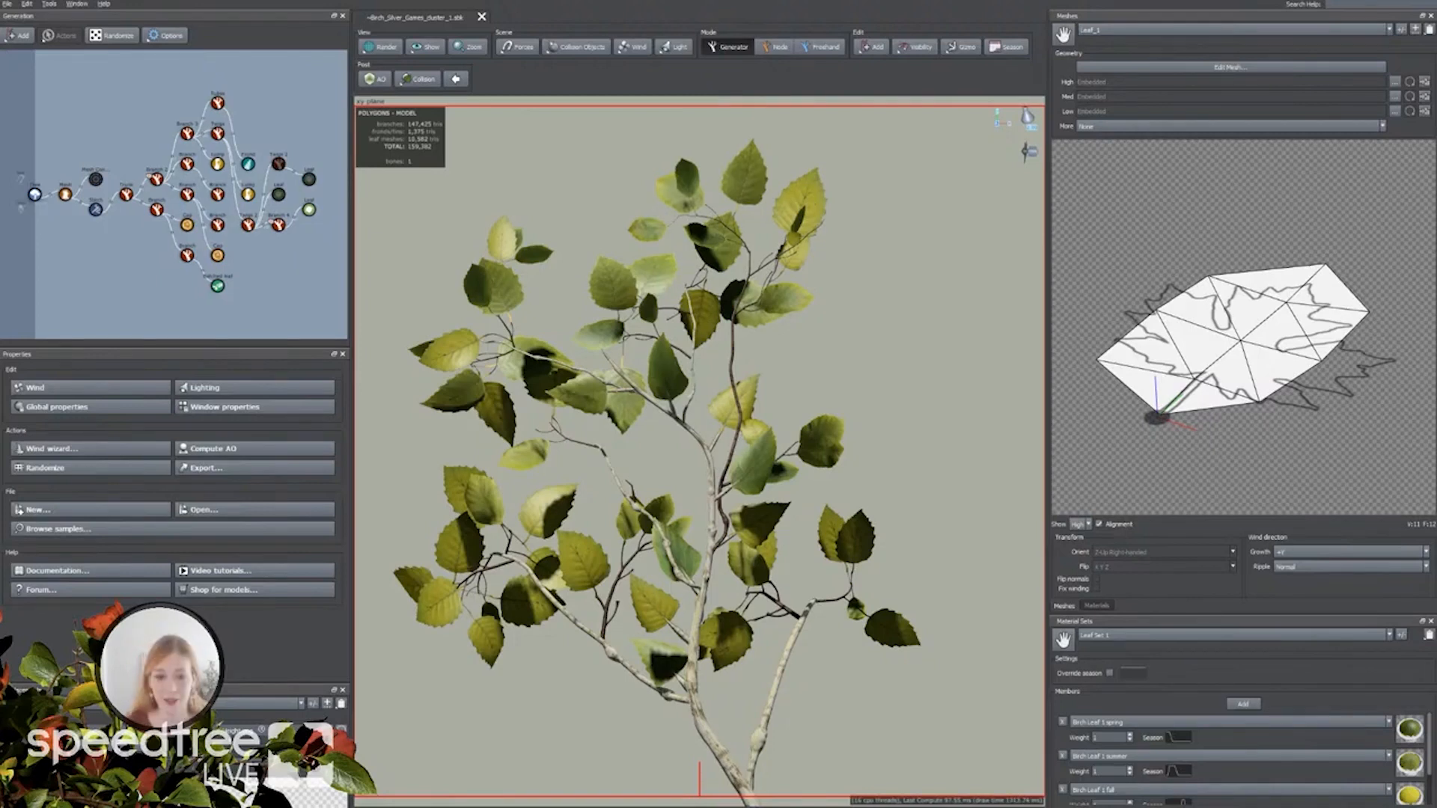
# View the reference photo of a birch twig in the browser and put it away.
pyautogui.moveTo(1436, 72); pyautogui.dragTo(440, 94)
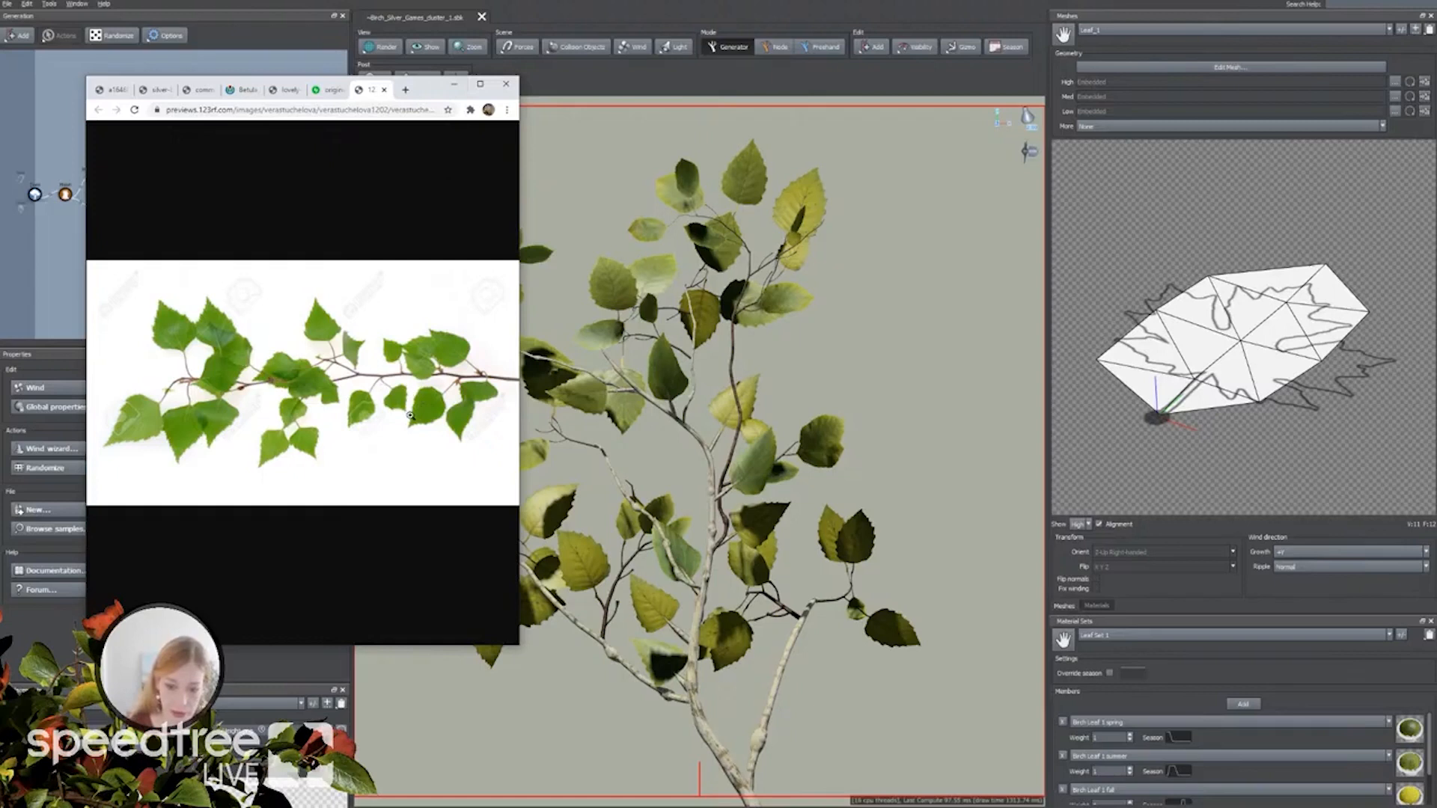
pyautogui.click(451, 86)
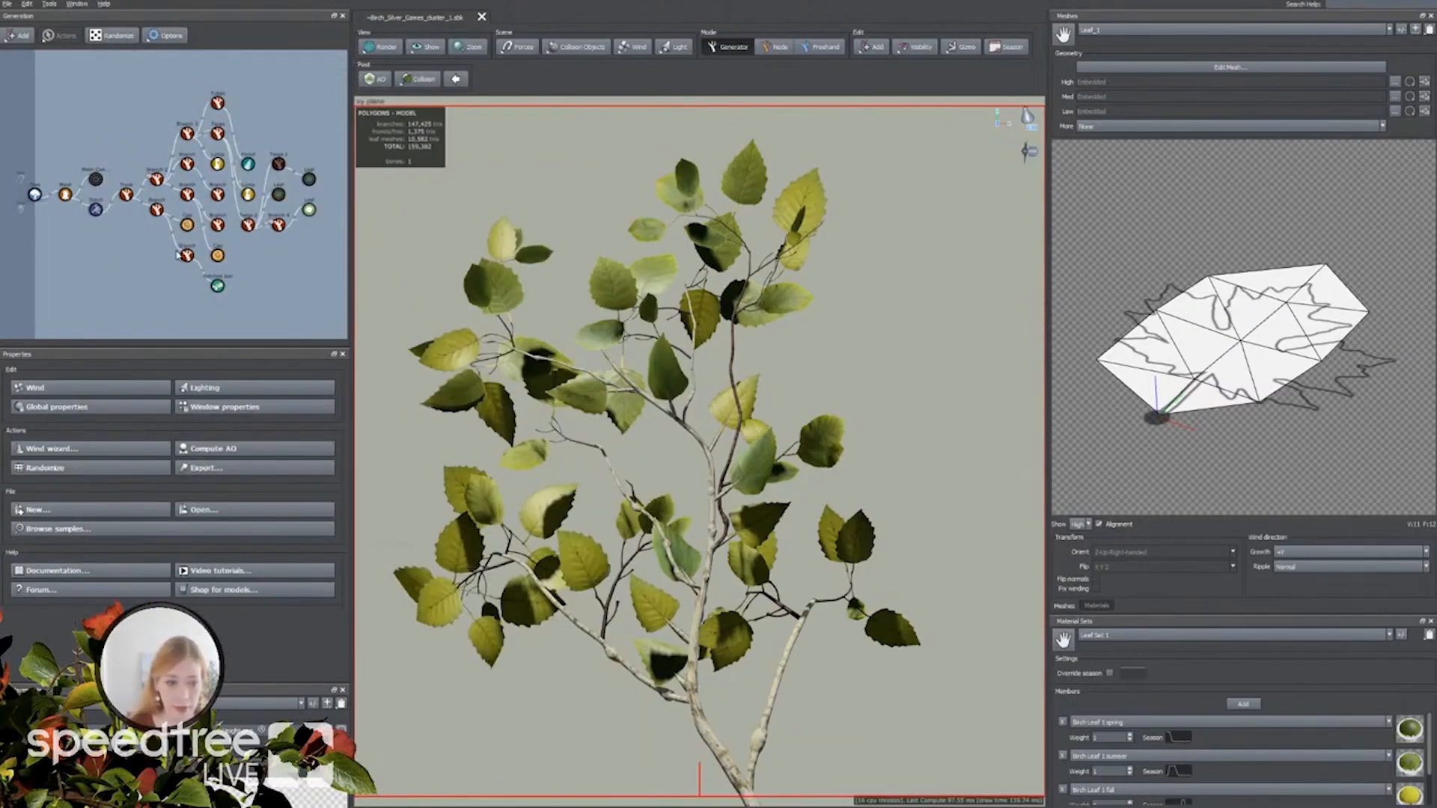
# Lower the boundary start of the frond leaves attached to the tubes, in their generator's shape settings.
pyautogui.click(217, 103)
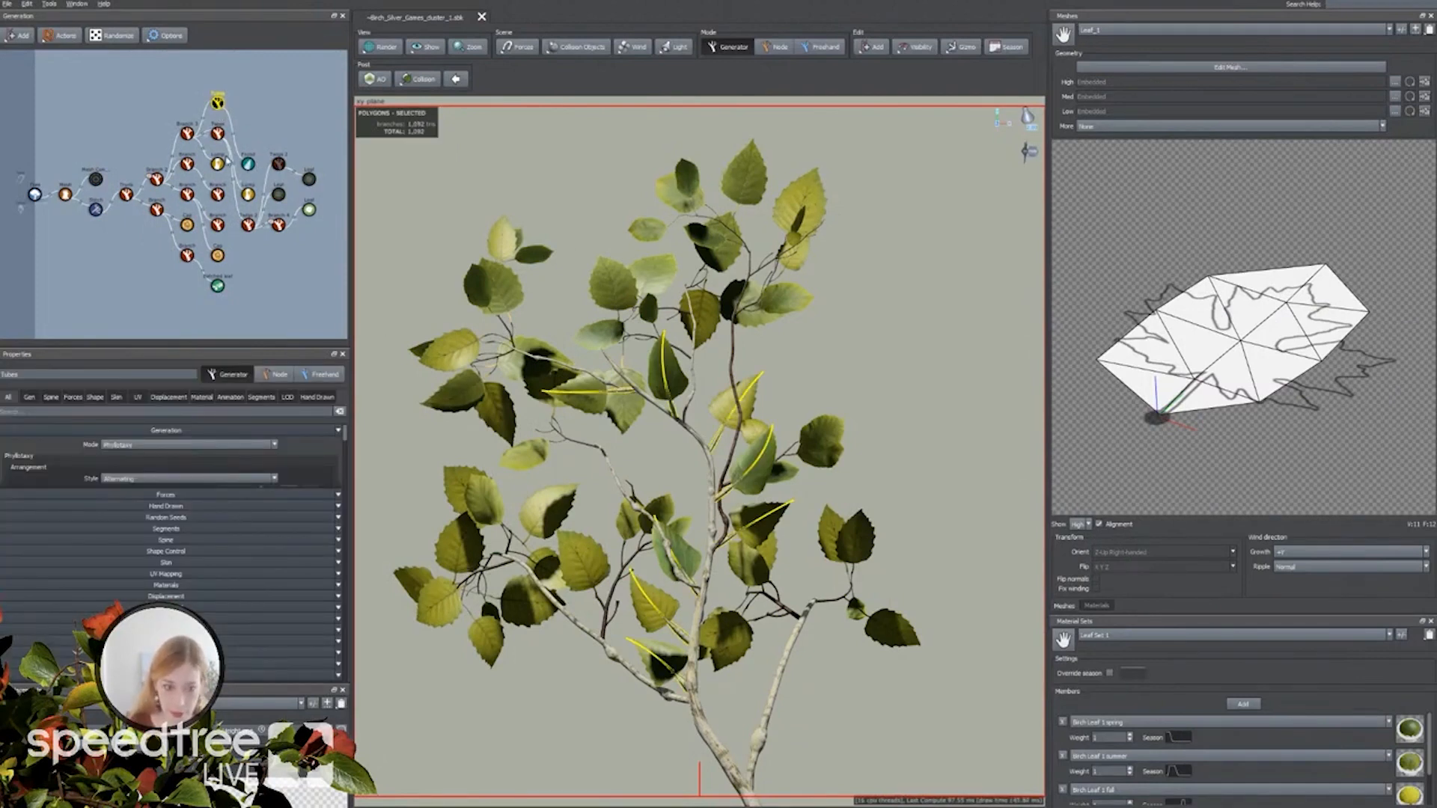
pyautogui.click(249, 165)
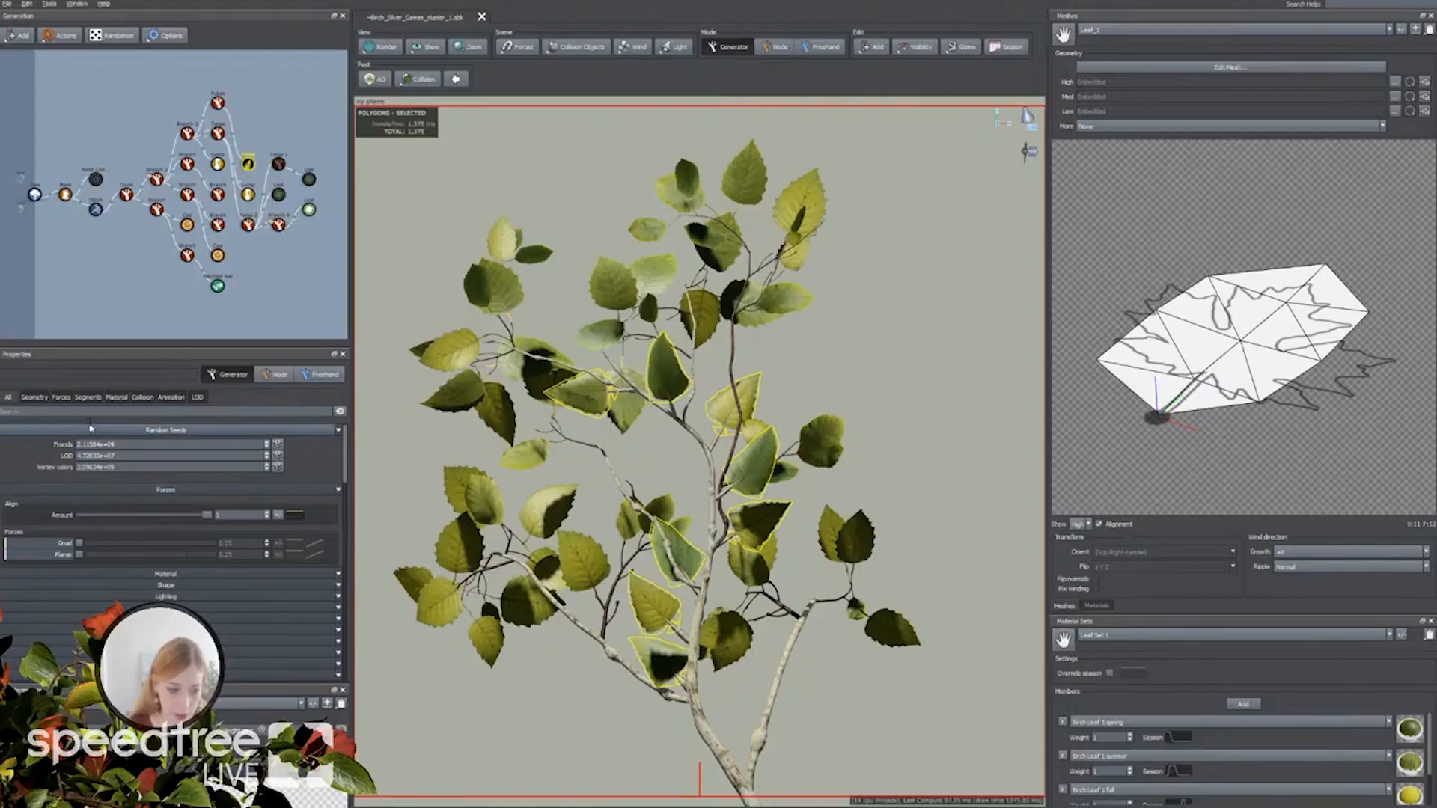
pyautogui.scroll(-3, 117, 490)
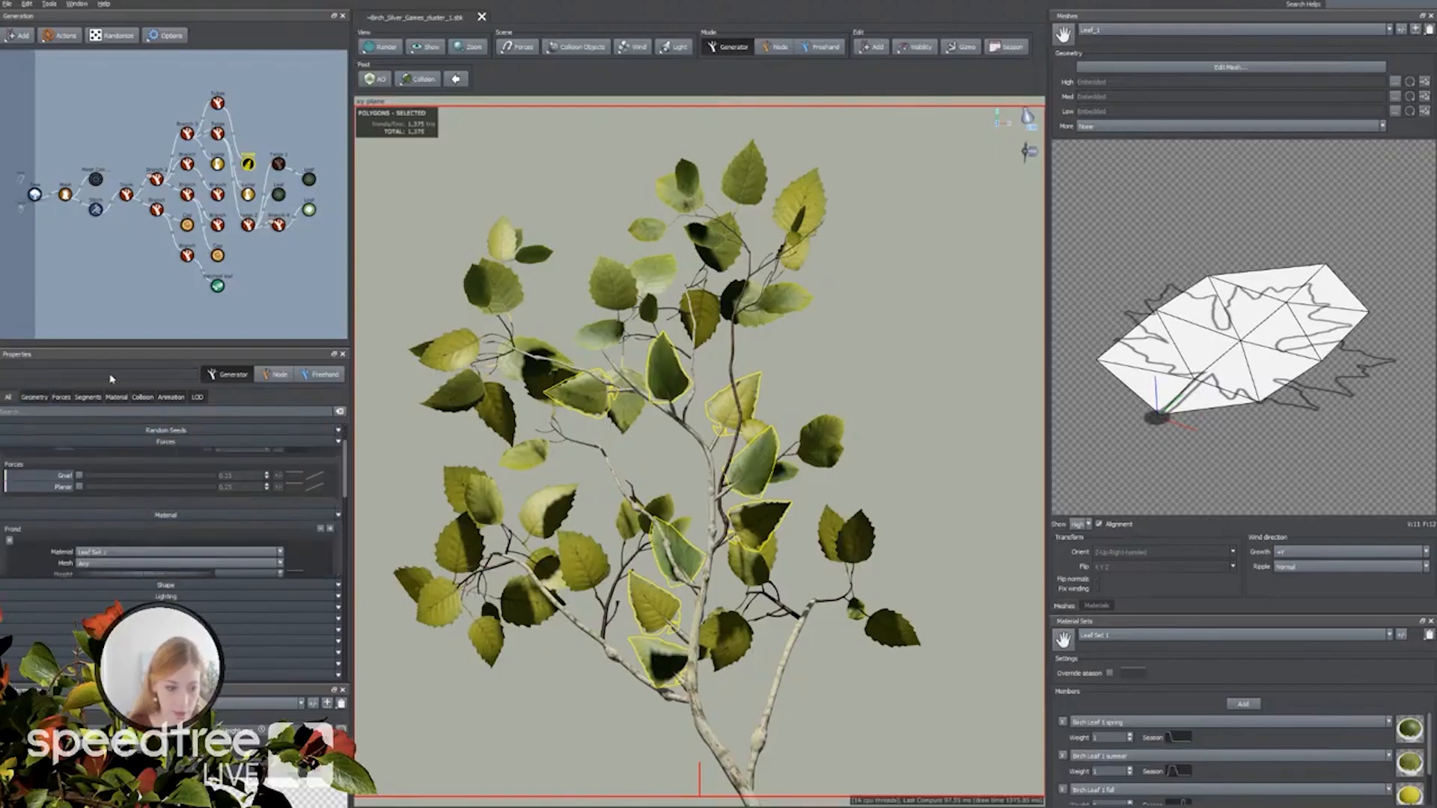
pyautogui.moveTo(141, 346); pyautogui.dragTo(142, 189)
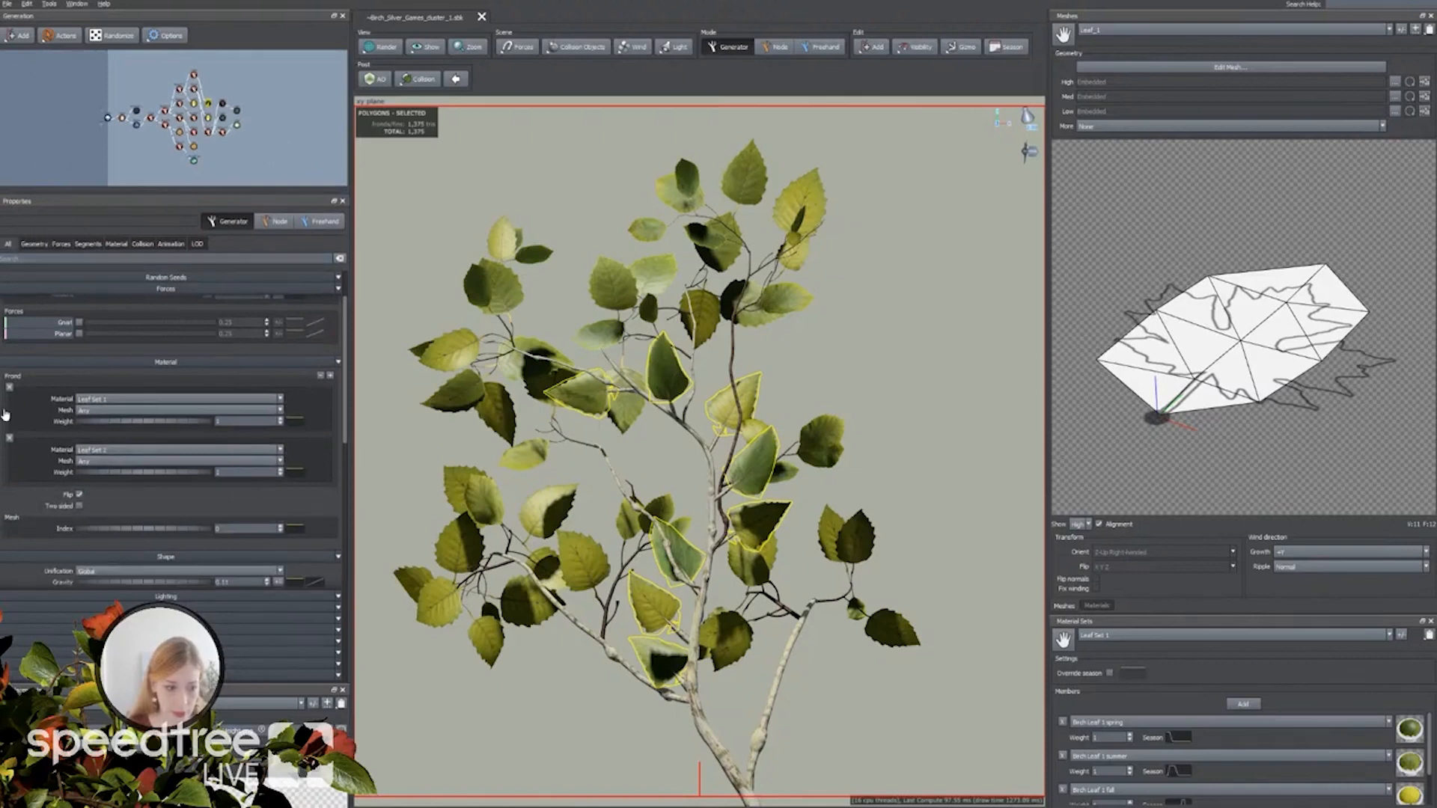
pyautogui.click(34, 244)
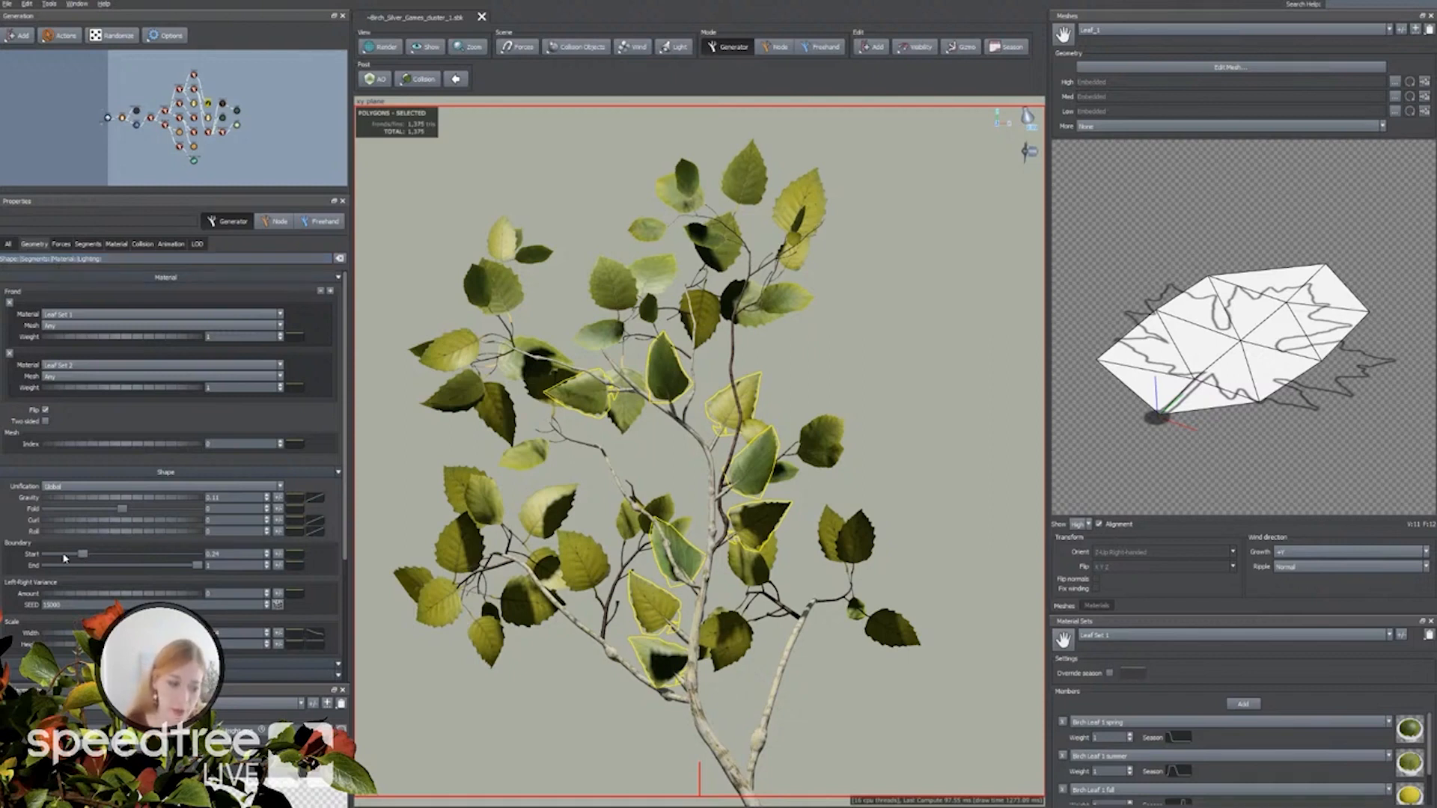
pyautogui.moveTo(84, 555); pyautogui.dragTo(74, 559)
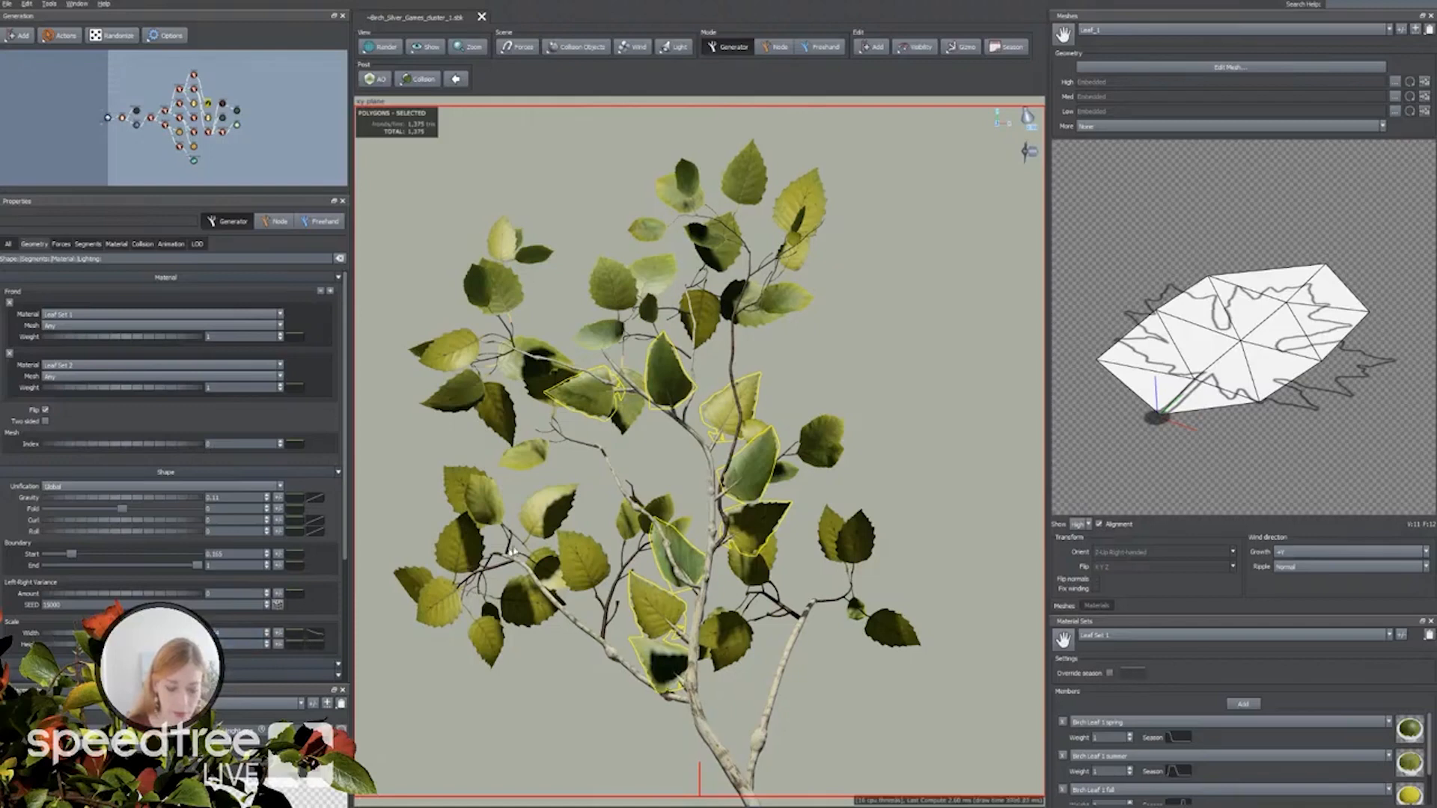
# Reshape the frond width profile curve by raising its middle point, lowering its end point and steepening the tangent between them.
pyautogui.click(321, 635)
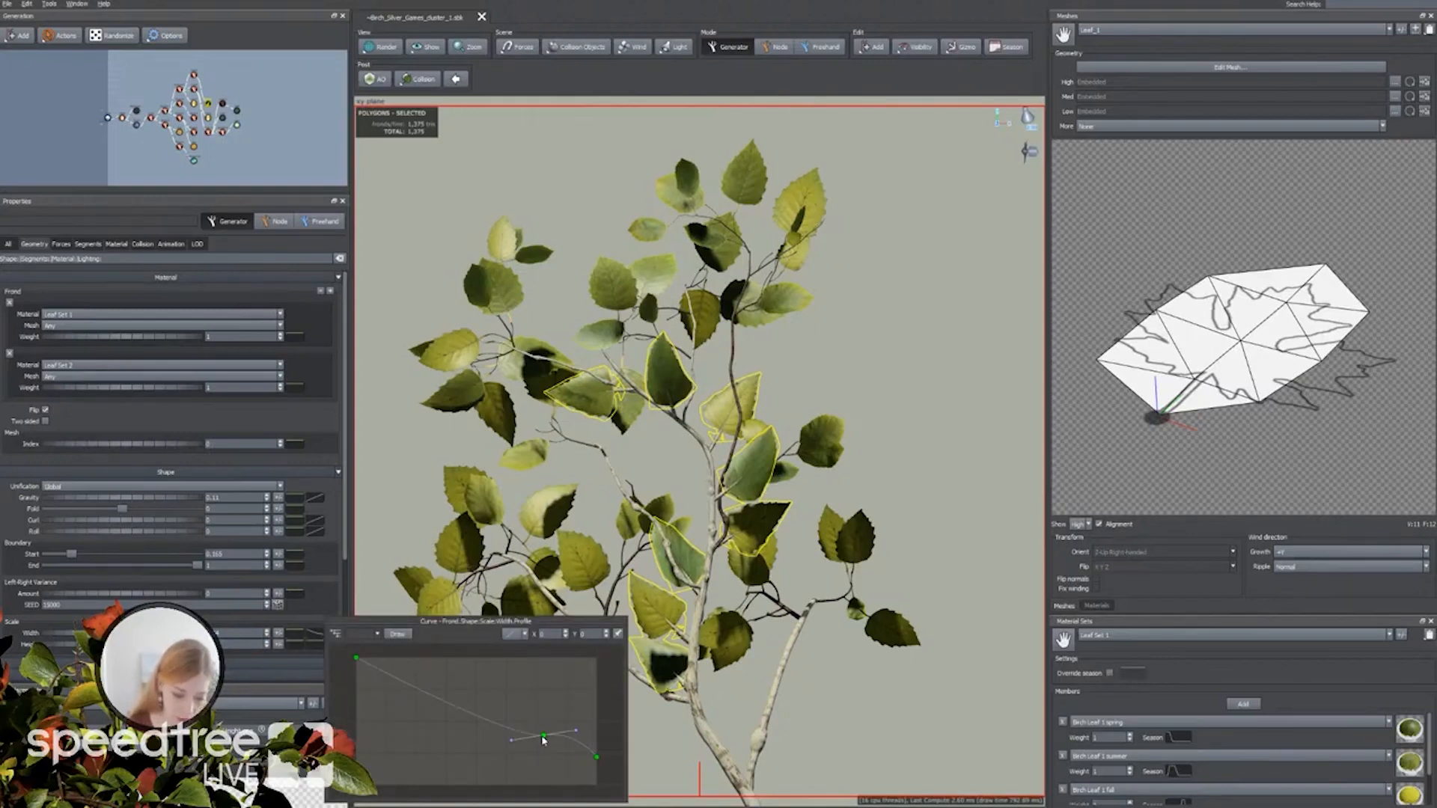
pyautogui.moveTo(544, 739); pyautogui.dragTo(530, 721)
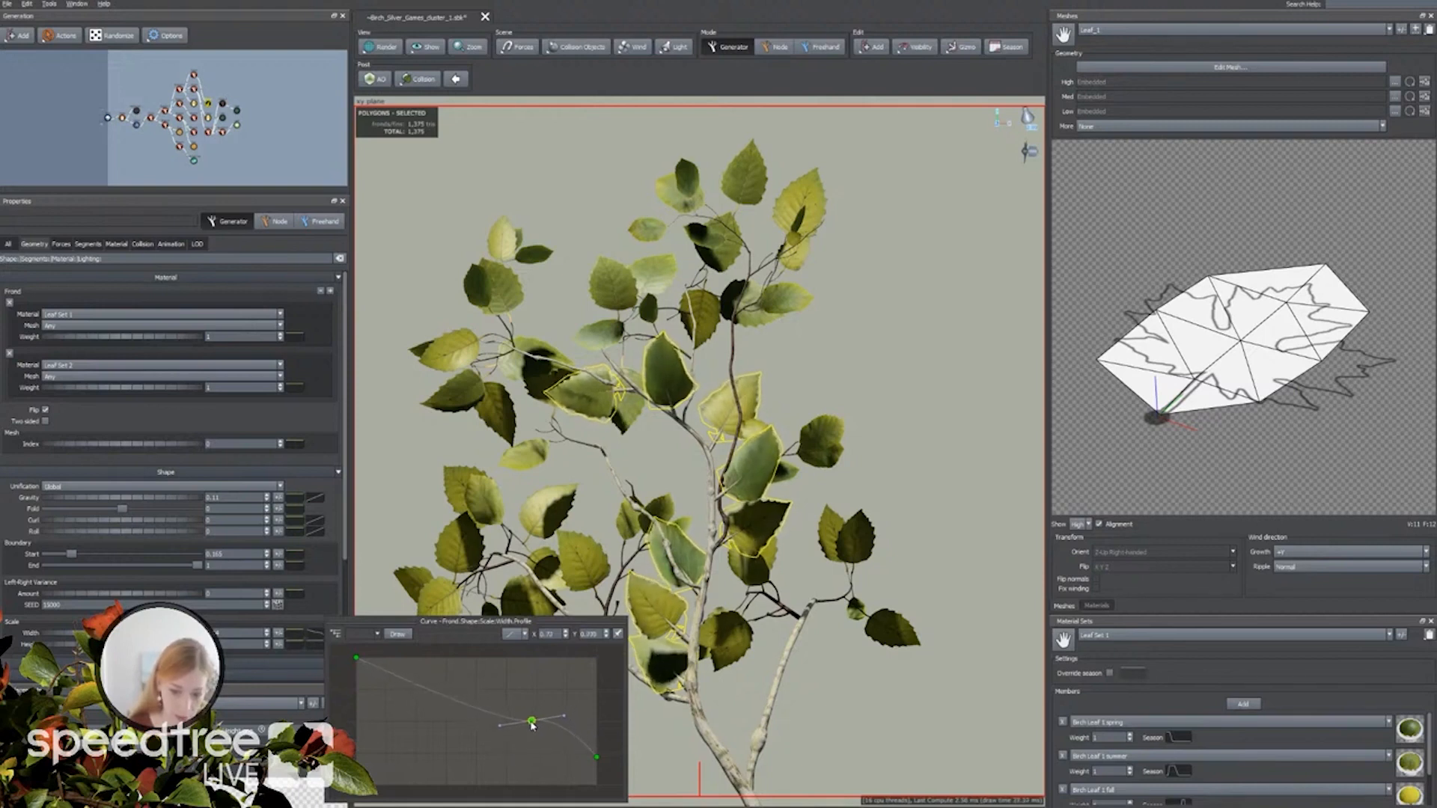
pyautogui.moveTo(597, 760); pyautogui.dragTo(593, 775)
pyautogui.moveTo(565, 718); pyautogui.dragTo(563, 758)
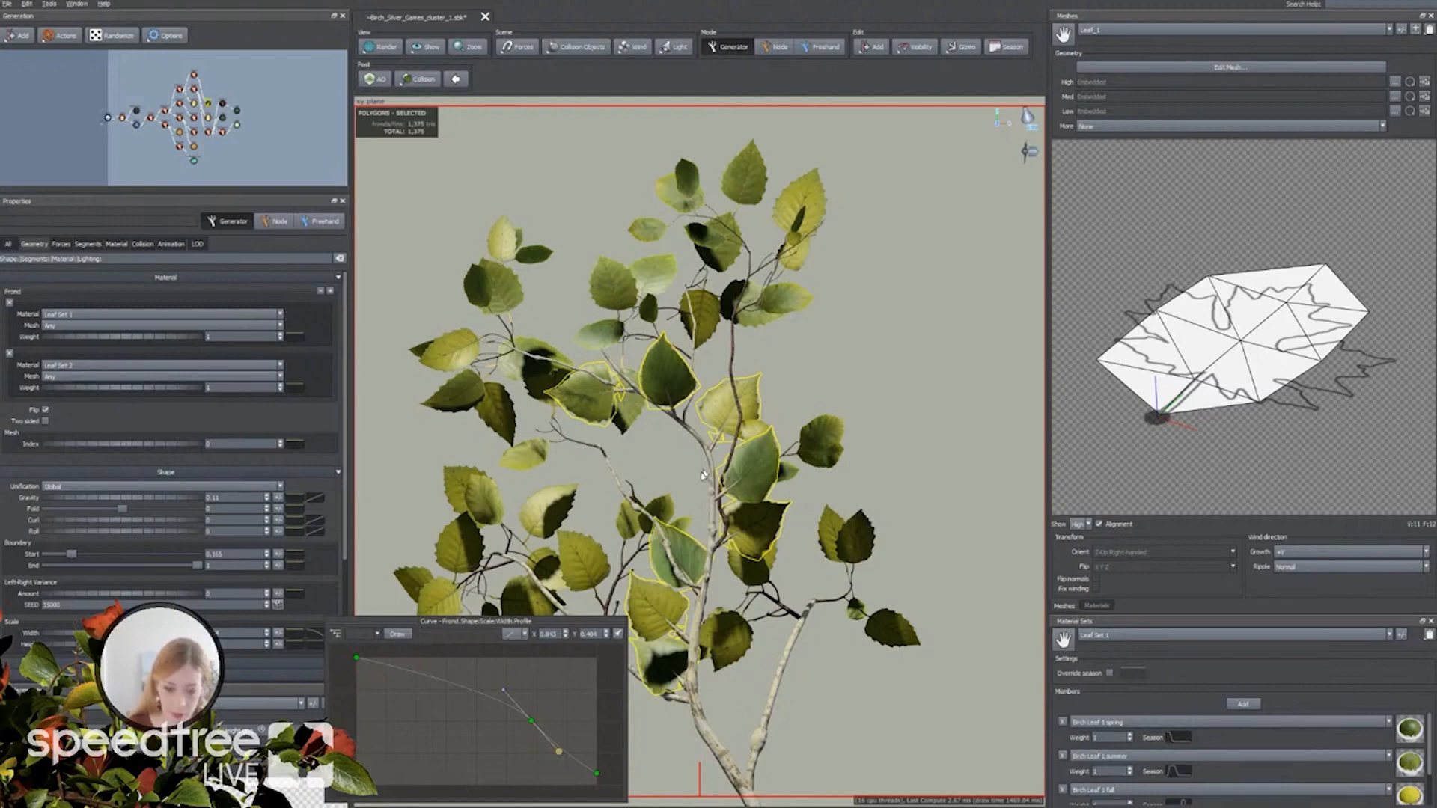
pyautogui.click(124, 411)
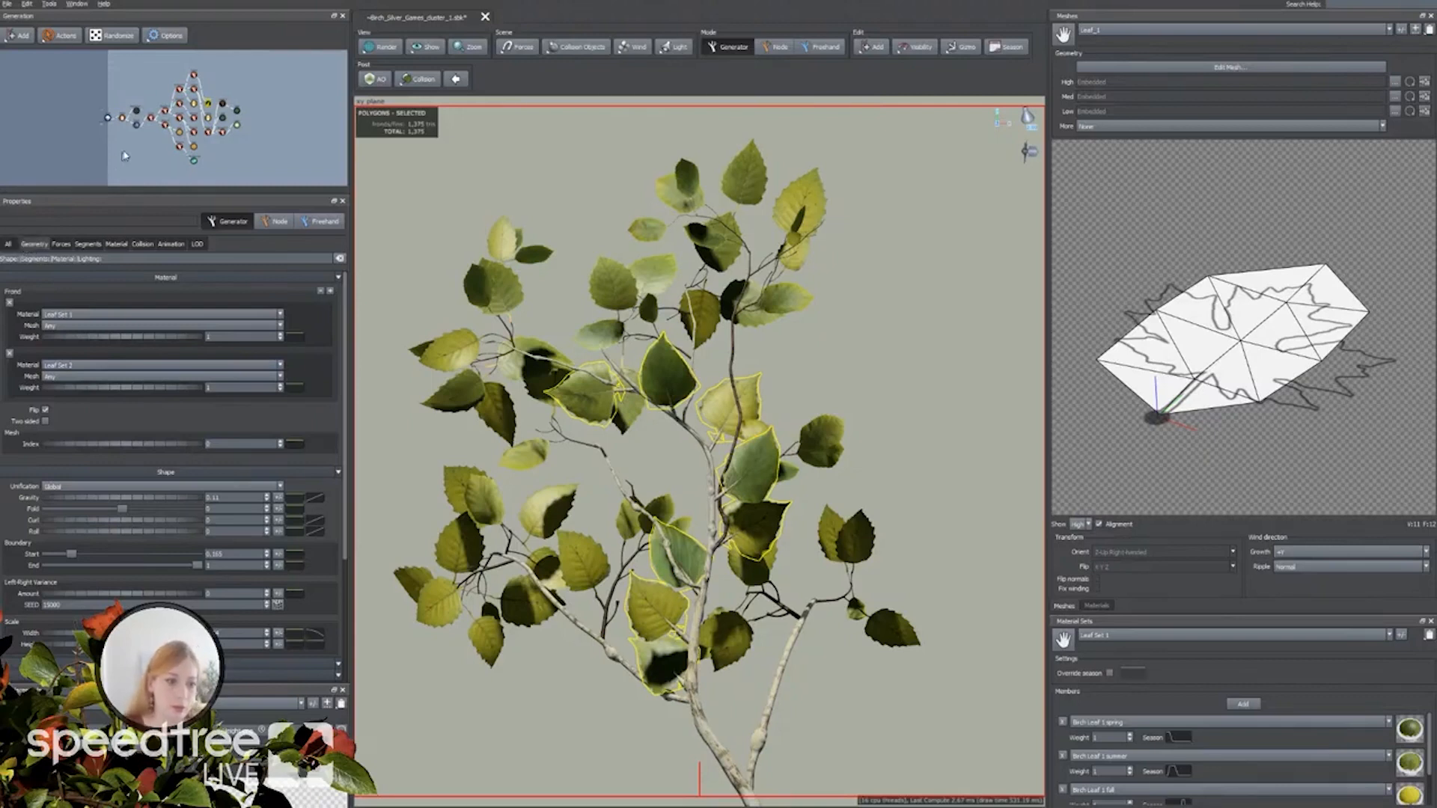
# Set the Tubes generator's phyllotaxy style to Opposite, with spread 1 and internode length 2.43.
pyautogui.click(195, 77)
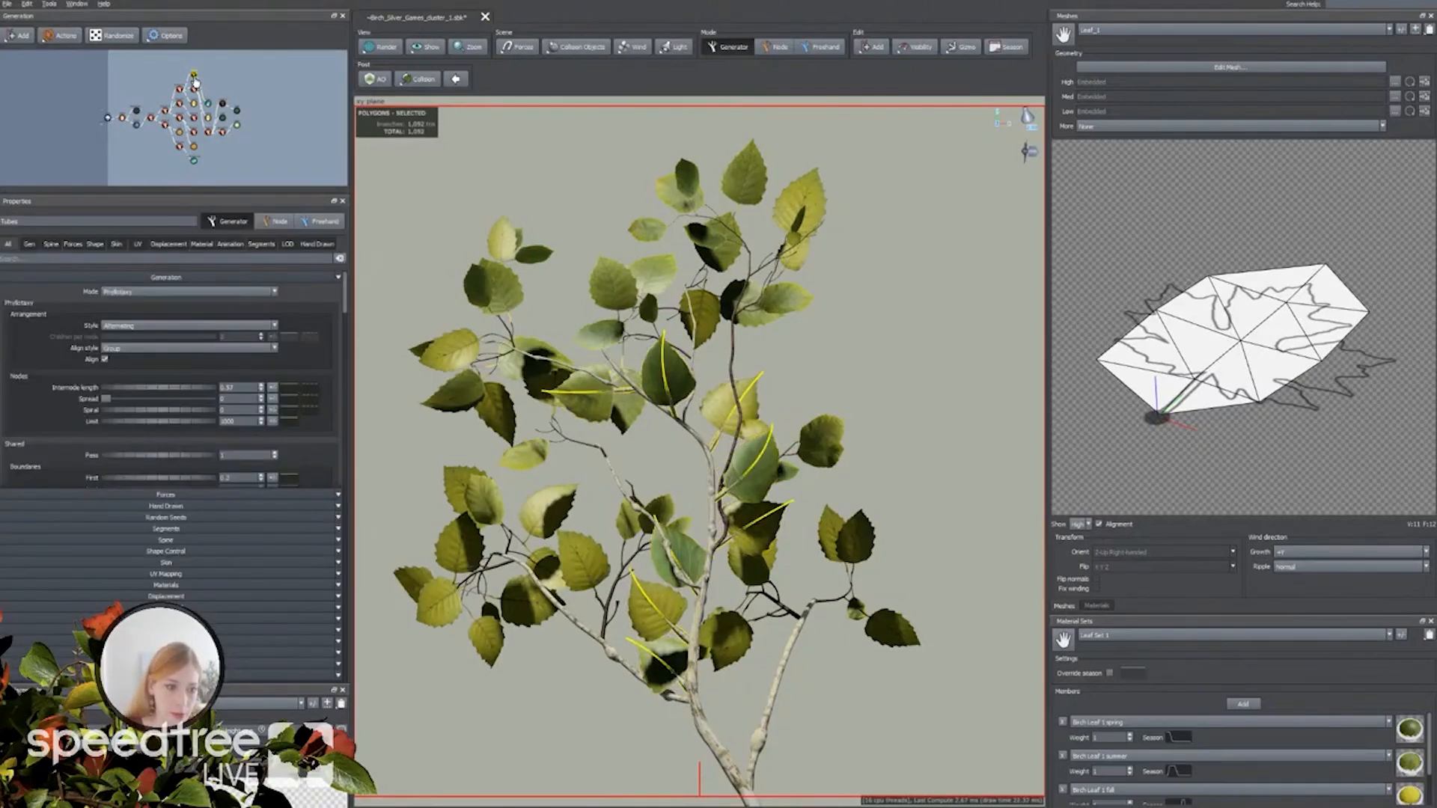
pyautogui.click(30, 244)
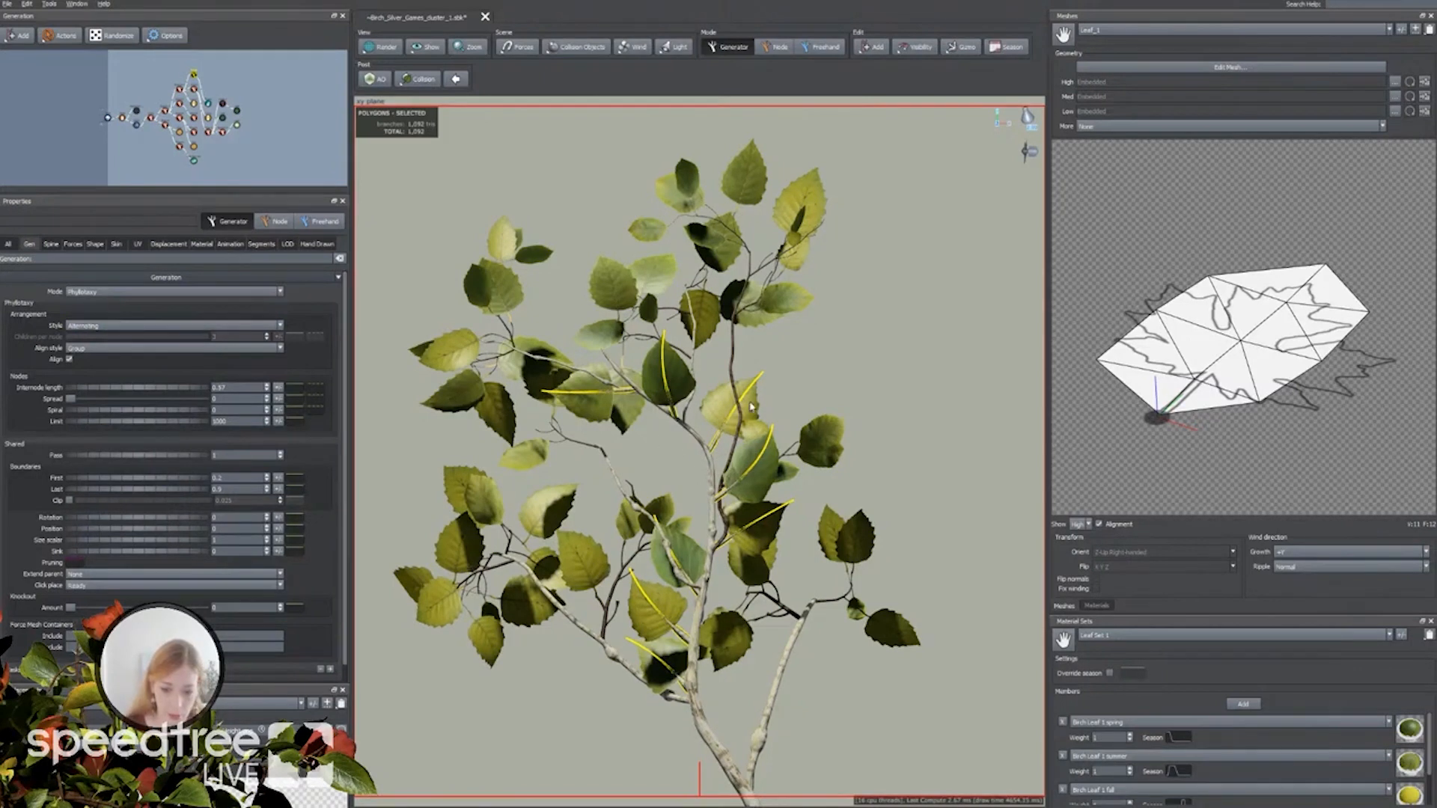
pyautogui.click(93, 327)
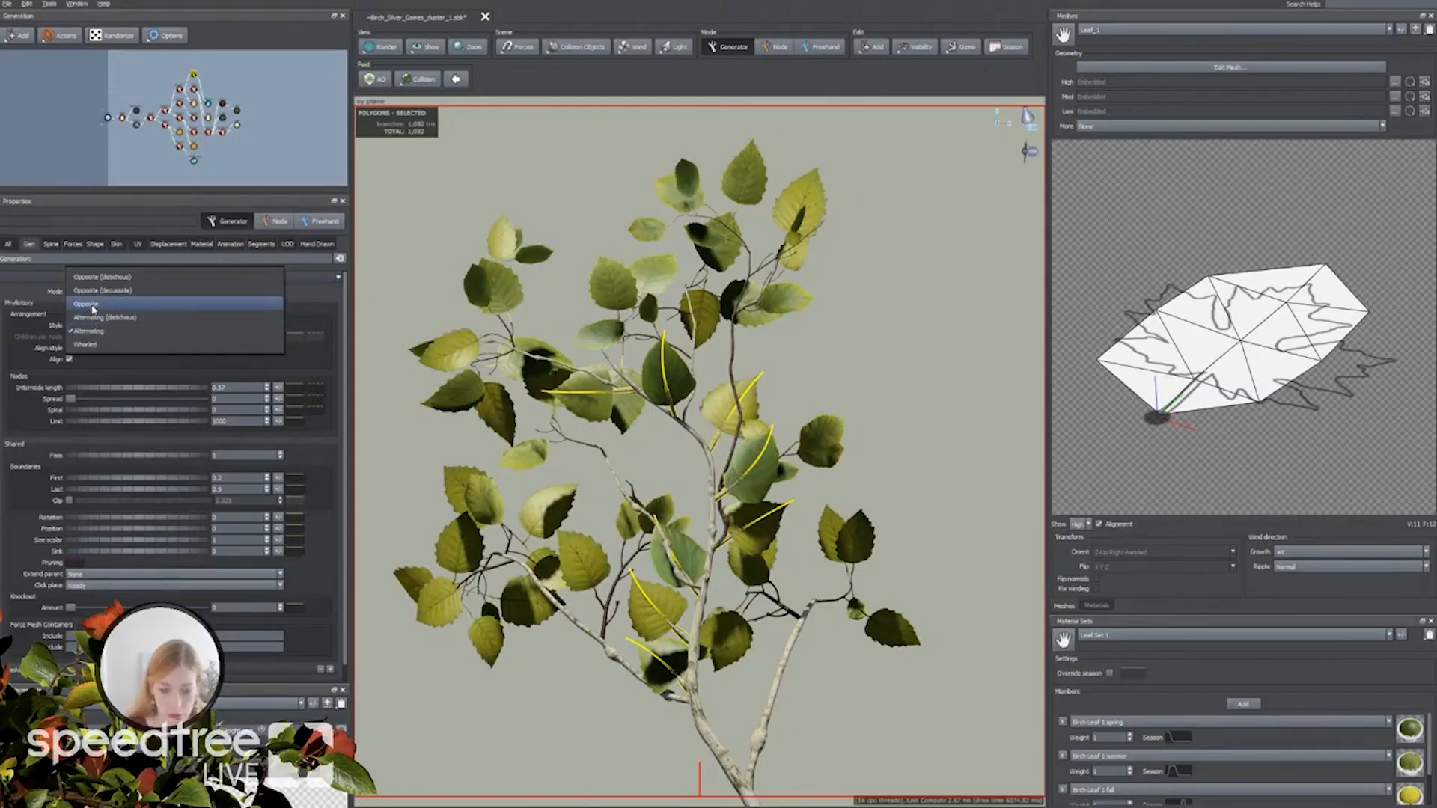
pyautogui.click(92, 305)
pyautogui.moveTo(71, 399); pyautogui.dragTo(185, 391)
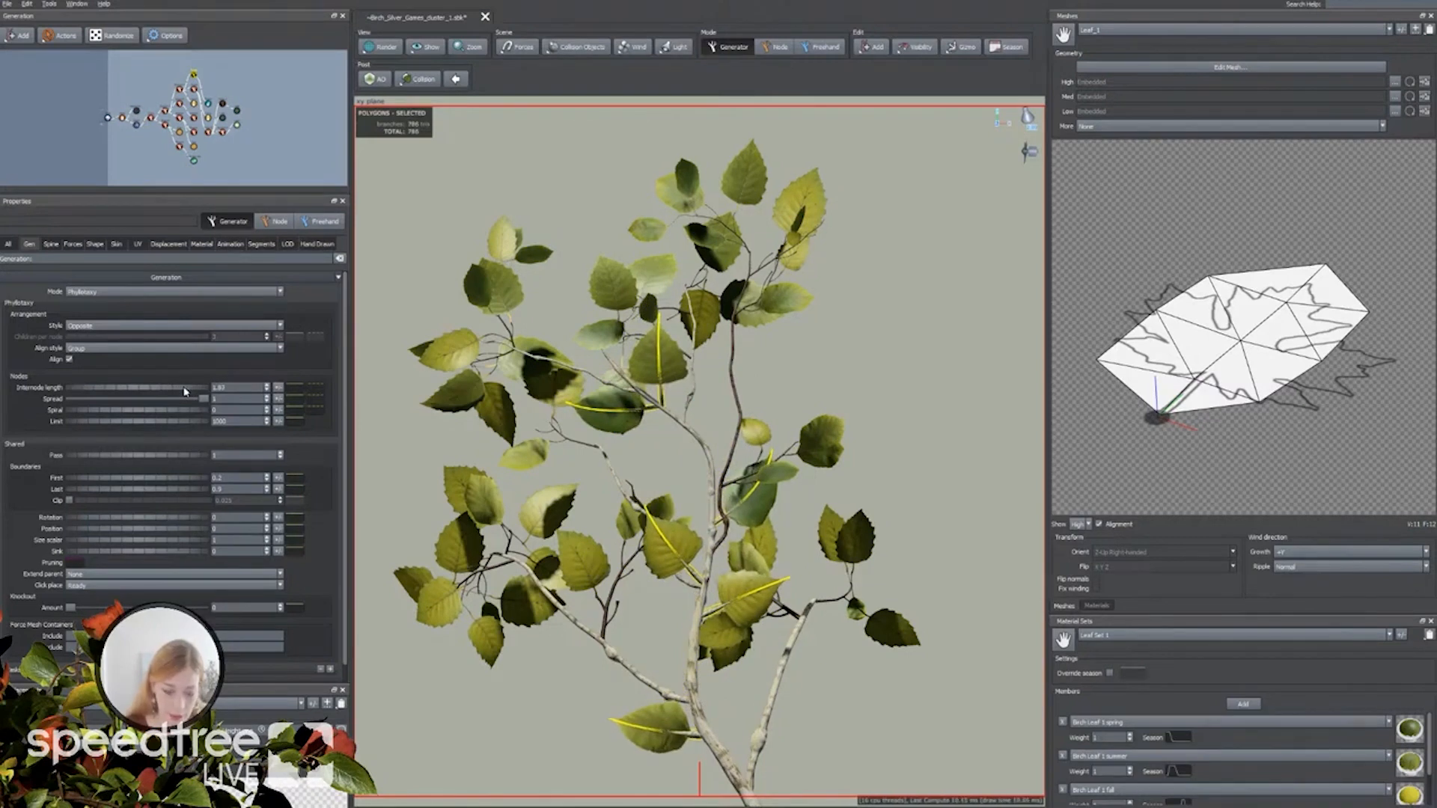
pyautogui.moveTo(185, 390); pyautogui.dragTo(224, 387)
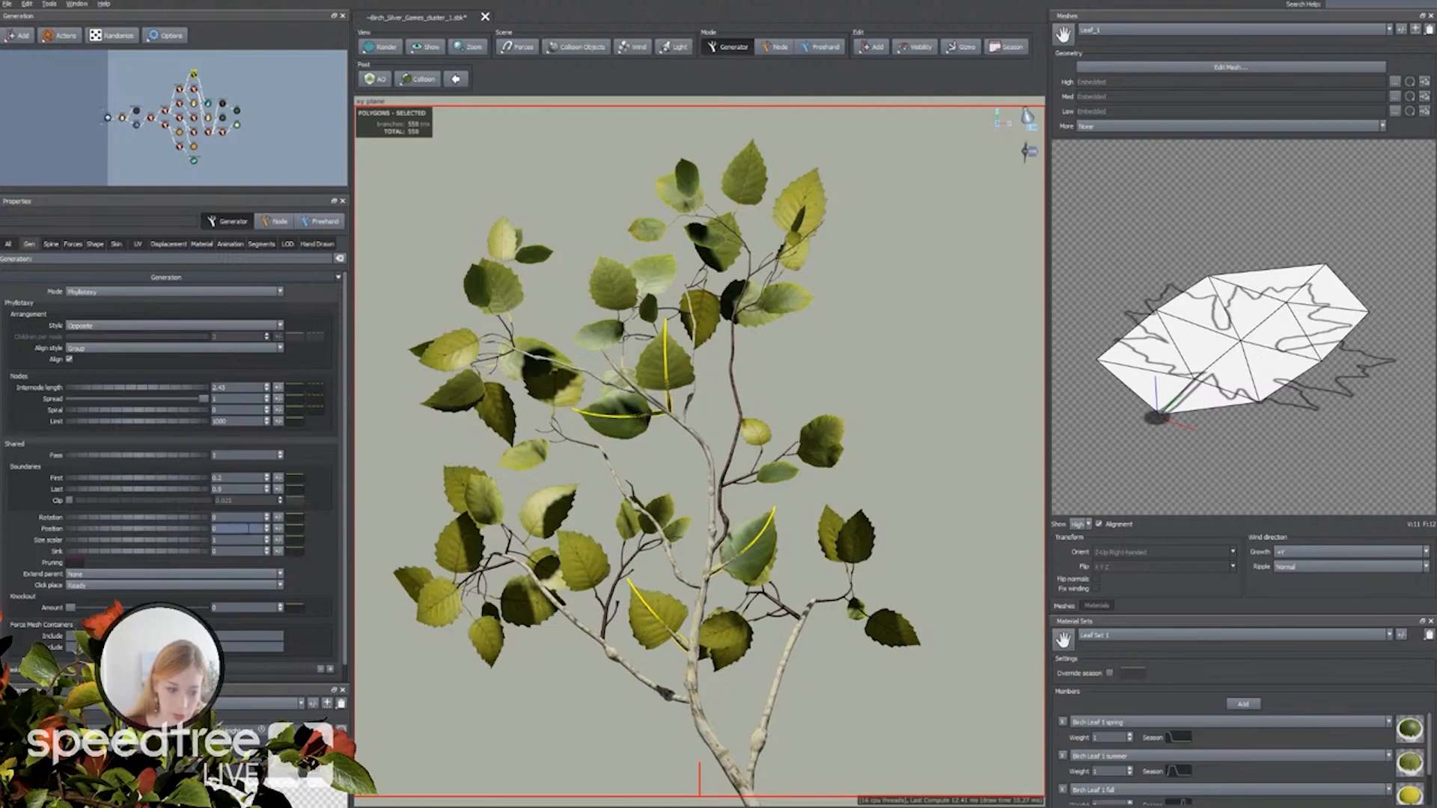
# Add a small variance to the position of the tubes along their parent branch.
pyautogui.click(278, 528)
pyautogui.moveTo(341, 545); pyautogui.dragTo(381, 541)
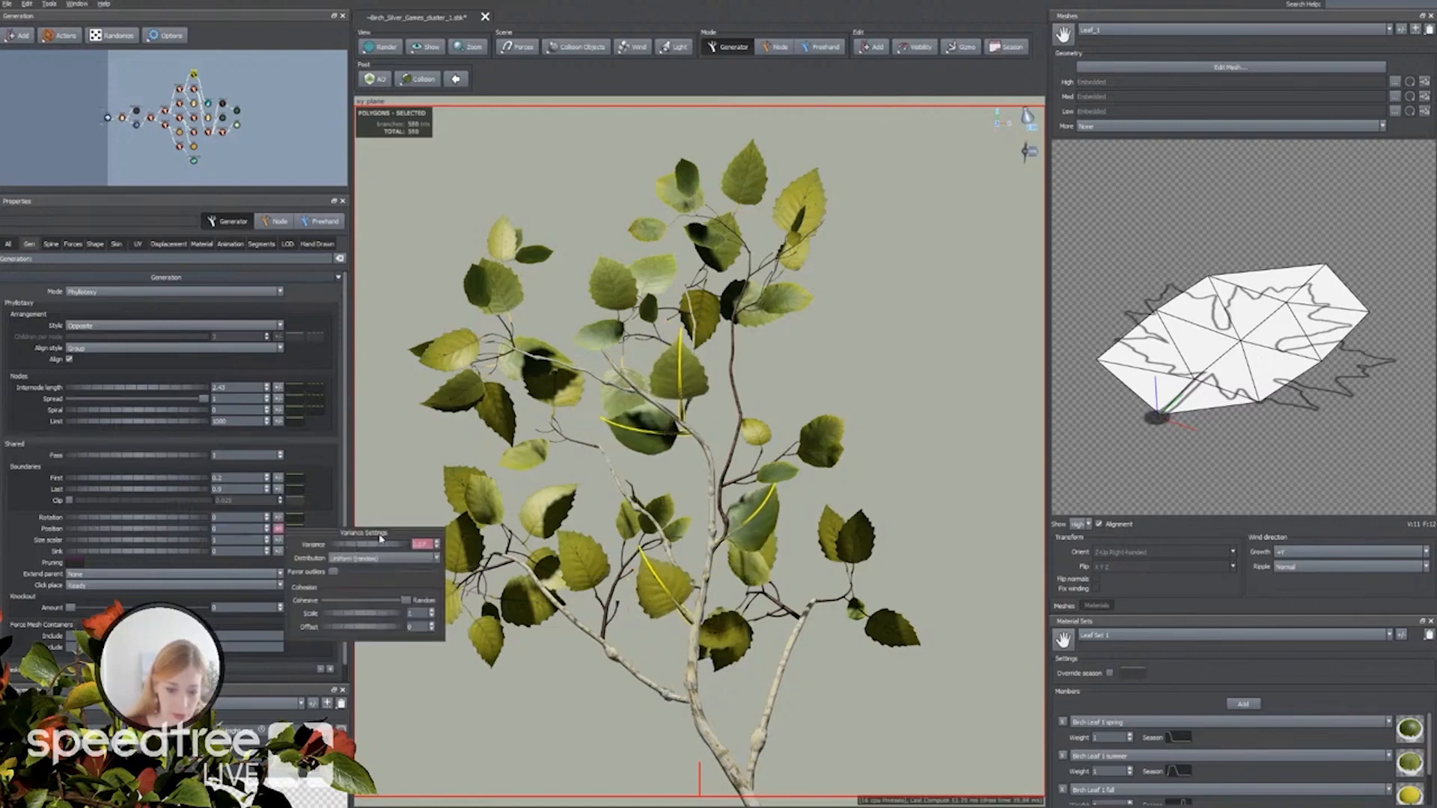
pyautogui.click(686, 474)
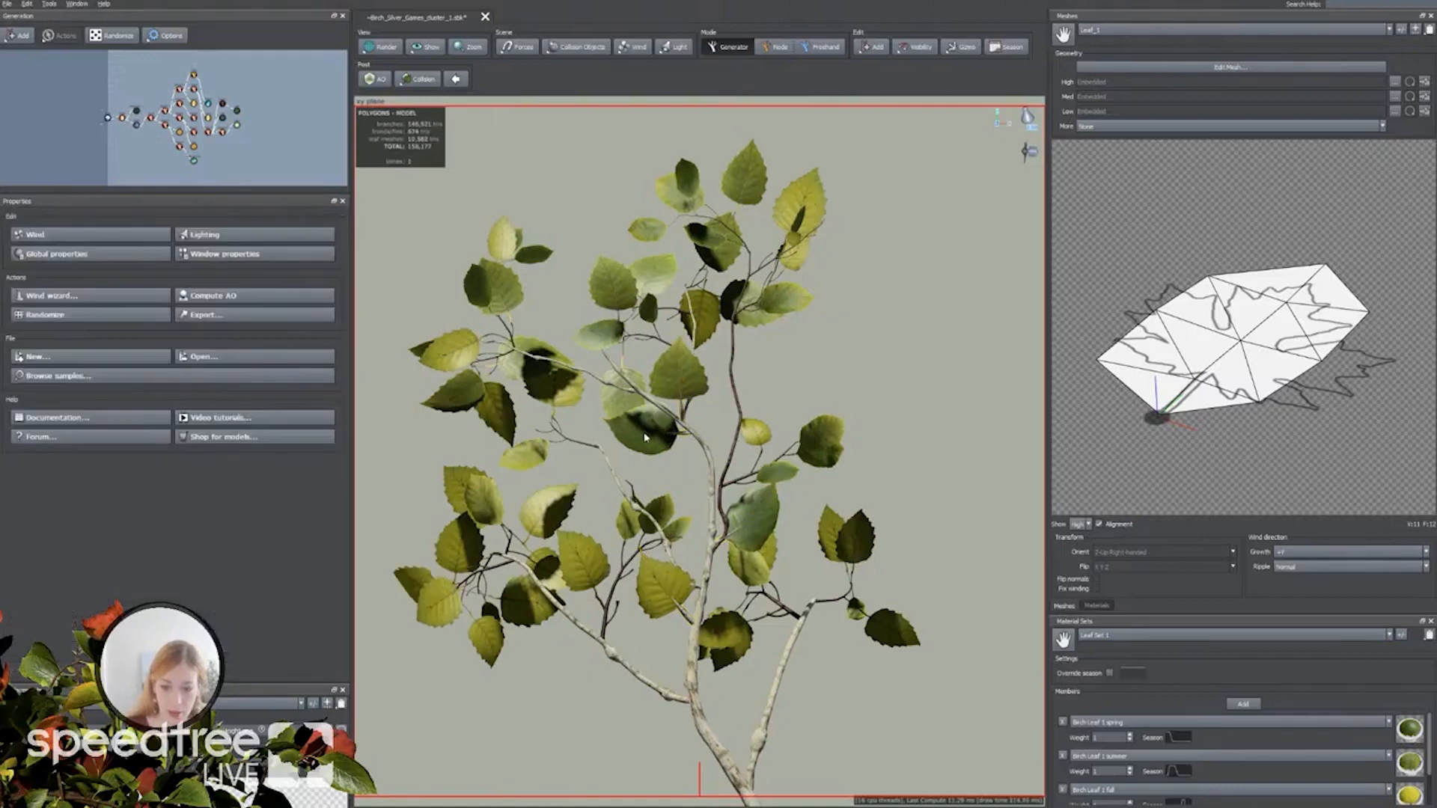
# Switch to node editing and rotate the start angle of the single tube carrying the dark frond leaf near the centre.
pyautogui.click(689, 438)
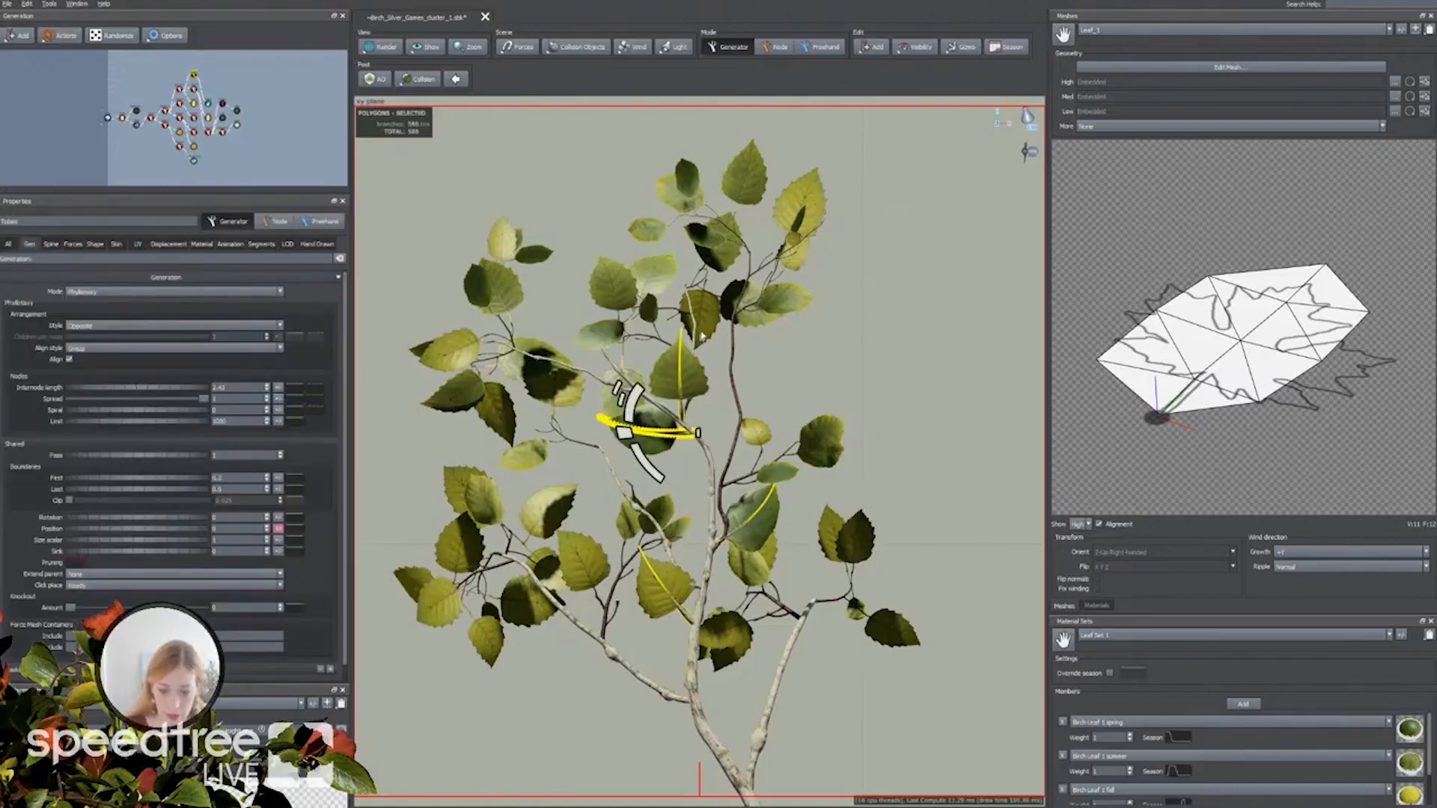
pyautogui.click(778, 46)
pyautogui.click(638, 449)
pyautogui.moveTo(634, 449); pyautogui.dragTo(629, 397)
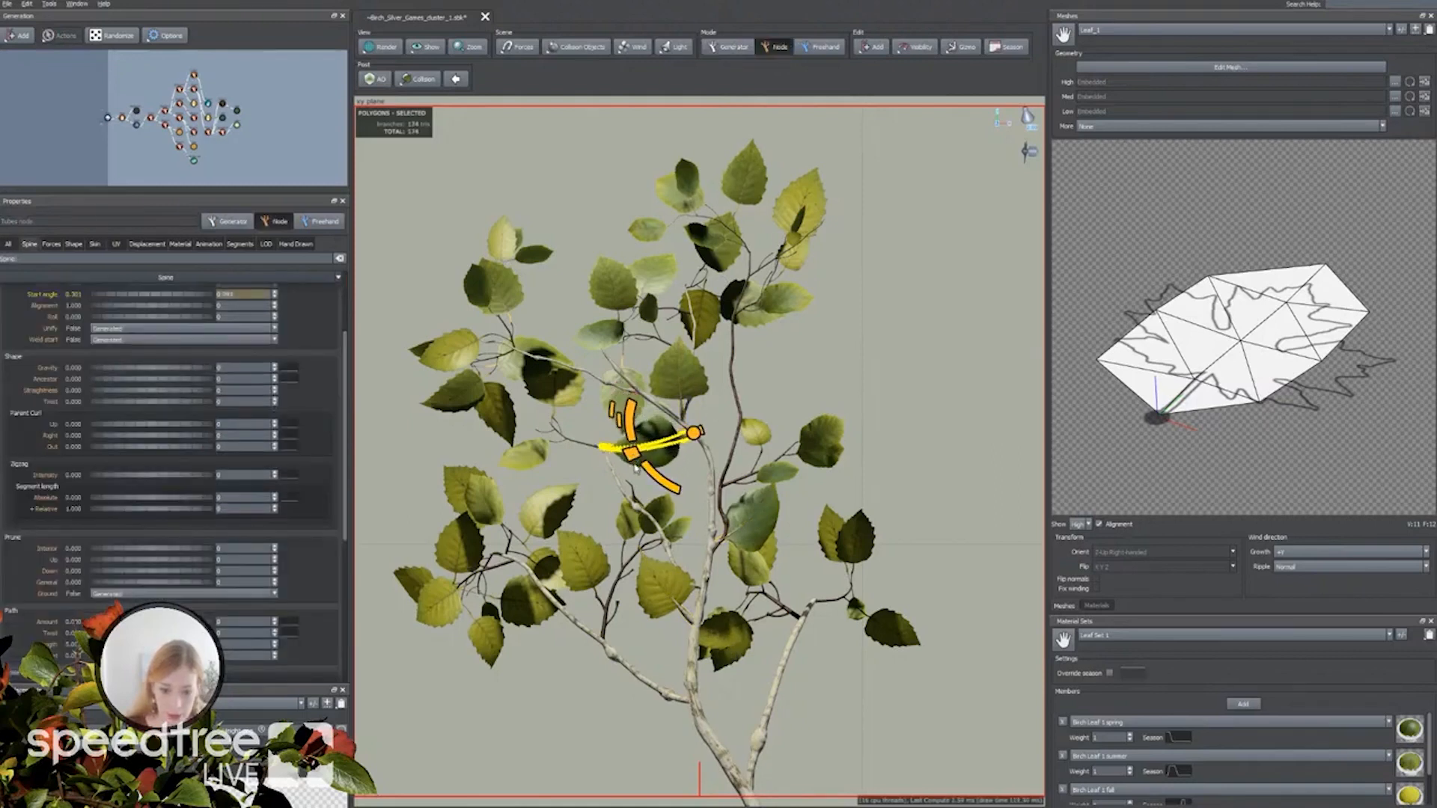
# Delete the individual leaf overlapping the central frond leaf and another one in the crowded upper part of the cluster.
pyautogui.click(628, 378)
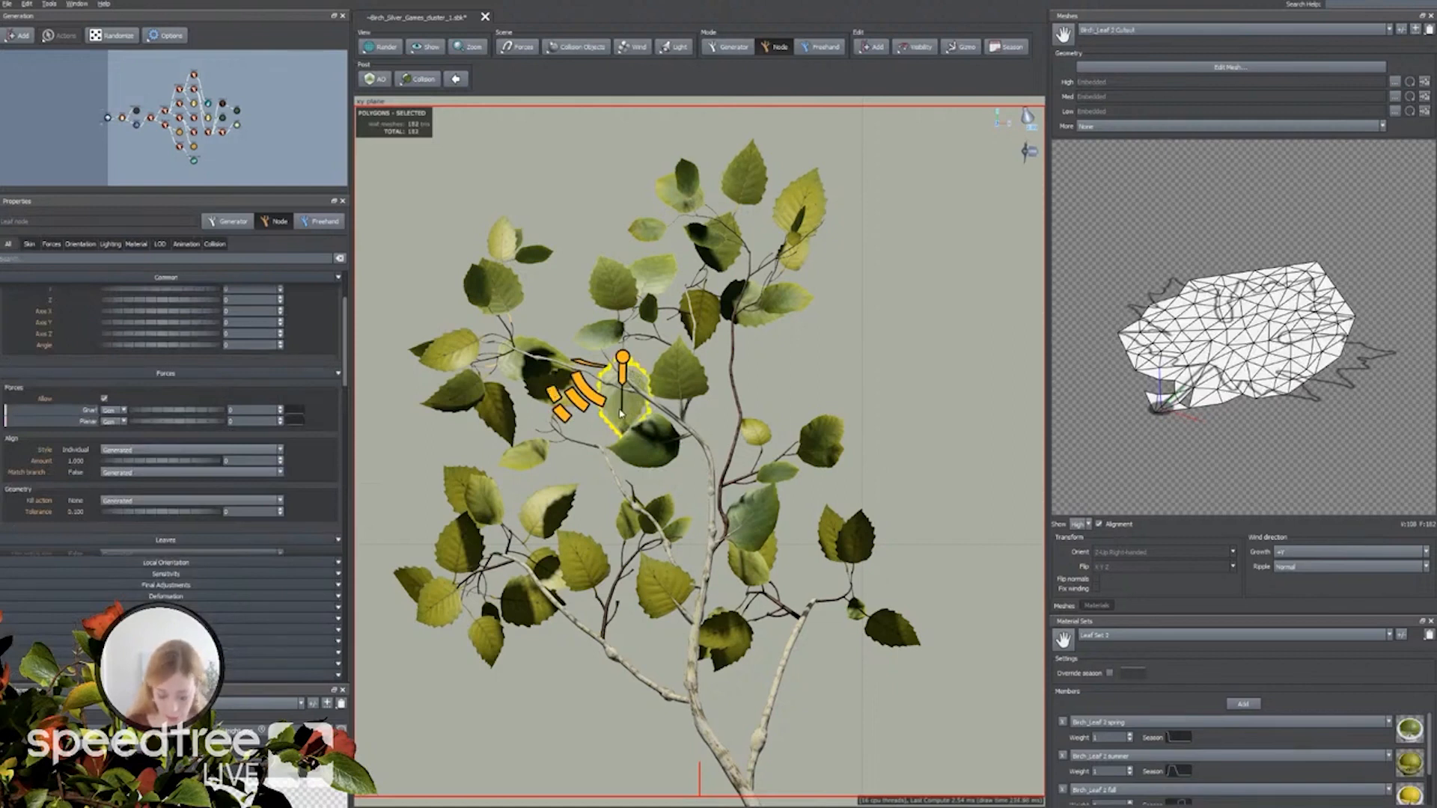
pyautogui.press('Delete')
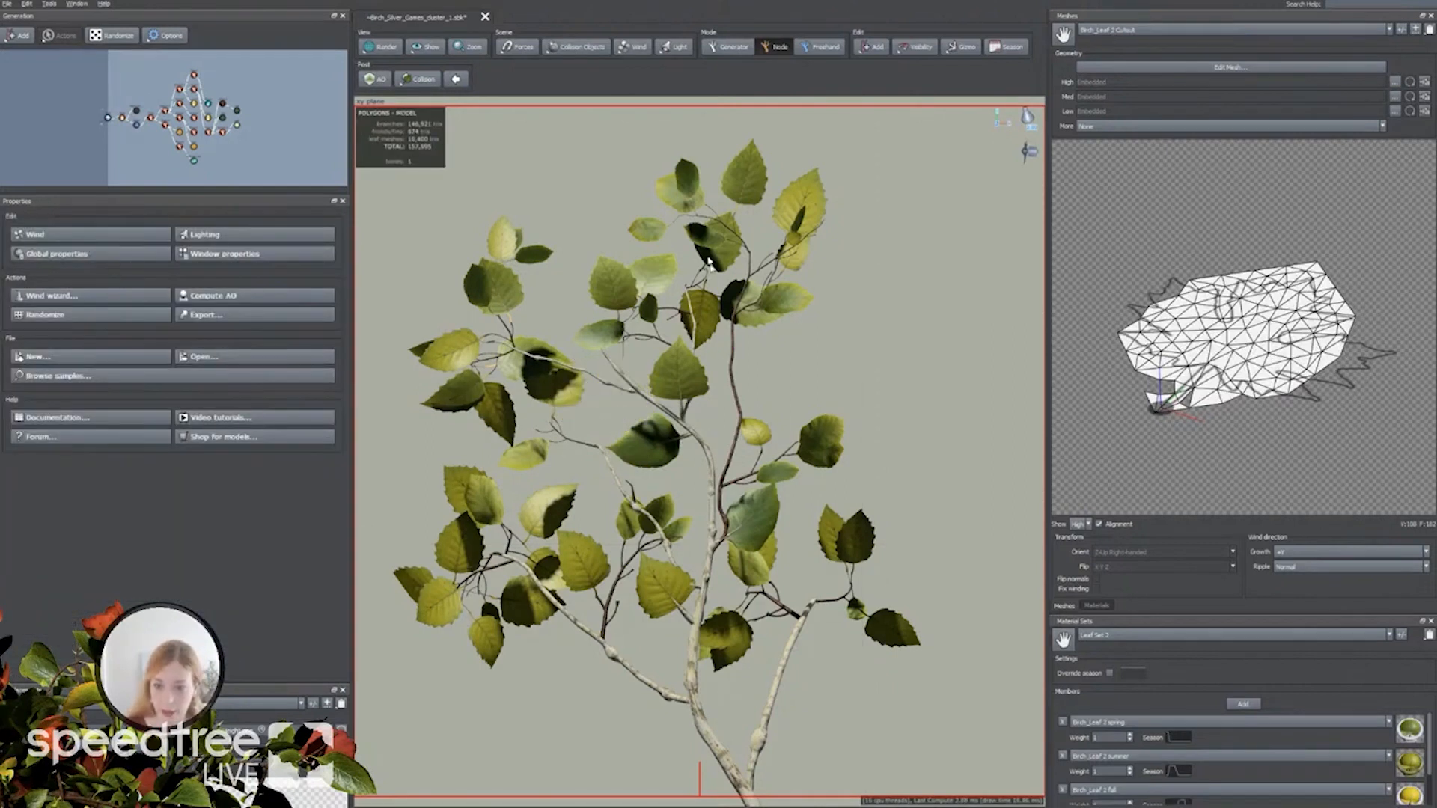
pyautogui.click(735, 270)
pyautogui.press('Delete')
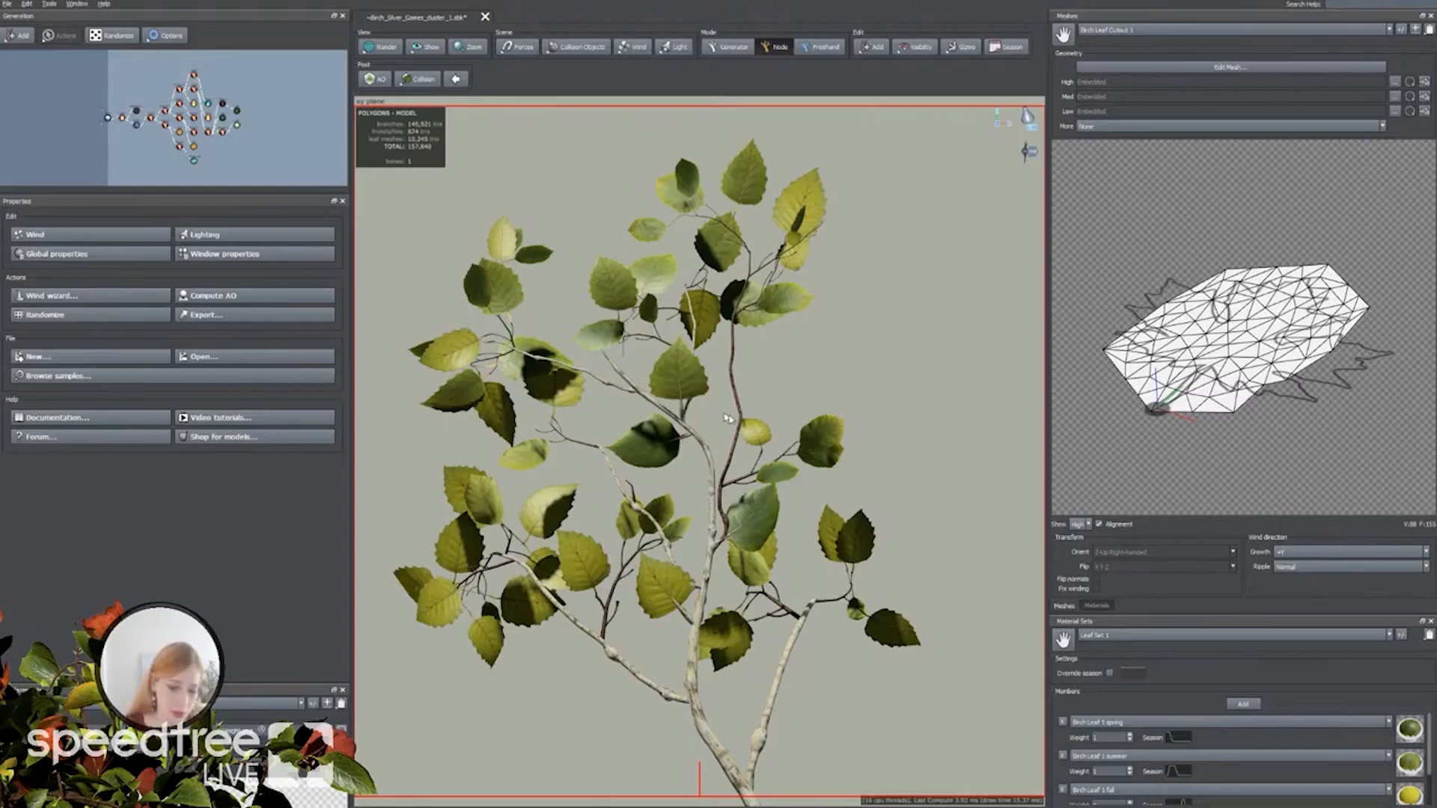
# Rotate the individual leaf at the tip of the middle-right twig upward so it clears the leaf behind it.
pyautogui.click(824, 448)
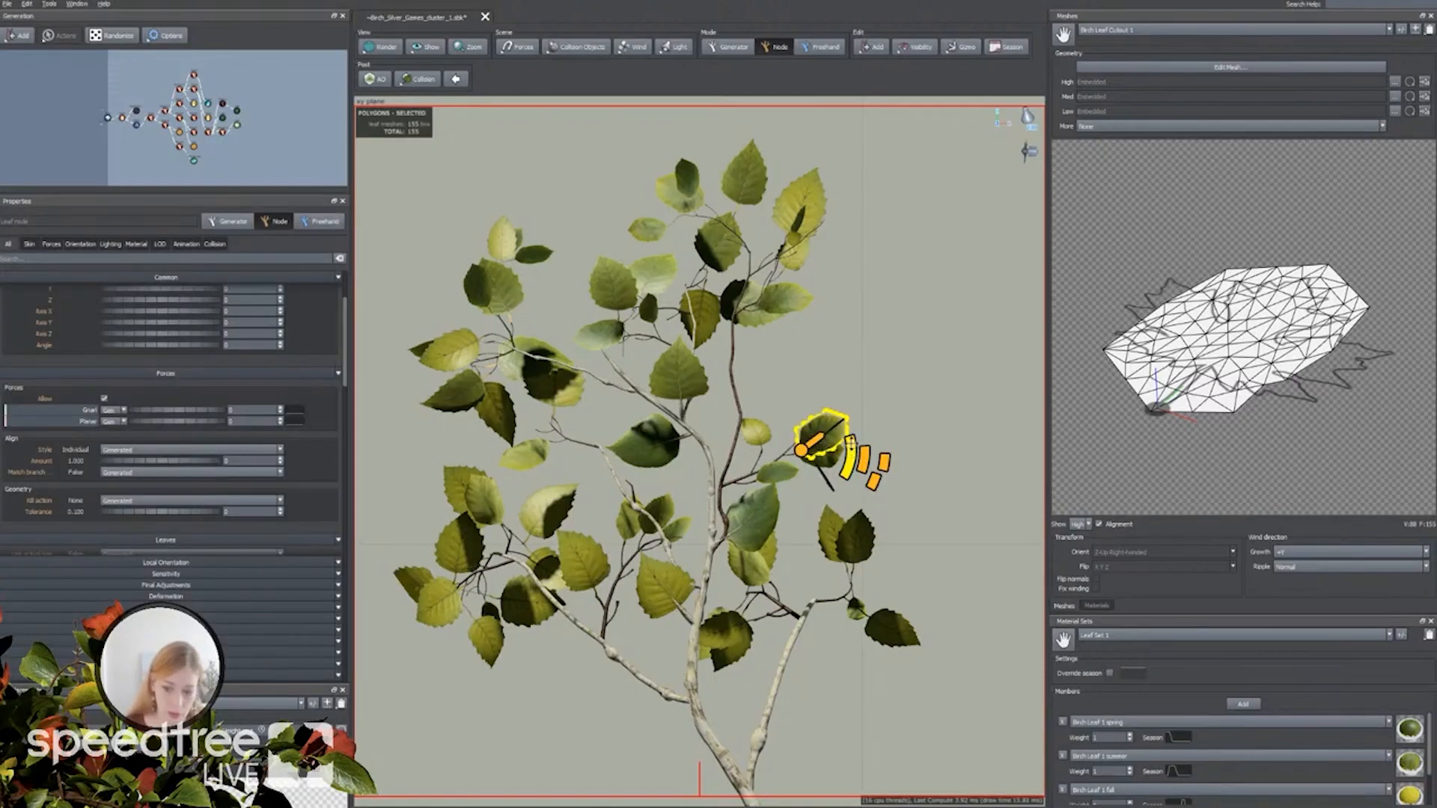
pyautogui.moveTo(853, 453); pyautogui.dragTo(840, 388)
pyautogui.click(856, 359)
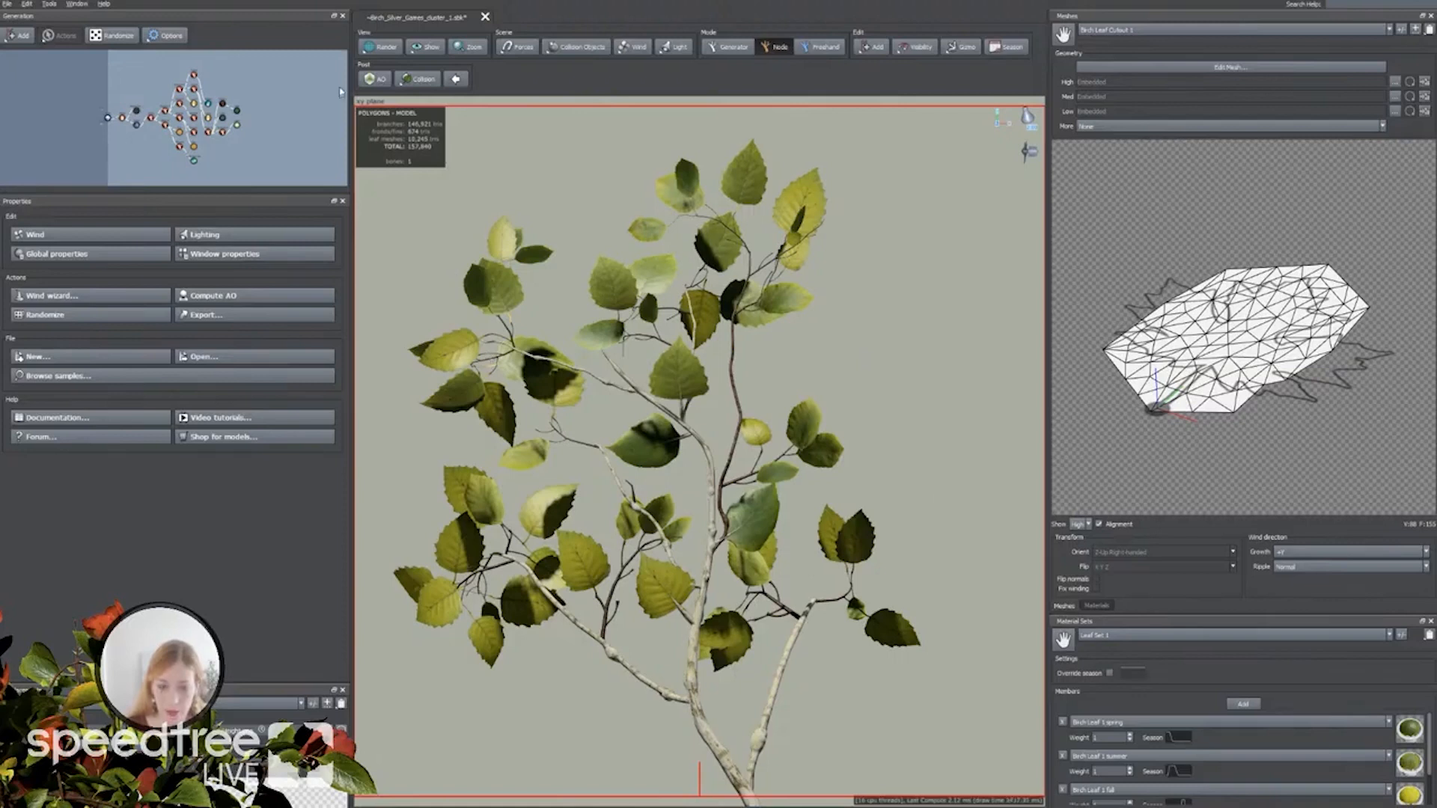
# Switch the viewport render mode to the material's Normal channel.
pyautogui.click(382, 49)
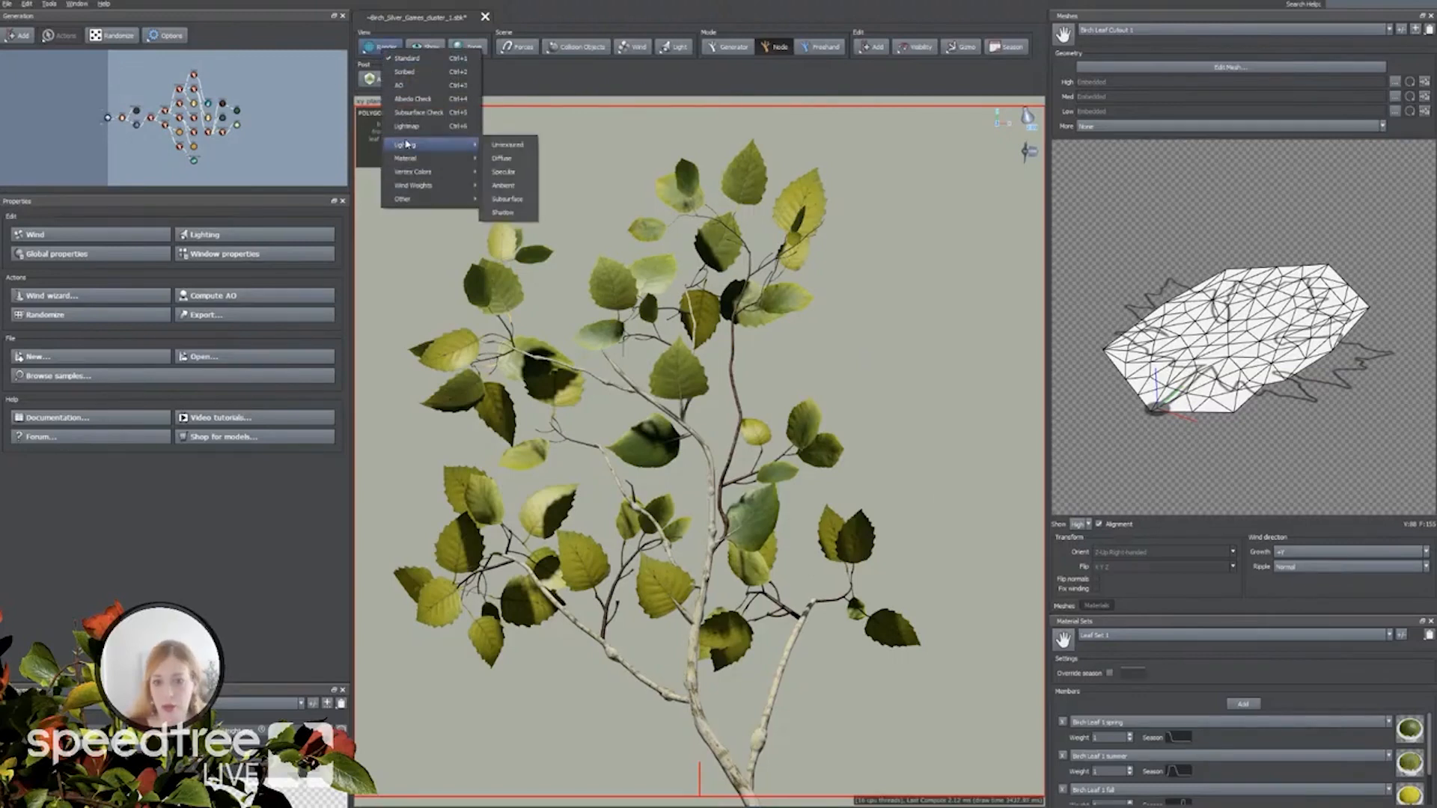
pyautogui.moveTo(413, 160)
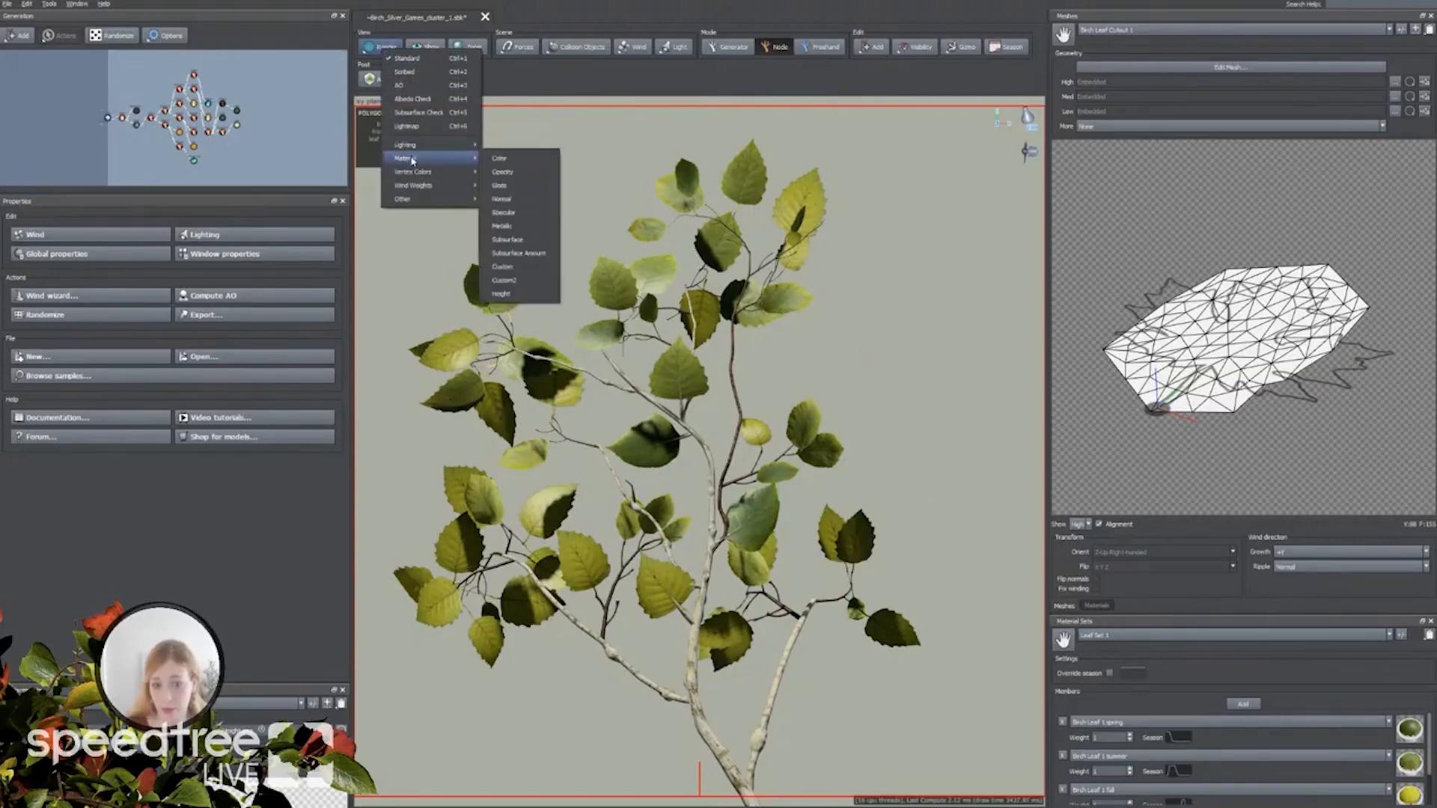
pyautogui.click(502, 199)
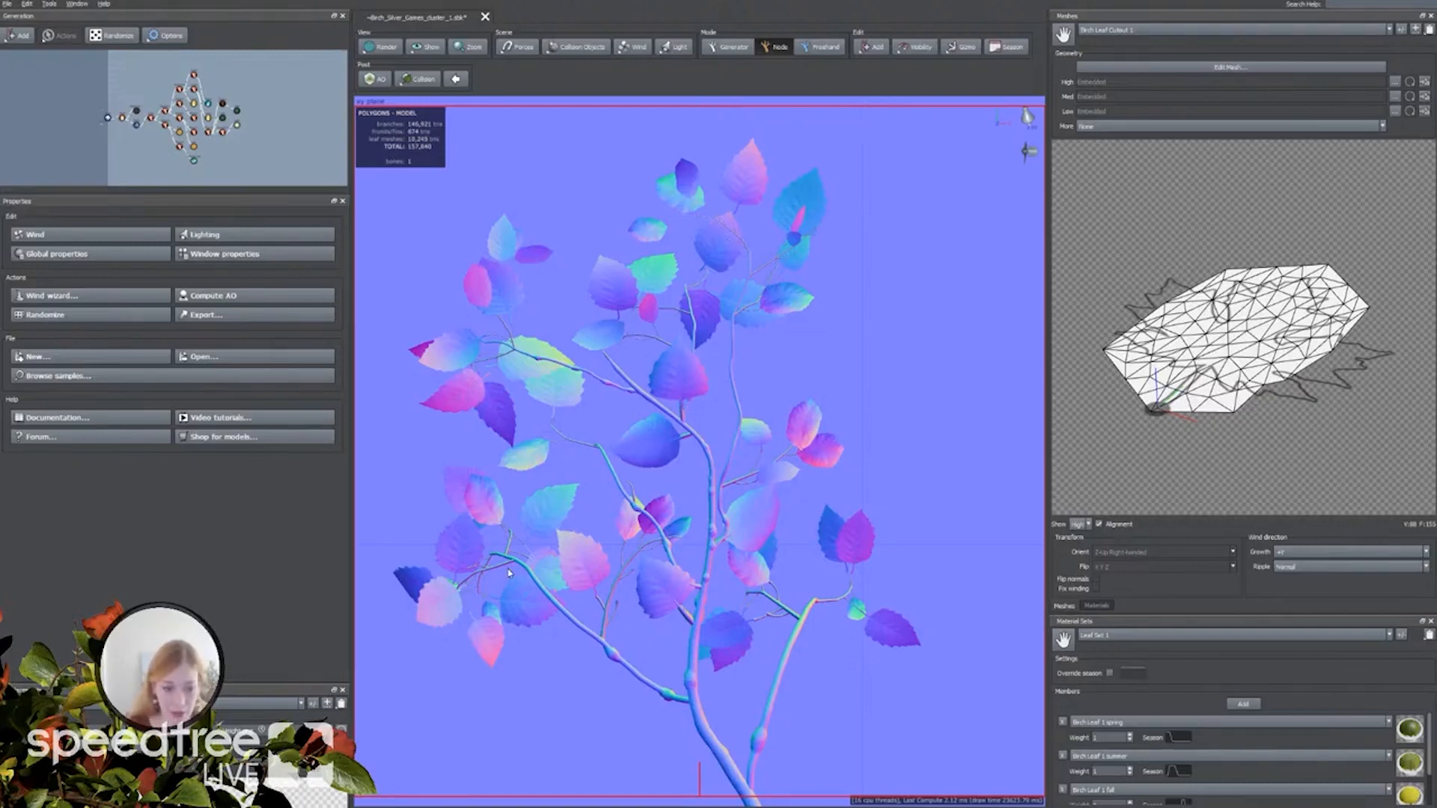
# Raise the parent puffiness amount slightly in the Batched leaf generator's lighting settings.
pyautogui.click(194, 162)
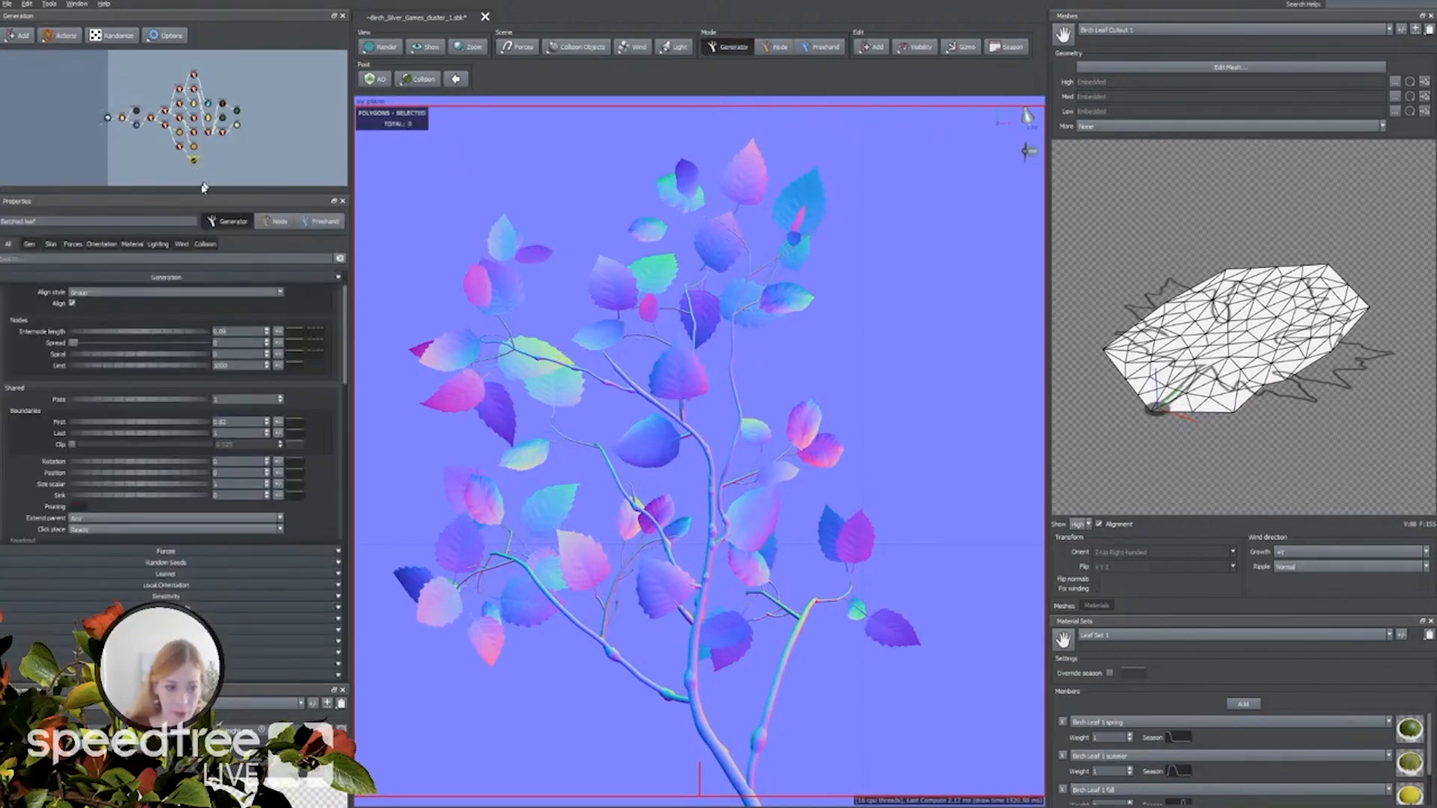
pyautogui.click(50, 244)
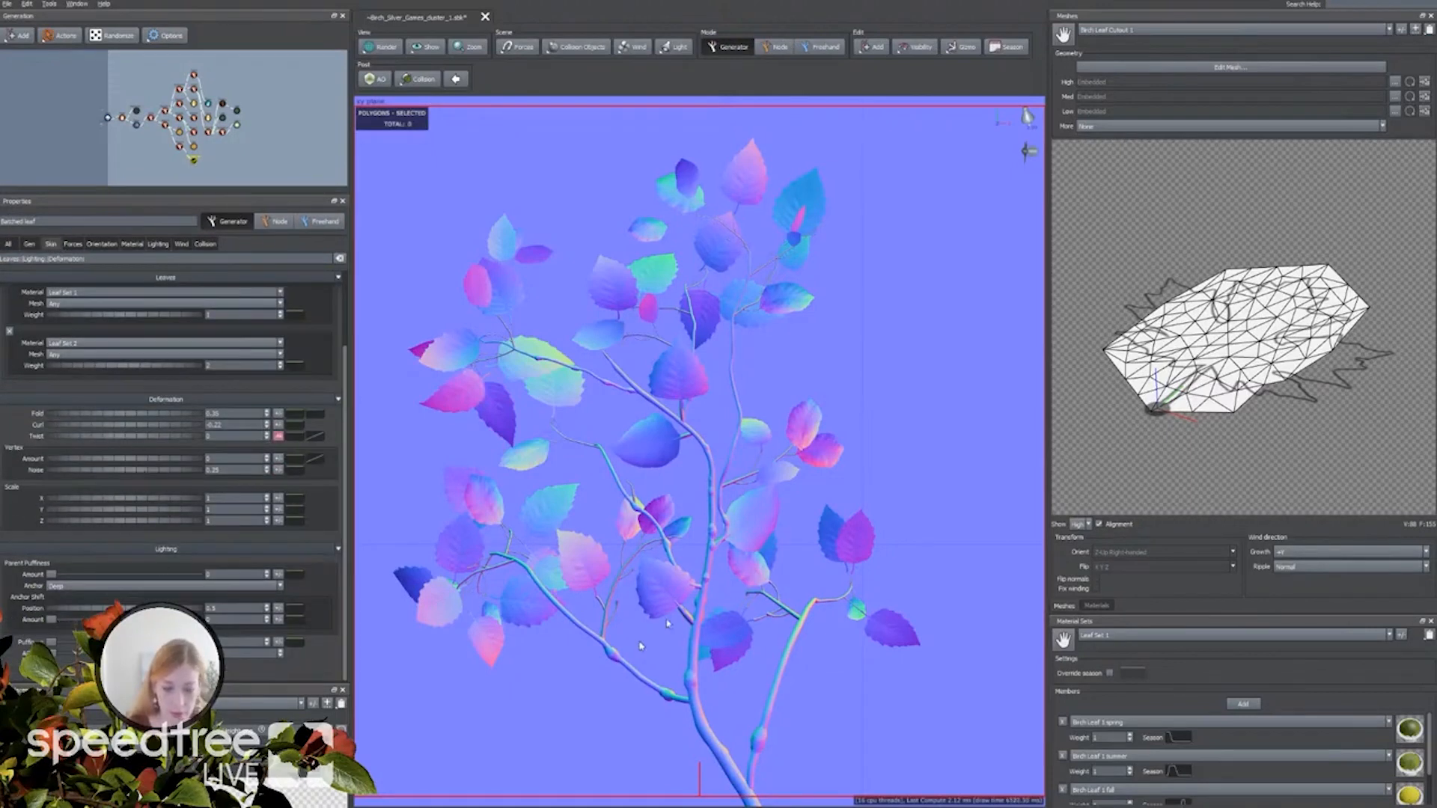
pyautogui.moveTo(51, 574); pyautogui.dragTo(73, 576)
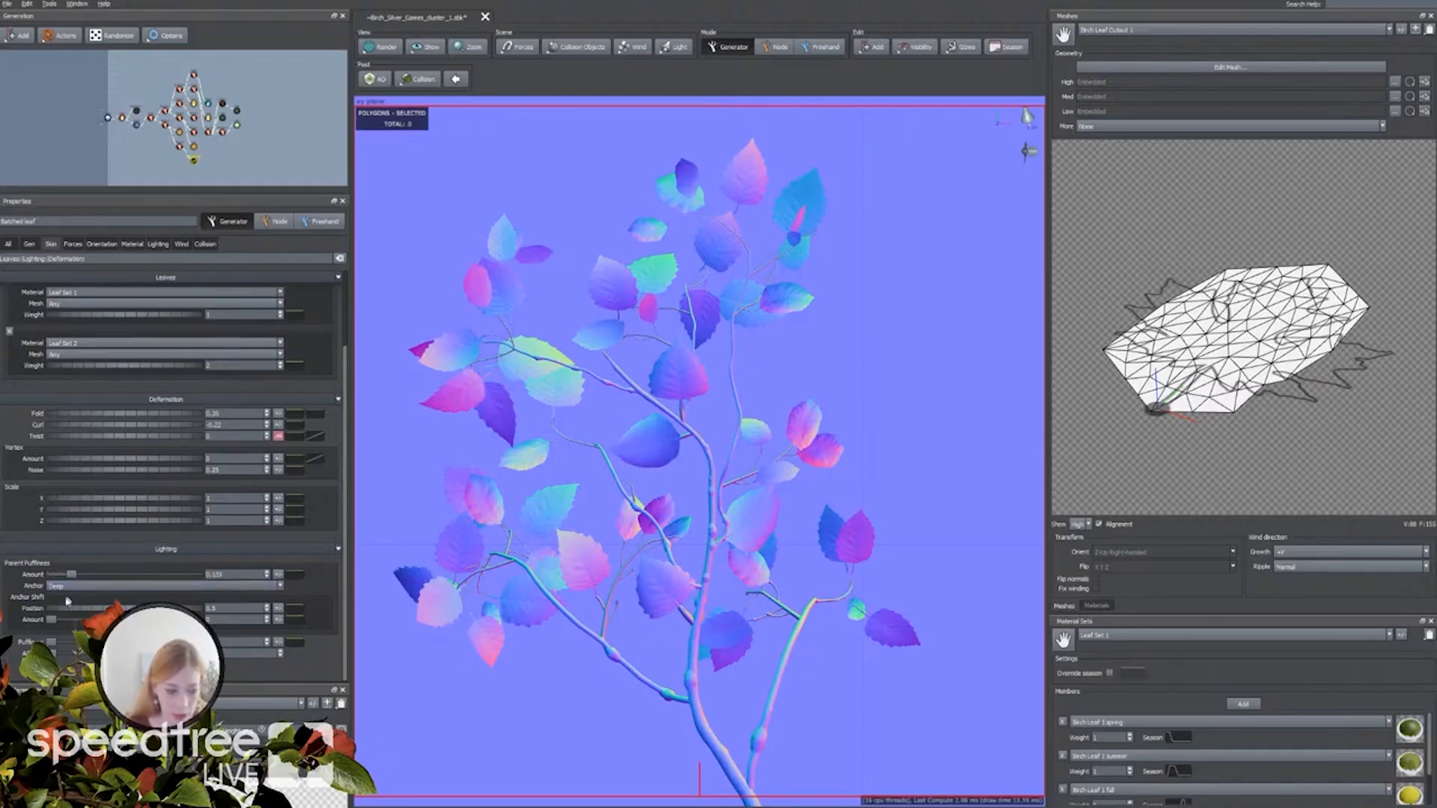
# Examine the Batched leaf generator's material, season, deformation and lighting properties for settings that affect the leaf normals.
pyautogui.click(130, 245)
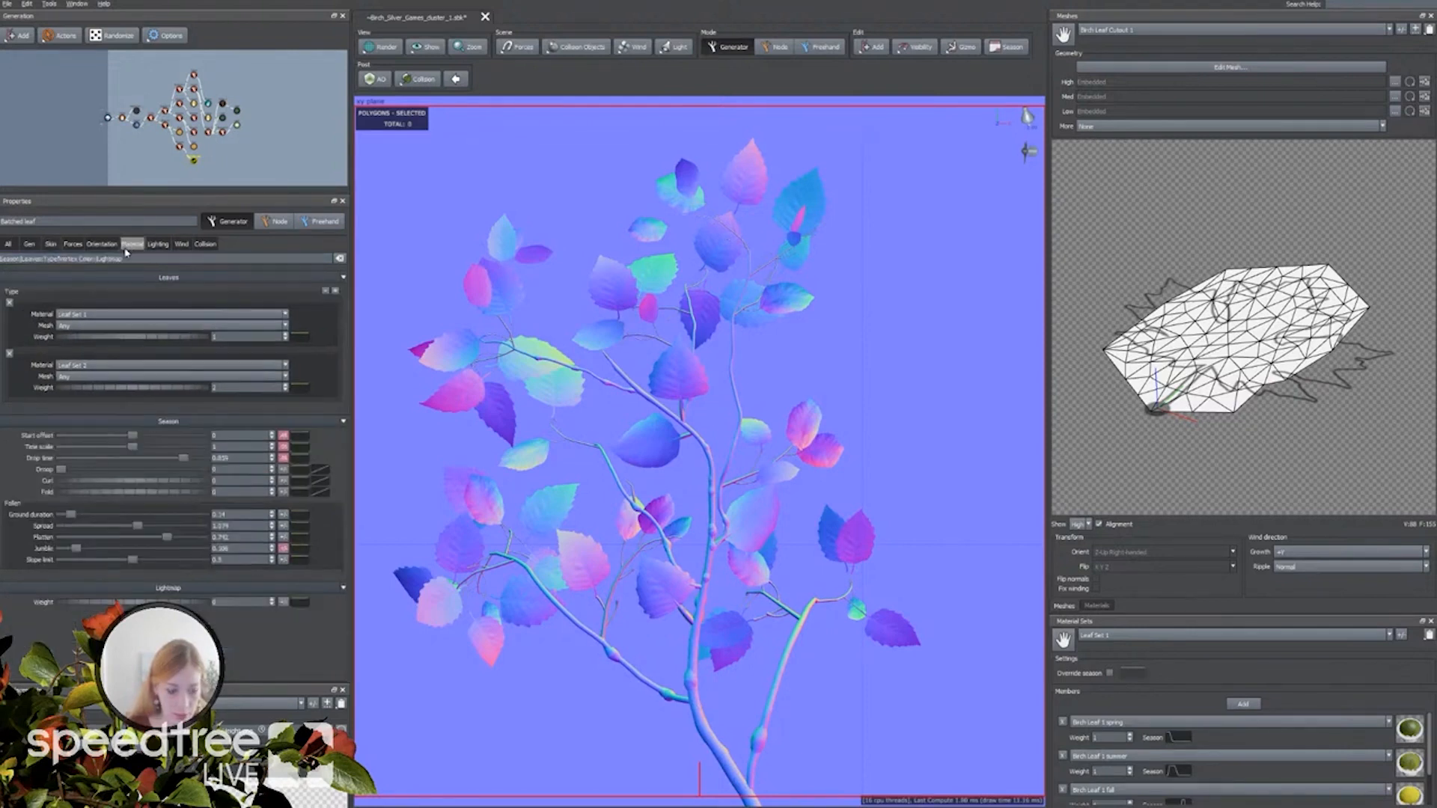
pyautogui.moveTo(108, 548)
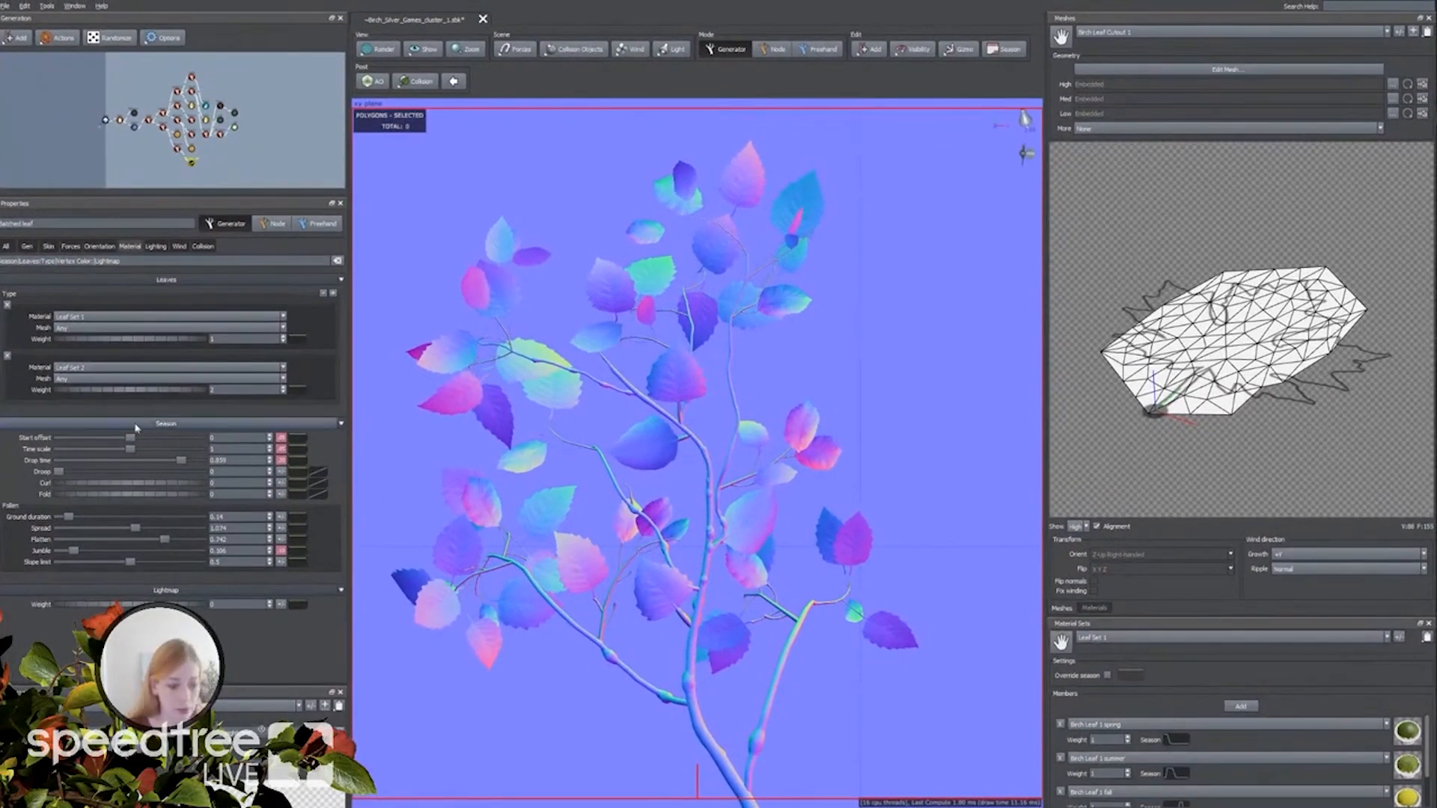
pyautogui.click(48, 246)
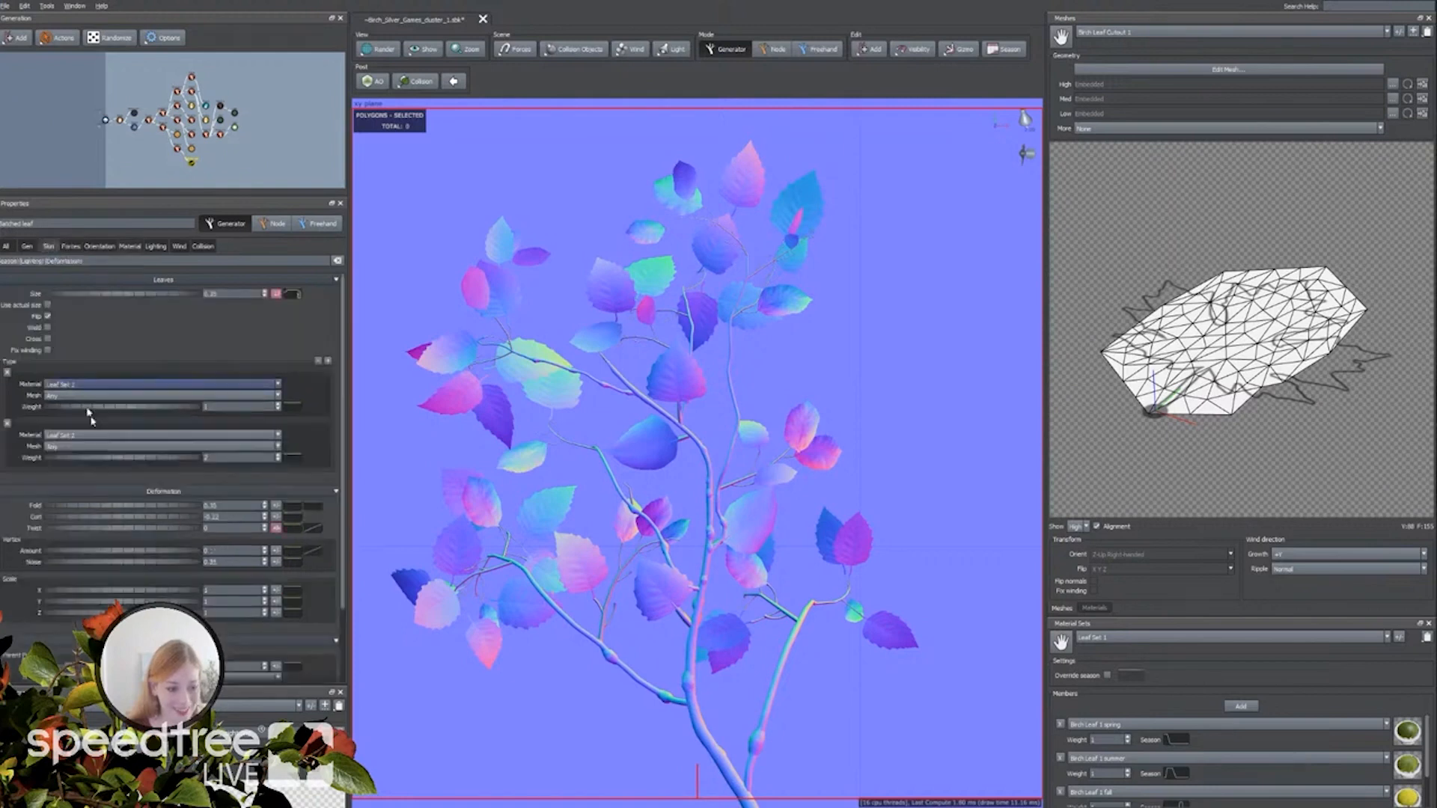
pyautogui.scroll(-3, 78, 607)
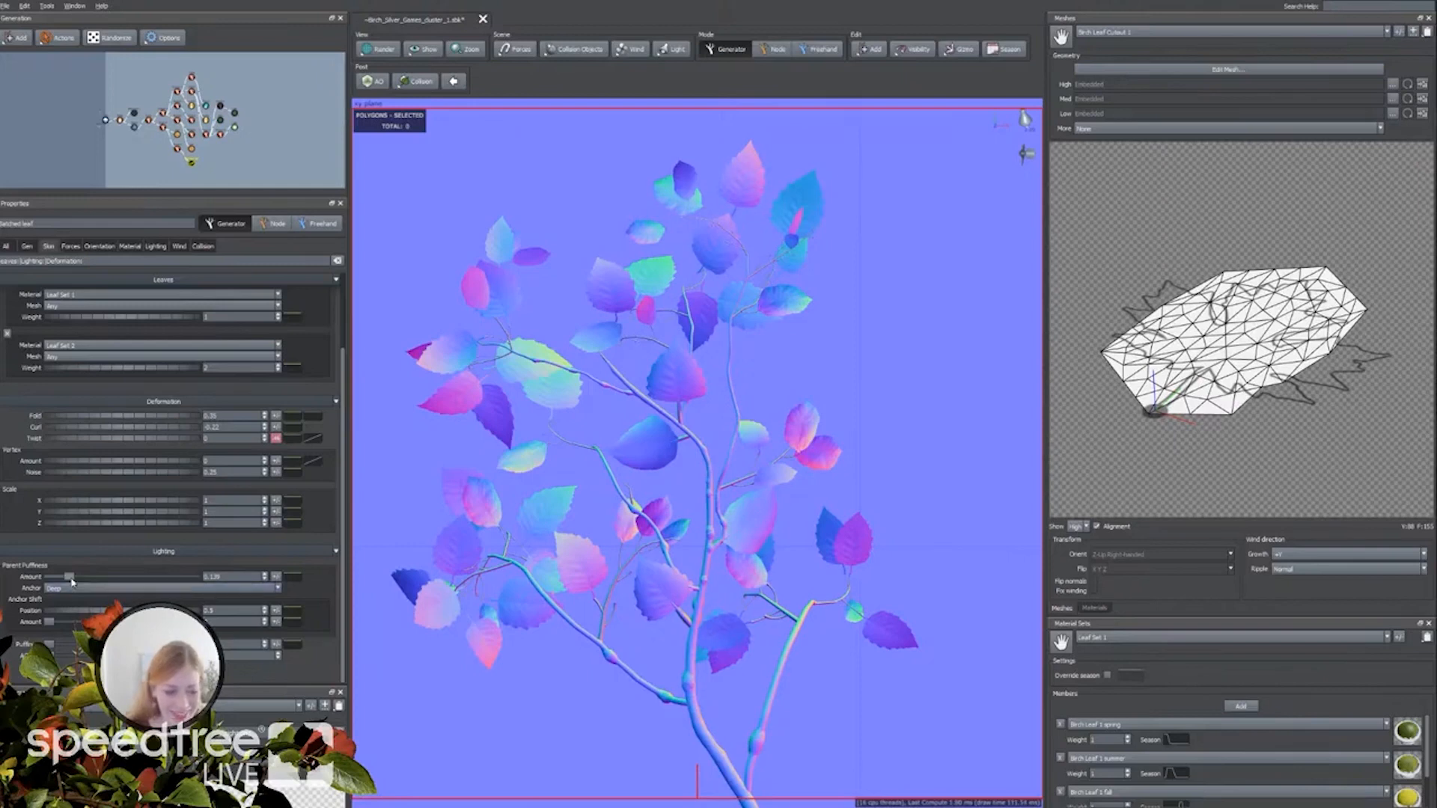
pyautogui.click(131, 246)
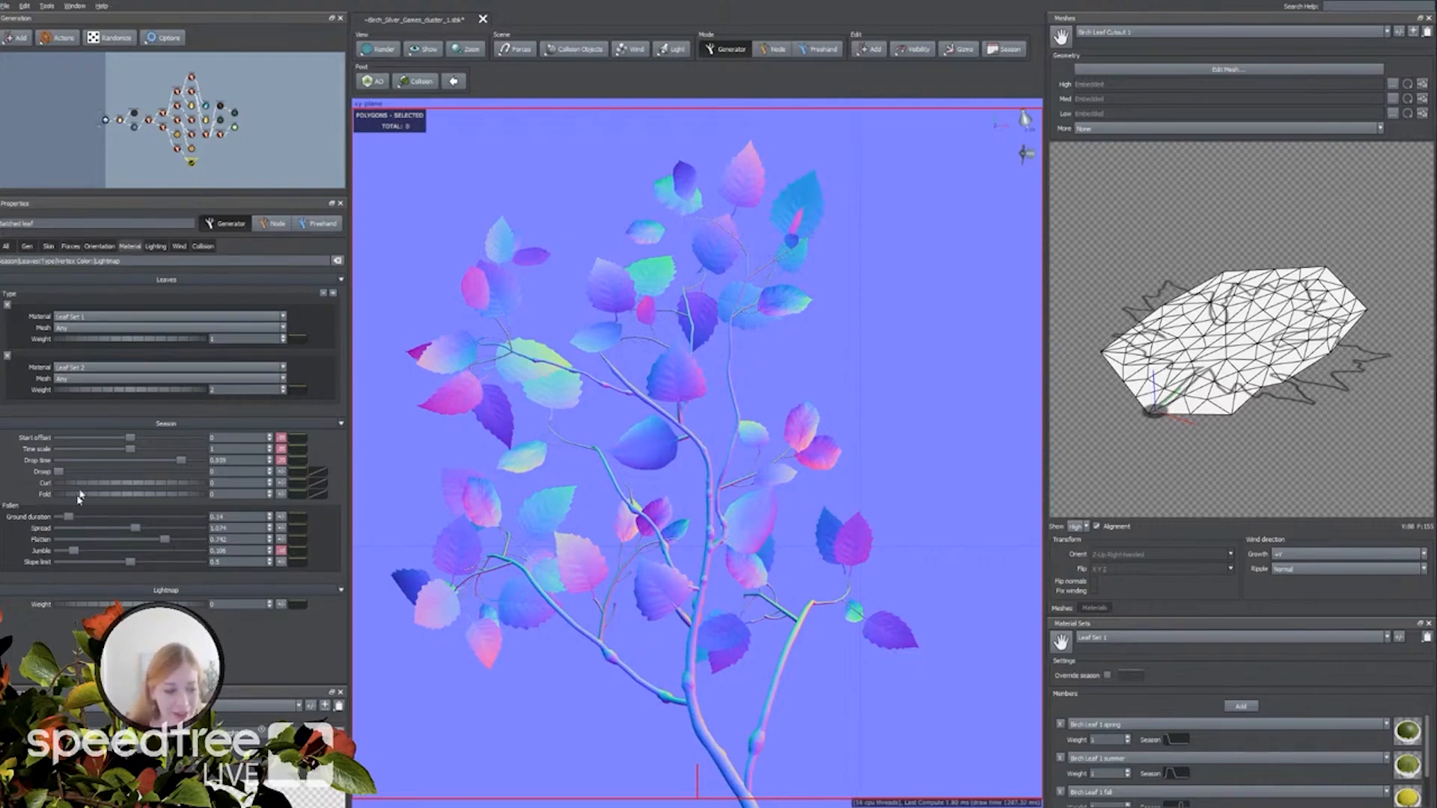
pyautogui.click(48, 247)
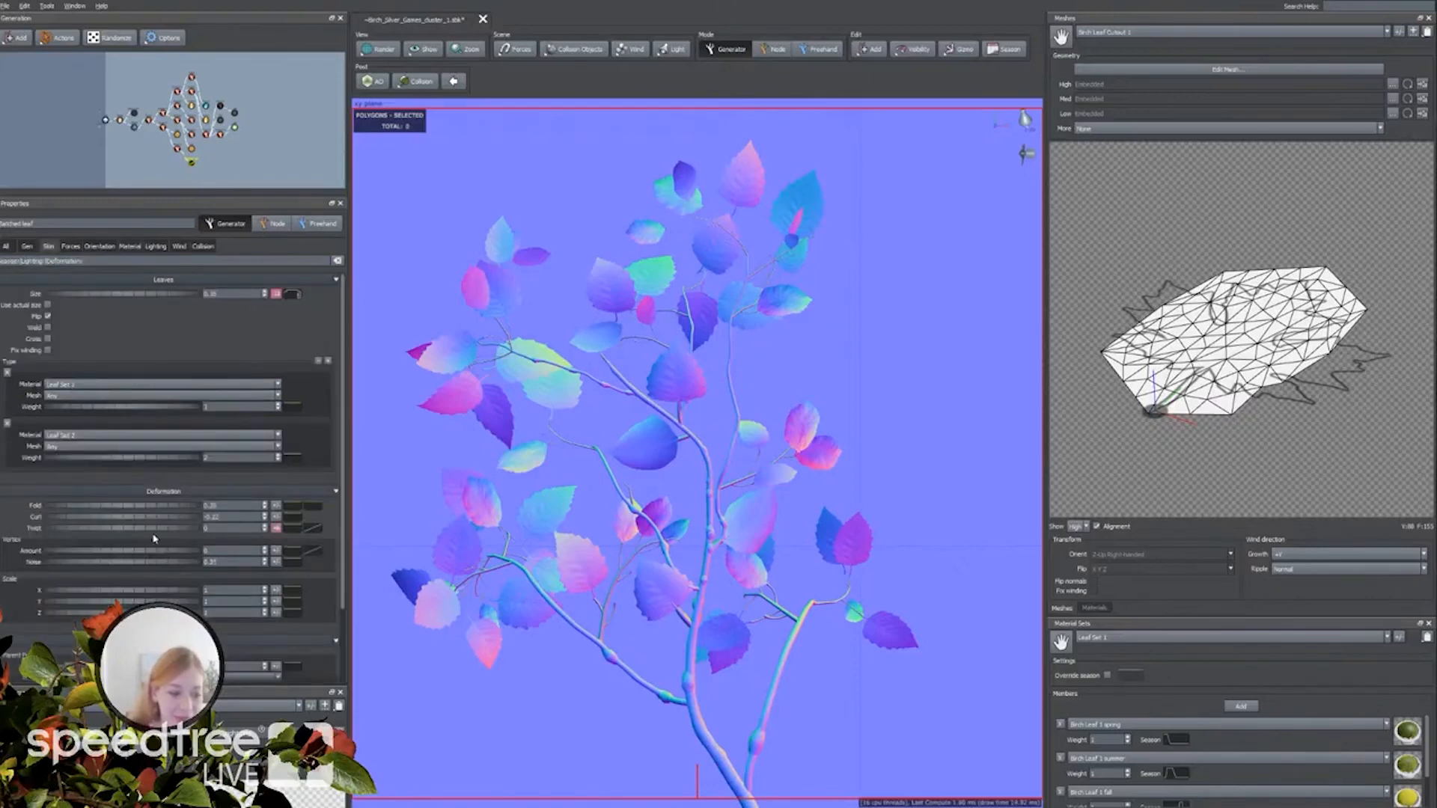
pyautogui.scroll(-3, 92, 586)
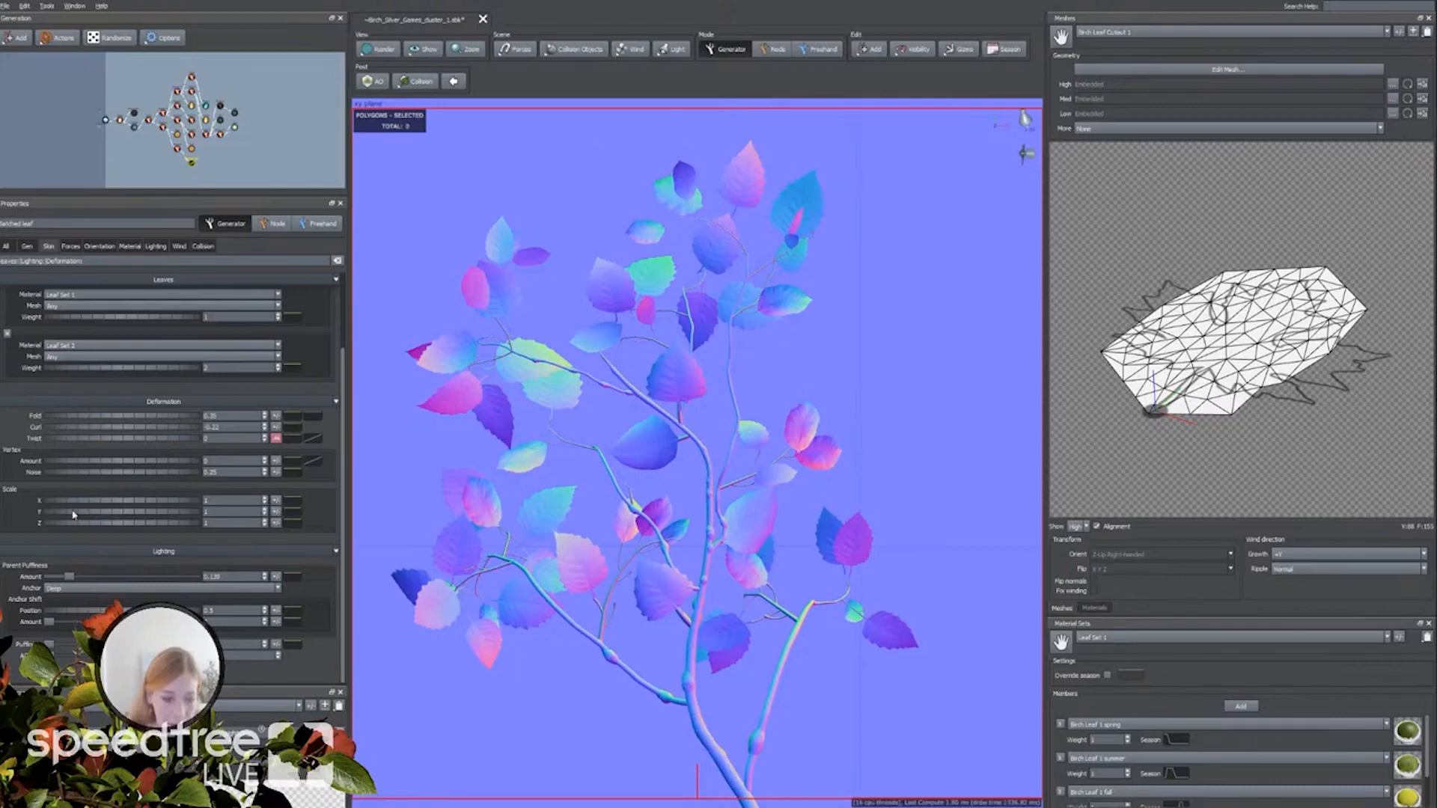
pyautogui.scroll(1, 82, 459)
pyautogui.scroll(-1, 83, 459)
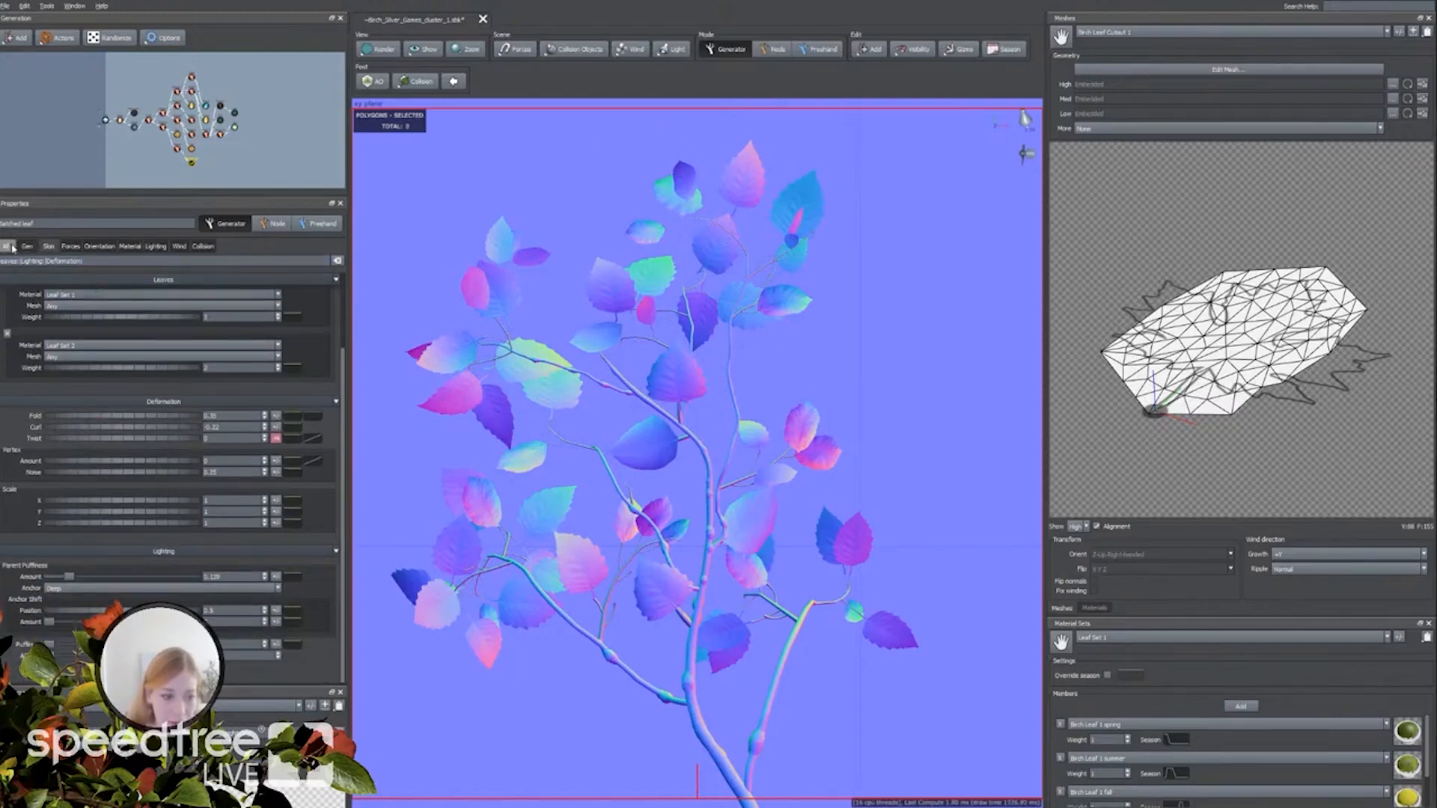
pyautogui.click(156, 246)
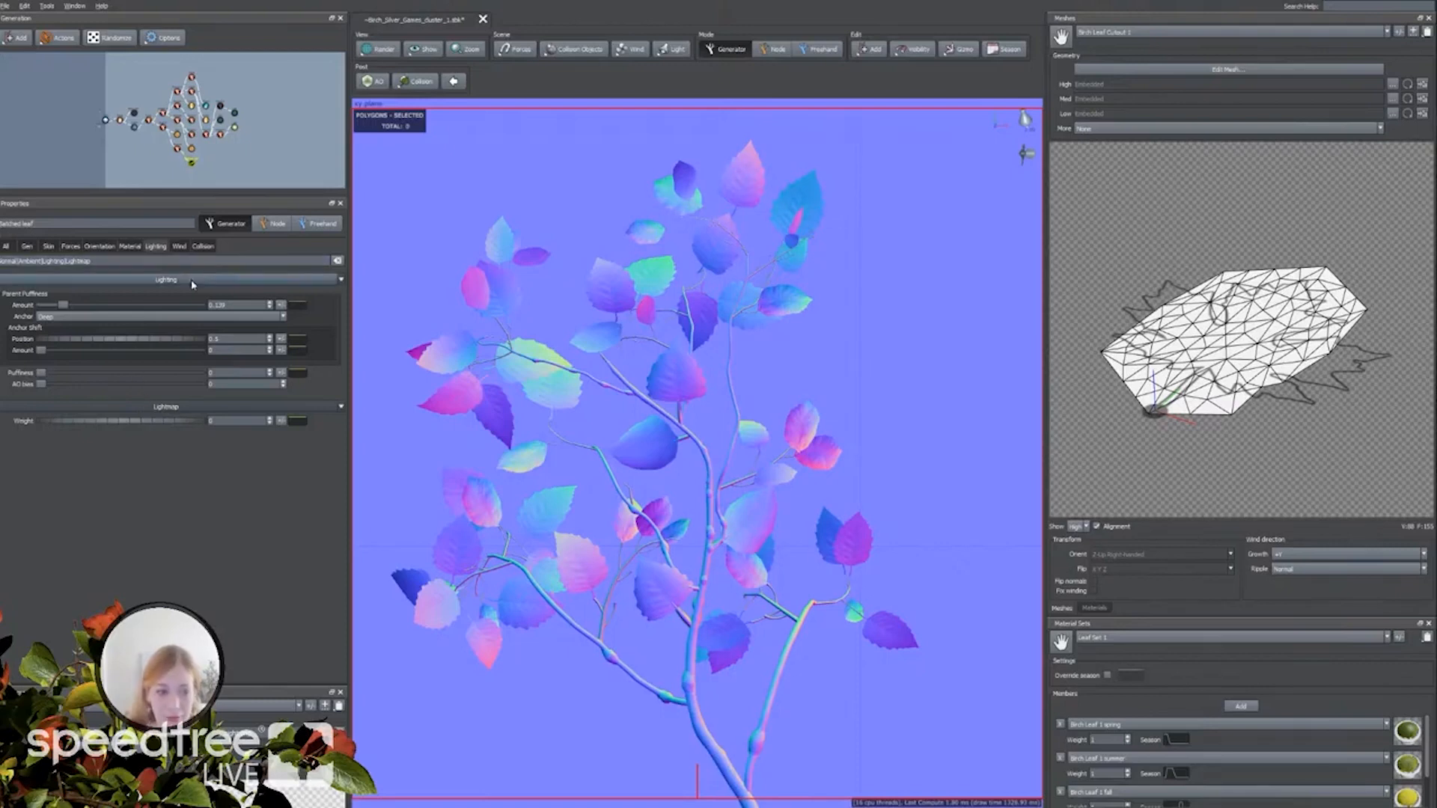
pyautogui.click(25, 247)
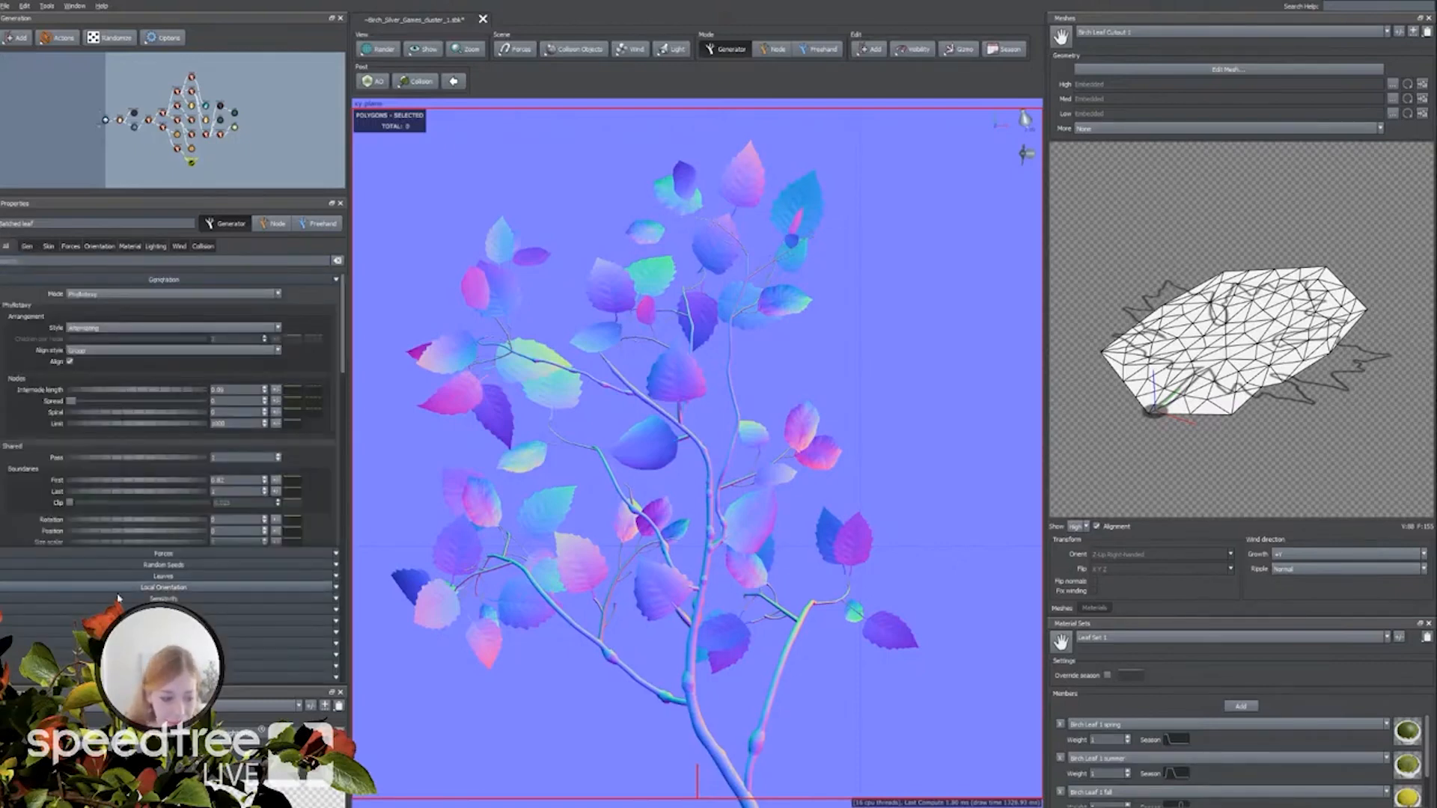
pyautogui.click(163, 632)
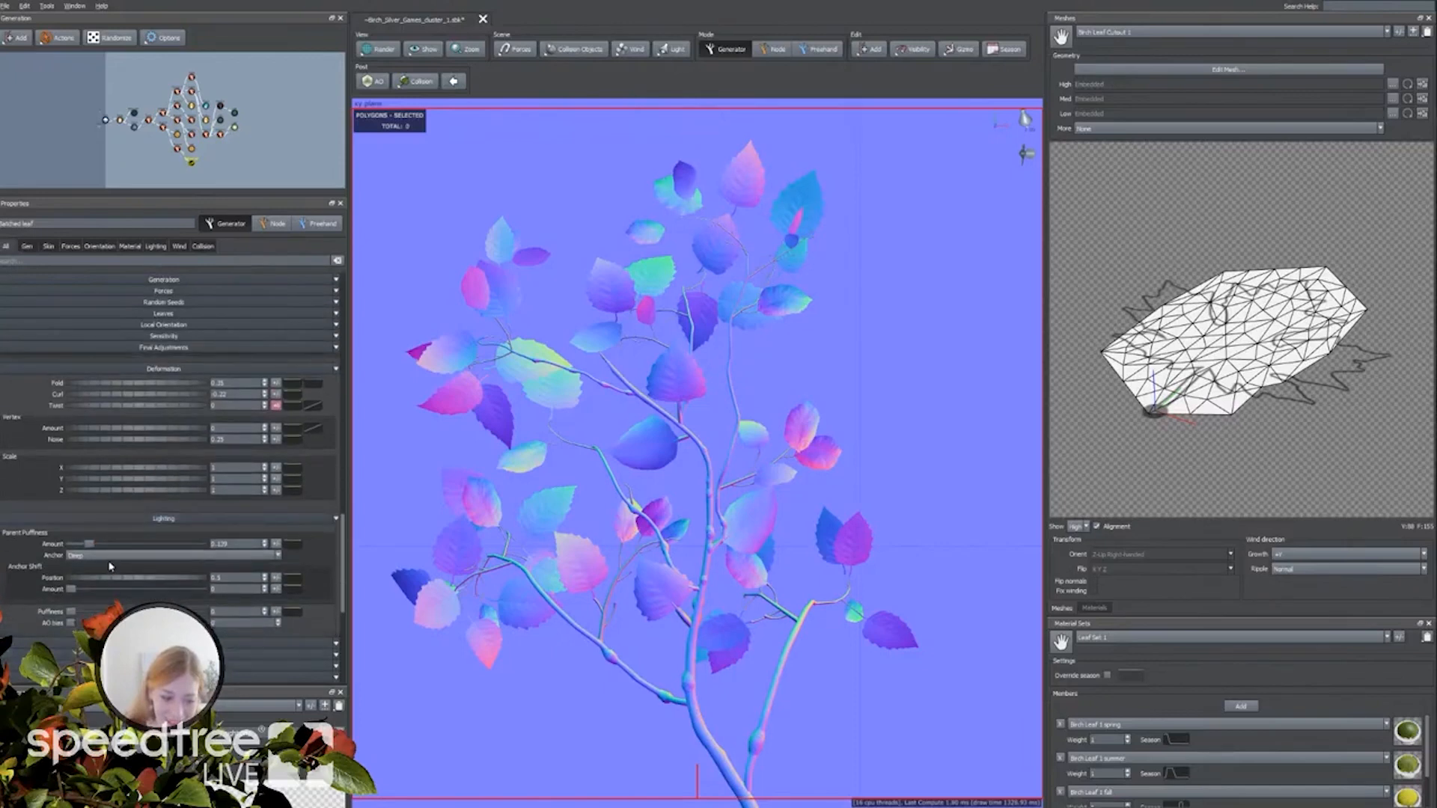
pyautogui.click(48, 246)
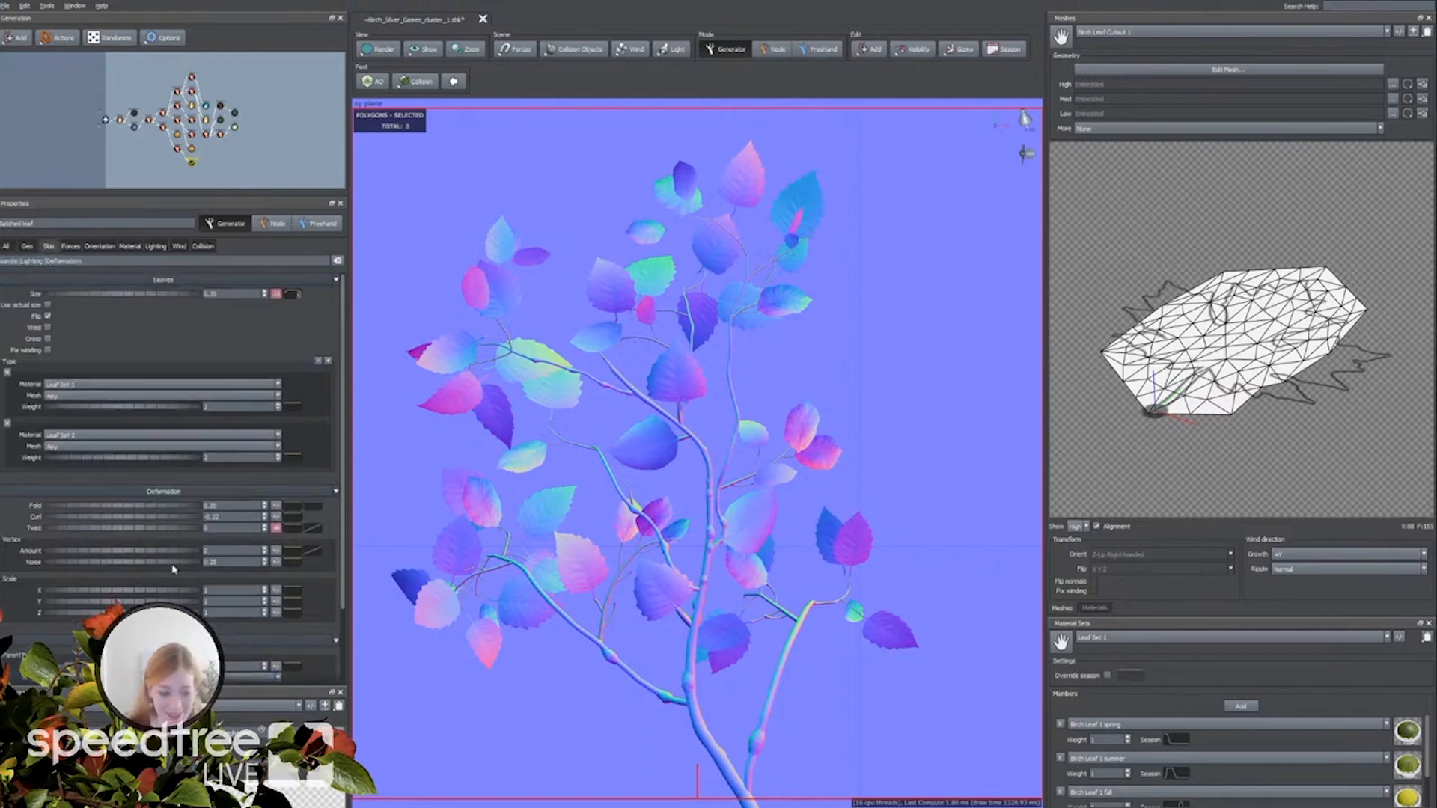
pyautogui.scroll(-3, 200, 561)
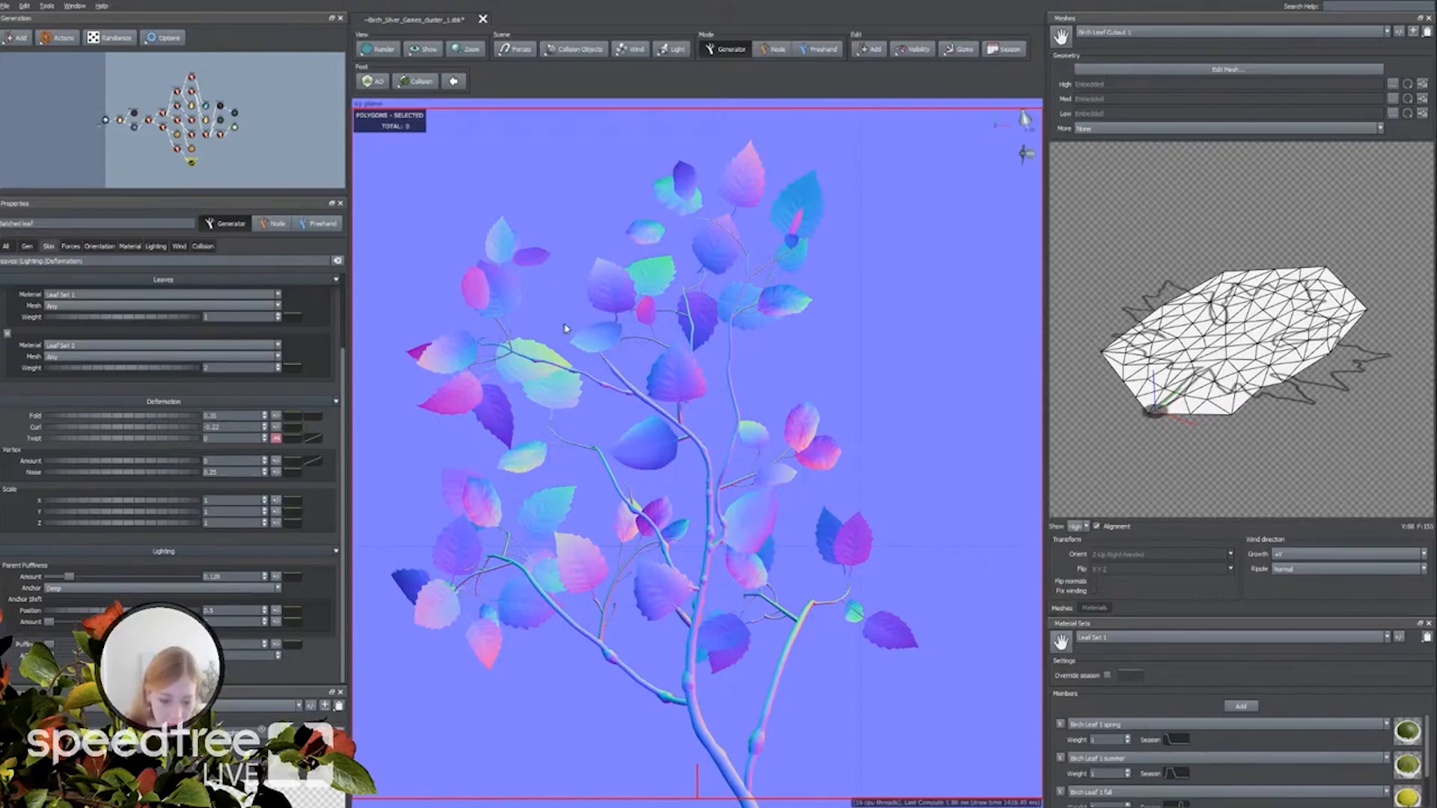
# Delete the individual magenta leaf at the far-left tip of the upper-left twig.
pyautogui.click(1026, 121)
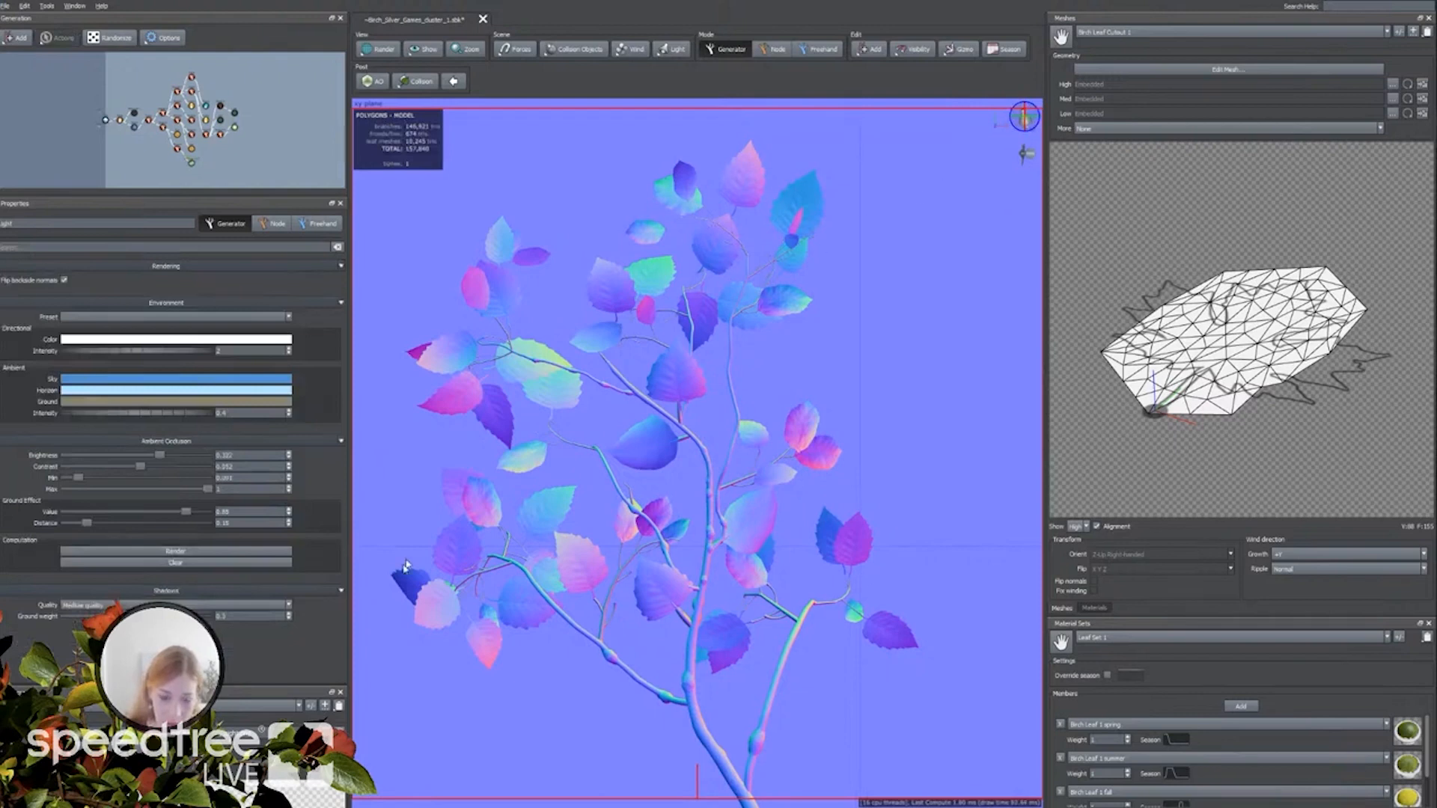
pyautogui.click(417, 358)
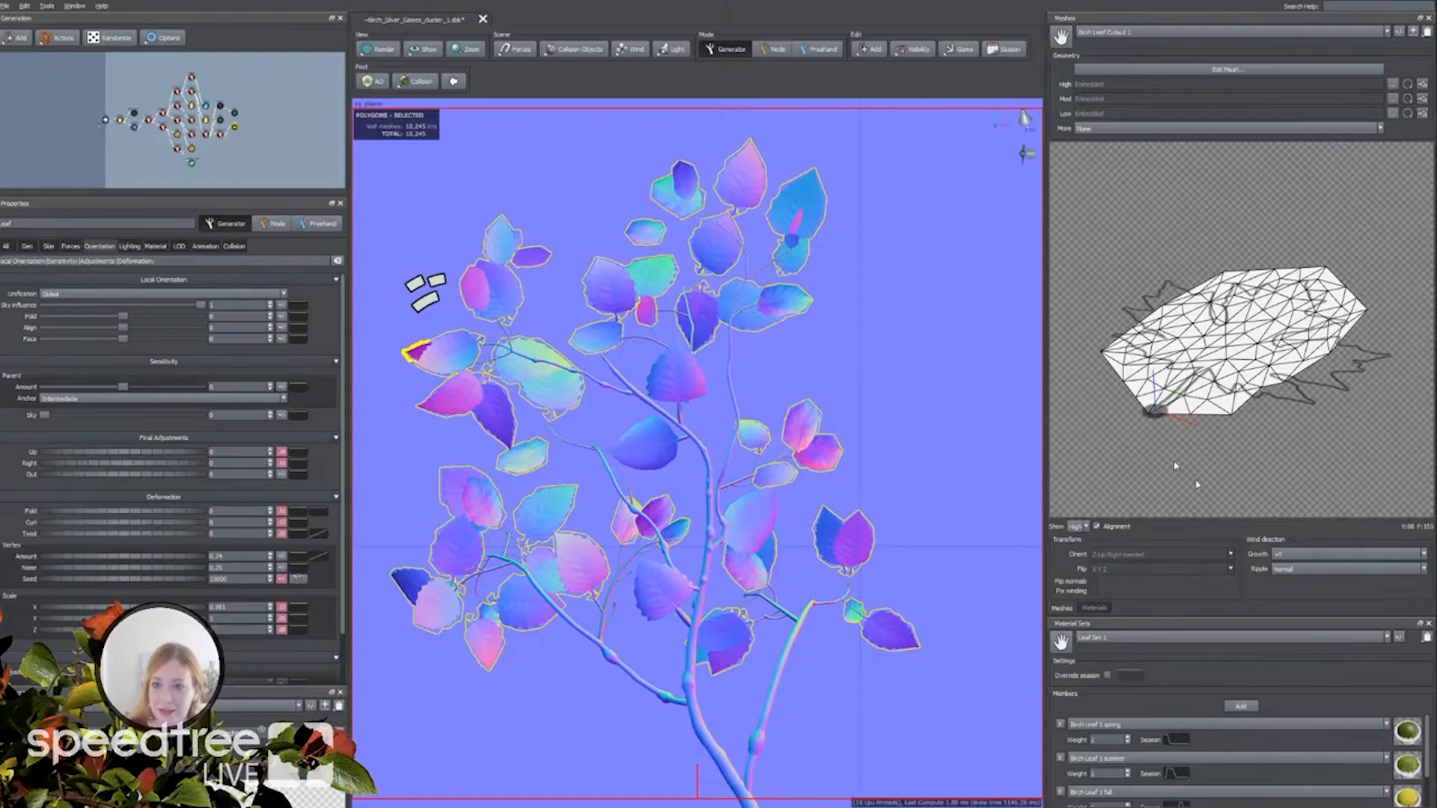
pyautogui.click(533, 175)
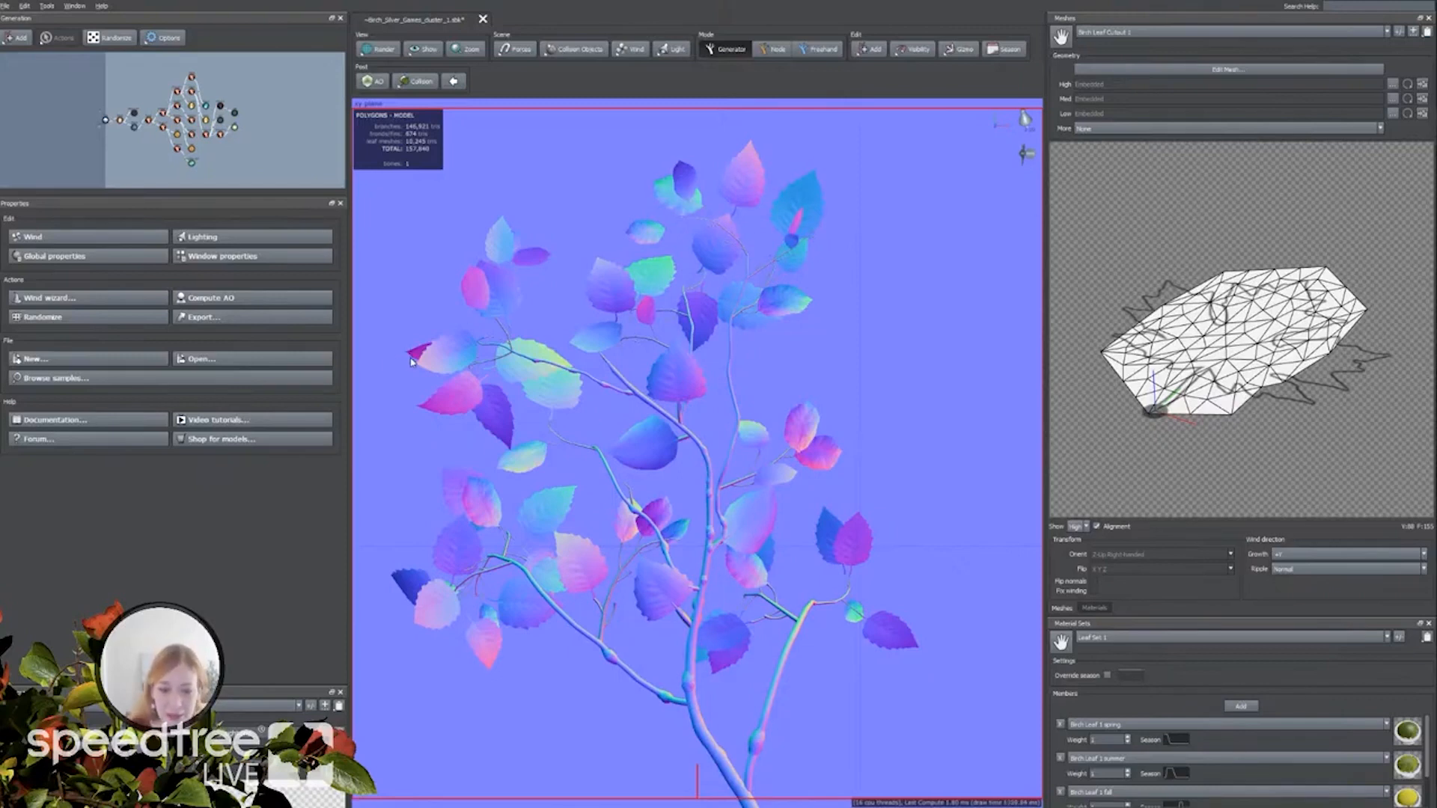
pyautogui.click(779, 49)
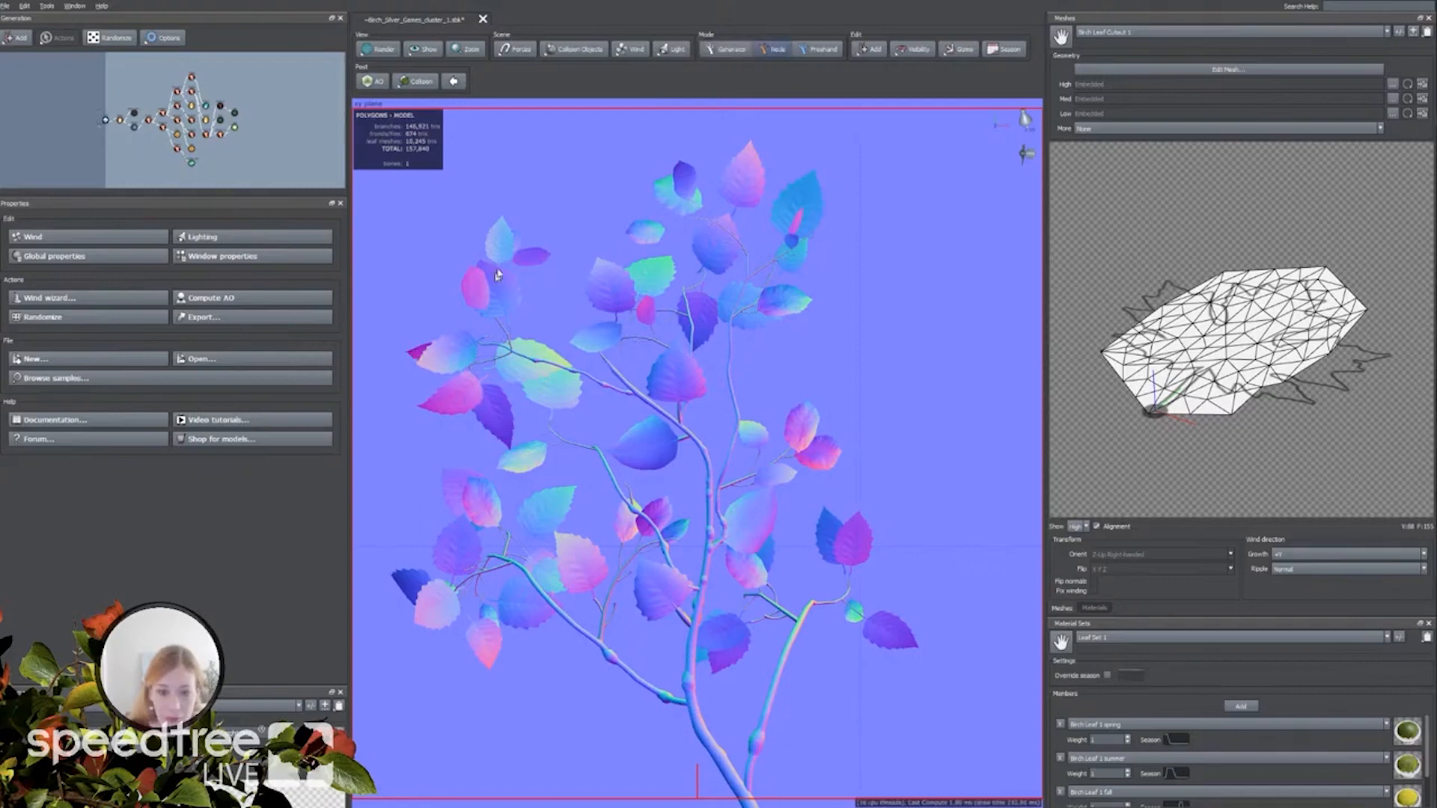
pyautogui.click(420, 353)
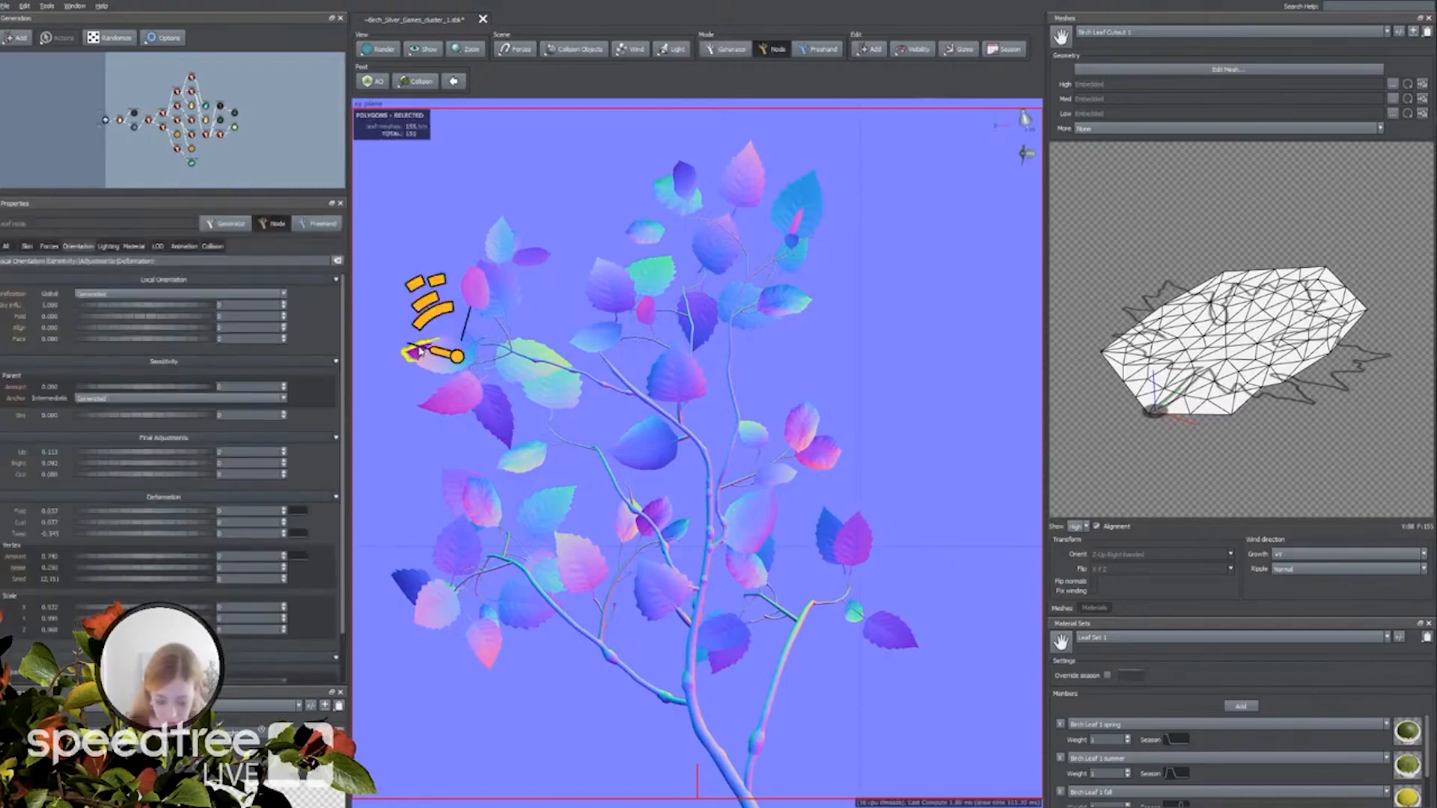
pyautogui.press('Delete')
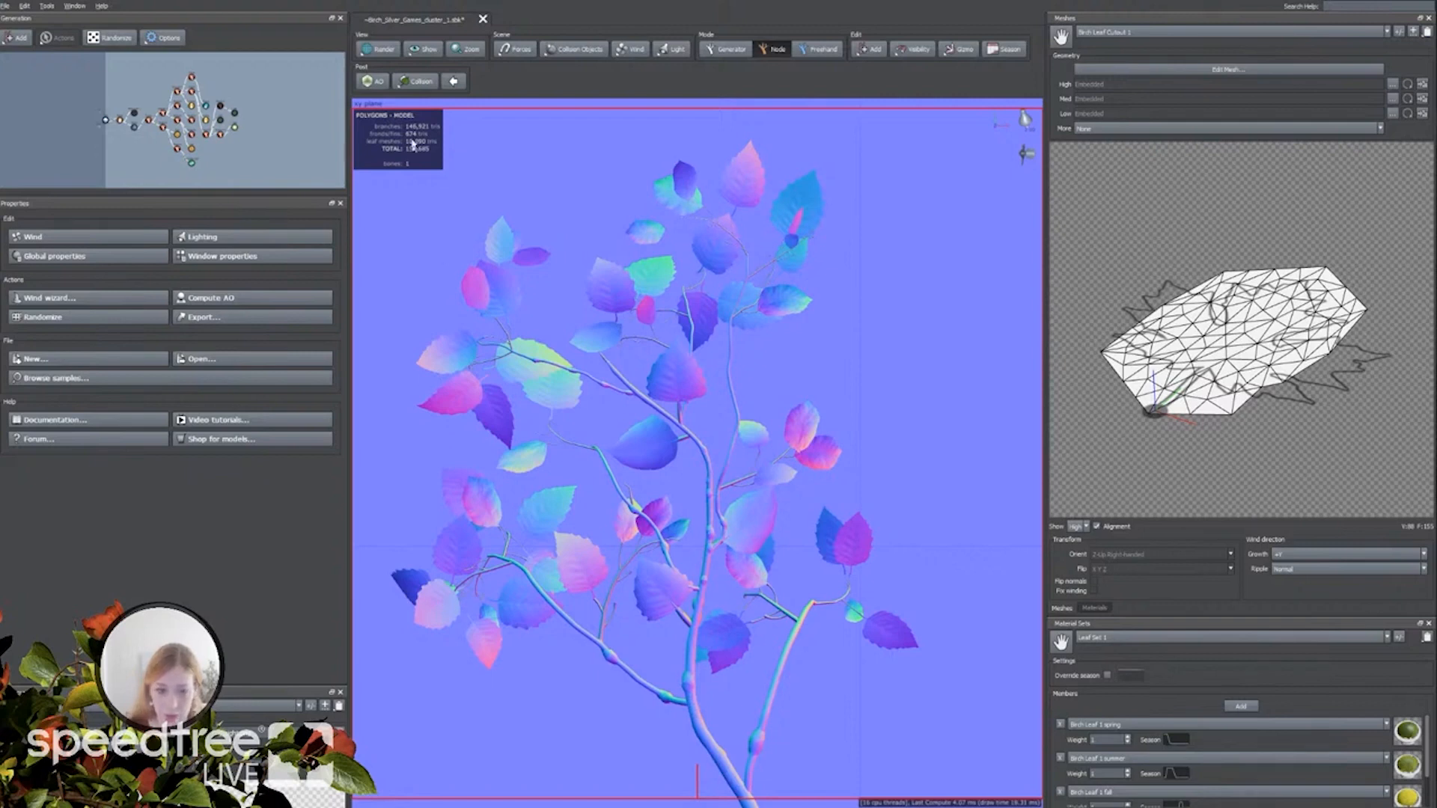
# Switch the viewport to Standard rendering and save the model over Birch_Silver_Games_cluster_1.spm in the Birch_Silver folder.
pyautogui.click(380, 50)
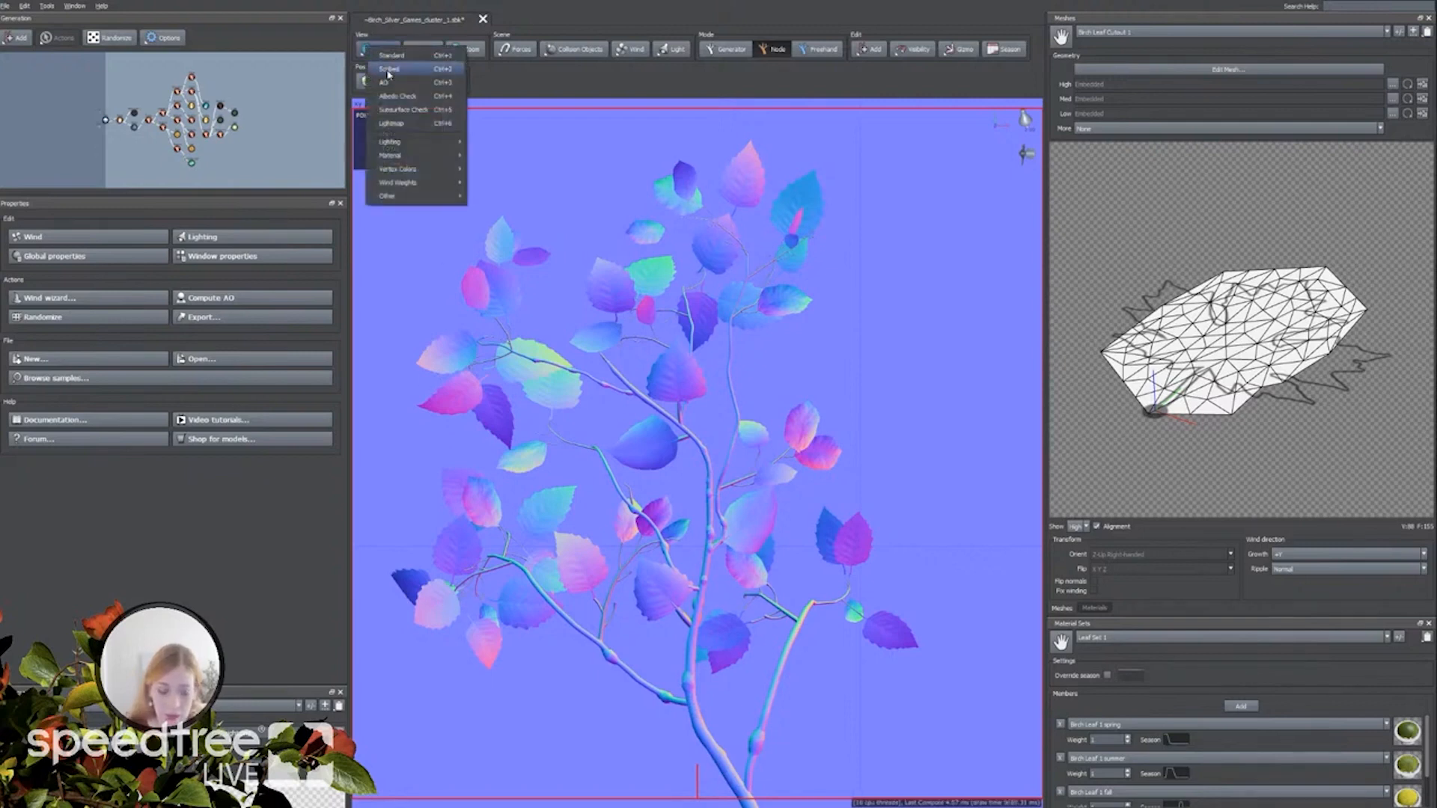
pyautogui.click(391, 56)
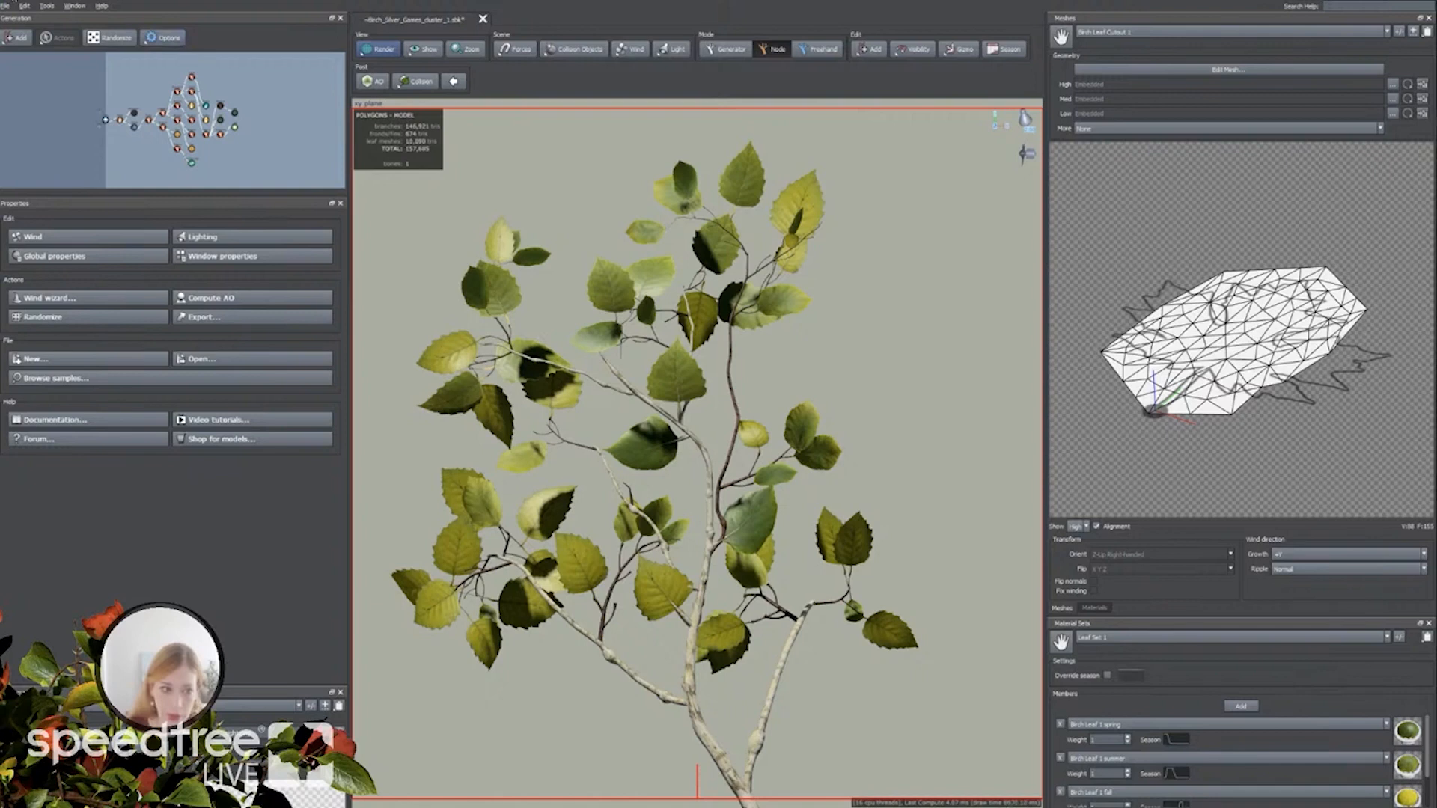
pyautogui.click(9, 6)
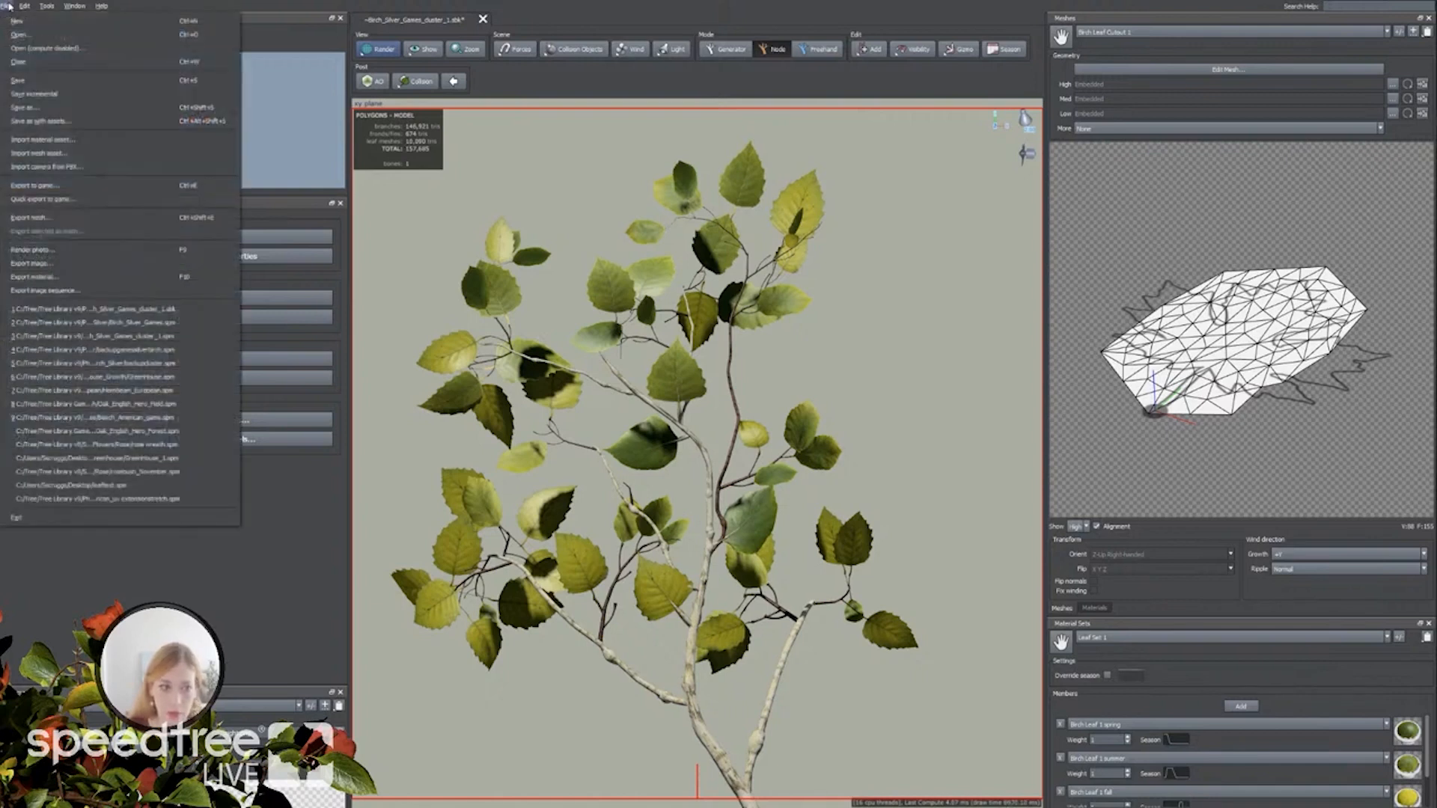
pyautogui.click(33, 112)
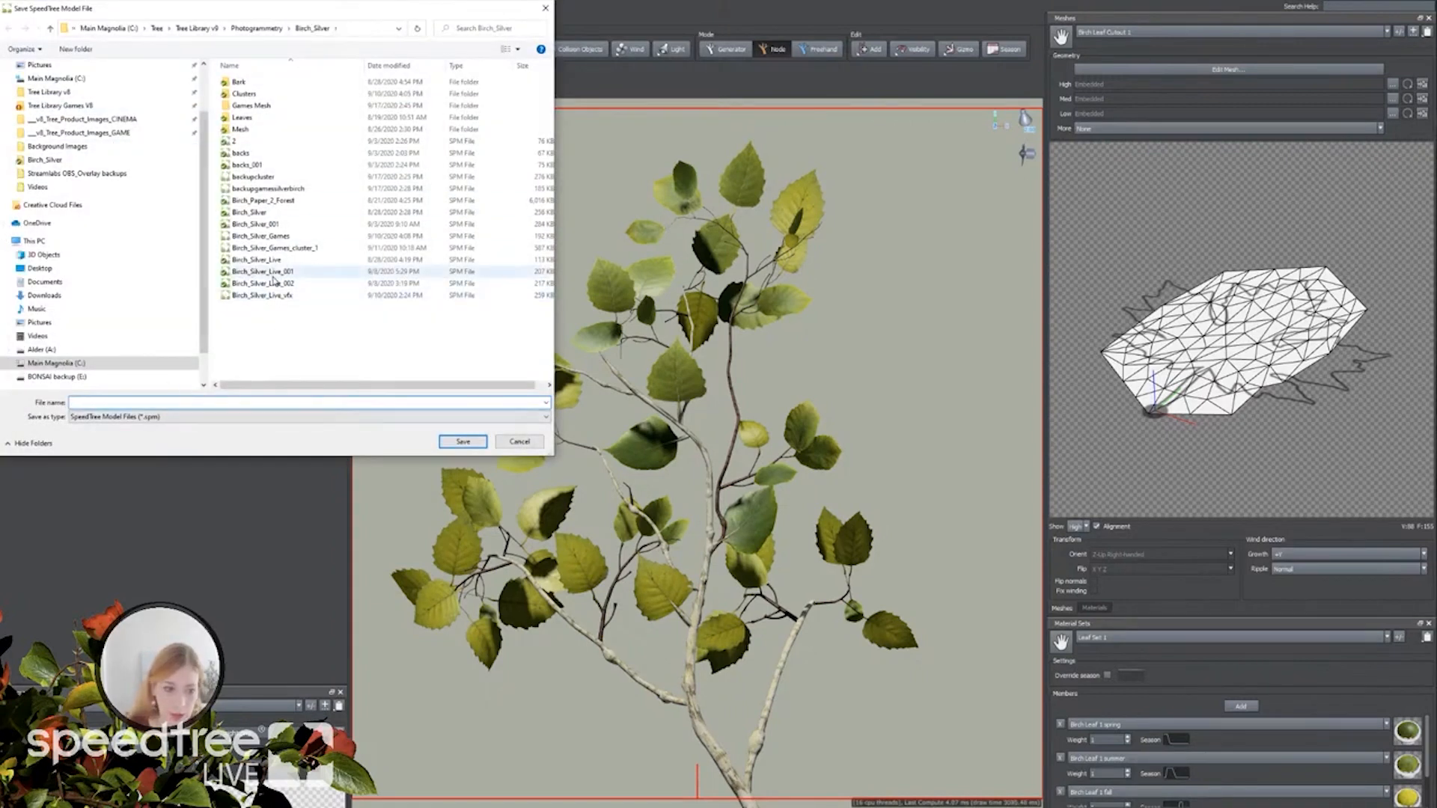
pyautogui.click(296, 250)
pyautogui.click(464, 442)
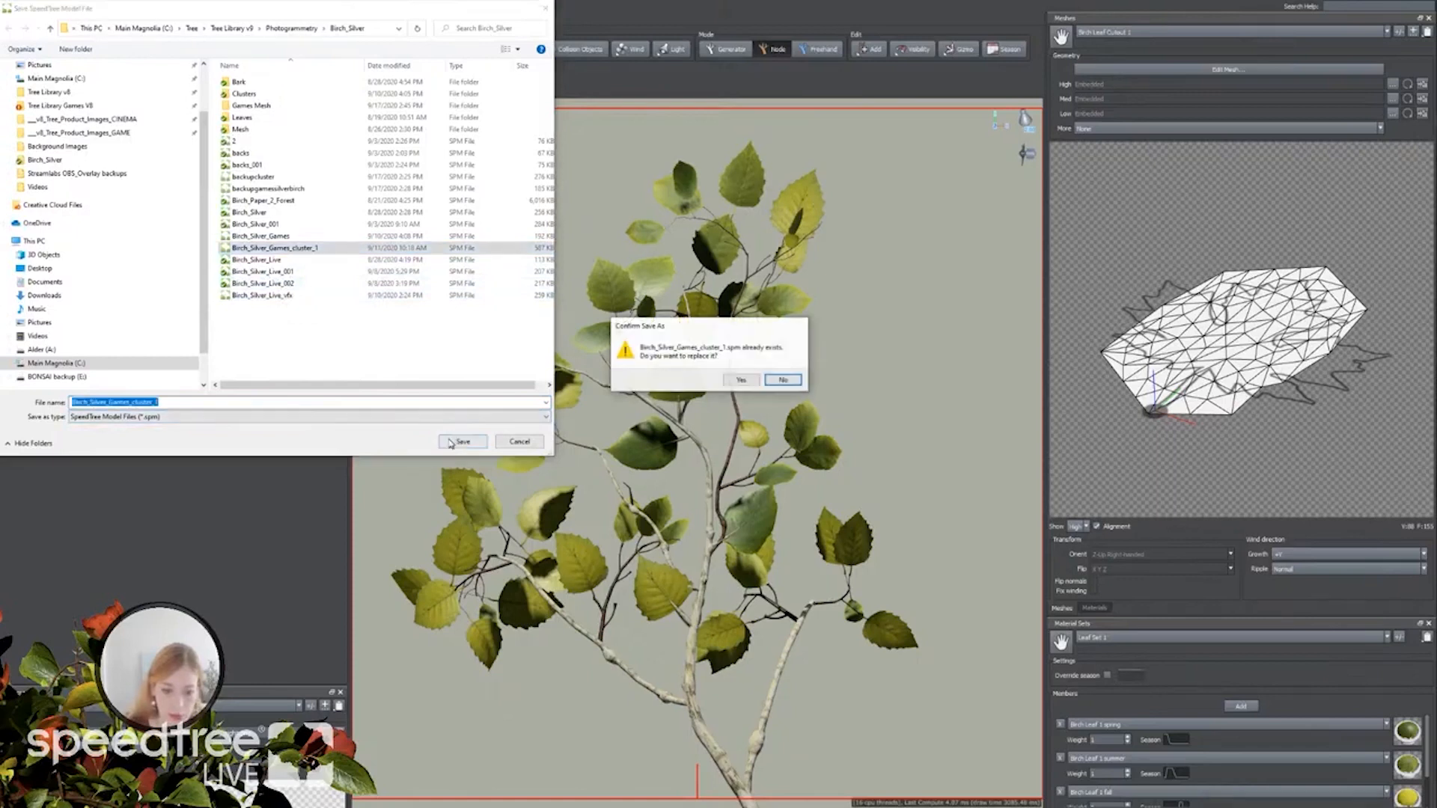
pyautogui.click(740, 381)
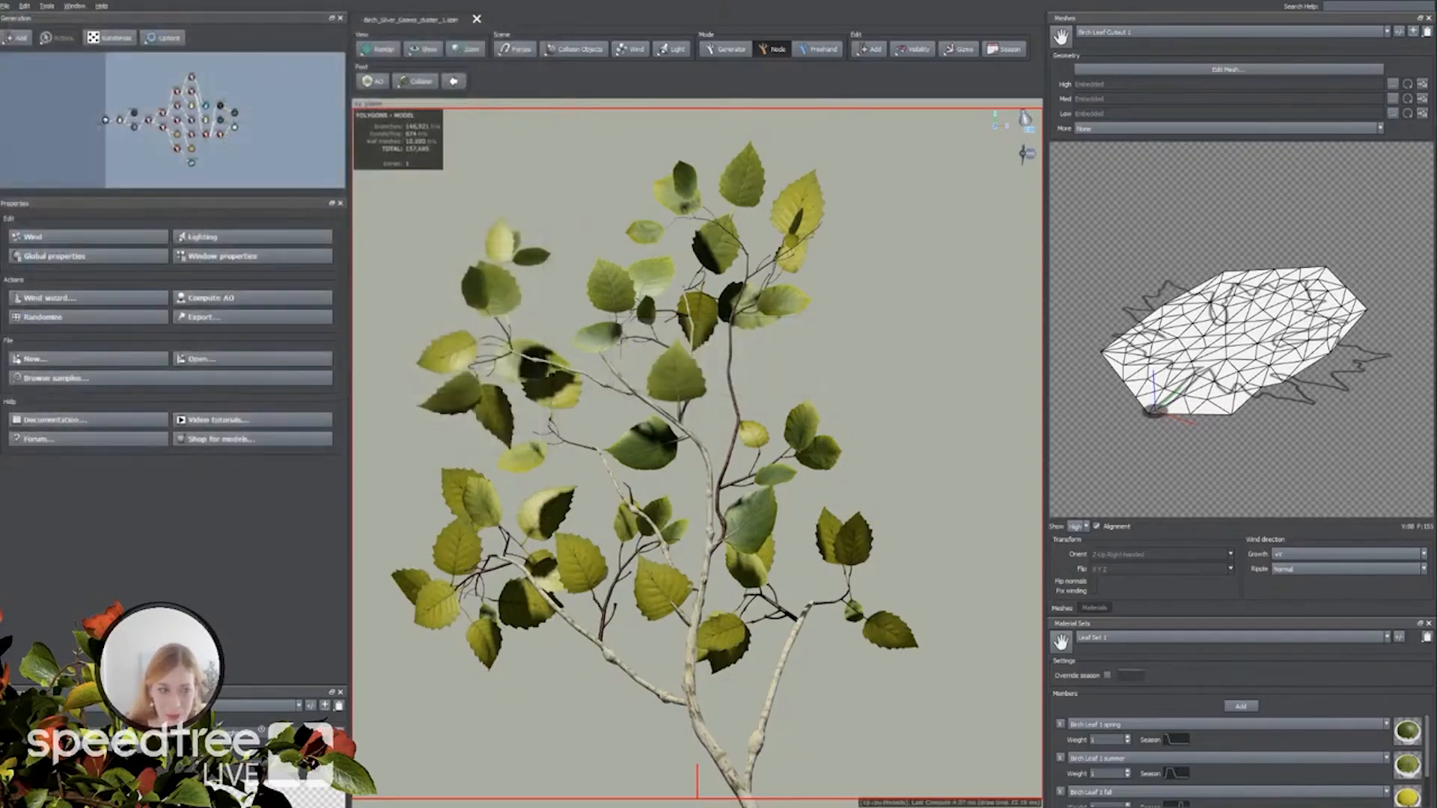
# Start a material export of the cluster, check its image channel list and accept the existing export settings.
pyautogui.click(5, 5)
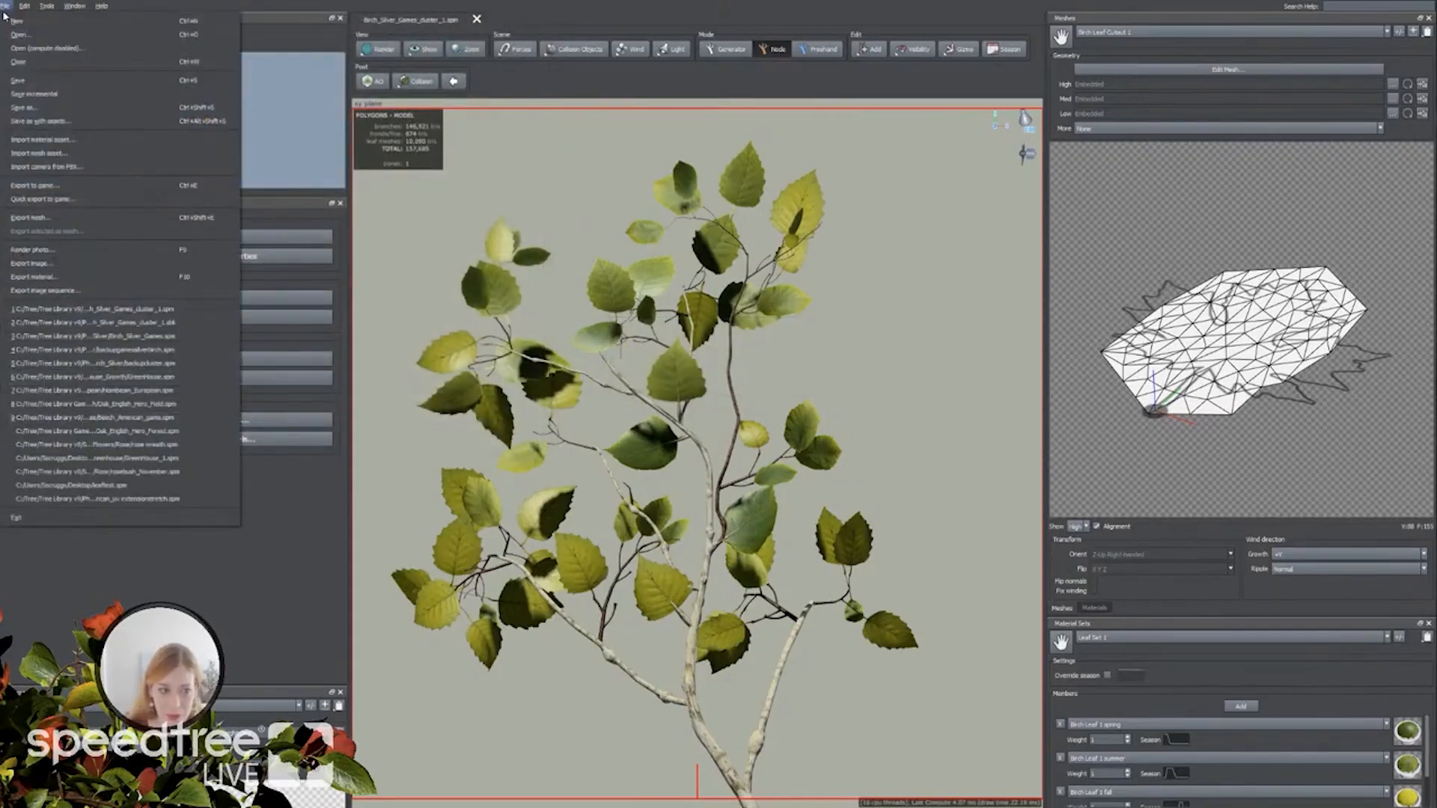
pyautogui.click(45, 277)
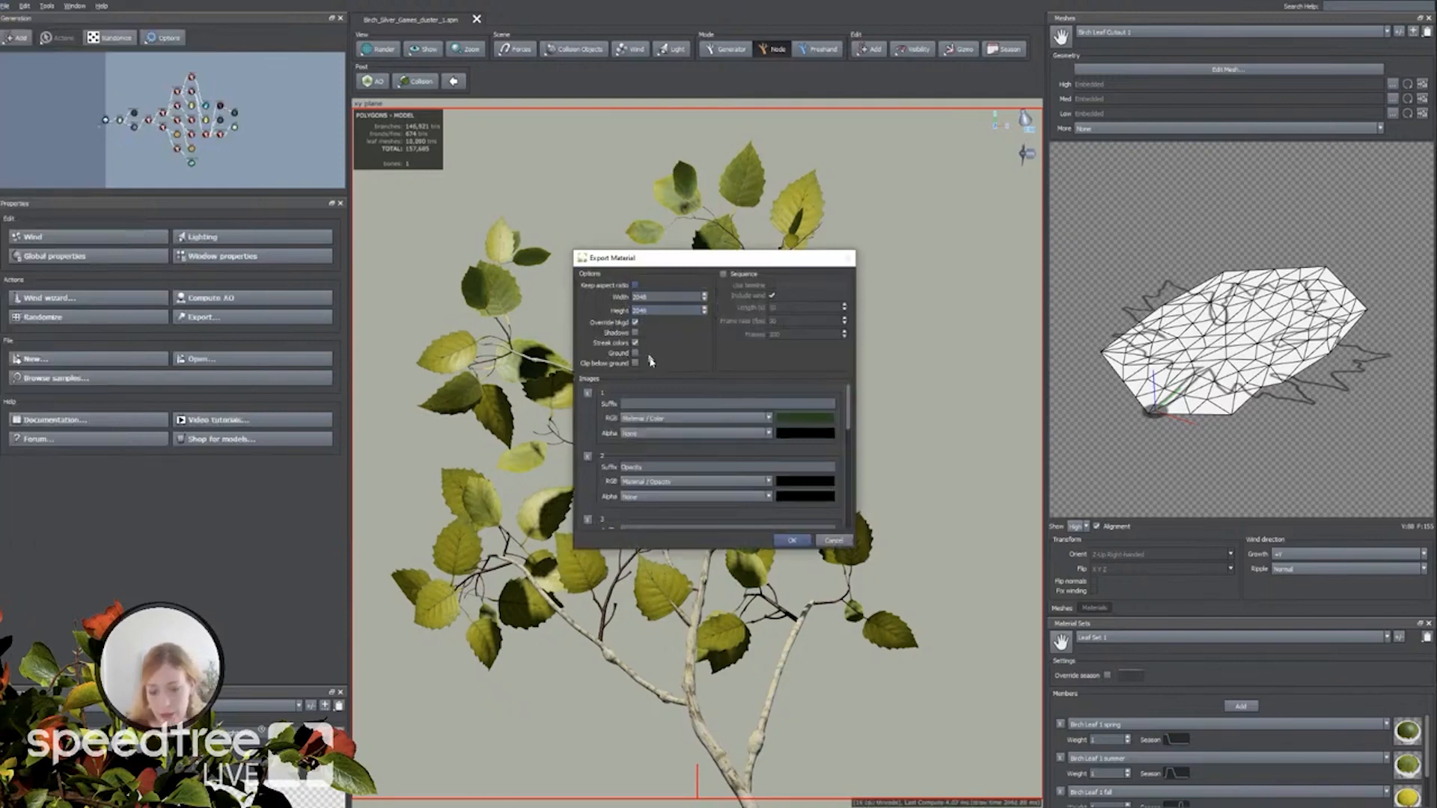
pyautogui.scroll(-1, 596, 448)
pyautogui.scroll(1, 596, 448)
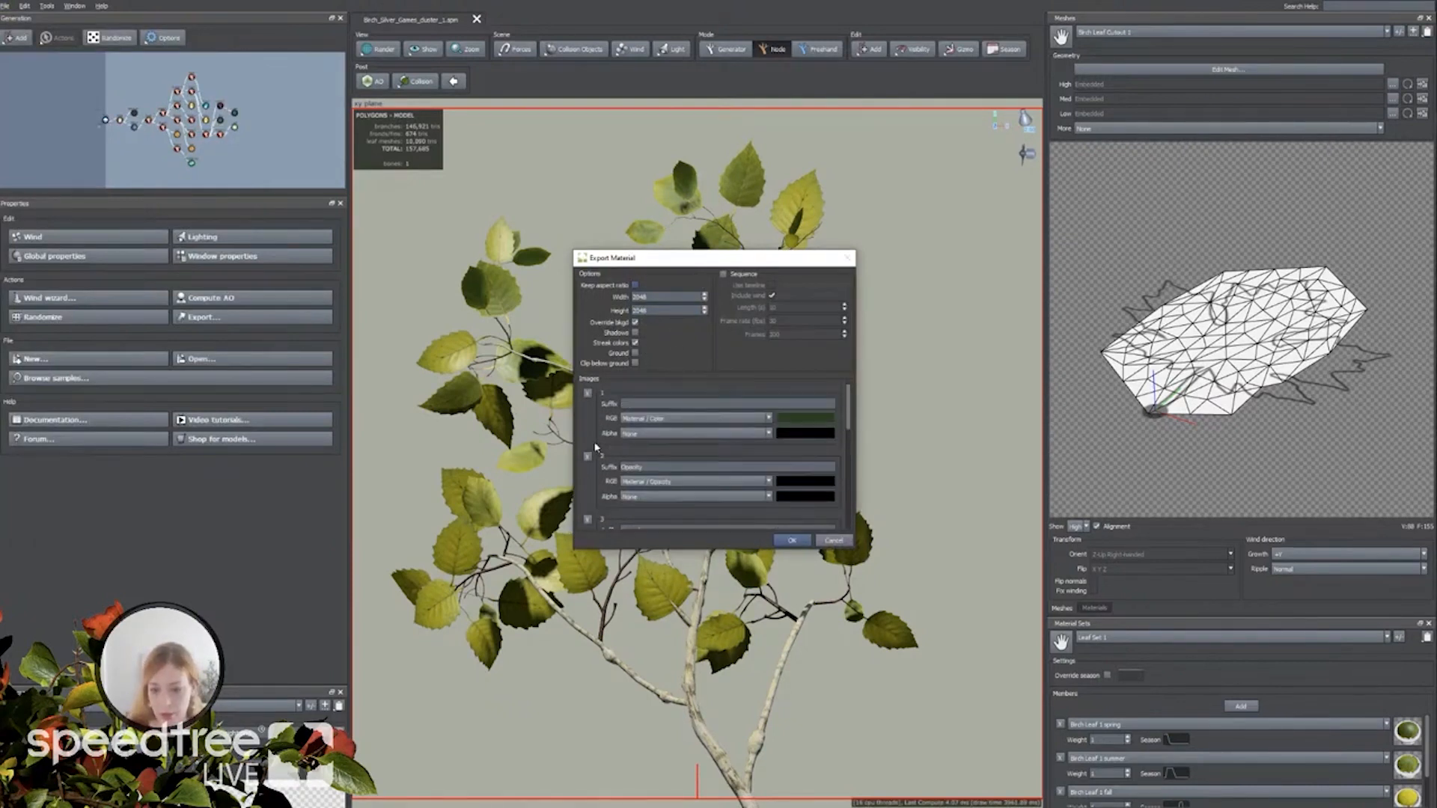
pyautogui.click(792, 540)
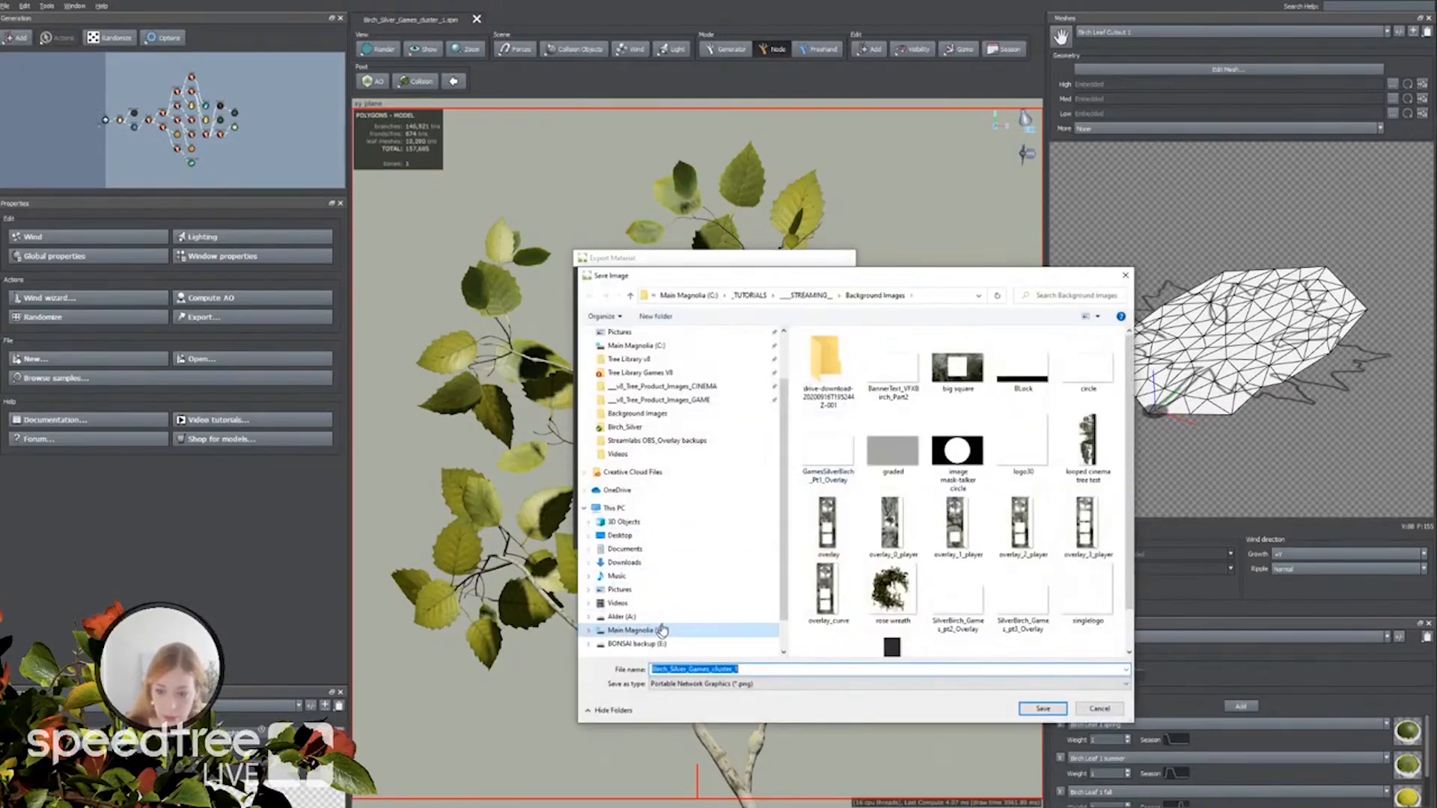
# Set the image save location to the Clusters folder of Birch_Silver, inside the tree library's Photogrammetry folder.
pyautogui.click(648, 632)
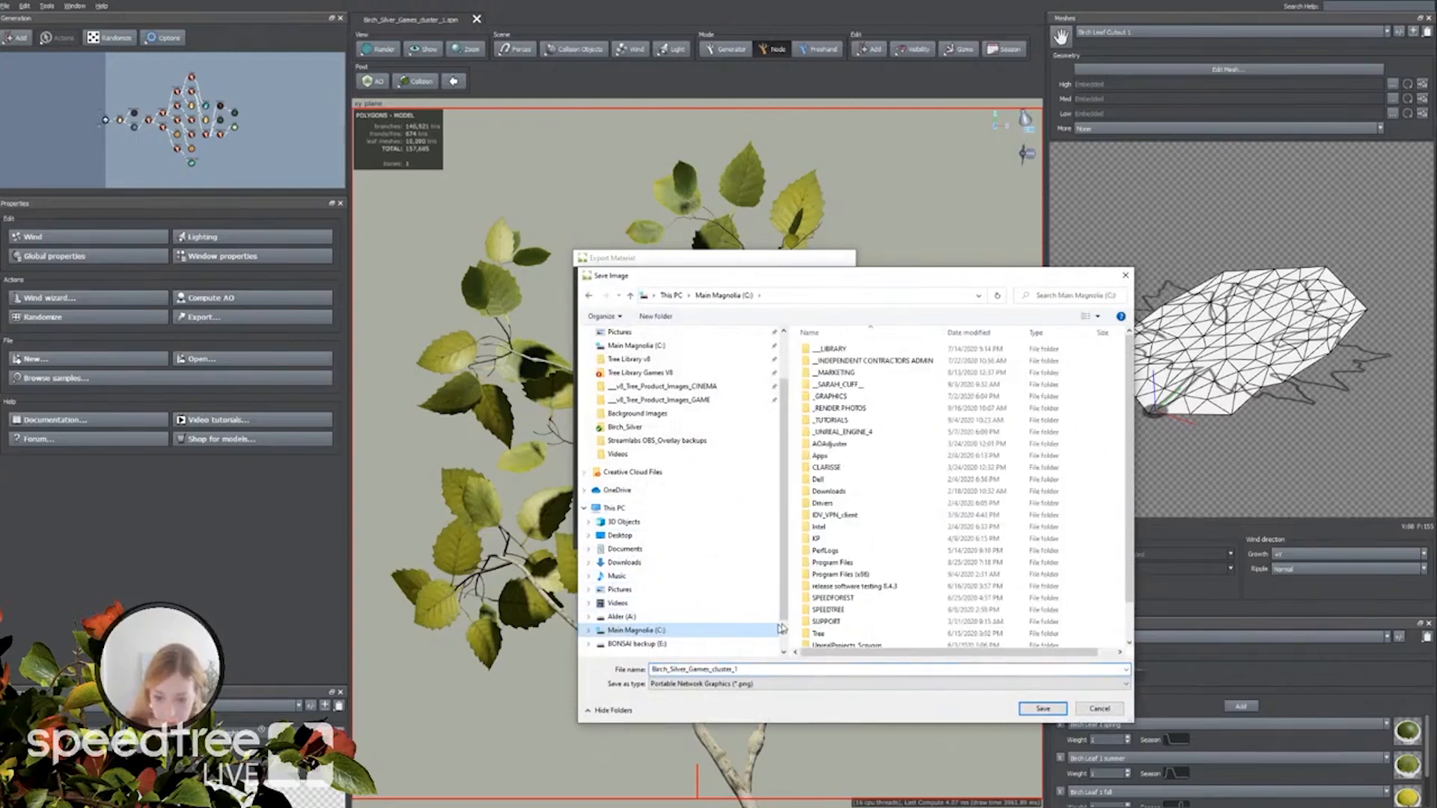
pyautogui.doubleClick(818, 632)
pyautogui.doubleClick(837, 420)
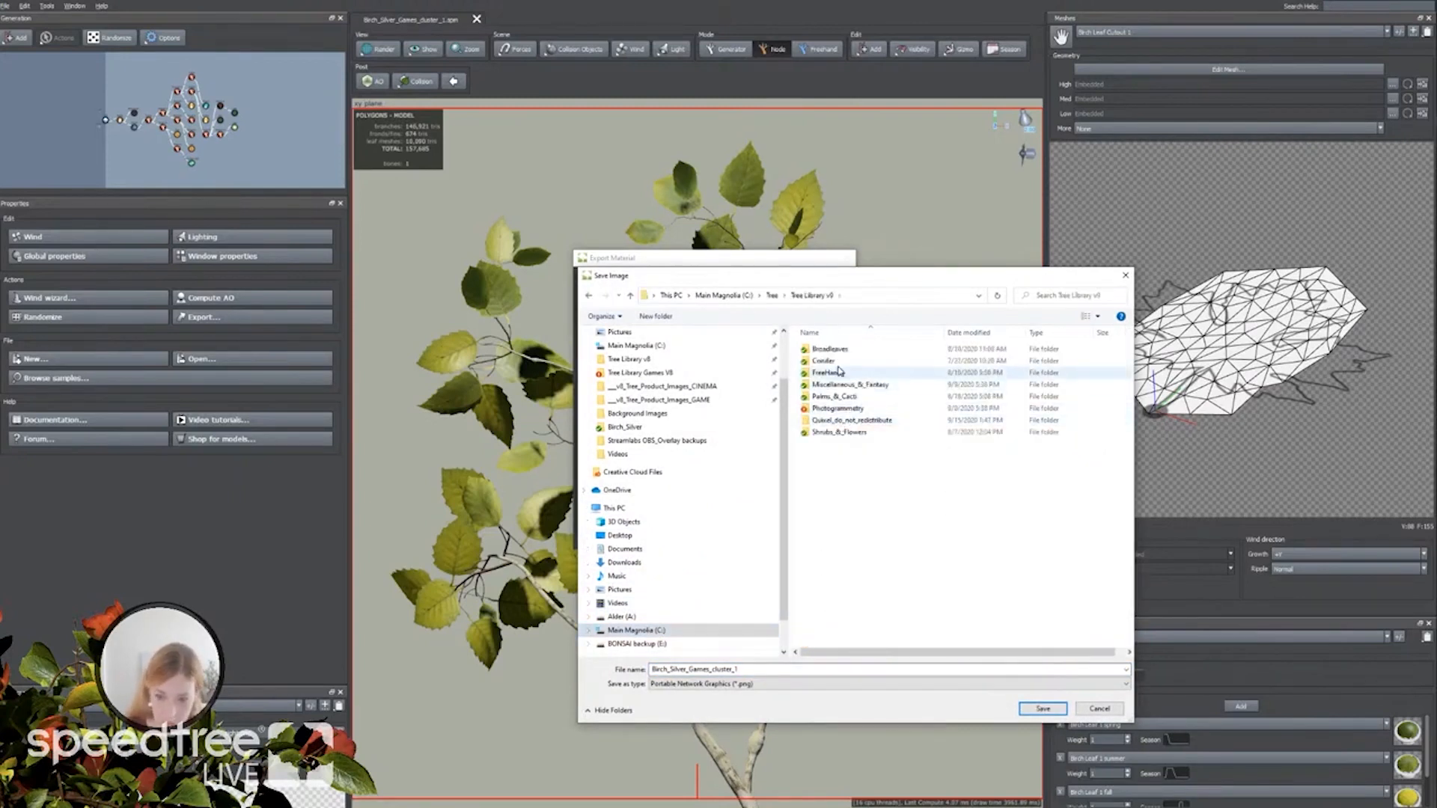
pyautogui.doubleClick(838, 409)
pyautogui.doubleClick(833, 421)
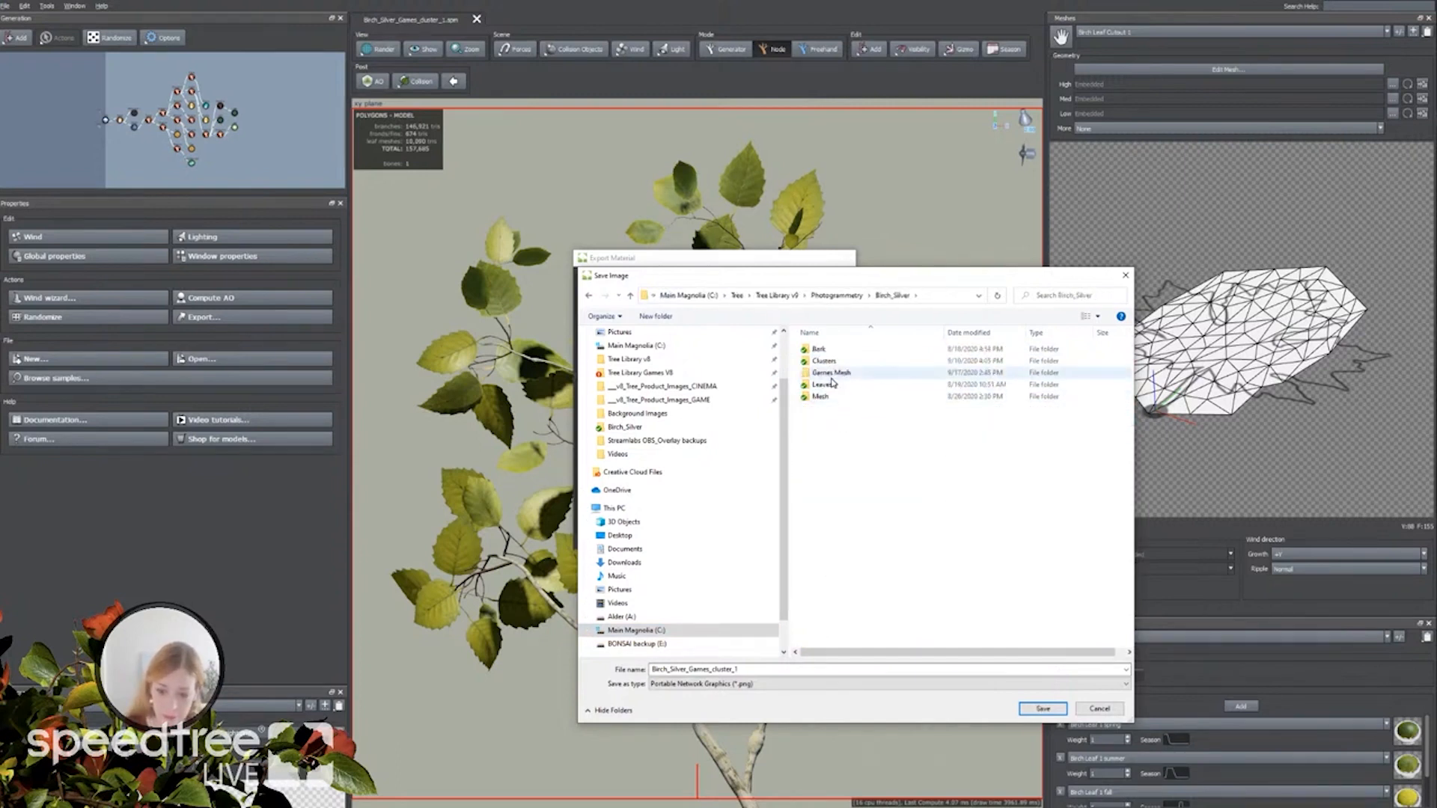
pyautogui.doubleClick(853, 363)
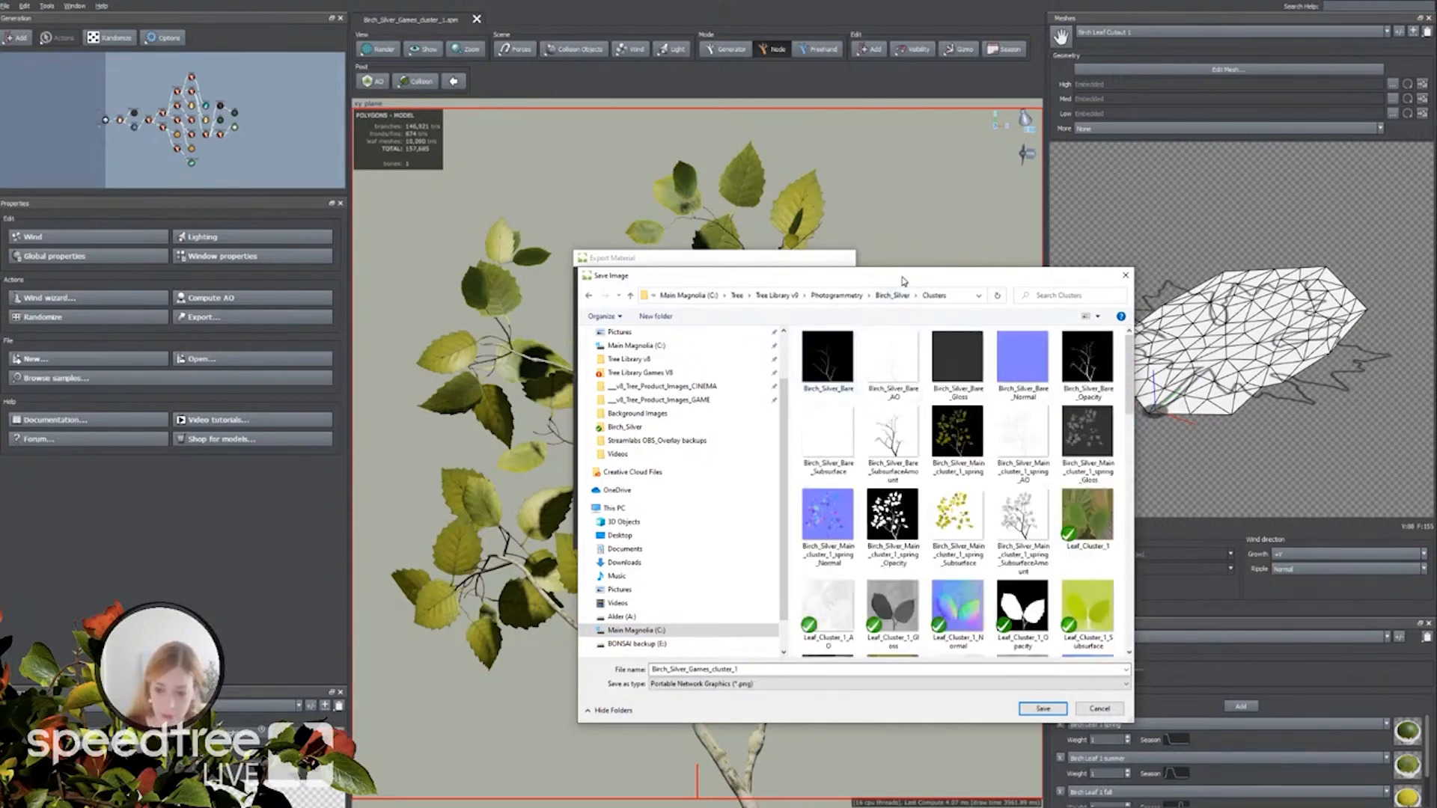
# Look through the existing images in the Clusters folder to check how earlier cluster exports are named.
pyautogui.moveTo(906, 276); pyautogui.dragTo(769, 169)
pyautogui.scroll(-3, 854, 459)
pyautogui.scroll(-6, 854, 458)
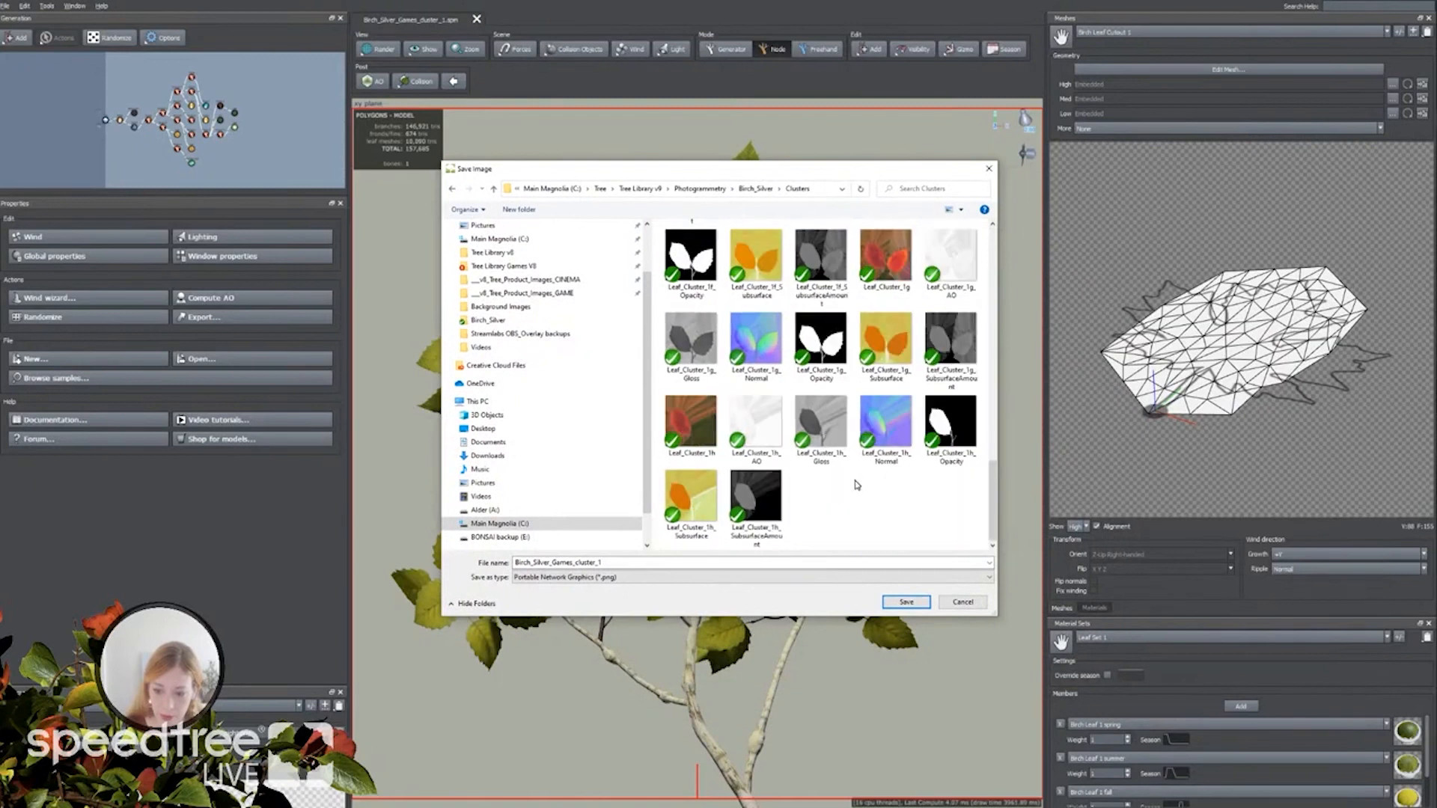
pyautogui.moveTo(992, 494); pyautogui.dragTo(993, 418)
pyautogui.scroll(-3, 885, 509)
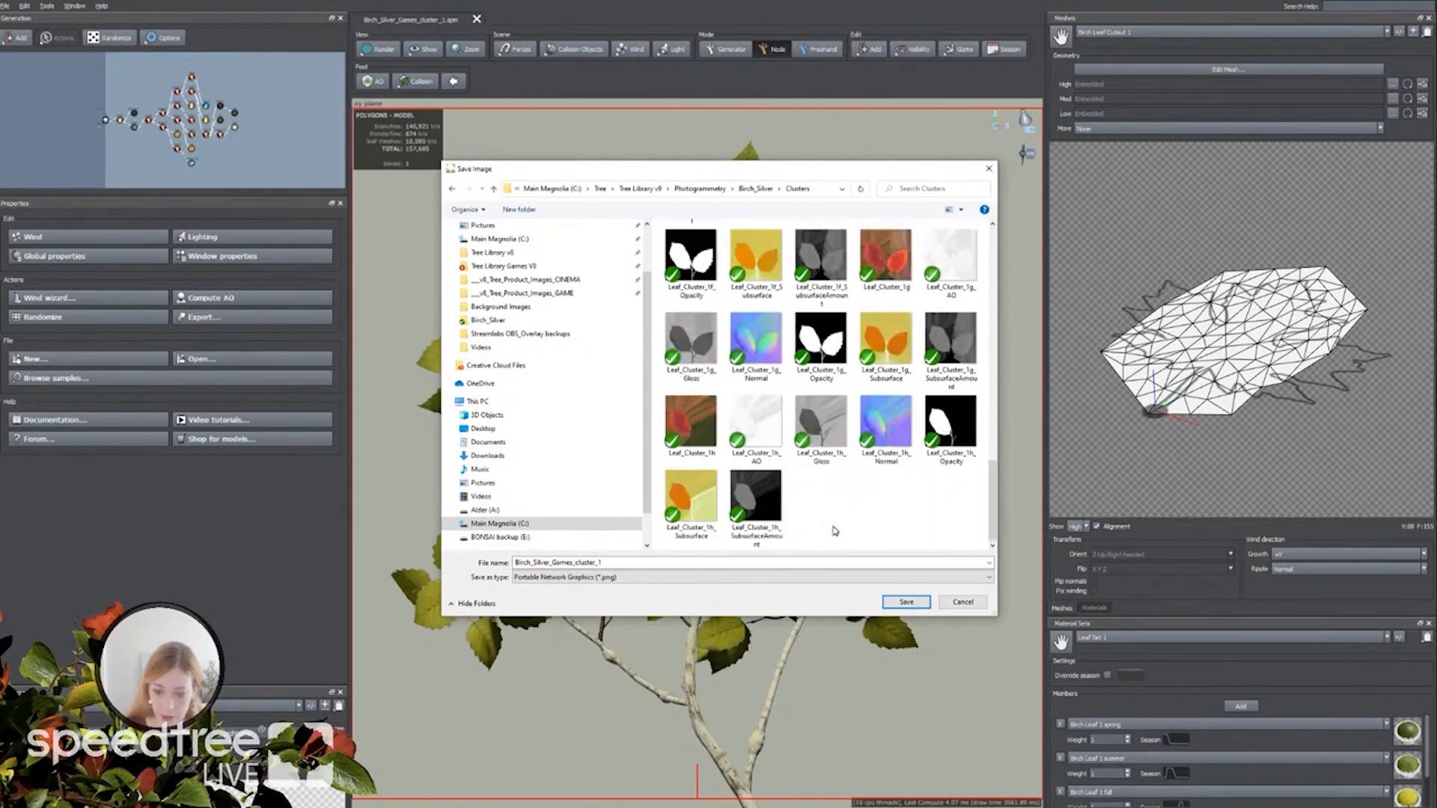
pyautogui.click(613, 562)
pyautogui.scroll(10, 814, 403)
pyautogui.scroll(-5, 815, 405)
pyautogui.scroll(5, 816, 407)
# Take the existing Birch_Silver_Bare name as a base and change the export file name to Birch_Silver_Cluster_1.
pyautogui.click(690, 255)
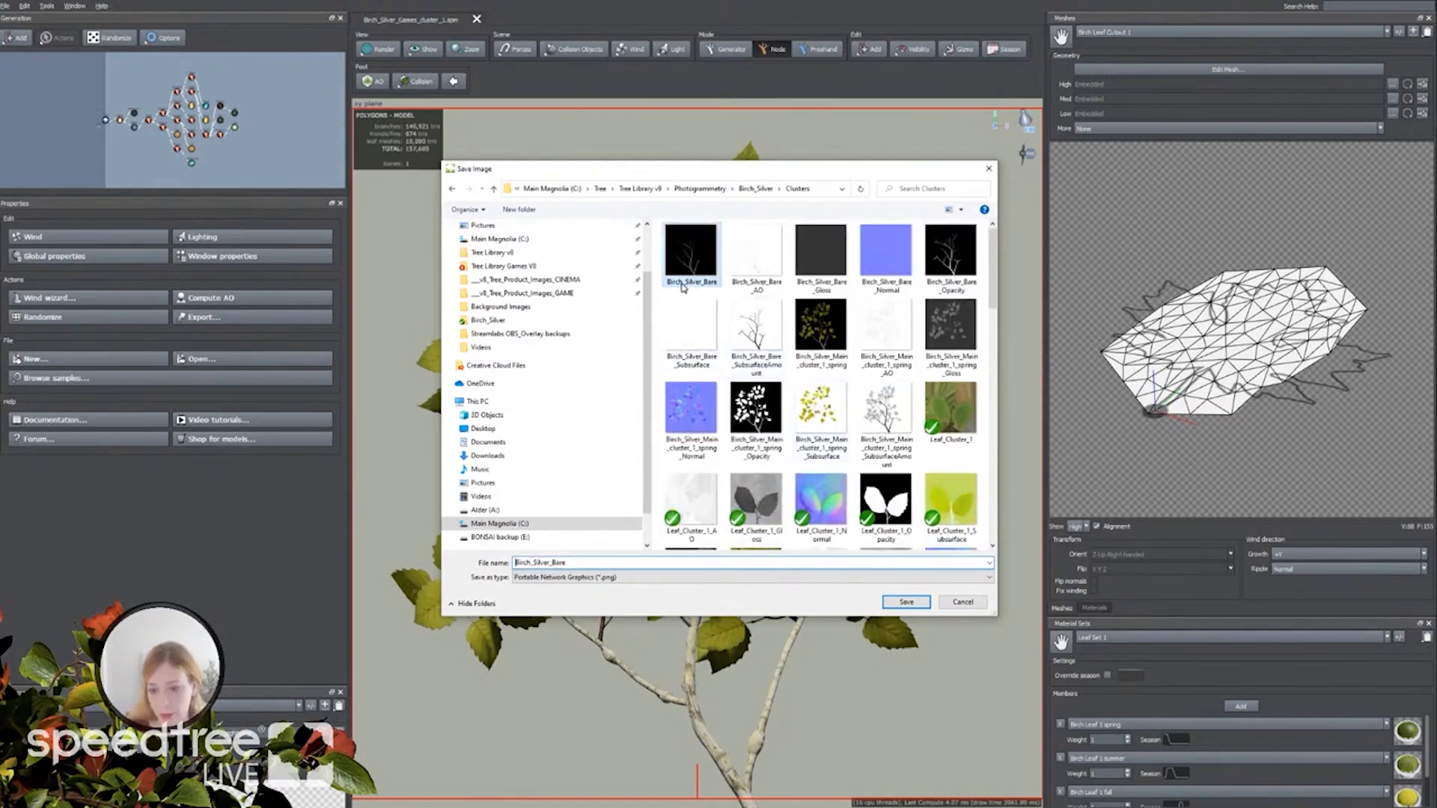
pyautogui.click(573, 563)
pyautogui.click(579, 563)
pyautogui.write('_')
pyautogui.press('BackSpace')
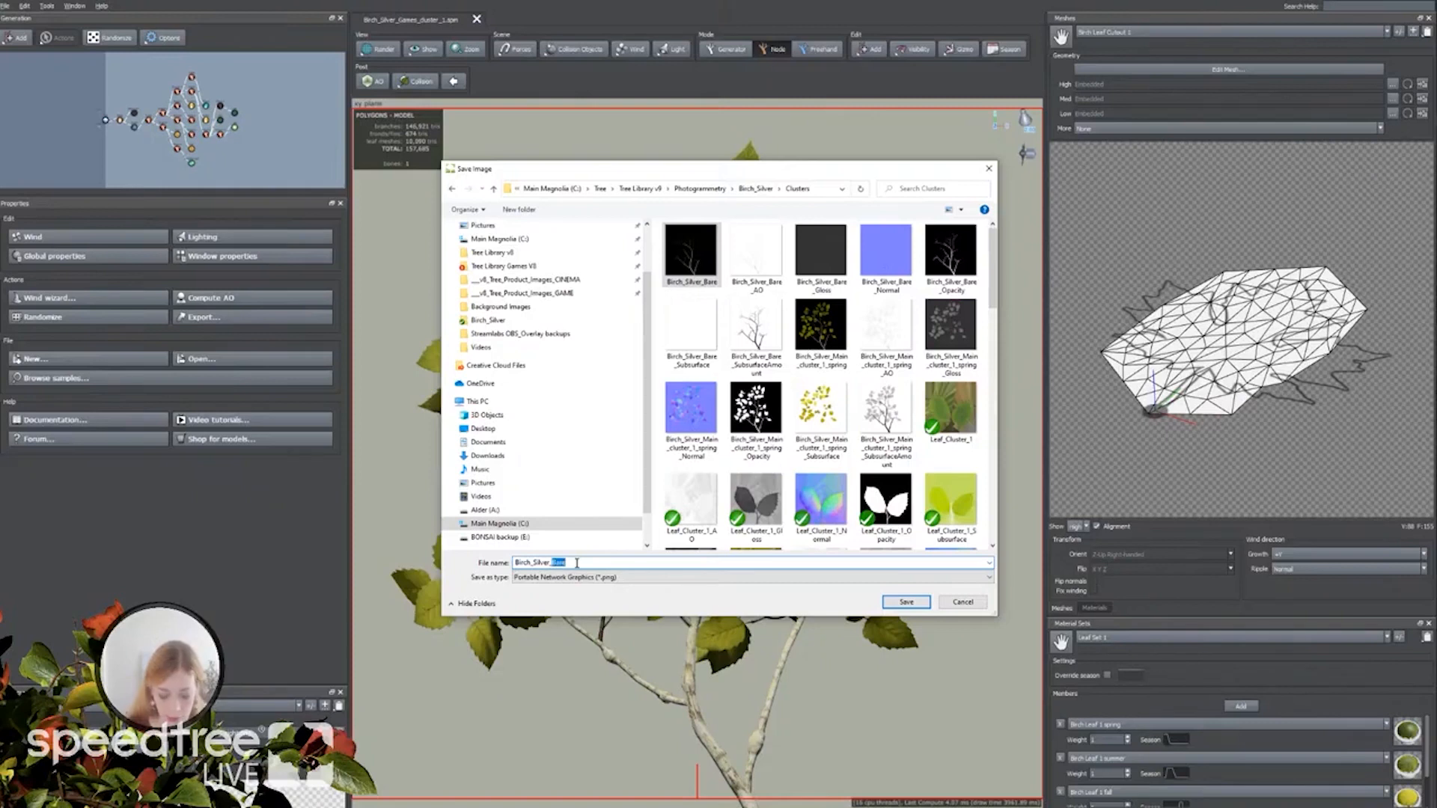
pyautogui.press('BackSpace')
pyautogui.press('BackSpace')
pyautogui.press('BackSpace')
pyautogui.press('BackSpace')
pyautogui.write('Cluster')
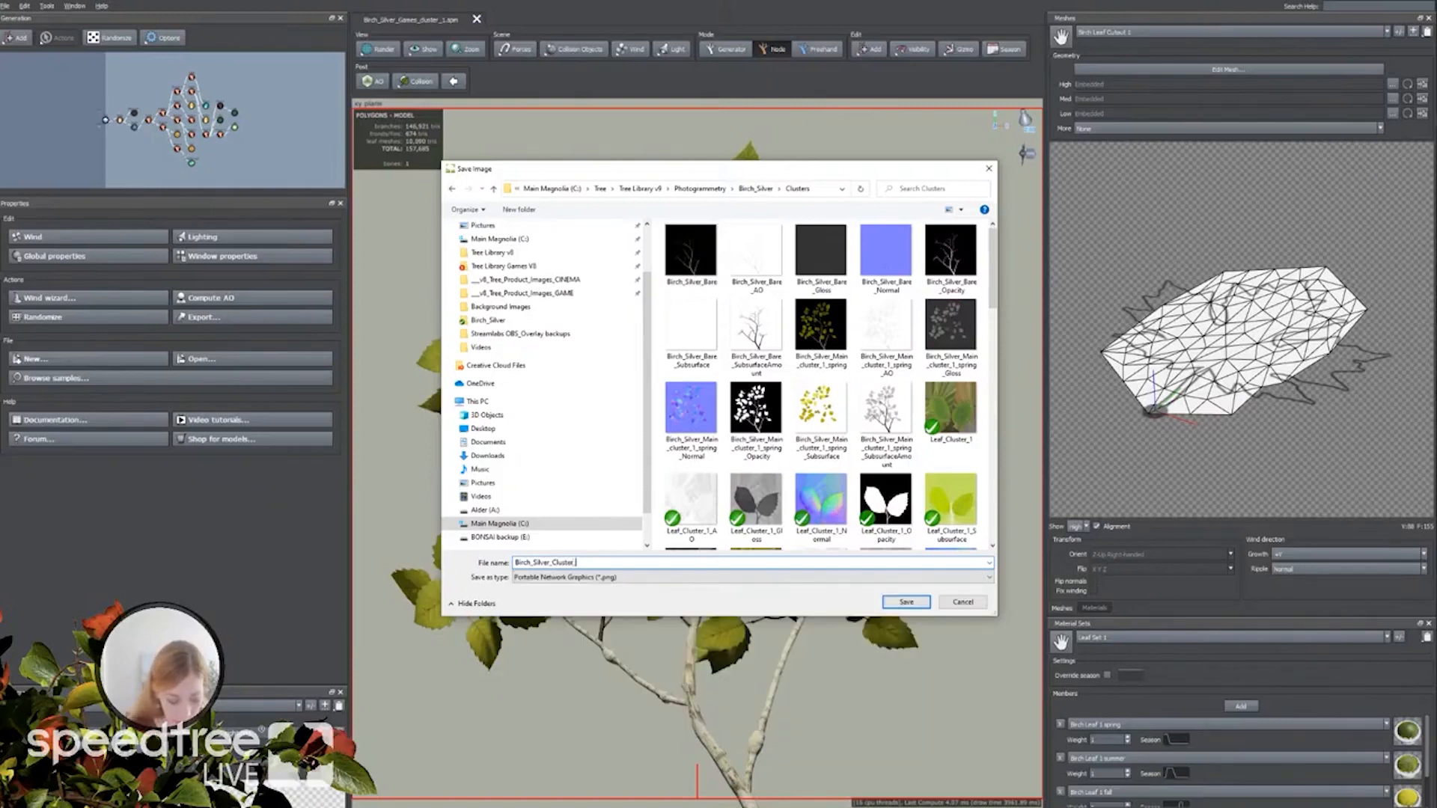
pyautogui.write('_1')
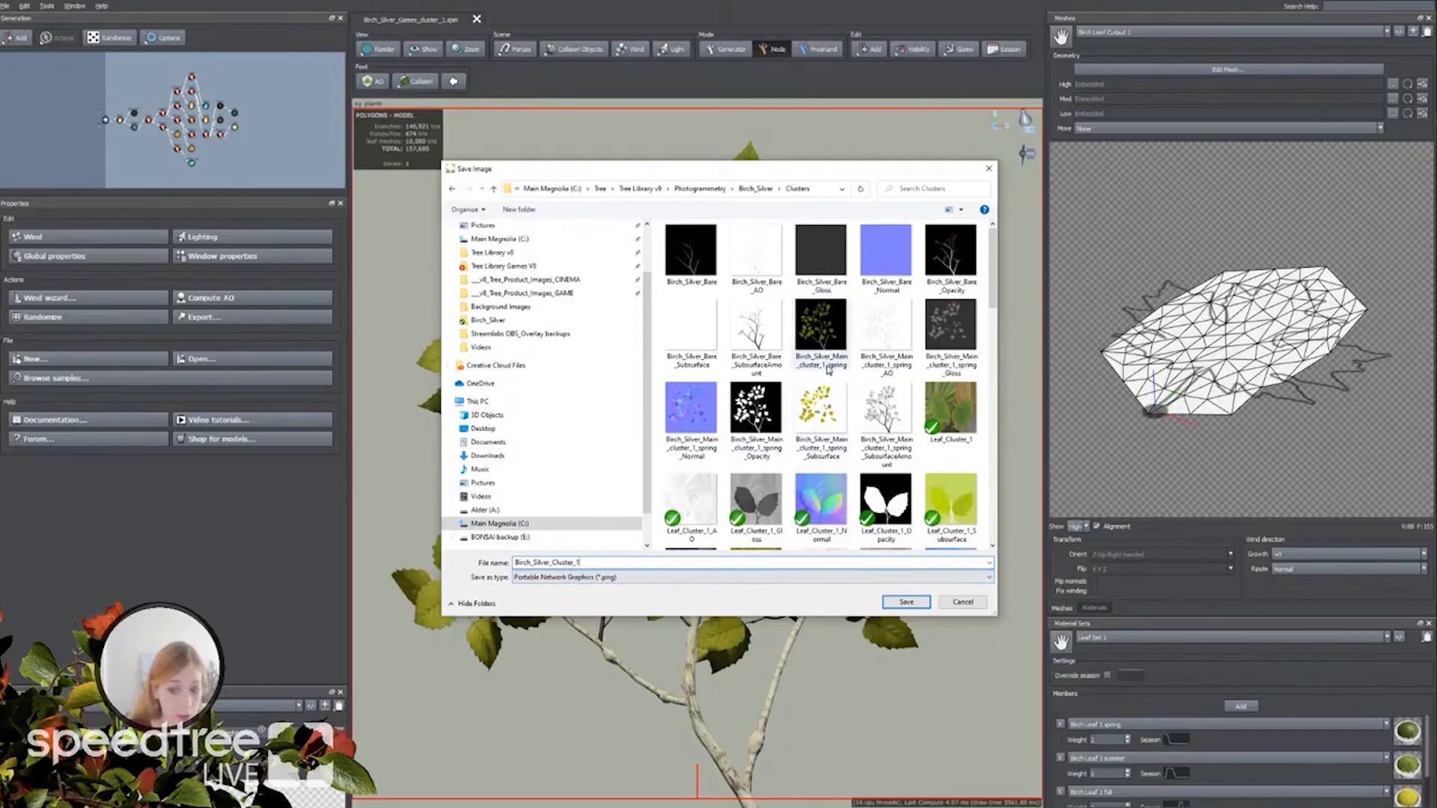
# Export the cluster's material images over the existing Birch_Silver_Main_cluster_1_spring.png.
pyautogui.click(811, 365)
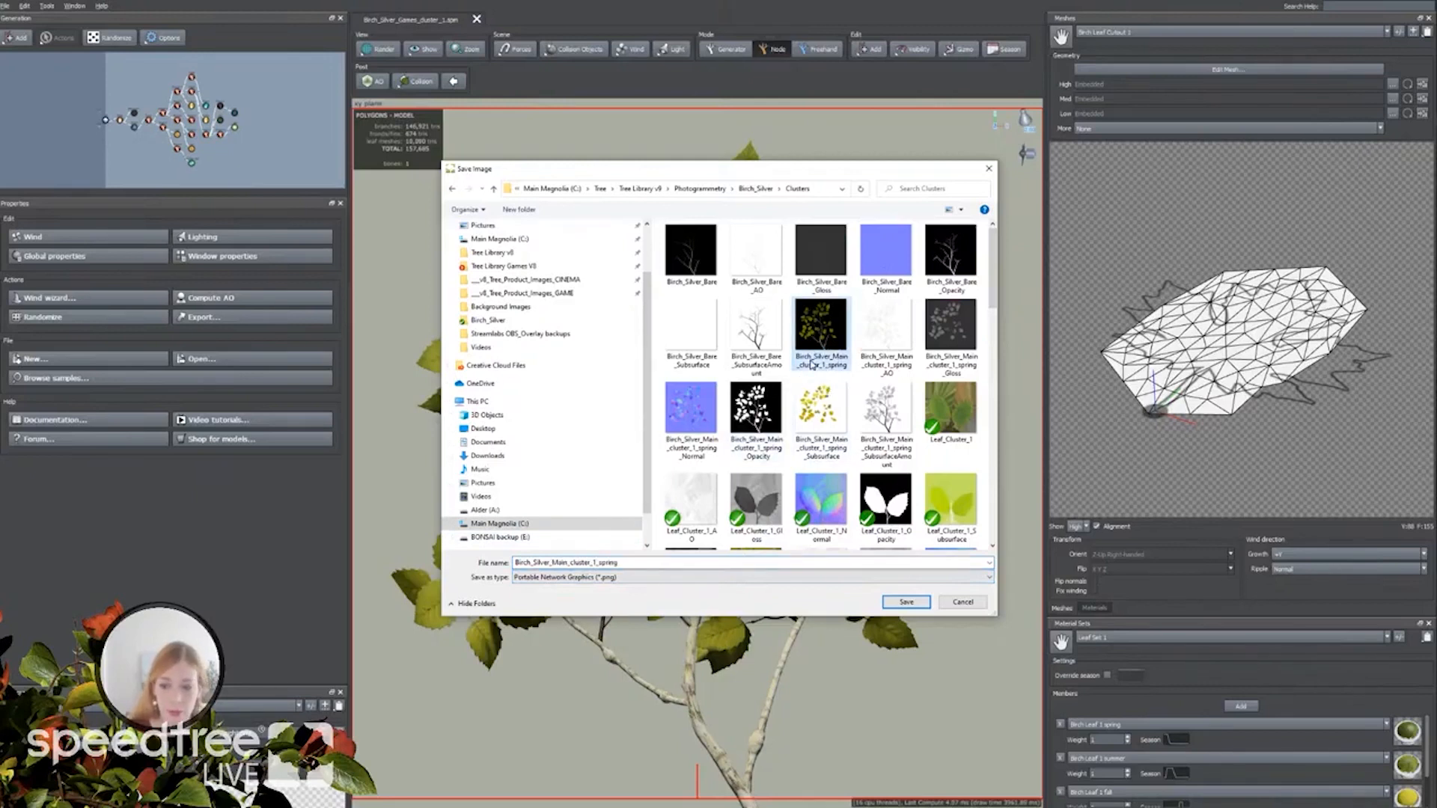
pyautogui.click(906, 602)
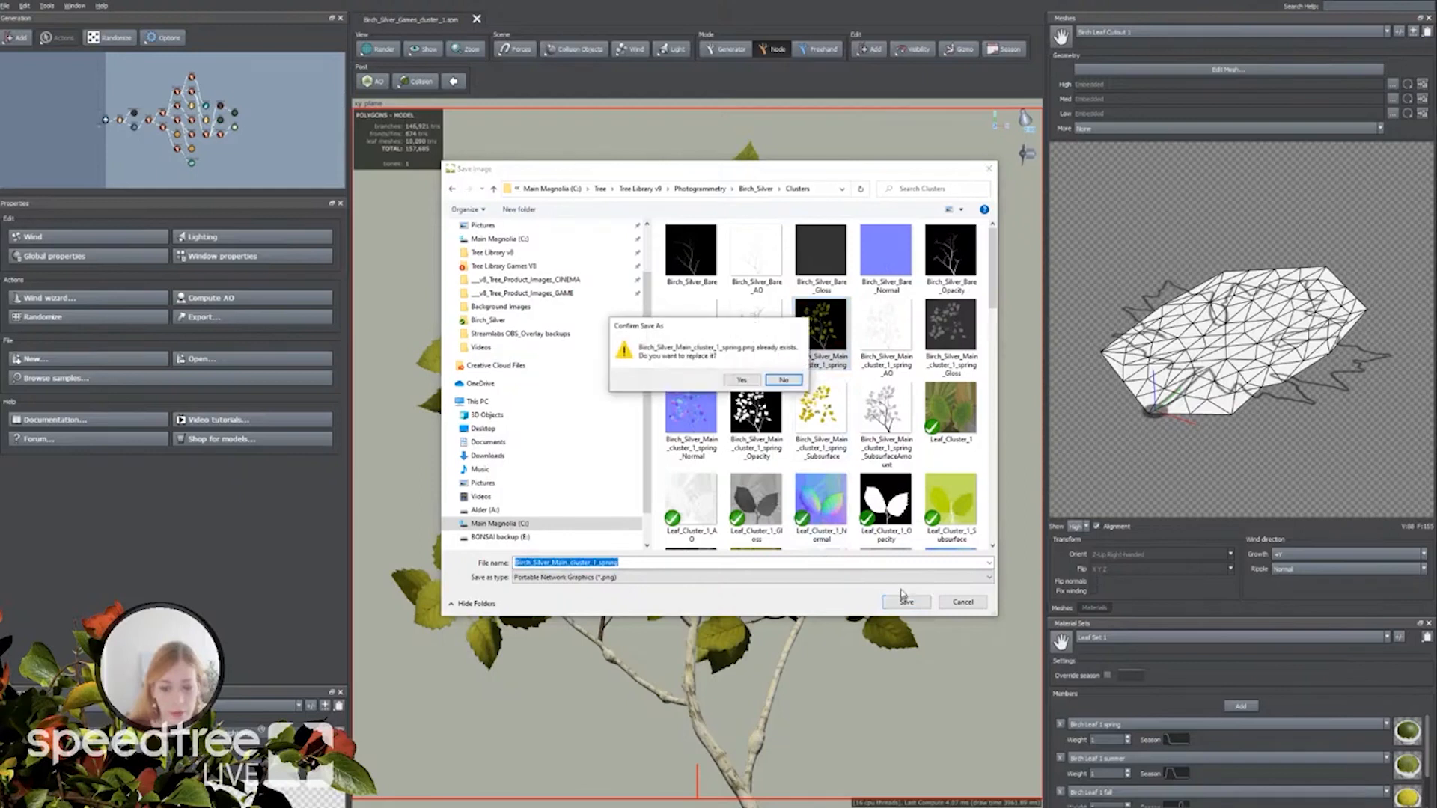
pyautogui.click(753, 381)
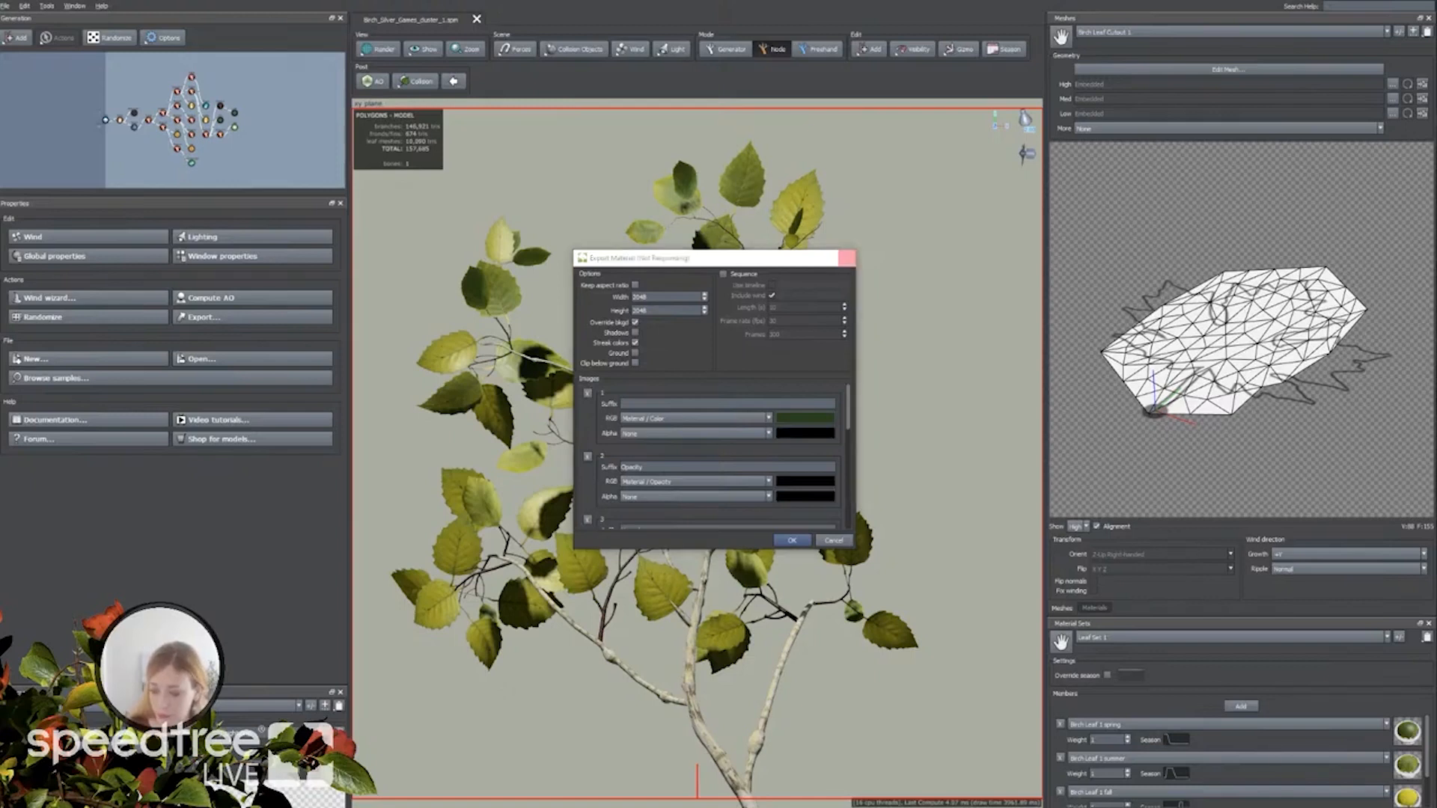
# Open the Birch_Silver_Games.spm tree model from the Birch_Silver folder.
pyautogui.click(7, 10)
pyautogui.click(30, 36)
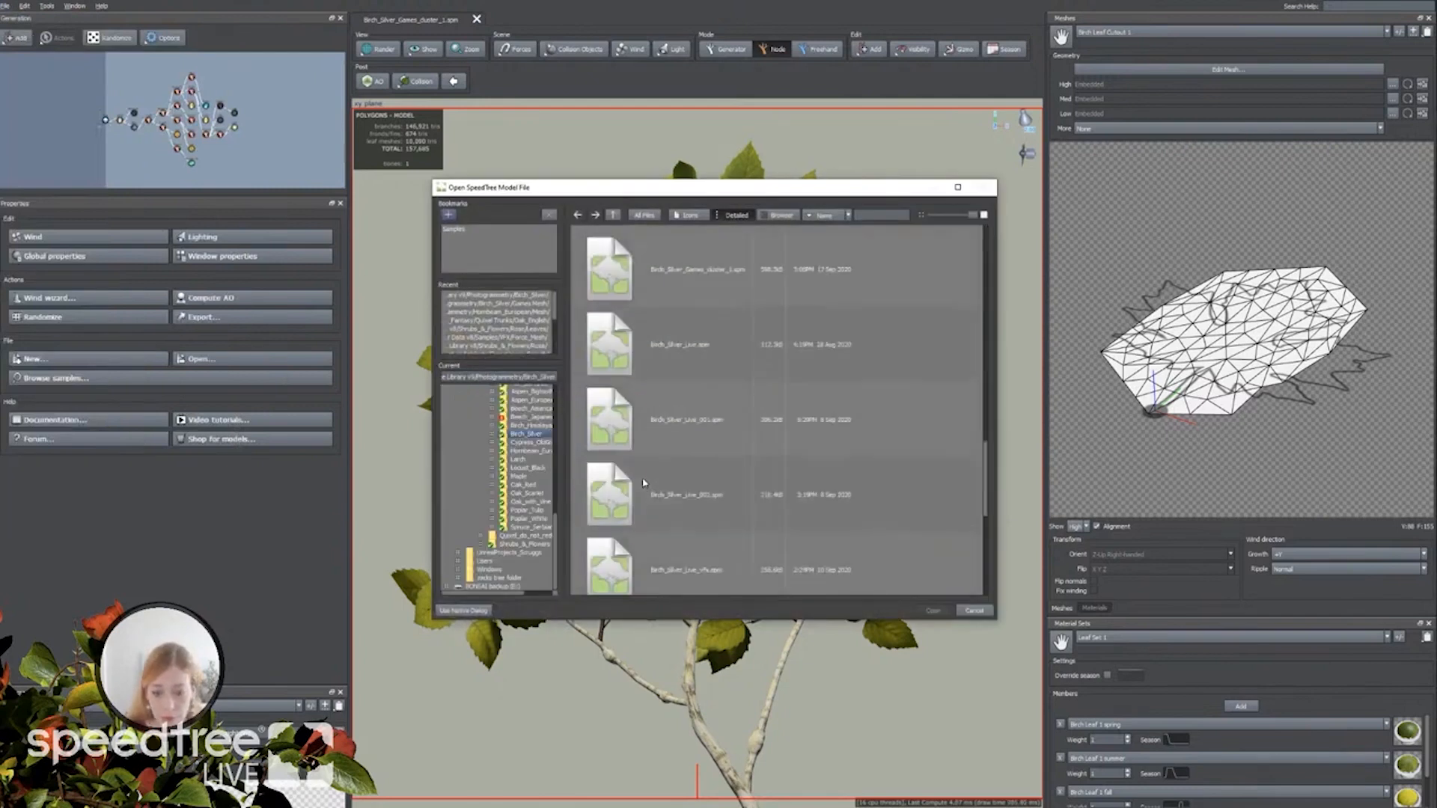
pyautogui.scroll(-3, 667, 505)
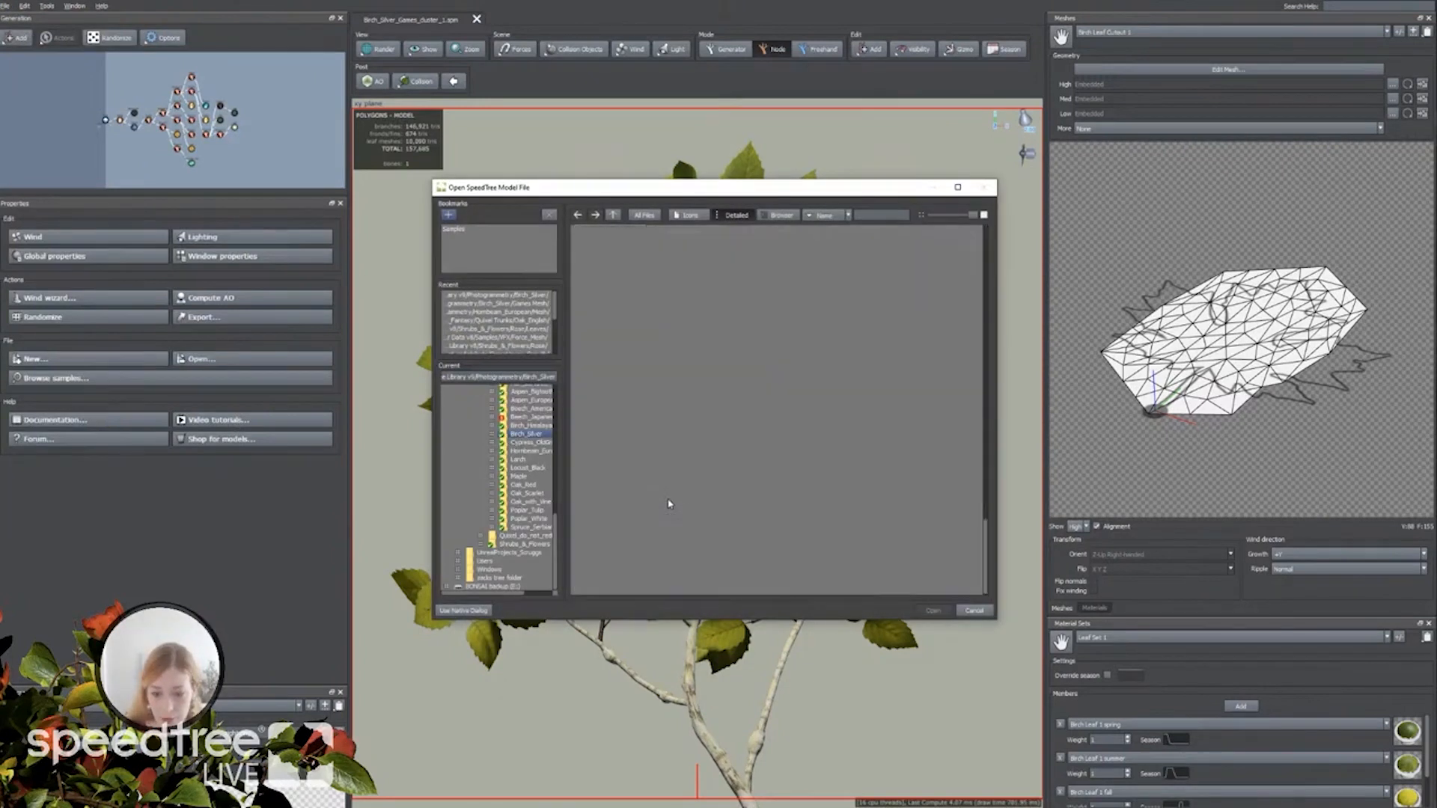
pyautogui.scroll(3, 669, 502)
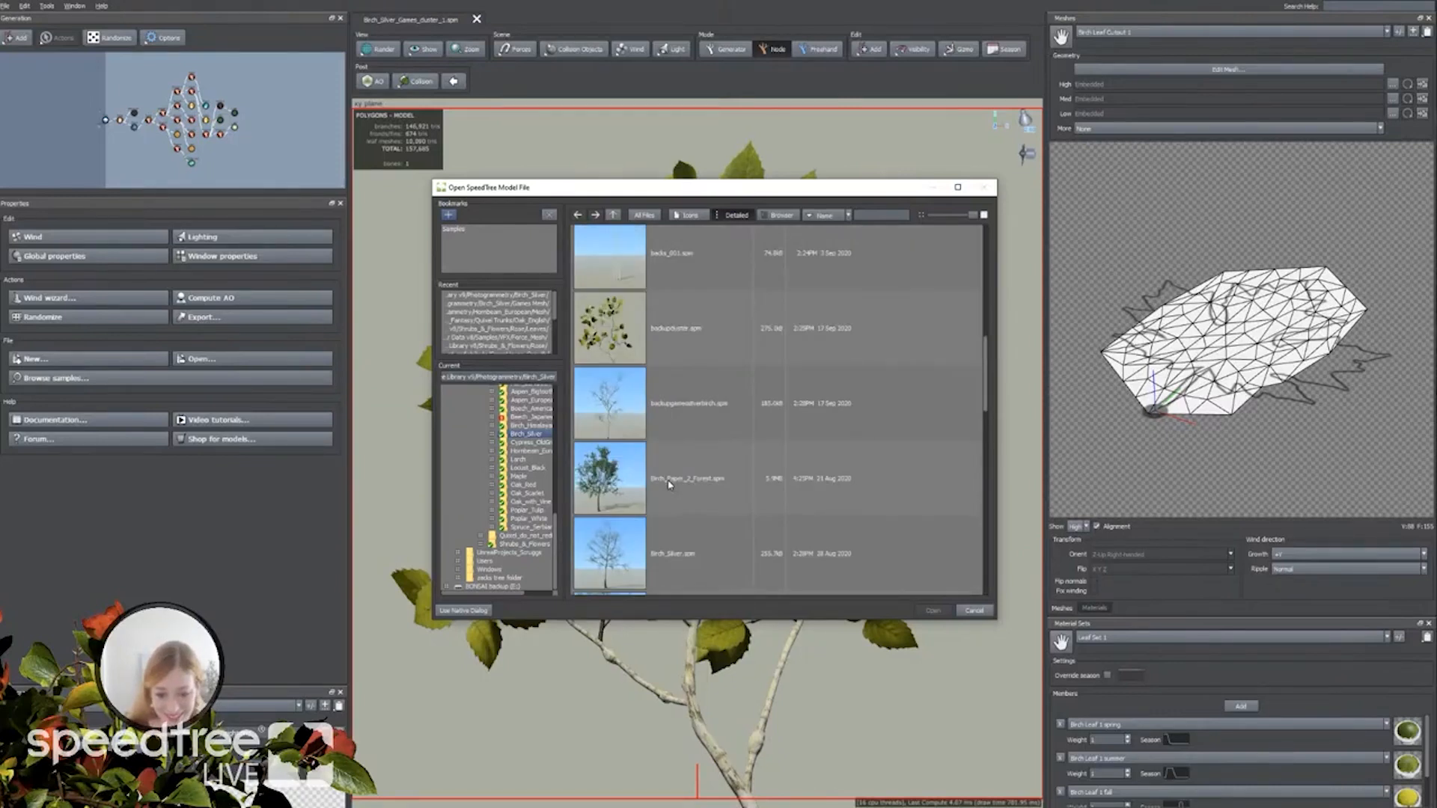
pyautogui.click(669, 485)
pyautogui.click(932, 610)
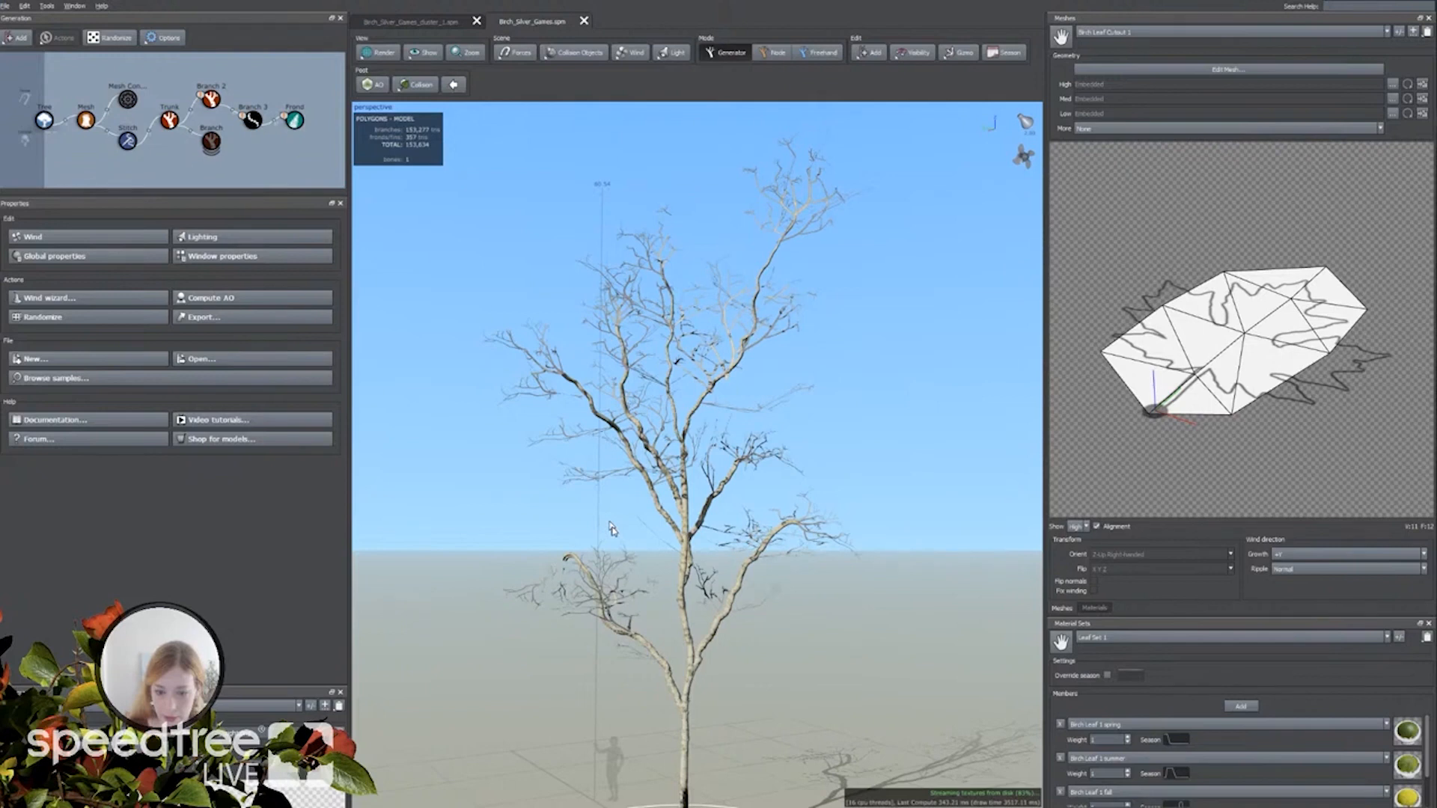
# Add a new material to the tree from Birch_Silver_Main_cluster_1_spring.png in the Clusters folder.
pyautogui.moveTo(613, 529); pyautogui.dragTo(599, 576)
pyautogui.click(1093, 608)
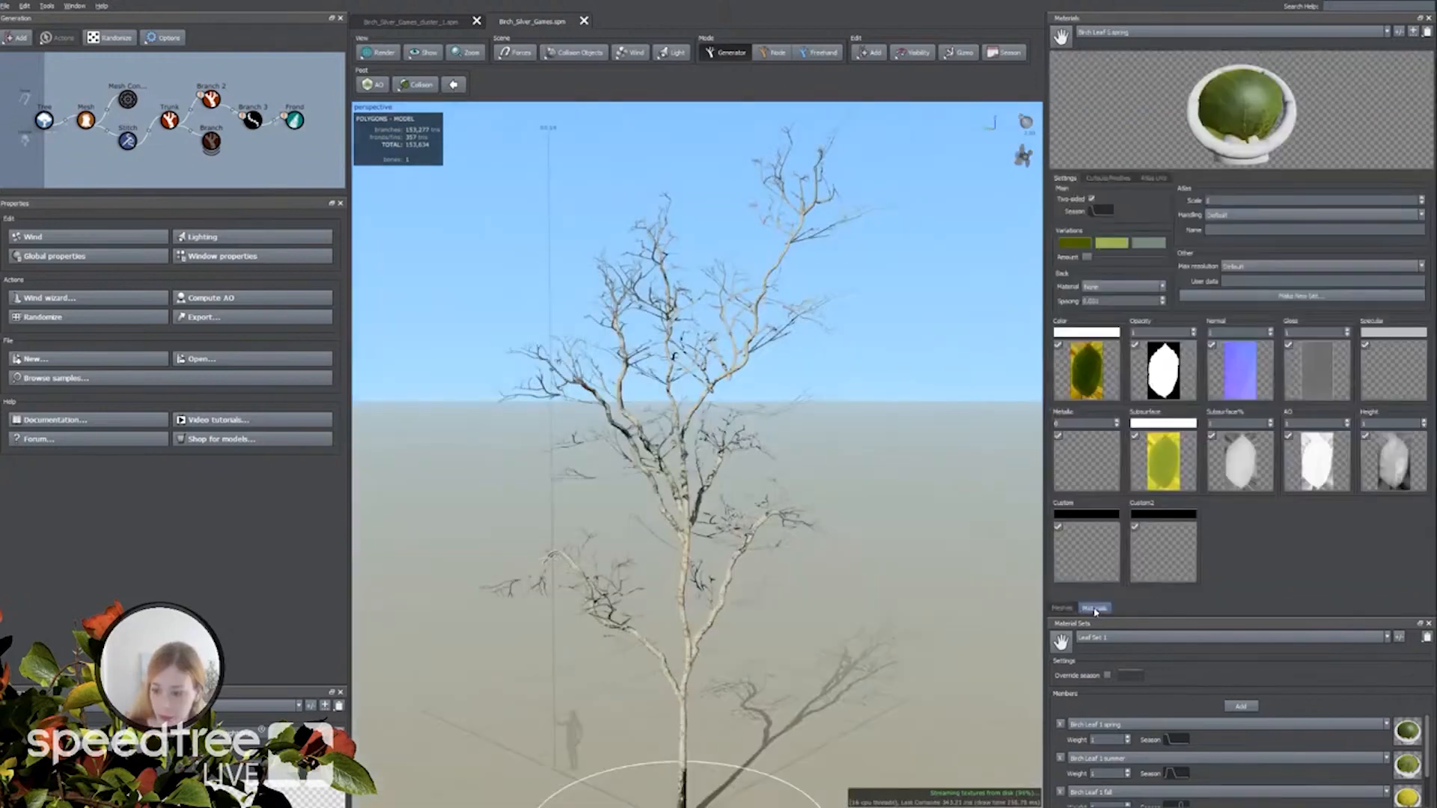
pyautogui.click(1413, 32)
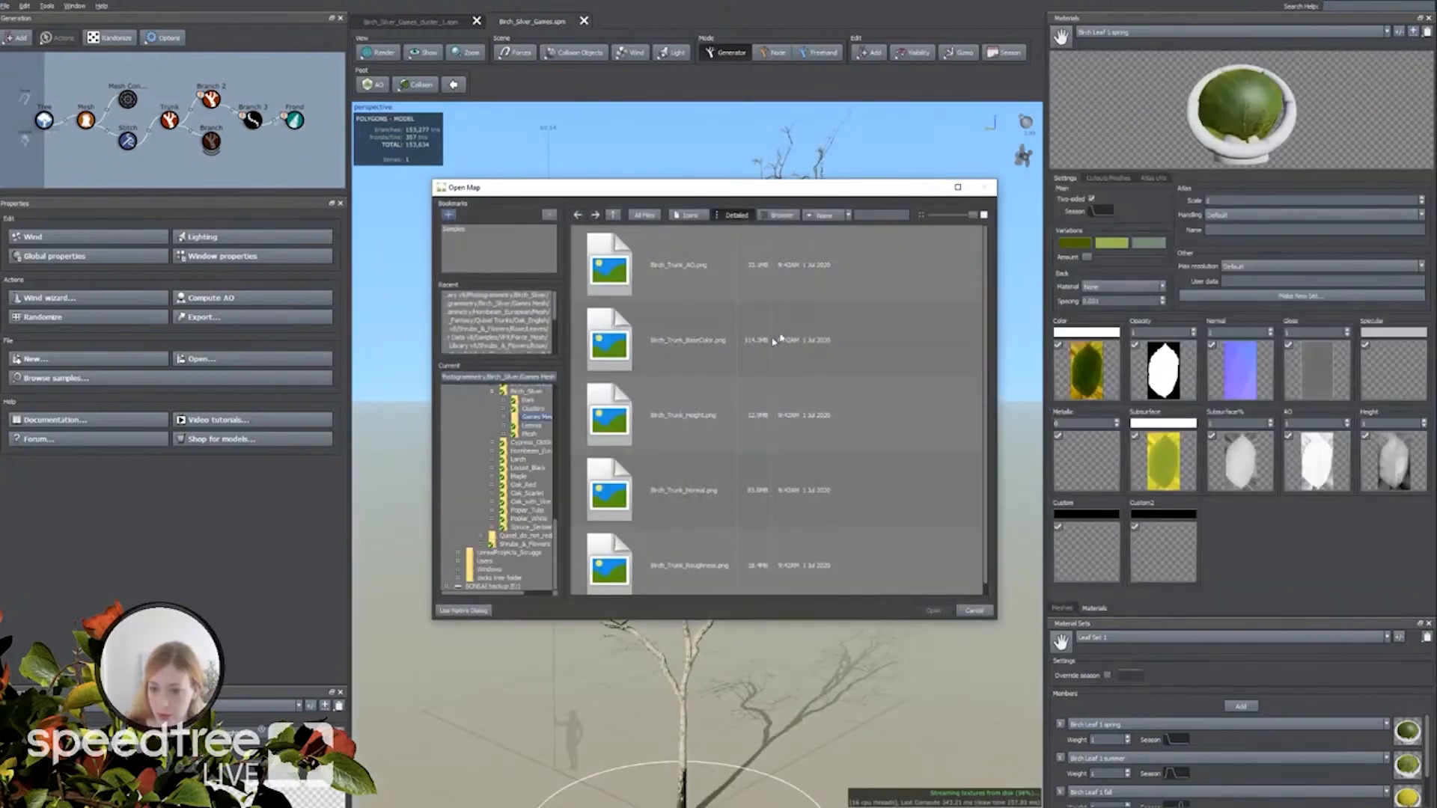
pyautogui.click(533, 408)
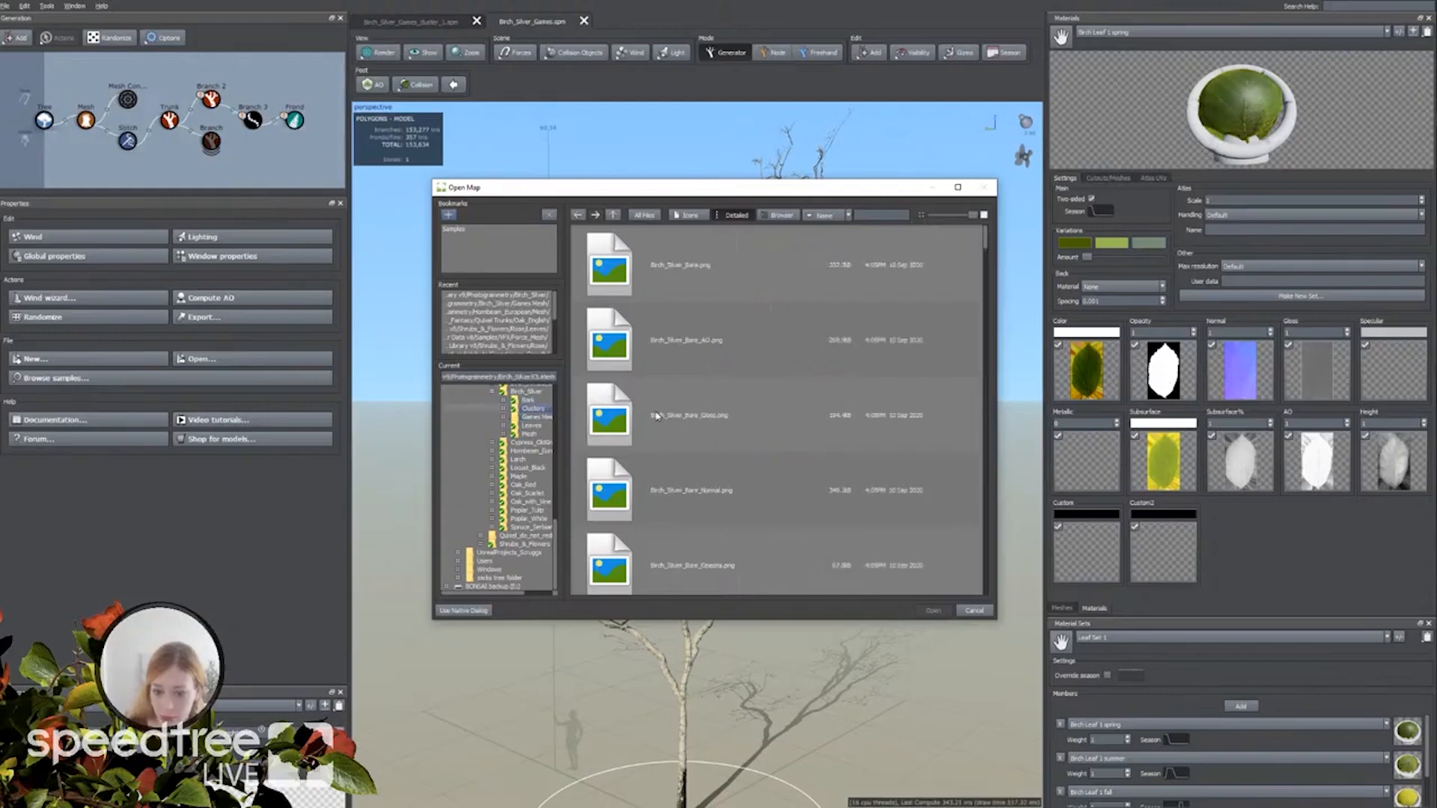
pyautogui.scroll(-5, 658, 464)
pyautogui.click(937, 215)
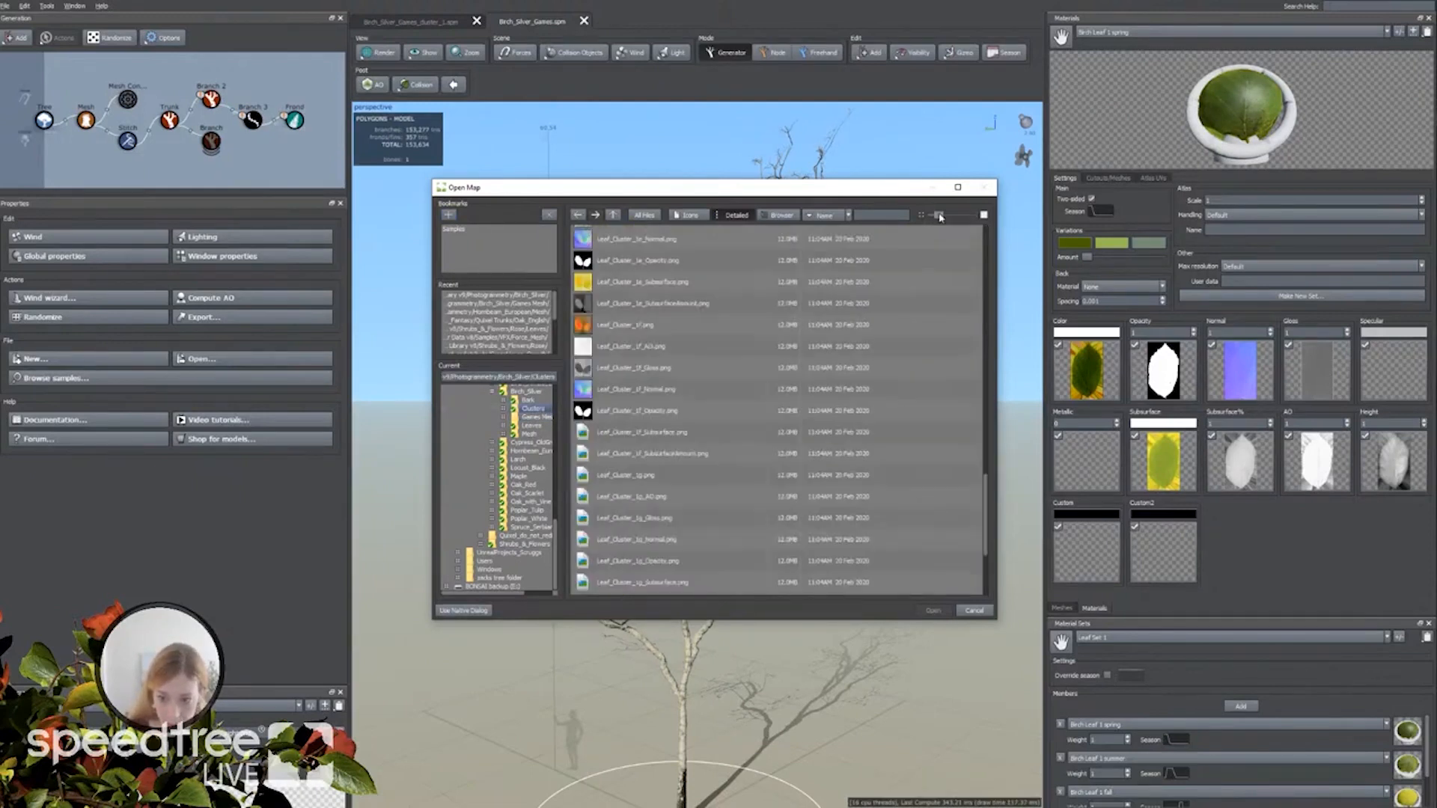
pyautogui.scroll(-3, 723, 436)
pyautogui.scroll(8, 723, 441)
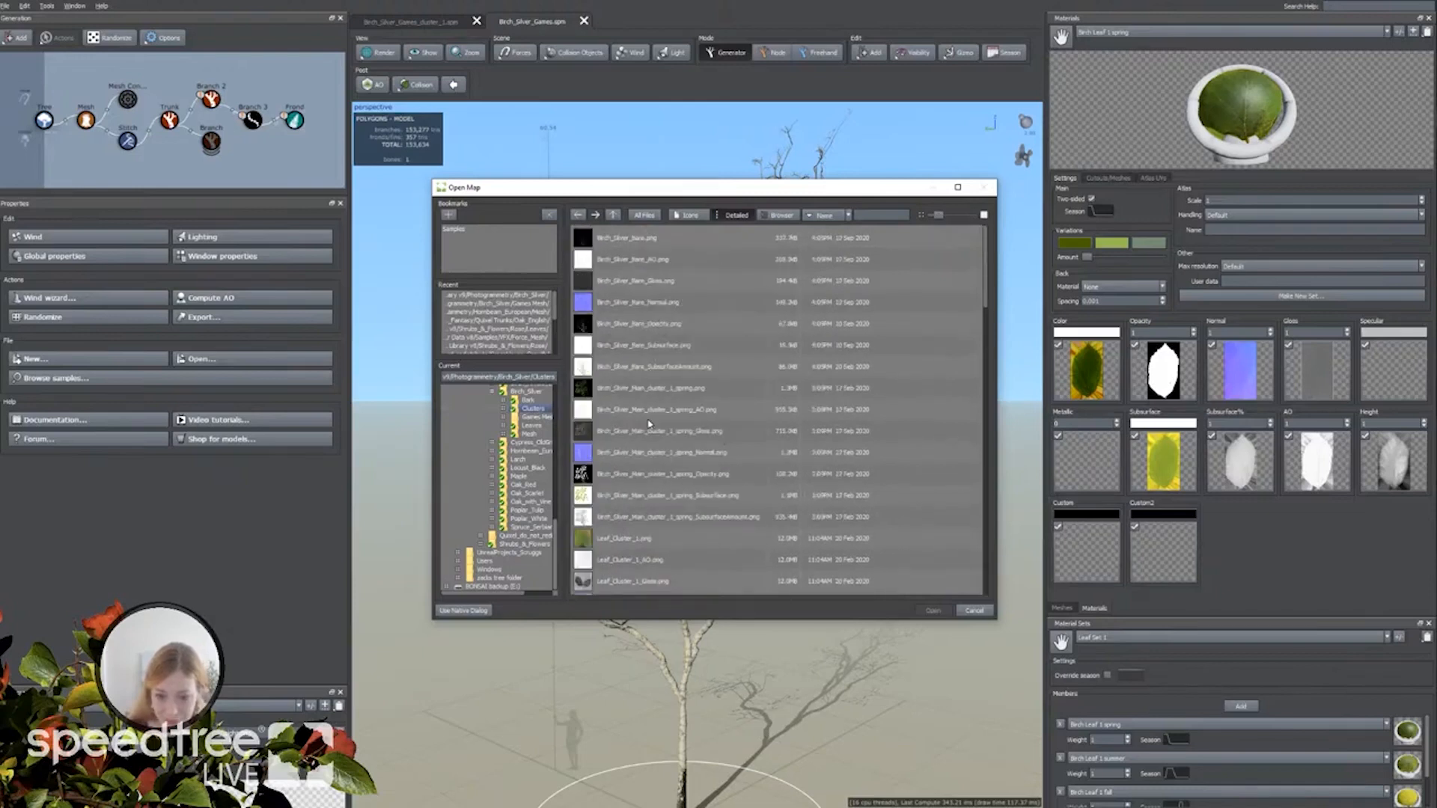
pyautogui.click(645, 389)
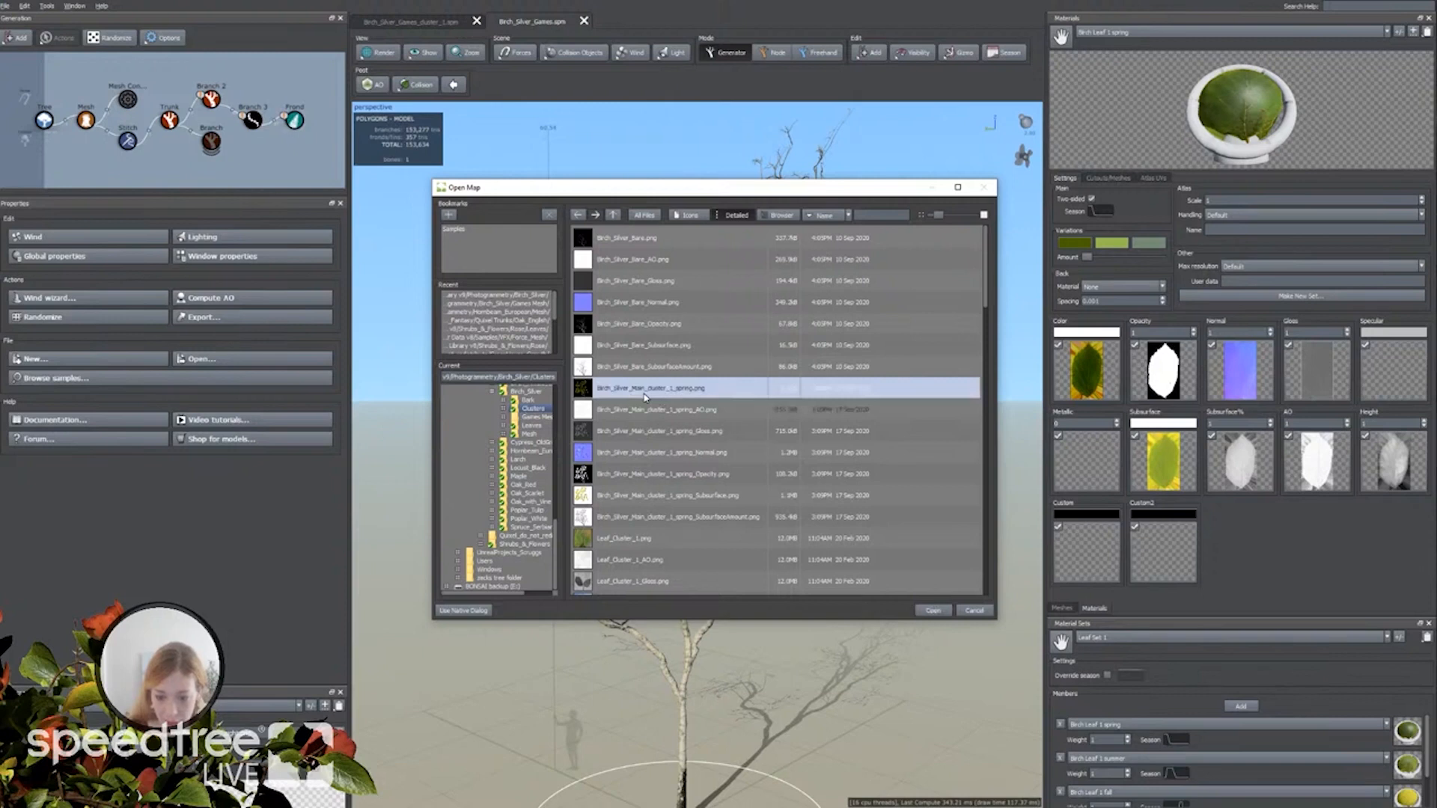
pyautogui.click(941, 610)
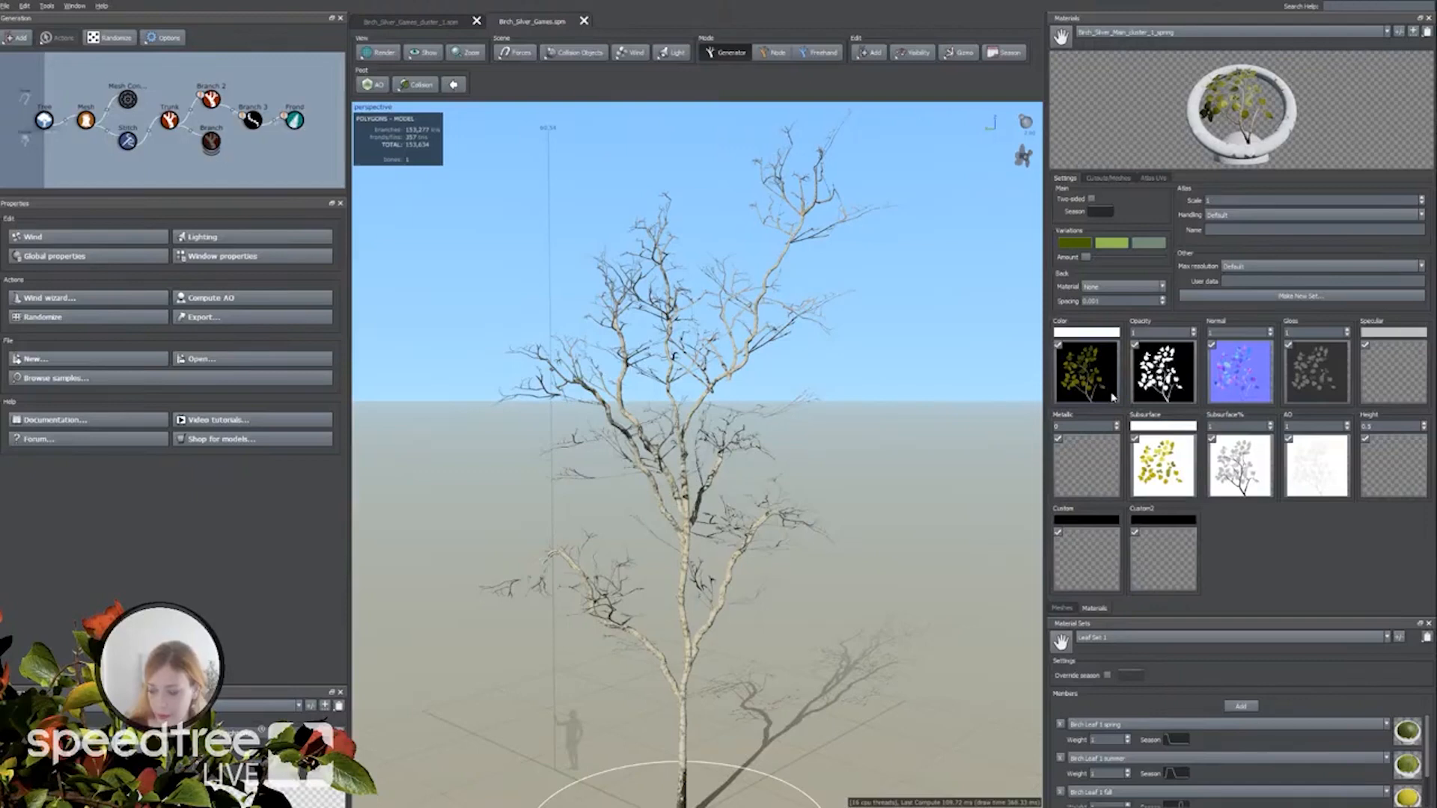
# Select the tree's Frond generator and open the cutout mesh of its Birch_Silver_Bare material for editing.
pyautogui.moveTo(873, 449); pyautogui.dragTo(887, 450)
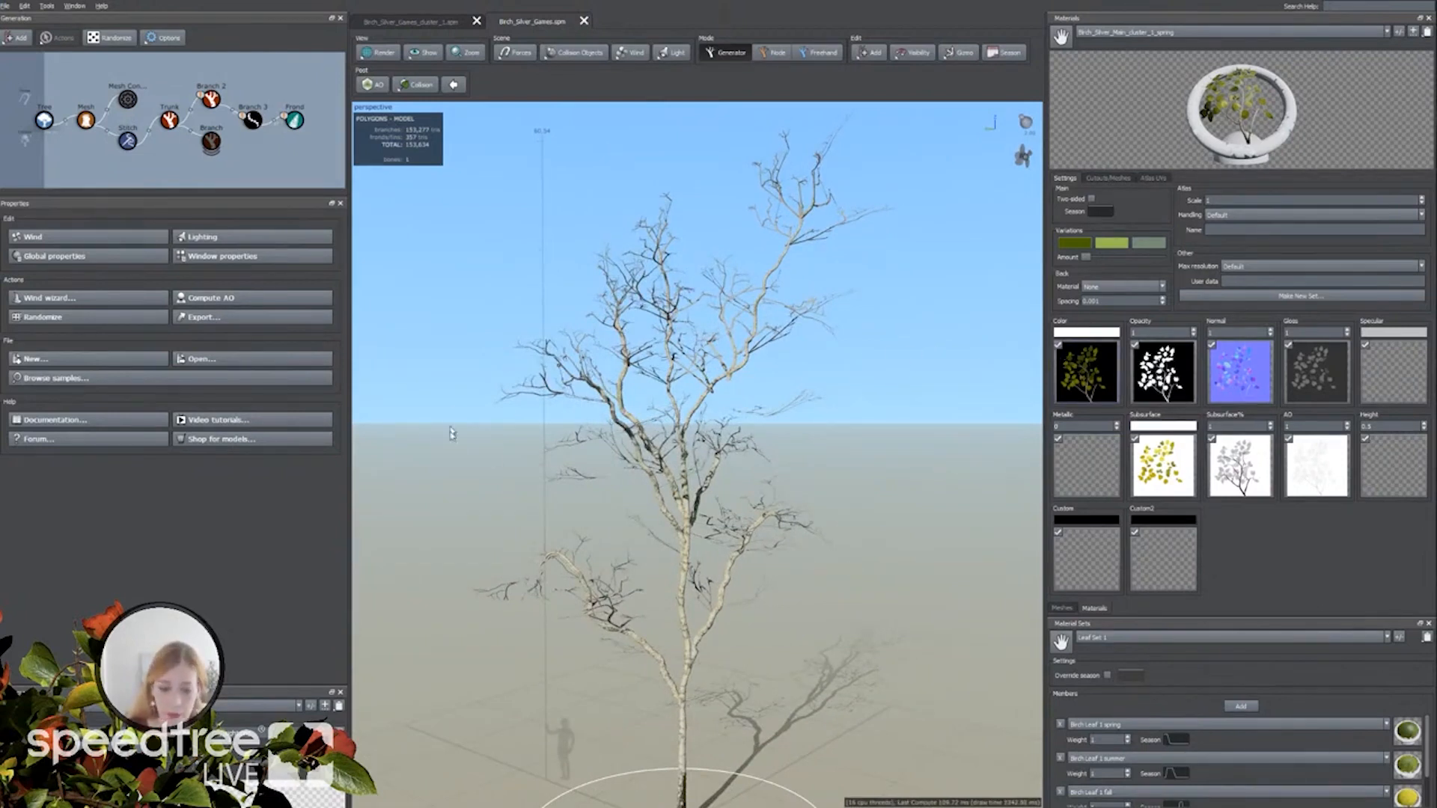
pyautogui.moveTo(493, 600); pyautogui.dragTo(506, 598)
pyautogui.click(508, 599)
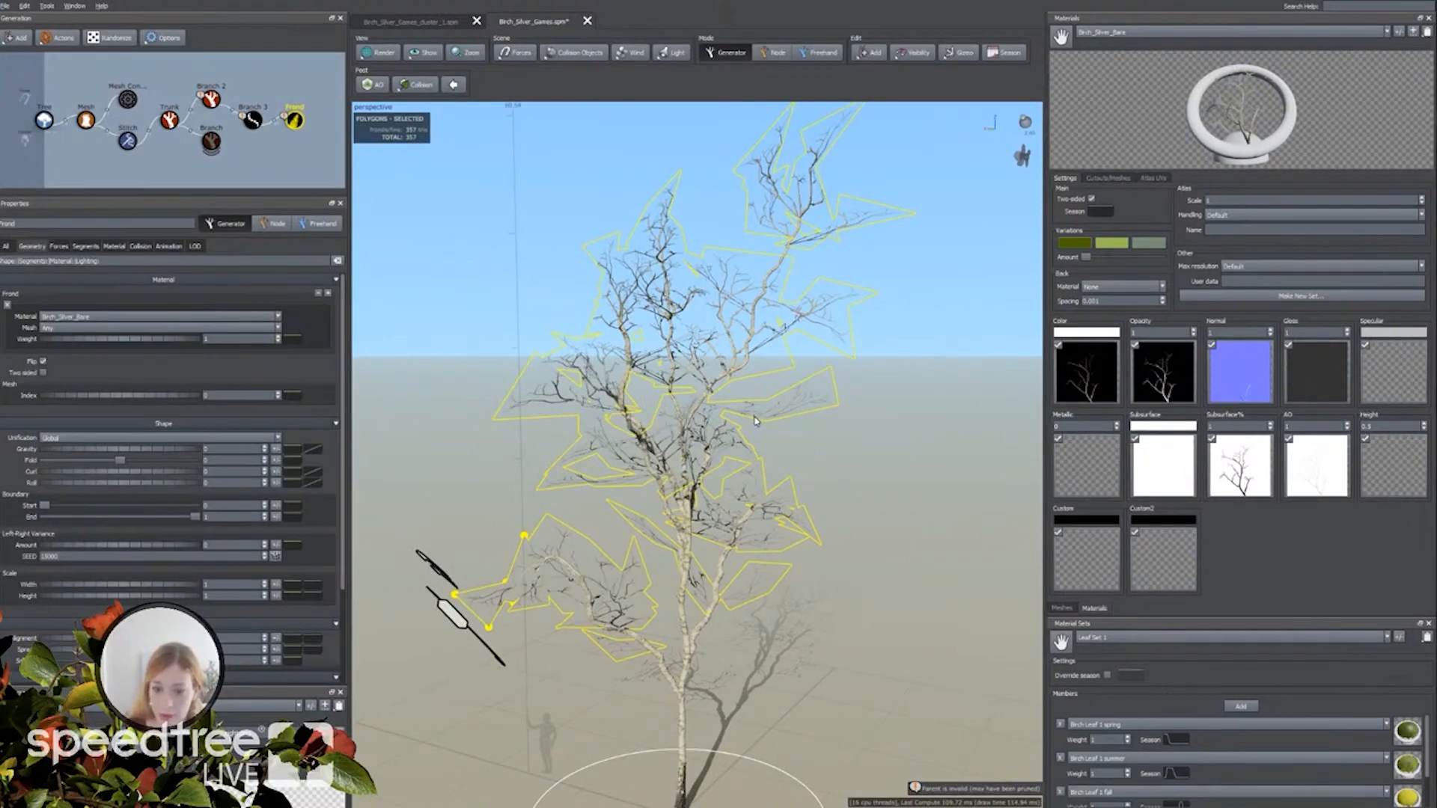
pyautogui.click(1084, 383)
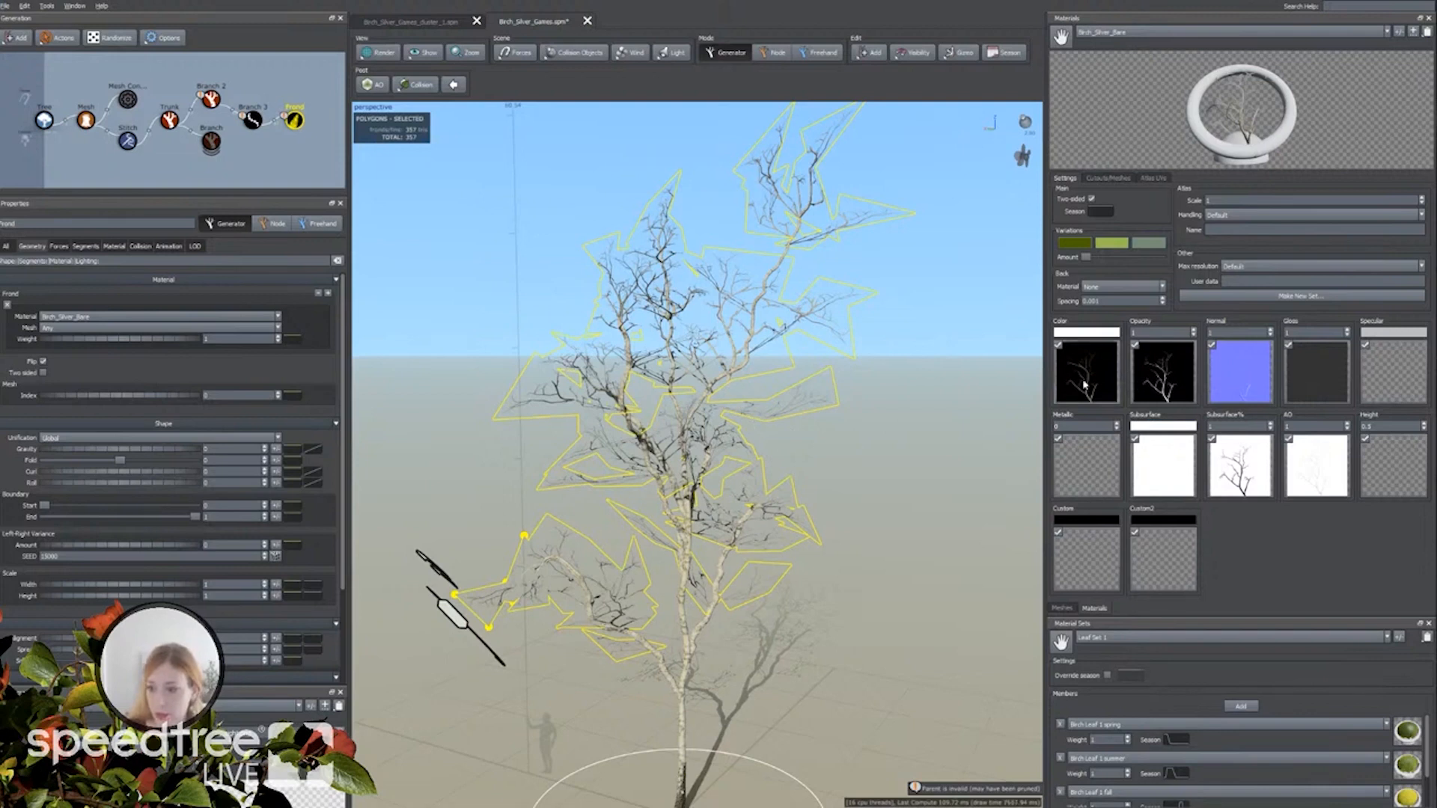
pyautogui.click(1108, 178)
pyautogui.click(1383, 207)
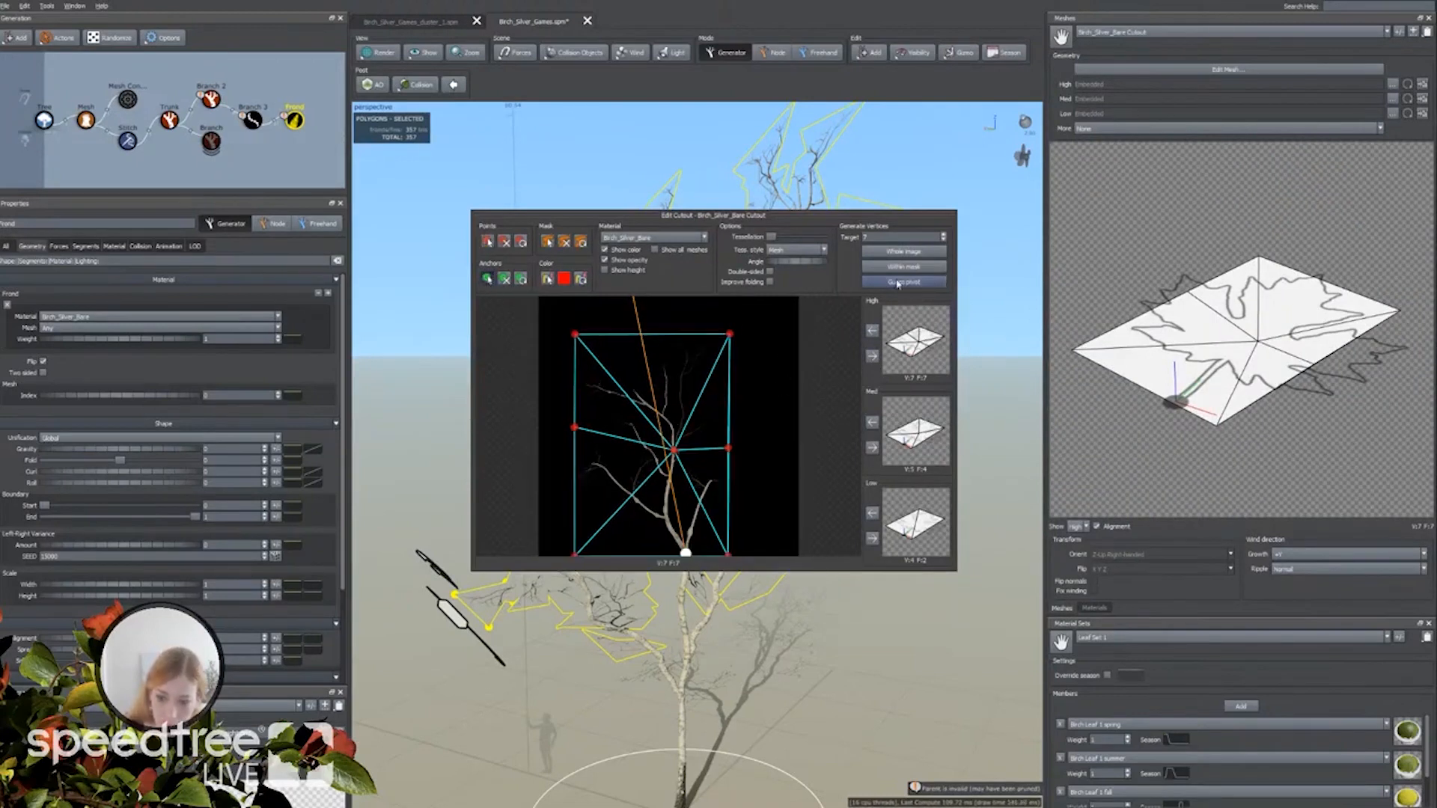
# Enlarge the cutout editor and hide the color map so only the bare twig's opacity shows.
pyautogui.moveTo(734, 222); pyautogui.dragTo(537, 125)
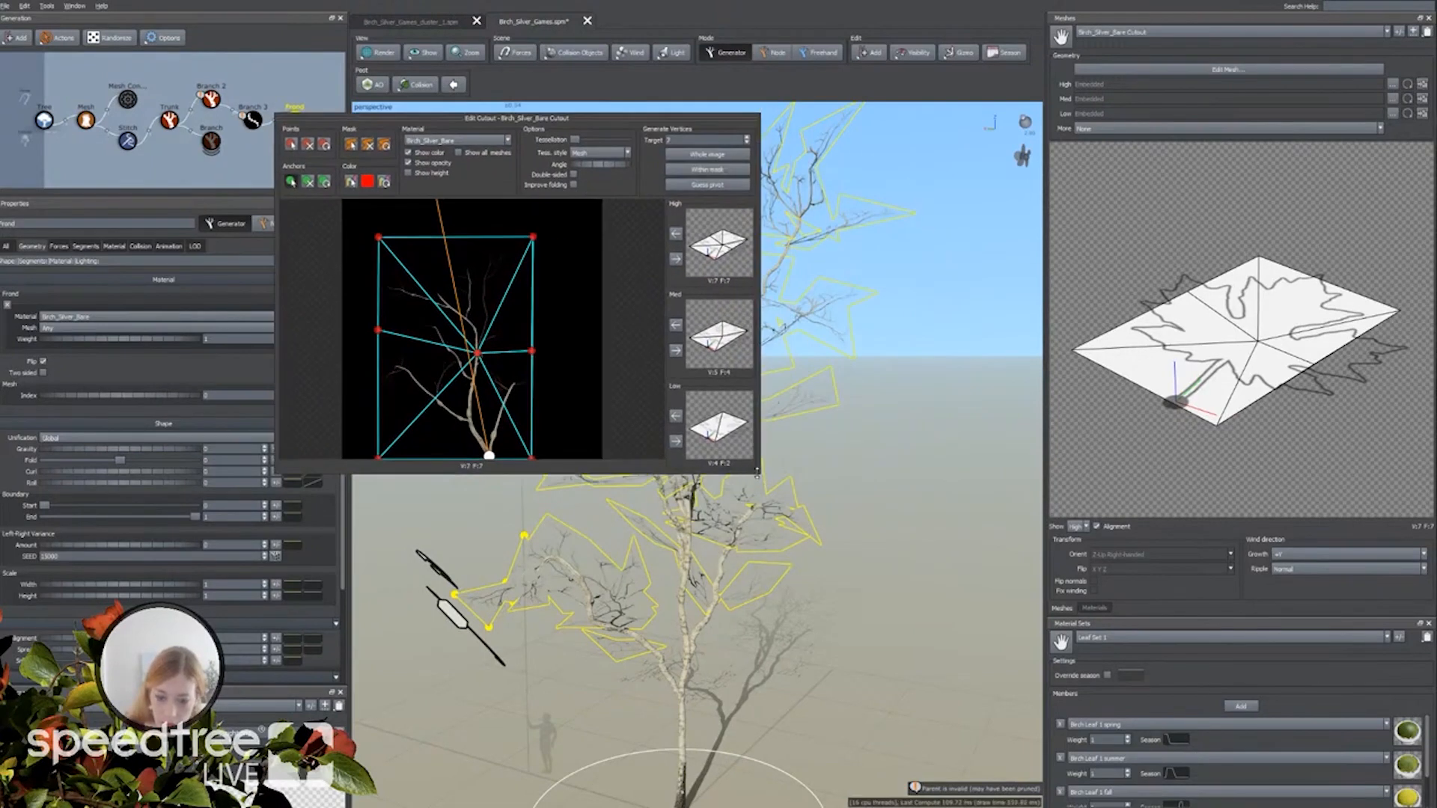
pyautogui.moveTo(756, 473); pyautogui.dragTo(1202, 756)
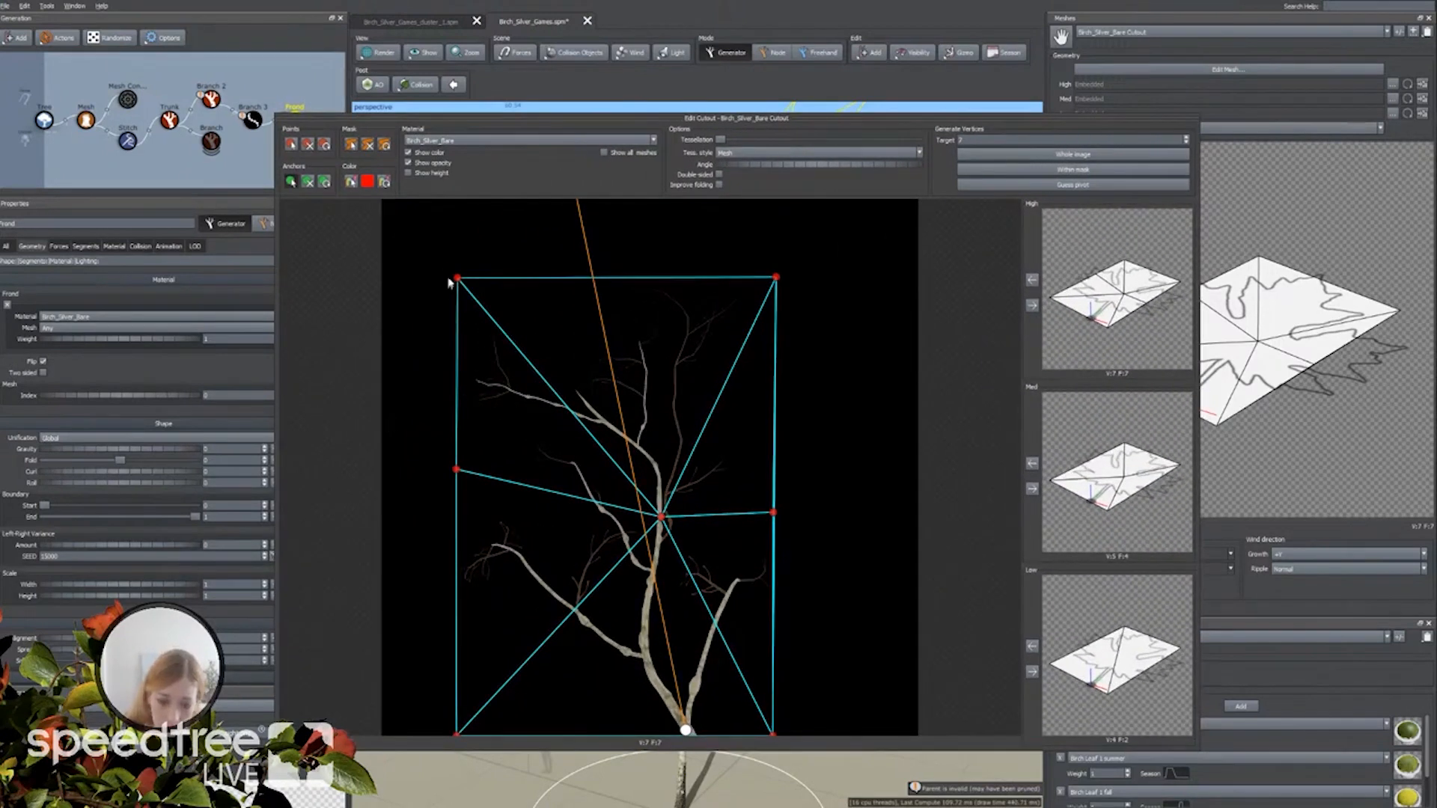
pyautogui.click(409, 153)
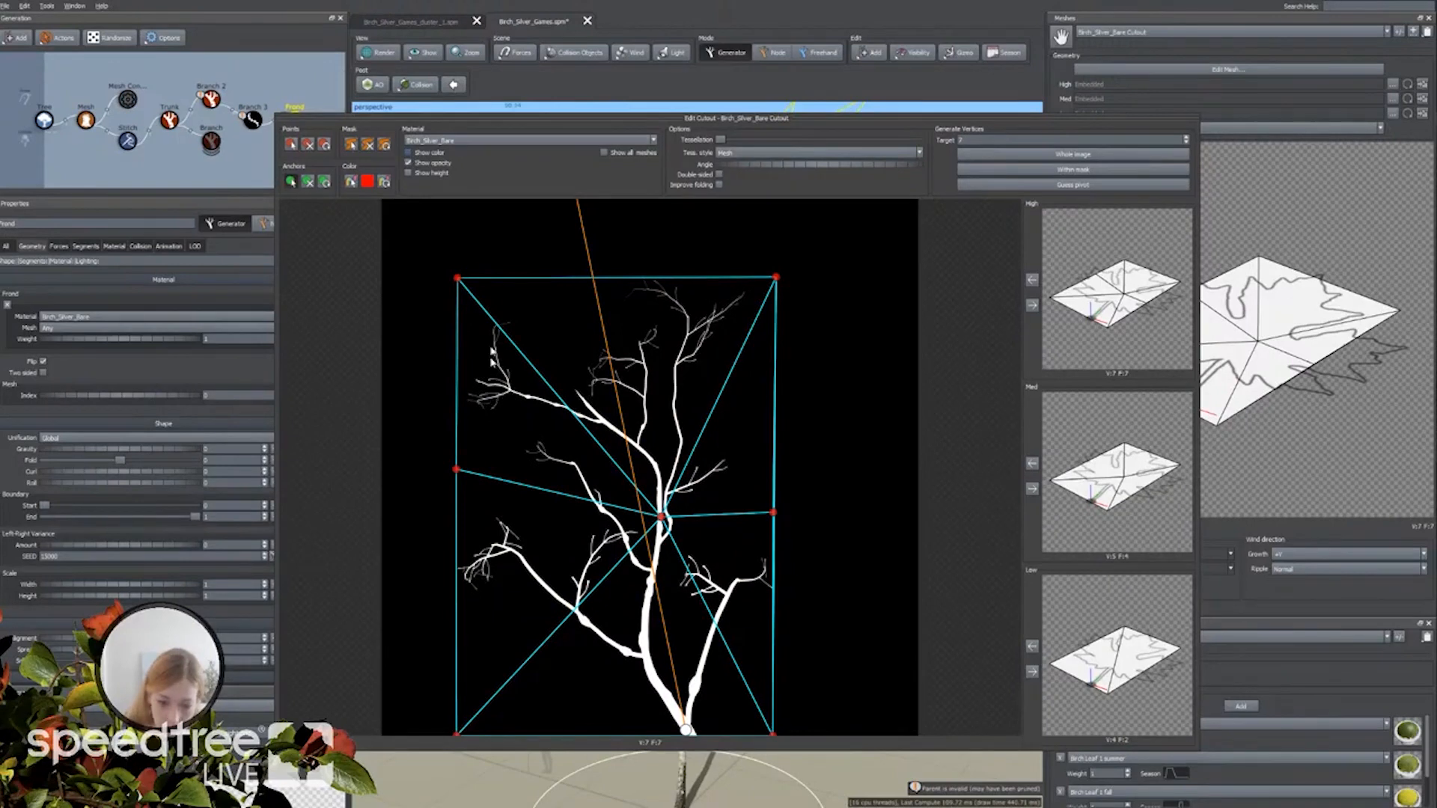
pyautogui.moveTo(275, 114); pyautogui.dragTo(61, 28)
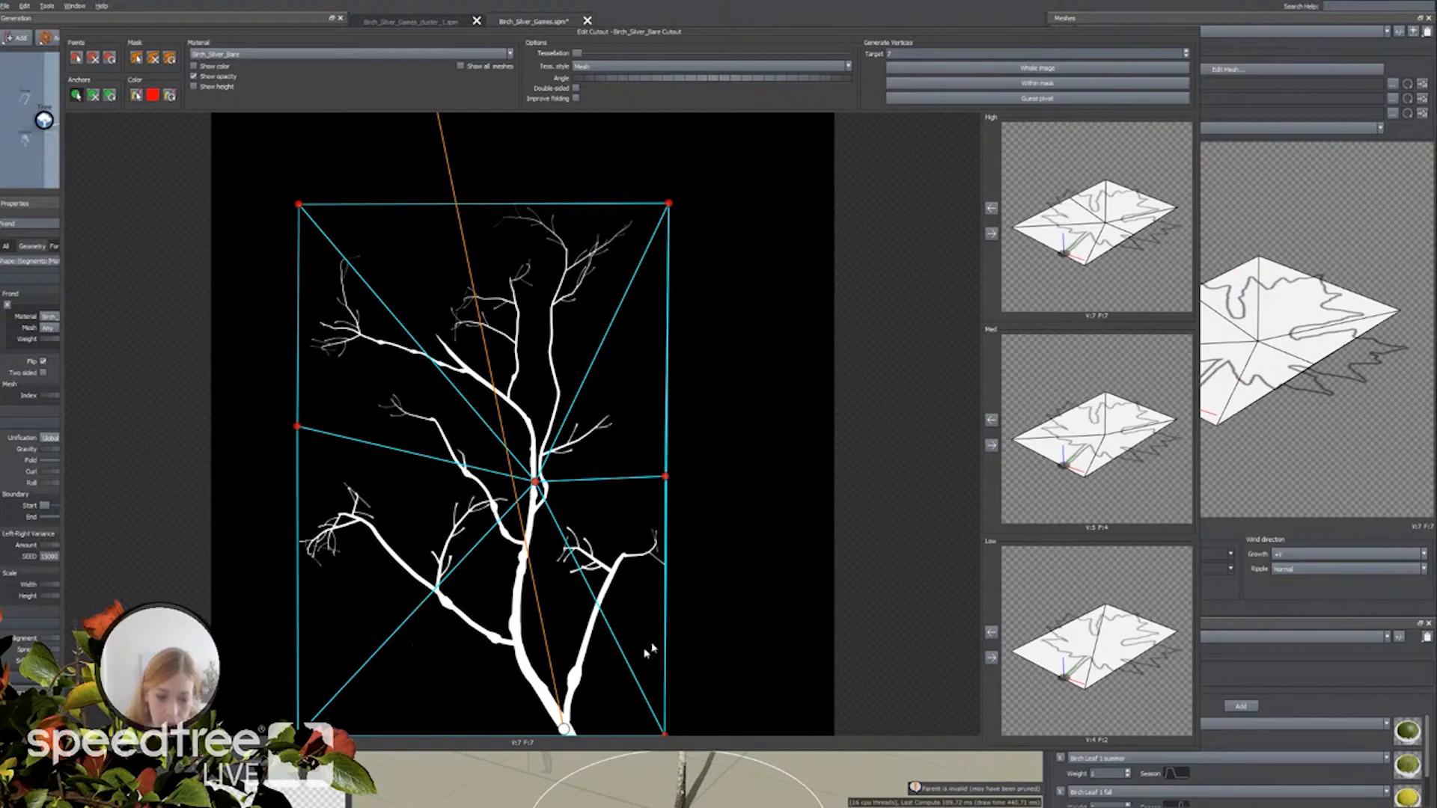
# Place anchor points on the tips of the bare twig's branches and apply them to the high-detail cutout mesh.
pyautogui.click(435, 421)
pyautogui.click(594, 430)
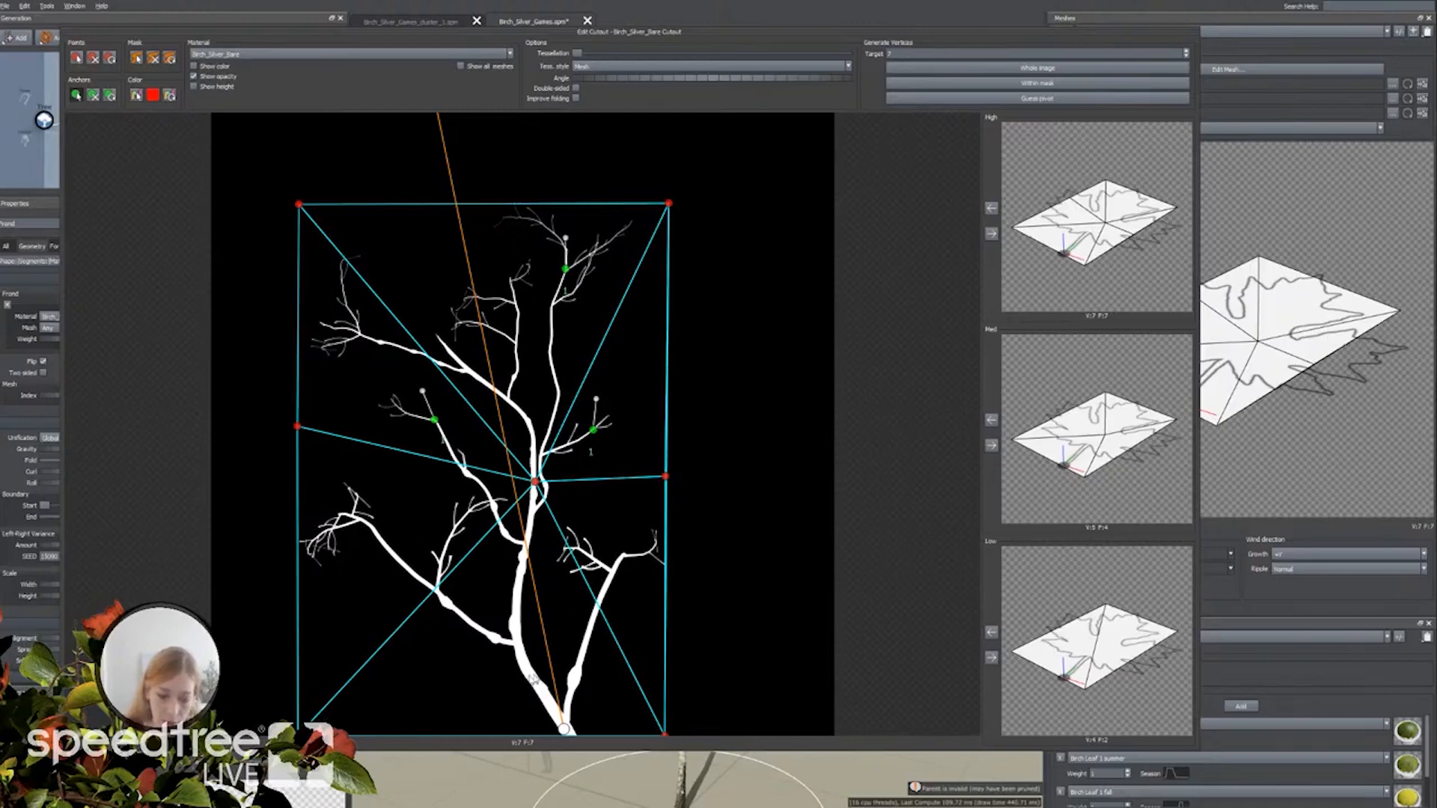
pyautogui.click(349, 516)
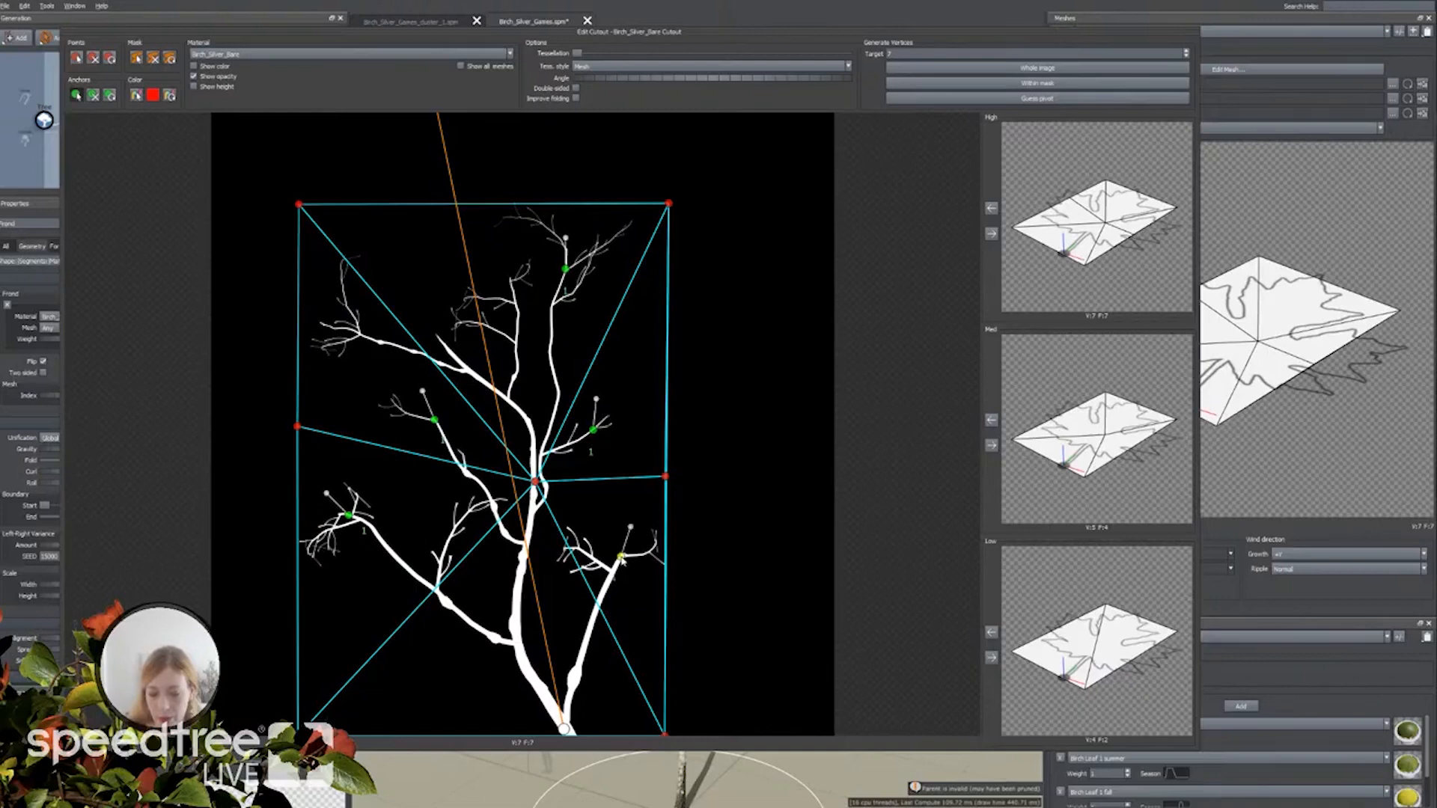
pyautogui.moveTo(621, 556); pyautogui.dragTo(672, 471)
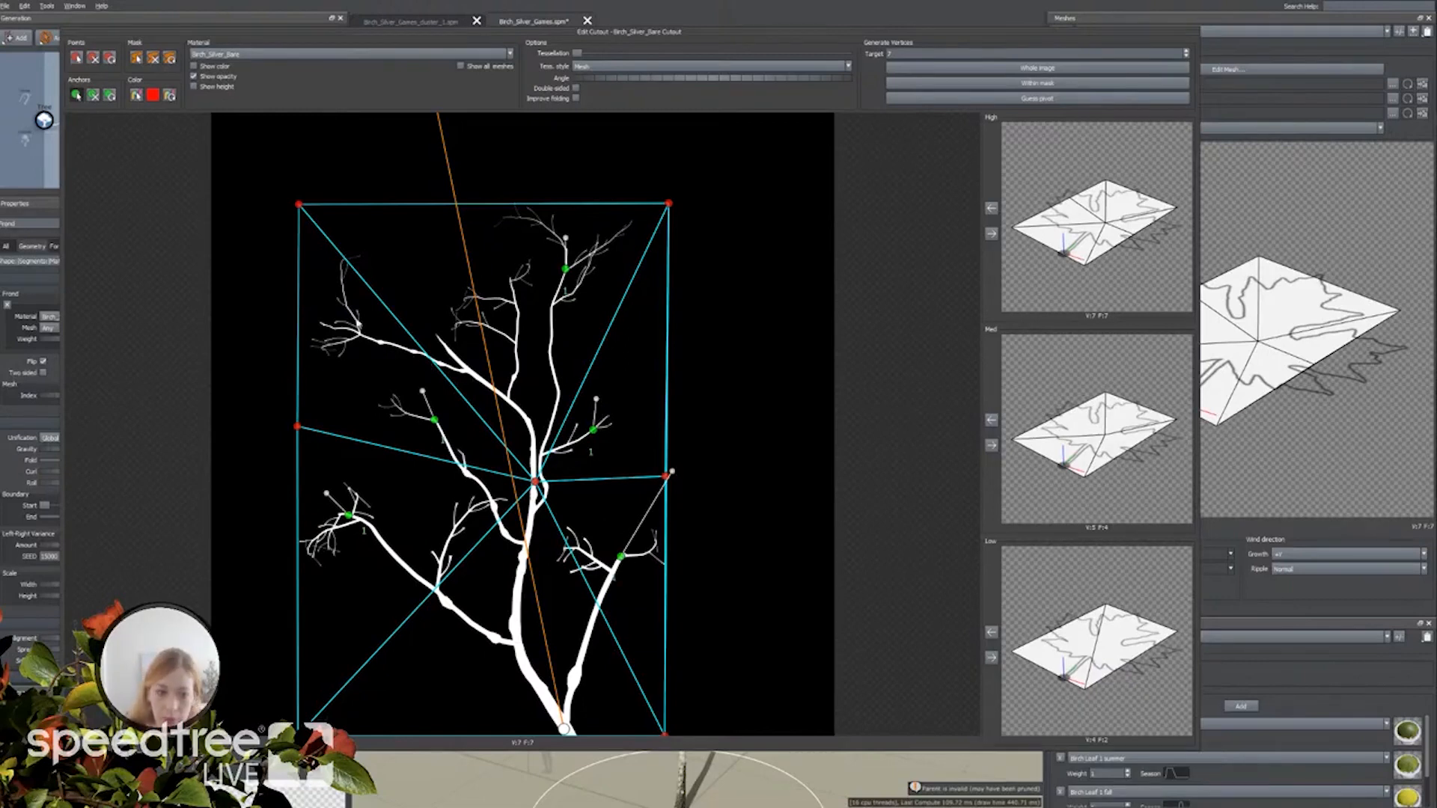
pyautogui.click(342, 282)
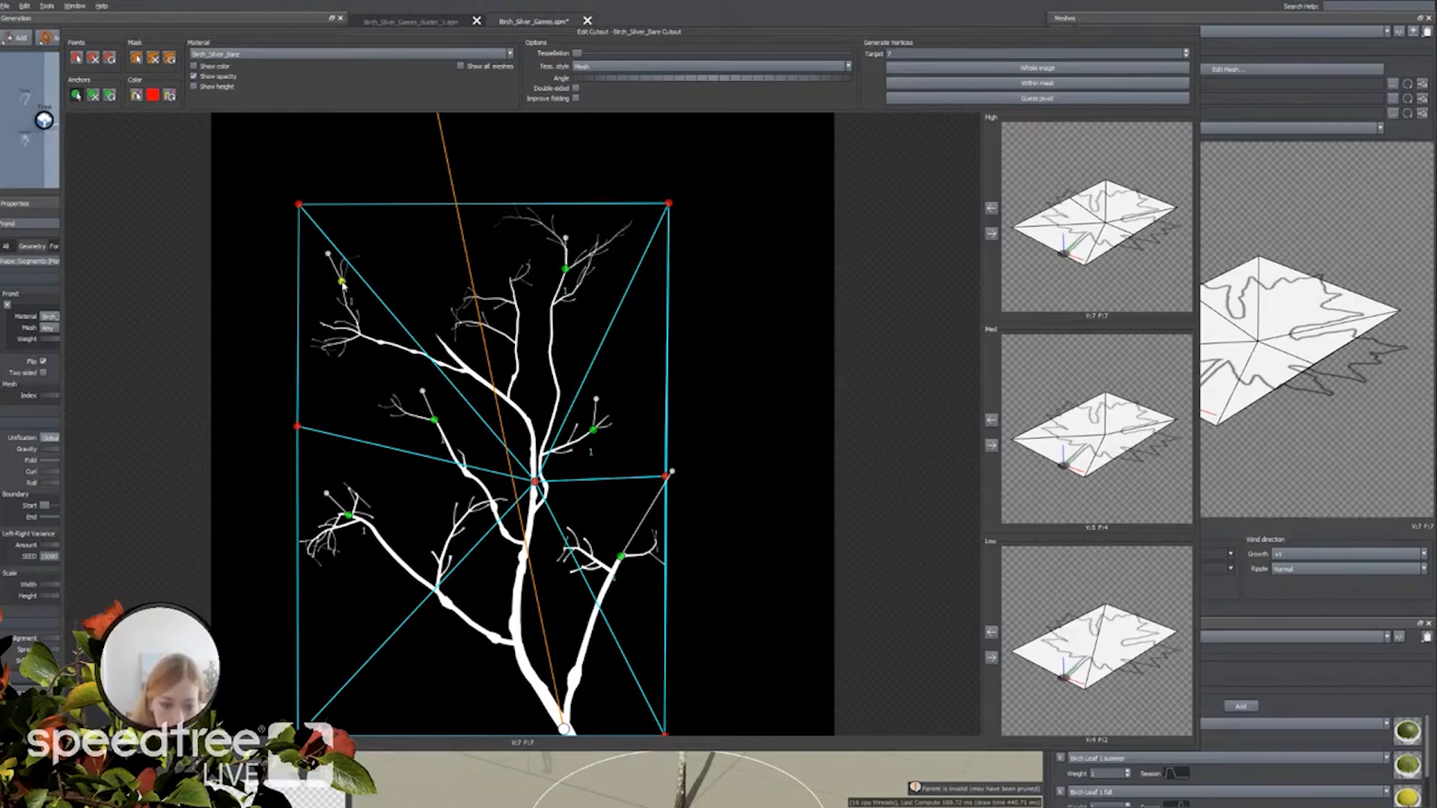
pyautogui.click(441, 337)
pyautogui.moveTo(440, 338); pyautogui.dragTo(439, 337)
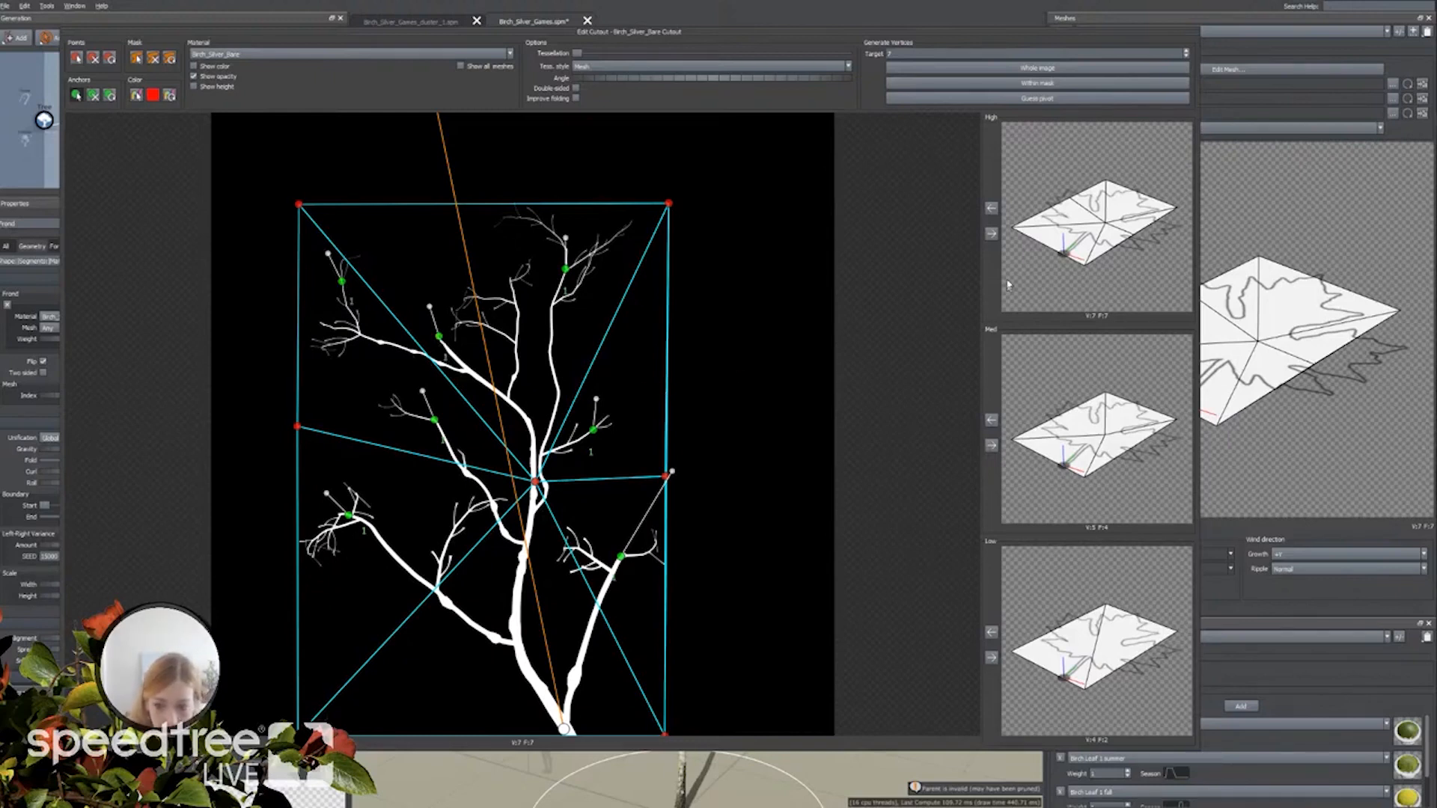
pyautogui.click(990, 234)
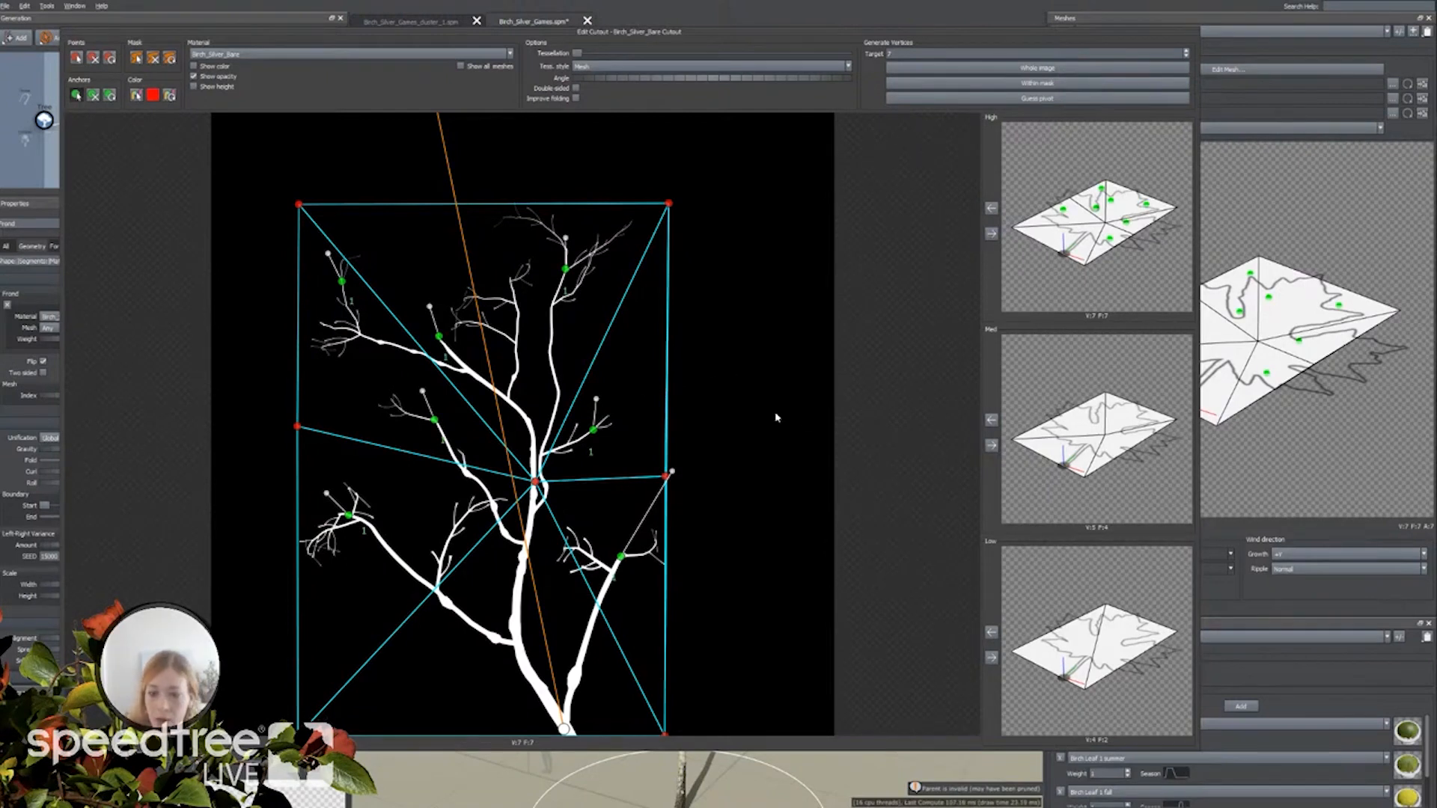
pyautogui.click(717, 752)
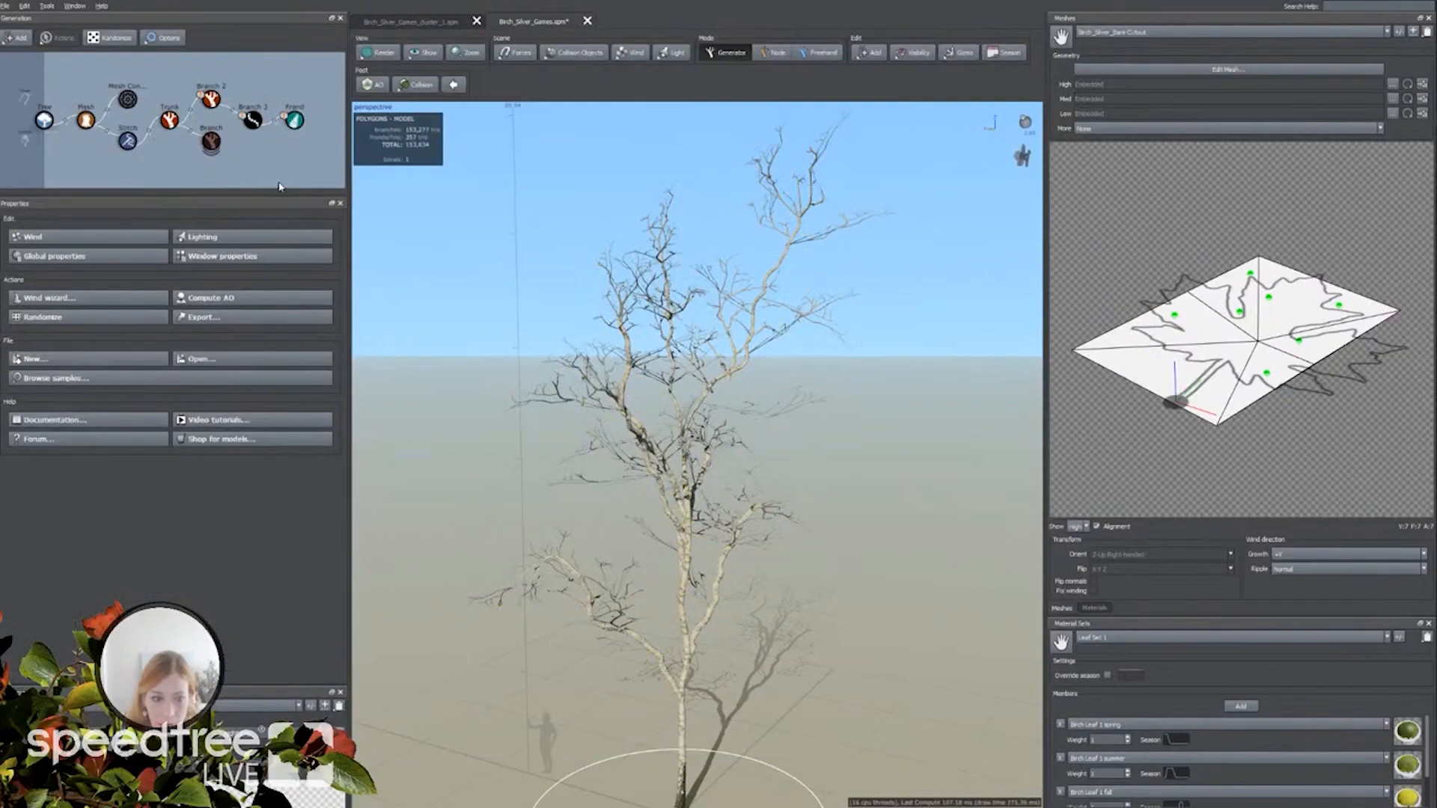
# Add a leaf mesh generator to the Frond generator and show its generation settings for anchors.
pyautogui.click(296, 122)
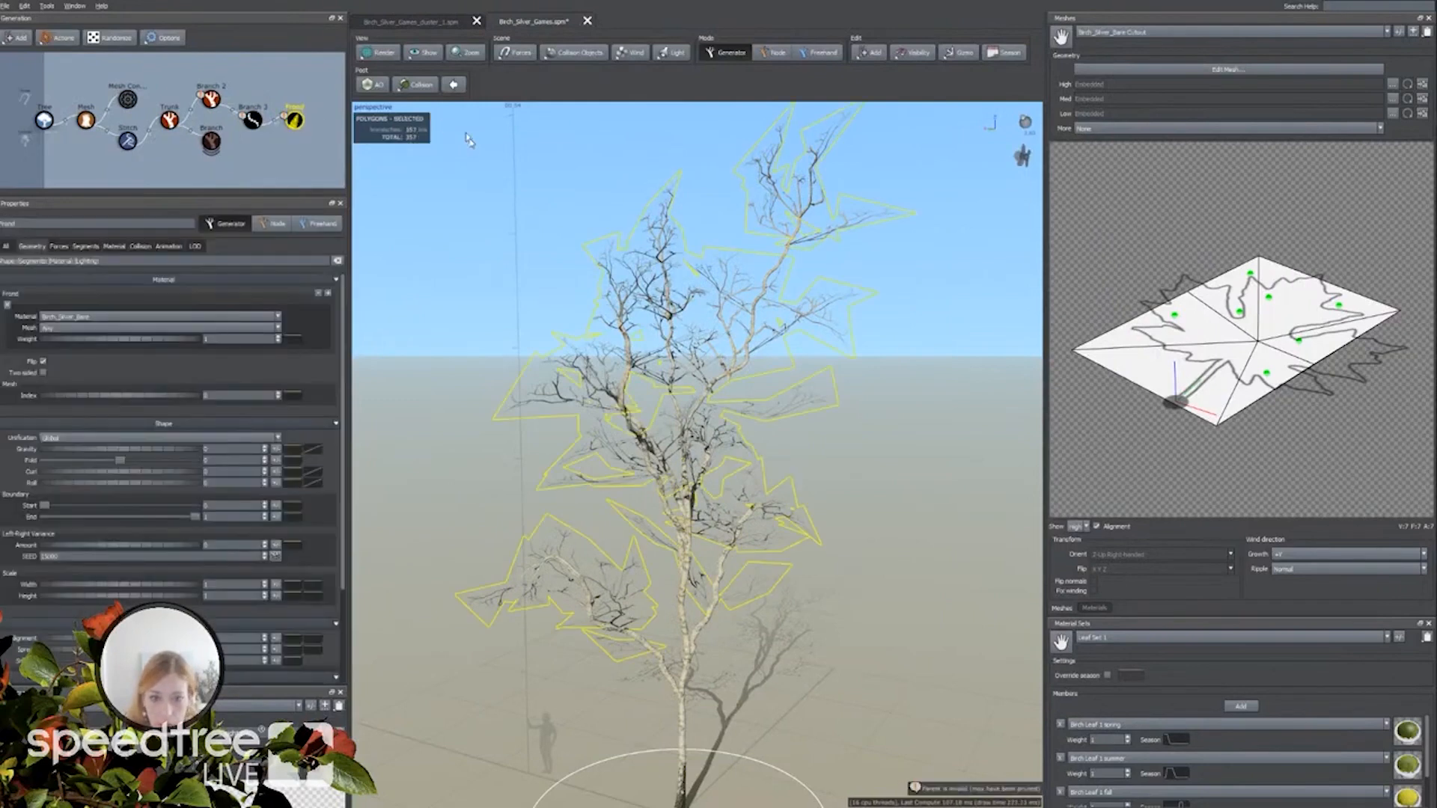
pyautogui.click(867, 58)
pyautogui.click(884, 96)
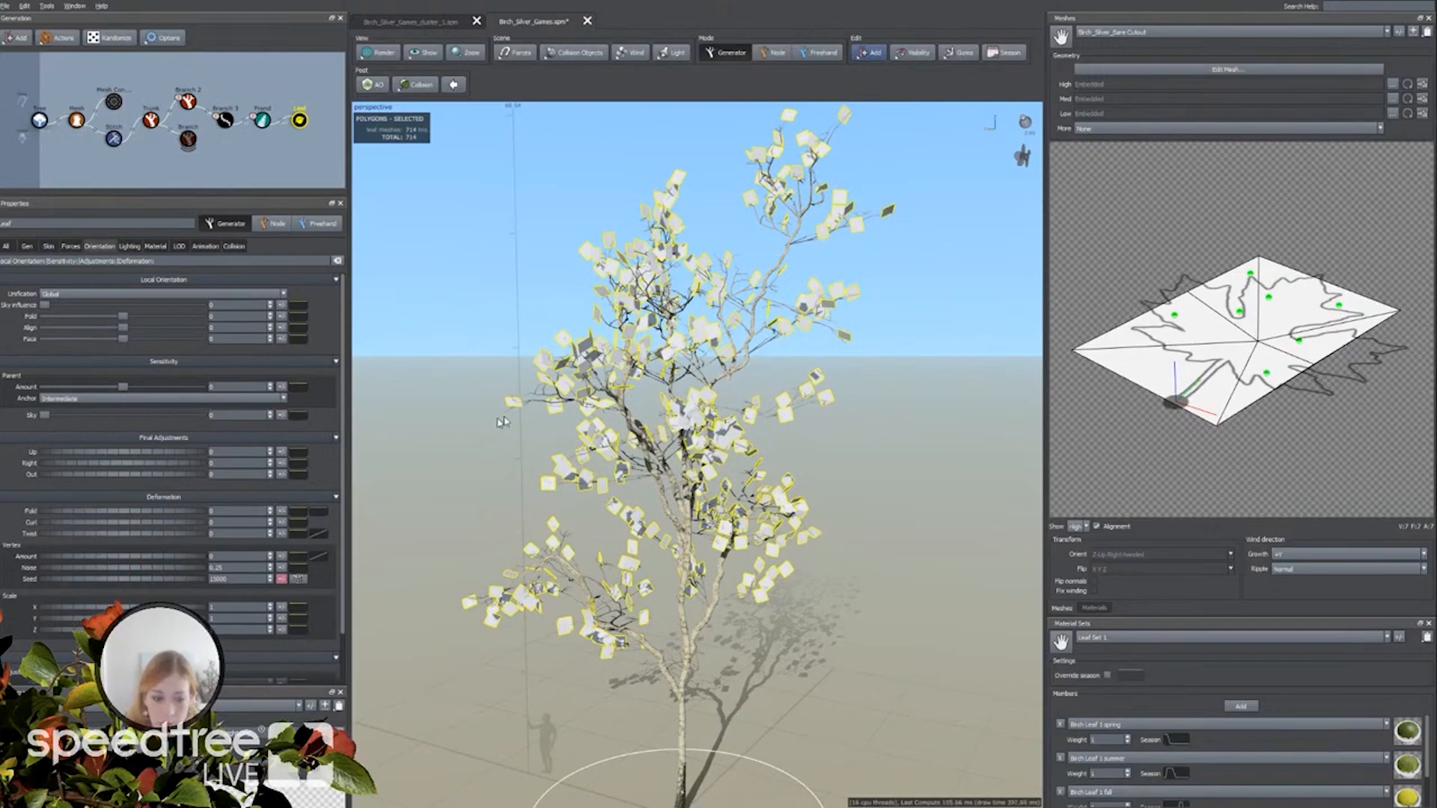
pyautogui.click(25, 246)
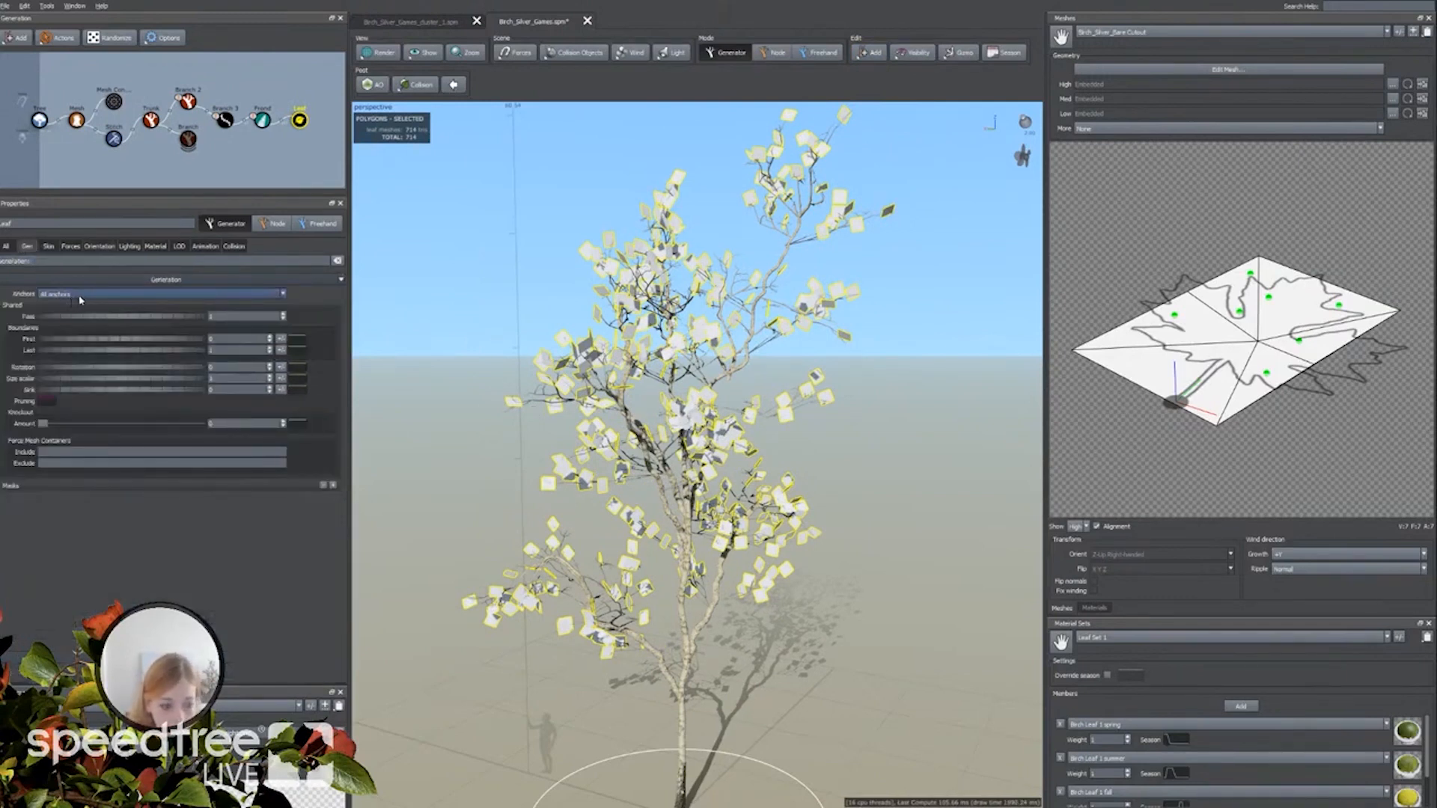
# Examine the ID and size options of an anchor in the bare twig's cutout mesh.
pyautogui.moveTo(1207, 284); pyautogui.dragTo(1225, 193)
pyautogui.click(1242, 69)
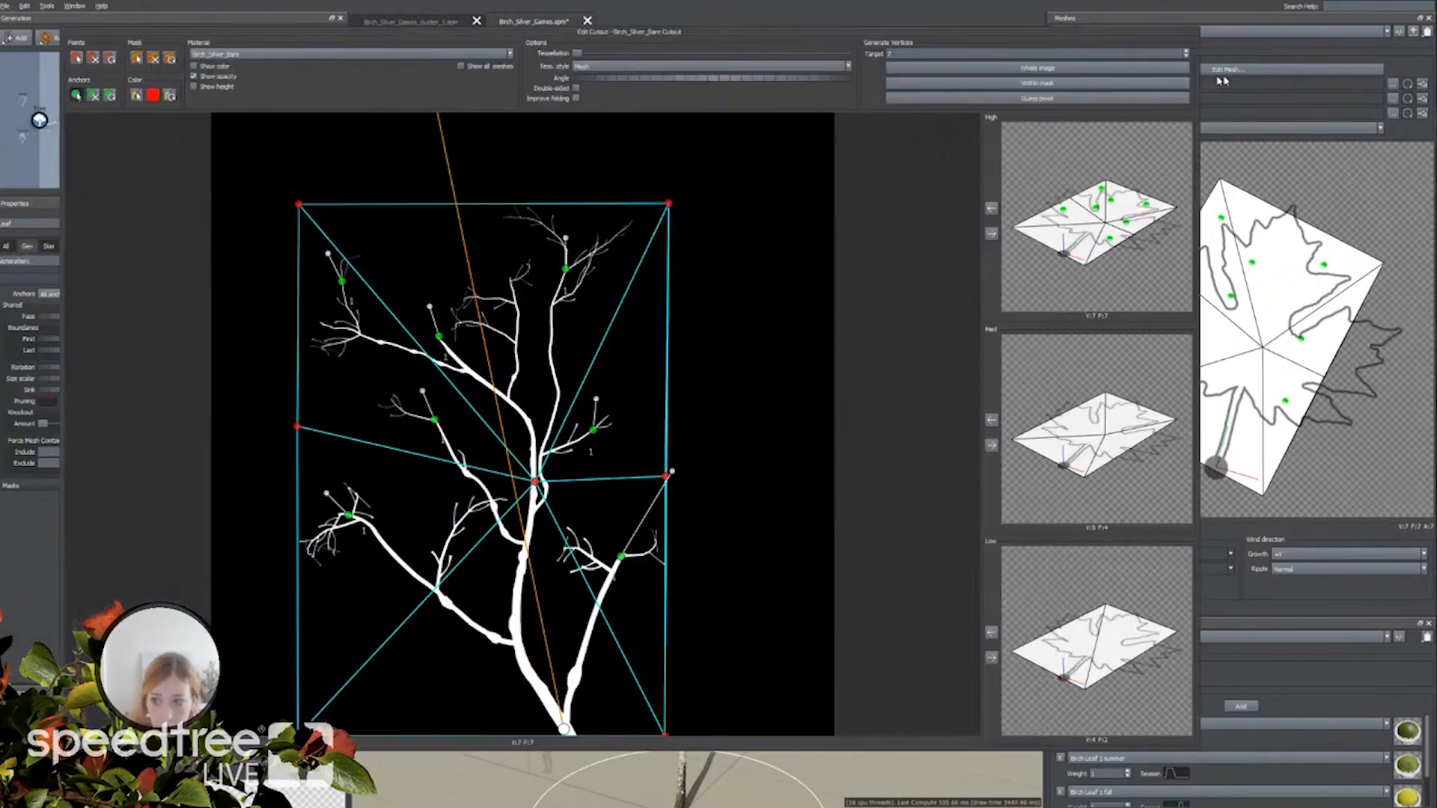
pyautogui.rightClick(345, 282)
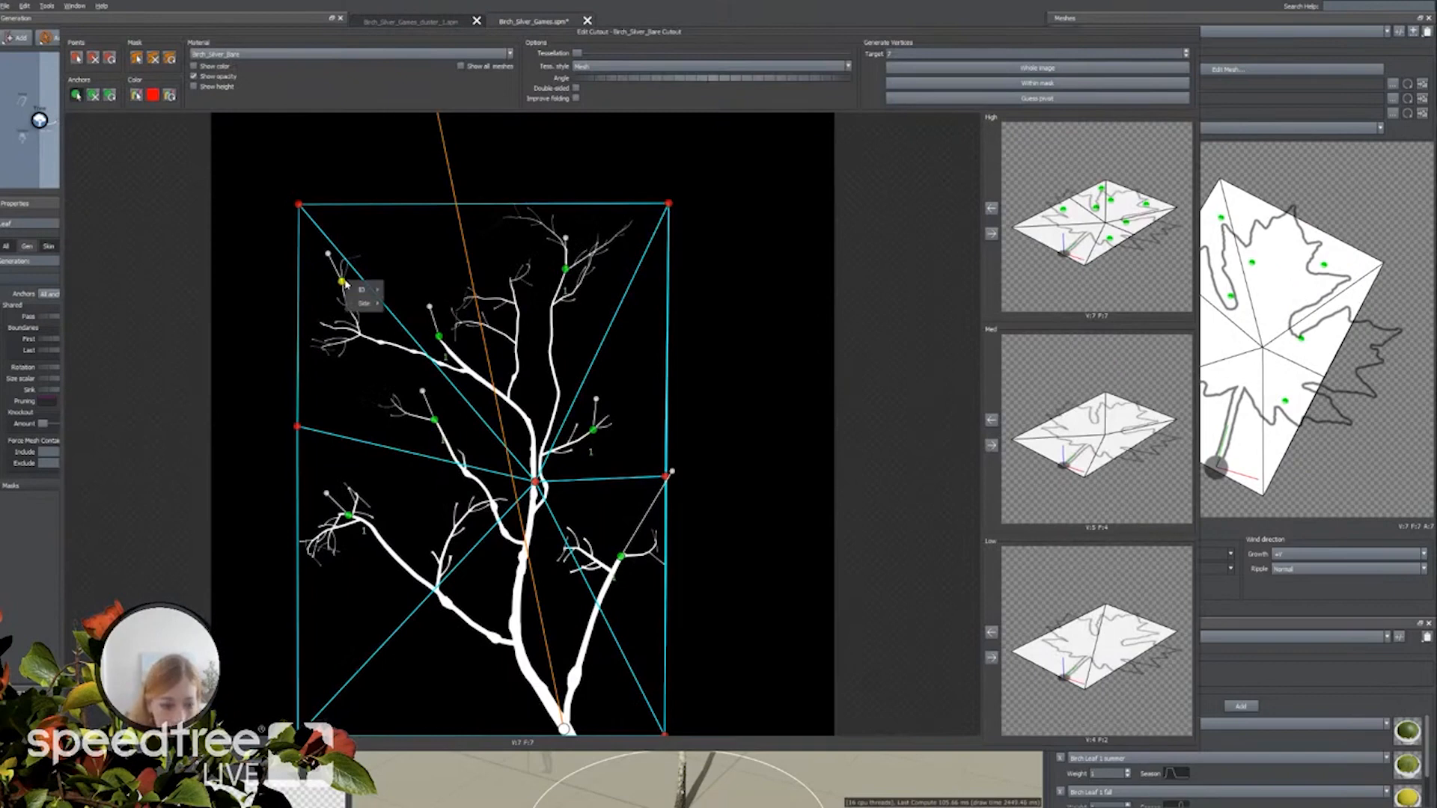
pyautogui.moveTo(358, 293)
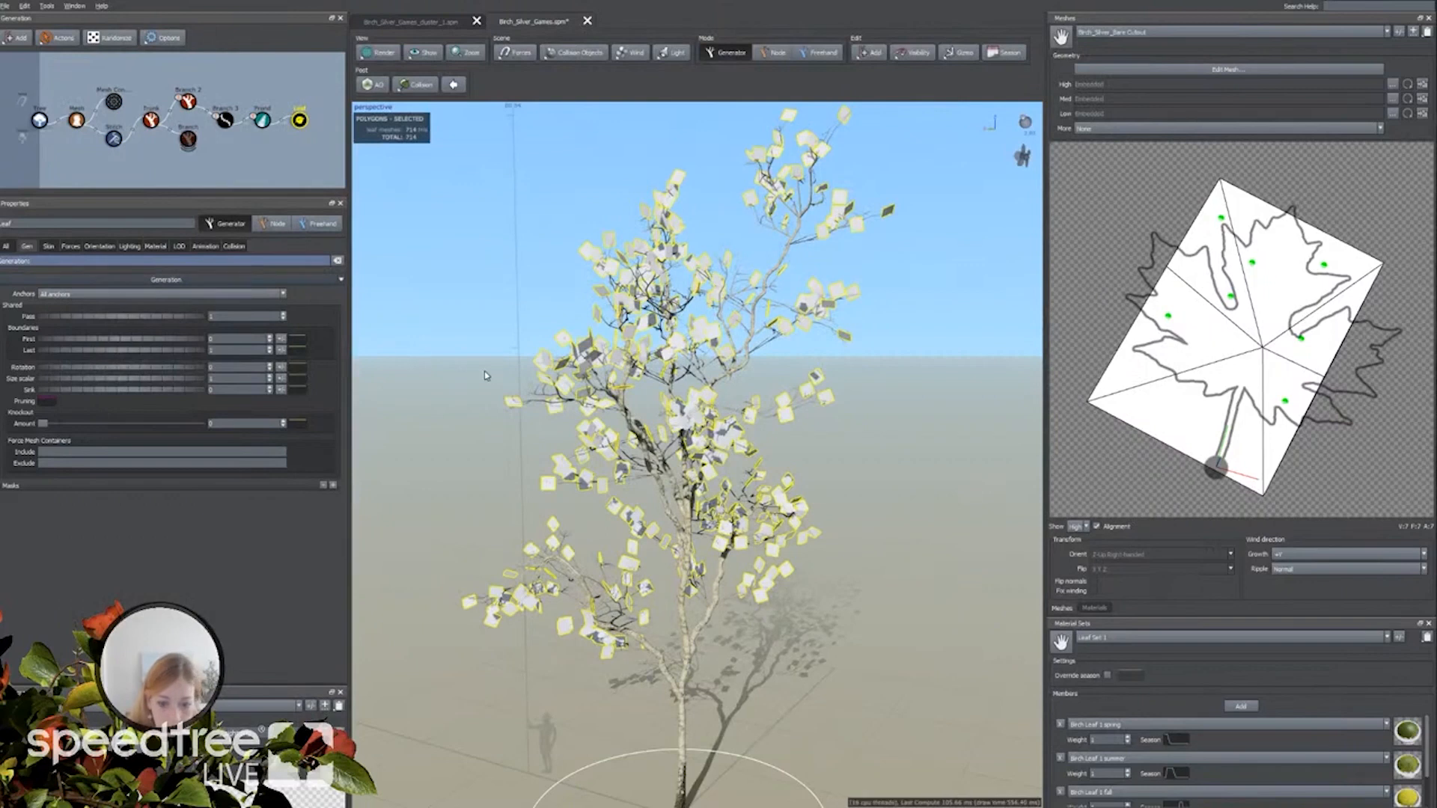
pyautogui.click(564, 343)
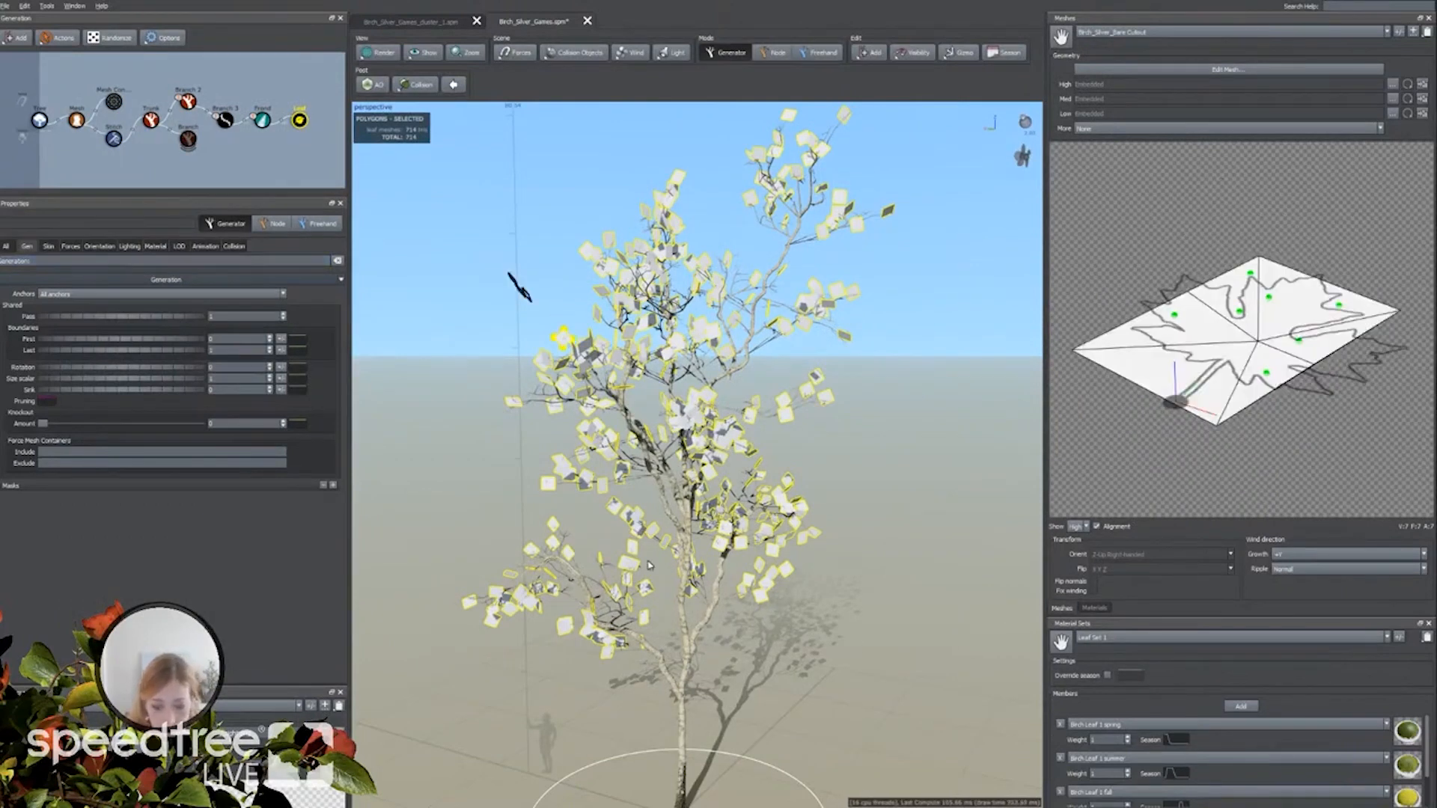
# Make the Birch_Silver_Main_cluster_1_spring material two-sided.
pyautogui.click(1095, 608)
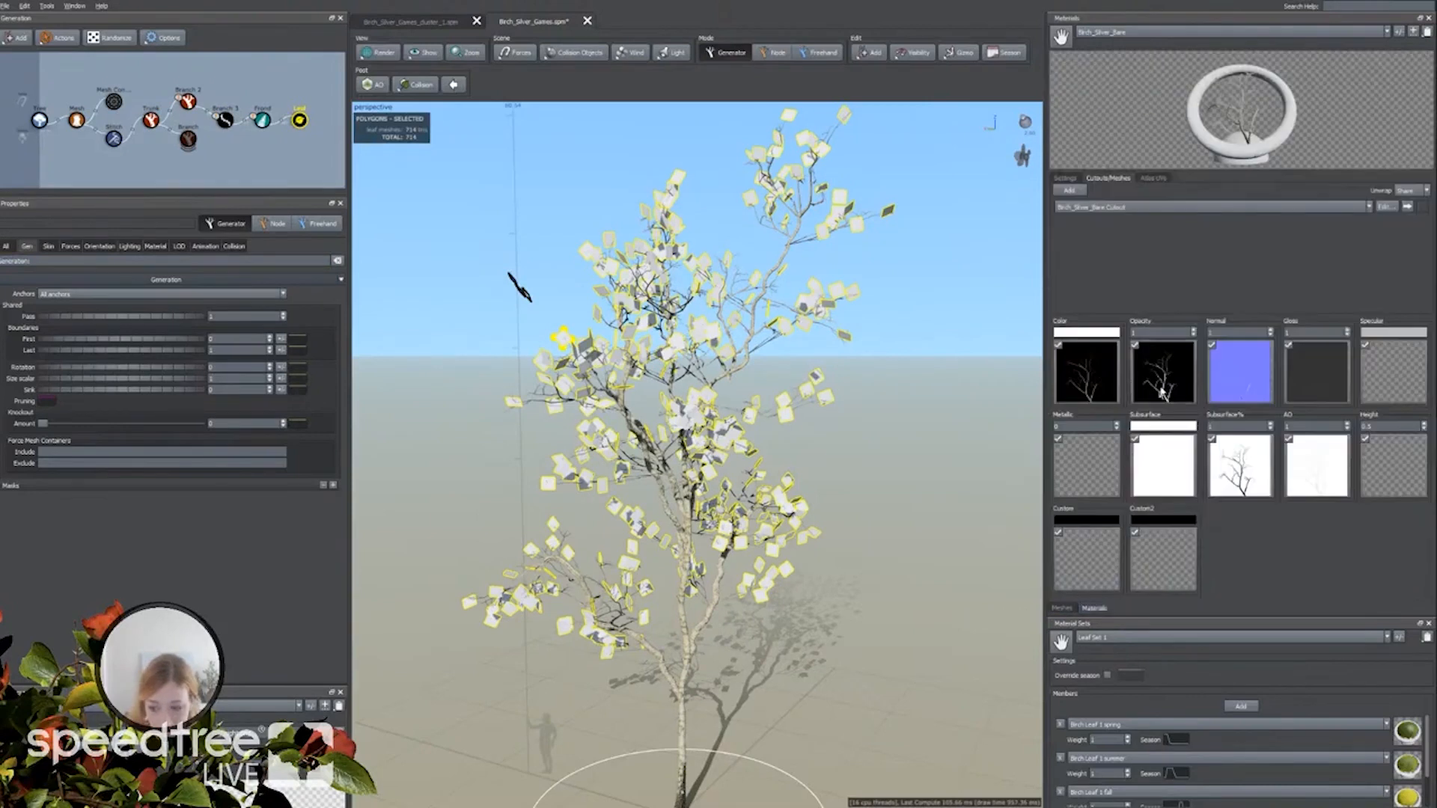
pyautogui.click(1146, 32)
pyautogui.click(1130, 137)
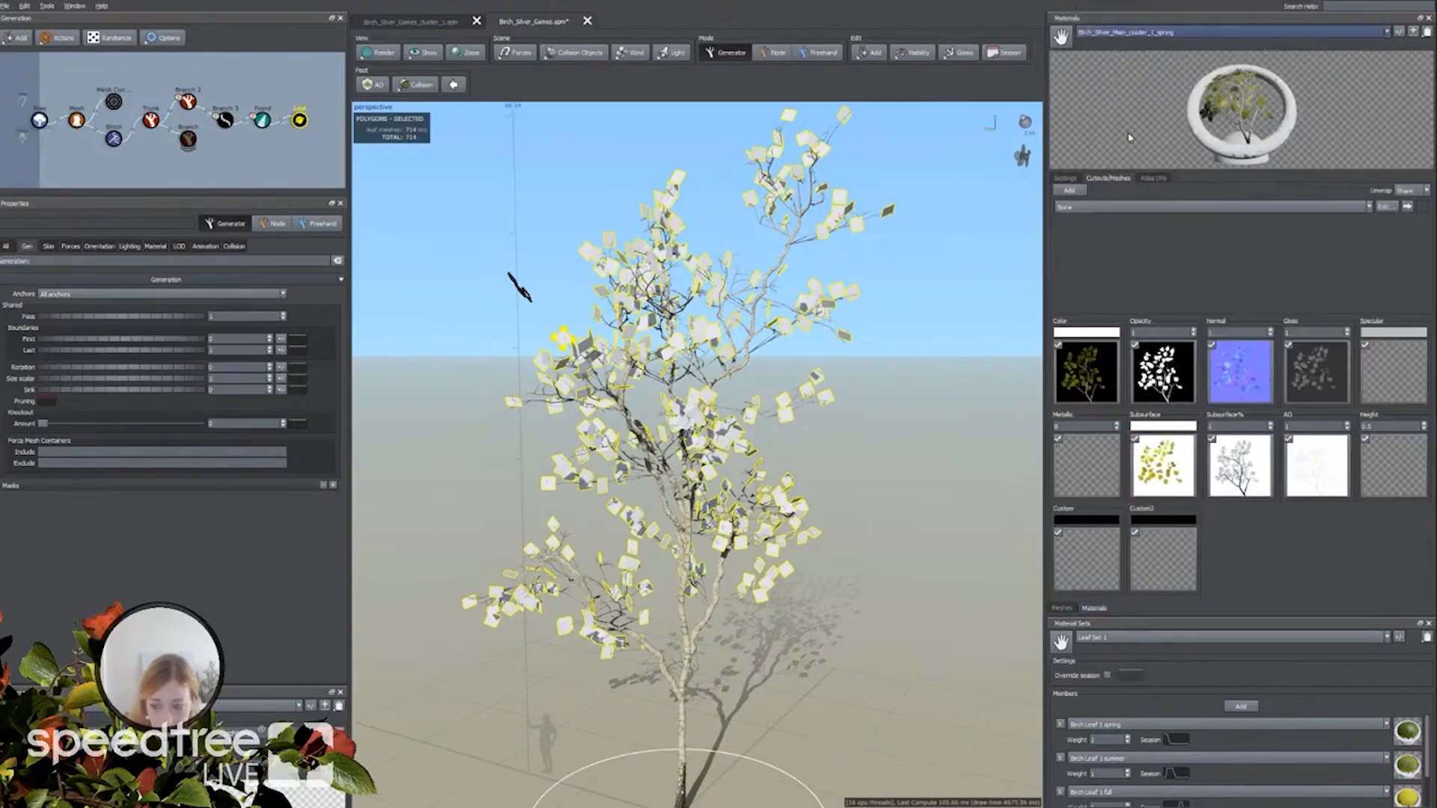
pyautogui.click(1064, 178)
pyautogui.click(1092, 200)
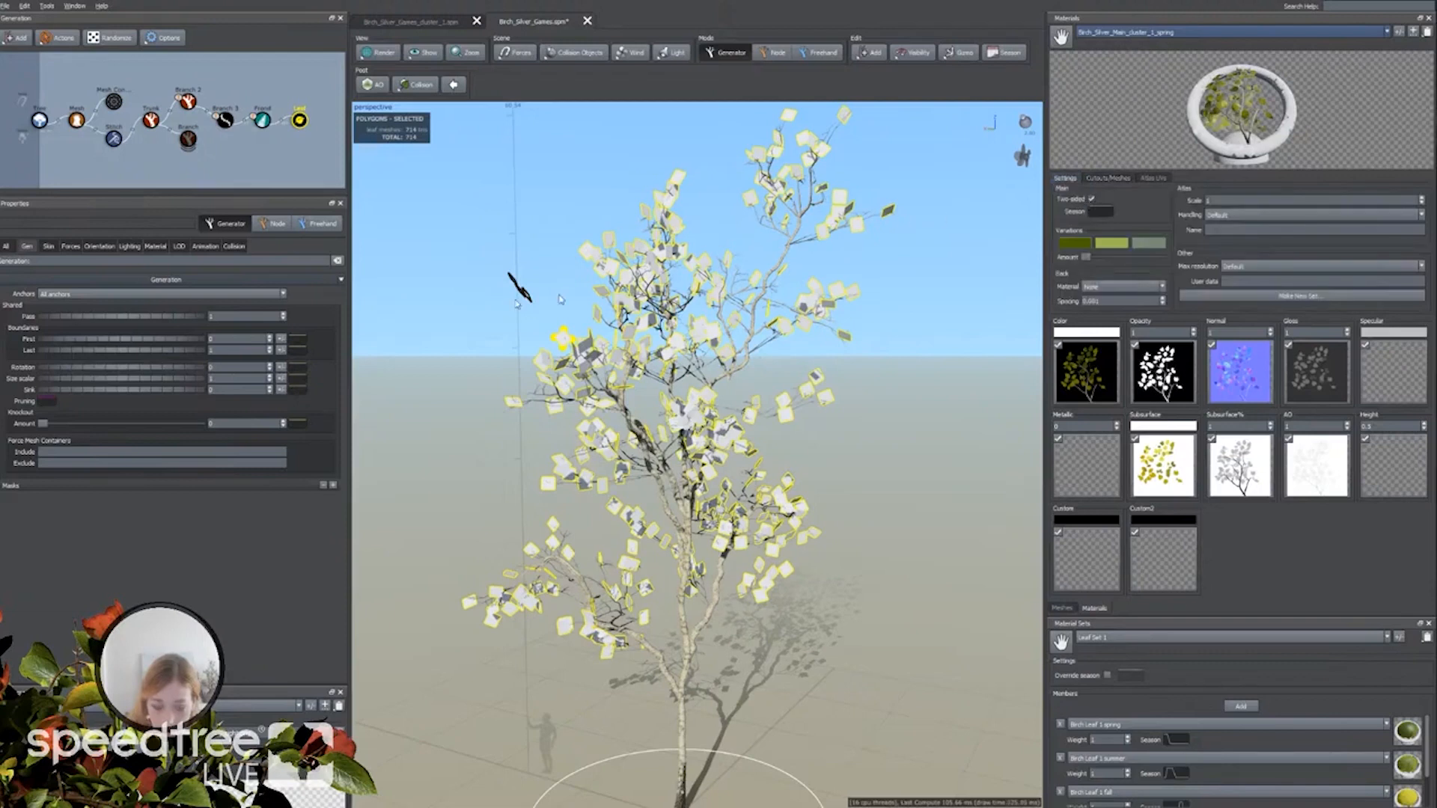
# Assign the Birch_Silver_Main_cluster_1_spring material to the Leaf generator.
pyautogui.click(156, 247)
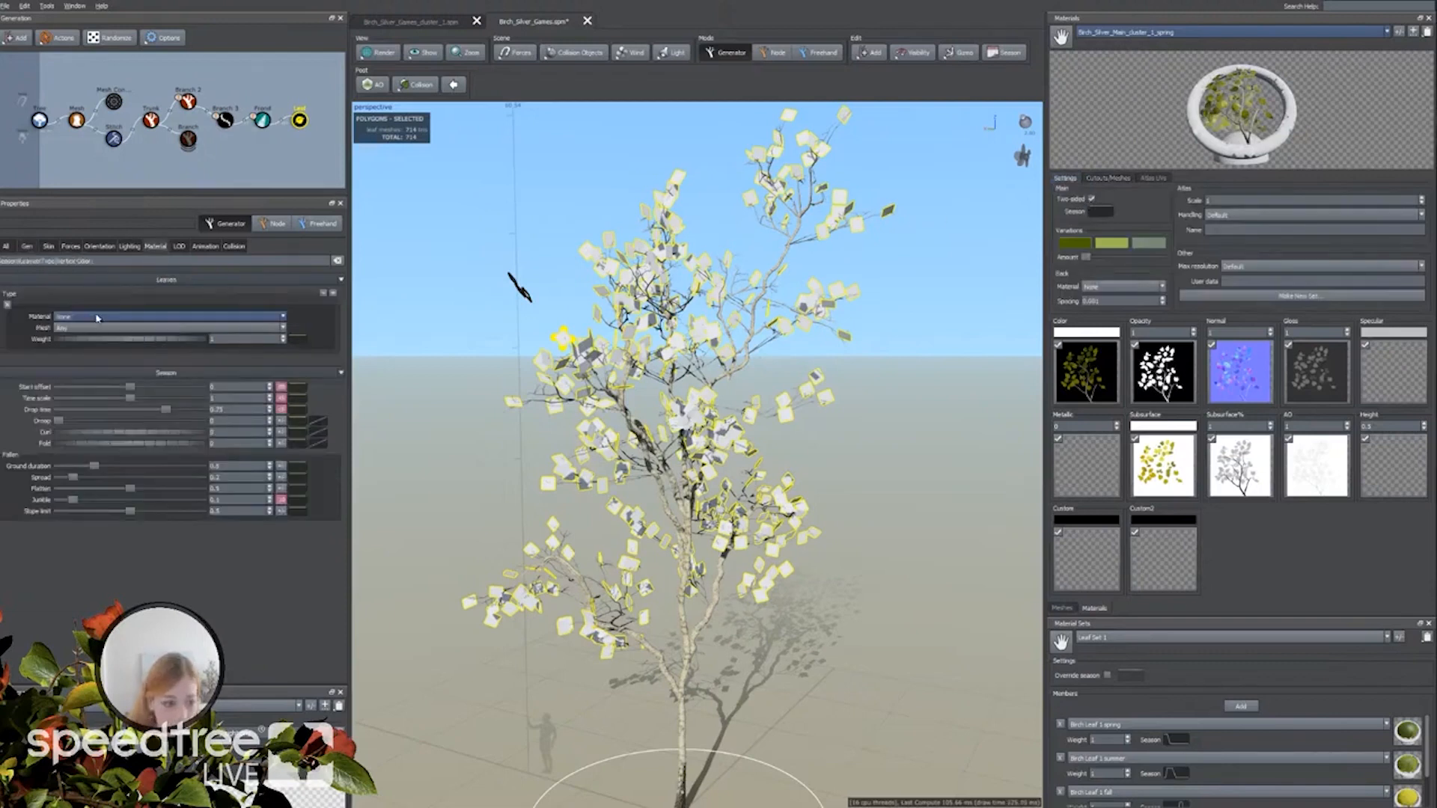
pyautogui.click(83, 320)
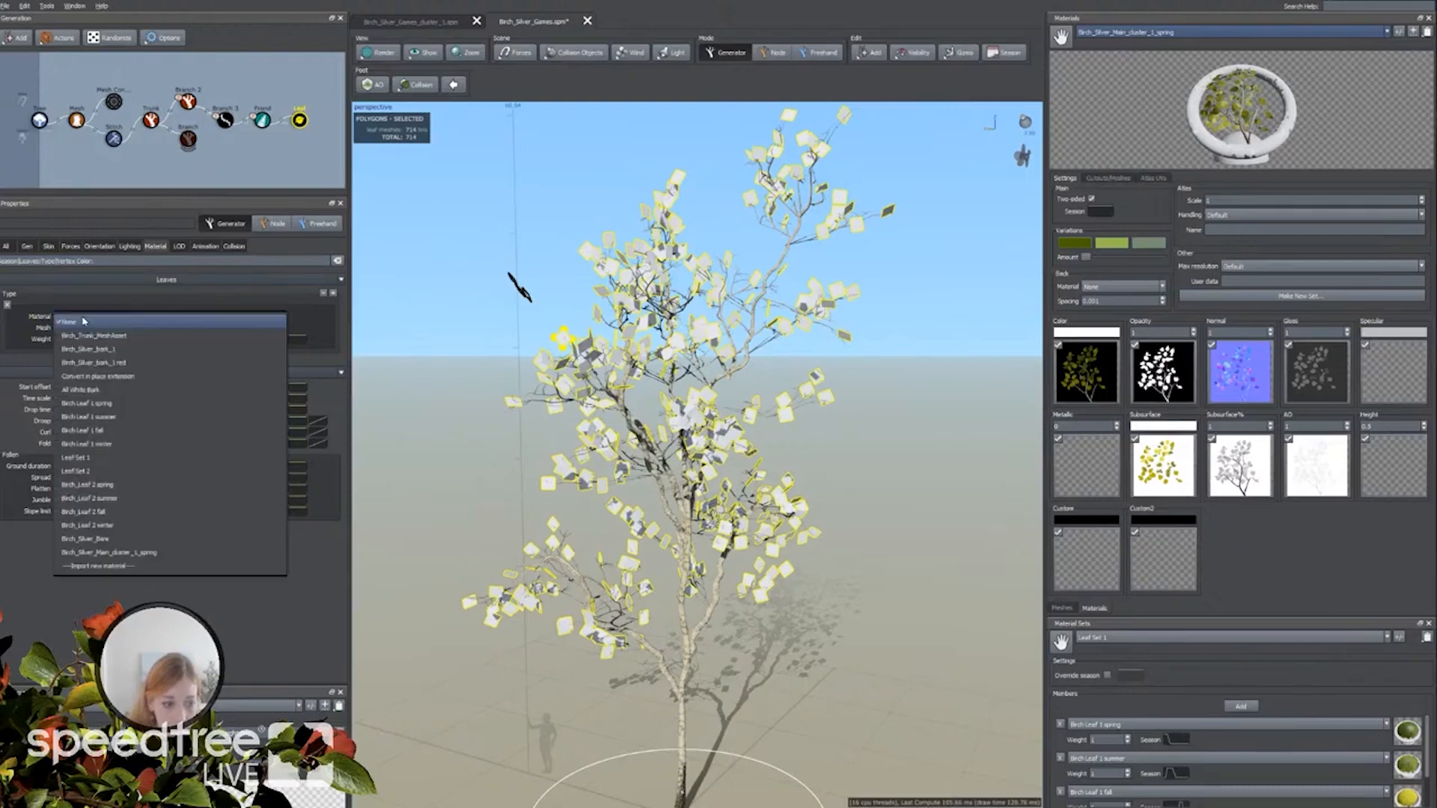
pyautogui.click(83, 548)
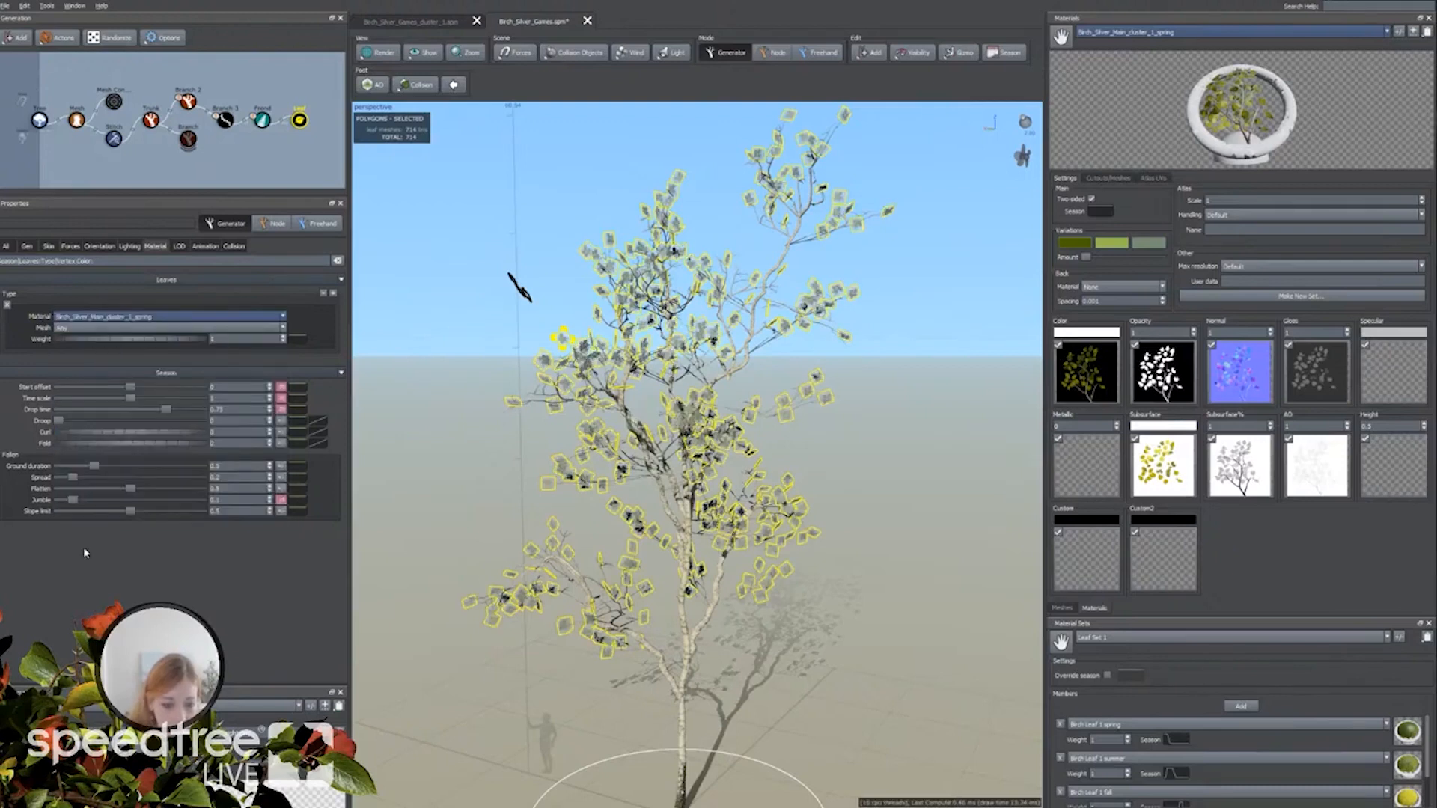
# Increase the Leaf generator's size so the leaf clusters fill out the tree's crown.
pyautogui.click(49, 246)
pyautogui.moveTo(88, 305); pyautogui.dragTo(327, 327)
pyautogui.moveTo(518, 562); pyautogui.dragTo(586, 650)
pyautogui.click(563, 648)
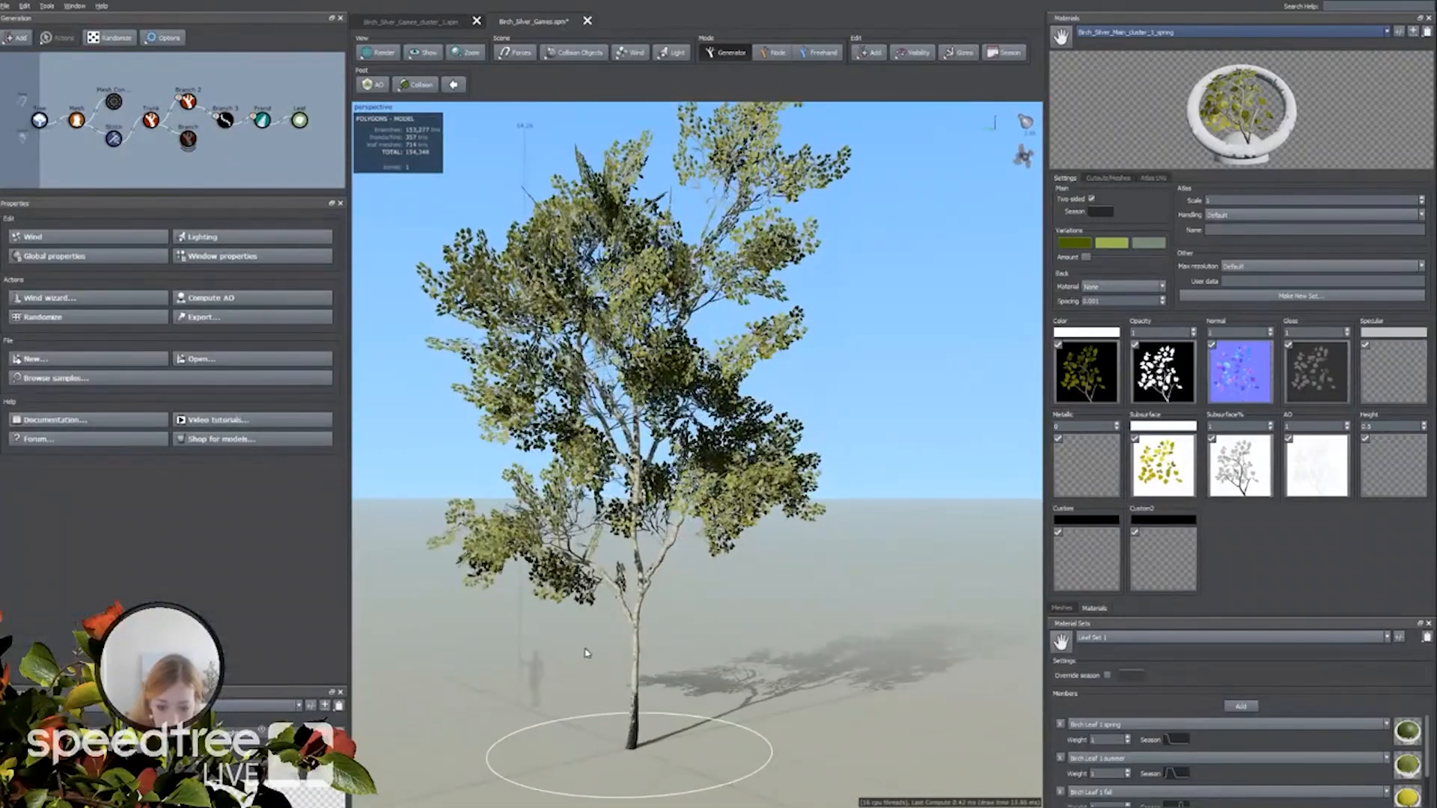
pyautogui.moveTo(553, 599); pyautogui.dragTo(523, 642)
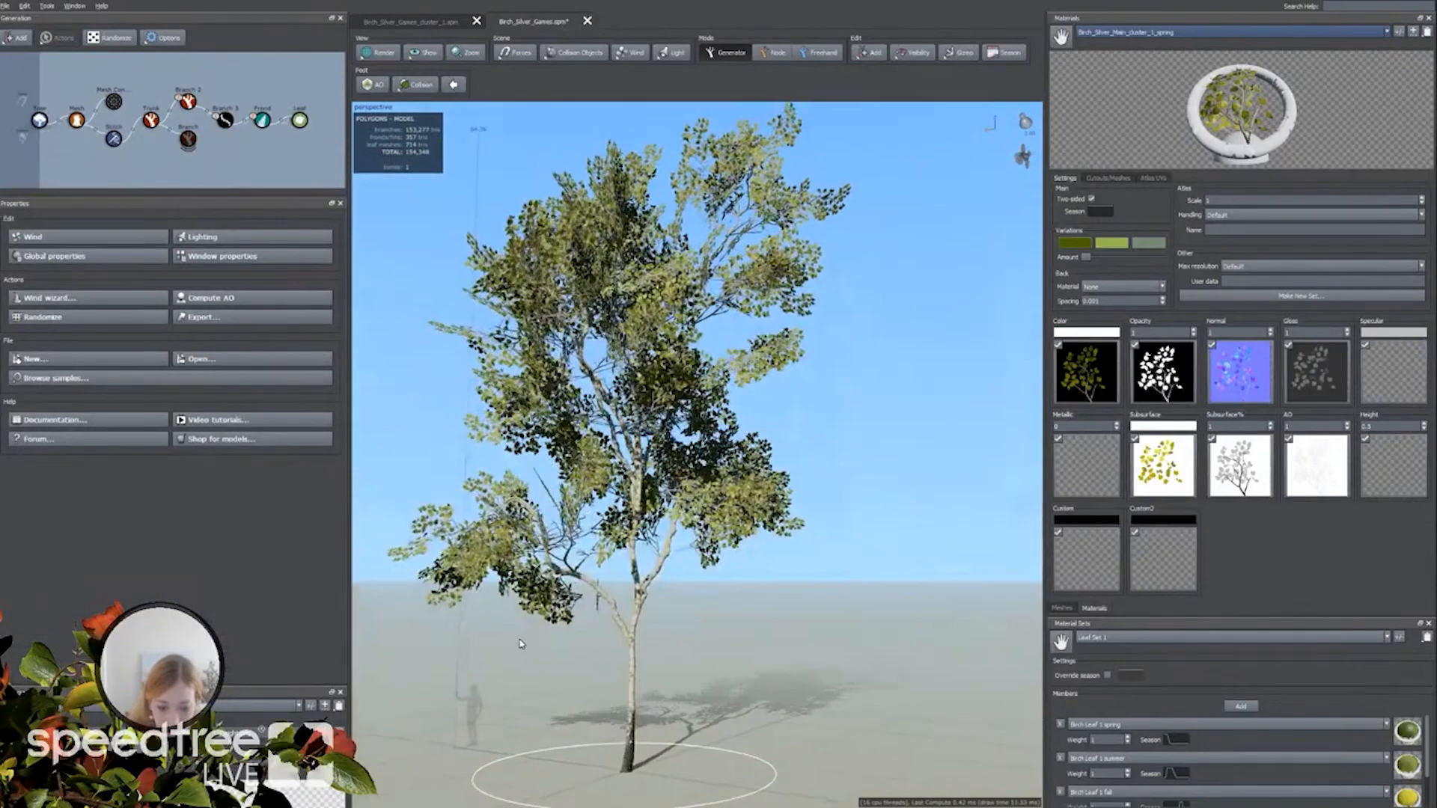
pyautogui.moveTo(551, 702); pyautogui.dragTo(576, 697)
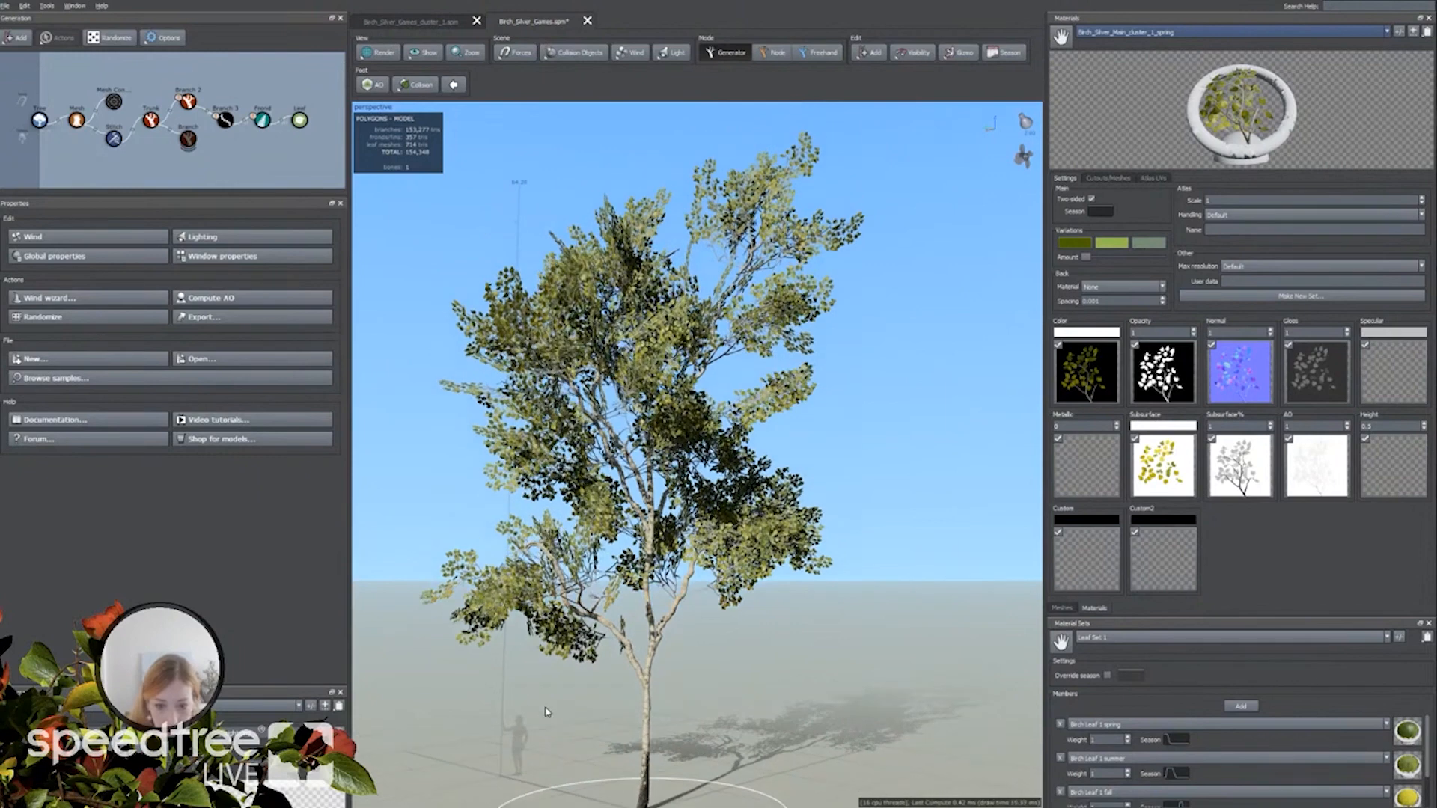
pyautogui.moveTo(545, 705)
pyautogui.mouseDown()
pyautogui.moveTo(526, 705)
pyautogui.moveTo(579, 703)
pyautogui.moveTo(487, 696)
pyautogui.moveTo(549, 709)
pyautogui.moveTo(550, 686)
pyautogui.mouseUp()
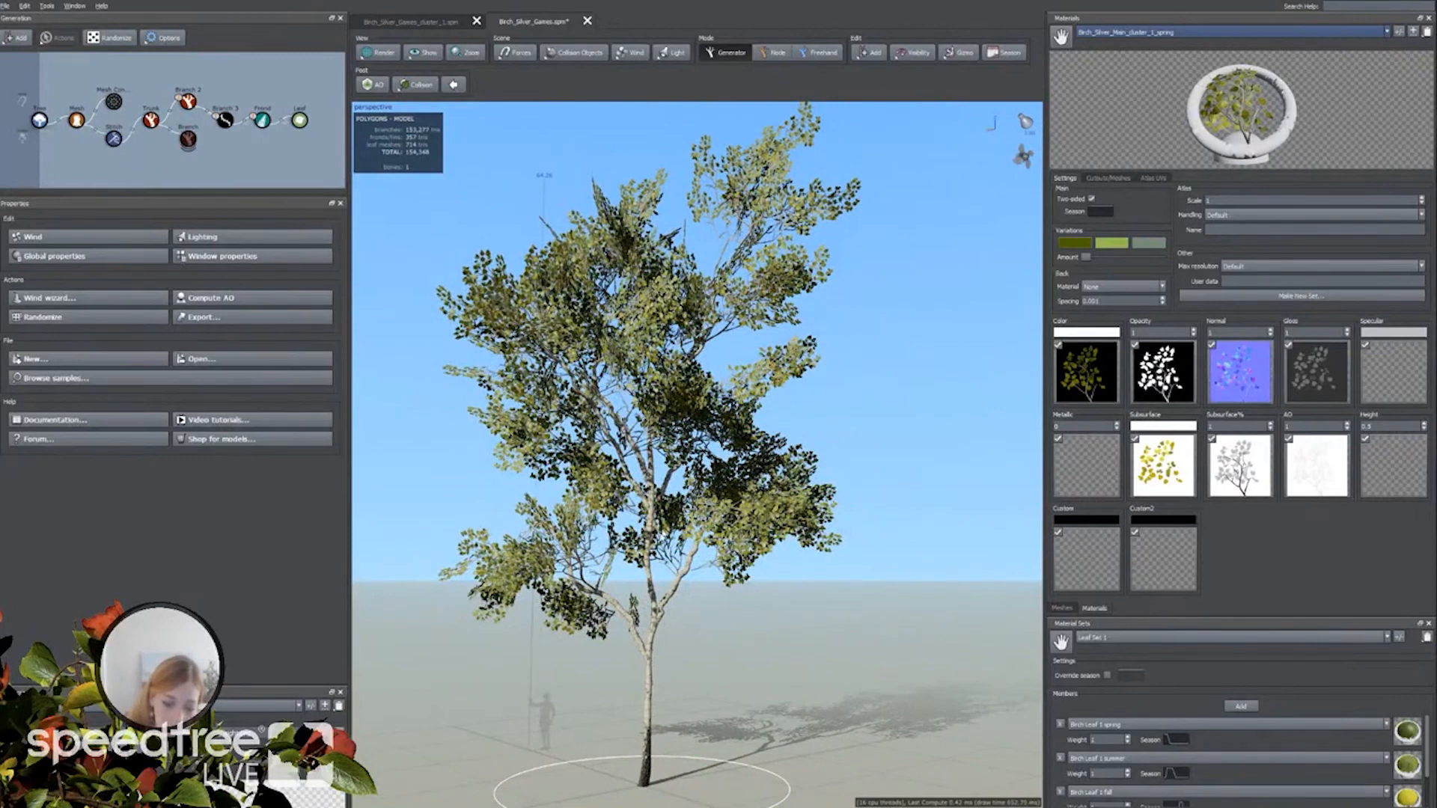
pyautogui.moveTo(580, 635)
pyautogui.mouseDown()
pyautogui.moveTo(553, 637)
pyautogui.moveTo(556, 623)
pyautogui.mouseUp()
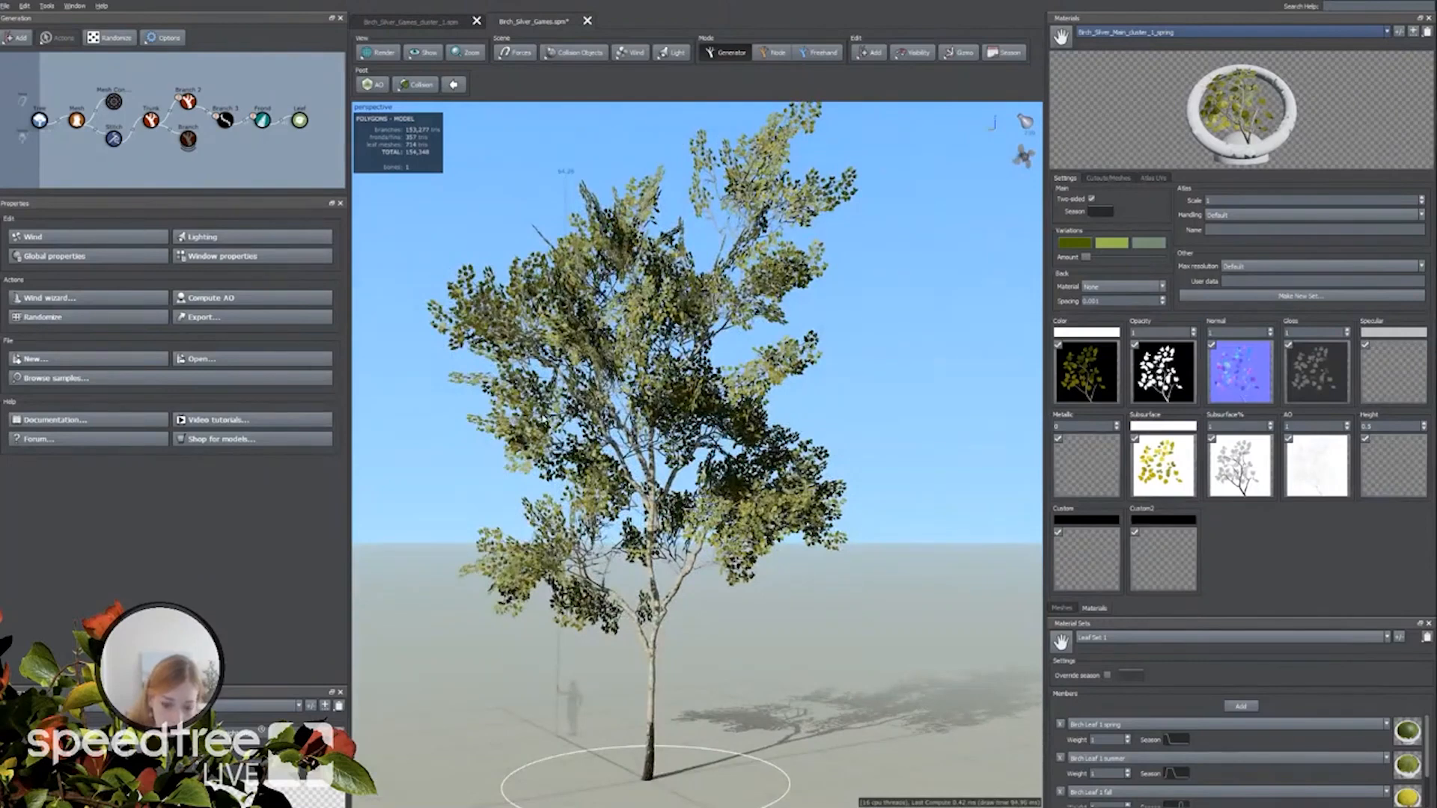
# Rotate the scene light to change how the sun falls on the tree's leaves.
pyautogui.click(1026, 121)
pyautogui.moveTo(1024, 123)
pyautogui.mouseDown()
pyautogui.moveTo(1054, 112)
pyautogui.moveTo(1038, 137)
pyautogui.mouseUp()
pyautogui.moveTo(818, 393); pyautogui.dragTo(862, 403)
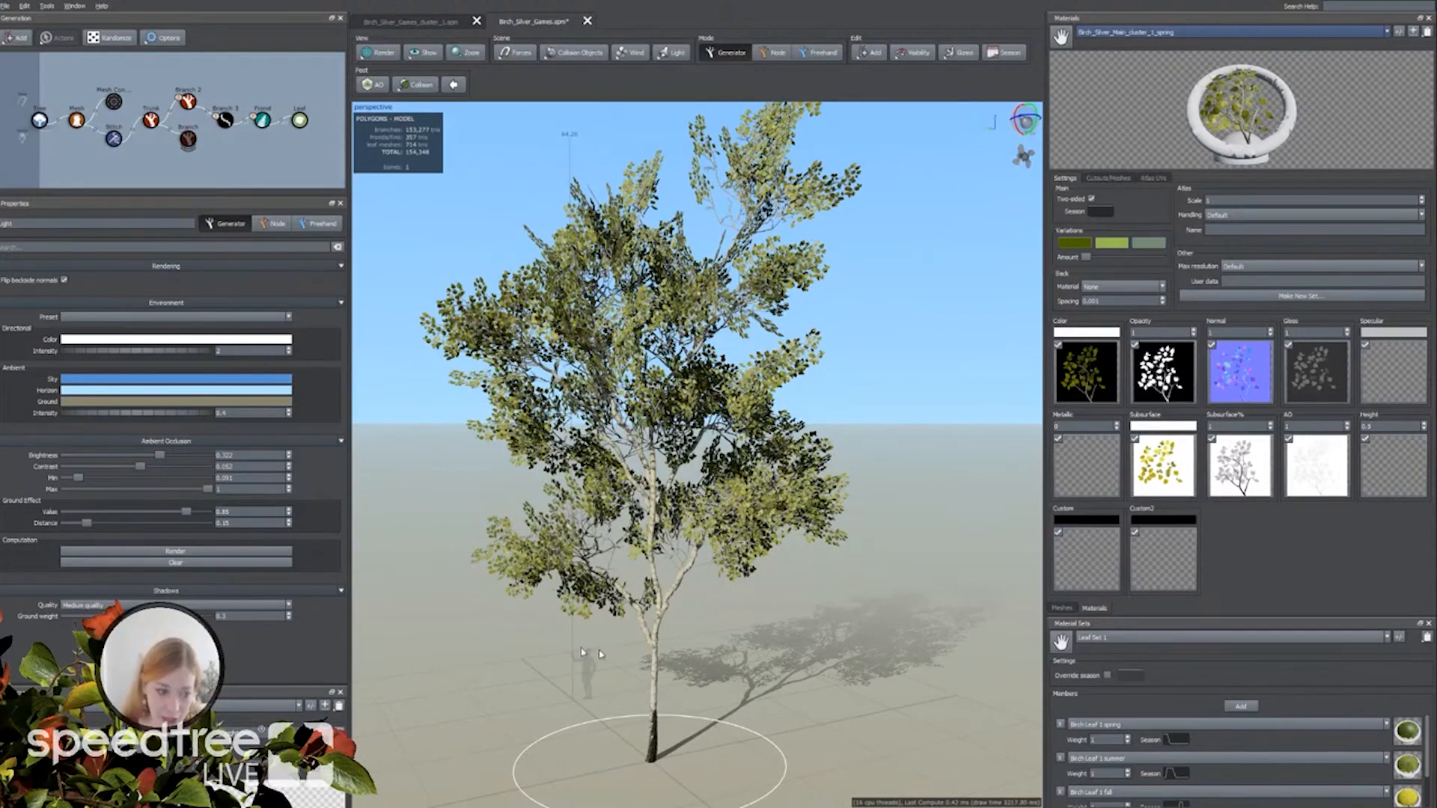
pyautogui.moveTo(499, 636); pyautogui.dragTo(507, 699, button='middle')
pyautogui.moveTo(507, 699)
pyautogui.mouseDown()
pyautogui.moveTo(534, 701)
pyautogui.moveTo(509, 707)
pyautogui.mouseUp()
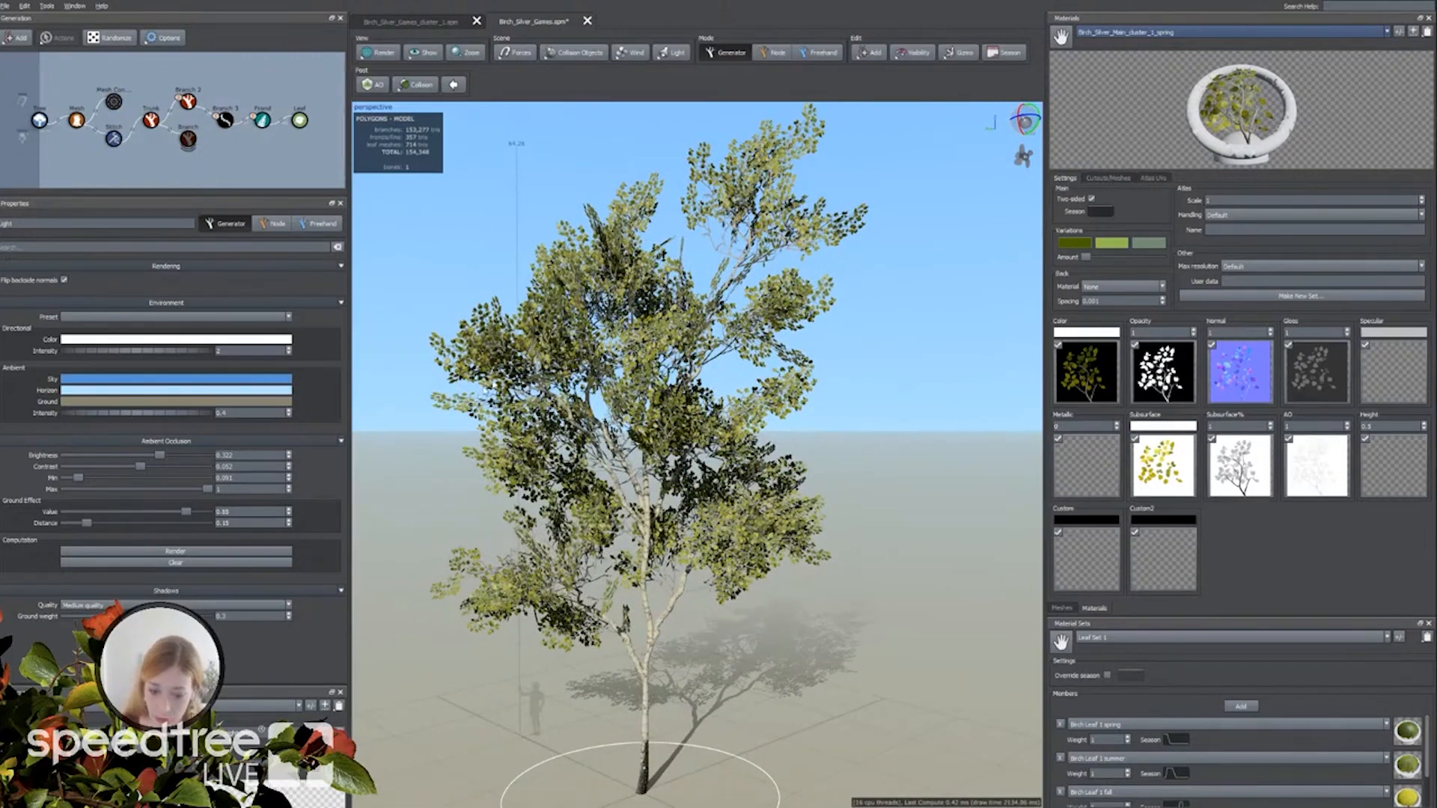
pyautogui.moveTo(625, 570)
pyautogui.mouseDown()
pyautogui.moveTo(658, 580)
pyautogui.moveTo(610, 575)
pyautogui.mouseUp()
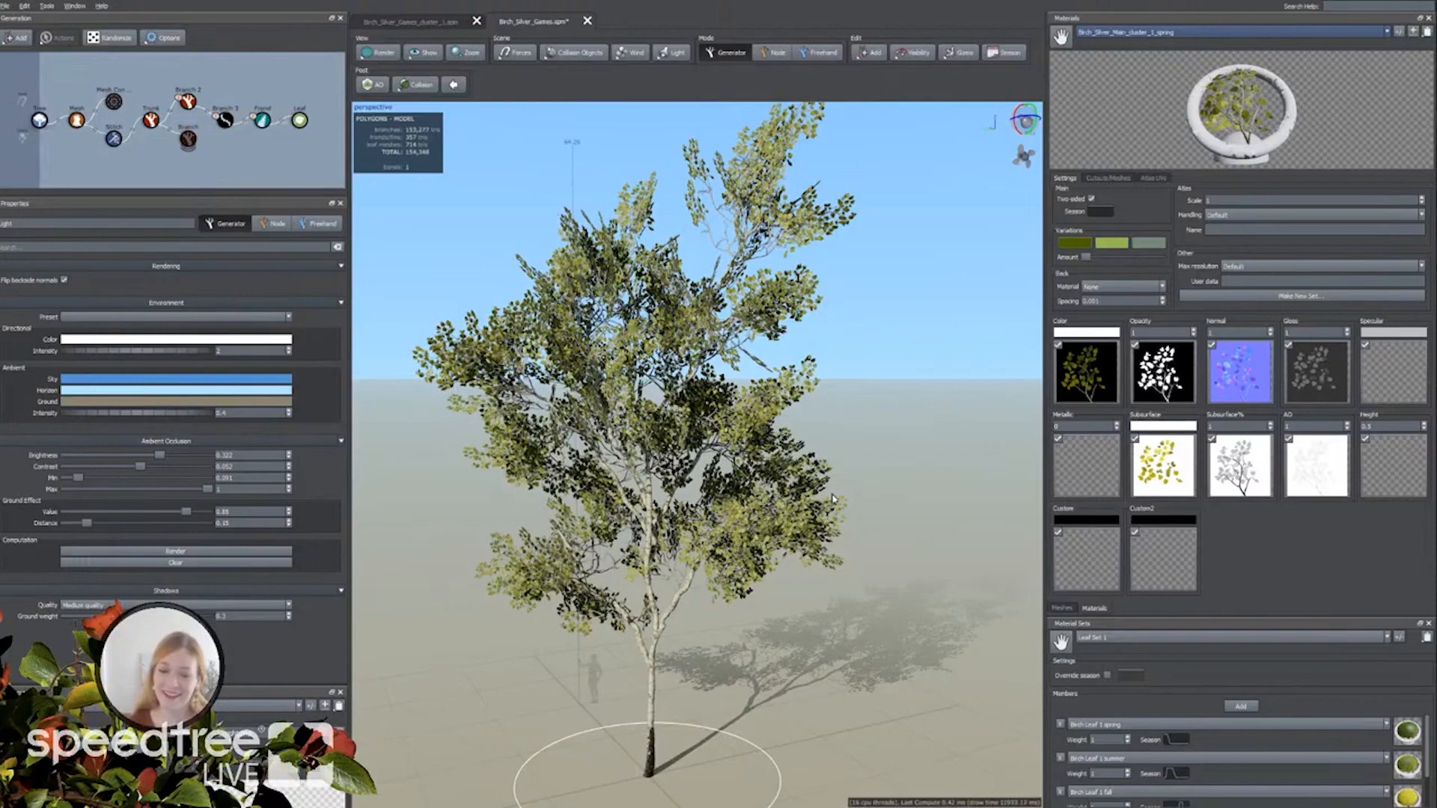
pyautogui.moveTo(638, 584); pyautogui.dragTo(682, 581)
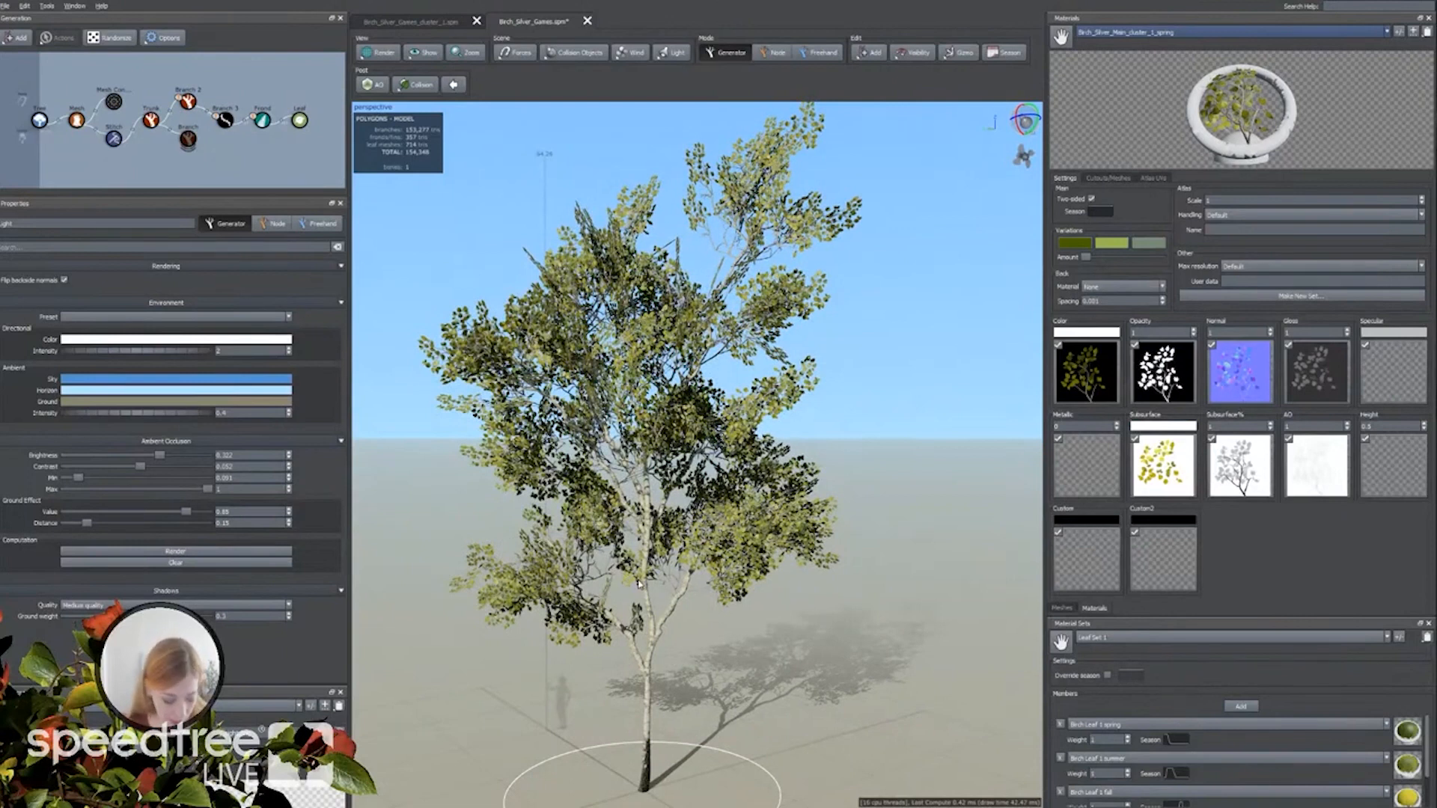
pyautogui.moveTo(627, 552); pyautogui.dragTo(629, 546)
# Raise the Leaf generator's local orientation sky influence to its maximum so the leaf clusters lie flat.
pyautogui.click(461, 336)
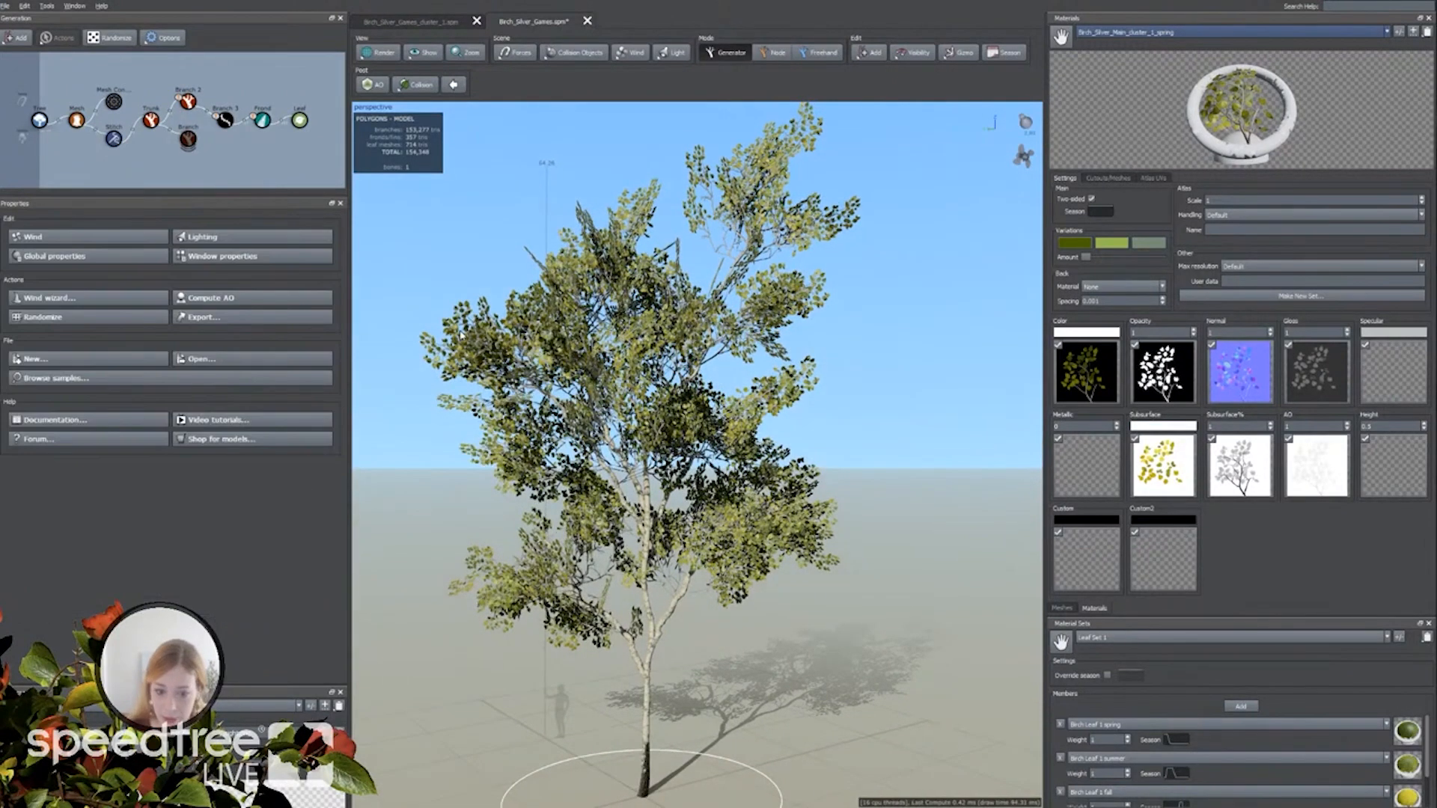
pyautogui.click(464, 318)
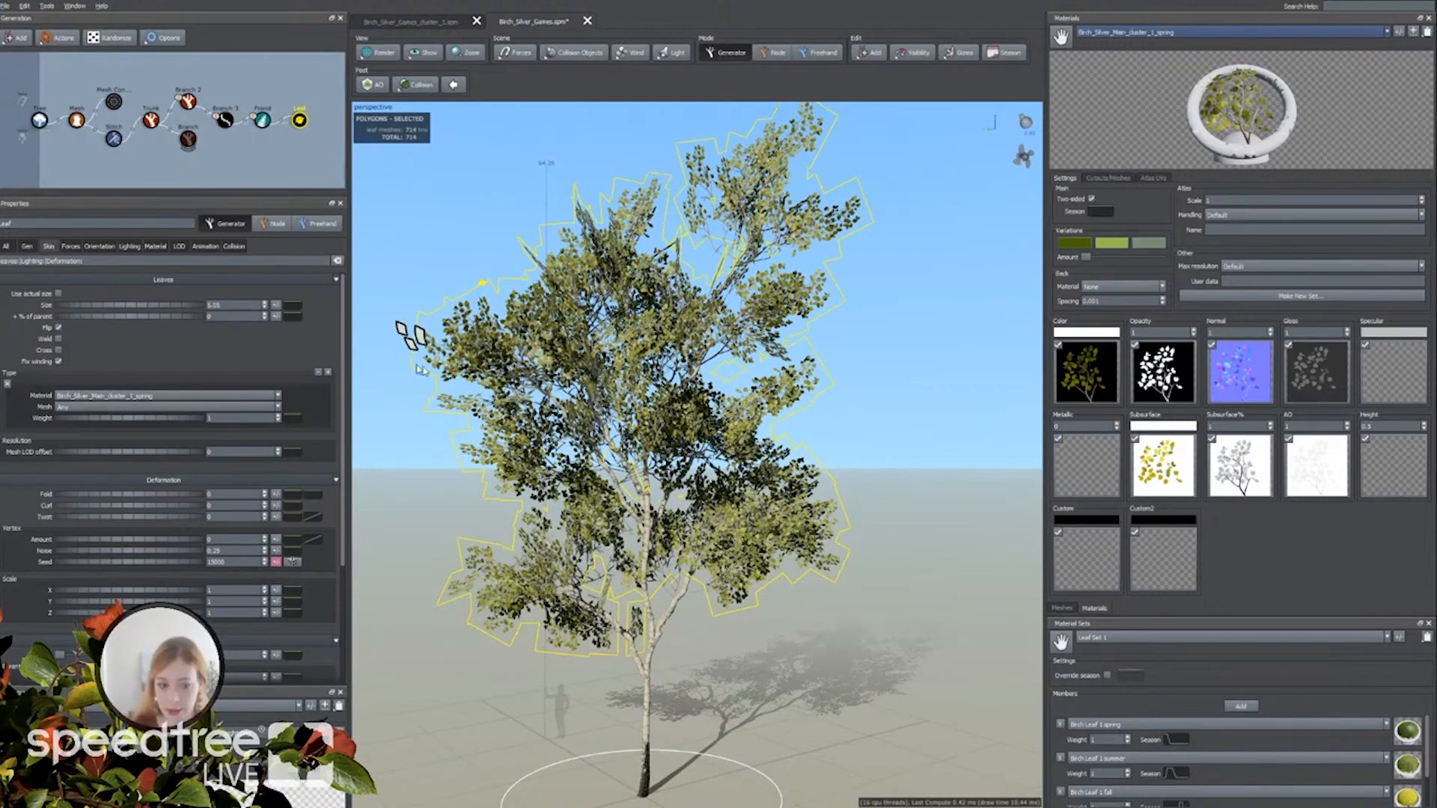
pyautogui.click(98, 246)
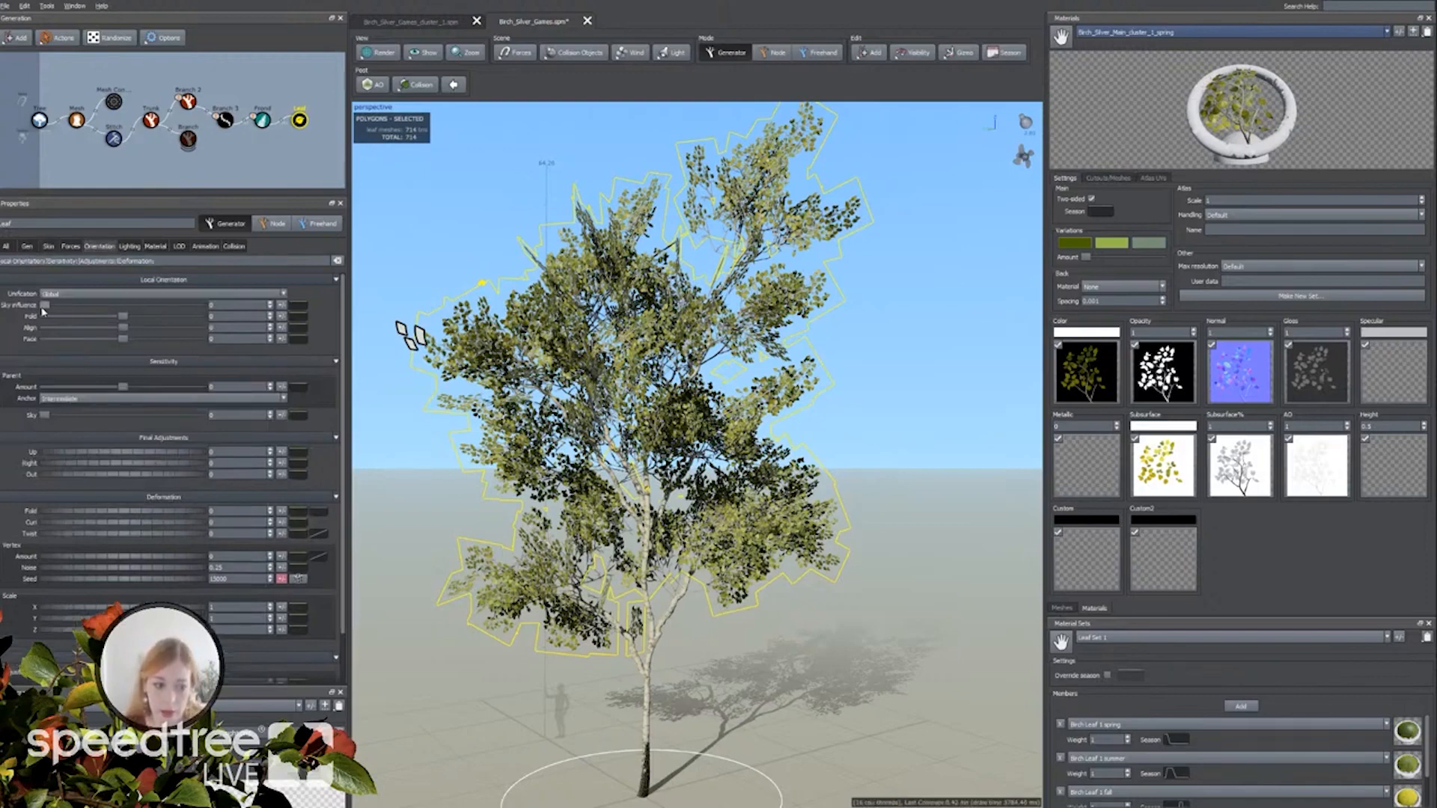
pyautogui.moveTo(47, 304); pyautogui.dragTo(201, 305)
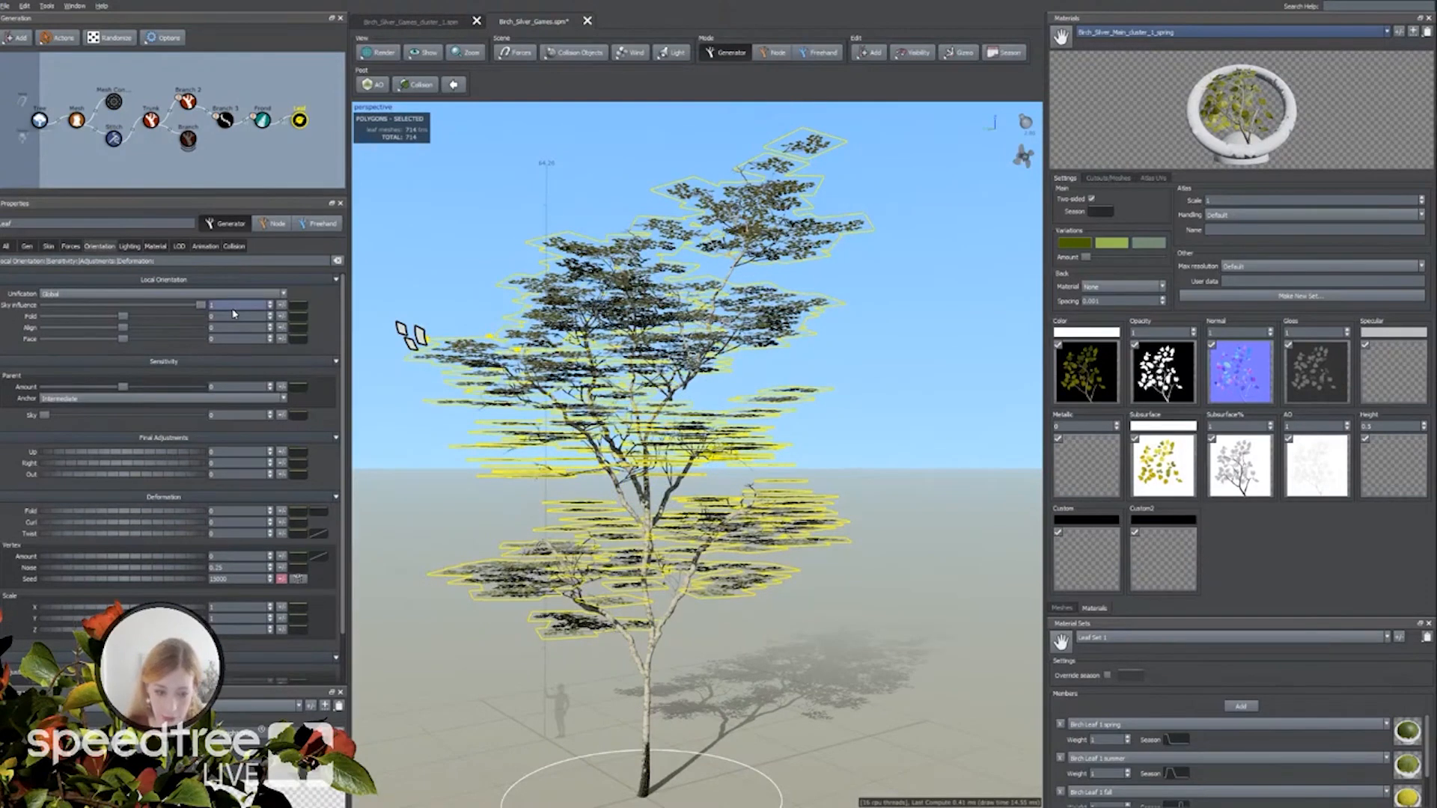
pyautogui.moveTo(407, 389); pyautogui.dragTo(407, 569)
pyautogui.moveTo(468, 659); pyautogui.dragTo(491, 372)
pyautogui.click(556, 391)
pyautogui.scroll(2, 555, 390)
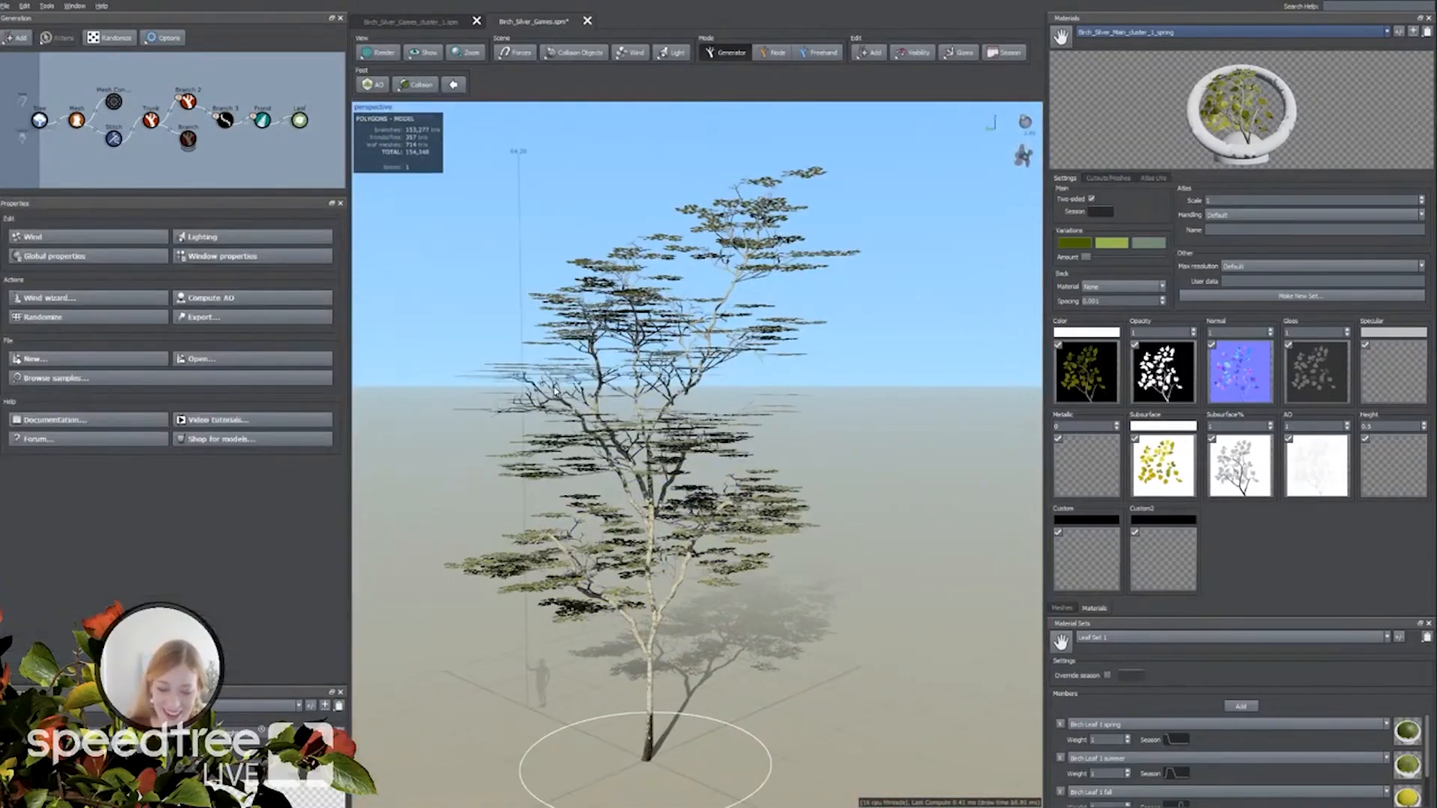
pyautogui.scroll(2, 555, 414)
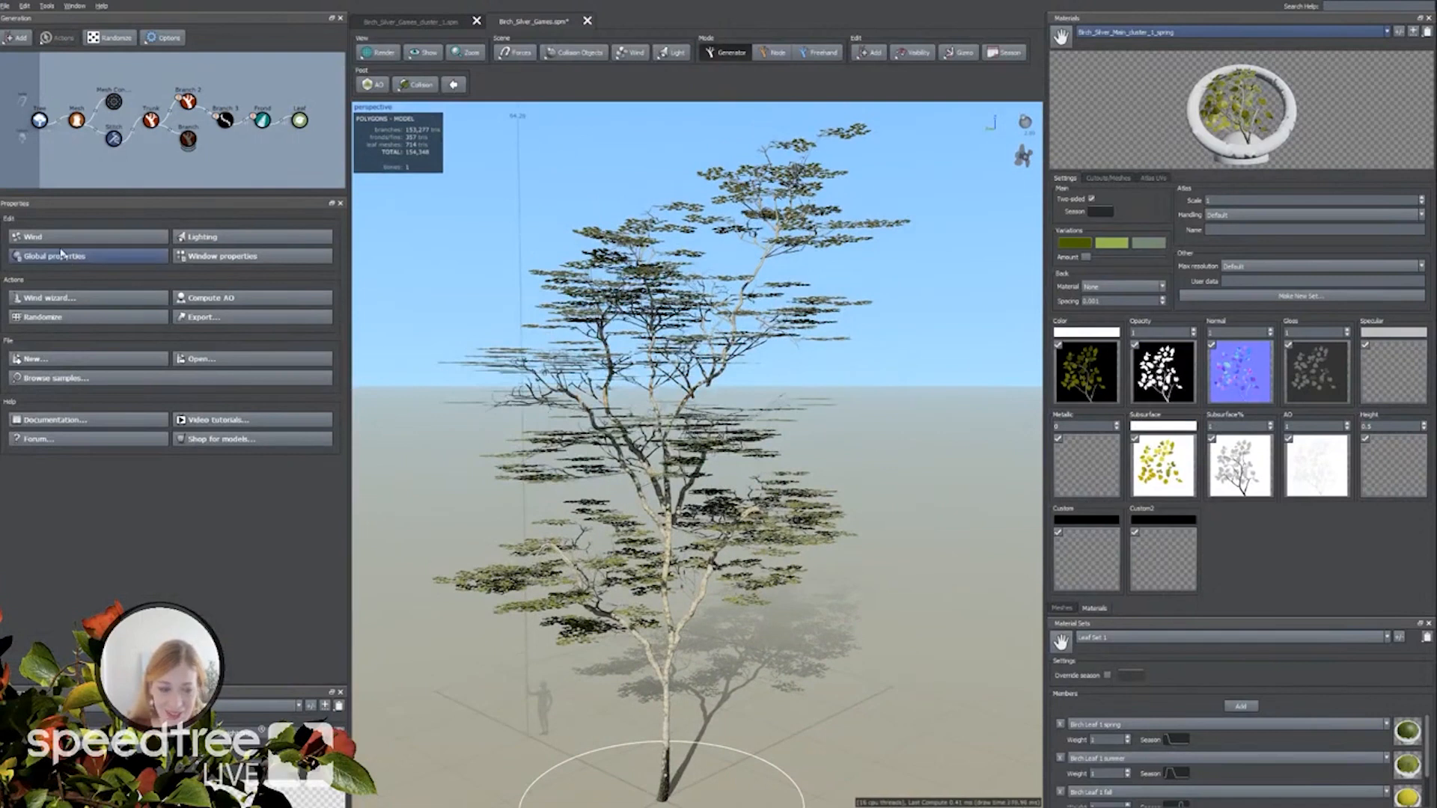
# Tilt the Leaf generator's clusters downward with a small negative Up final adjustment and set their deformation Curl to about -0.08.
pyautogui.click(300, 121)
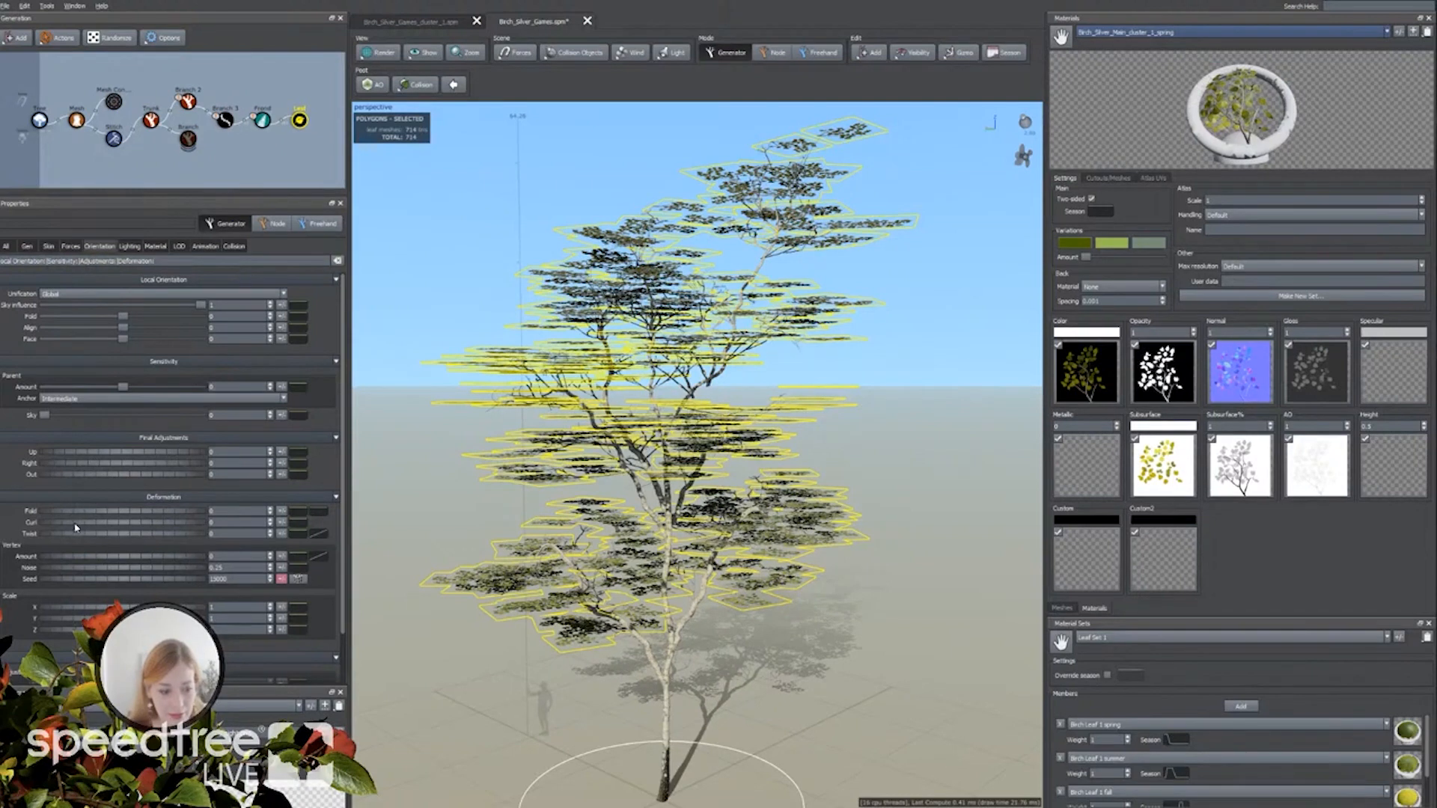
pyautogui.moveTo(105, 455); pyautogui.dragTo(107, 456)
pyautogui.moveTo(111, 524); pyautogui.dragTo(105, 523)
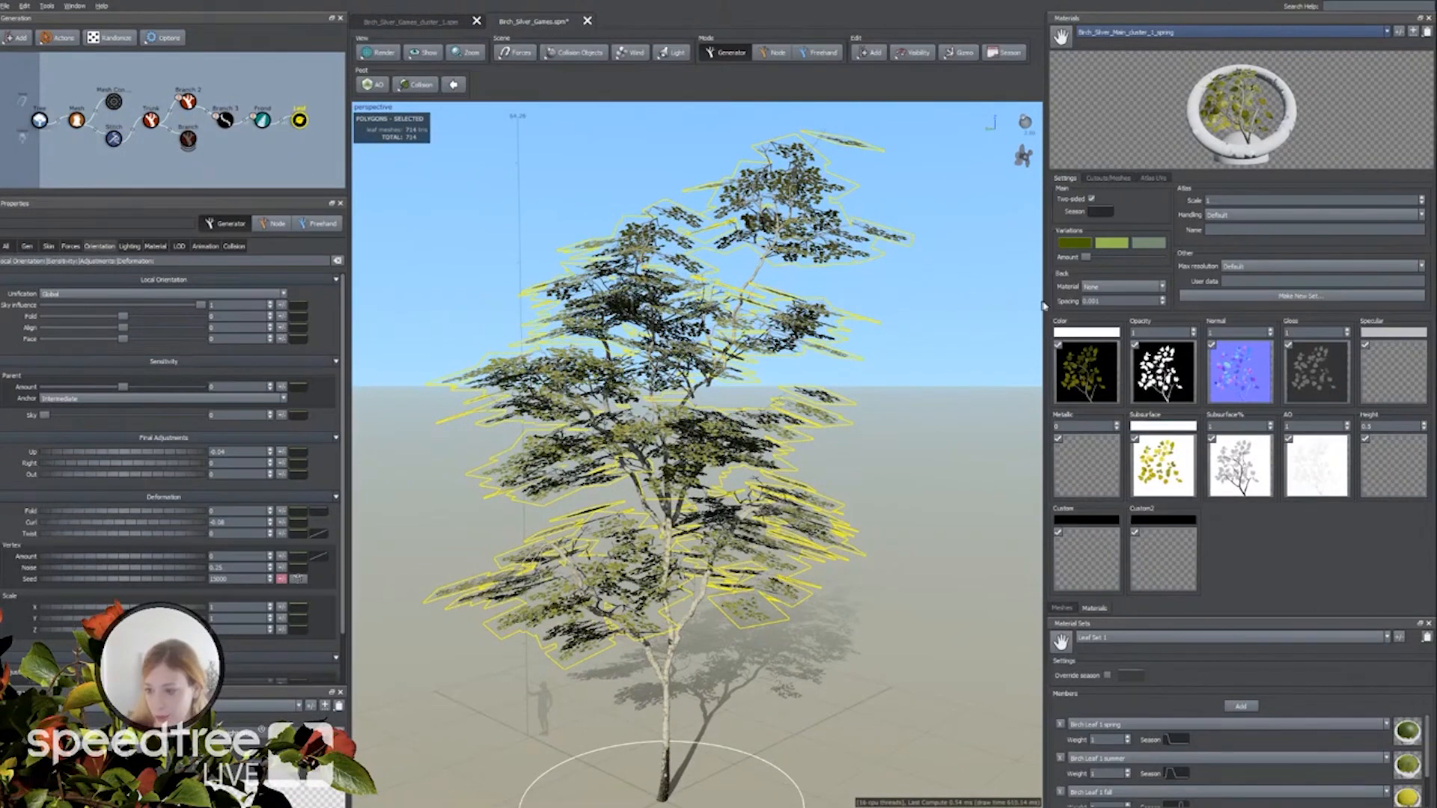
# Fit a four-corner cutout around the Birch_Silver_Main_cluster_1_spring material, with its pivot at the stem base, and store it as the low-detail mesh.
pyautogui.click(1123, 178)
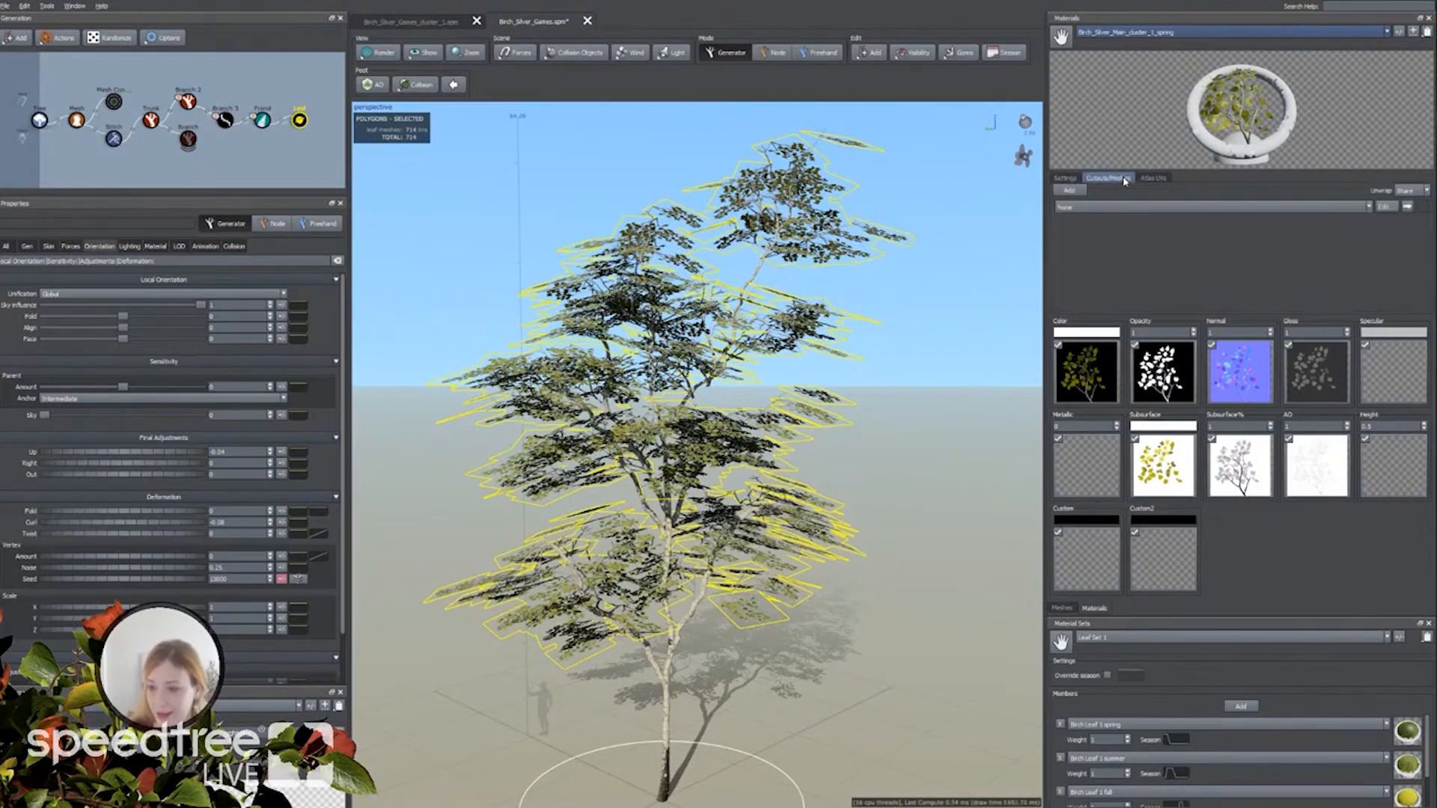
pyautogui.click(1384, 207)
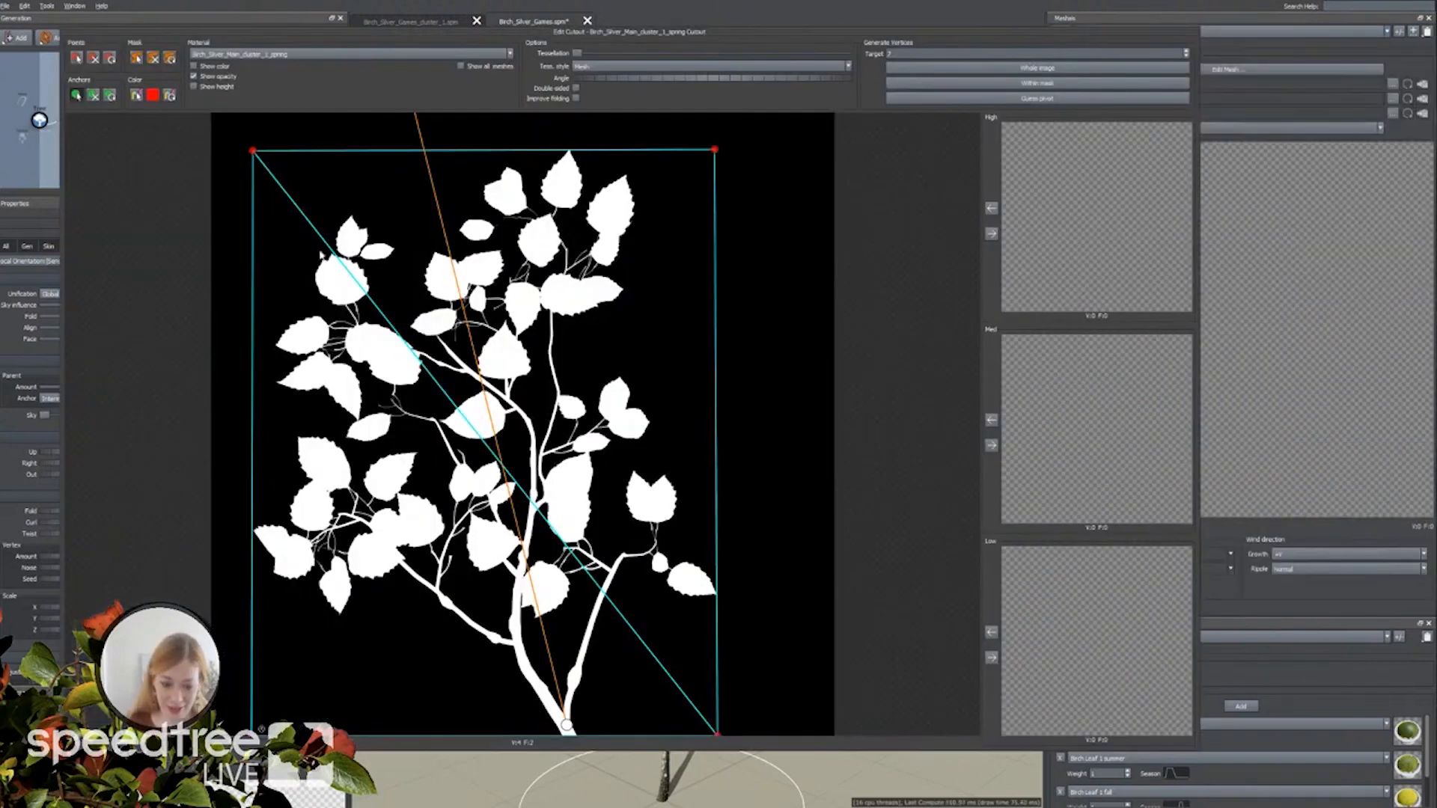
pyautogui.click(78, 59)
pyautogui.moveTo(567, 726); pyautogui.dragTo(567, 734)
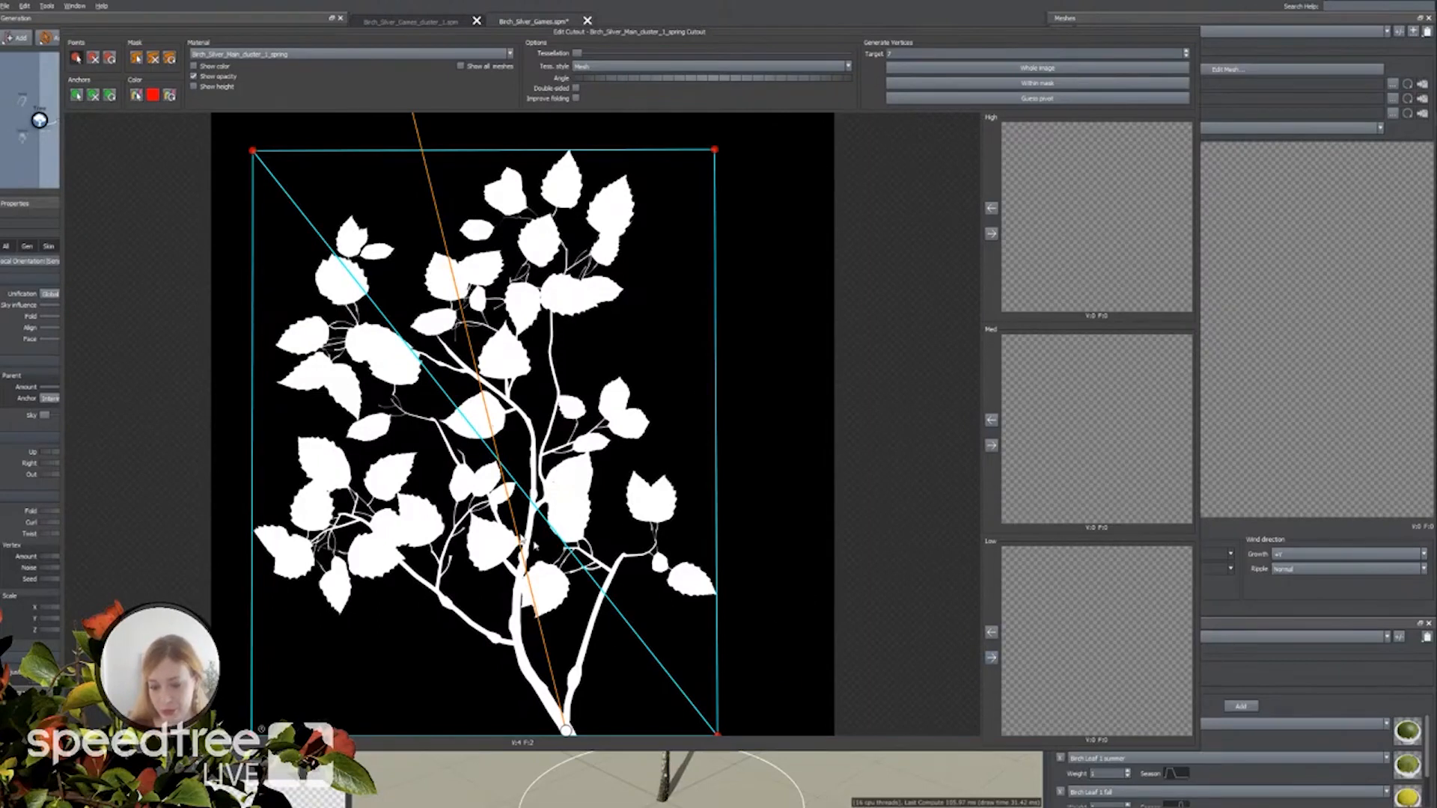
pyautogui.click(991, 657)
# Add a central vertex on the cutout's main stem and store the result as the medium-detail mesh.
pyautogui.click(494, 443)
pyautogui.moveTo(495, 443); pyautogui.dragTo(533, 439)
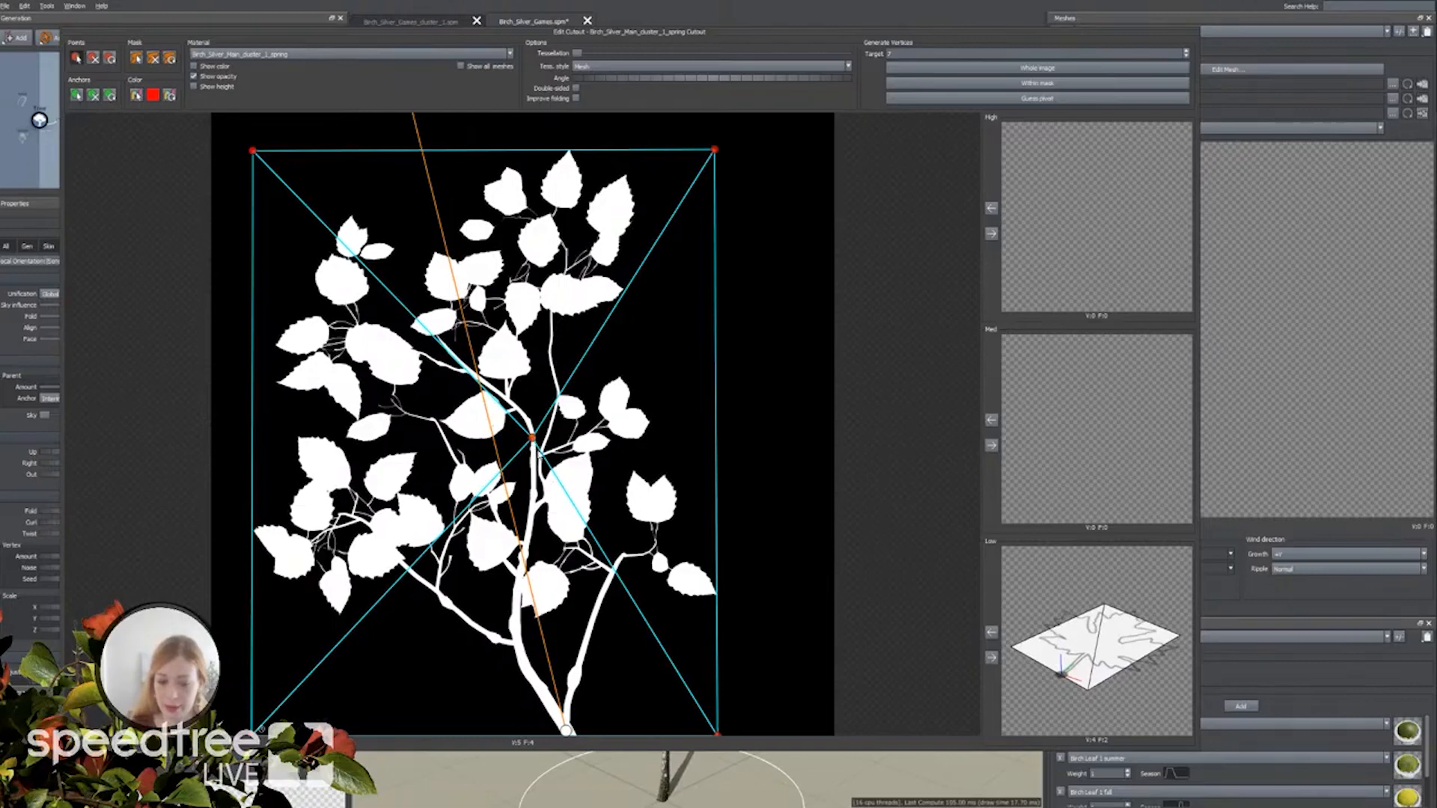
pyautogui.moveTo(532, 439); pyautogui.dragTo(476, 453)
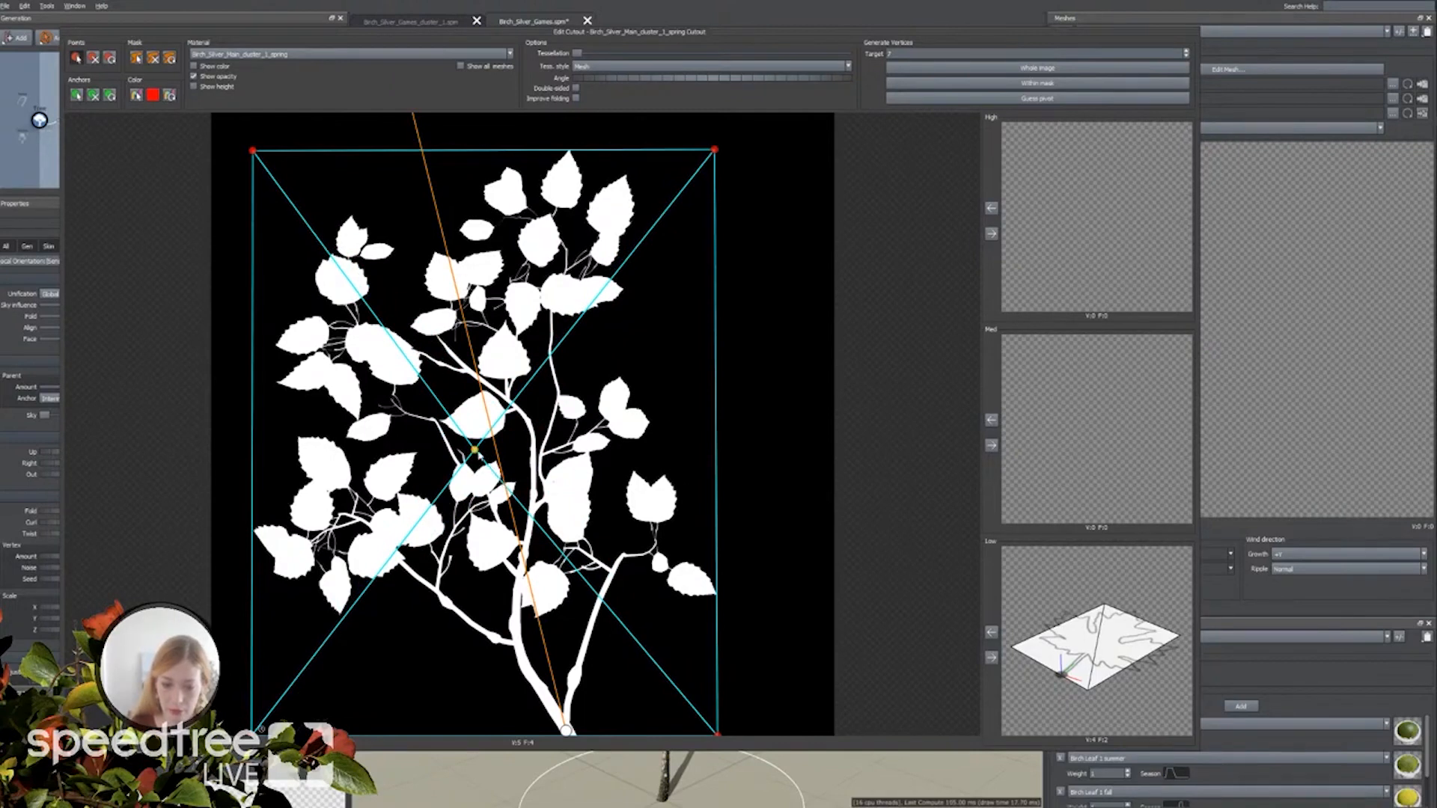
pyautogui.moveTo(475, 450); pyautogui.dragTo(533, 449)
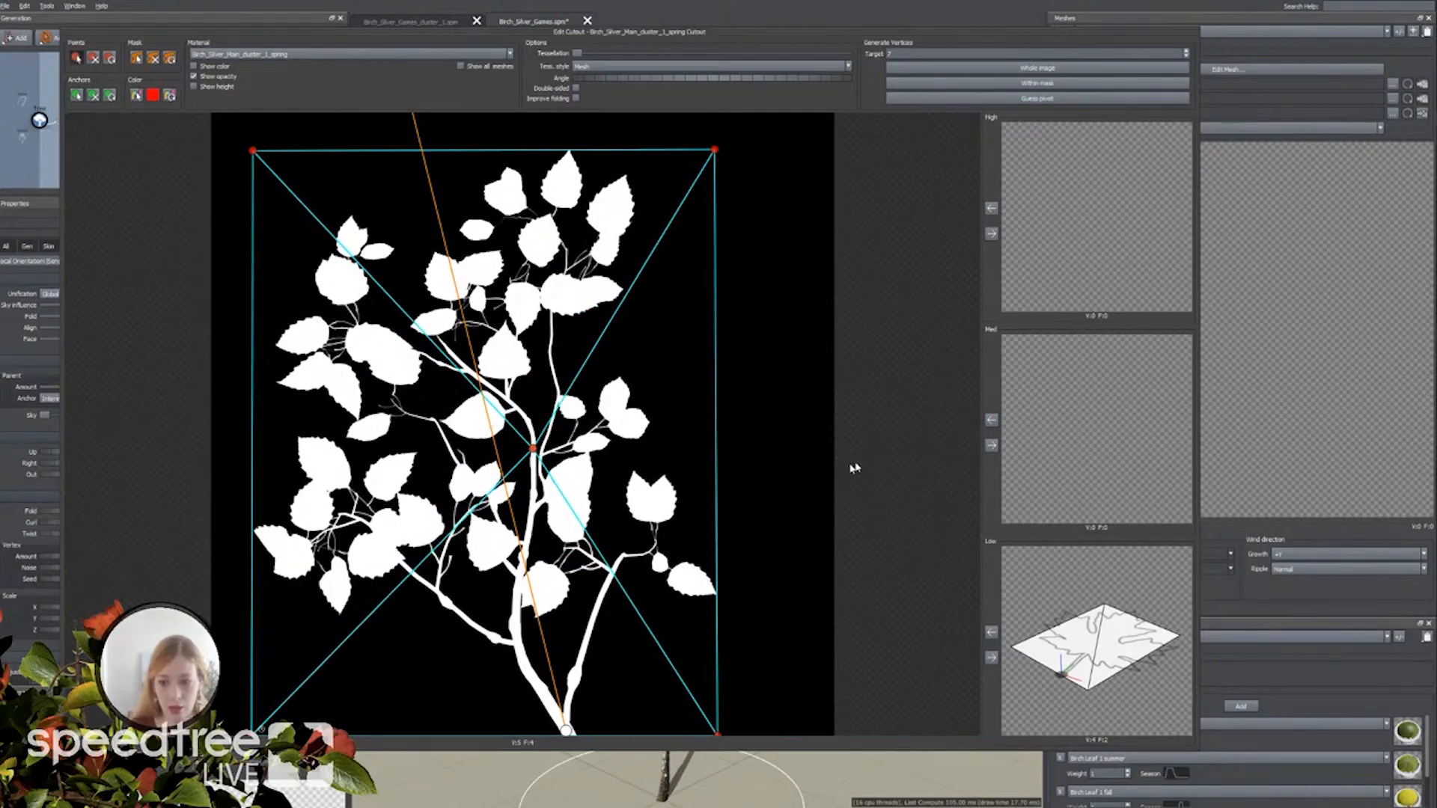
pyautogui.click(991, 447)
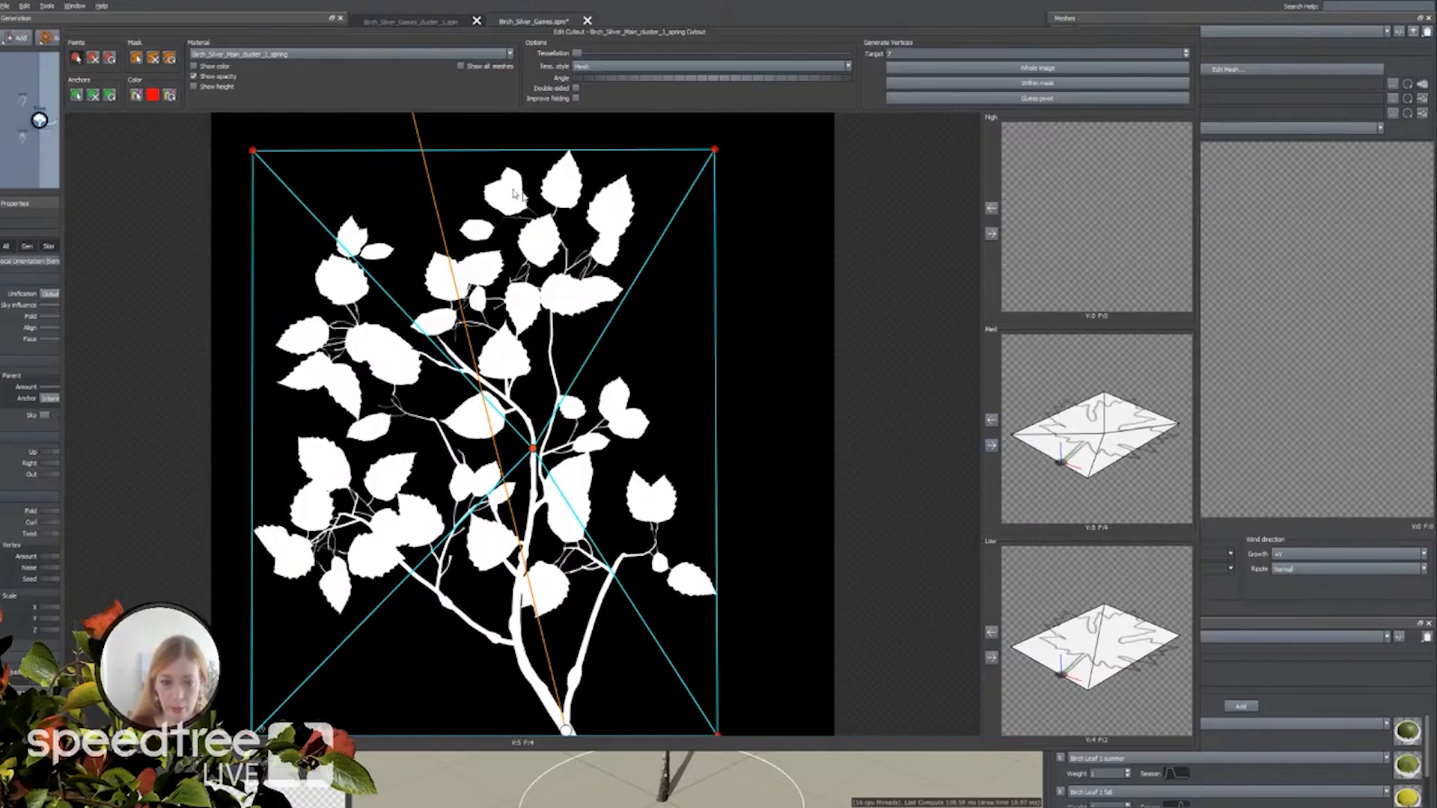
# Add a vertex midway along each long side of the cutout and place five anchor points on its branches and twigs.
pyautogui.moveTo(253, 351); pyautogui.dragTo(249, 410)
pyautogui.moveTo(717, 448); pyautogui.dragTo(723, 433)
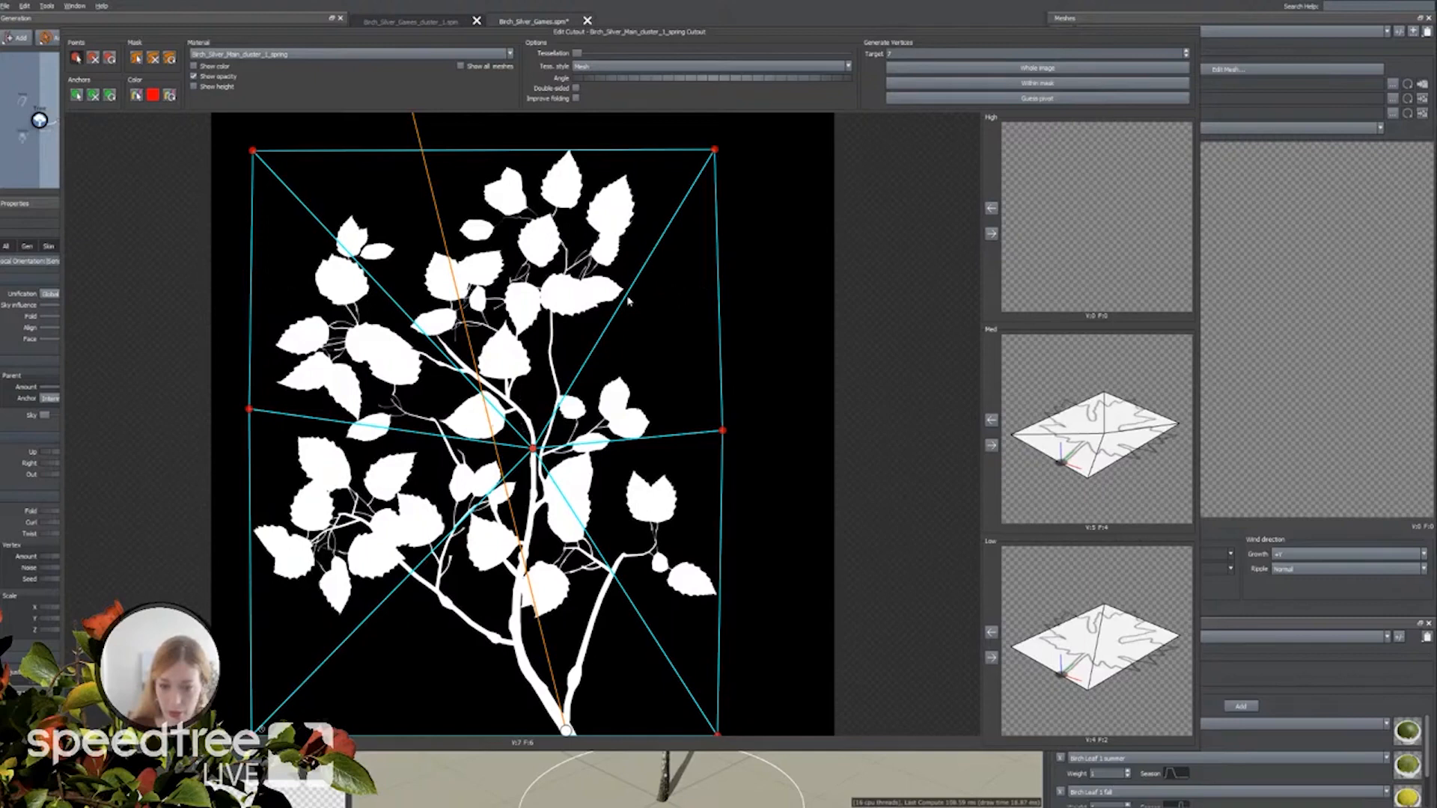
pyautogui.click(76, 96)
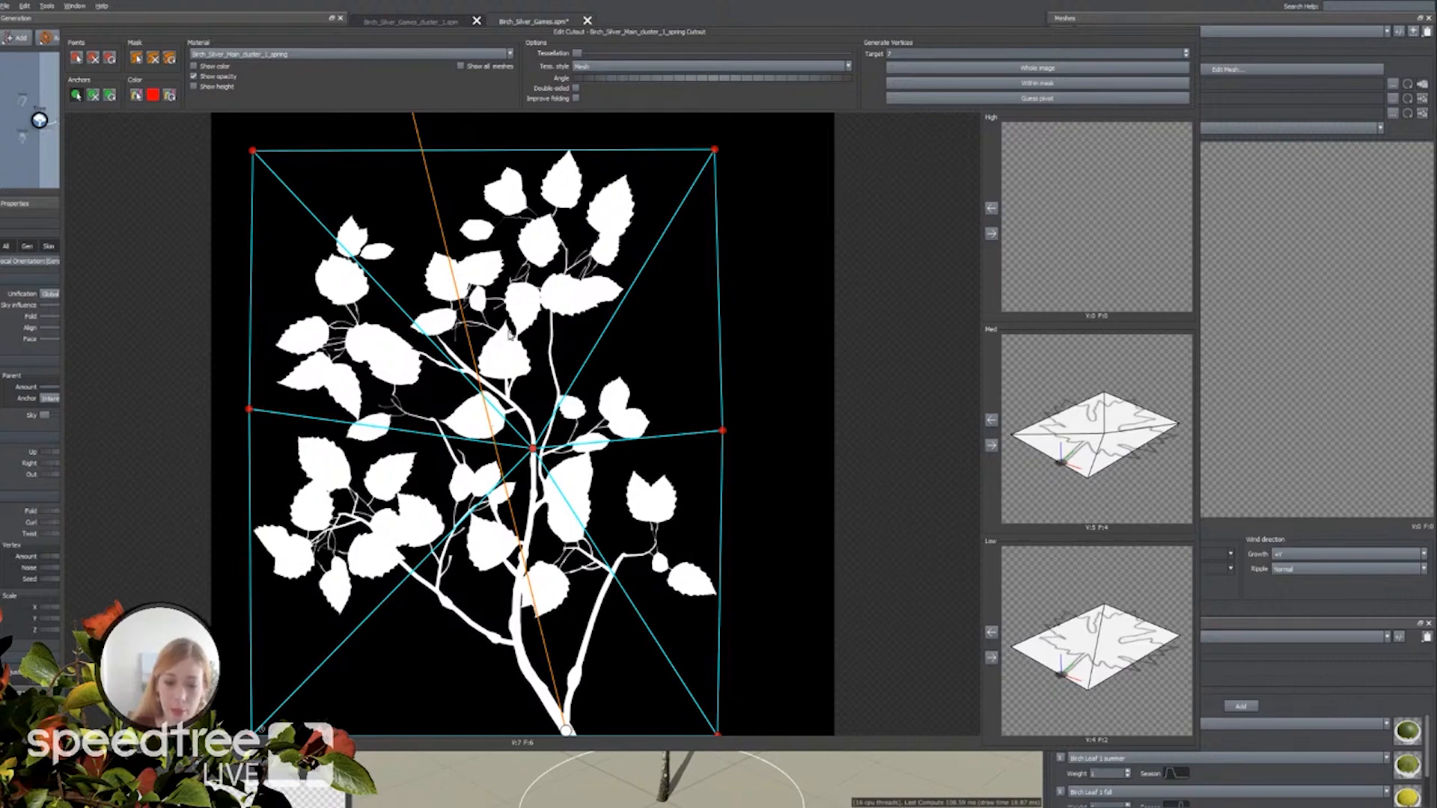
pyautogui.click(563, 274)
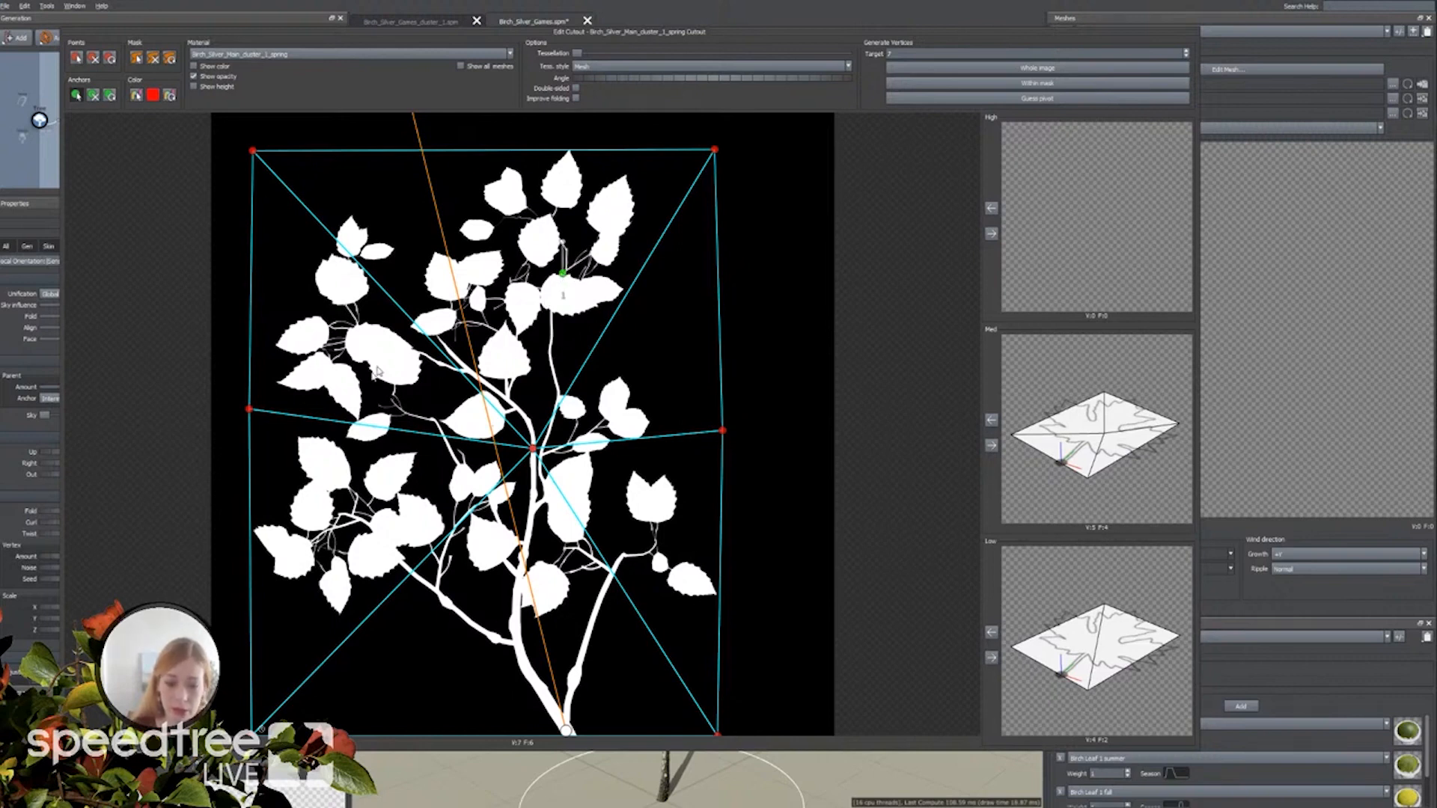
pyautogui.click(418, 354)
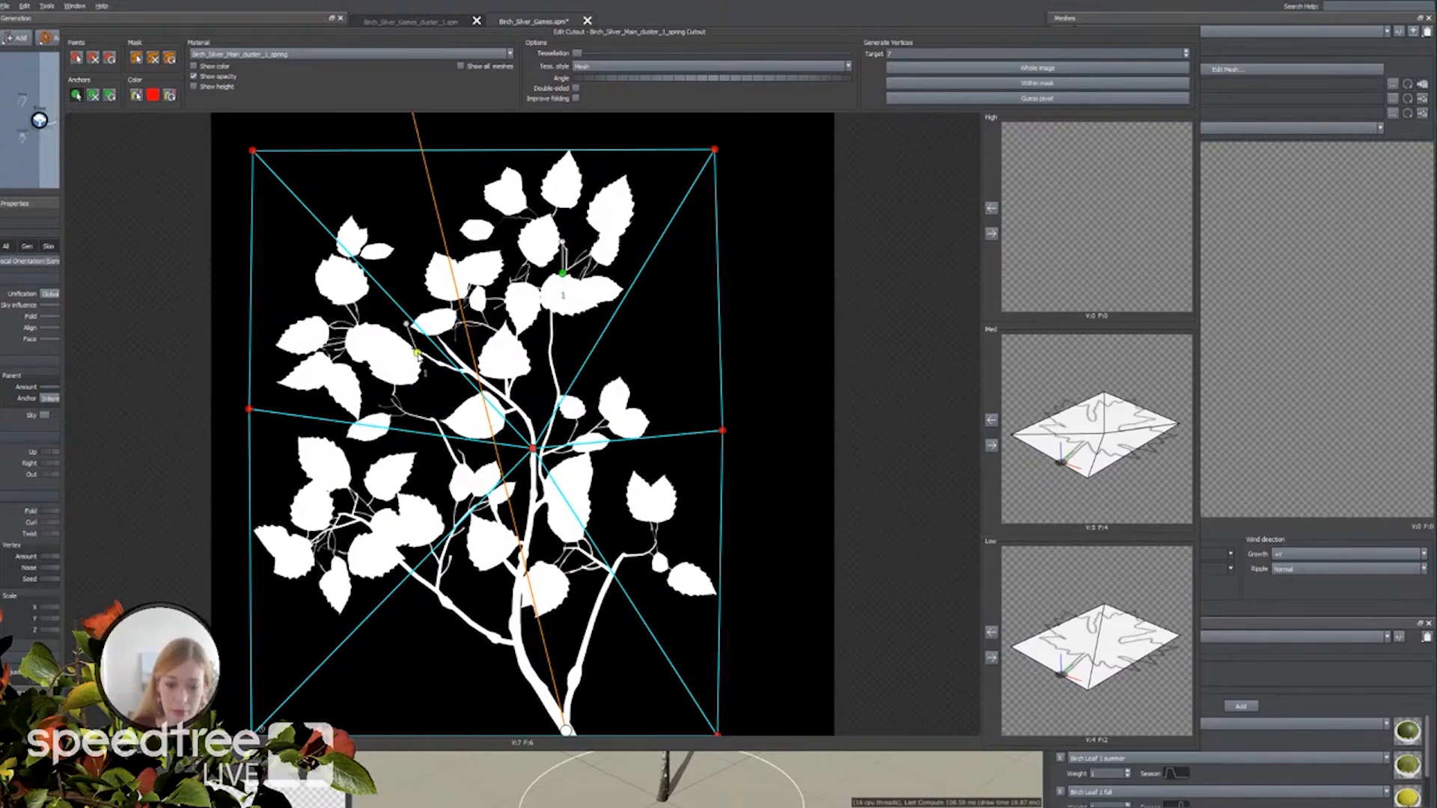
pyautogui.click(622, 555)
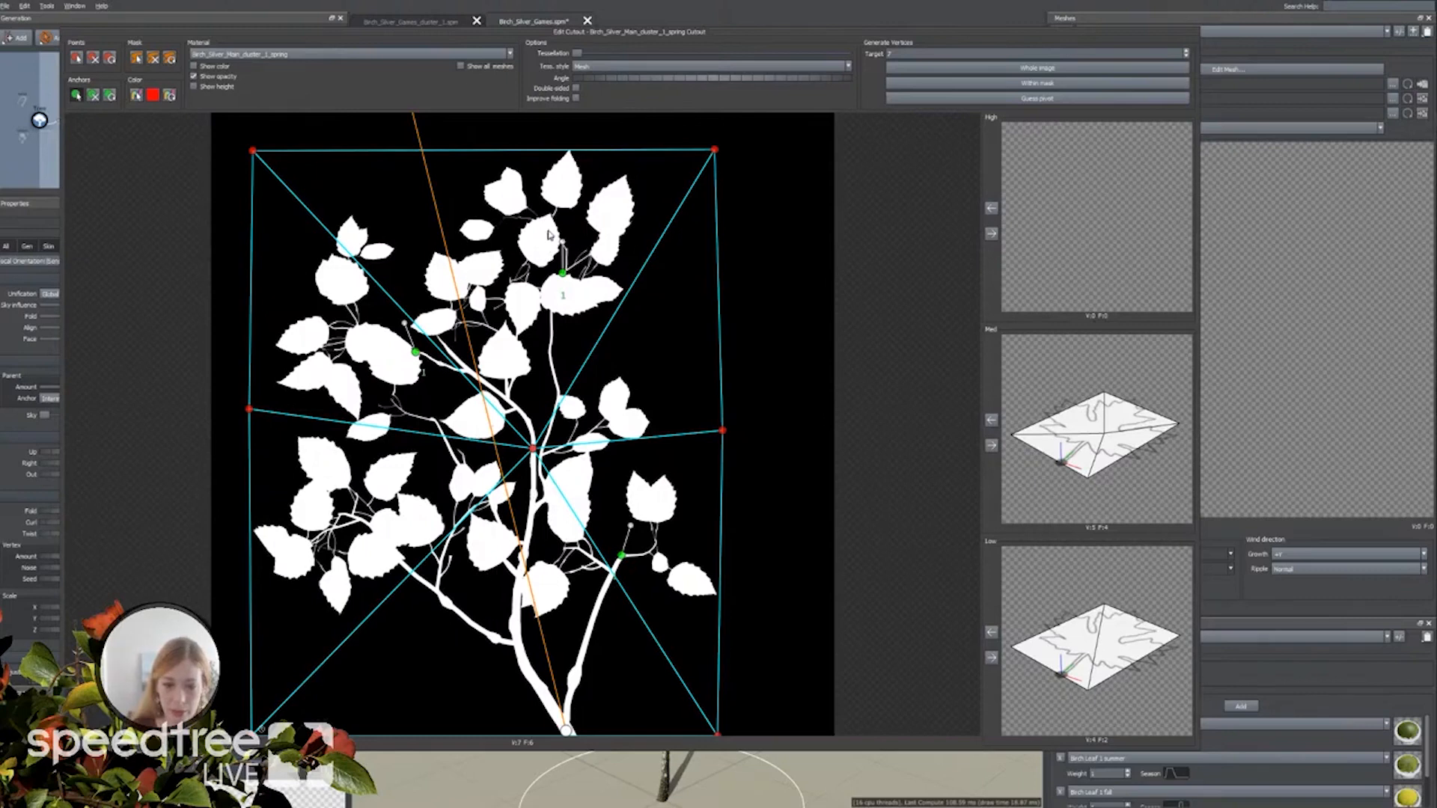
pyautogui.click(356, 321)
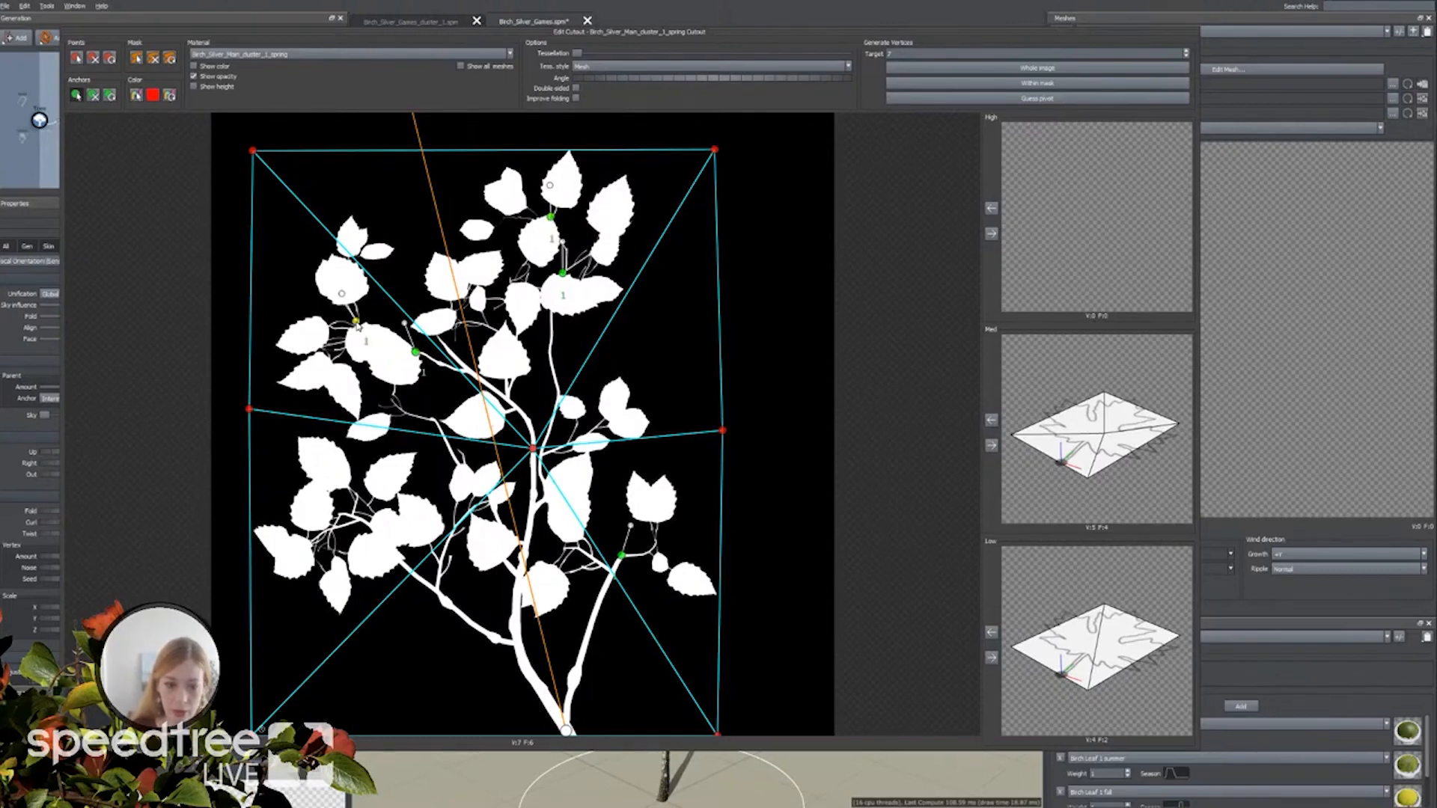
# Assign number 2 to the two outermost anchors, store the cutout as the high-detail mesh and close the cutout editor.
pyautogui.moveTo(374, 332)
pyautogui.click(414, 347)
pyautogui.rightClick(551, 218)
pyautogui.moveTo(566, 224)
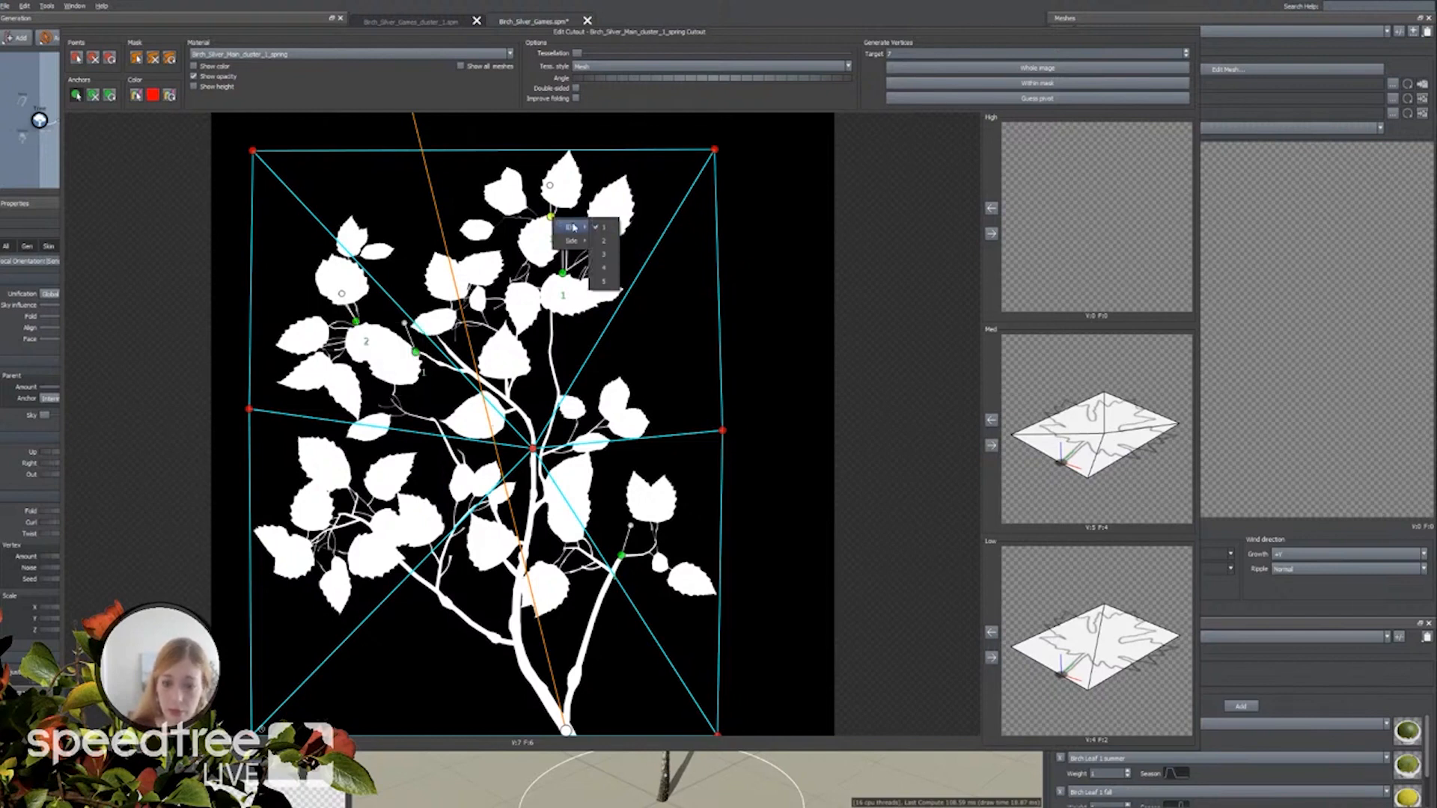
pyautogui.click(603, 237)
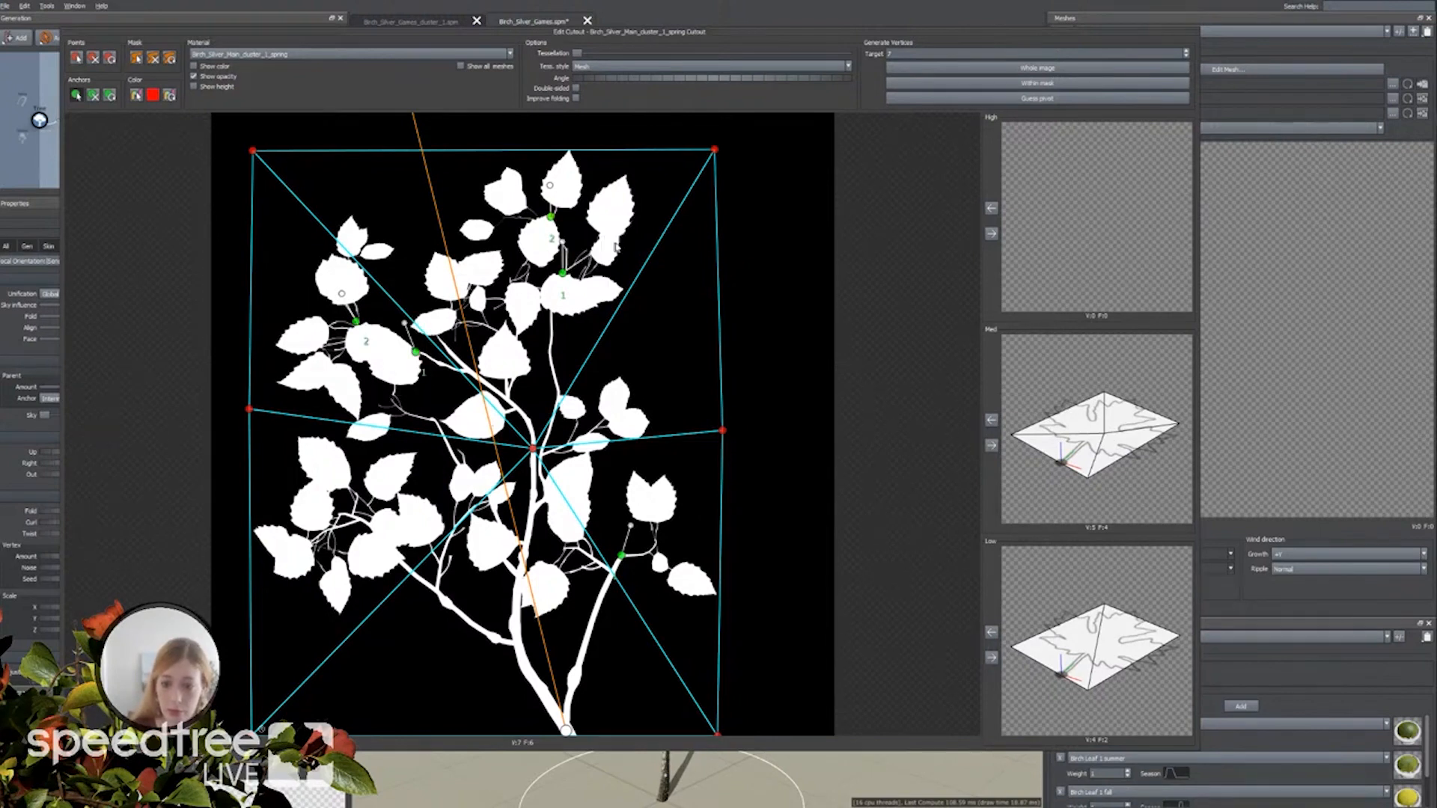
pyautogui.click(991, 233)
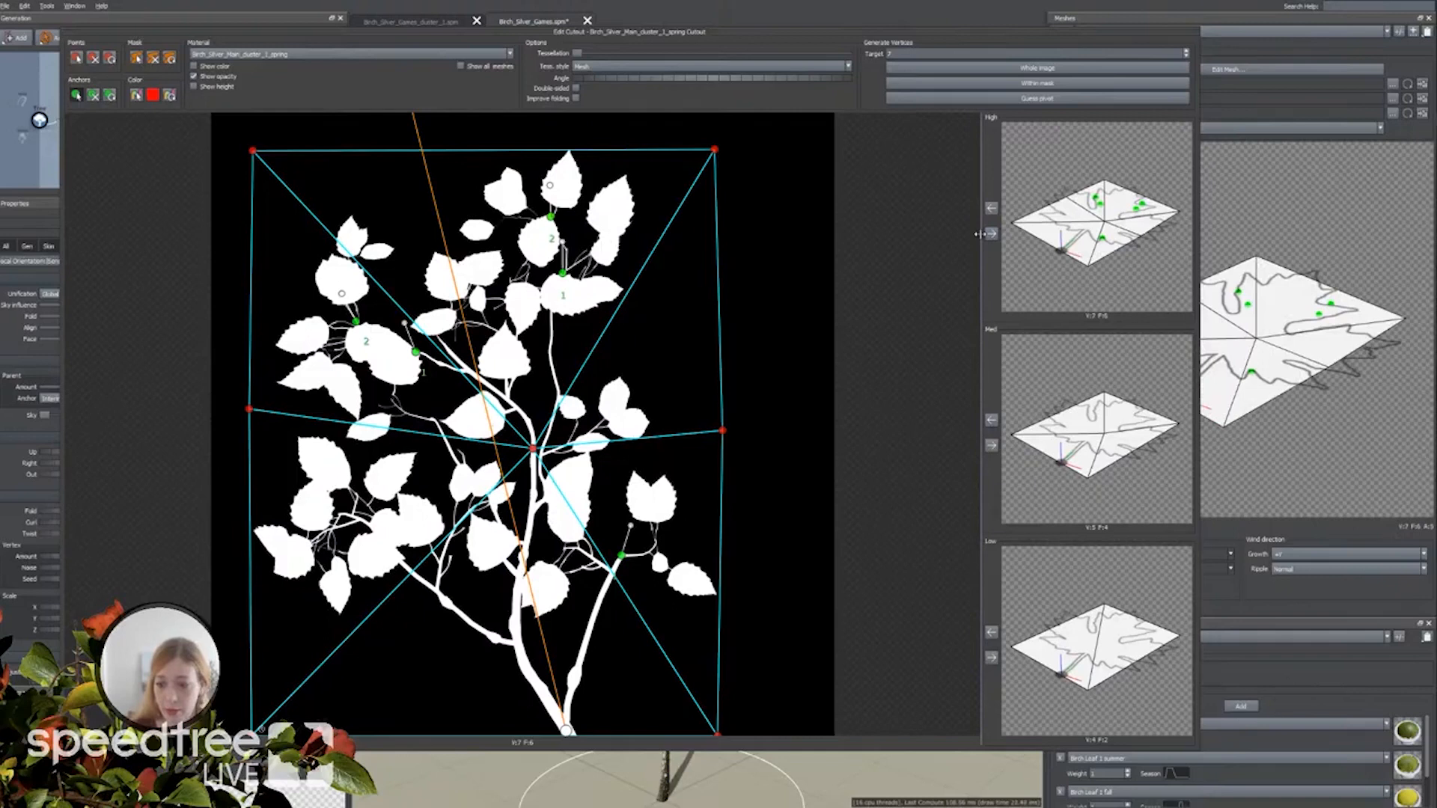
pyautogui.click(31, 163)
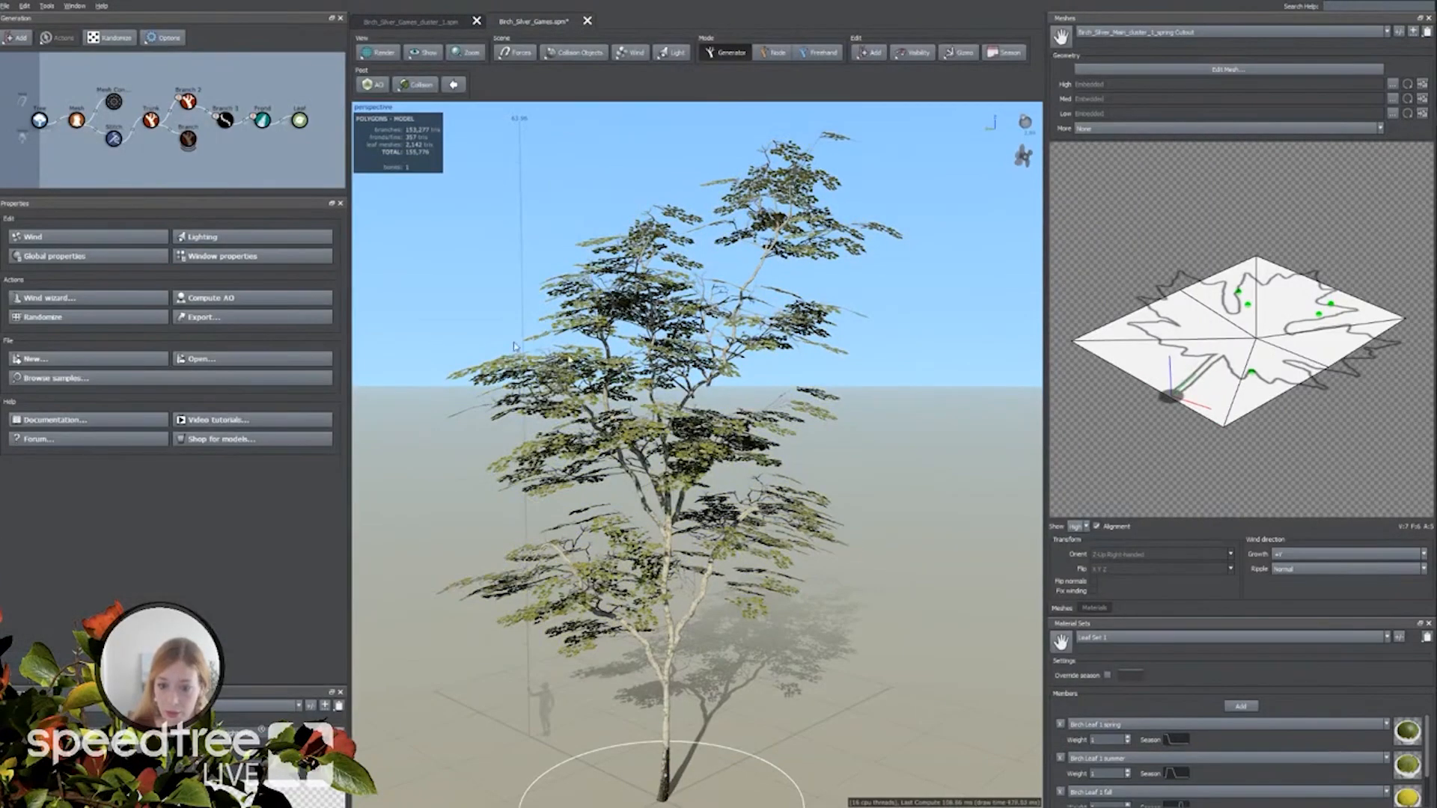
# Strengthen the downward bend of the Leaf generator's clusters by setting their deformation Curl to about -0.25.
pyautogui.click(505, 371)
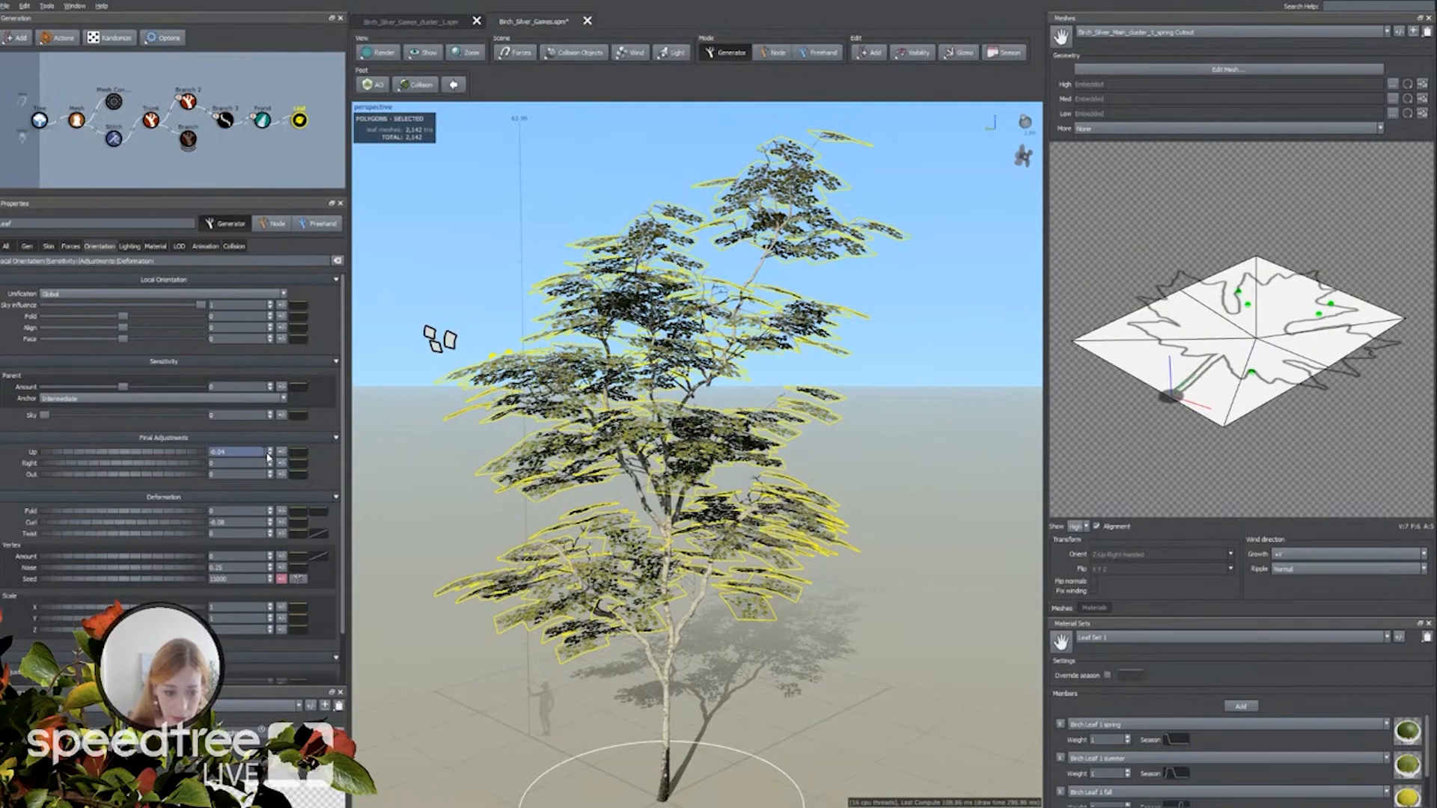
pyautogui.moveTo(120, 528); pyautogui.dragTo(112, 527)
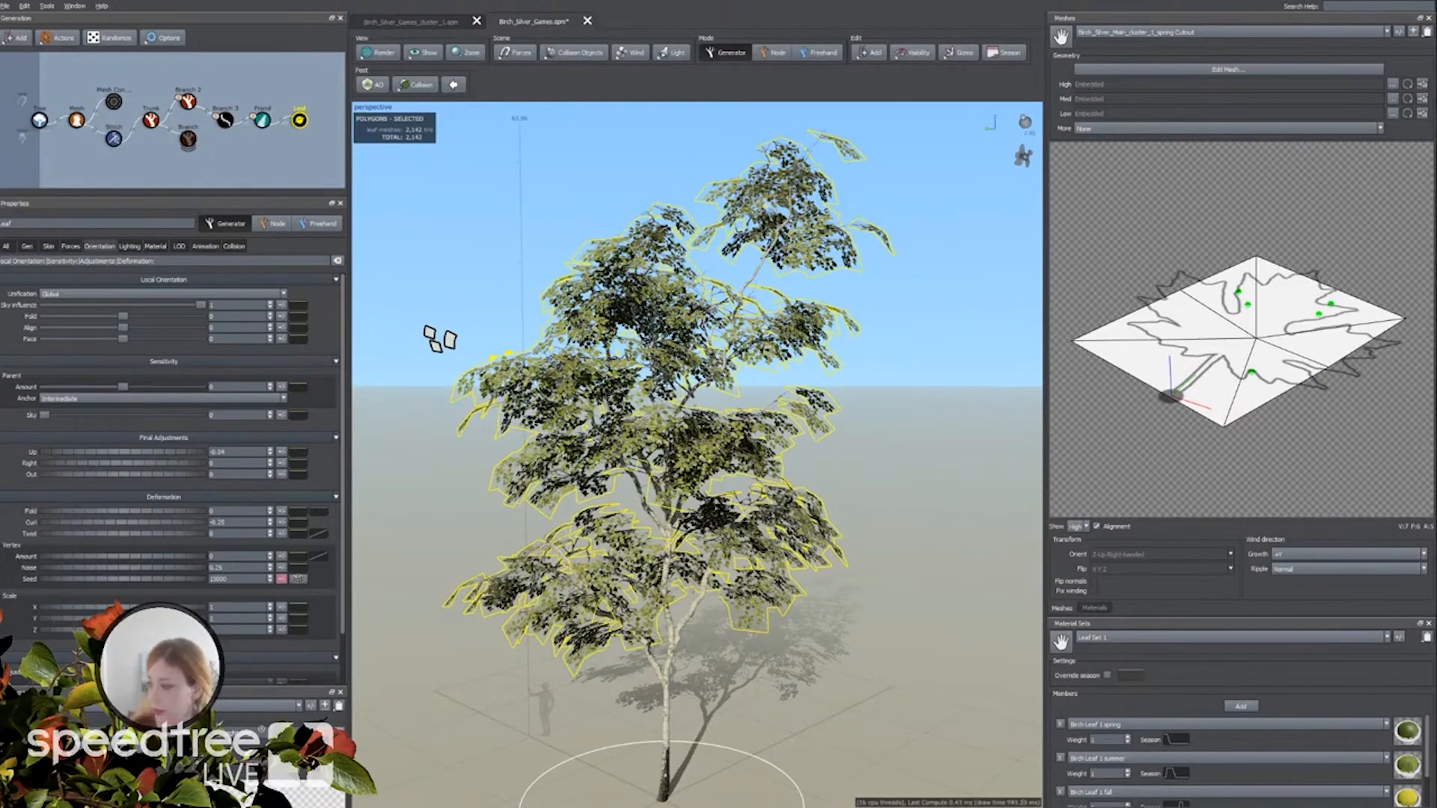
# Switch to the browser to study the birch reference photos, and compare the tree's crown with them from several angles.
pyautogui.moveTo(1436, 267); pyautogui.dragTo(1072, 198)
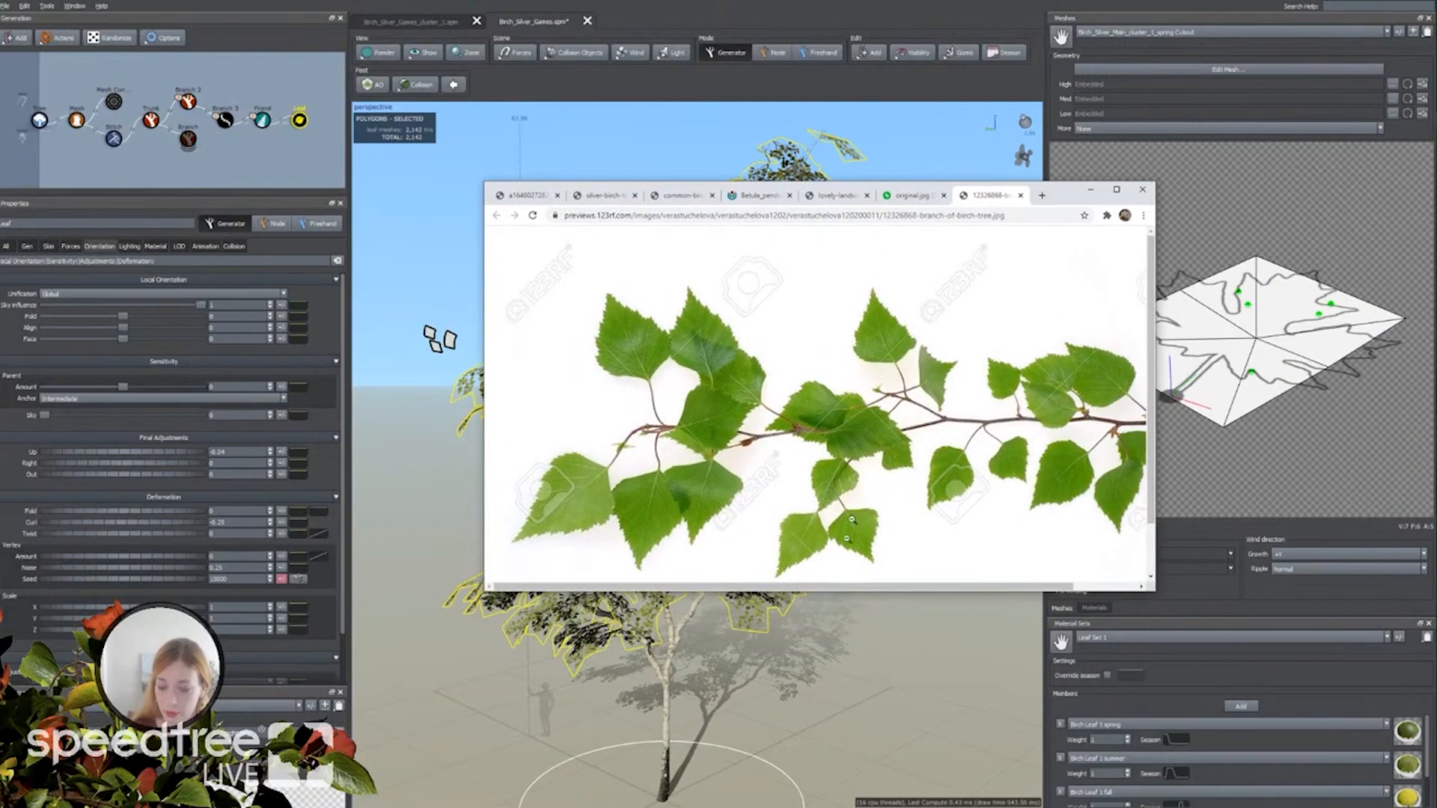
pyautogui.click(904, 198)
pyautogui.click(826, 196)
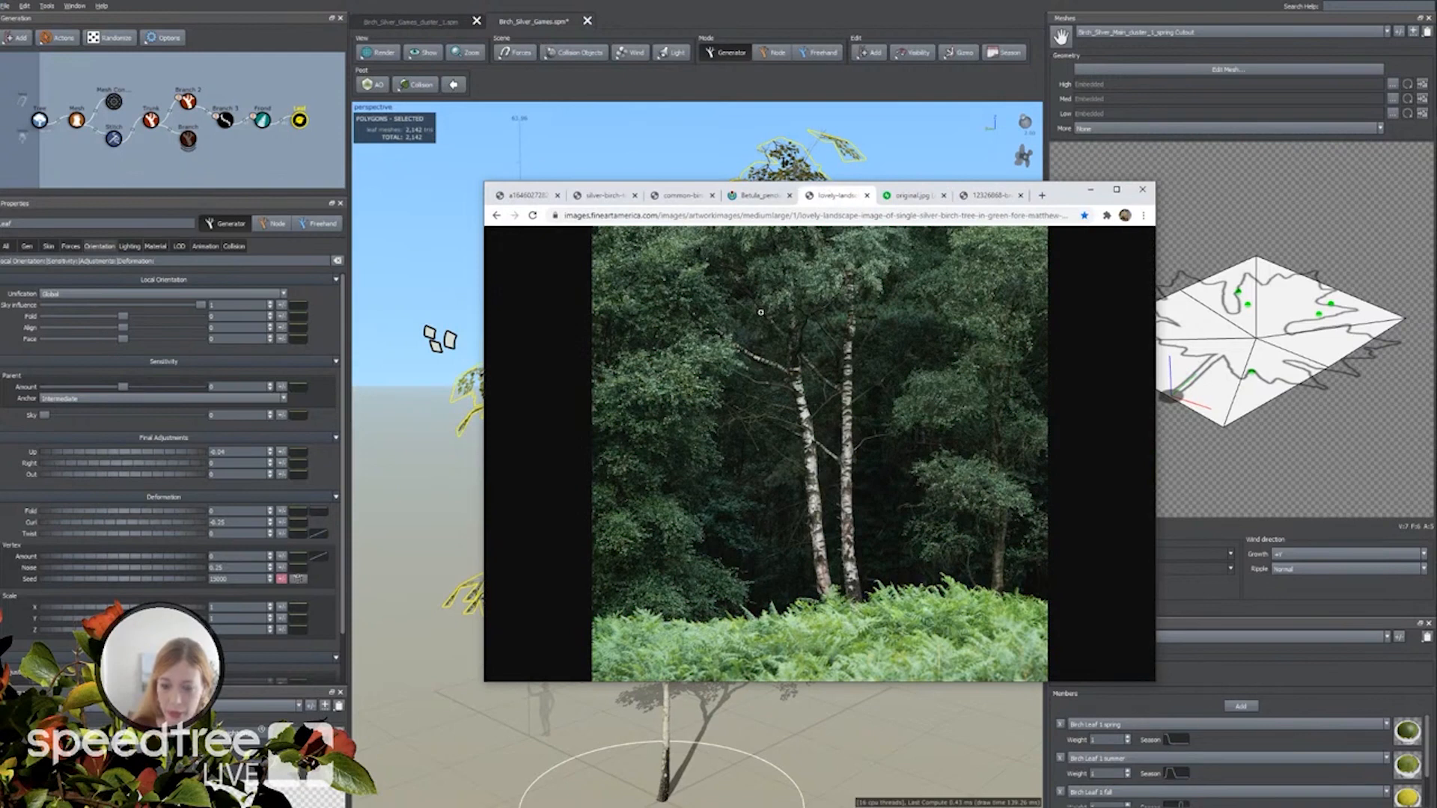
pyautogui.click(738, 198)
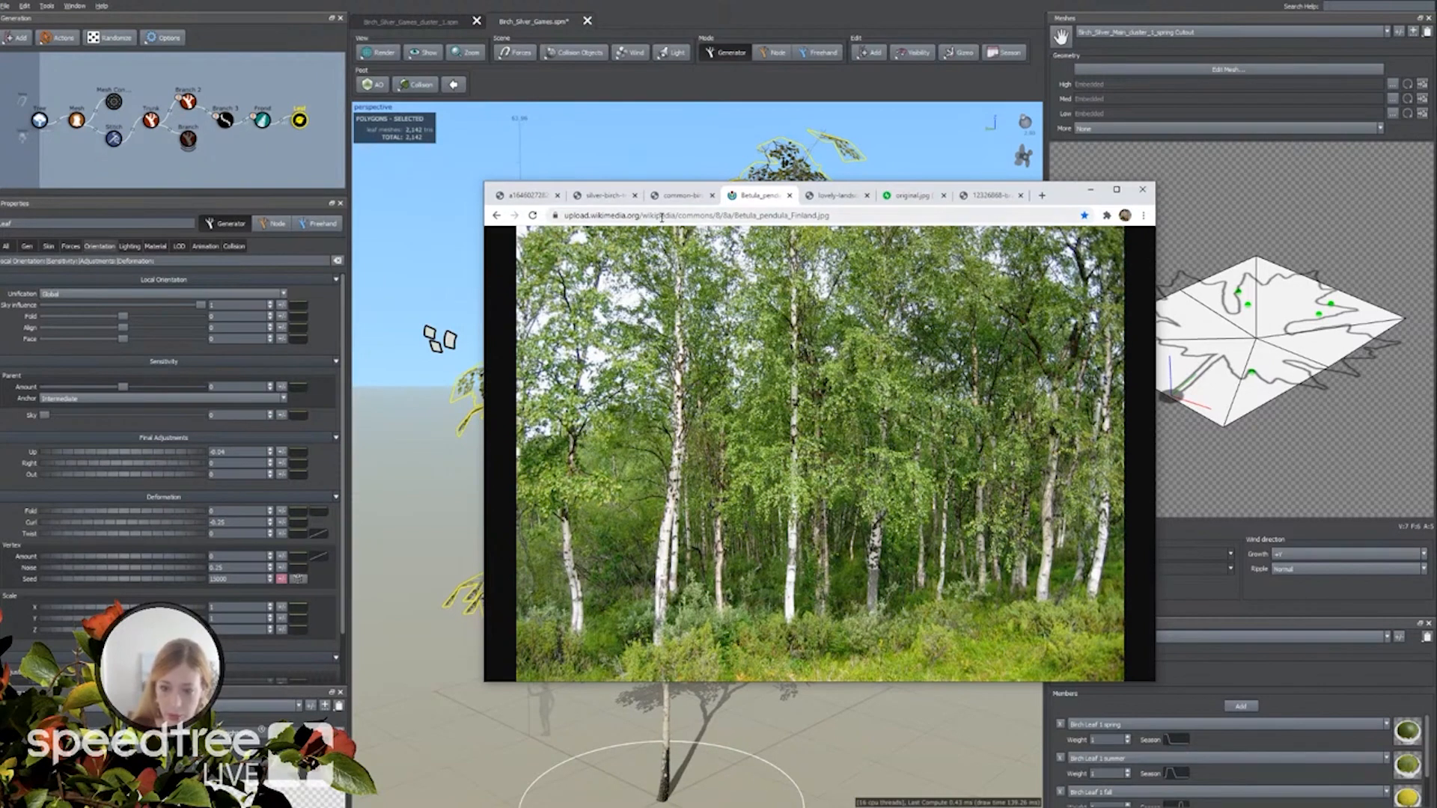
pyautogui.click(680, 200)
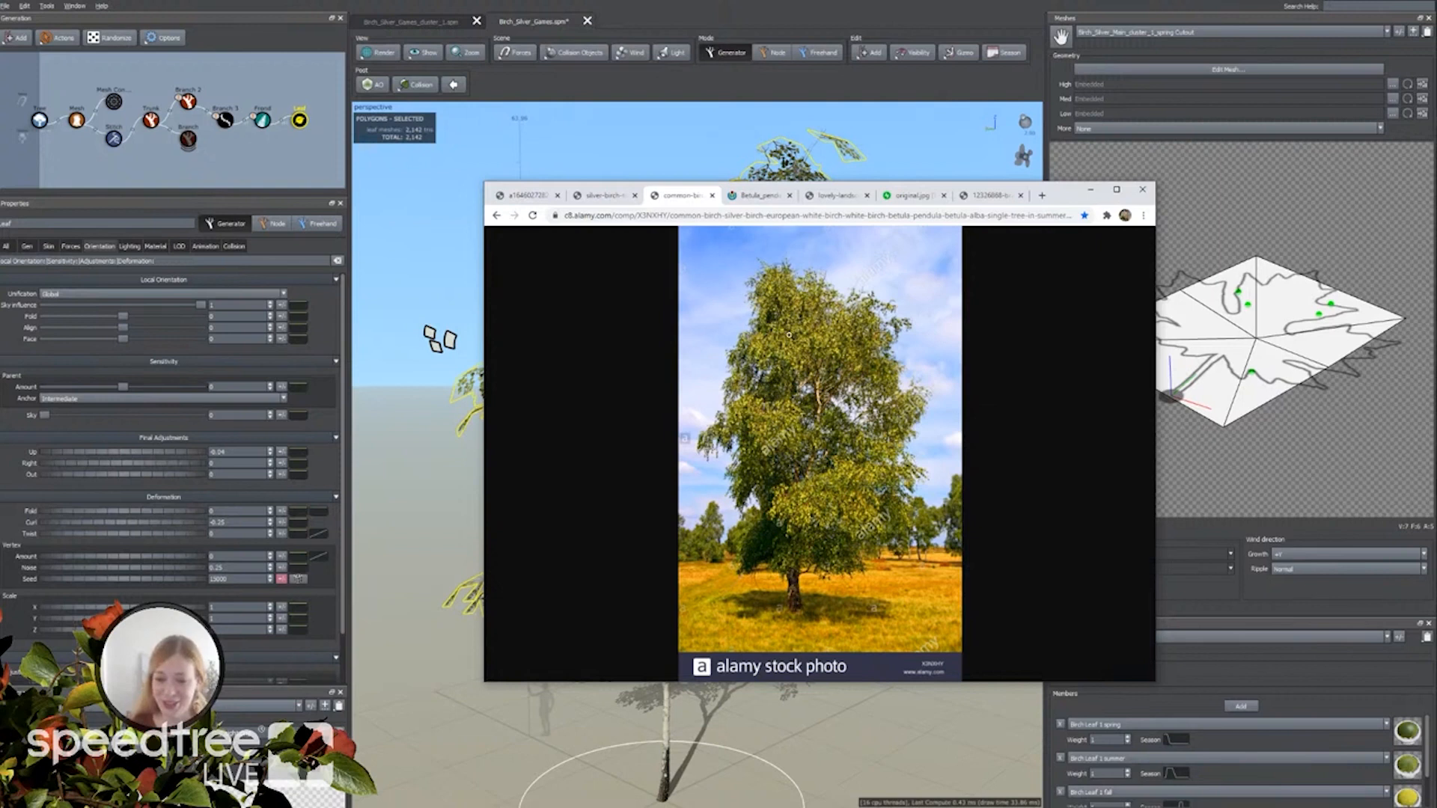
pyautogui.moveTo(1064, 201); pyautogui.dragTo(1436, 353)
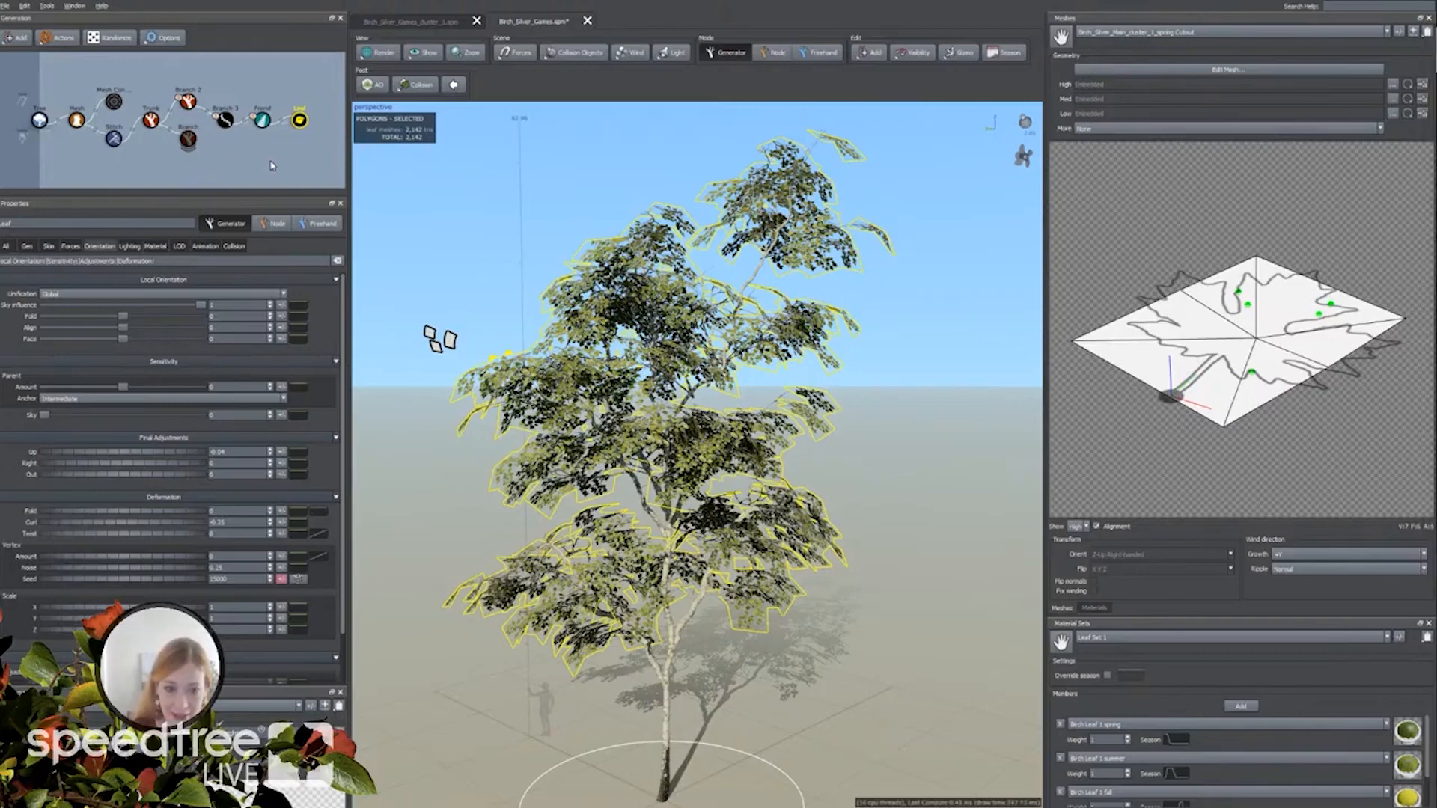
pyautogui.click(225, 132)
pyautogui.moveTo(592, 441); pyautogui.dragTo(625, 464)
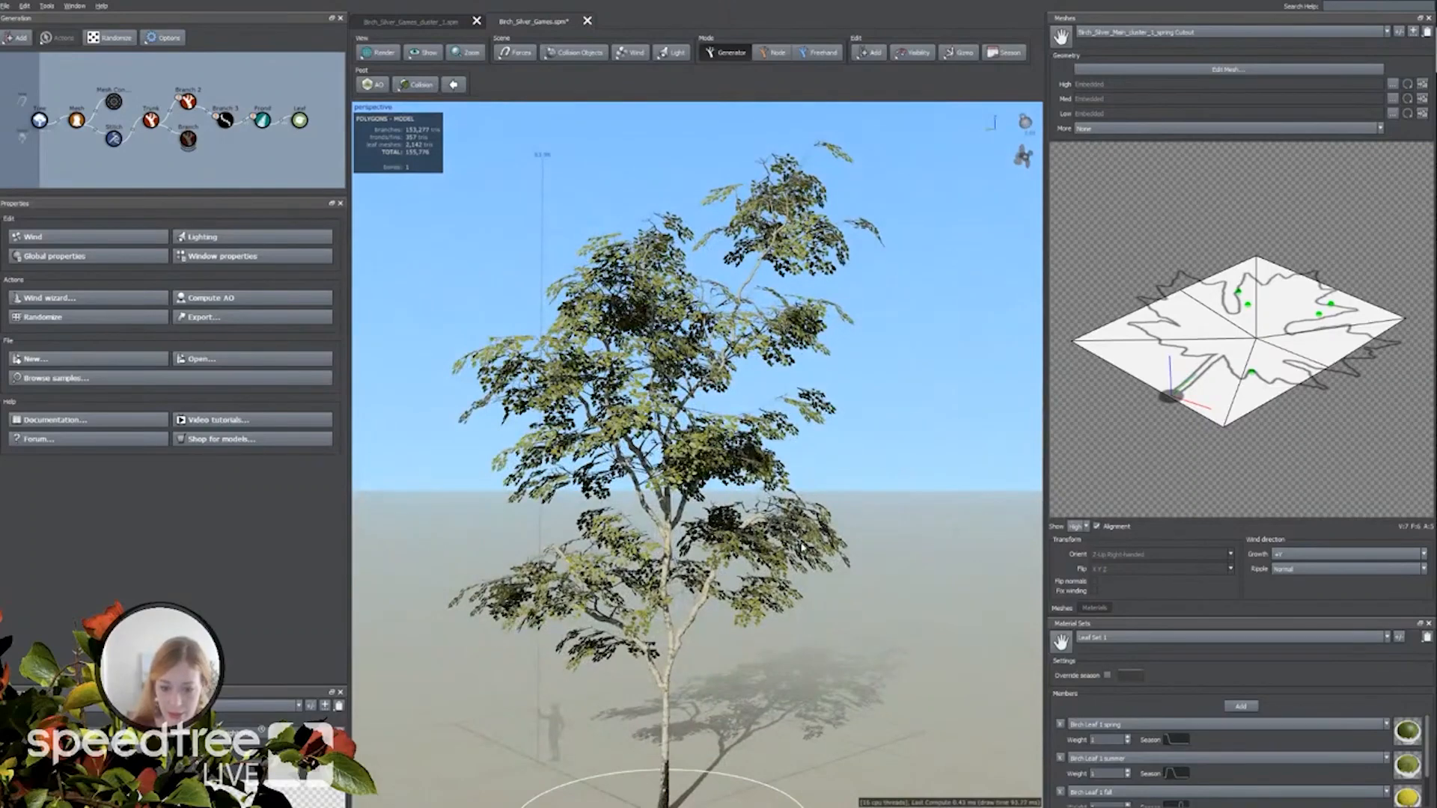
pyautogui.moveTo(572, 579)
pyautogui.mouseDown()
pyautogui.moveTo(523, 554)
pyautogui.moveTo(582, 558)
pyautogui.moveTo(555, 558)
pyautogui.mouseUp()
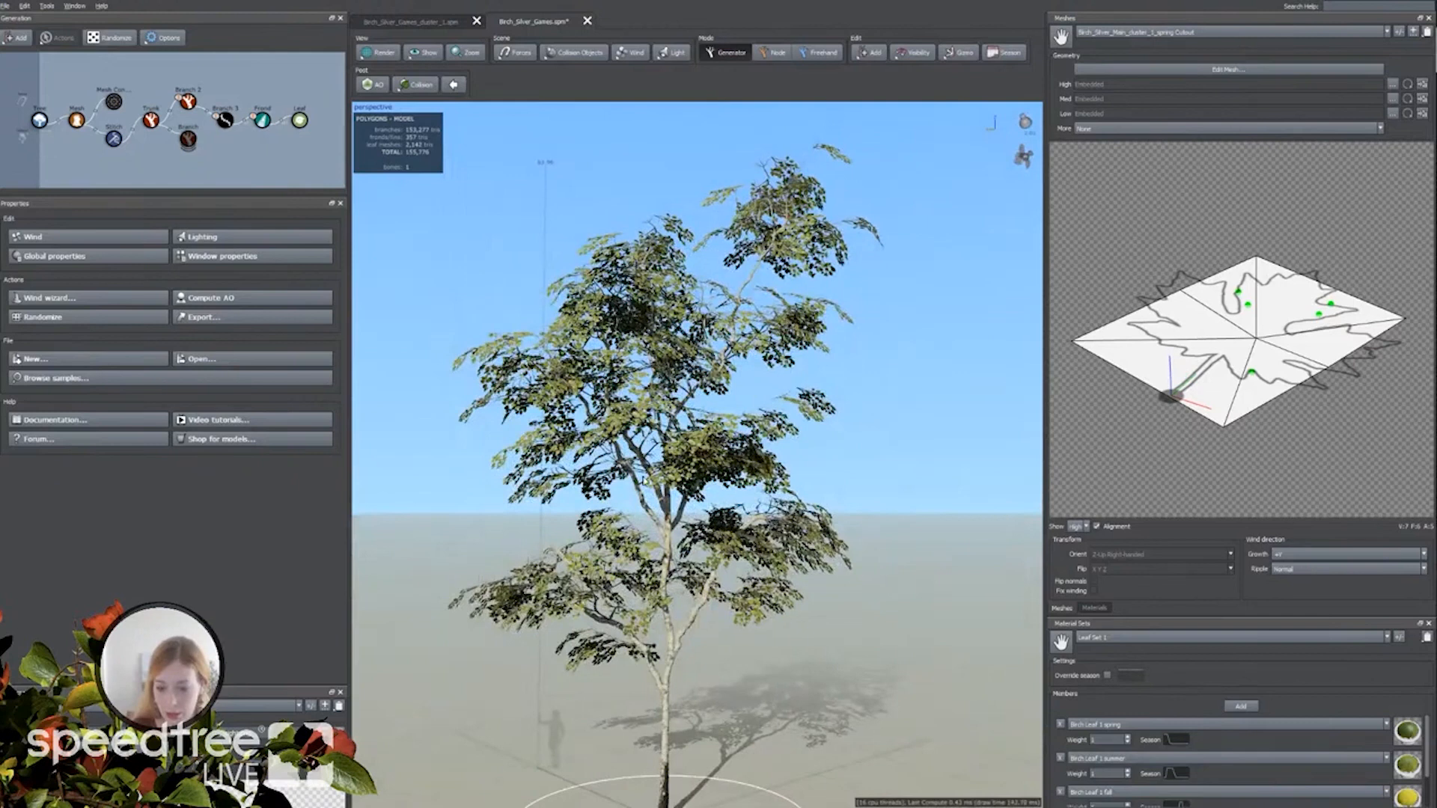
pyautogui.moveTo(717, 381); pyautogui.dragTo(685, 465)
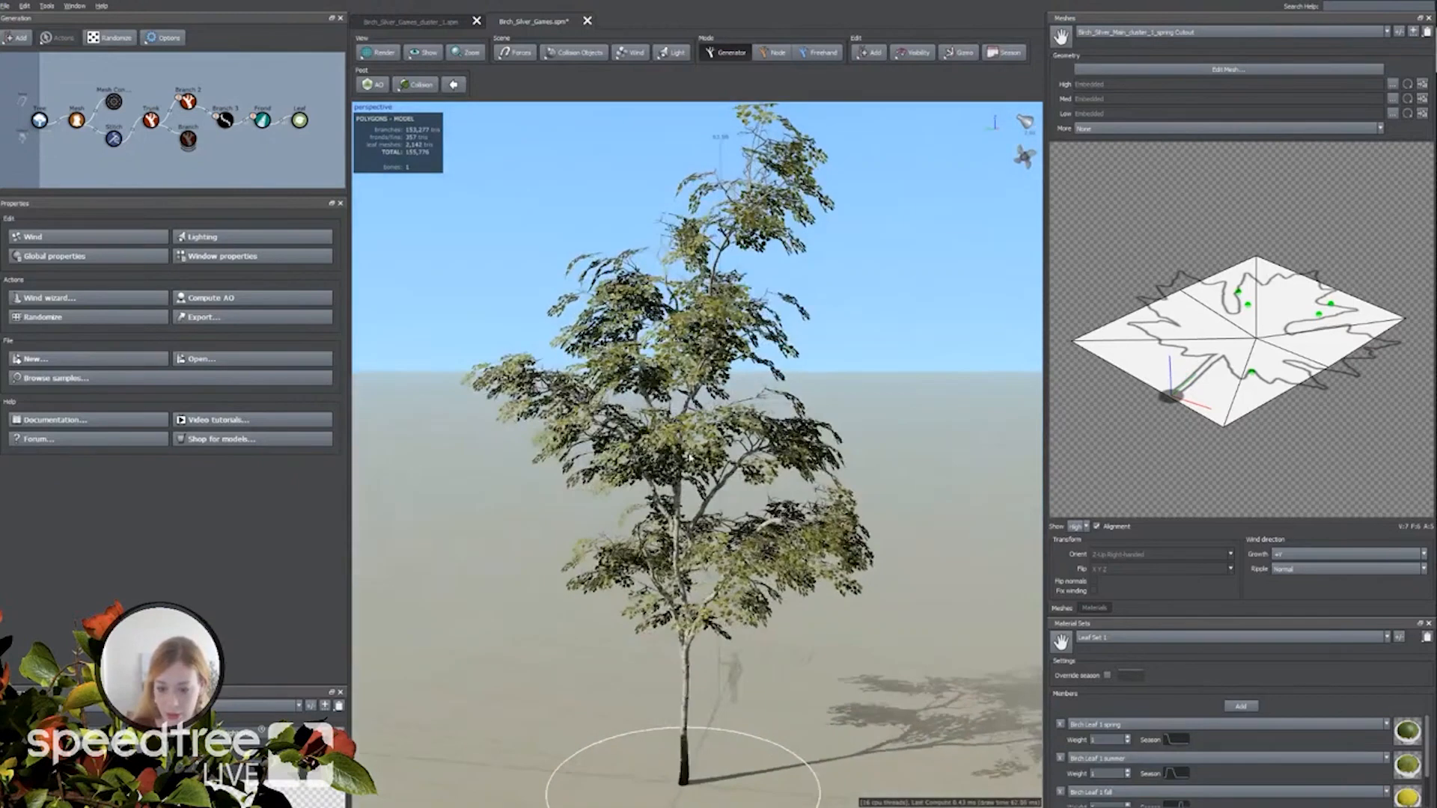
pyautogui.moveTo(541, 569); pyautogui.dragTo(571, 488)
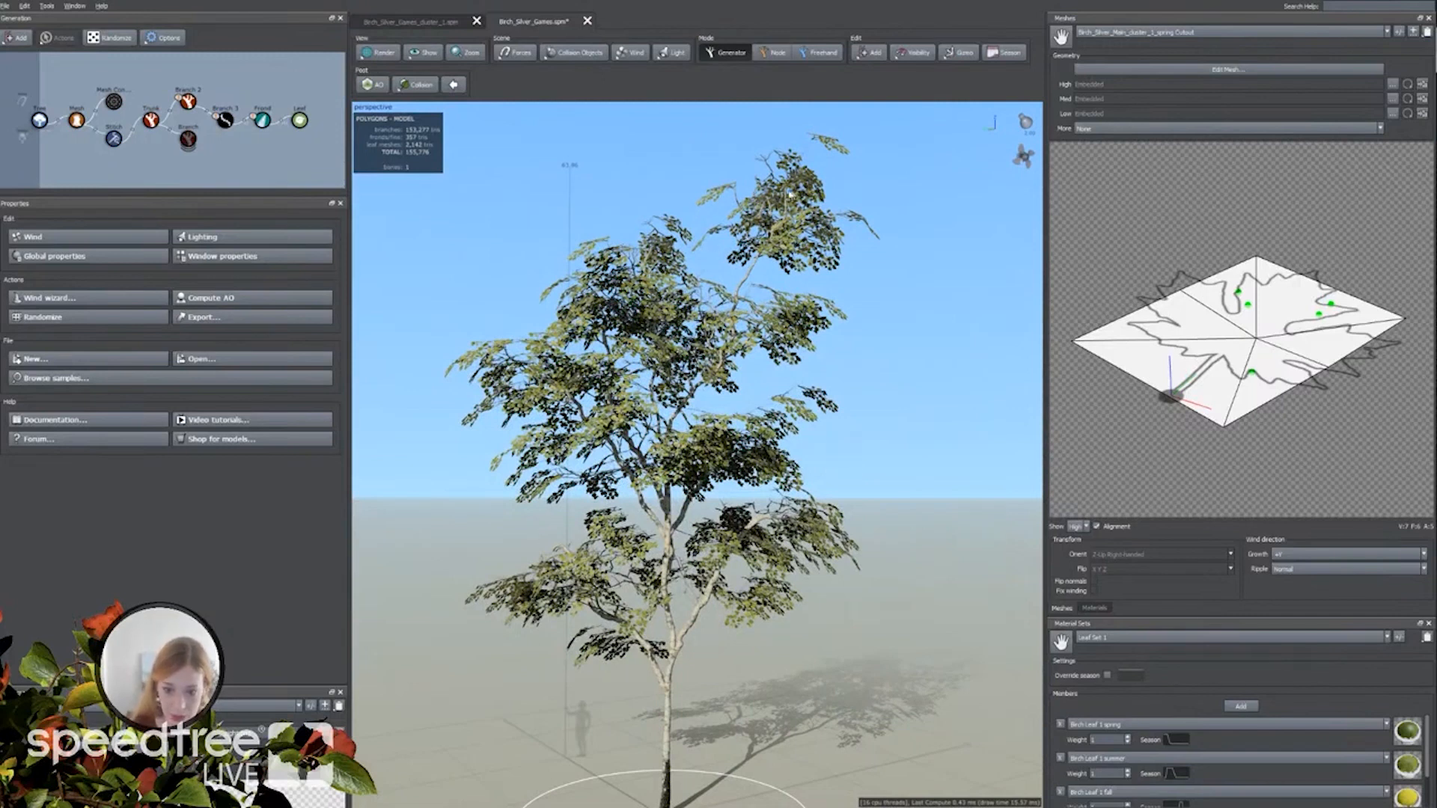
# Add variance to the Leaf generator's deformation Twist so the clusters twist by random amounts.
pyautogui.click(795, 193)
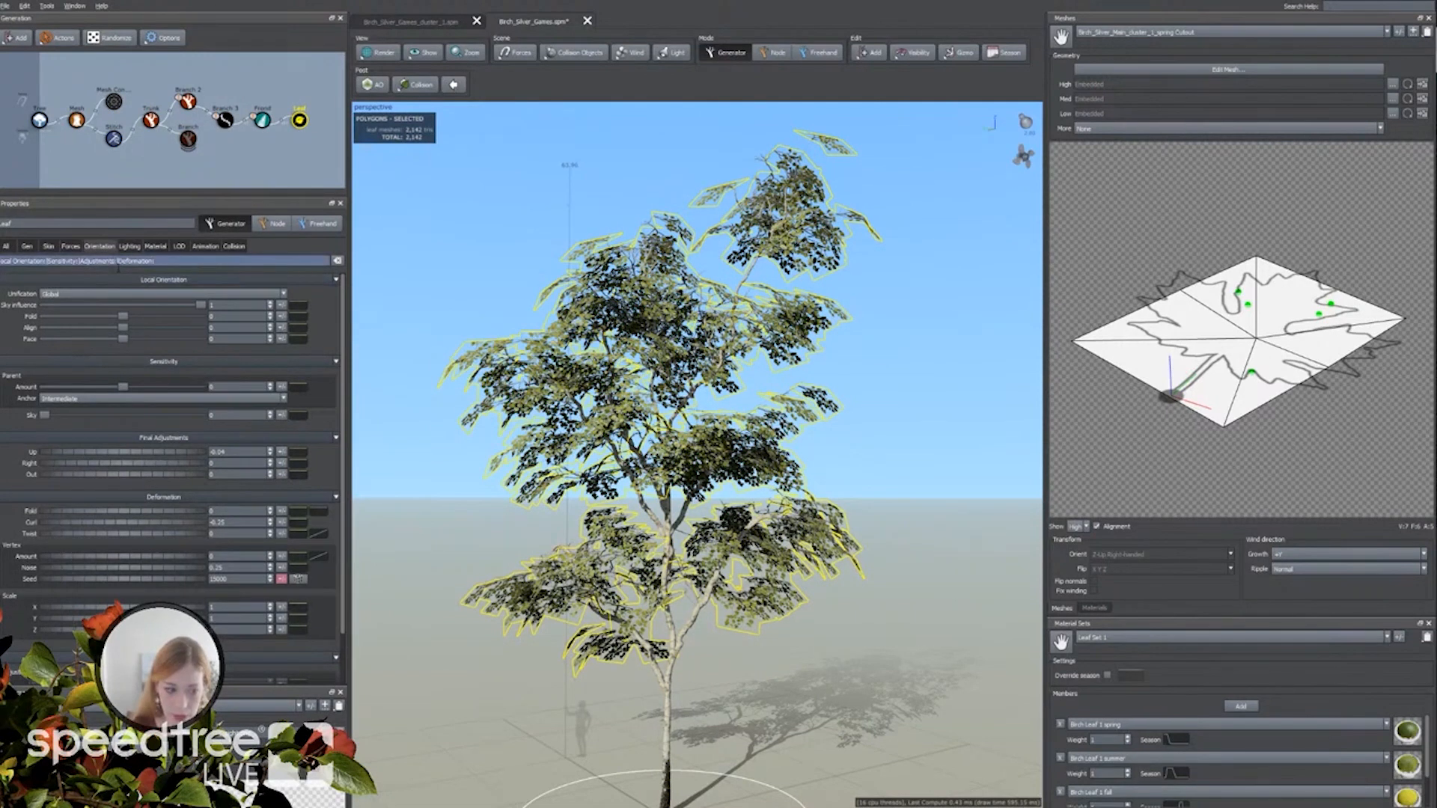
pyautogui.doubleClick(221, 523)
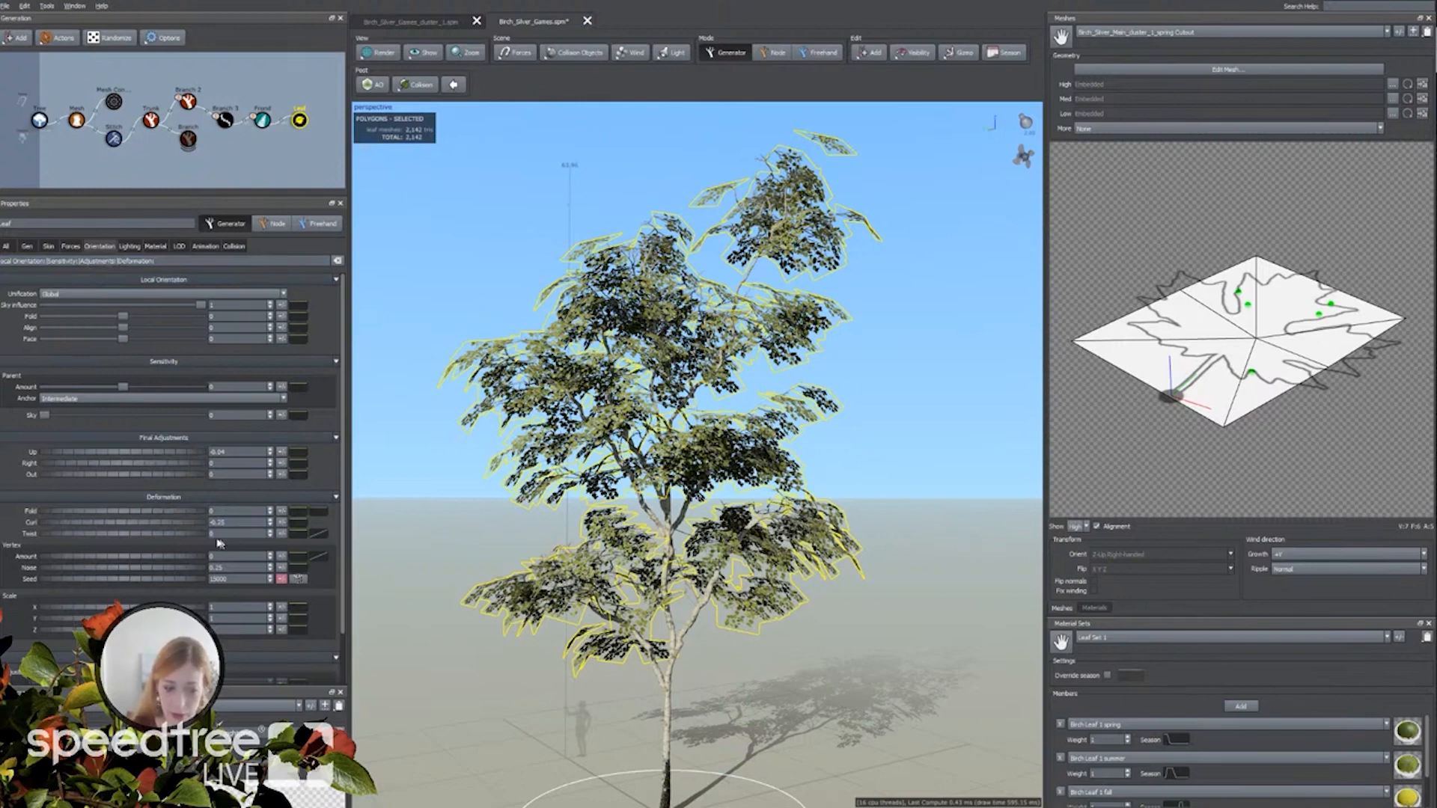
pyautogui.click(282, 534)
pyautogui.moveTo(346, 555); pyautogui.dragTo(807, 542)
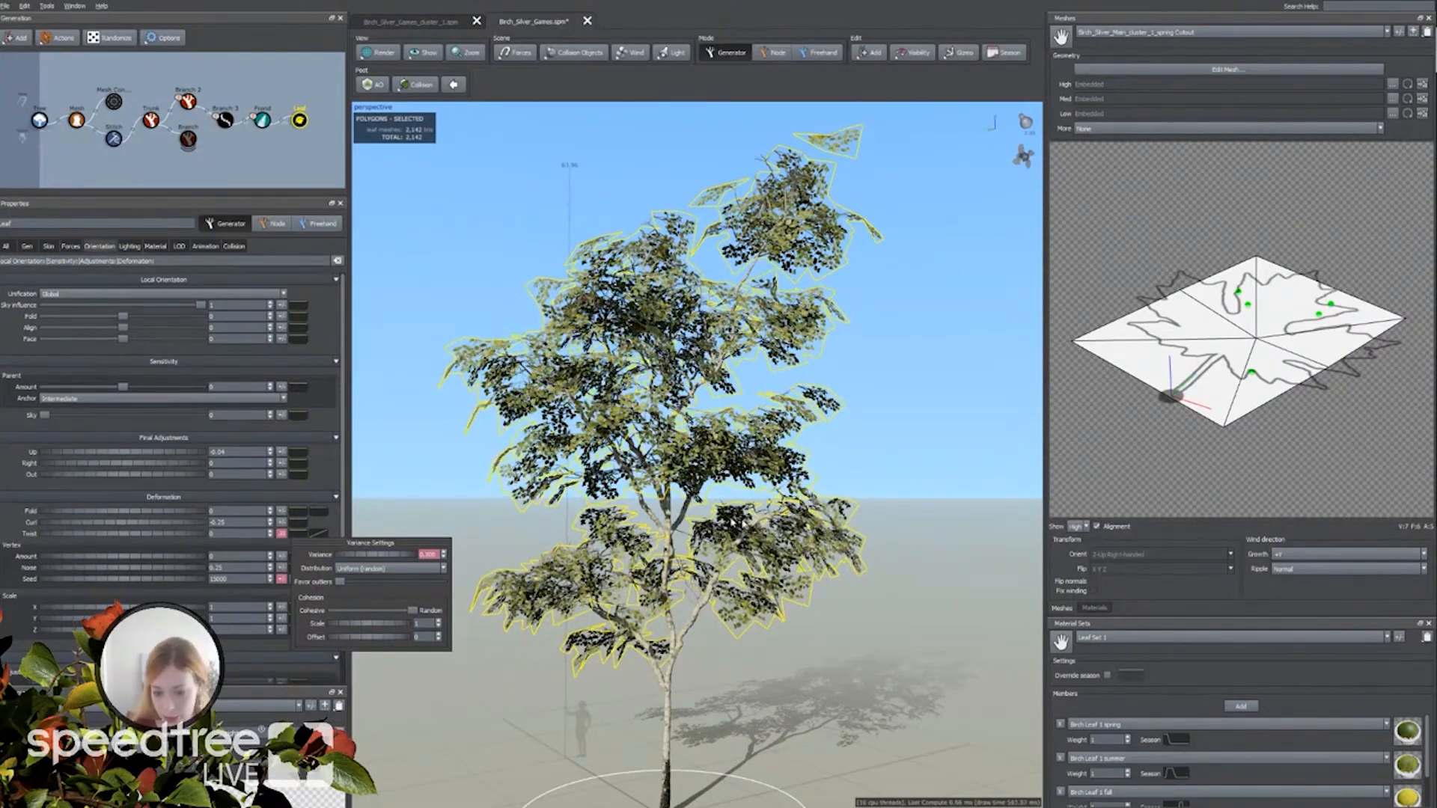
# Add variance to the Leaf generator's Size so the clusters differ in scale across the crown.
pyautogui.click(48, 246)
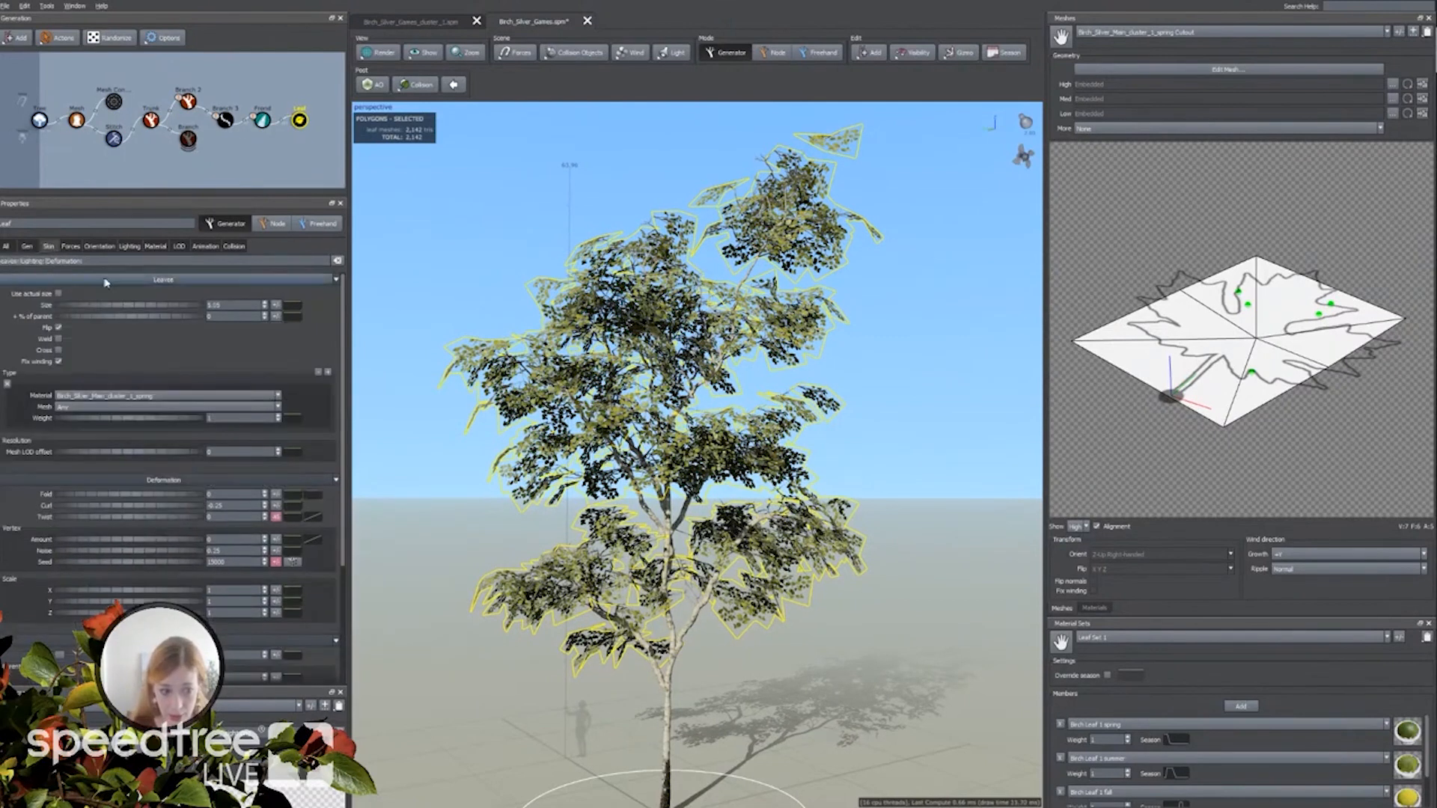
pyautogui.click(276, 305)
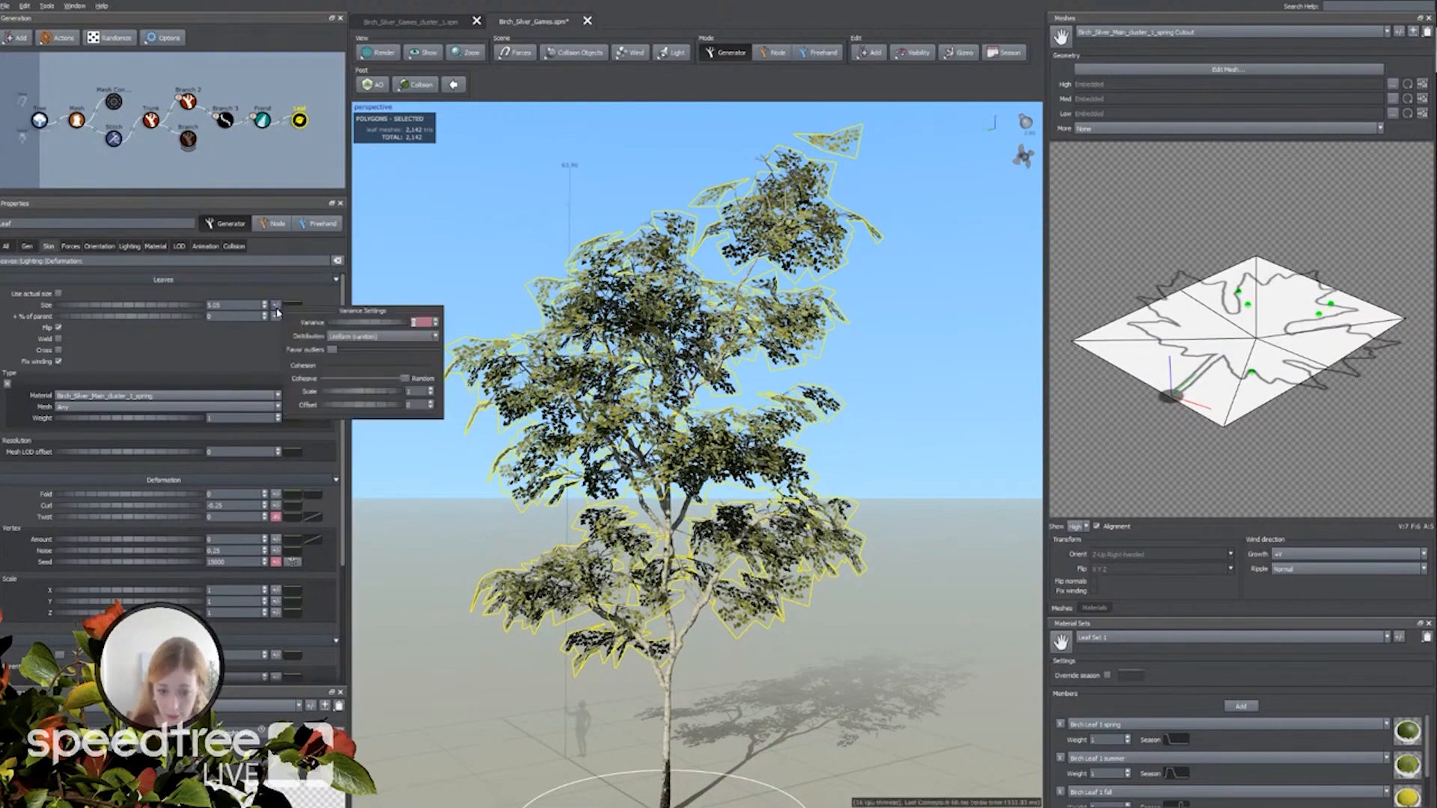
pyautogui.moveTo(357, 331)
pyautogui.mouseDown()
pyautogui.moveTo(384, 329)
pyautogui.moveTo(364, 324)
pyautogui.mouseUp()
pyautogui.click(238, 348)
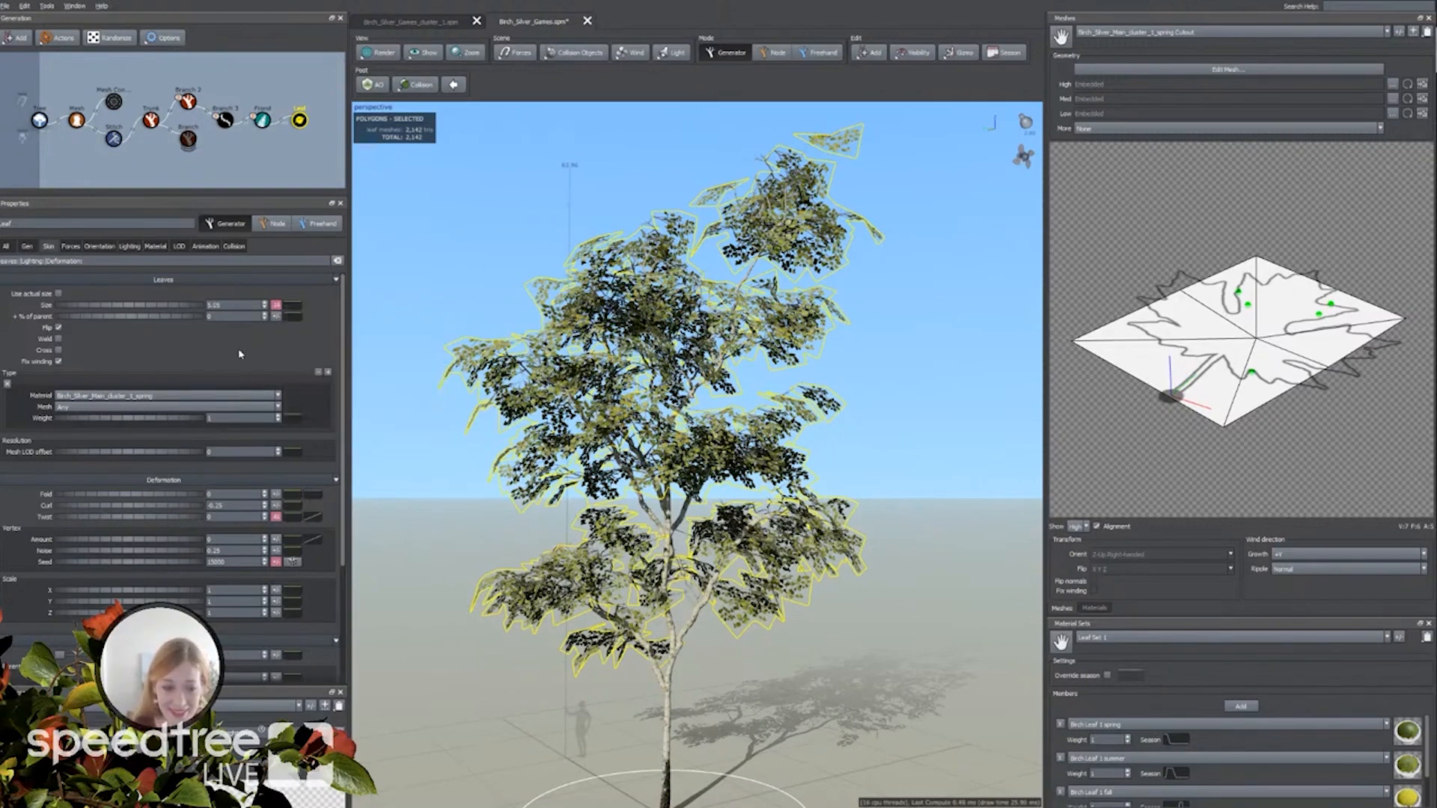
pyautogui.moveTo(477, 449); pyautogui.dragTo(481, 470)
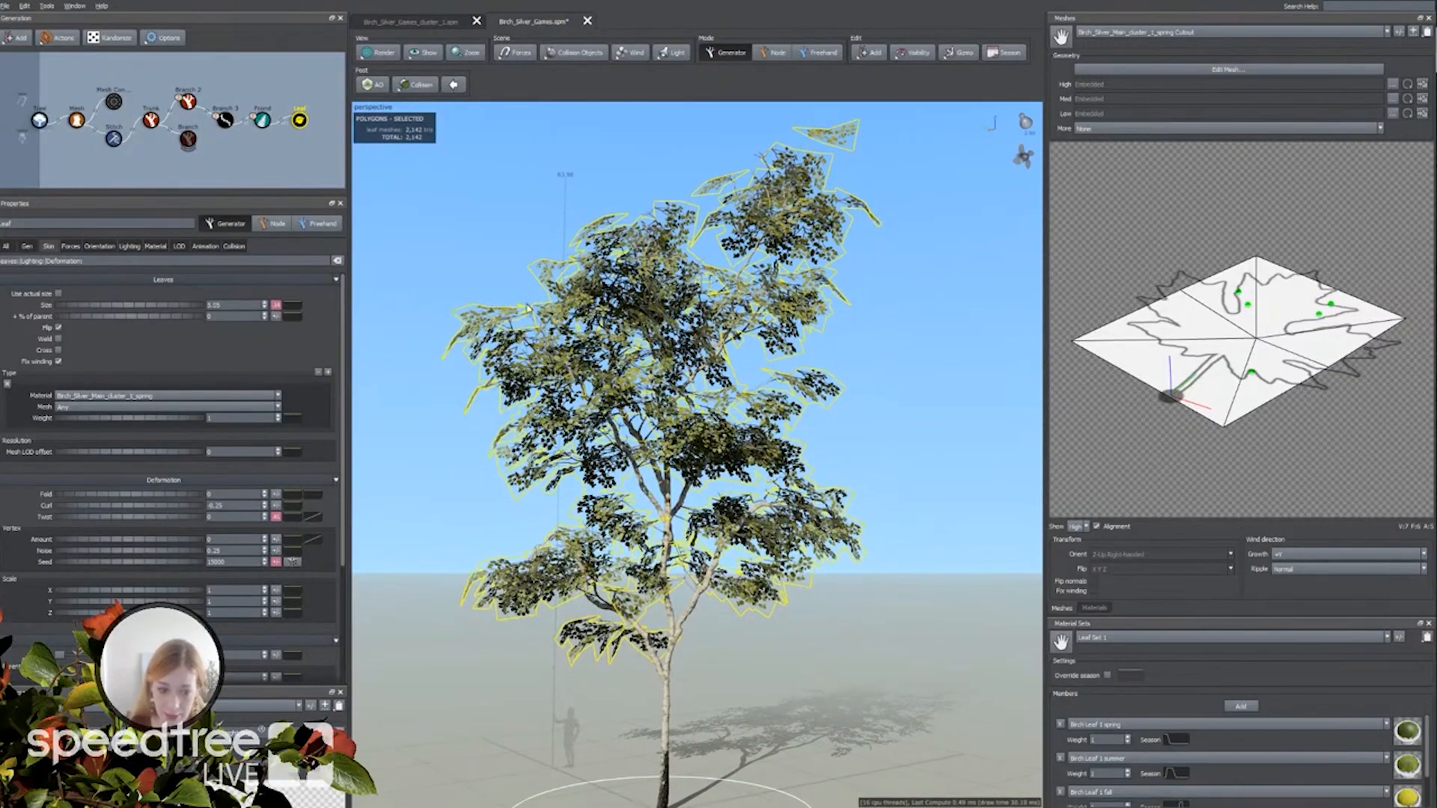
pyautogui.click(276, 305)
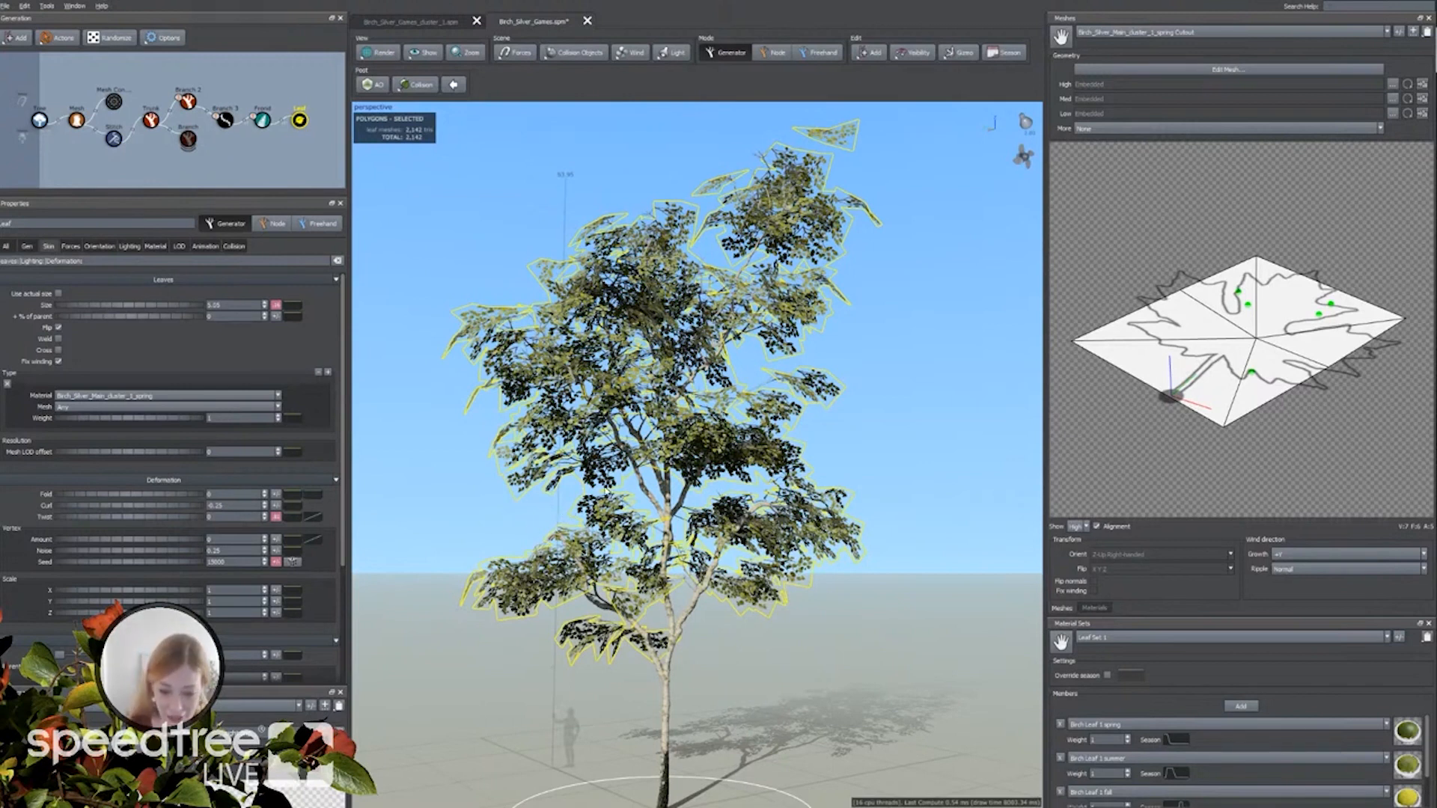
# Examine the tree's crown from several angles and clear the leaf selection to judge the clusters without outlines.
pyautogui.moveTo(628, 486); pyautogui.dragTo(626, 490, button='middle')
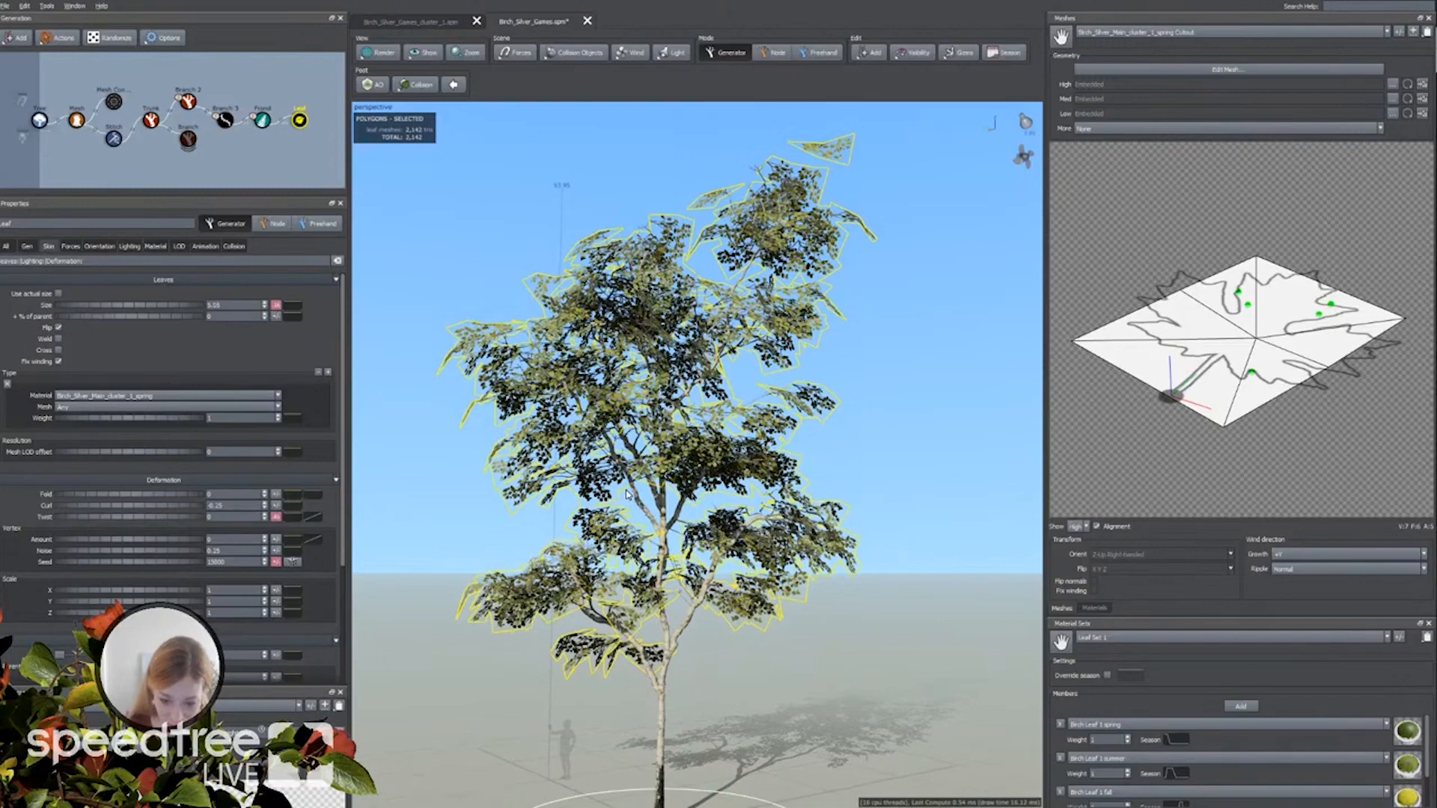
pyautogui.moveTo(628, 494); pyautogui.dragTo(474, 481, button='middle')
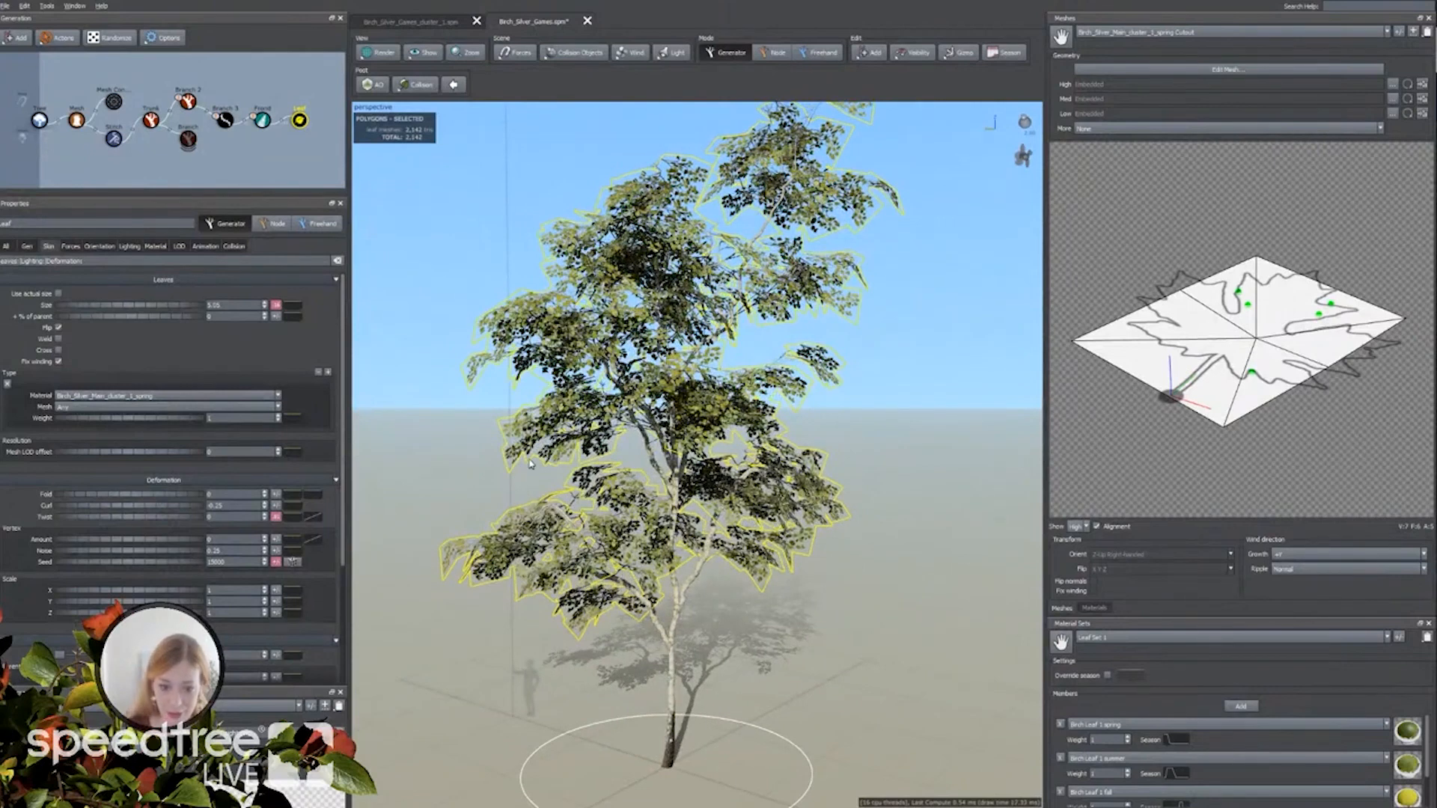
pyautogui.moveTo(501, 471); pyautogui.dragTo(512, 473, button='middle')
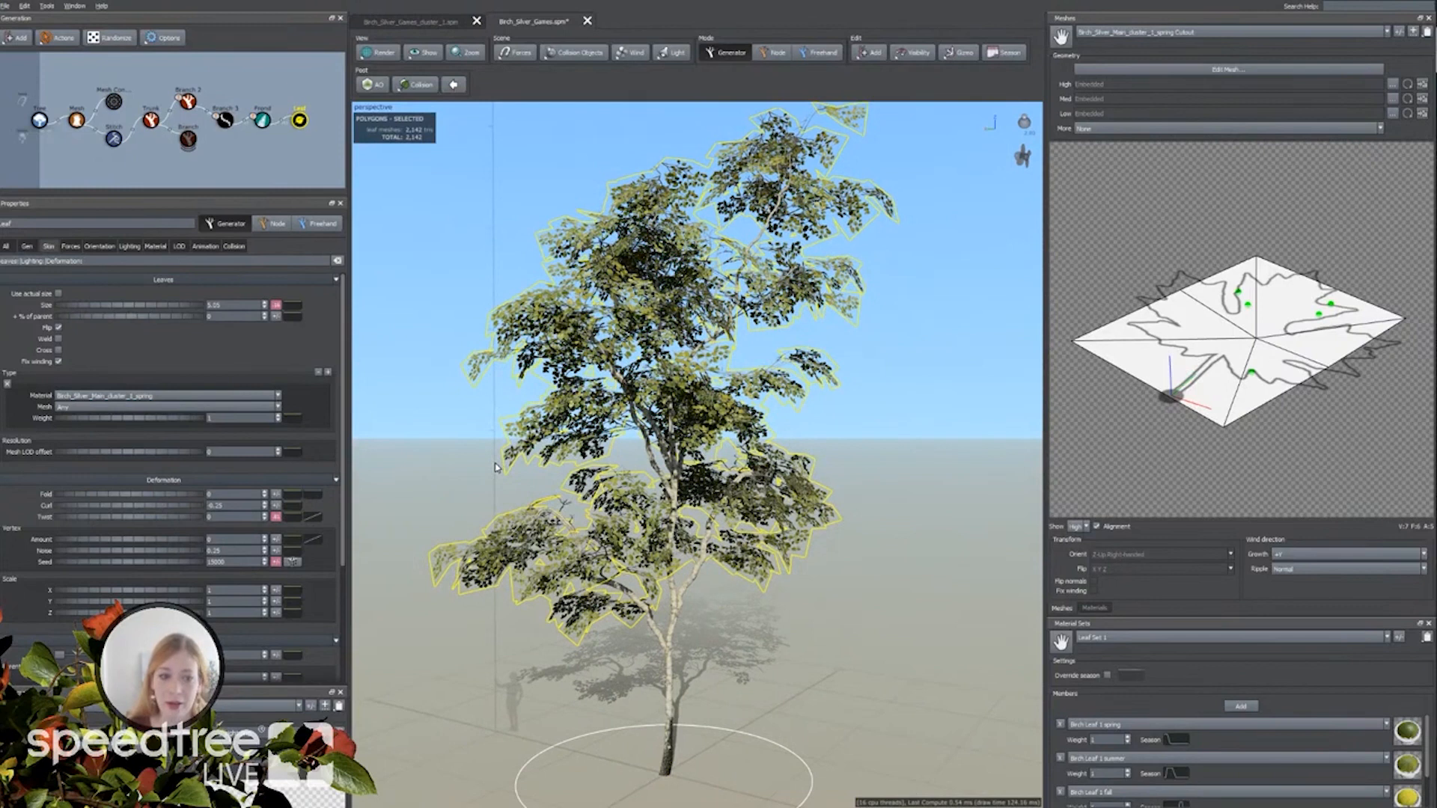
pyautogui.moveTo(487, 454); pyautogui.dragTo(485, 456, button='middle')
pyautogui.click(468, 284)
pyautogui.moveTo(481, 284); pyautogui.dragTo(582, 330)
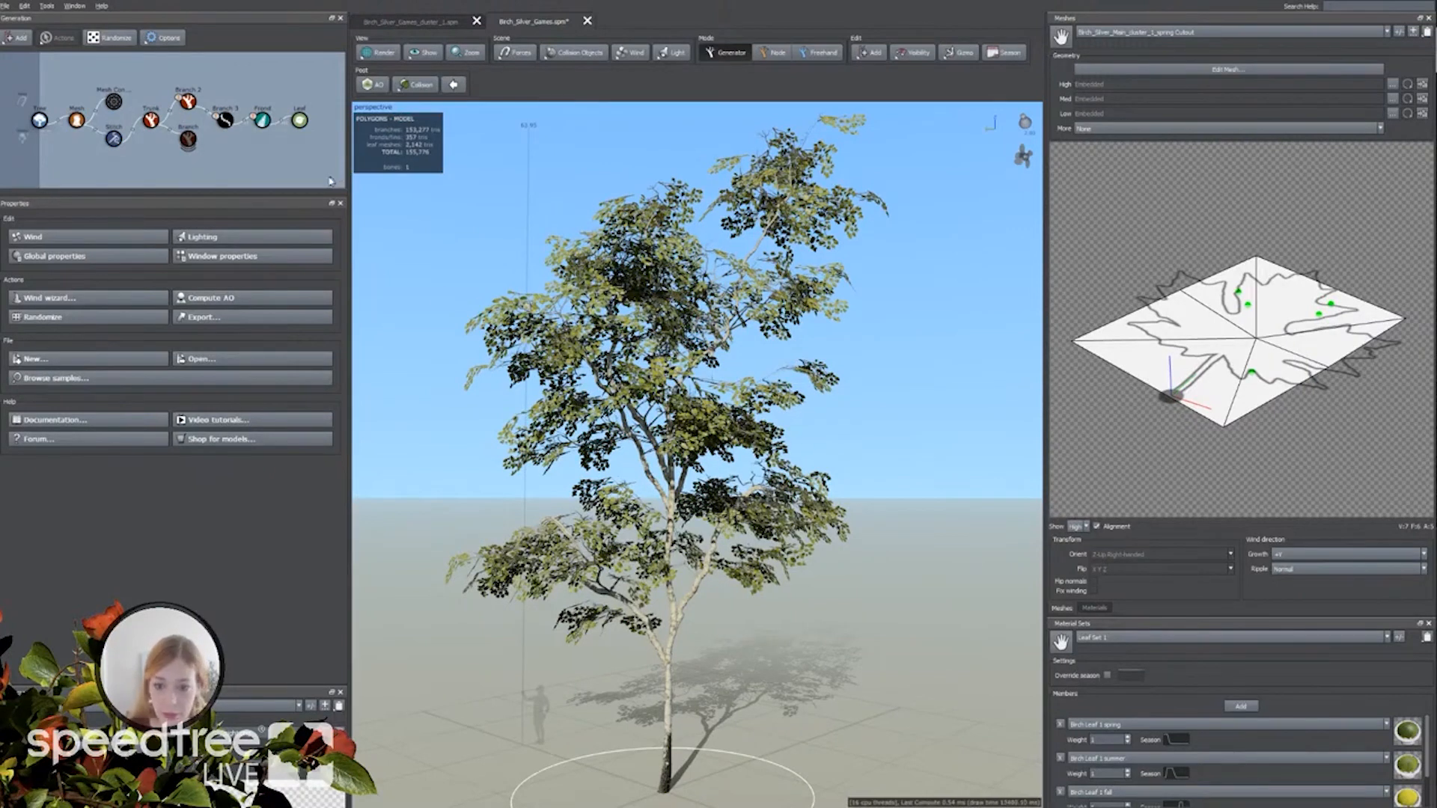
# Add variance to the Leaf generator's deformation Curl and give its Fold a slightly negative value.
pyautogui.click(300, 120)
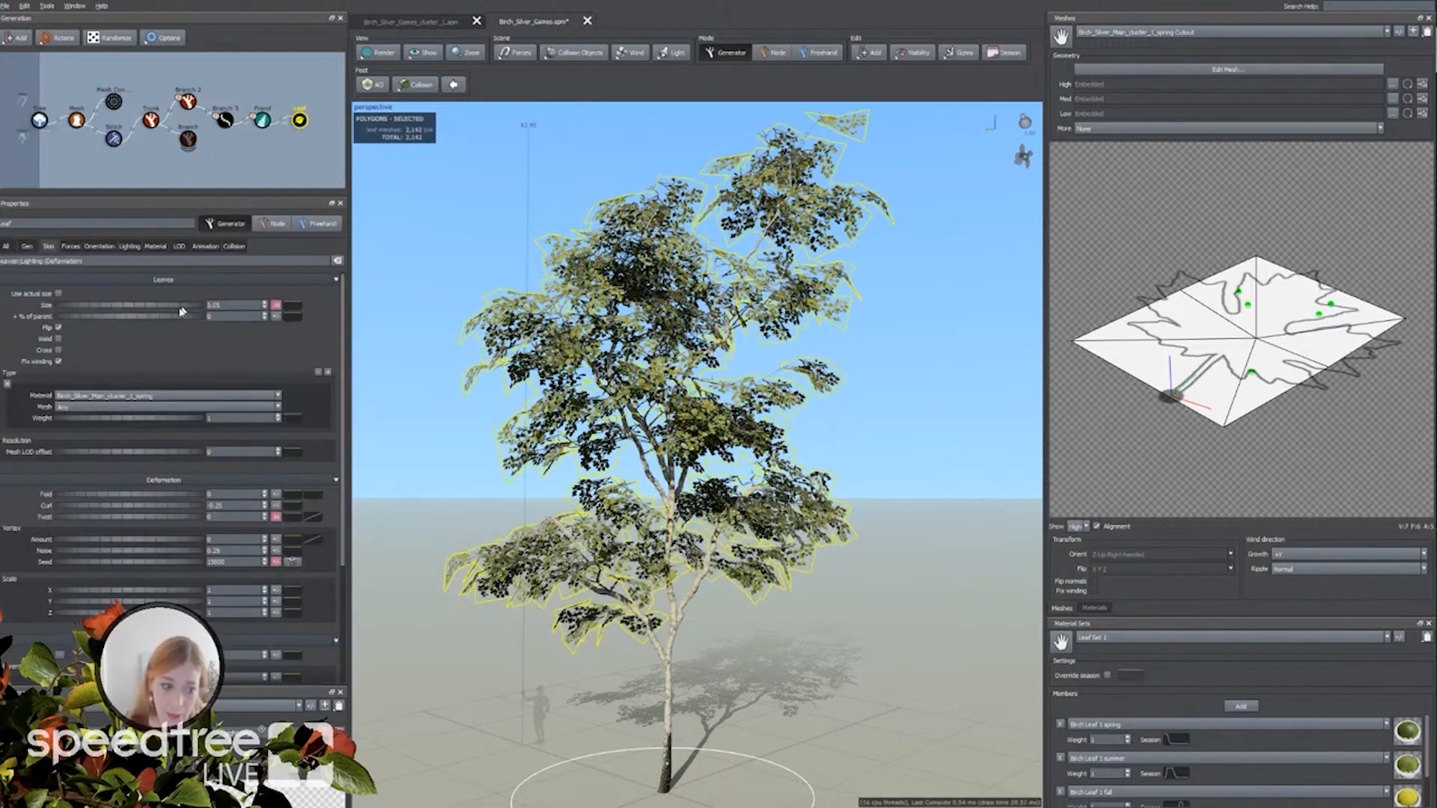
pyautogui.click(275, 516)
pyautogui.moveTo(330, 527); pyautogui.dragTo(336, 528)
pyautogui.moveTo(159, 497); pyautogui.dragTo(160, 500)
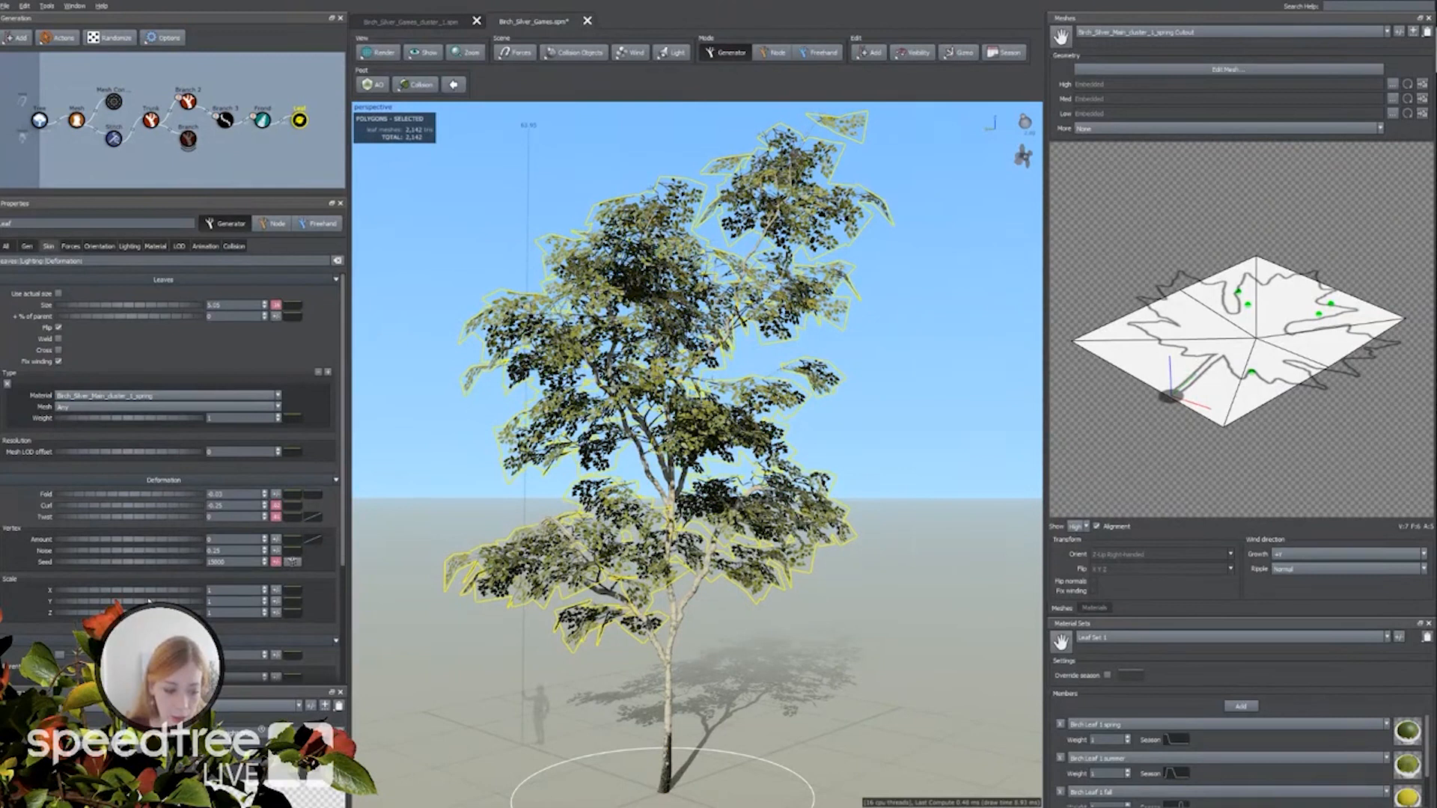
# Add small variances to the Leaf generator's final adjustments Right and Out and to its vertex deformation Amount.
pyautogui.scroll(-4, 92, 508)
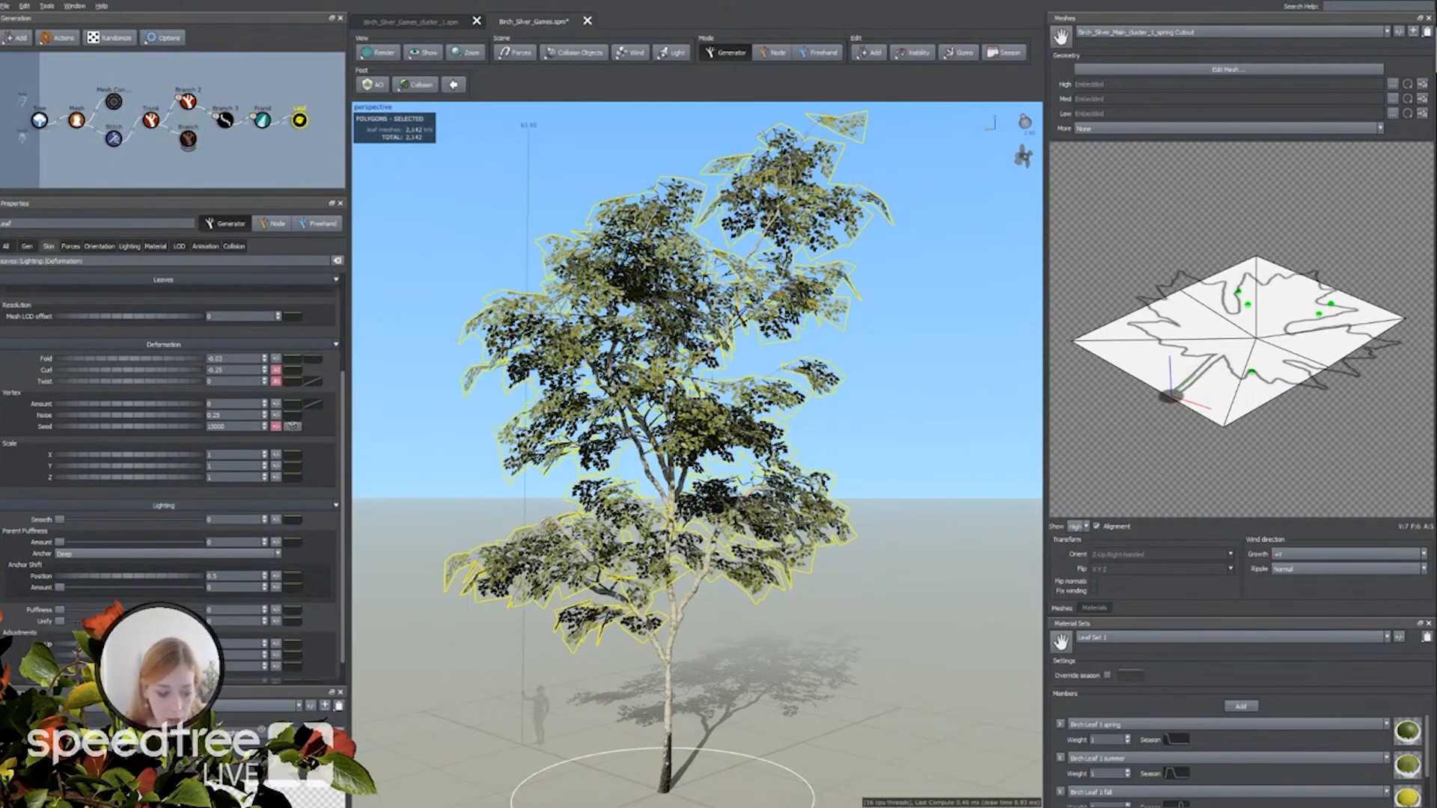
pyautogui.scroll(-1, 169, 449)
pyautogui.click(99, 246)
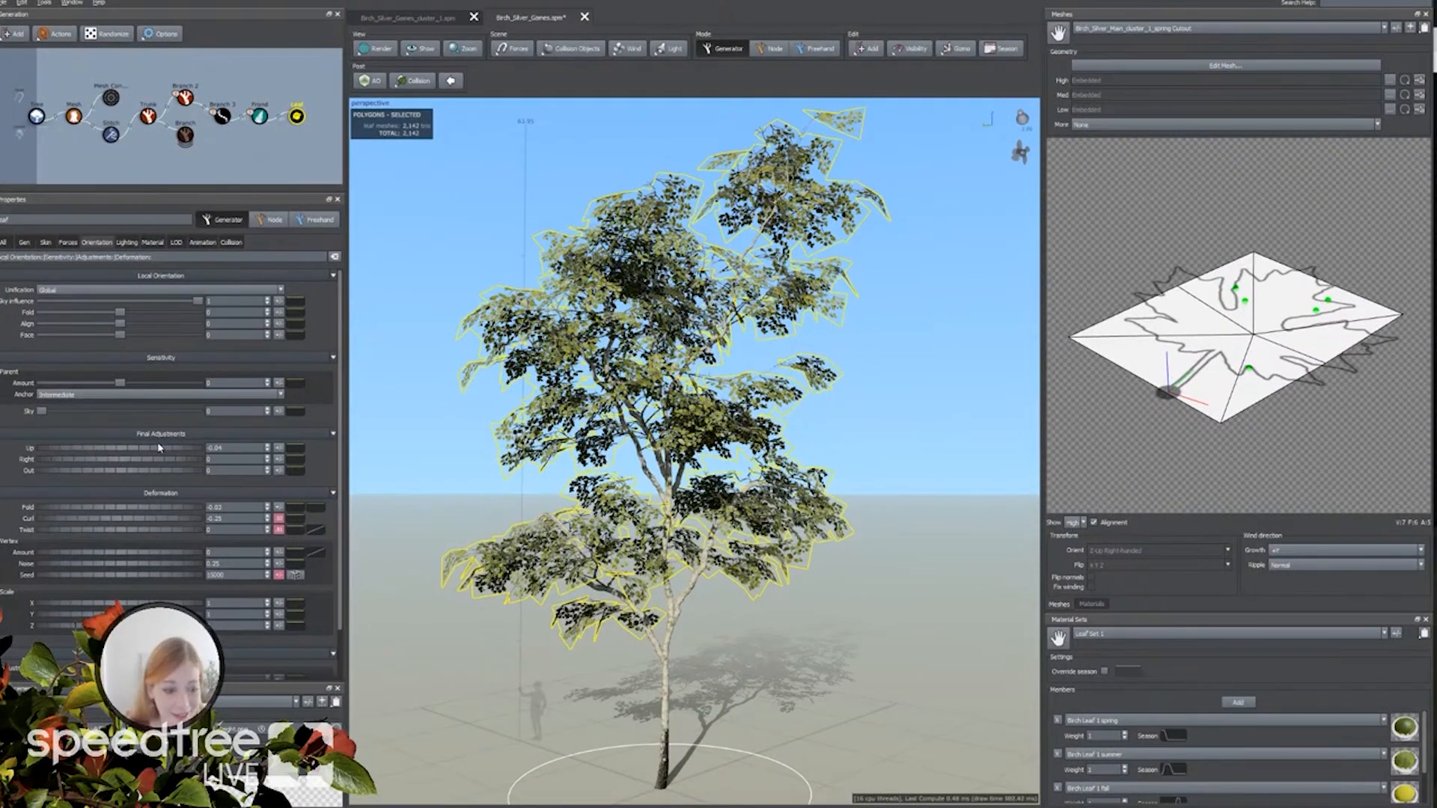
pyautogui.click(278, 468)
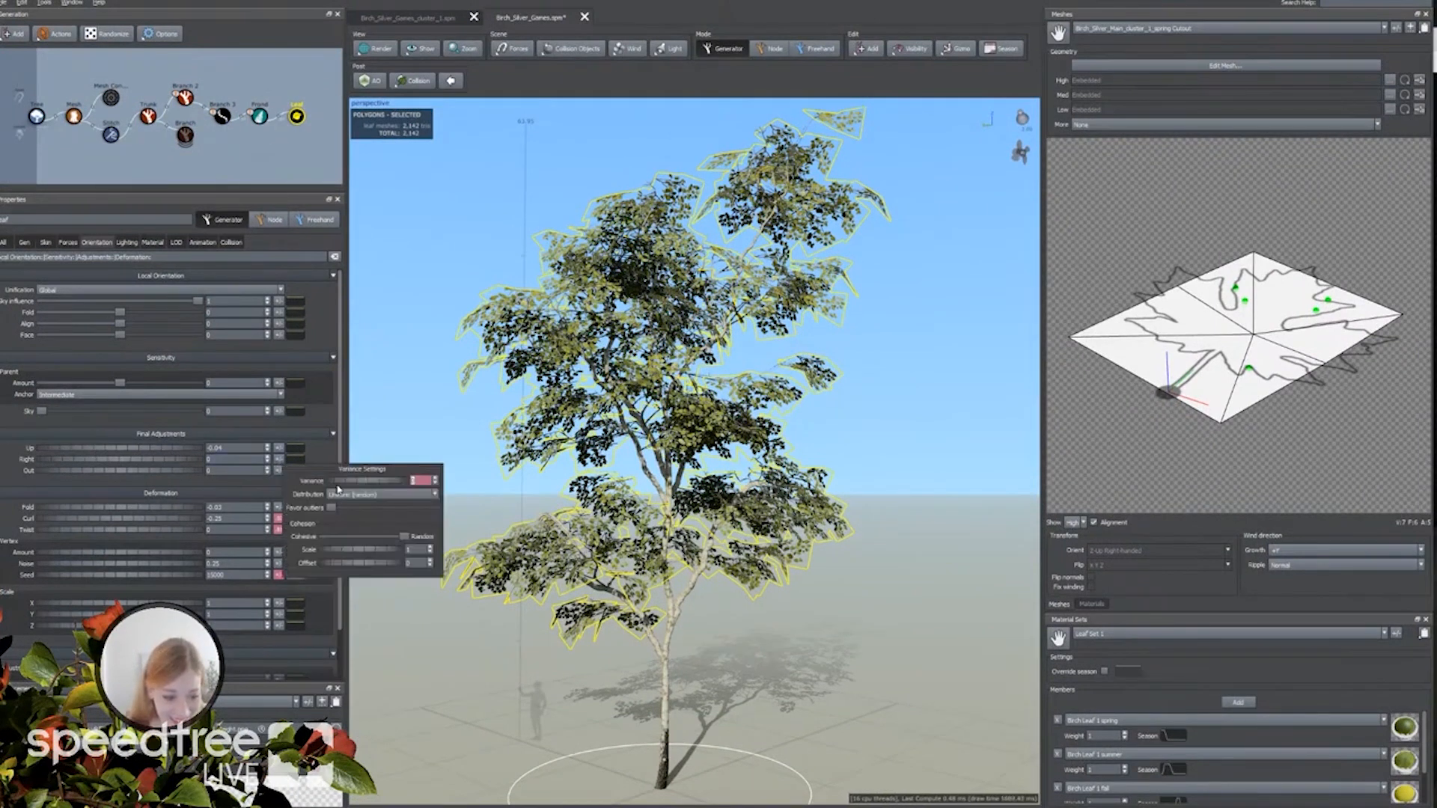
pyautogui.click(342, 482)
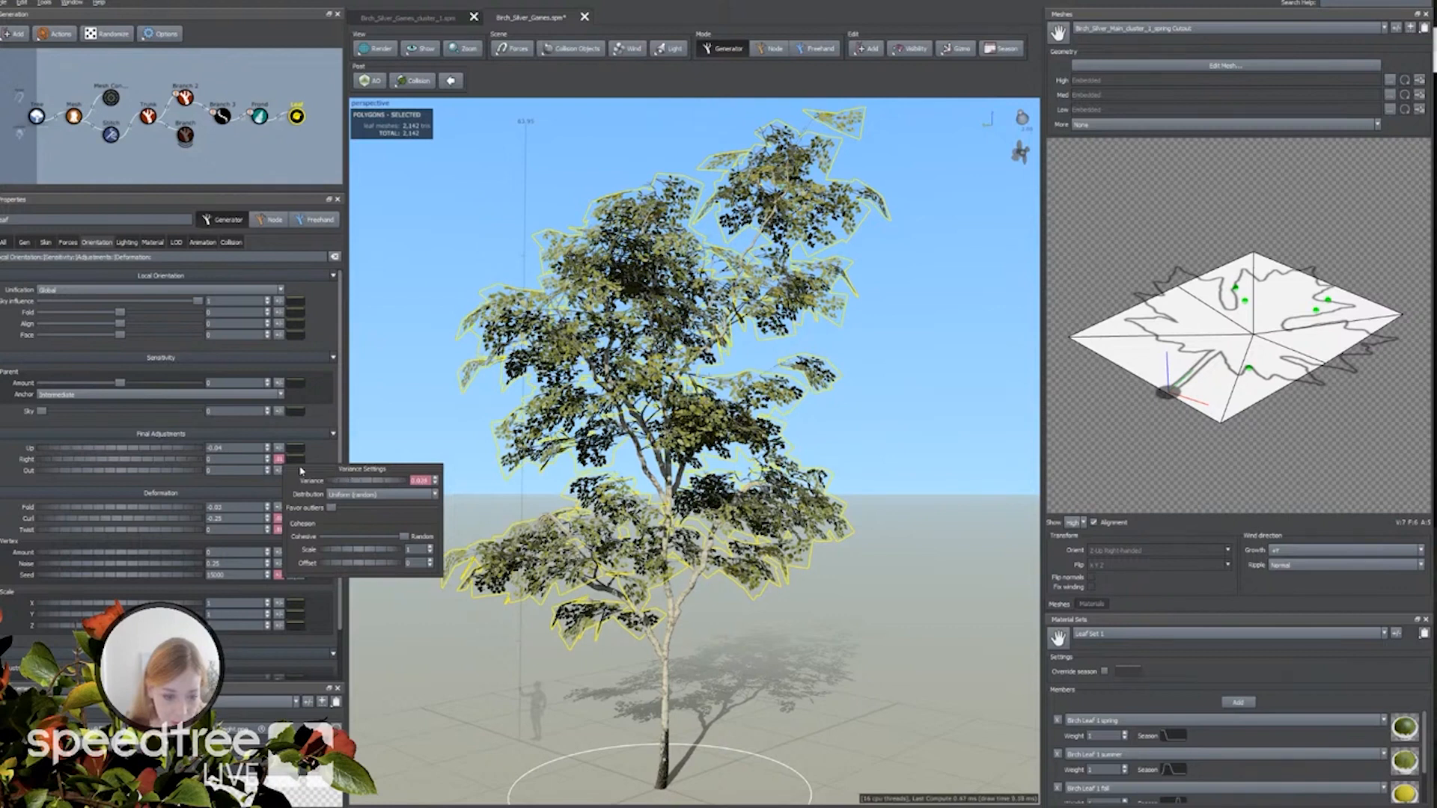
pyautogui.click(276, 471)
pyautogui.click(345, 490)
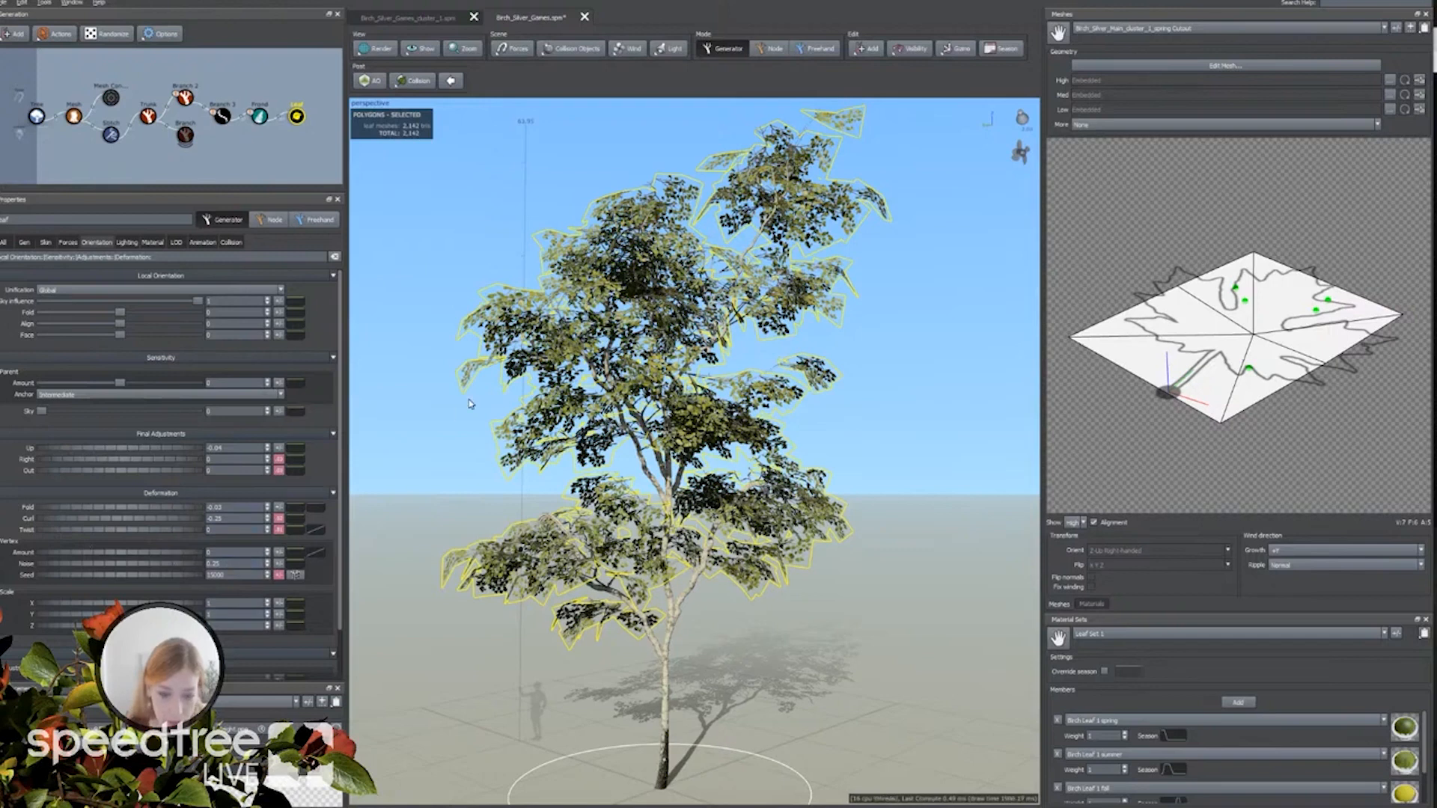
pyautogui.click(278, 553)
pyautogui.moveTo(355, 567); pyautogui.dragTo(370, 527)
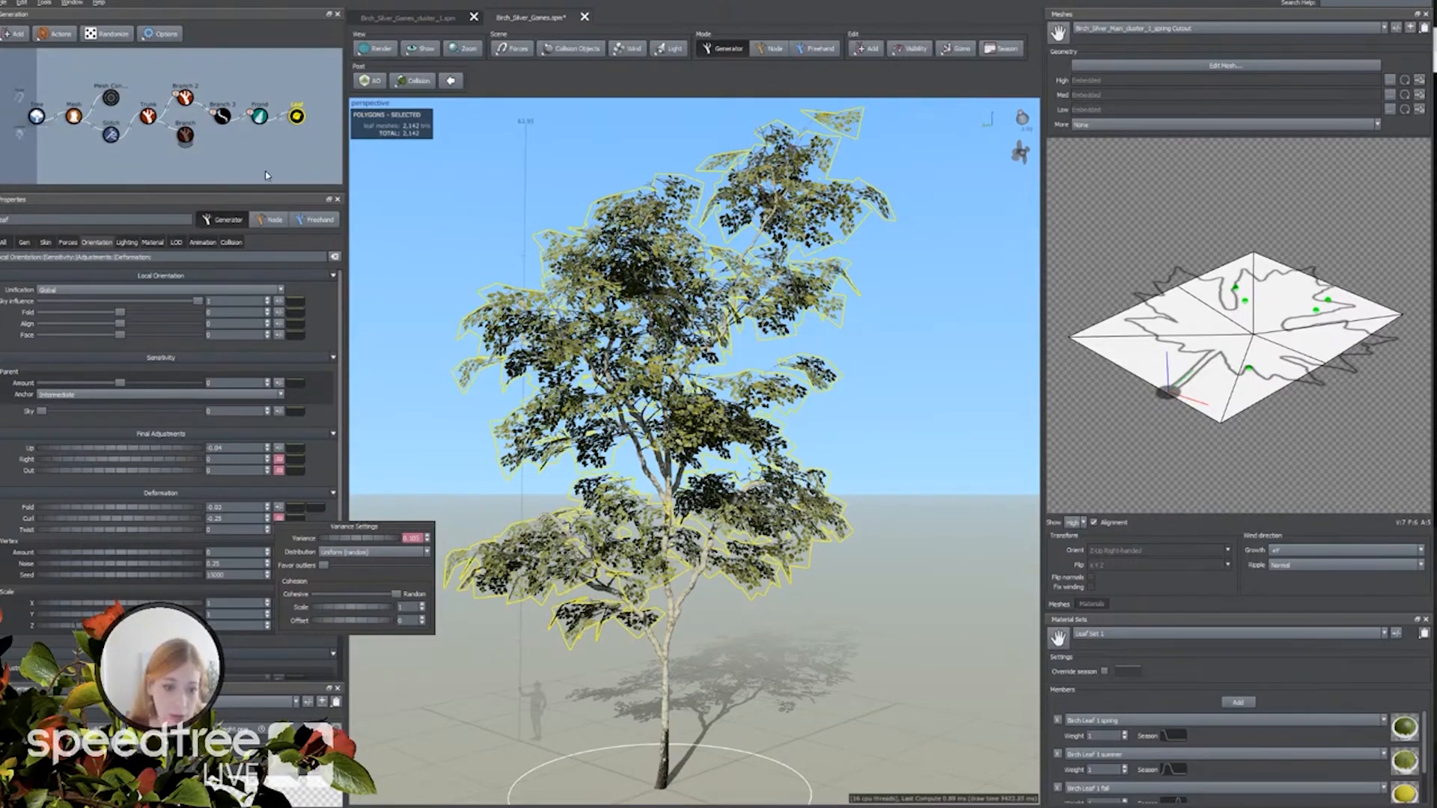
# Enable high-quality collision on the tree and set the Frond generator's collision style to Nothing.
pyautogui.click(414, 80)
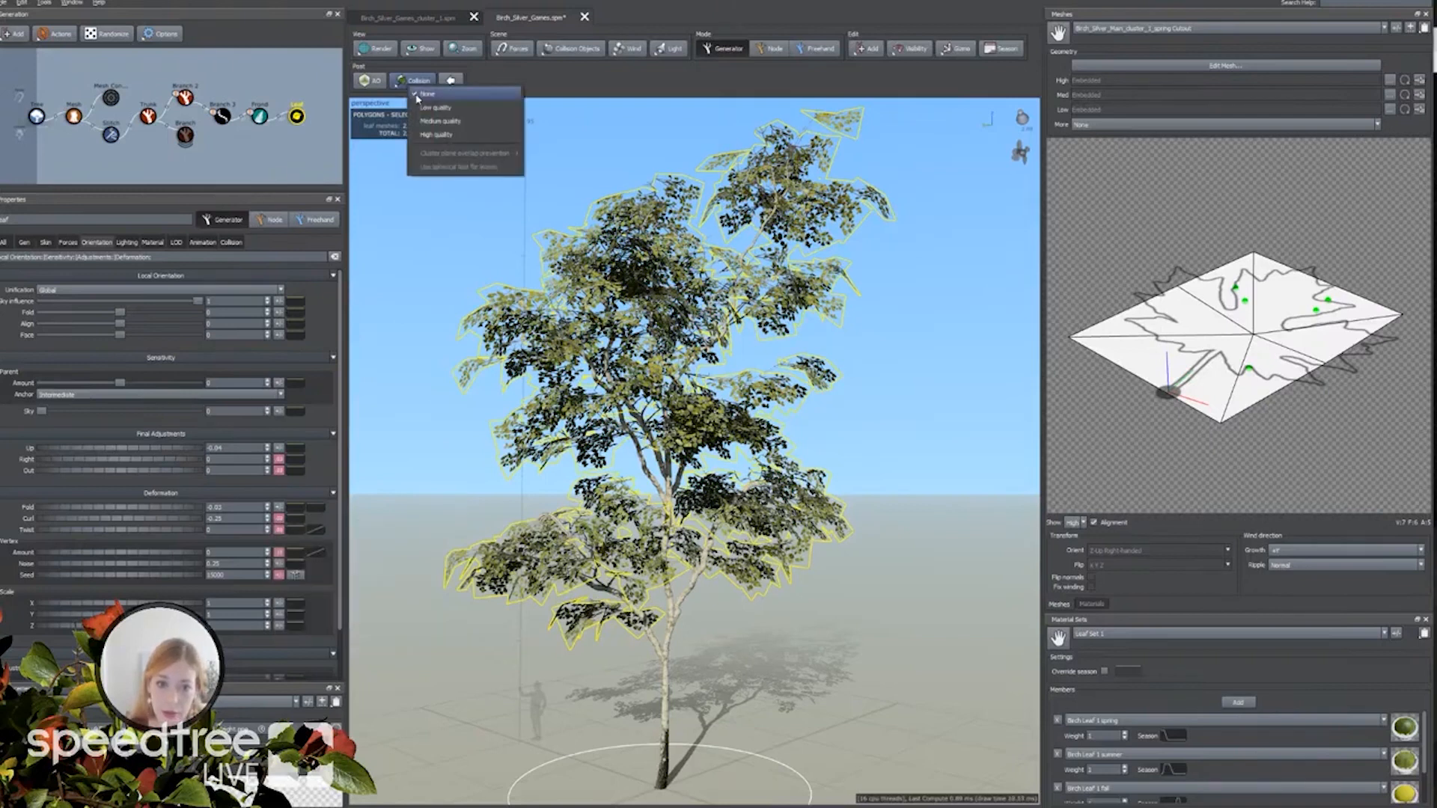
pyautogui.click(449, 135)
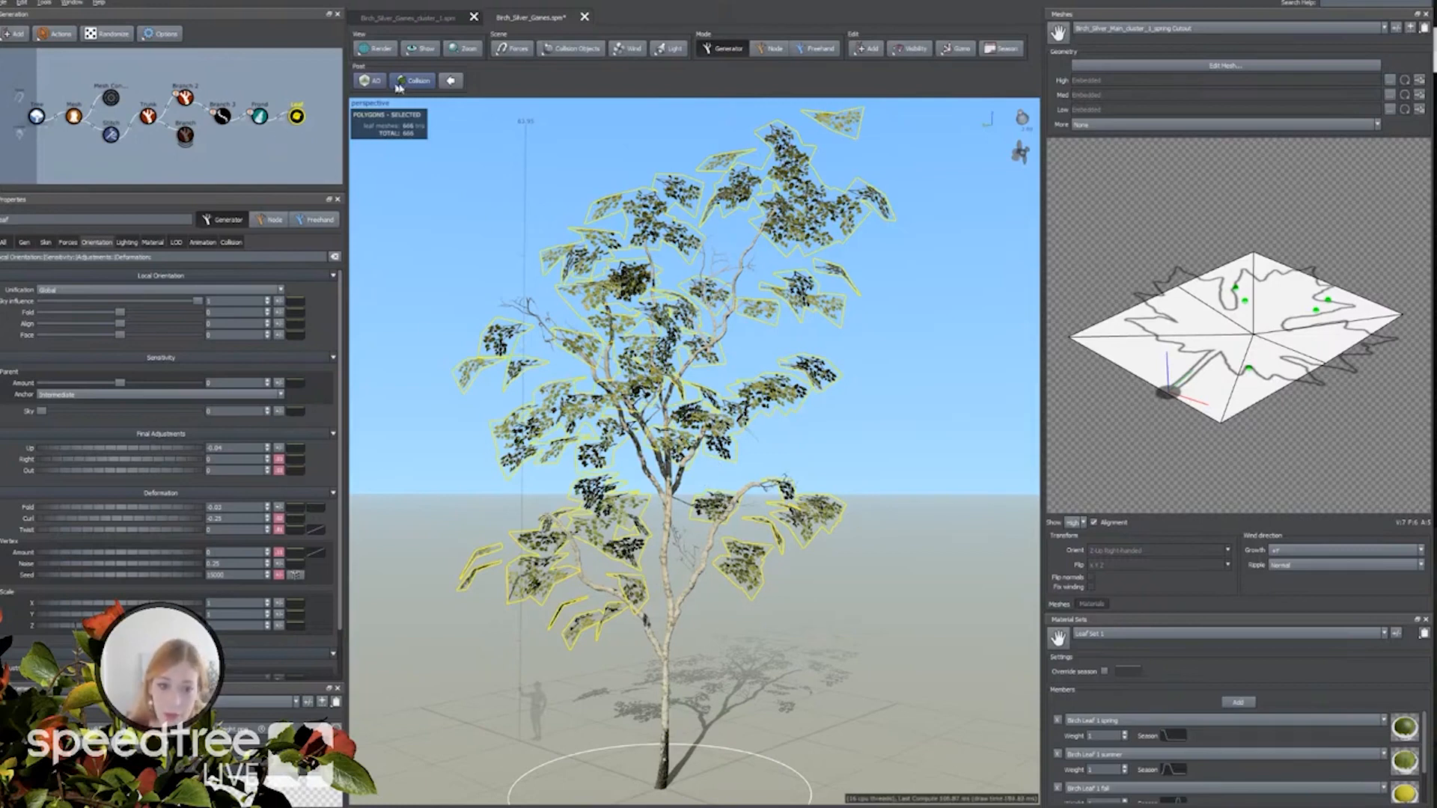
pyautogui.click(260, 116)
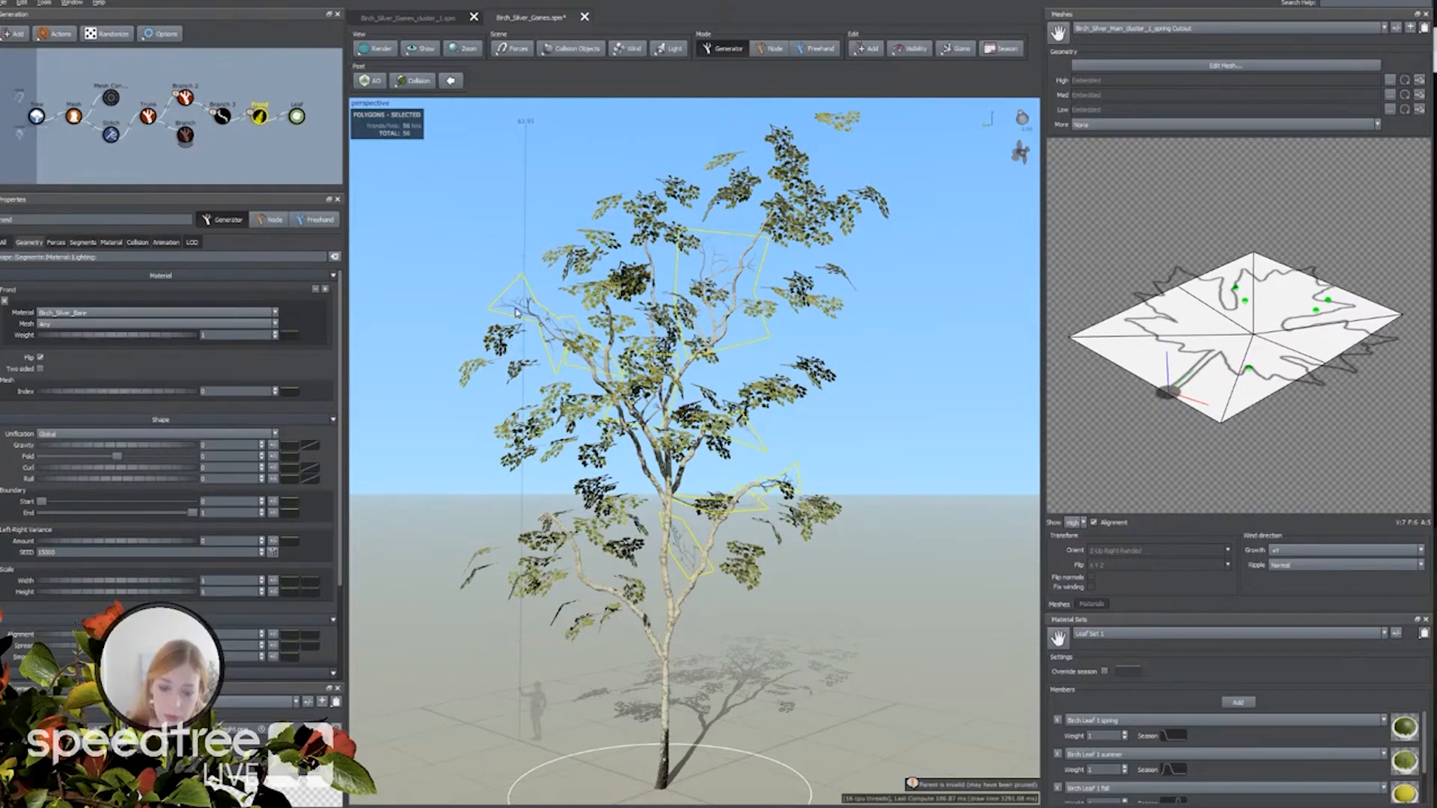
pyautogui.click(137, 242)
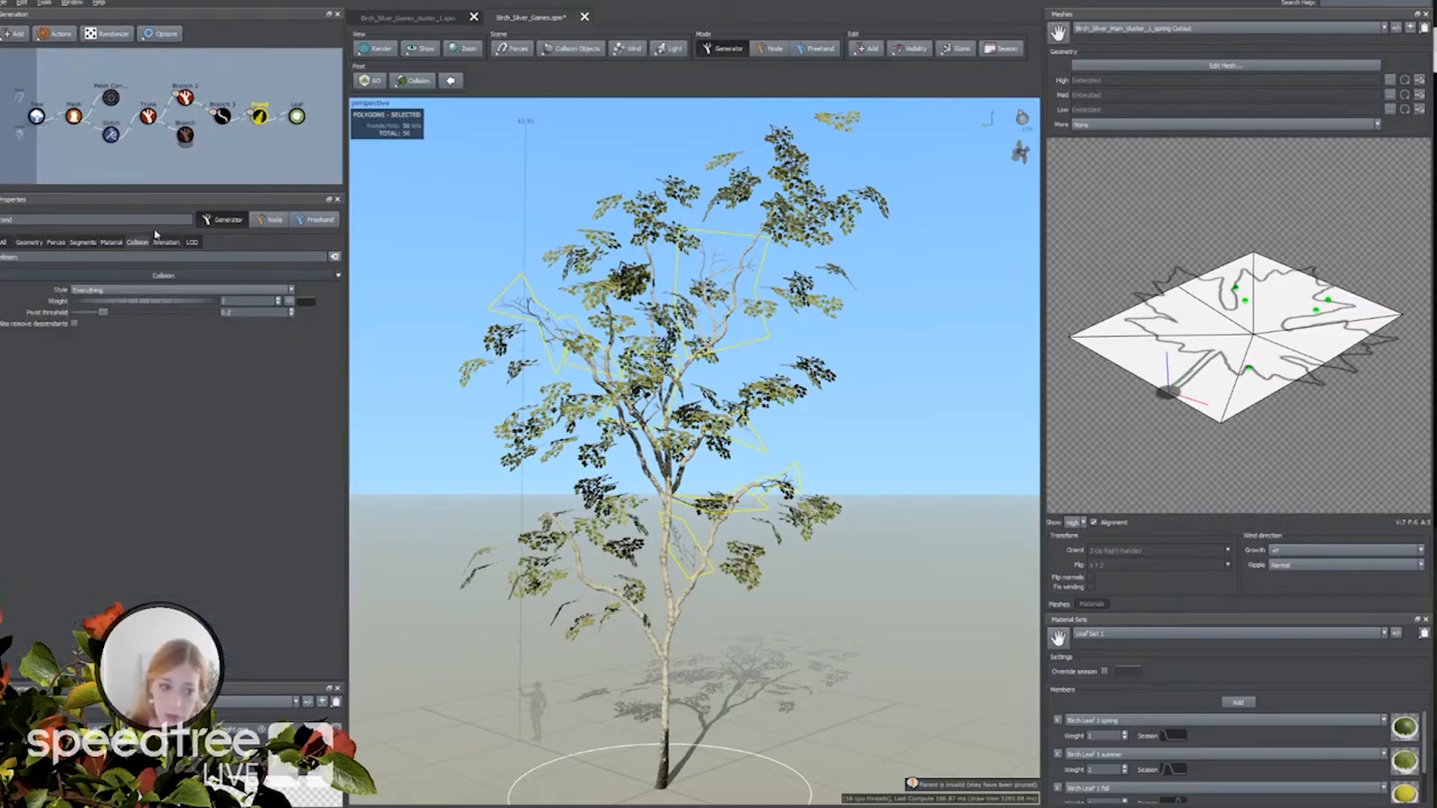
pyautogui.click(105, 291)
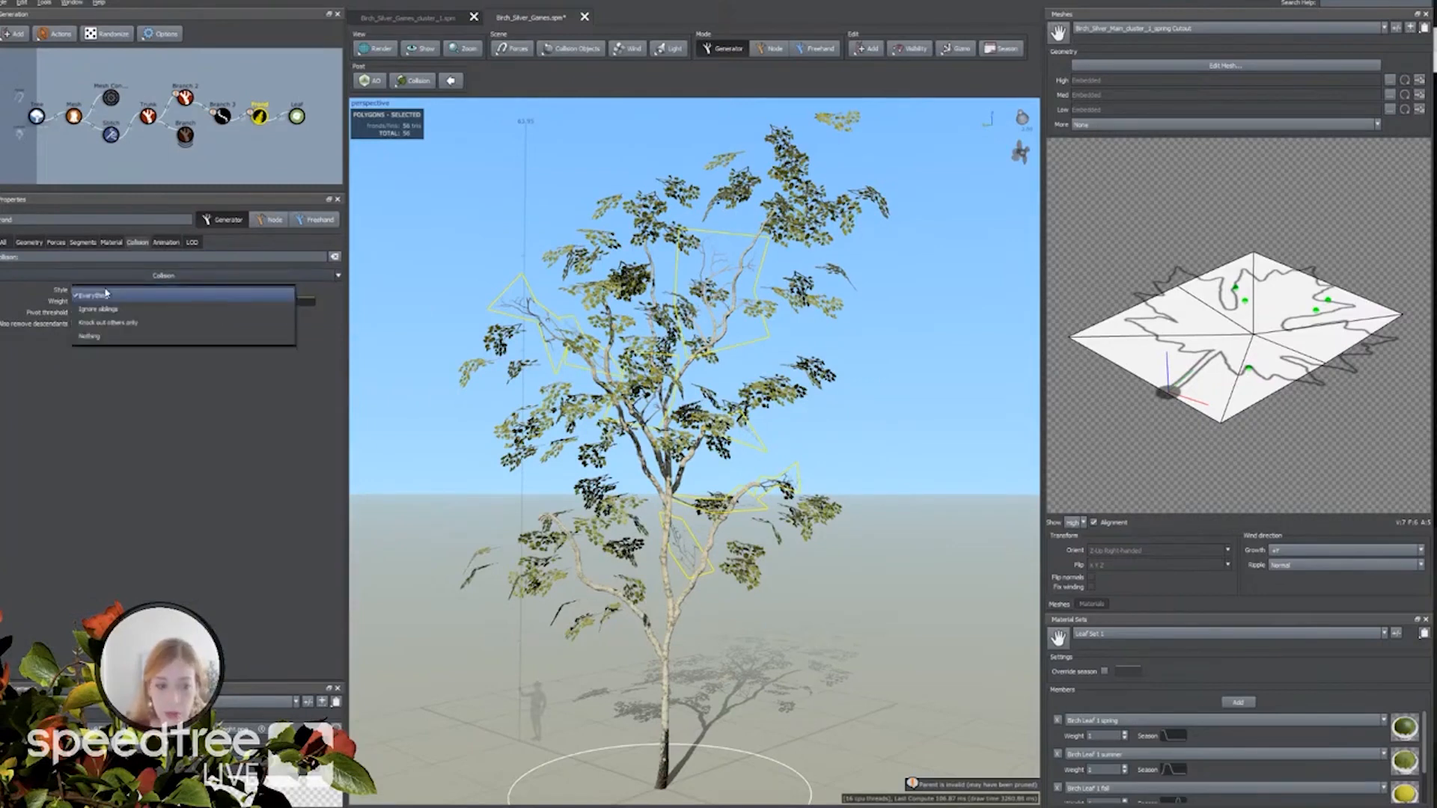
pyautogui.click(102, 338)
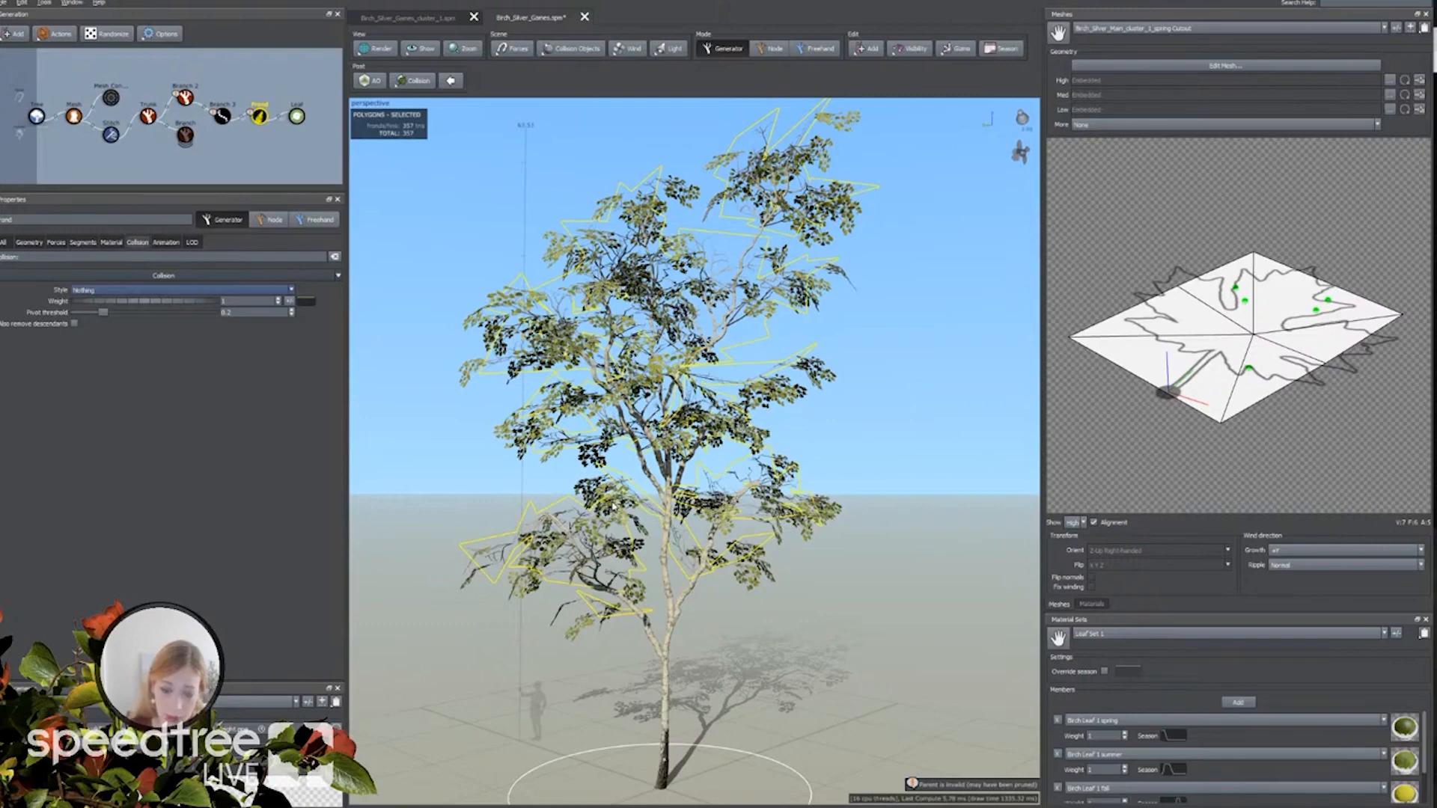
pyautogui.moveTo(568, 495)
pyautogui.mouseDown()
pyautogui.moveTo(509, 494)
pyautogui.moveTo(582, 495)
pyautogui.moveTo(469, 490)
pyautogui.moveTo(545, 491)
pyautogui.mouseUp()
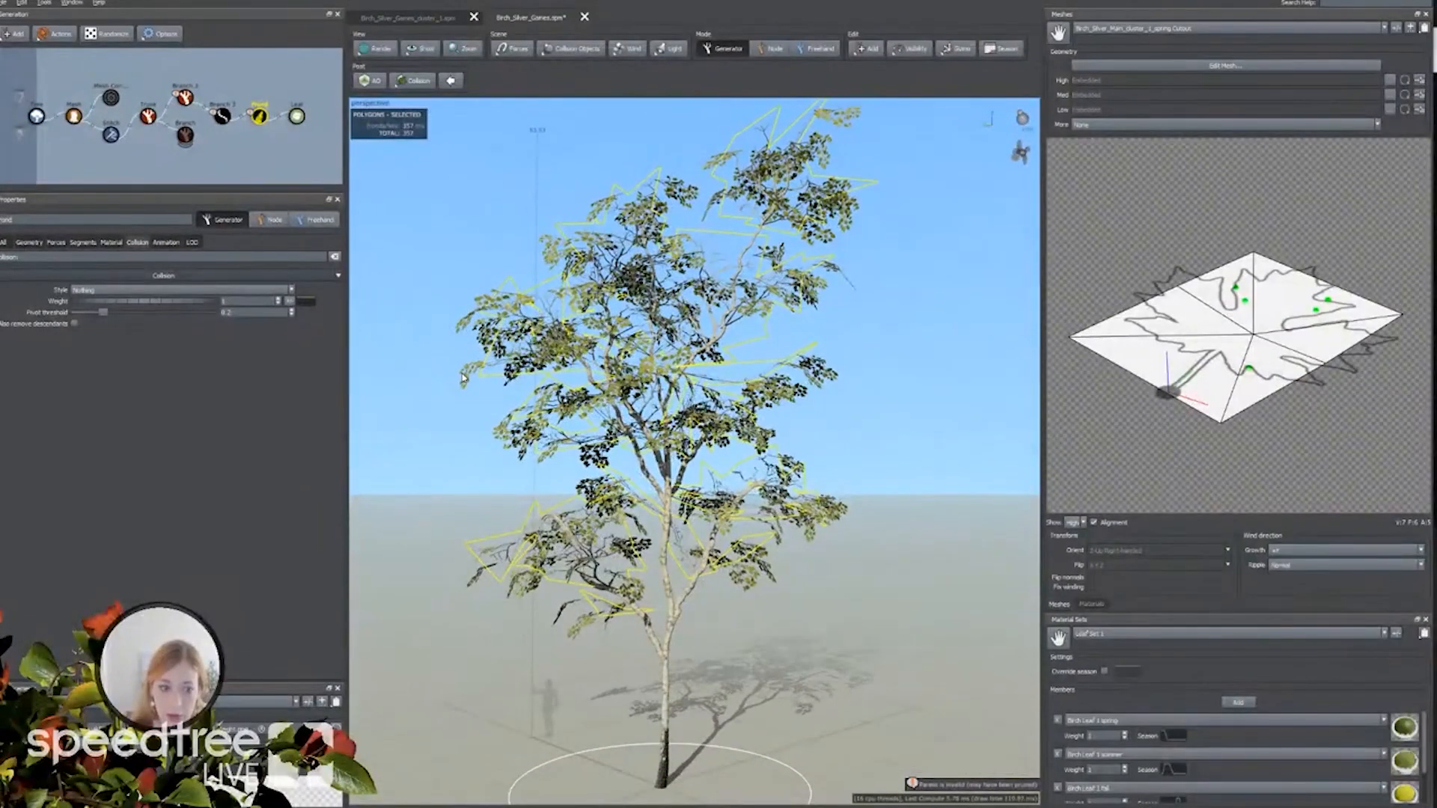
# Set the Leaf generator's collision style to Nothing and switch the tree's collision quality back to None.
pyautogui.click(295, 116)
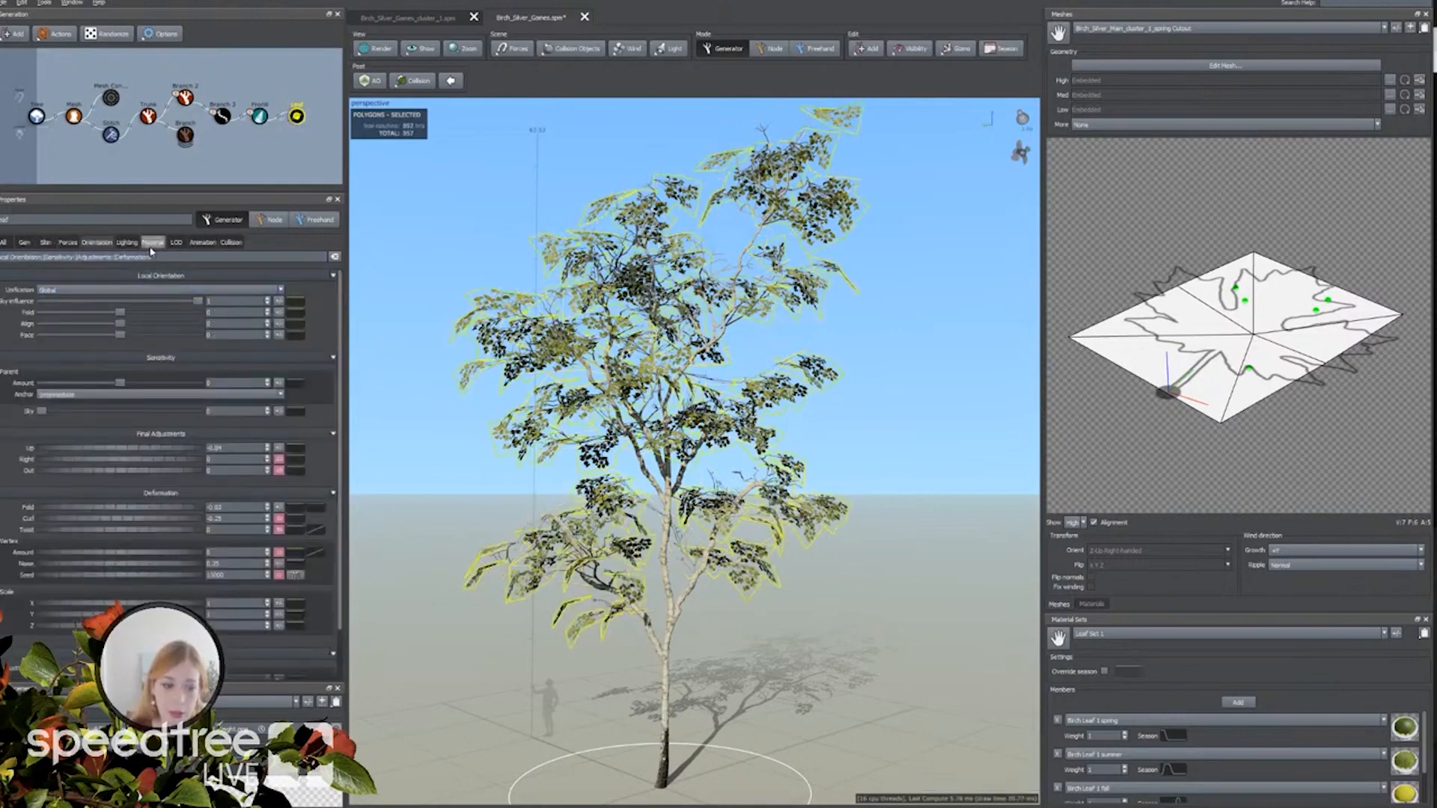
pyautogui.click(230, 243)
pyautogui.click(109, 292)
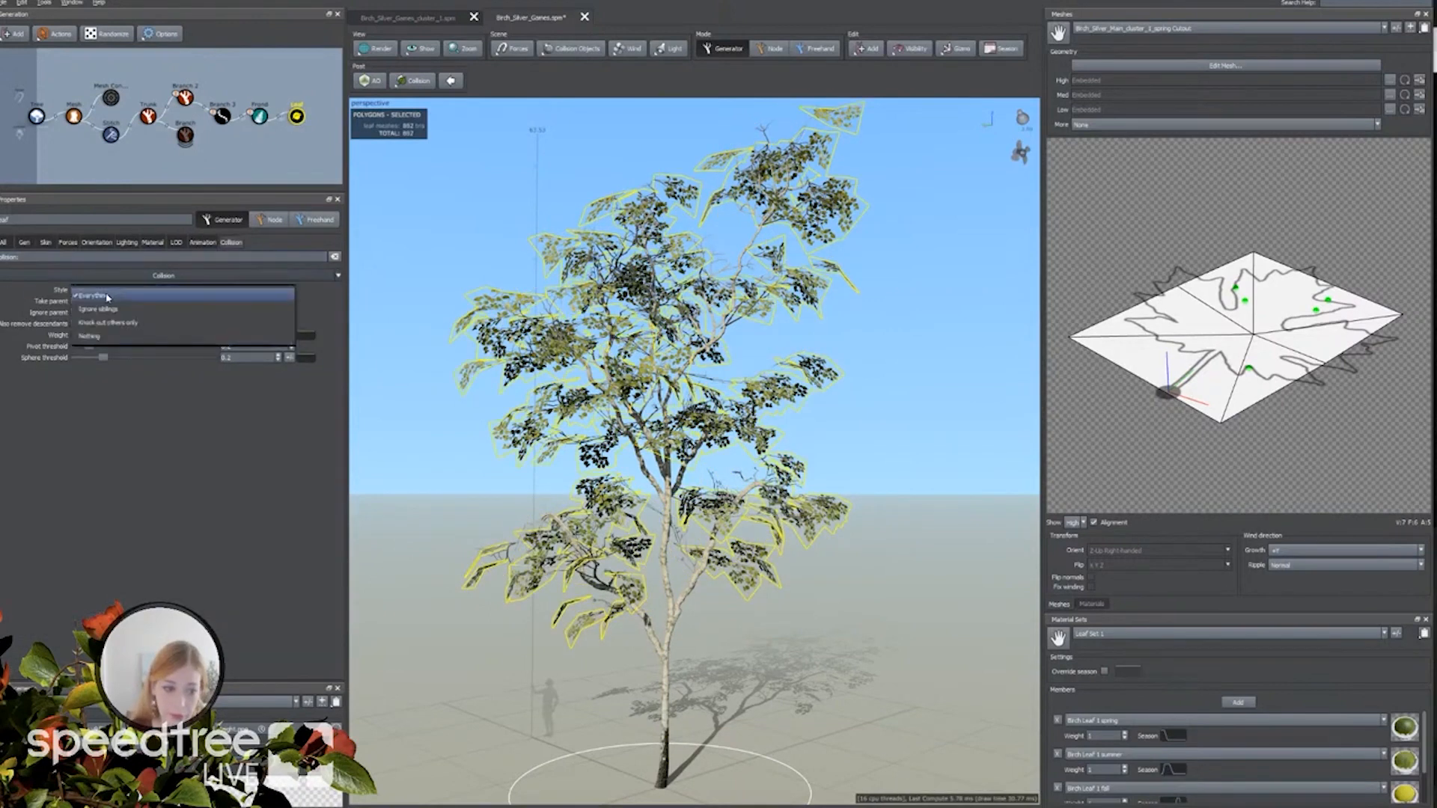
pyautogui.click(90, 337)
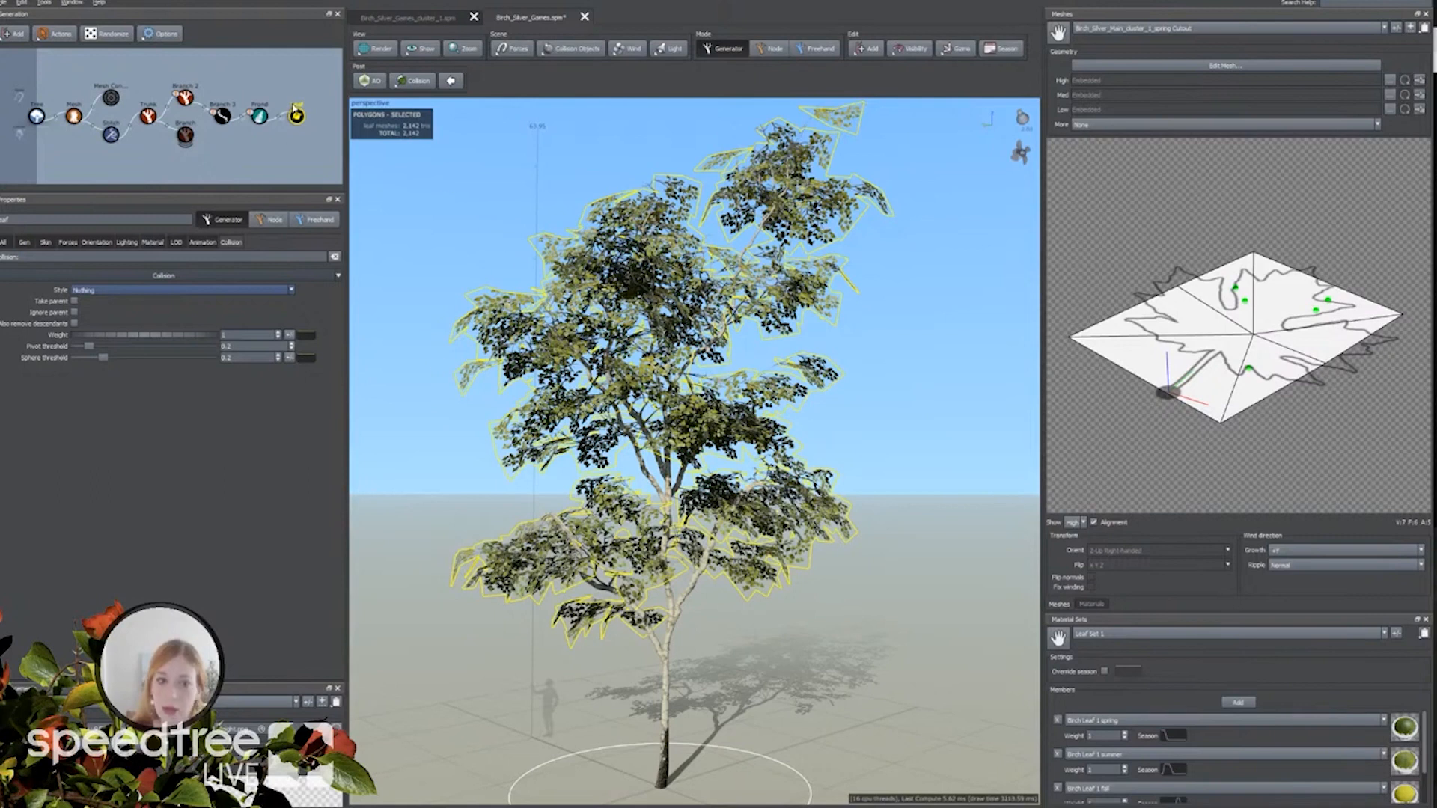
pyautogui.click(416, 80)
pyautogui.click(437, 98)
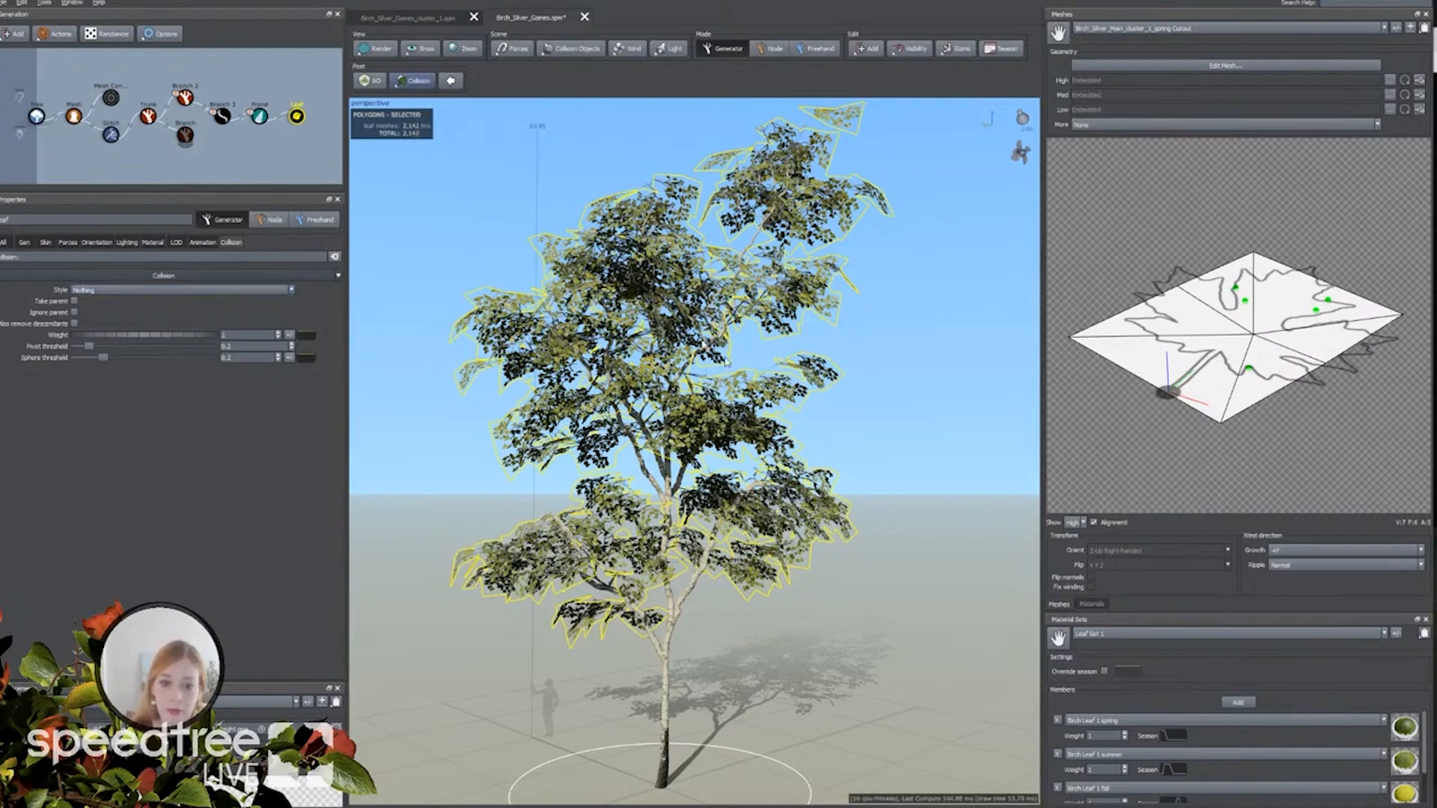
# Raise the brightness of the Gloss map in the Birch_Silver_Main_cluster_1_spring material slightly.
pyautogui.moveTo(698, 406)
pyautogui.mouseDown()
pyautogui.moveTo(666, 428)
pyautogui.moveTo(726, 524)
pyautogui.moveTo(786, 513)
pyautogui.moveTo(861, 470)
pyautogui.moveTo(812, 509)
pyautogui.moveTo(756, 524)
pyautogui.moveTo(706, 432)
pyautogui.mouseUp()
pyautogui.scroll(4, 667, 431)
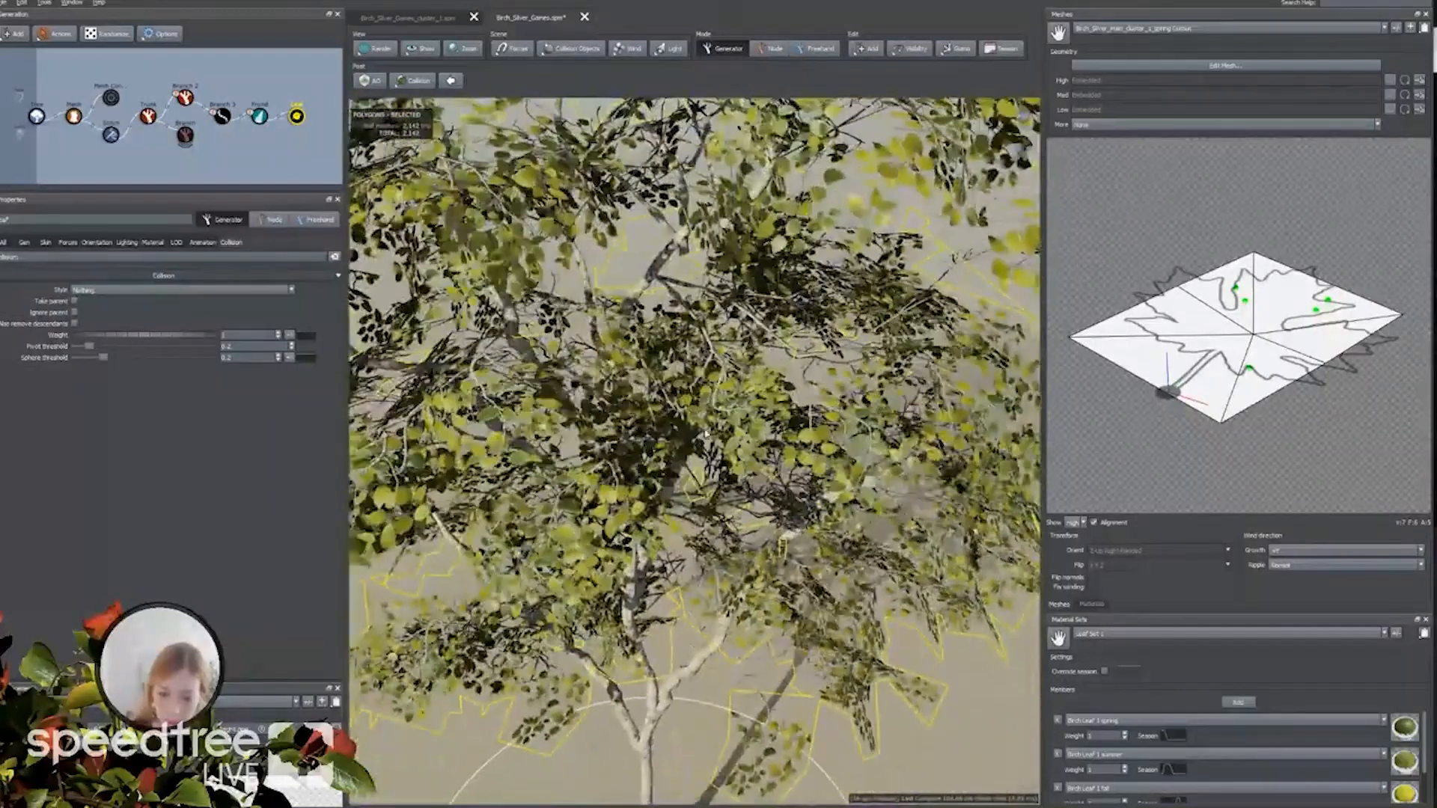
pyautogui.scroll(6, 704, 433)
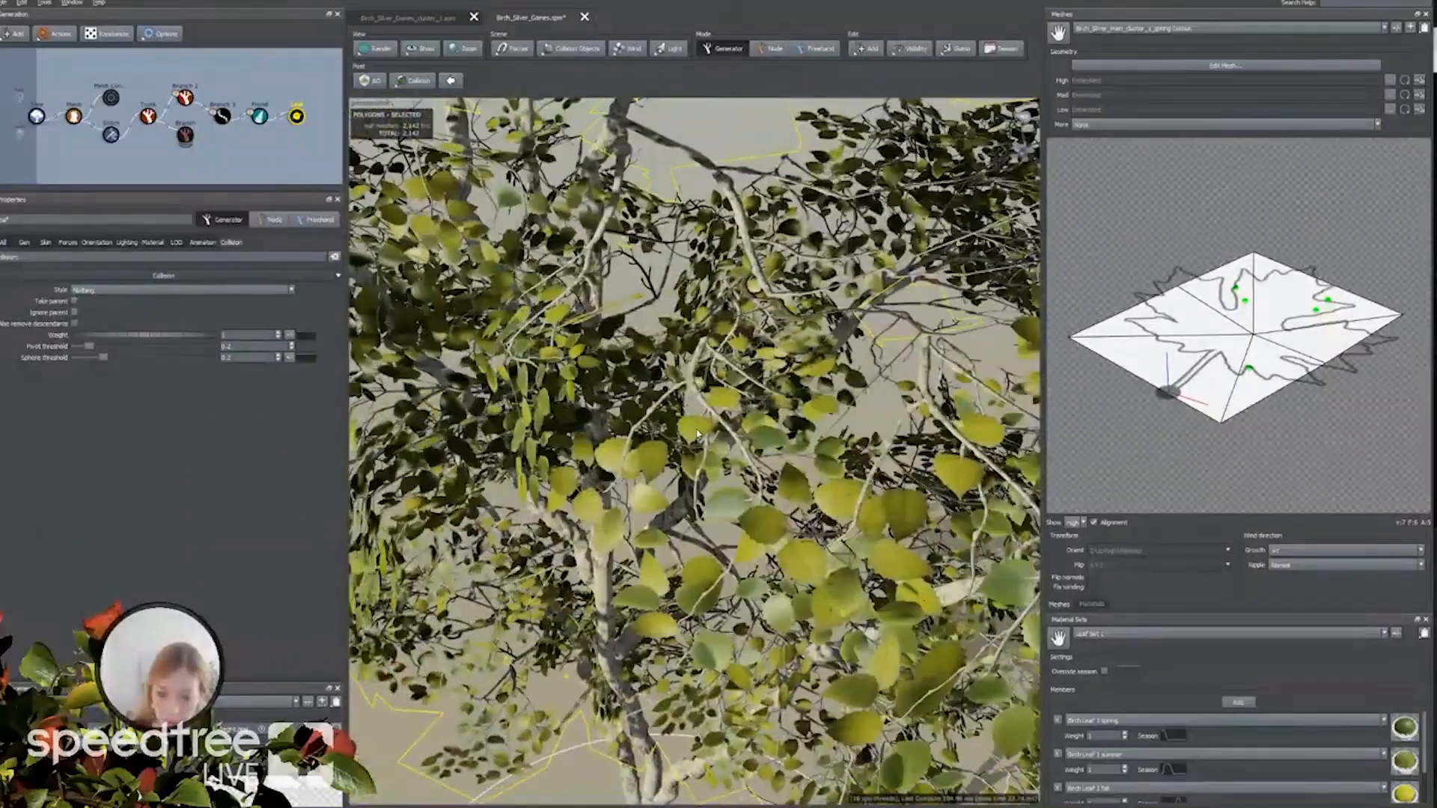
pyautogui.click(1091, 605)
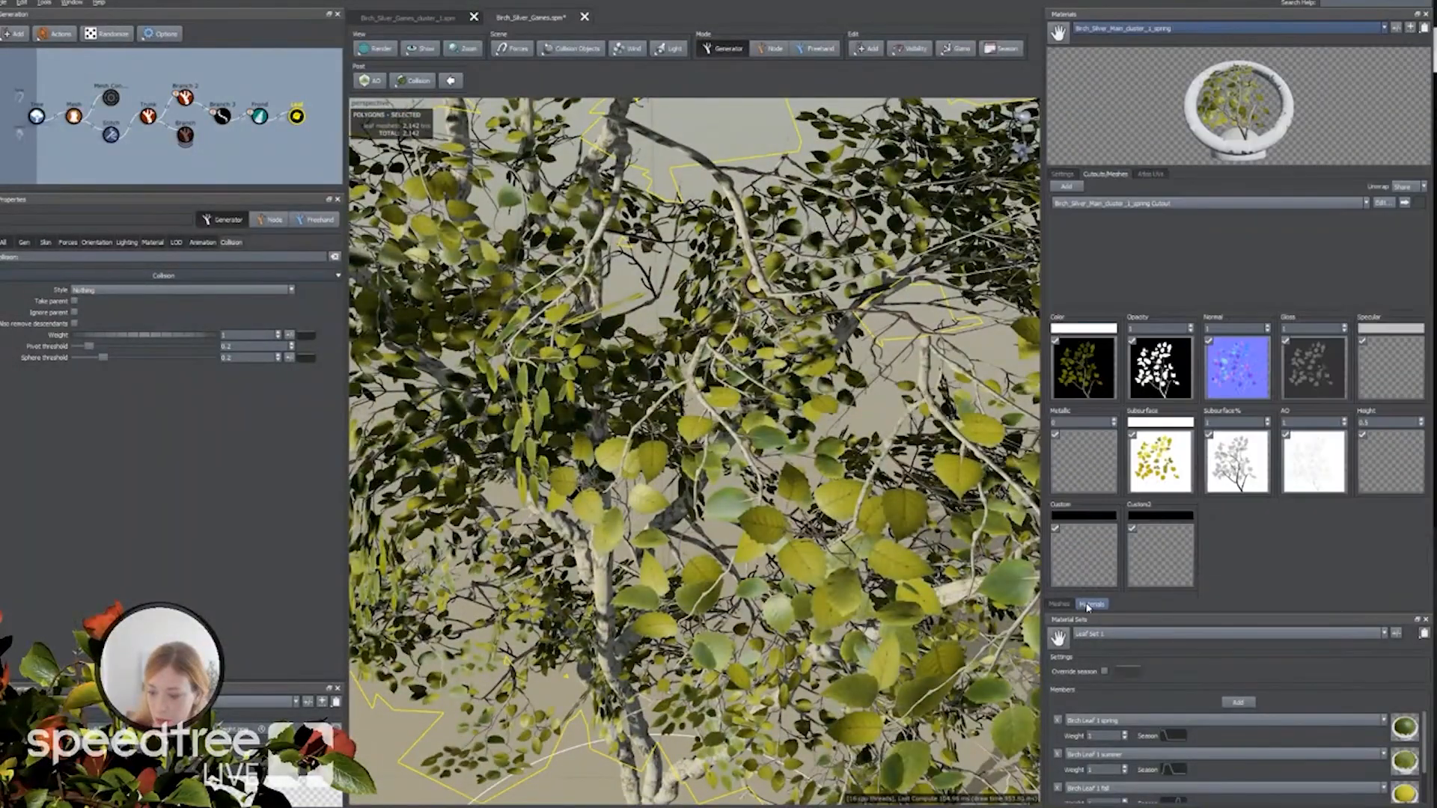
pyautogui.click(1298, 386)
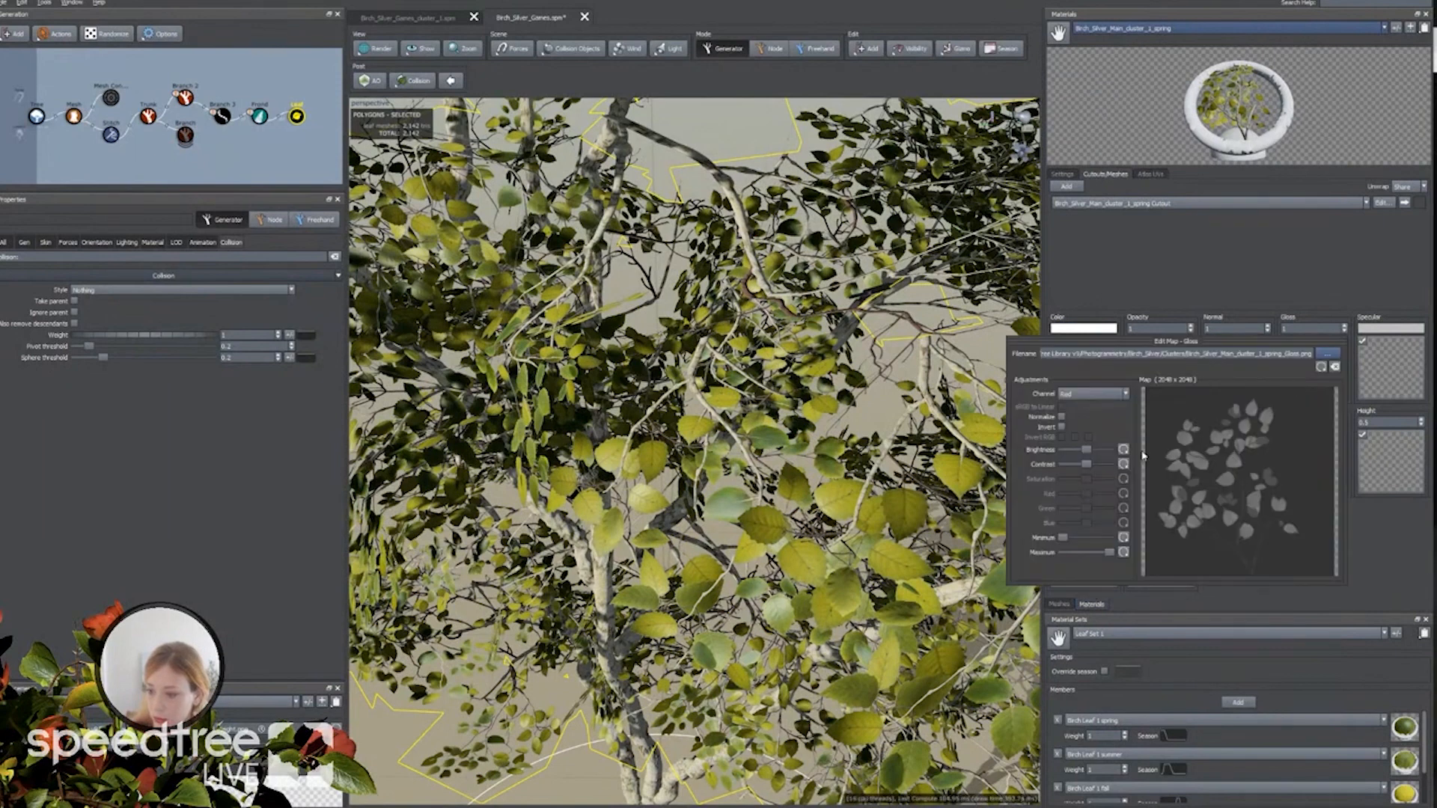
pyautogui.moveTo(1088, 454); pyautogui.dragTo(1097, 453)
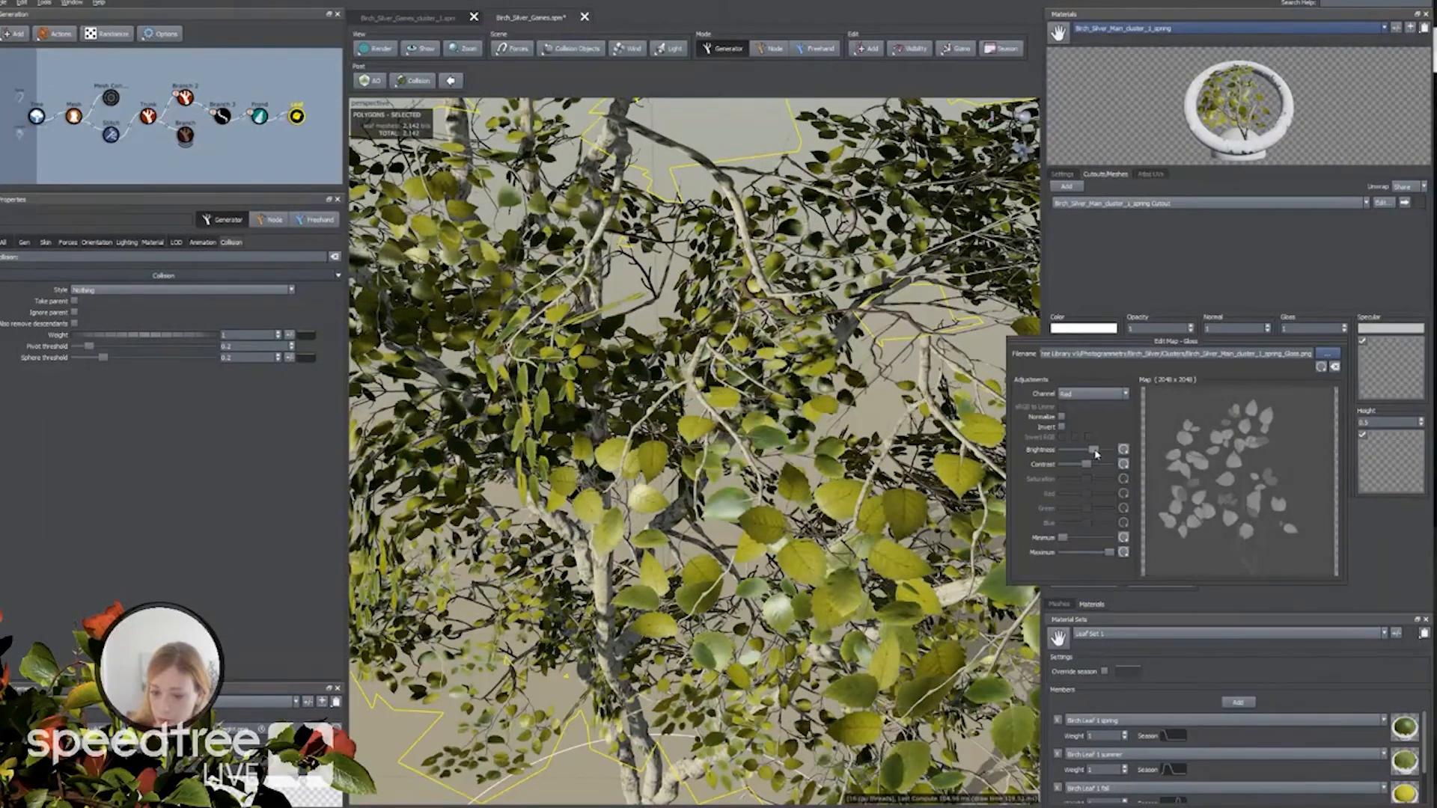
# Rotate the scene's directional light so it illuminates the side of the birch facing the view.
pyautogui.scroll(-4, 853, 456)
pyautogui.moveTo(853, 509); pyautogui.dragTo(844, 408)
pyautogui.scroll(-2, 819, 422)
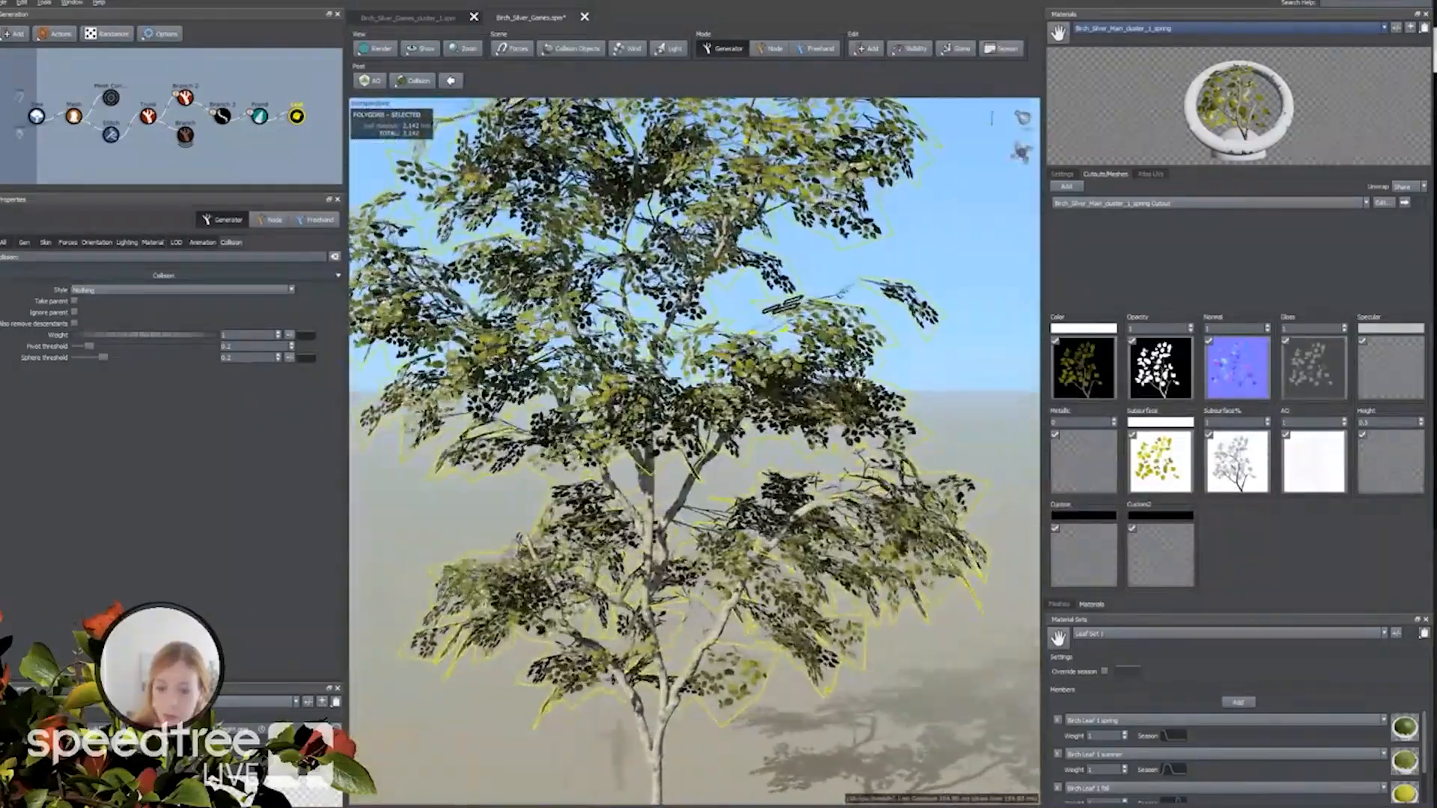
pyautogui.click(1023, 117)
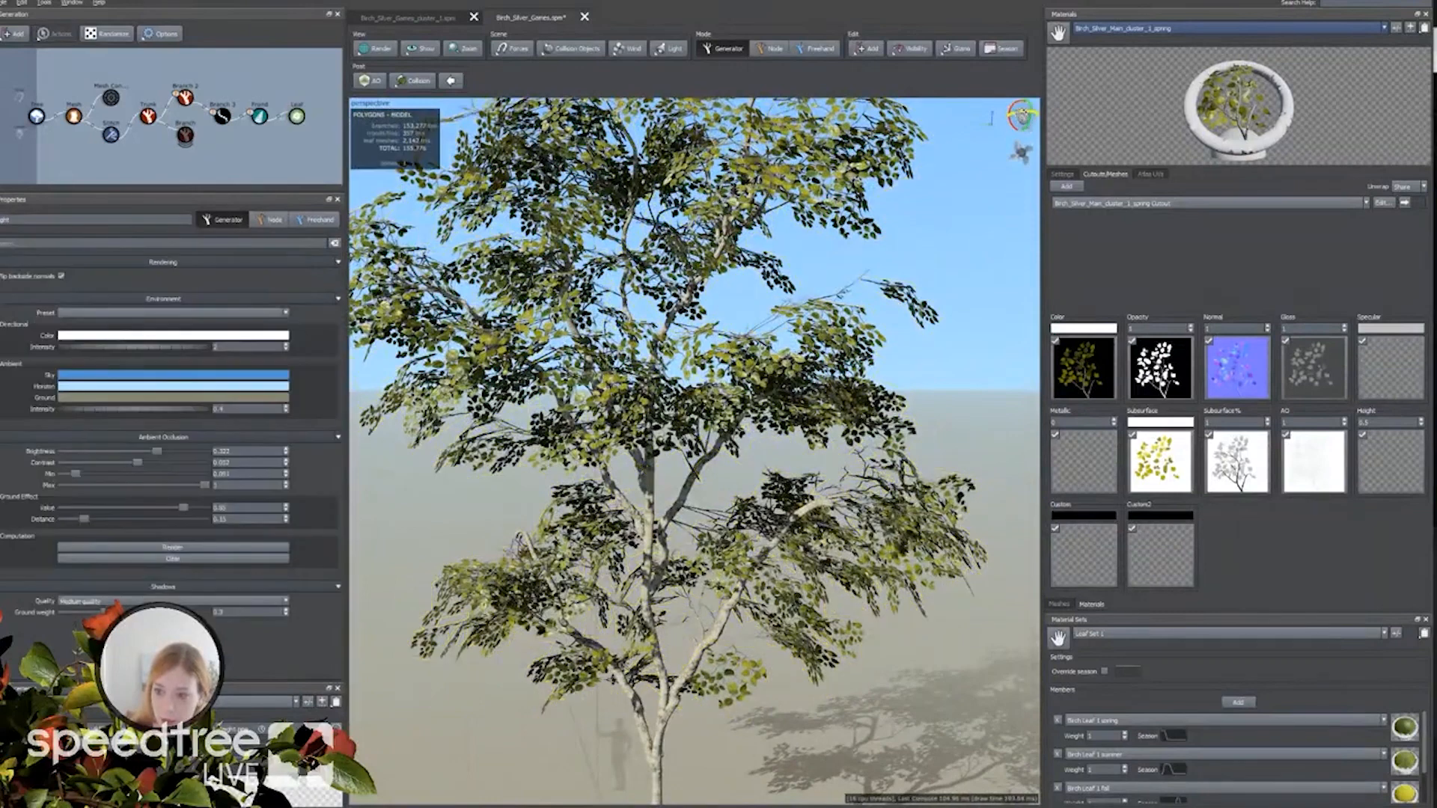
pyautogui.moveTo(1043, 111); pyautogui.dragTo(1012, 129)
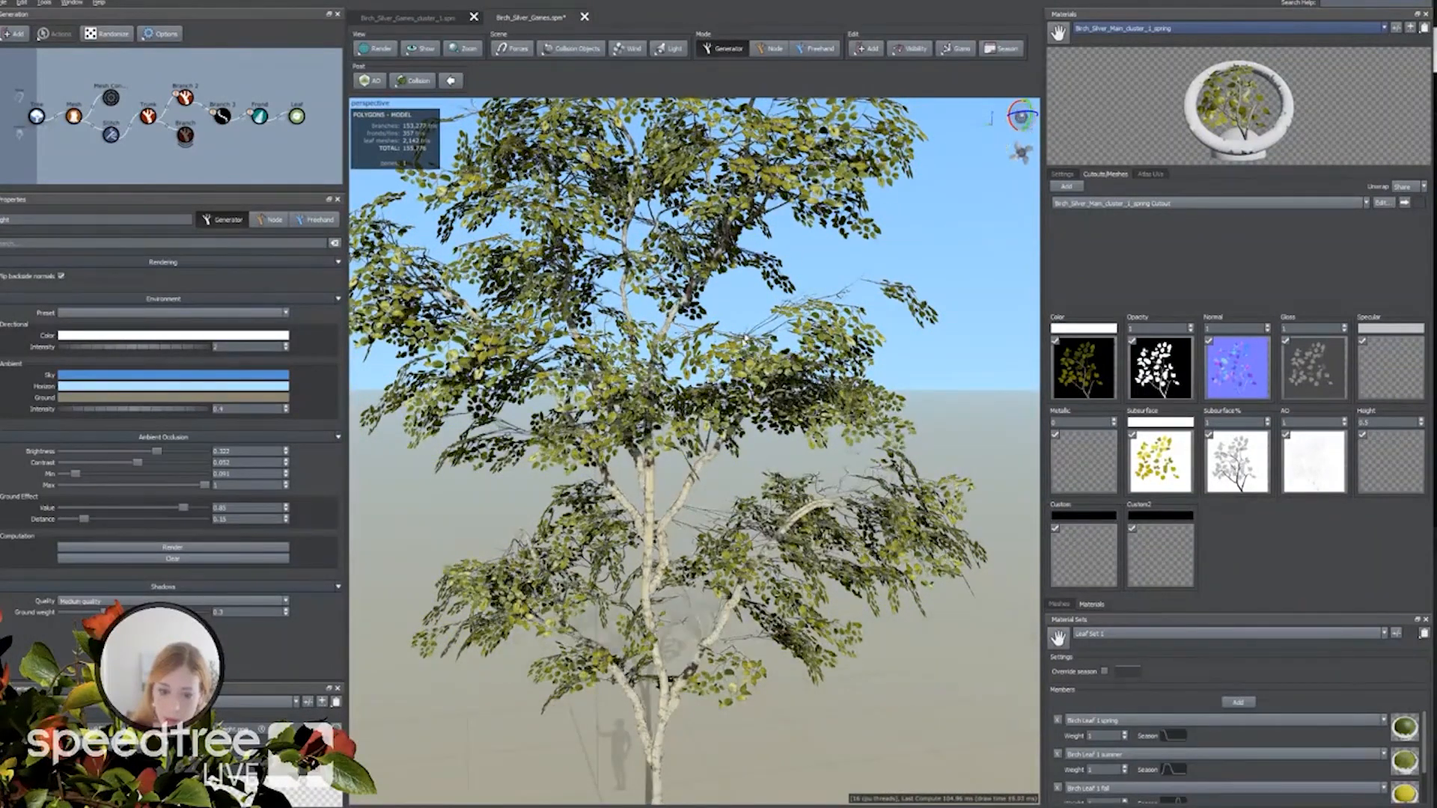
# Examine the relit birch's foliage and trunk up close and from a distance.
pyautogui.scroll(-3, 741, 348)
pyautogui.scroll(5, 741, 347)
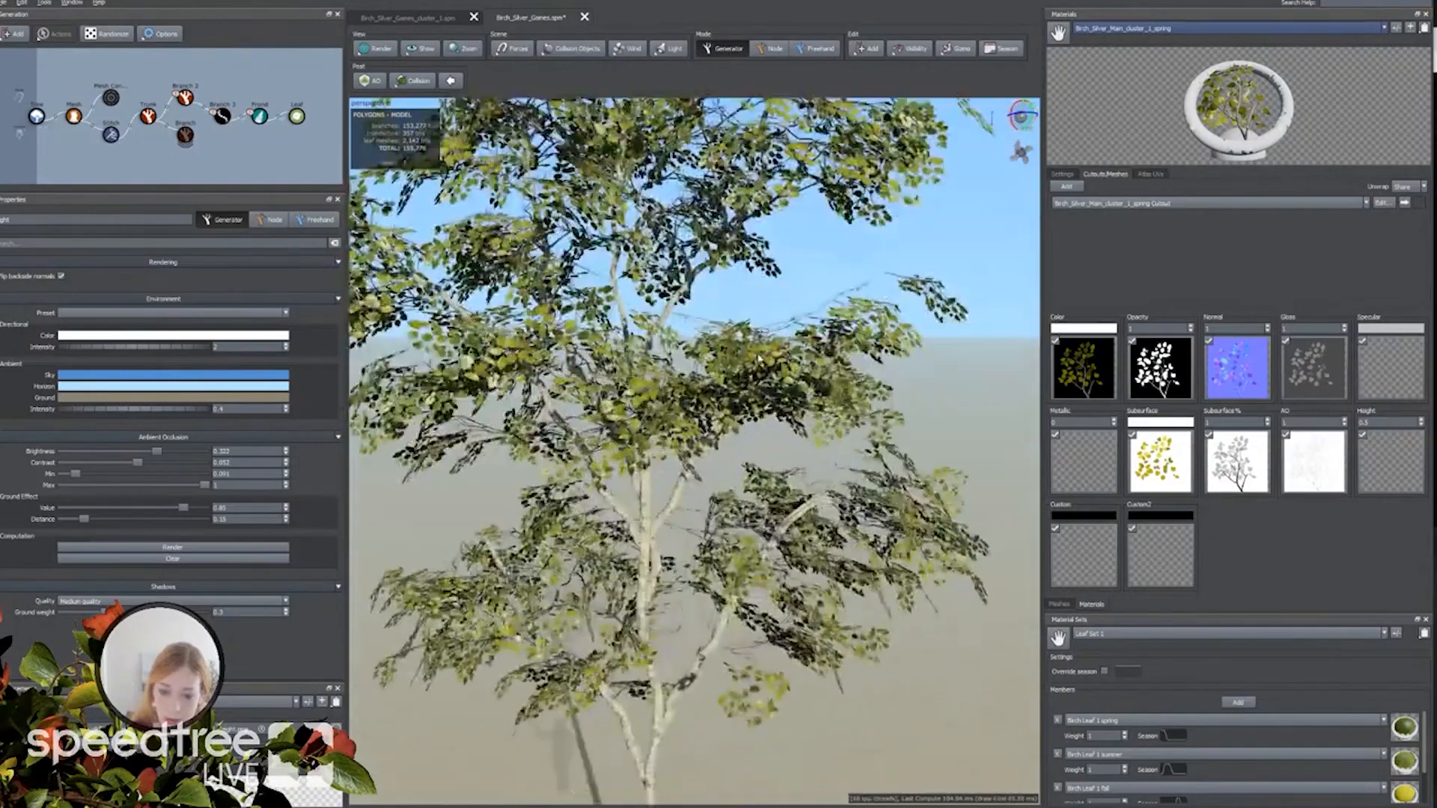
pyautogui.scroll(2, 756, 357)
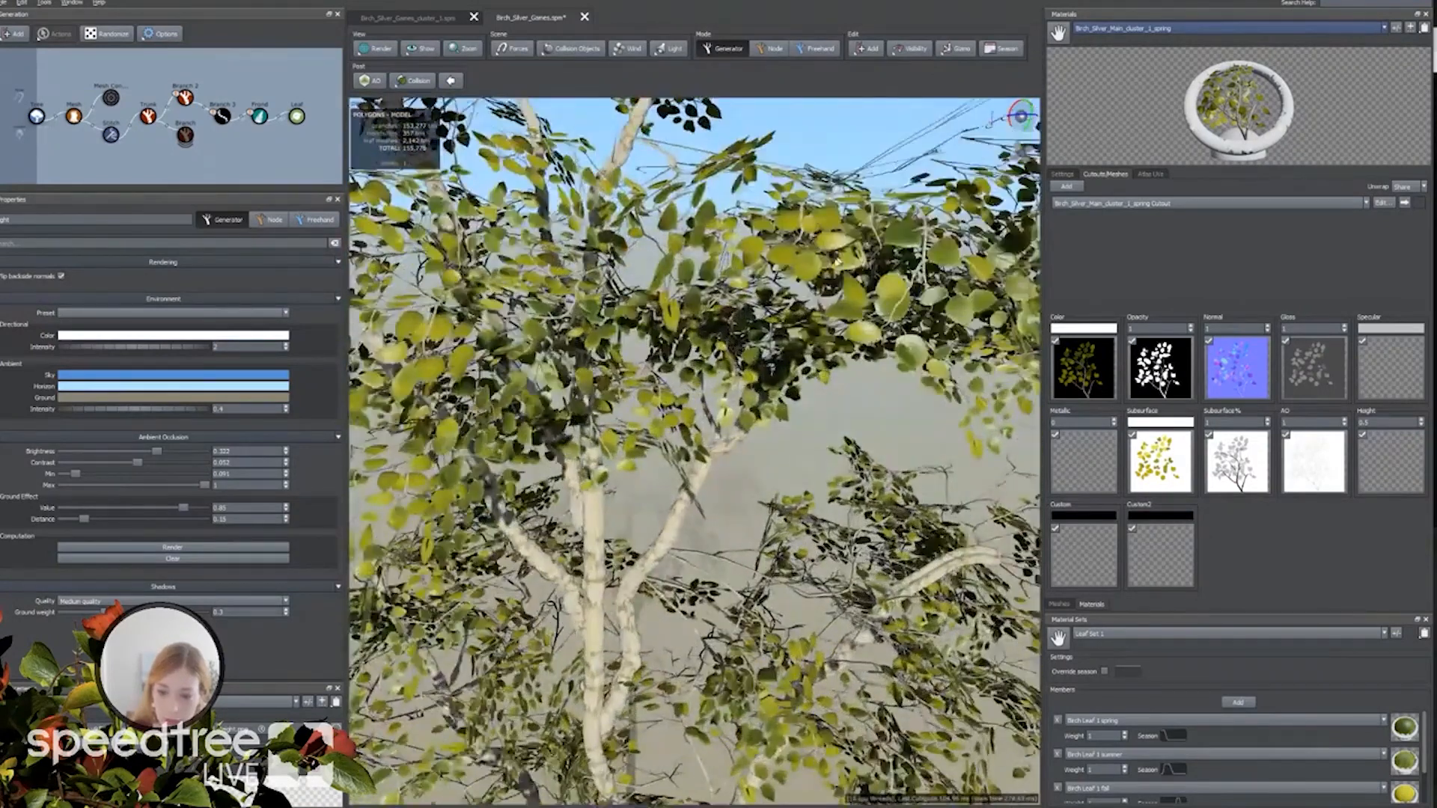
pyautogui.moveTo(775, 259); pyautogui.dragTo(786, 391)
pyautogui.scroll(-10, 777, 411)
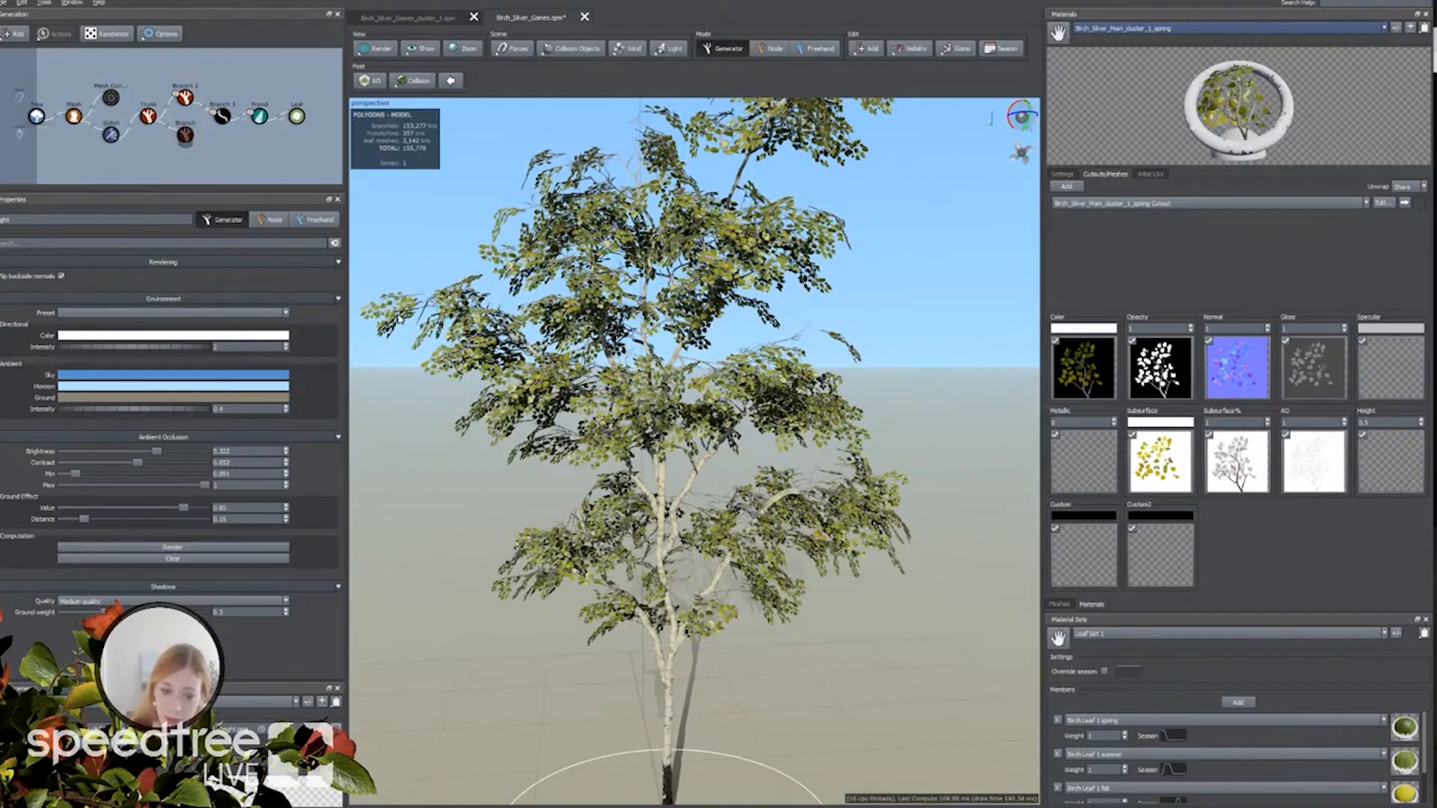
pyautogui.moveTo(472, 523); pyautogui.dragTo(503, 527)
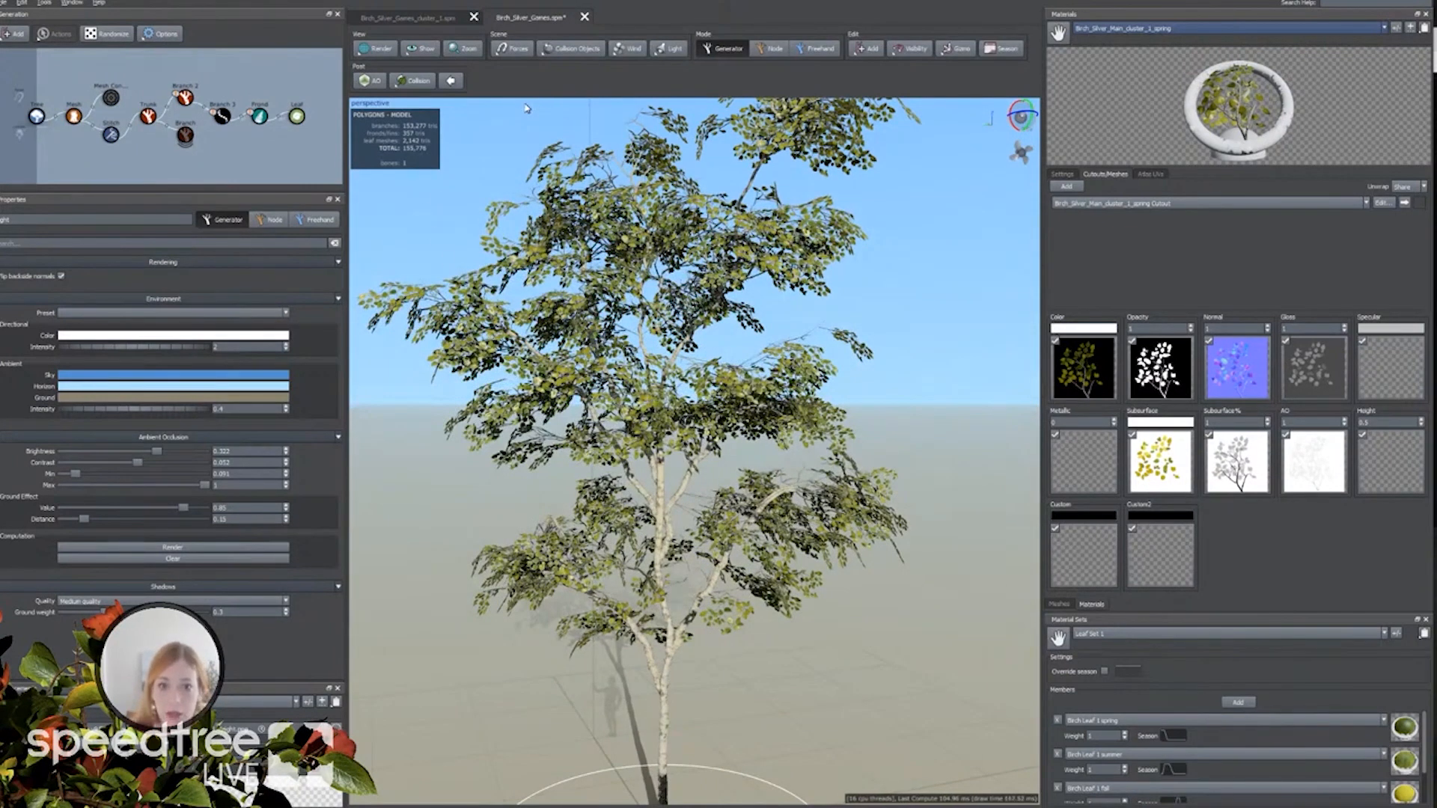
# Save the Birch_Silver_Games tree file and the Birch_Silver_Games_cluster_1 file.
pyautogui.click(3, 3)
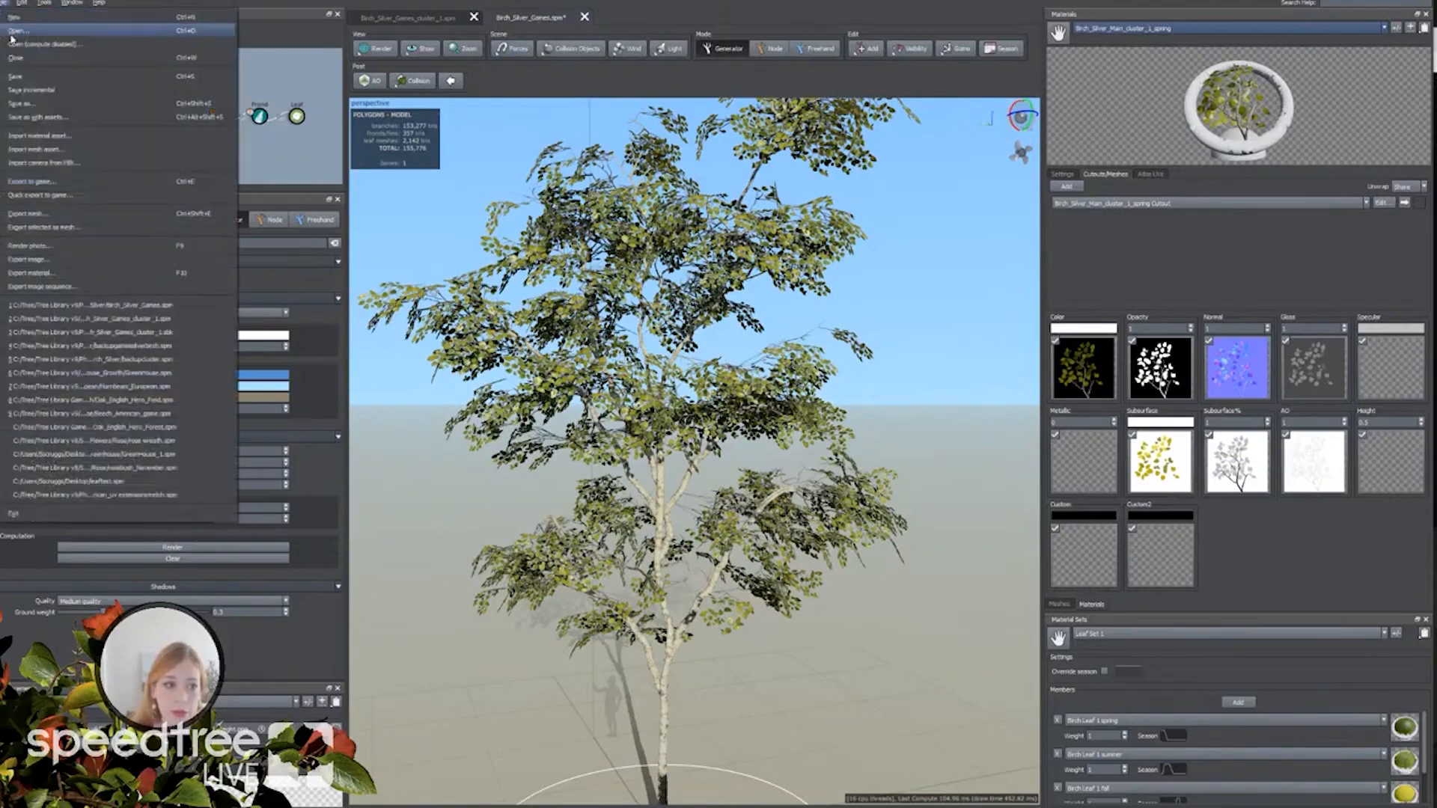
pyautogui.click(13, 78)
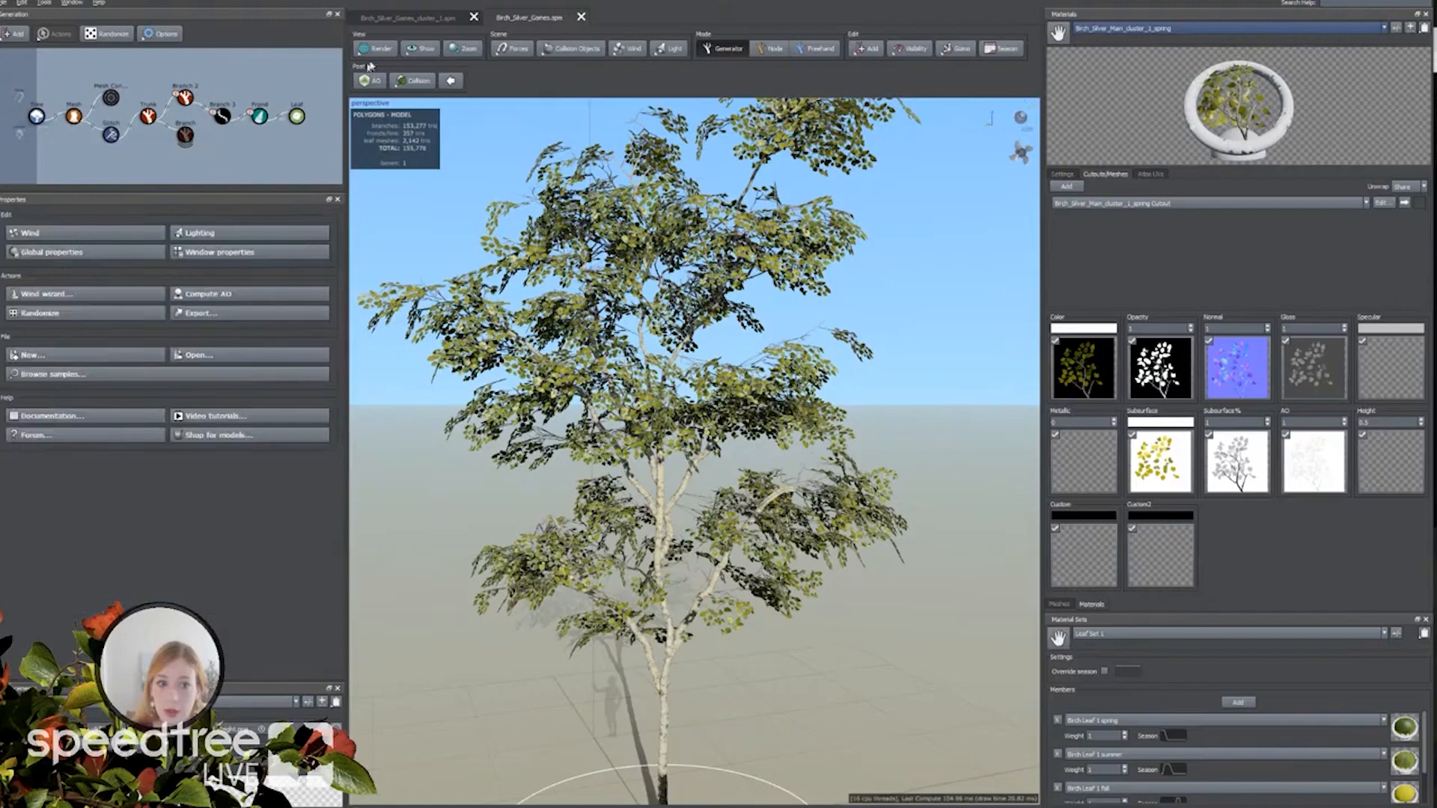
pyautogui.click(387, 22)
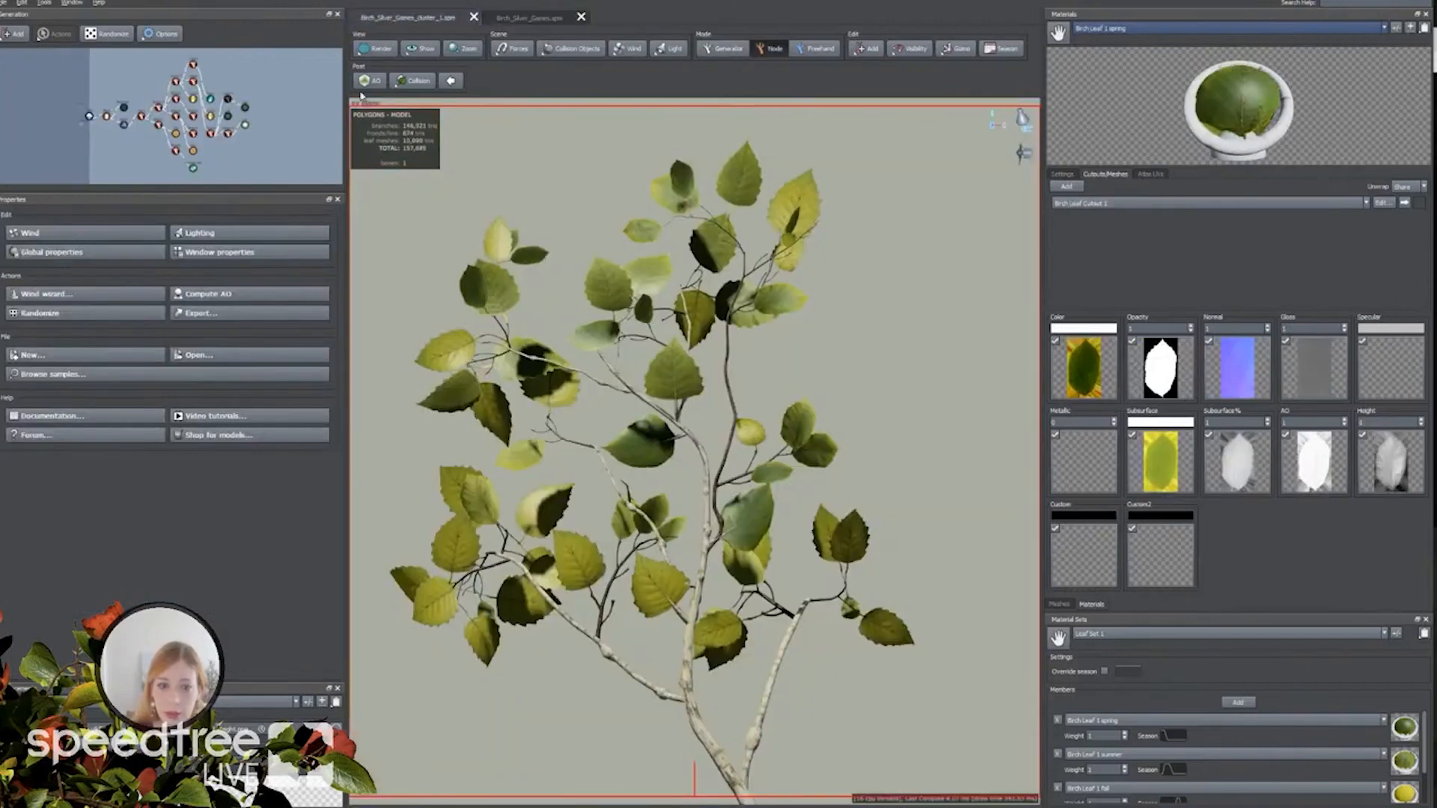
pyautogui.click(6, 3)
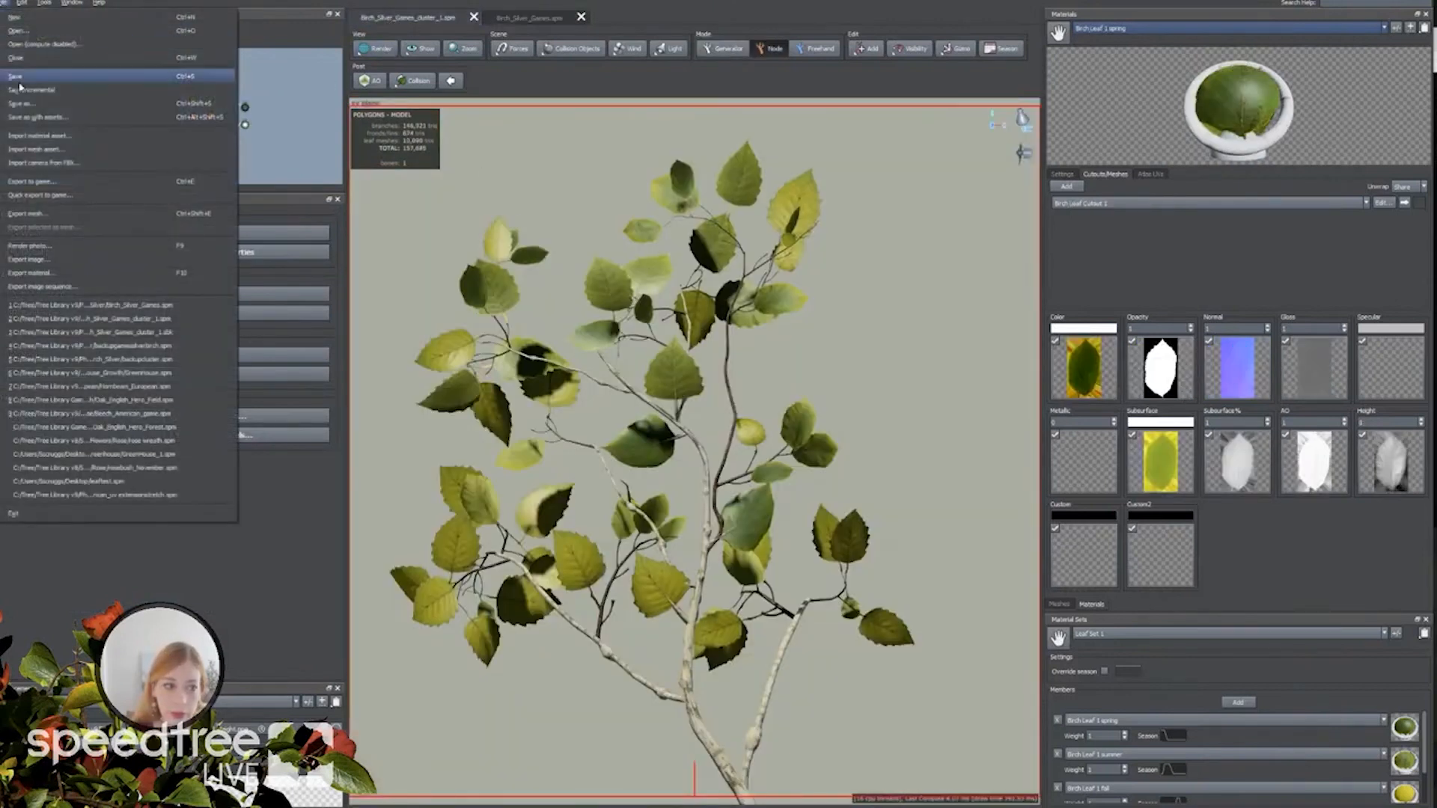
pyautogui.click(20, 80)
# Save a copy of the leaf cluster model as Birch_Silver_Games_cluster_2 in the Birch_Silver folder.
pyautogui.click(9, 7)
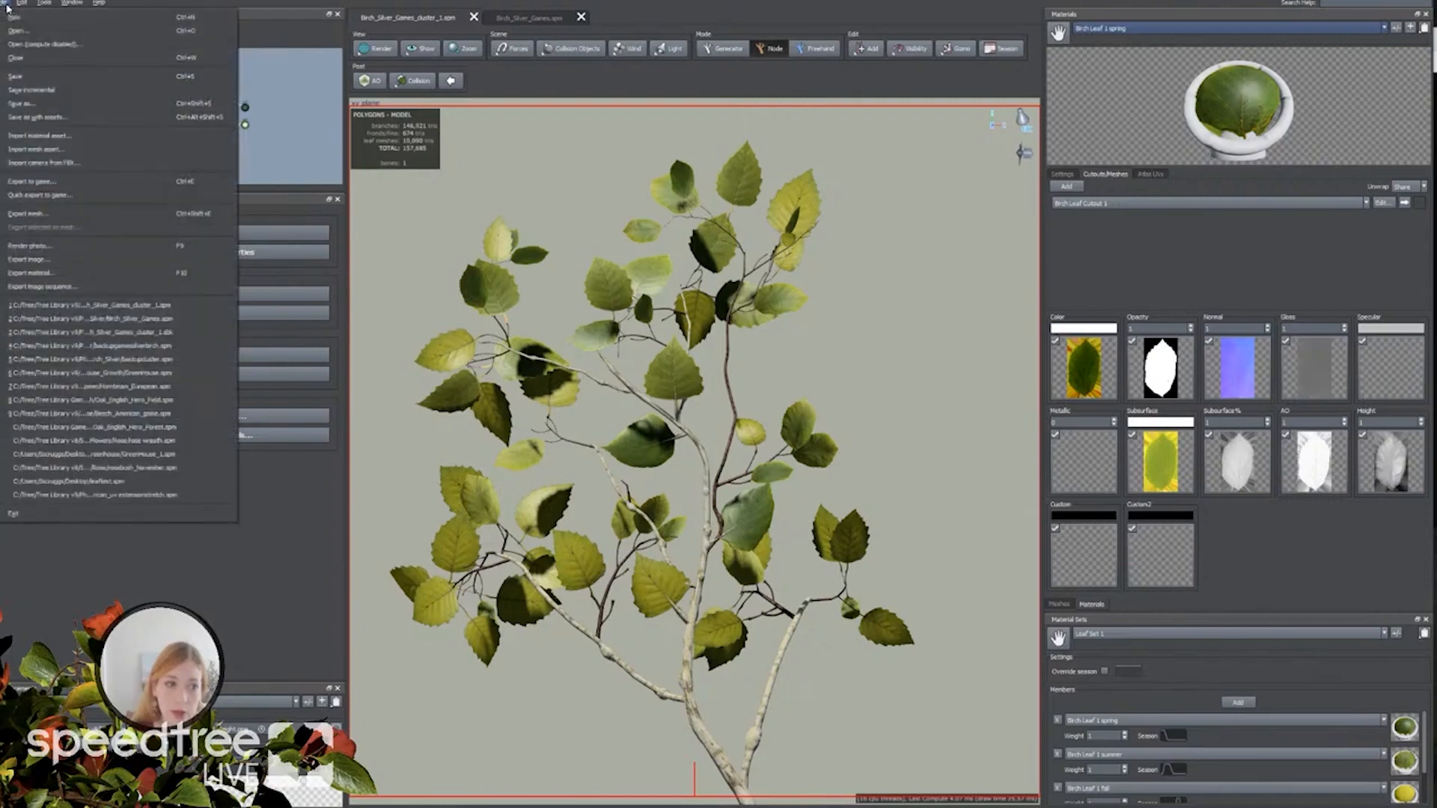
pyautogui.click(20, 102)
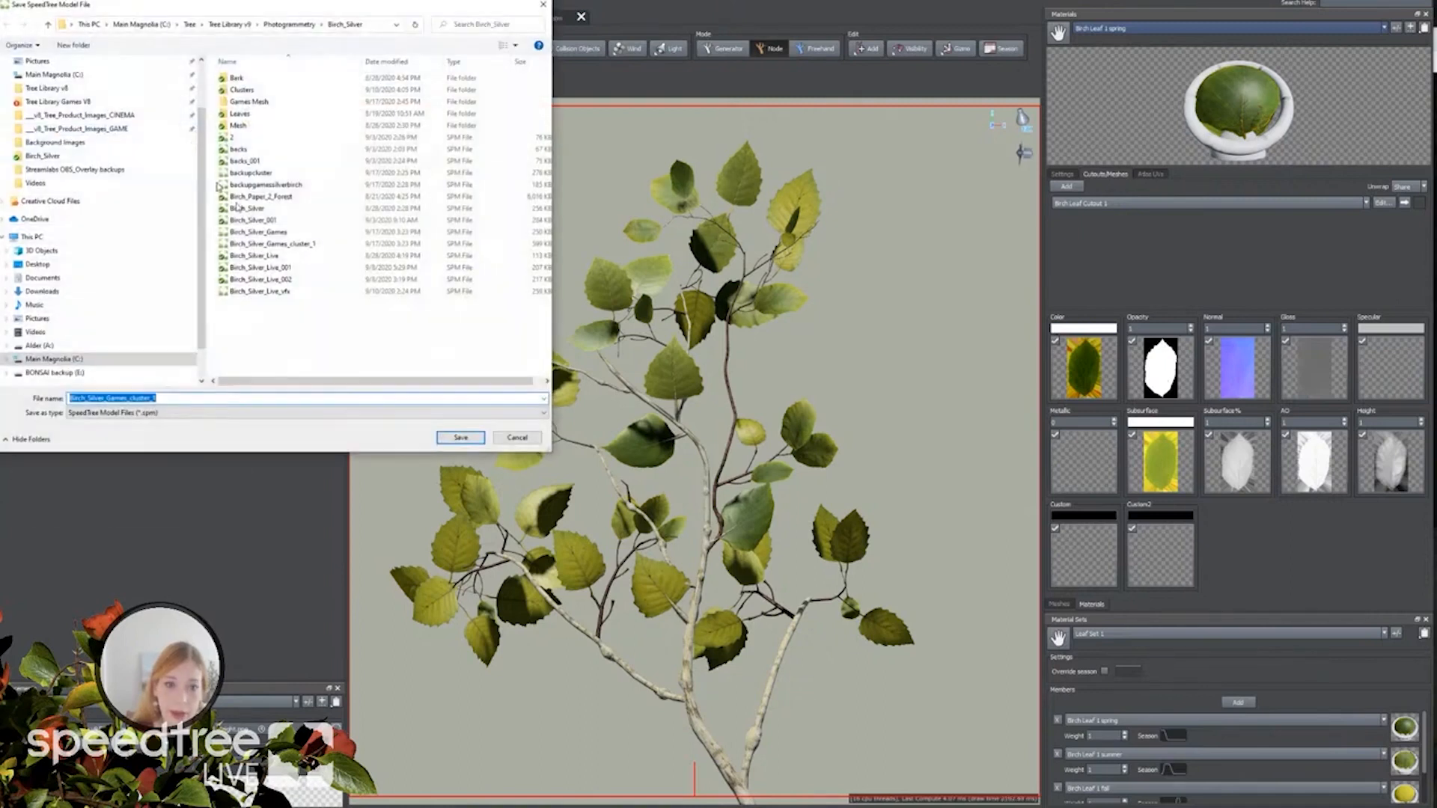
pyautogui.click(170, 398)
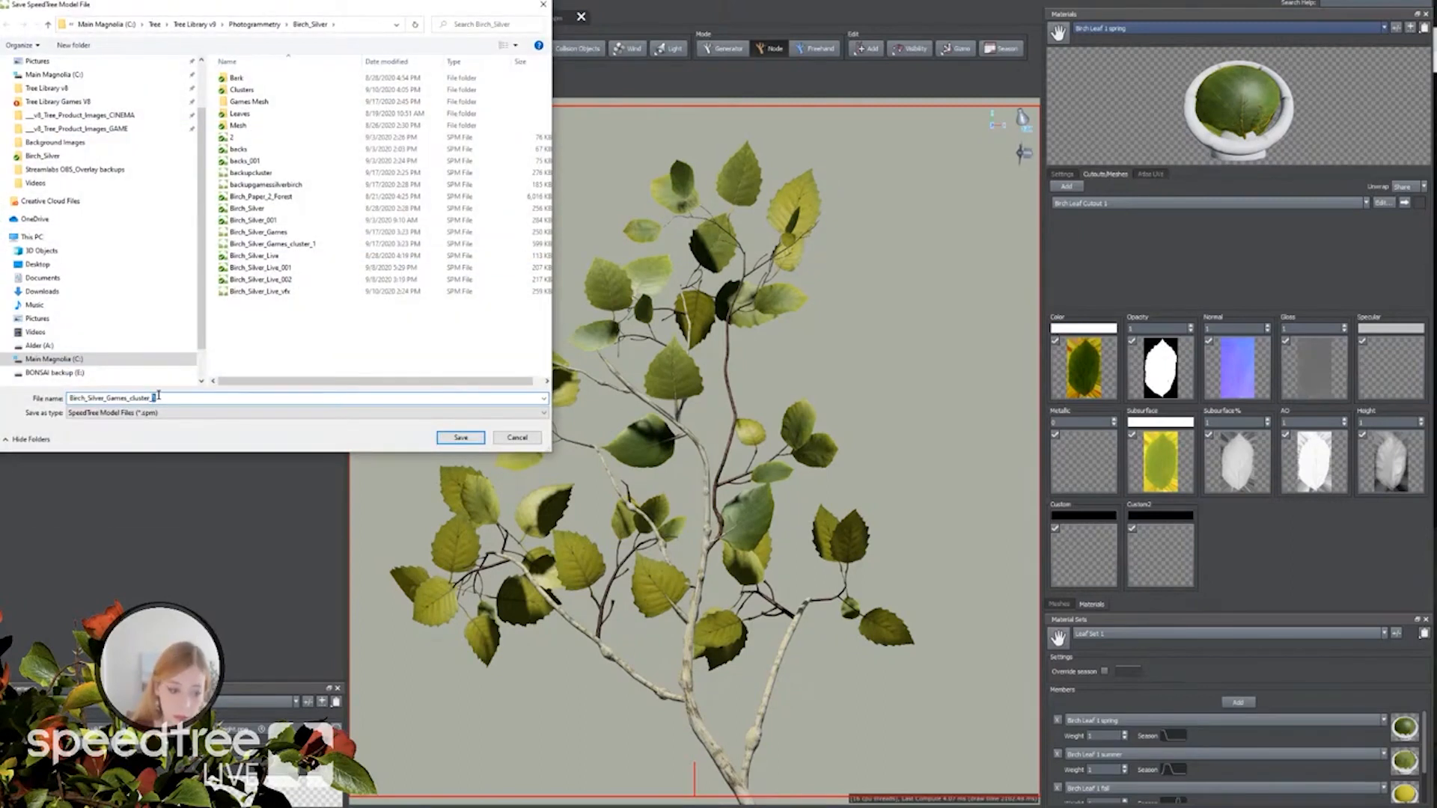
pyautogui.write('2')
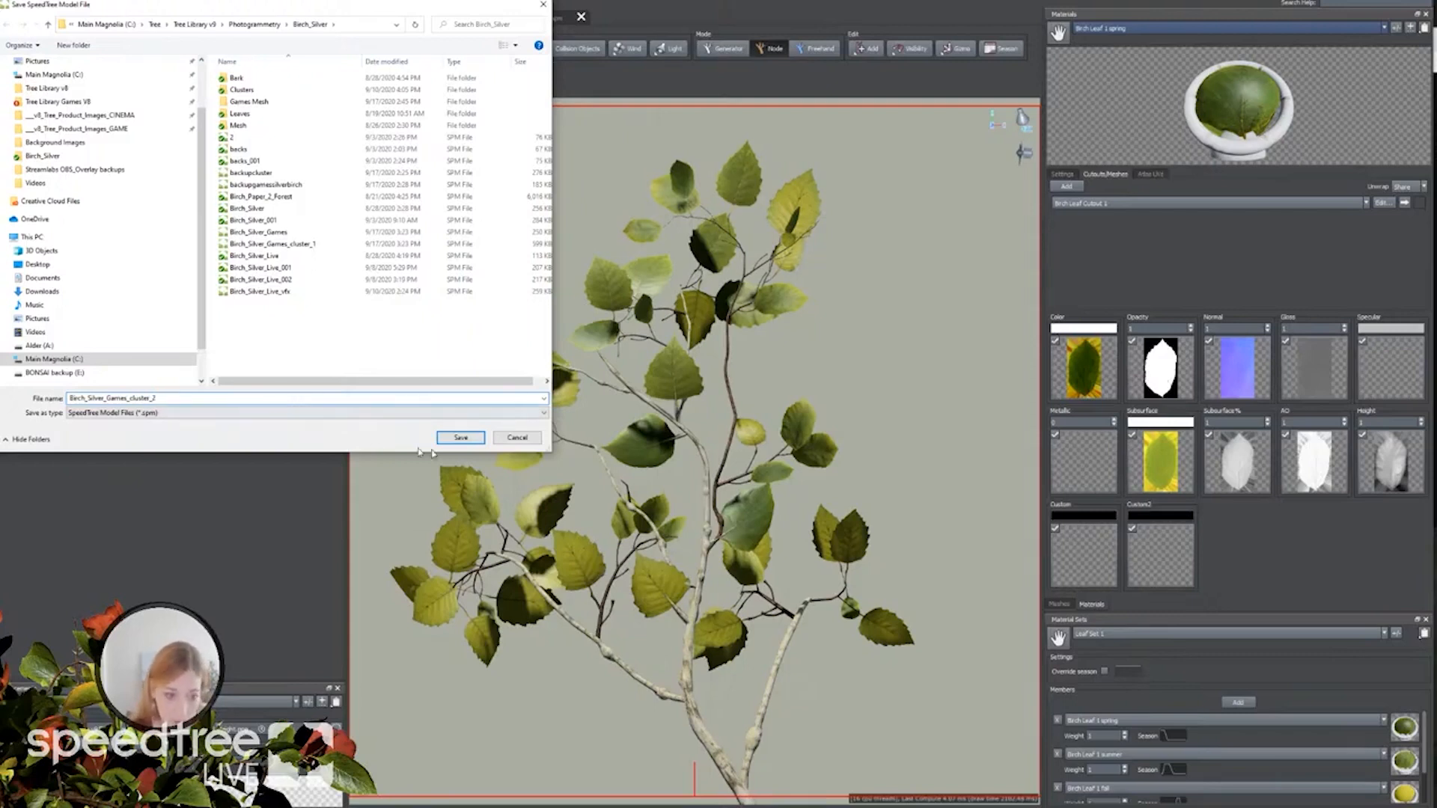
pyautogui.click(464, 439)
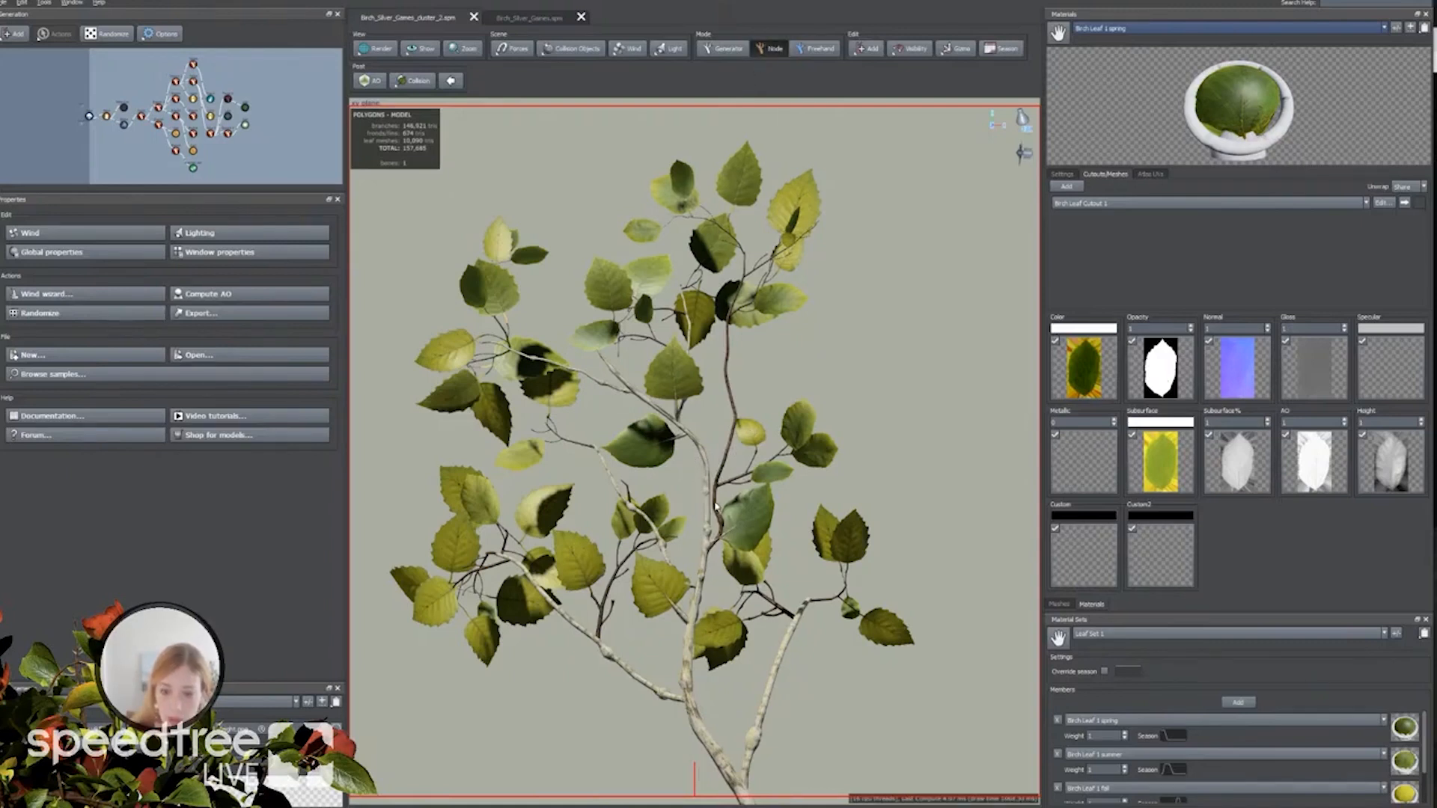
# Delete three lower side branches from the cluster: two growing left of the main stem and one growing right near its base.
pyautogui.click(684, 620)
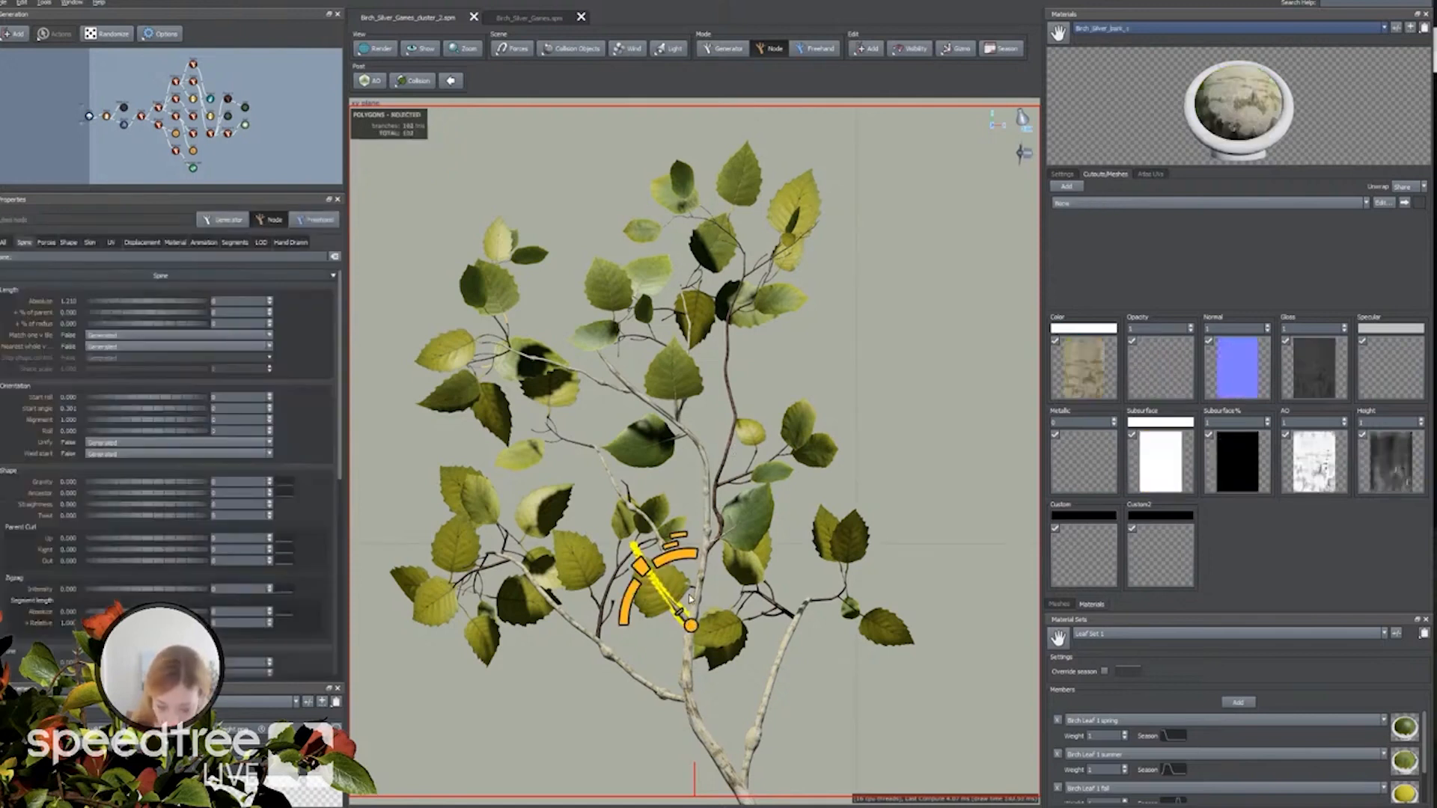
pyautogui.press('Delete')
pyautogui.click(670, 696)
pyautogui.press('Delete')
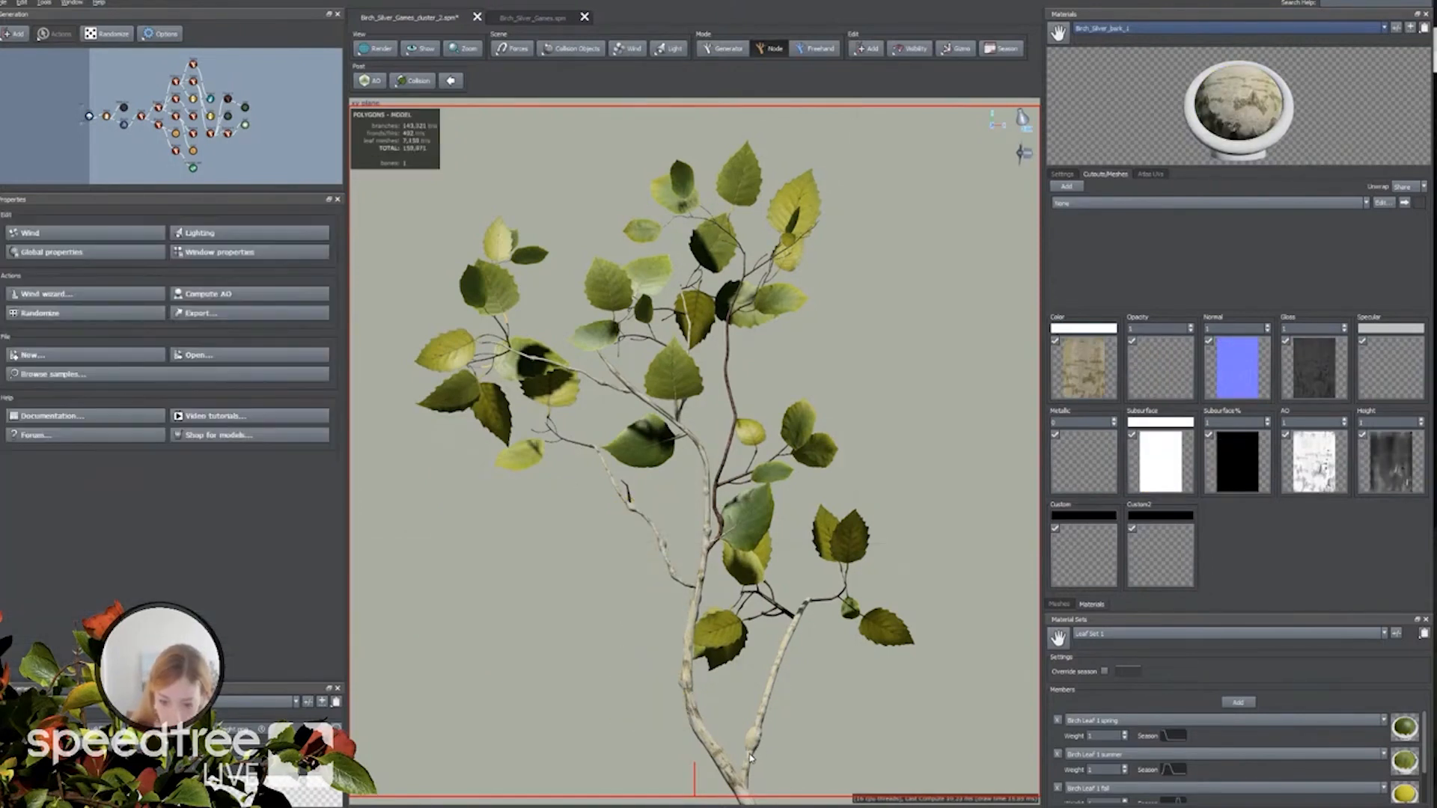
pyautogui.click(761, 723)
pyautogui.press('Delete')
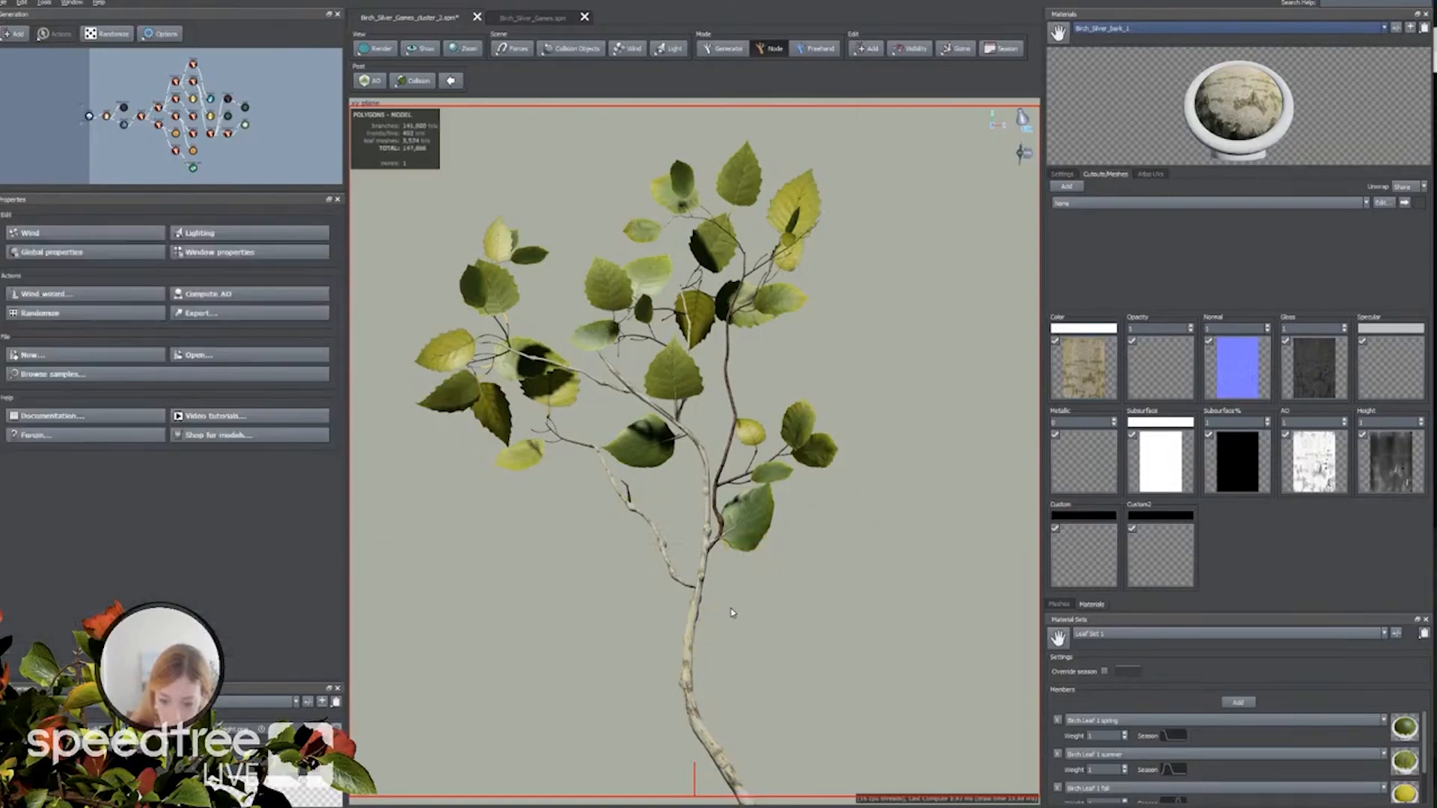
# Shorten the cluster's upper-left side branch so its leaves sit closer to the main stem.
pyautogui.scroll(4, 731, 613)
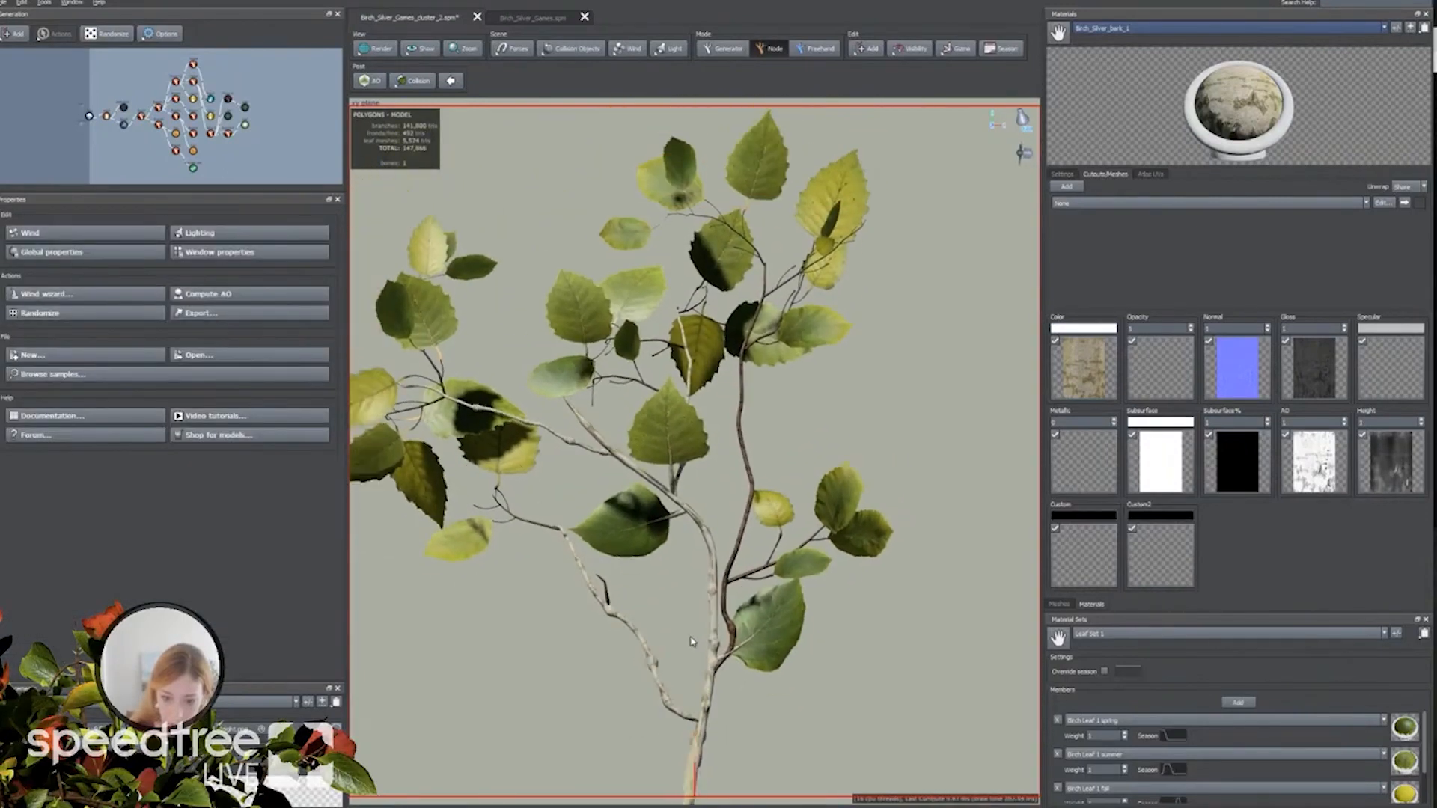
pyautogui.scroll(2, 692, 643)
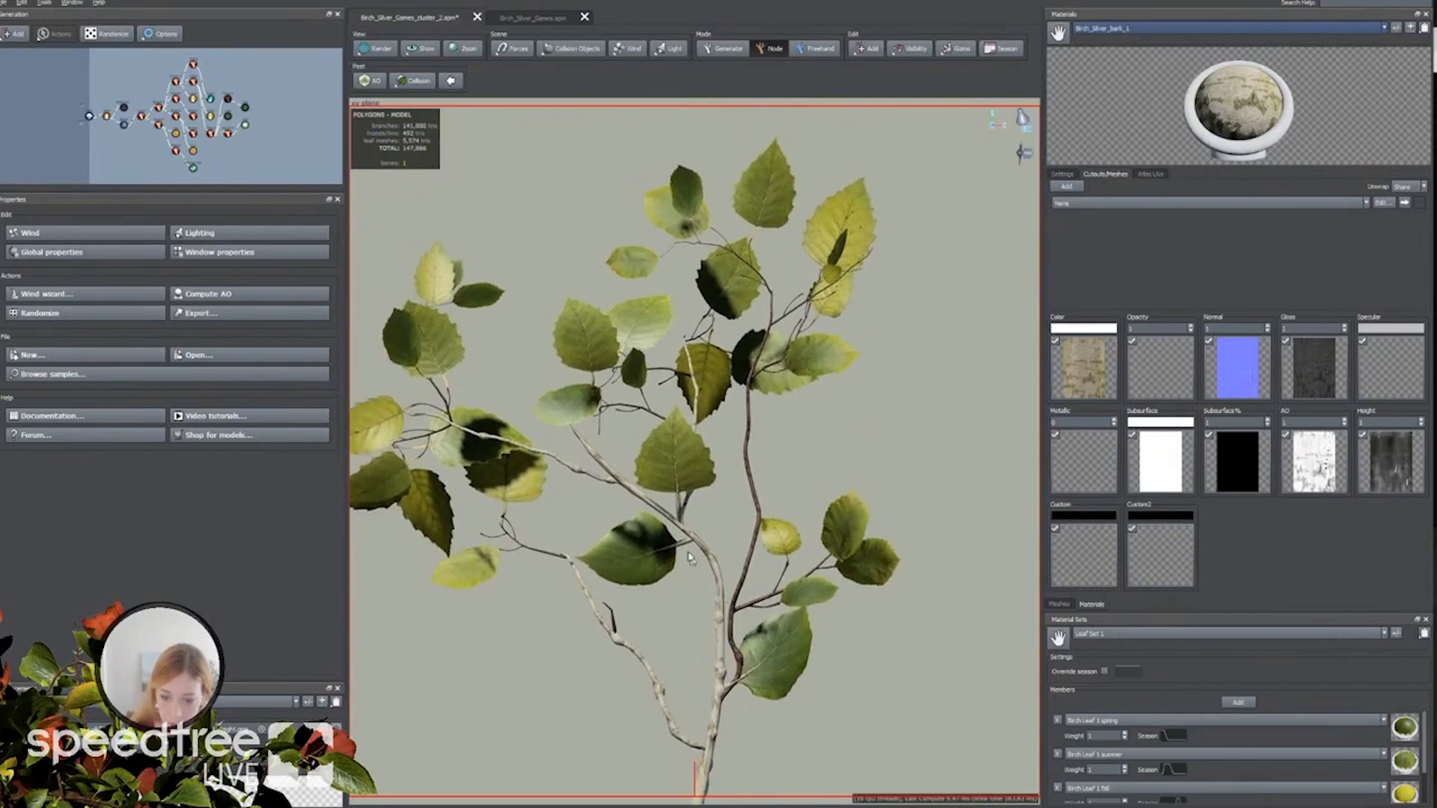
pyautogui.click(567, 465)
pyautogui.moveTo(572, 465); pyautogui.dragTo(767, 539)
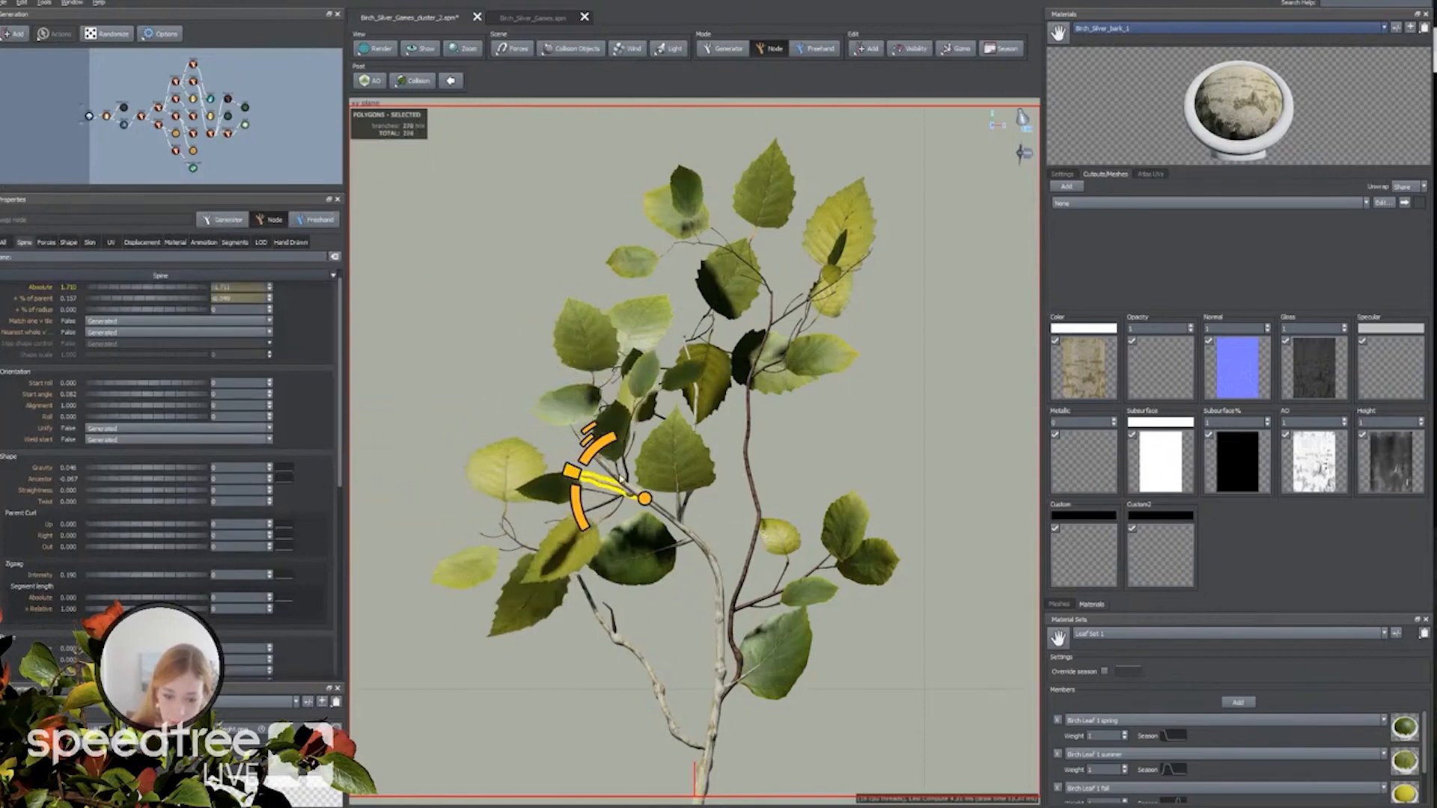
# Delete the leafy side branches growing upward from the middle of the left-curving main stem.
pyautogui.click(734, 554)
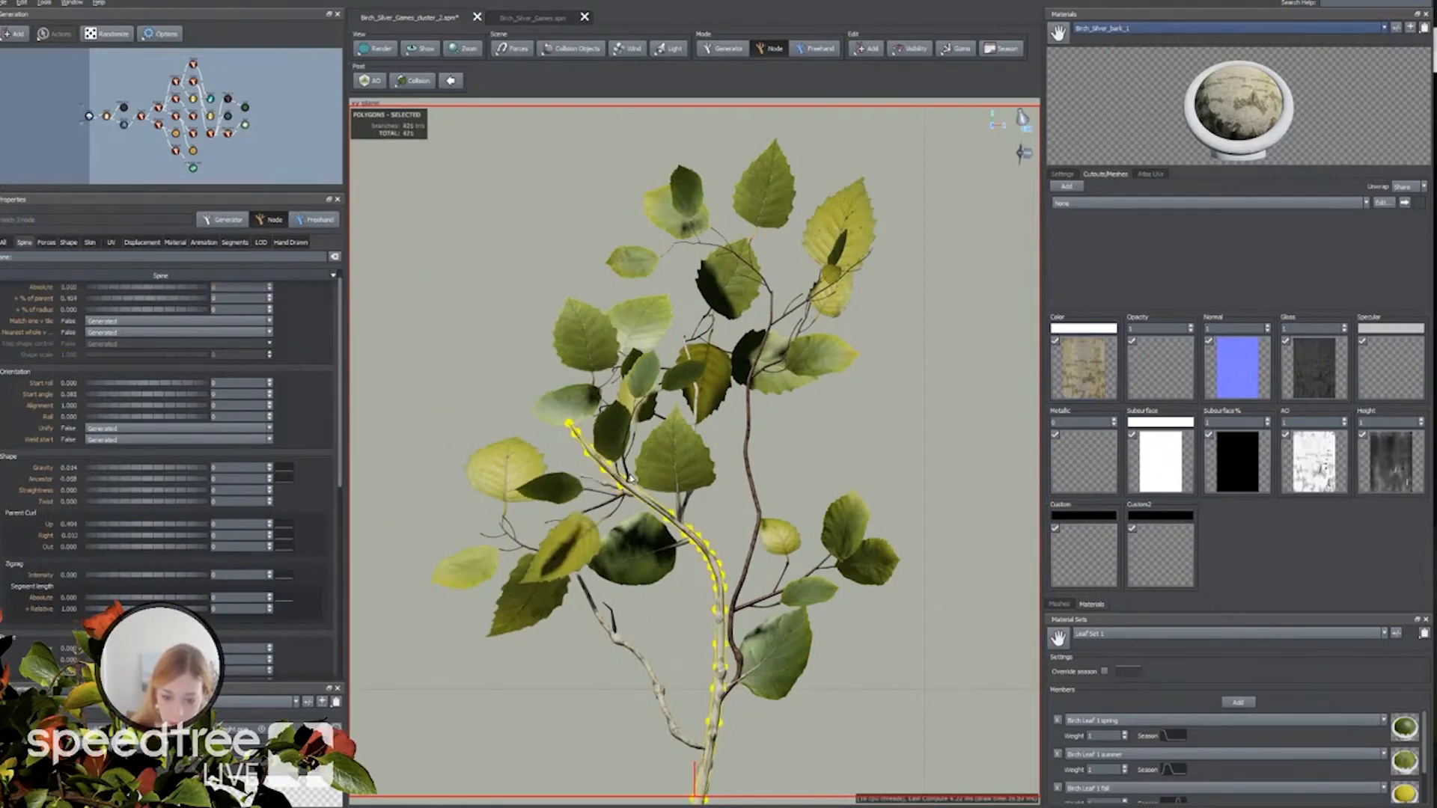
pyautogui.press('Escape')
pyautogui.press('f')
pyautogui.moveTo(699, 392); pyautogui.dragTo(678, 603, button='middle')
pyautogui.scroll(5, 677, 609)
pyautogui.moveTo(658, 514); pyautogui.dragTo(672, 563, button='middle')
pyautogui.scroll(2, 672, 562)
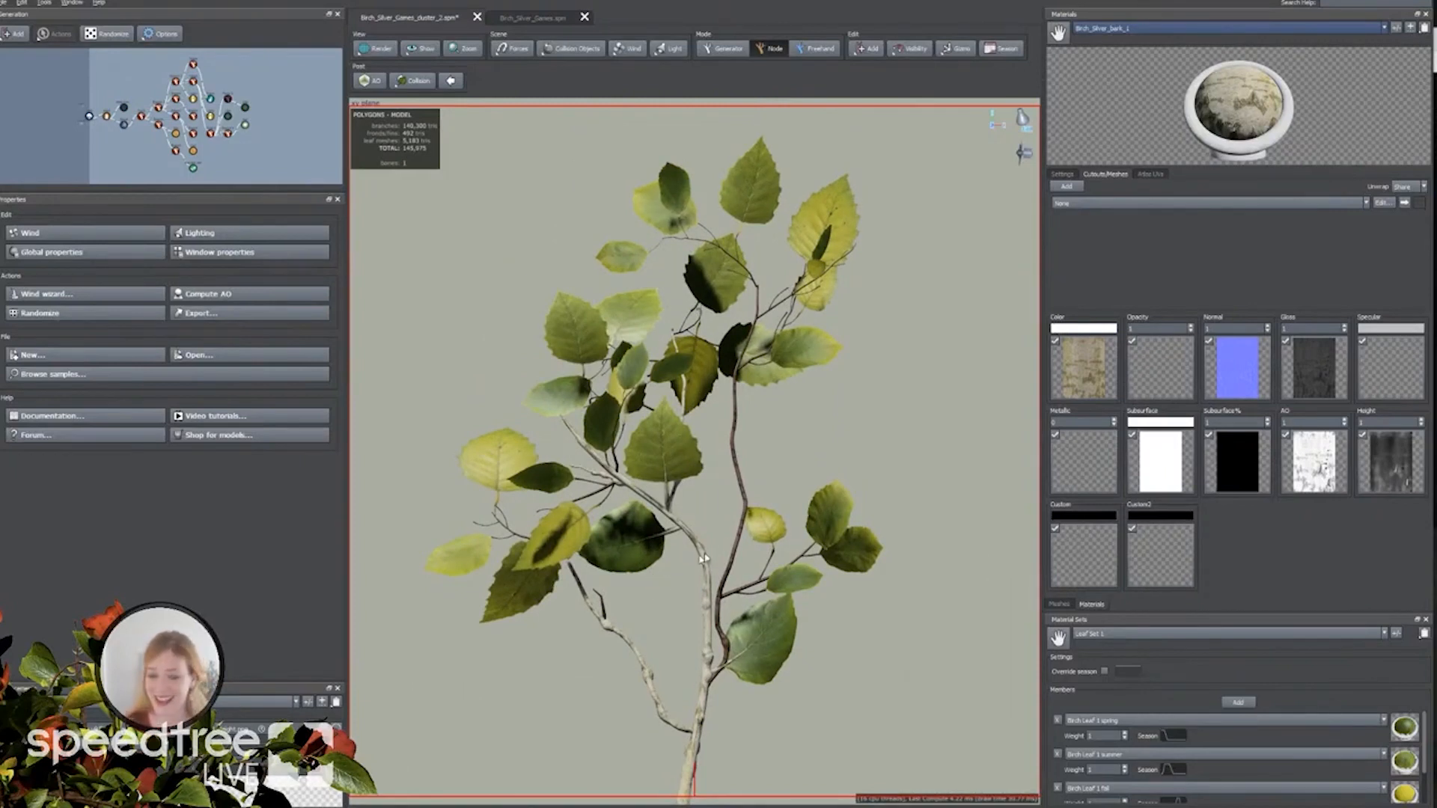
pyautogui.moveTo(700, 541); pyautogui.dragTo(700, 552, button='middle')
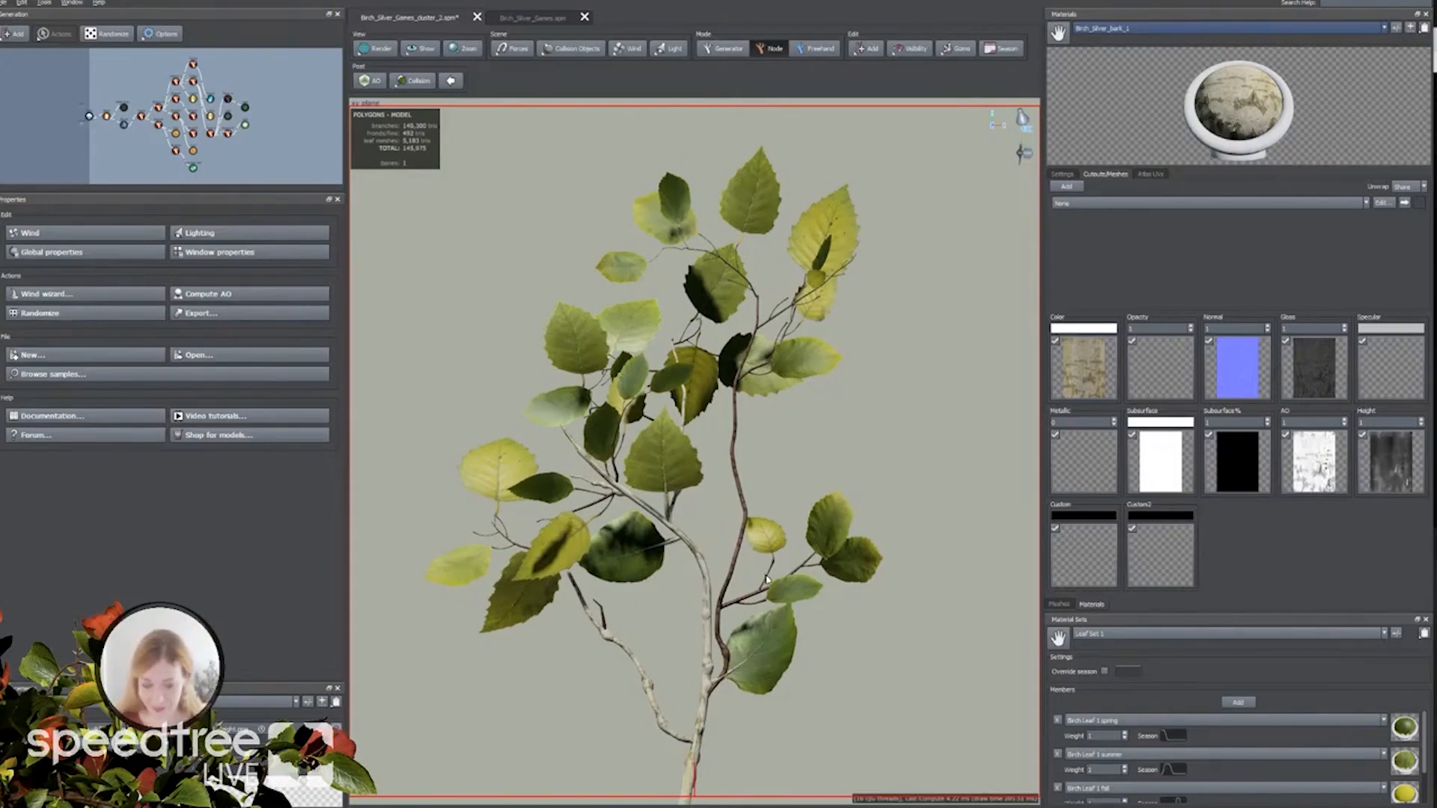
pyautogui.click(620, 476)
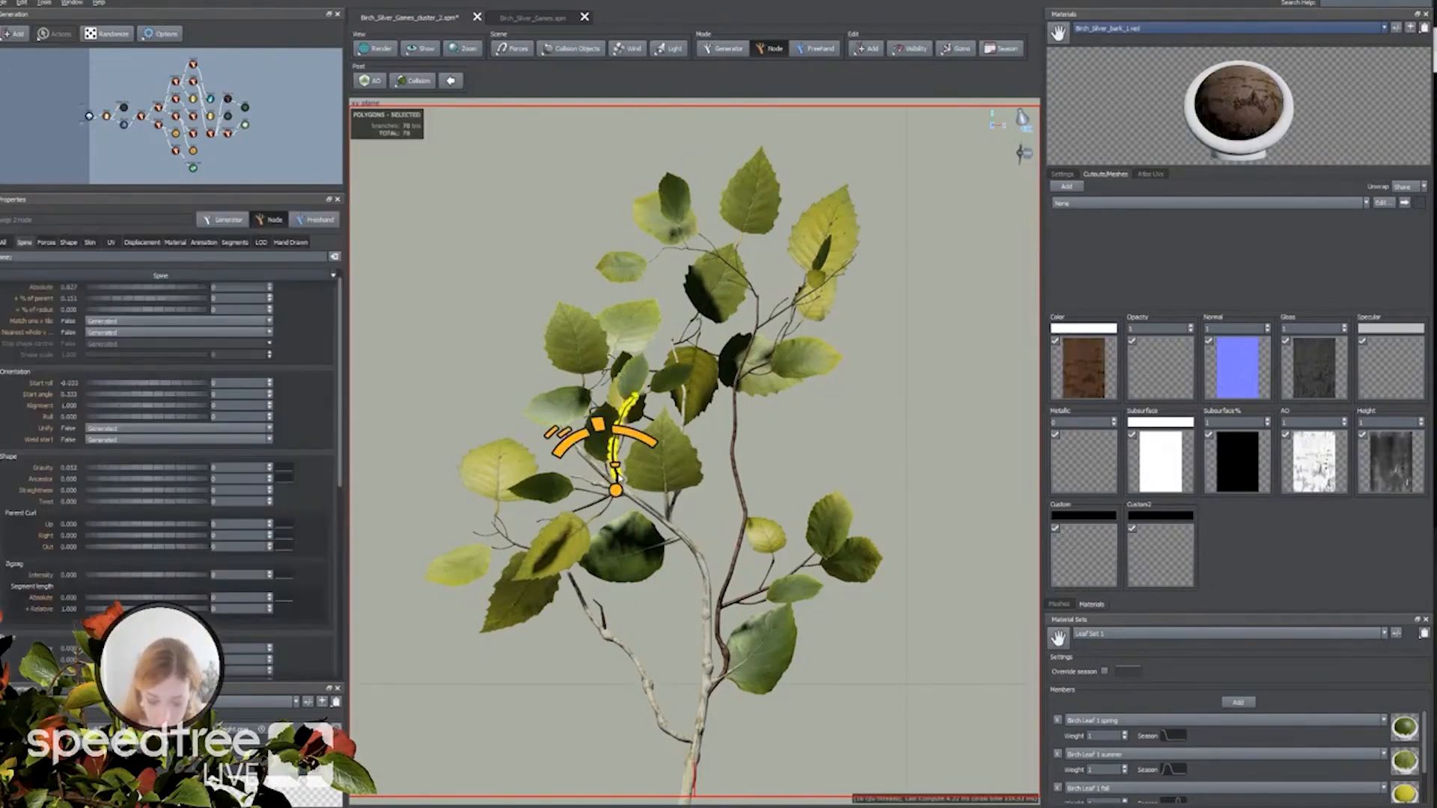
pyautogui.click(602, 452)
pyautogui.click(665, 480)
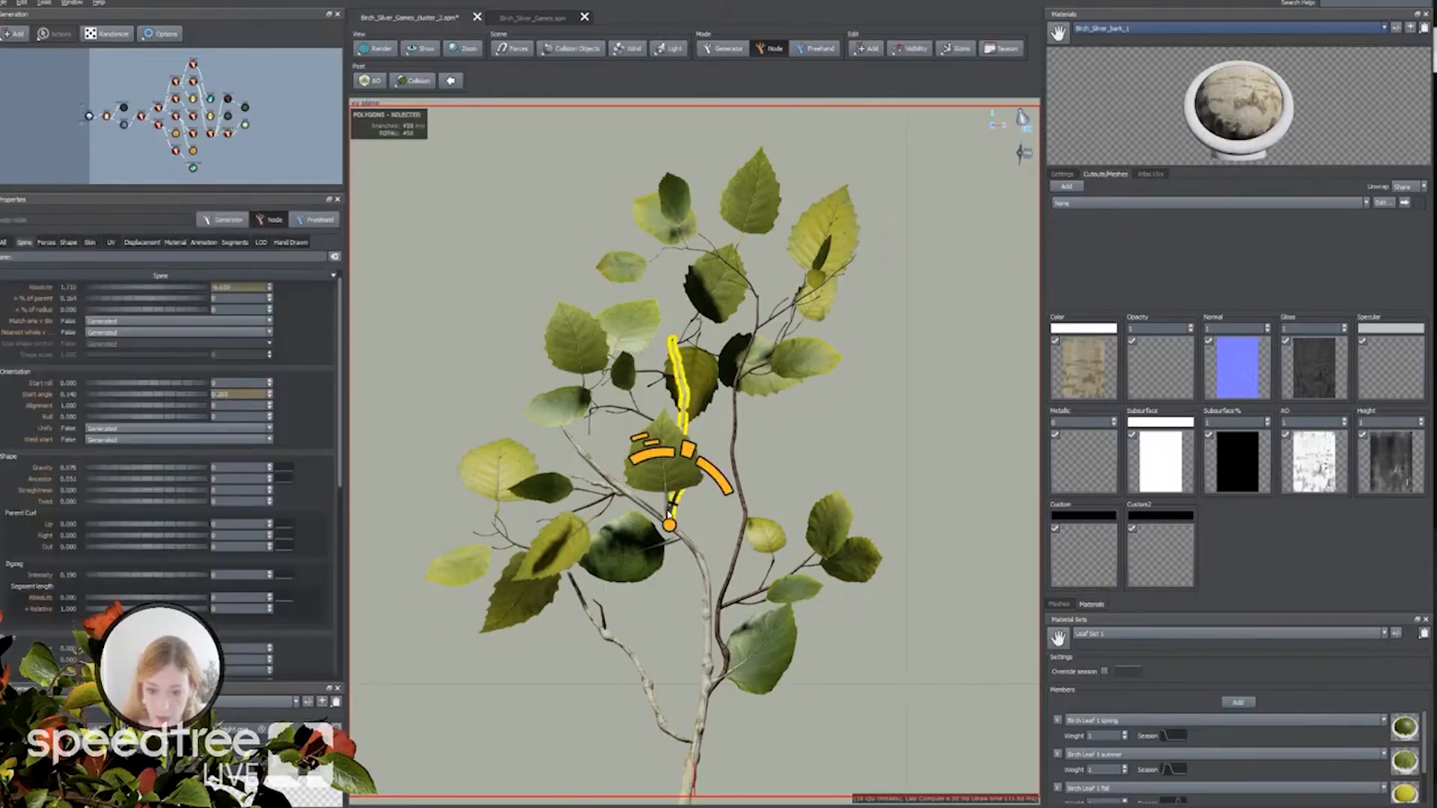
pyautogui.press('Delete')
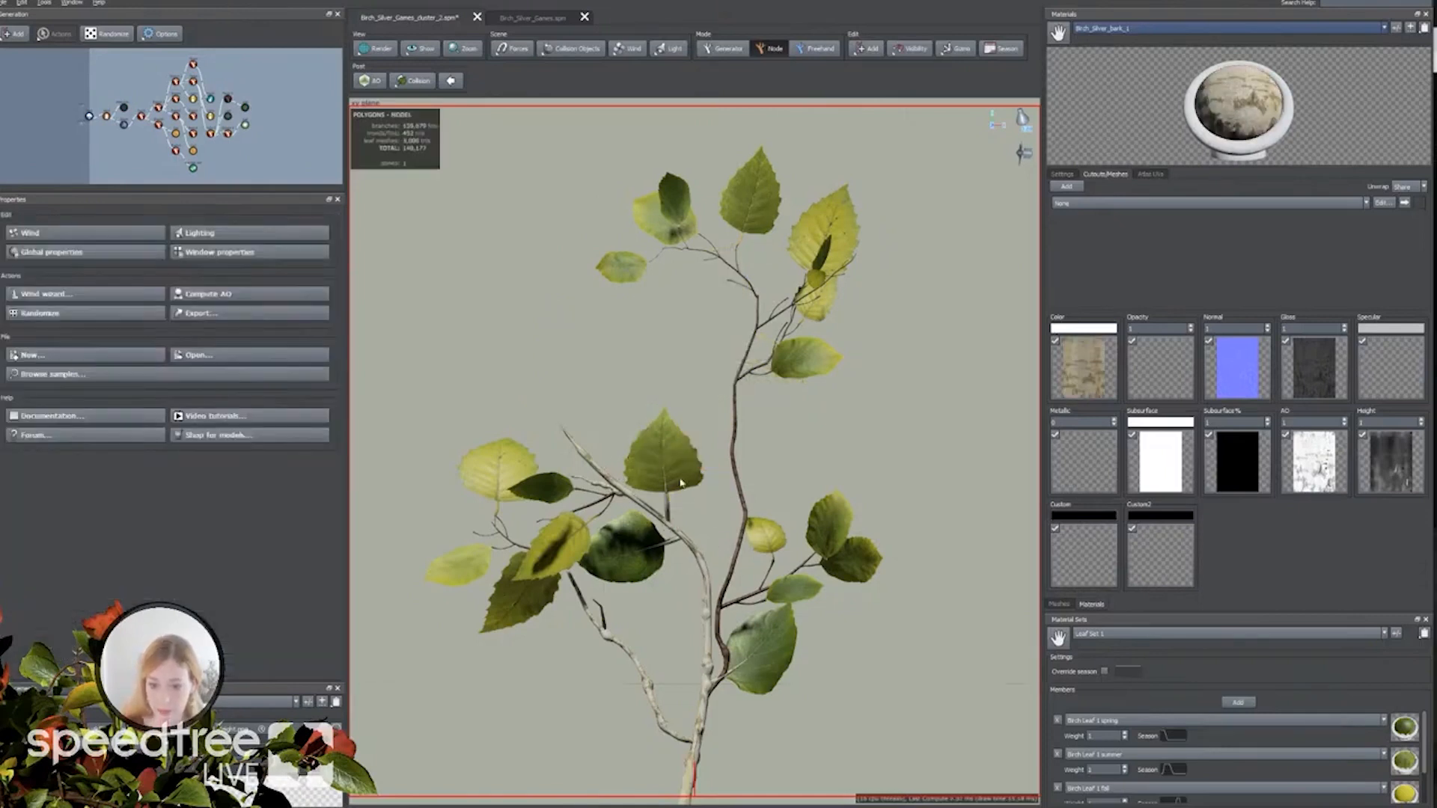
# Select the left-curving main stem in Freehand mode and examine where it attaches to the branch below.
pyautogui.click(678, 537)
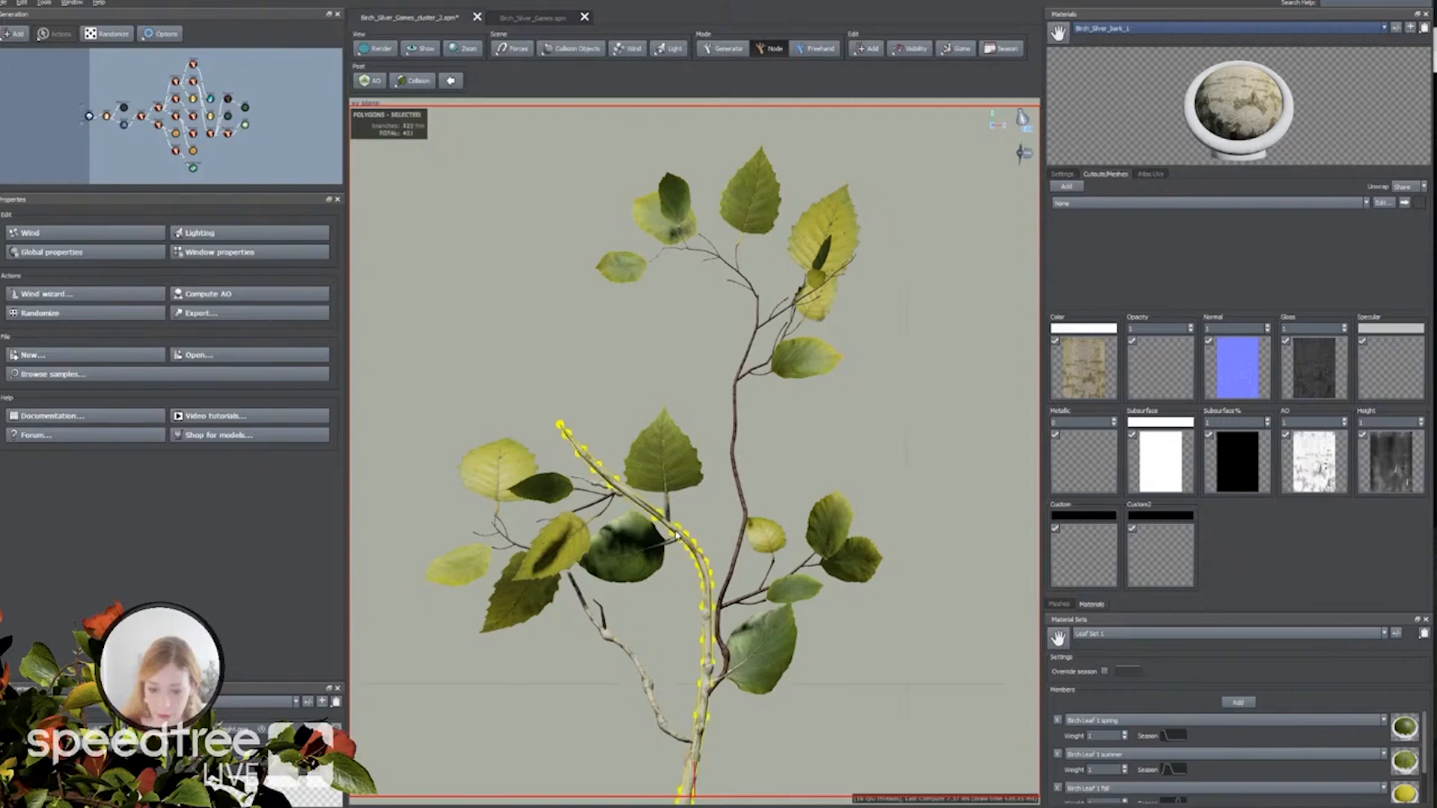
pyautogui.click(815, 47)
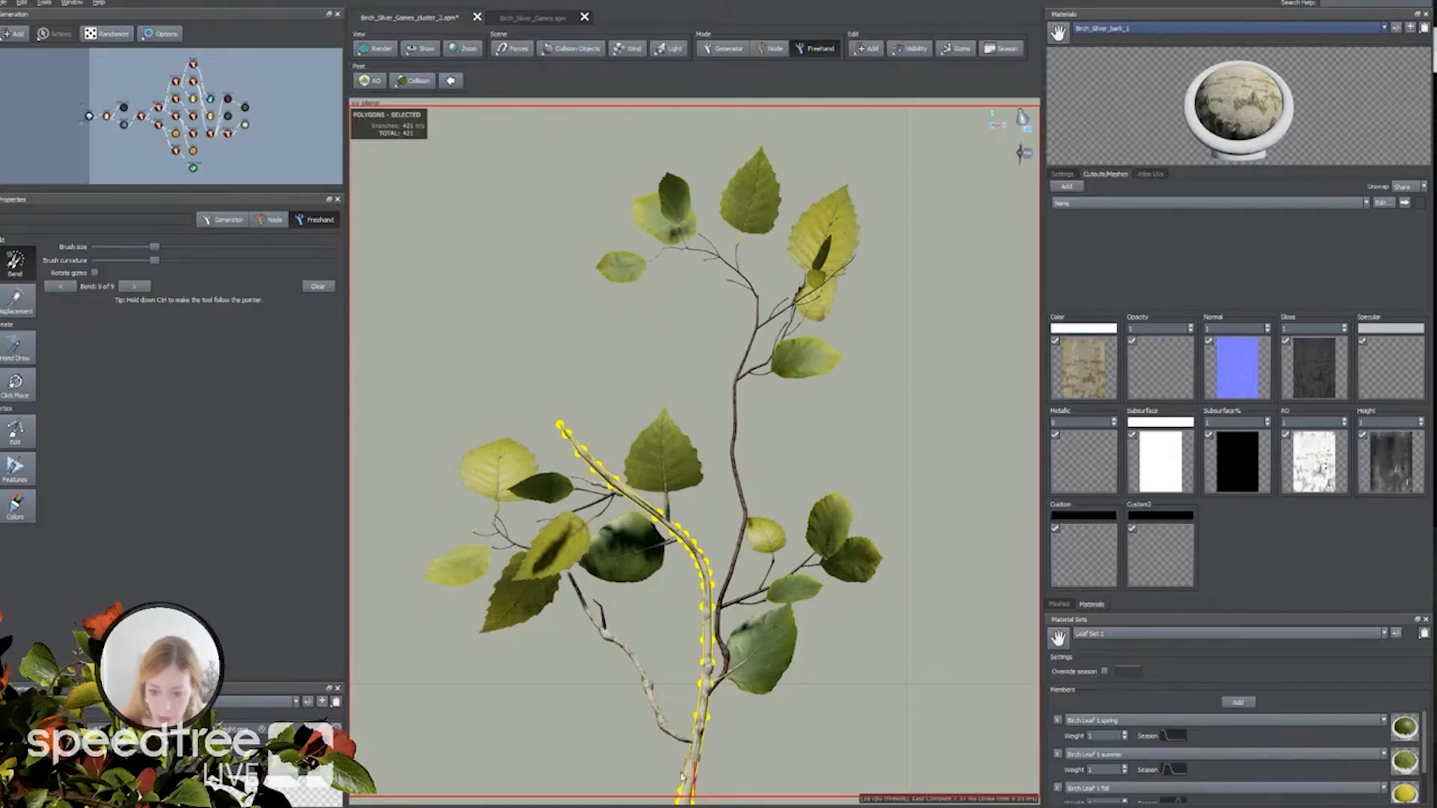
pyautogui.scroll(-2, 687, 628)
pyautogui.scroll(-2, 687, 707)
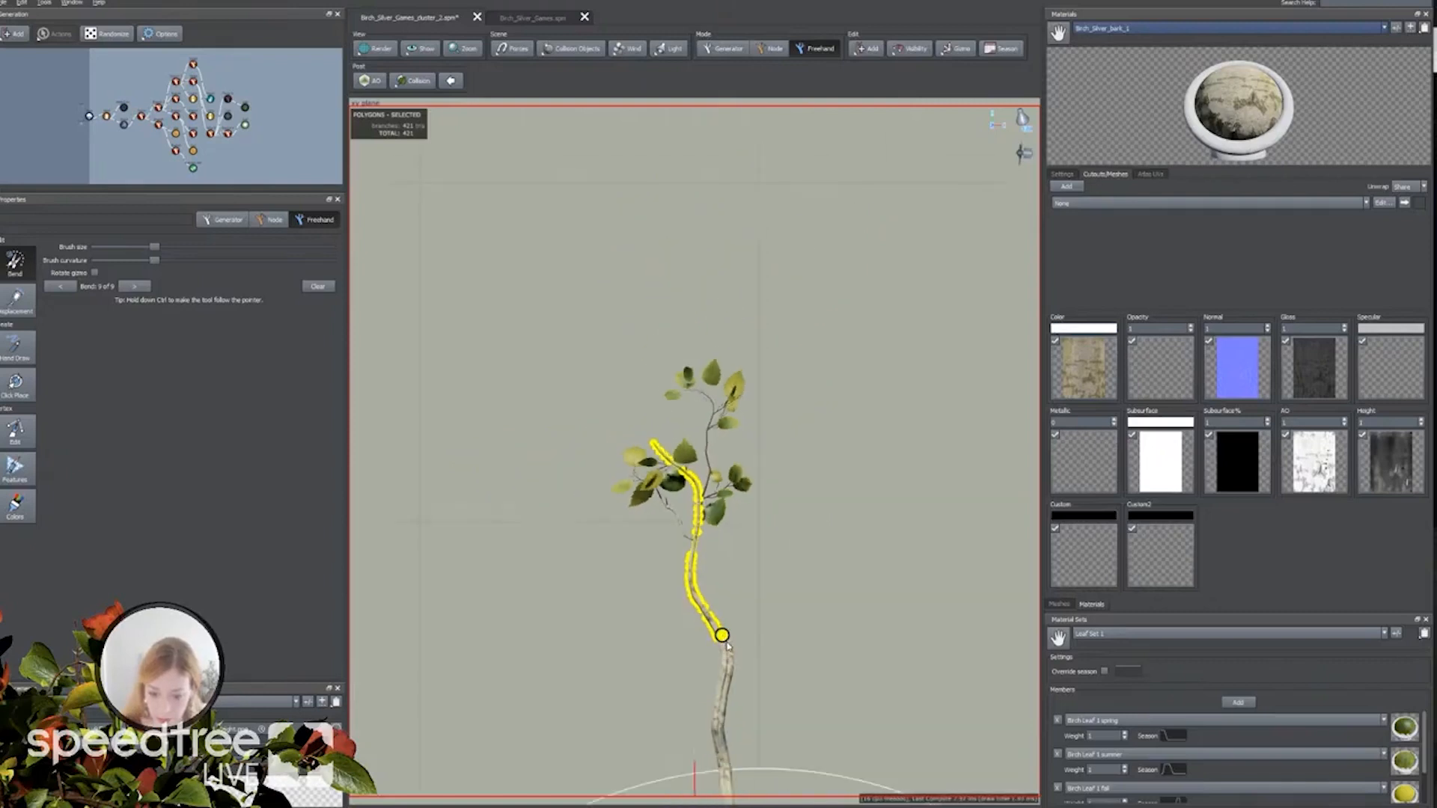
pyautogui.scroll(1, 703, 642)
pyautogui.click(688, 623)
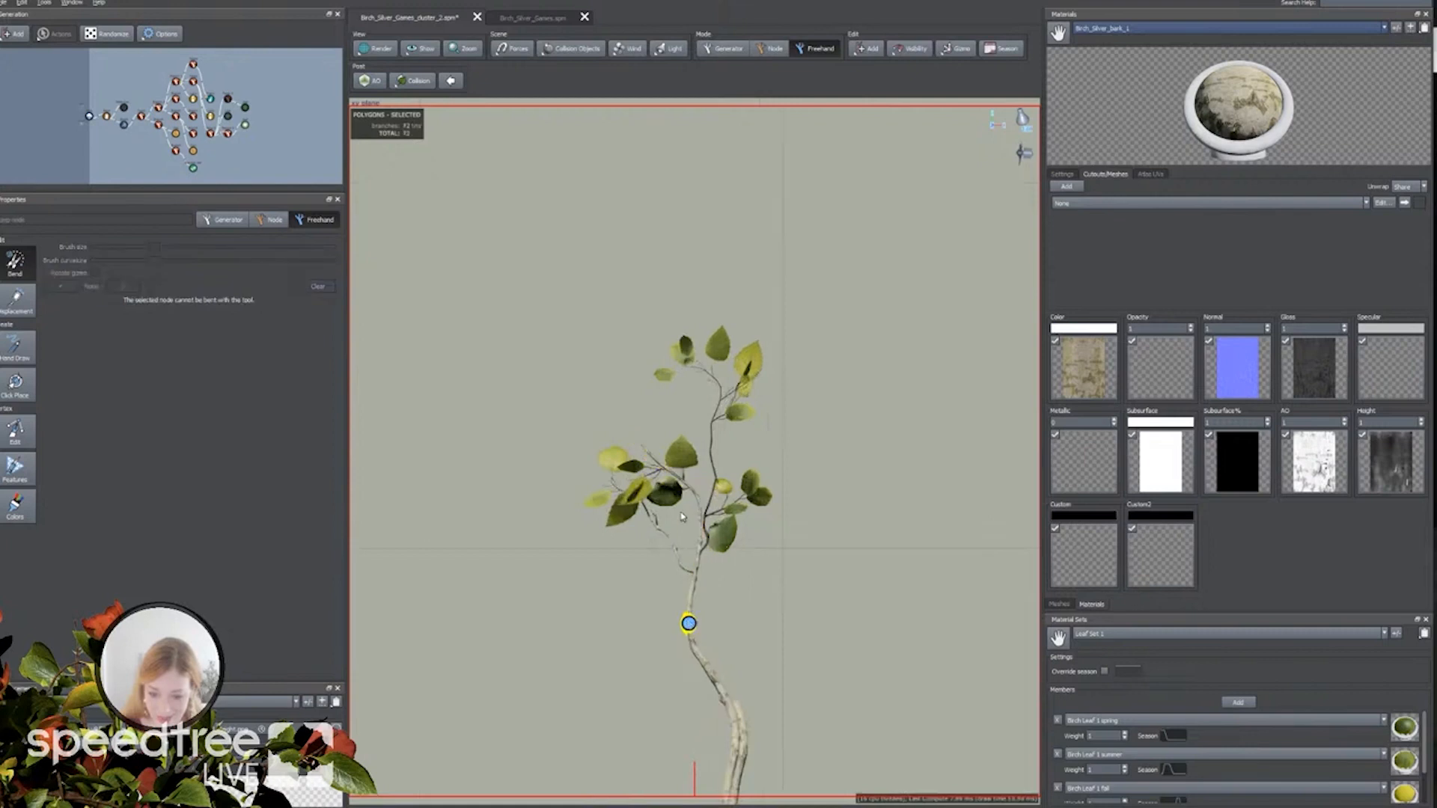
pyautogui.scroll(1, 683, 524)
pyautogui.click(574, 271)
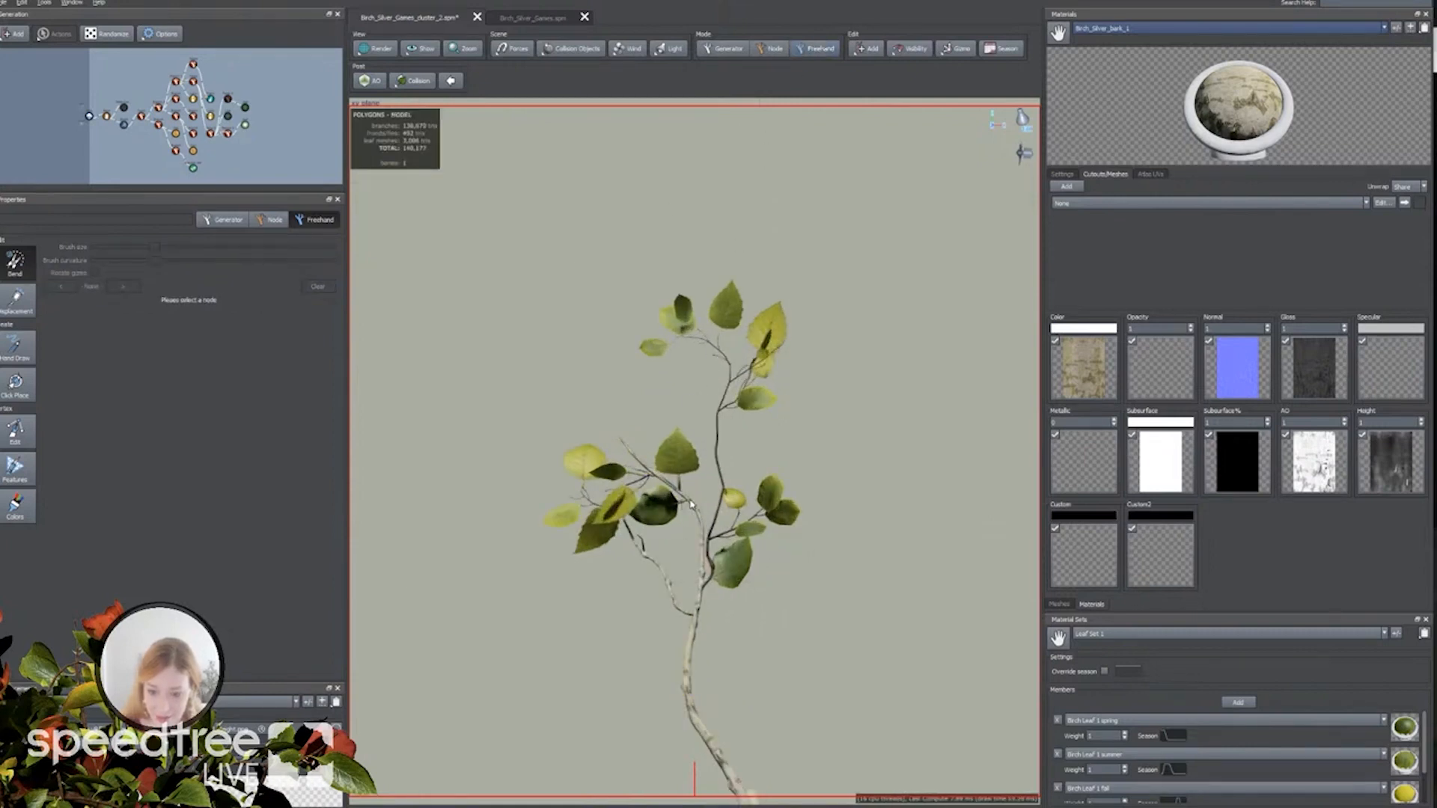
pyautogui.press('z')
pyautogui.click(728, 381)
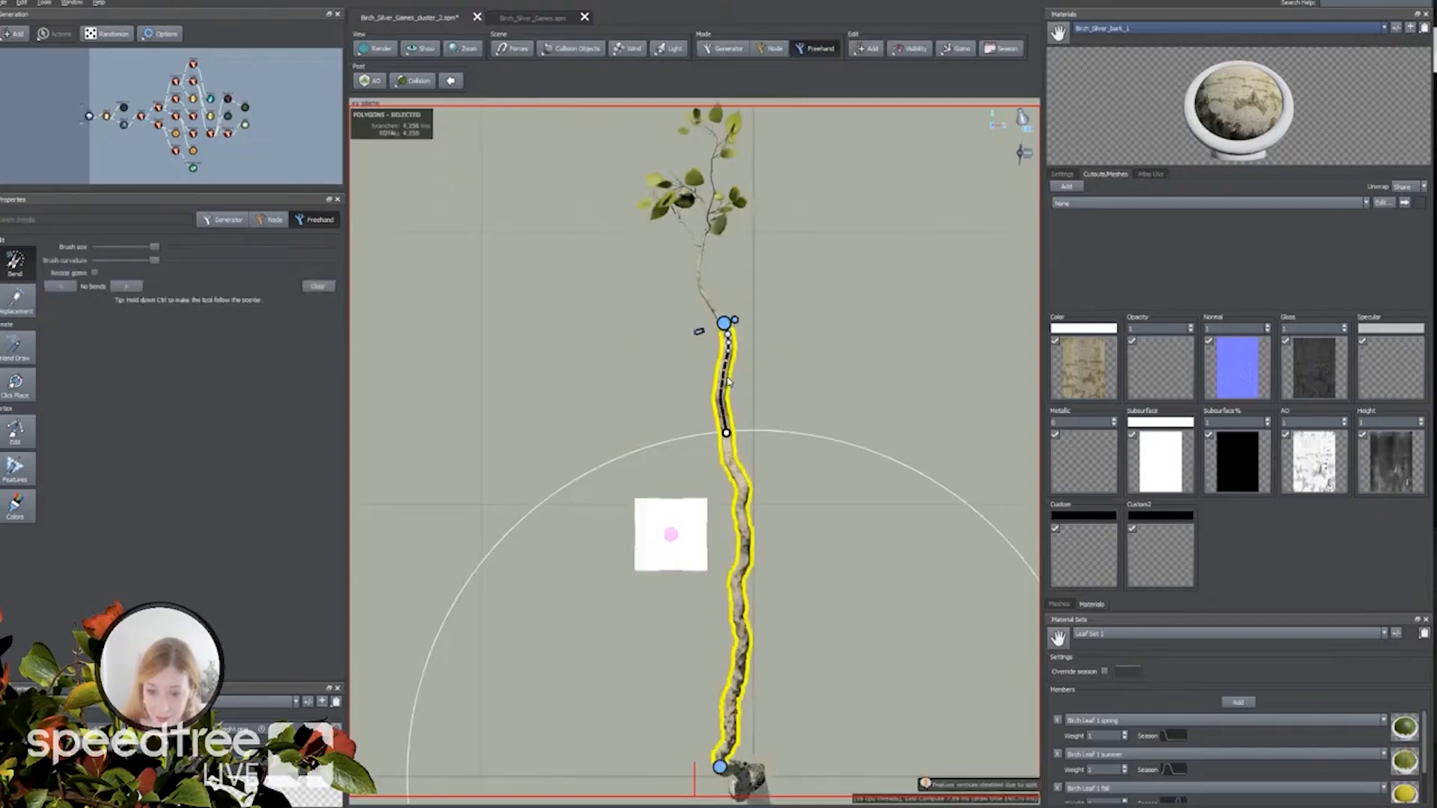
pyautogui.click(703, 275)
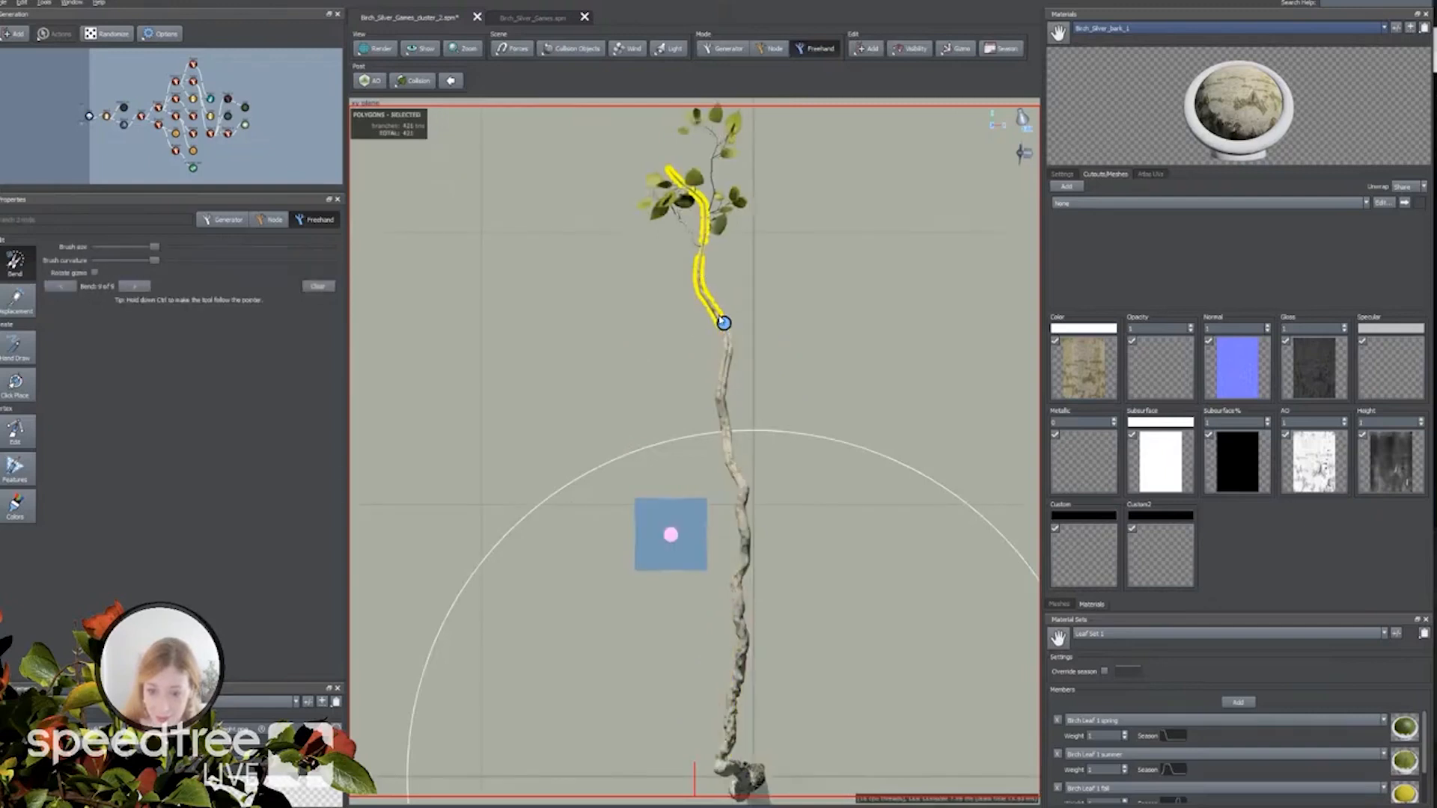
# Inspect the left-curving main stem and the bump partway along it up close in a perspective view.
pyautogui.rightClick(642, 331)
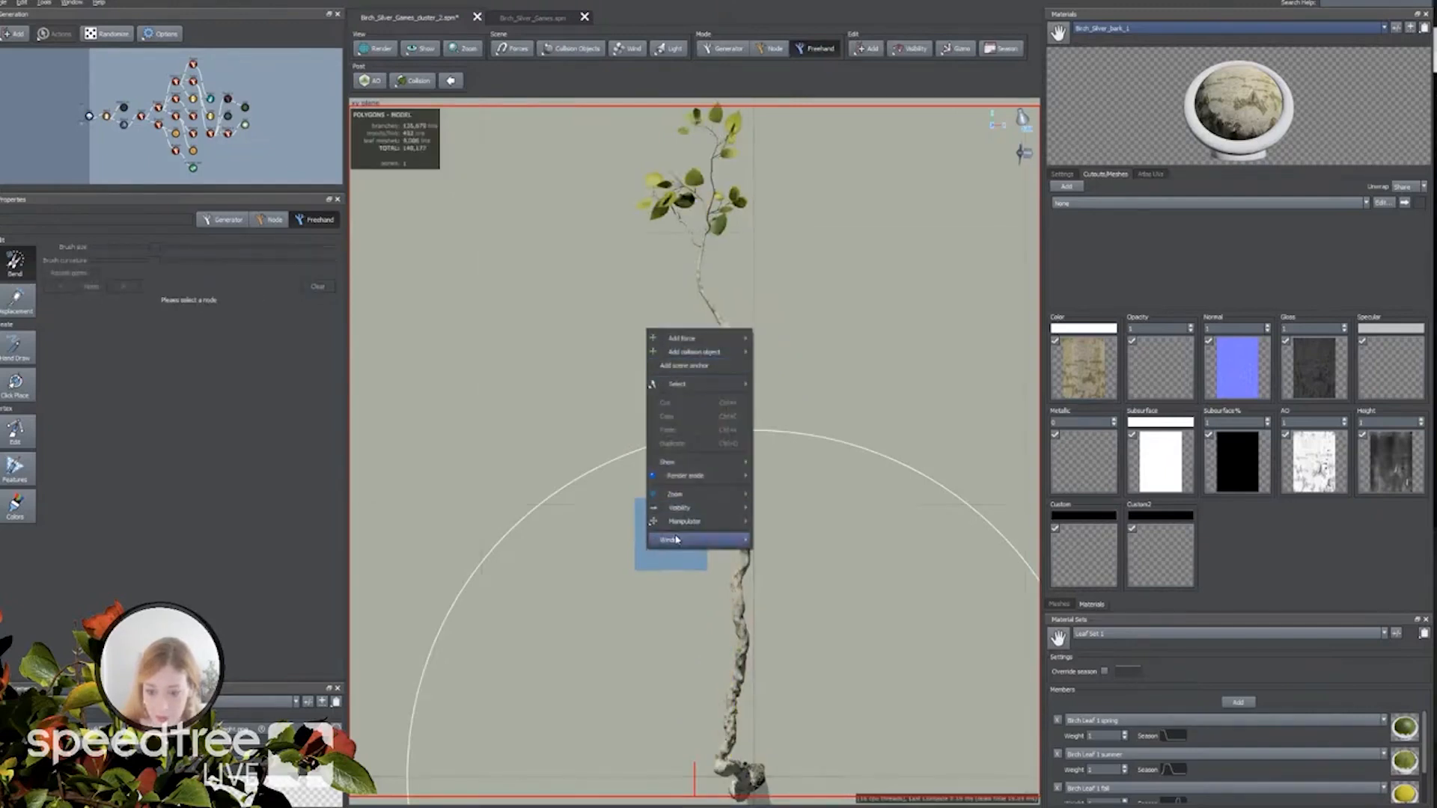
pyautogui.moveTo(677, 539)
pyautogui.moveTo(806, 553)
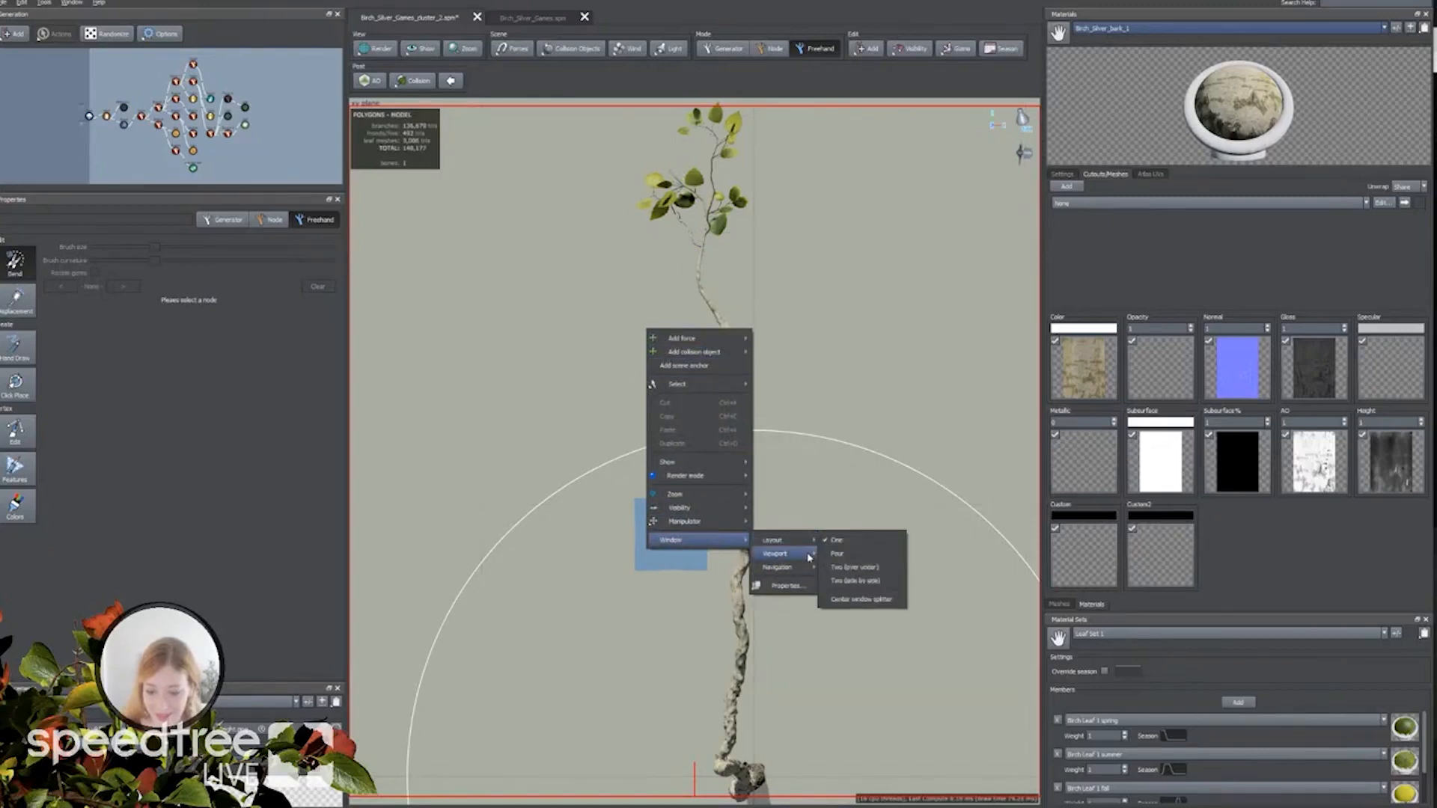
pyautogui.click(833, 553)
pyautogui.moveTo(674, 448); pyautogui.dragTo(643, 439)
pyautogui.scroll(2, 642, 439)
pyautogui.moveTo(643, 440); pyautogui.dragTo(694, 473, button='middle')
pyautogui.scroll(6, 688, 470)
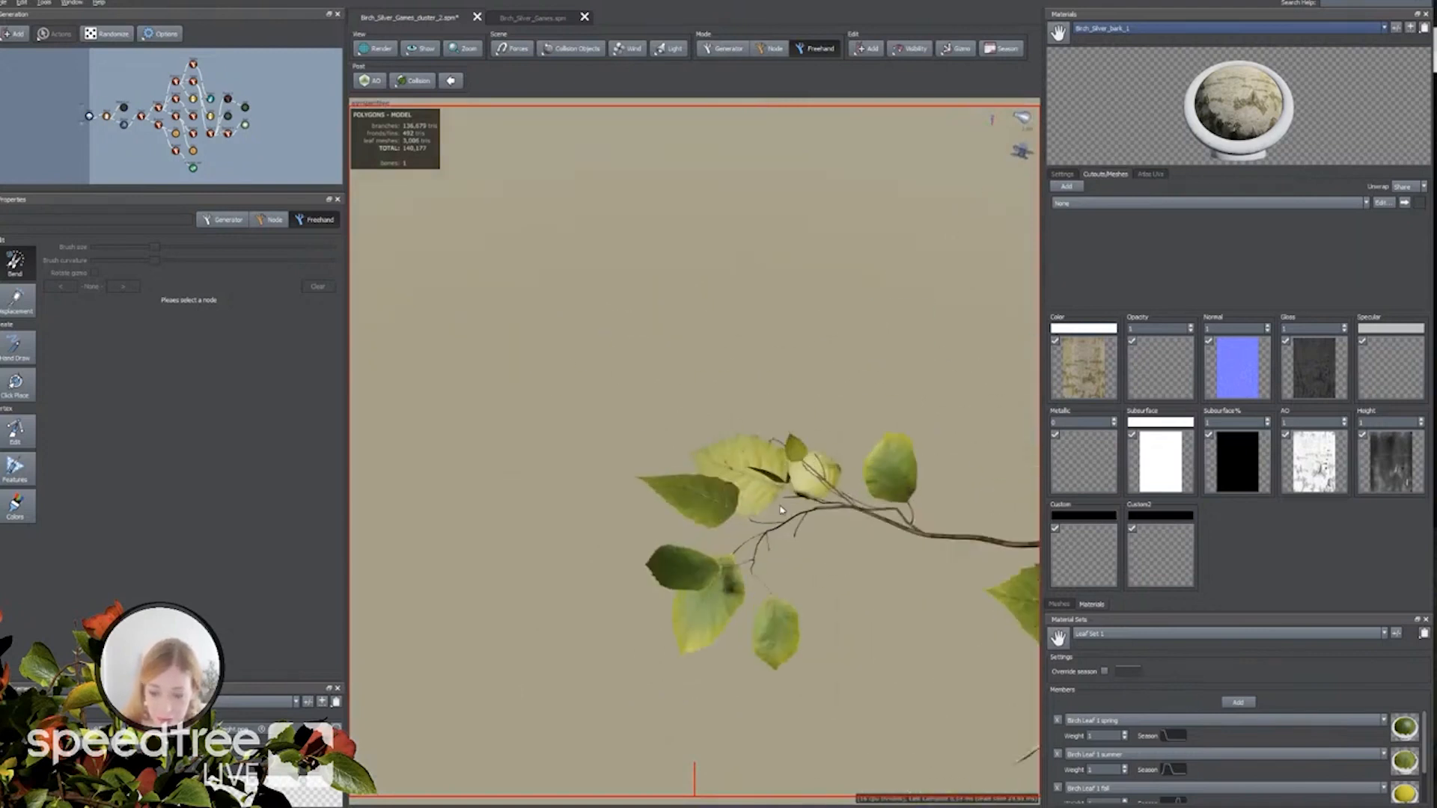
pyautogui.moveTo(780, 510); pyautogui.dragTo(743, 491, button='middle')
pyautogui.click(774, 375)
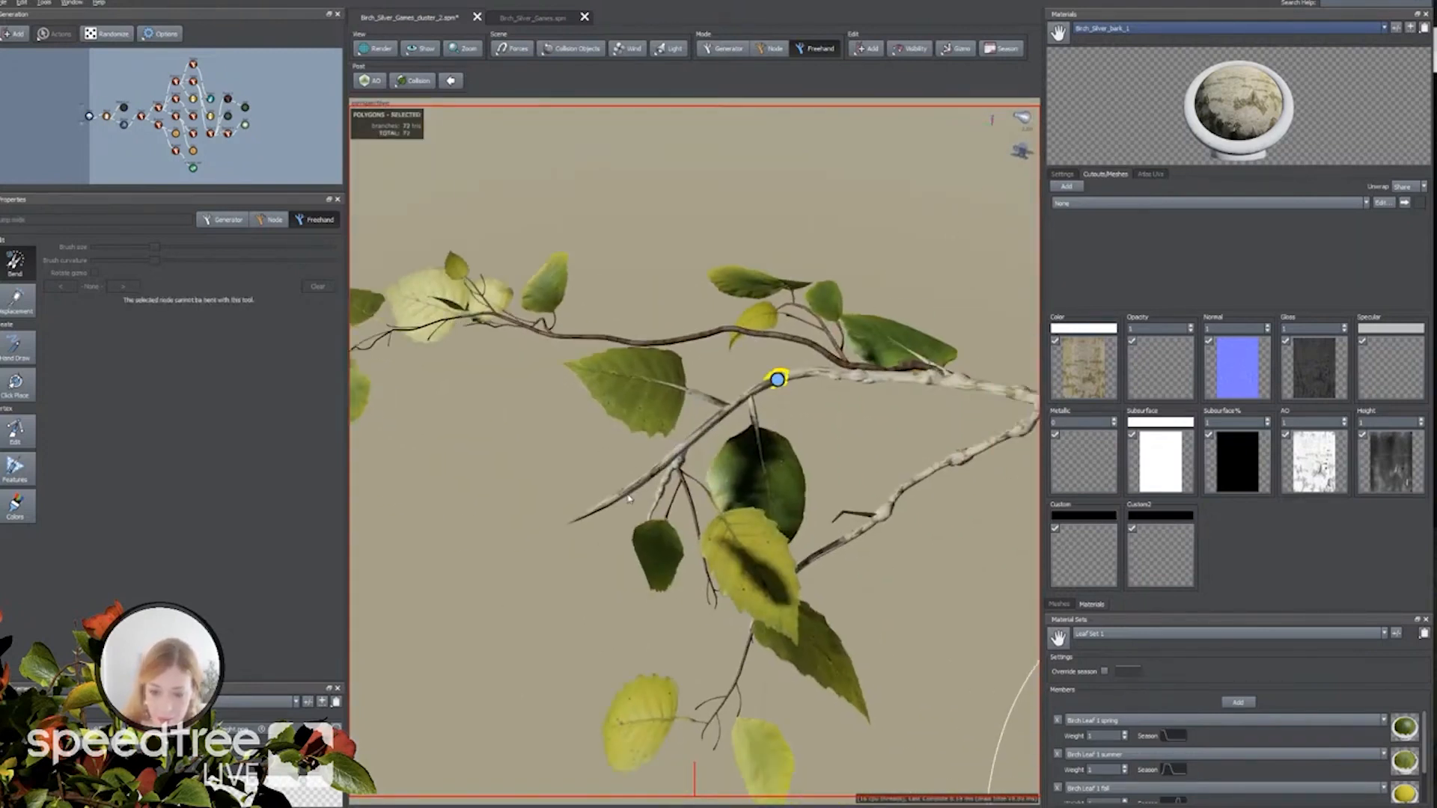
pyautogui.scroll(-6, 631, 498)
pyautogui.scroll(10, 625, 504)
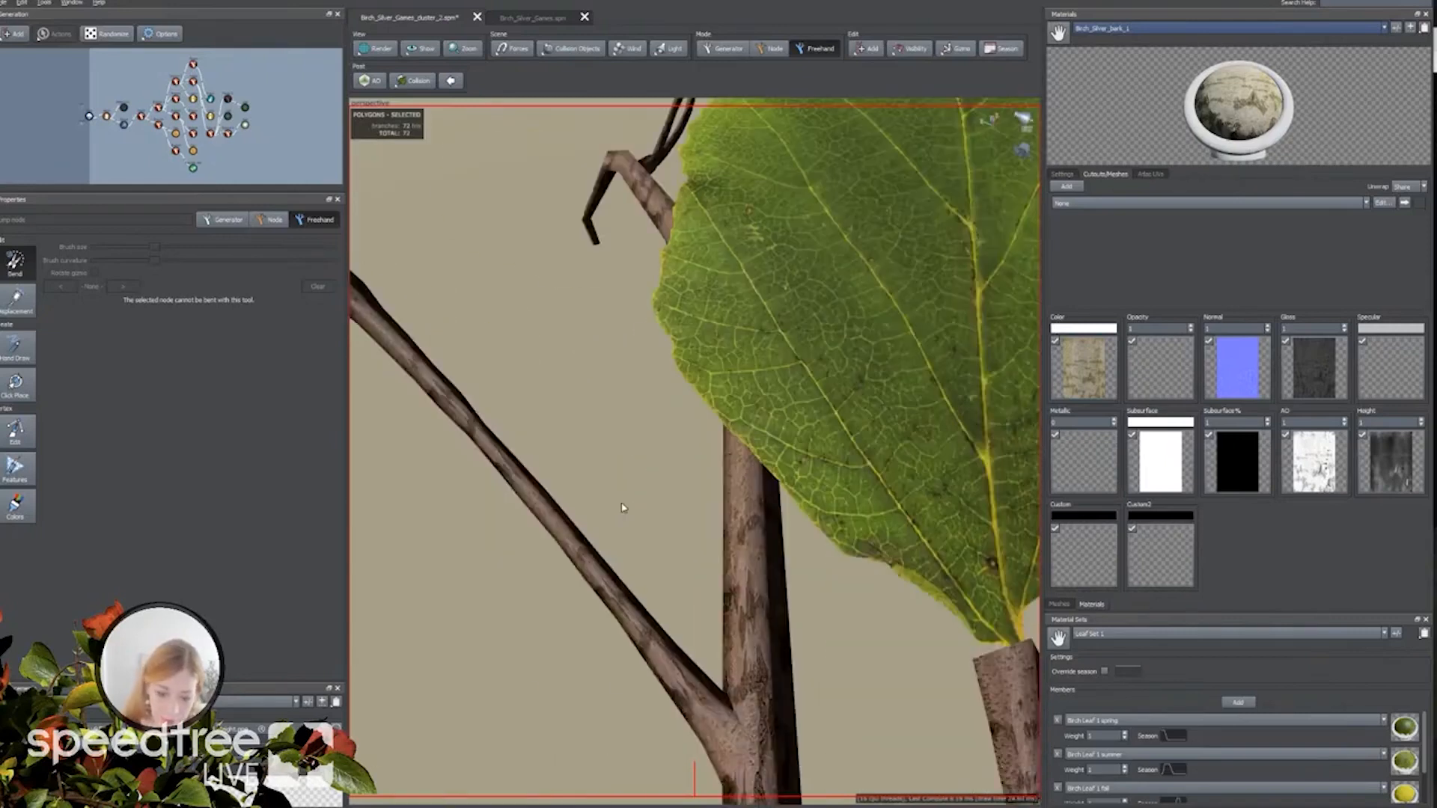
pyautogui.scroll(-3, 616, 514)
pyautogui.moveTo(616, 510); pyautogui.dragTo(650, 503, button='middle')
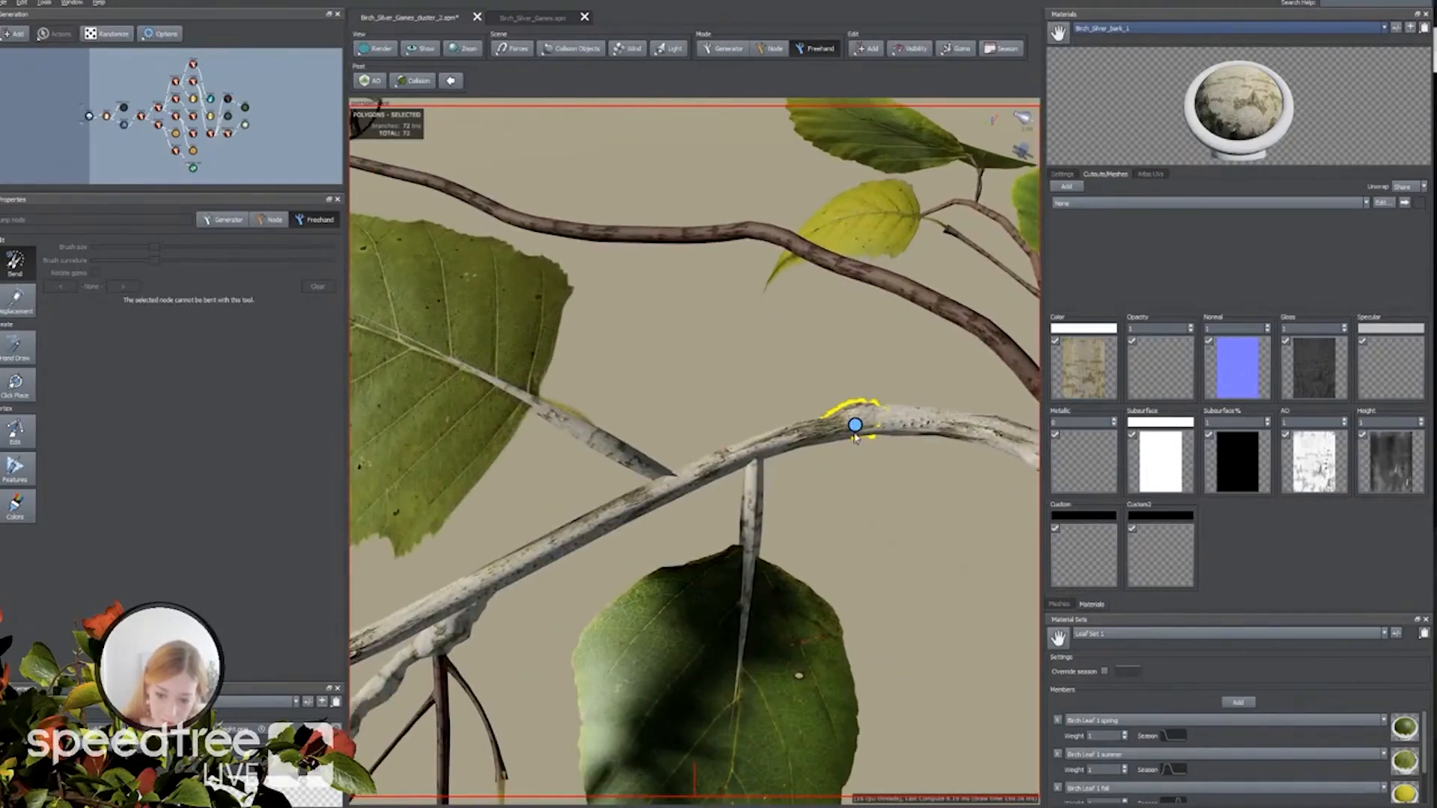
pyautogui.scroll(-3, 848, 444)
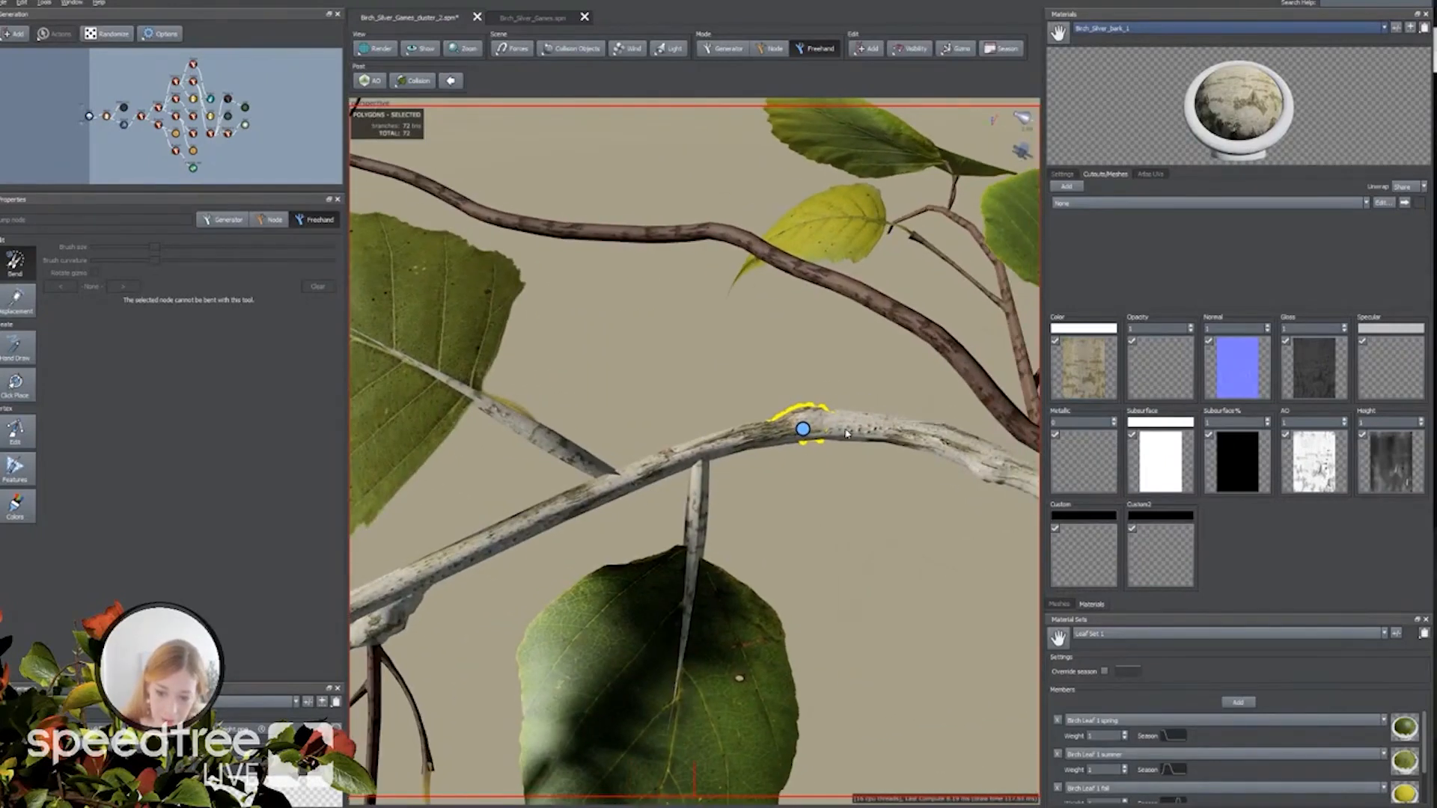
pyautogui.scroll(10, 789, 483)
pyautogui.scroll(-6, 790, 477)
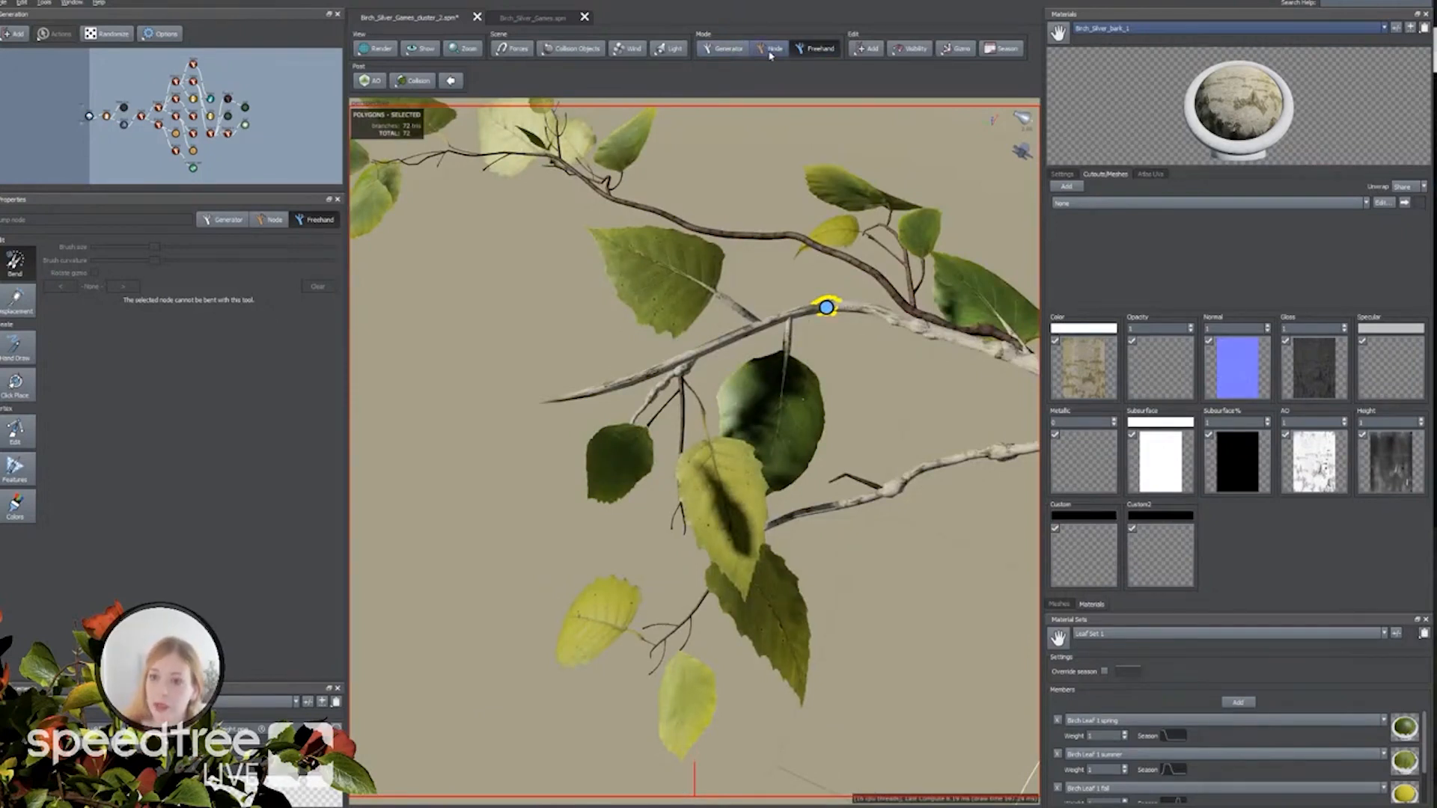
# Return the viewport to the XY plane in Node mode and frame the whole leaf cluster.
pyautogui.click(759, 51)
pyautogui.moveTo(739, 341); pyautogui.dragTo(738, 352, button='middle')
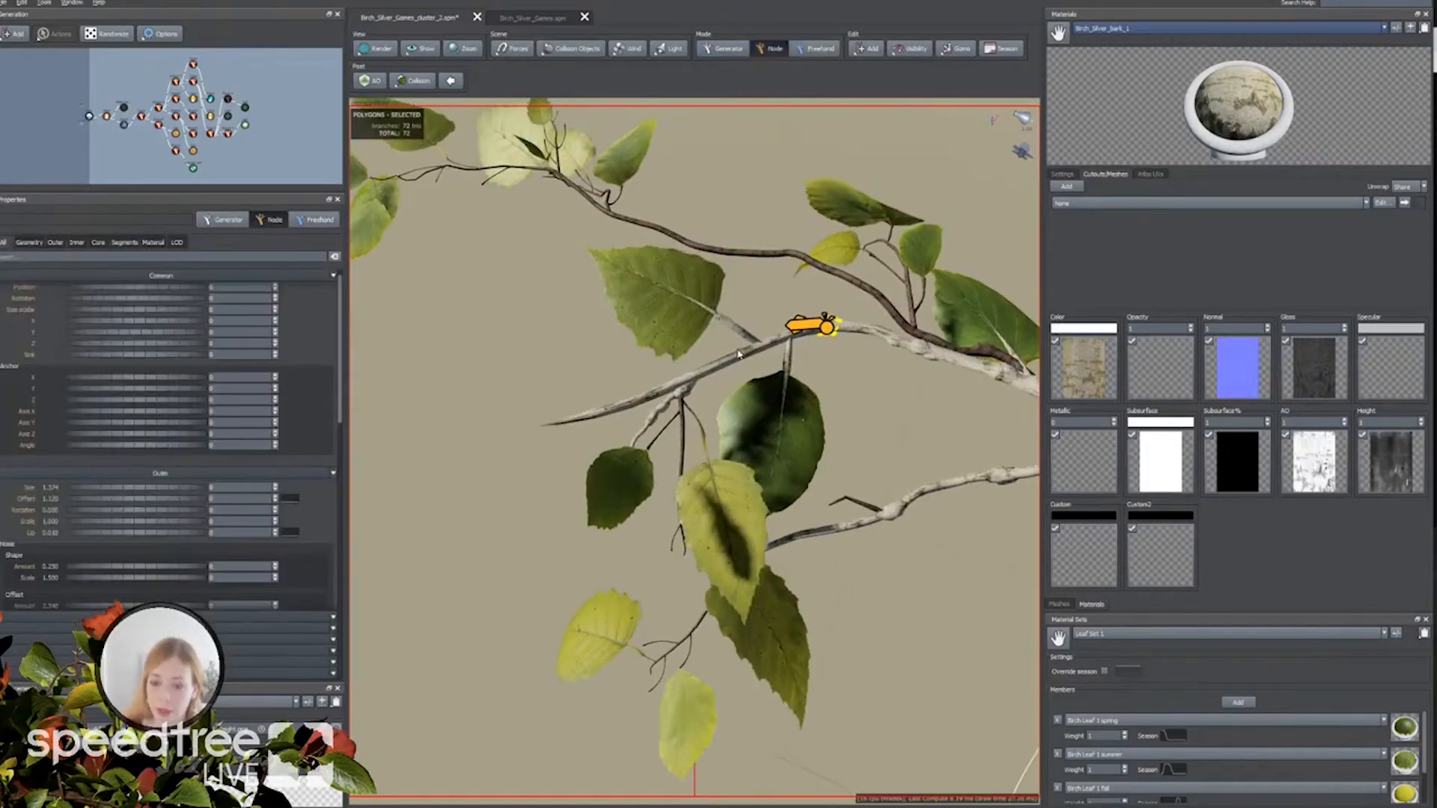
pyautogui.rightClick(879, 413)
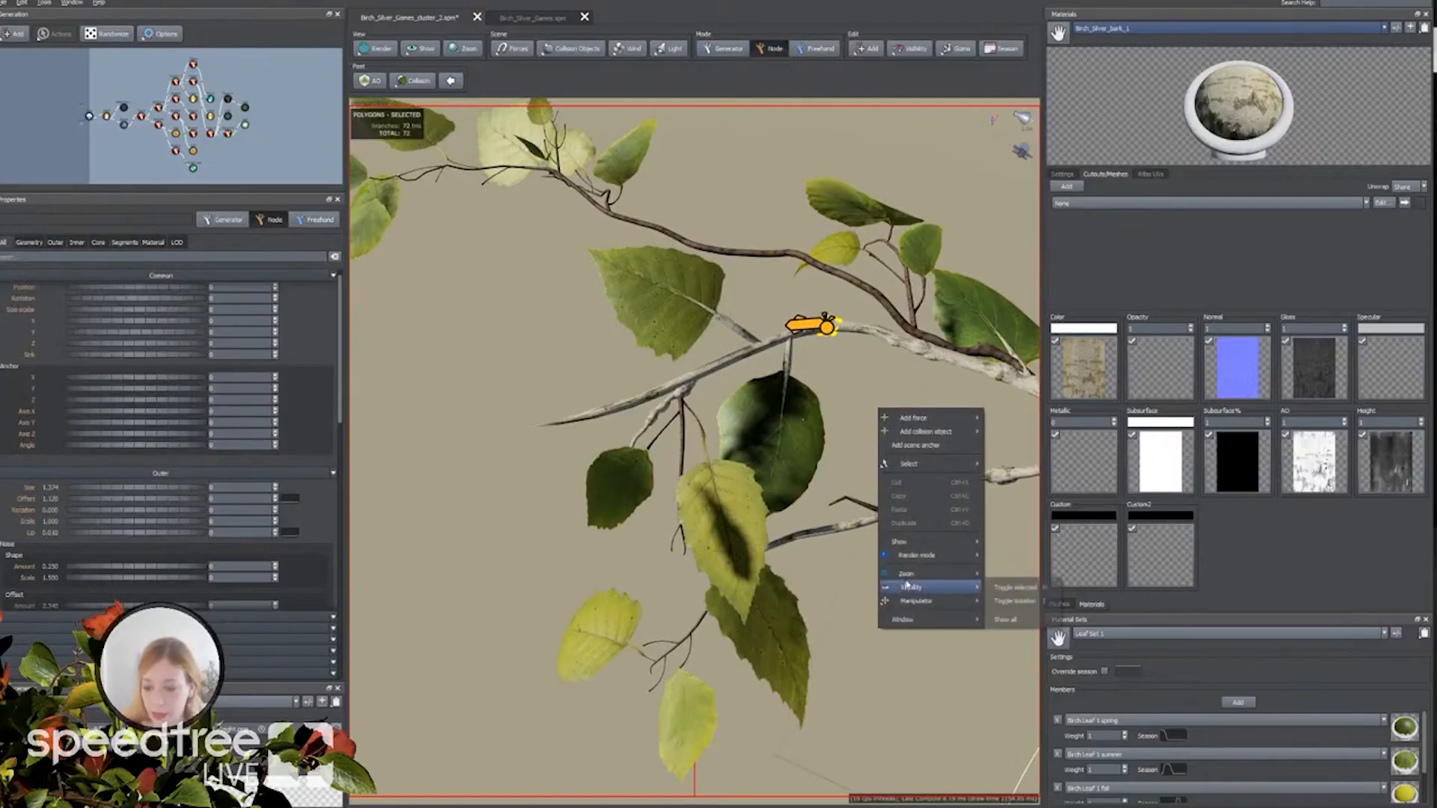
pyautogui.moveTo(914, 573)
pyautogui.moveTo(906, 620)
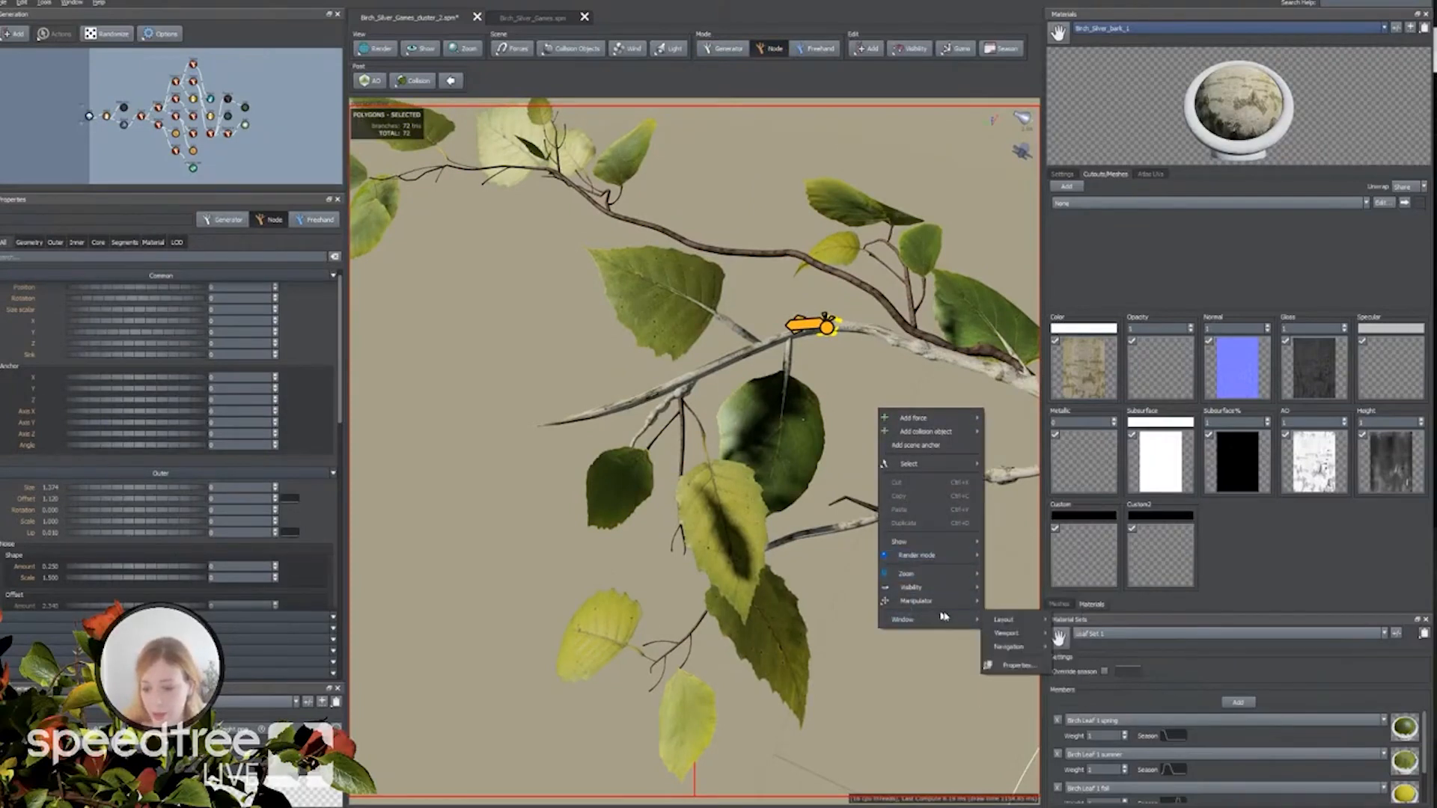
pyautogui.moveTo(1007, 633)
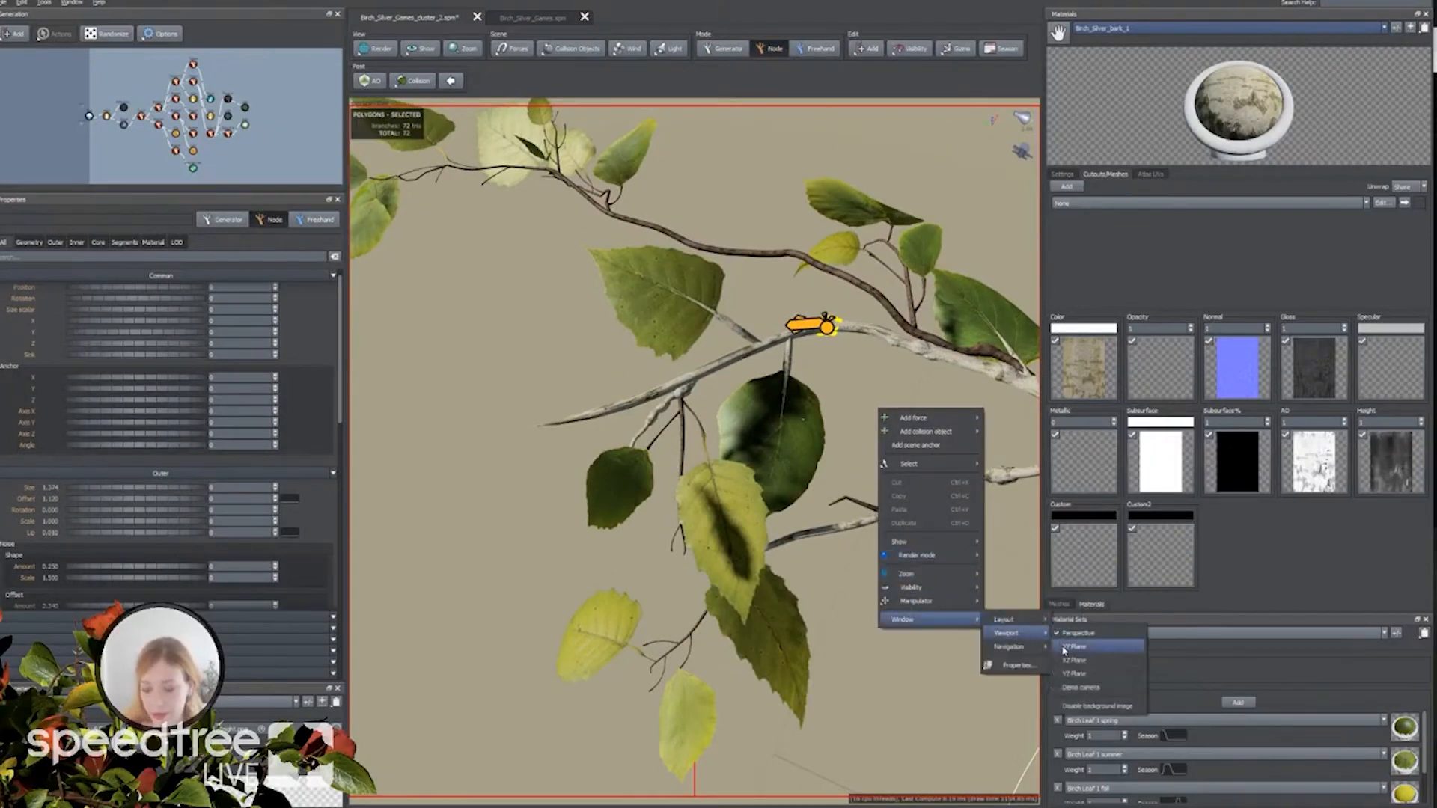
pyautogui.click(1073, 648)
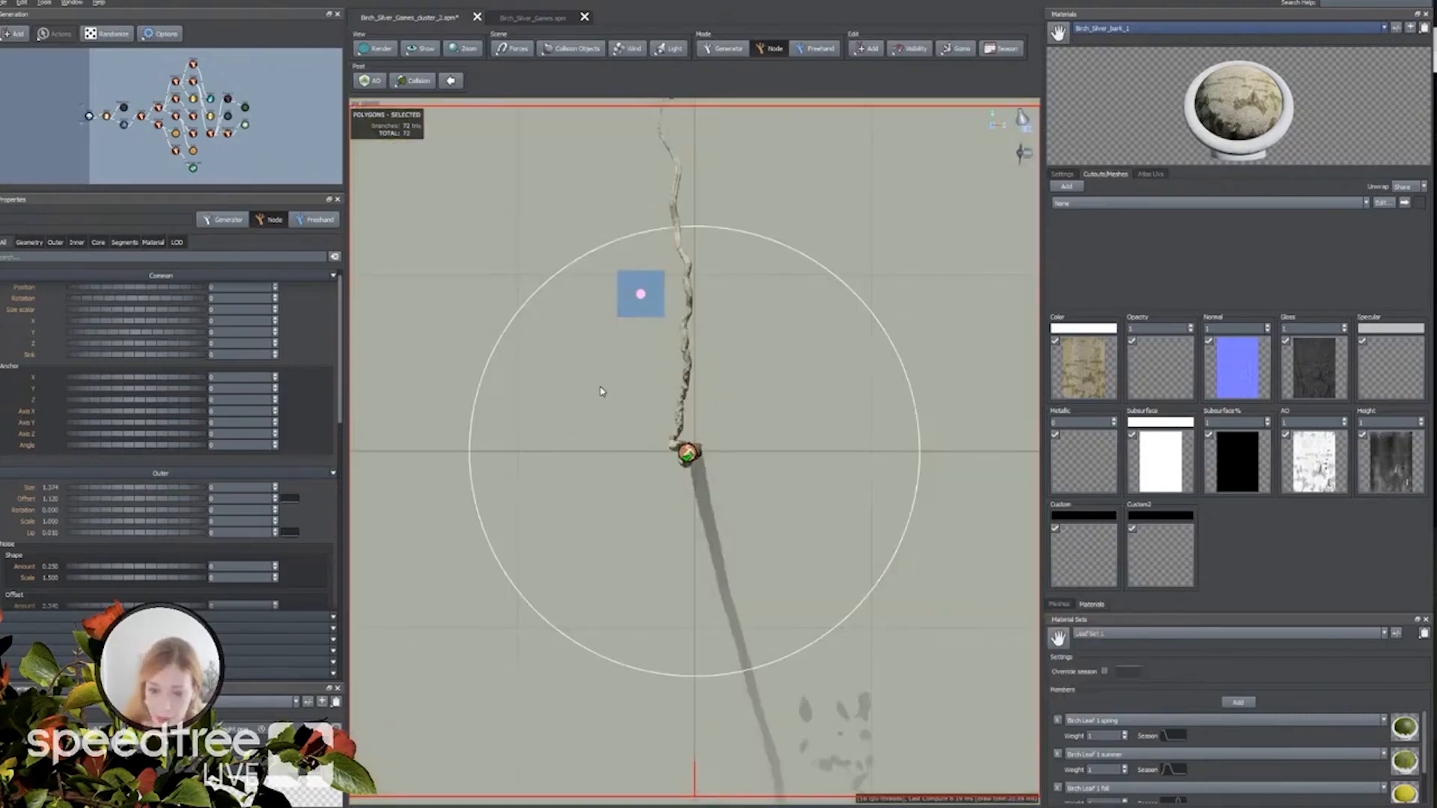
pyautogui.scroll(3, 601, 396)
pyautogui.moveTo(603, 402); pyautogui.dragTo(627, 795, button='middle')
pyautogui.scroll(-1, 622, 372)
pyautogui.moveTo(614, 265); pyautogui.dragTo(632, 442, button='middle')
pyautogui.scroll(5, 632, 441)
pyautogui.click(580, 320)
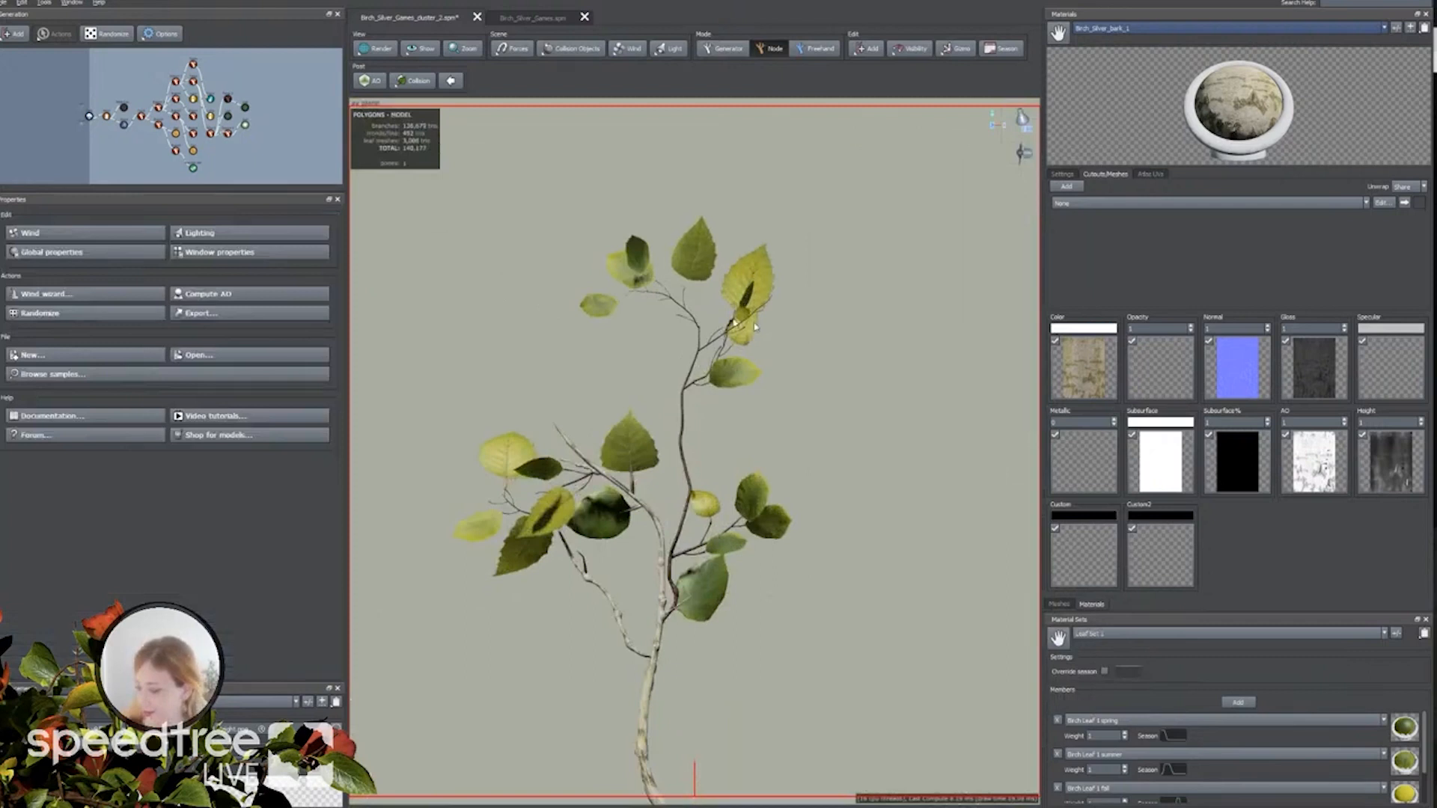
pyautogui.scroll(1, 560, 365)
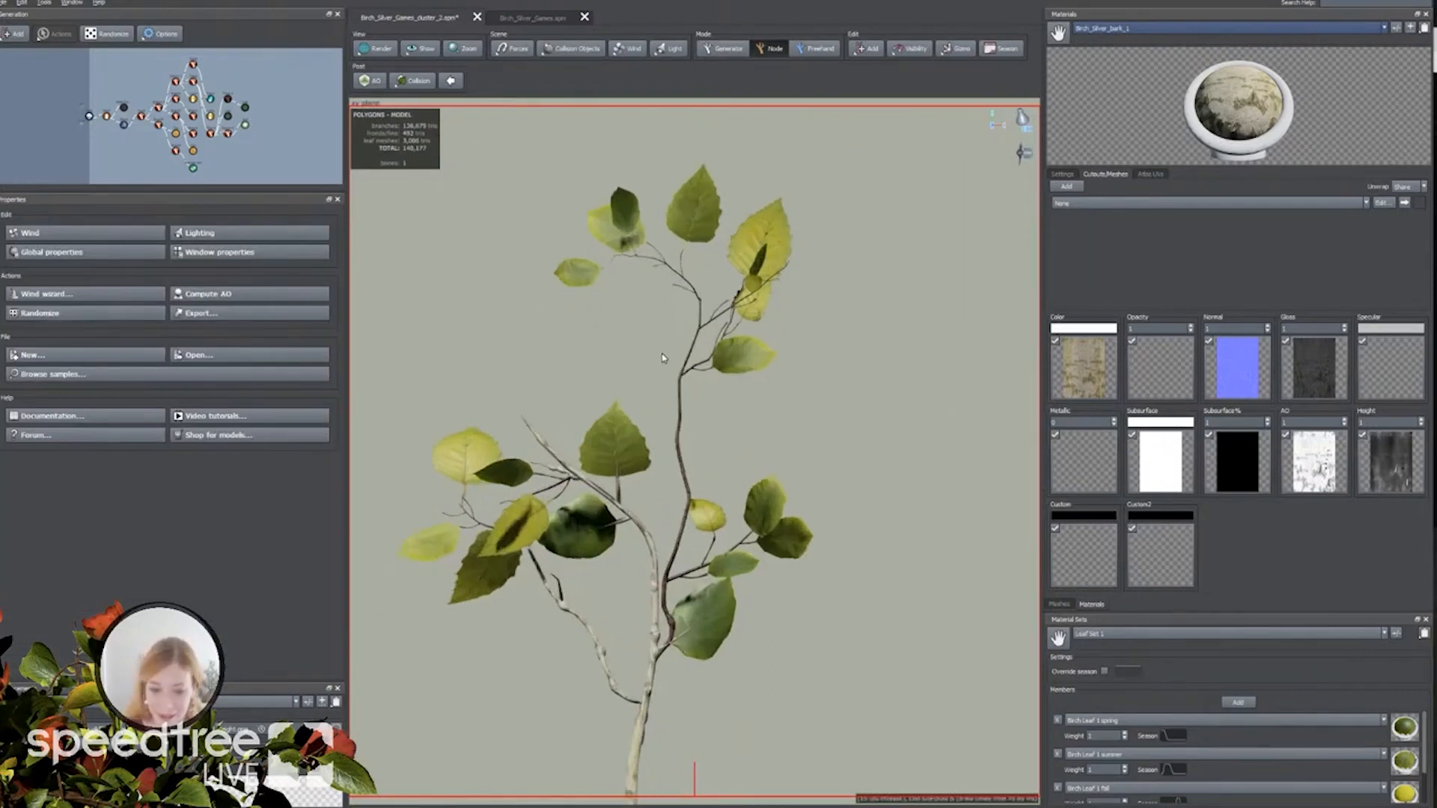
pyautogui.scroll(4, 534, 418)
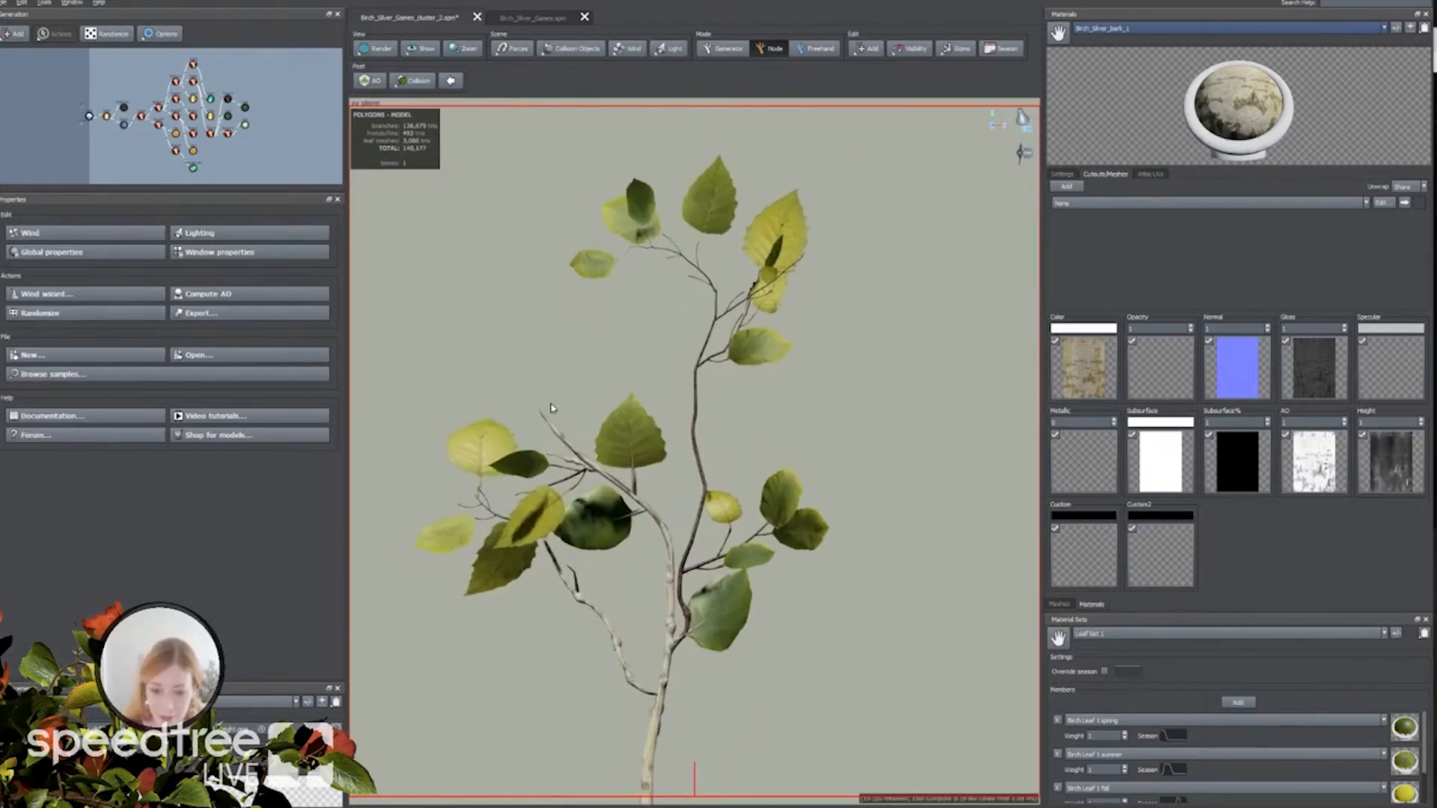
pyautogui.moveTo(597, 391); pyautogui.dragTo(619, 415, button='middle')
pyautogui.moveTo(627, 395); pyautogui.dragTo(628, 428, button='right')
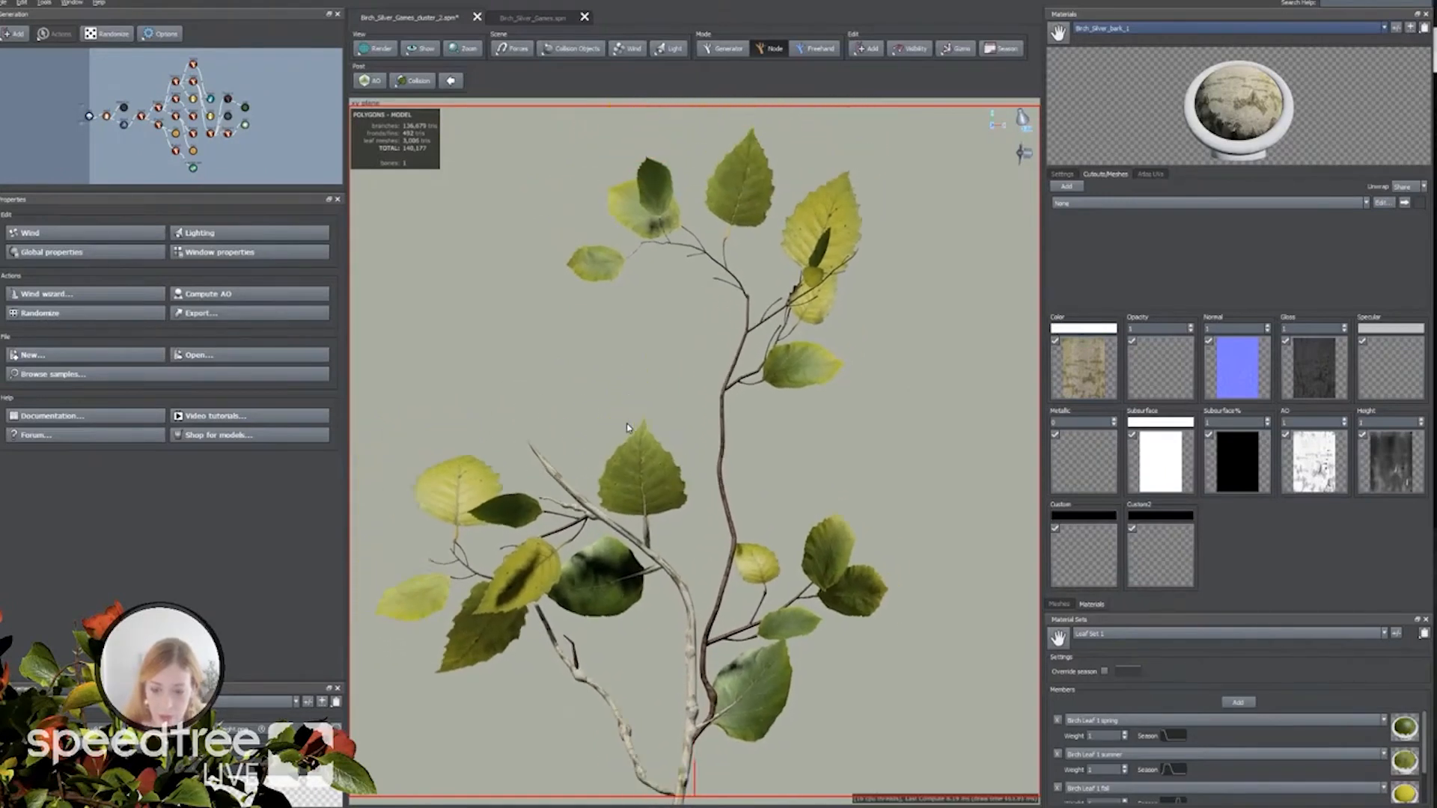
# Enlarge the leaves on the thin side twigs by increasing the Size of their leaf generator.
pyautogui.click(658, 486)
pyautogui.click(509, 387)
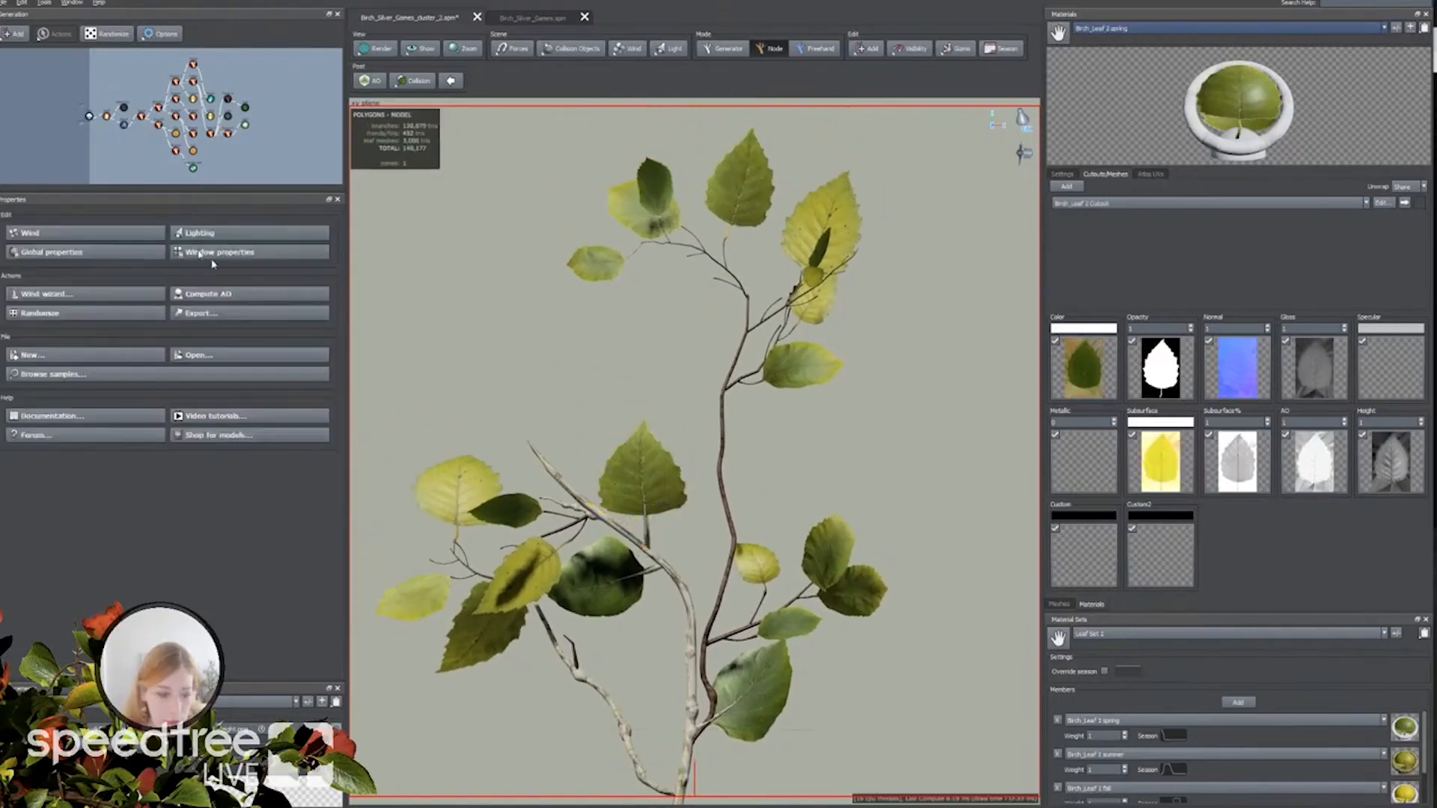
pyautogui.click(196, 172)
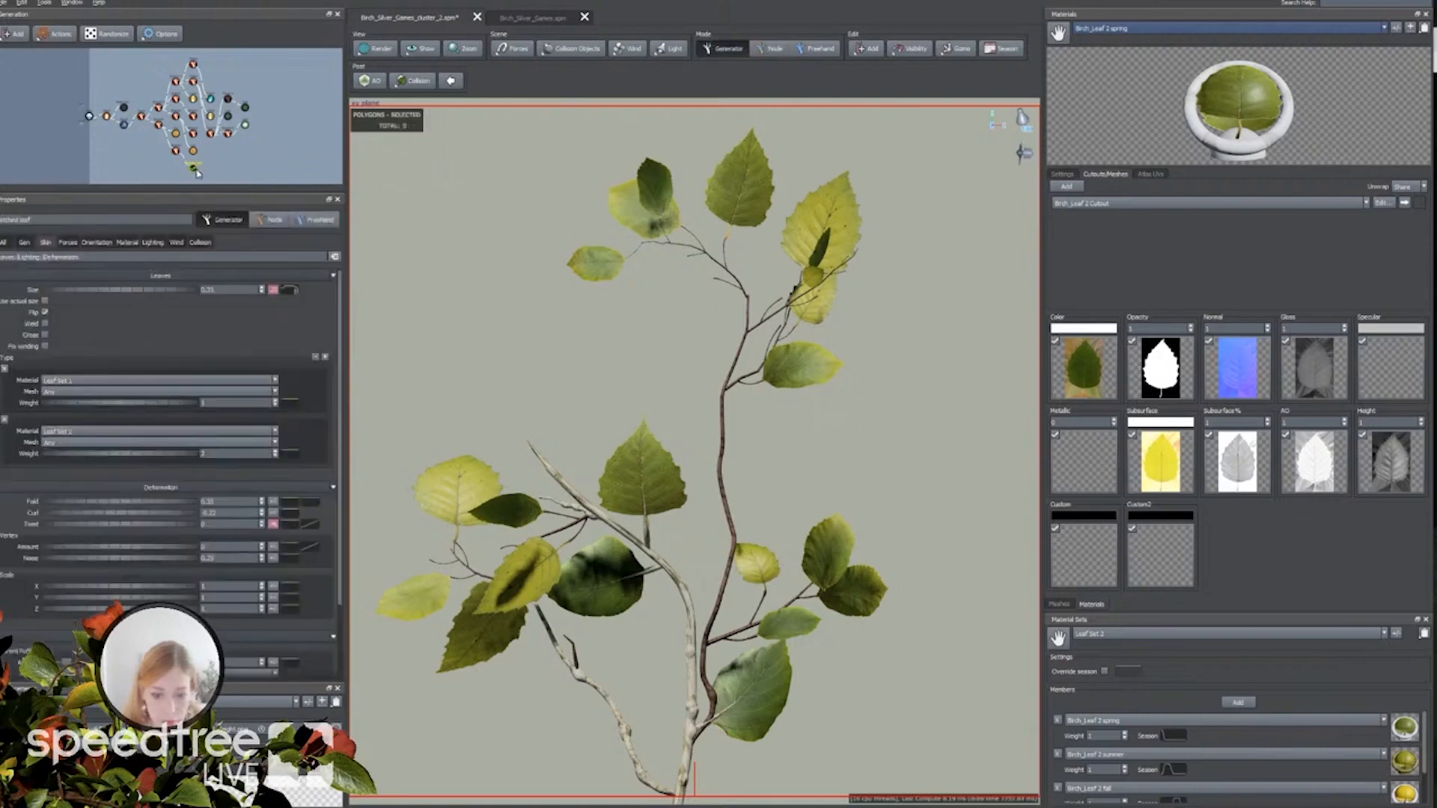
pyautogui.click(449, 486)
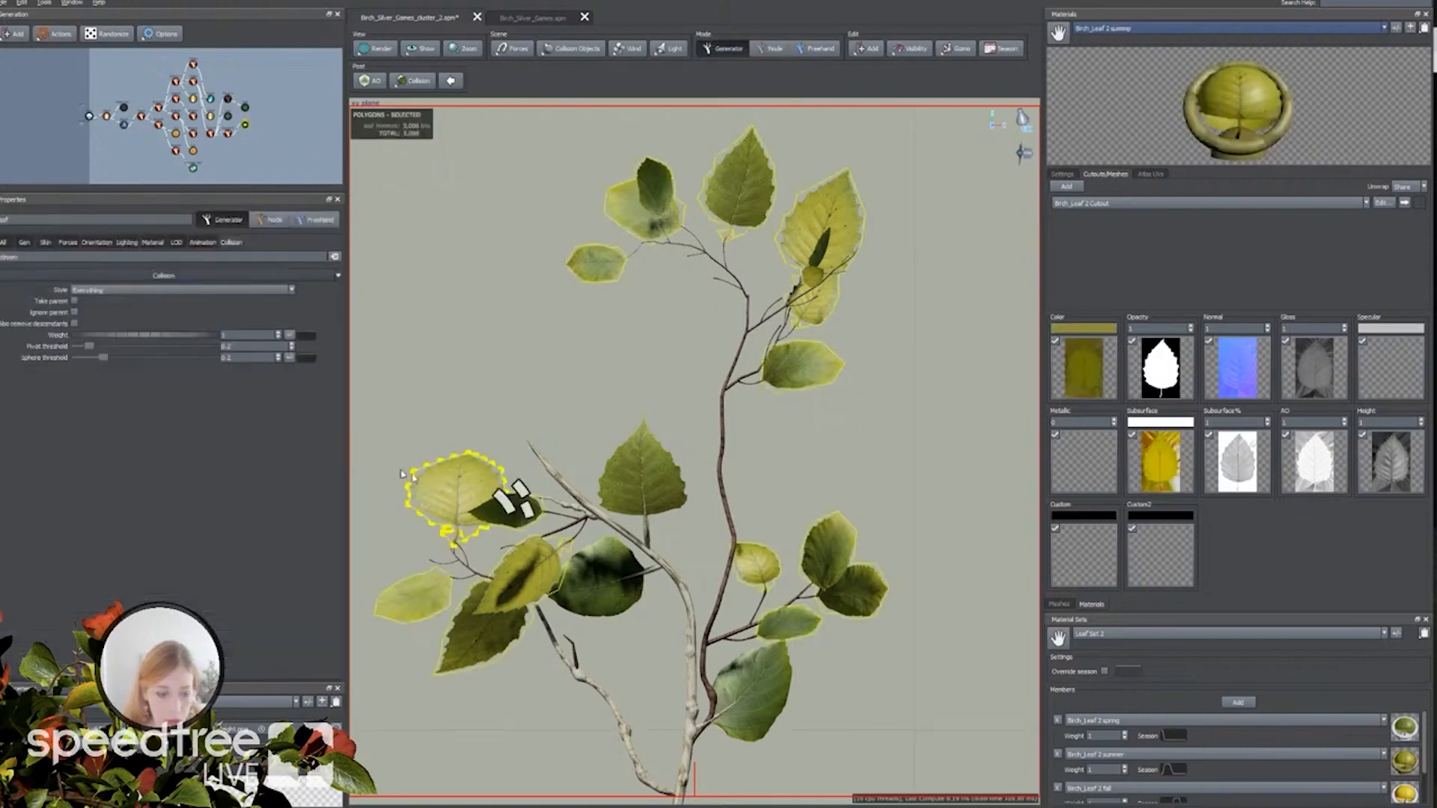
pyautogui.click(46, 243)
pyautogui.moveTo(111, 303); pyautogui.dragTo(123, 304)
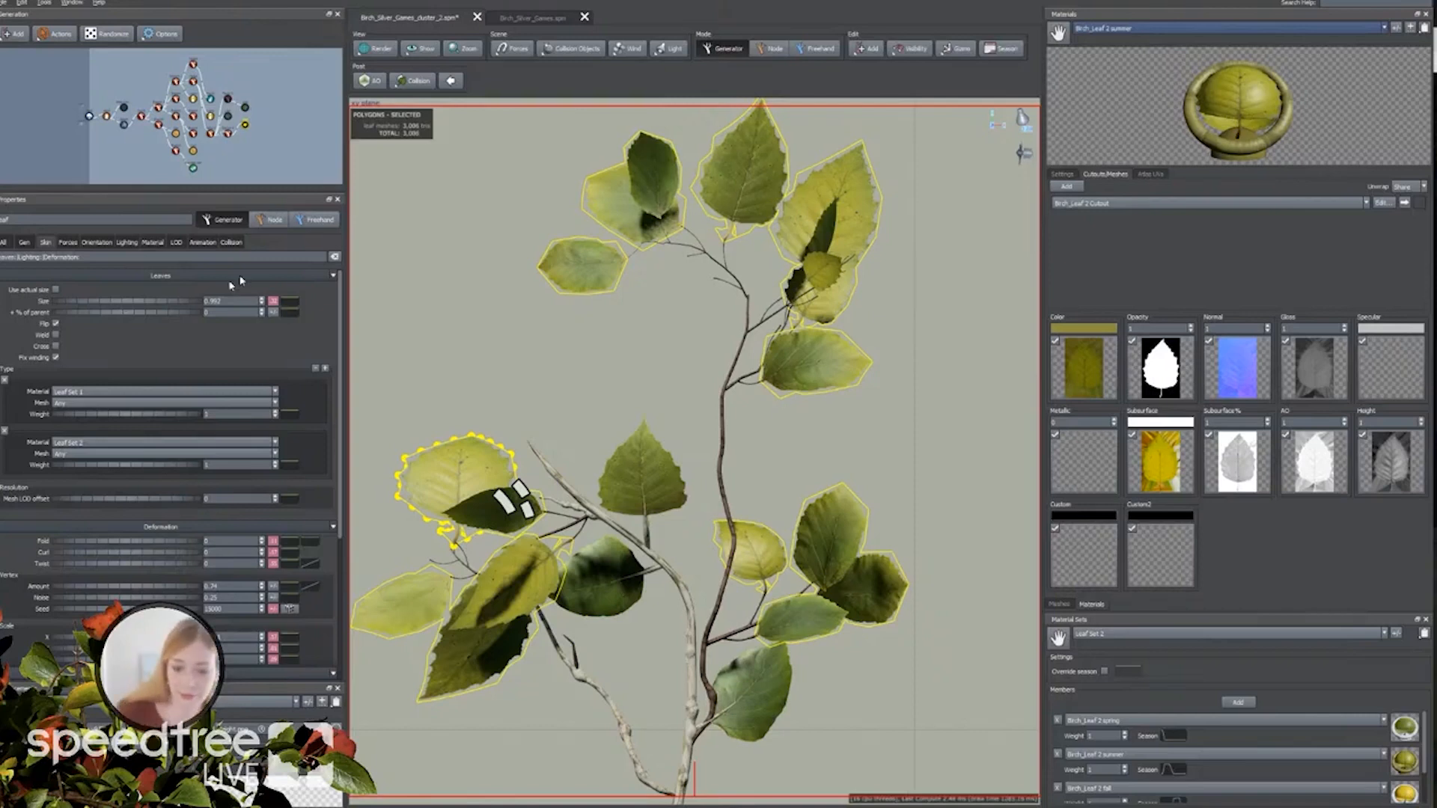
# Enlarge the single frond leaves growing directly from the stems by increasing the absolute spine length of their parent generator.
pyautogui.click(631, 491)
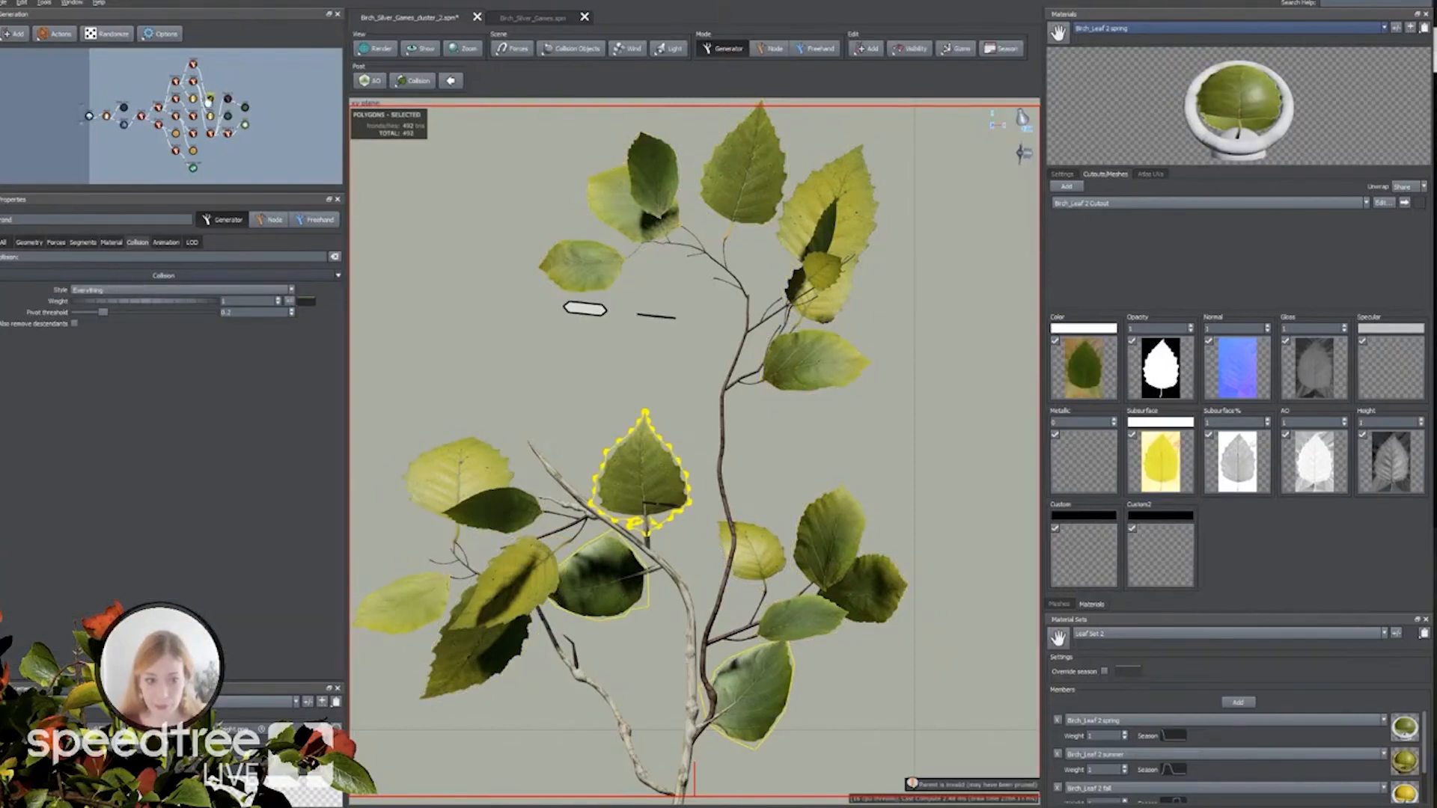
pyautogui.click(193, 64)
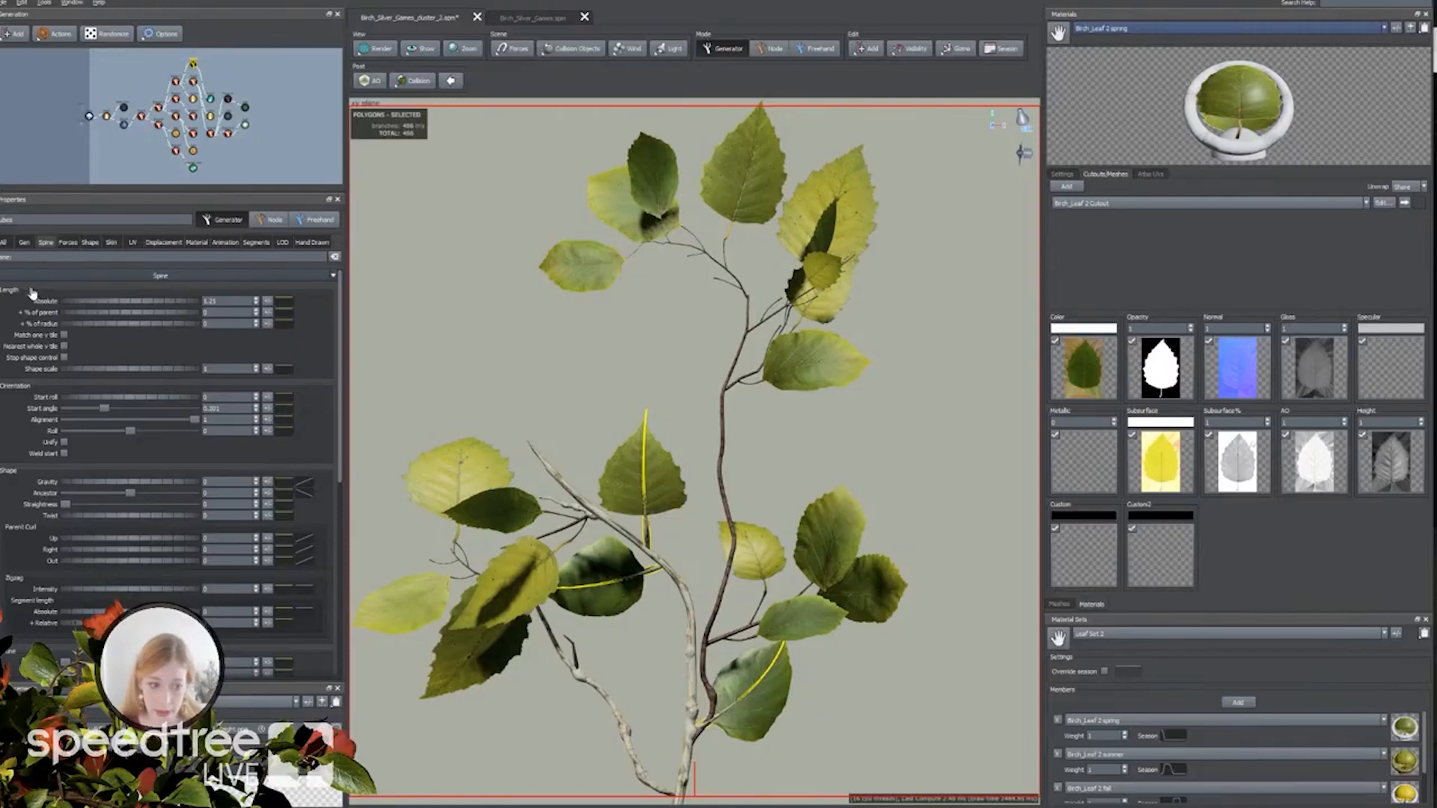
pyautogui.moveTo(101, 305); pyautogui.dragTo(143, 306)
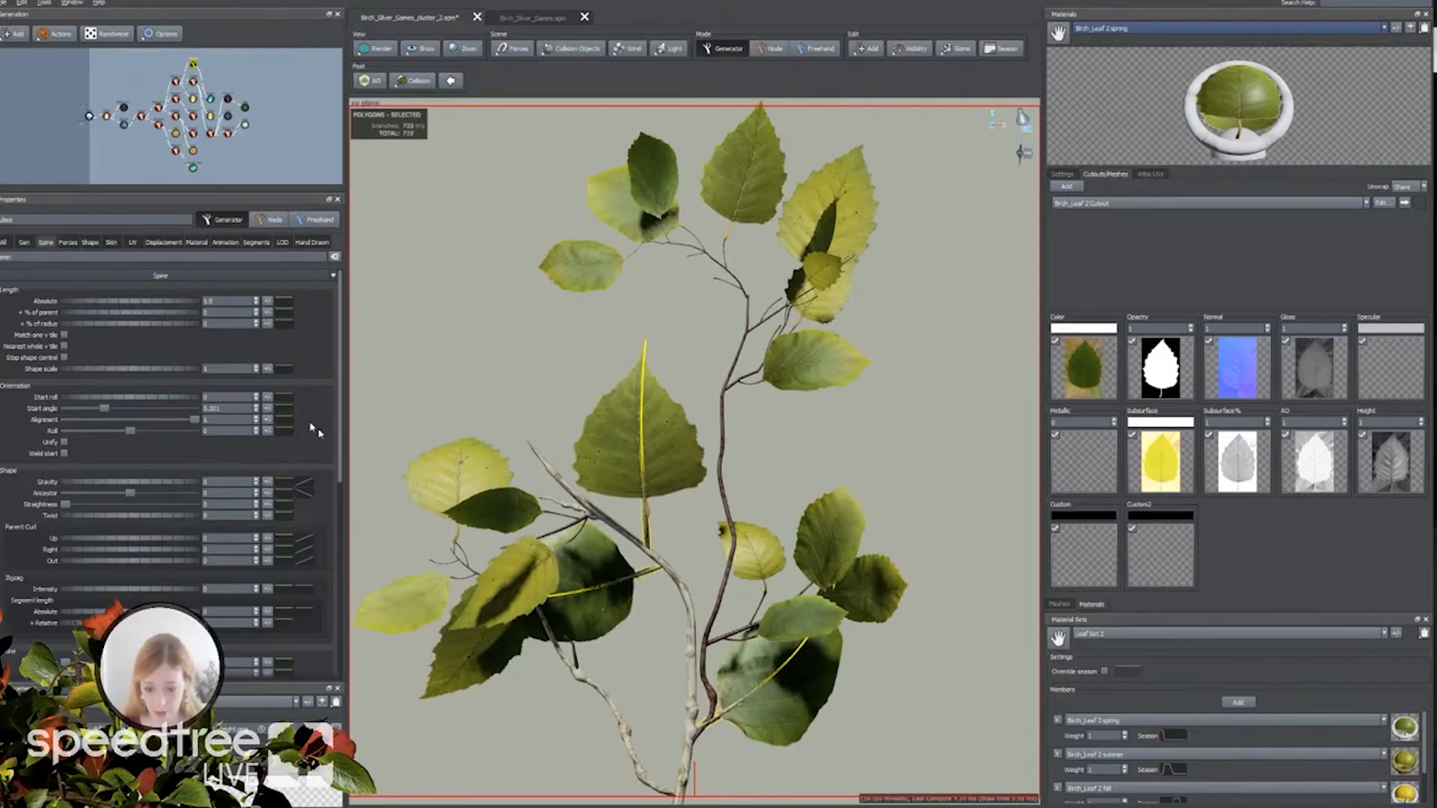
# In Node mode, give the left-curving main stem a Gnarl force of 0.07 and a Planar force of 0.27.
pyautogui.click(770, 49)
pyautogui.click(581, 503)
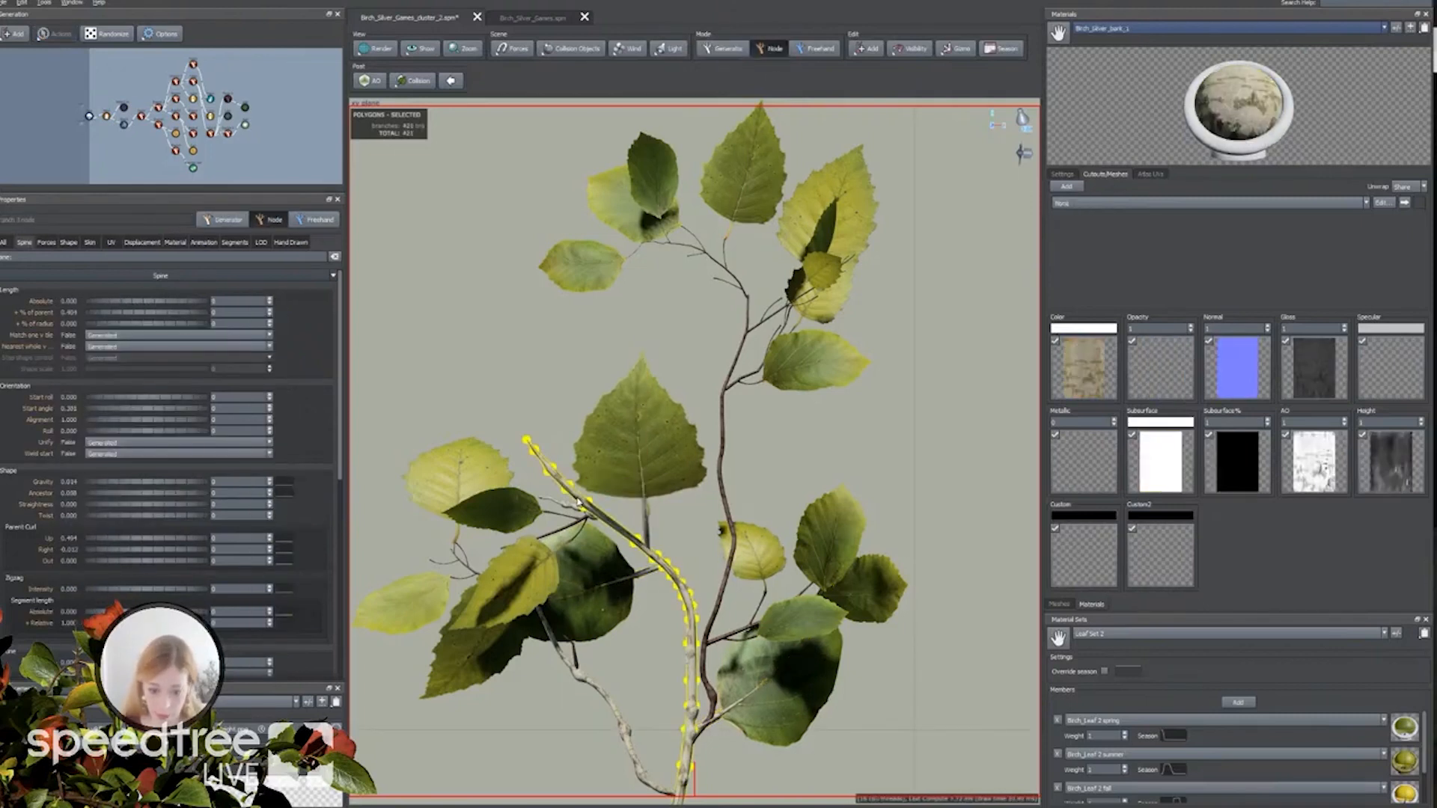
pyautogui.click(47, 242)
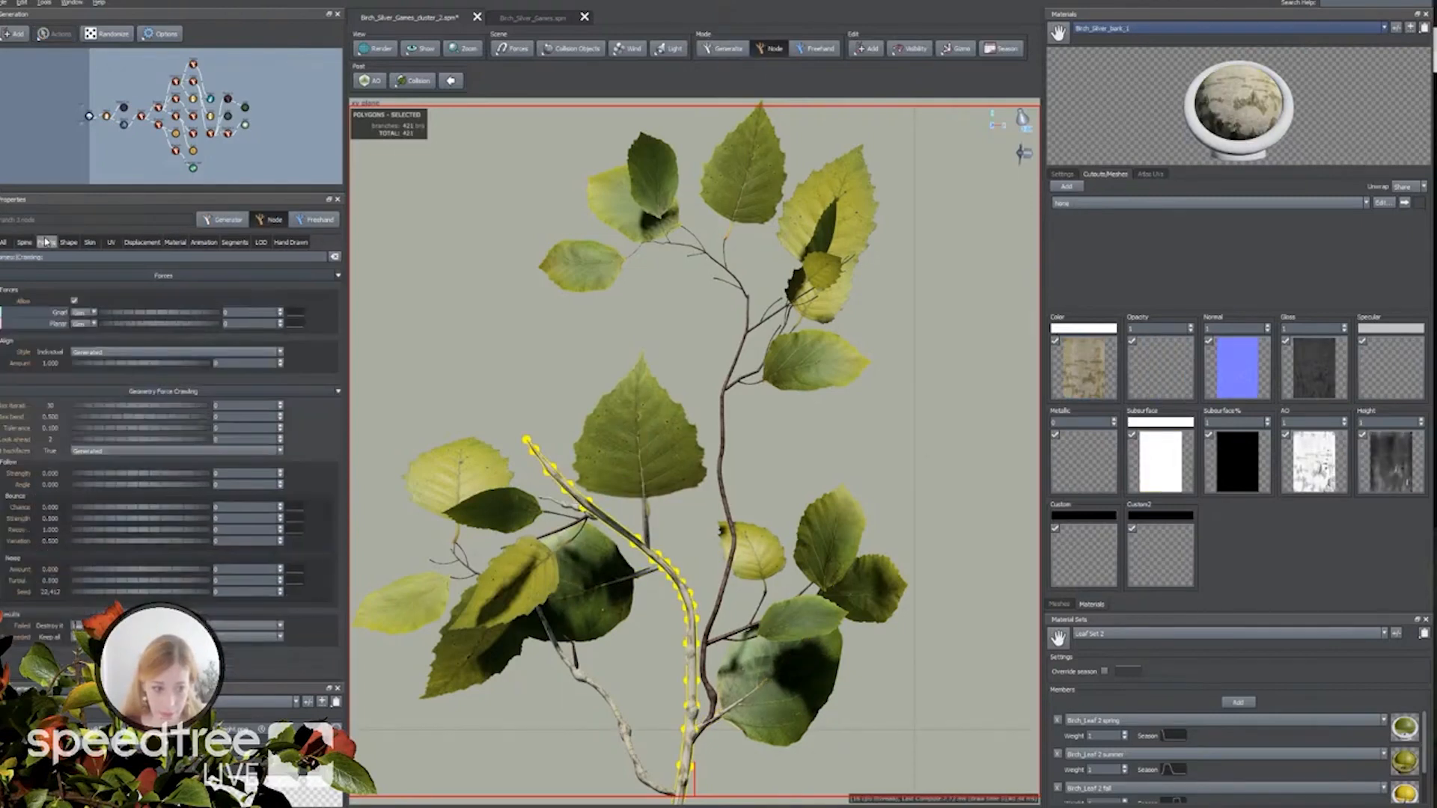
pyautogui.moveTo(128, 327); pyautogui.dragTo(172, 317)
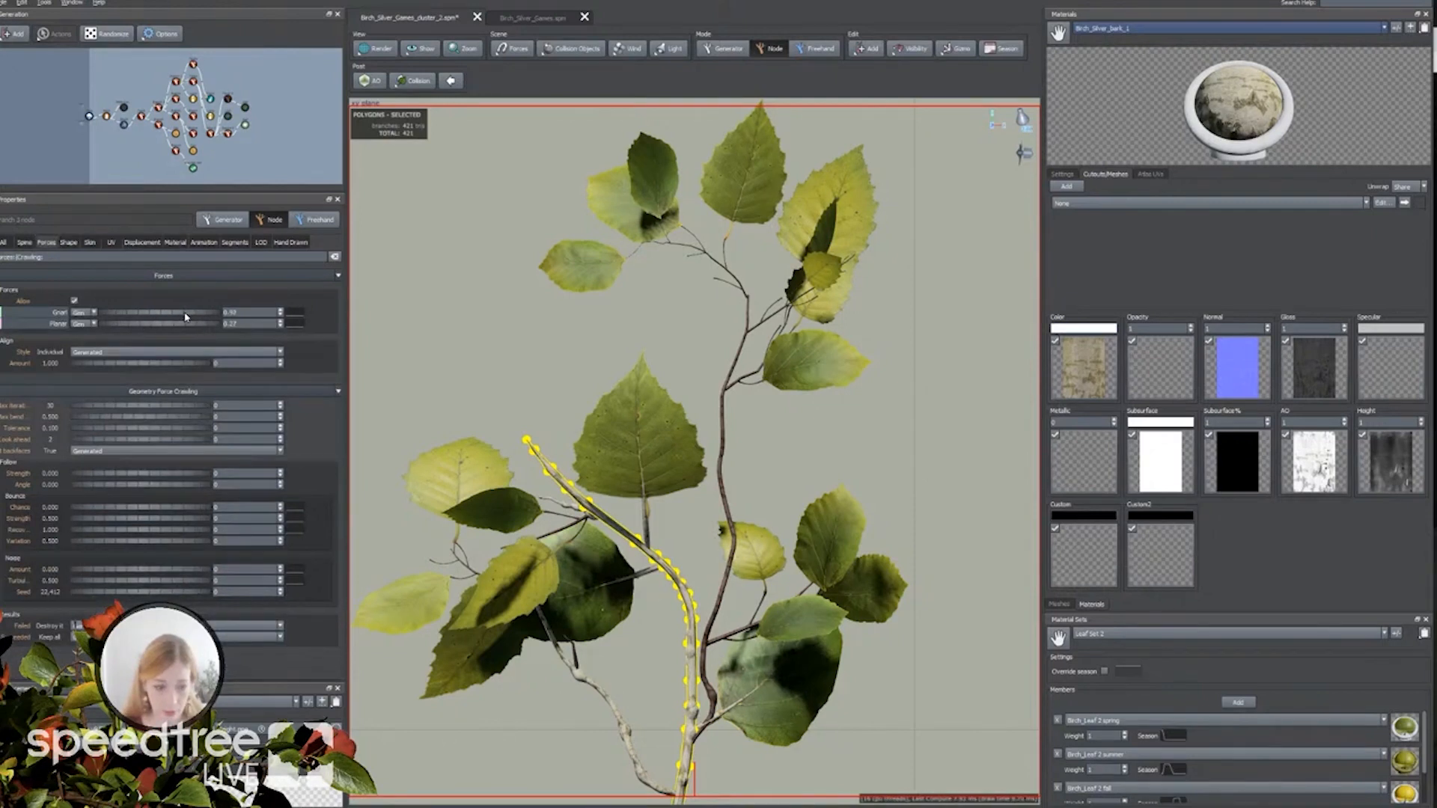
# Reshape the Gnarl force's profile curve on the left stem so its strength rises from base to tip.
pyautogui.click(305, 315)
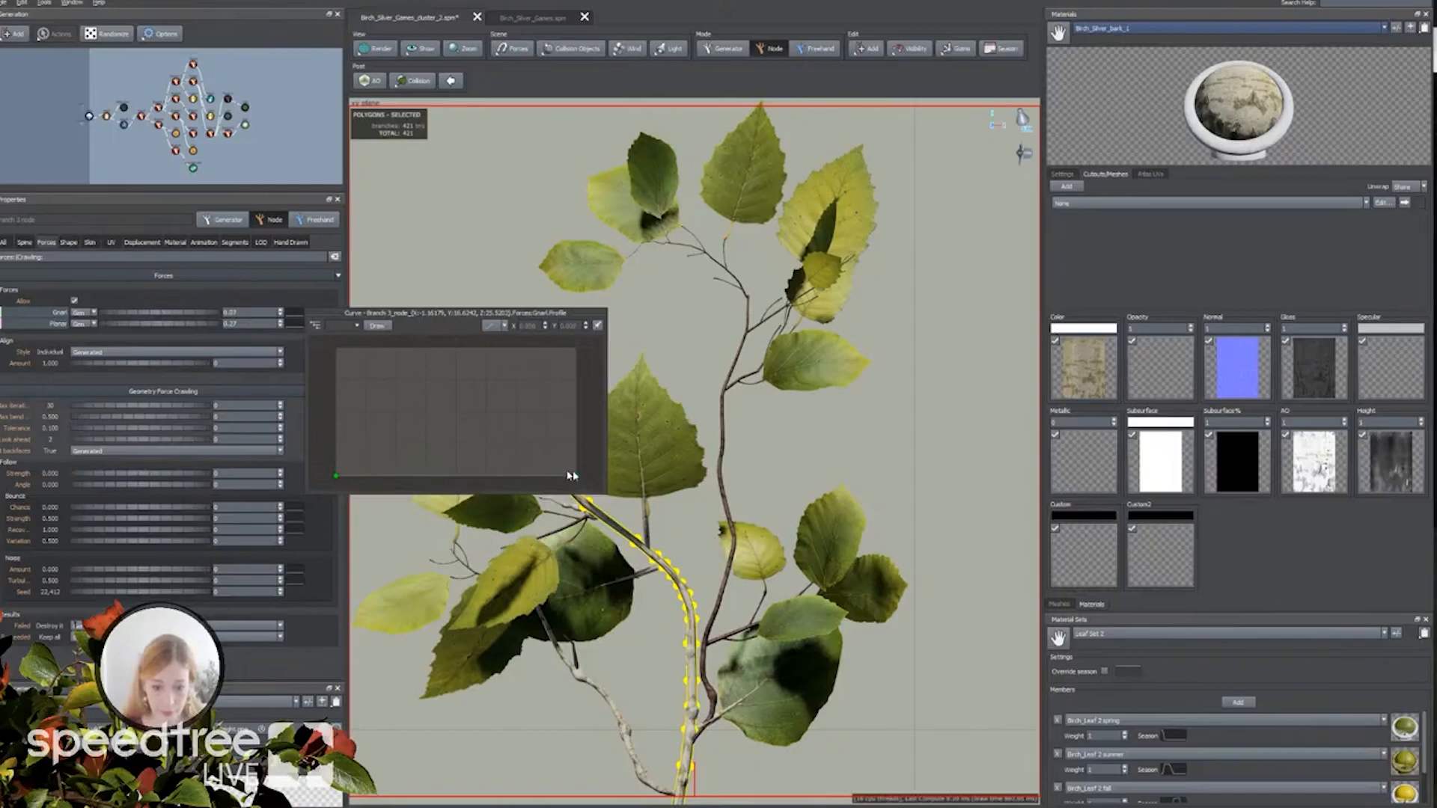
pyautogui.moveTo(577, 474); pyautogui.dragTo(577, 347)
pyautogui.moveTo(453, 314); pyautogui.dragTo(370, 172)
pyautogui.moveTo(256, 334); pyautogui.dragTo(256, 304)
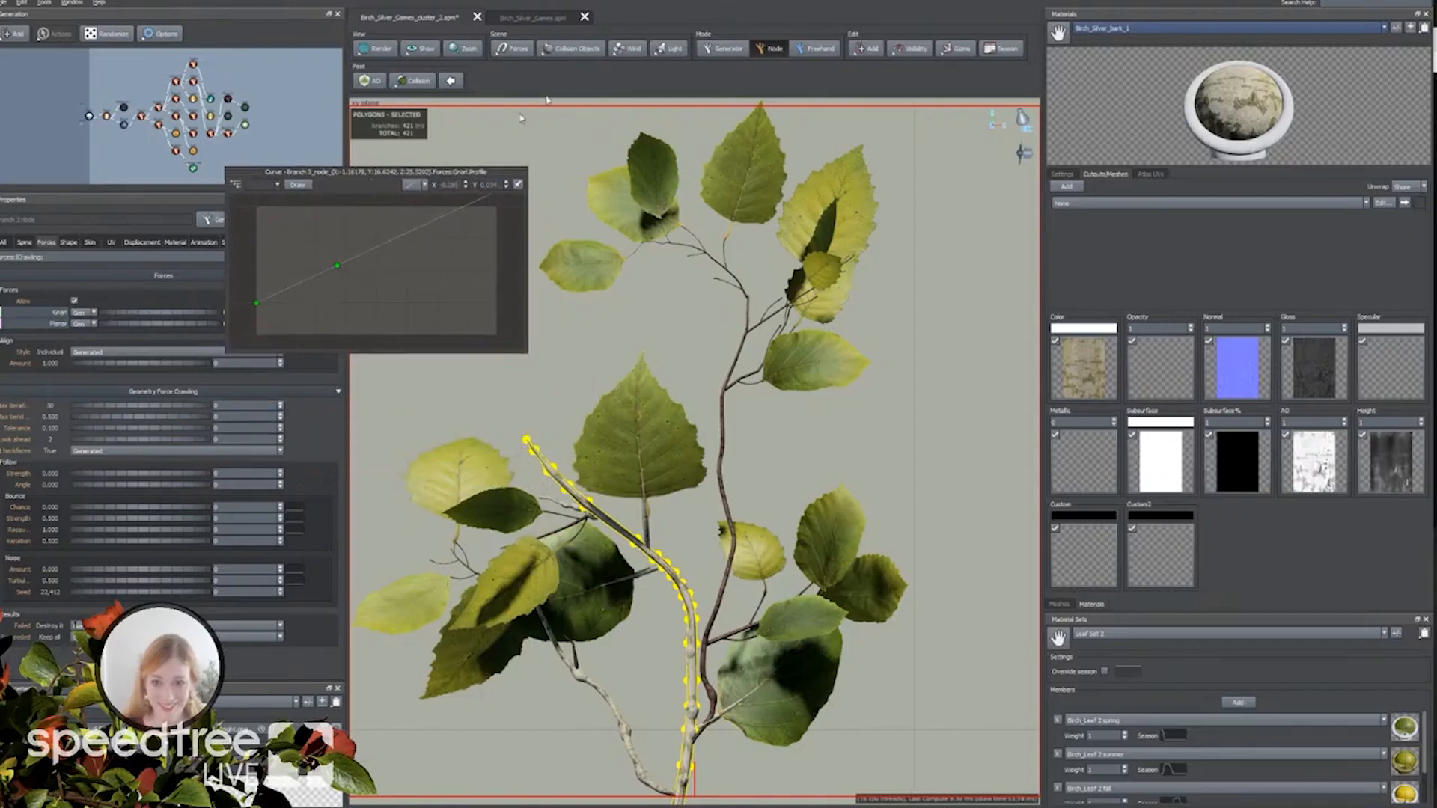
# Switch to Generator mode and enable the Planar force on the left stem's branch generator.
pyautogui.click(725, 52)
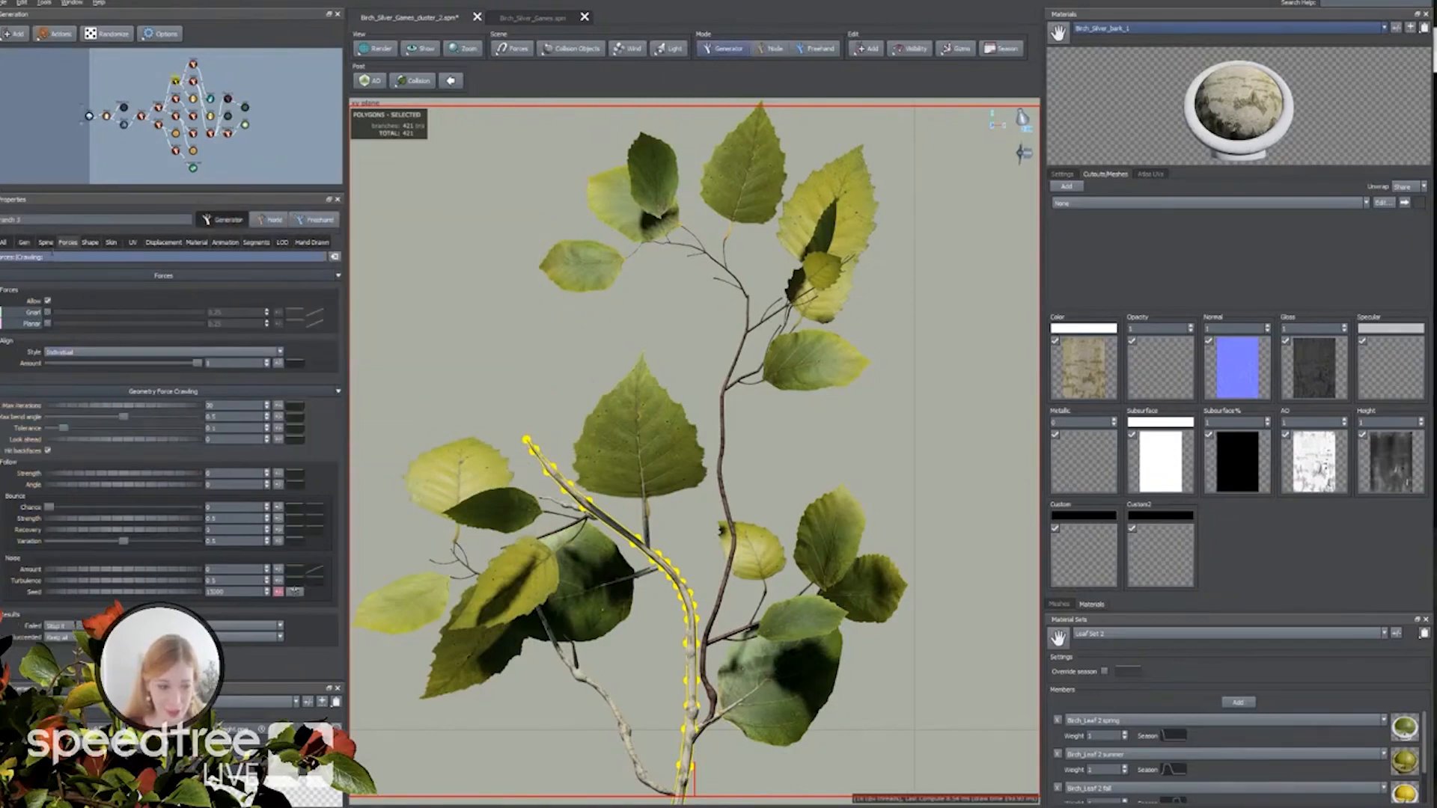
pyautogui.click(45, 242)
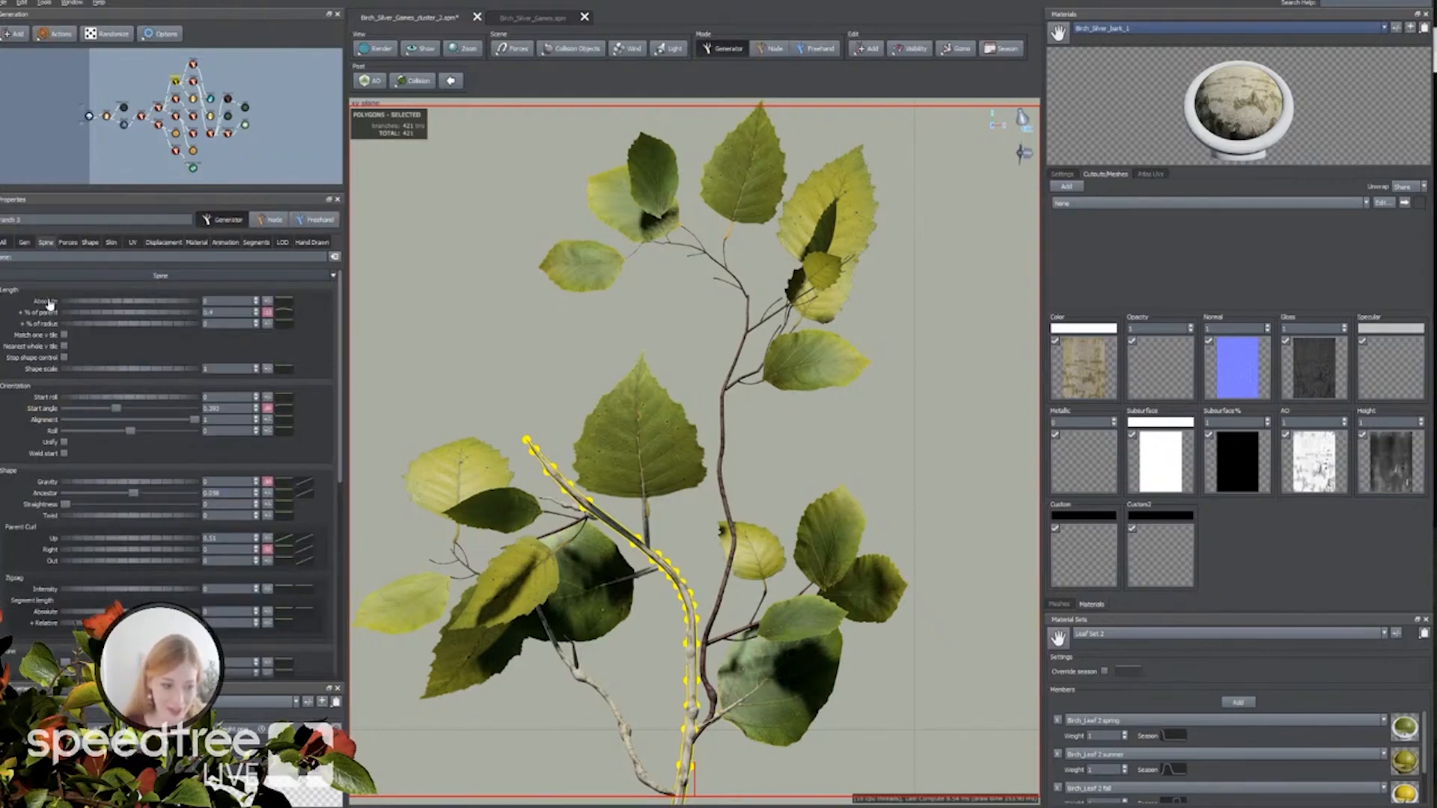
pyautogui.click(68, 243)
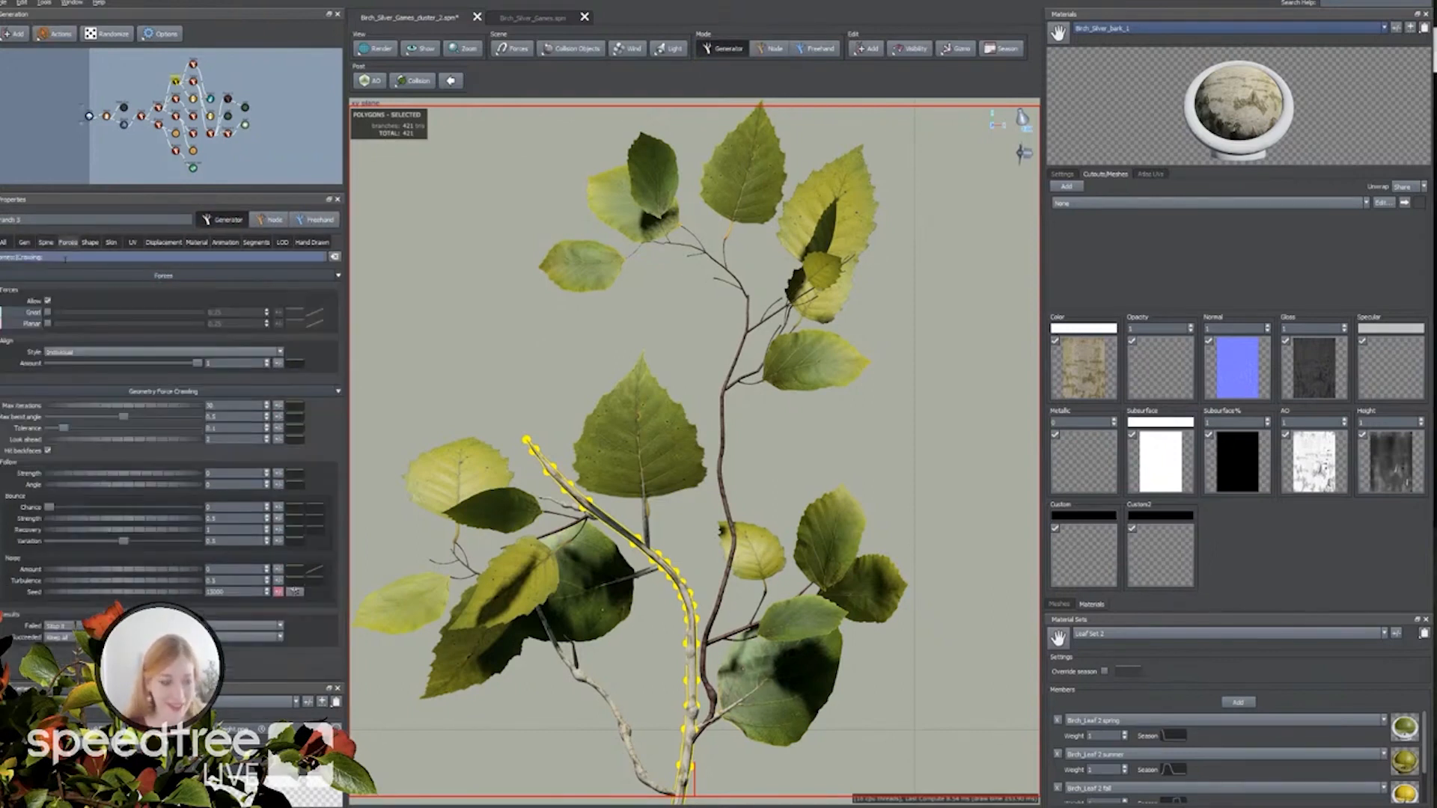
pyautogui.click(48, 324)
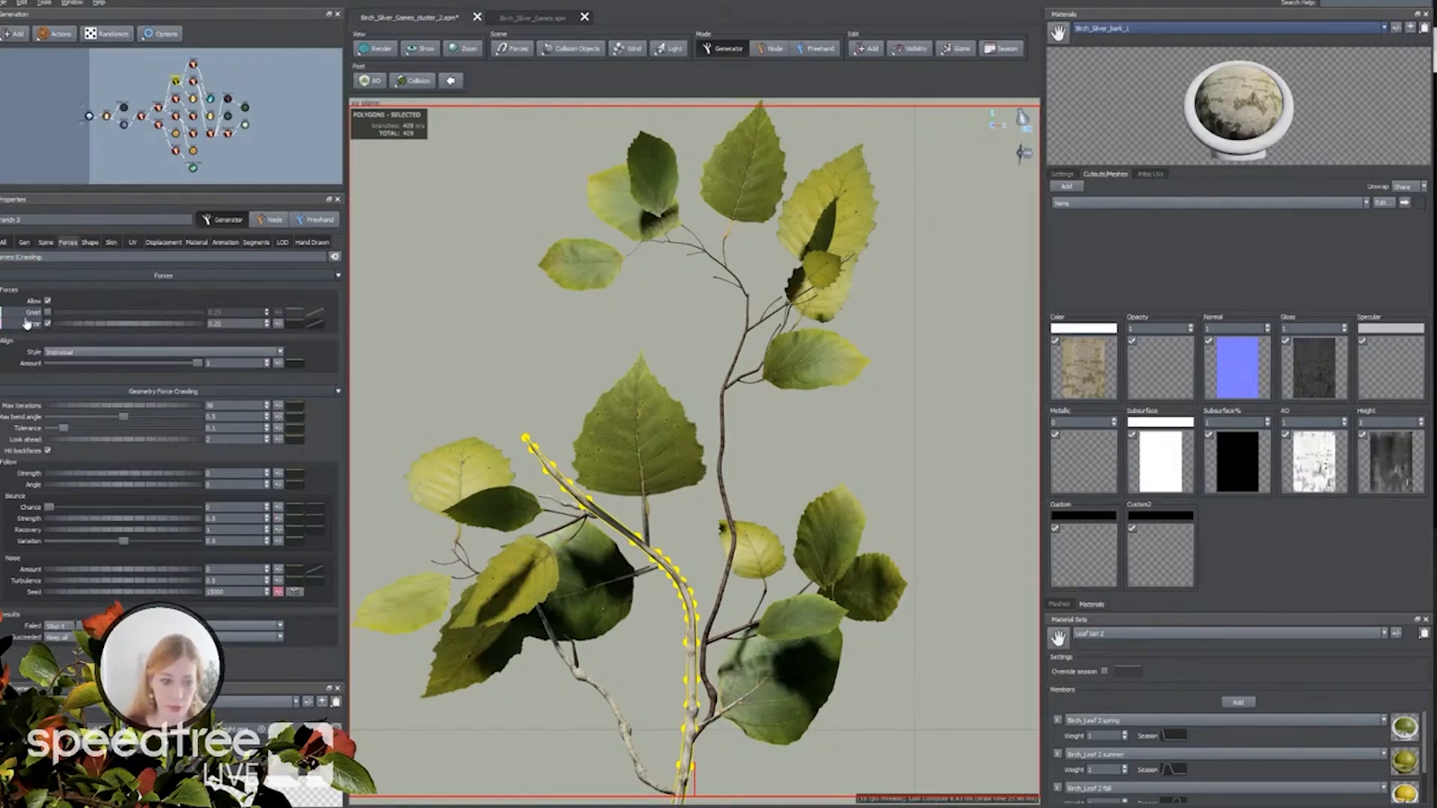
# Back in Node mode, set the left stem's Gnarl force to 0.42 and make its profile curve flat at full strength.
pyautogui.click(770, 49)
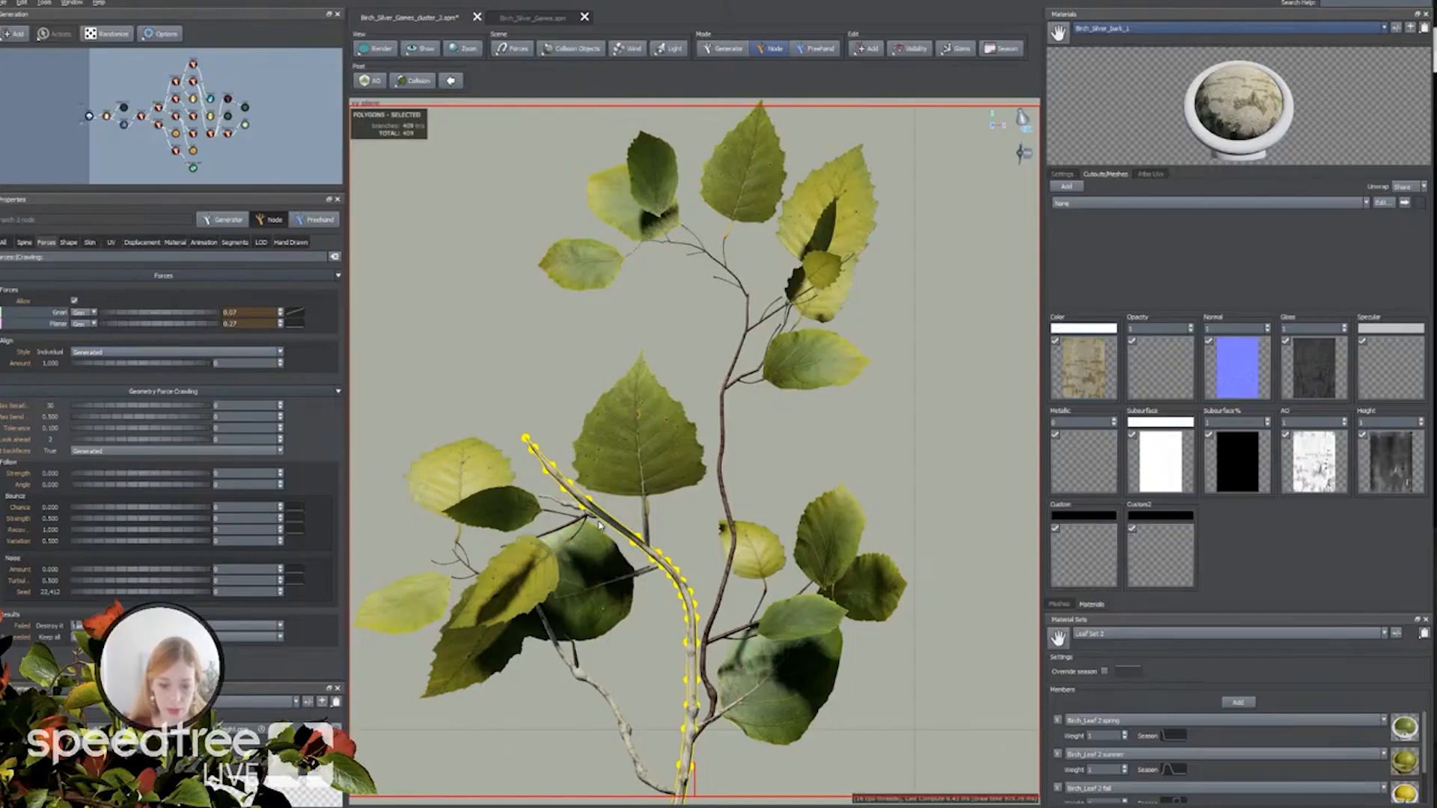
pyautogui.moveTo(128, 315); pyautogui.dragTo(152, 314)
pyautogui.click(289, 324)
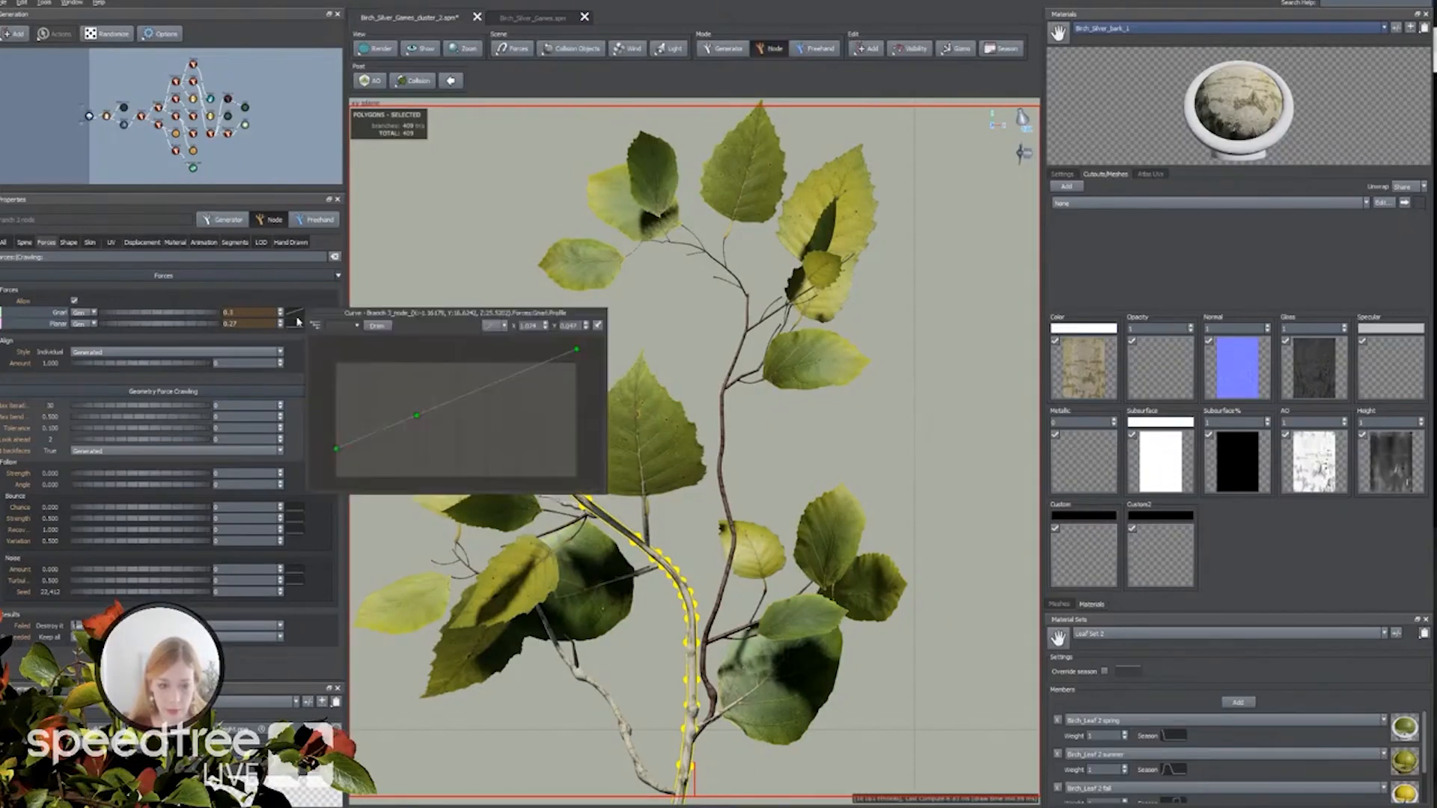
pyautogui.click(491, 325)
pyautogui.click(500, 339)
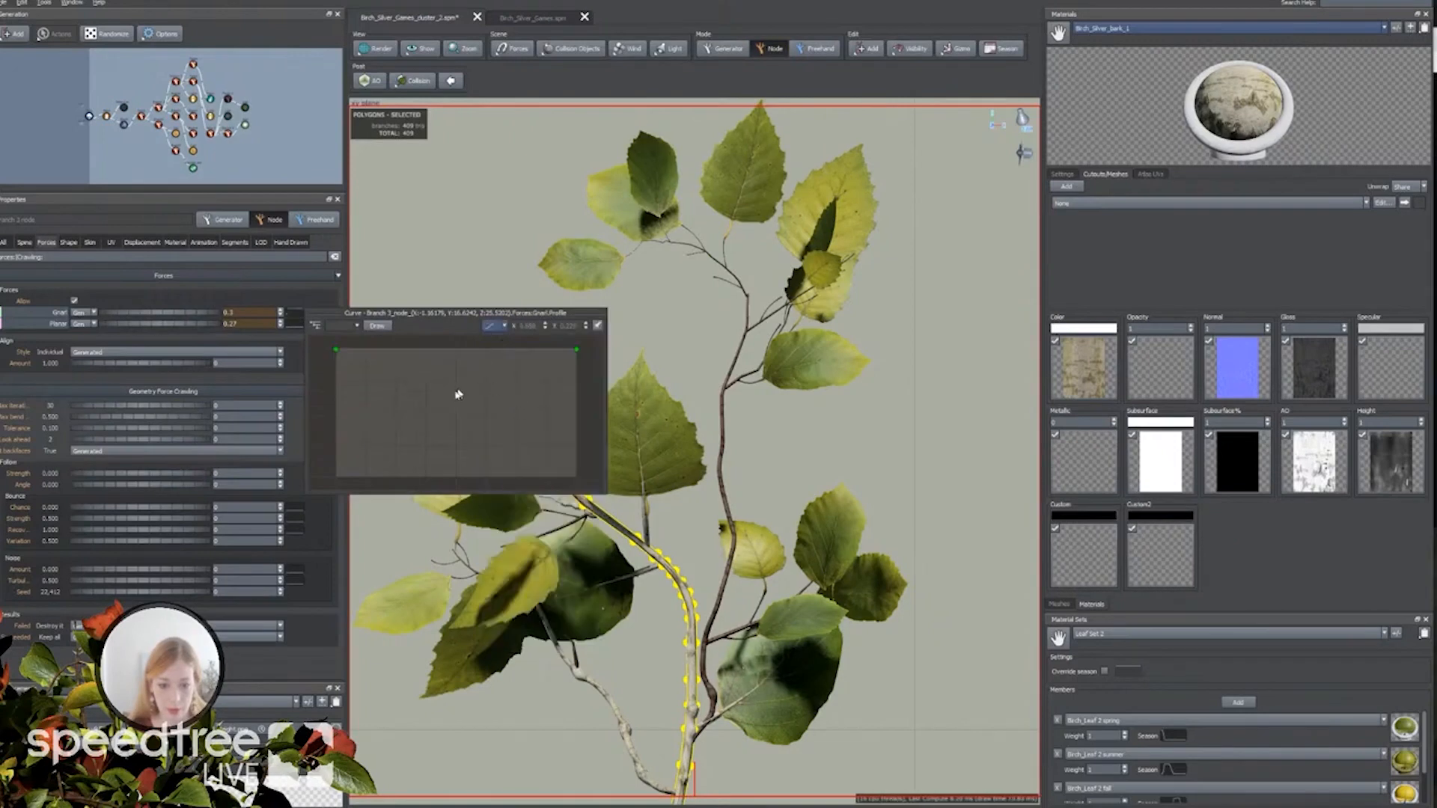
pyautogui.moveTo(179, 318)
pyautogui.mouseDown()
pyautogui.moveTo(195, 315)
pyautogui.moveTo(180, 318)
pyautogui.mouseUp()
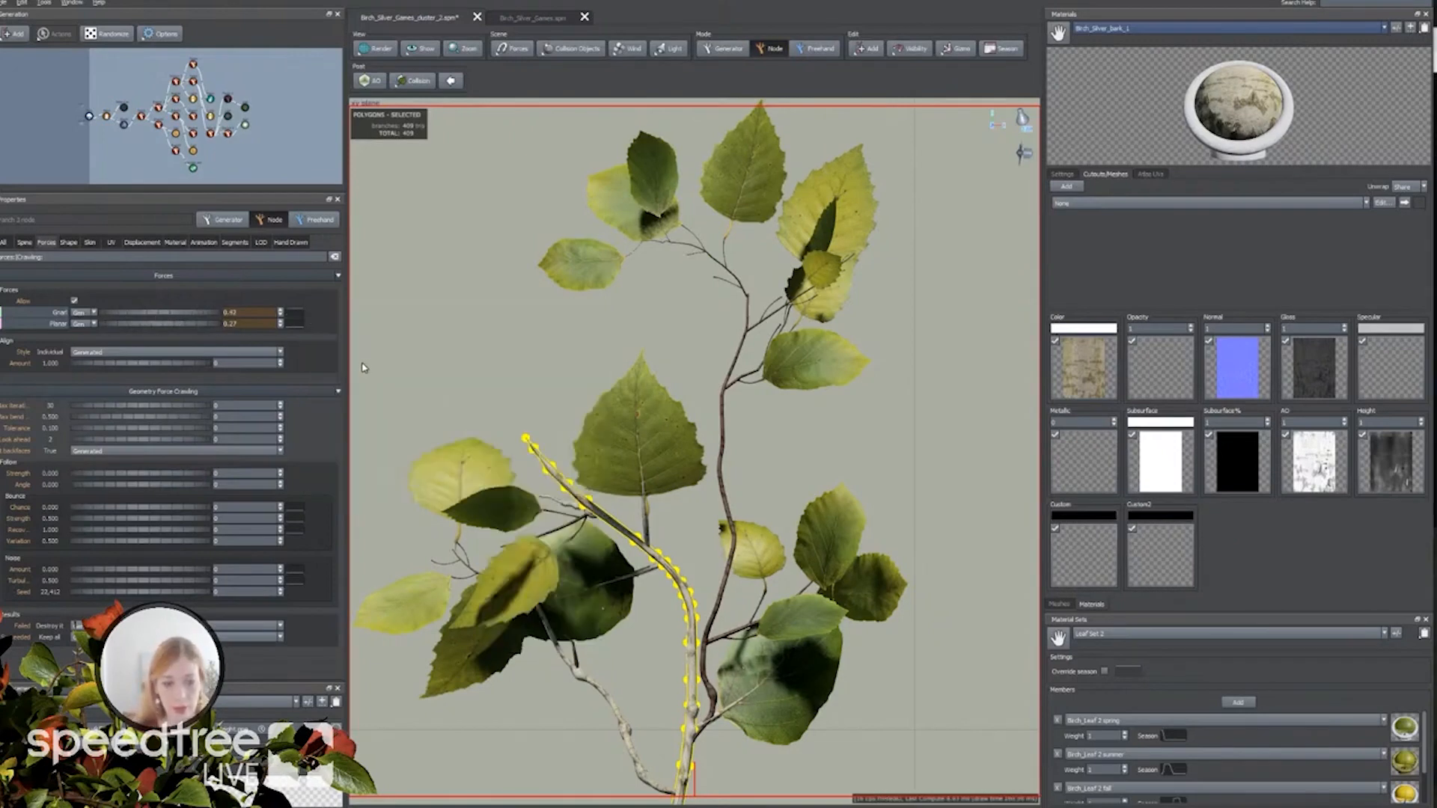
pyautogui.moveTo(294, 314)
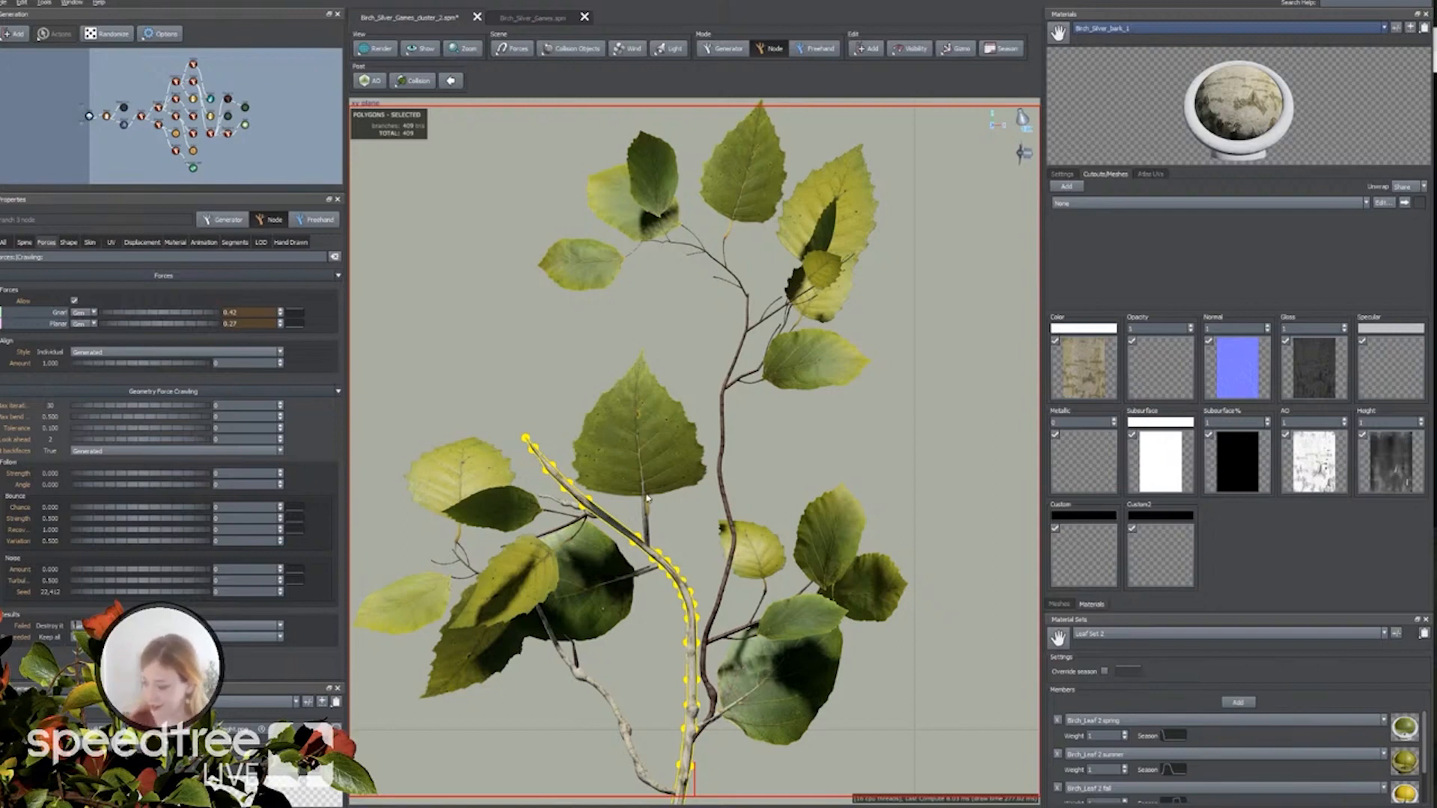
# Raise the left stem's Planar force to 0.46 on its node.
pyautogui.scroll(1, 591, 506)
pyautogui.click(593, 506)
pyautogui.click(583, 522)
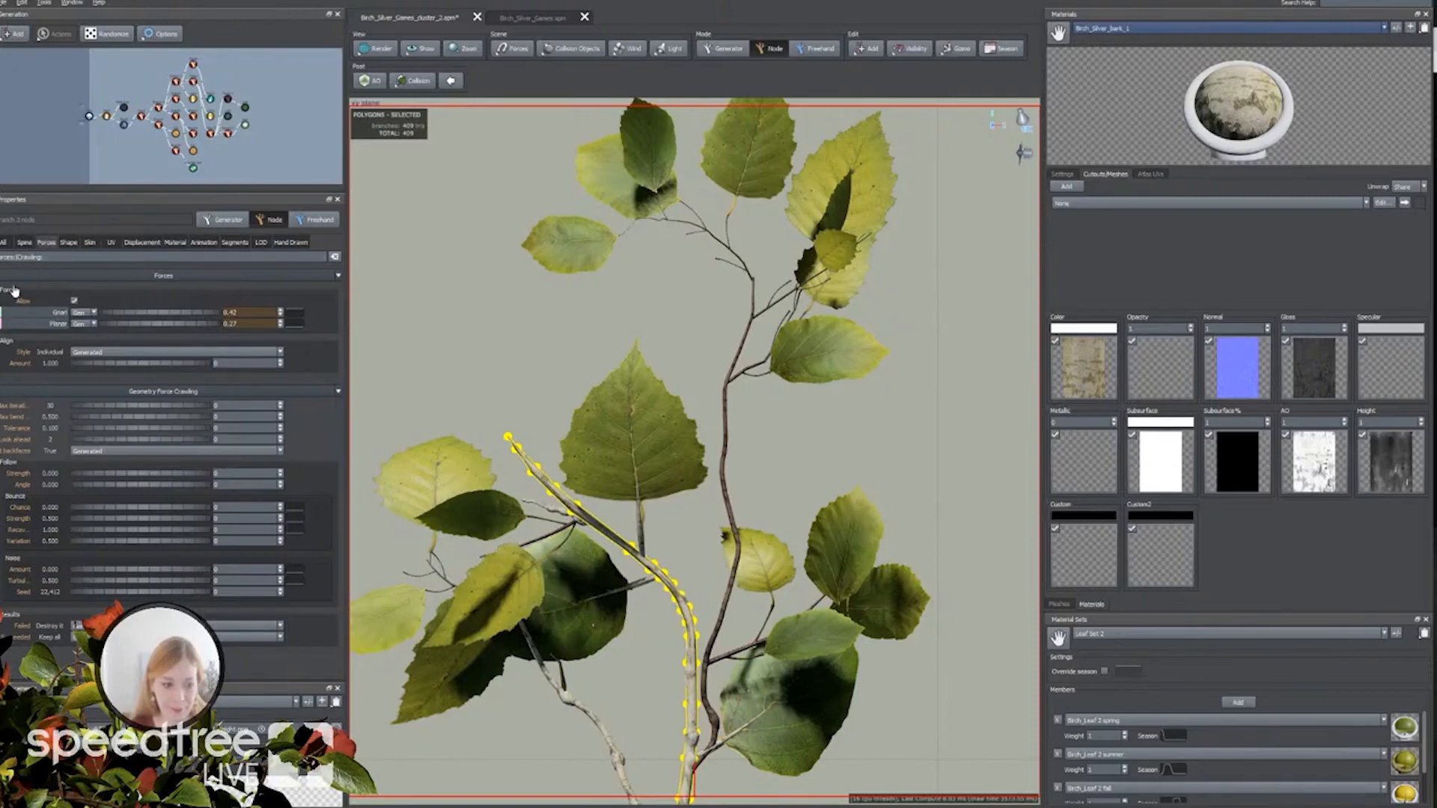
pyautogui.moveTo(128, 325); pyautogui.dragTo(215, 324)
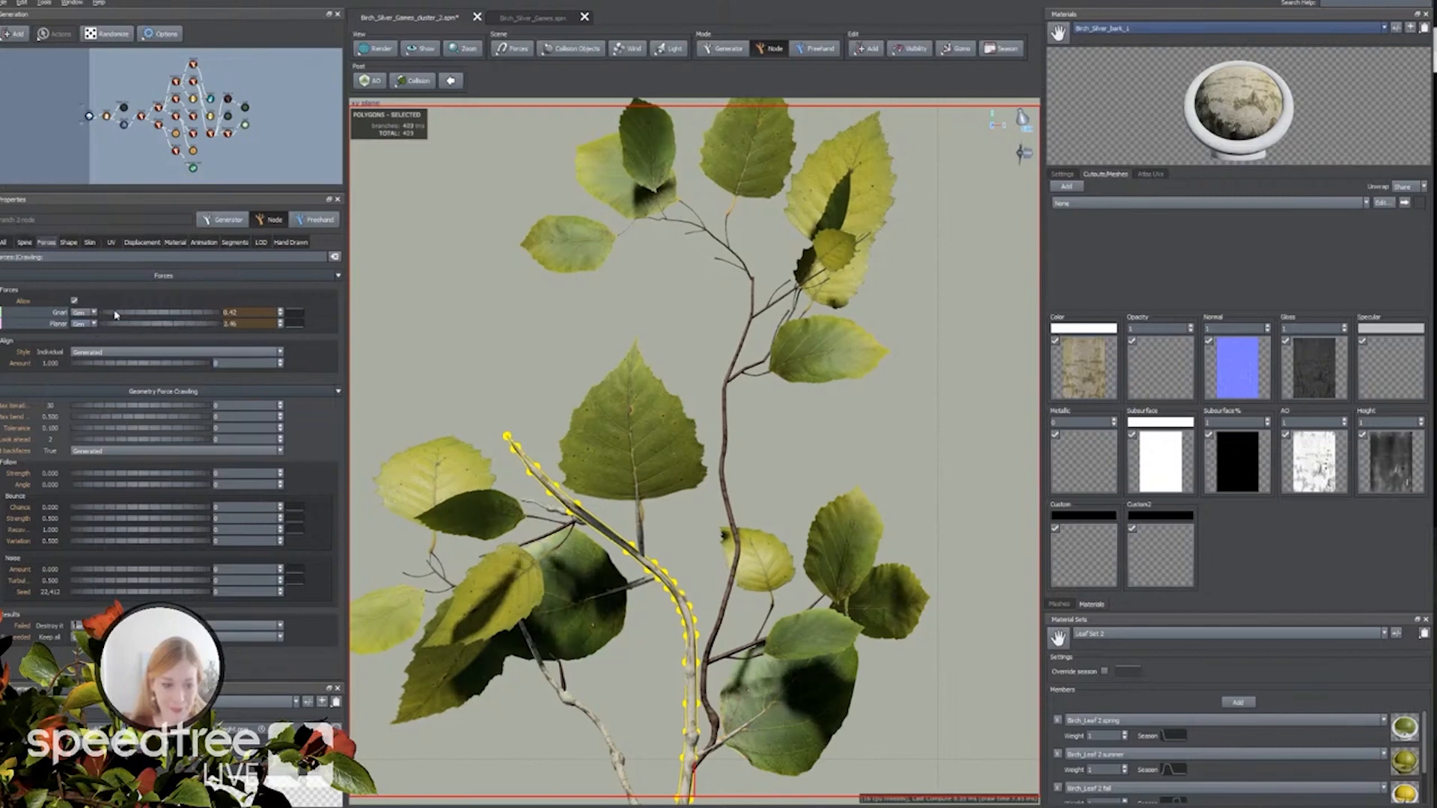
# Try enabling the Gnarl force on the left stem's branch generator with a strength of 0.
pyautogui.click(701, 52)
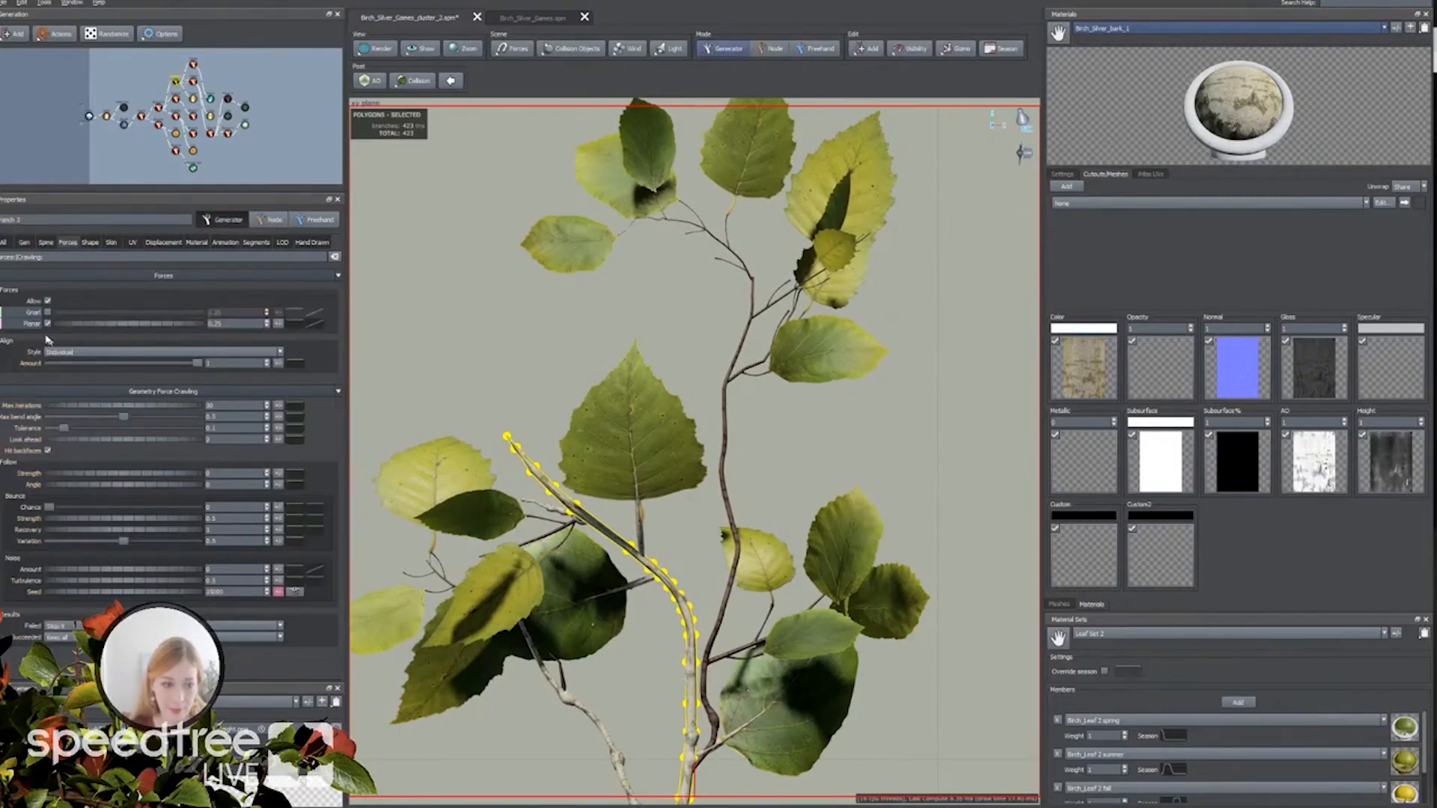
pyautogui.click(47, 312)
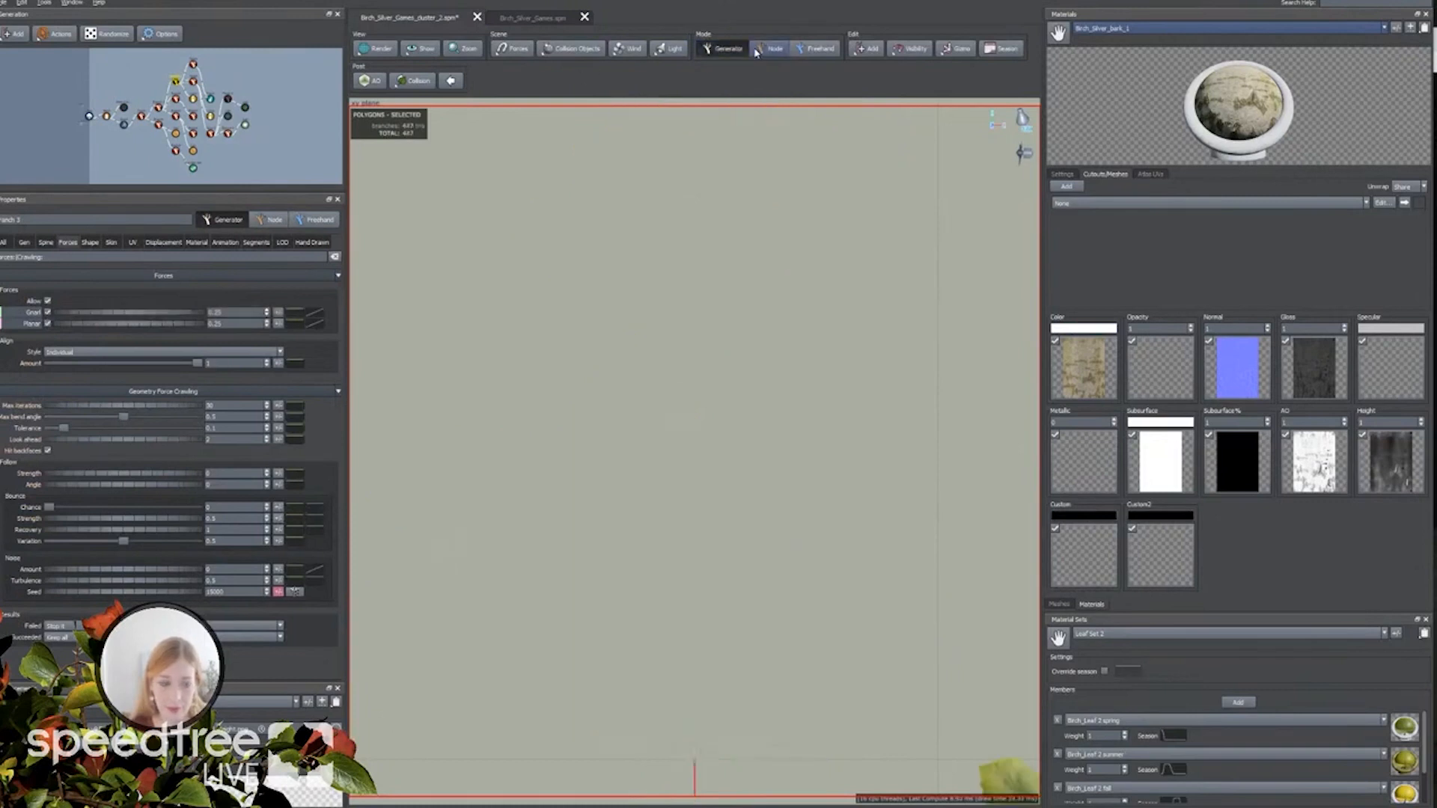
pyautogui.write('0')
pyautogui.press('Return')
pyautogui.doubleClick(216, 323)
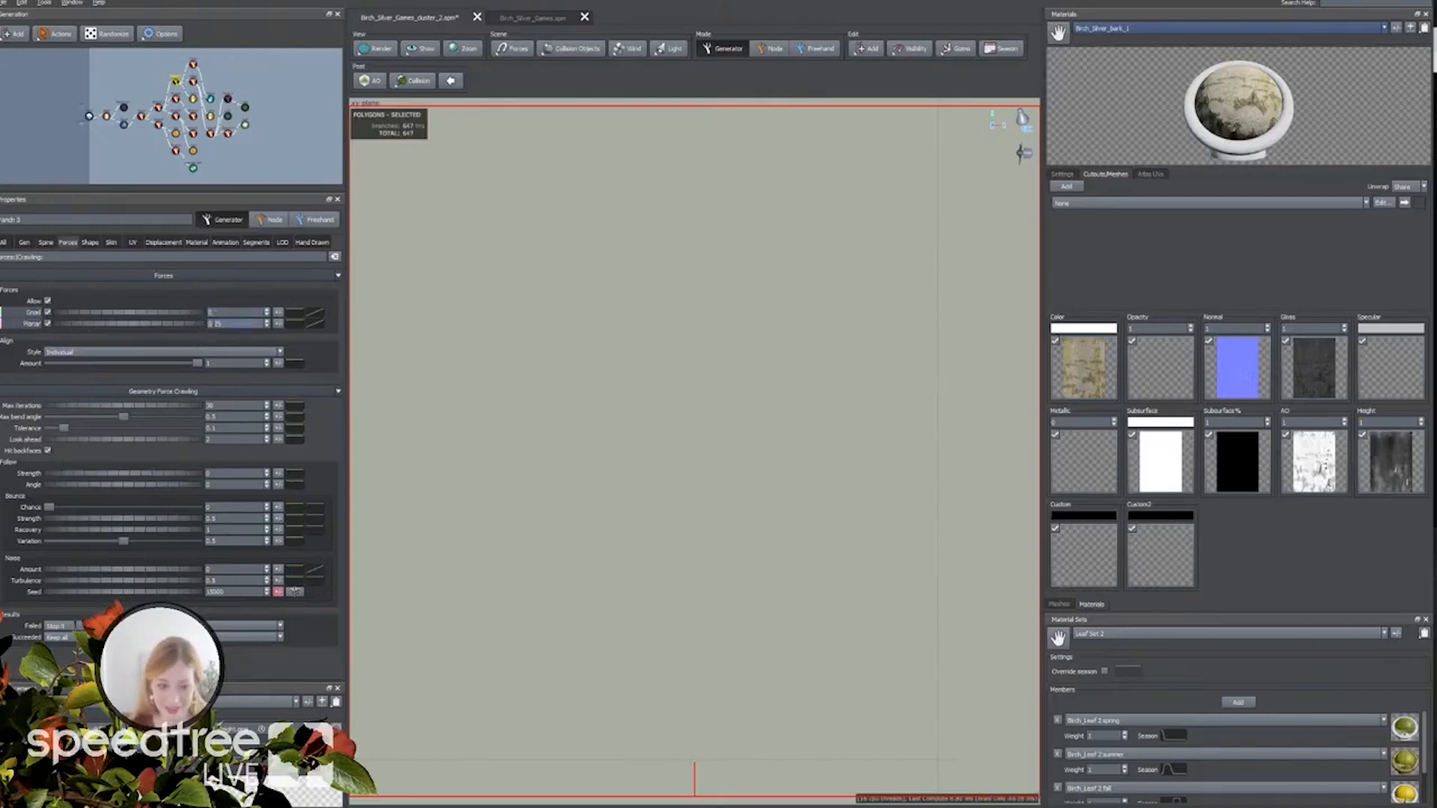
# Undo the Gnarl force changes on the branch generator.
pyautogui.click(21, 2)
pyautogui.click(35, 16)
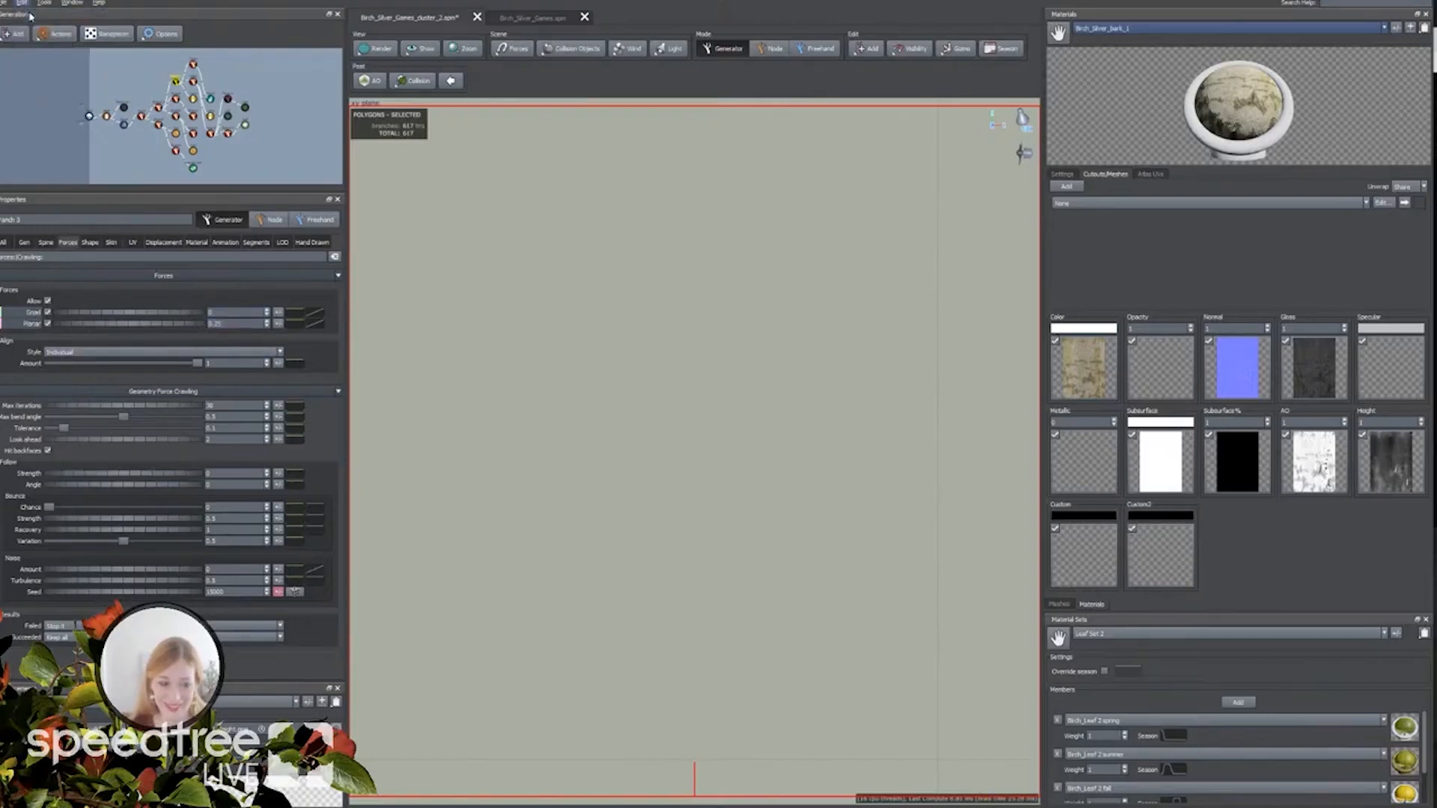
pyautogui.click(21, 2)
pyautogui.click(35, 17)
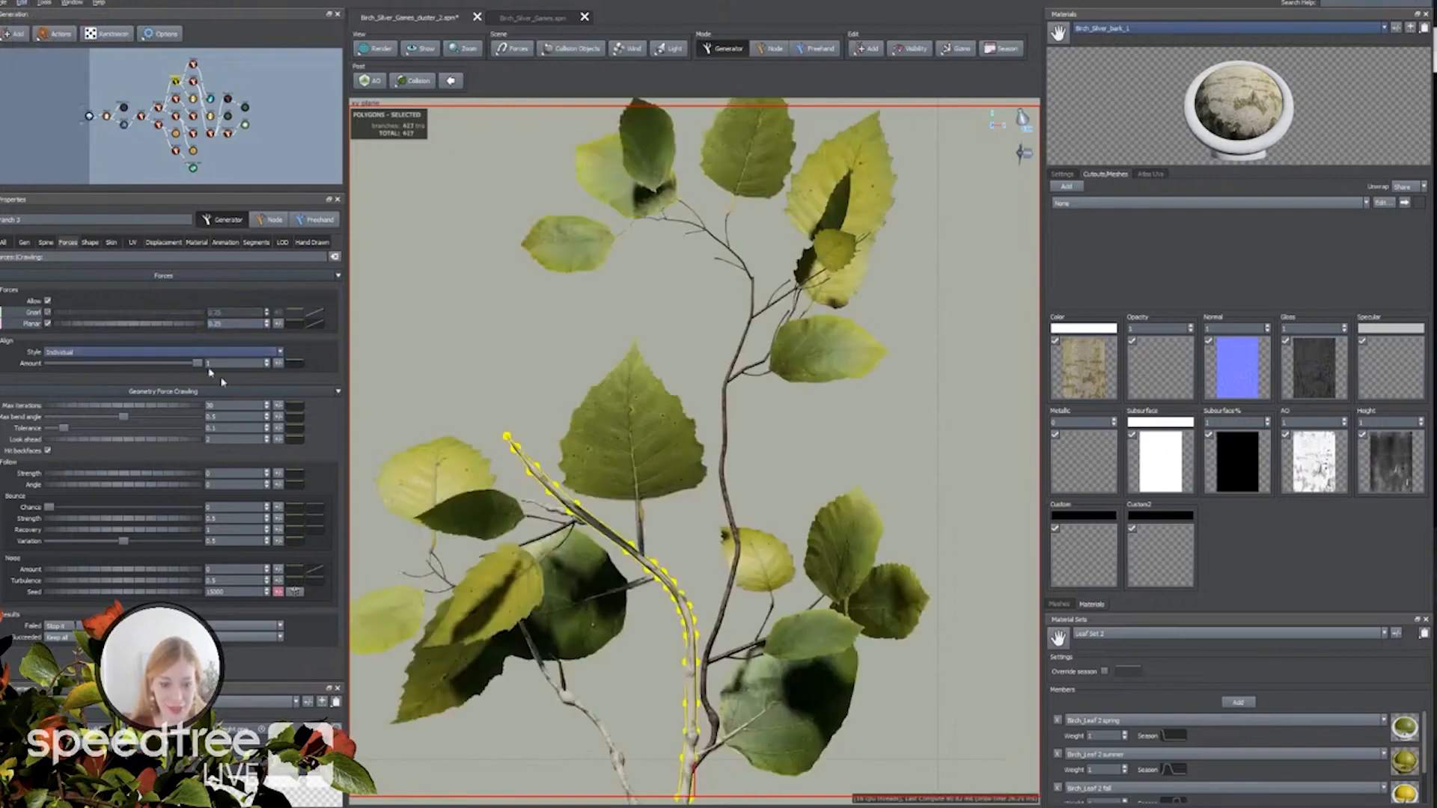
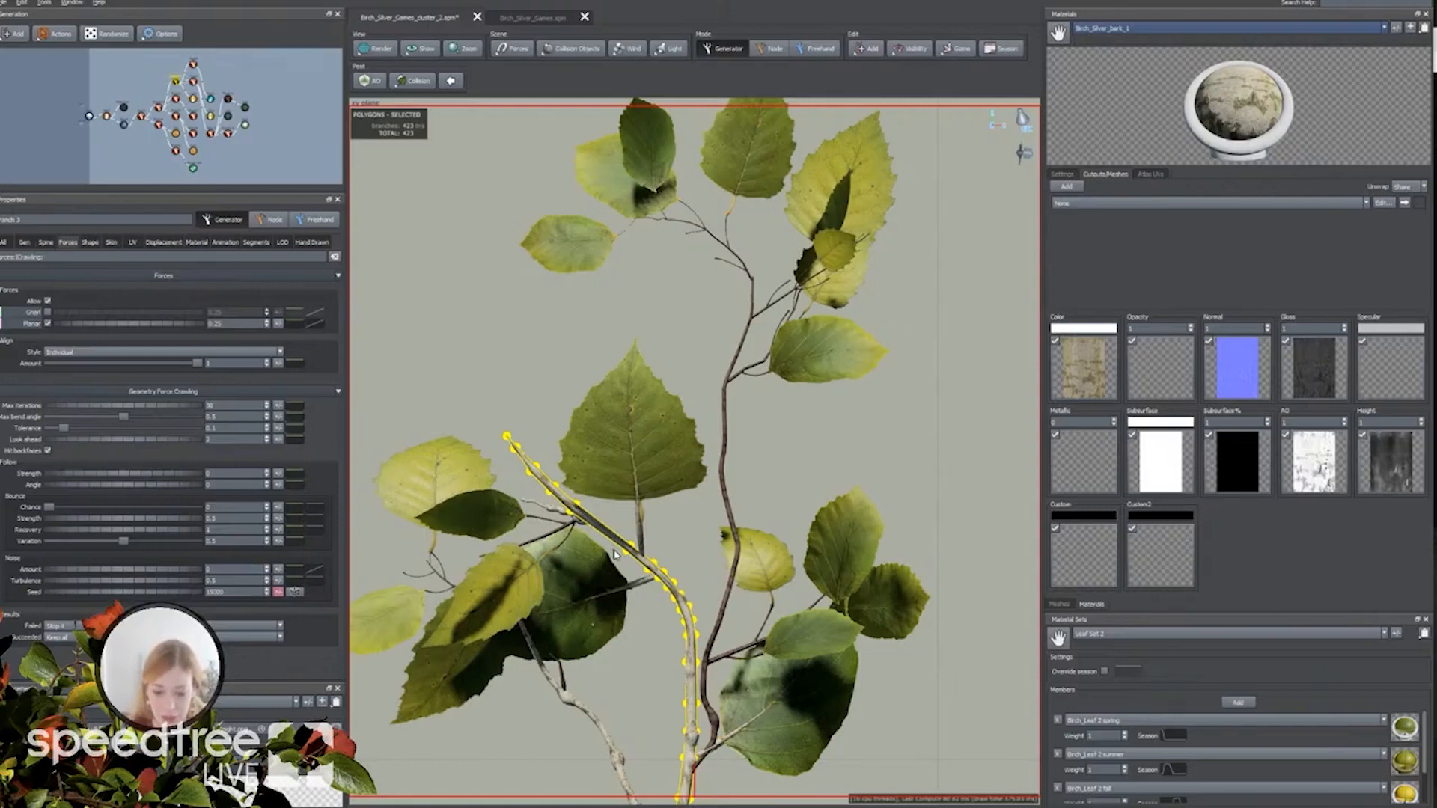
# In Freehand mode, select the dark central stem and bend its upper part toward the left with the Bend tool.
pyautogui.moveTo(692, 605); pyautogui.dragTo(674, 623, button='middle')
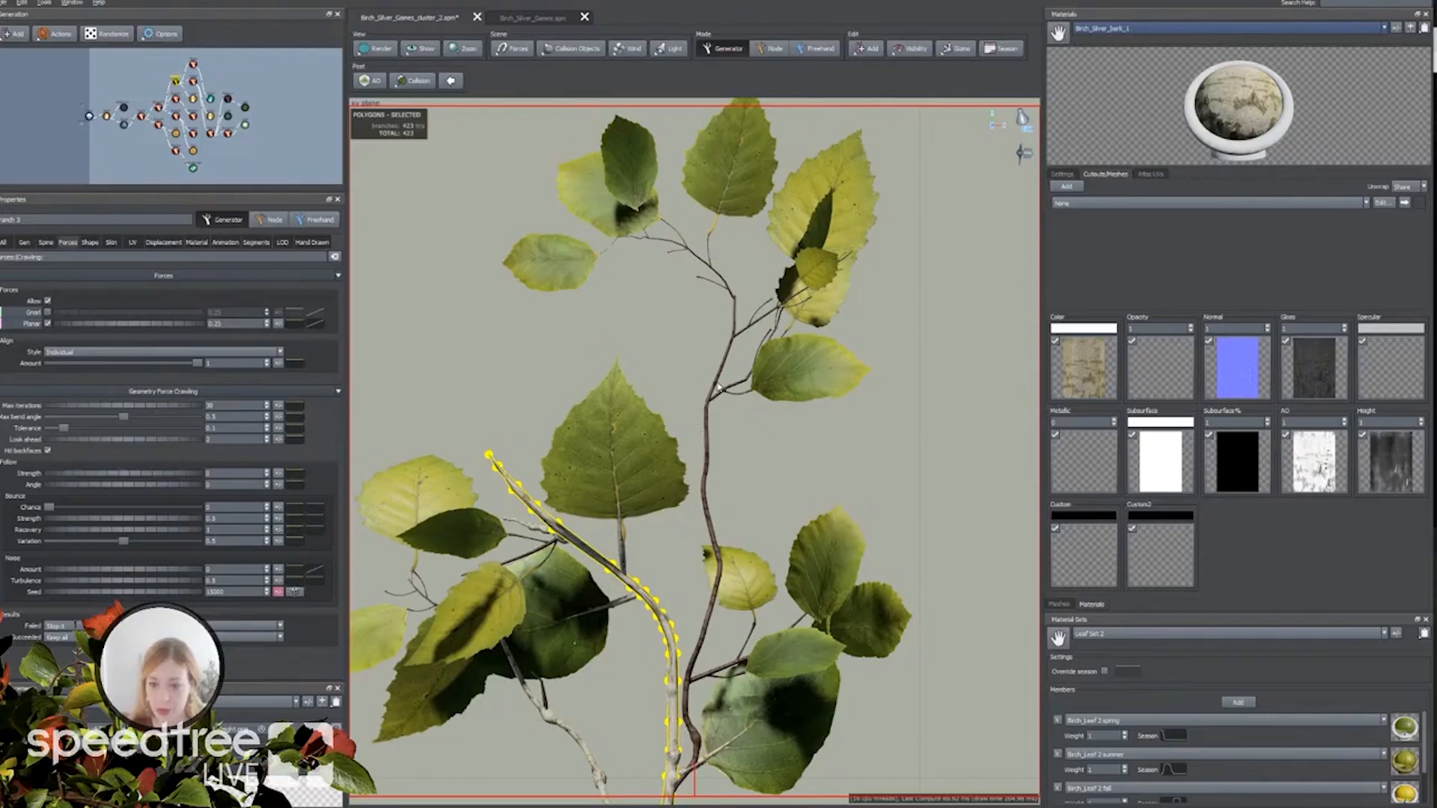
pyautogui.click(816, 48)
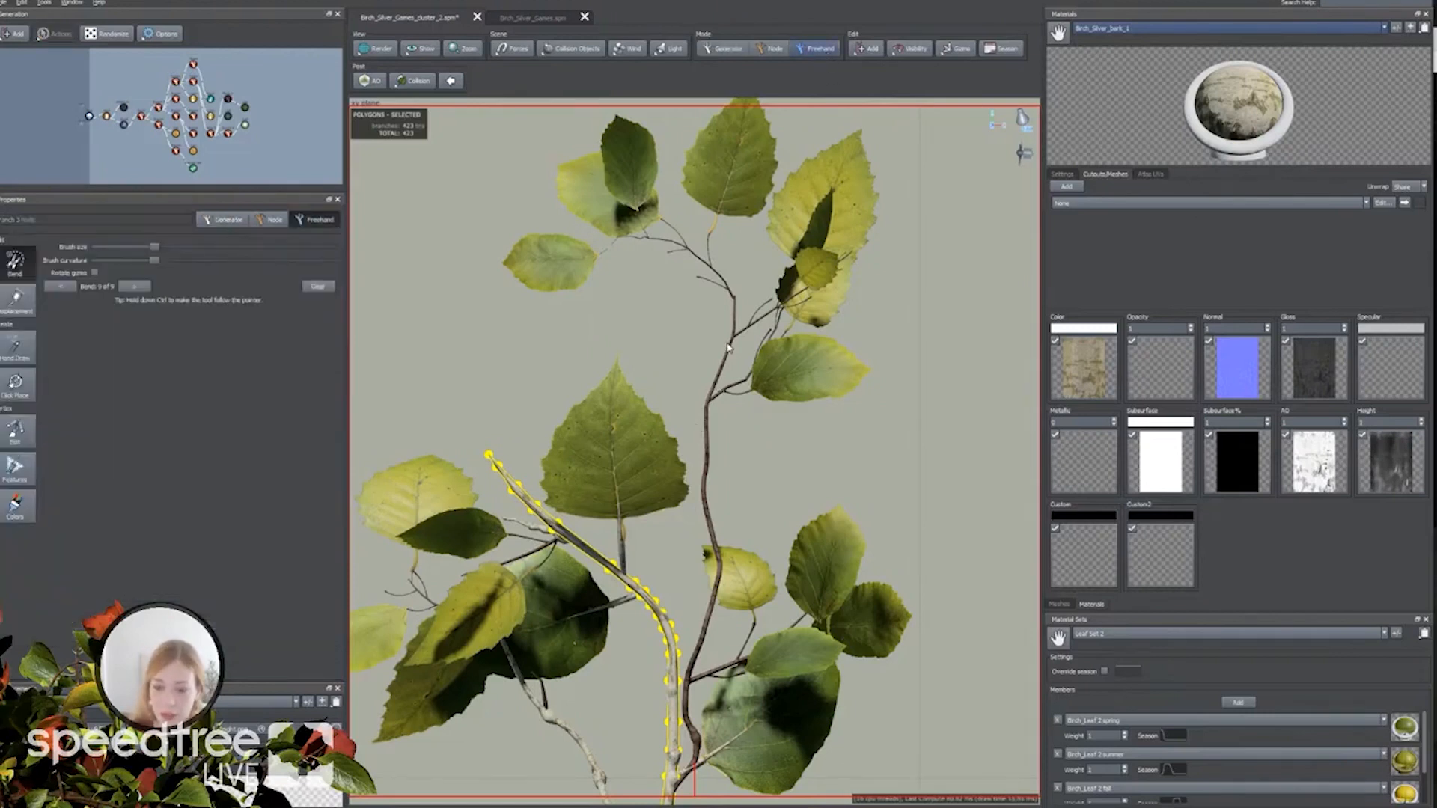
pyautogui.click(728, 347)
pyautogui.moveTo(690, 547); pyautogui.dragTo(686, 469, button='middle')
pyautogui.click(763, 431)
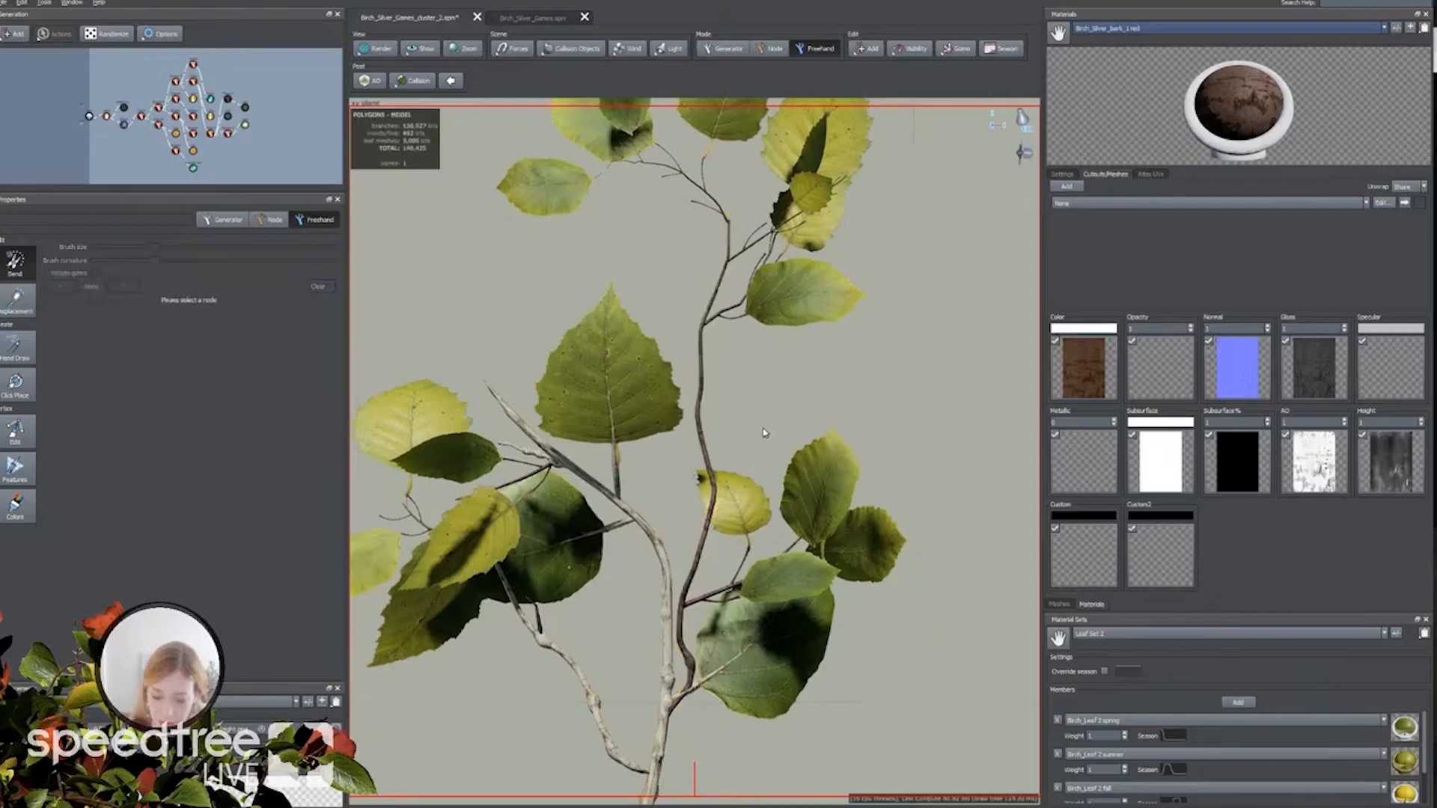
pyautogui.click(707, 462)
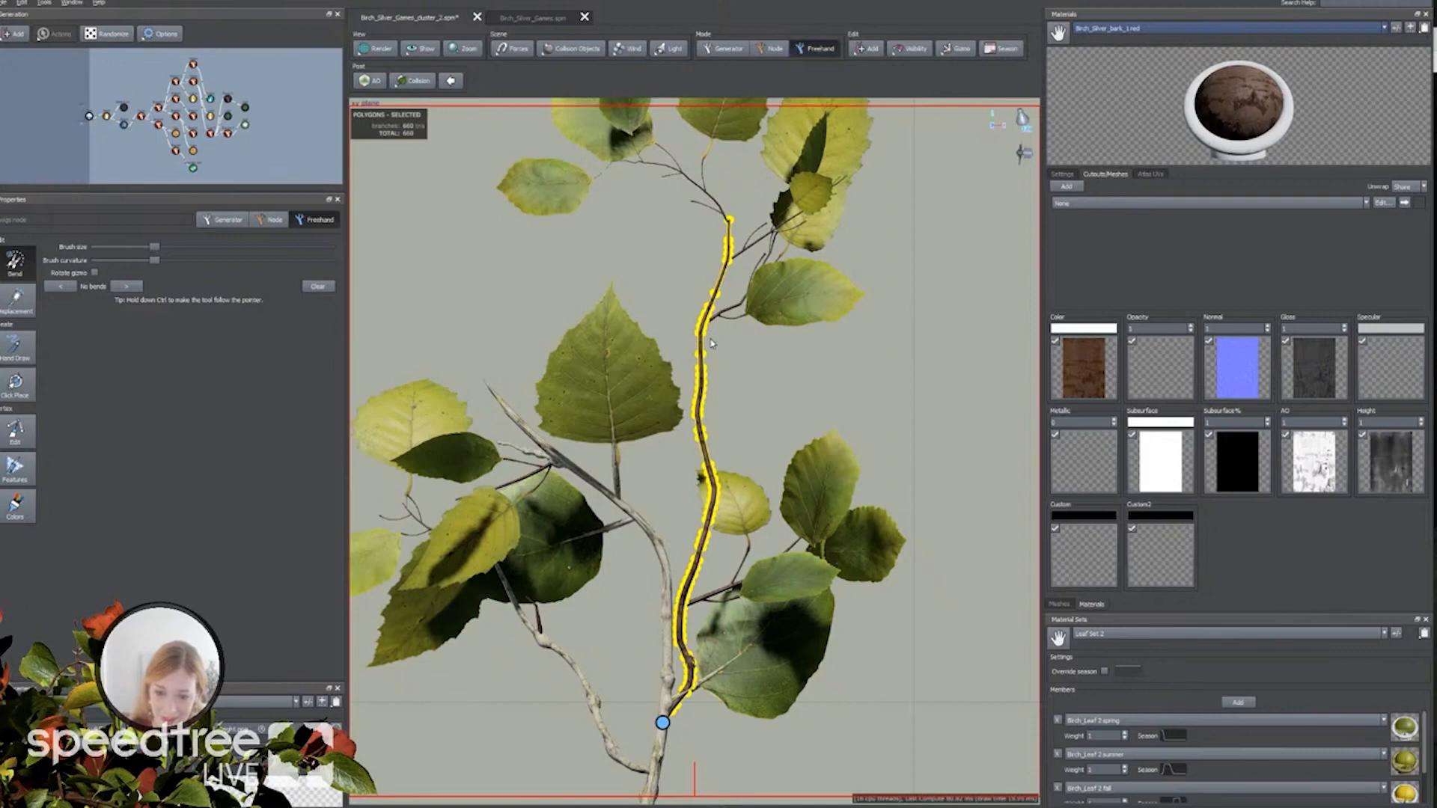
pyautogui.scroll(-10, 683, 411)
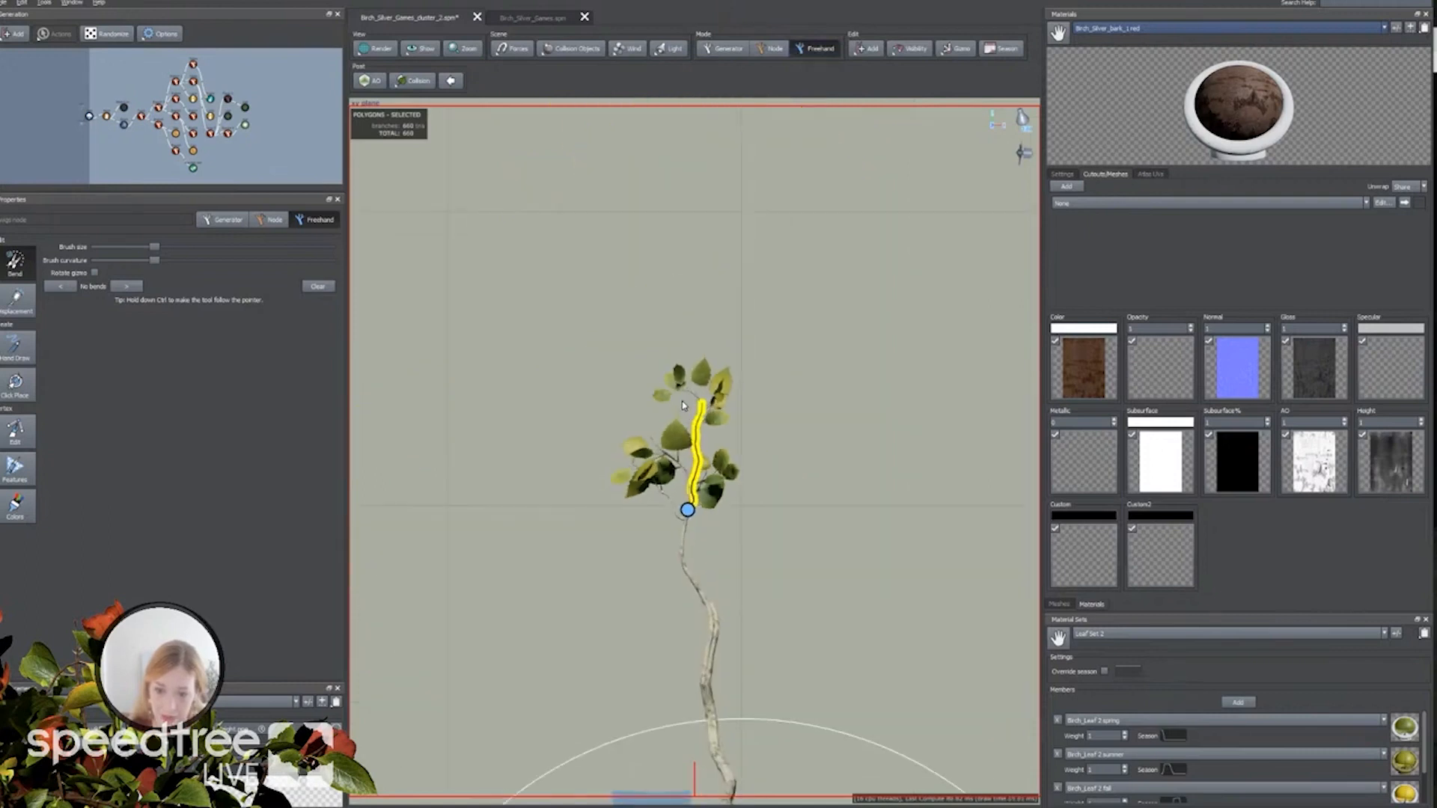
pyautogui.scroll(10, 683, 404)
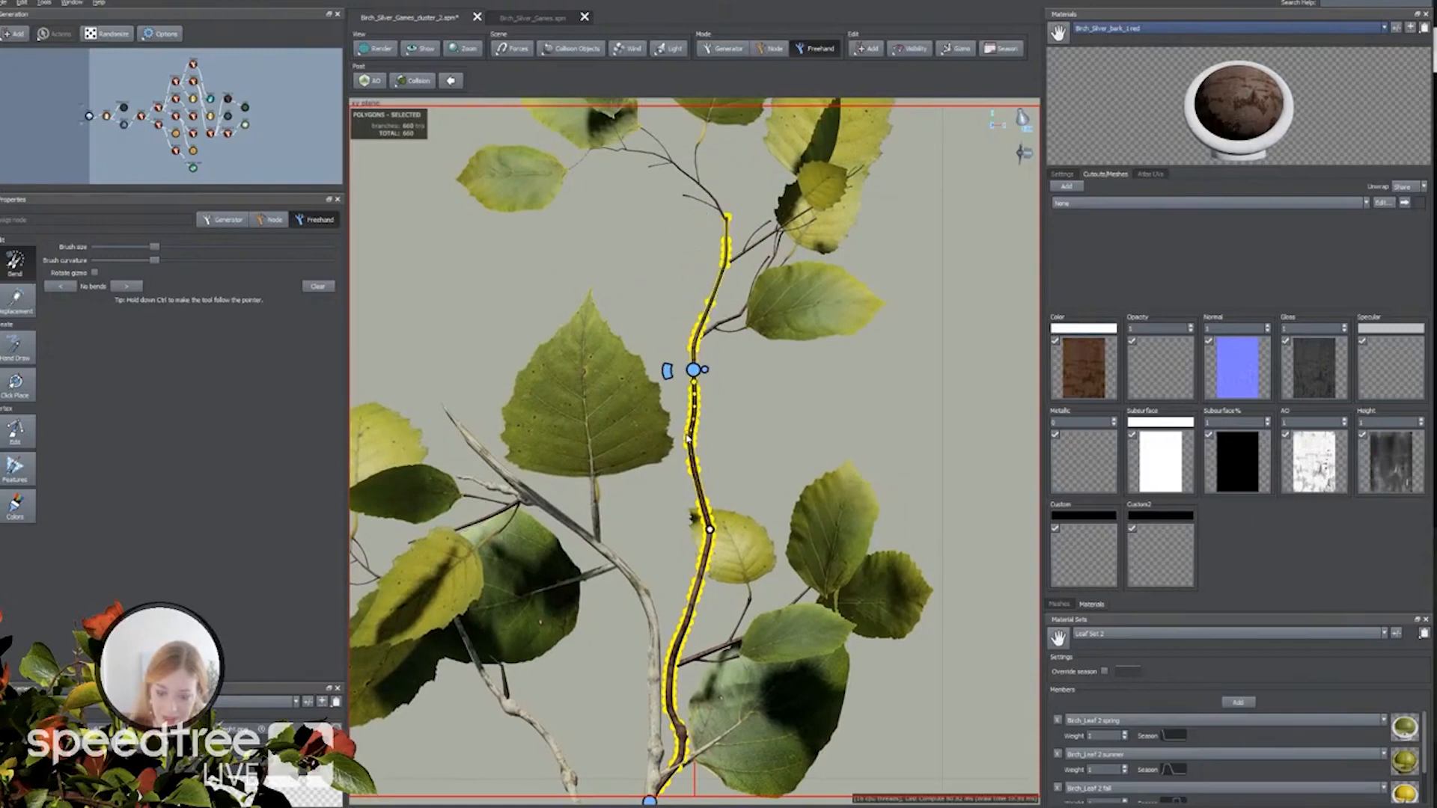
pyautogui.moveTo(678, 333); pyautogui.dragTo(652, 469, button='middle')
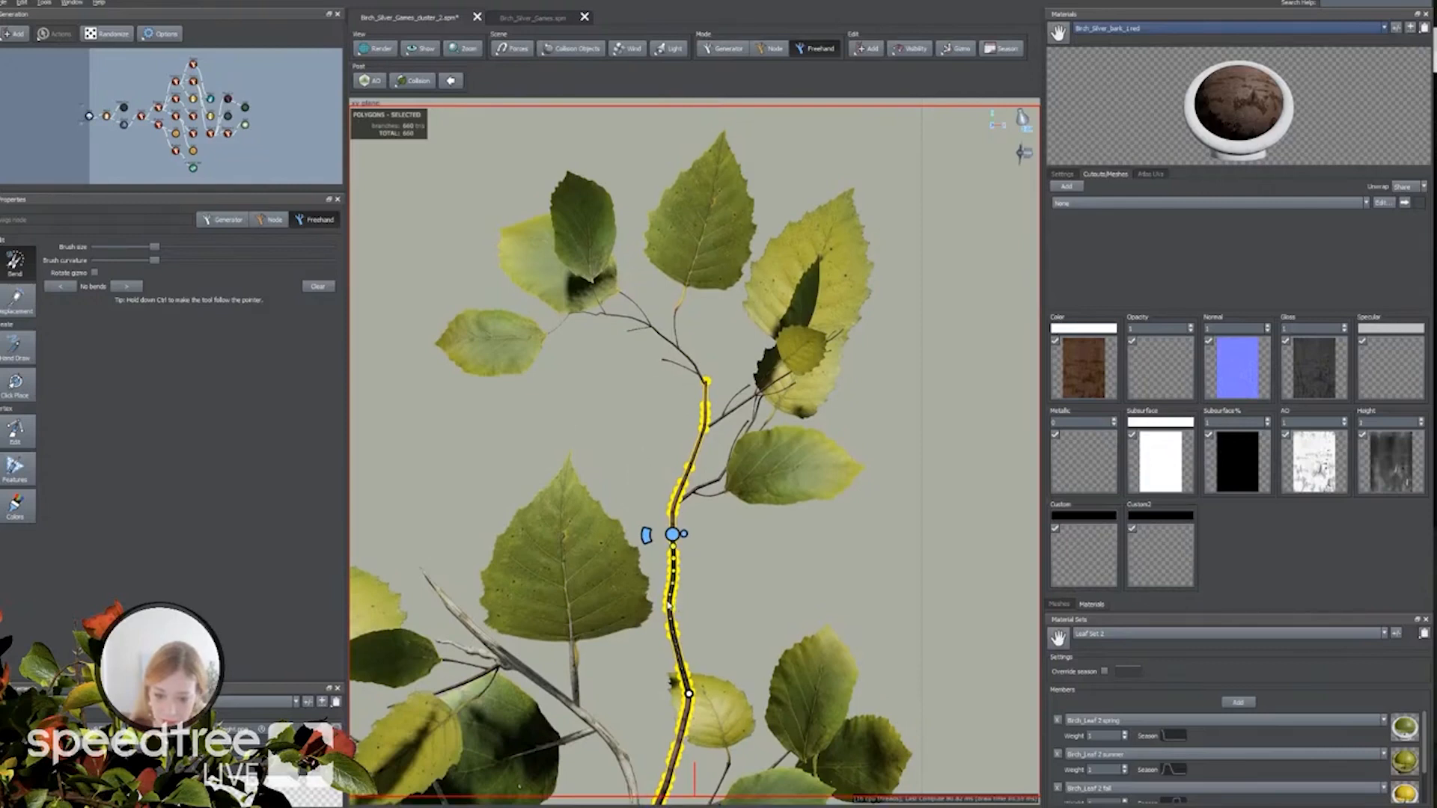
pyautogui.moveTo(693, 417); pyautogui.dragTo(737, 218)
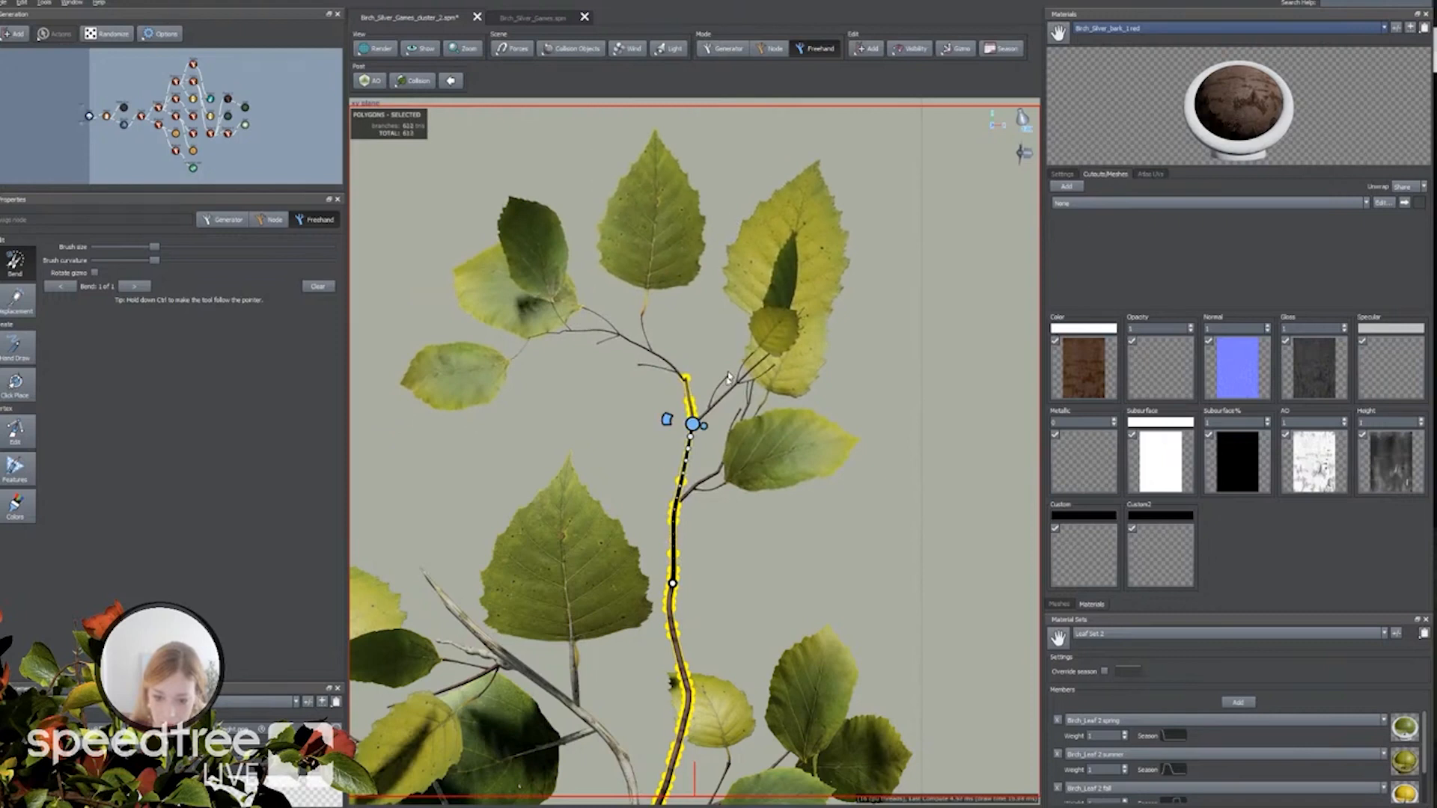
pyautogui.moveTo(686, 476); pyautogui.dragTo(685, 420)
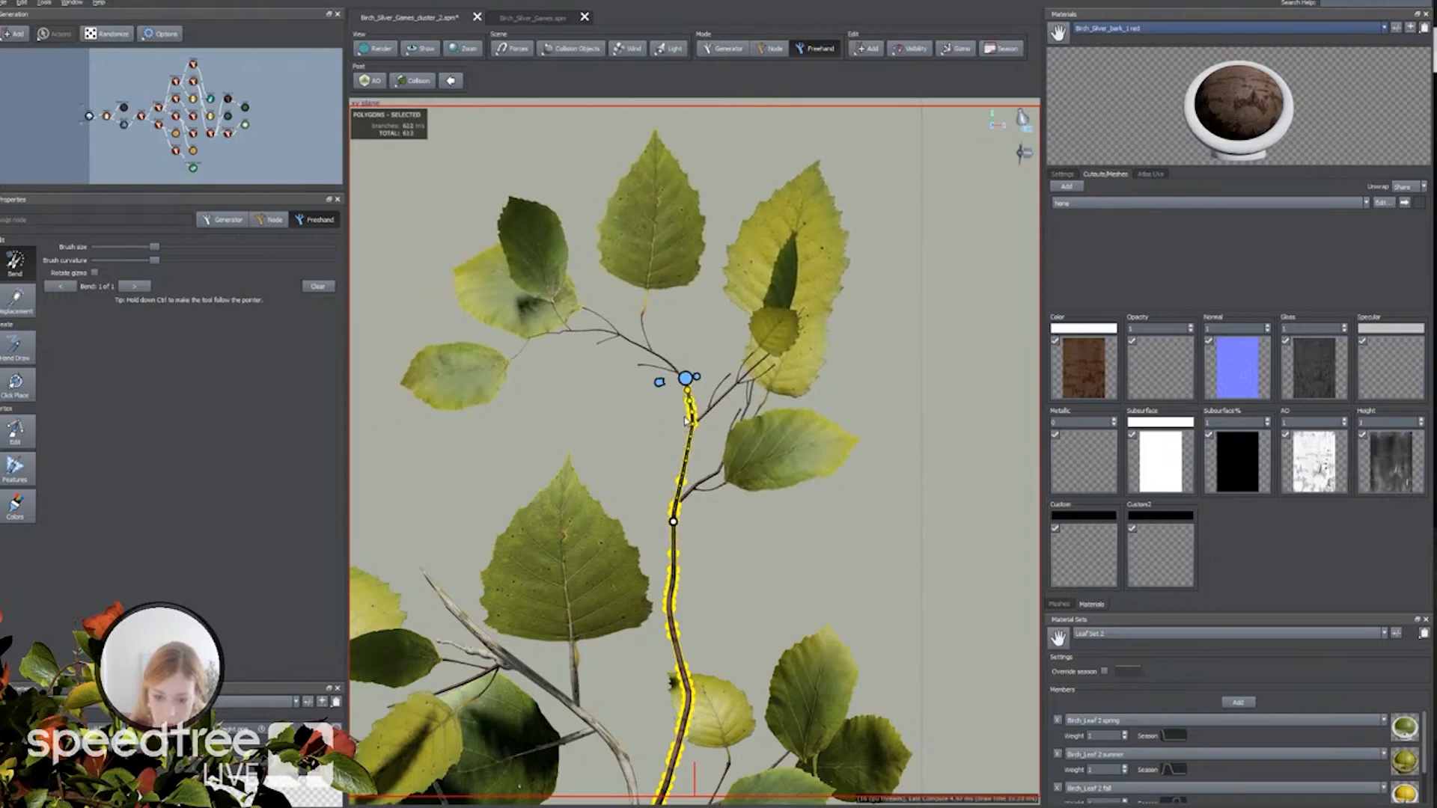
# Add a second bend at the tip of the central stem, turning it back toward the right.
pyautogui.click(686, 382)
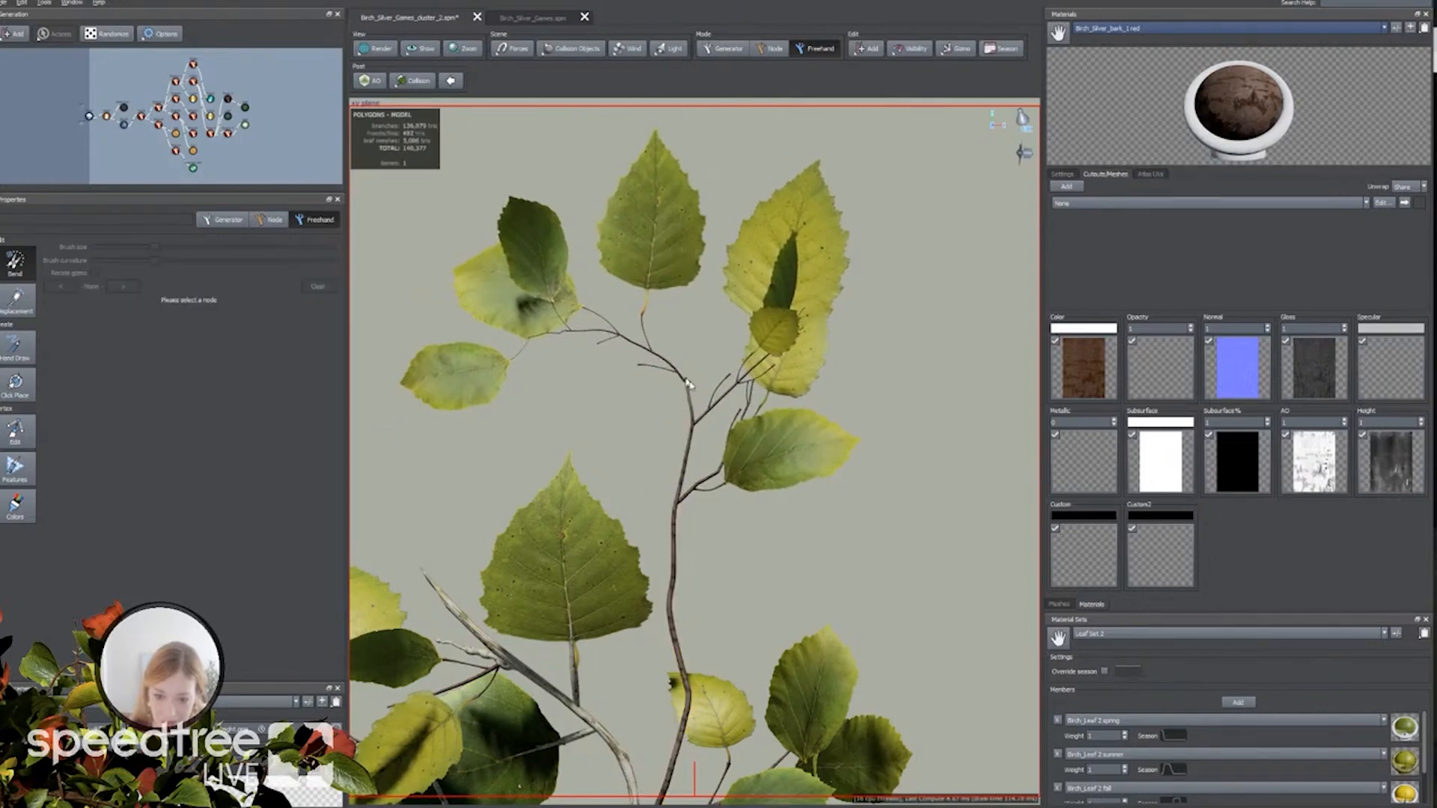
pyautogui.click(691, 443)
pyautogui.moveTo(686, 379); pyautogui.dragTo(684, 301)
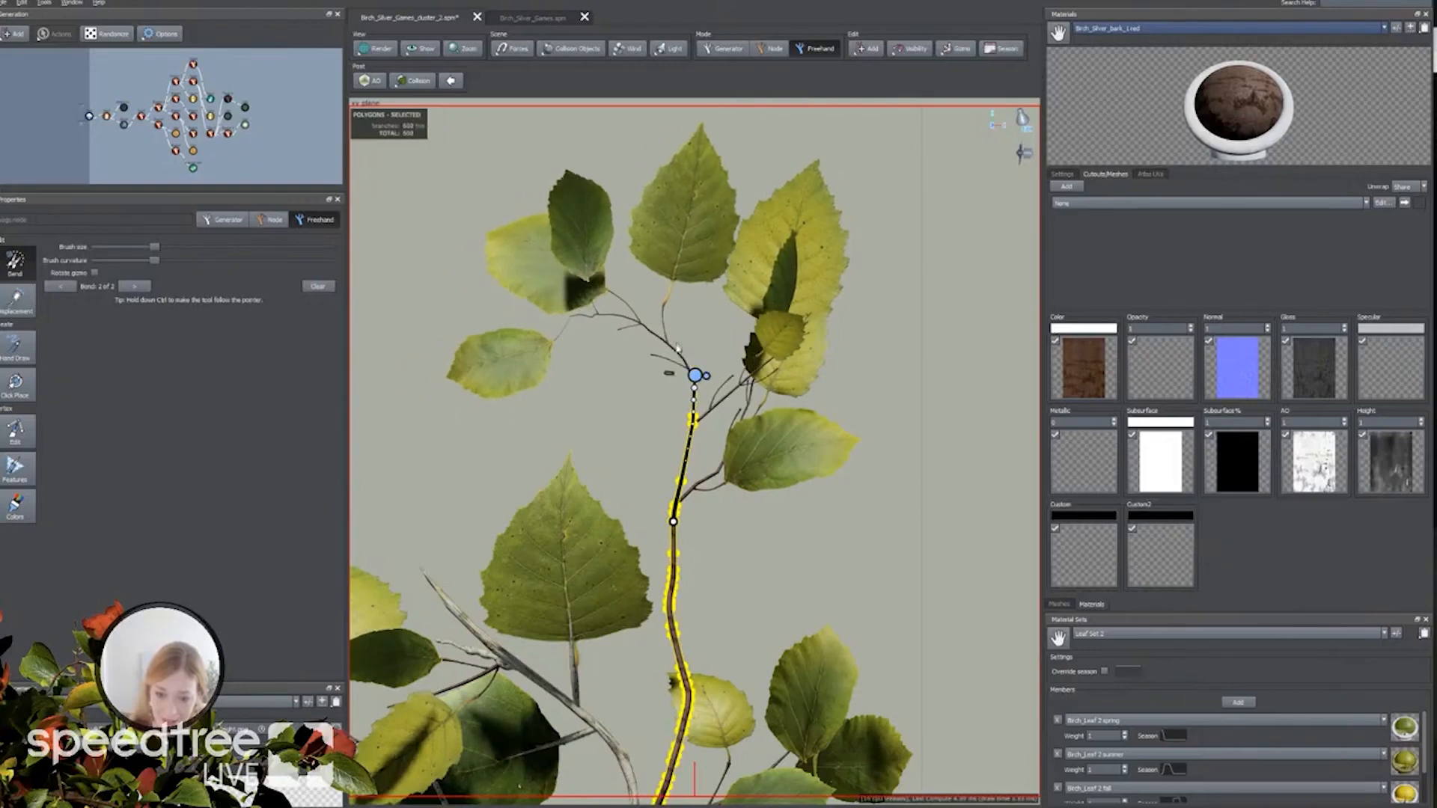
# Bend the tip of the small twig on the upper-left branch upward with the Bend tool so its leaf turns upright.
pyautogui.click(678, 351)
pyautogui.click(680, 358)
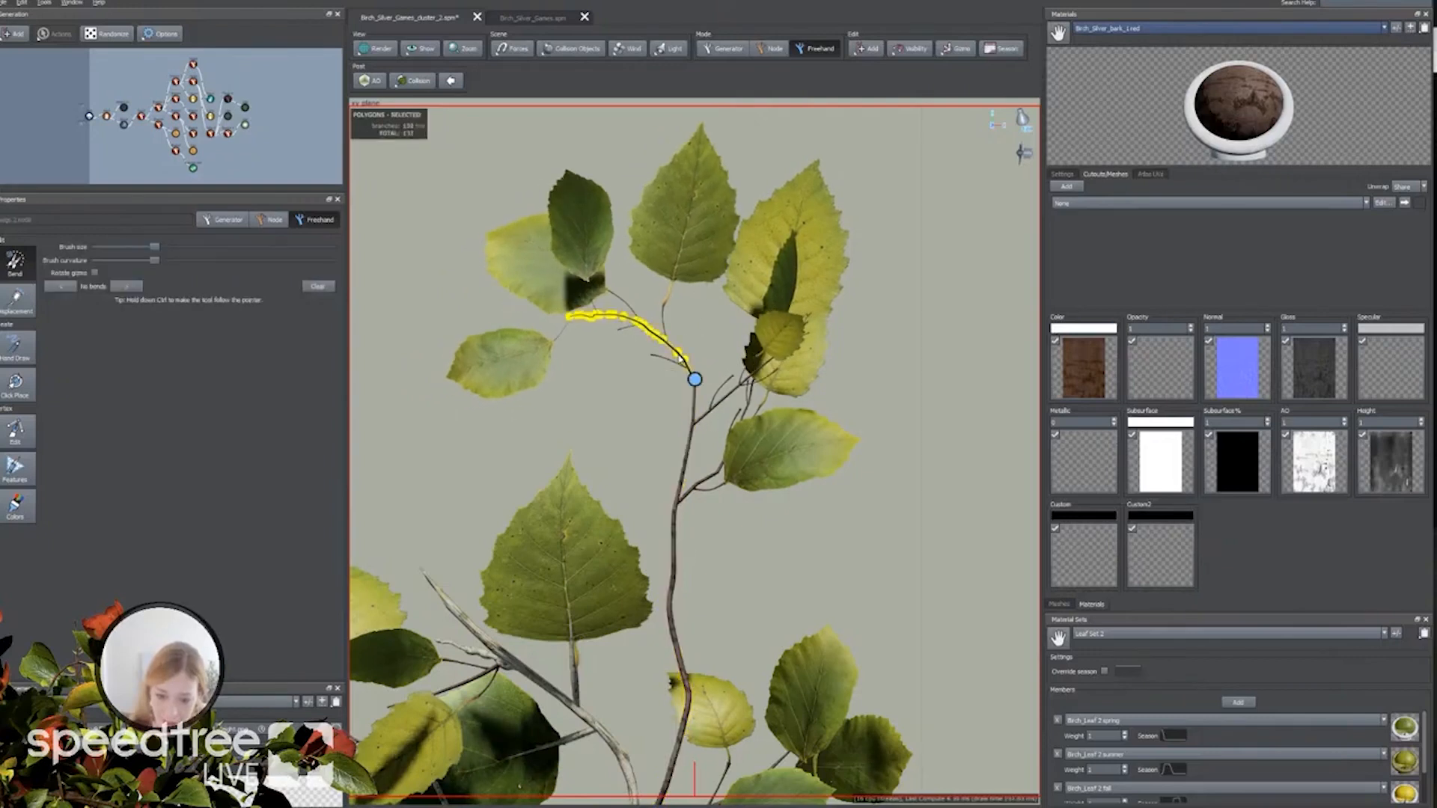
pyautogui.scroll(5, 677, 356)
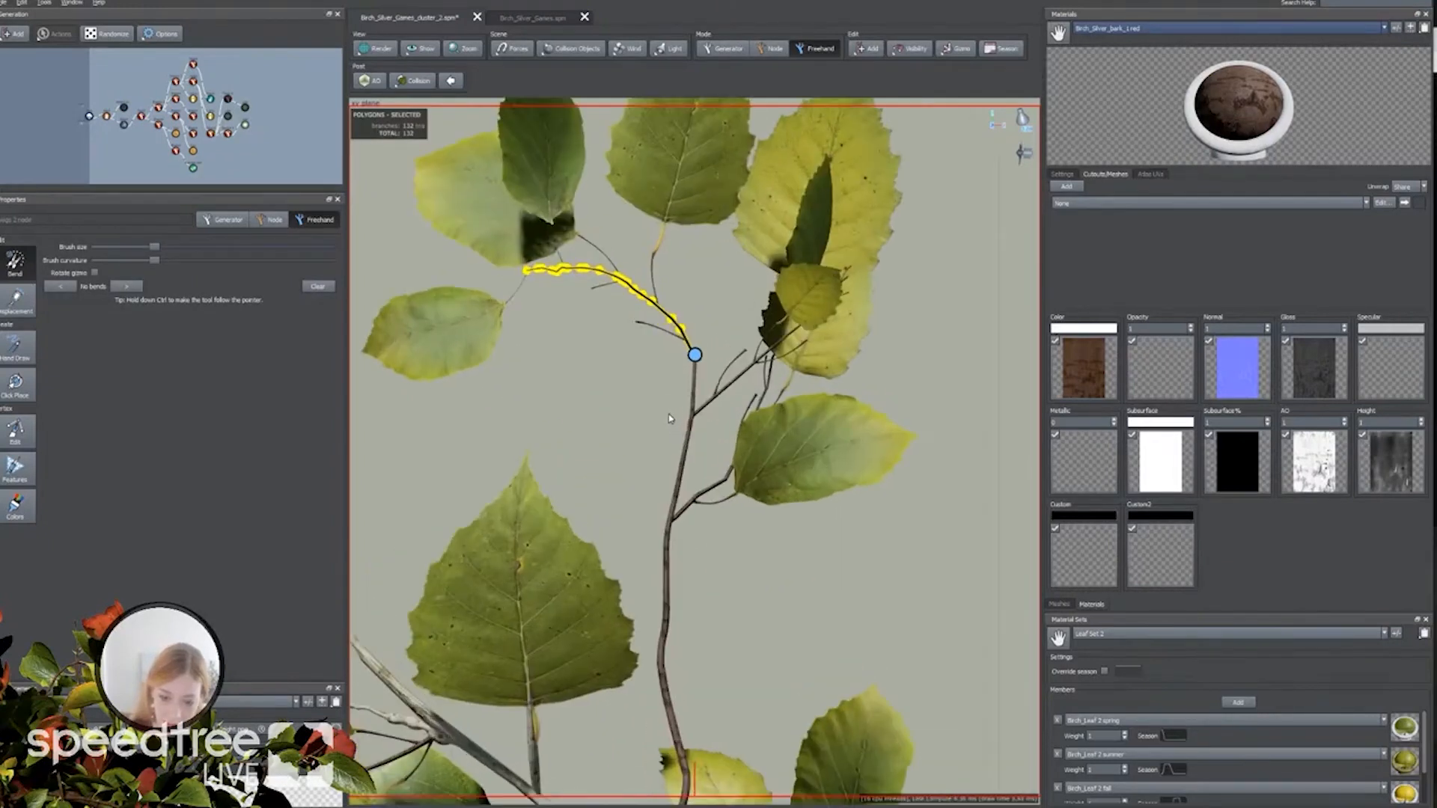
pyautogui.click(560, 372)
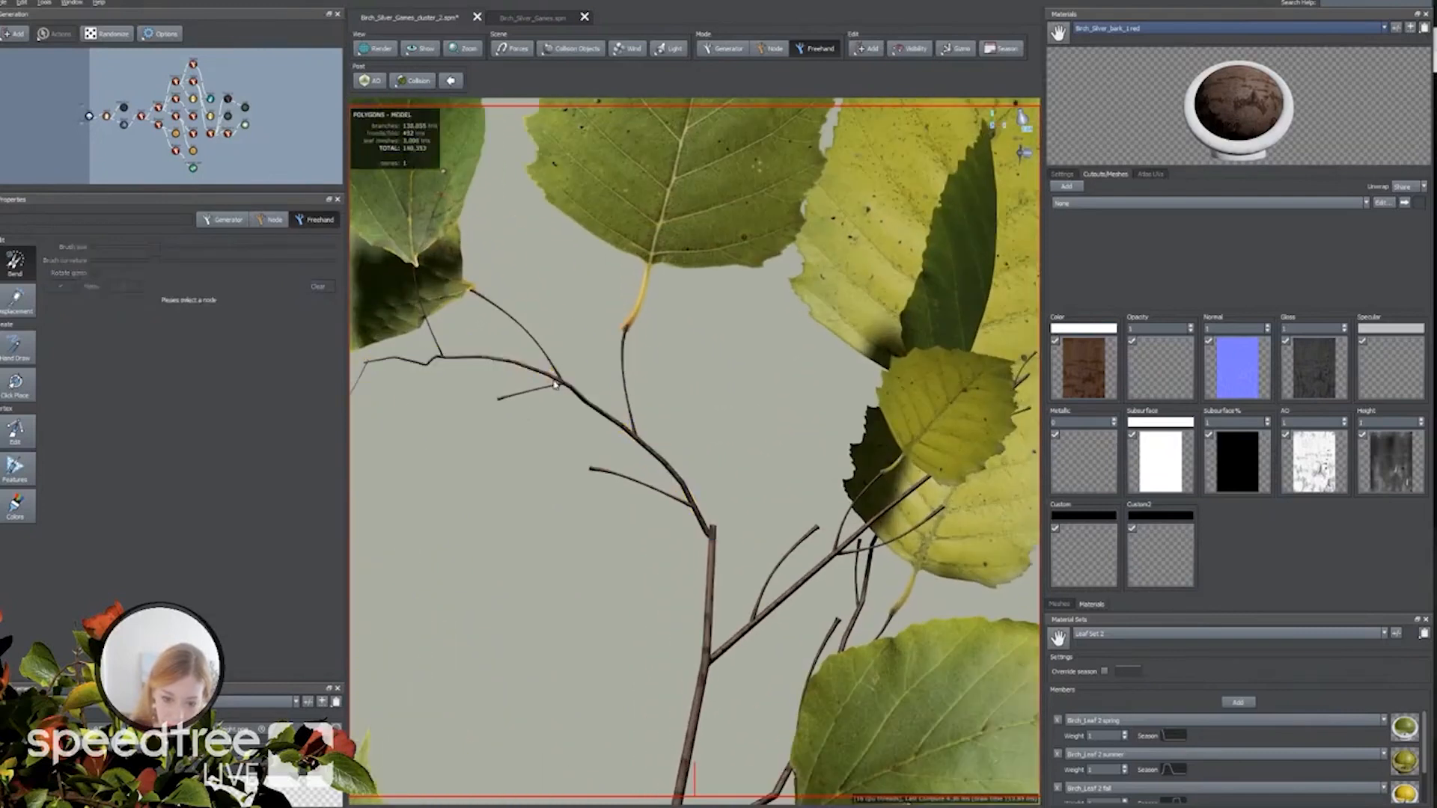
pyautogui.click(560, 380)
pyautogui.moveTo(486, 294); pyautogui.dragTo(491, 277)
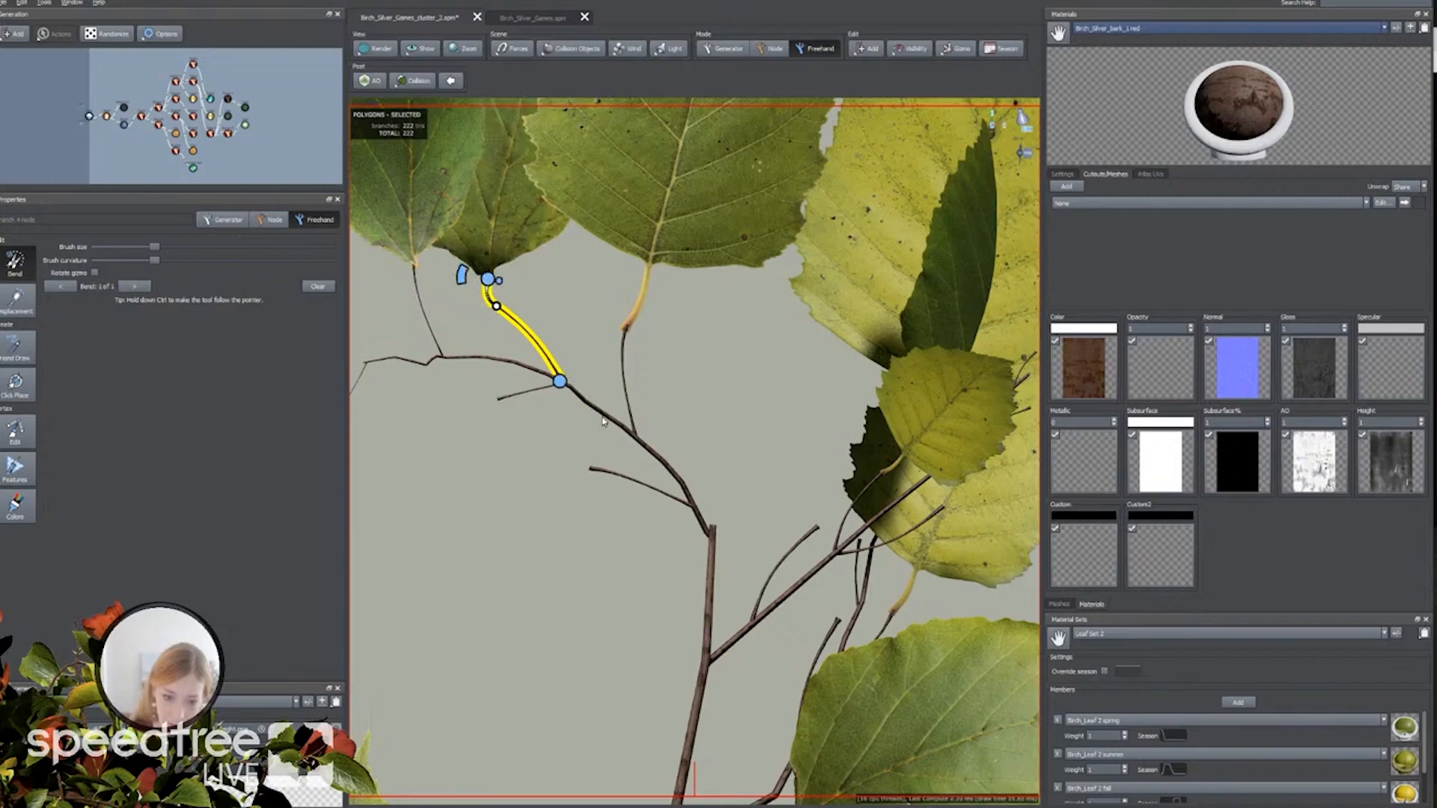
# Bend the upper-left side branch upward and toward the right so it continues the dark stem more vertically.
pyautogui.click(606, 419)
pyautogui.moveTo(573, 440); pyautogui.dragTo(687, 450, button='middle')
pyautogui.moveTo(686, 449); pyautogui.dragTo(764, 475, button='right')
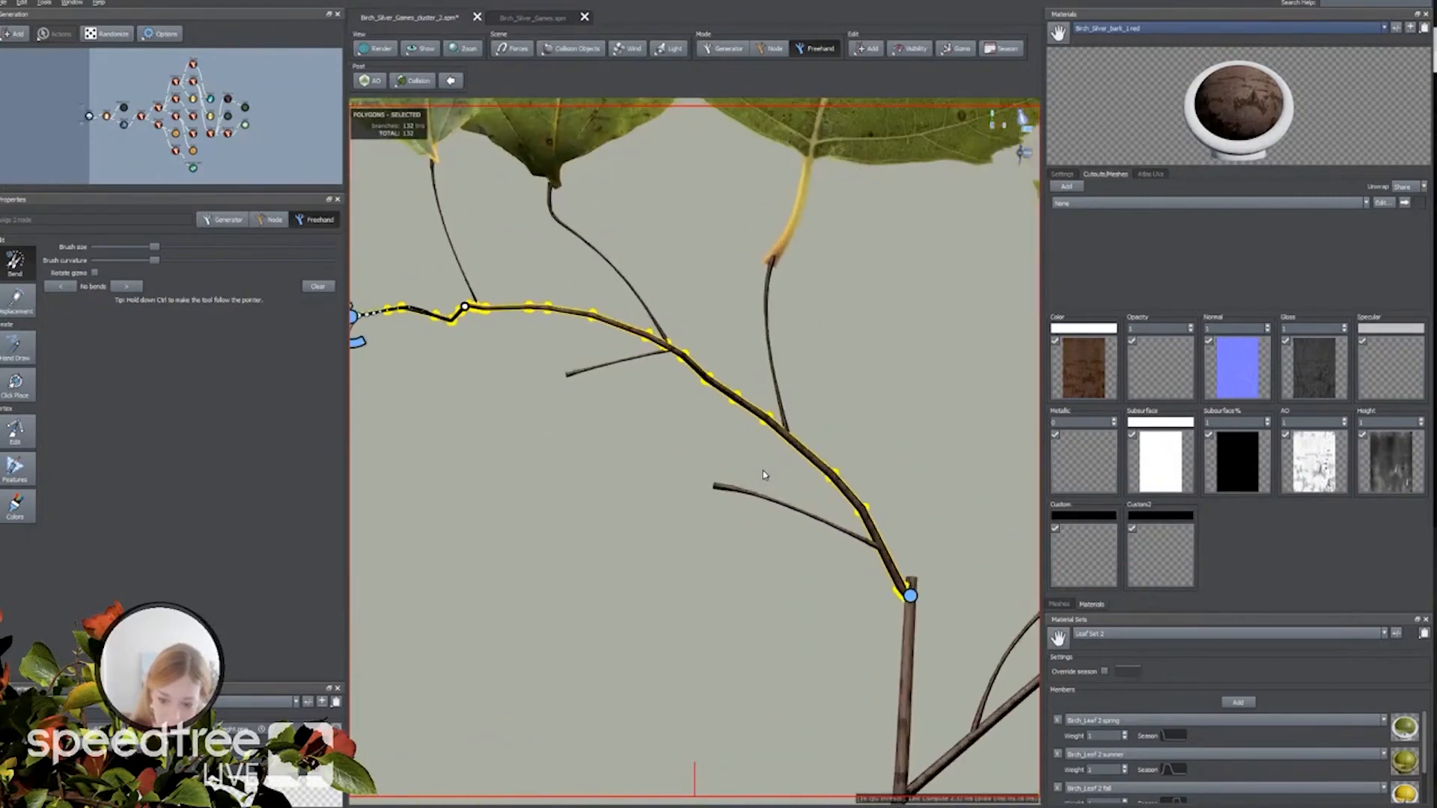
pyautogui.moveTo(372, 310); pyautogui.dragTo(757, 247)
pyautogui.click(719, 479)
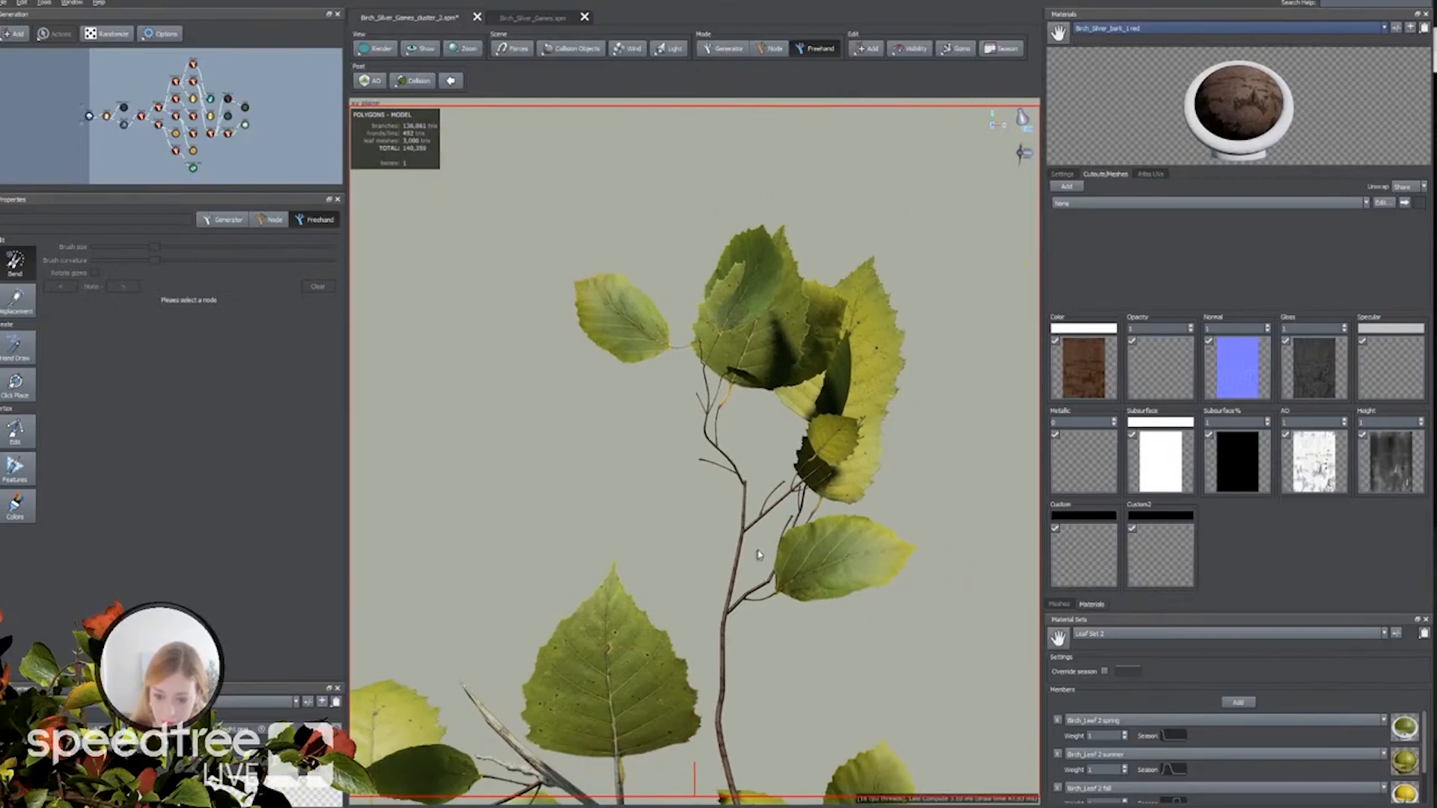
# In Node mode, rotate the small leaf overlapping the large leaves of the upper cluster, then delete it.
pyautogui.click(801, 376)
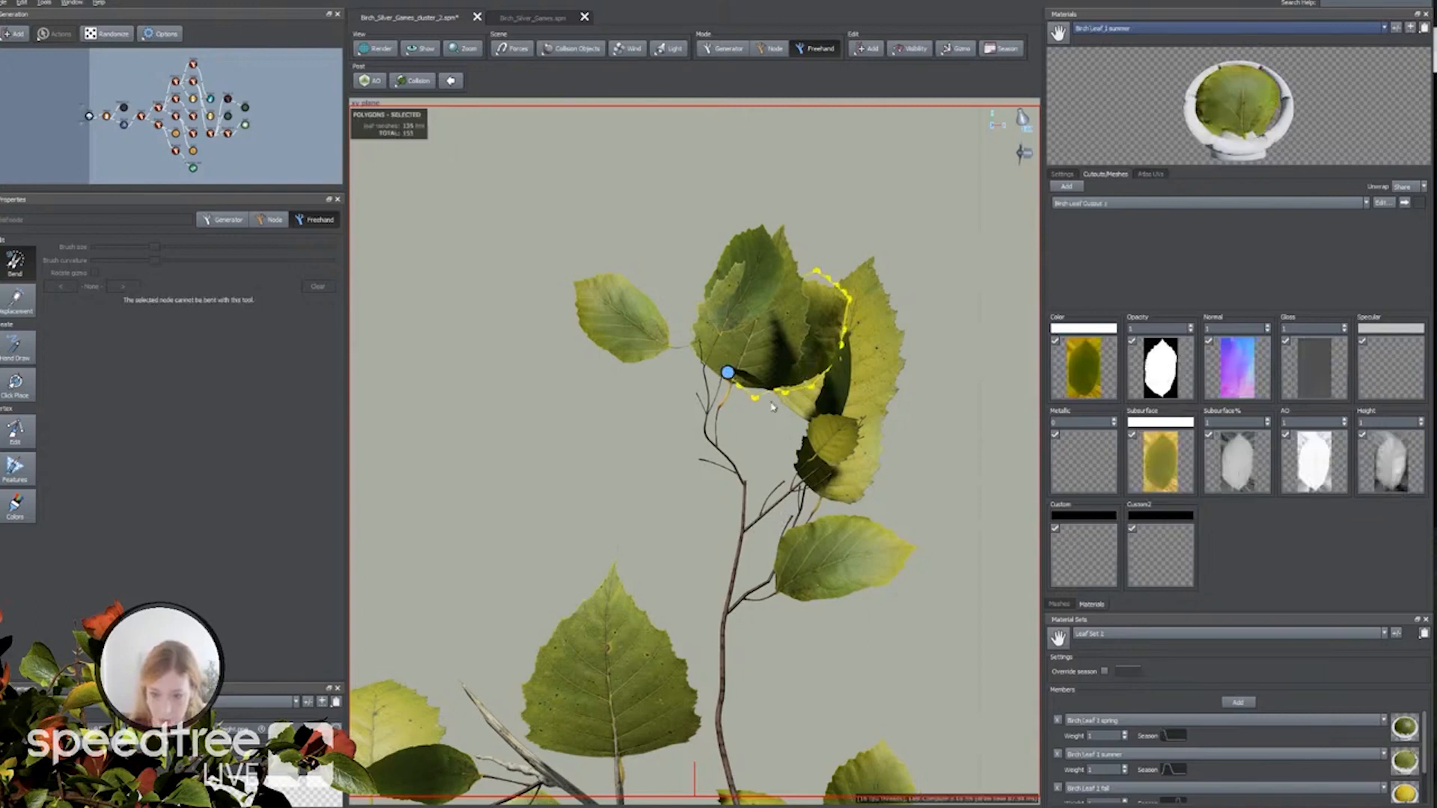
pyautogui.click(720, 406)
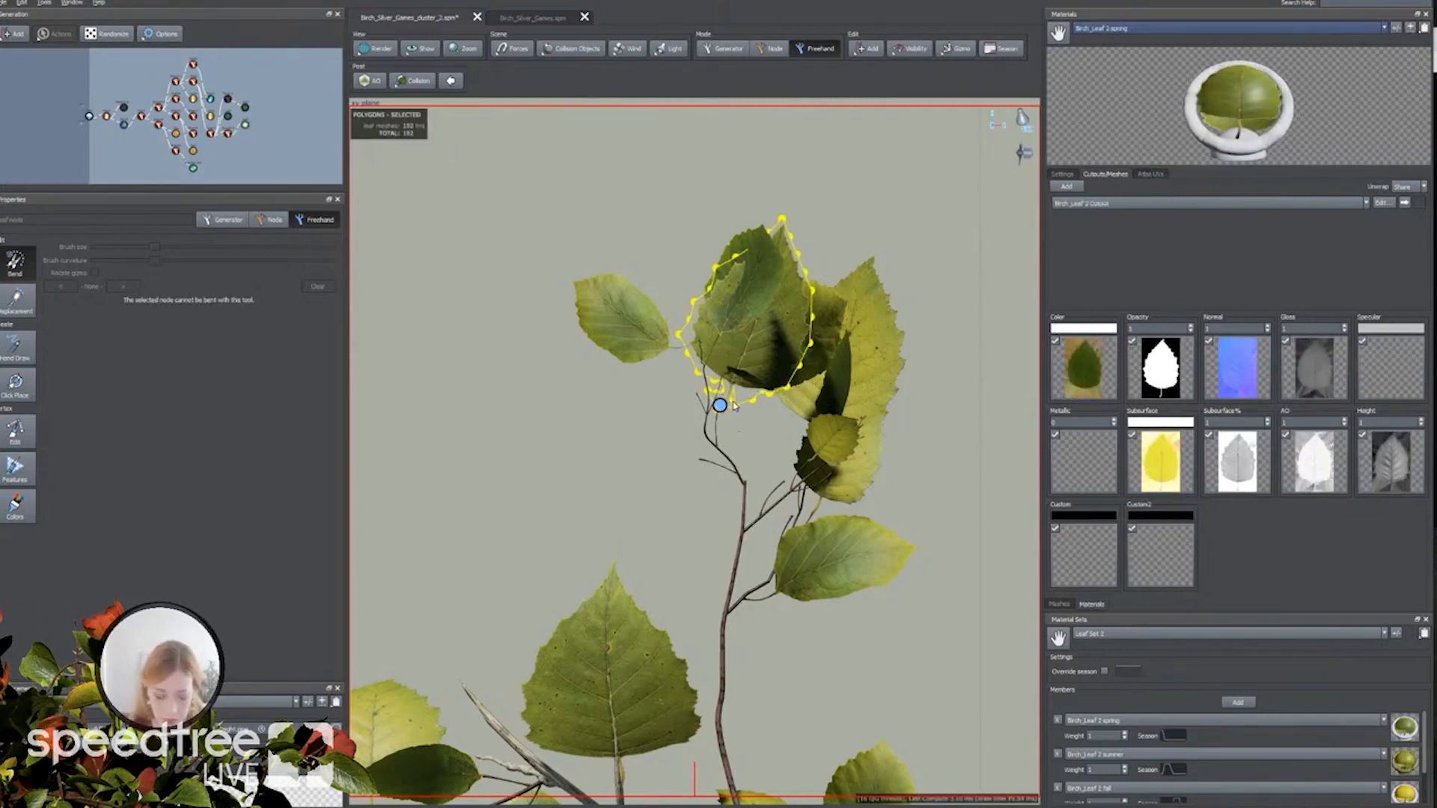
pyautogui.click(758, 436)
pyautogui.click(761, 353)
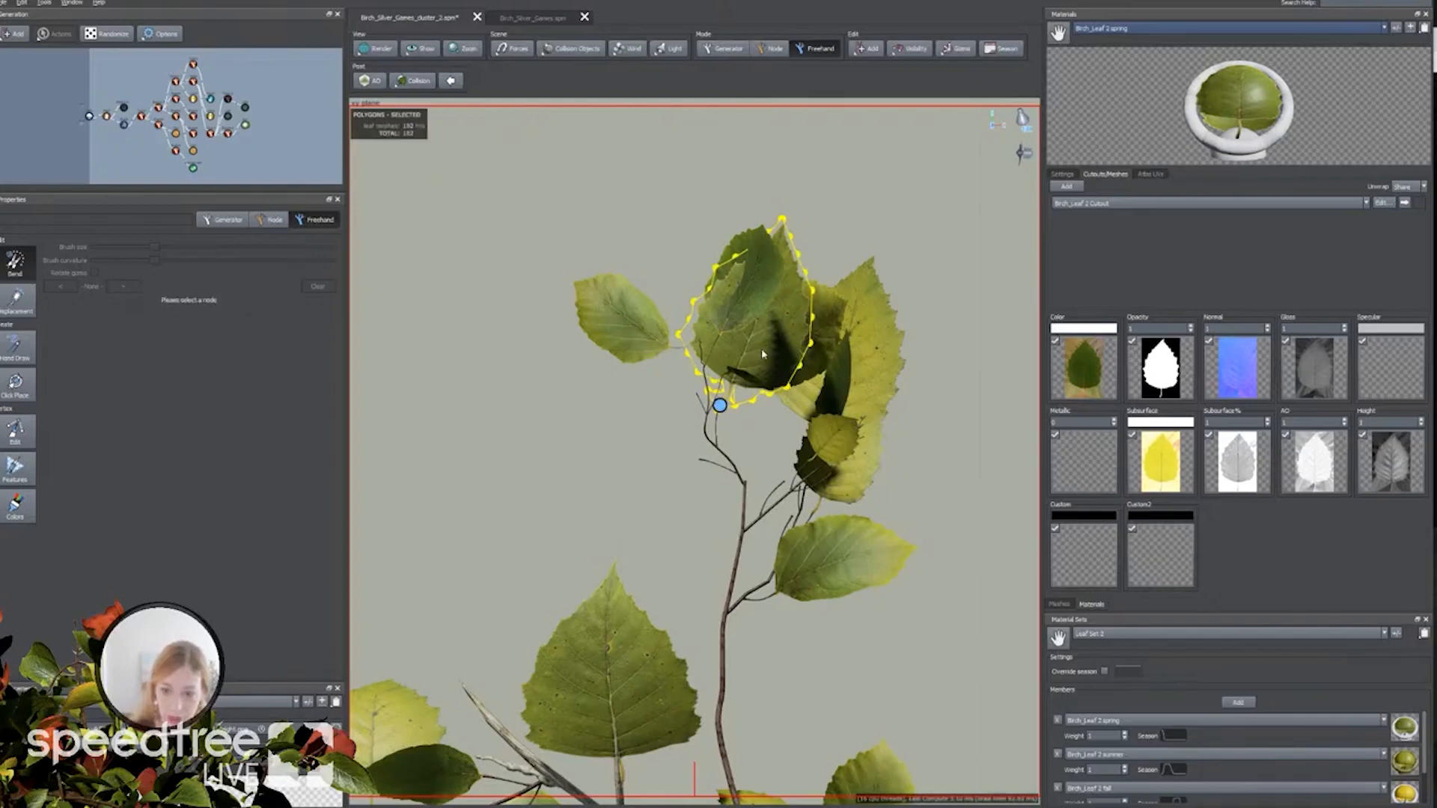
pyautogui.click(724, 49)
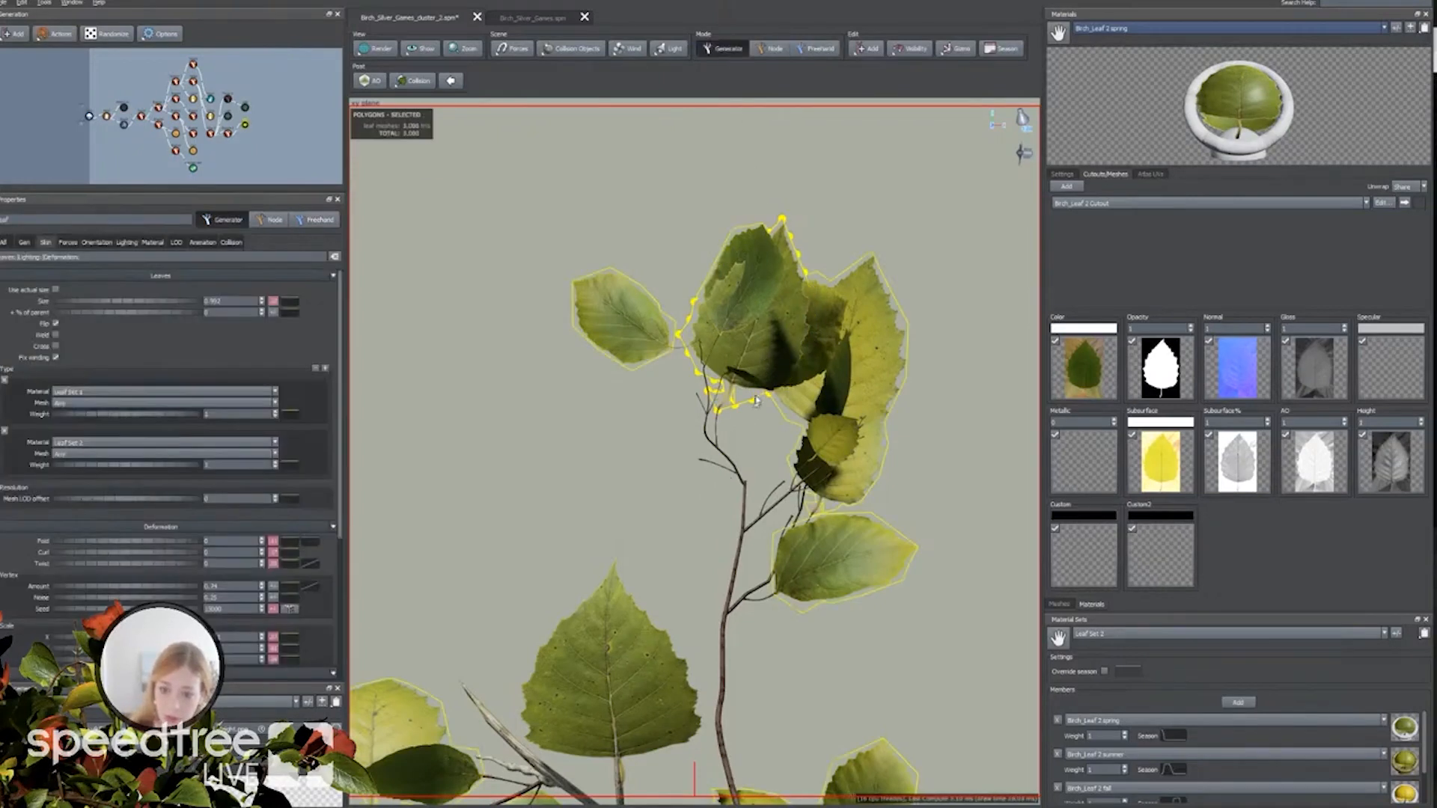
pyautogui.click(771, 48)
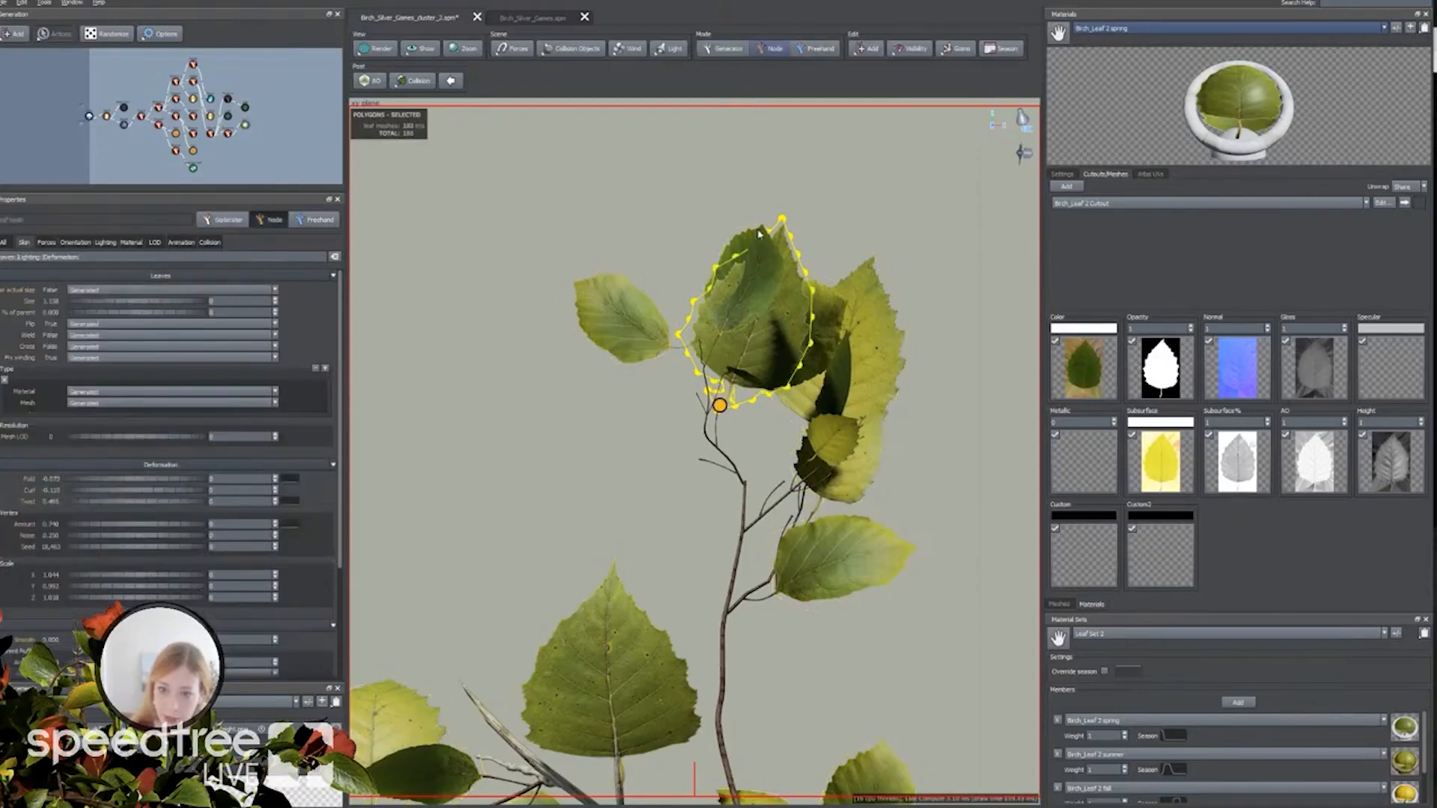
pyautogui.click(793, 387)
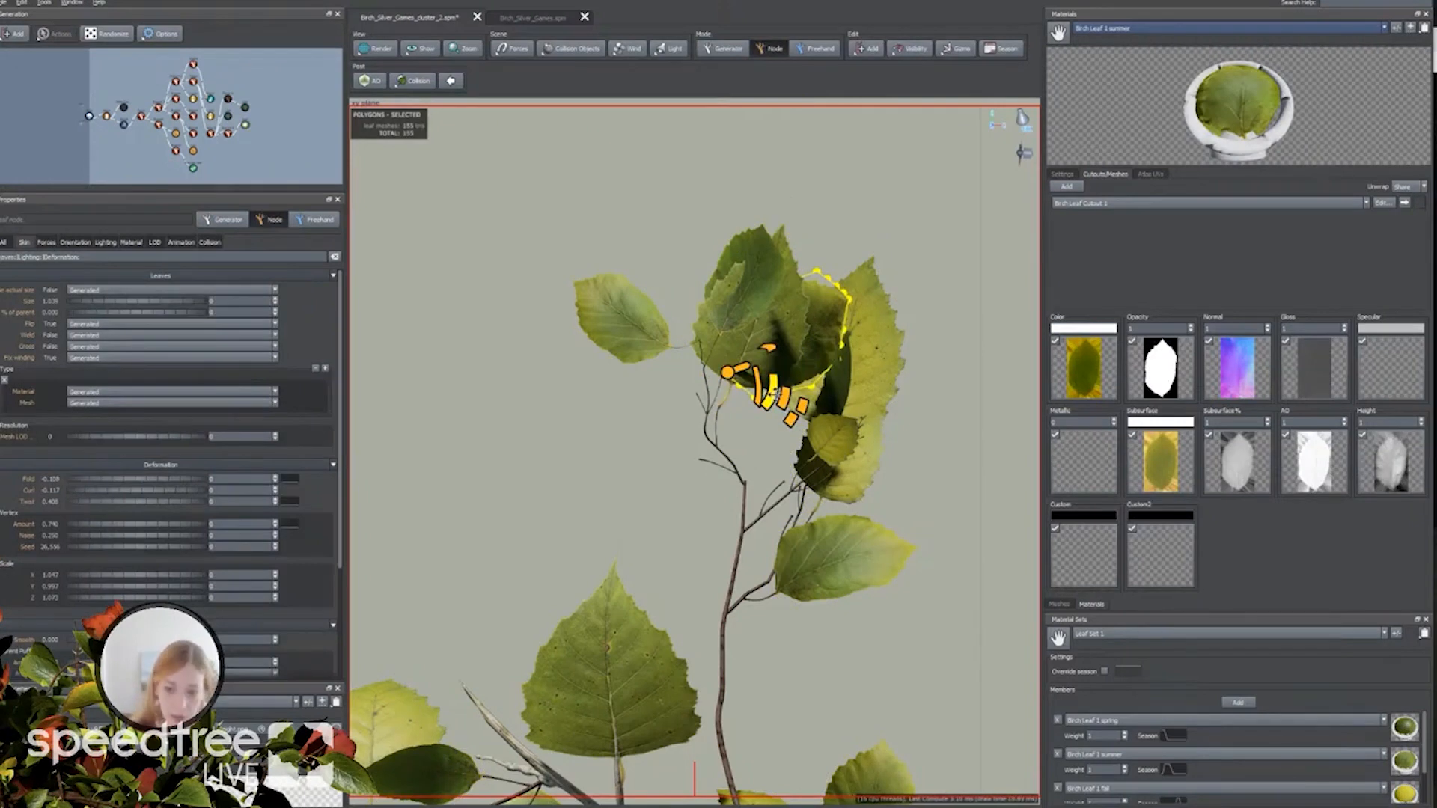
pyautogui.click(751, 407)
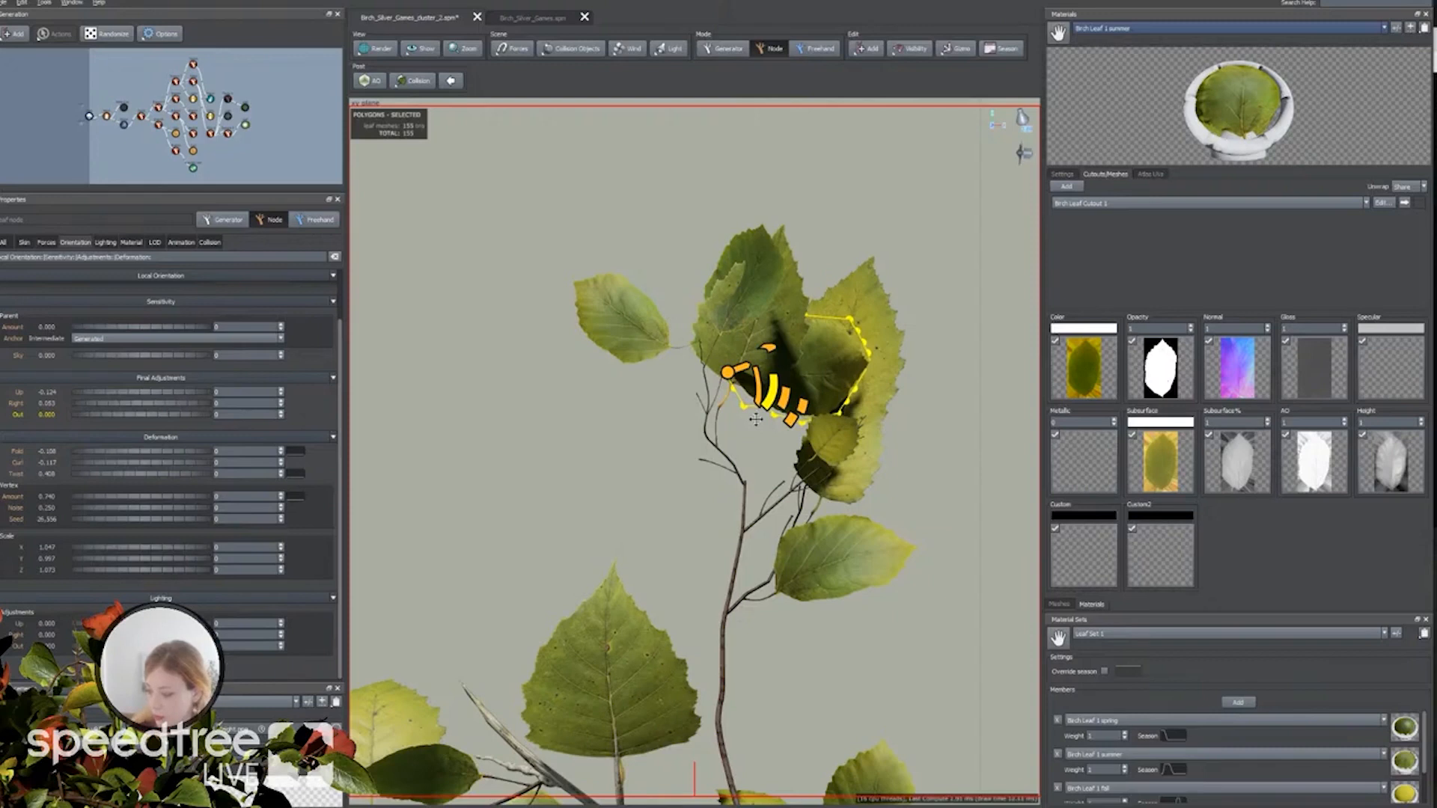
pyautogui.moveTo(756, 420); pyautogui.dragTo(803, 414)
pyautogui.press('Escape')
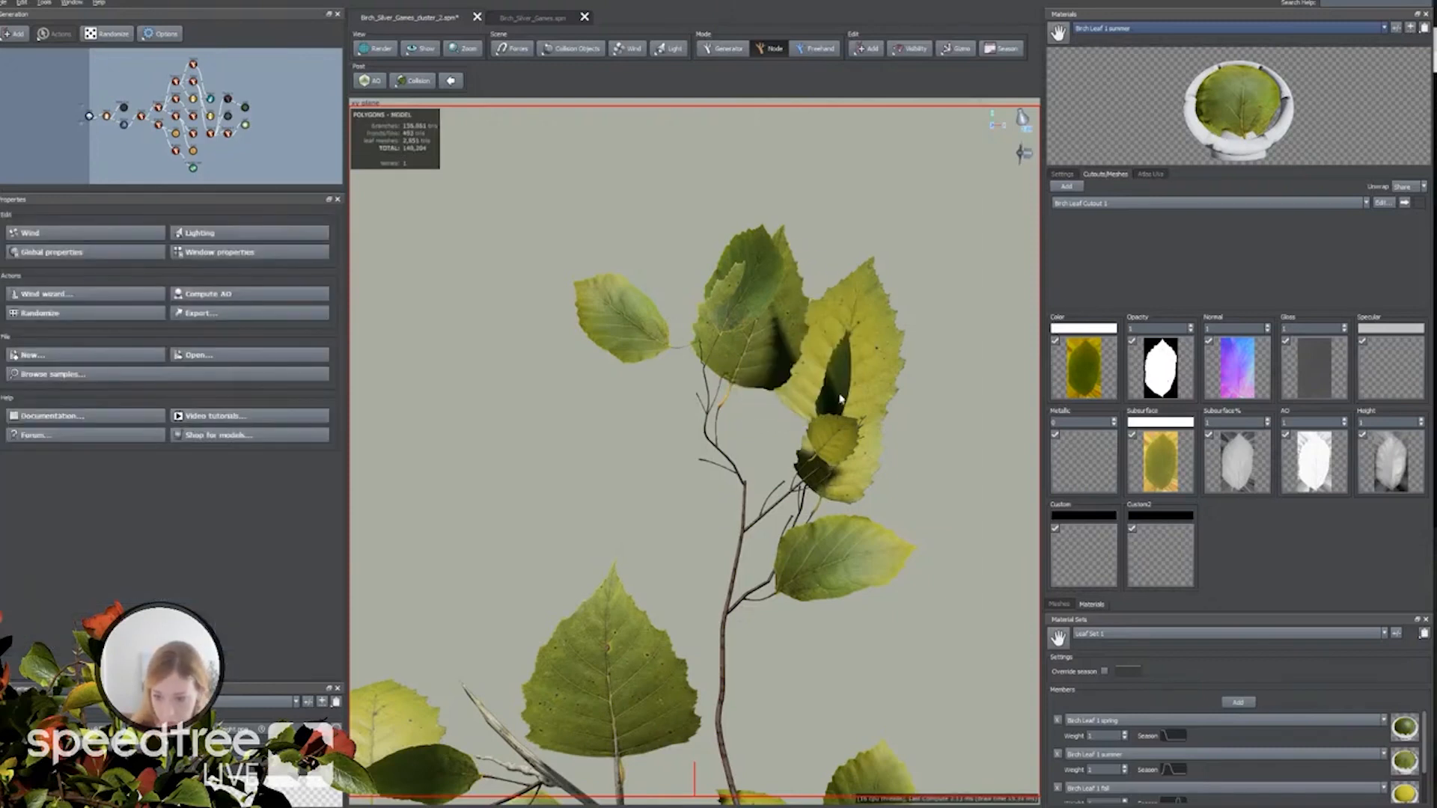
# Rotate the small dark green leaf in the upper cluster outward to the left, off the large leaf behind it.
pyautogui.click(841, 403)
pyautogui.press('Escape')
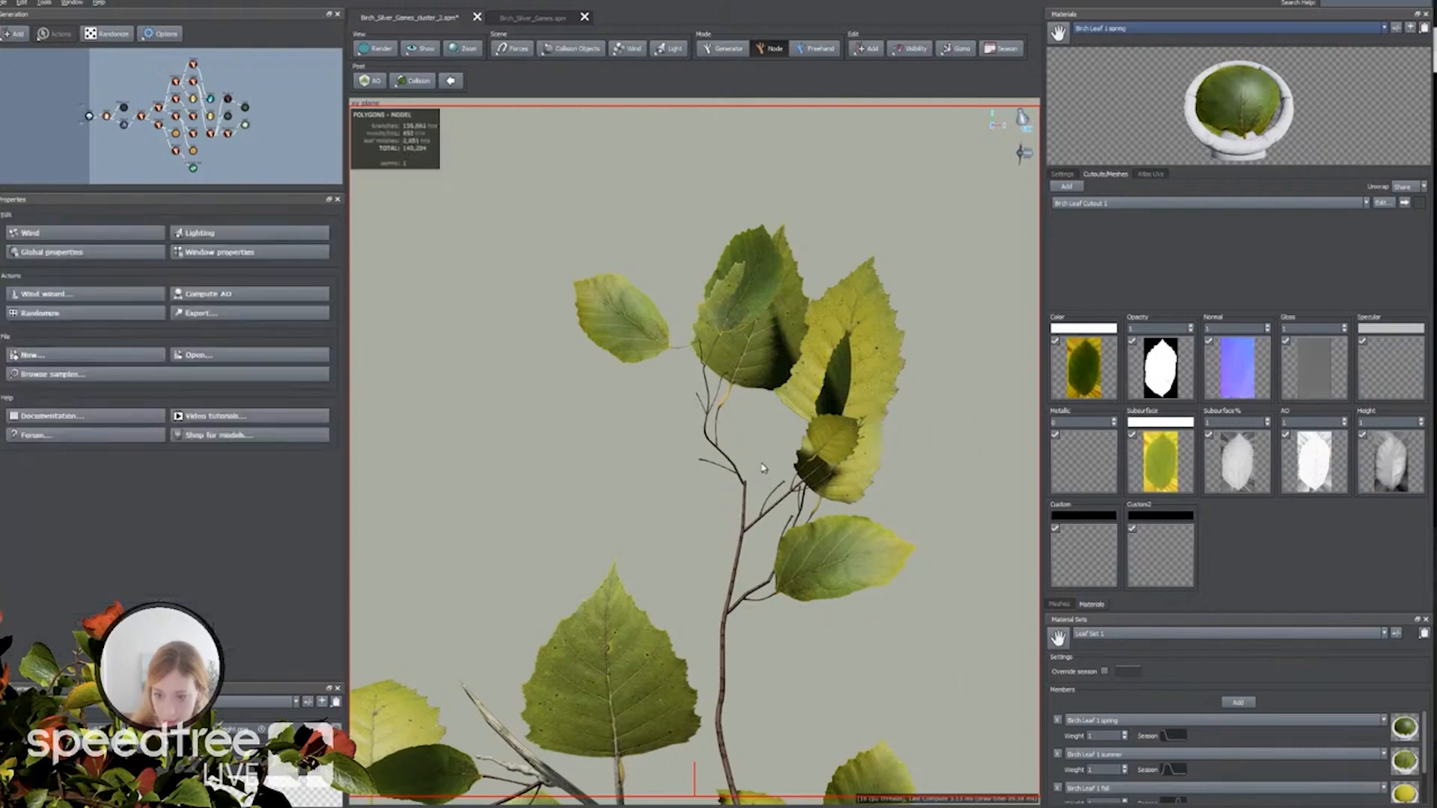
pyautogui.click(746, 303)
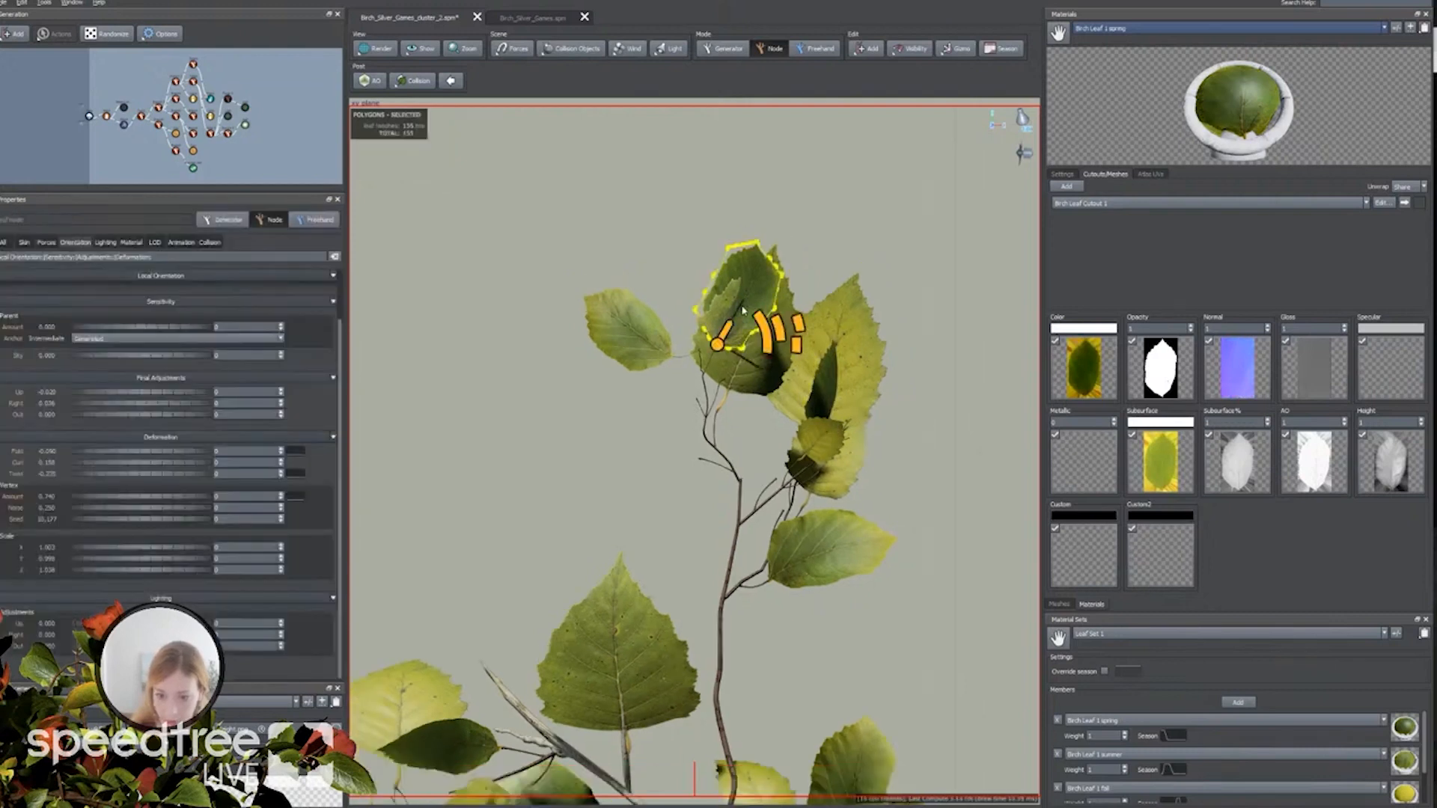
pyautogui.moveTo(774, 325); pyautogui.dragTo(803, 266)
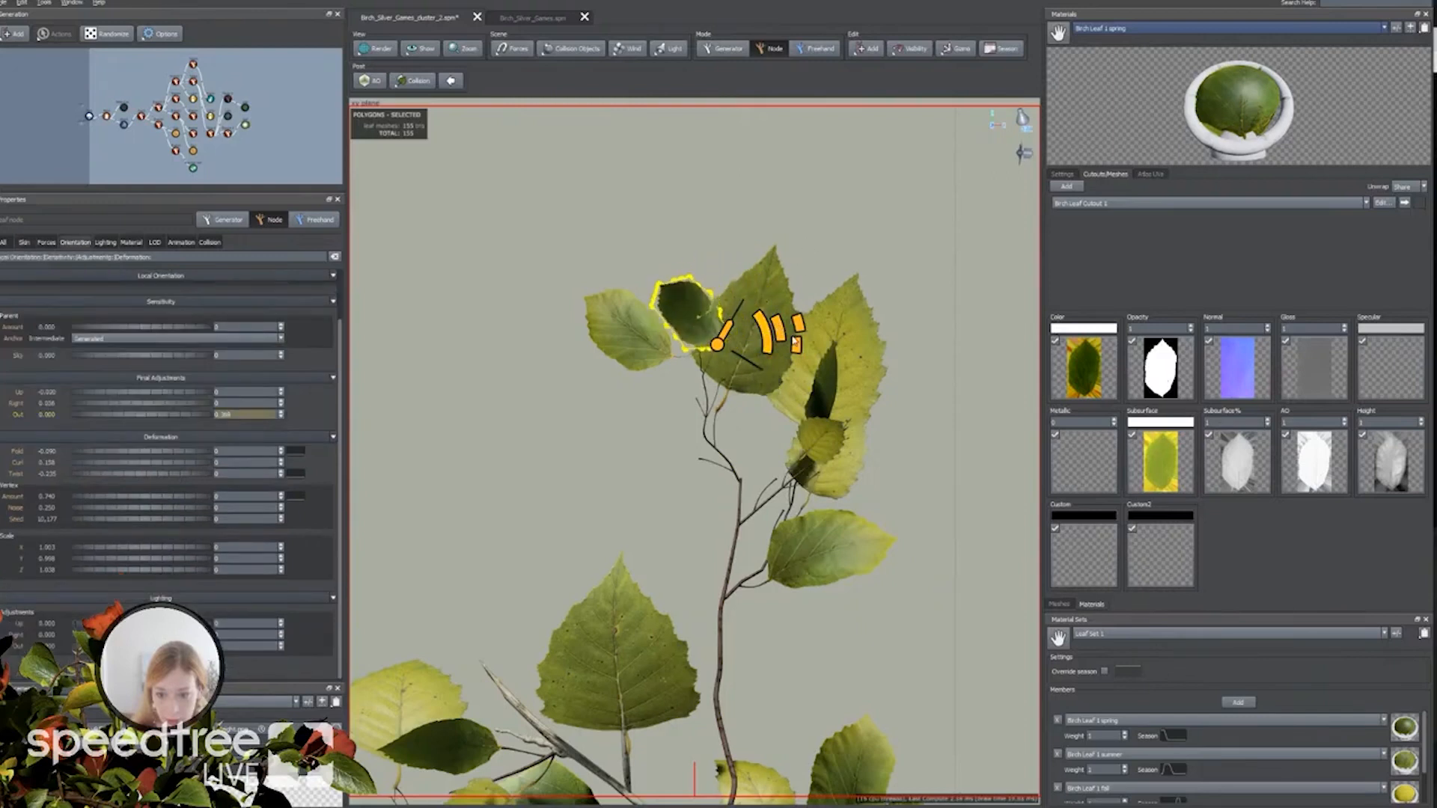
pyautogui.click(689, 265)
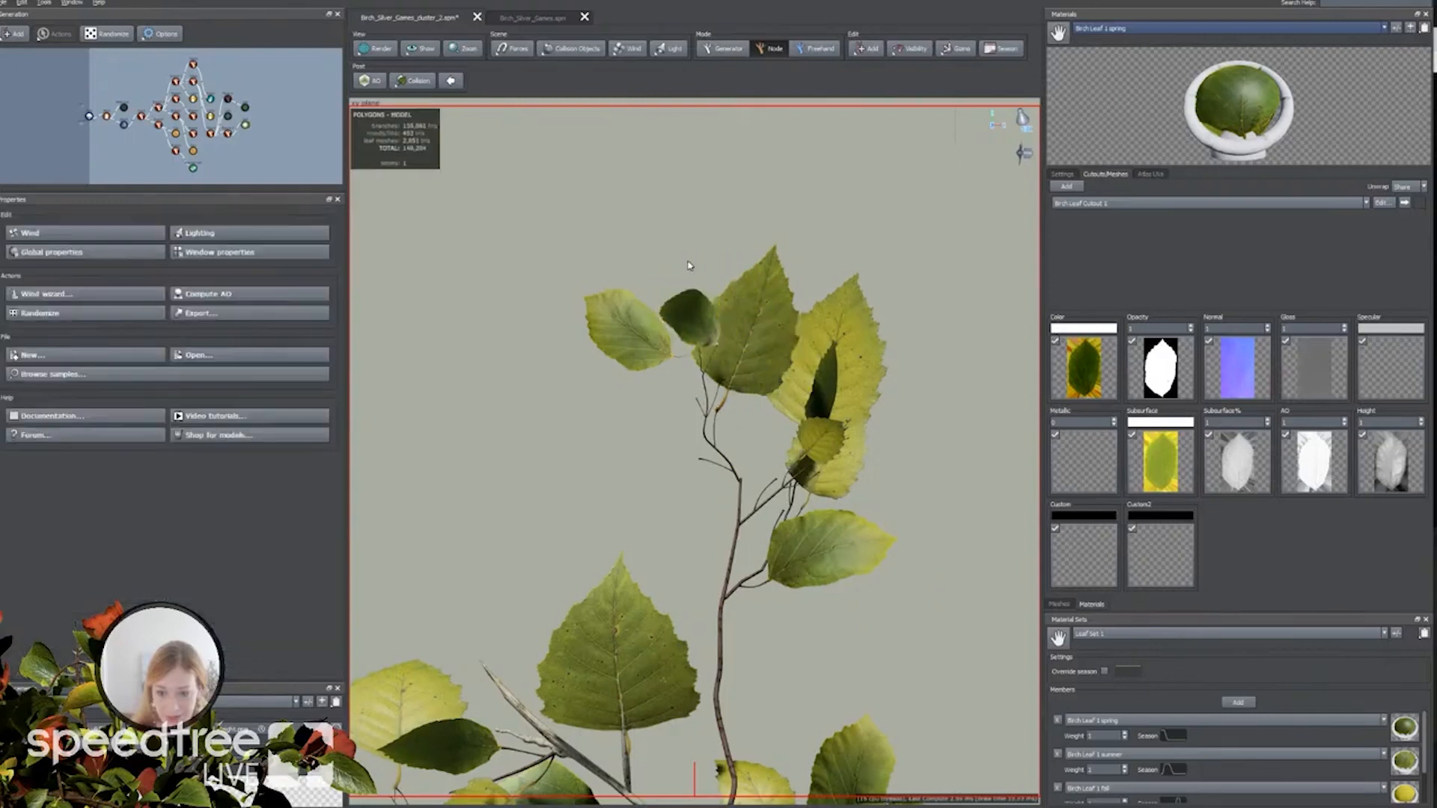
# Scale down the large green leaf in the middle of the upper cluster slightly.
pyautogui.click(734, 327)
pyautogui.moveTo(765, 398); pyautogui.dragTo(775, 391)
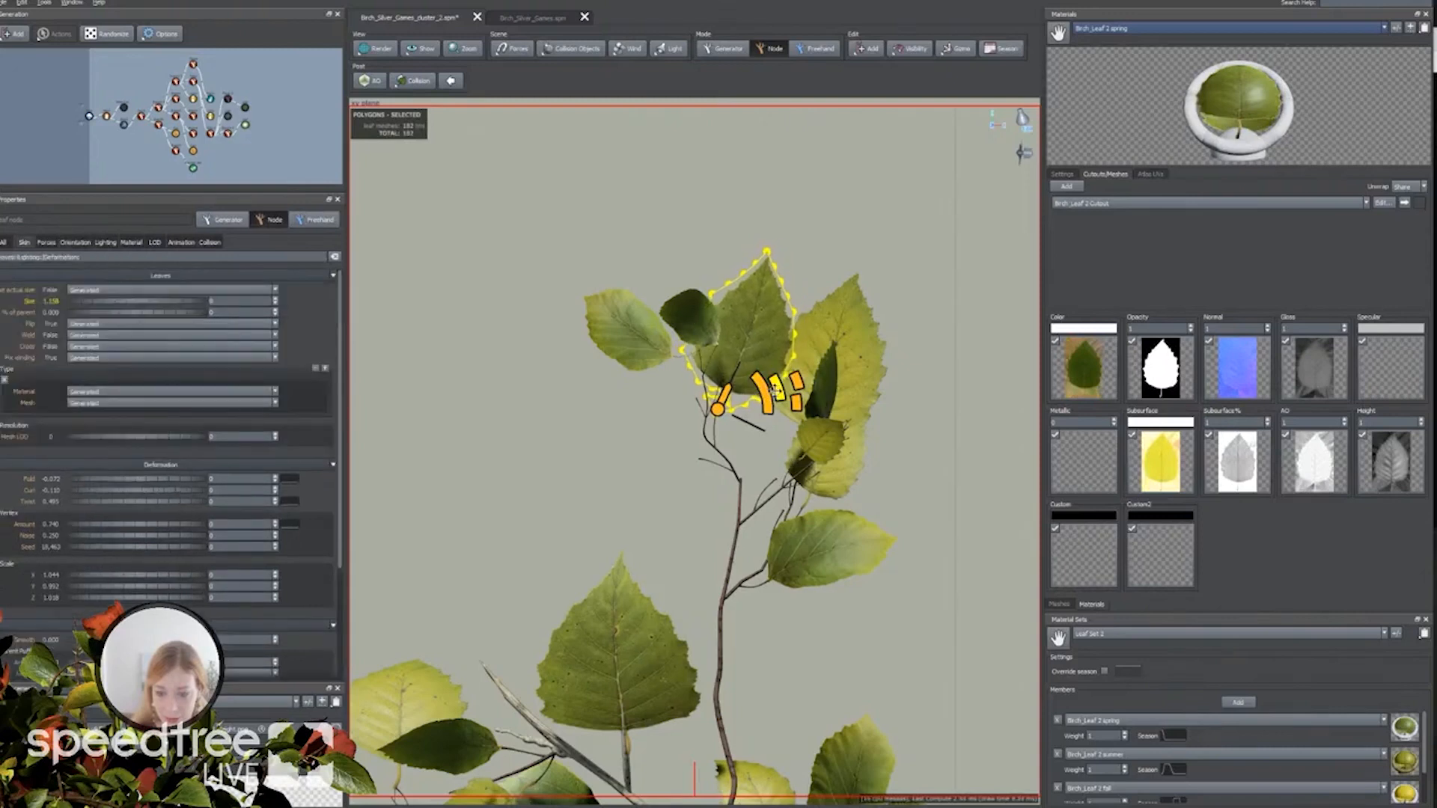
pyautogui.click(840, 241)
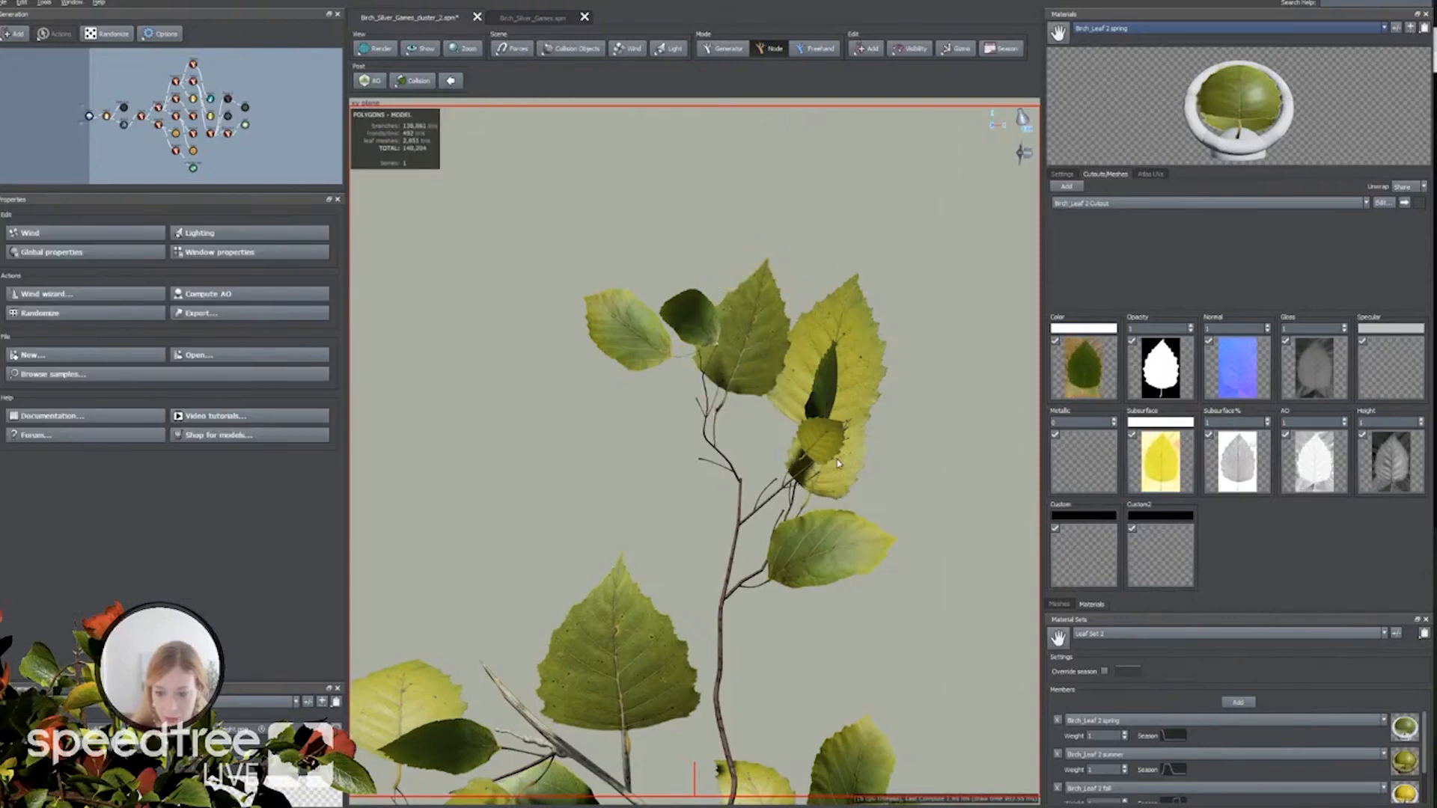
# Rotate the lower yellow leaf of the upper cluster outward to the right of its twig, and save the file.
pyautogui.click(837, 463)
pyautogui.moveTo(847, 494); pyautogui.dragTo(878, 509)
pyautogui.click(656, 496)
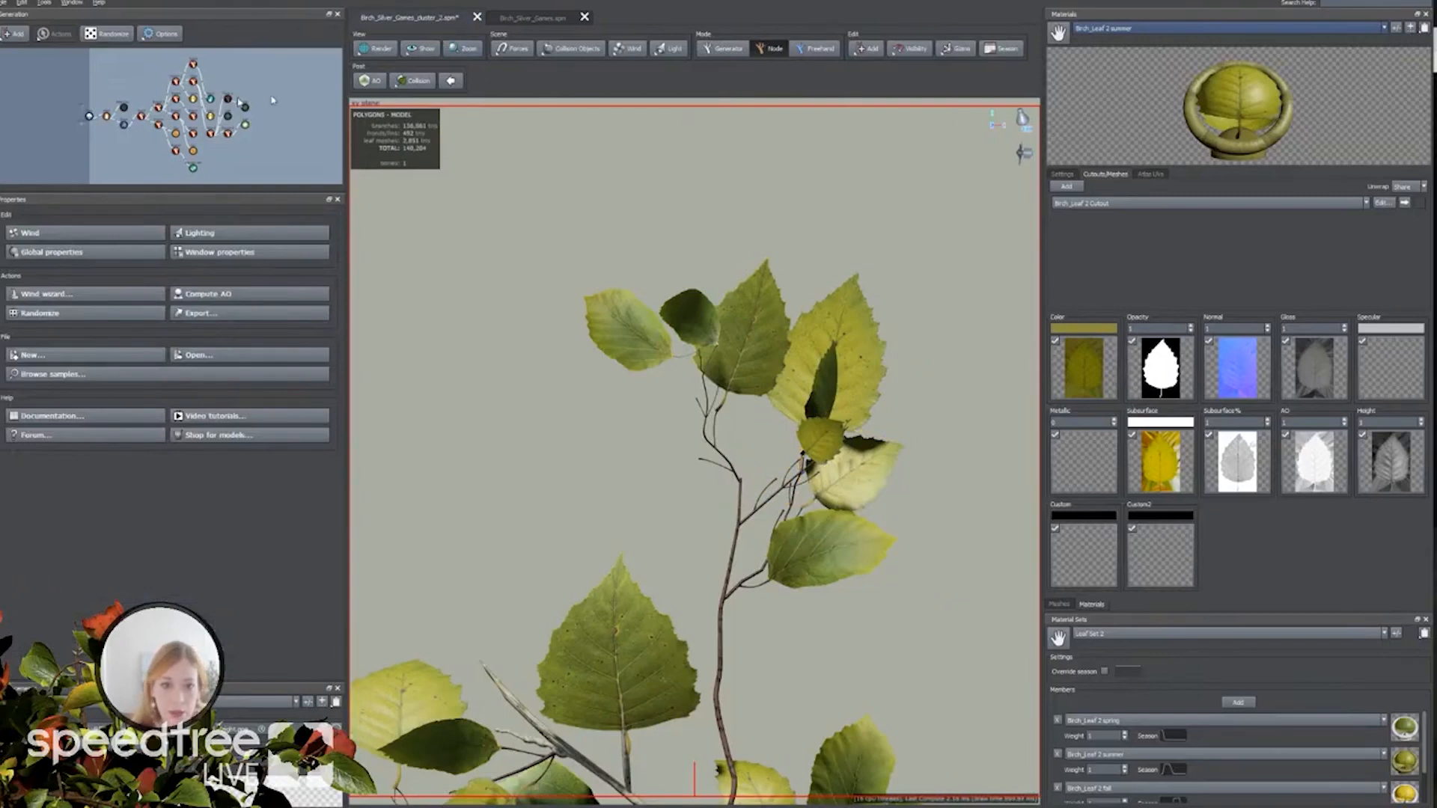
pyautogui.click(6, 3)
pyautogui.click(22, 82)
# In Freehand mode, bend the upper part of the pale main stem from its left lean into an upright curve using two bends.
pyautogui.moveTo(564, 405); pyautogui.dragTo(567, 112, button='middle')
pyautogui.scroll(-3, 663, 382)
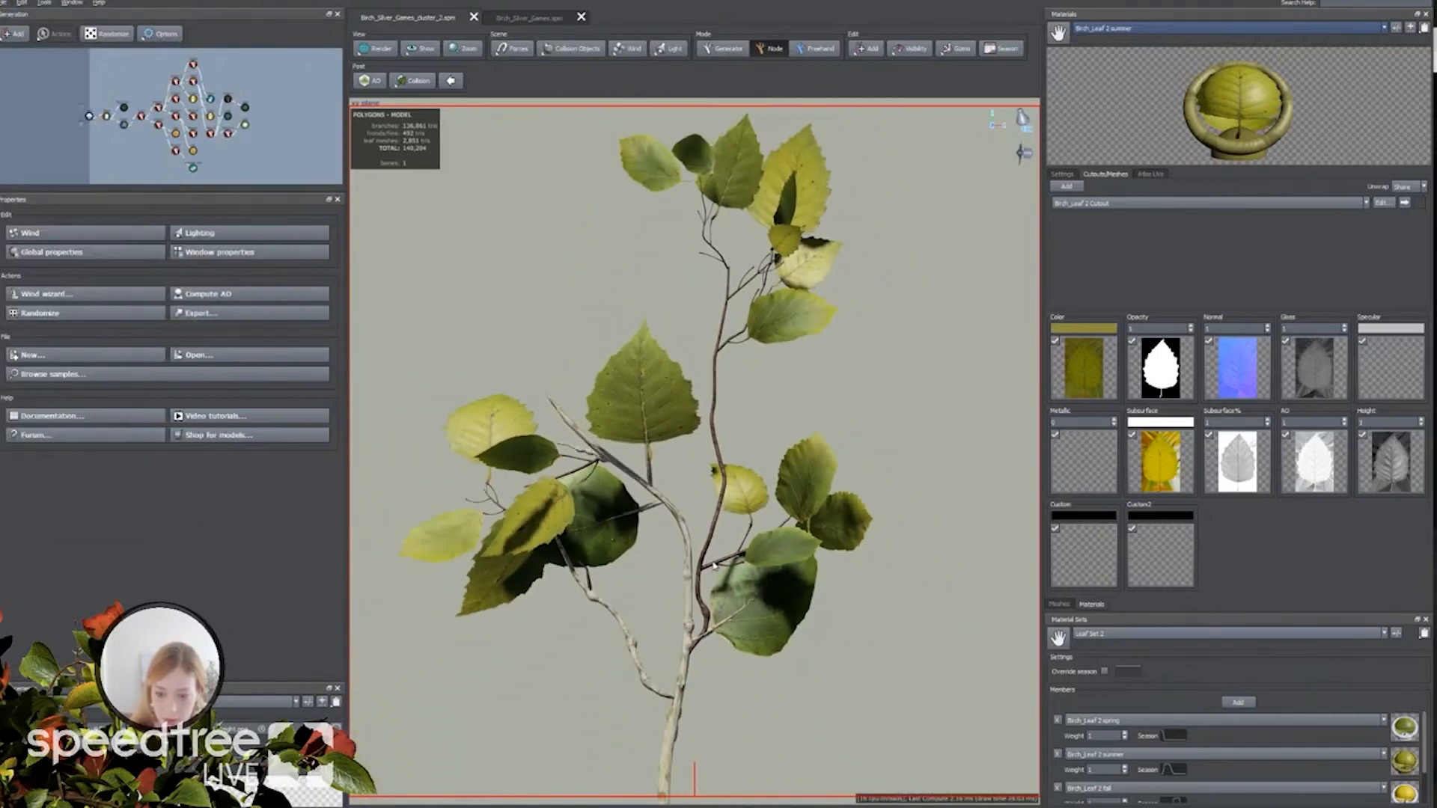
pyautogui.click(708, 561)
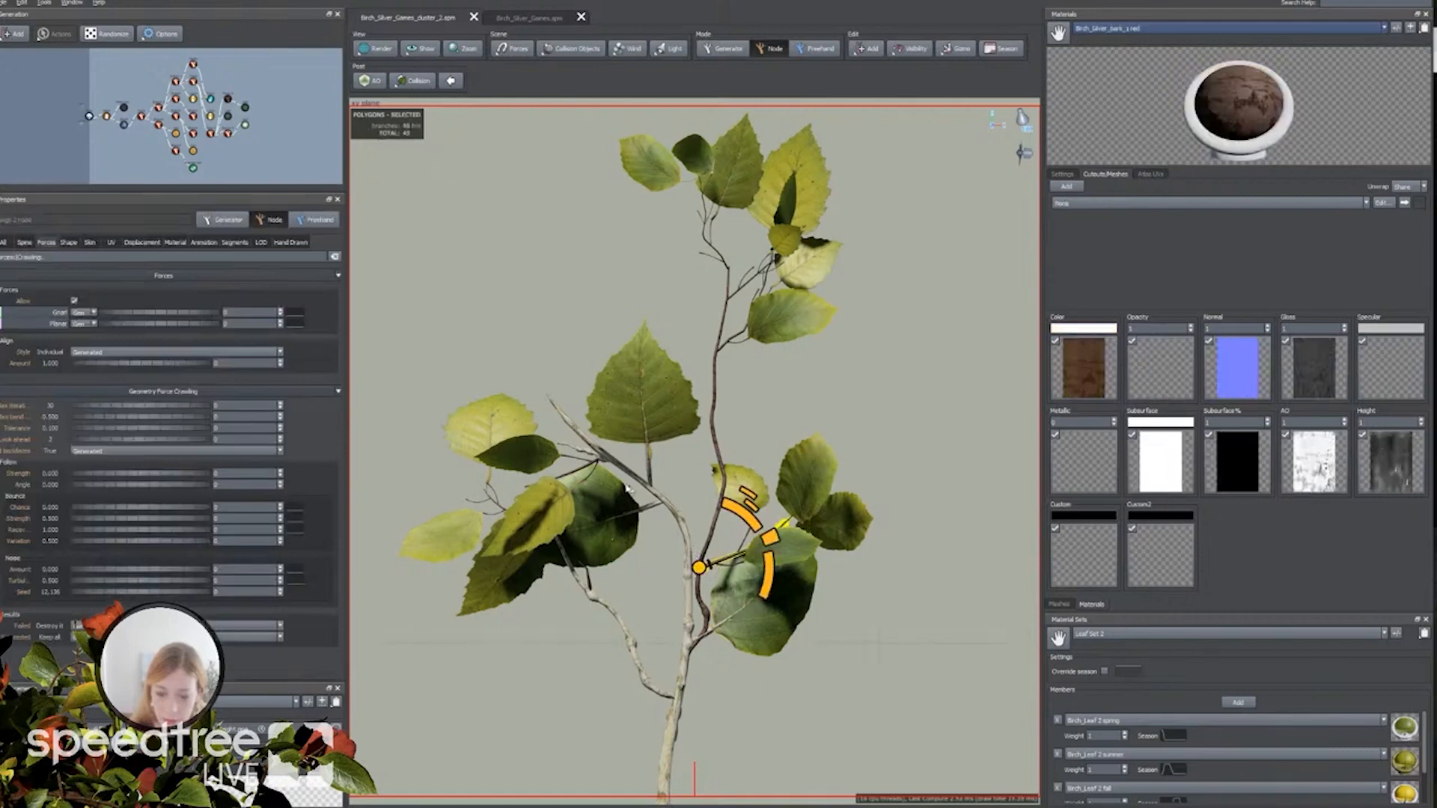
pyautogui.click(657, 503)
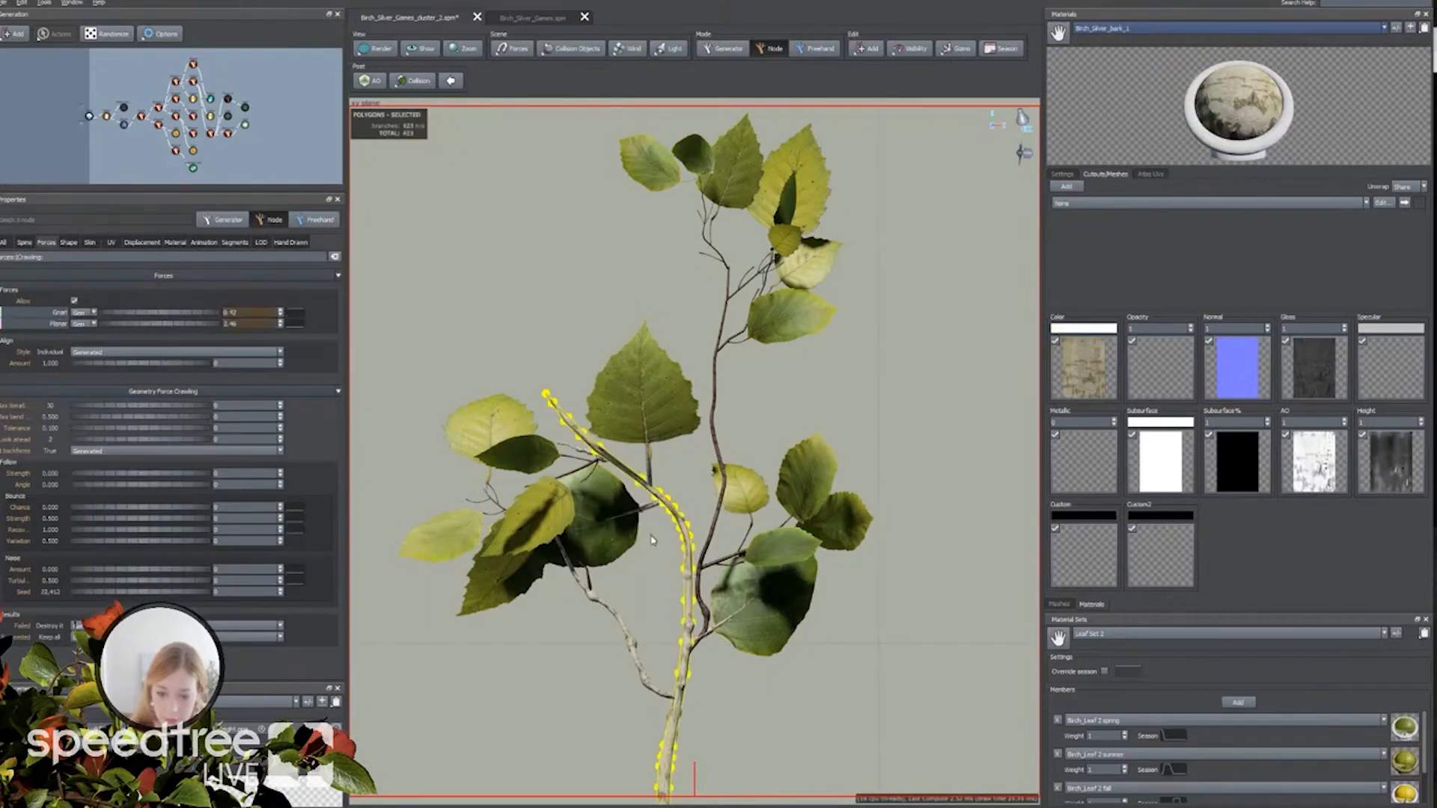
pyautogui.moveTo(660, 544); pyautogui.dragTo(682, 543, button='middle')
pyautogui.click(819, 48)
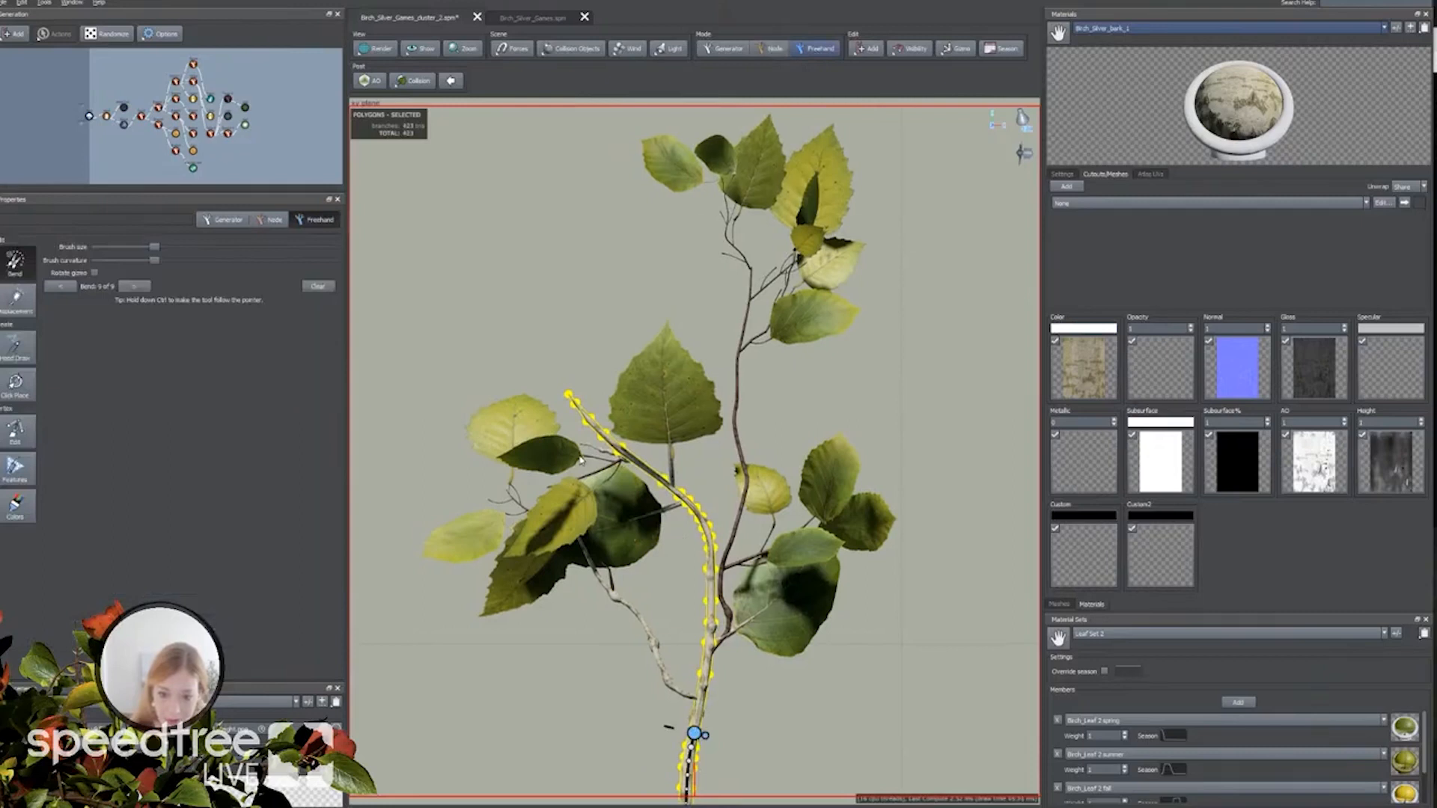
pyautogui.moveTo(696, 611); pyautogui.dragTo(700, 446, button='middle')
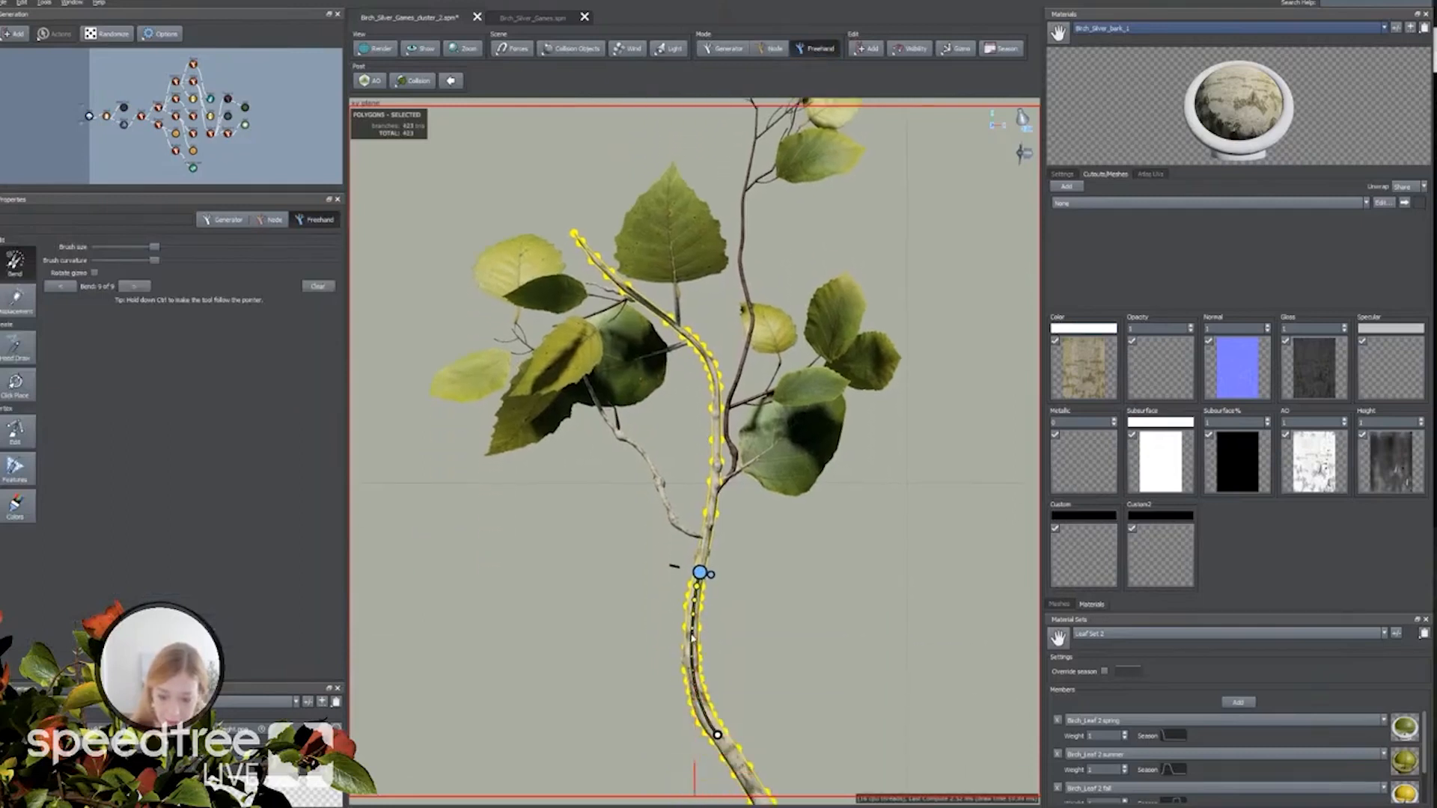
pyautogui.moveTo(581, 234)
pyautogui.mouseDown()
pyautogui.moveTo(603, 144)
pyautogui.moveTo(666, 66)
pyautogui.mouseUp()
pyautogui.moveTo(646, 167); pyautogui.dragTo(620, 337, button='middle')
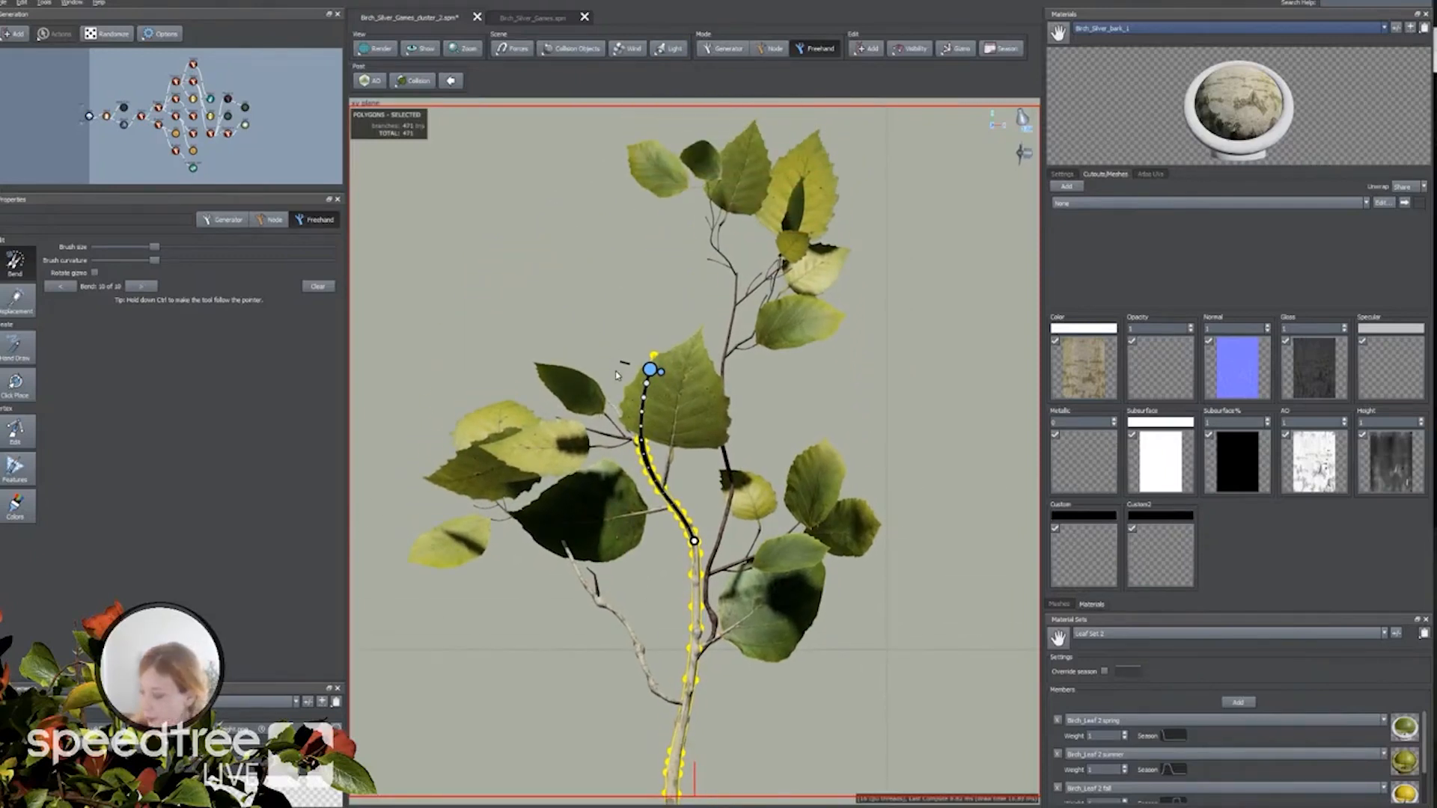
pyautogui.moveTo(631, 340); pyautogui.dragTo(615, 353, button='middle')
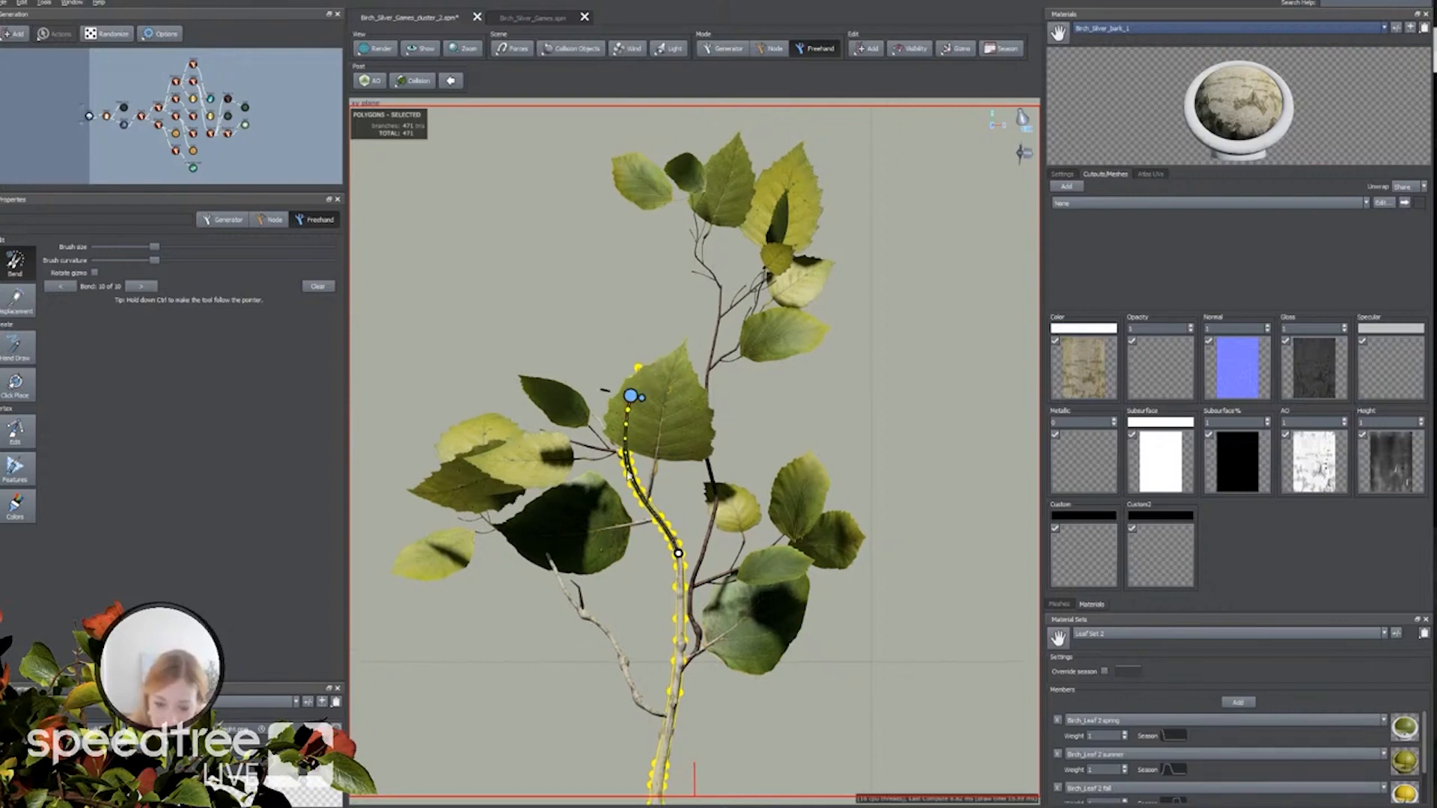
pyautogui.moveTo(629, 410); pyautogui.dragTo(666, 380)
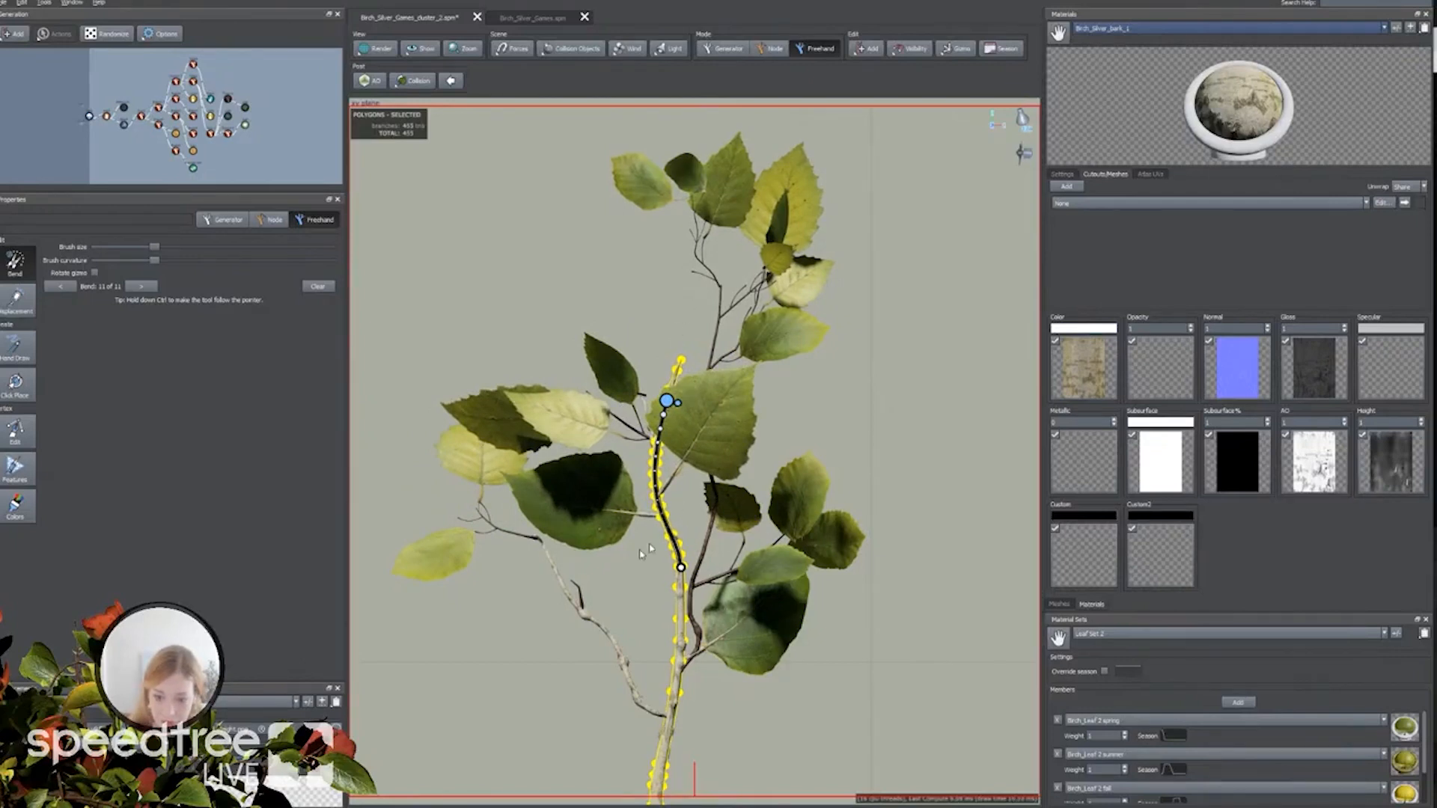
# Delete the low pale side branch on the left of the main stem together with its leaves.
pyautogui.click(650, 717)
pyautogui.click(653, 714)
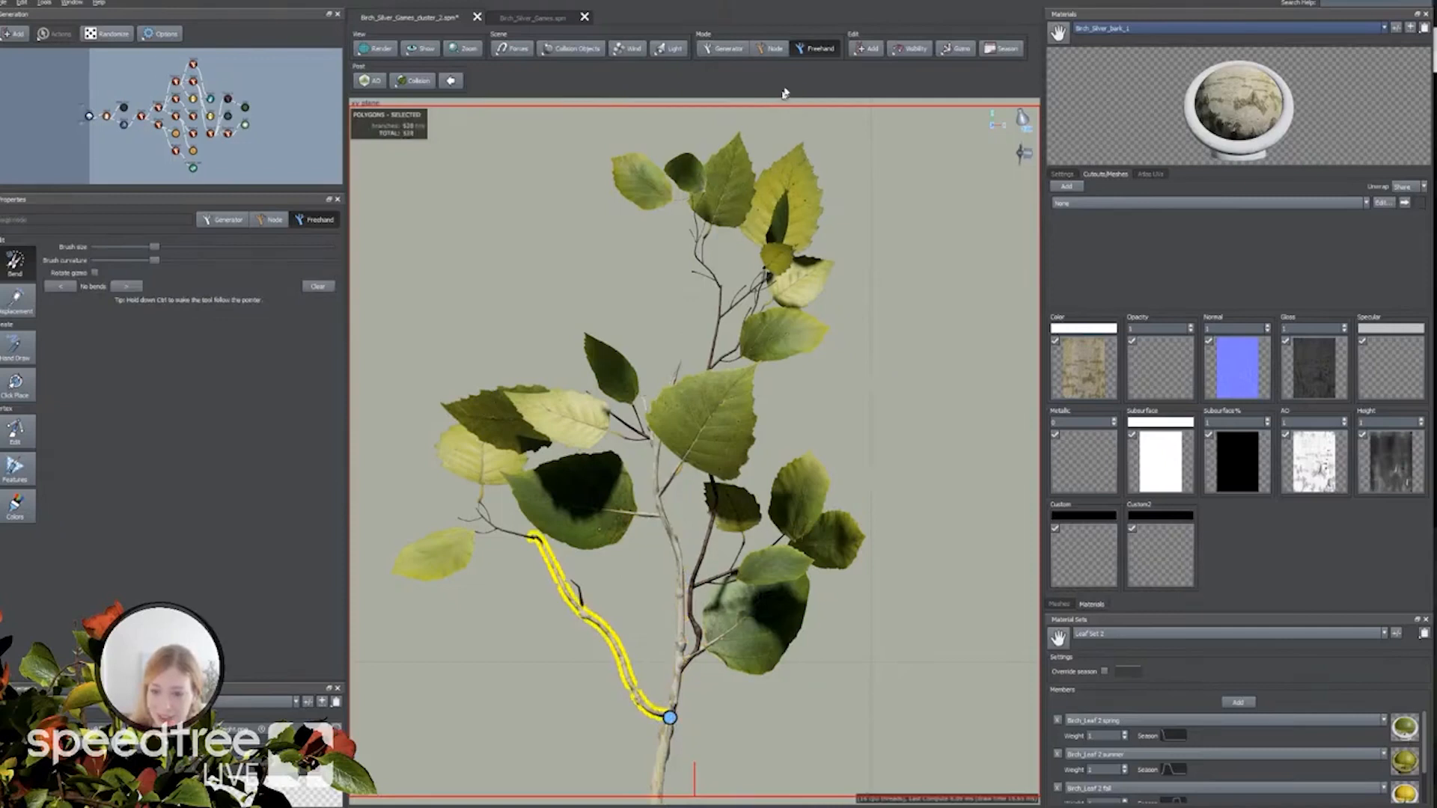
pyautogui.click(771, 49)
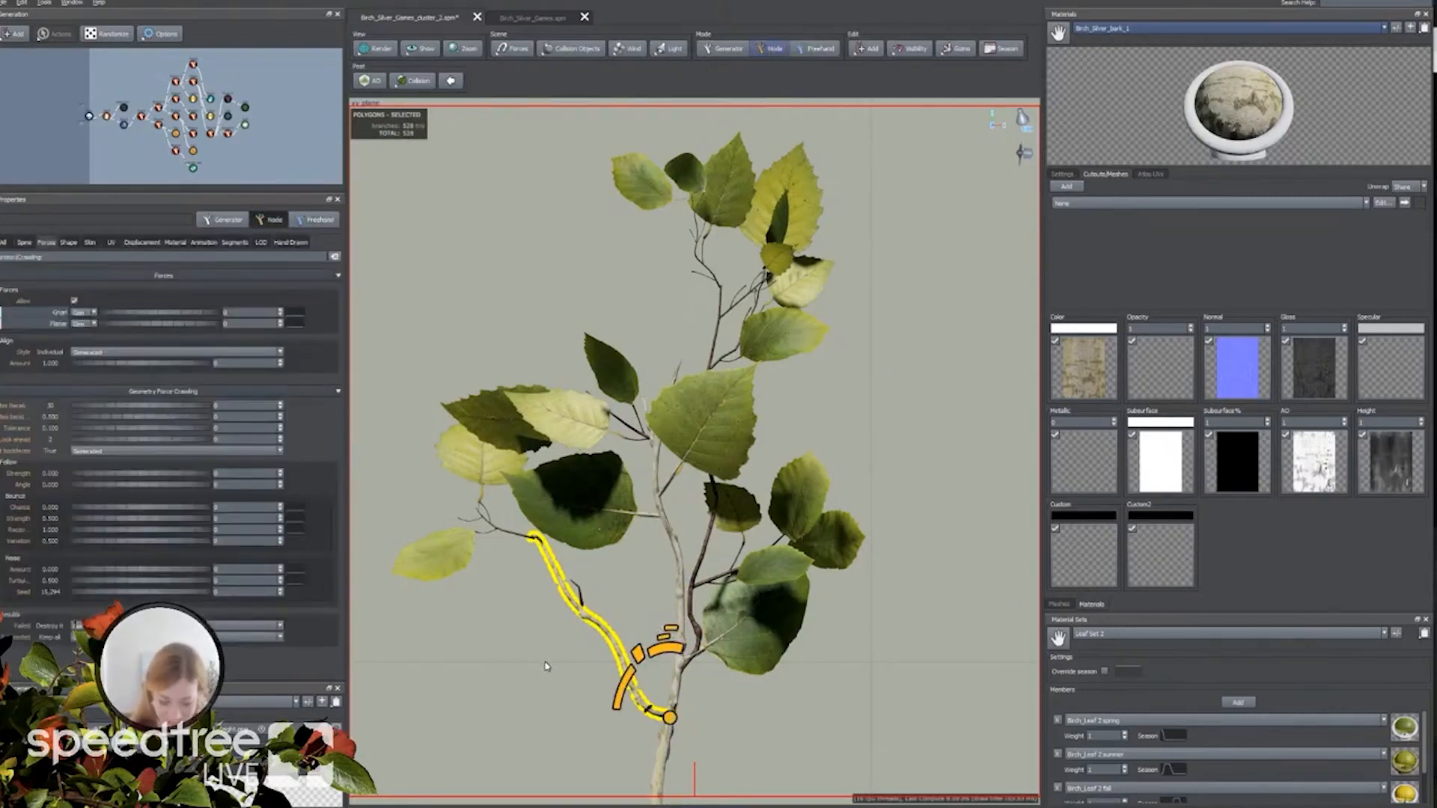
pyautogui.click(618, 608)
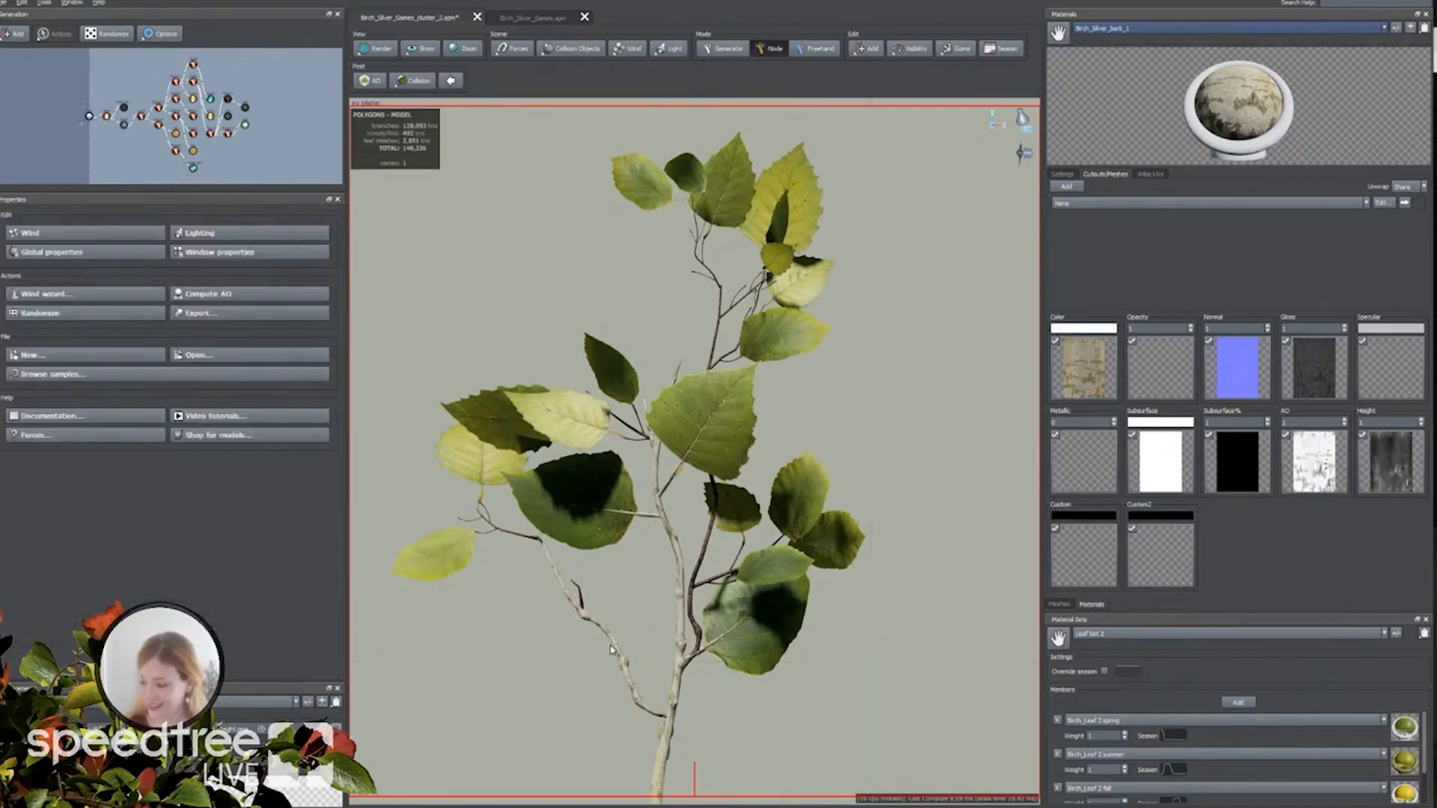
pyautogui.click(627, 681)
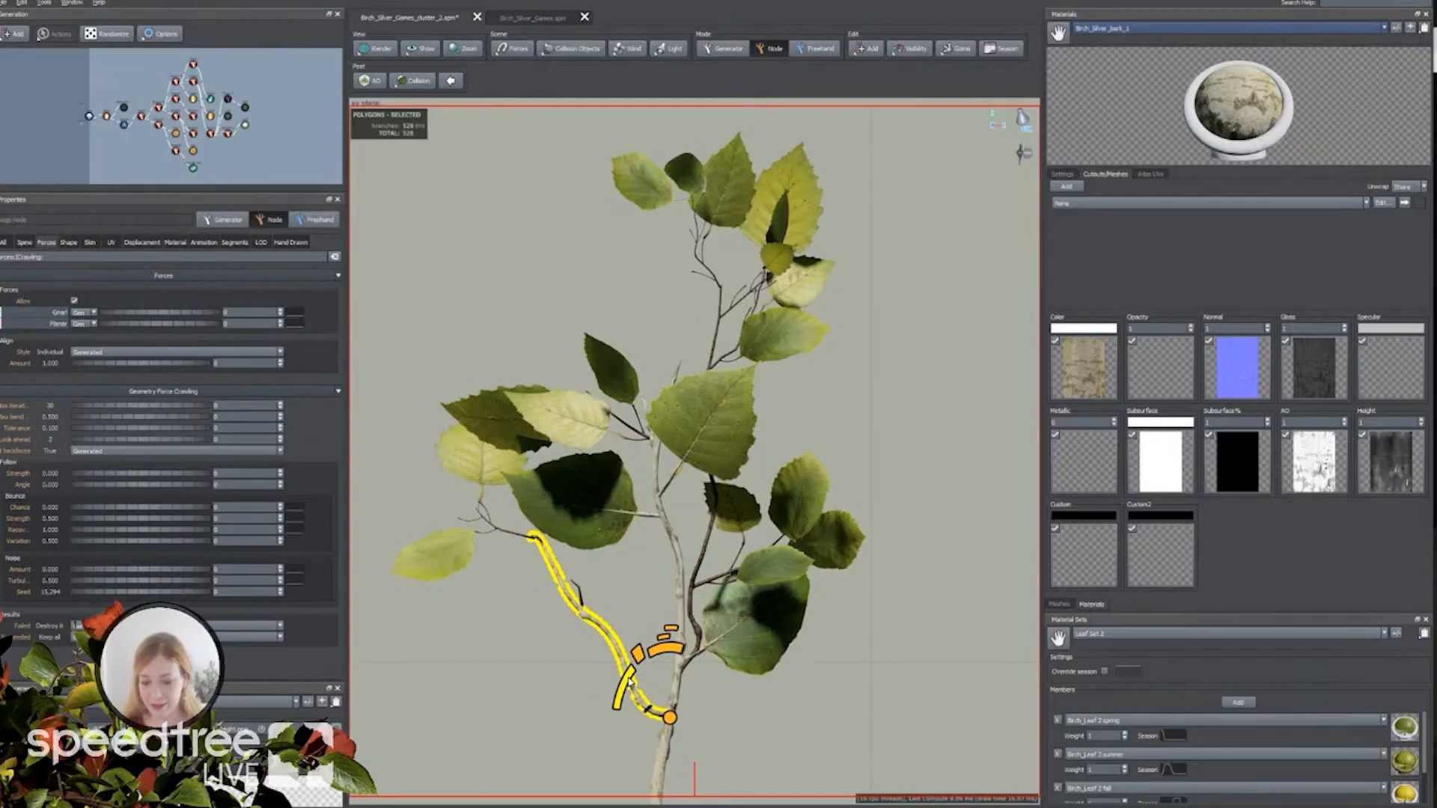
pyautogui.click(628, 680)
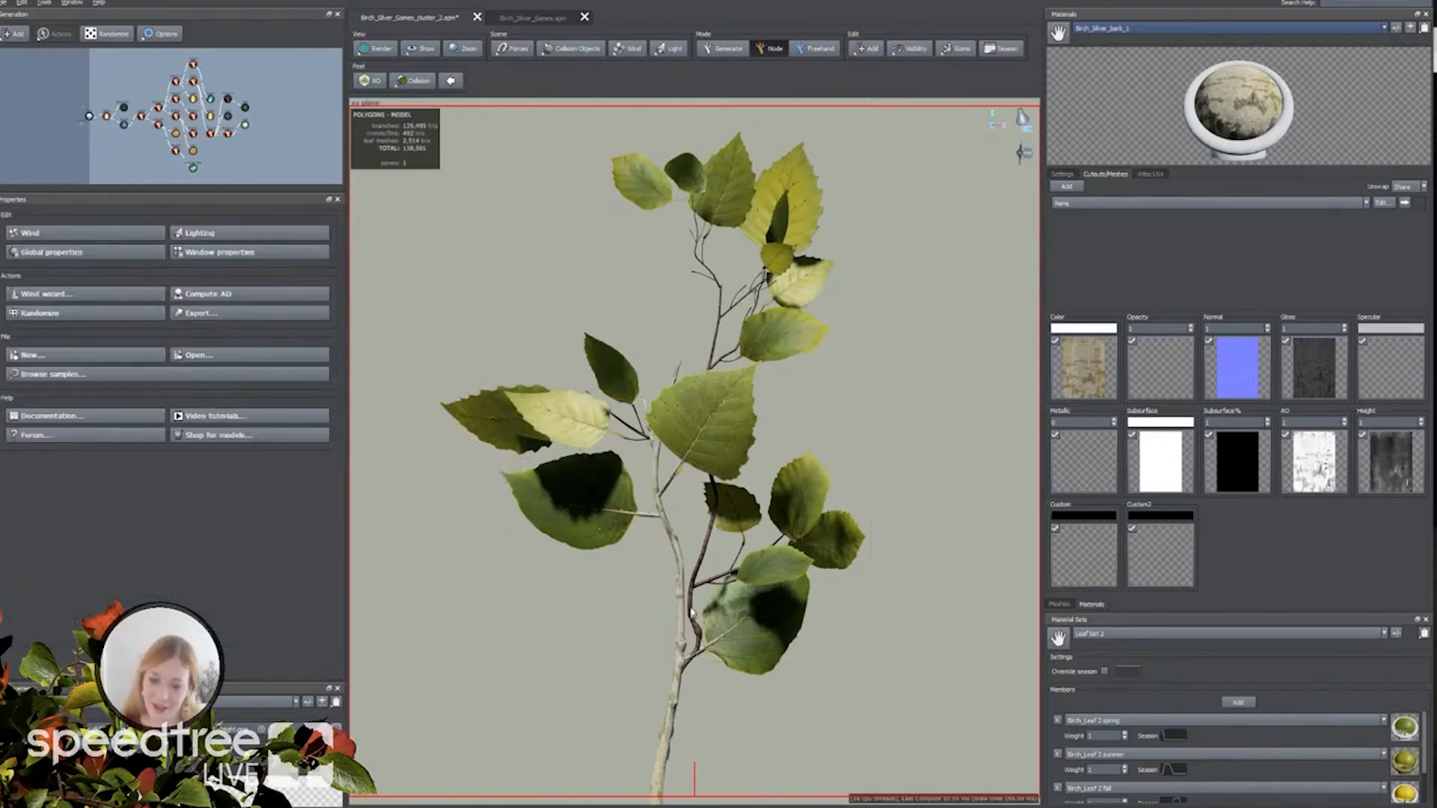
# Lower the Last generation boundary of the large leaves' spine generator slightly so those leaves sit lower along the main stem.
pyautogui.click(685, 428)
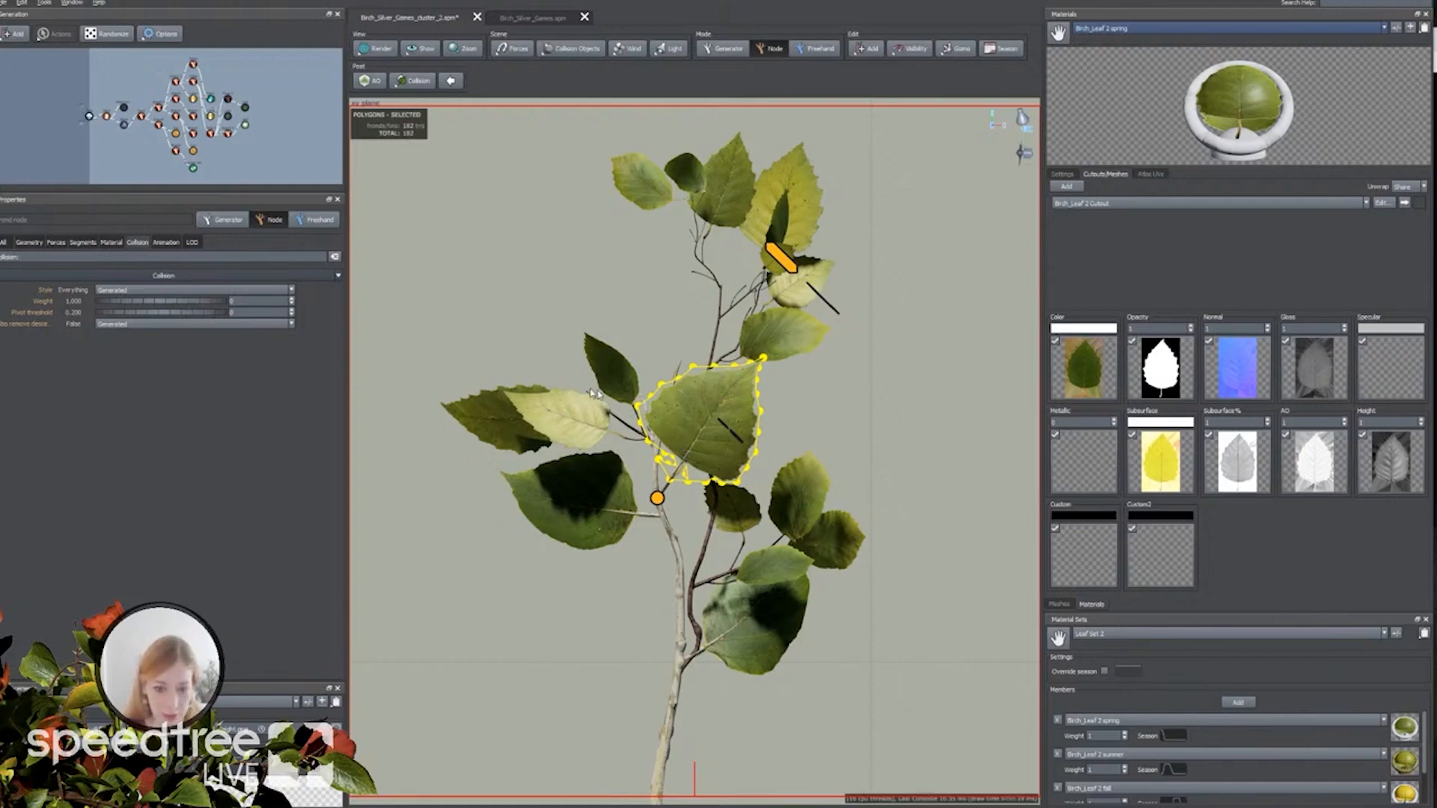
pyautogui.click(256, 163)
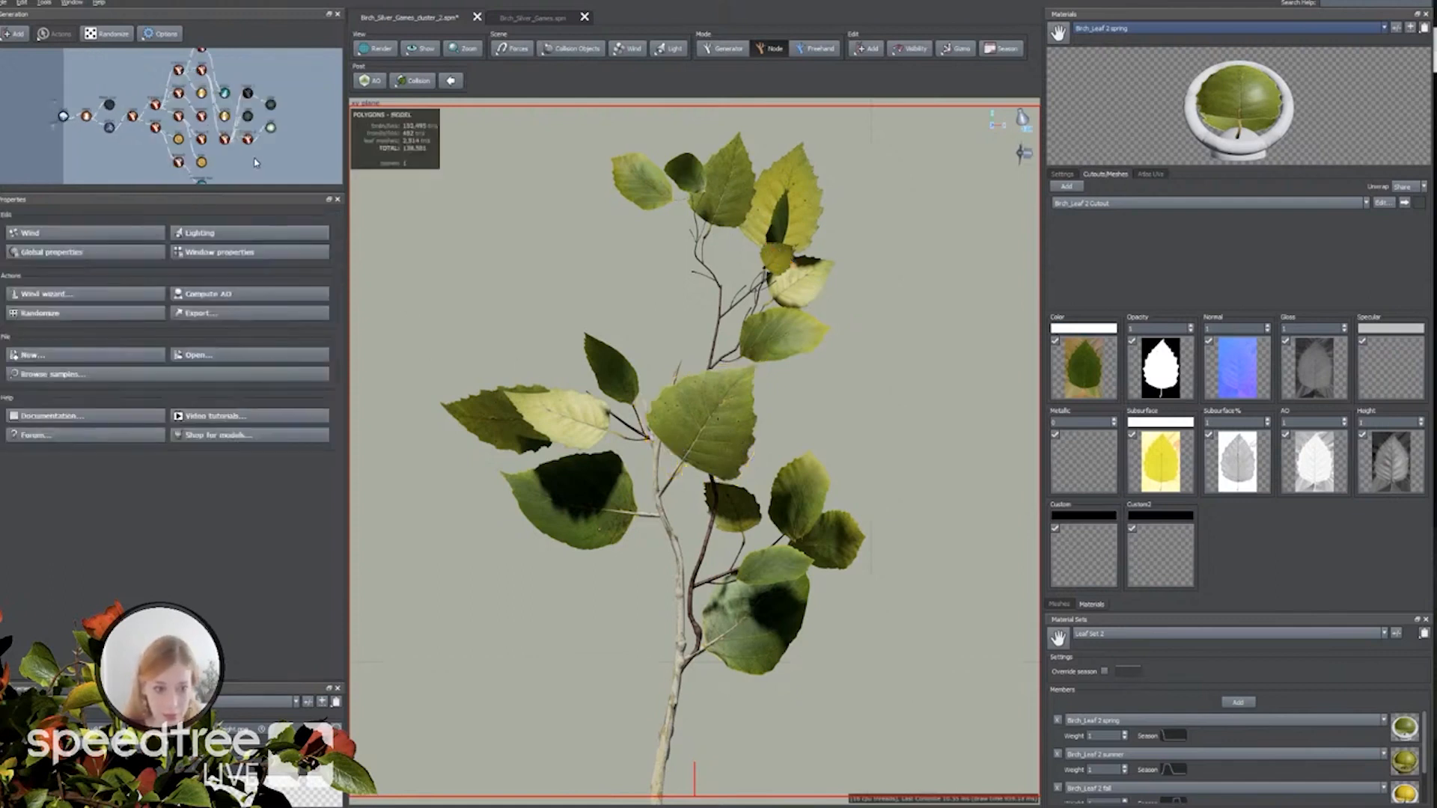
pyautogui.click(214, 97)
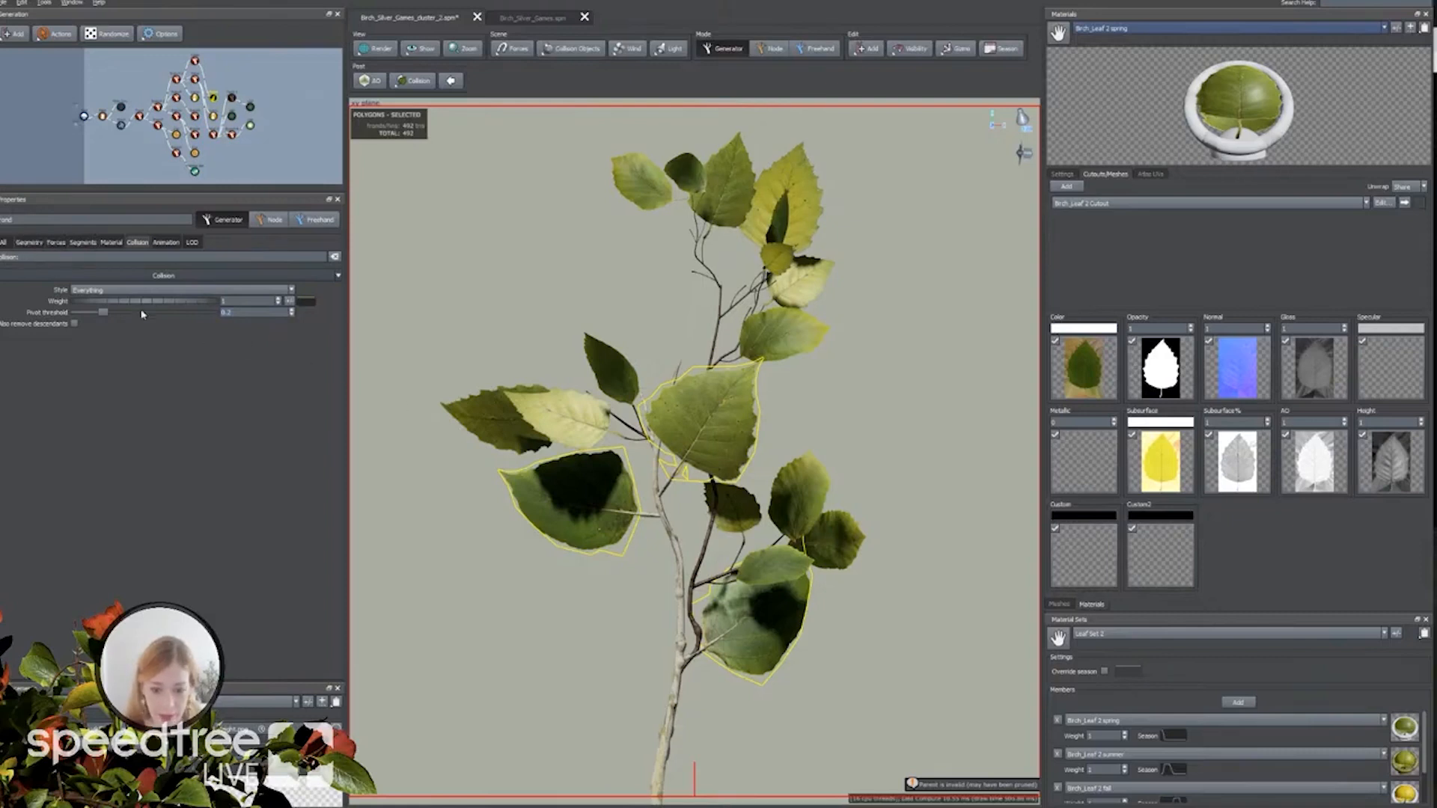
pyautogui.click(56, 243)
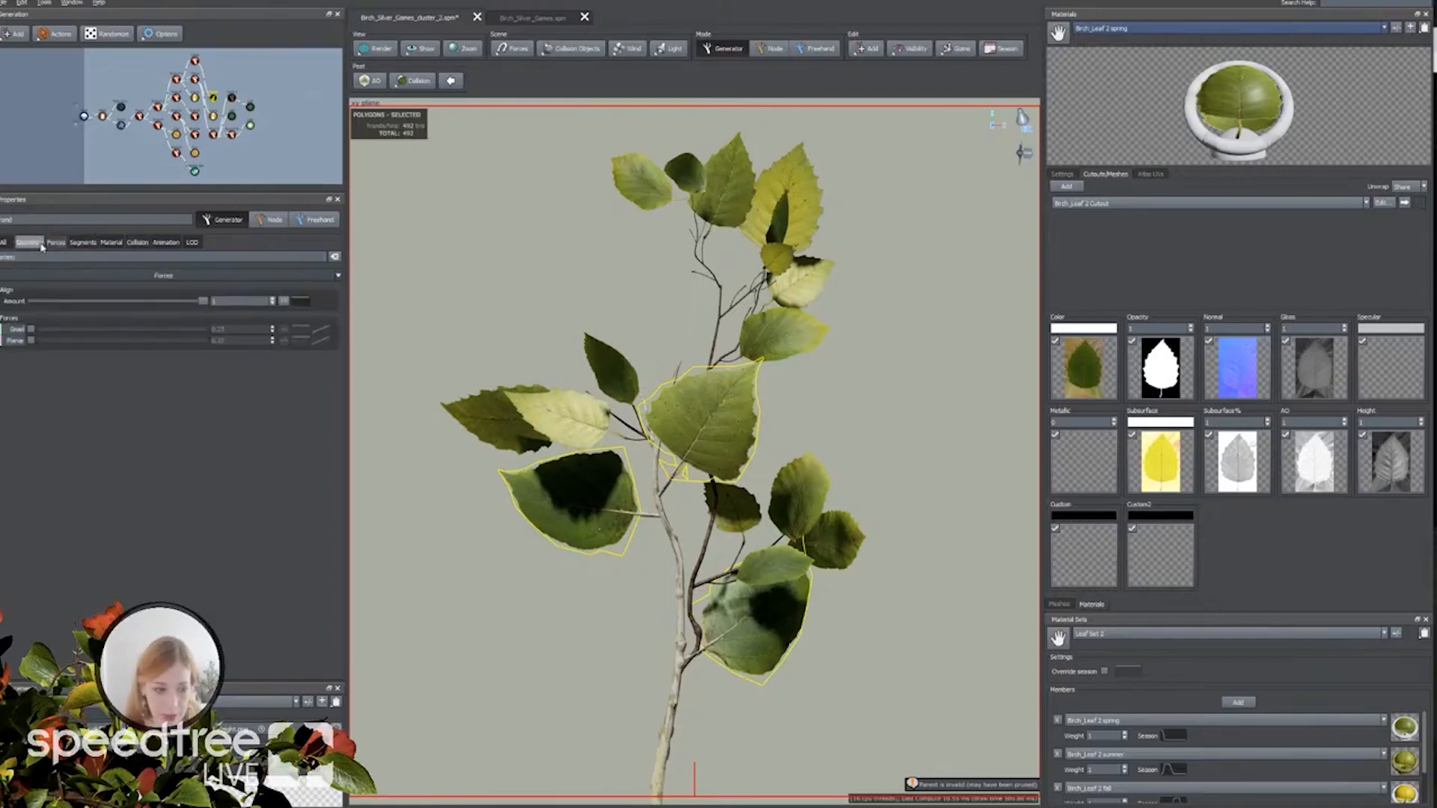
pyautogui.click(194, 61)
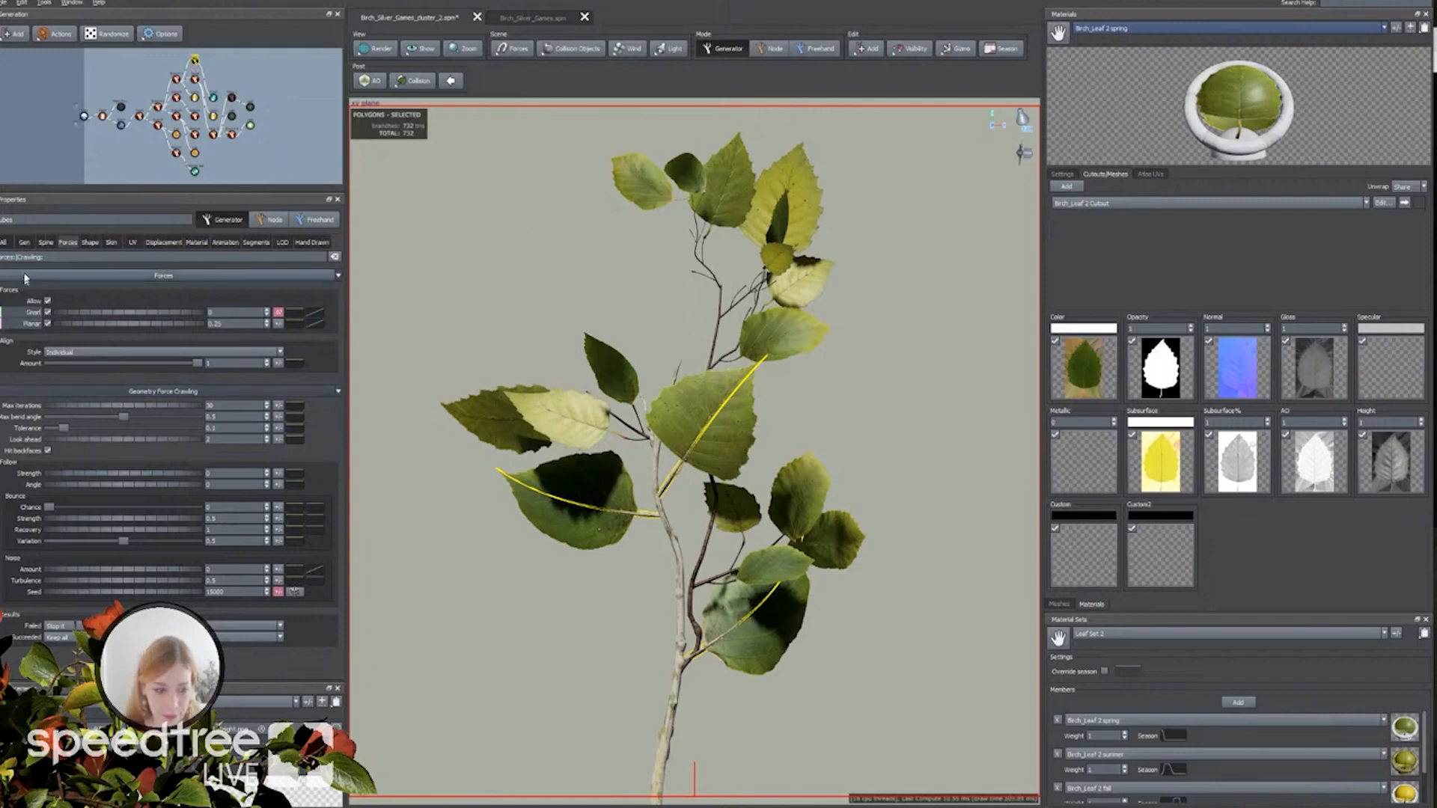
pyautogui.click(24, 242)
pyautogui.moveTo(178, 490); pyautogui.dragTo(175, 490)
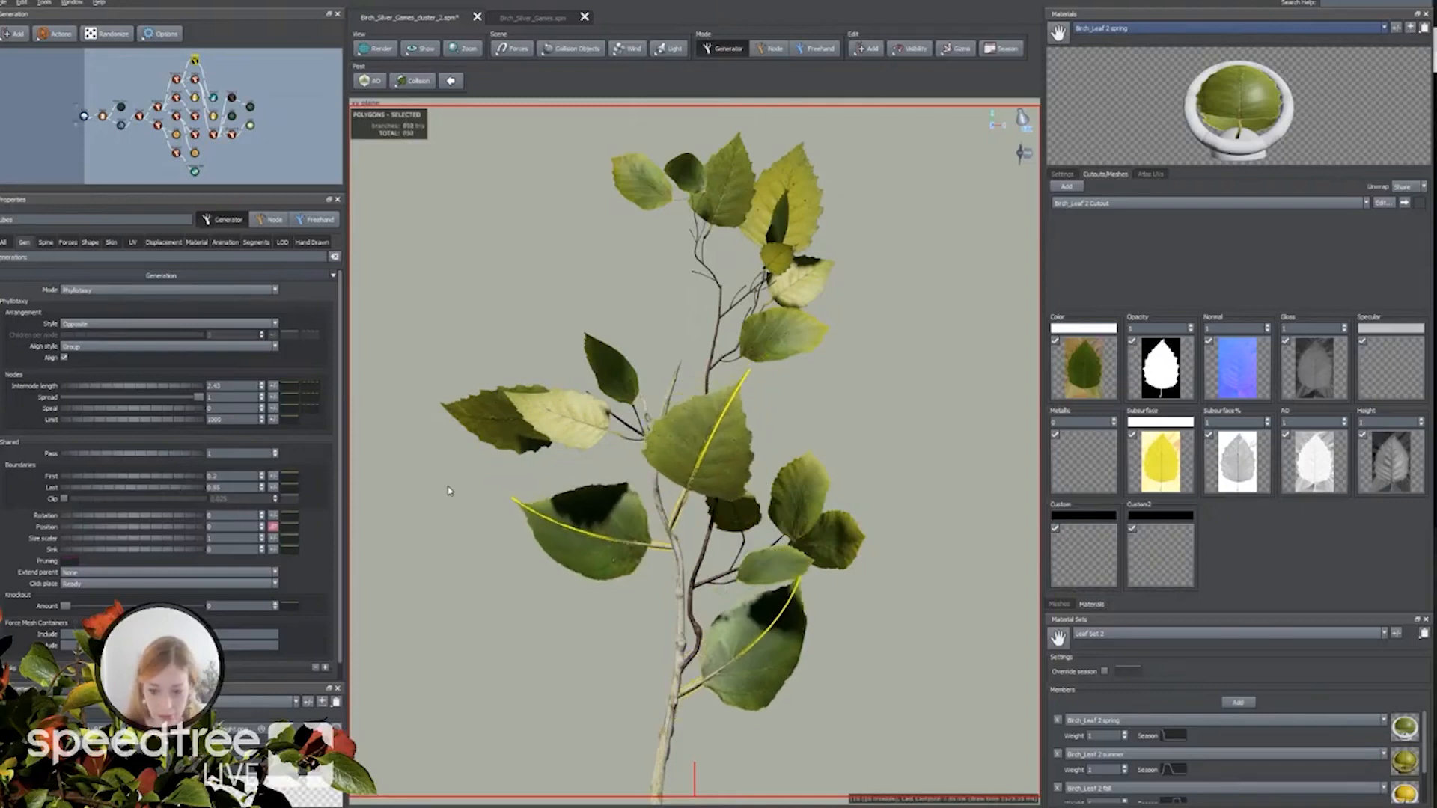
pyautogui.click(651, 368)
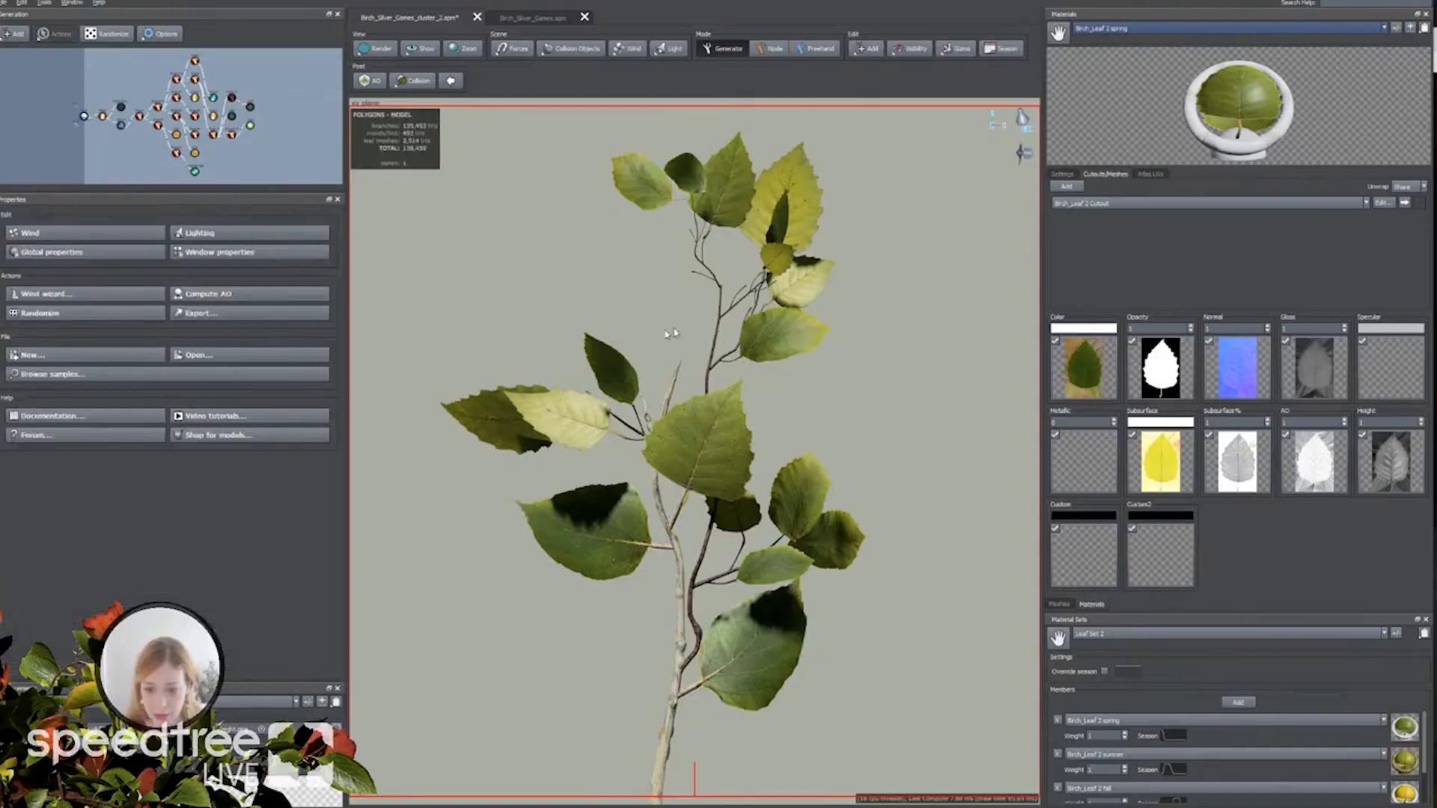
# Delete the small dark top leaf, the small yellow upper leaf and the dark leaf behind the lower twig, and save the file.
pyautogui.scroll(2, 565, 466)
pyautogui.moveTo(564, 465); pyautogui.dragTo(557, 475, button='middle')
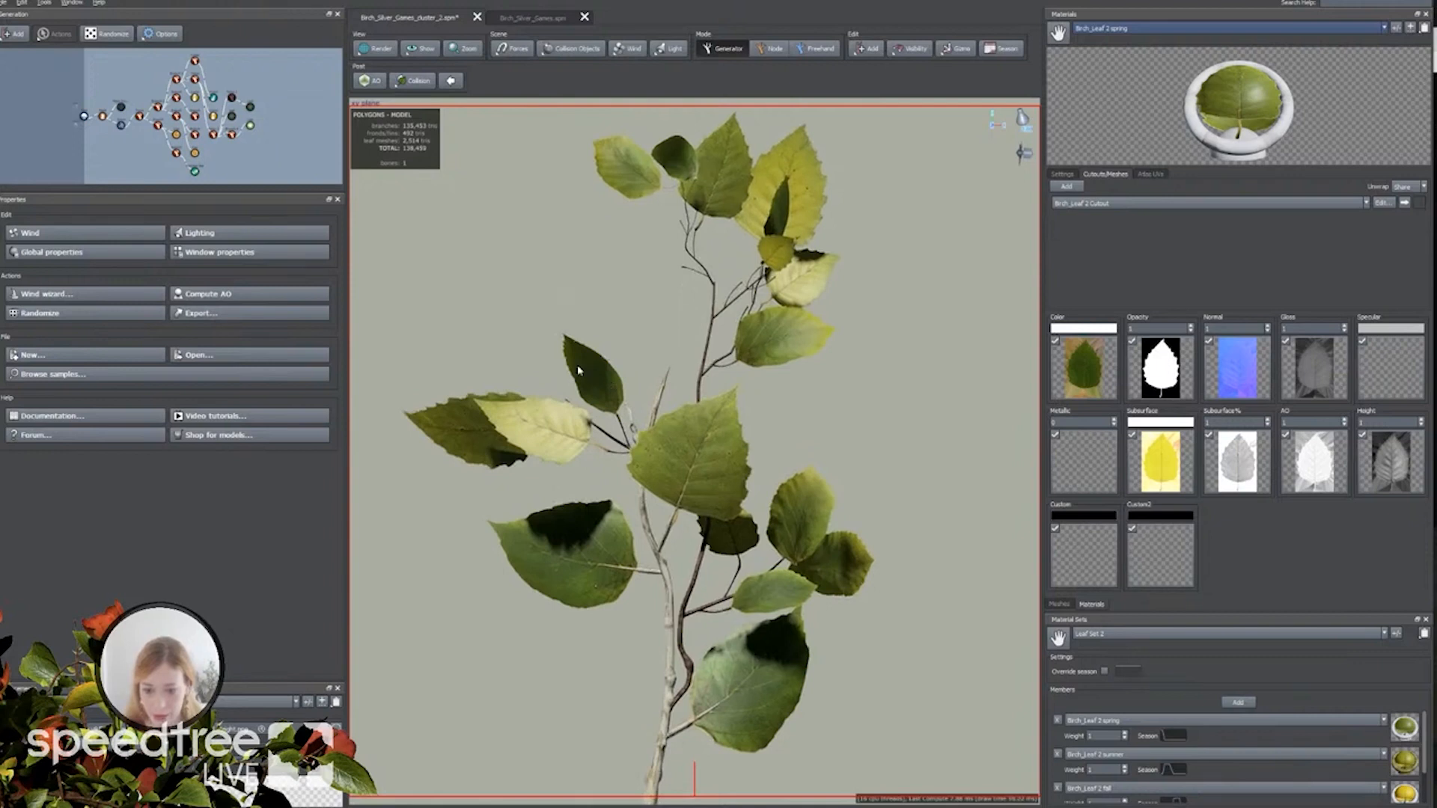
pyautogui.click(683, 174)
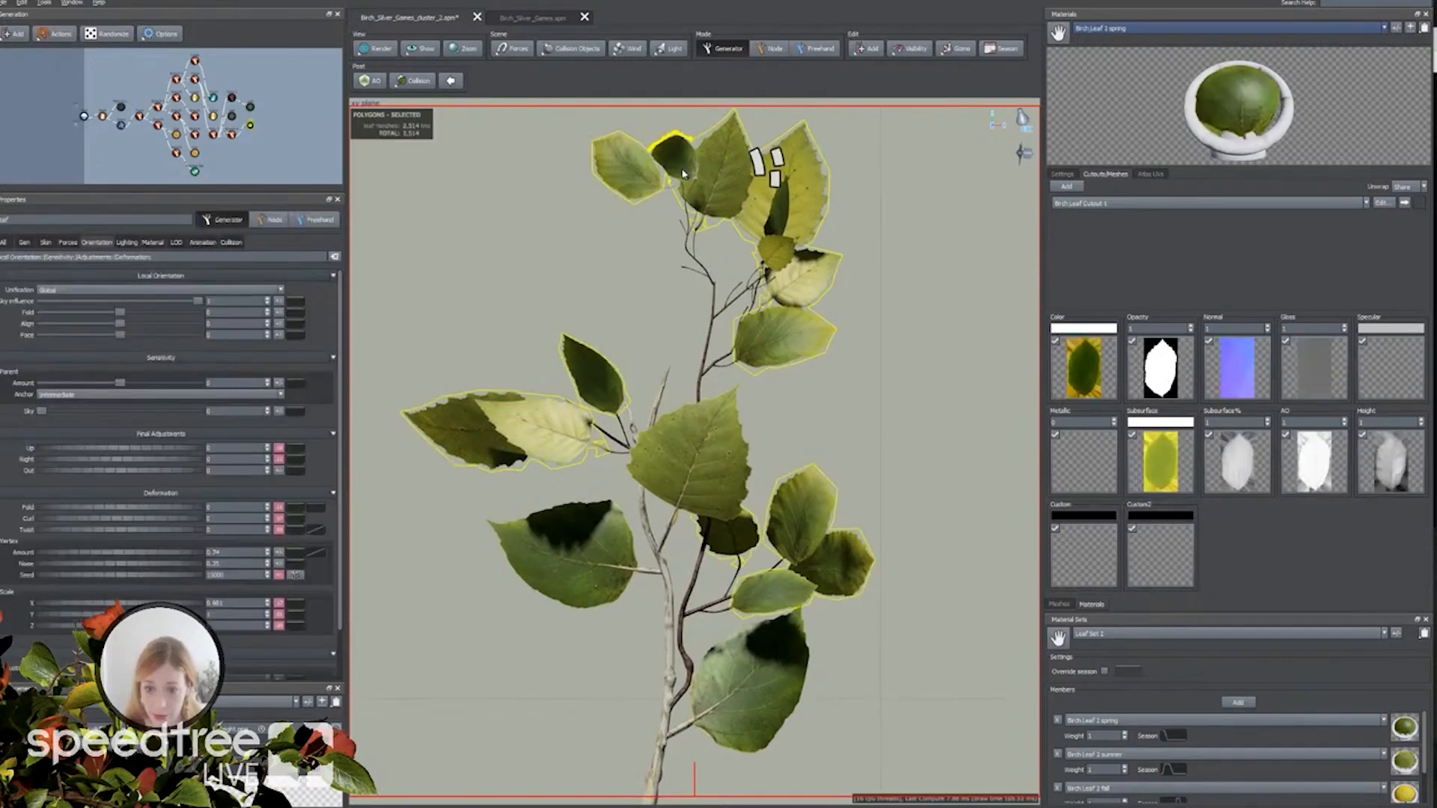
pyautogui.click(782, 52)
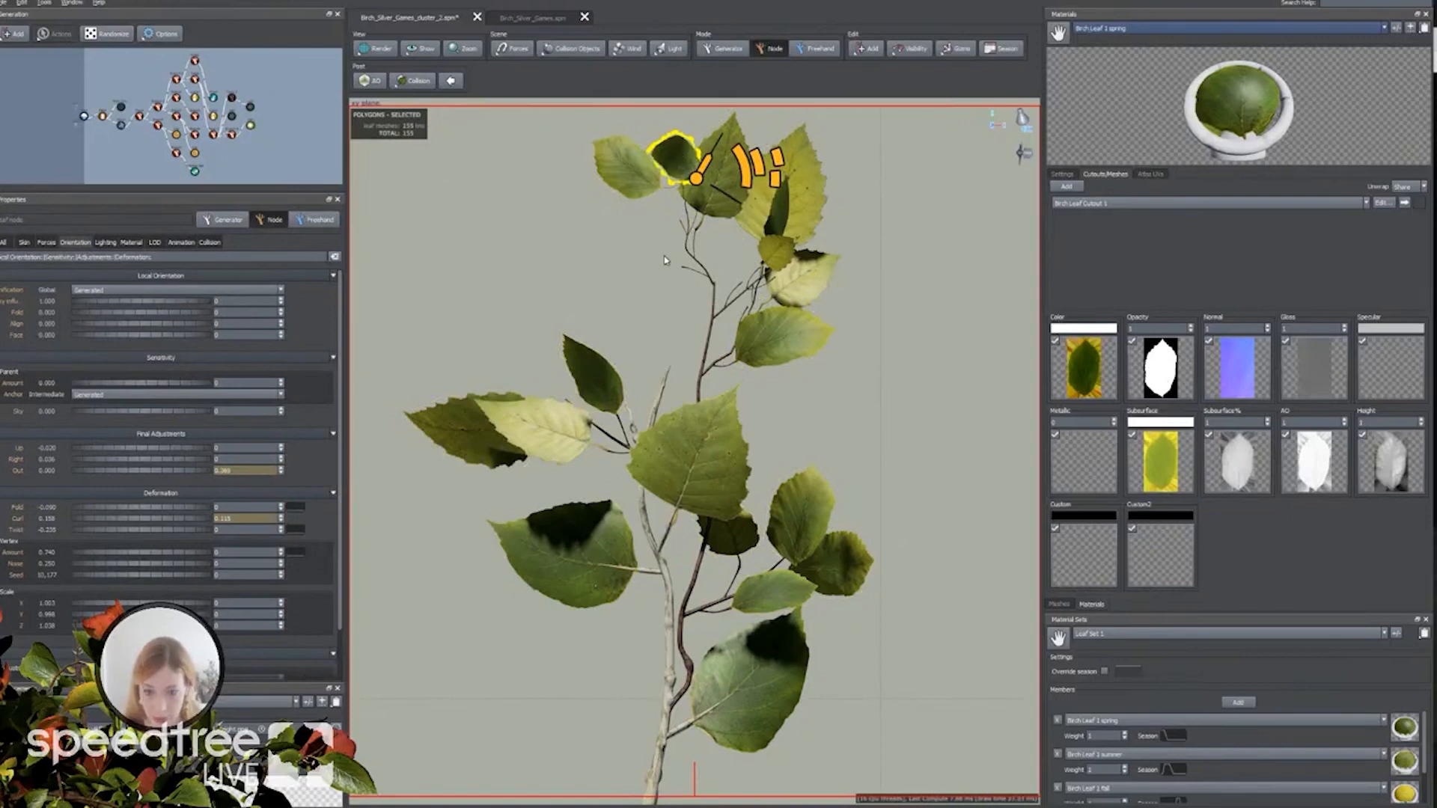
pyautogui.press('Delete')
pyautogui.click(778, 252)
pyautogui.press('Delete')
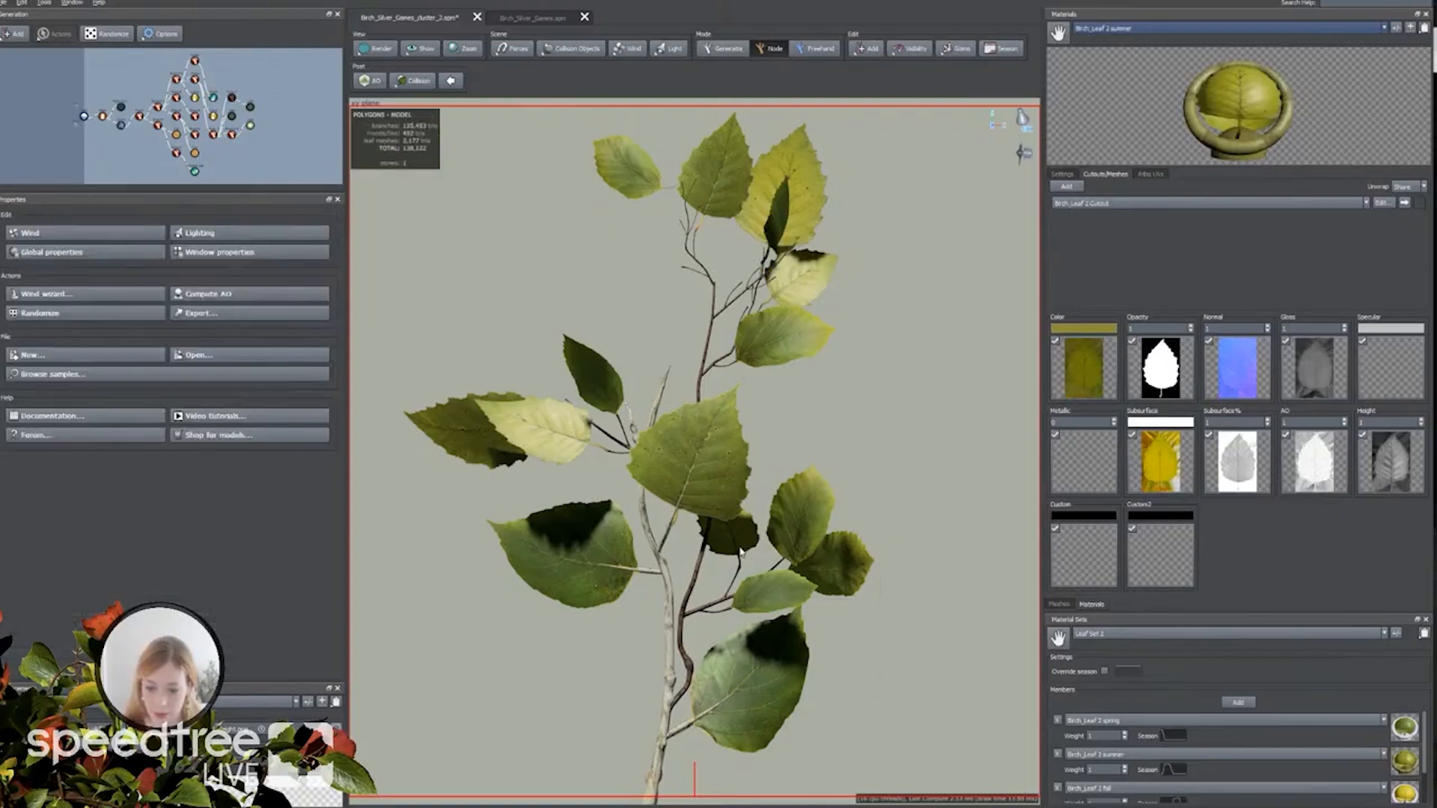
pyautogui.click(726, 591)
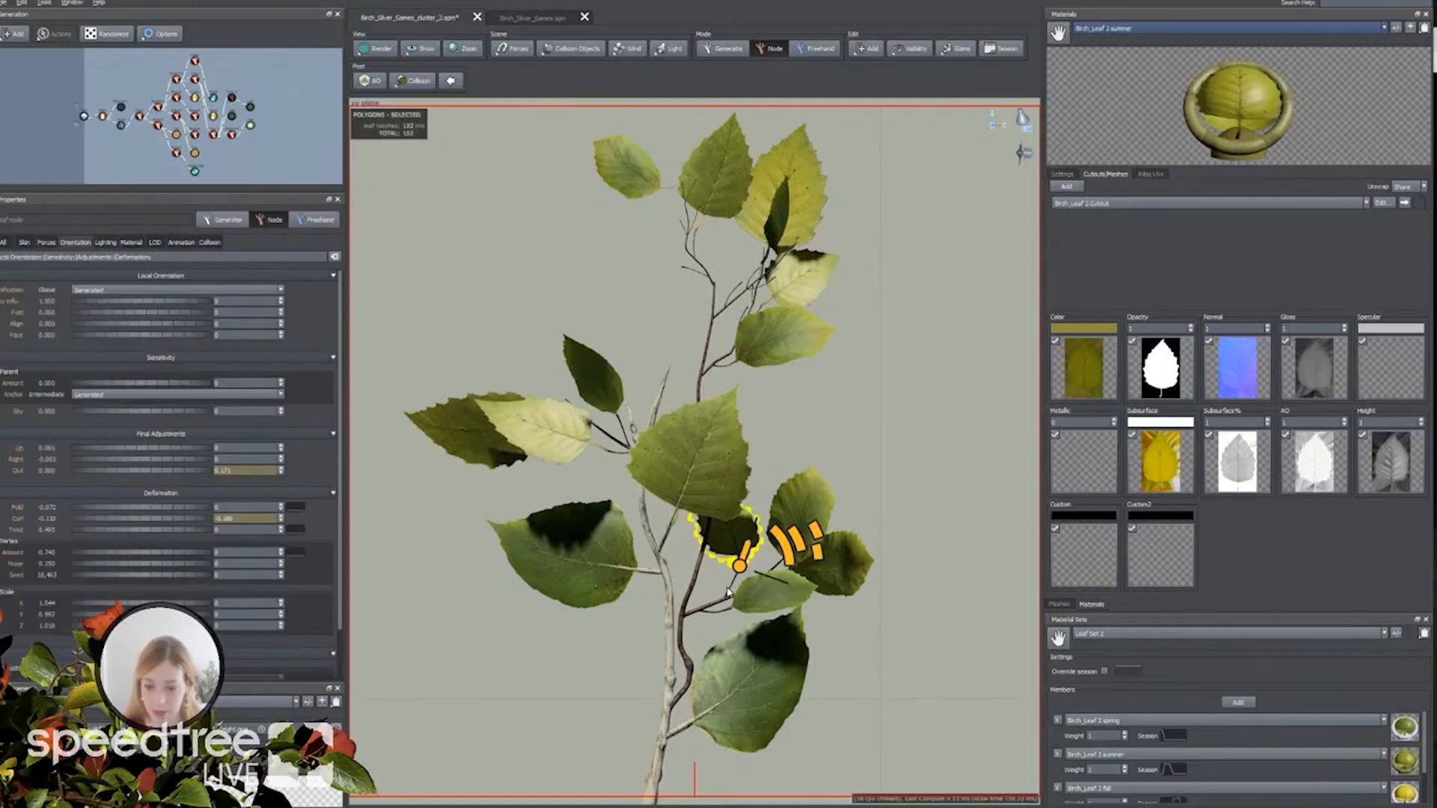
pyautogui.press('Delete')
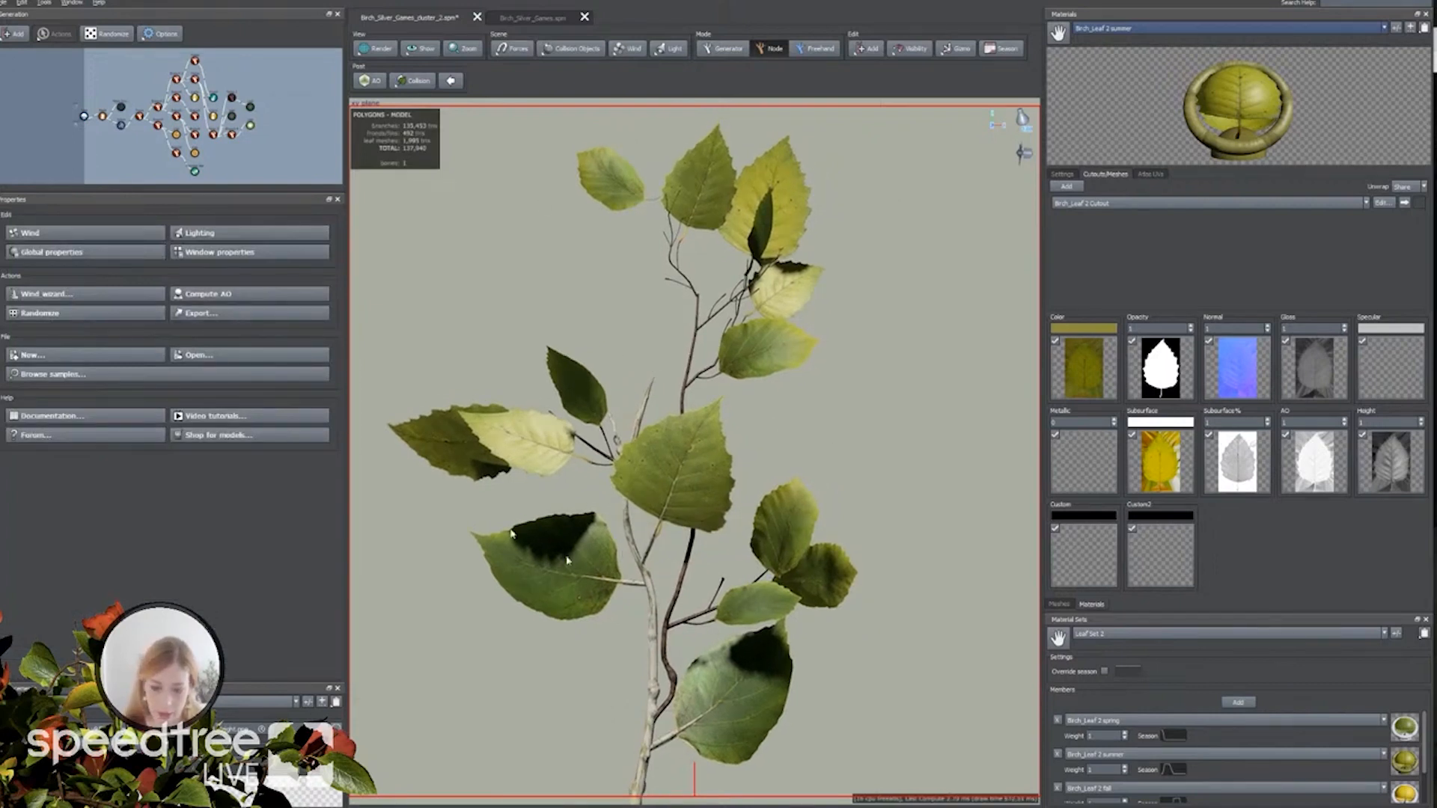
pyautogui.click(4, 2)
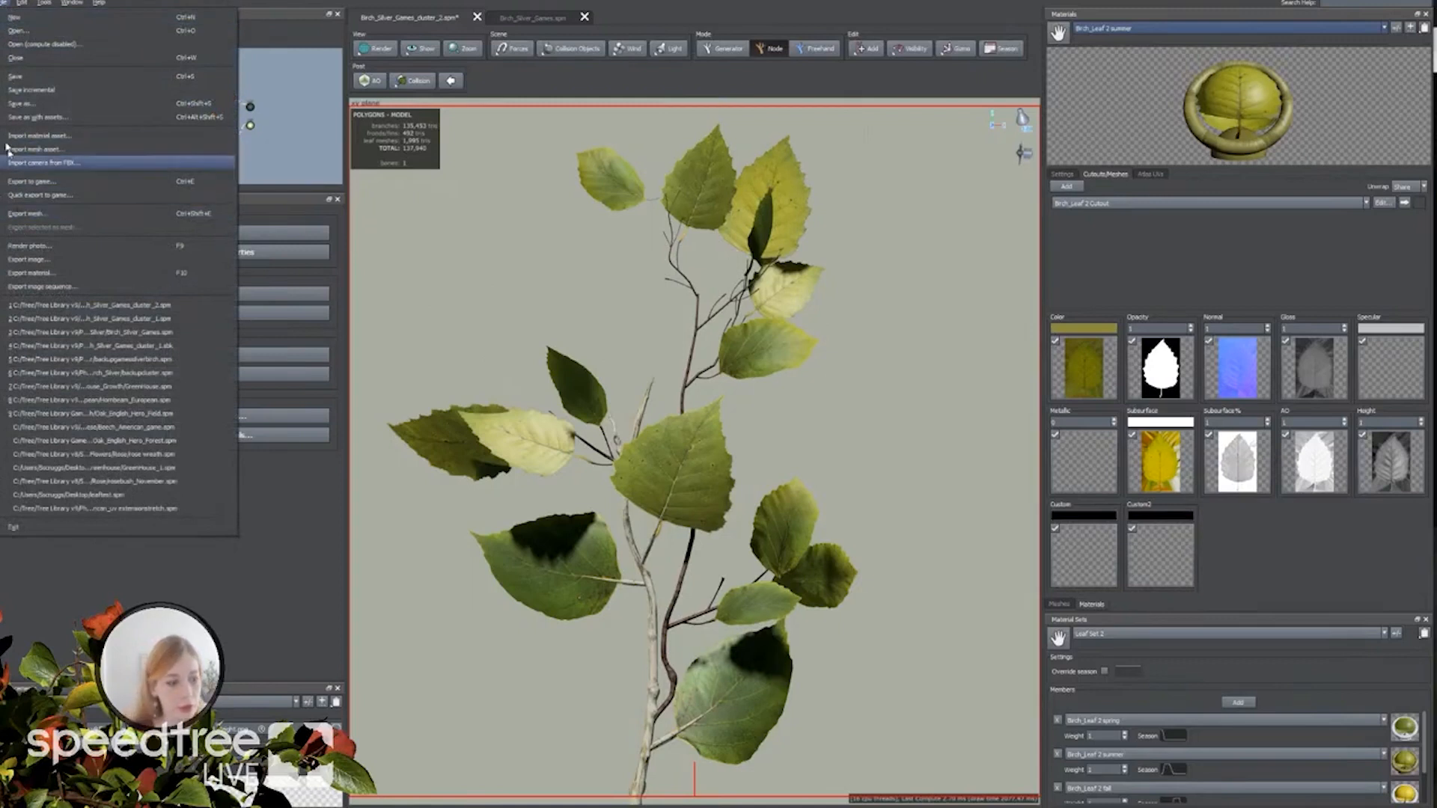
pyautogui.click(14, 80)
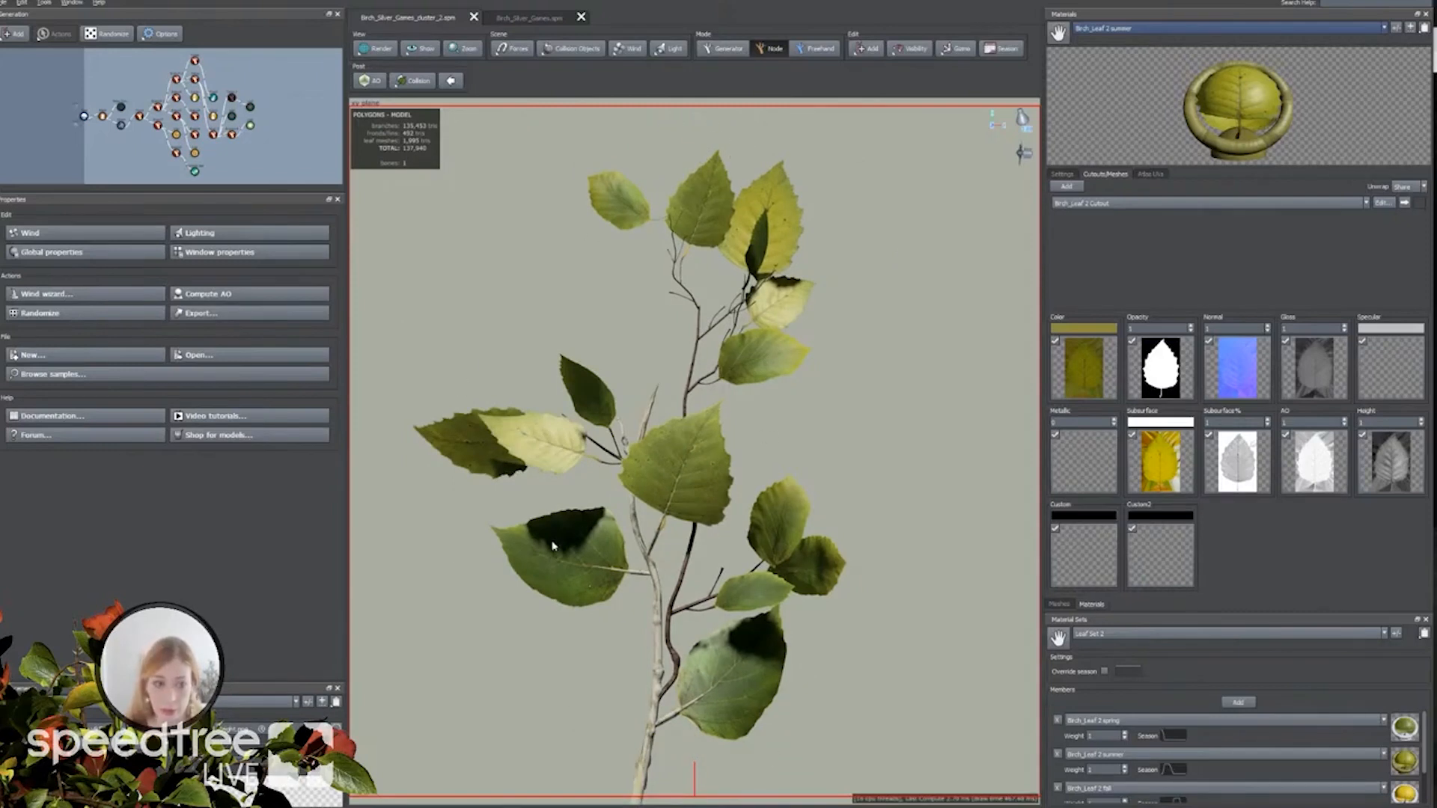
# Export the cluster as material maps in PNG format to the Clusters folder under the name Birch_Silver_Games_cluster_2_spring.
pyautogui.click(6, 3)
pyautogui.press('Escape')
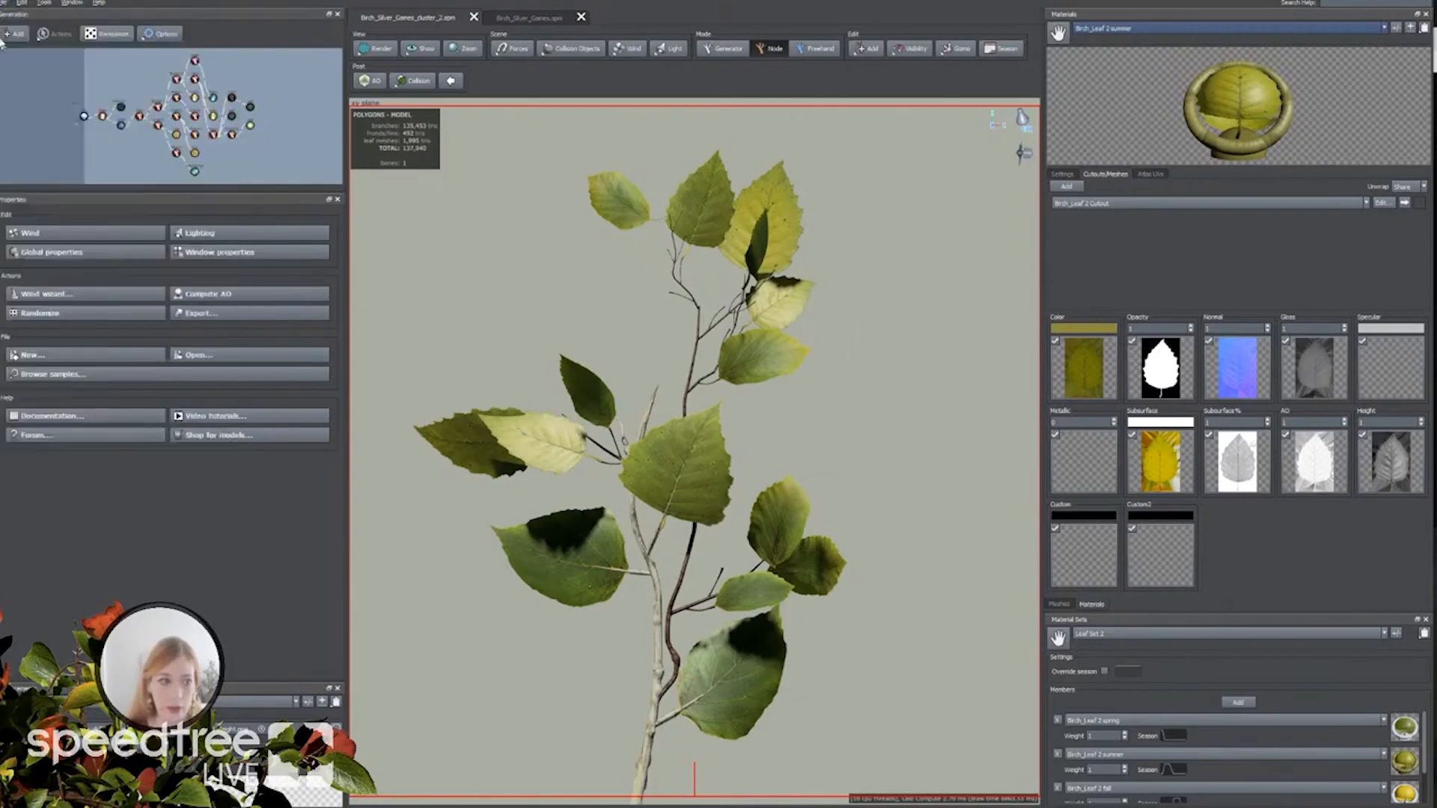
pyautogui.click(8, 2)
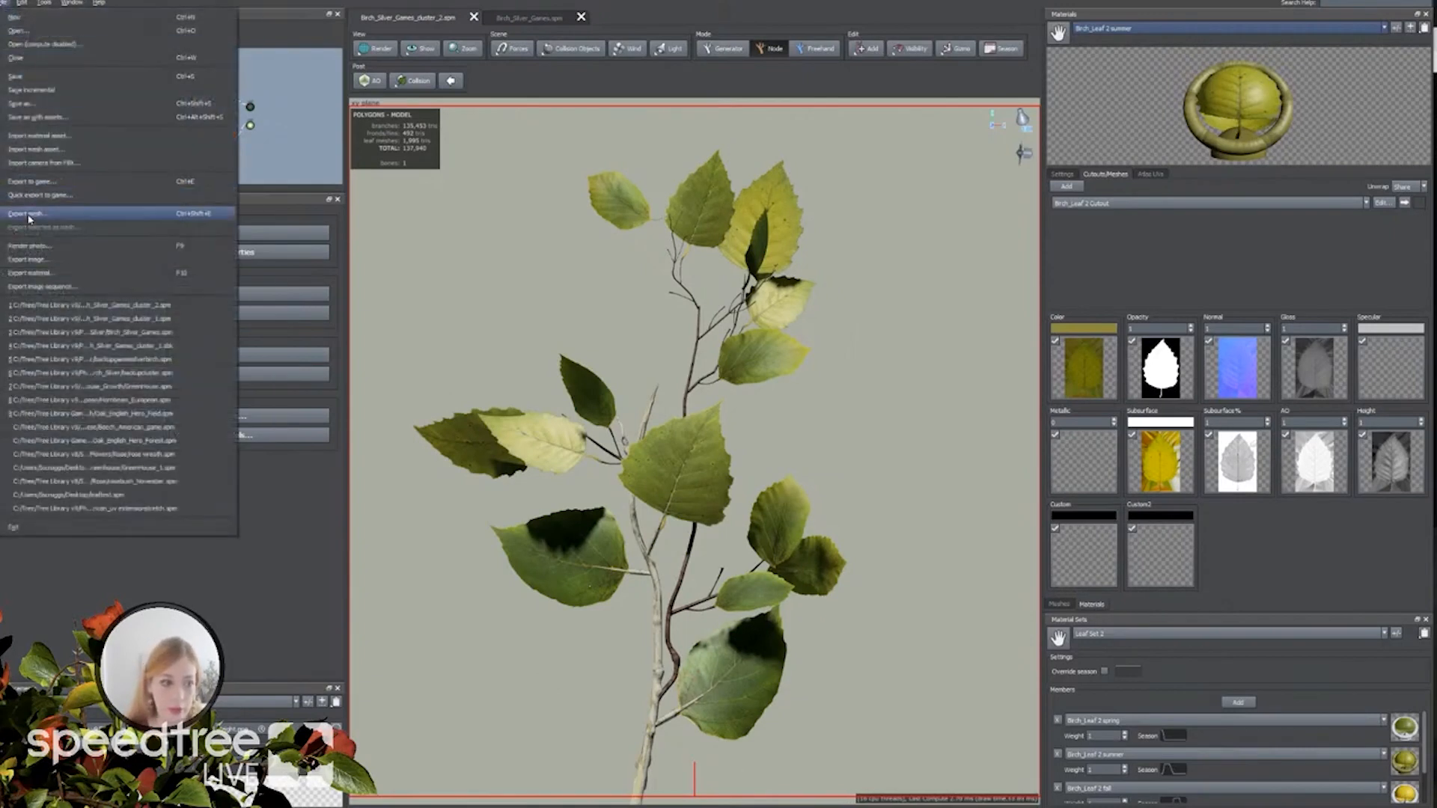
pyautogui.click(34, 273)
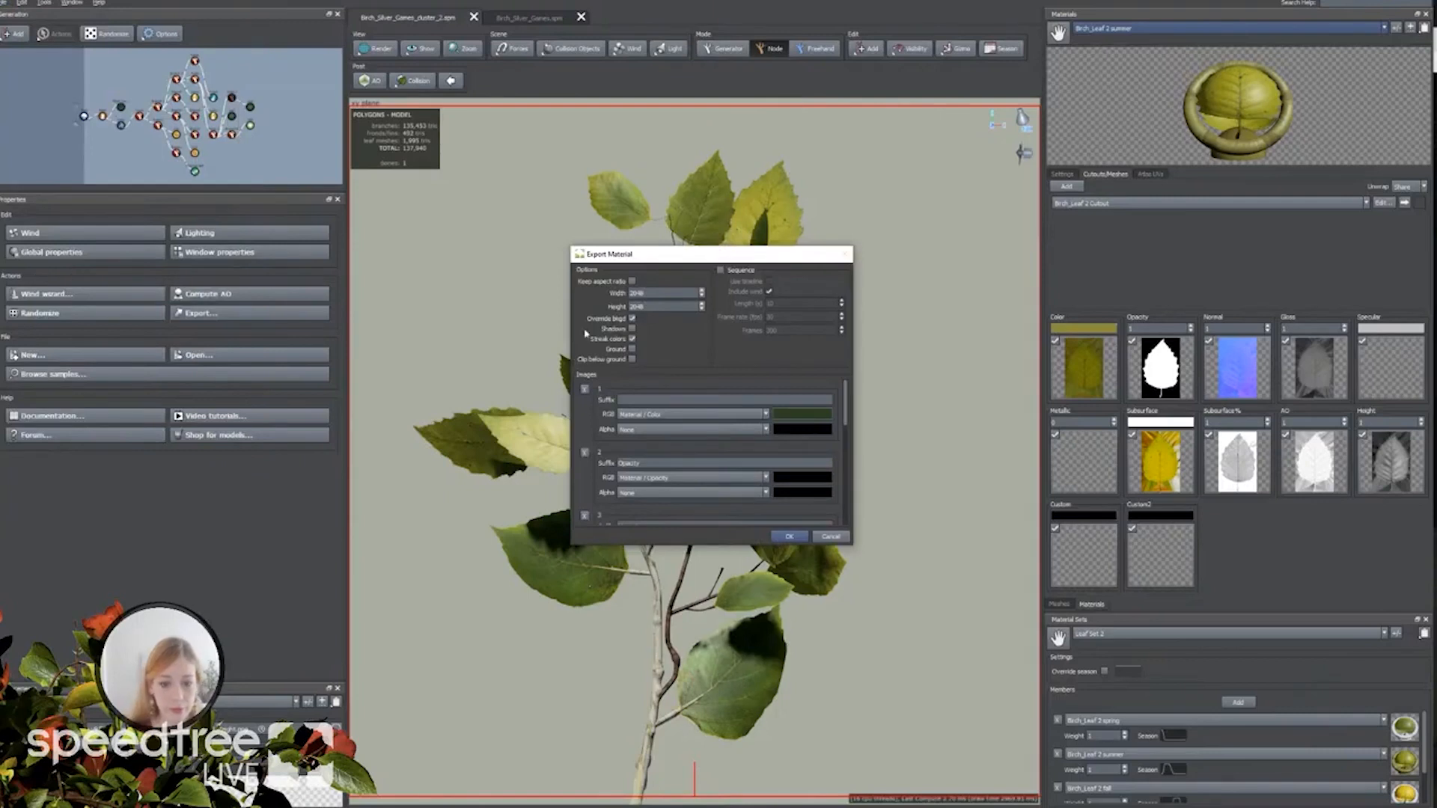
pyautogui.click(787, 537)
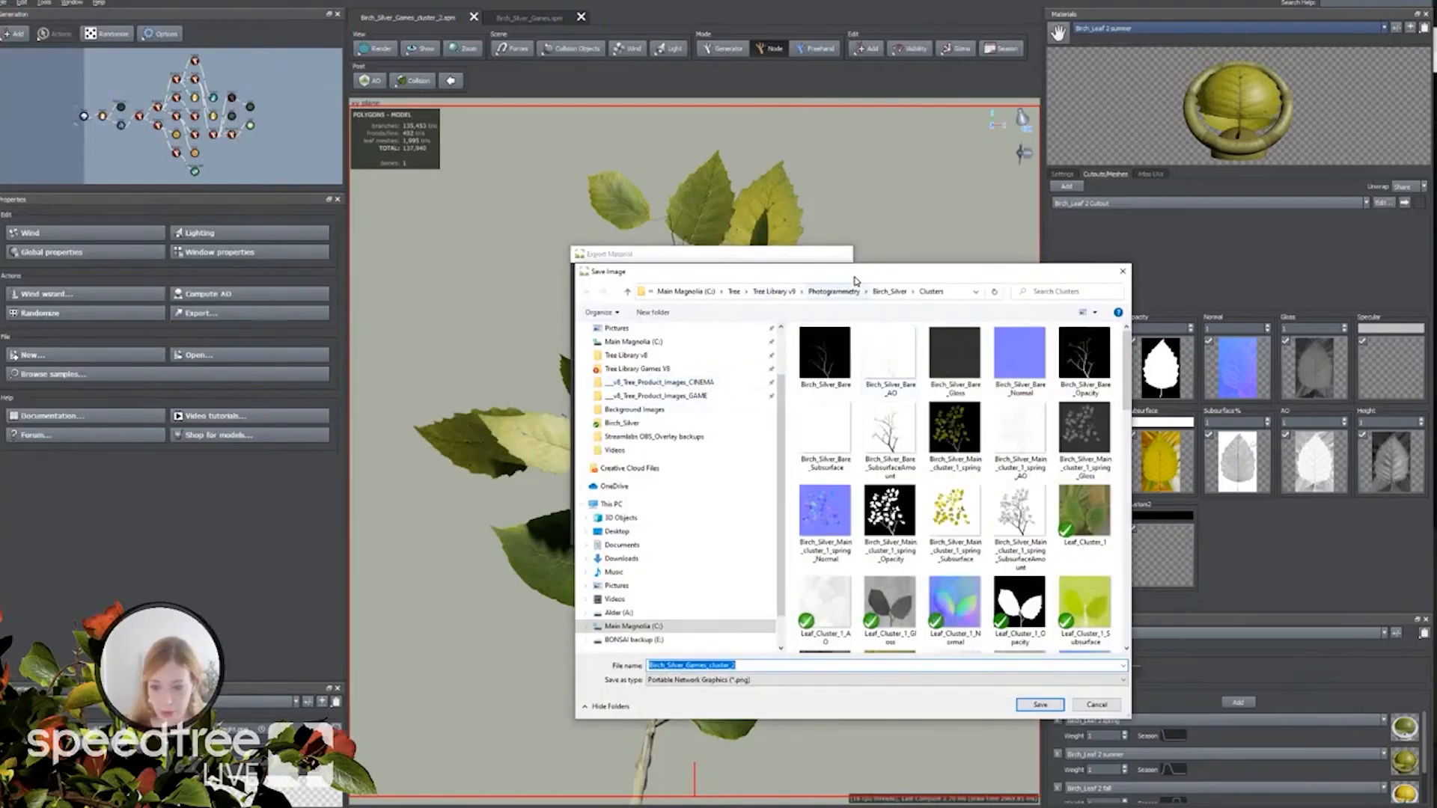
pyautogui.moveTo(856, 280); pyautogui.dragTo(1170, 249)
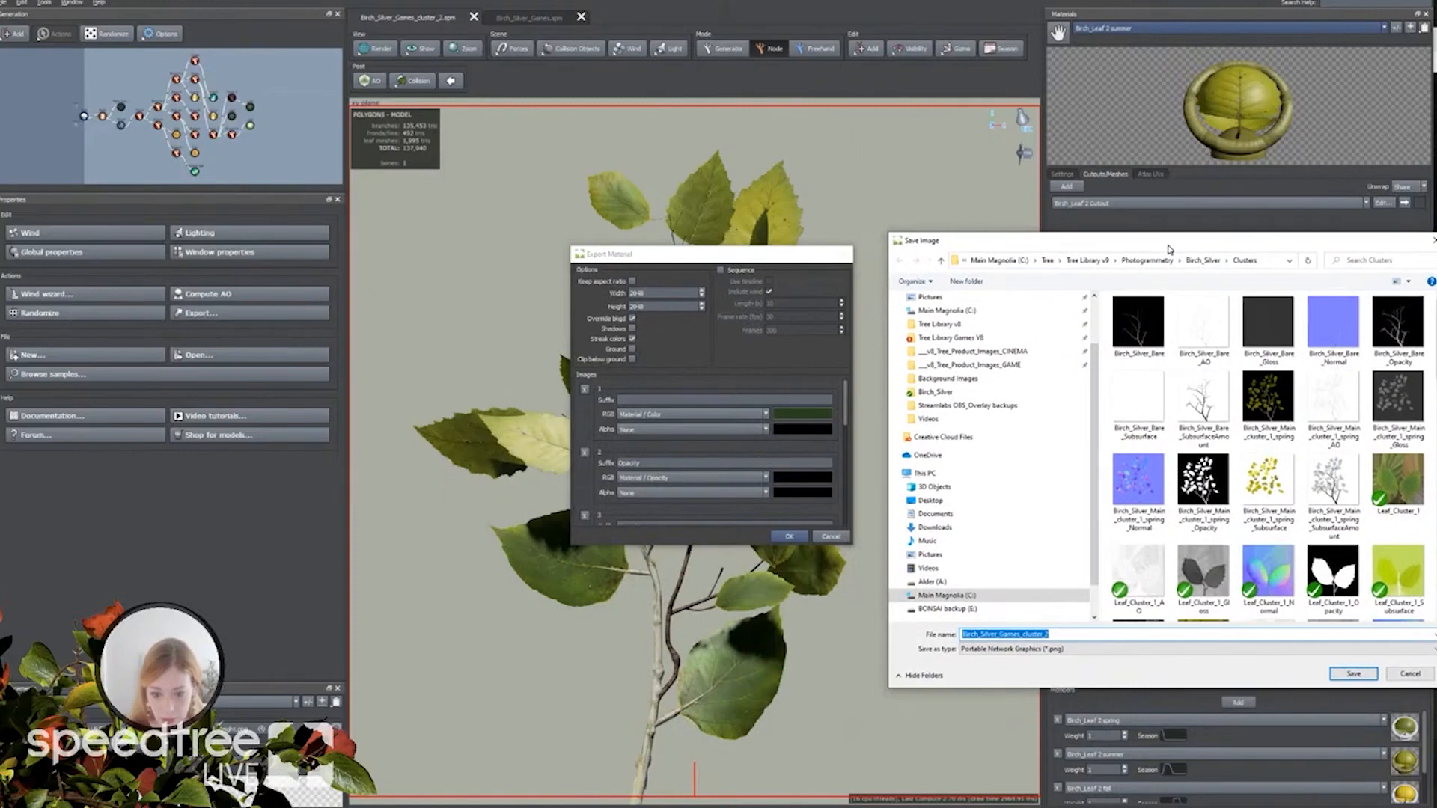
pyautogui.moveTo(1169, 249); pyautogui.dragTo(399, 251)
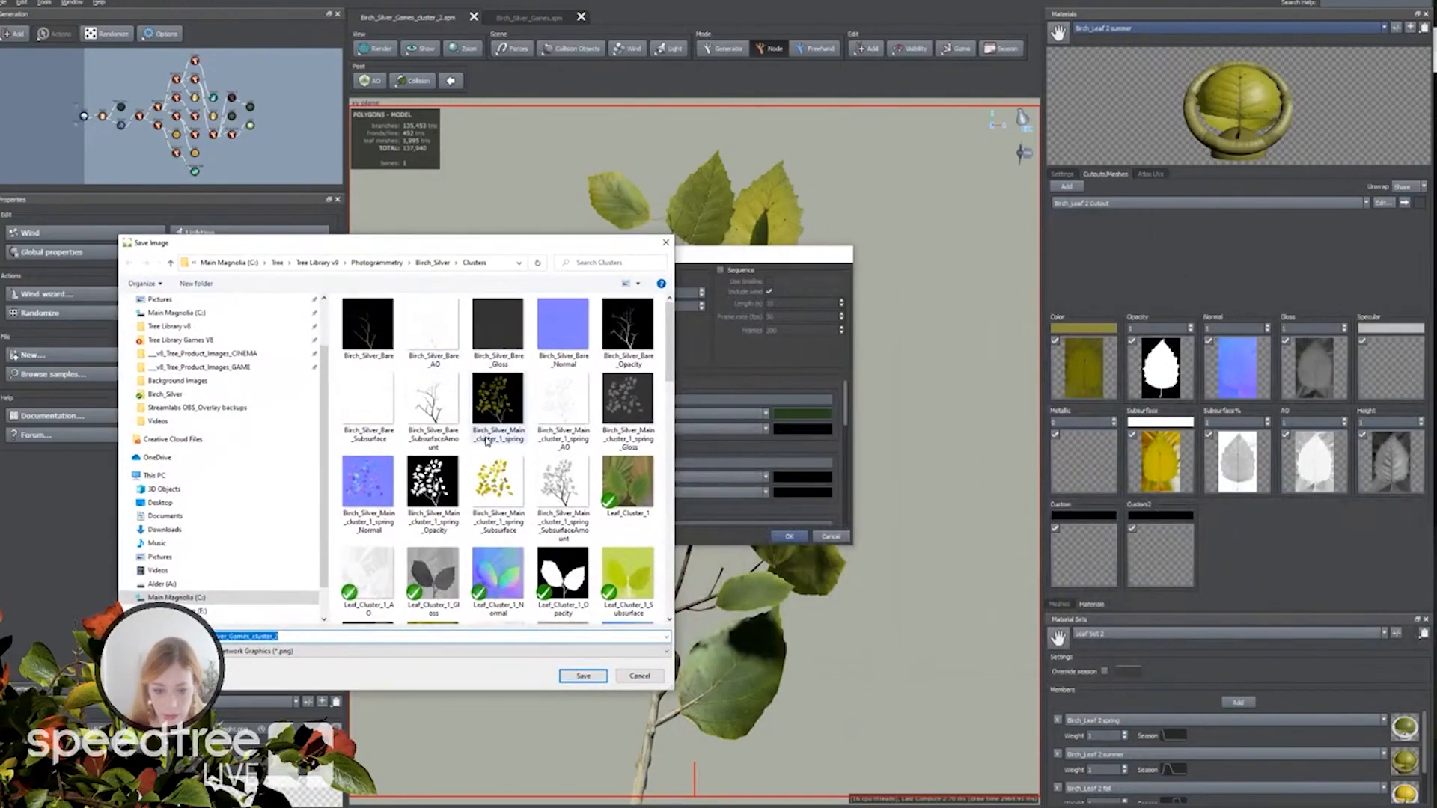
pyautogui.click(292, 640)
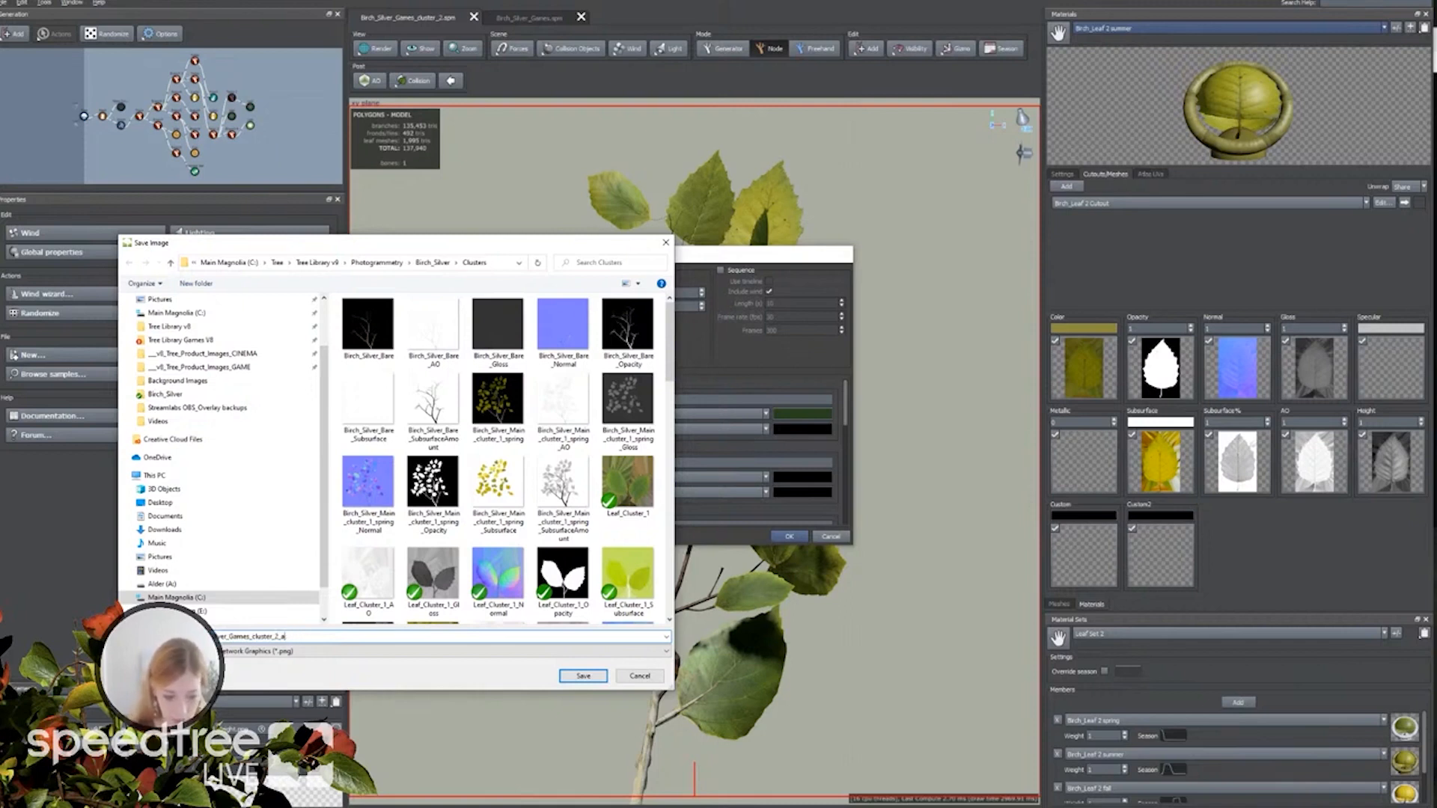
pyautogui.press('Return')
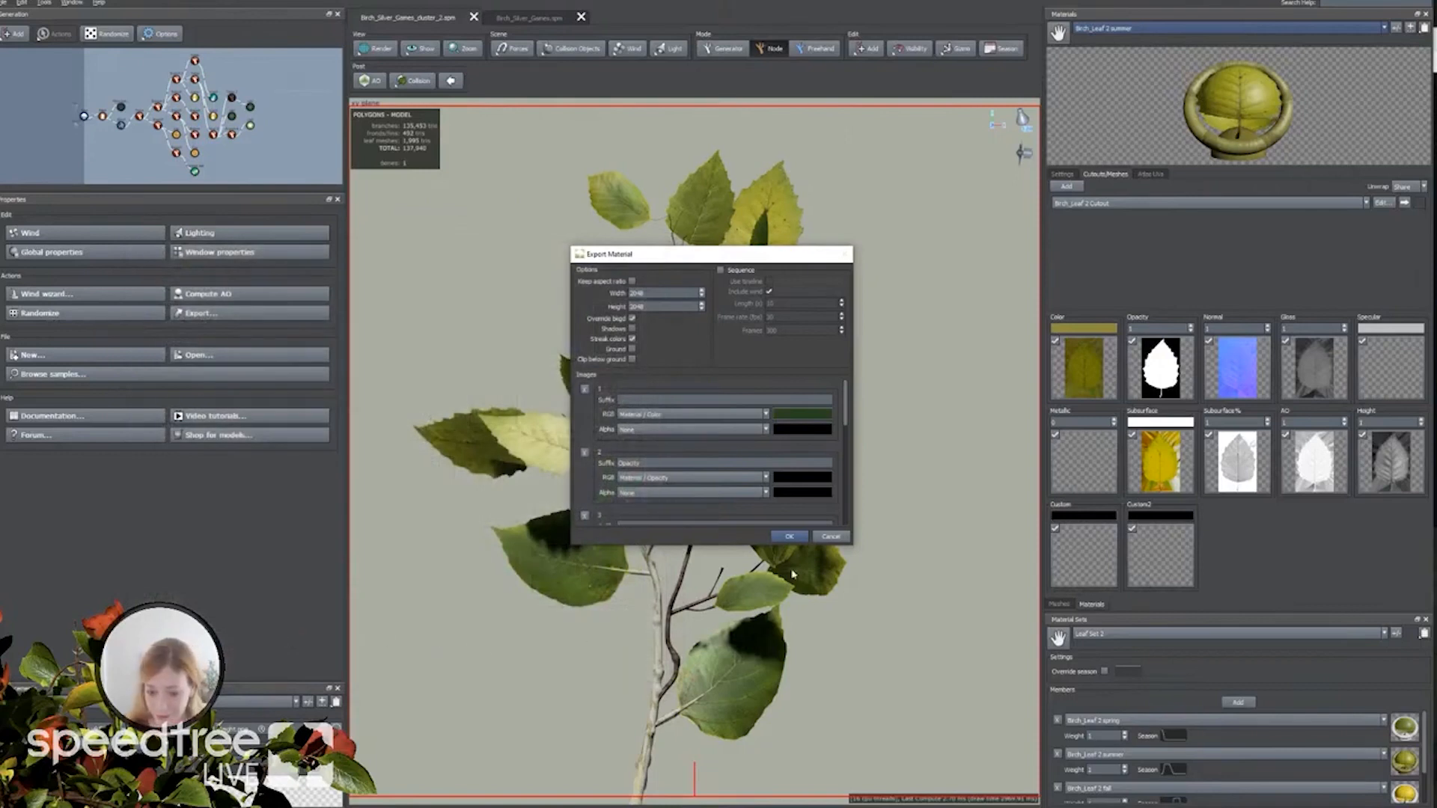
pyautogui.click(789, 537)
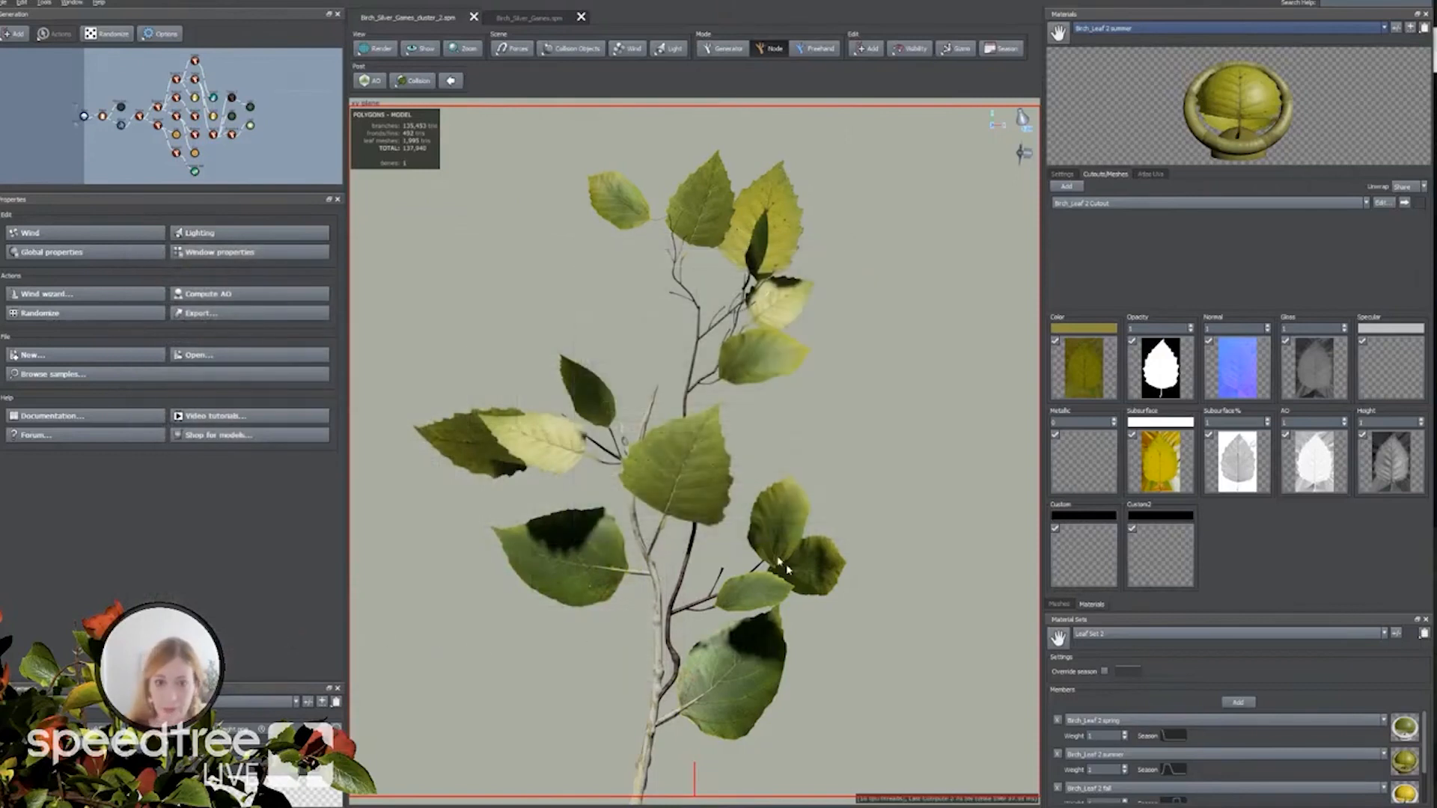
# In the Birch_Silver_Games tree file, add a new material from the map Birch_Silver_Games_cluster_2_spring.png in the Clusters folder.
pyautogui.click(516, 16)
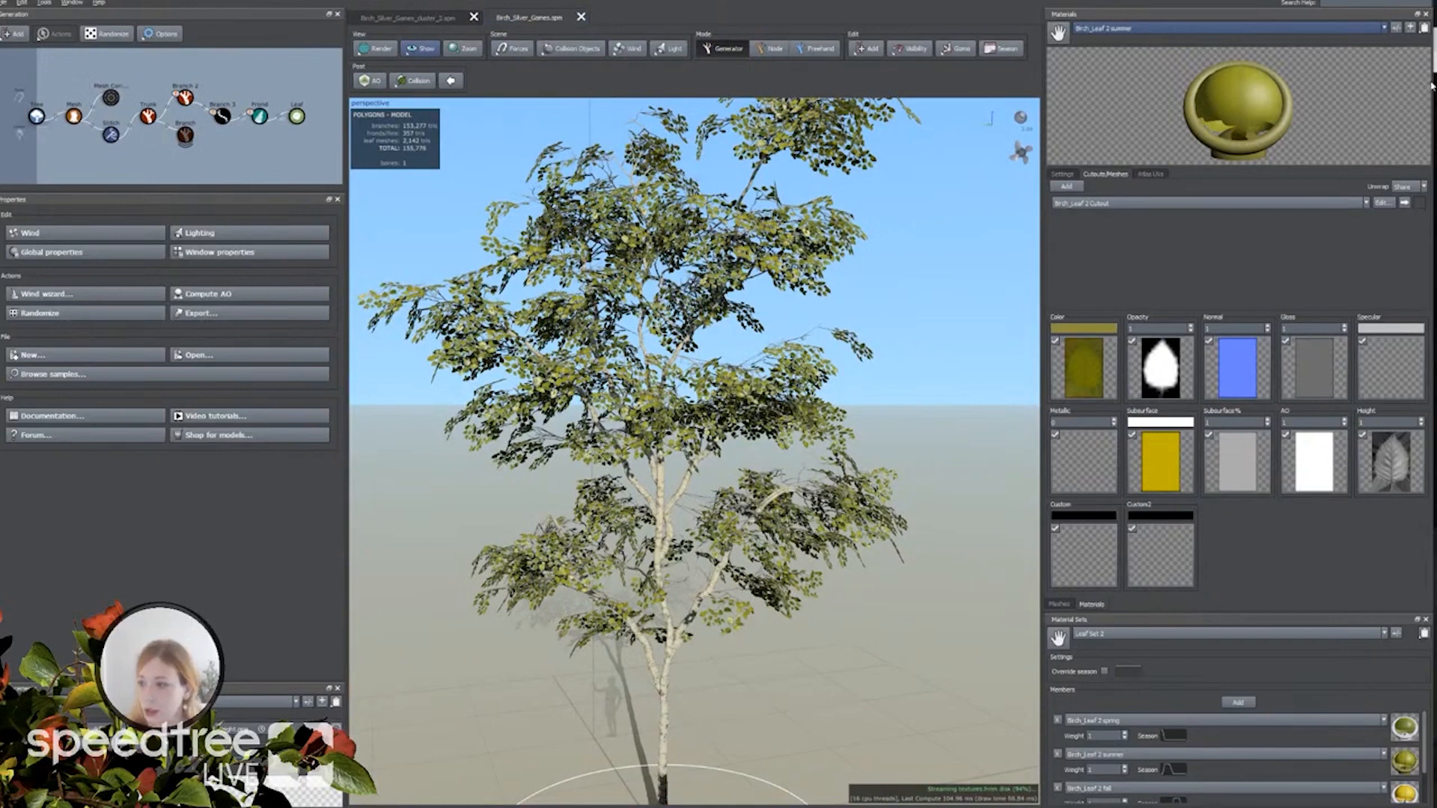
pyautogui.click(1410, 29)
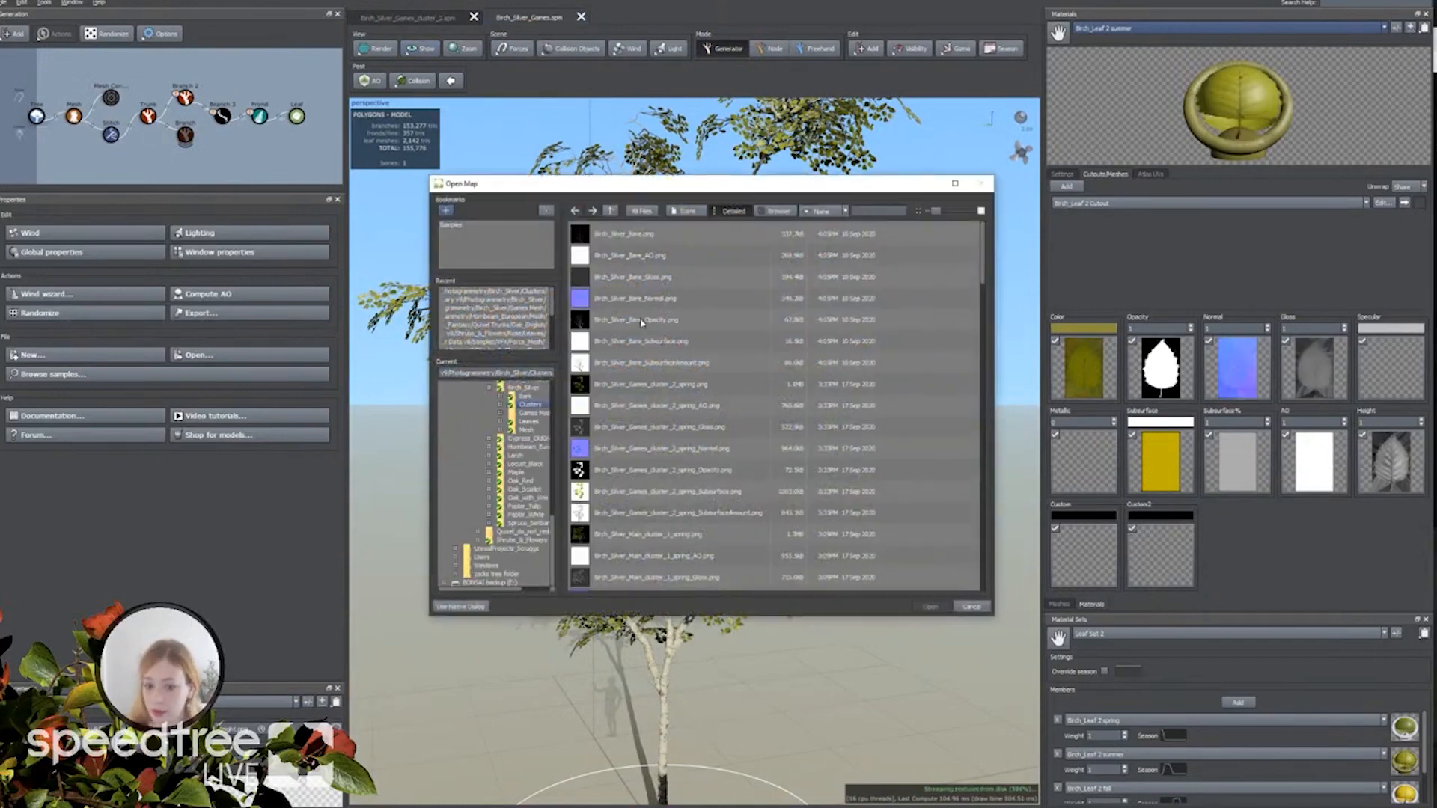
pyautogui.scroll(-3, 629, 396)
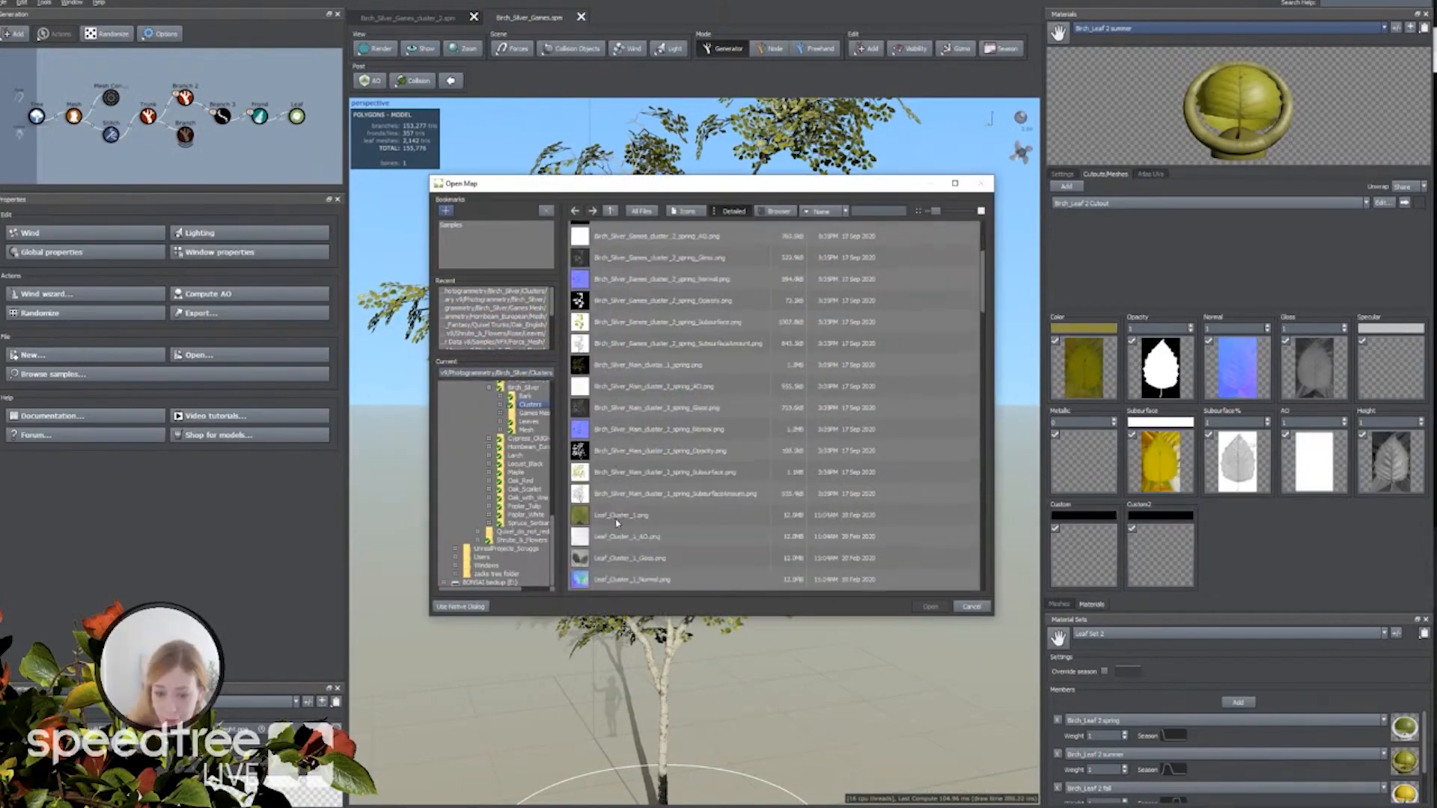
pyautogui.scroll(-3, 621, 486)
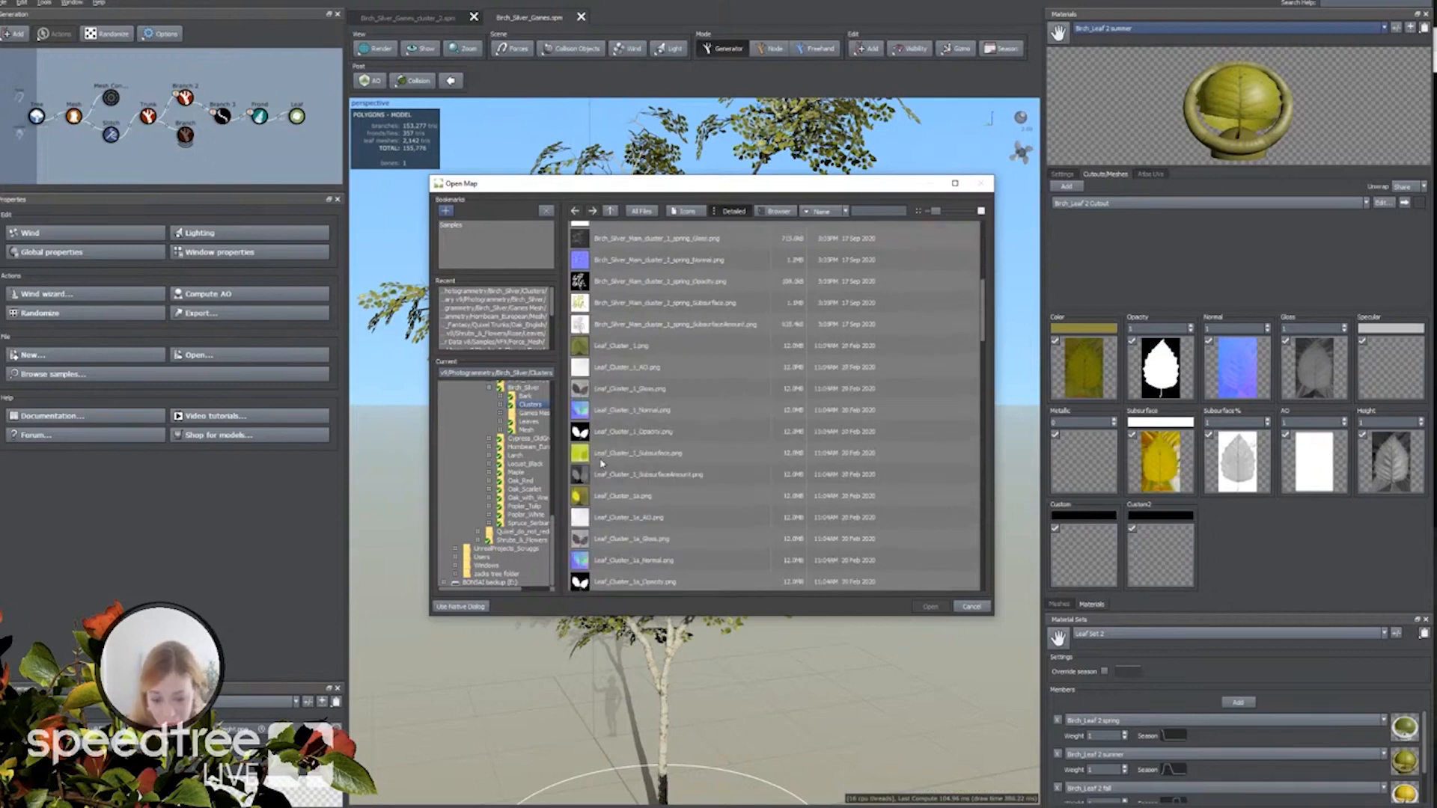
pyautogui.scroll(-5, 602, 464)
pyautogui.scroll(-8, 601, 463)
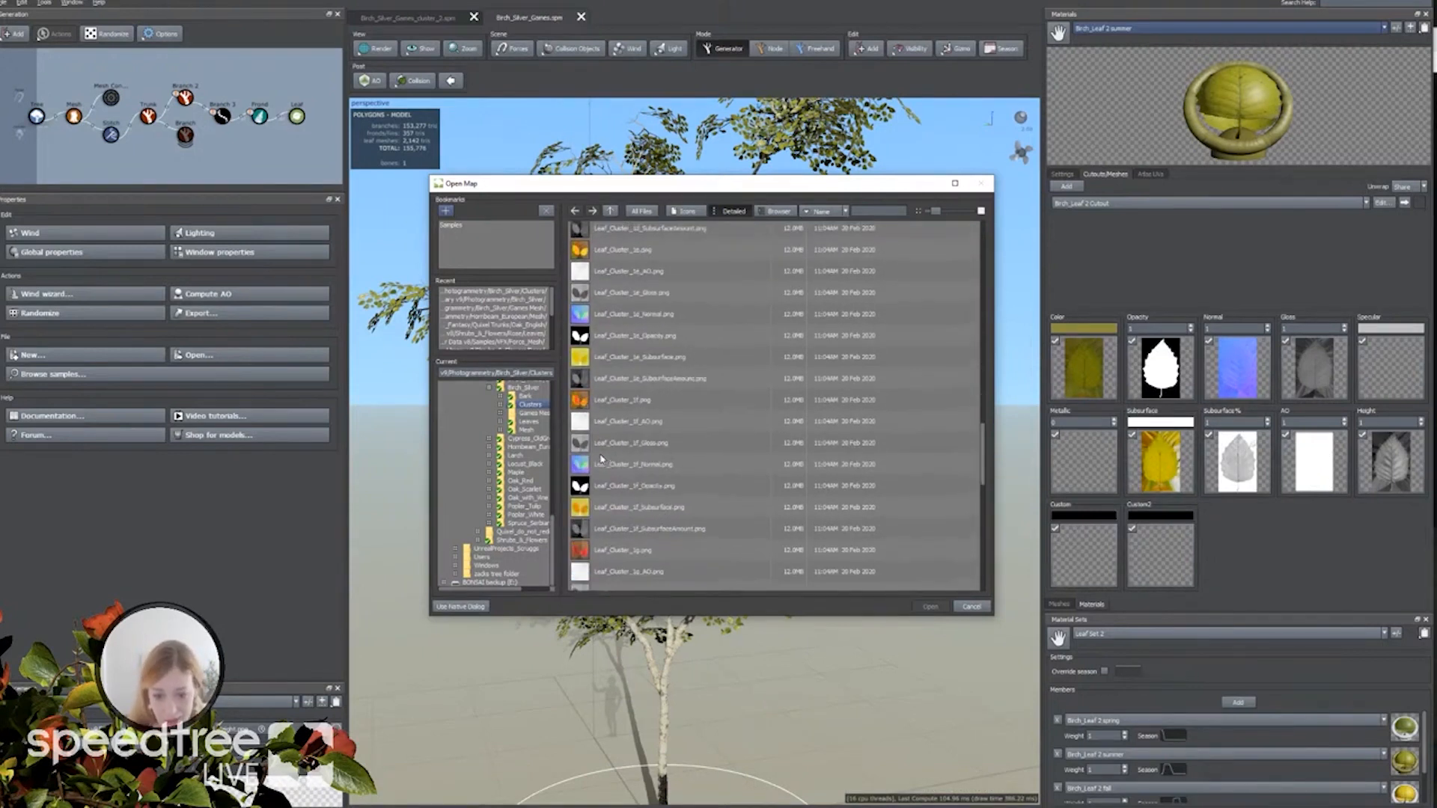
pyautogui.scroll(18, 601, 459)
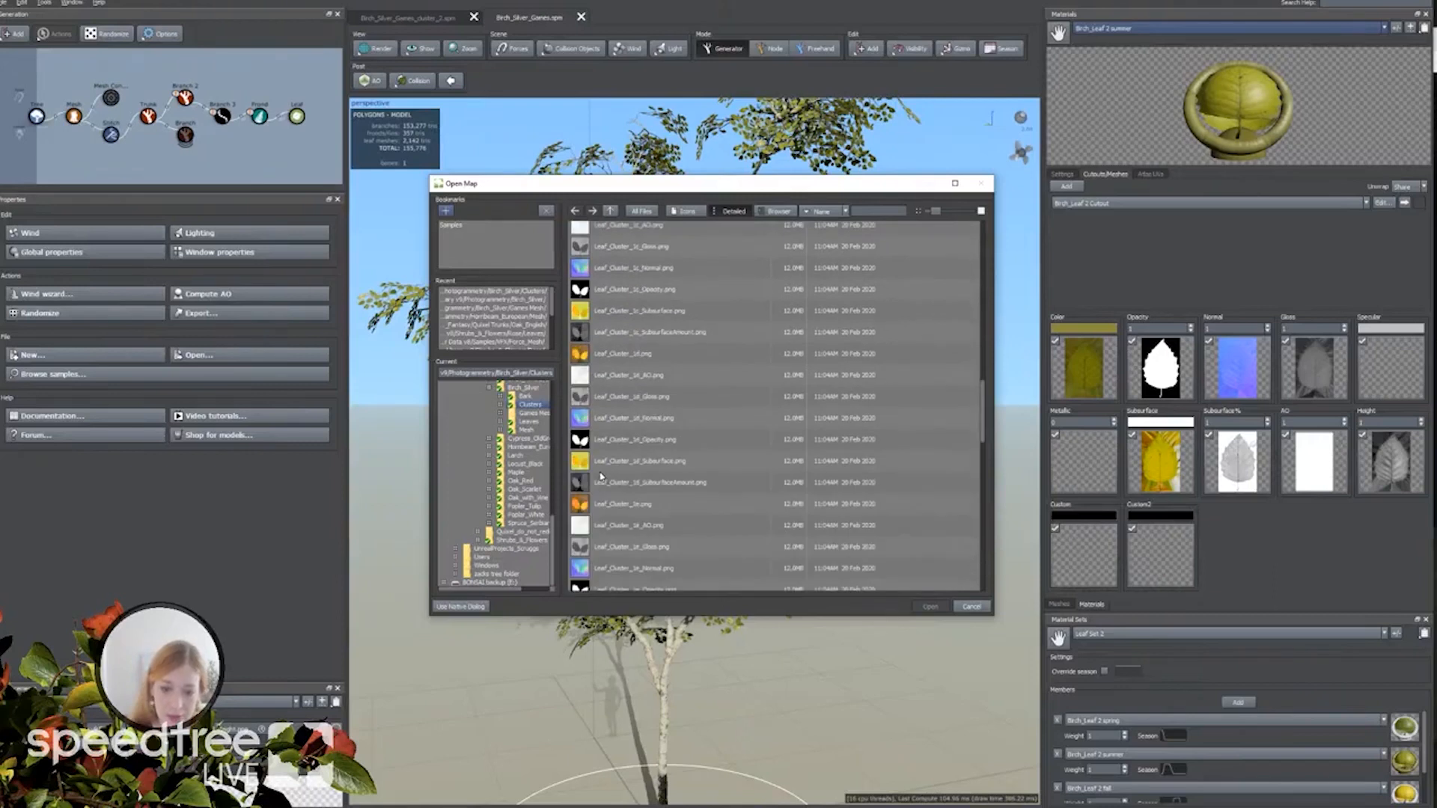
pyautogui.scroll(4, 601, 473)
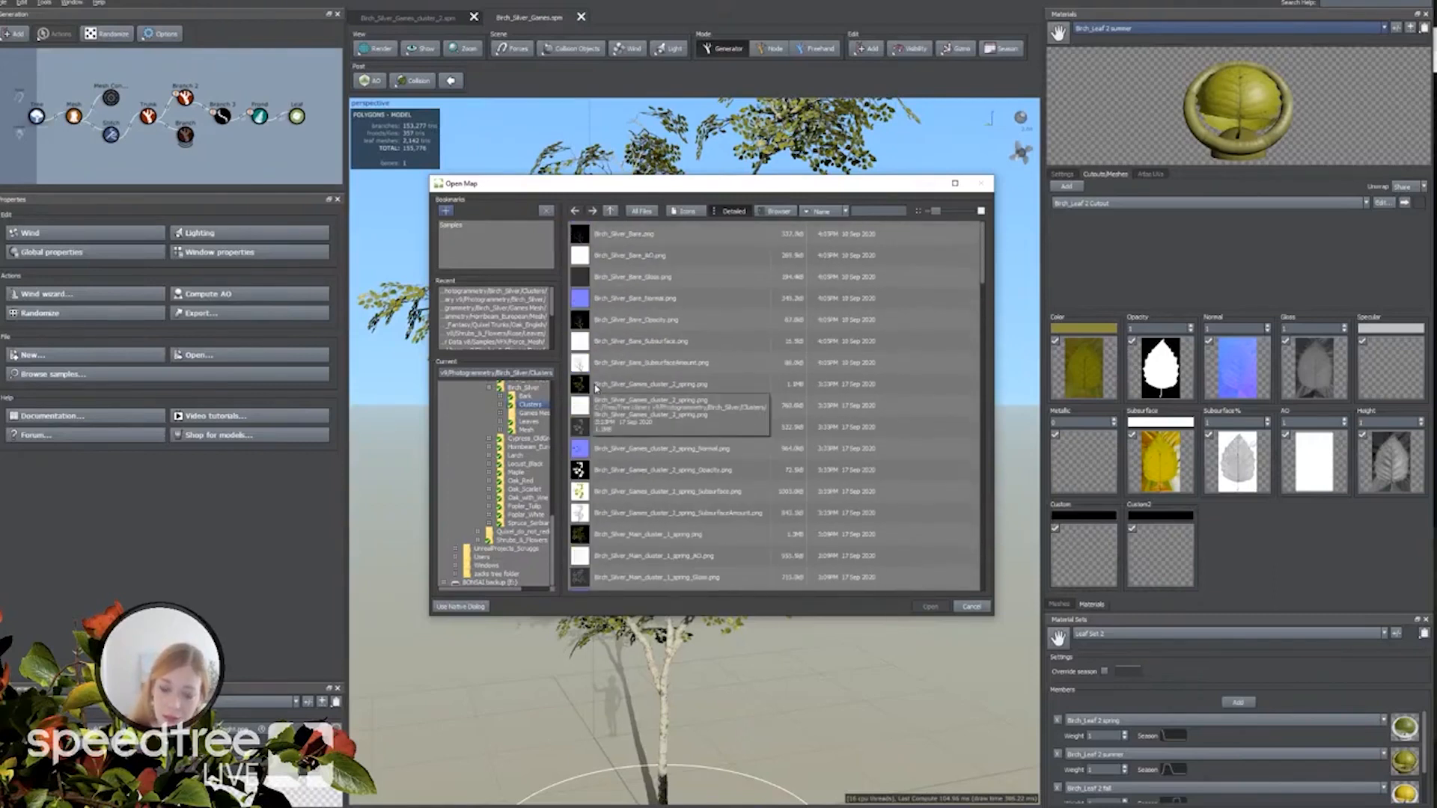
pyautogui.click(629, 452)
pyautogui.click(610, 385)
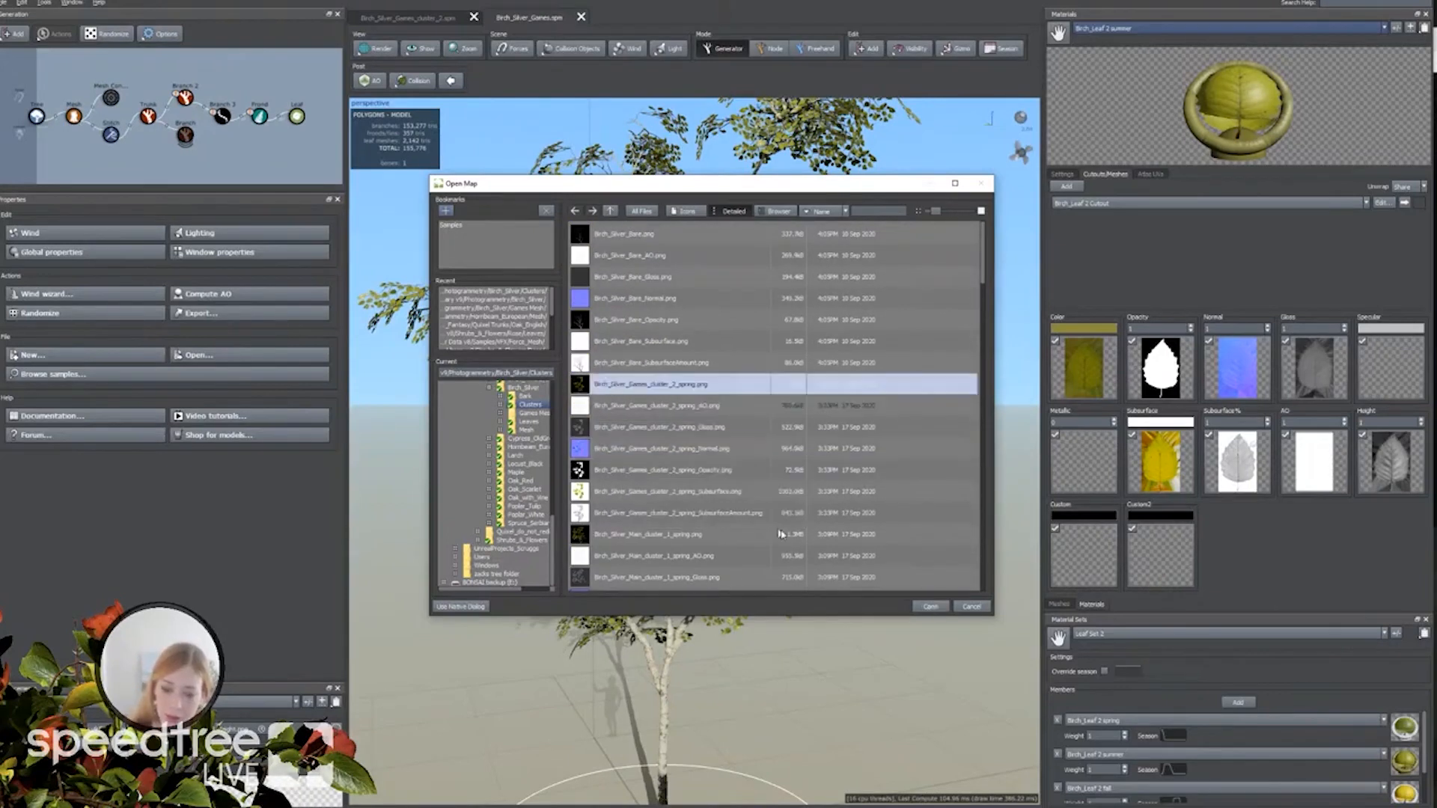
pyautogui.click(929, 607)
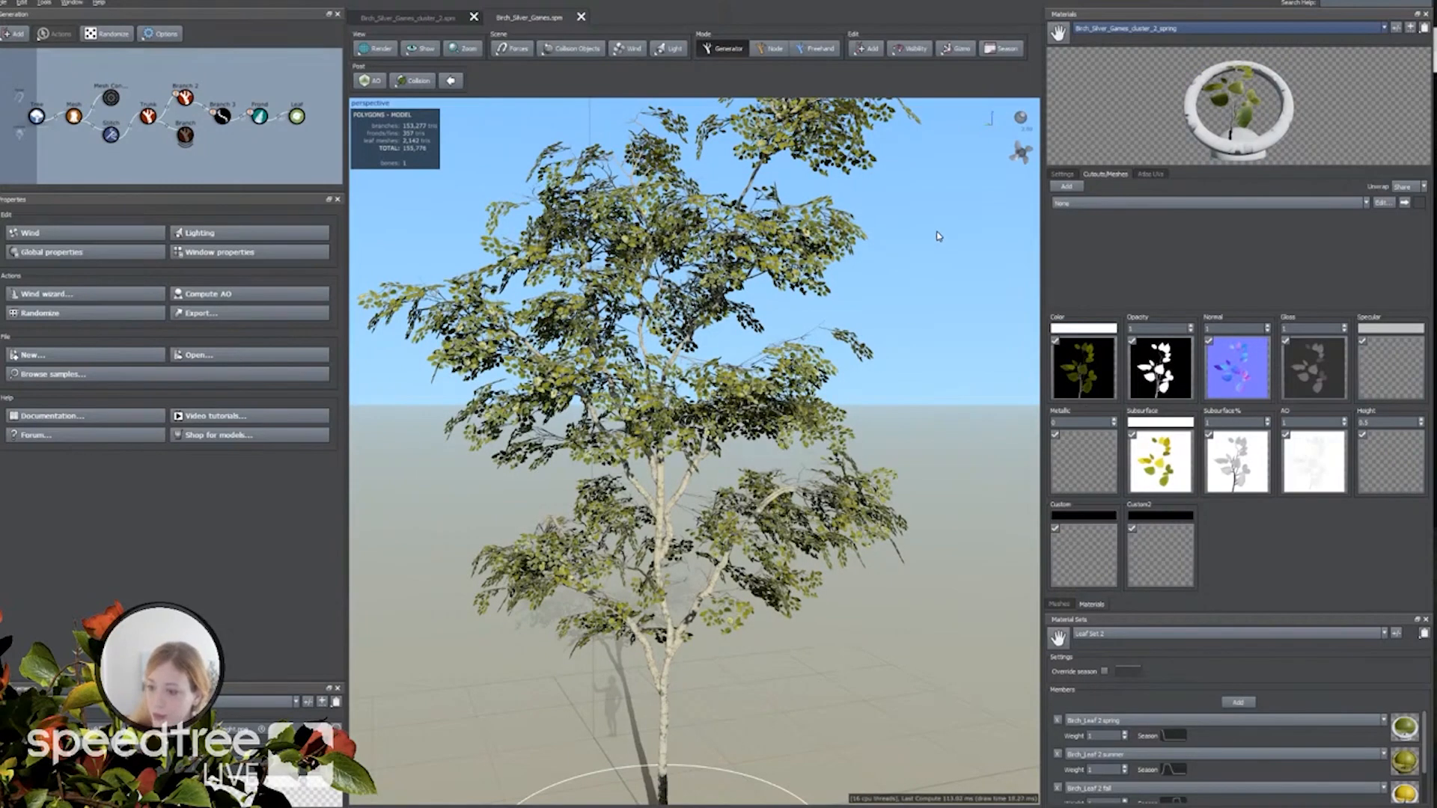
# Create a cutout for the Birch_Silver_Games_cluster_2_spring material and close its cutout editor.
pyautogui.click(1381, 203)
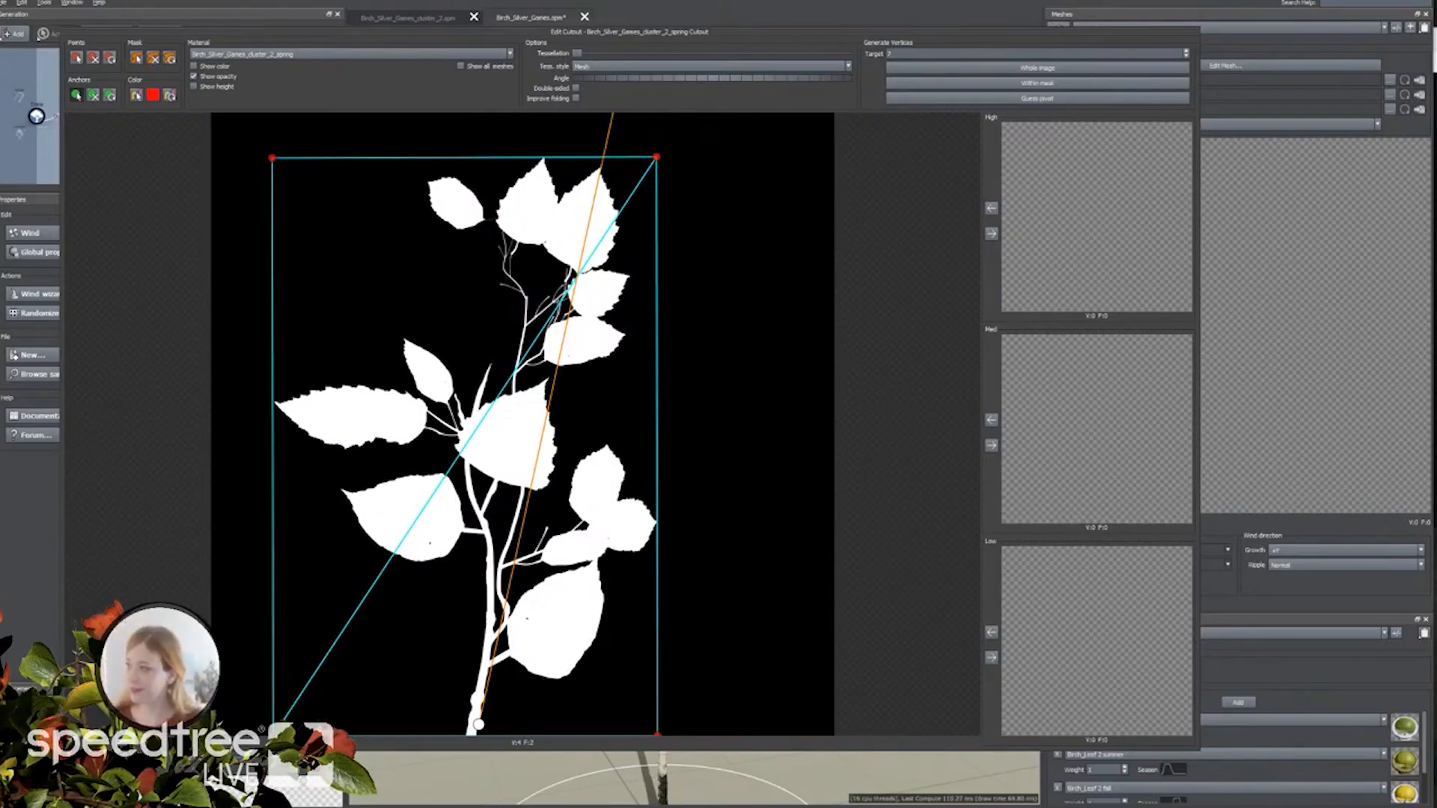
pyautogui.press('Escape')
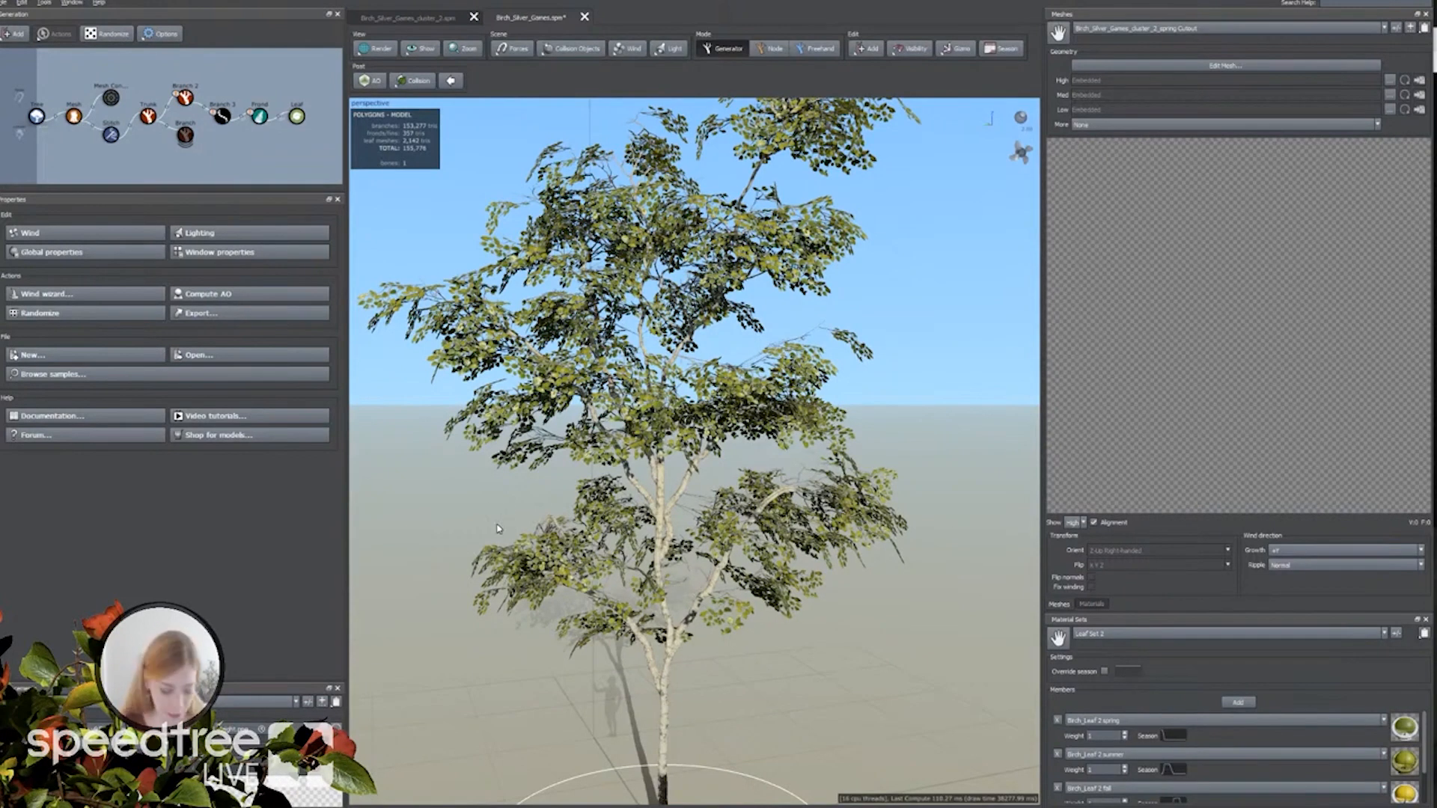
# Open the Birch_Silver_Games_cluster_2_spring cutout for mesh editing and fit the editor window beside the mesh settings.
pyautogui.scroll(-3, 541, 494)
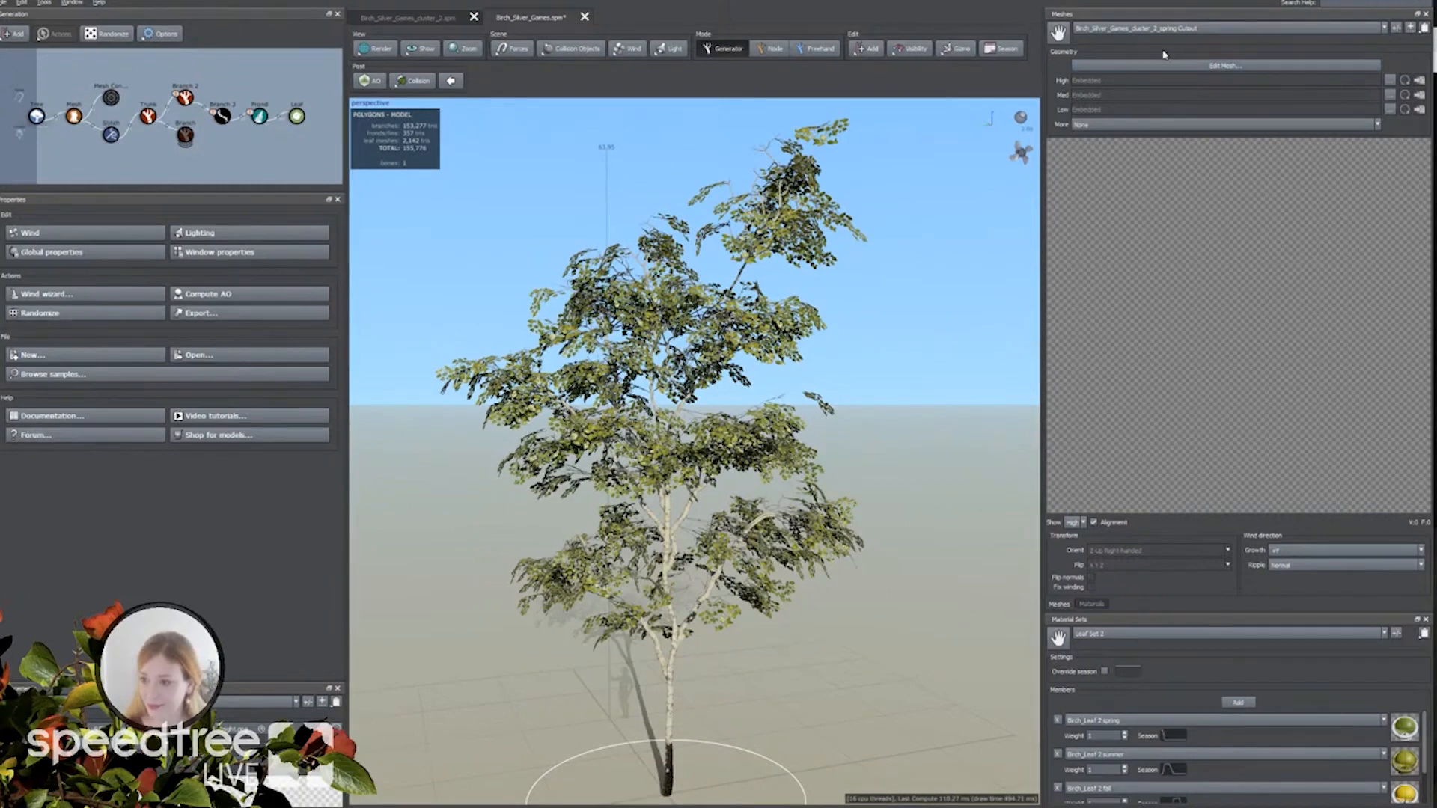
pyautogui.click(1214, 66)
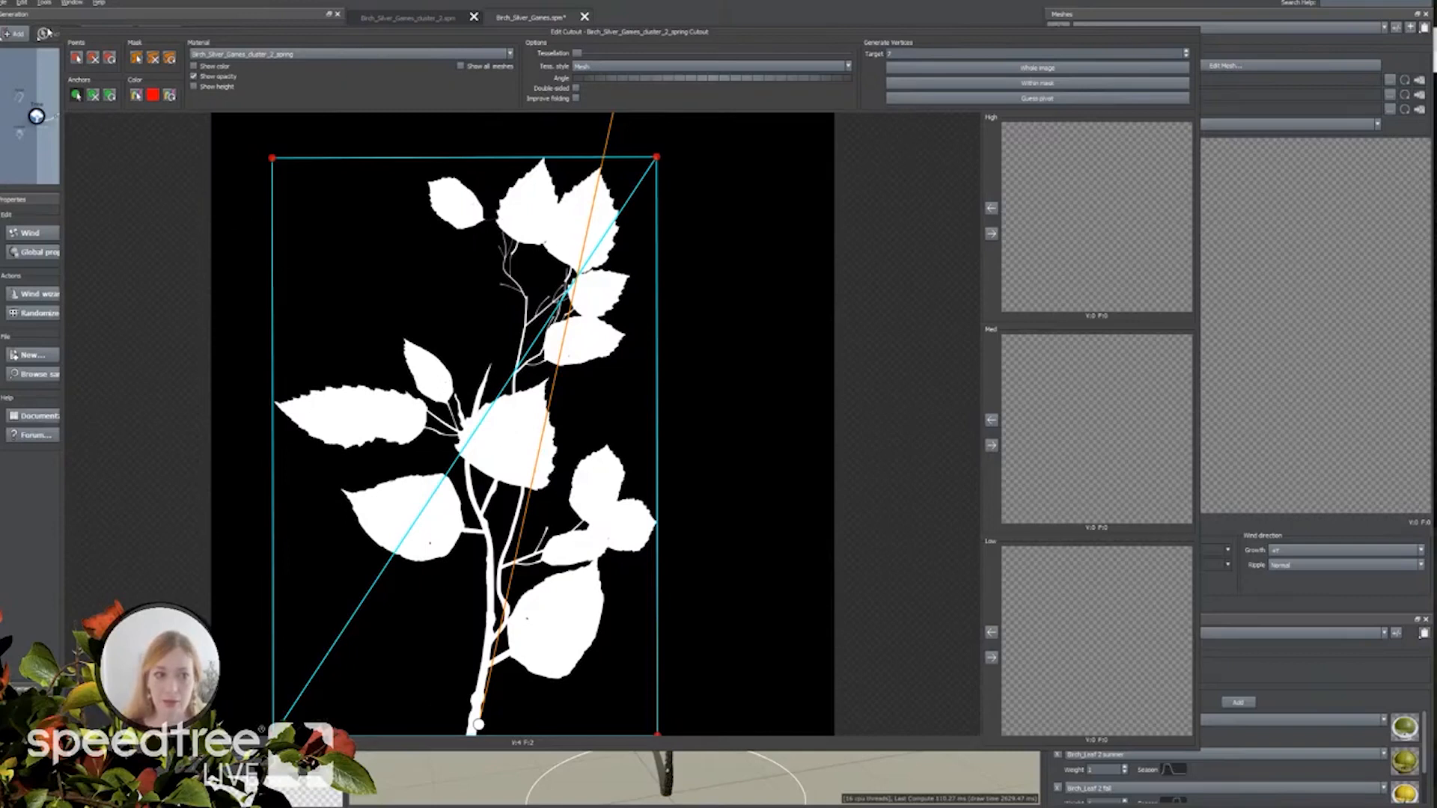
pyautogui.moveTo(63, 26); pyautogui.dragTo(289, 158)
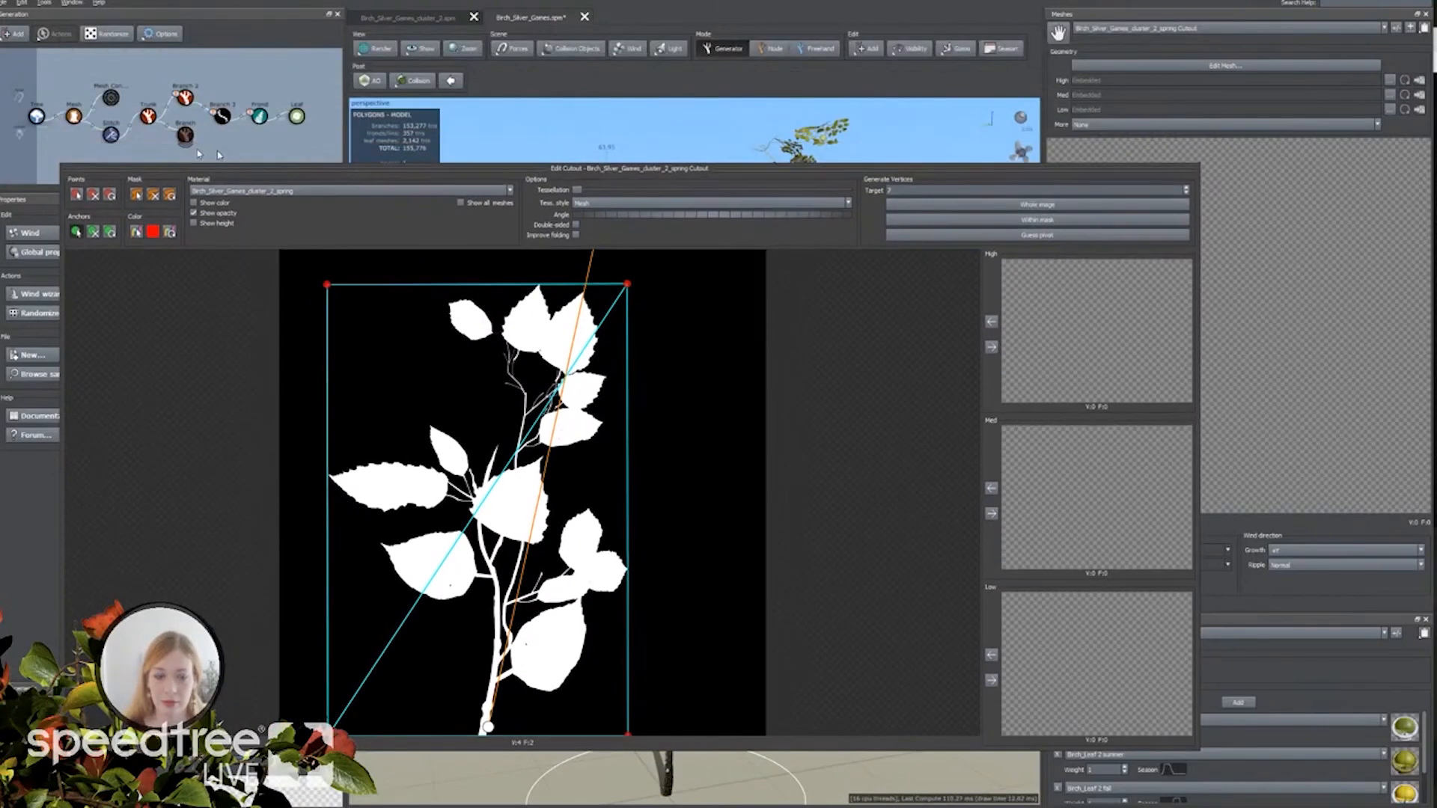
pyautogui.moveTo(60, 166); pyautogui.dragTo(390, 87)
pyautogui.click(604, 444)
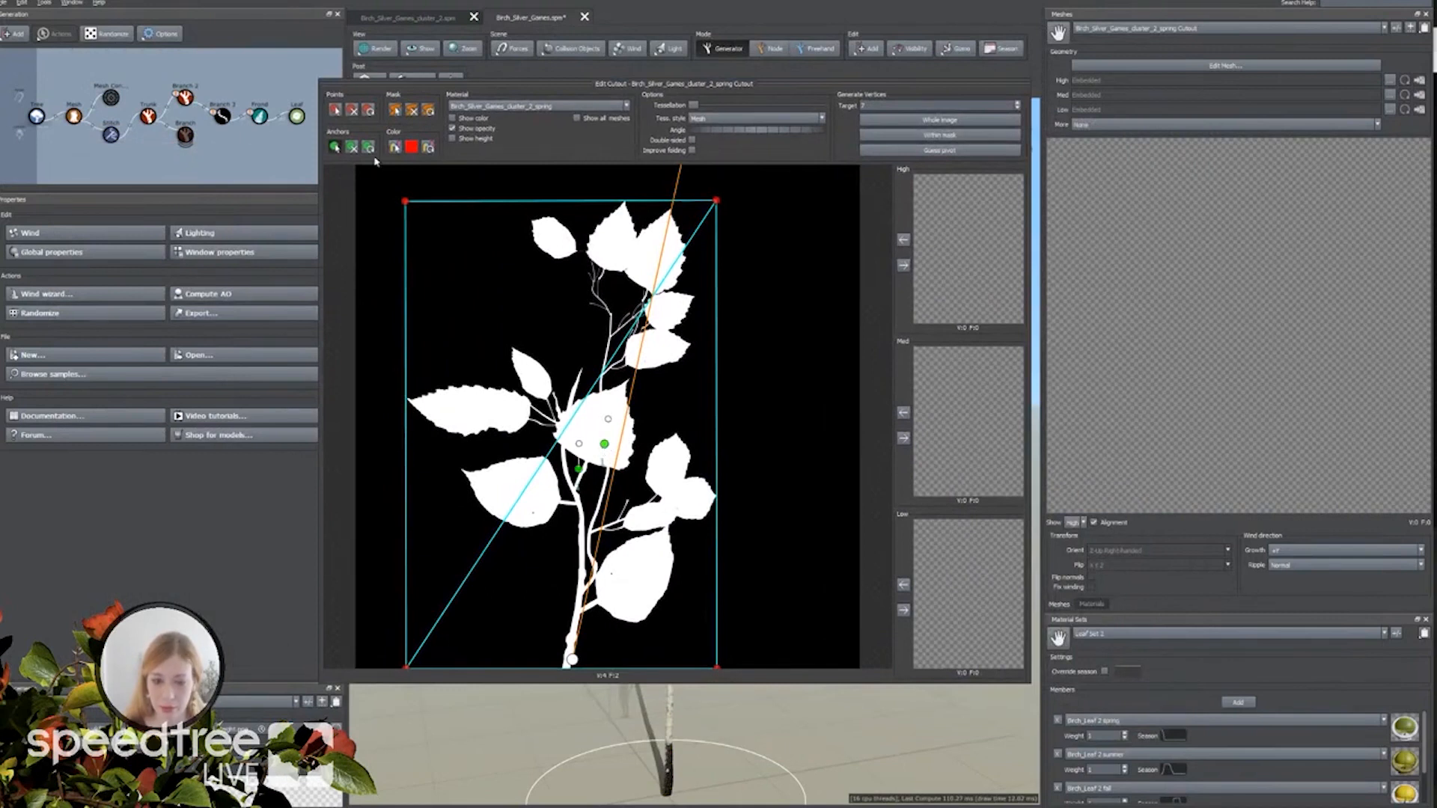
# Reshape the cutout outline into a five-point polygon closely enclosing the leaf cluster, with one point at the stem base.
pyautogui.click(335, 110)
pyautogui.moveTo(404, 203); pyautogui.dragTo(403, 185)
pyautogui.moveTo(717, 203); pyautogui.dragTo(712, 209)
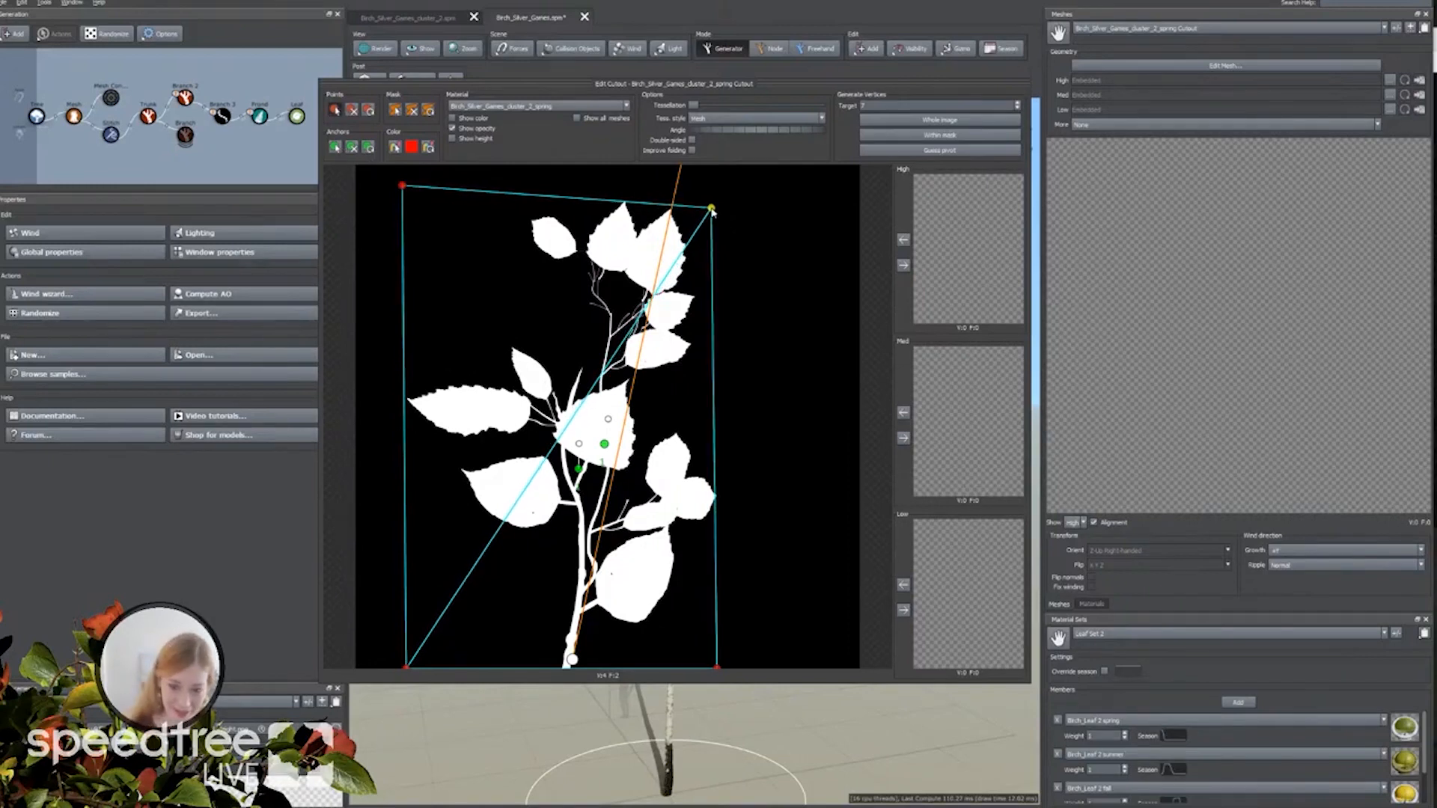
pyautogui.moveTo(593, 666); pyautogui.dragTo(569, 667)
pyautogui.moveTo(406, 668); pyautogui.dragTo(404, 423)
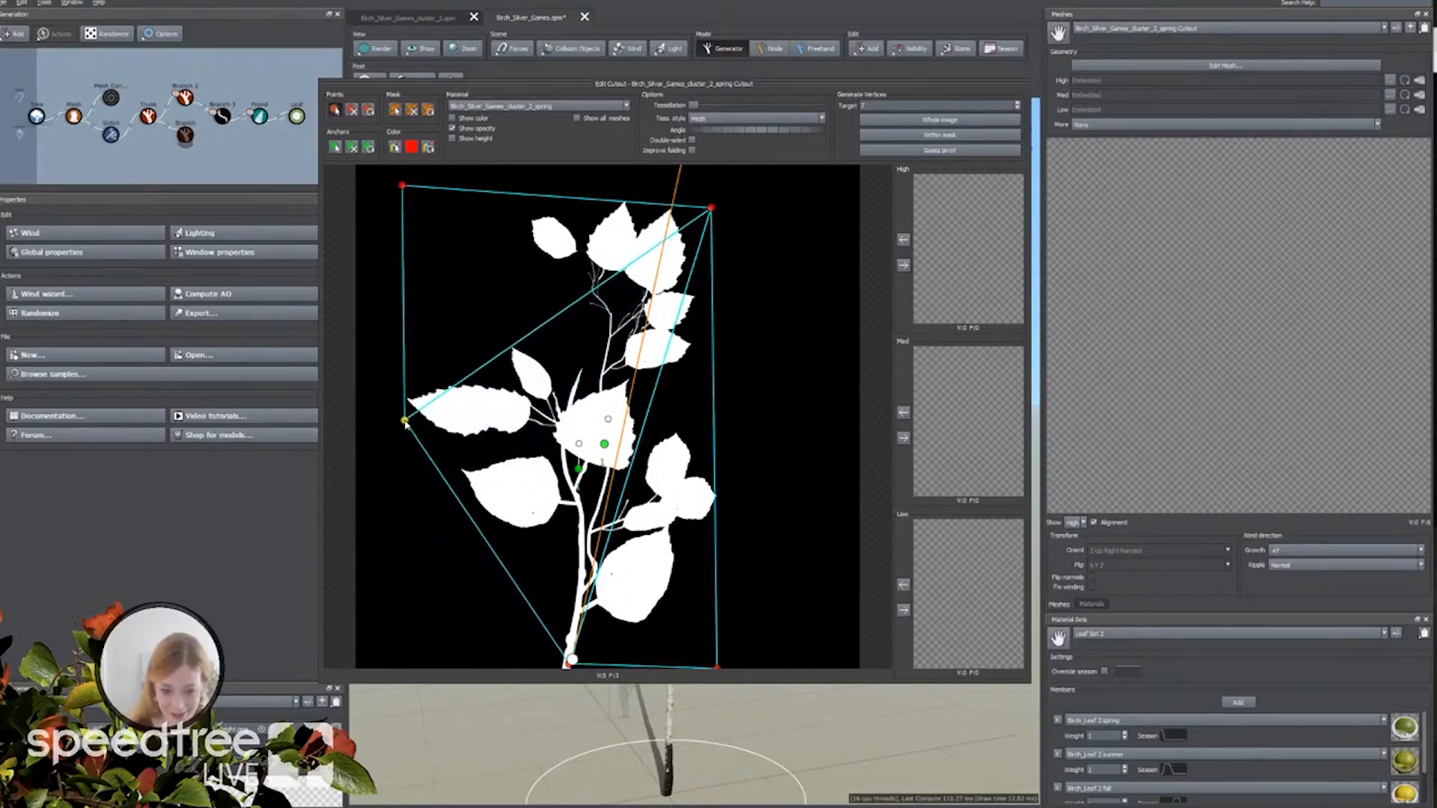
pyautogui.moveTo(717, 667); pyautogui.dragTo(720, 585)
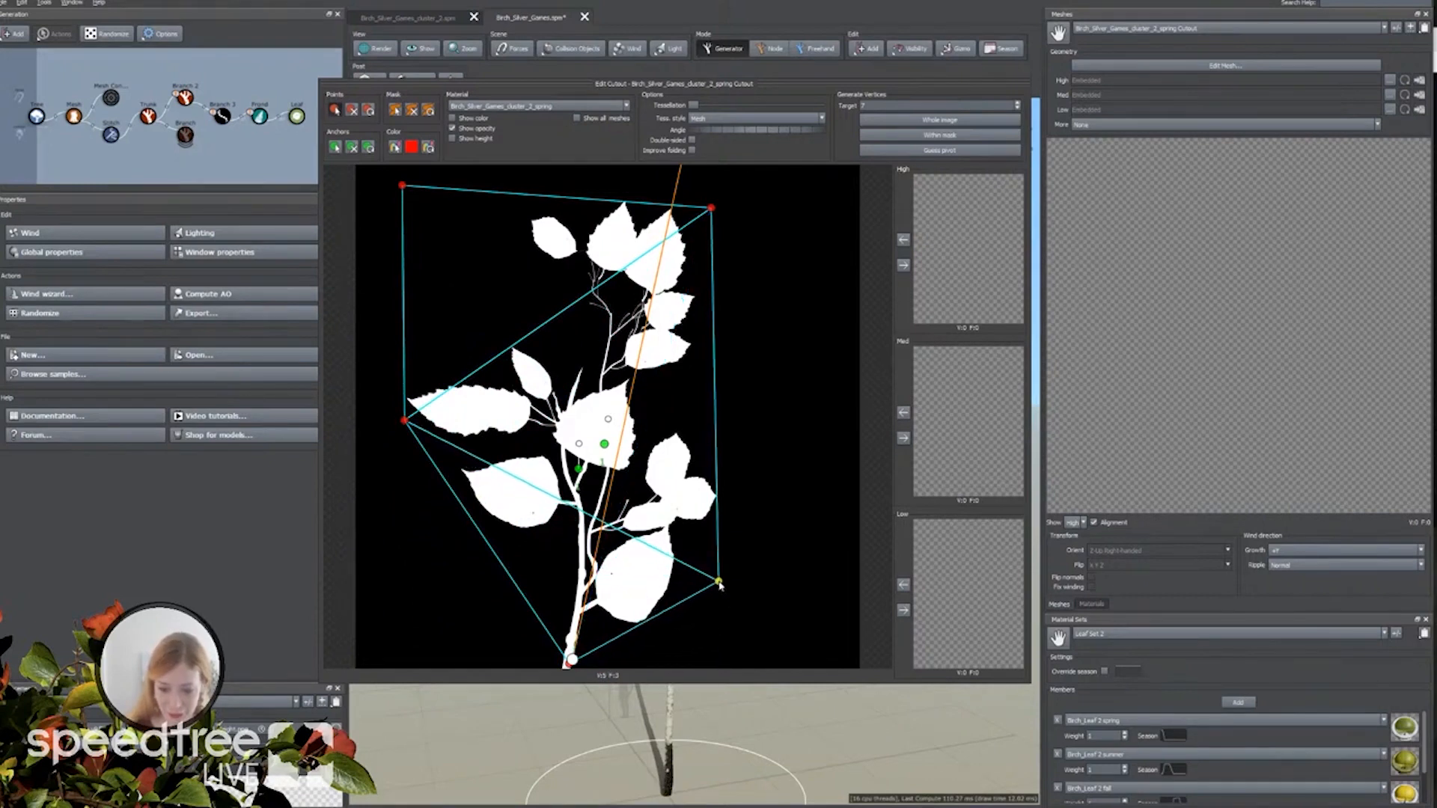
pyautogui.moveTo(403, 187); pyautogui.dragTo(548, 197)
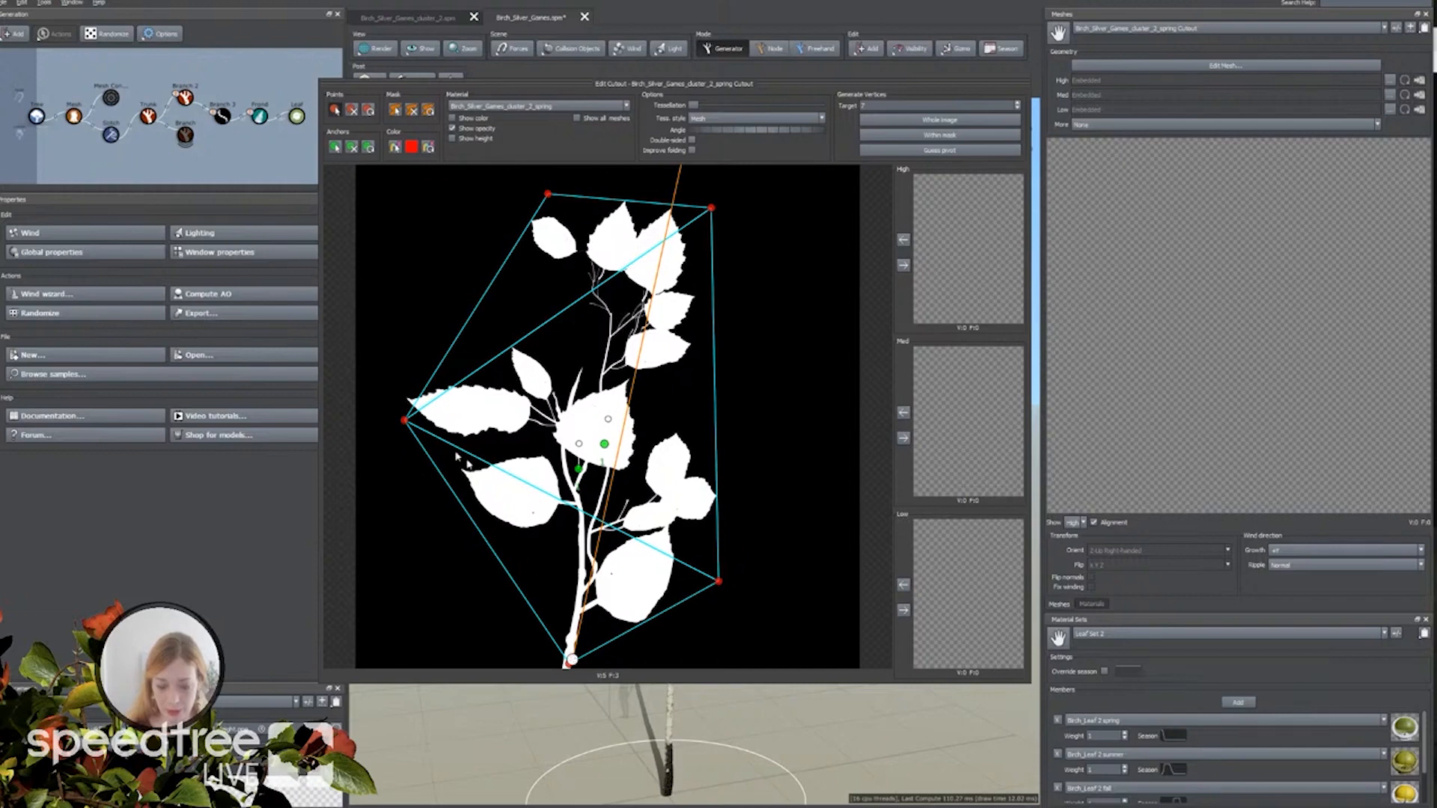
pyautogui.moveTo(405, 424); pyautogui.dragTo(406, 403)
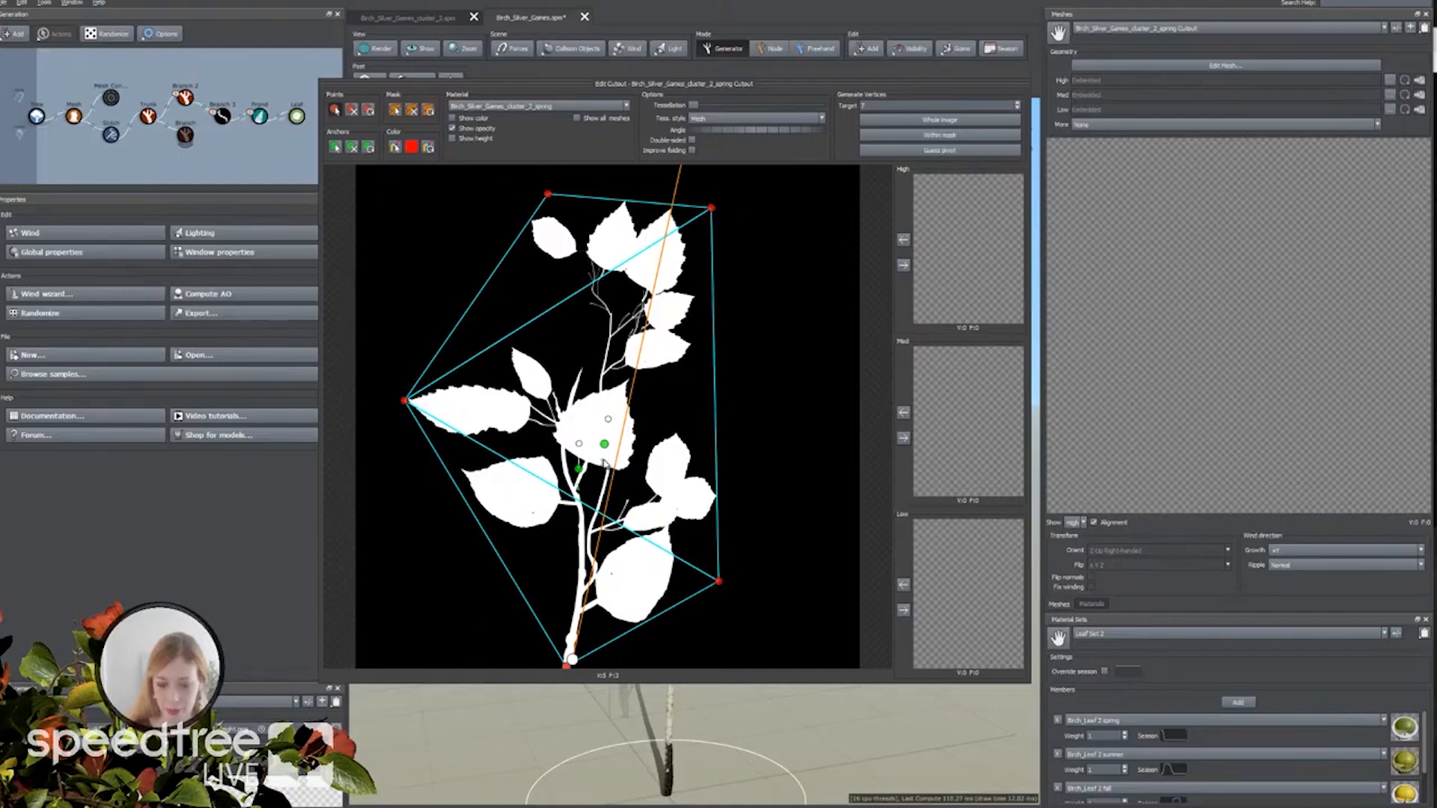
# Remove the anchors from the middle of the cutout and store the five-point outline as the Low mesh.
pyautogui.click(351, 147)
pyautogui.moveTo(578, 468); pyautogui.dragTo(608, 461)
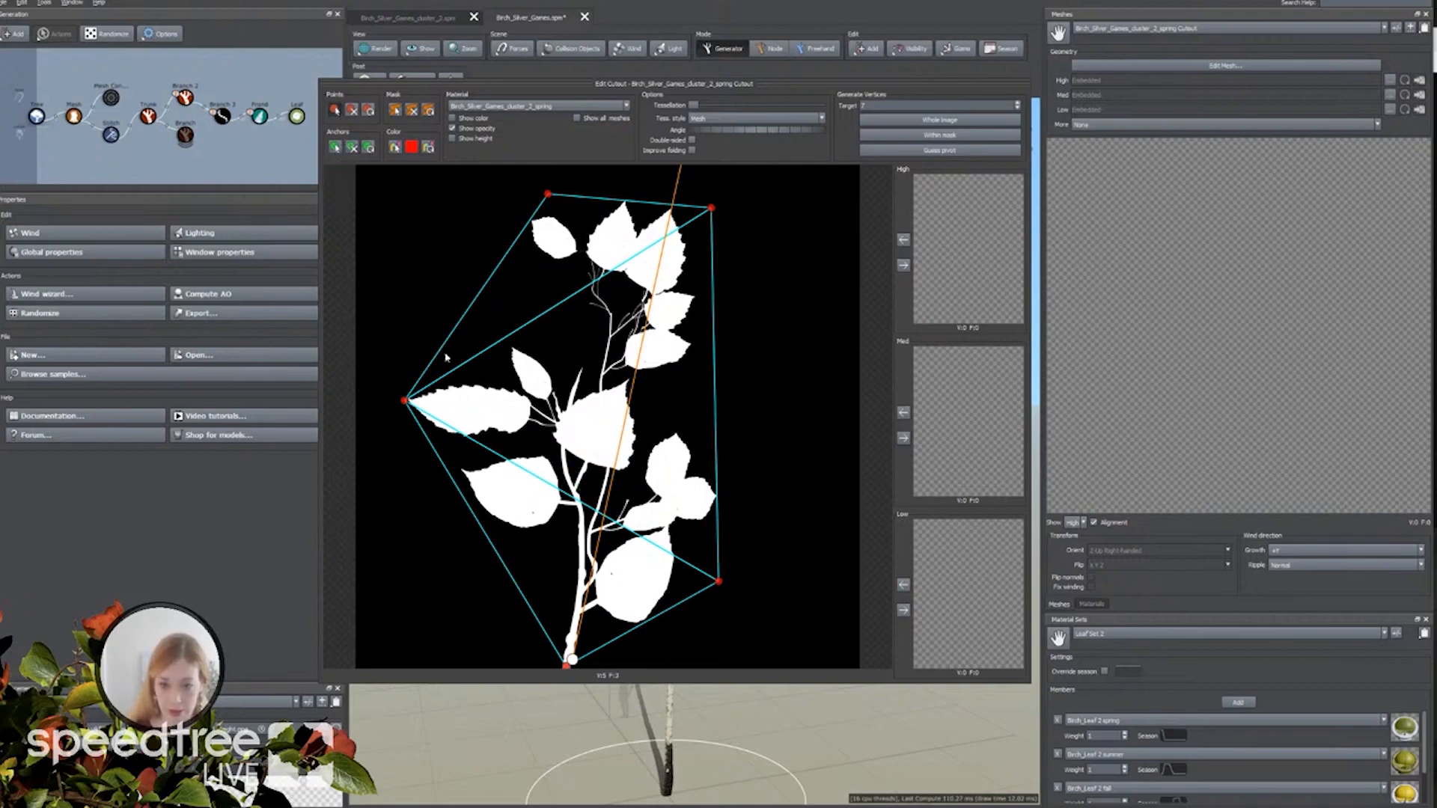
pyautogui.click(904, 611)
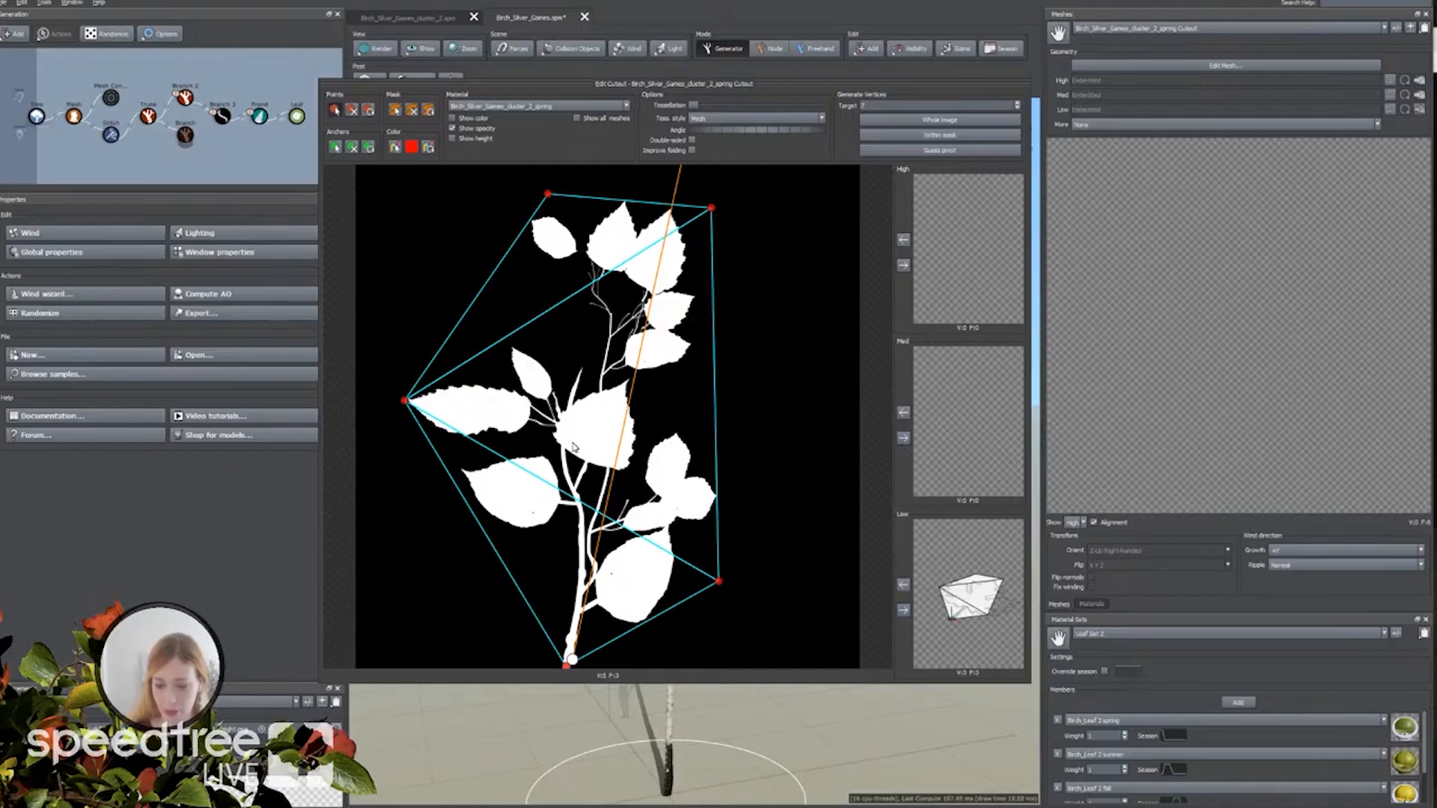
# Add a point in the gap on the cluster's right side, mask out the empty area beyond it, and store the Med mesh.
pyautogui.click(600, 393)
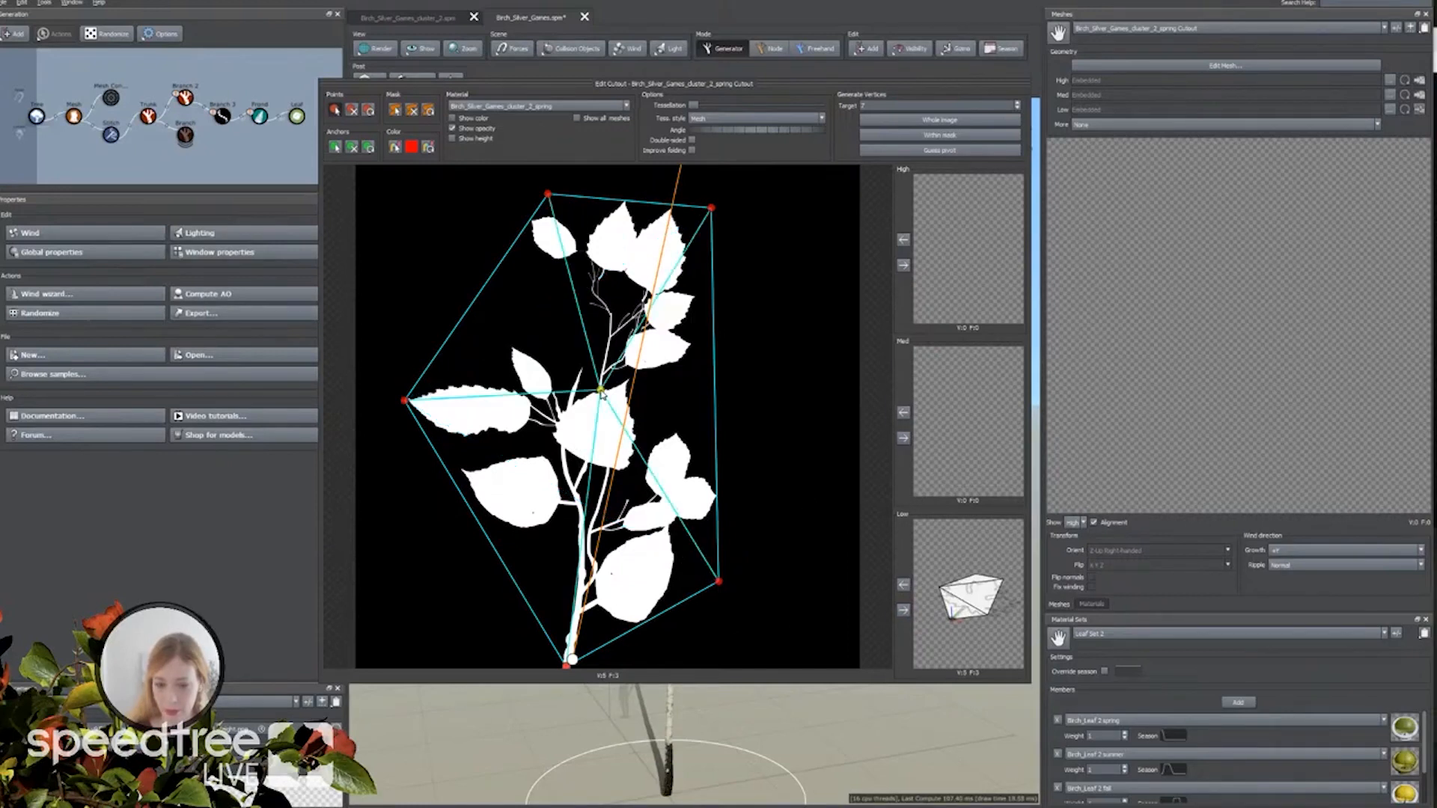
pyautogui.moveTo(600, 393)
pyautogui.mouseDown()
pyautogui.moveTo(714, 402)
pyautogui.moveTo(690, 384)
pyautogui.moveTo(721, 388)
pyautogui.mouseUp()
pyautogui.click(395, 113)
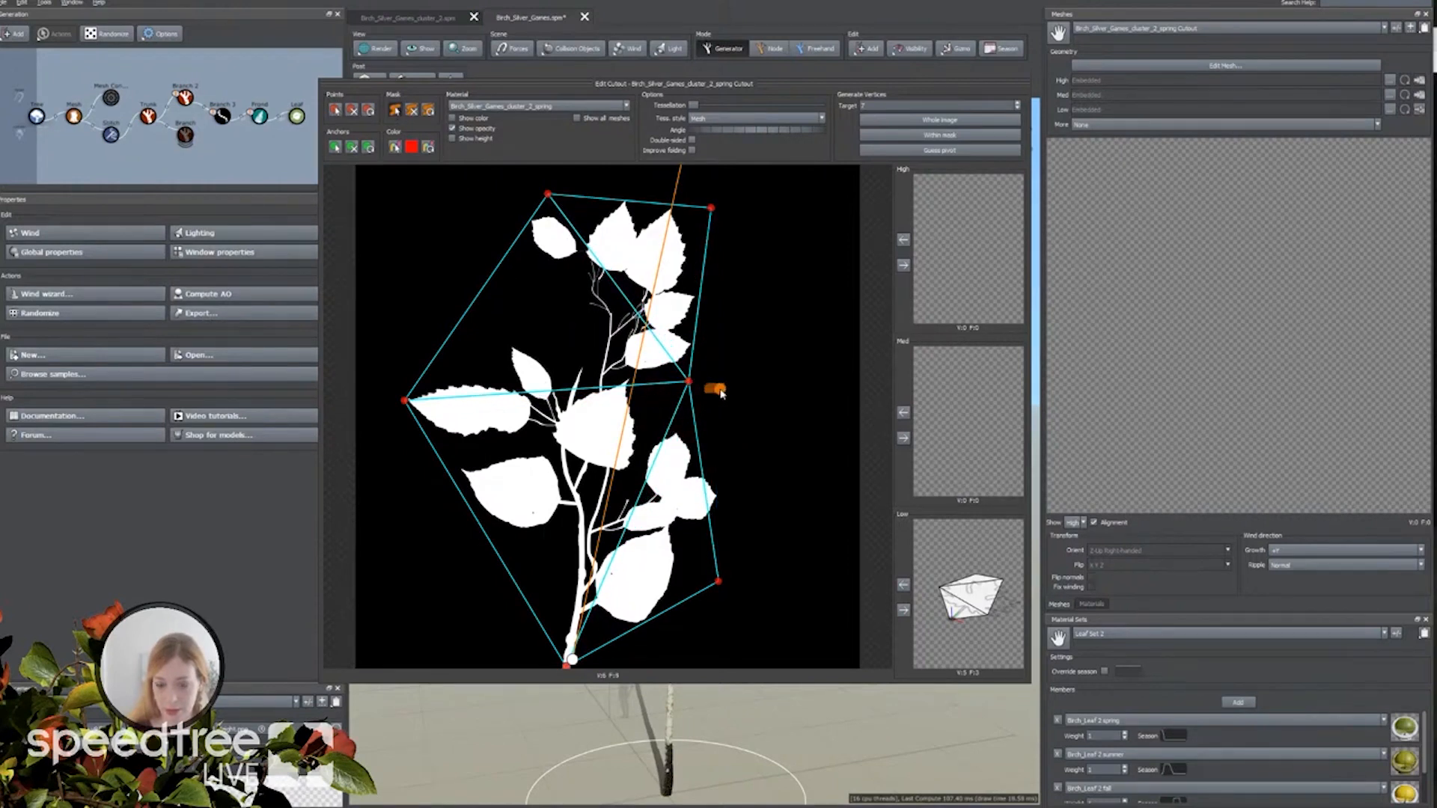
pyautogui.click(902, 441)
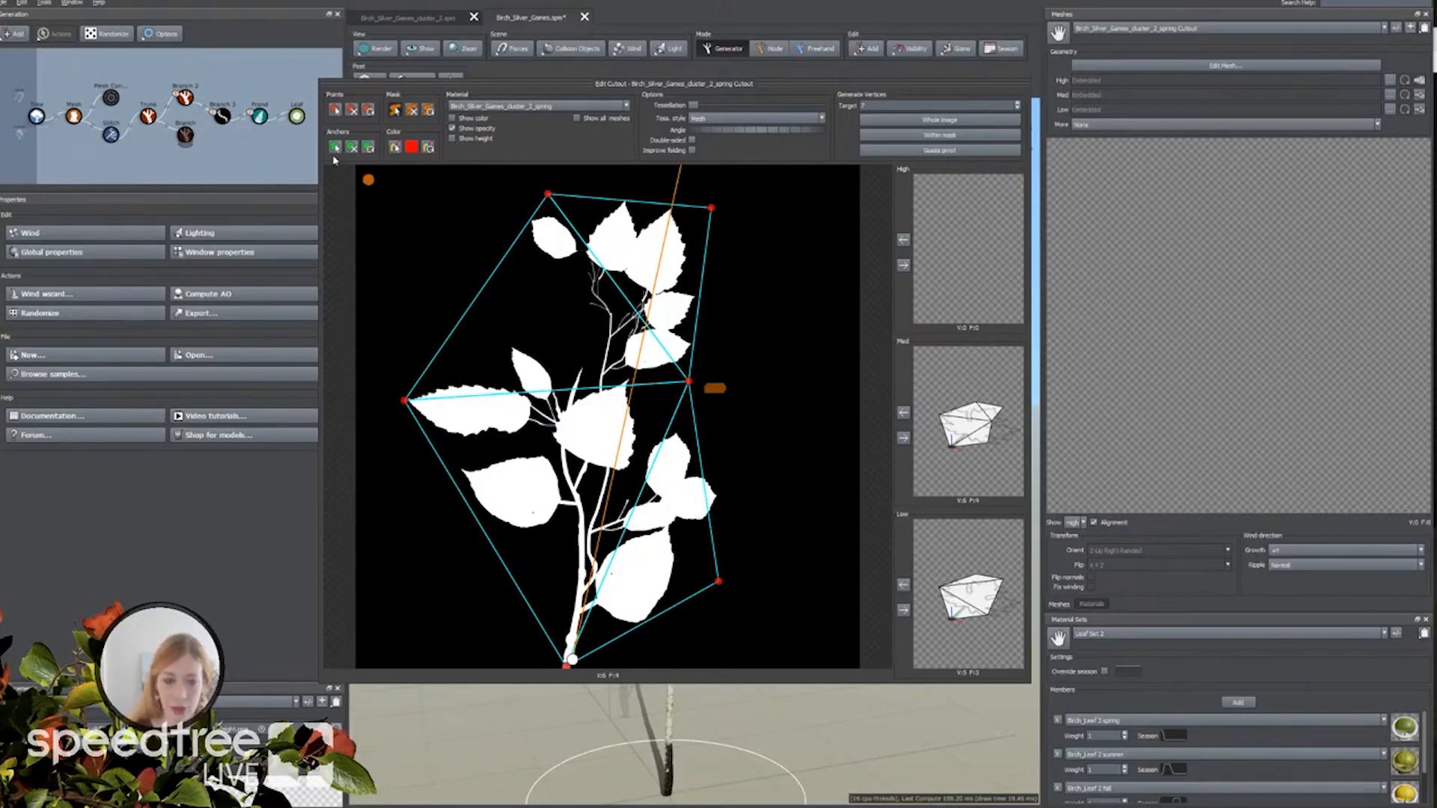
# Widen the cutout's lower right corner, add a masked point in the upper left gap, and store the outline as the High mesh.
pyautogui.click(336, 110)
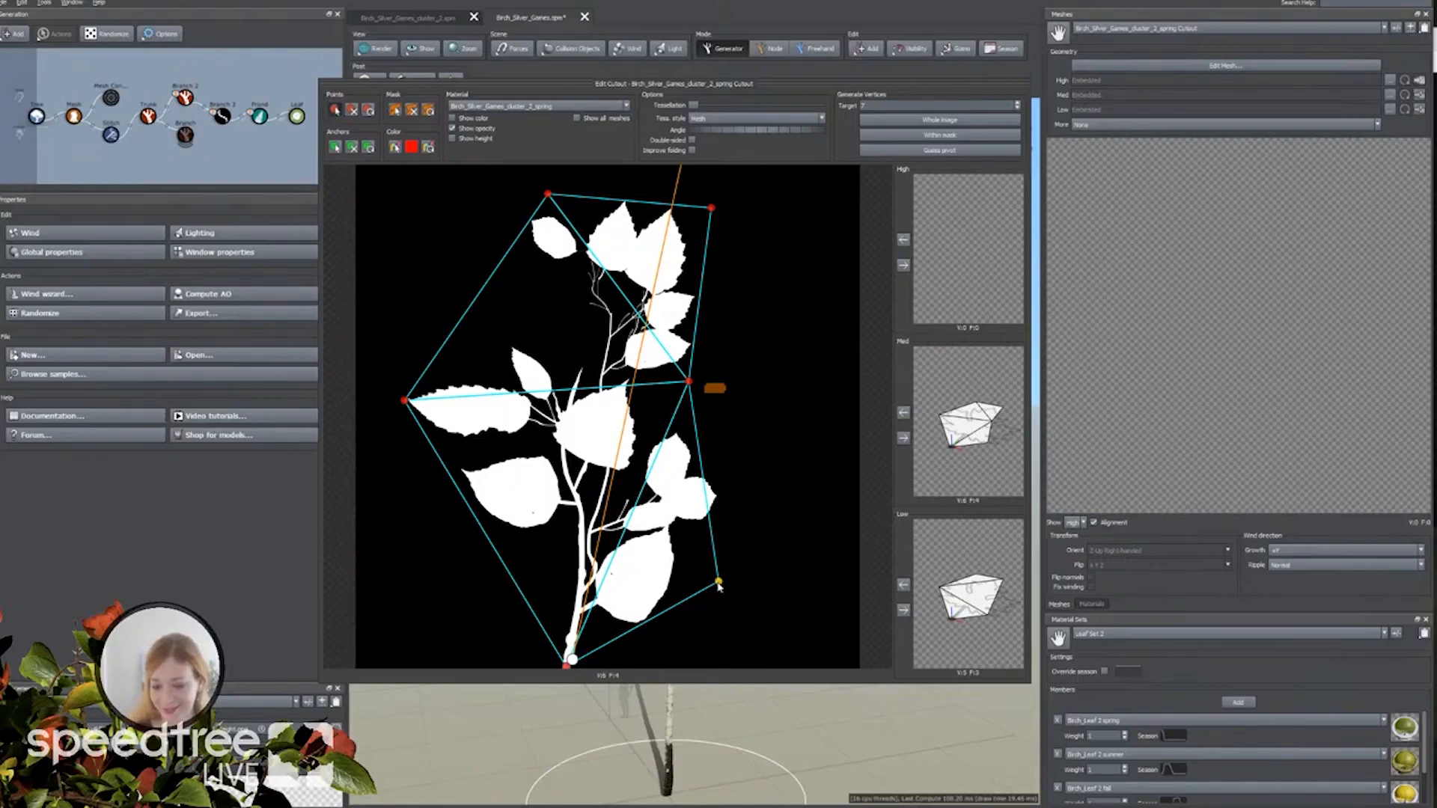
pyautogui.moveTo(719, 582); pyautogui.dragTo(733, 569)
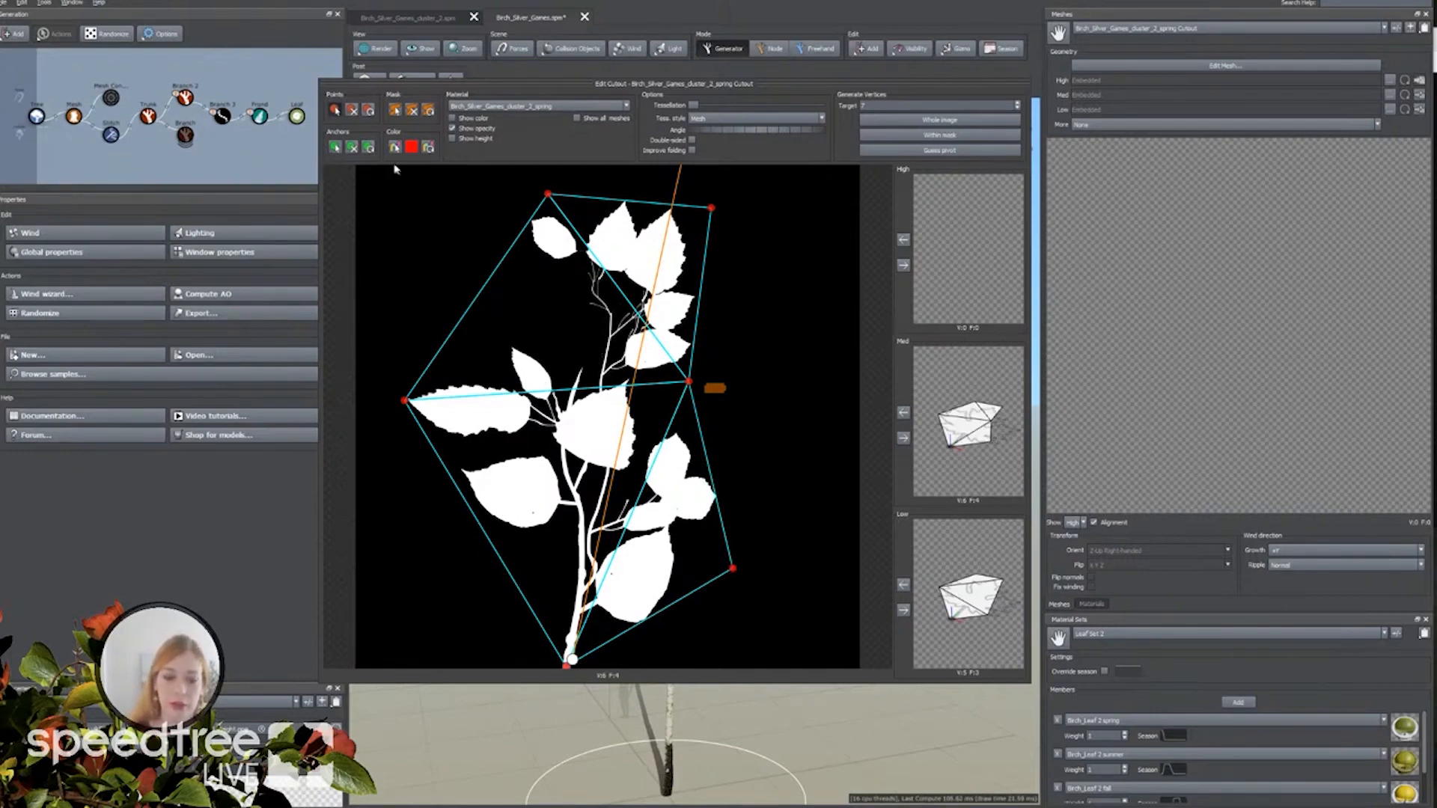
pyautogui.click(341, 149)
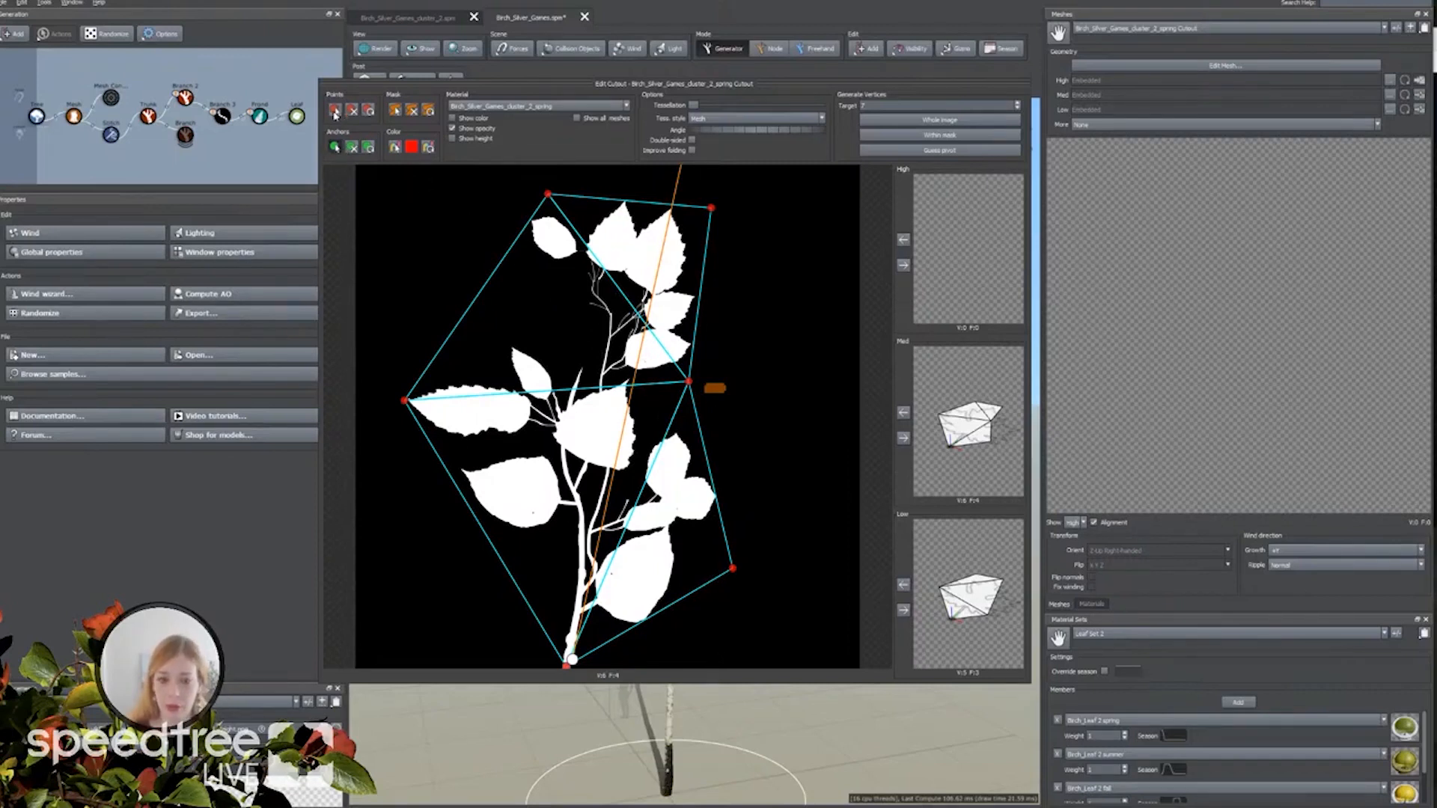
pyautogui.click(520, 300)
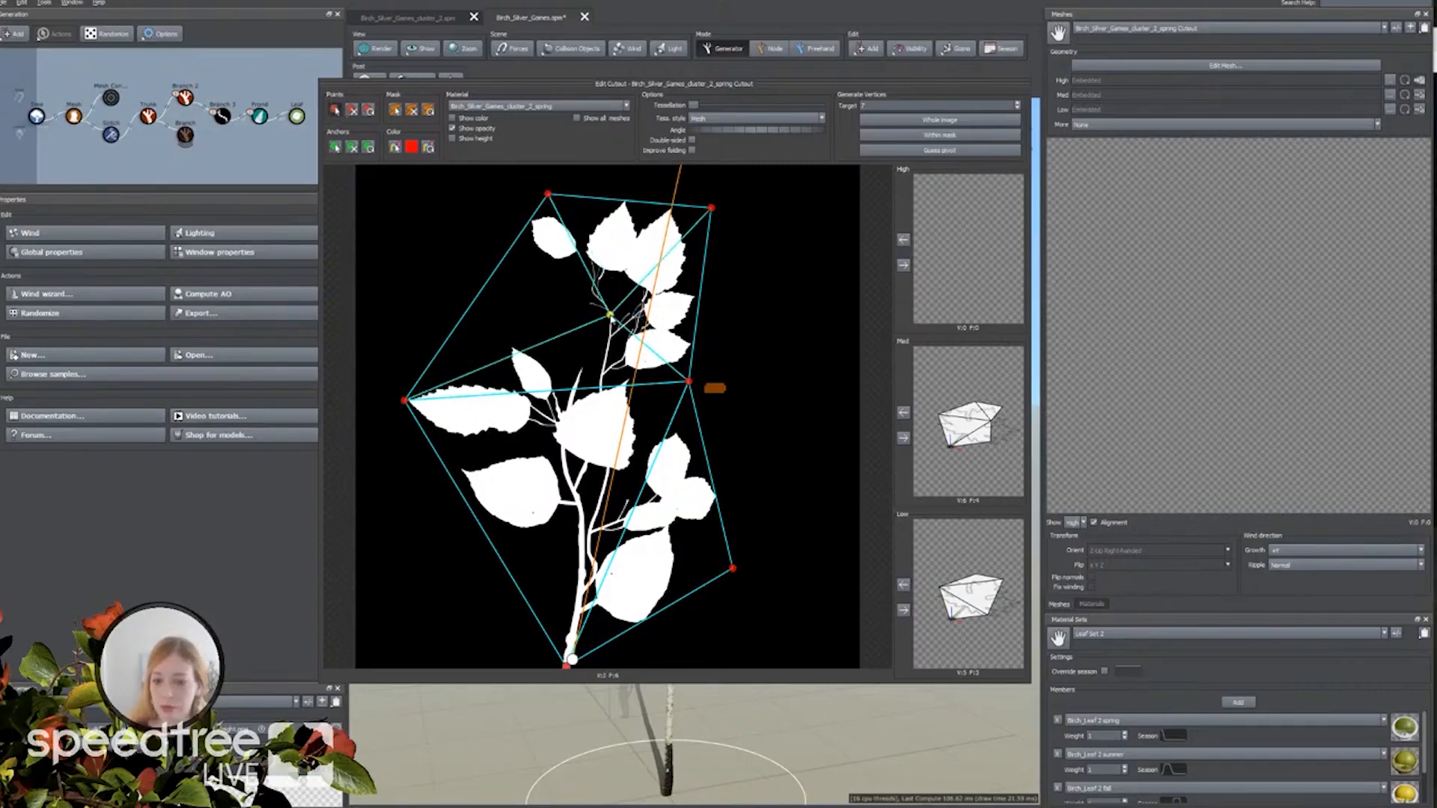
pyautogui.moveTo(530, 310)
pyautogui.mouseDown()
pyautogui.moveTo(495, 290)
pyautogui.moveTo(565, 320)
pyautogui.moveTo(600, 417)
pyautogui.moveTo(583, 258)
pyautogui.moveTo(505, 285)
pyautogui.moveTo(508, 304)
pyautogui.mouseUp()
pyautogui.moveTo(549, 196); pyautogui.dragTo(534, 197)
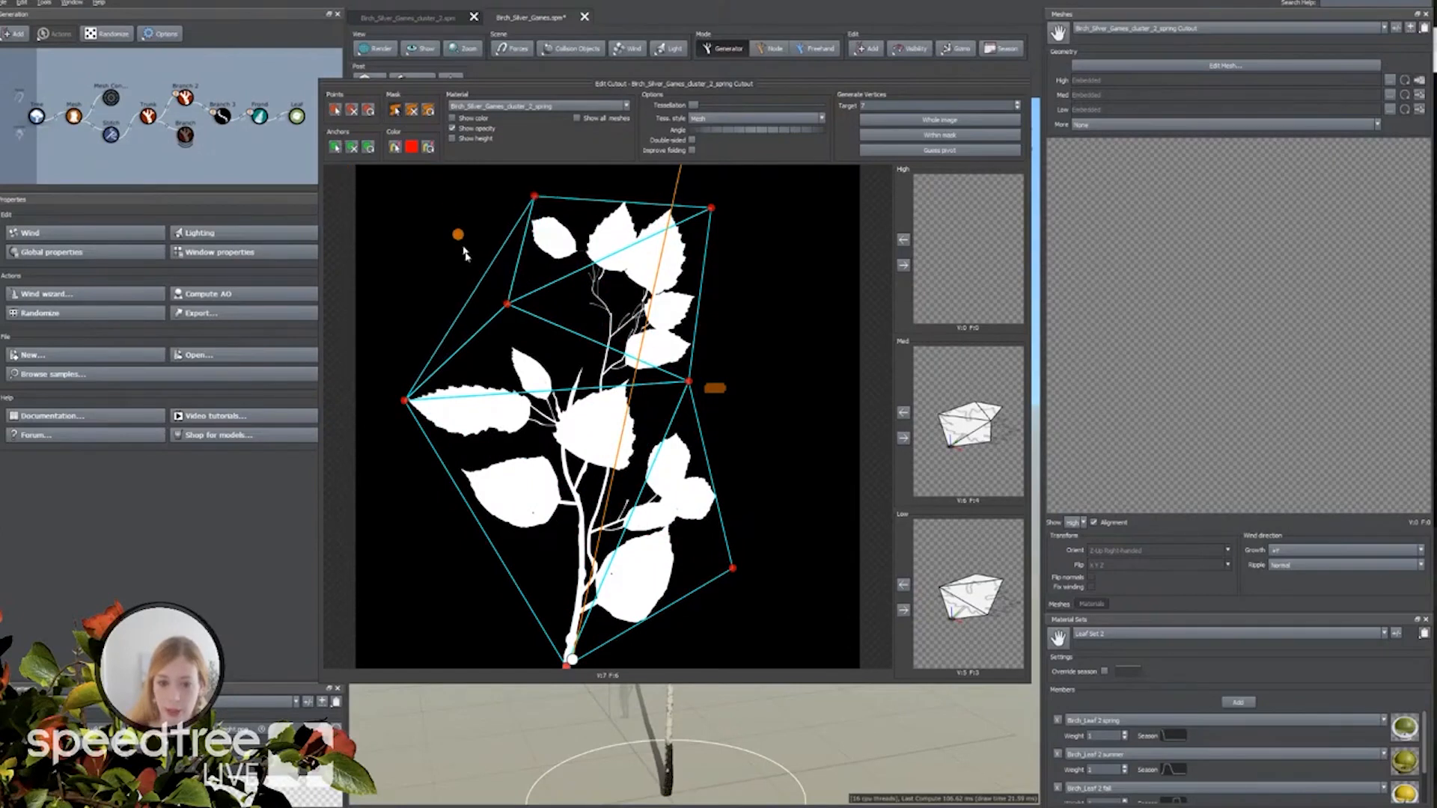
pyautogui.click(903, 265)
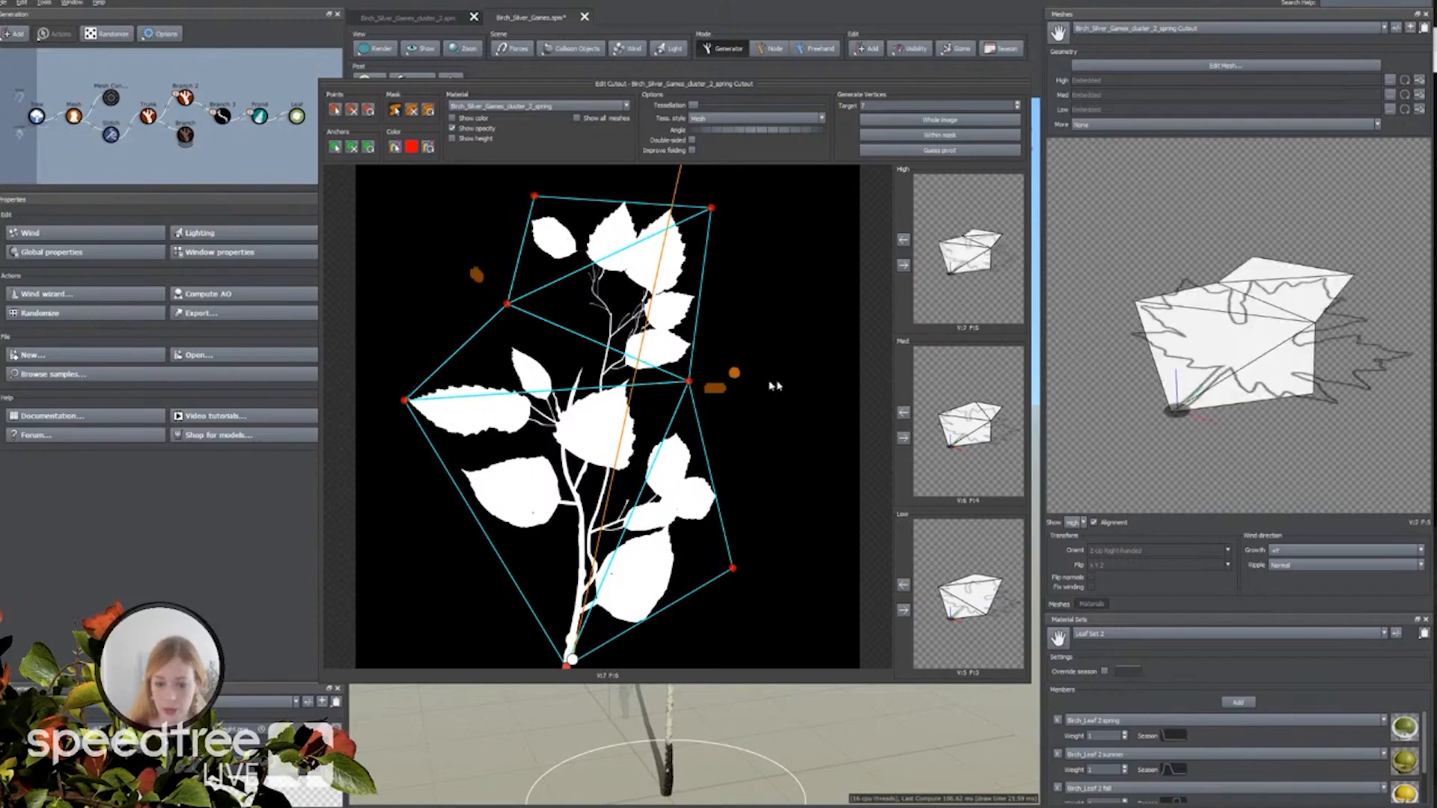
pyautogui.click(750, 738)
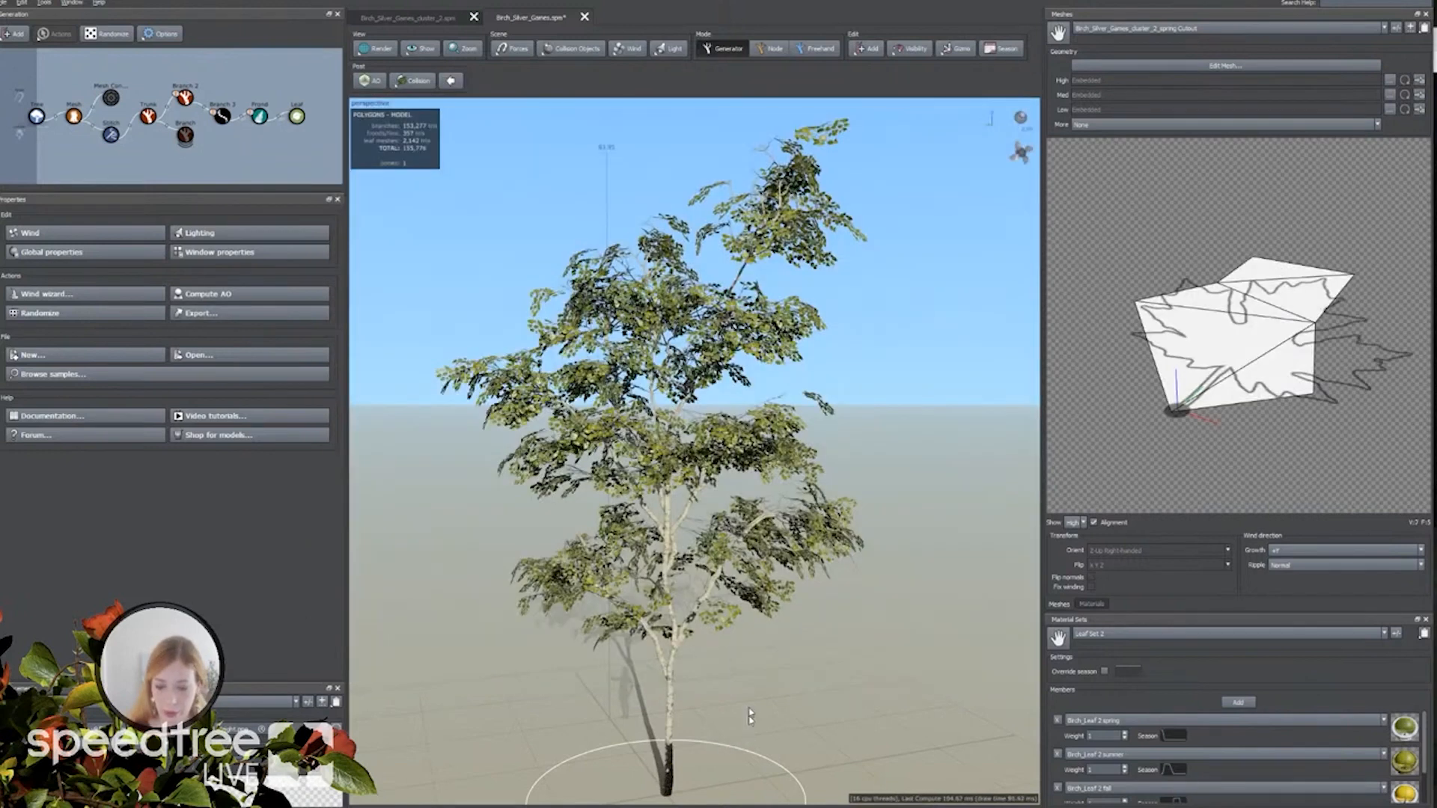
# Add a new Leaf generator as a child of the tree's existing Leaf generator.
pyautogui.click(299, 118)
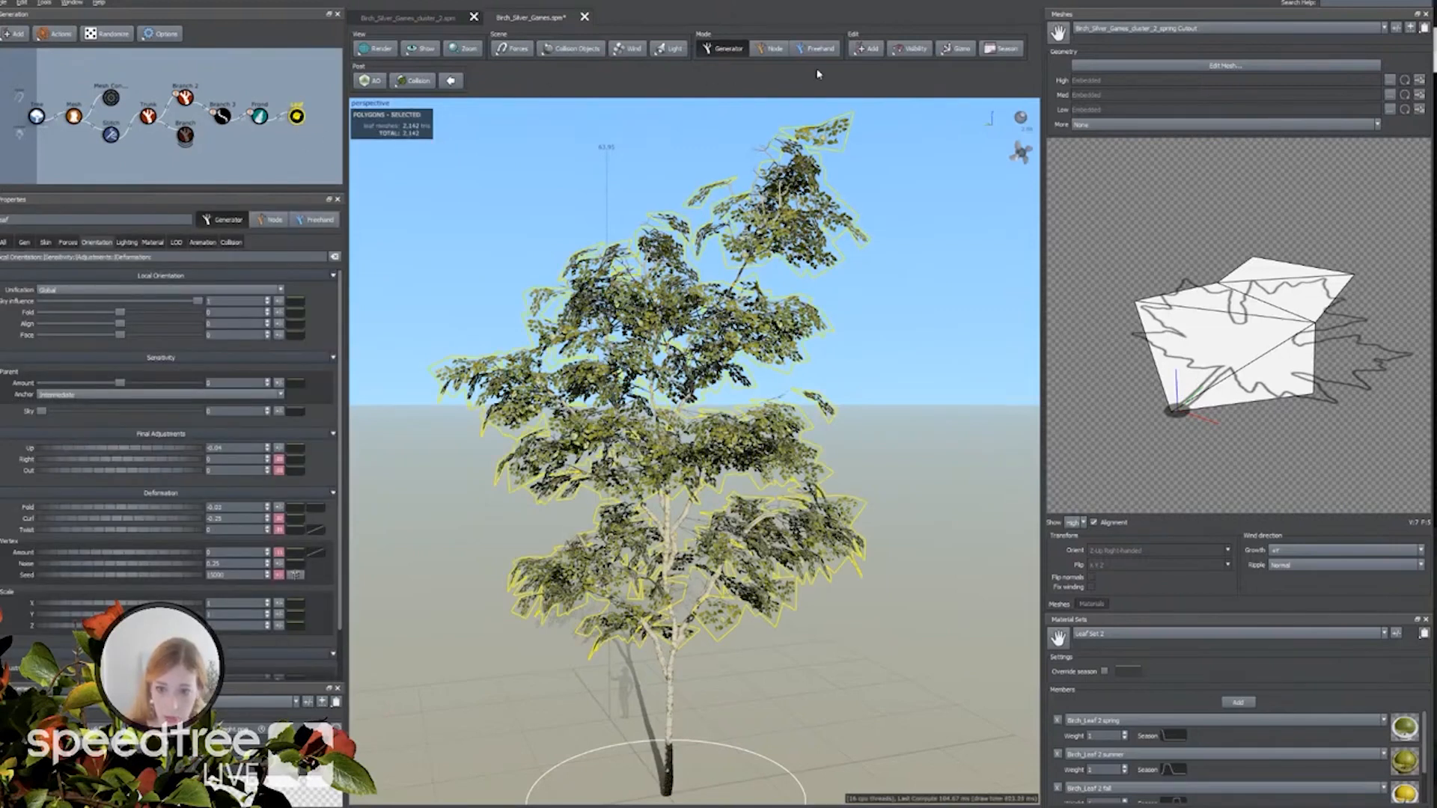
pyautogui.click(876, 50)
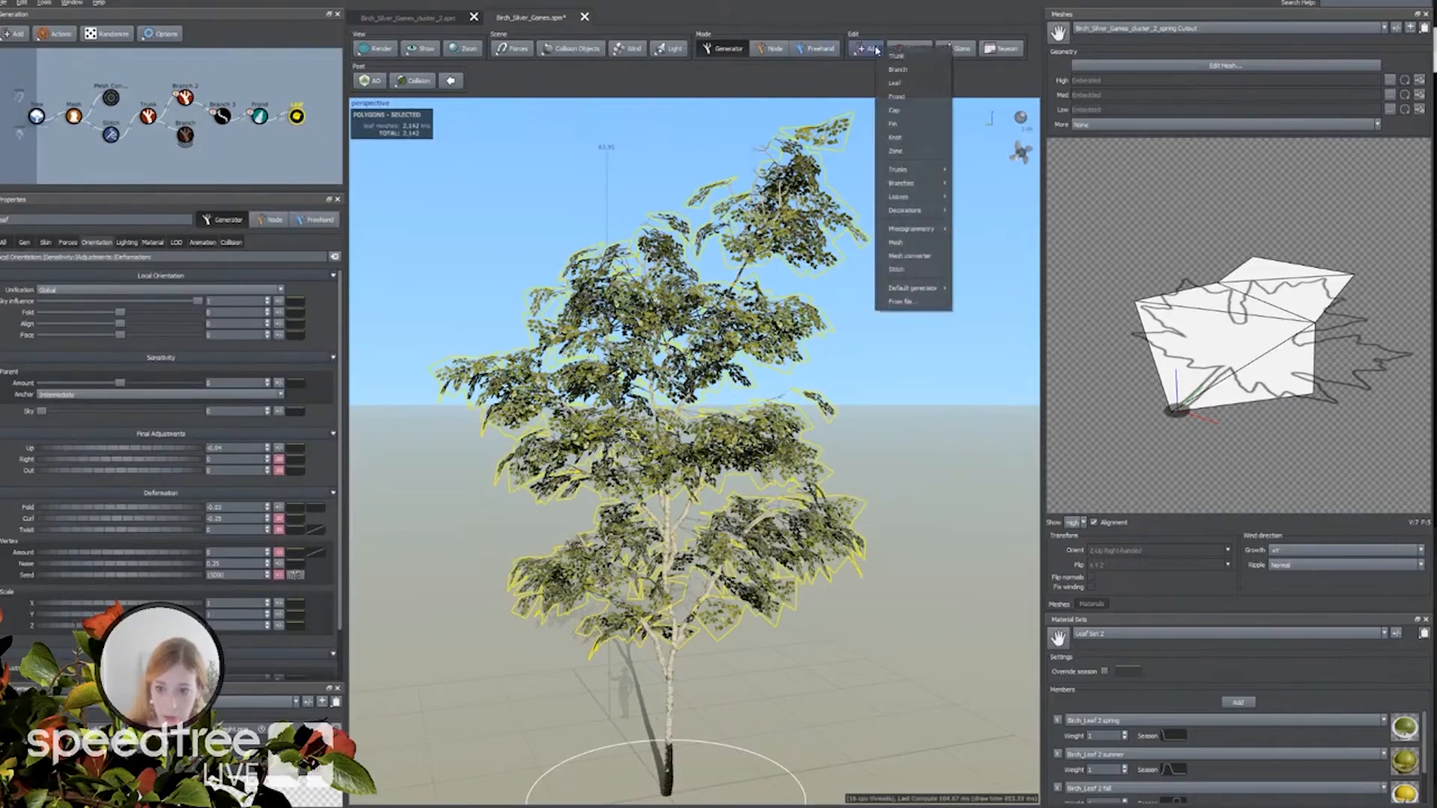
pyautogui.click(900, 88)
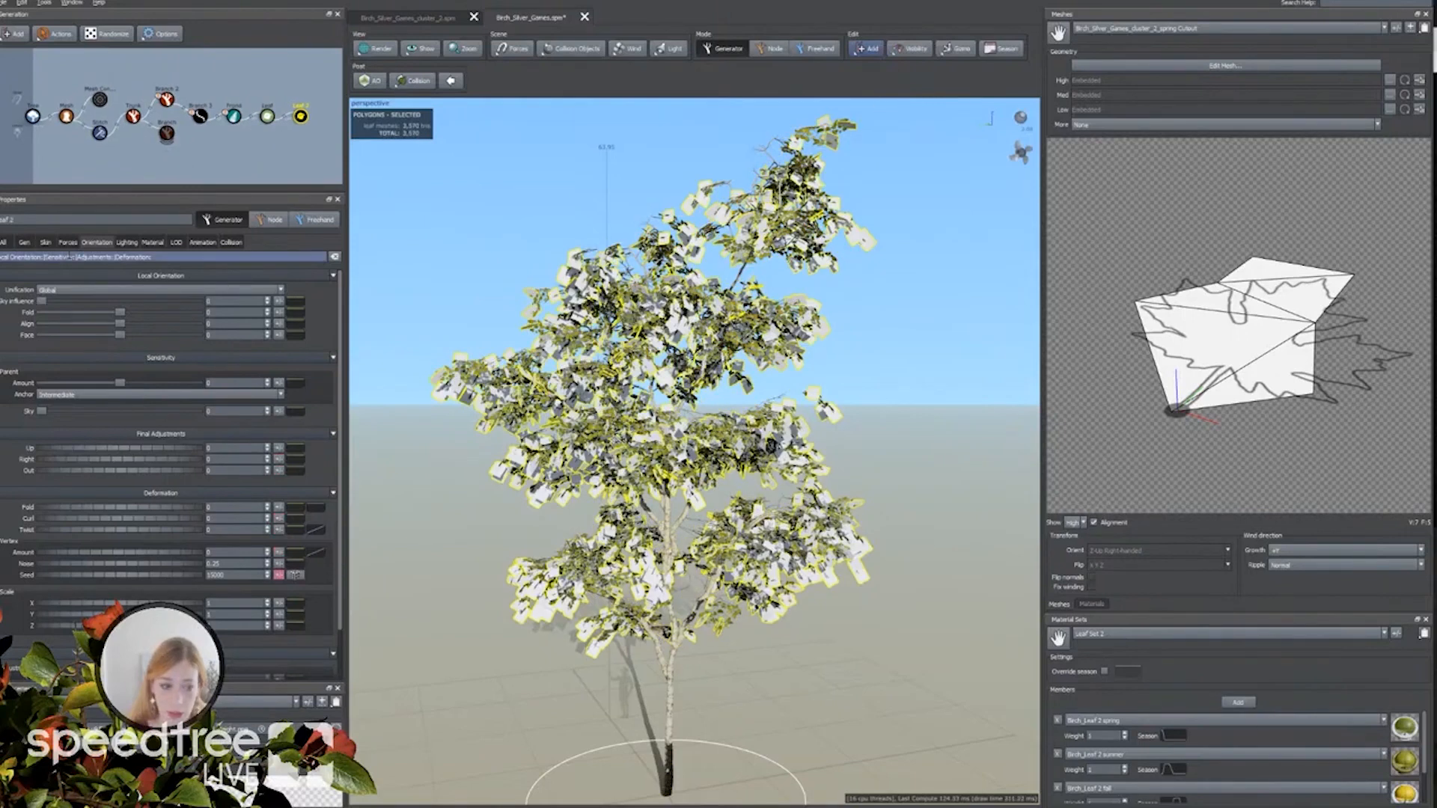
# Assign the Birch_Silver_Games_cluster_2_spring material to the new leaf generator.
pyautogui.click(97, 242)
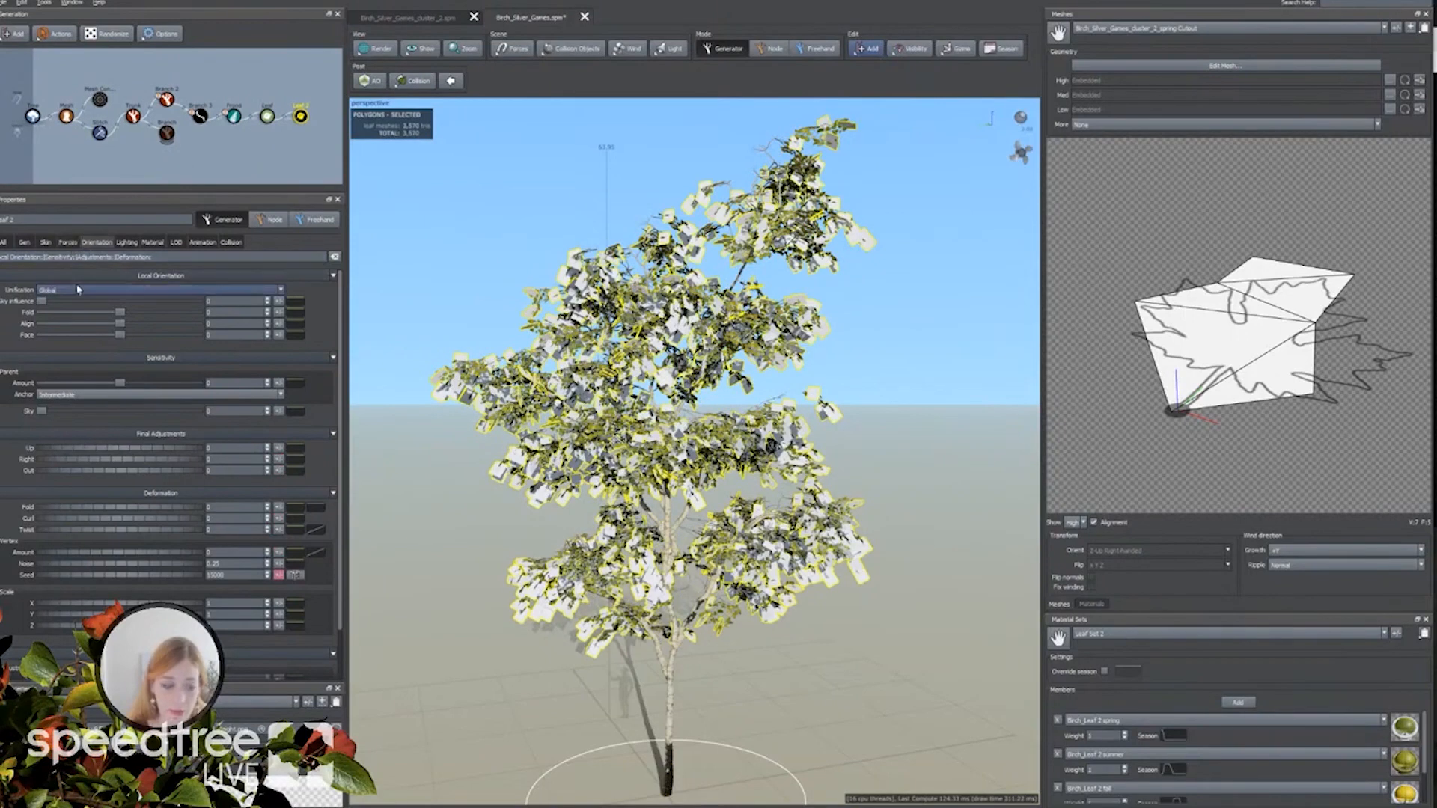
pyautogui.click(25, 242)
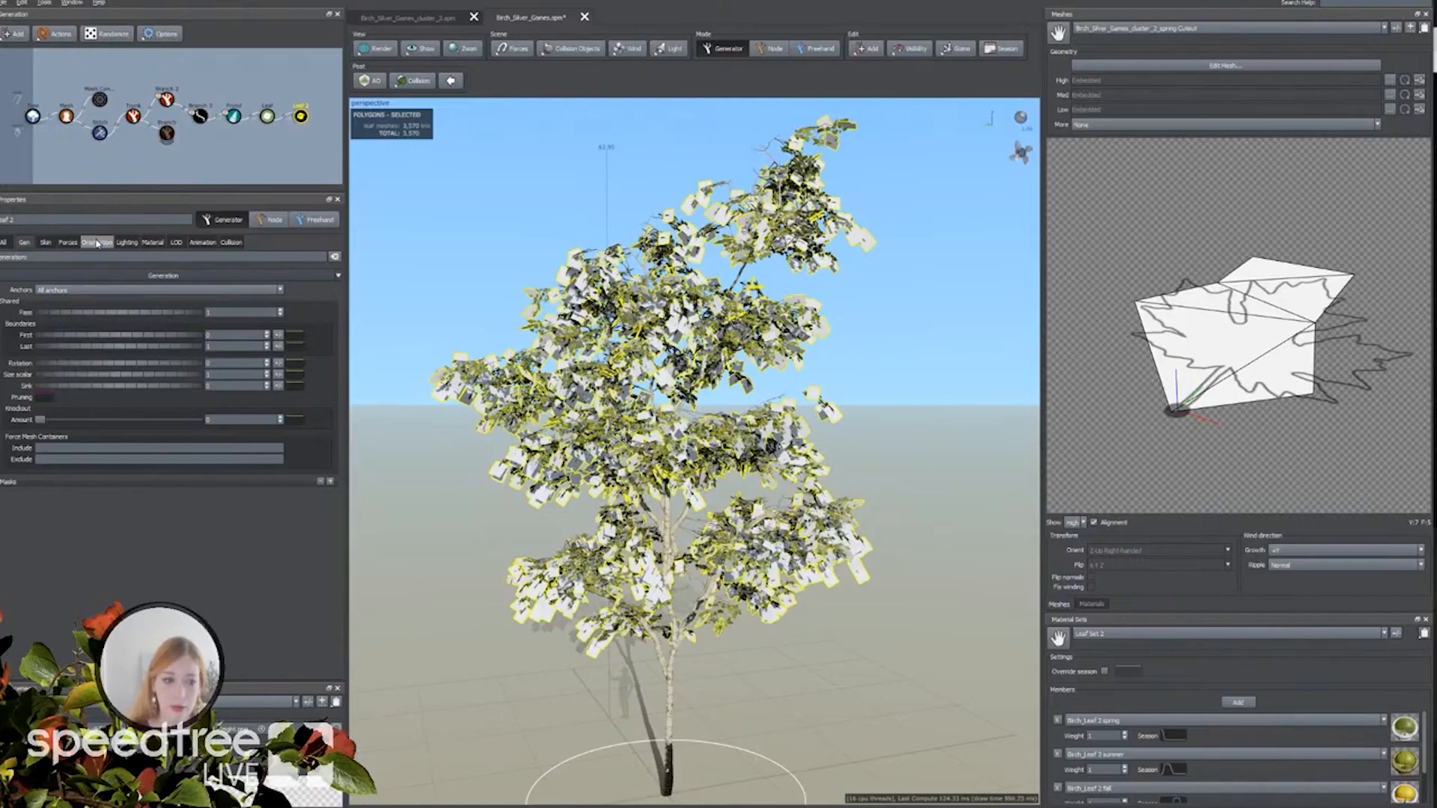
pyautogui.click(127, 242)
pyautogui.click(153, 242)
pyautogui.click(108, 312)
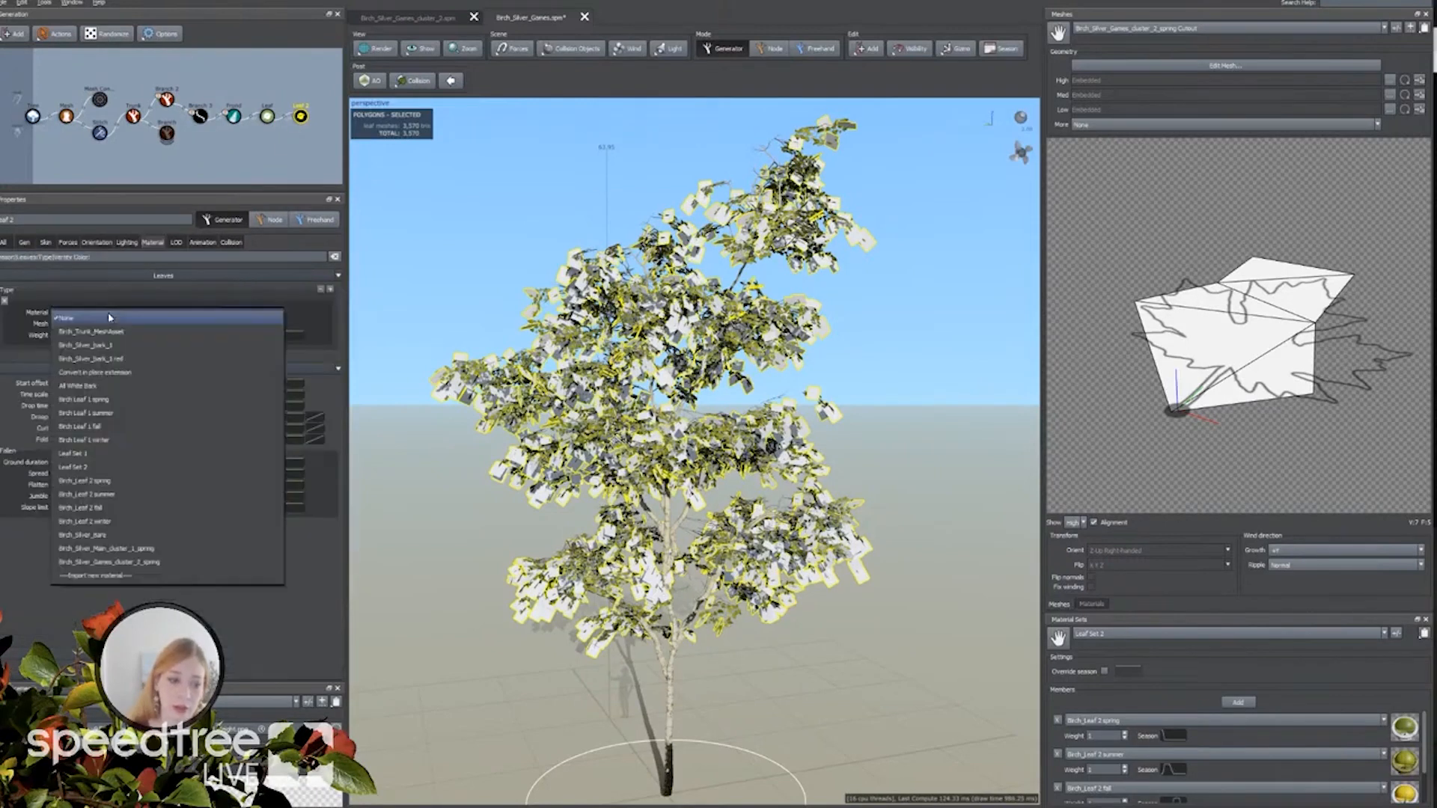
pyautogui.click(95, 567)
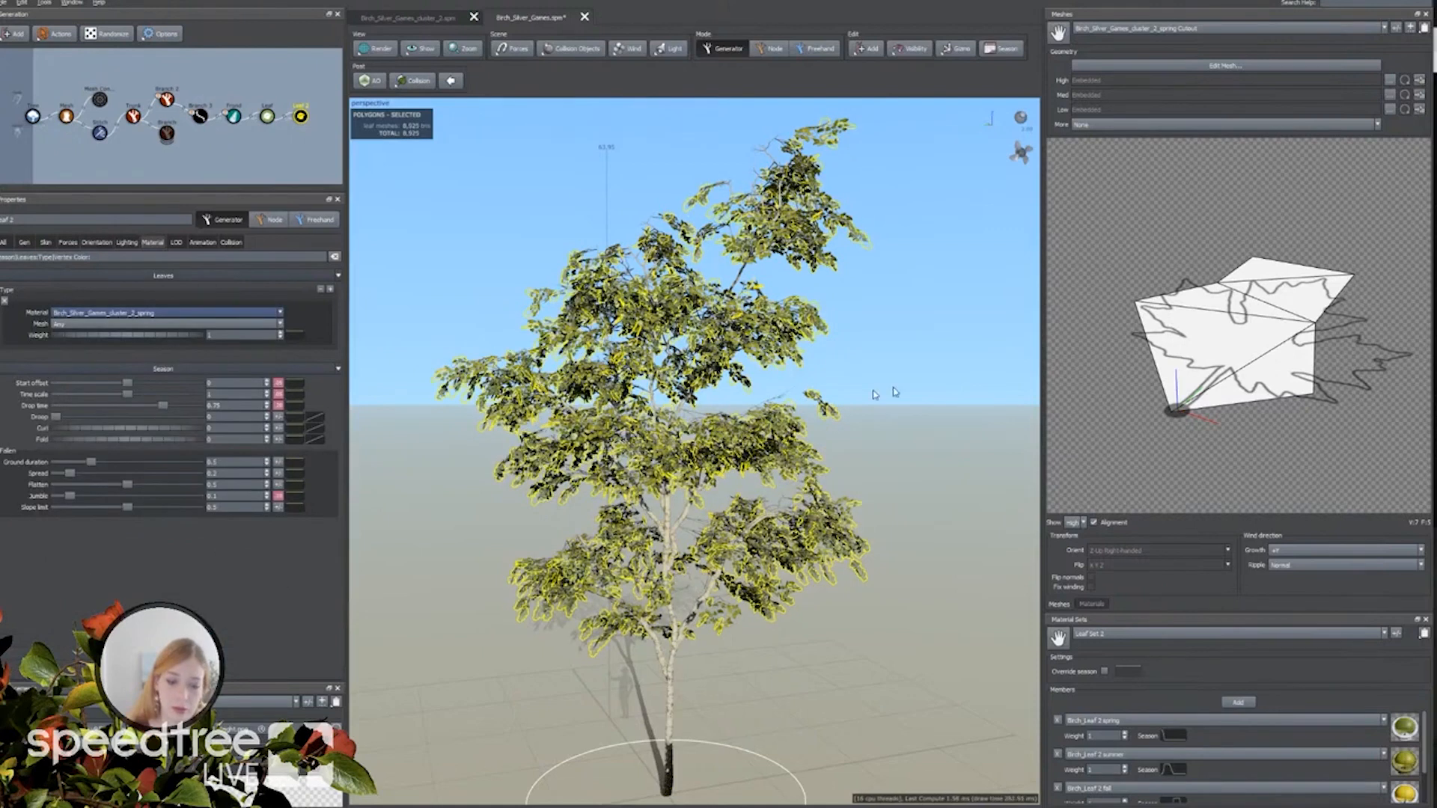
# Make the Birch_Silver_Games_cluster_2_spring material two-sided.
pyautogui.click(1092, 604)
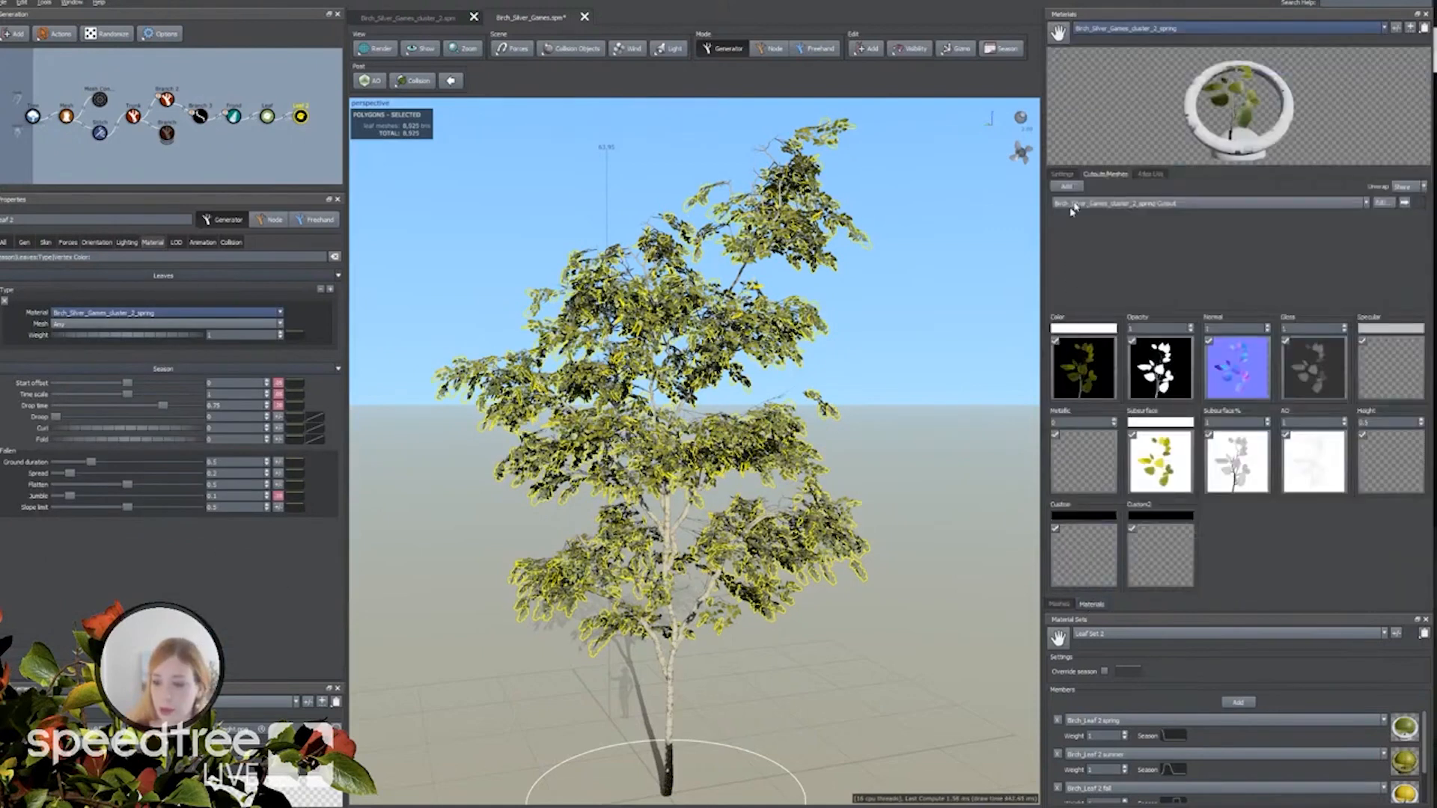
pyautogui.click(1063, 173)
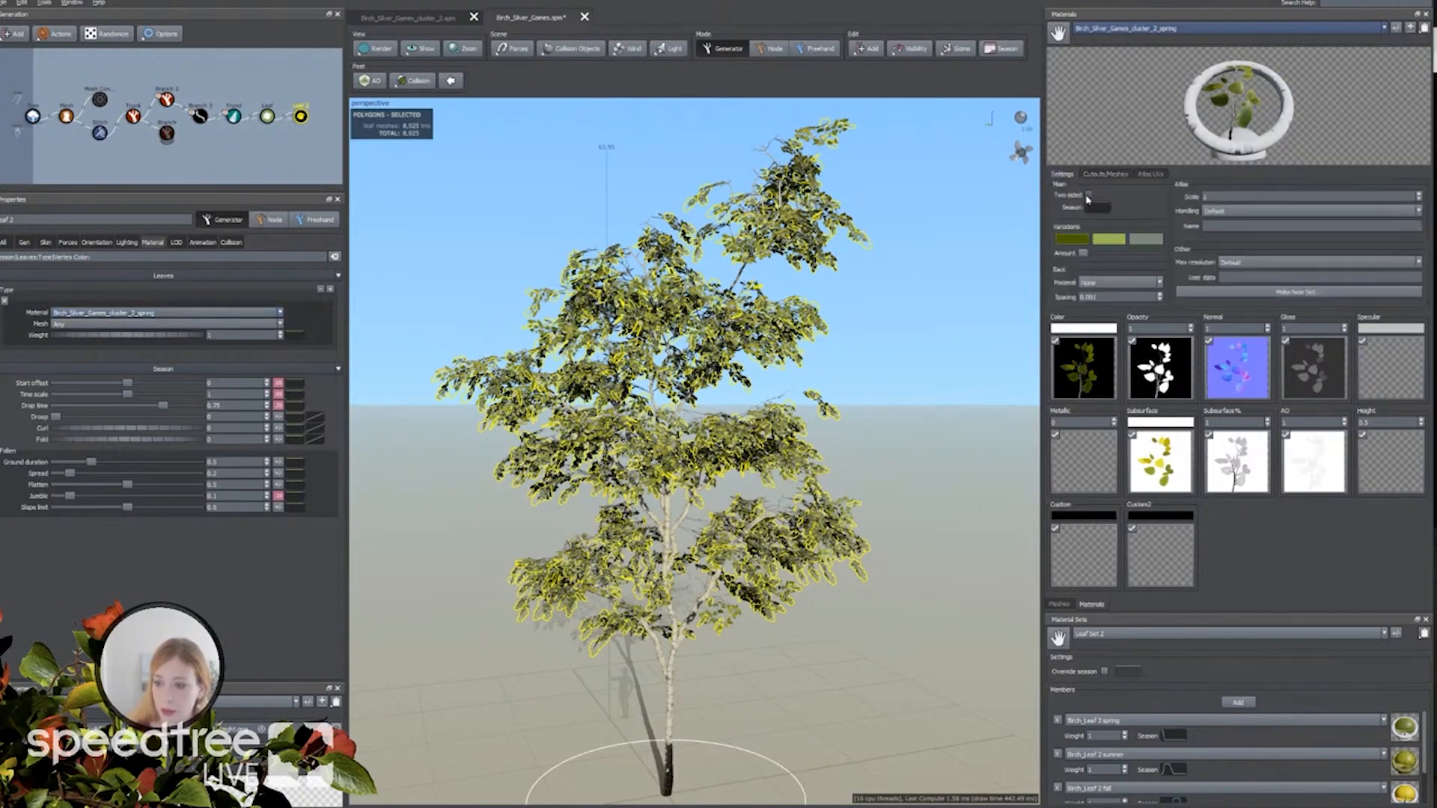
pyautogui.click(1088, 196)
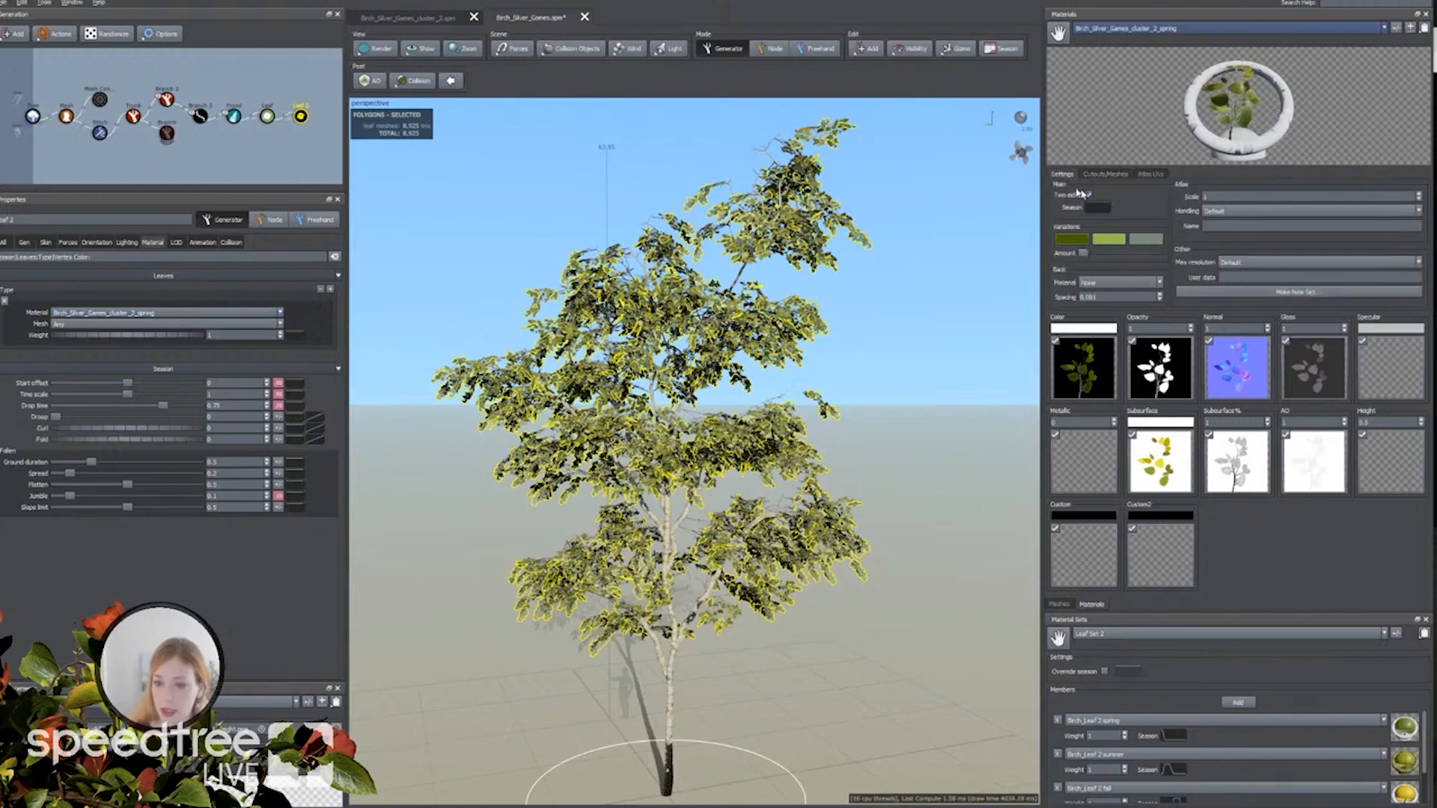
# Clear the leaf selection and inspect the birch tree's foliage close up and from several angles.
pyautogui.click(465, 453)
pyautogui.click(487, 316)
pyautogui.moveTo(524, 344); pyautogui.dragTo(524, 341)
pyautogui.moveTo(473, 451); pyautogui.dragTo(471, 488)
pyautogui.scroll(5, 473, 494)
pyautogui.scroll(-6, 557, 515)
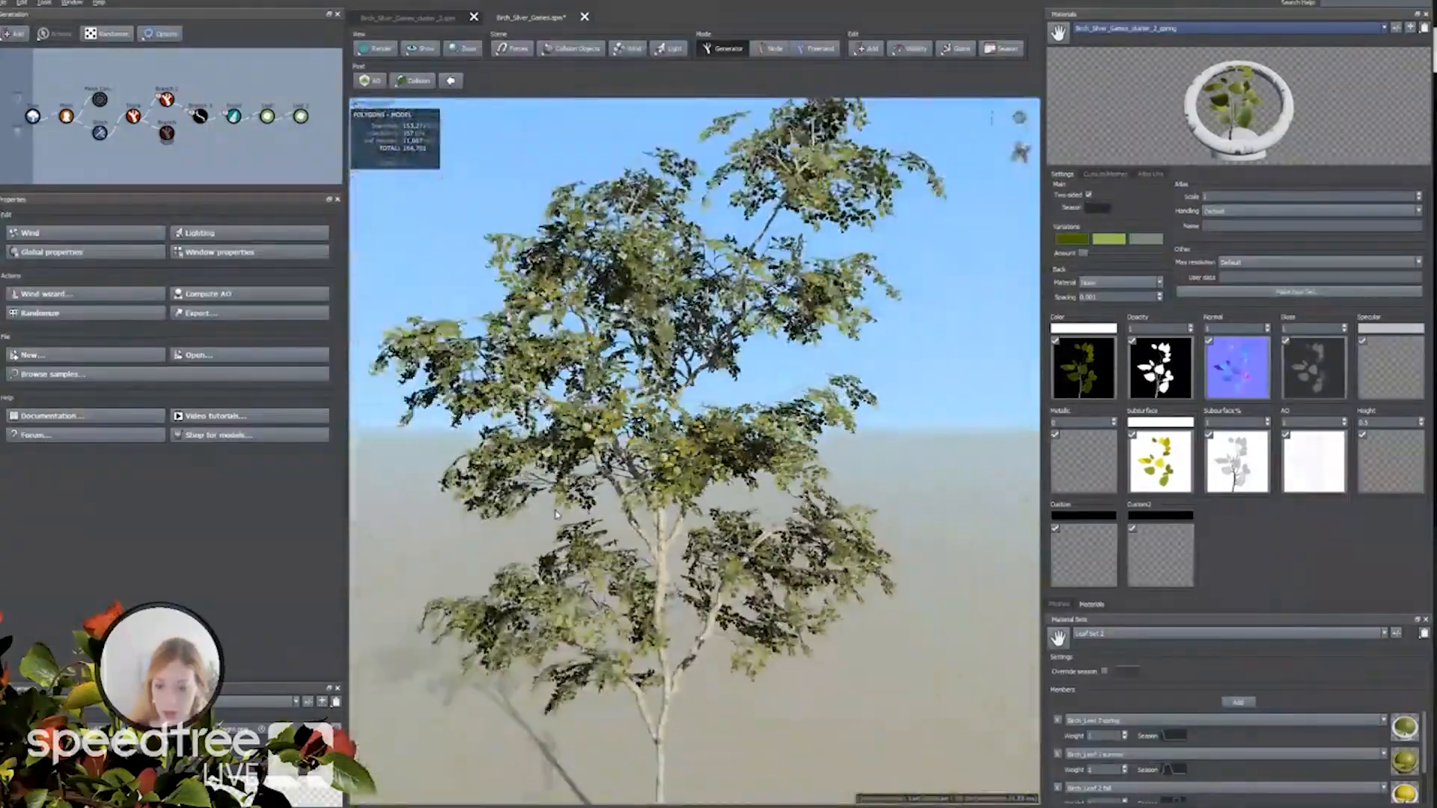
pyautogui.moveTo(737, 431); pyautogui.dragTo(610, 499)
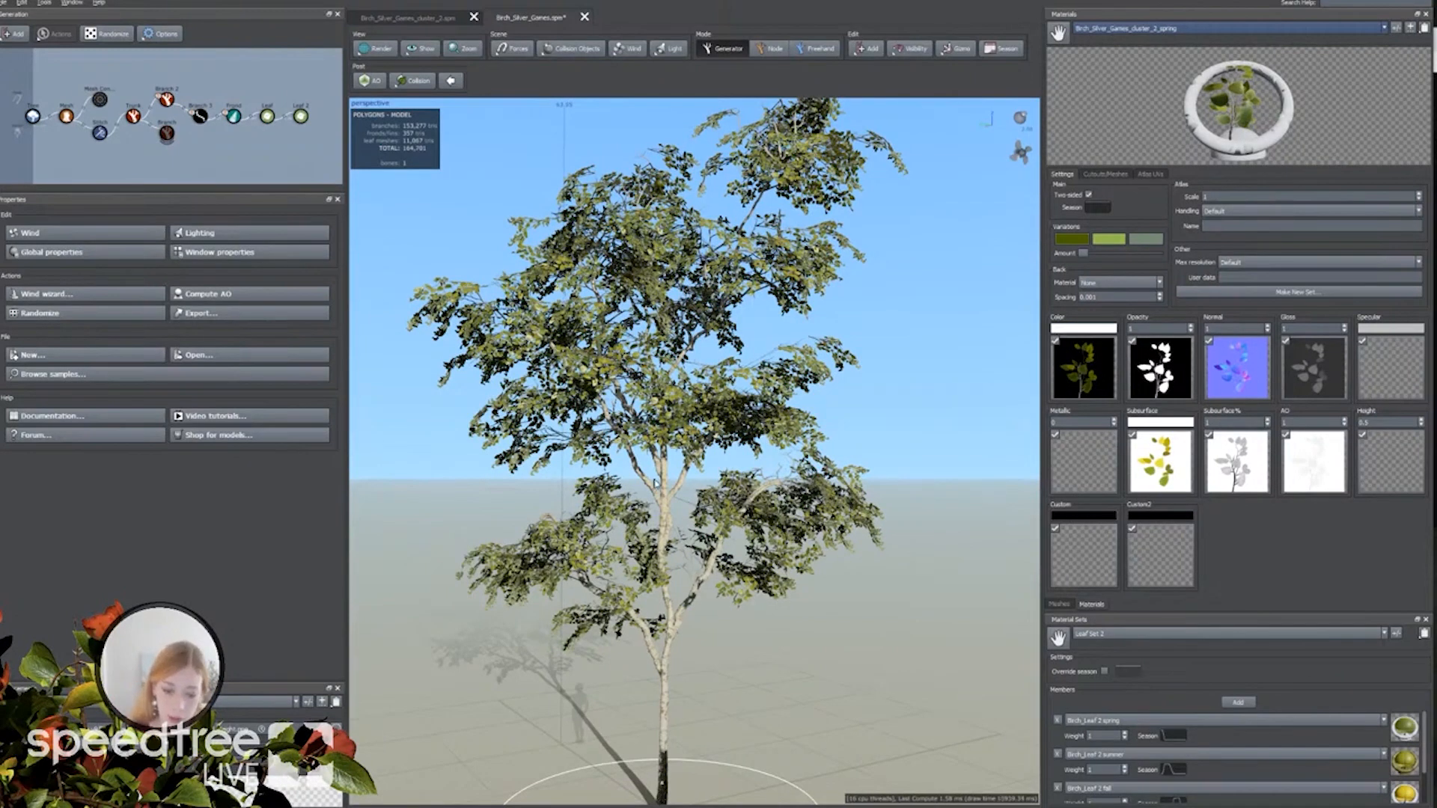
# Switch to the Birch_Silver_Games_cluster_2 file, render the material's Normal channel, and examine the batched leaf's deformation and lighting settings.
pyautogui.click(432, 26)
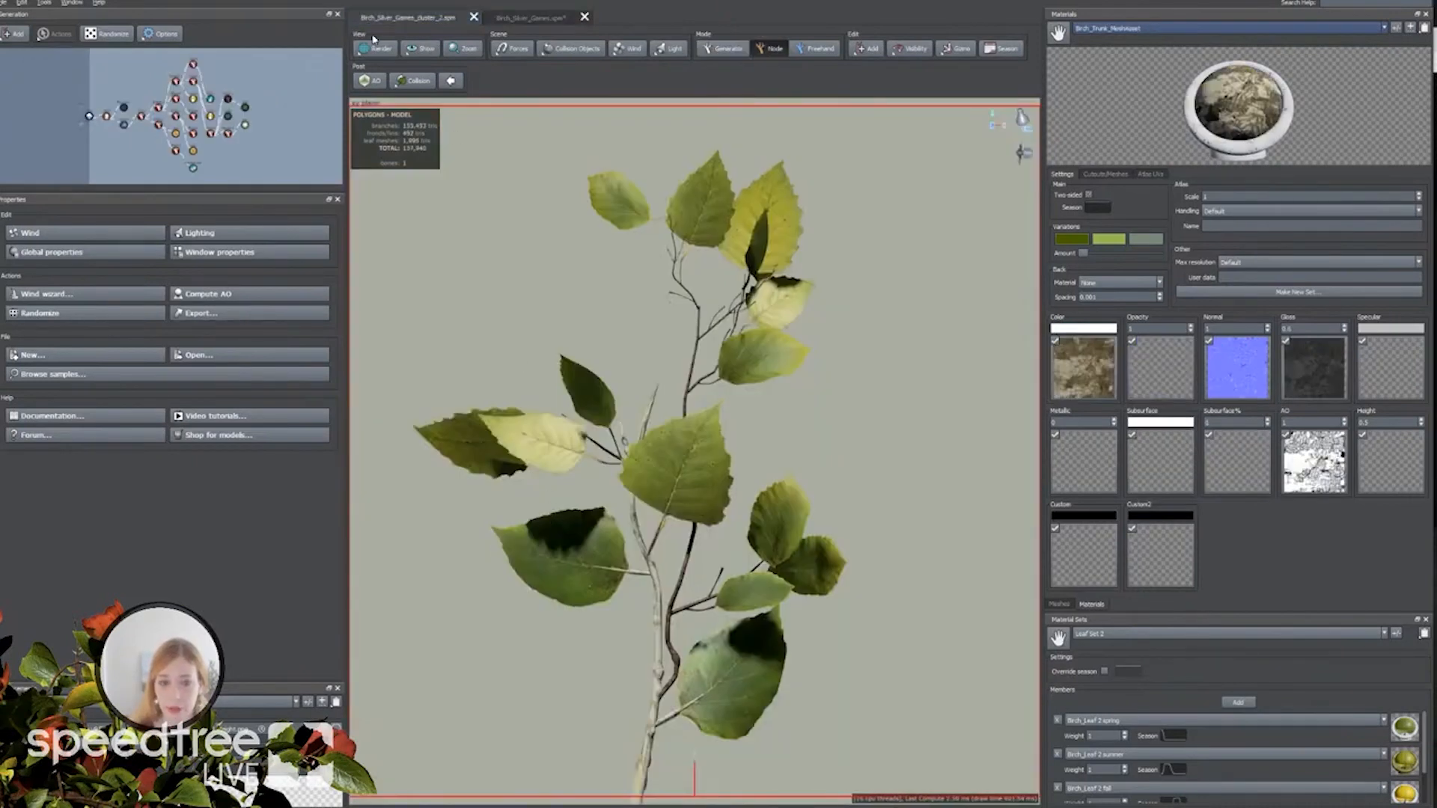
pyautogui.click(376, 48)
pyautogui.moveTo(450, 160)
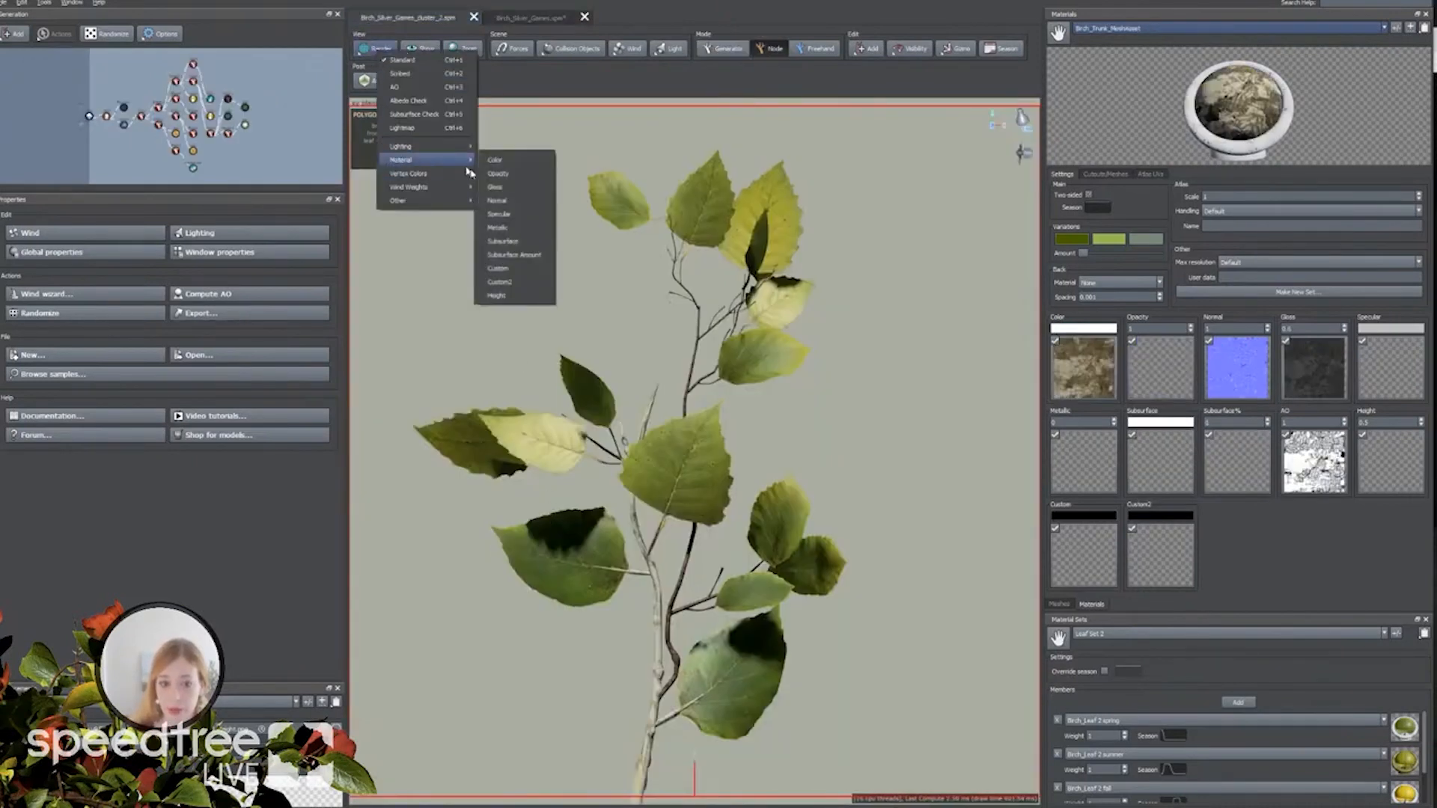
pyautogui.click(501, 202)
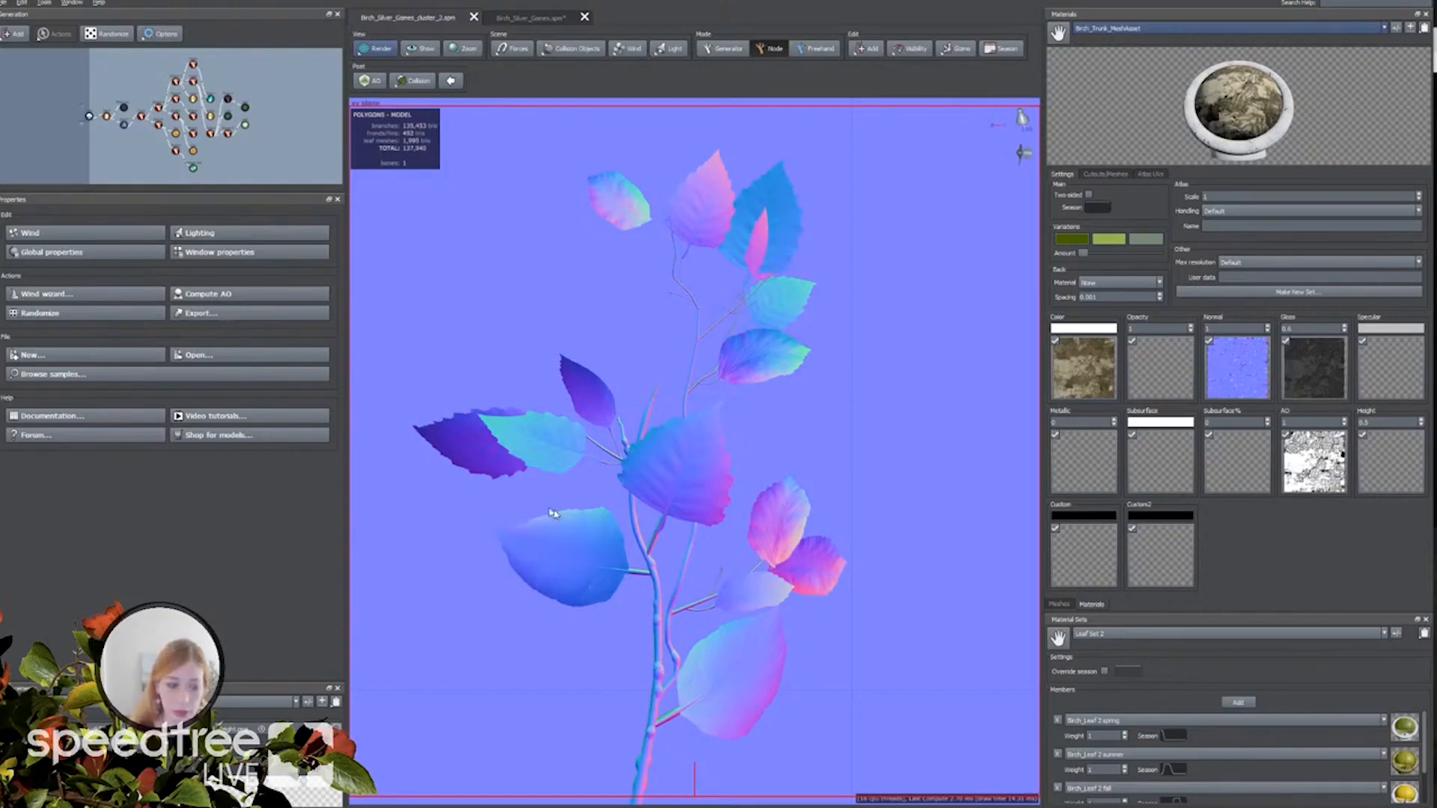
pyautogui.click(193, 169)
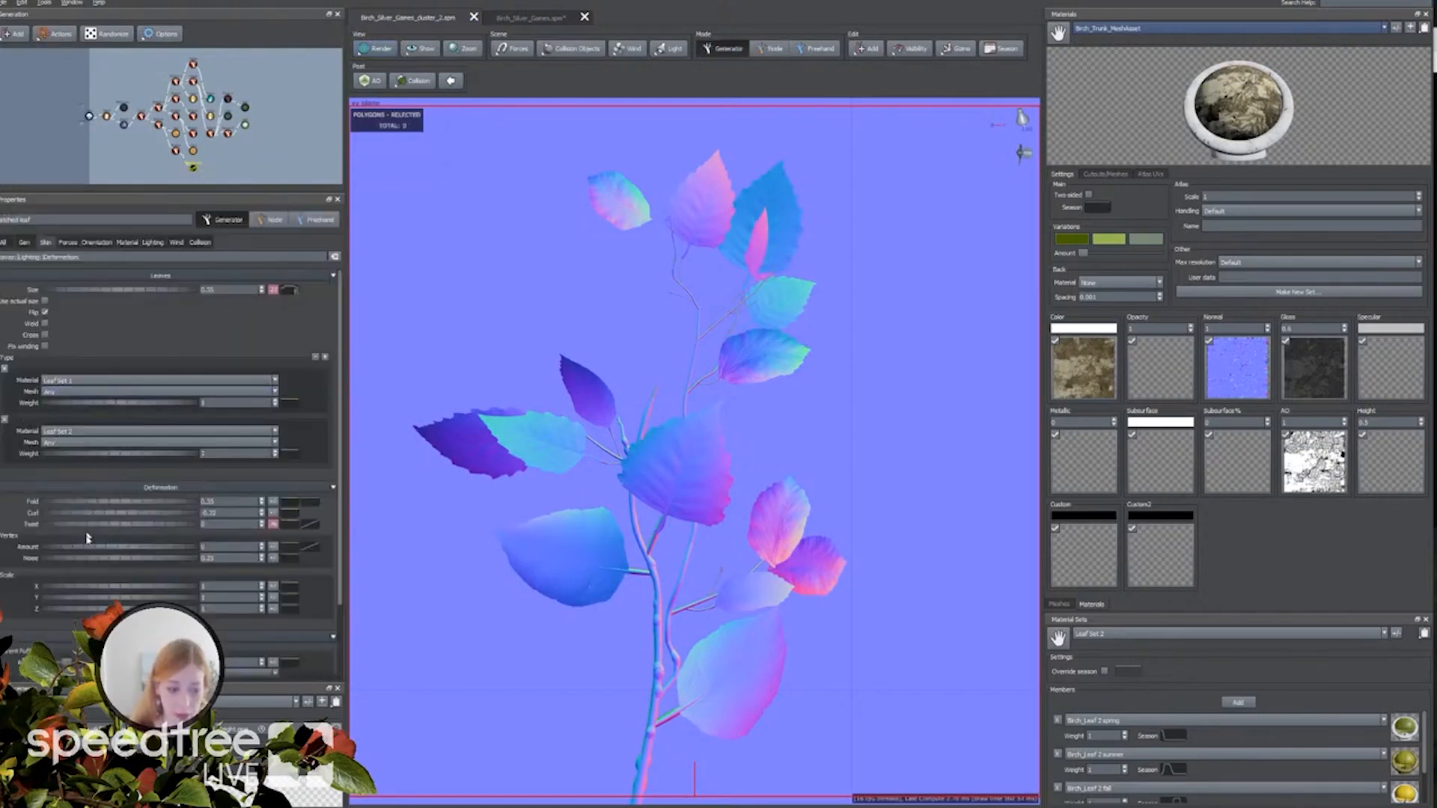
pyautogui.scroll(-3, 87, 537)
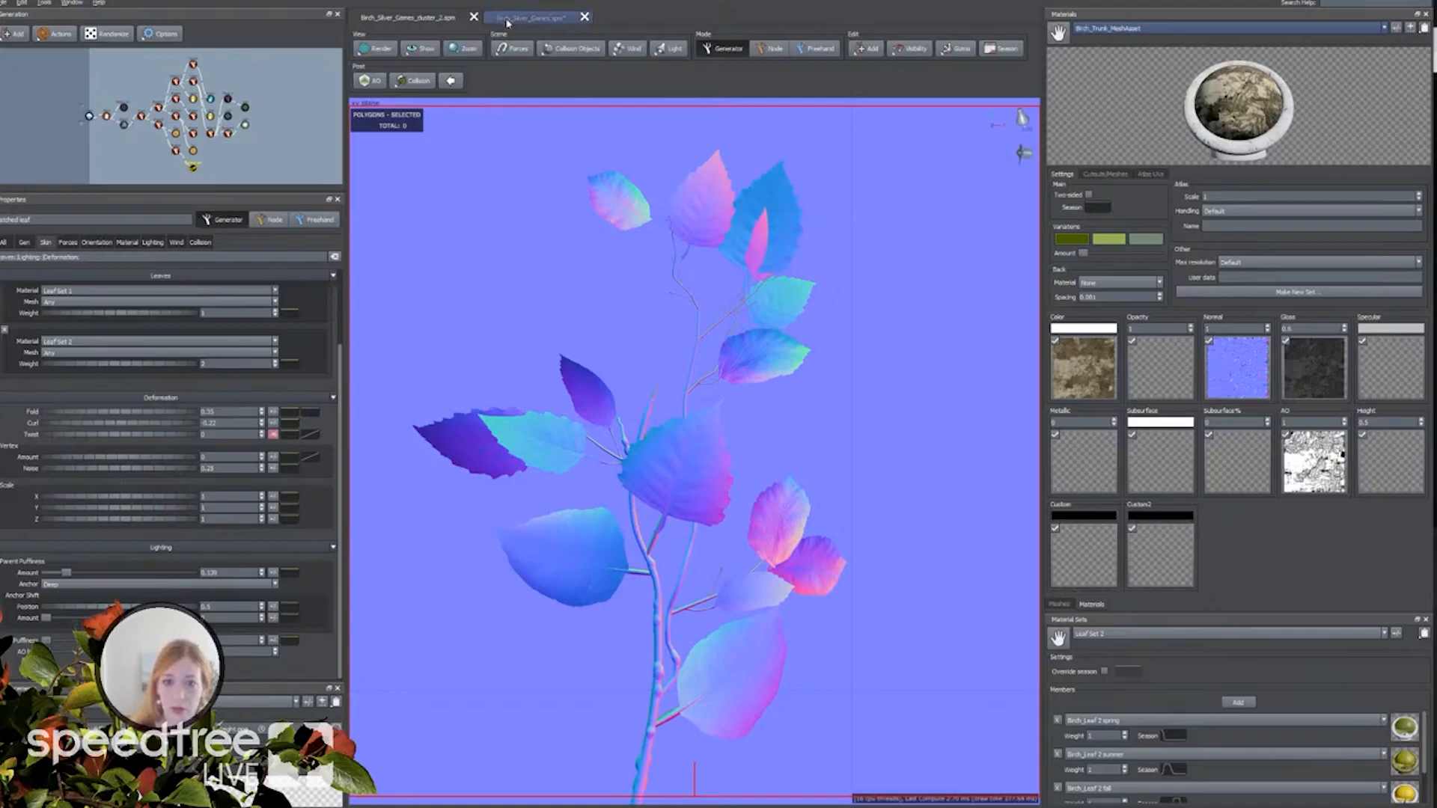
# Return to the Birch_Silver_Games tree file and enlarge the Leaf 2 generator's size to about 1.33, checking the foliage.
pyautogui.click(507, 21)
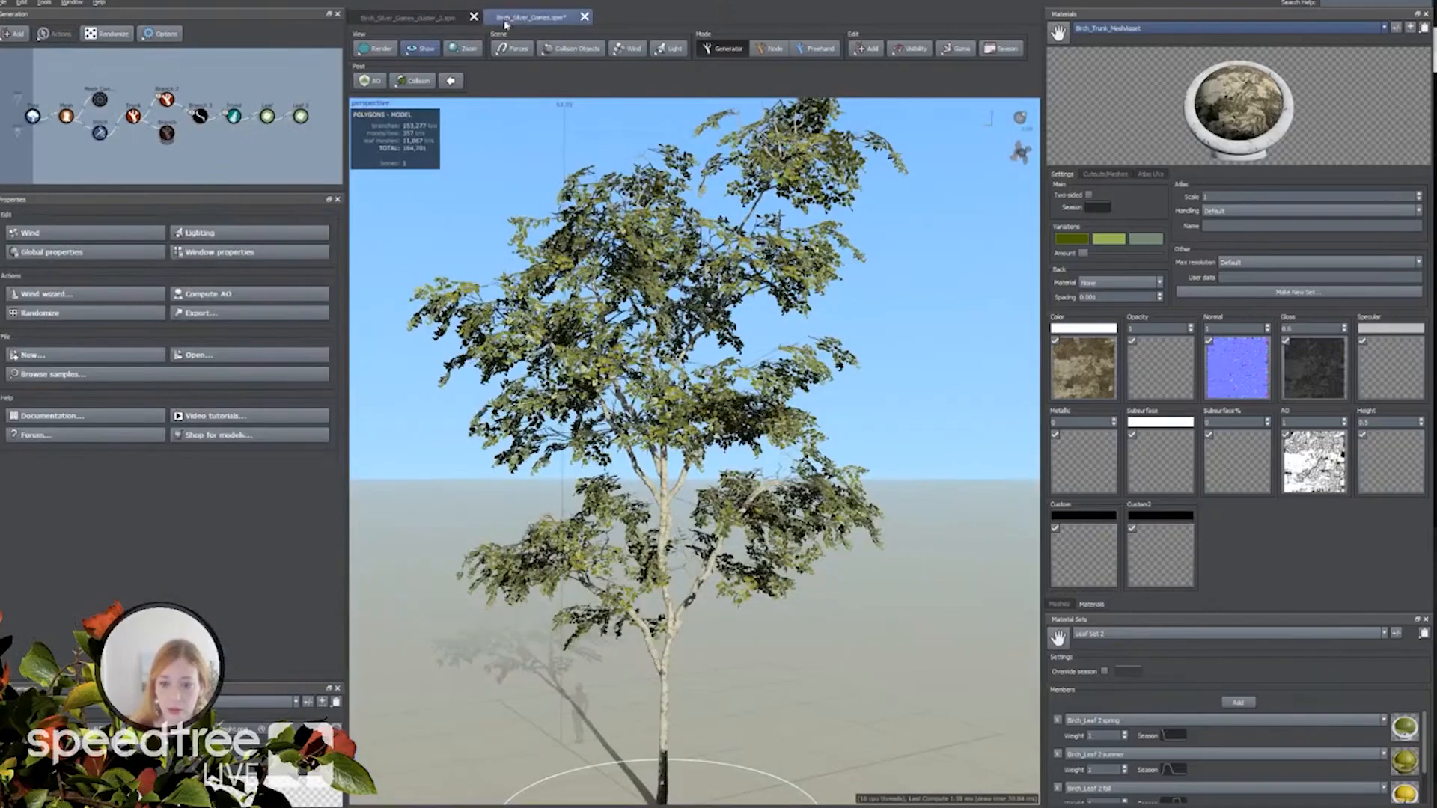
pyautogui.click(412, 327)
pyautogui.scroll(2, 457, 491)
pyautogui.scroll(10, 456, 491)
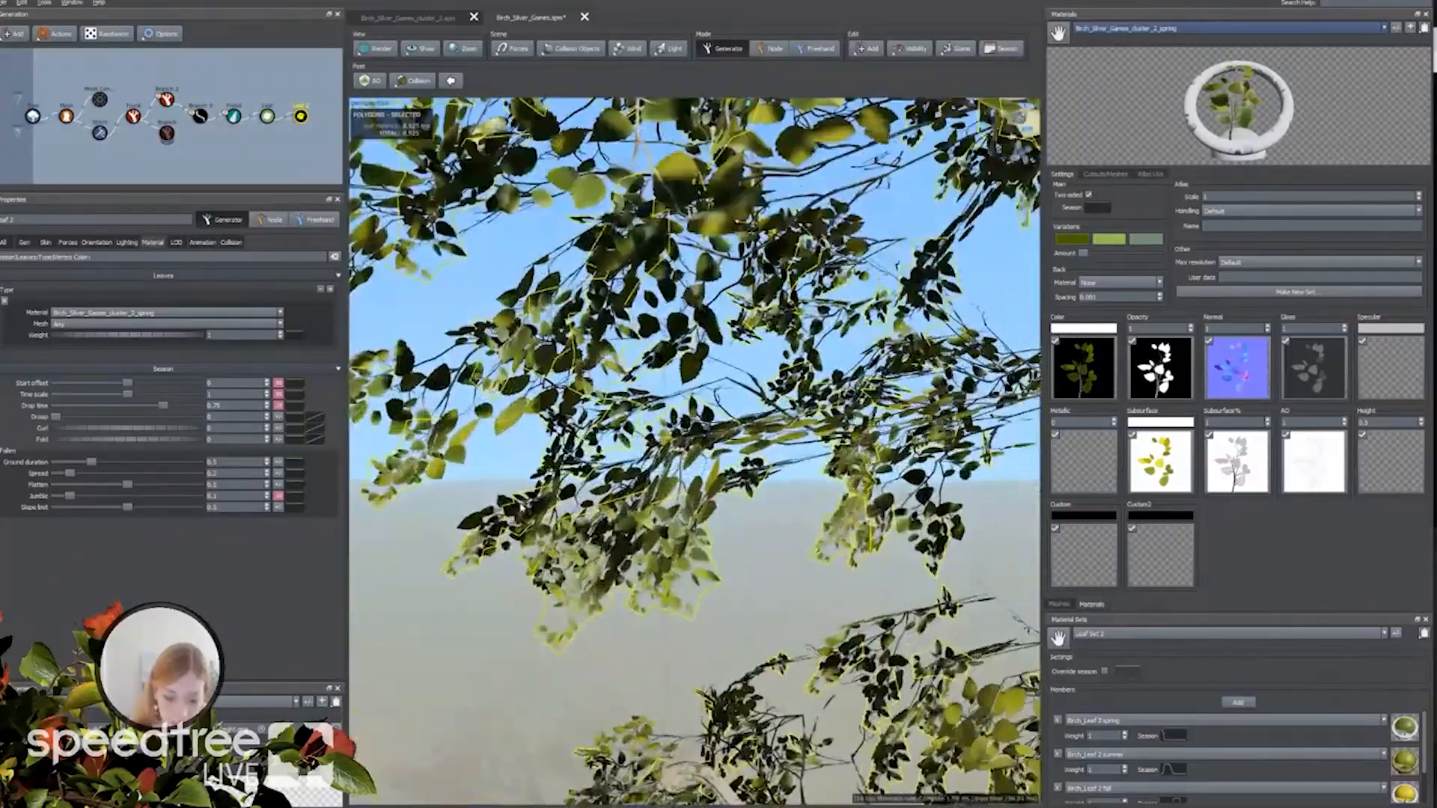
pyautogui.scroll(3, 552, 504)
pyautogui.click(45, 242)
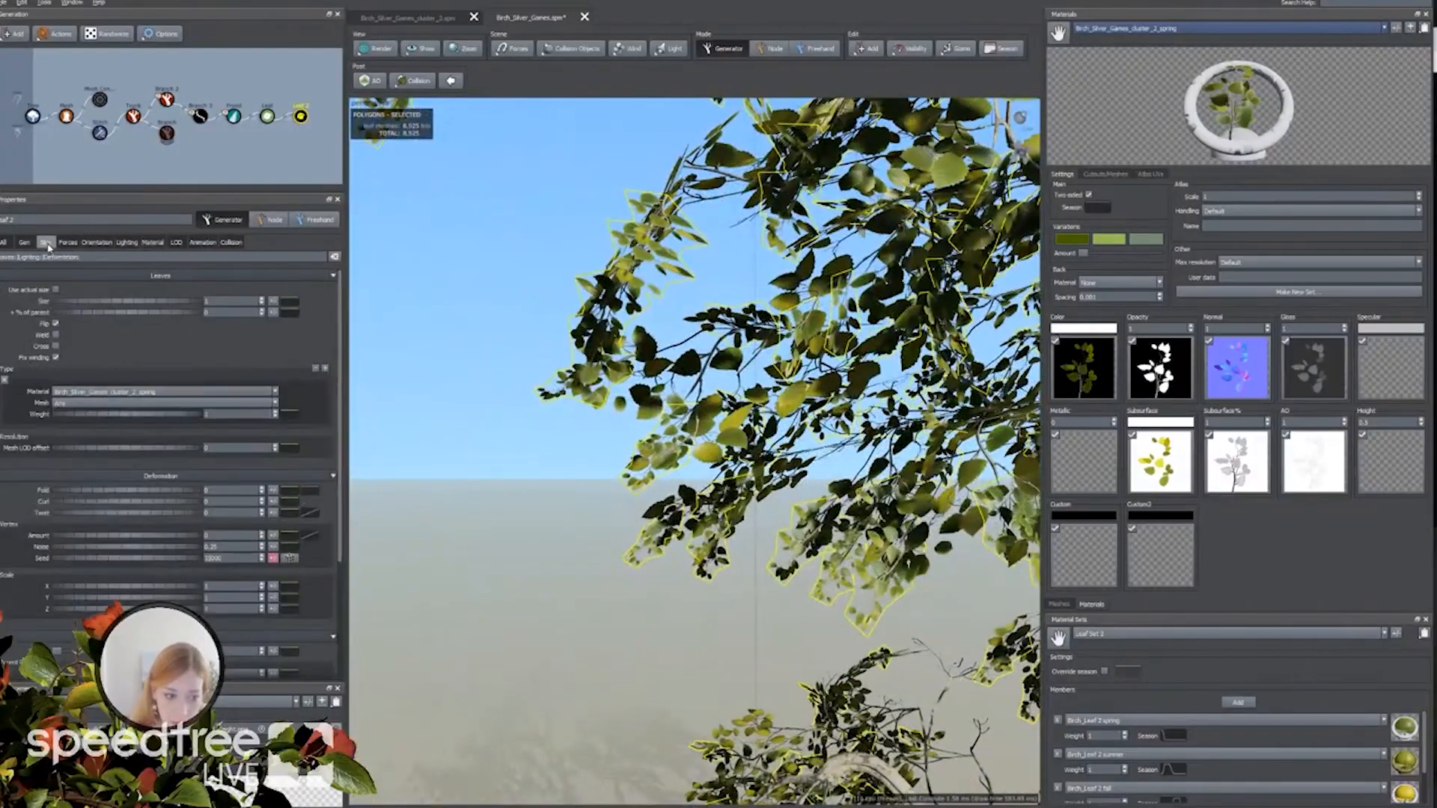
pyautogui.moveTo(126, 303); pyautogui.dragTo(142, 305)
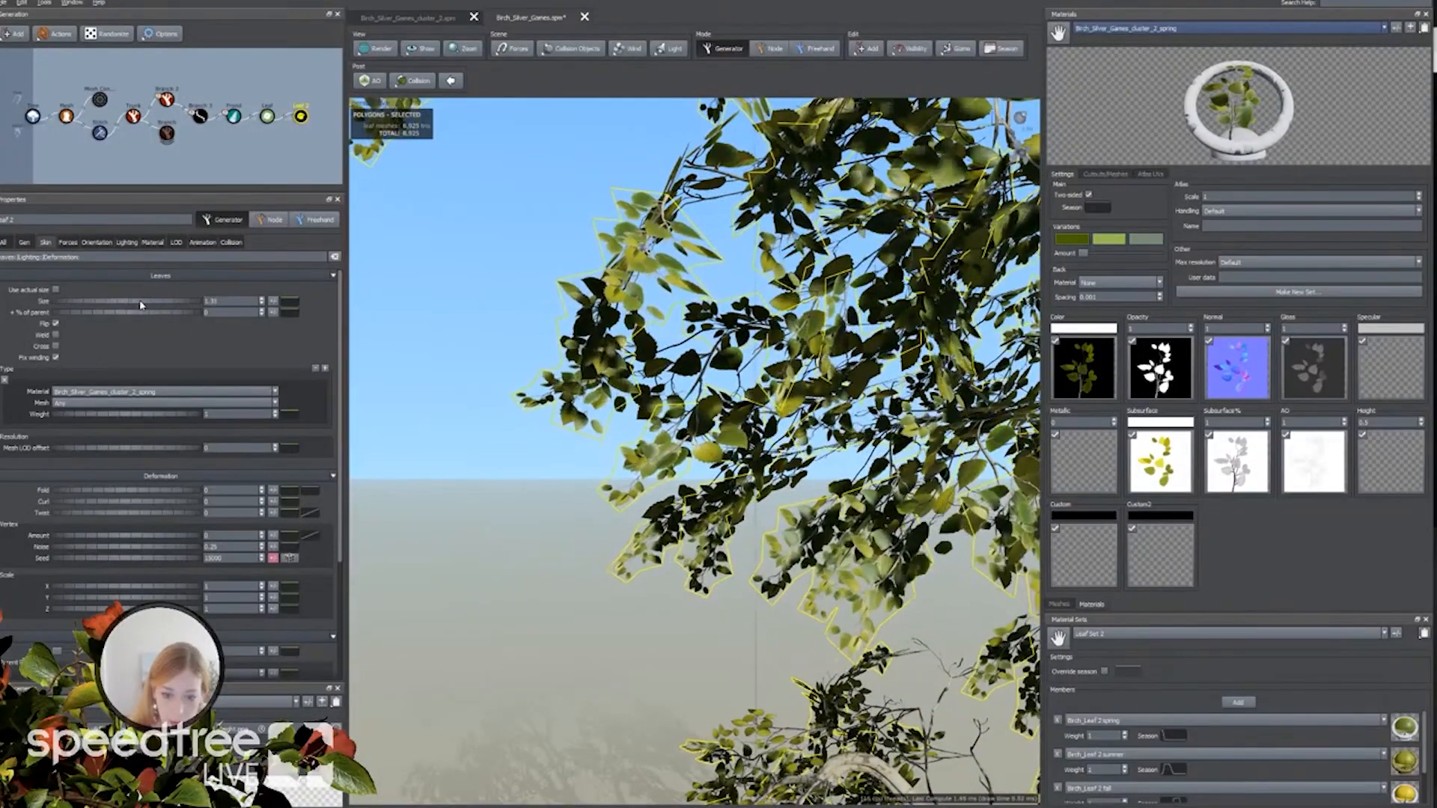
pyautogui.scroll(5, 474, 598)
pyautogui.scroll(-5, 580, 608)
pyautogui.scroll(3, 665, 507)
pyautogui.moveTo(665, 502); pyautogui.dragTo(681, 506)
# Try restricting the first Leaf generator to anchor 2 and restore it to all anchors.
pyautogui.click(267, 117)
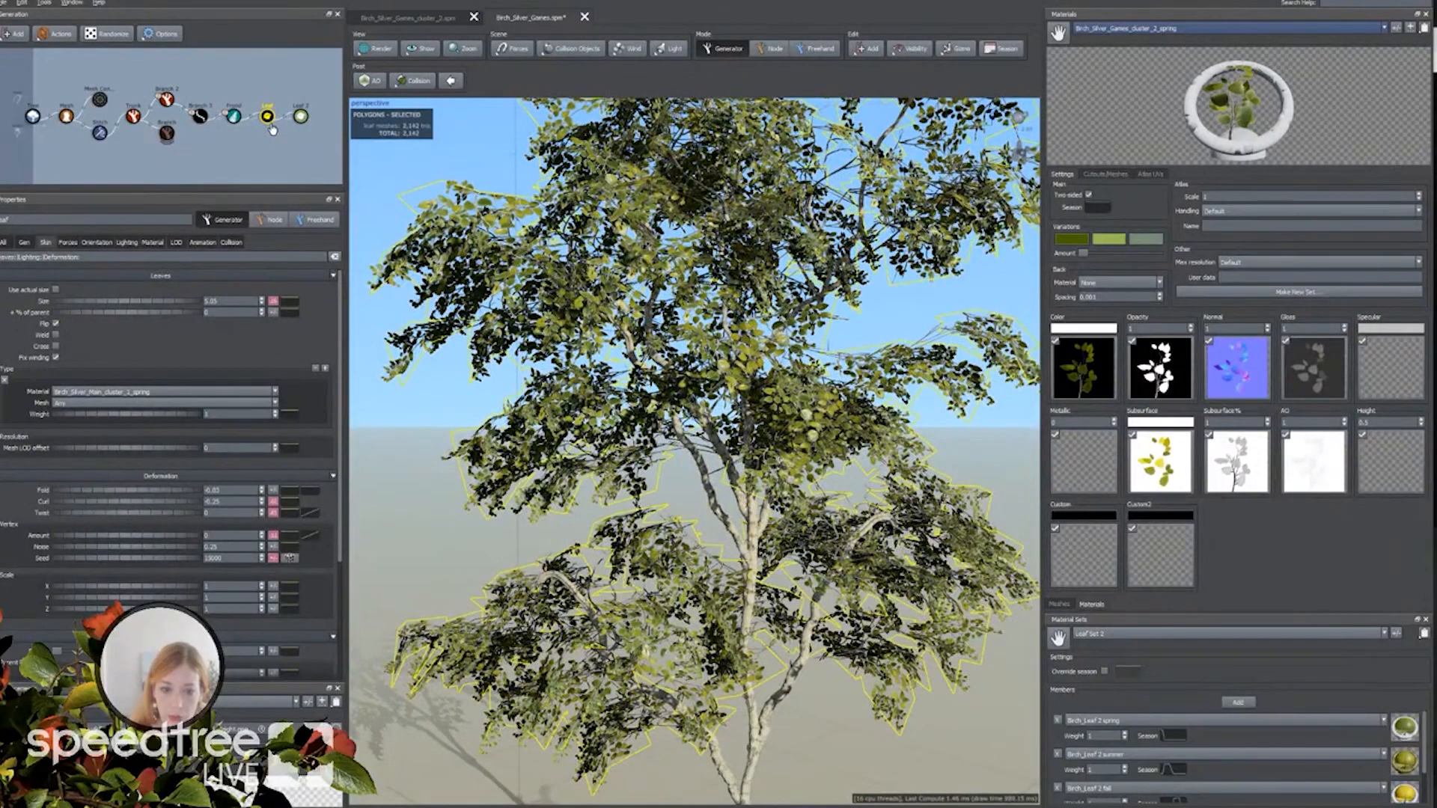
pyautogui.scroll(2, 417, 476)
pyautogui.scroll(-2, 417, 476)
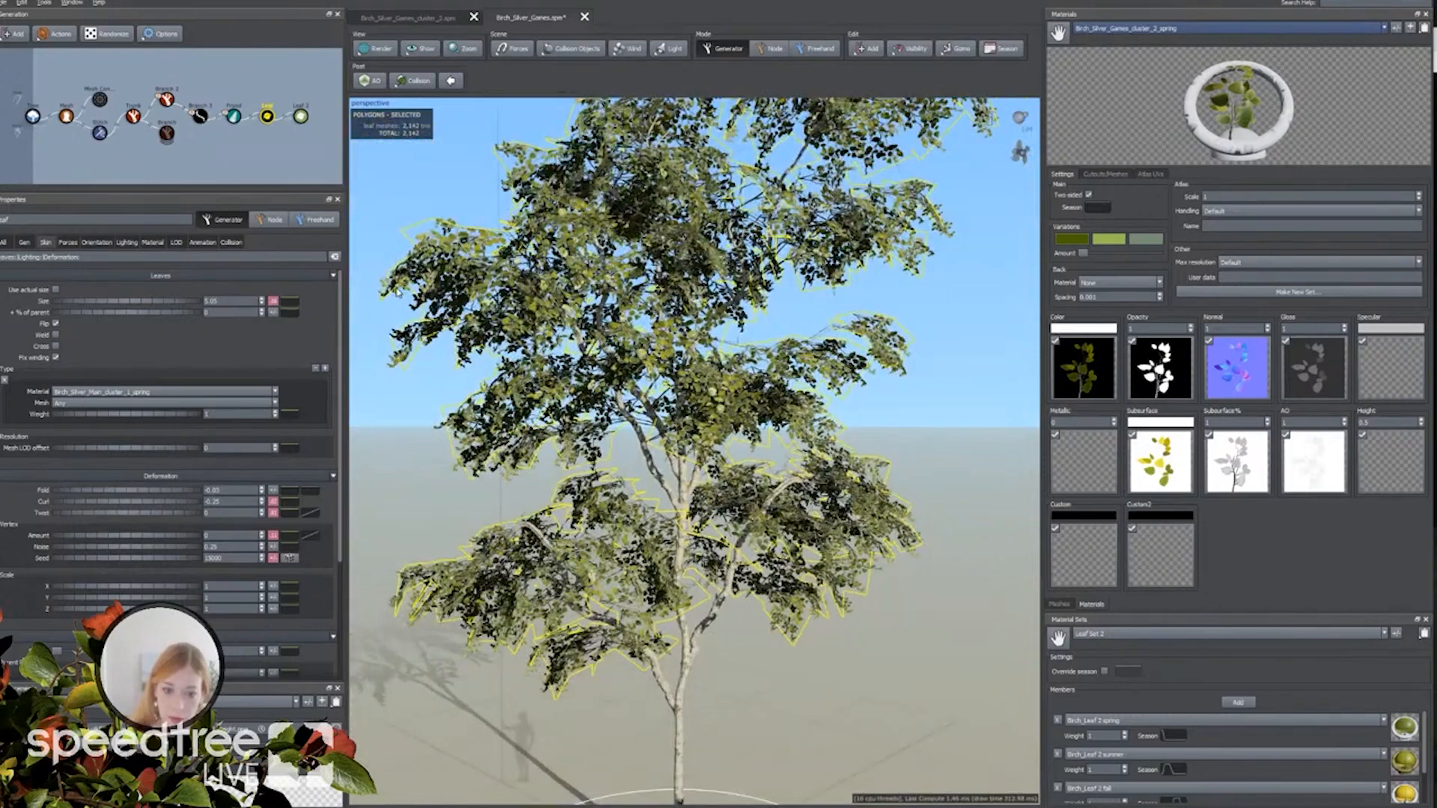
pyautogui.click(24, 242)
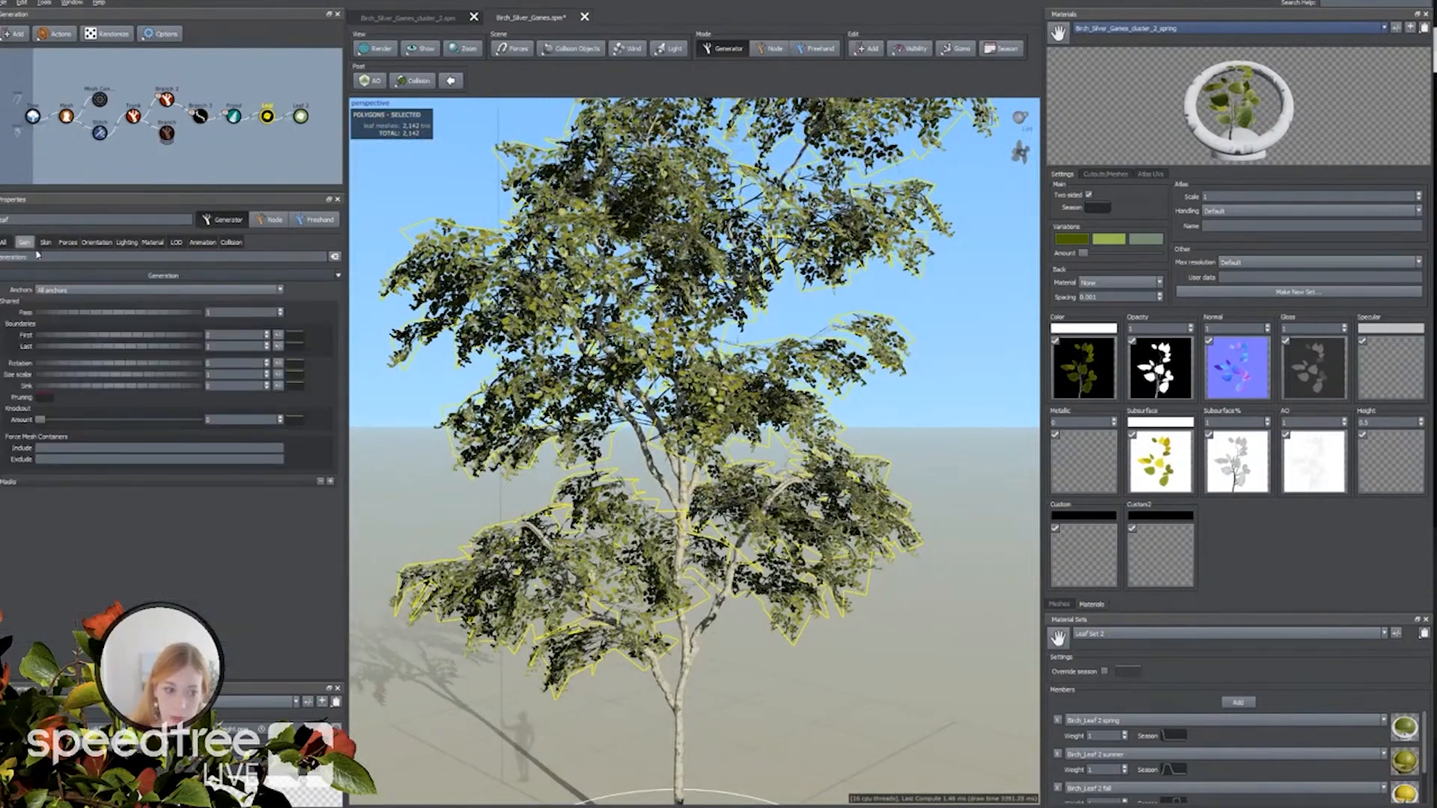
pyautogui.click(64, 291)
pyautogui.click(49, 325)
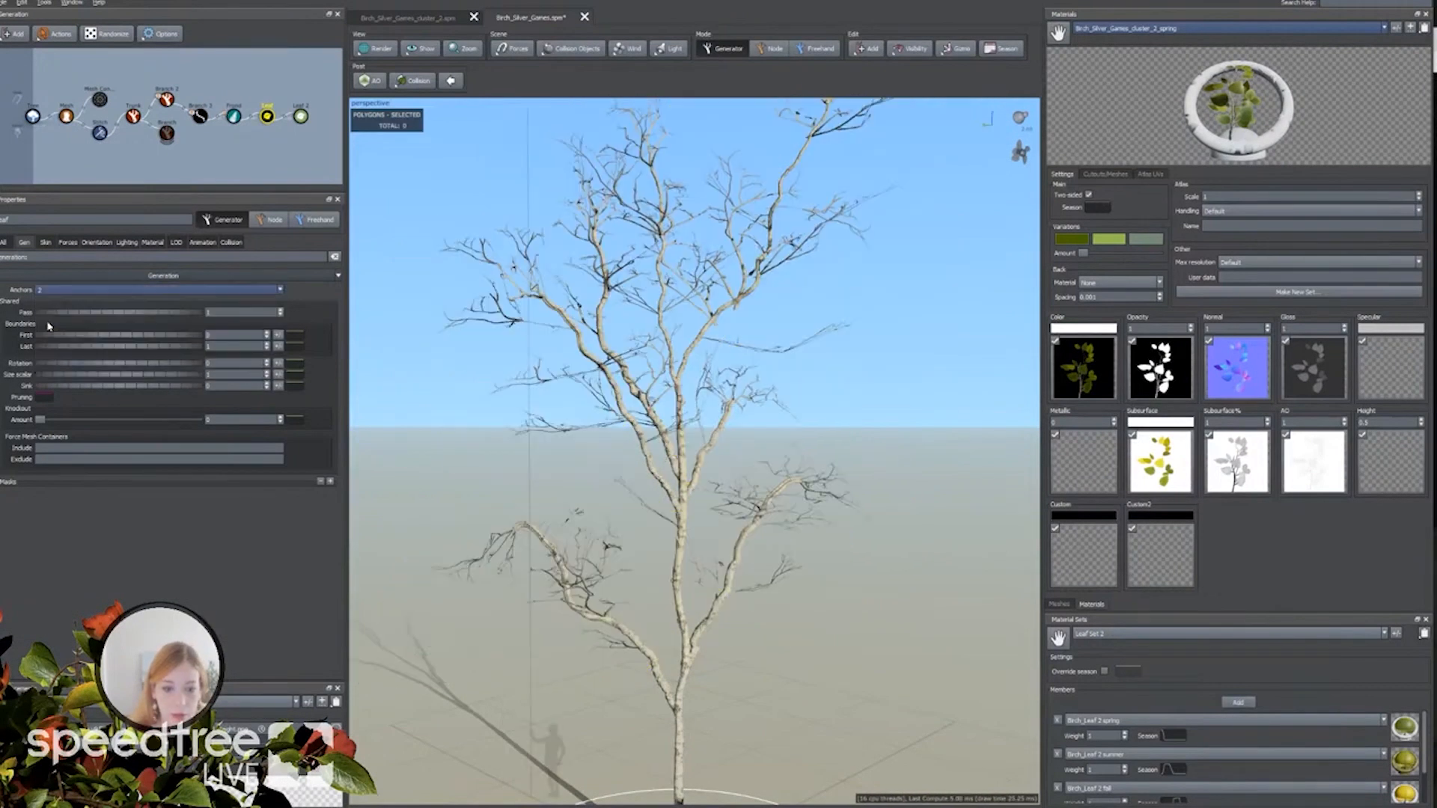
pyautogui.click(52, 290)
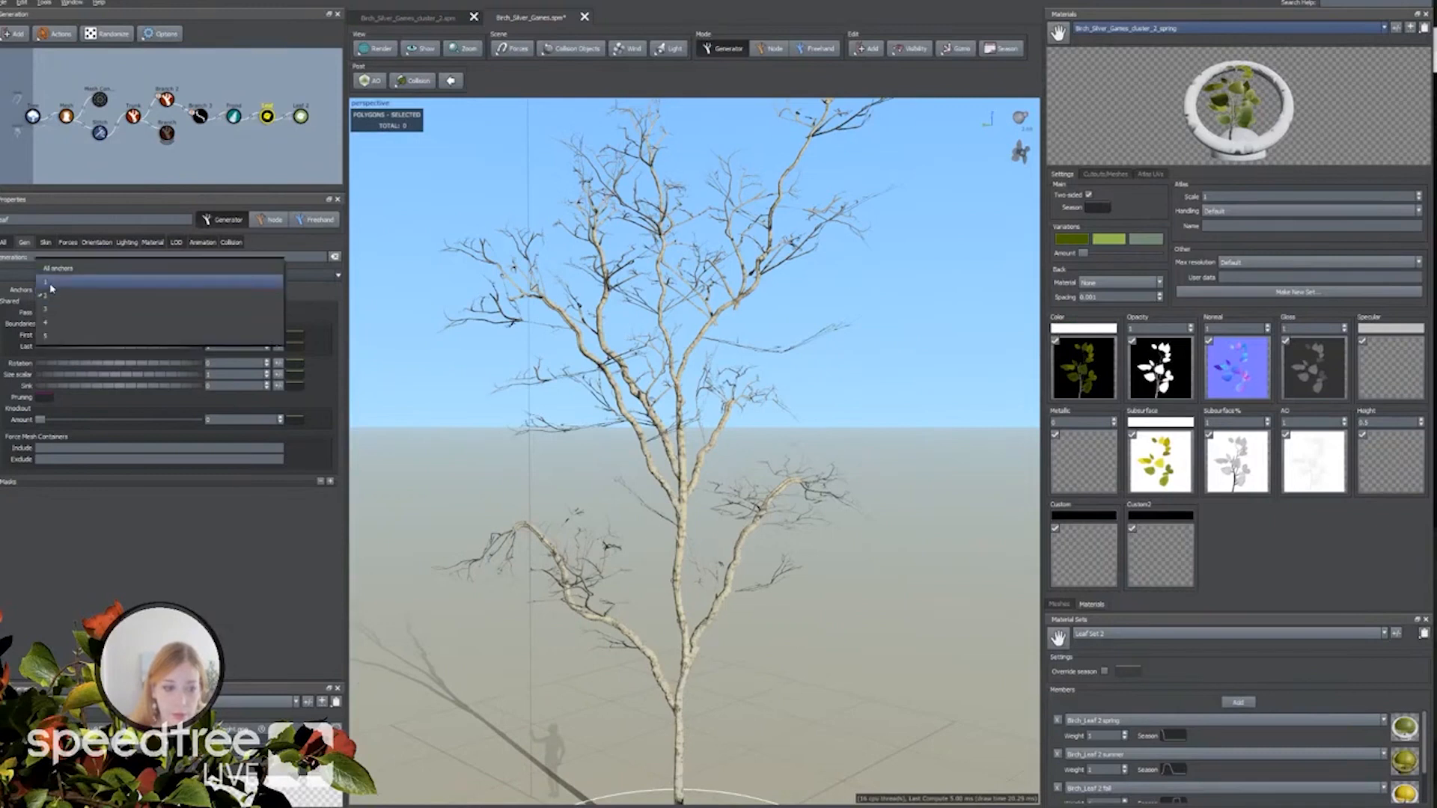
pyautogui.click(51, 263)
# Restrict the Leaf 2 generator's anchors to 2.
pyautogui.click(300, 116)
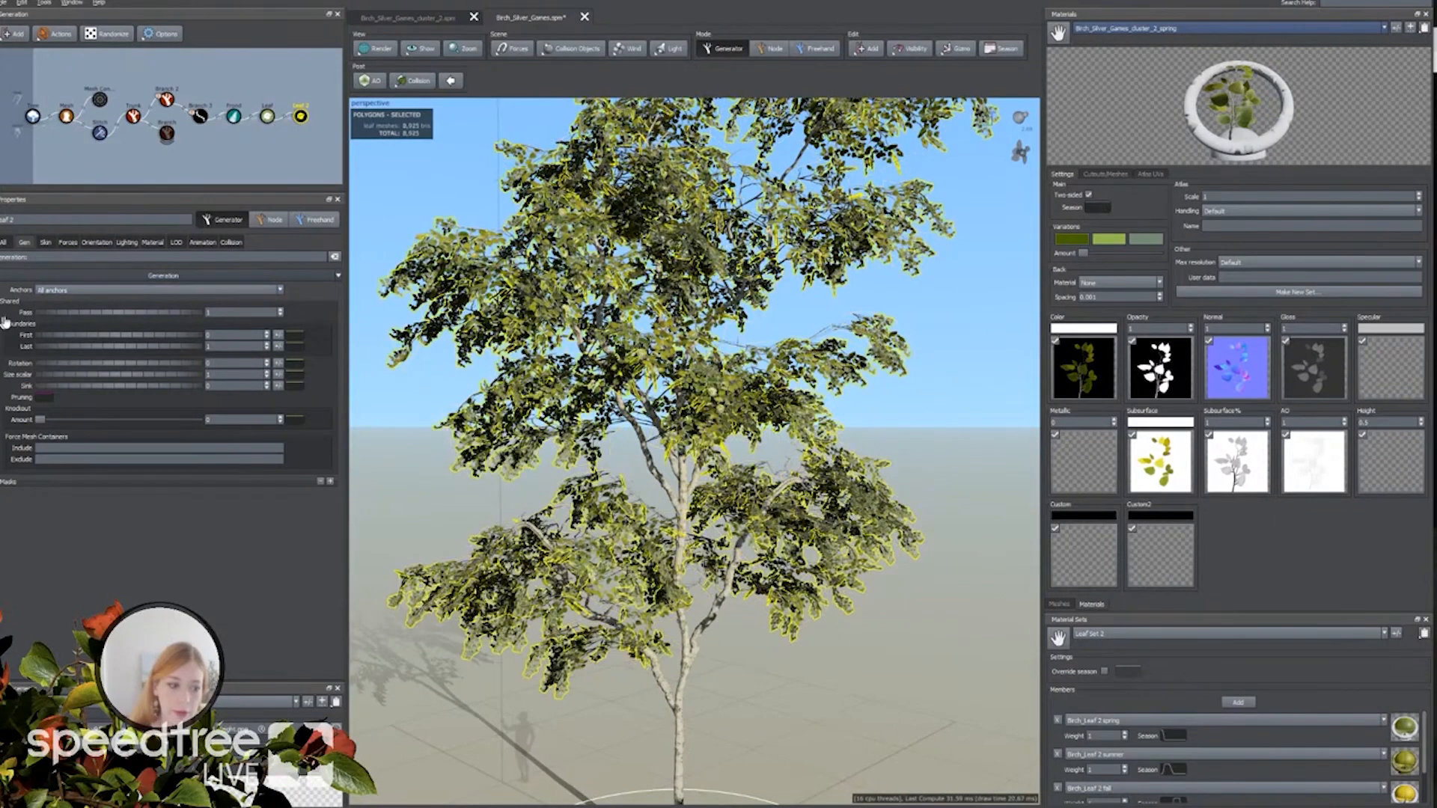
pyautogui.click(86, 291)
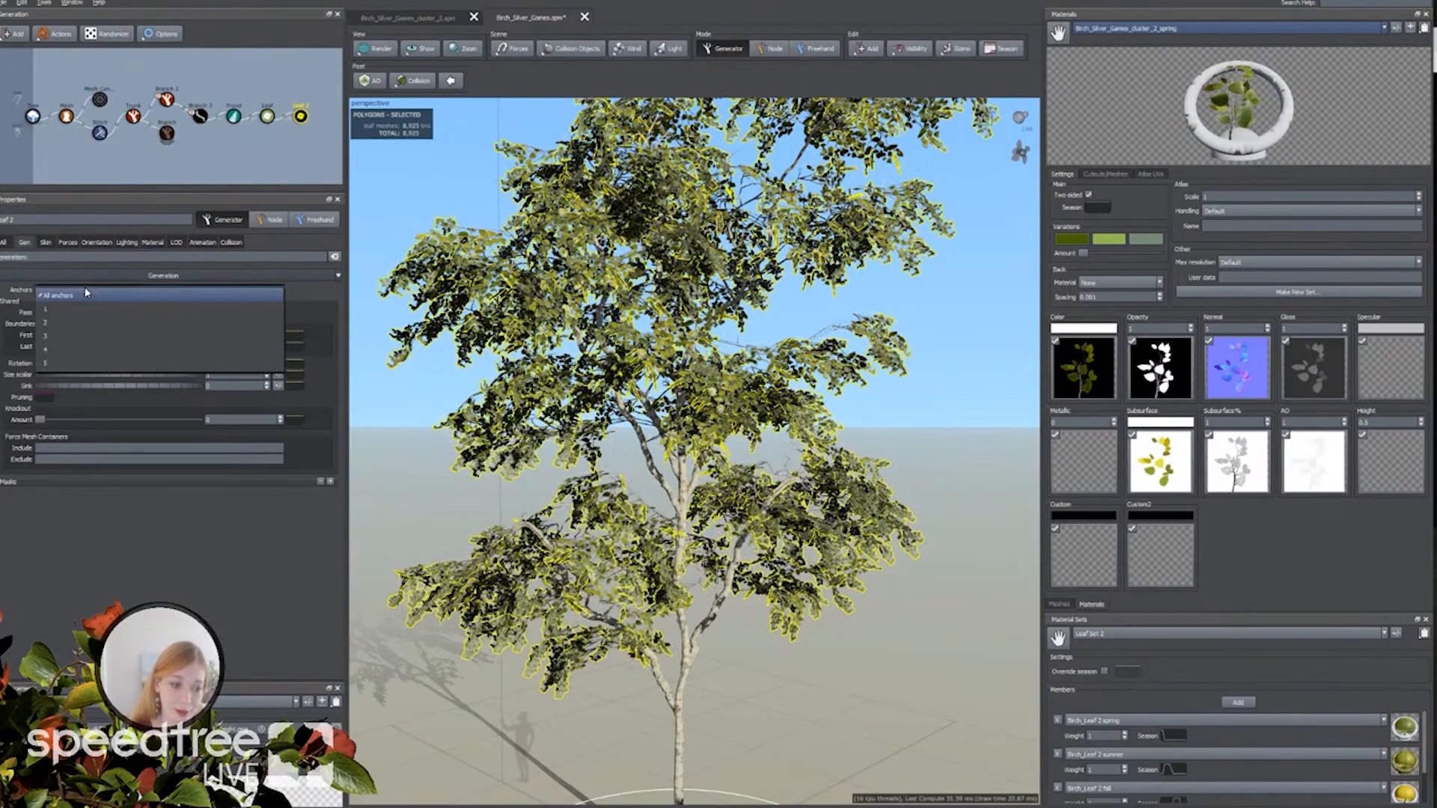
pyautogui.click(47, 326)
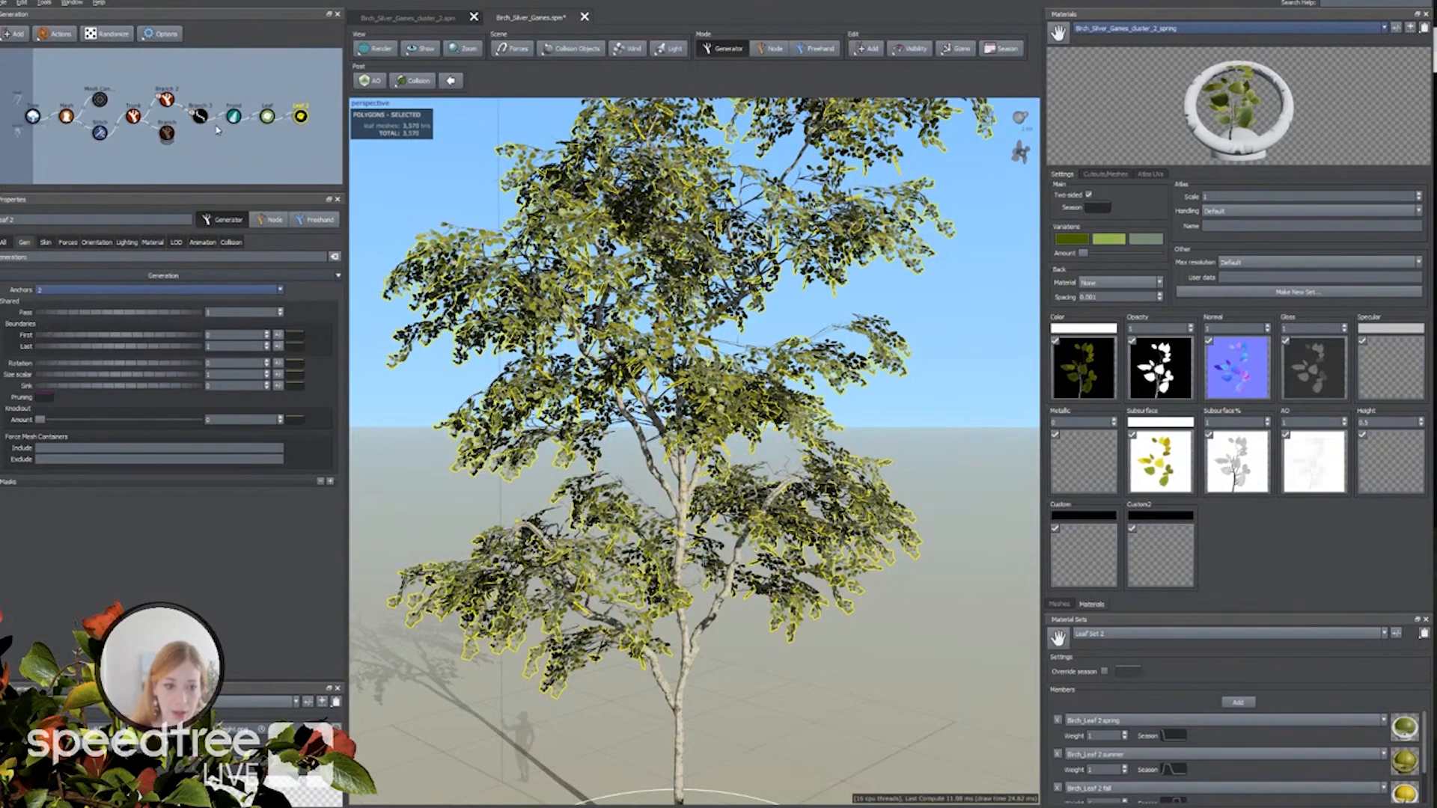
# Raise the Sky influence in Leaf 2's local orientation to 1.
pyautogui.scroll(5, 462, 449)
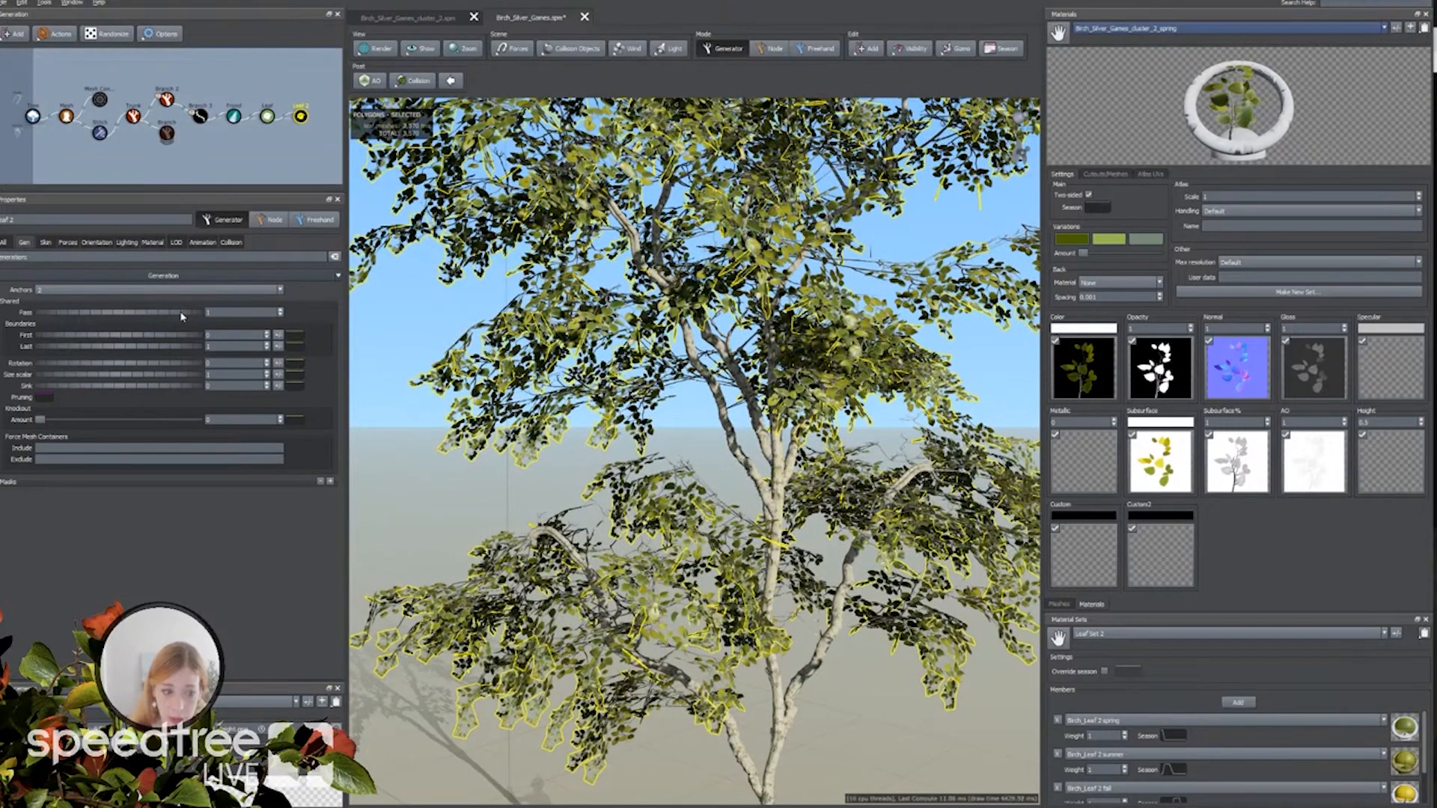
pyautogui.click(97, 242)
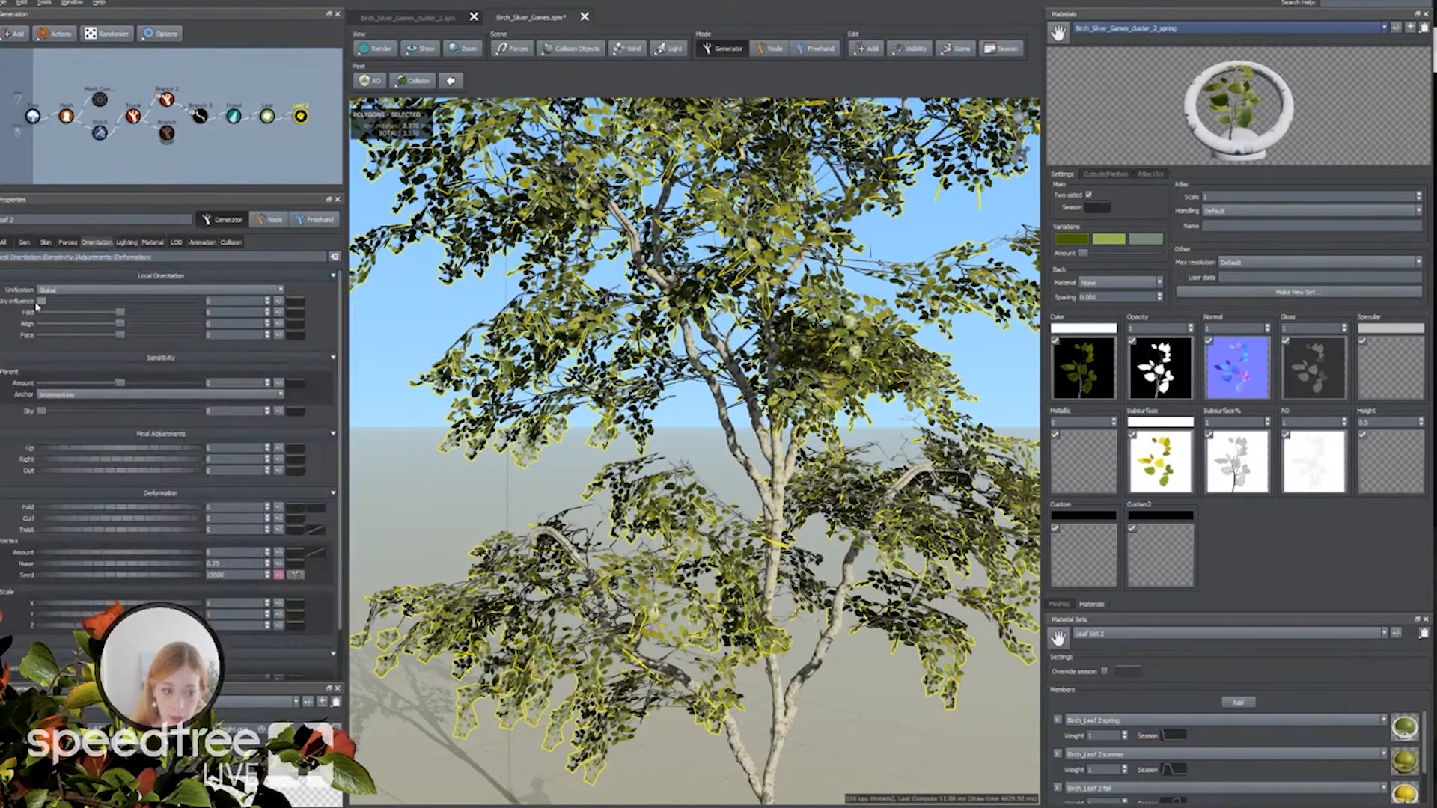
pyautogui.scroll(-3, 566, 450)
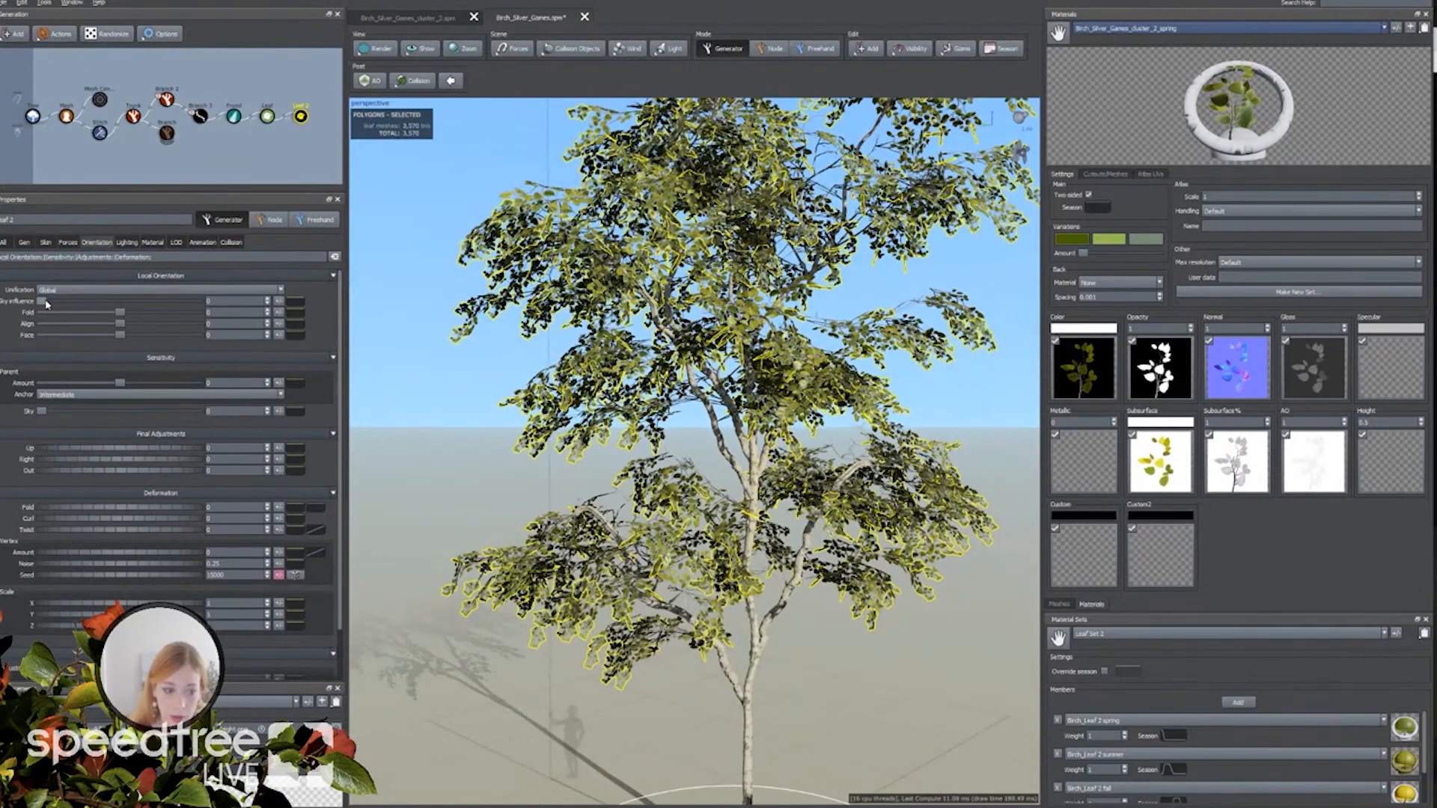
pyautogui.moveTo(44, 301); pyautogui.dragTo(199, 301)
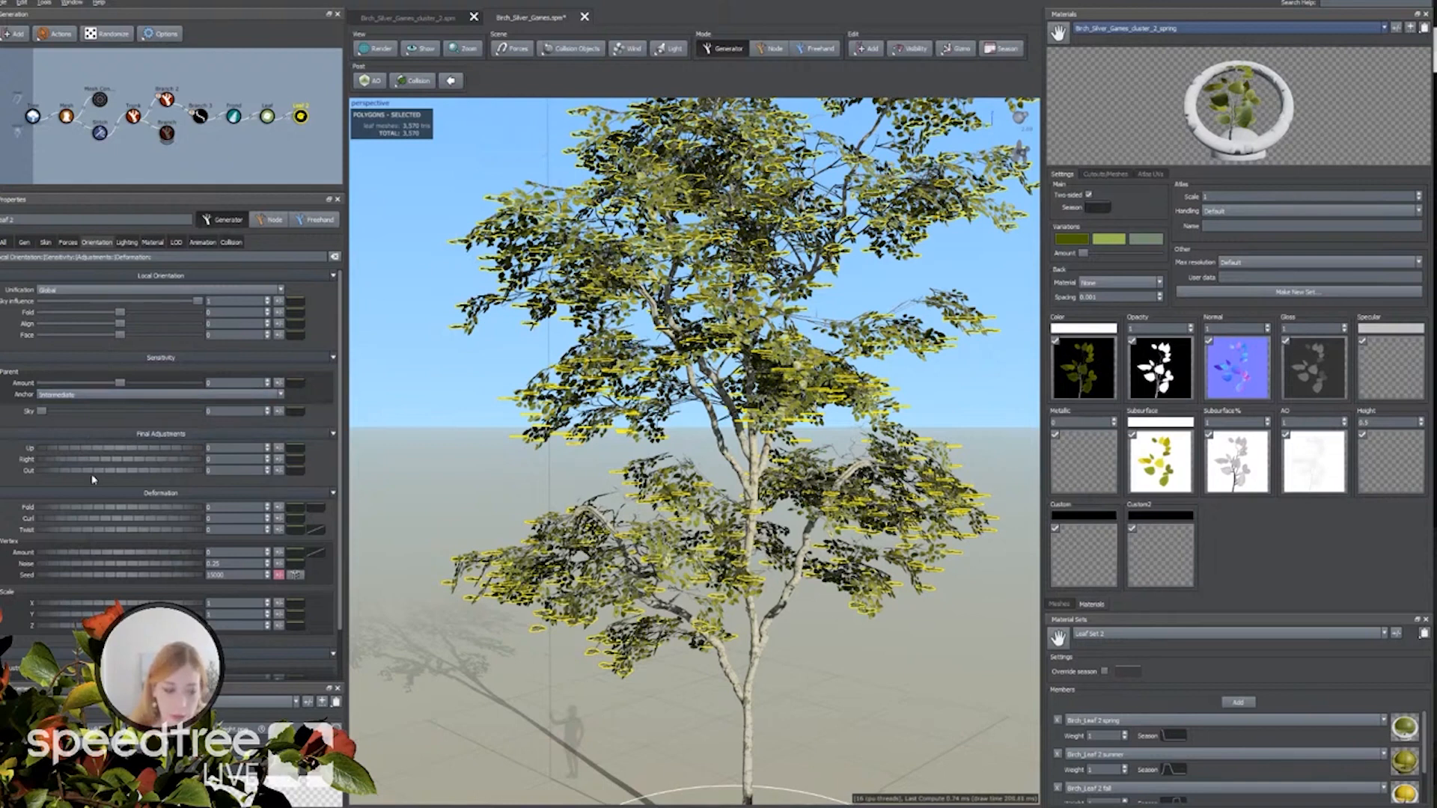
# Set Leaf 2's deformation Curl to about -0.22 and its final Up adjustment to about -0.3.
pyautogui.moveTo(105, 518); pyautogui.dragTo(93, 521)
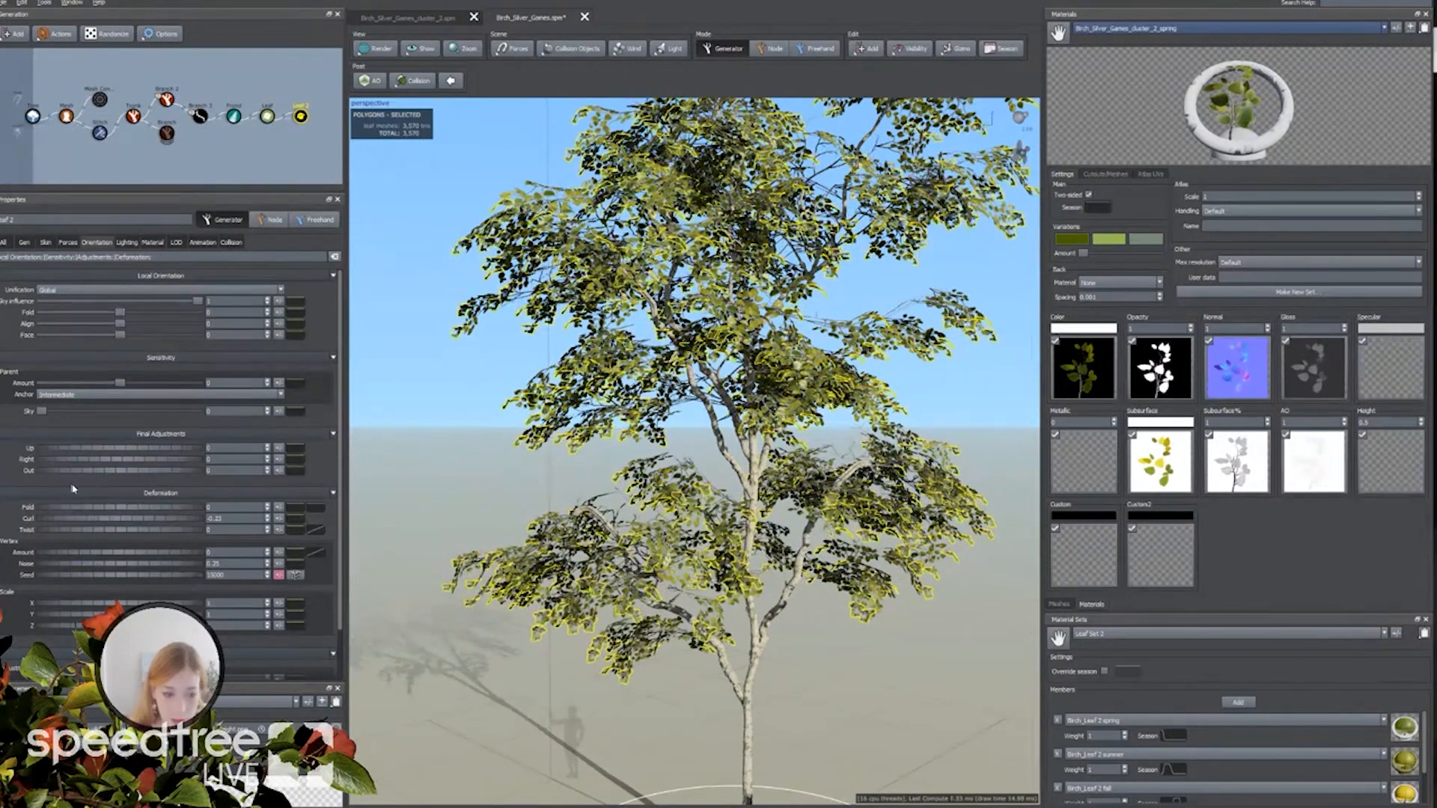
pyautogui.moveTo(106, 455); pyautogui.dragTo(89, 454)
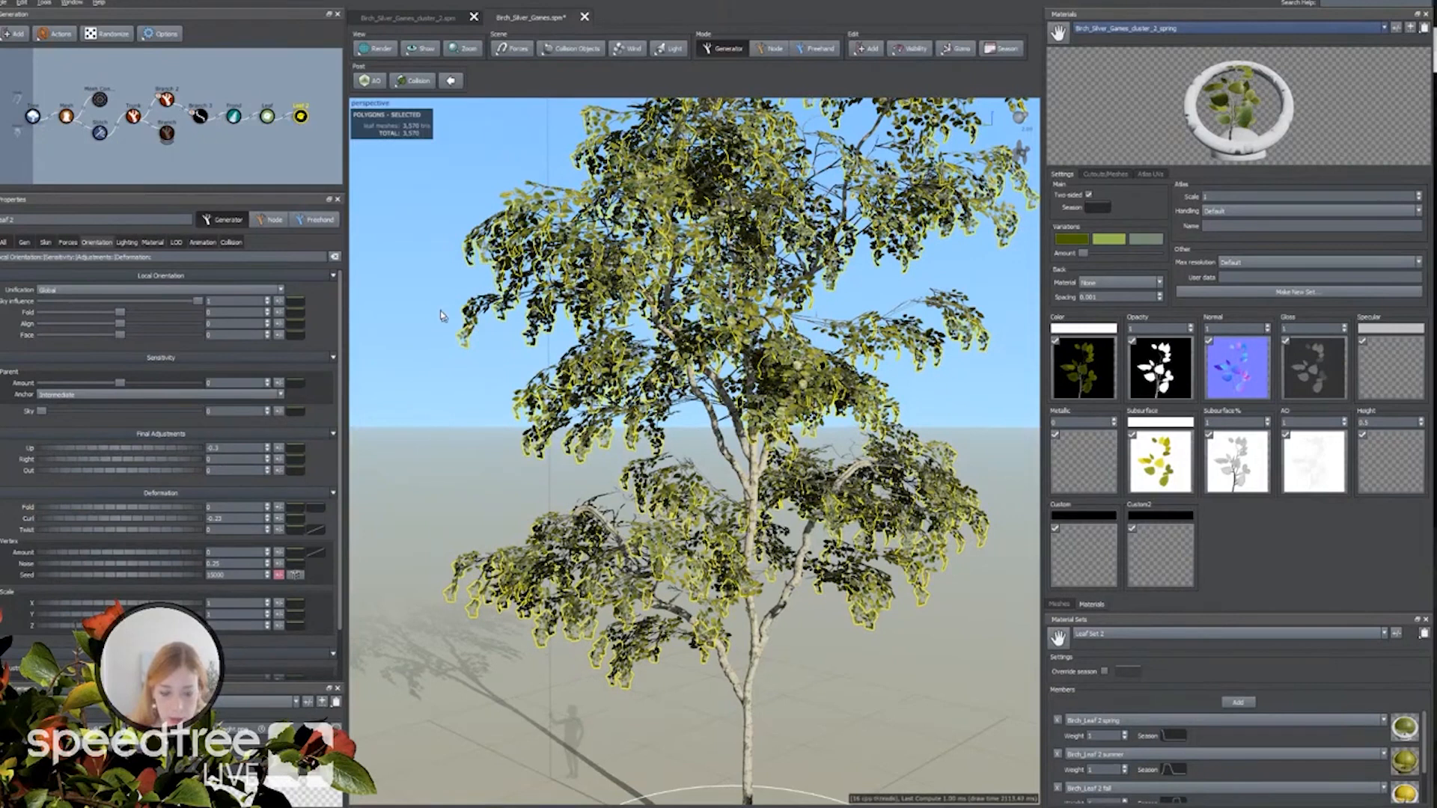
pyautogui.moveTo(462, 353); pyautogui.dragTo(449, 371)
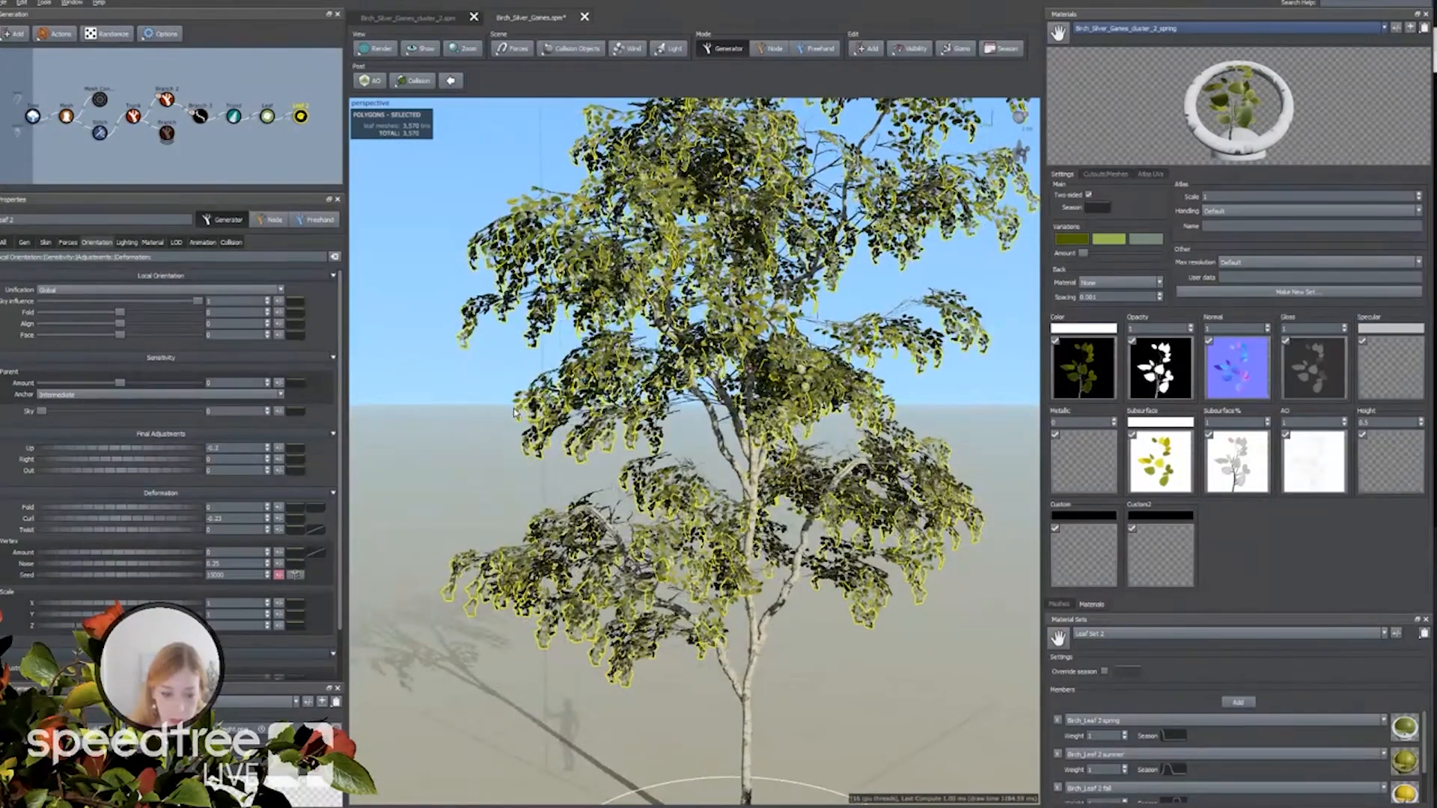
# Reduce Leaf 2's Curl to about -0.15 and give its Twist a random variance of about 0.8.
pyautogui.moveTo(167, 521); pyautogui.dragTo(171, 523)
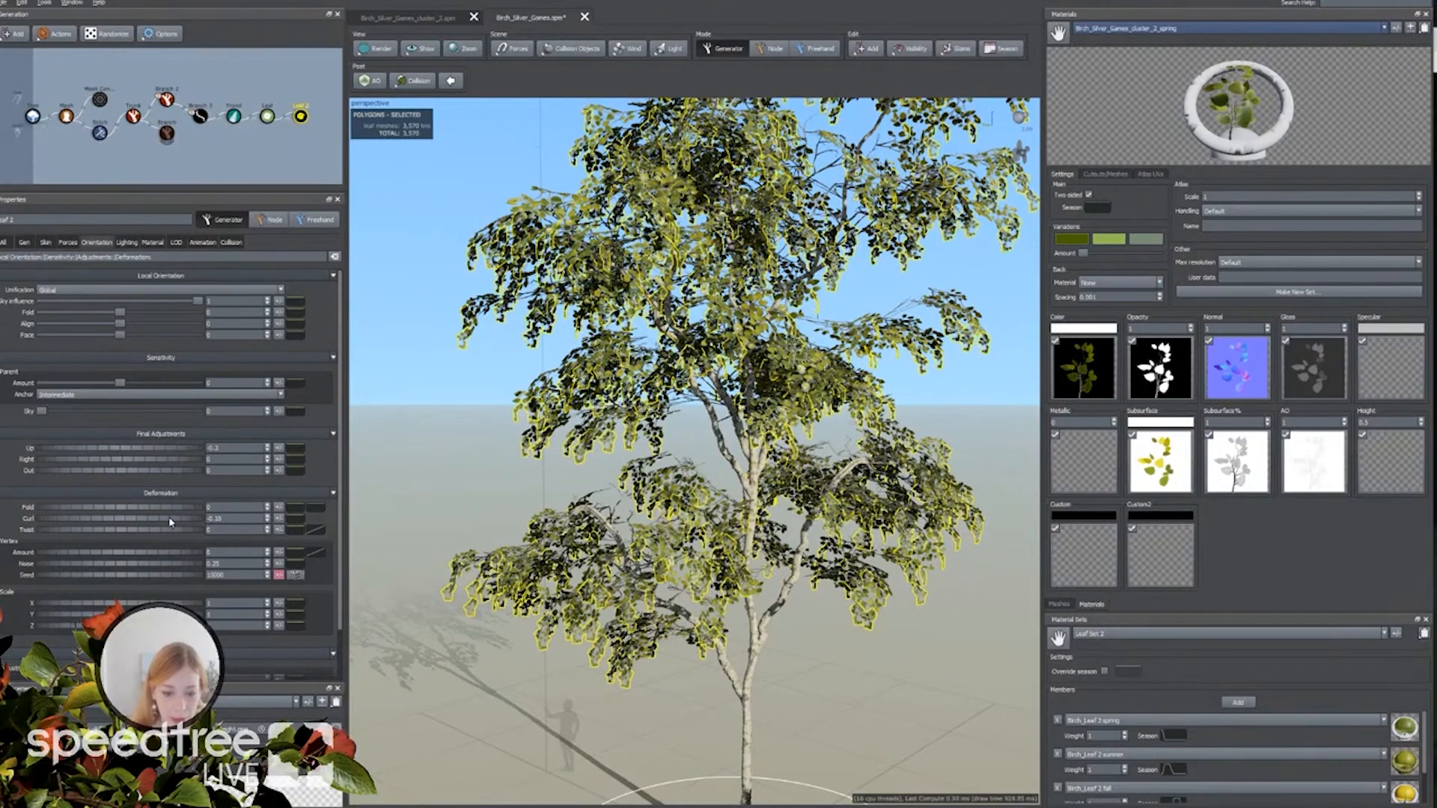
pyautogui.click(279, 529)
pyautogui.moveTo(575, 552); pyautogui.dragTo(73, 294)
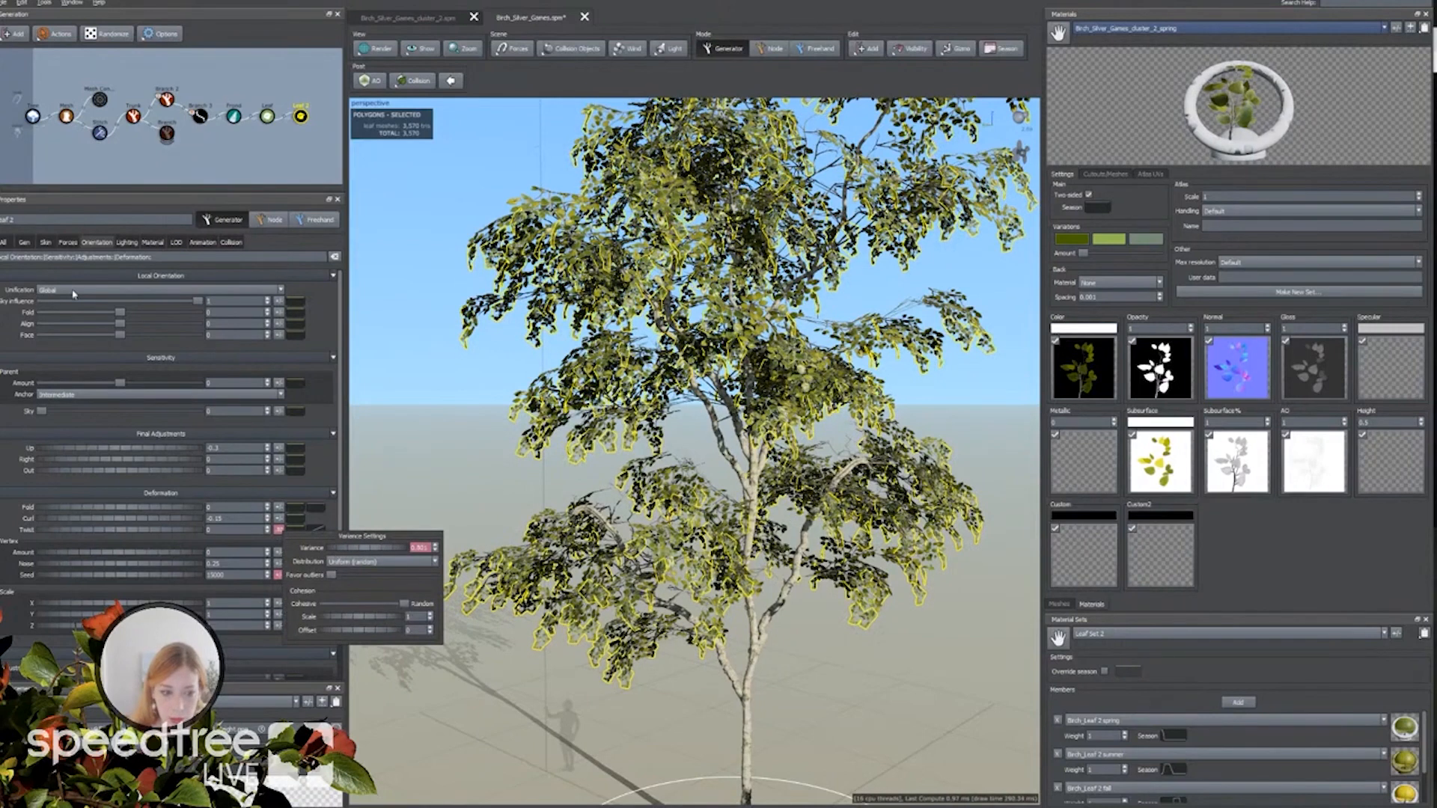
# Add random variance to Leaf 2's size and increase the size to about 1.8.
pyautogui.click(45, 242)
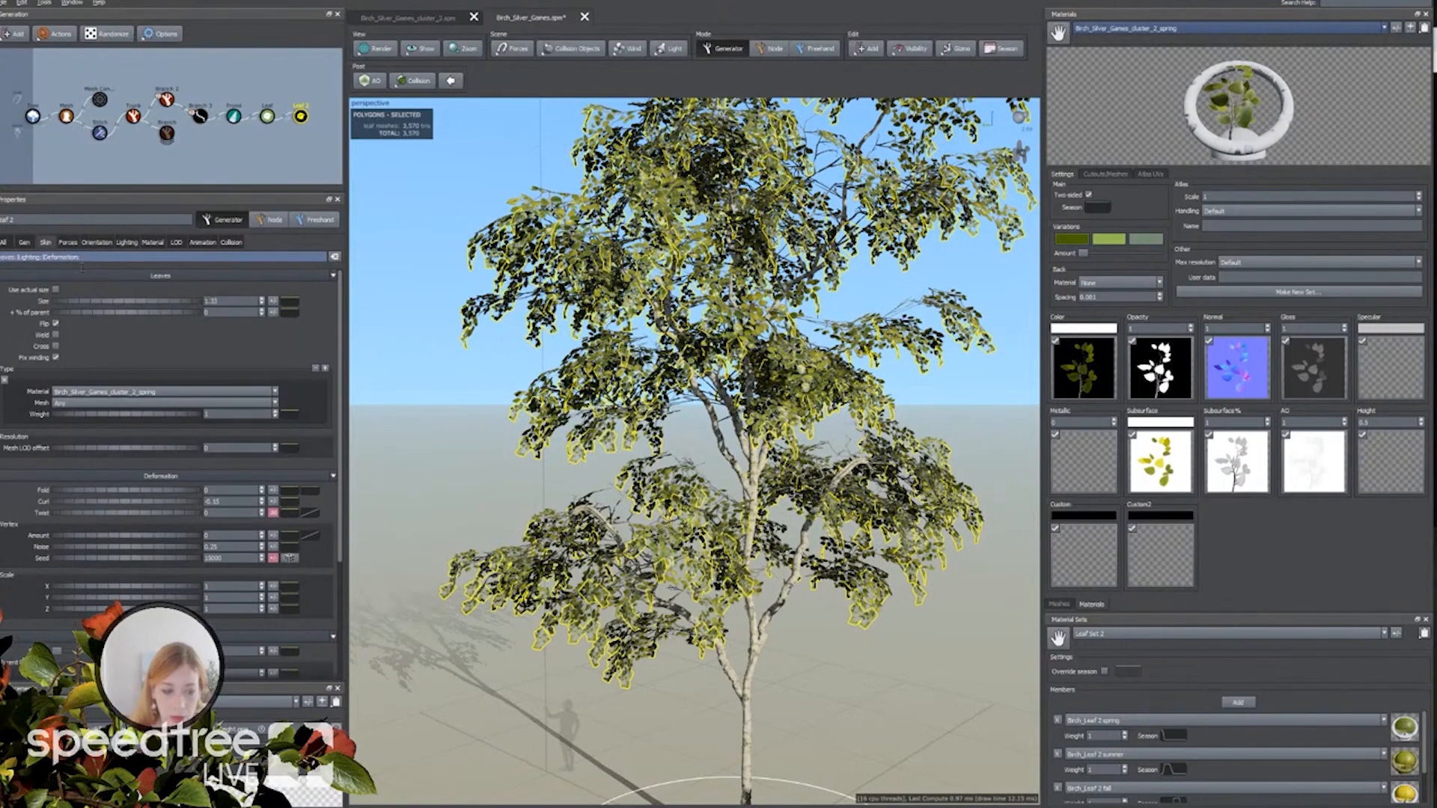
pyautogui.click(273, 301)
pyautogui.moveTo(339, 322); pyautogui.dragTo(350, 322)
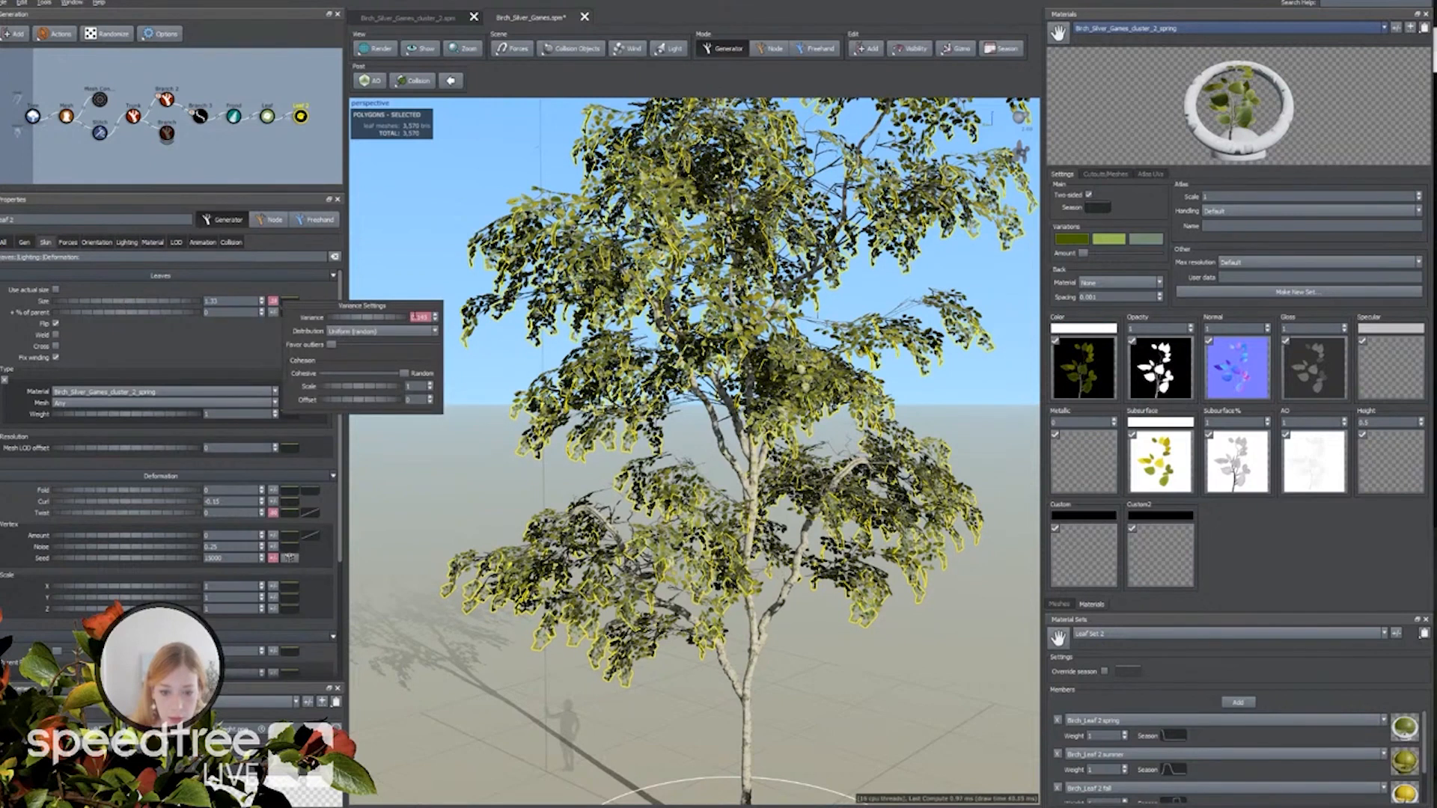
pyautogui.moveTo(168, 302); pyautogui.dragTo(193, 300)
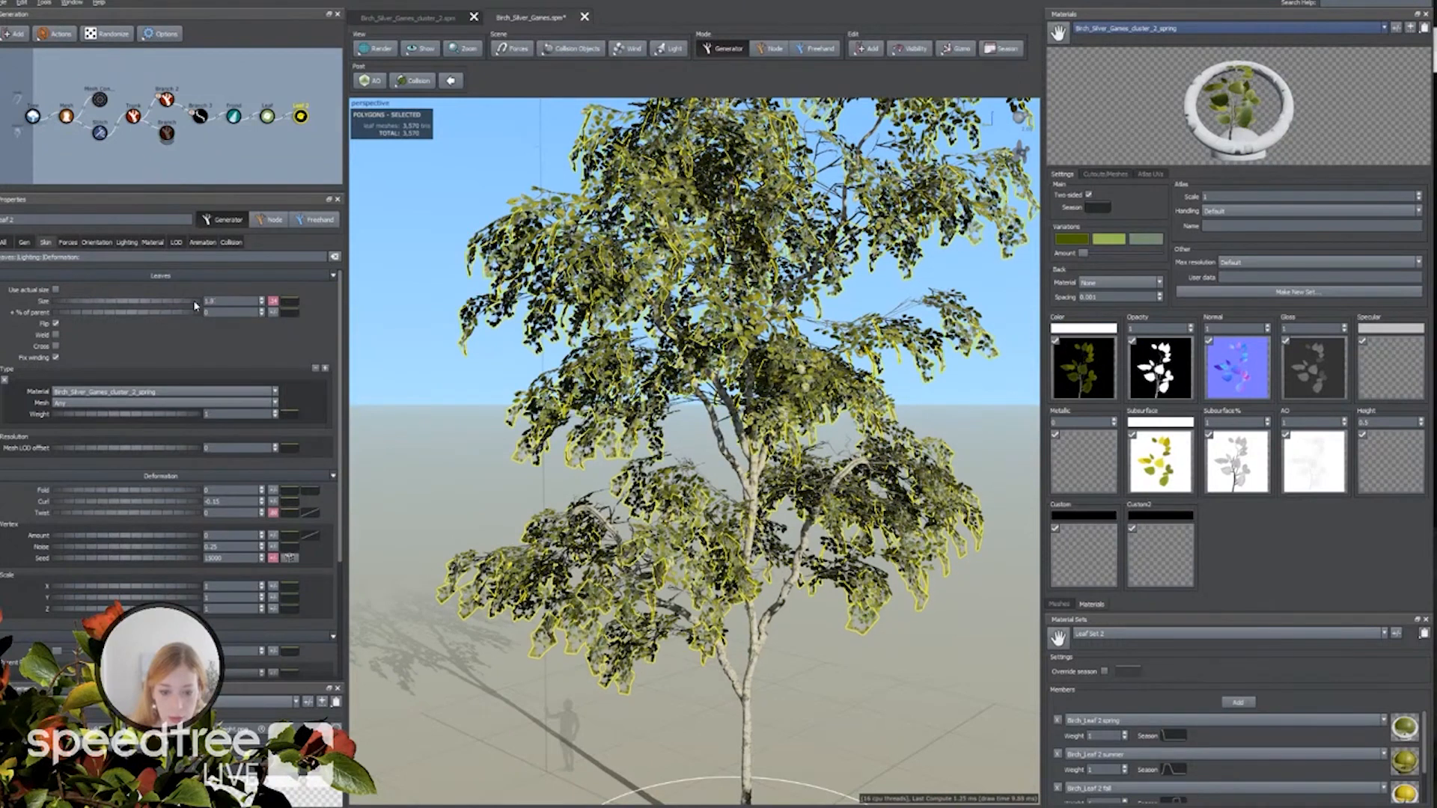
# Clear the selection and examine the whole tree's adjusted foliage from several angles and distances.
pyautogui.click(407, 385)
pyautogui.scroll(-5, 449, 393)
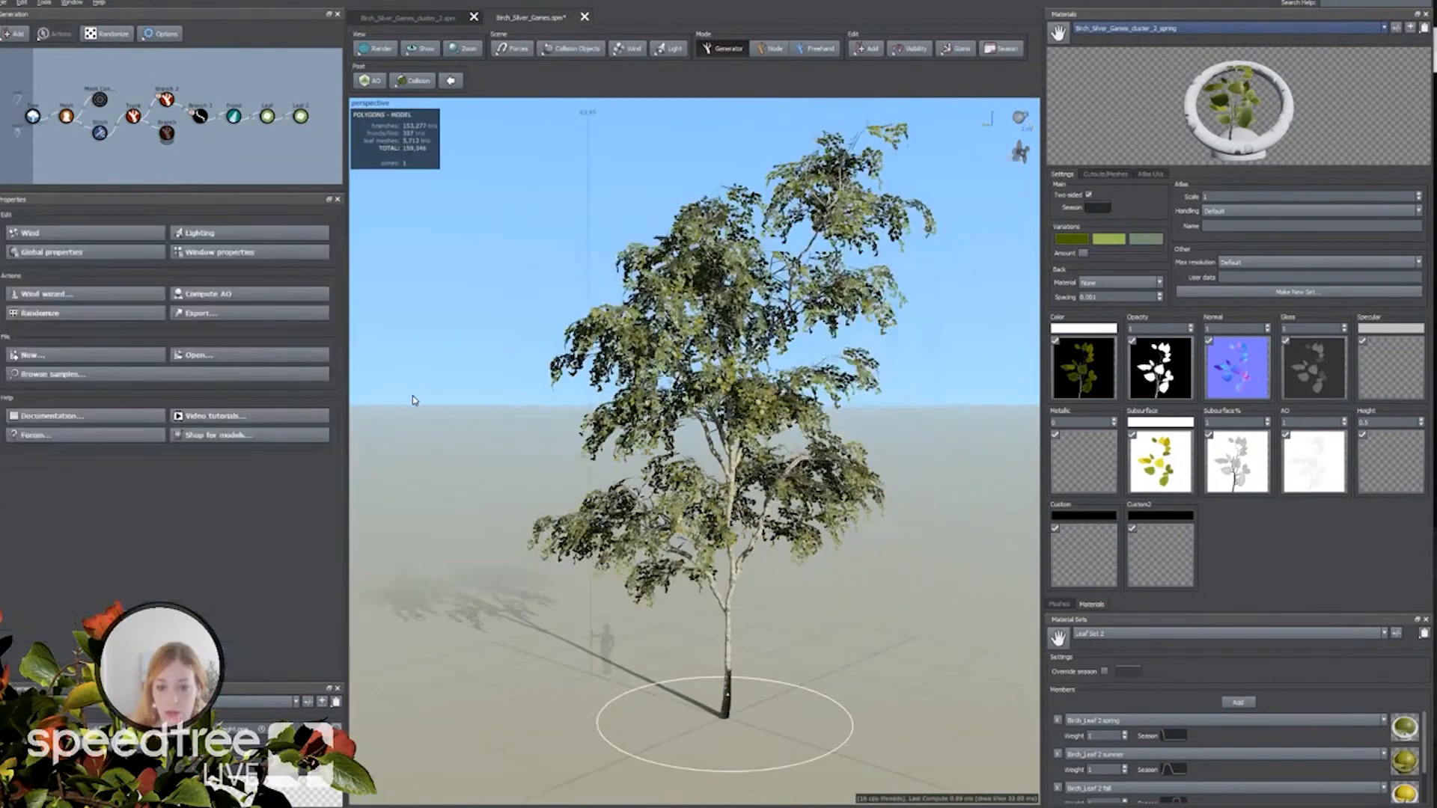
pyautogui.moveTo(485, 397)
pyautogui.mouseDown()
pyautogui.moveTo(459, 397)
pyautogui.moveTo(565, 404)
pyautogui.moveTo(473, 401)
pyautogui.mouseUp()
pyautogui.scroll(3, 476, 423)
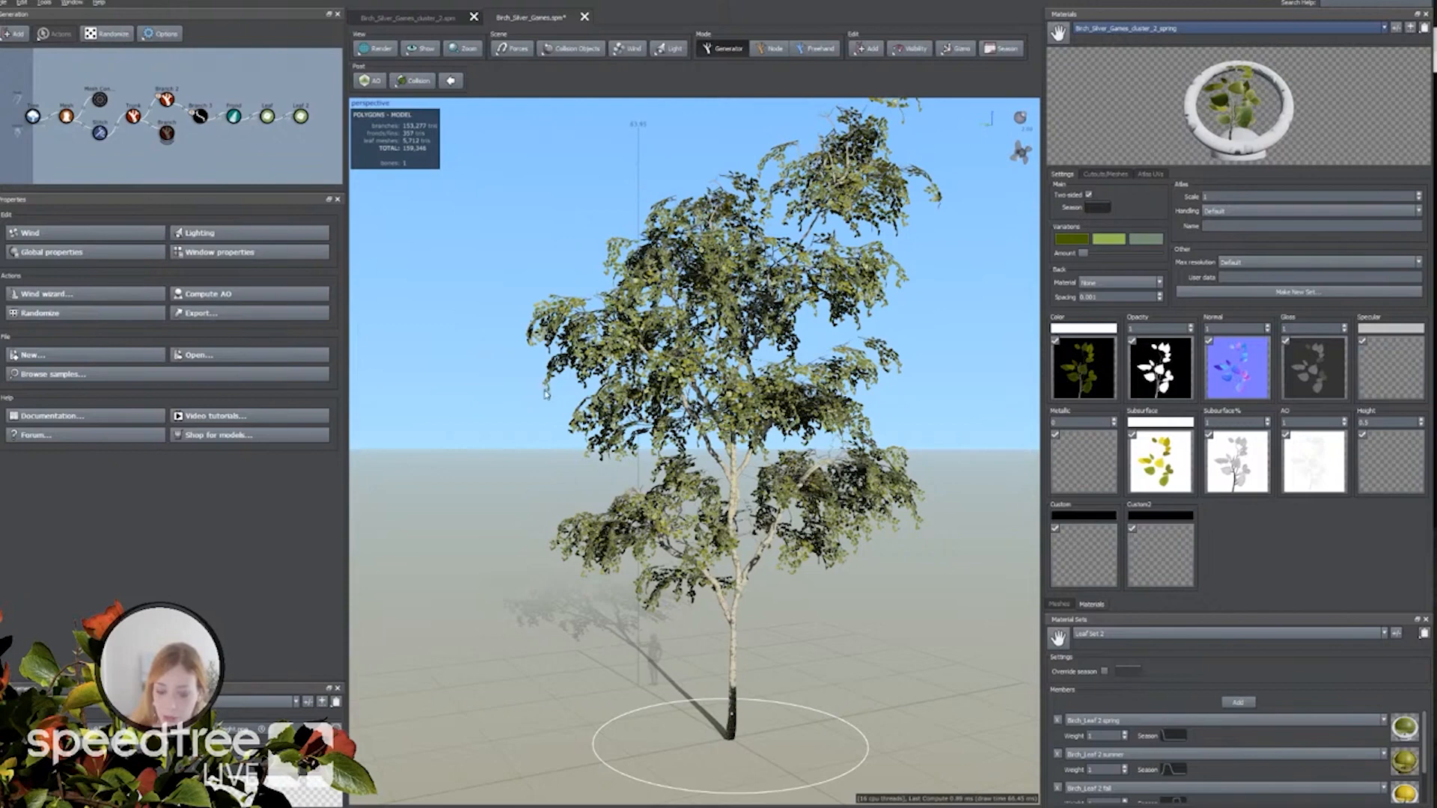
pyautogui.moveTo(536, 415); pyautogui.dragTo(536, 413)
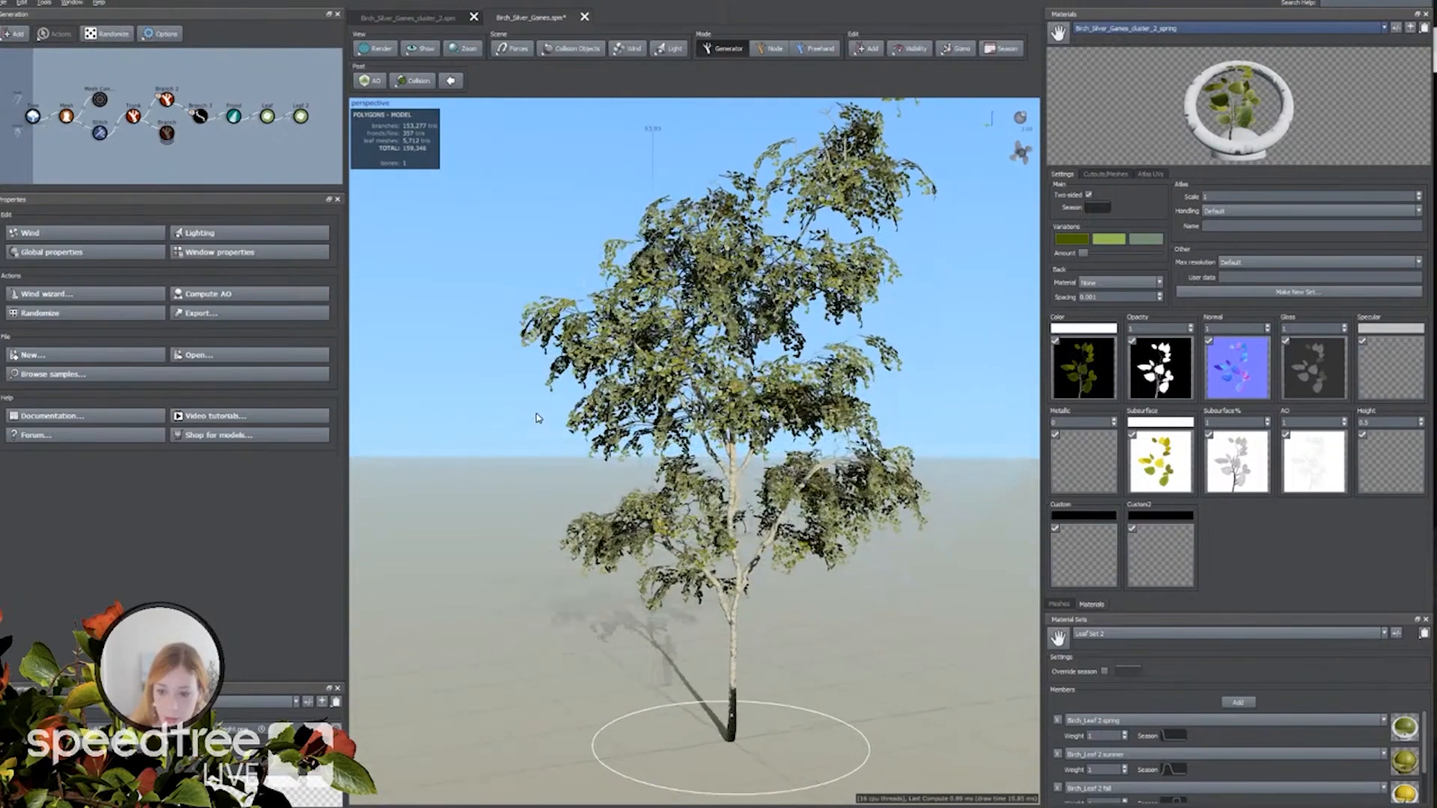
pyautogui.scroll(5, 484, 382)
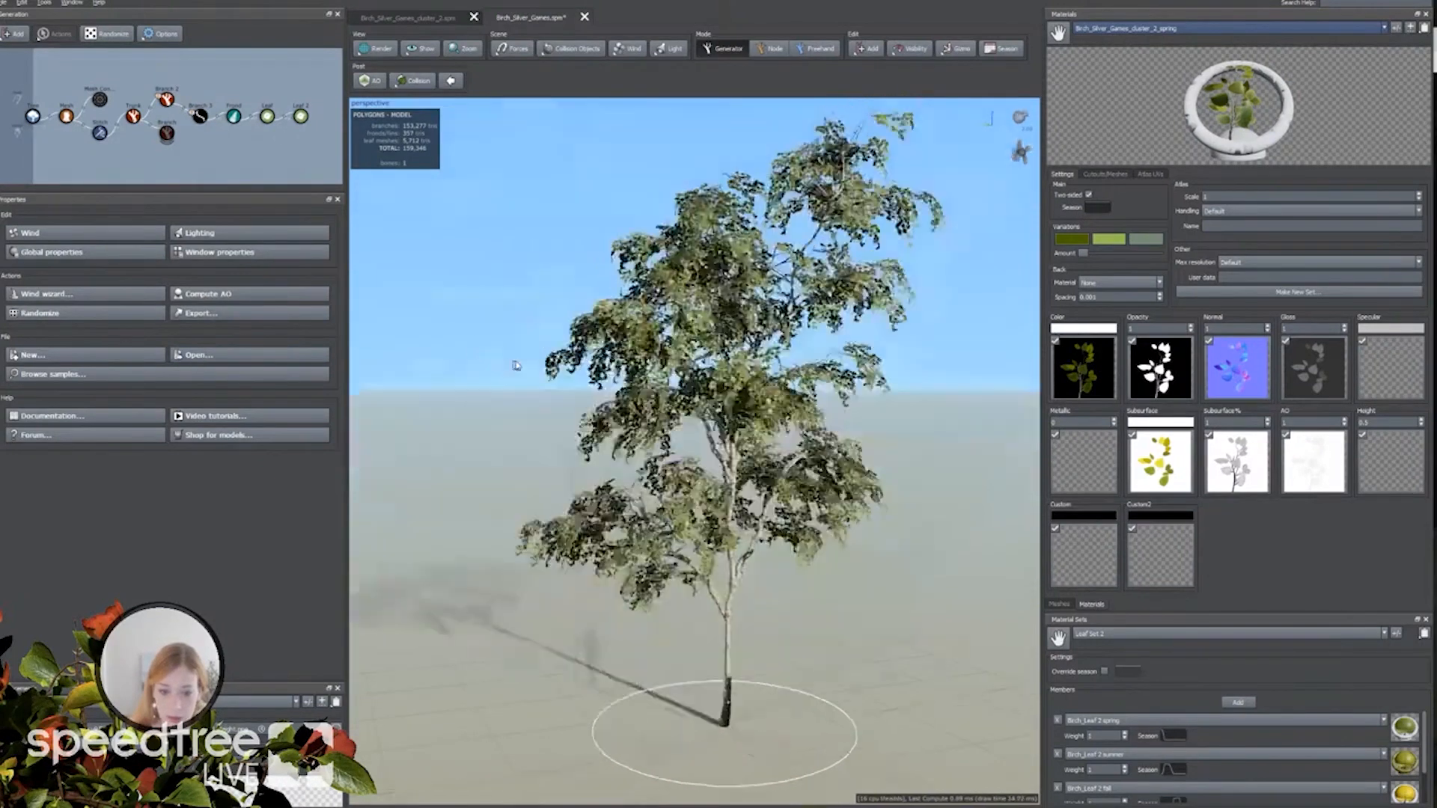
# Examine the birch crown's foliage up close and from a distance.
pyautogui.scroll(5, 494, 442)
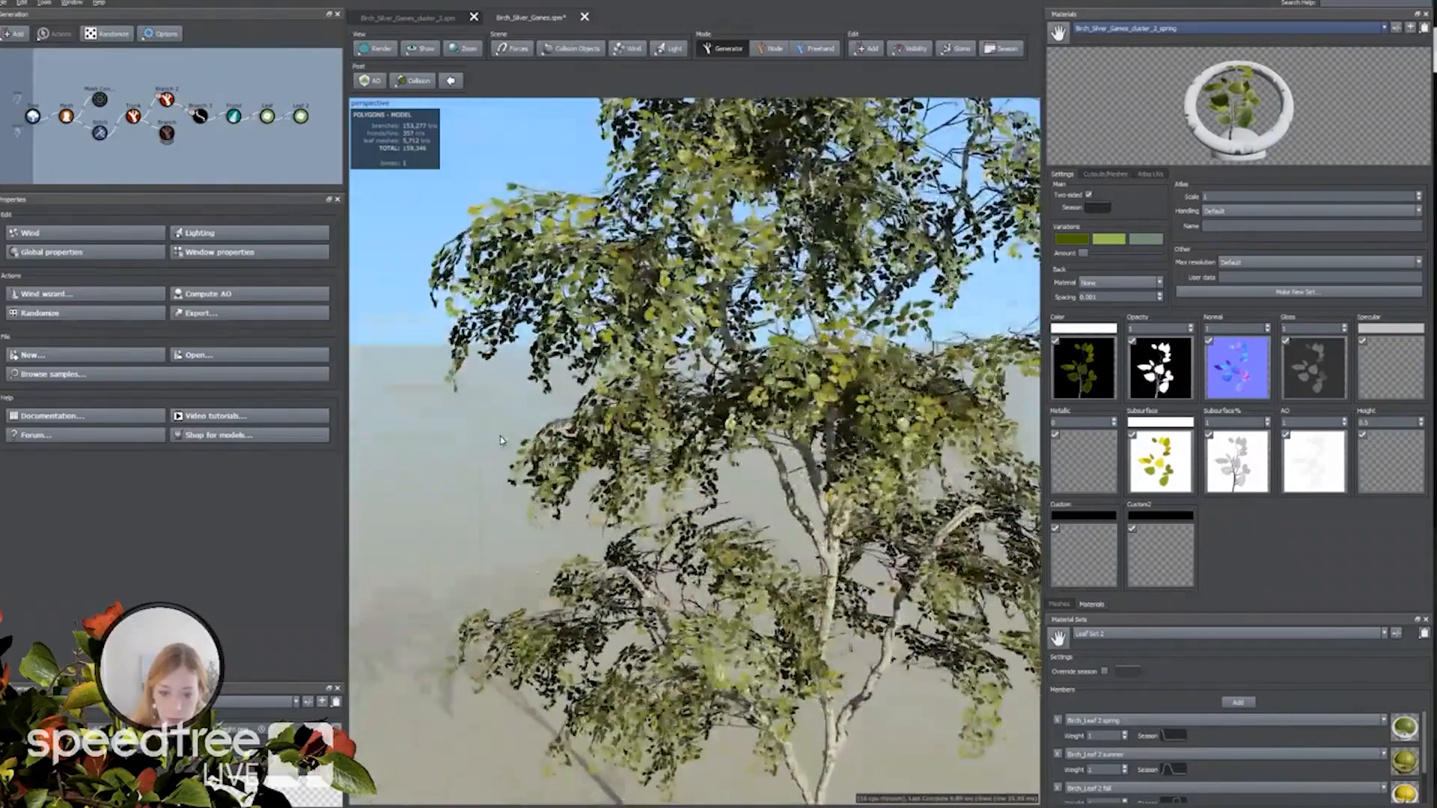
pyautogui.scroll(-6, 482, 438)
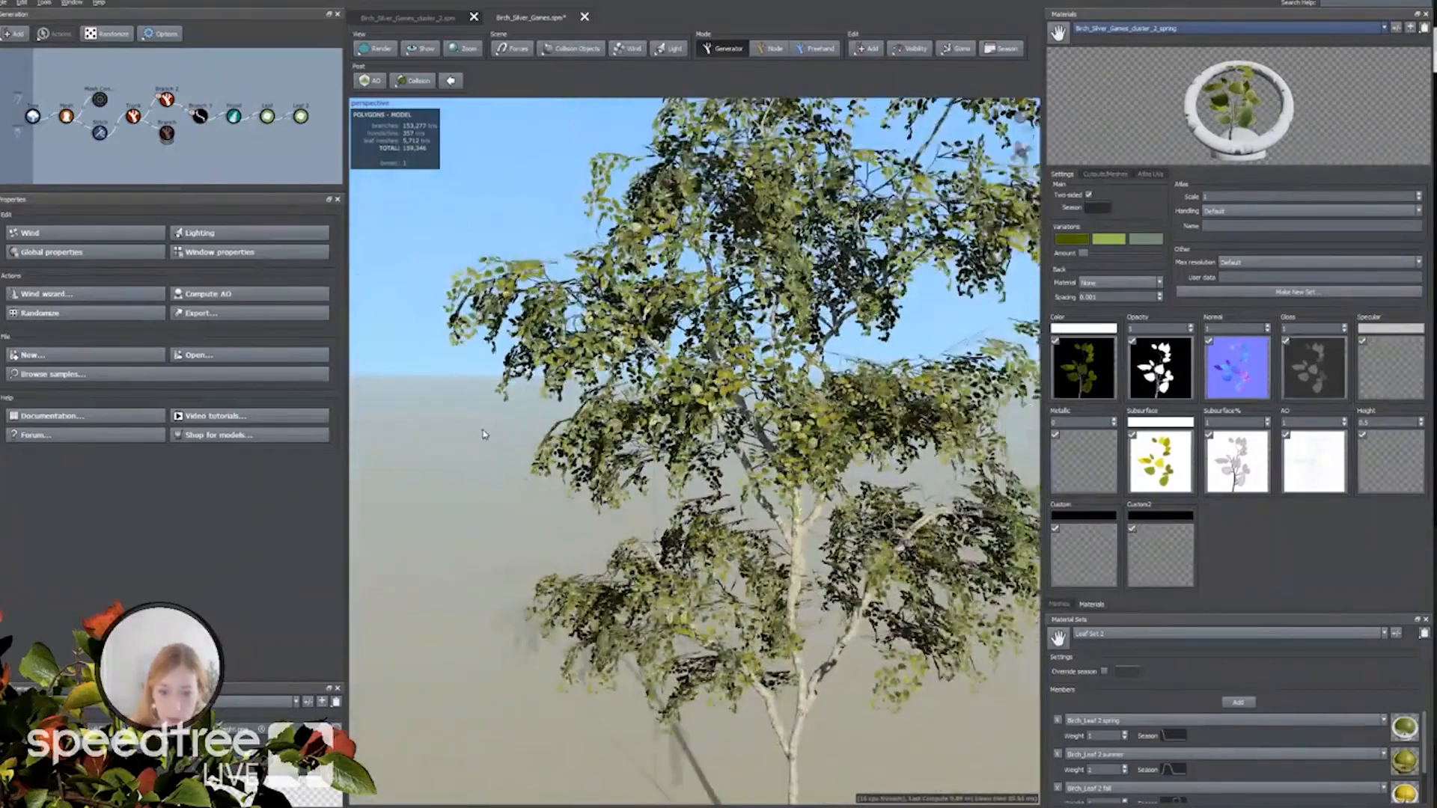
pyautogui.moveTo(520, 438); pyautogui.dragTo(617, 414)
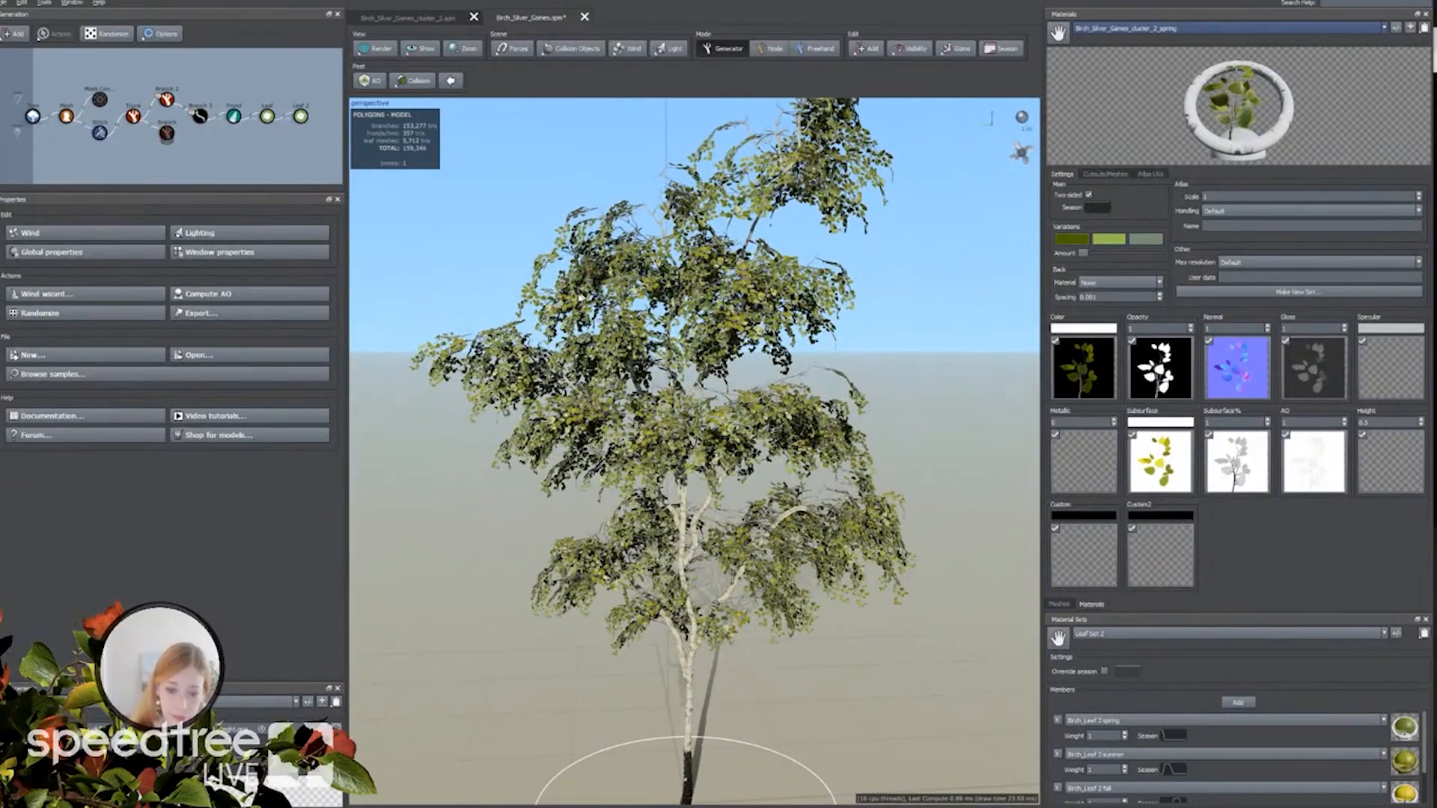
pyautogui.moveTo(585, 290); pyautogui.dragTo(521, 290)
pyautogui.scroll(-1, 522, 290)
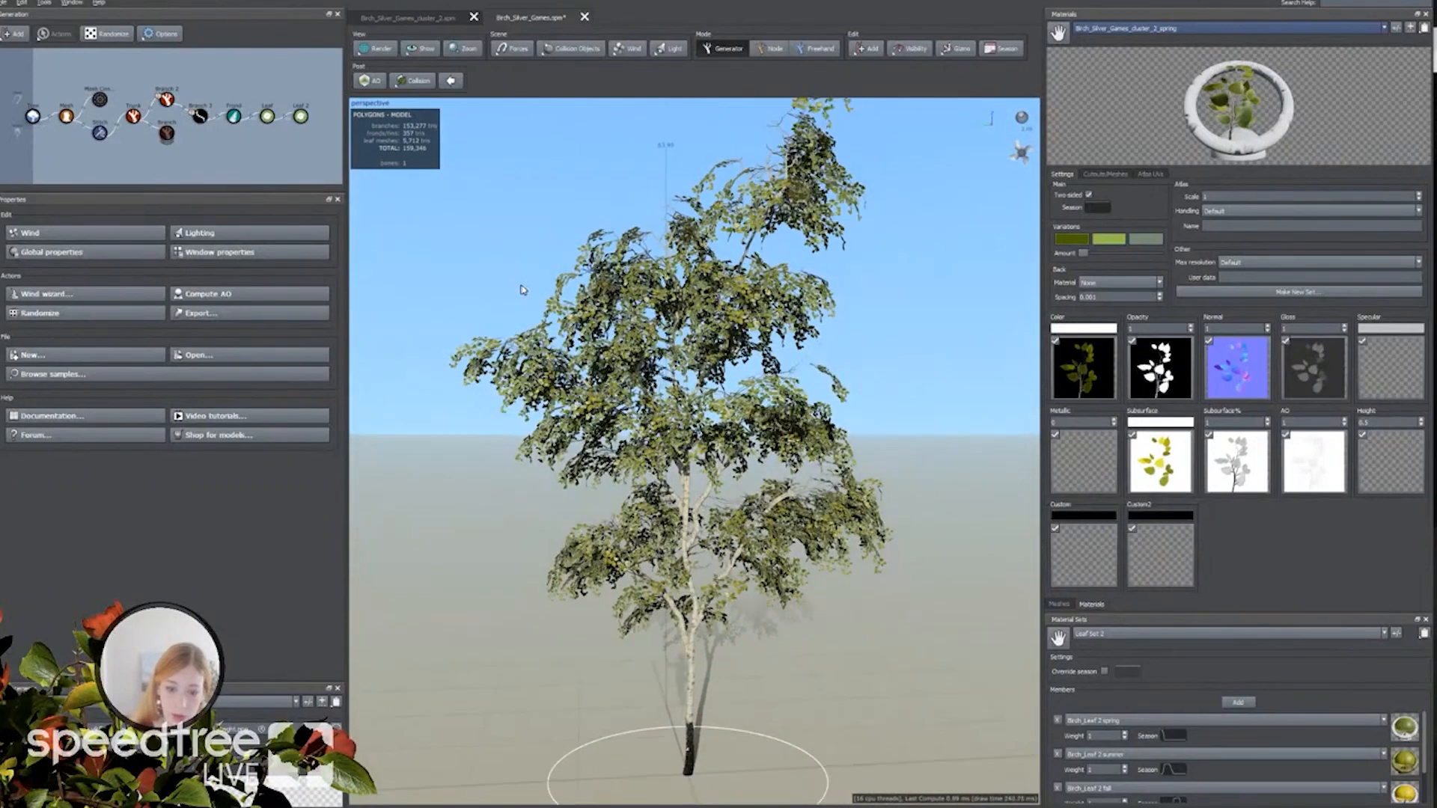
# Isolate one large Branch 2 limb on the trunk and examine its leaf clusters from several angles.
pyautogui.click(704, 500)
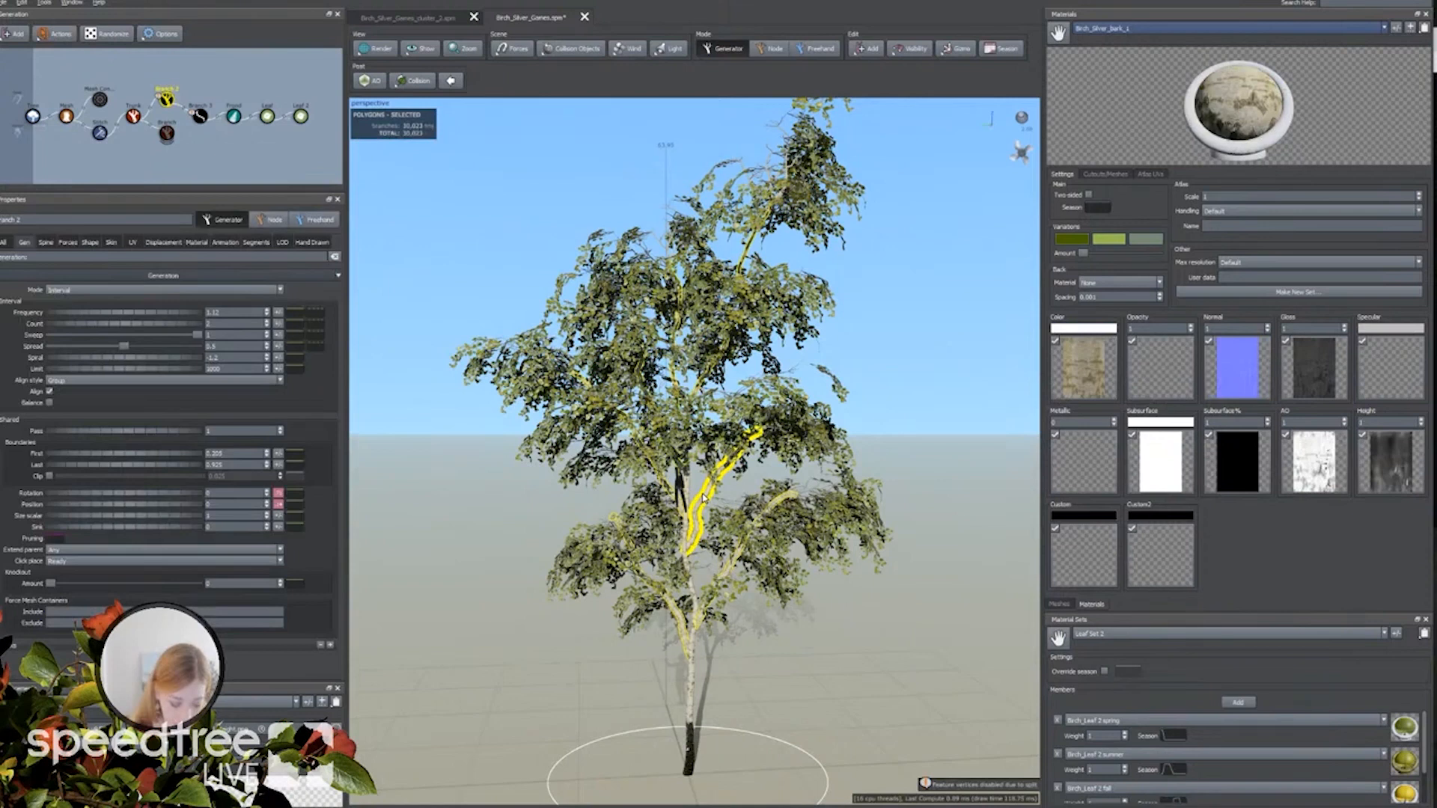
pyautogui.press('f')
pyautogui.moveTo(684, 518); pyautogui.dragTo(616, 500)
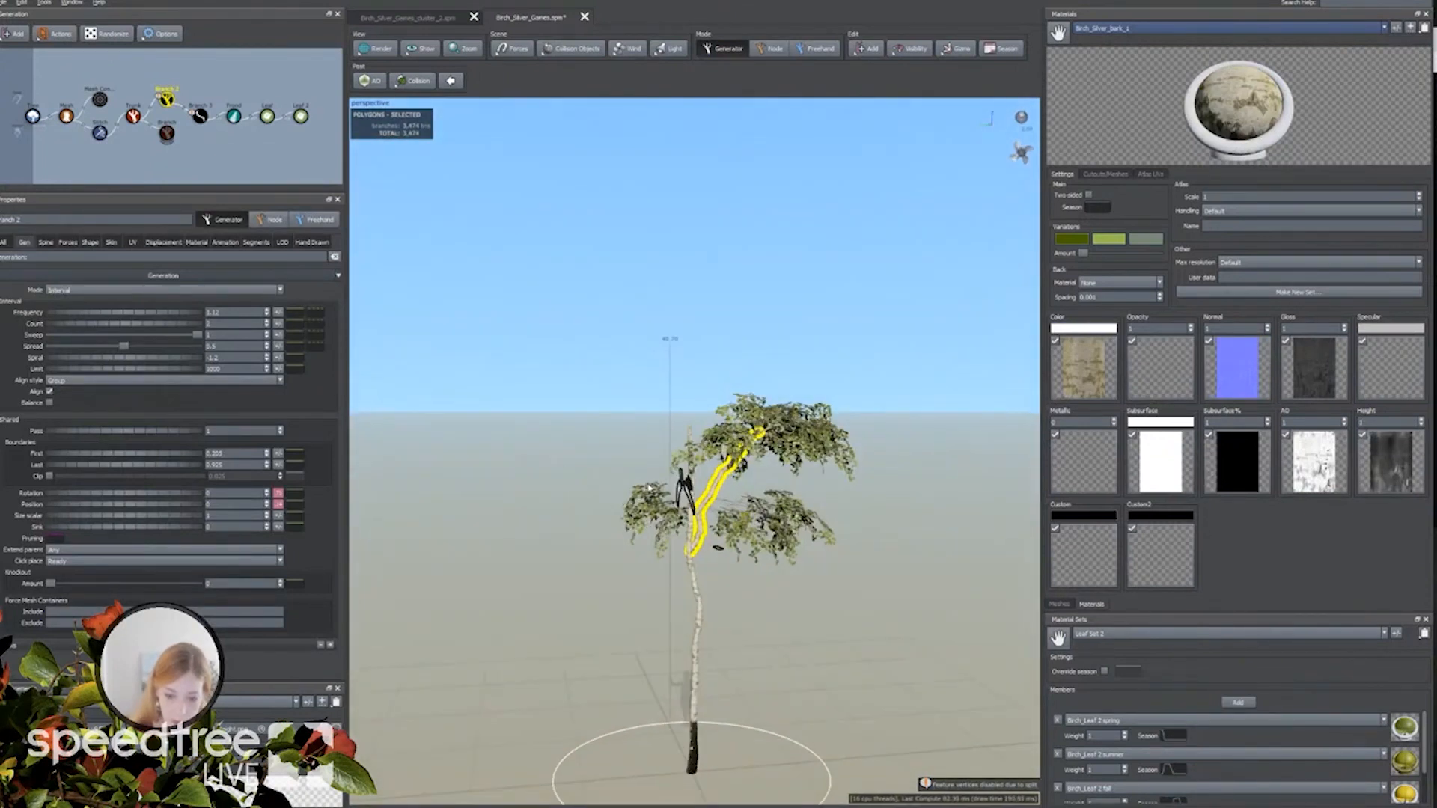
pyautogui.click(593, 524)
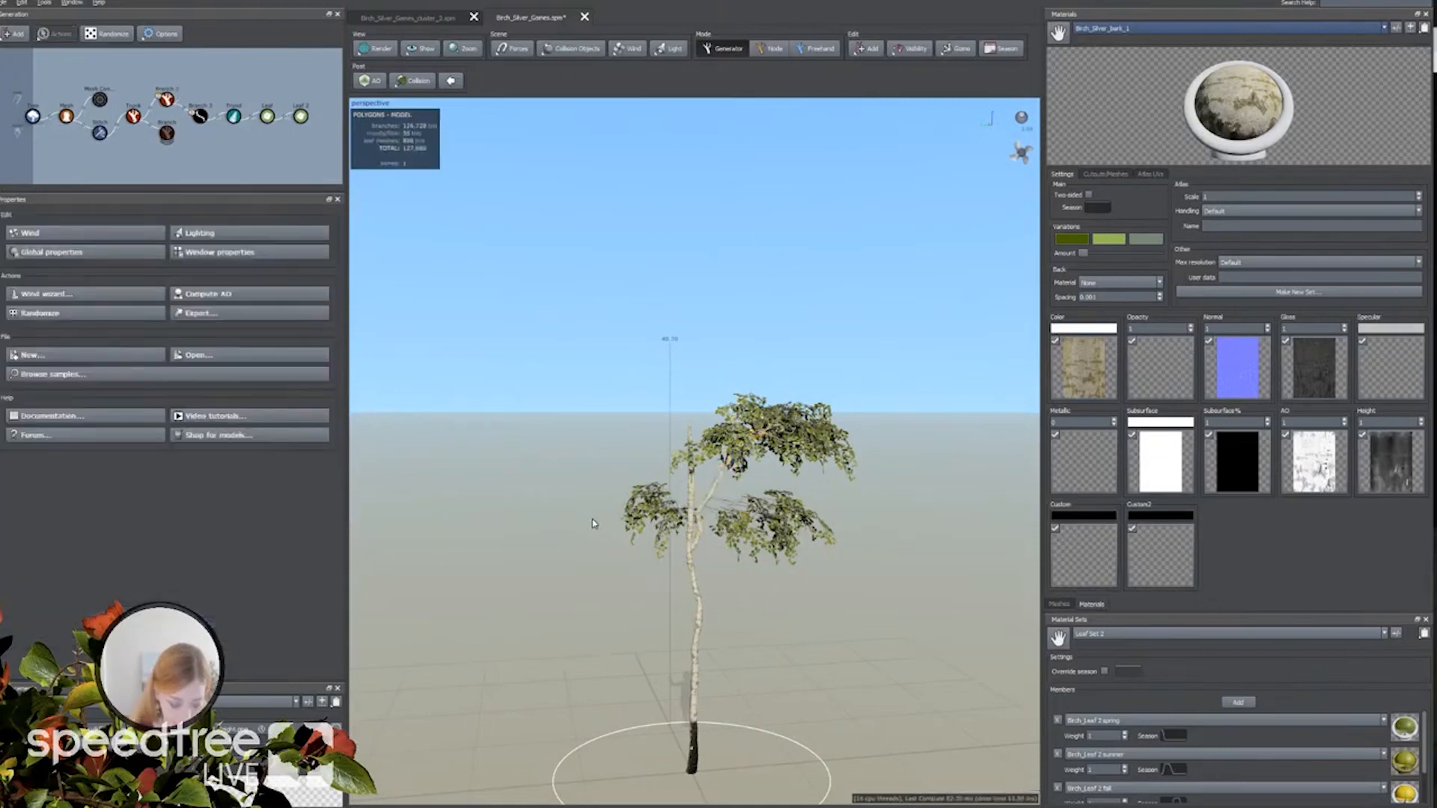
pyautogui.moveTo(642, 509); pyautogui.dragTo(601, 509)
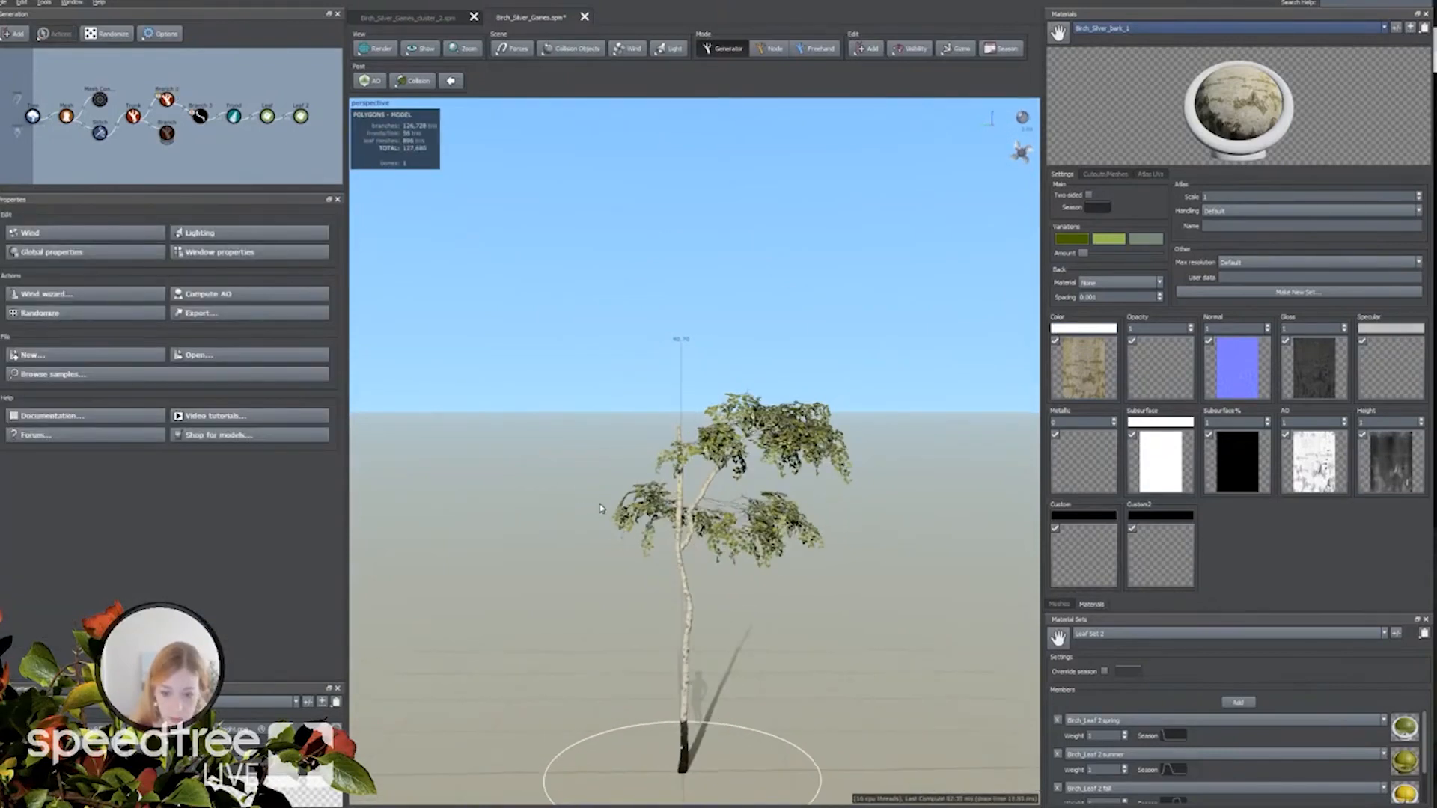
pyautogui.scroll(5, 578, 506)
pyautogui.moveTo(758, 554)
pyautogui.mouseDown()
pyautogui.moveTo(746, 541)
pyautogui.moveTo(737, 567)
pyautogui.mouseUp()
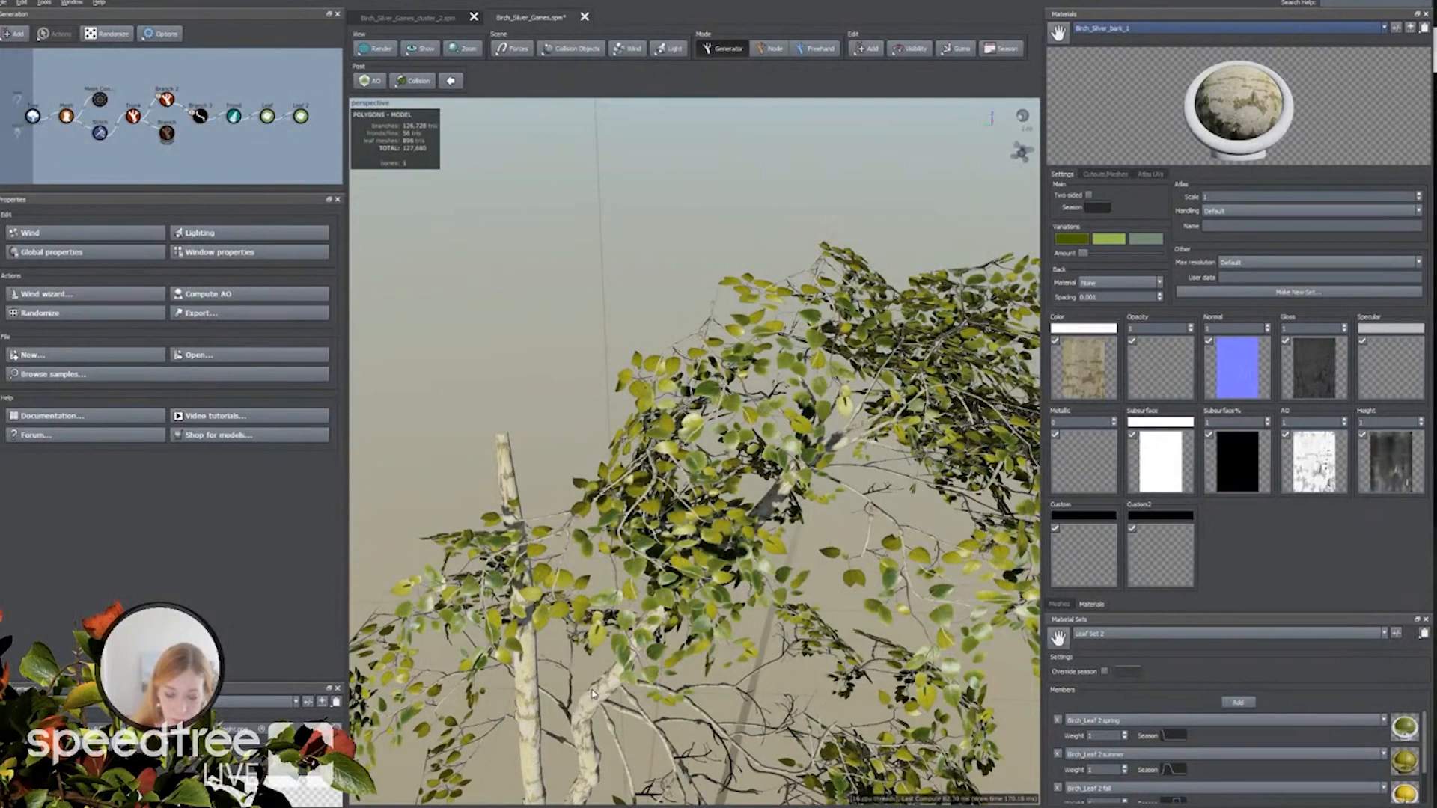
pyautogui.scroll(-3, 718, 421)
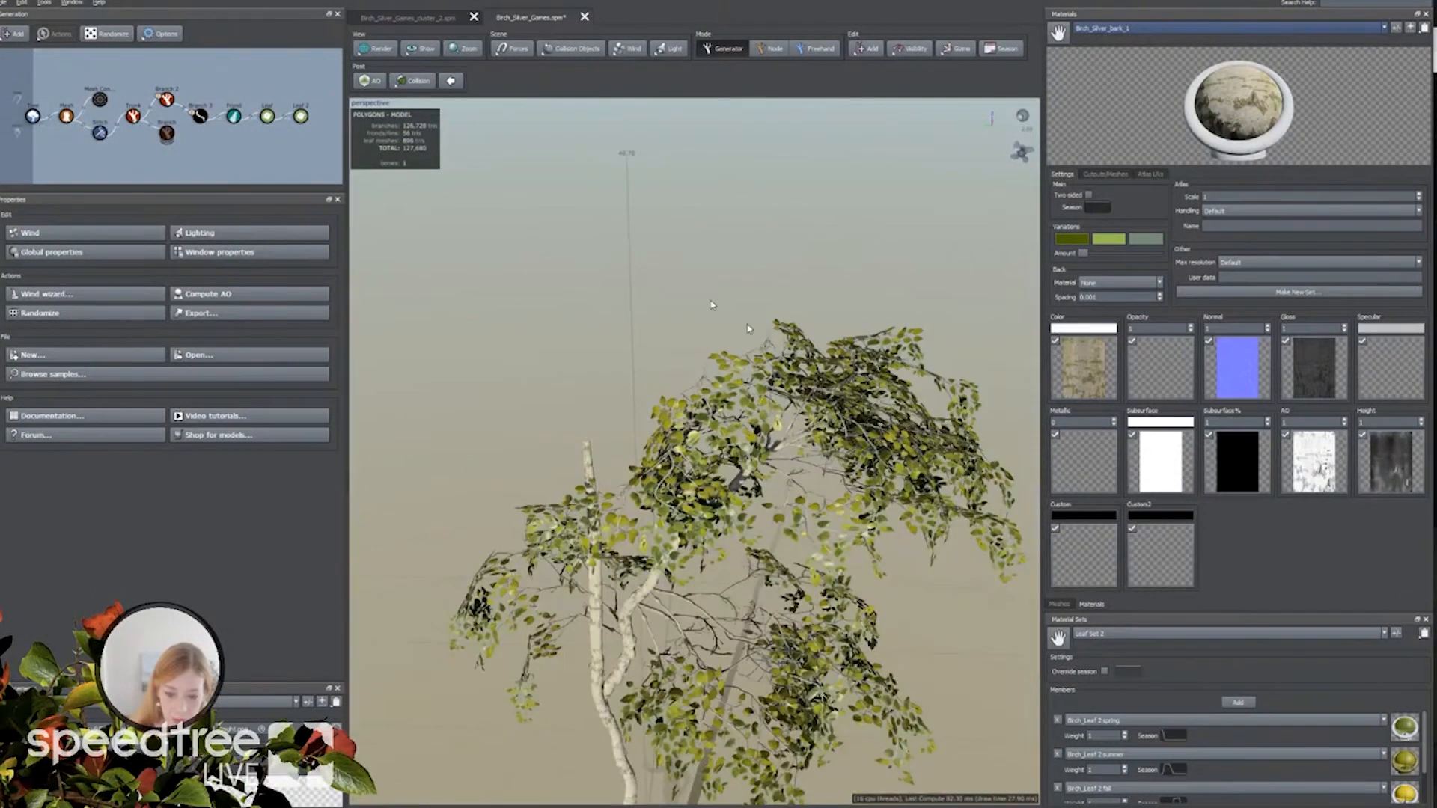
pyautogui.moveTo(587, 634); pyautogui.dragTo(770, 324)
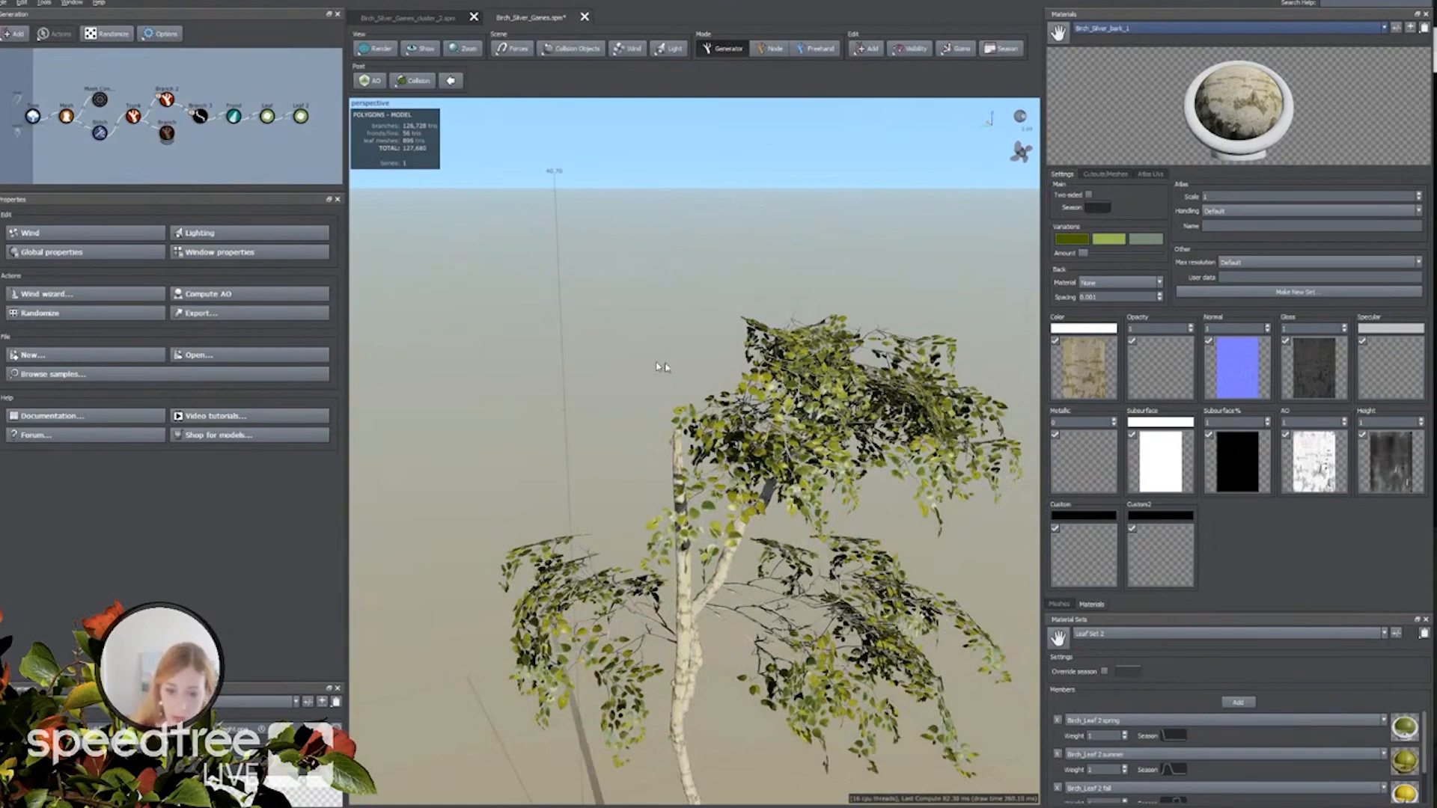
pyautogui.moveTo(711, 548); pyautogui.dragTo(547, 578)
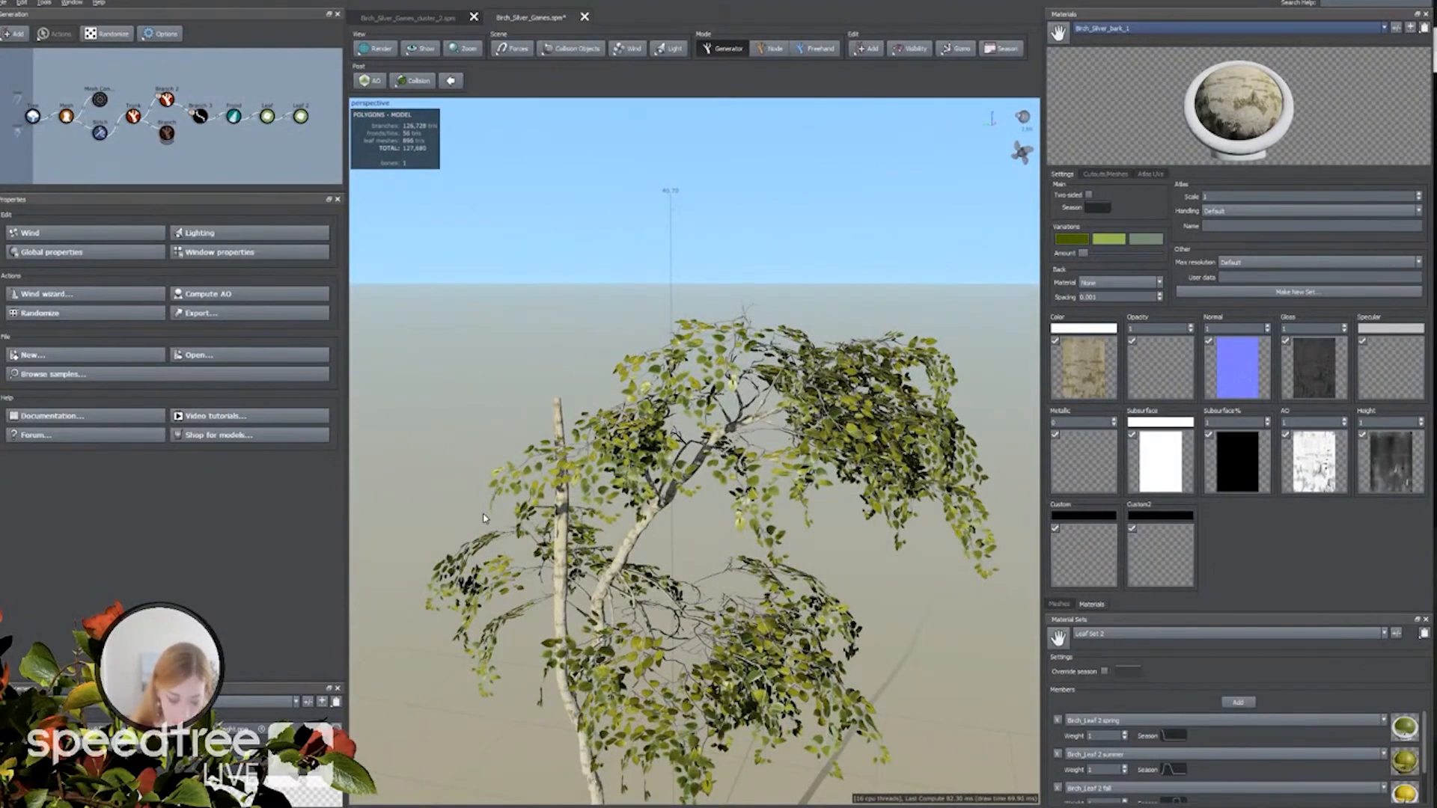
# Undo the branch isolation to bring back the whole tree and inspect its full silhouette.
pyautogui.press('z')
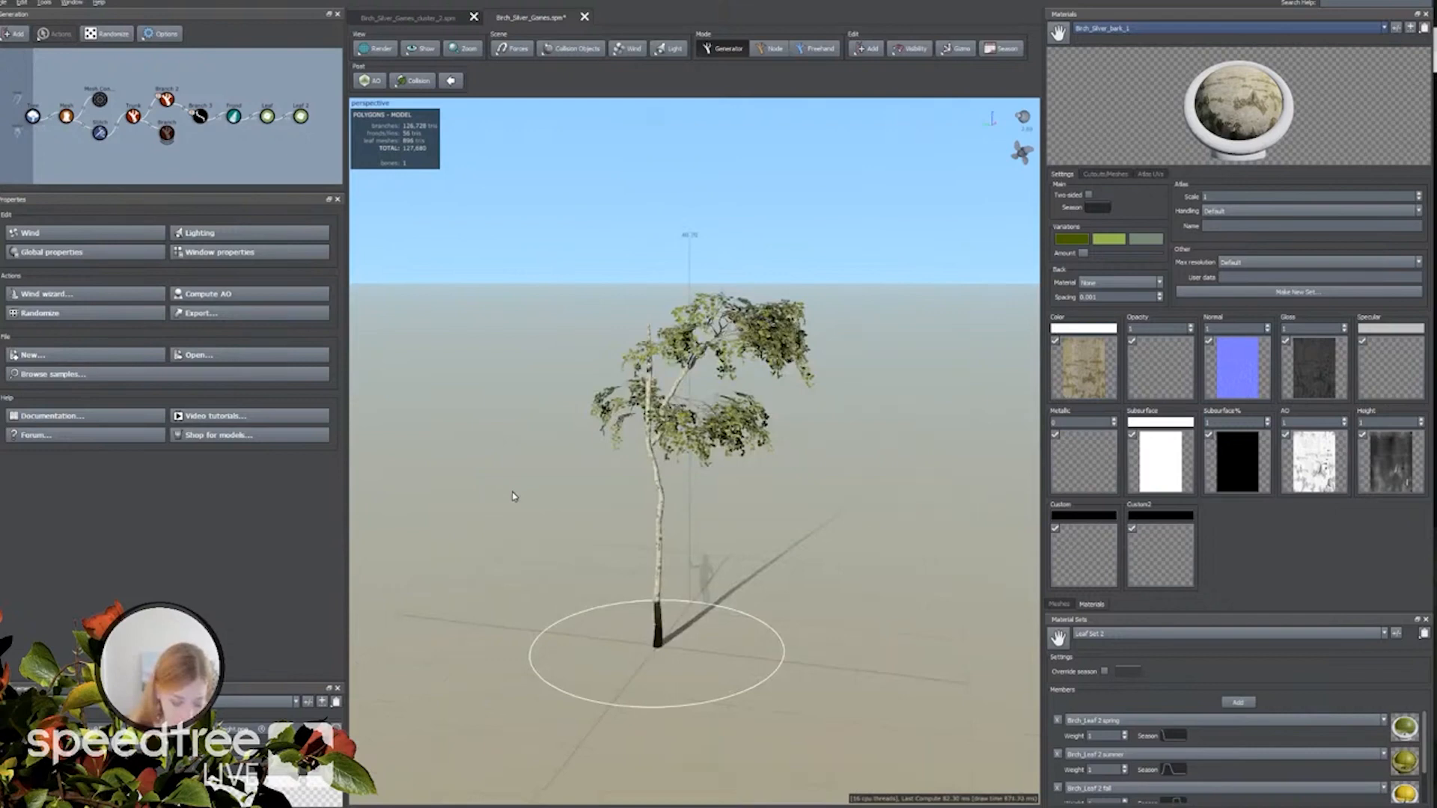
pyautogui.hotkey('ctrl', 'z')
pyautogui.moveTo(576, 546); pyautogui.dragTo(564, 532)
pyautogui.moveTo(564, 531); pyautogui.dragTo(567, 615, button='middle')
pyautogui.moveTo(621, 502); pyautogui.dragTo(268, 539)
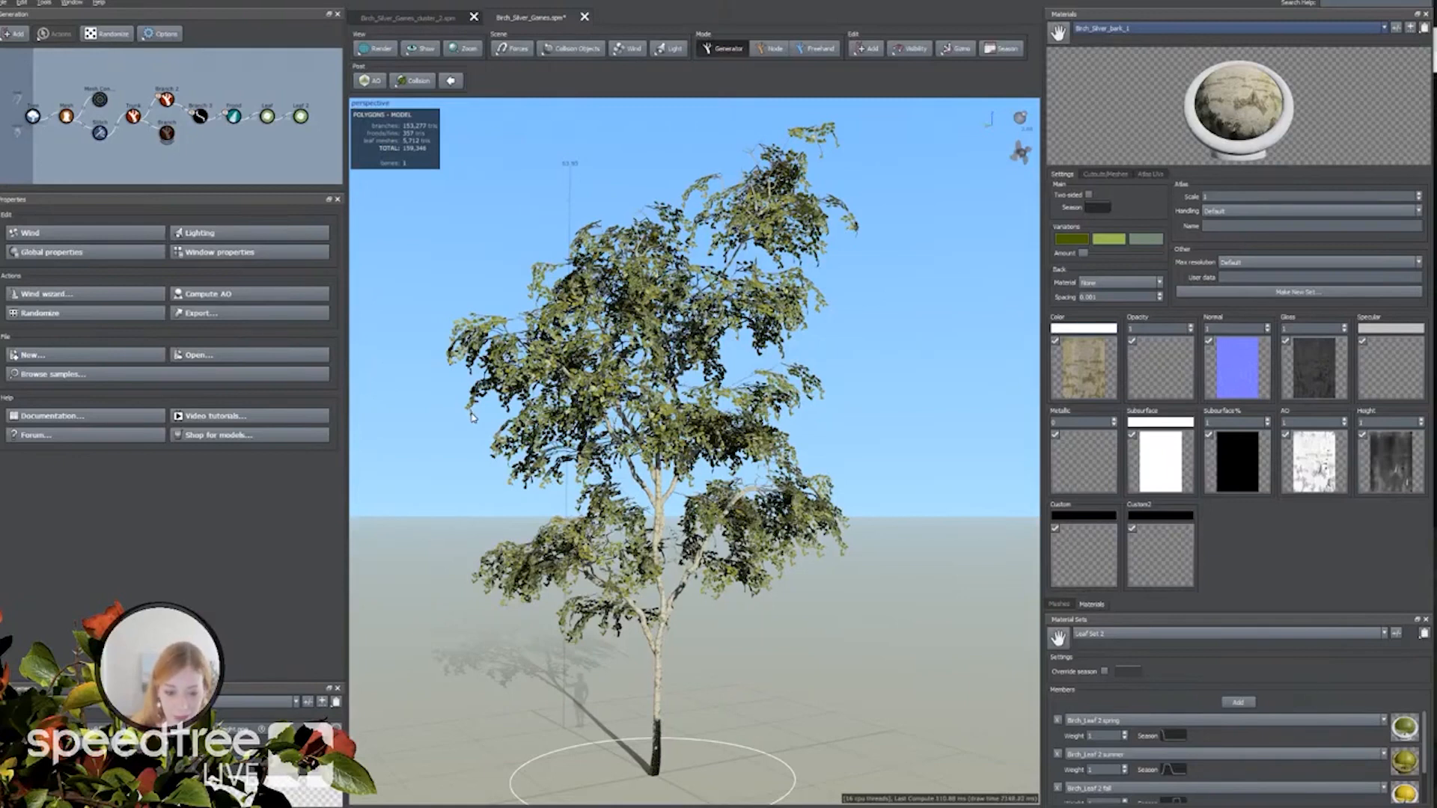
pyautogui.moveTo(544, 466); pyautogui.dragTo(569, 480)
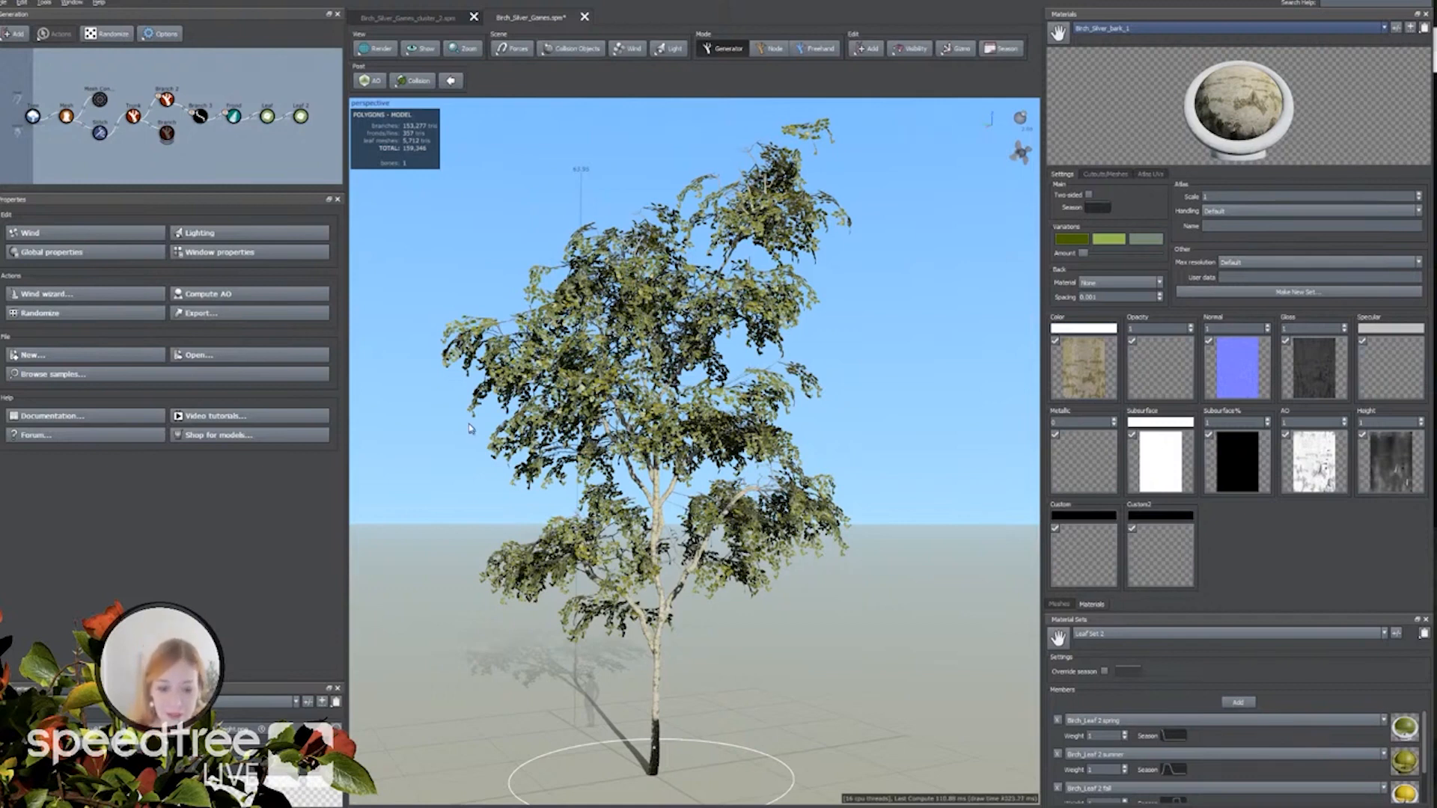
# Add a small random variance to the Curl deformation of the Leaf 2 generator.
pyautogui.click(300, 119)
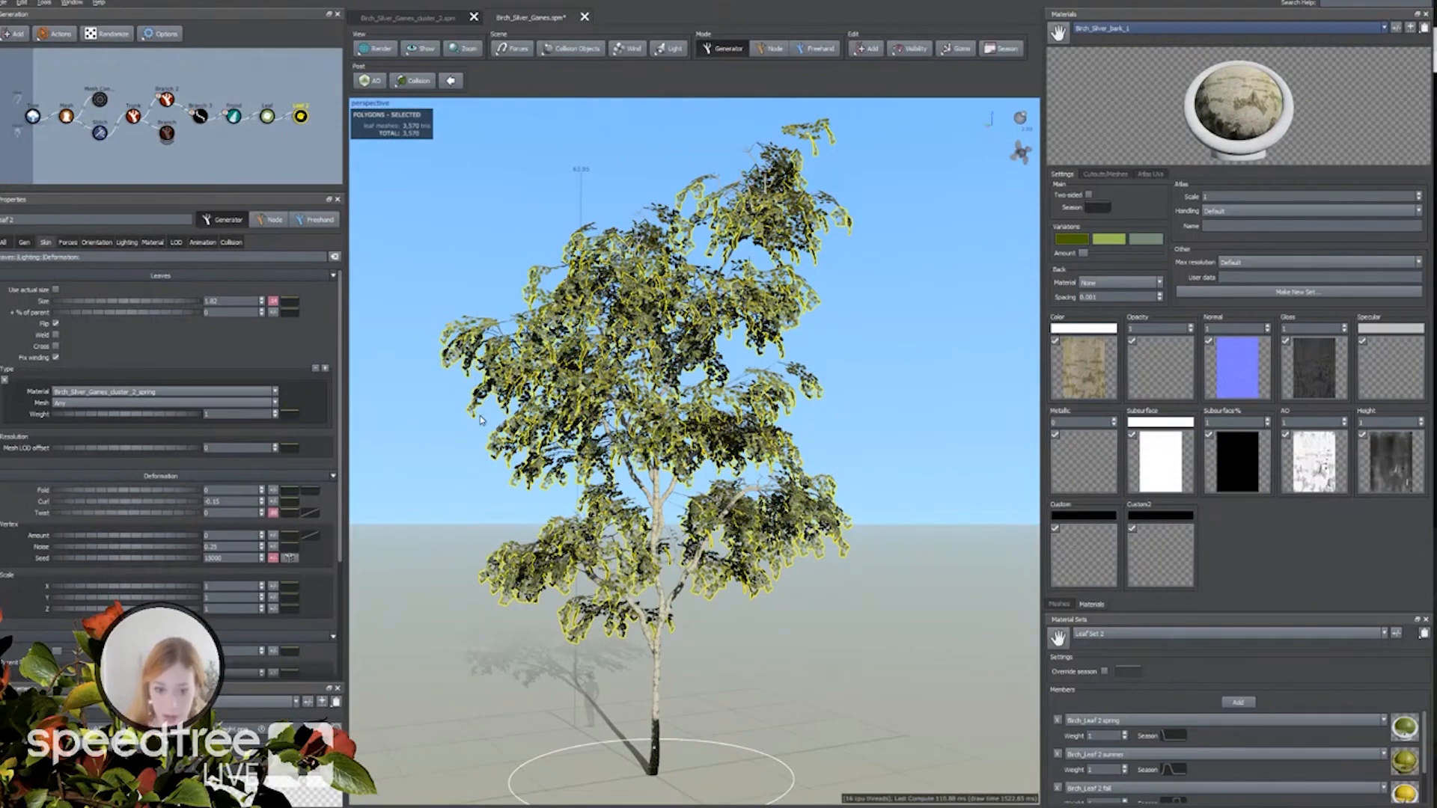
pyautogui.click(273, 501)
pyautogui.moveTo(340, 518); pyautogui.dragTo(334, 519)
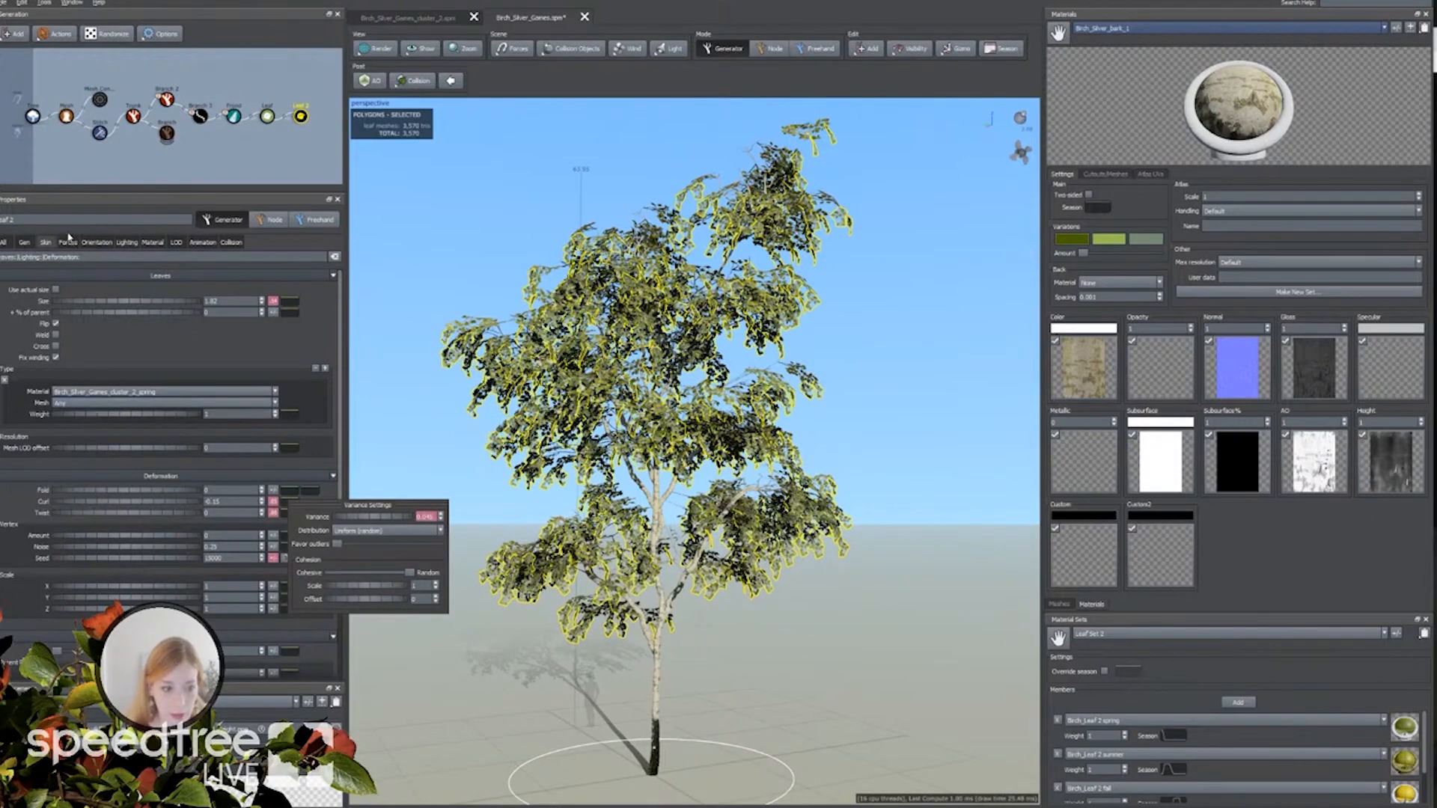
# Add random variance to Leaf 2's Up and Right final orientation adjustments and check the deselected tree.
pyautogui.click(96, 242)
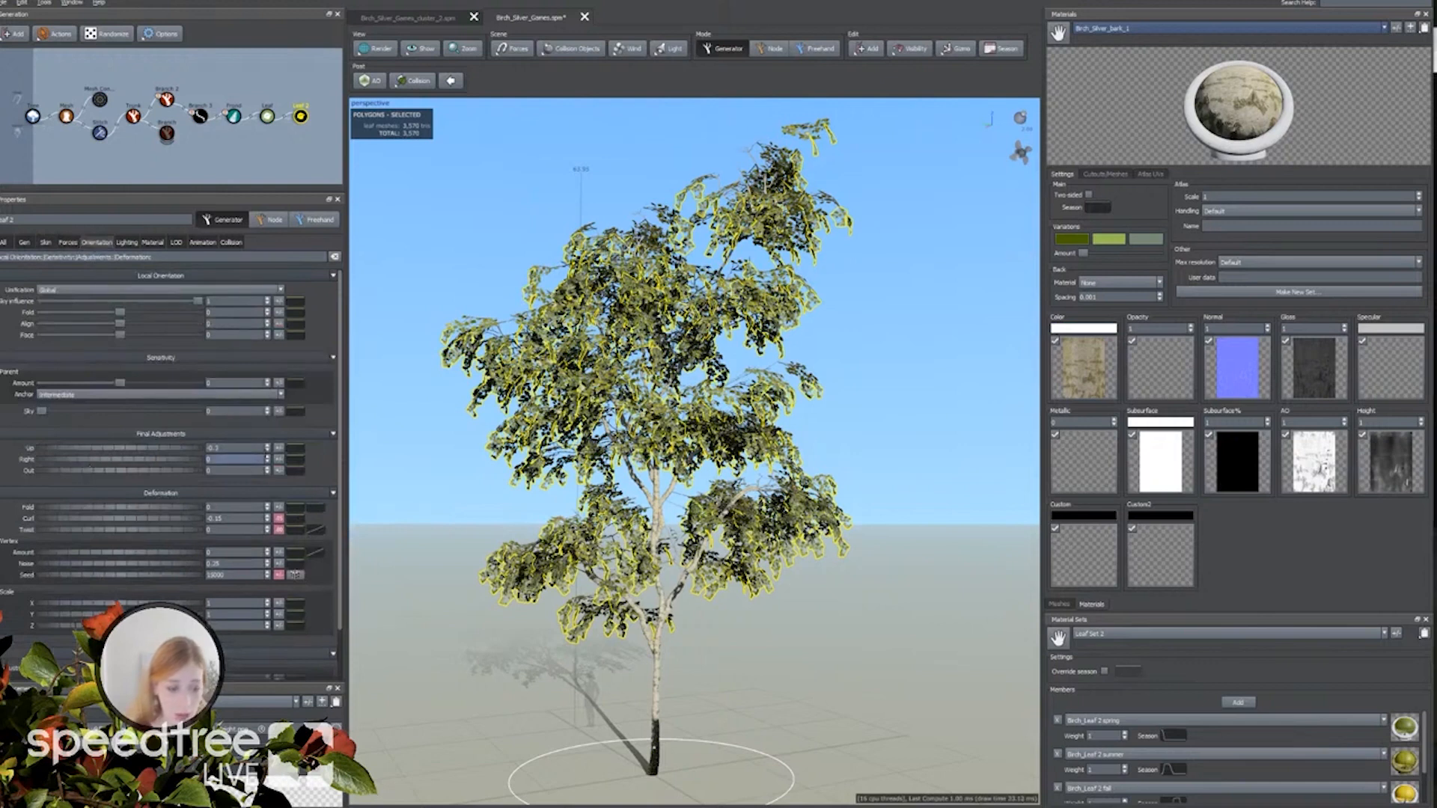
pyautogui.click(279, 458)
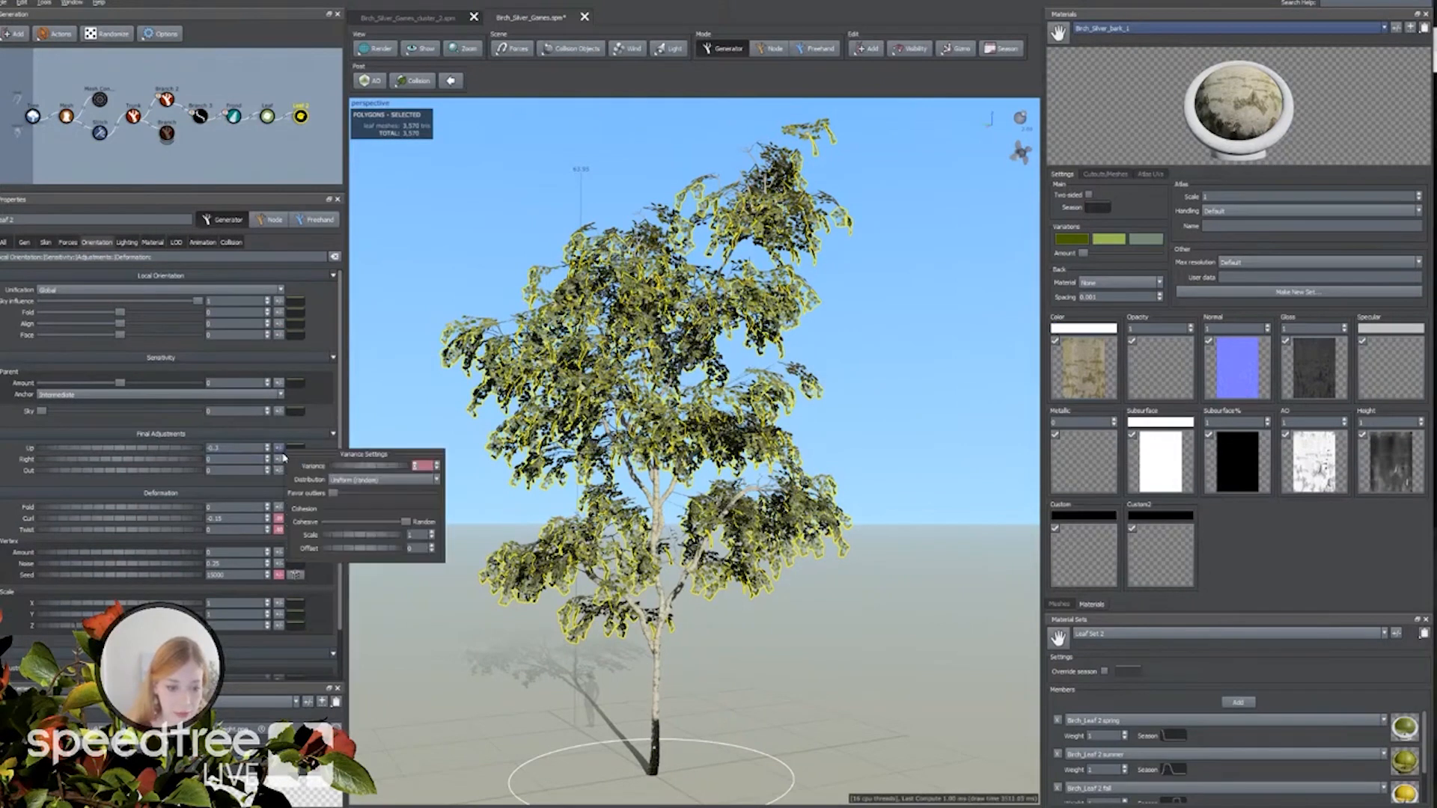
pyautogui.moveTo(337, 470); pyautogui.dragTo(370, 471)
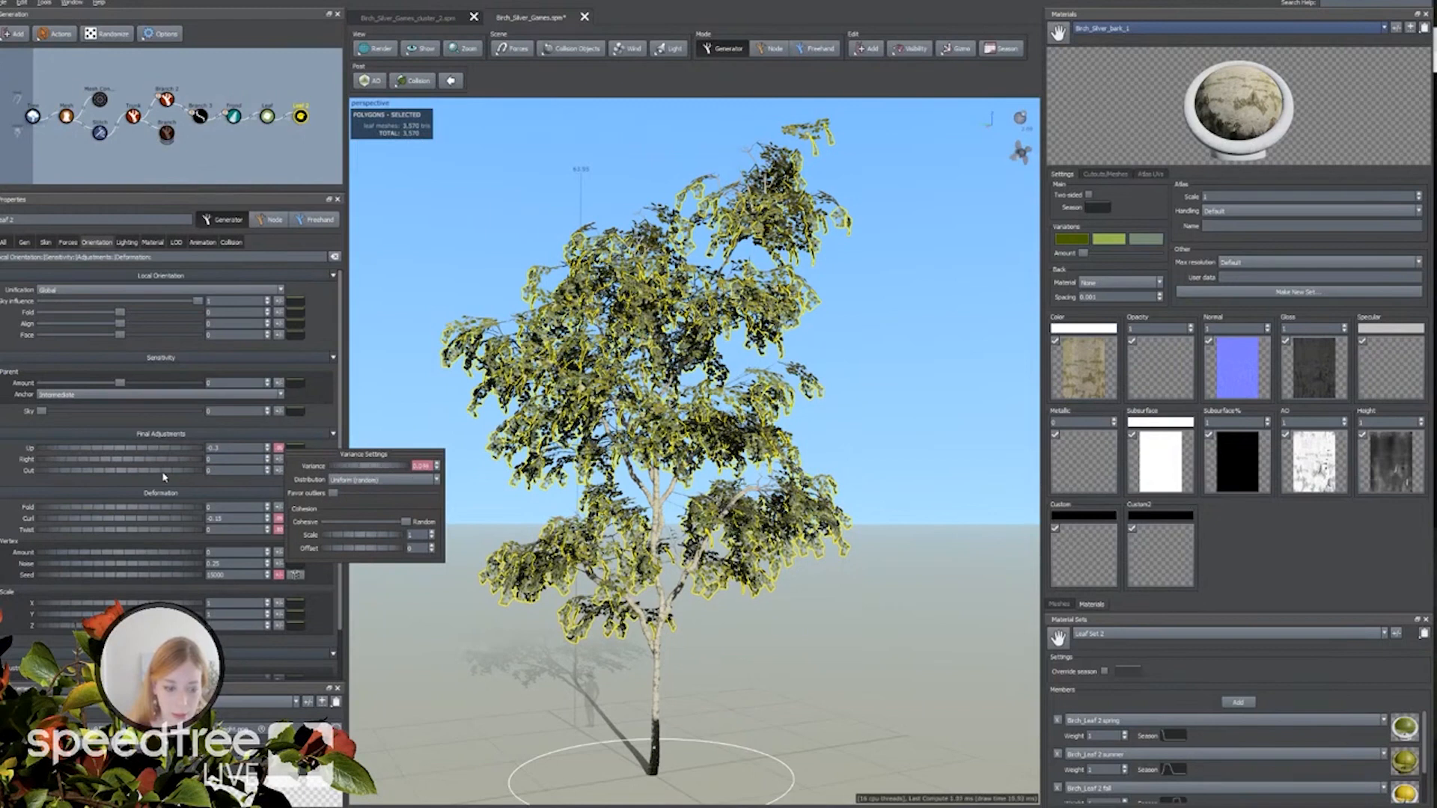
pyautogui.click(278, 459)
pyautogui.moveTo(338, 477); pyautogui.dragTo(447, 422)
pyautogui.click(391, 425)
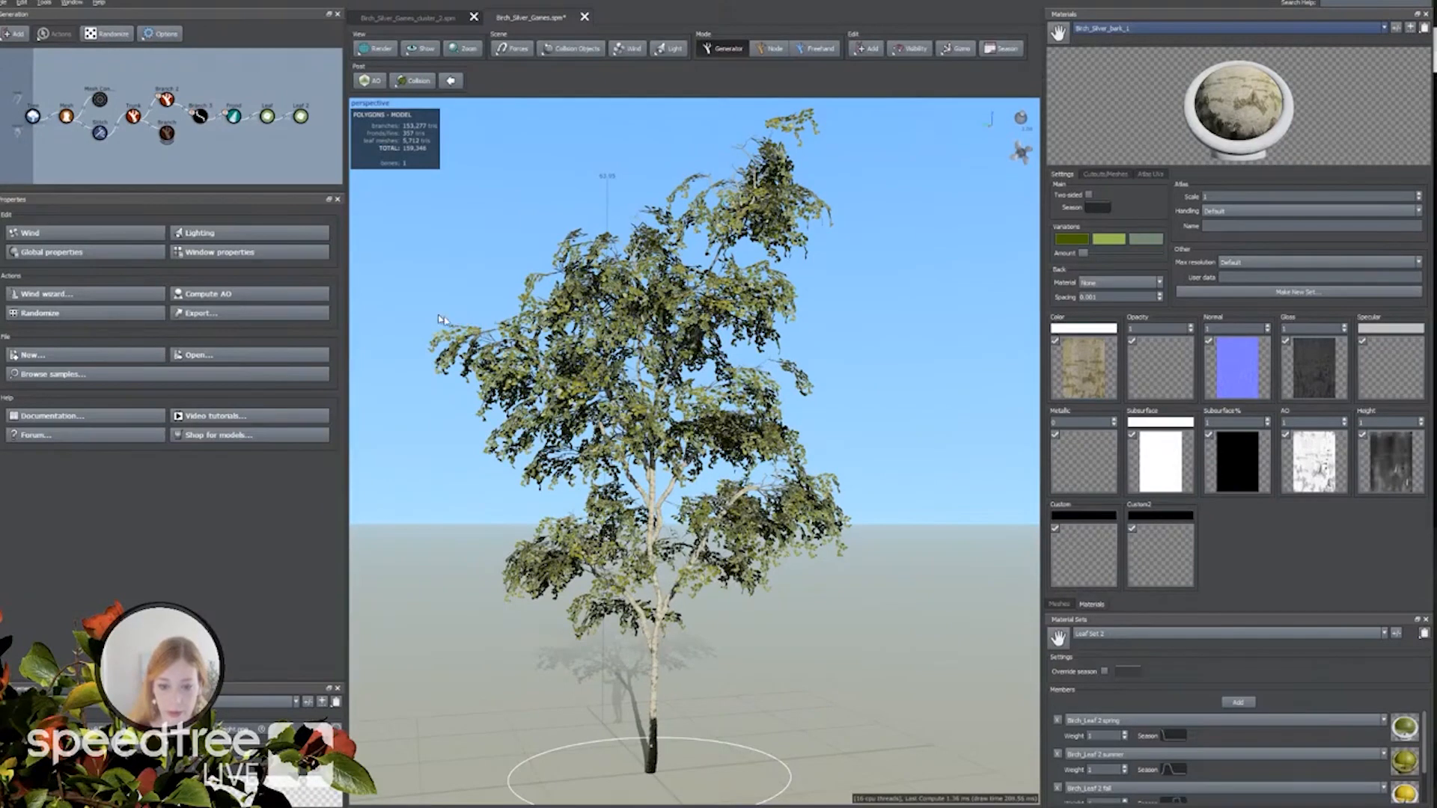
pyautogui.moveTo(433, 366); pyautogui.dragTo(524, 389)
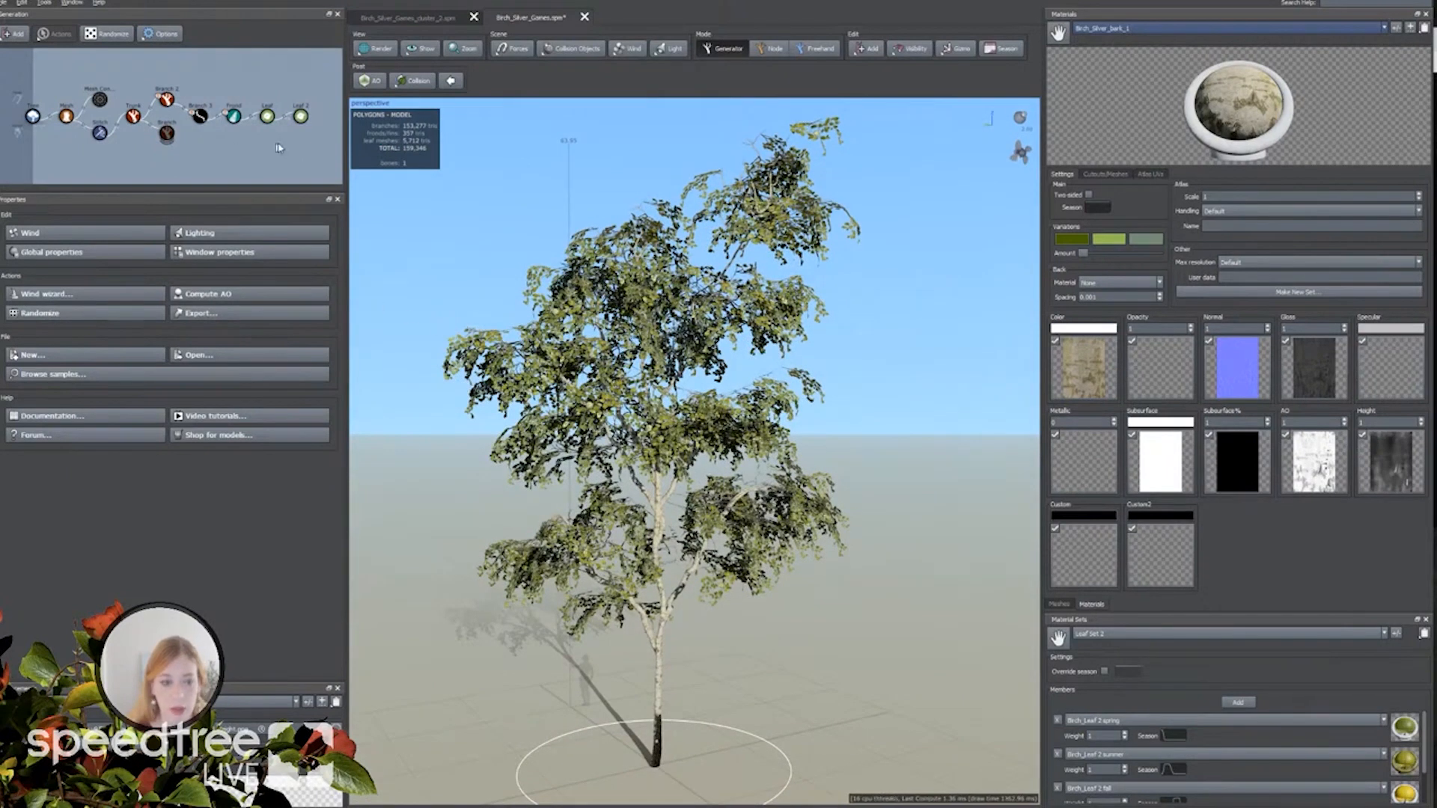
# Copy the Leaf 2 generator and paste the duplicate beside it as another child of the Leaf generator.
pyautogui.click(300, 117)
pyautogui.rightClick(299, 122)
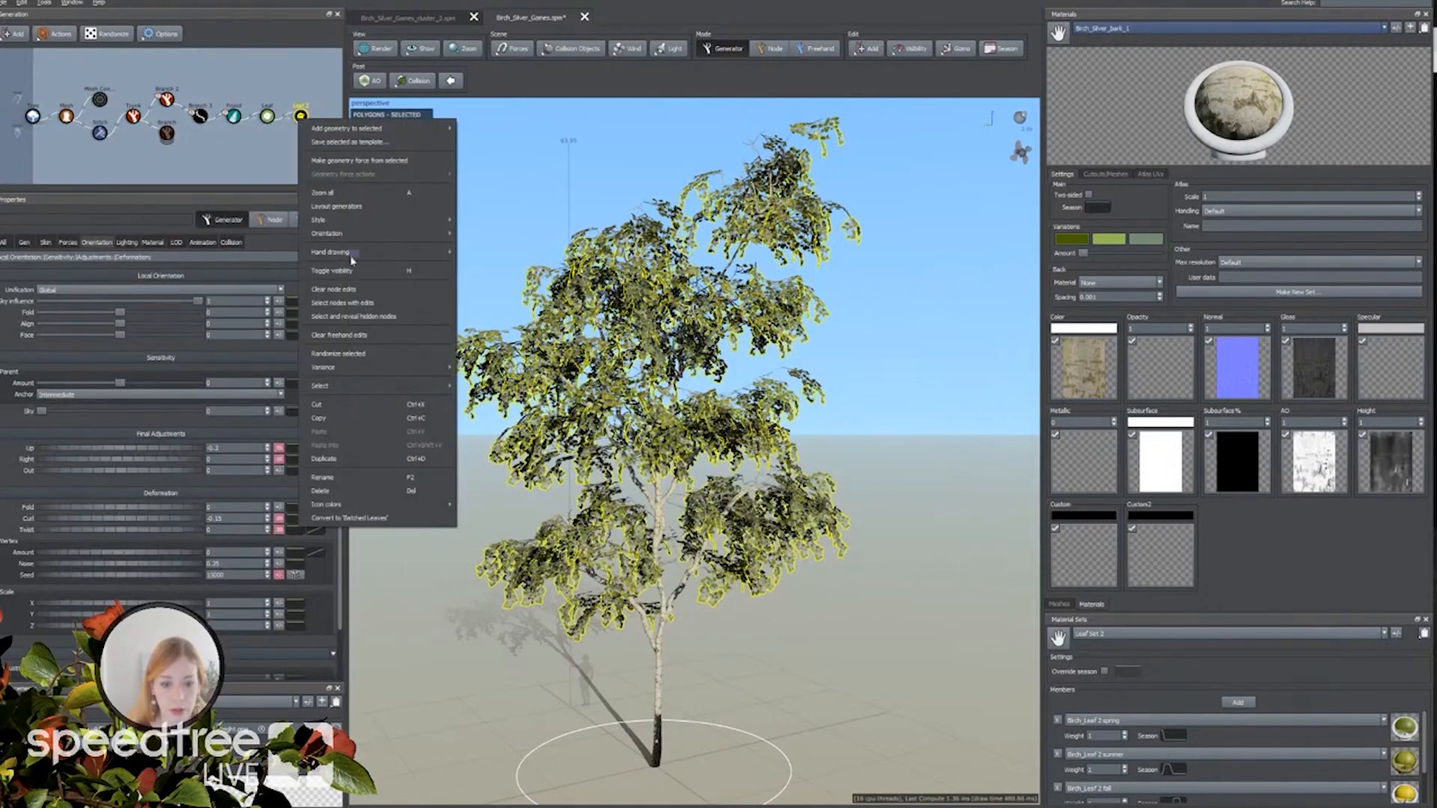
pyautogui.click(319, 418)
pyautogui.rightClick(290, 147)
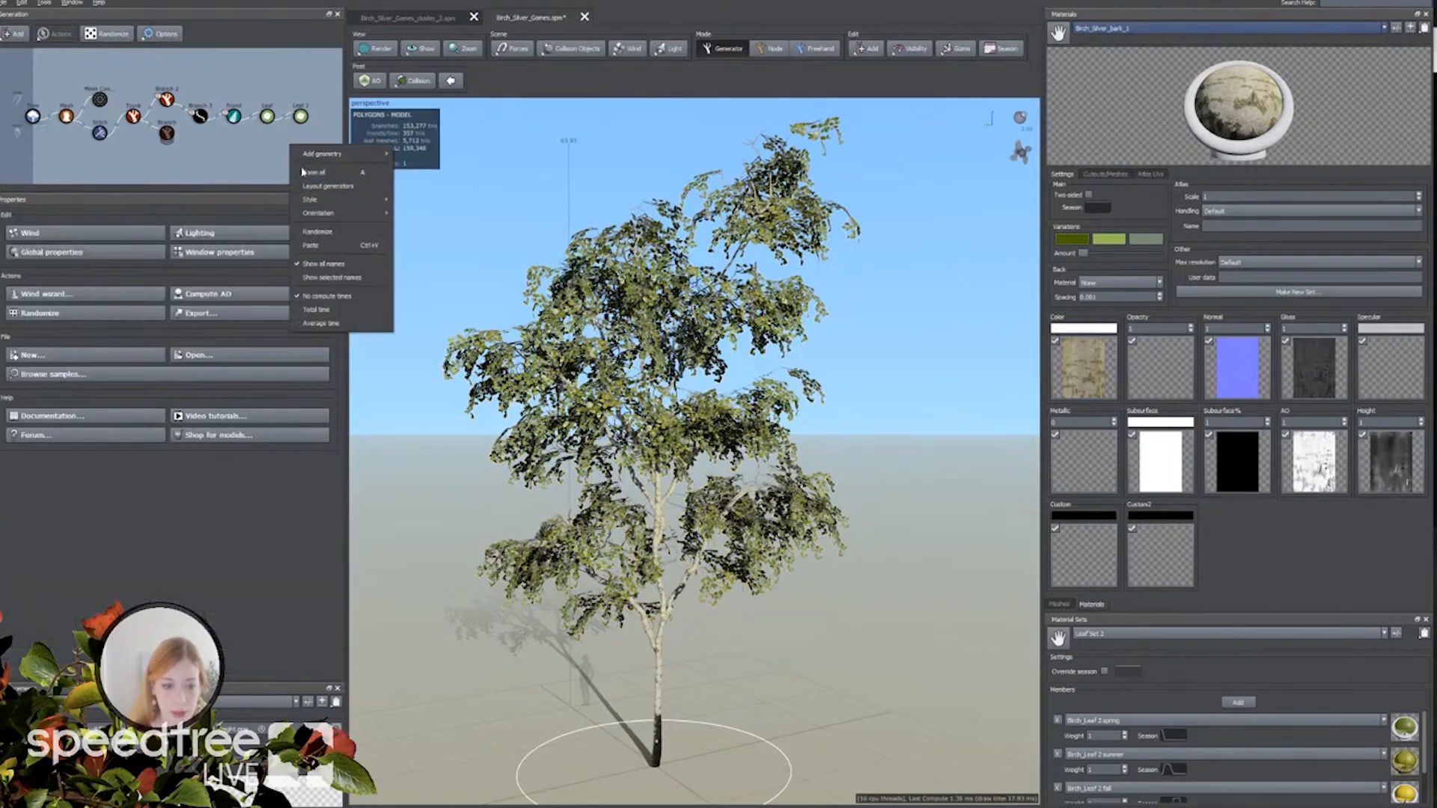
pyautogui.click(311, 223)
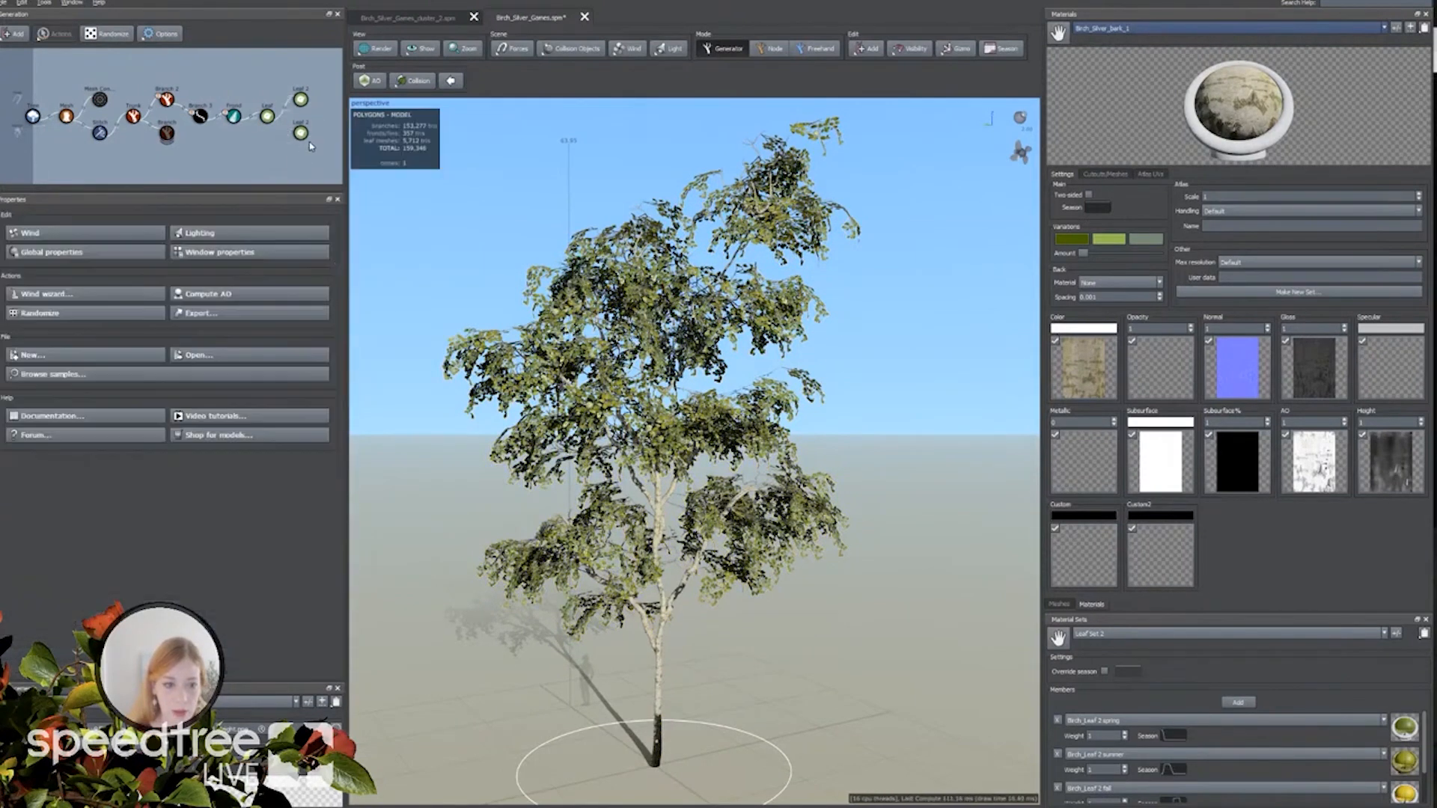
# Set the duplicated leaf generator's Anchors to 1.
pyautogui.click(300, 133)
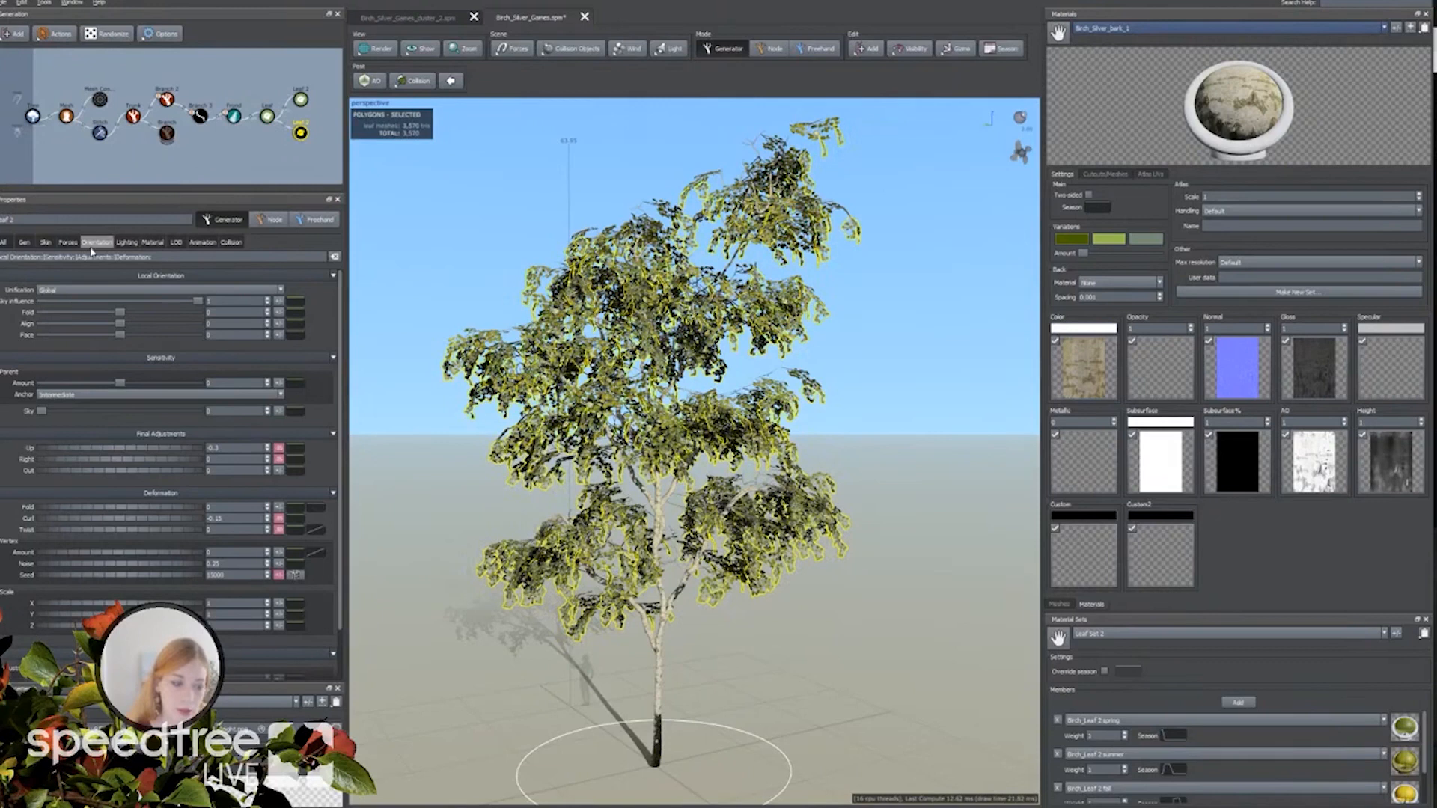
pyautogui.click(24, 242)
pyautogui.click(64, 293)
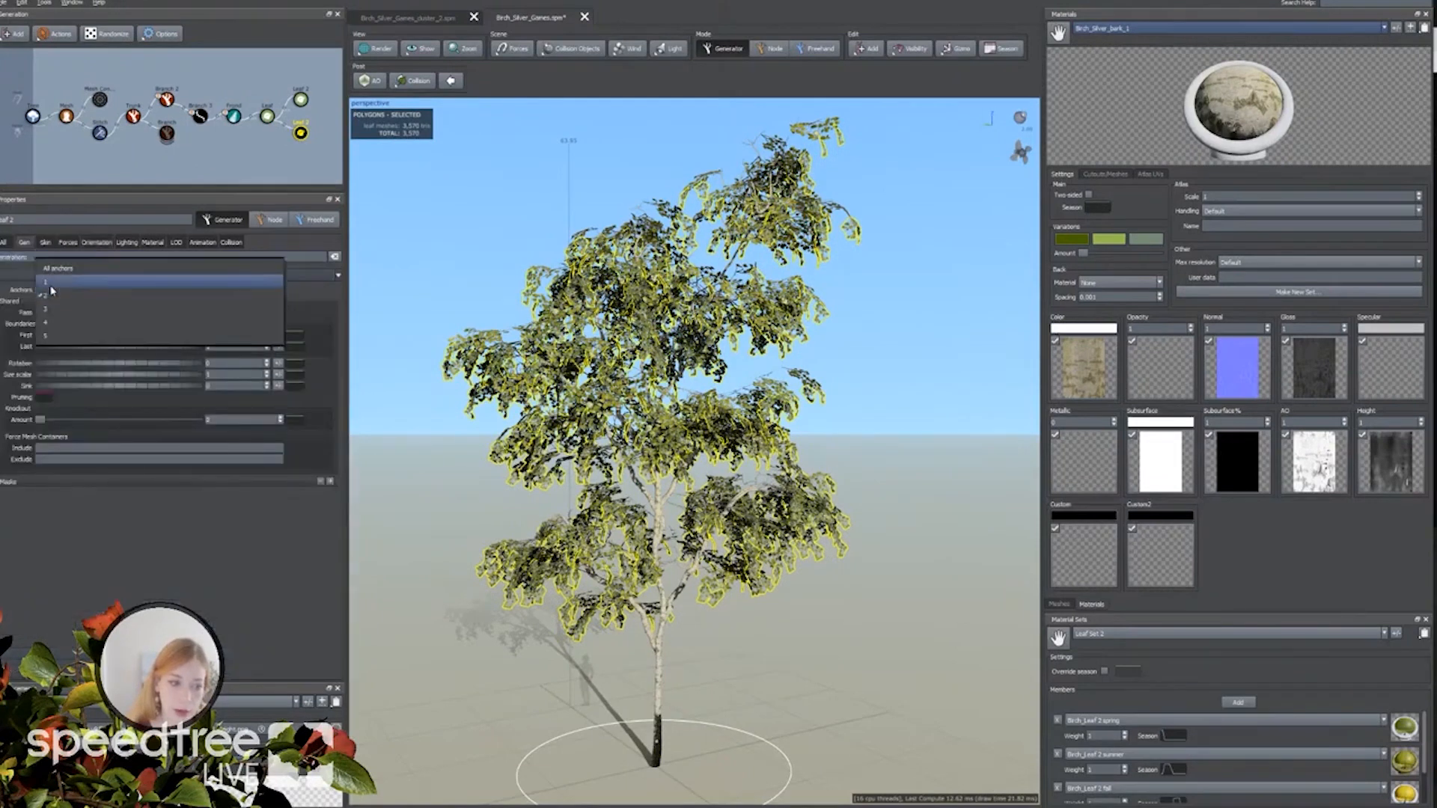
pyautogui.click(51, 282)
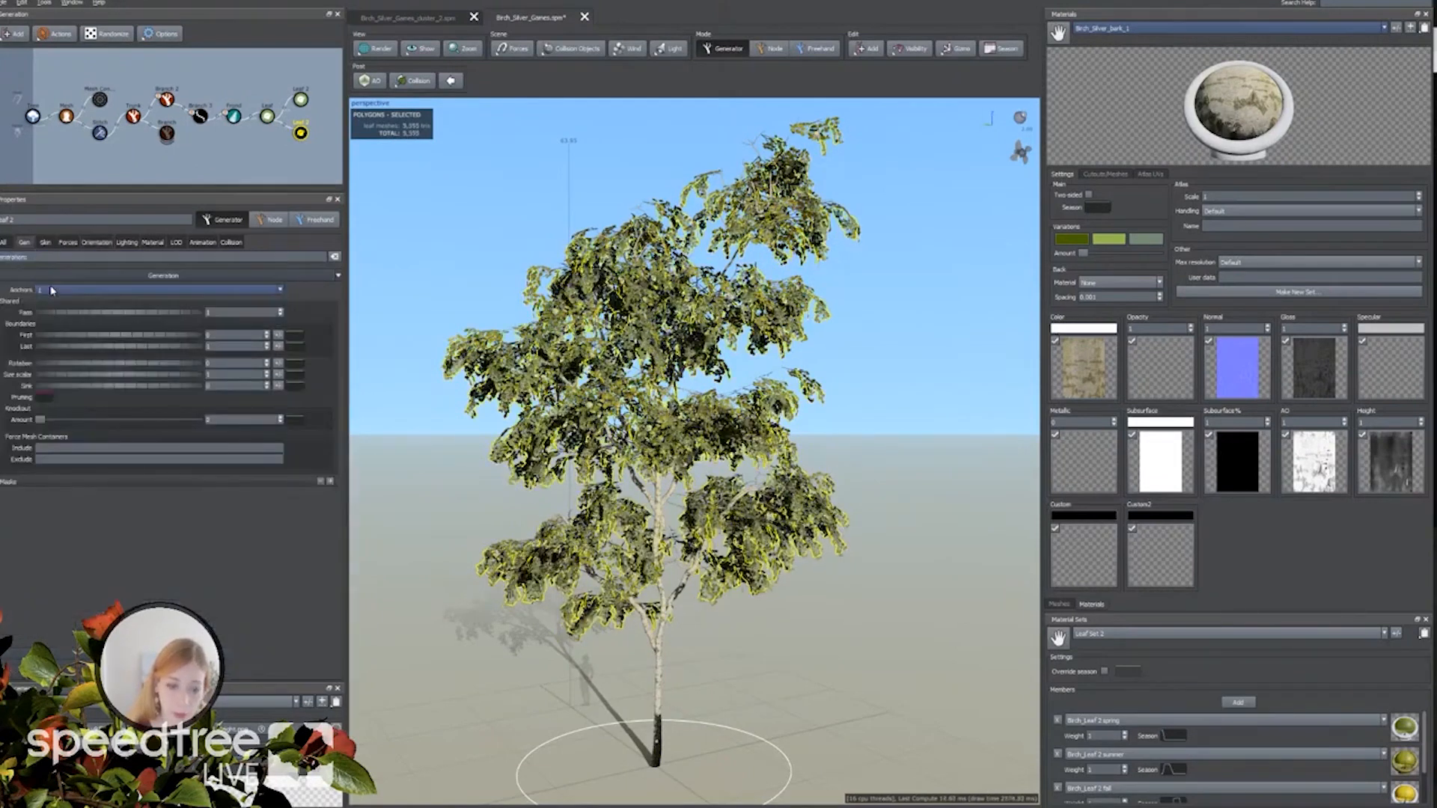
# Set the duplicate's final Up adjustment to about 0.14 and greatly lower its Sky influence.
pyautogui.click(97, 243)
pyautogui.click(224, 448)
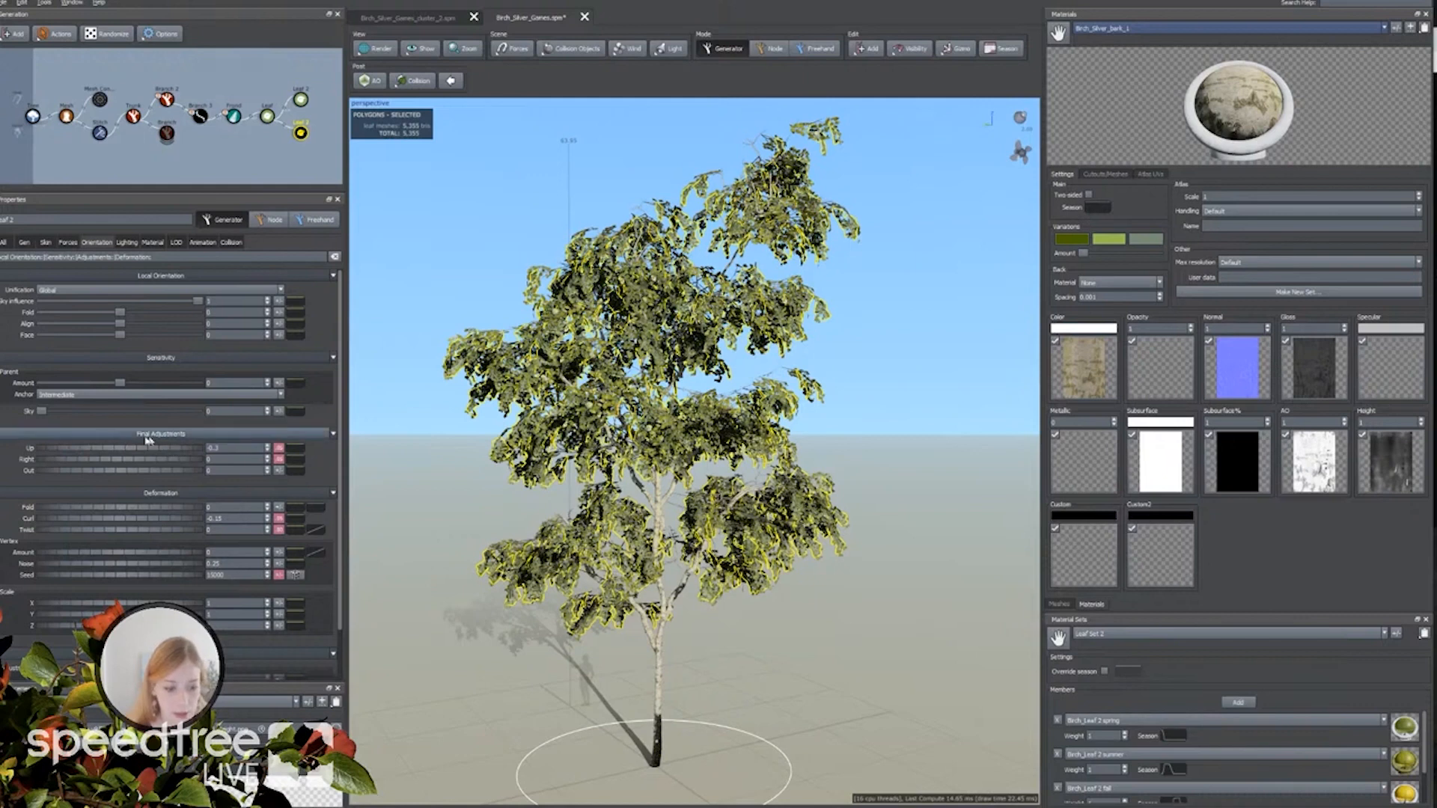
pyautogui.moveTo(116, 448); pyautogui.dragTo(142, 452)
pyautogui.moveTo(196, 303); pyautogui.dragTo(70, 309)
pyautogui.moveTo(509, 405); pyautogui.dragTo(347, 421)
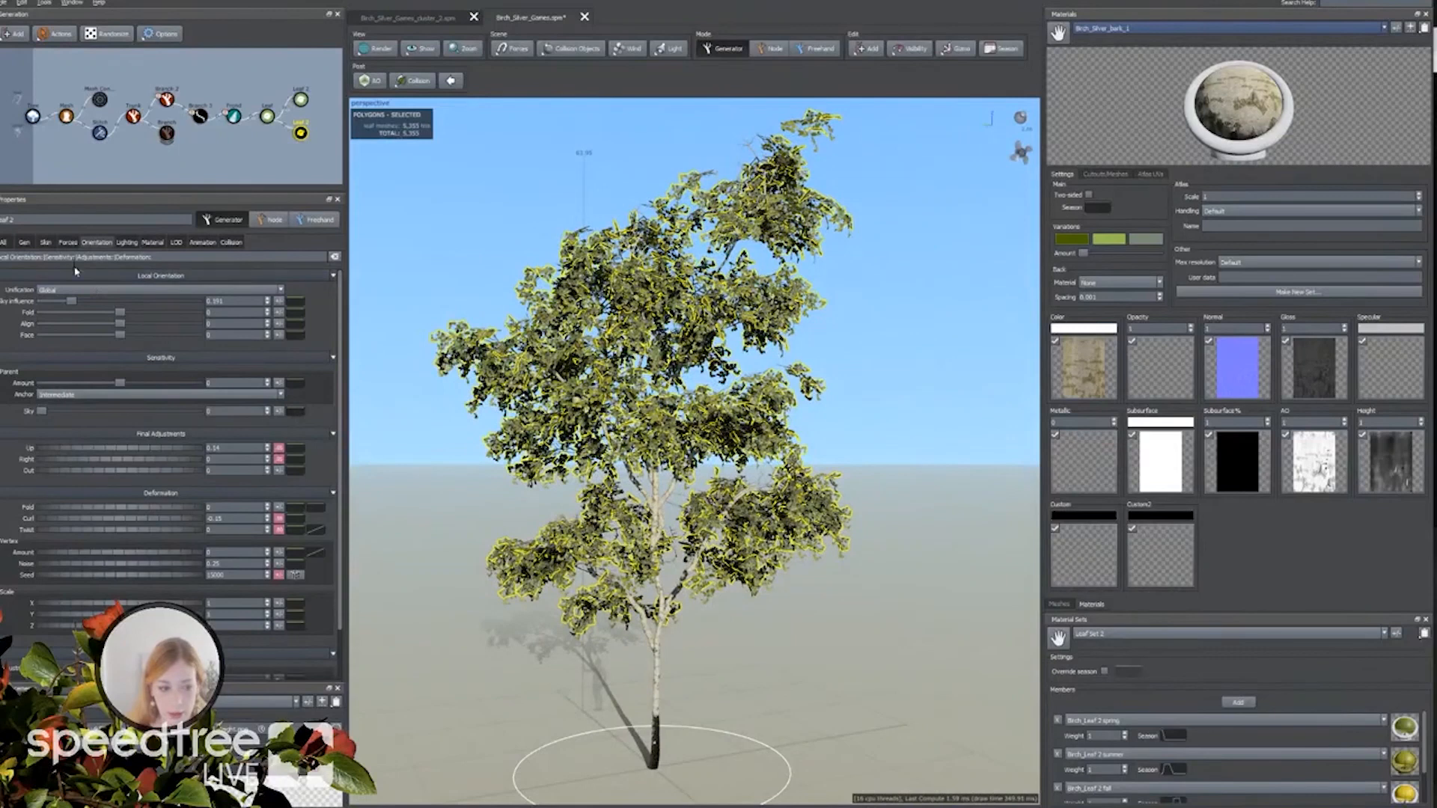
# Review the duplicate's leaf size and deformation settings, then examine the whole tree with nothing selected.
pyautogui.click(46, 243)
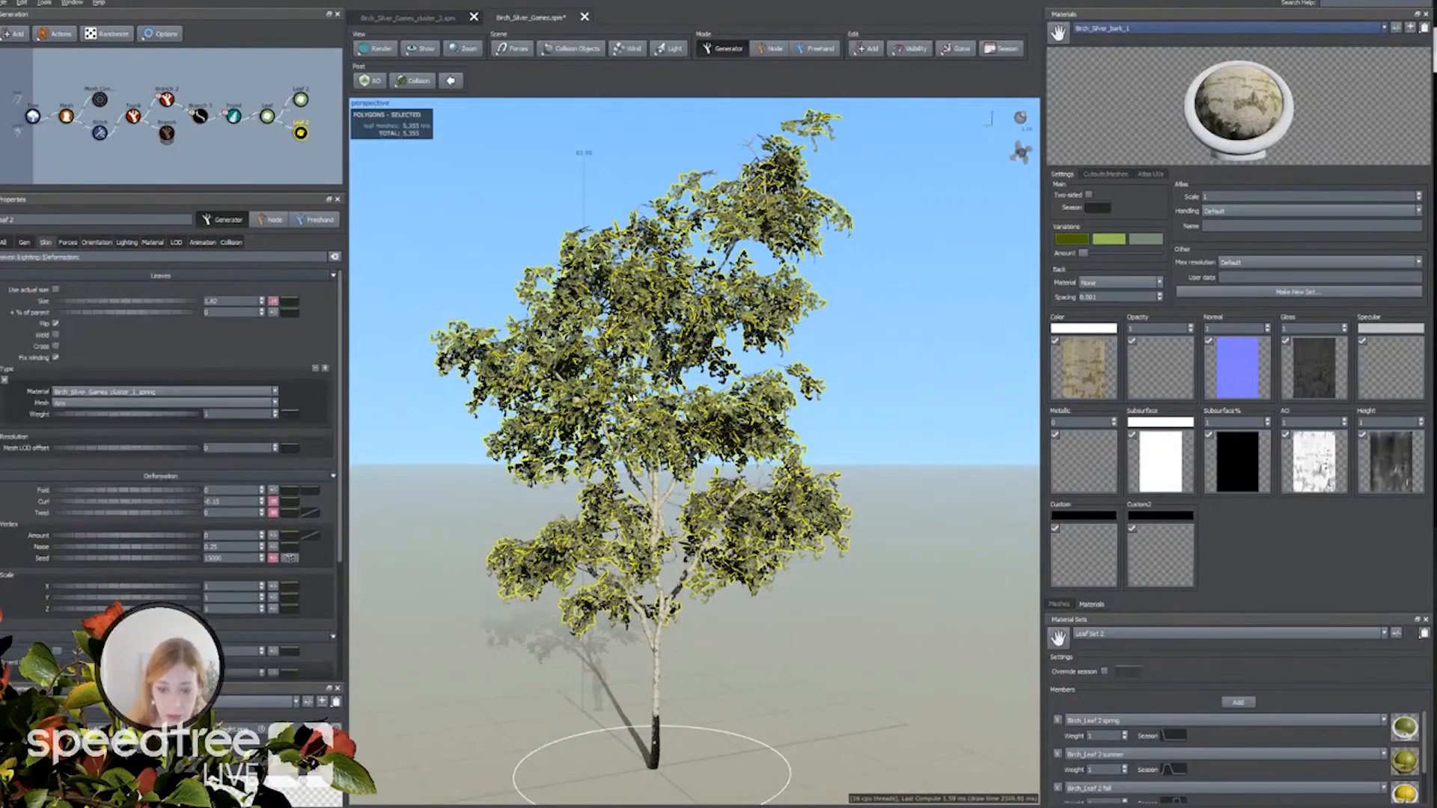
pyautogui.click(437, 221)
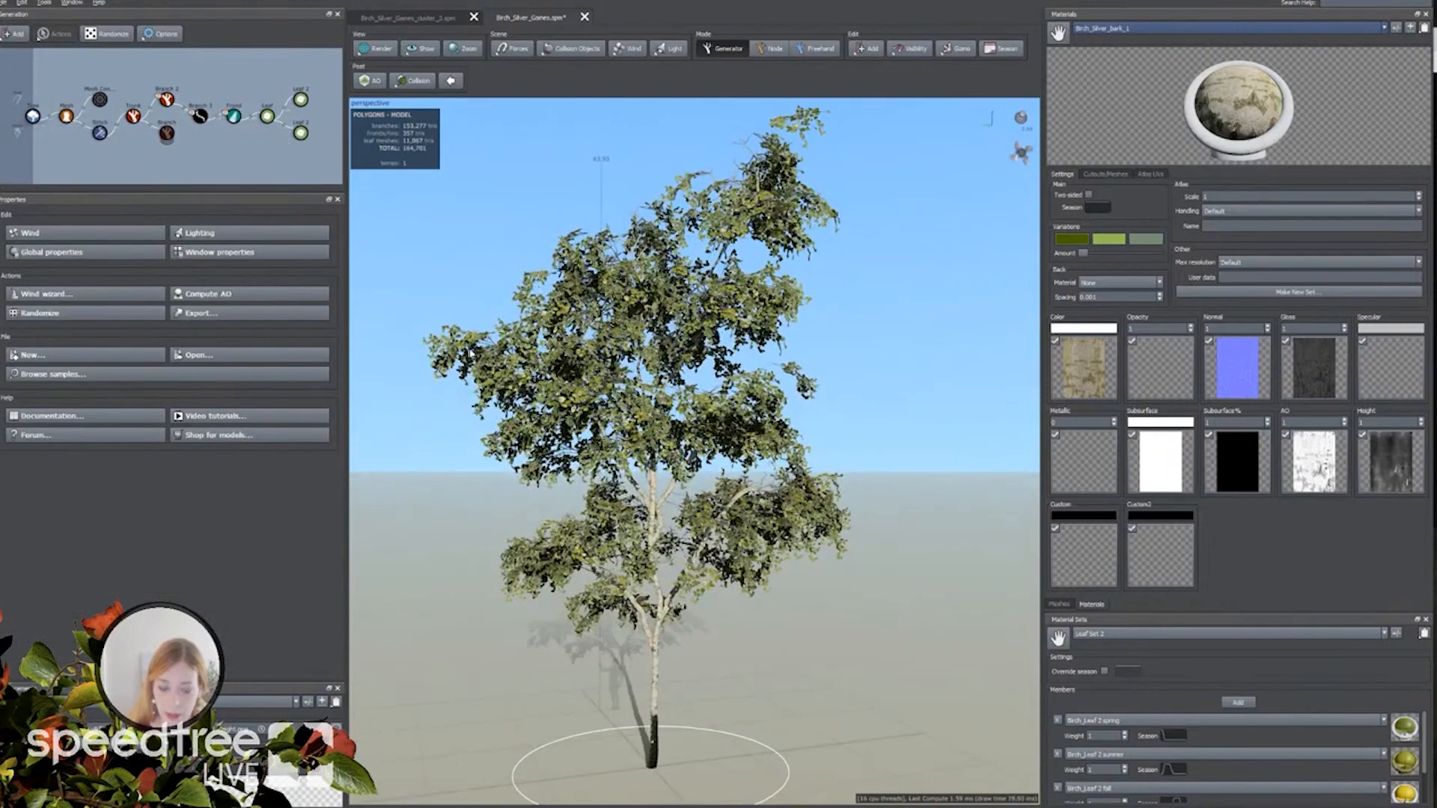
pyautogui.moveTo(541, 354); pyautogui.dragTo(547, 354)
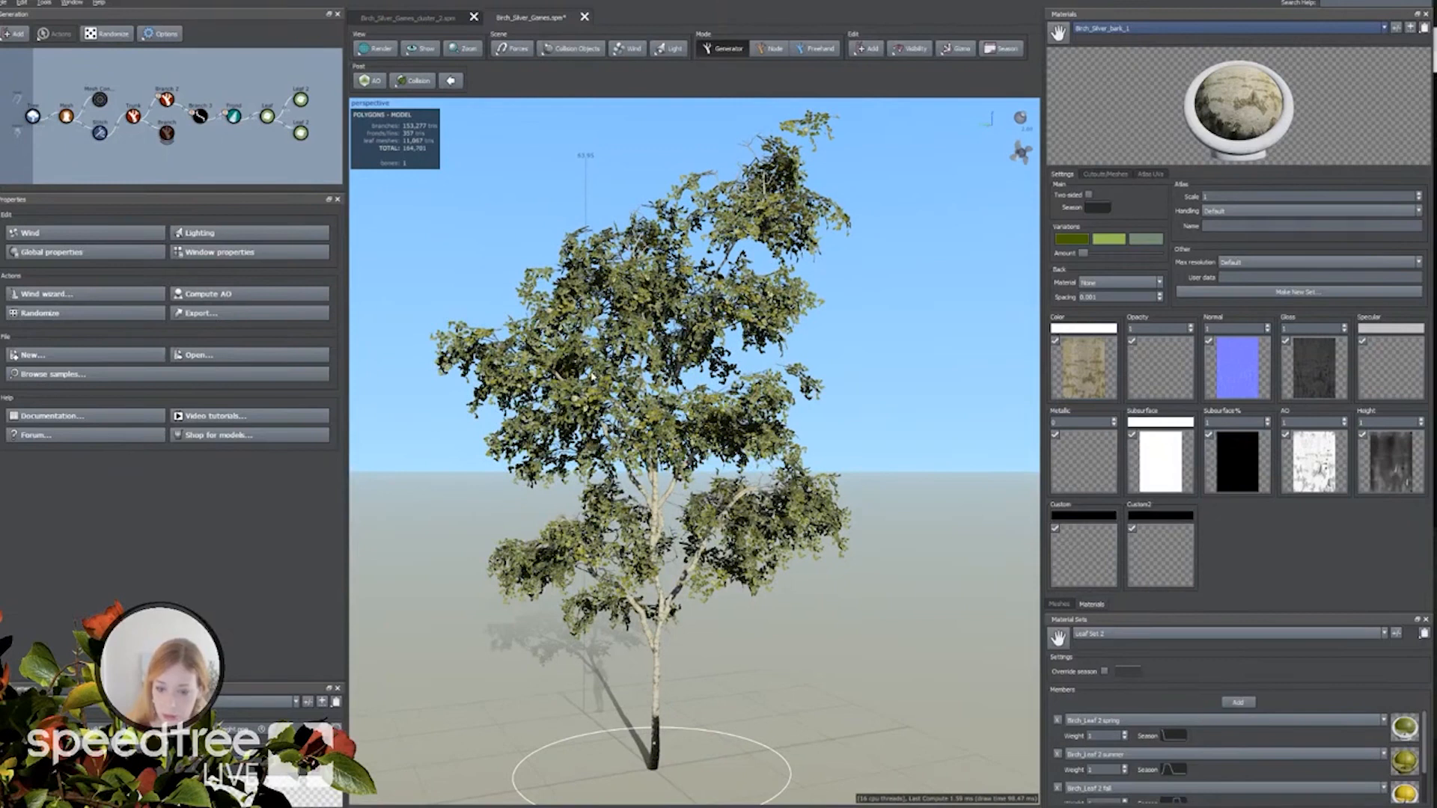
pyautogui.moveTo(574, 380); pyautogui.dragTo(569, 360)
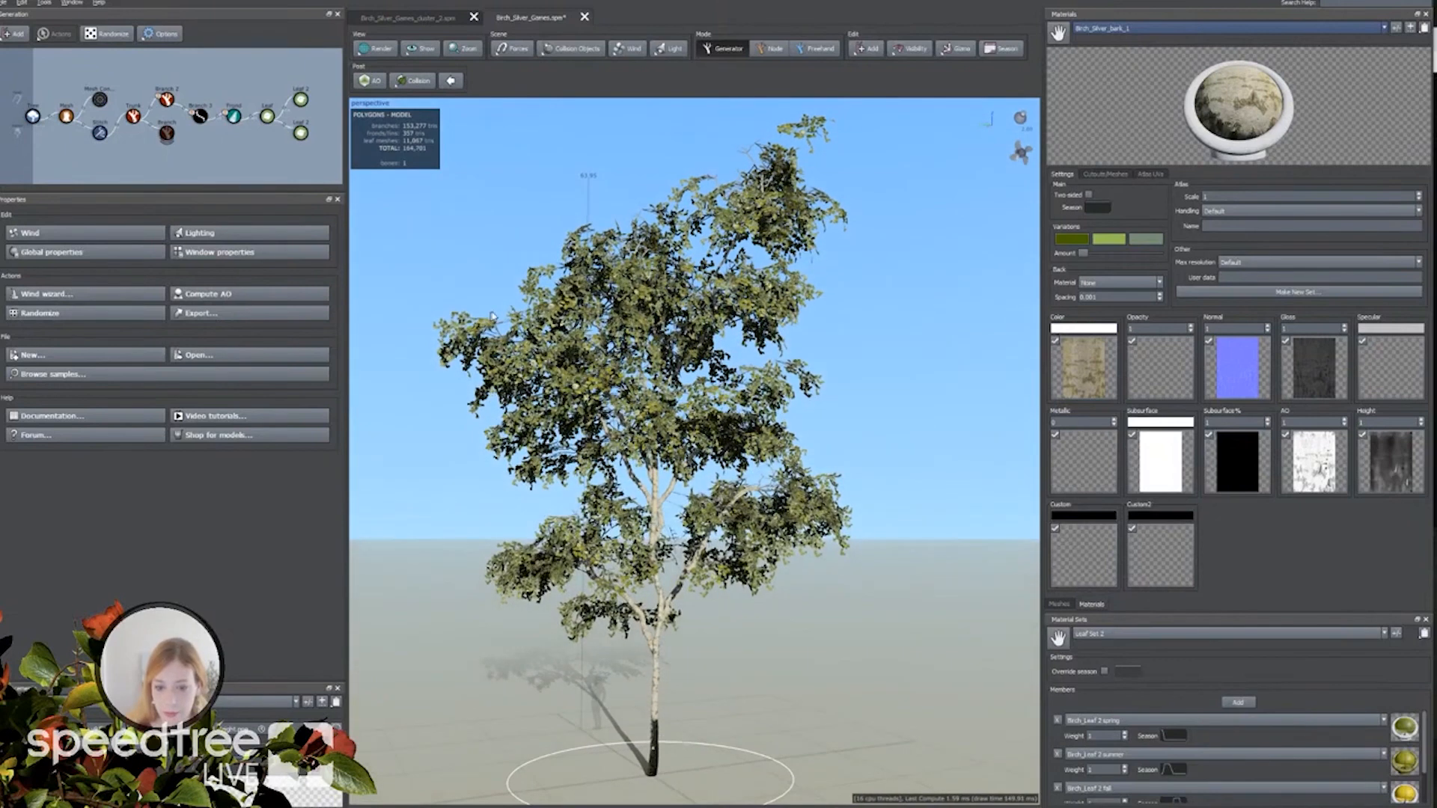
pyautogui.moveTo(593, 556); pyautogui.dragTo(595, 569)
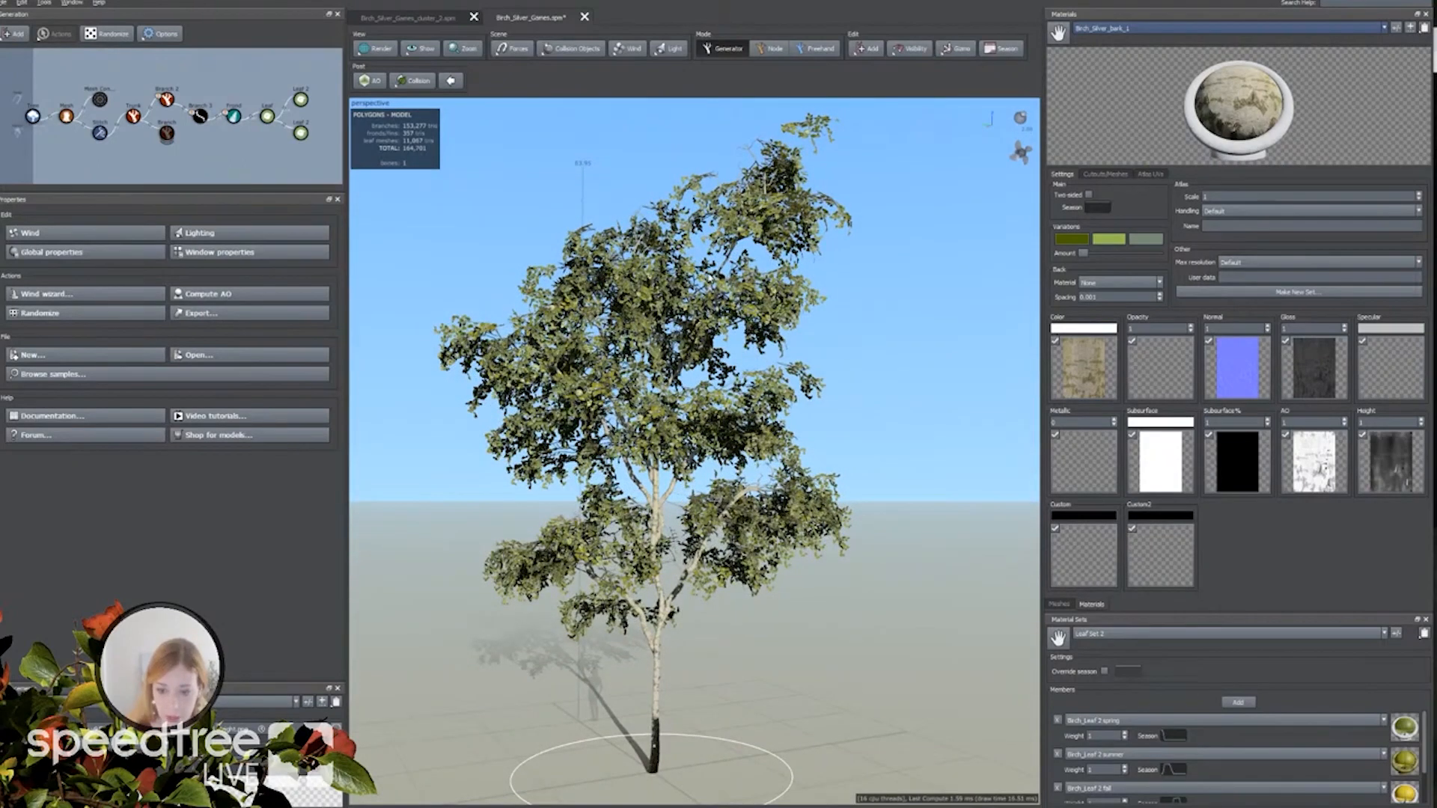
pyautogui.moveTo(597, 247); pyautogui.dragTo(848, 150)
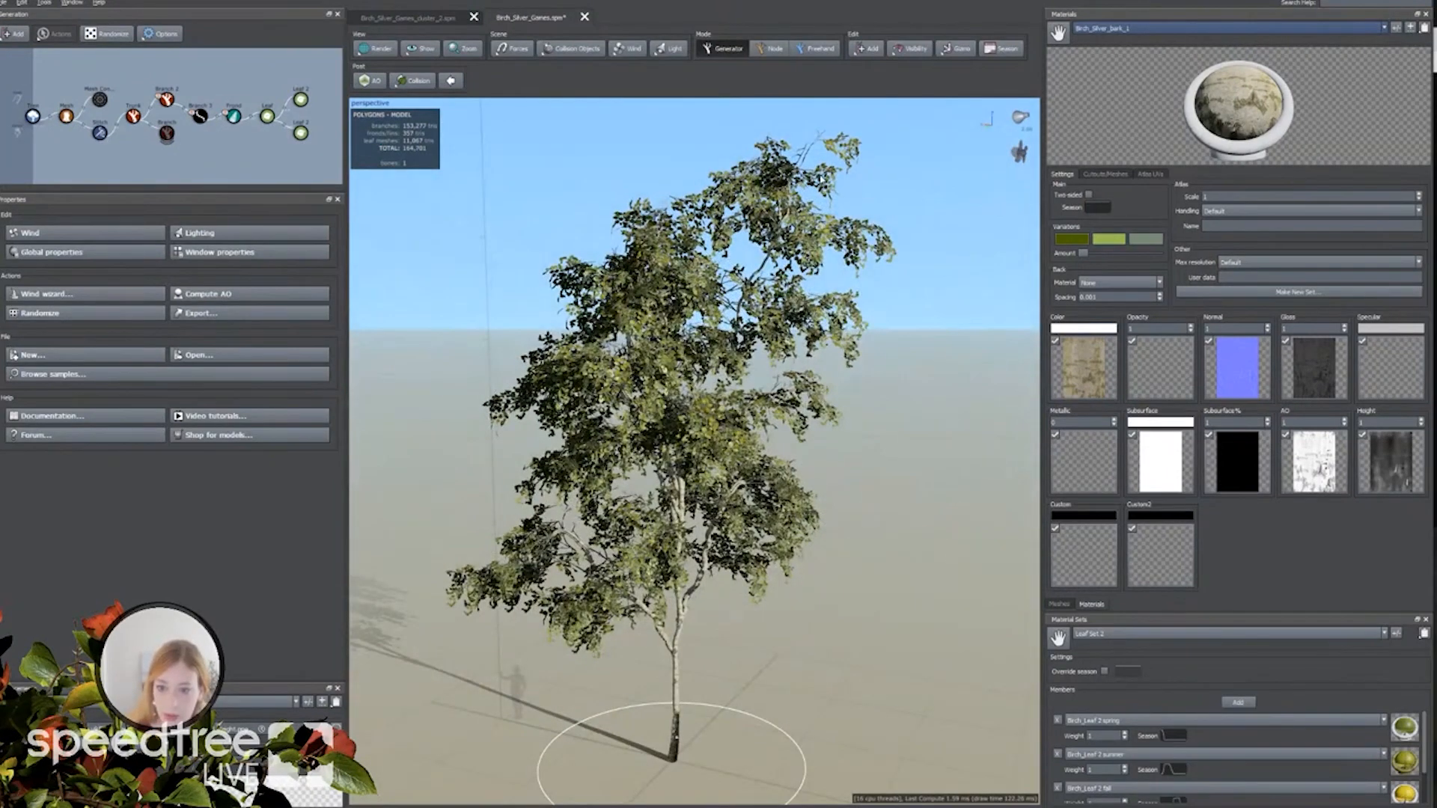
pyautogui.click(242, 119)
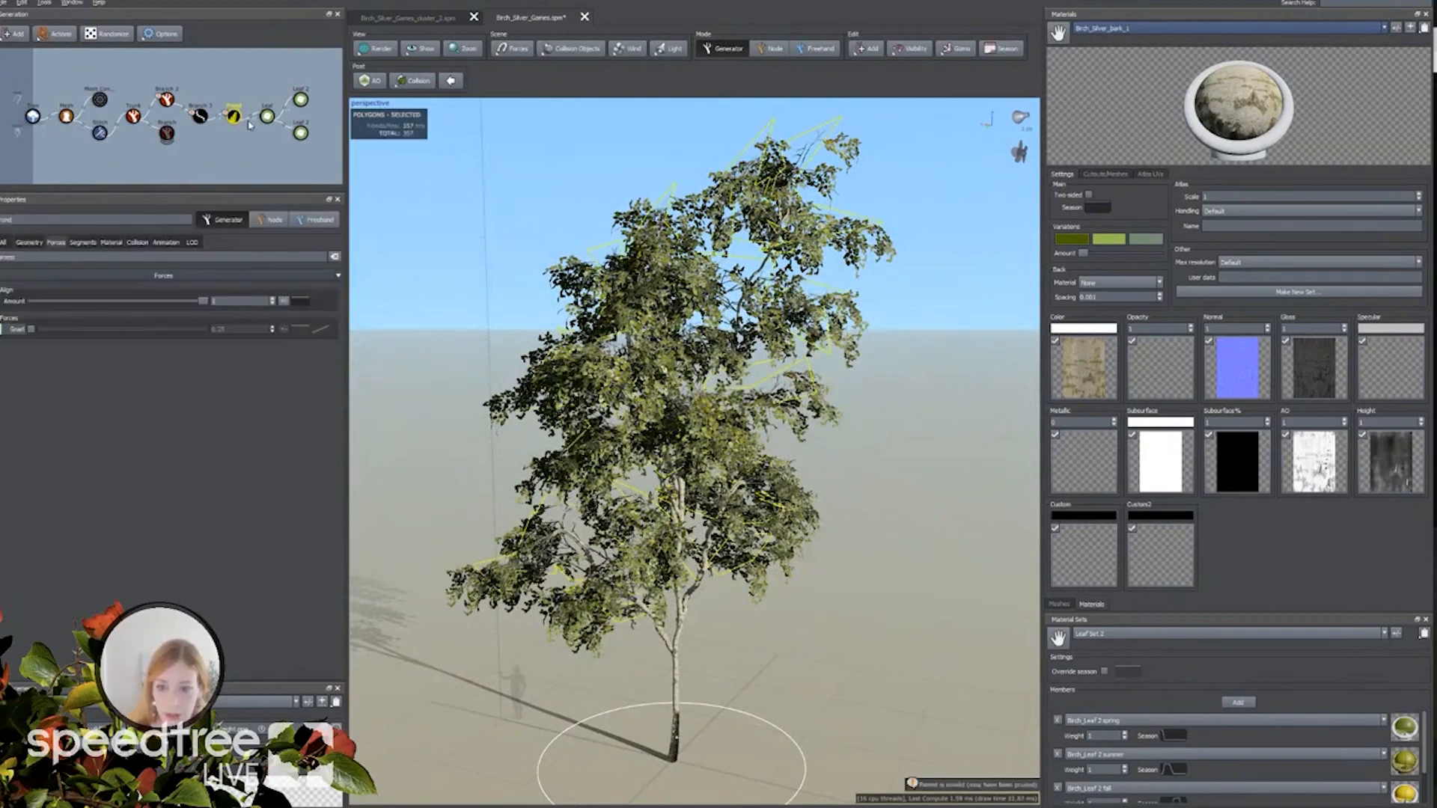
pyautogui.moveTo(828, 211); pyautogui.dragTo(452, 234)
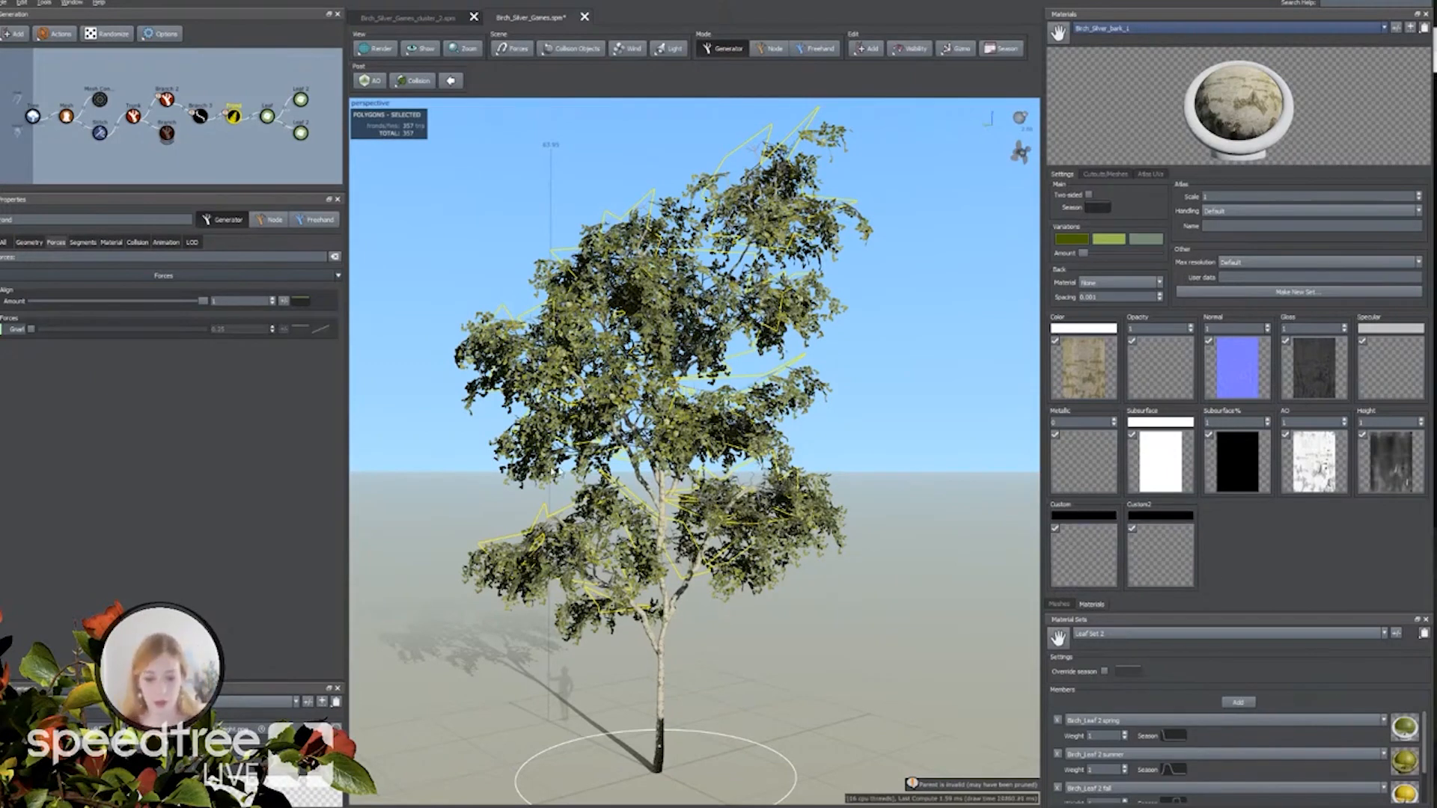
# For the duplicated Leaf 2 generator's Size, slightly raise the start of the parent curve for Branch 2.
pyautogui.click(483, 318)
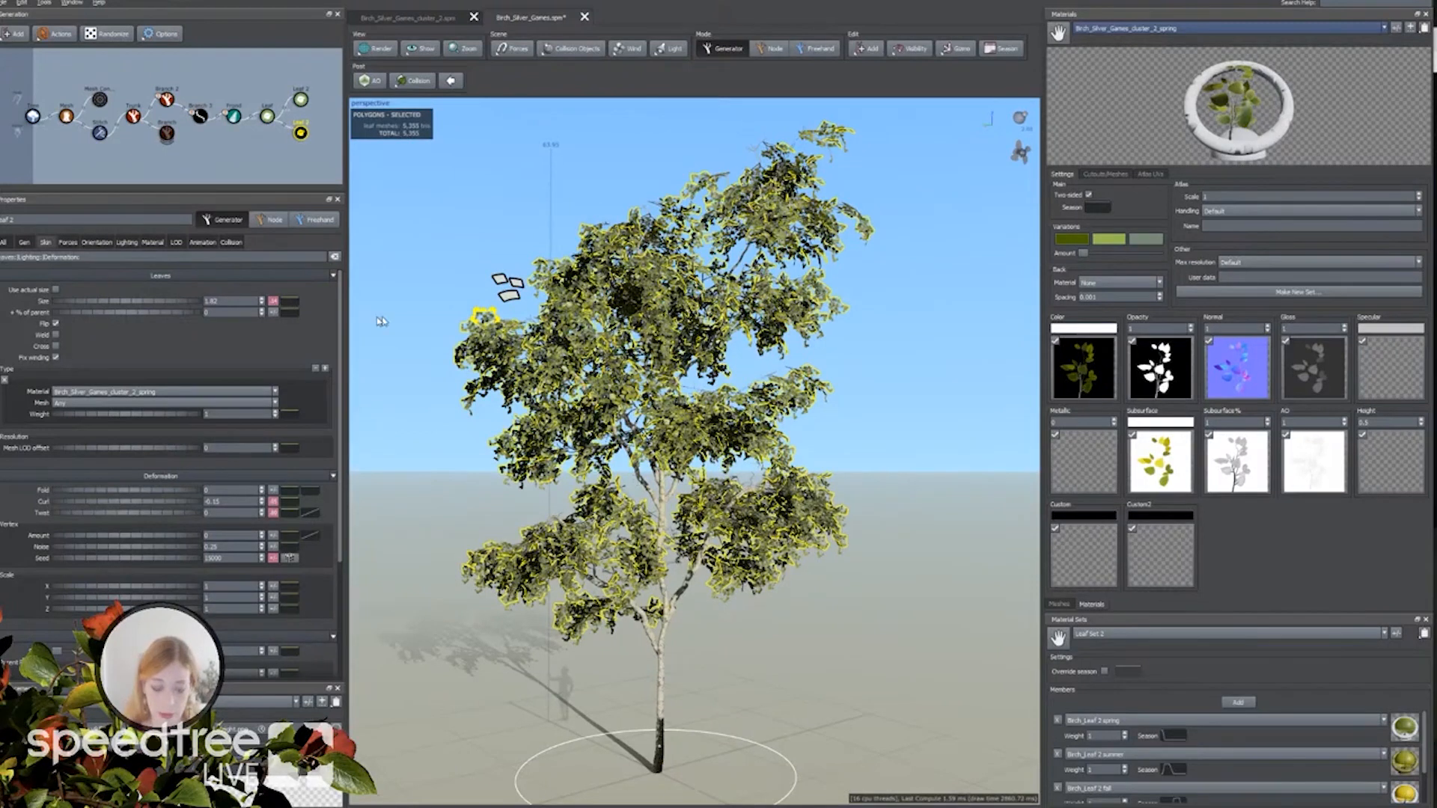
pyautogui.click(292, 310)
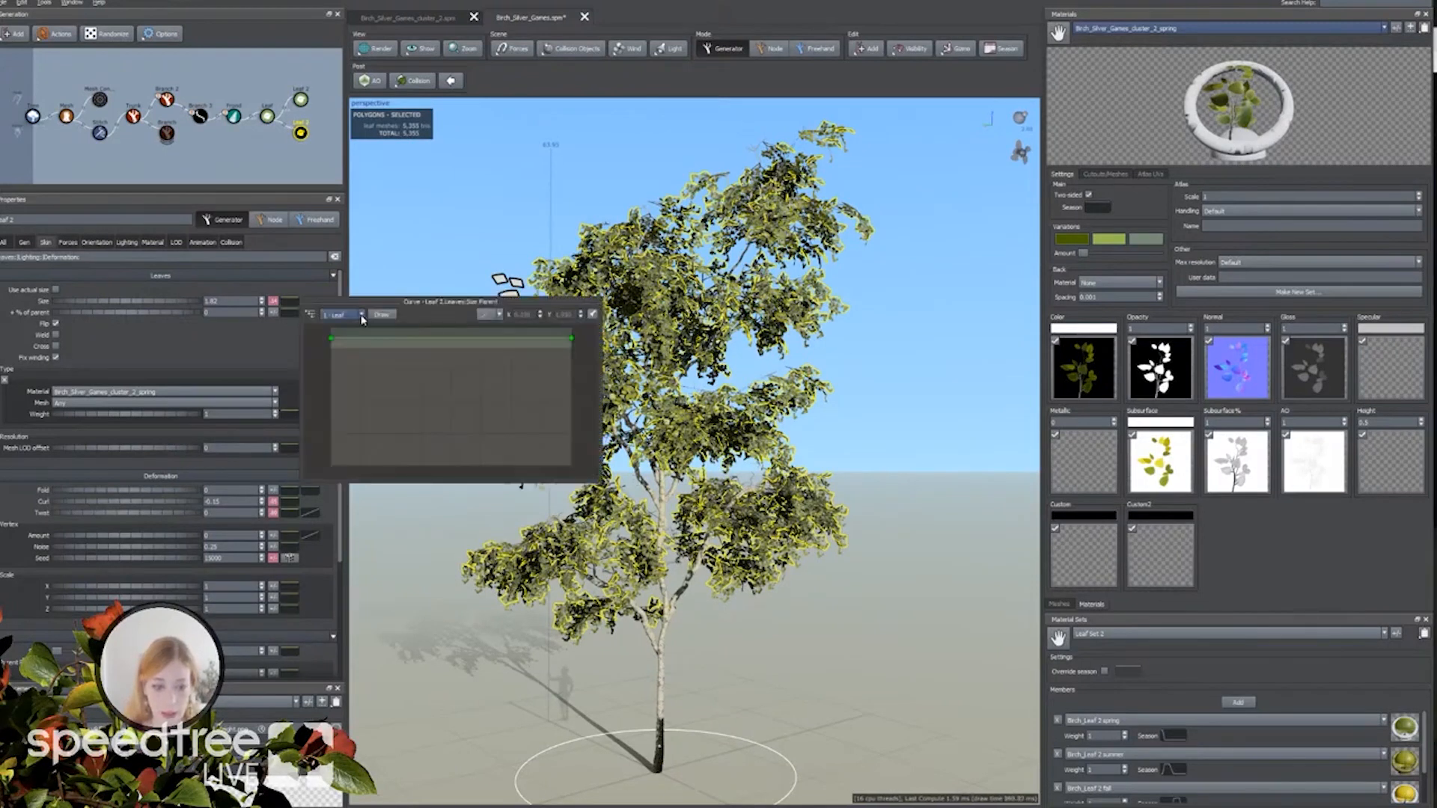
pyautogui.click(363, 321)
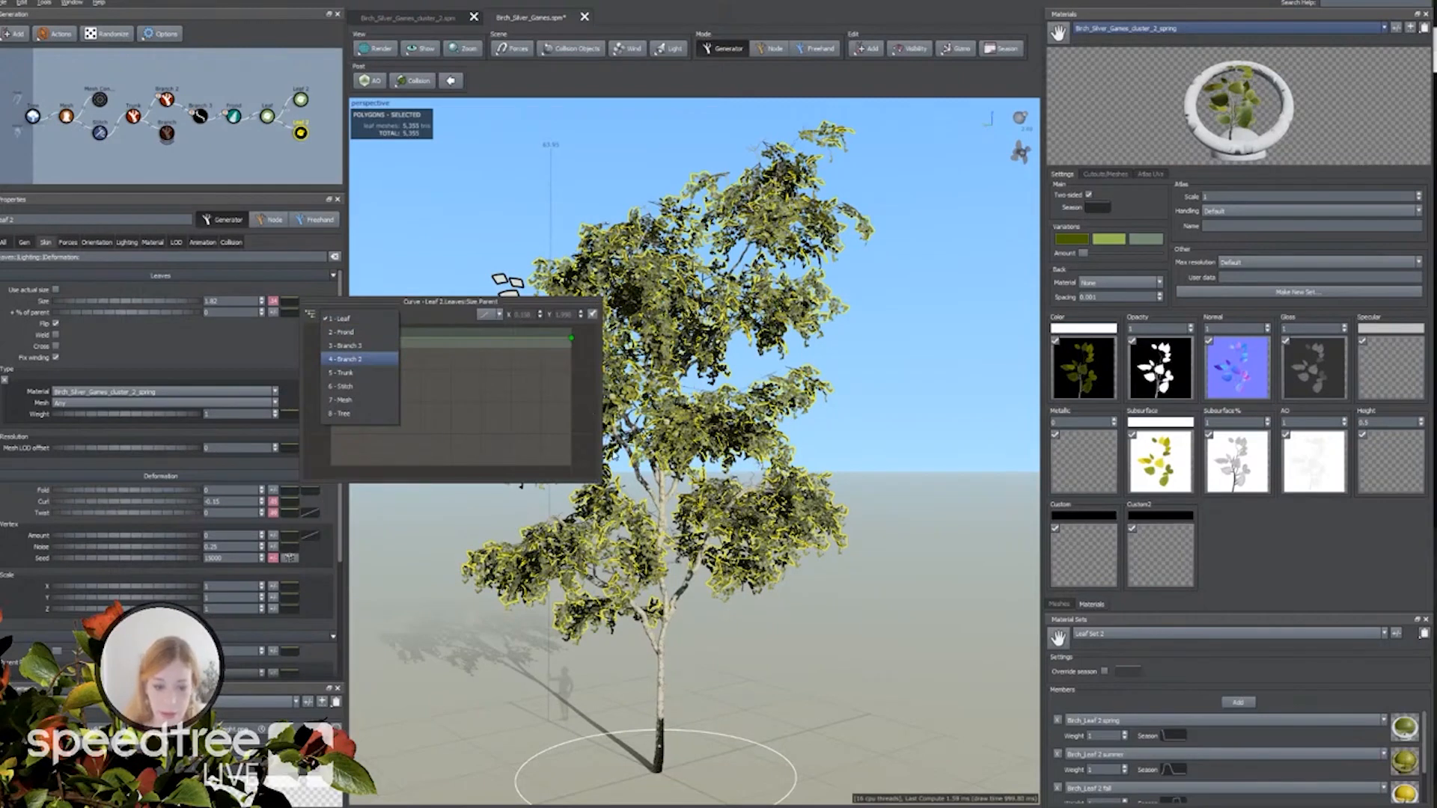
pyautogui.click(378, 359)
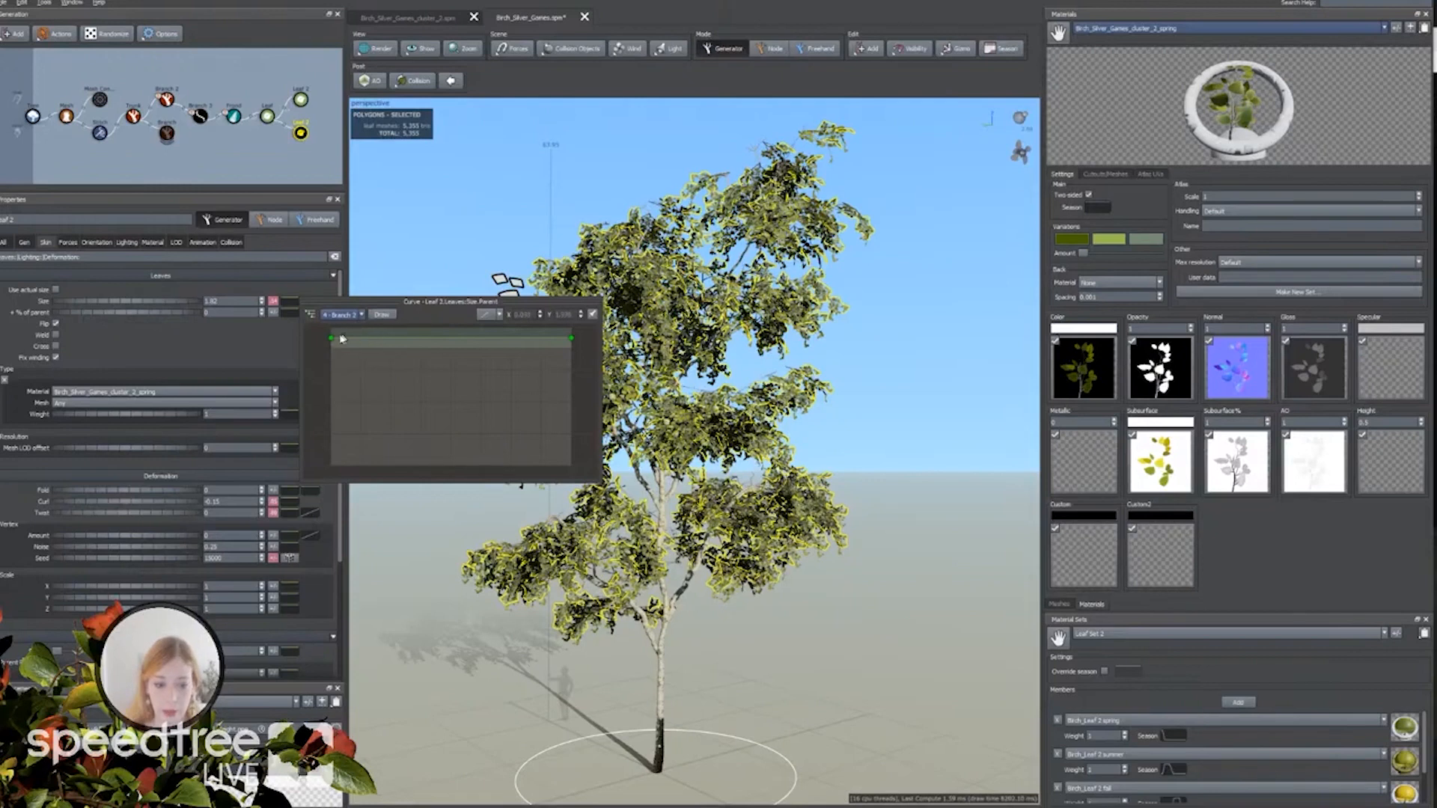
pyautogui.moveTo(332, 339); pyautogui.dragTo(332, 328)
pyautogui.moveTo(421, 307); pyautogui.dragTo(211, 433)
pyautogui.moveTo(124, 460)
pyautogui.mouseDown()
pyautogui.moveTo(128, 429)
pyautogui.moveTo(128, 454)
pyautogui.mouseUp()
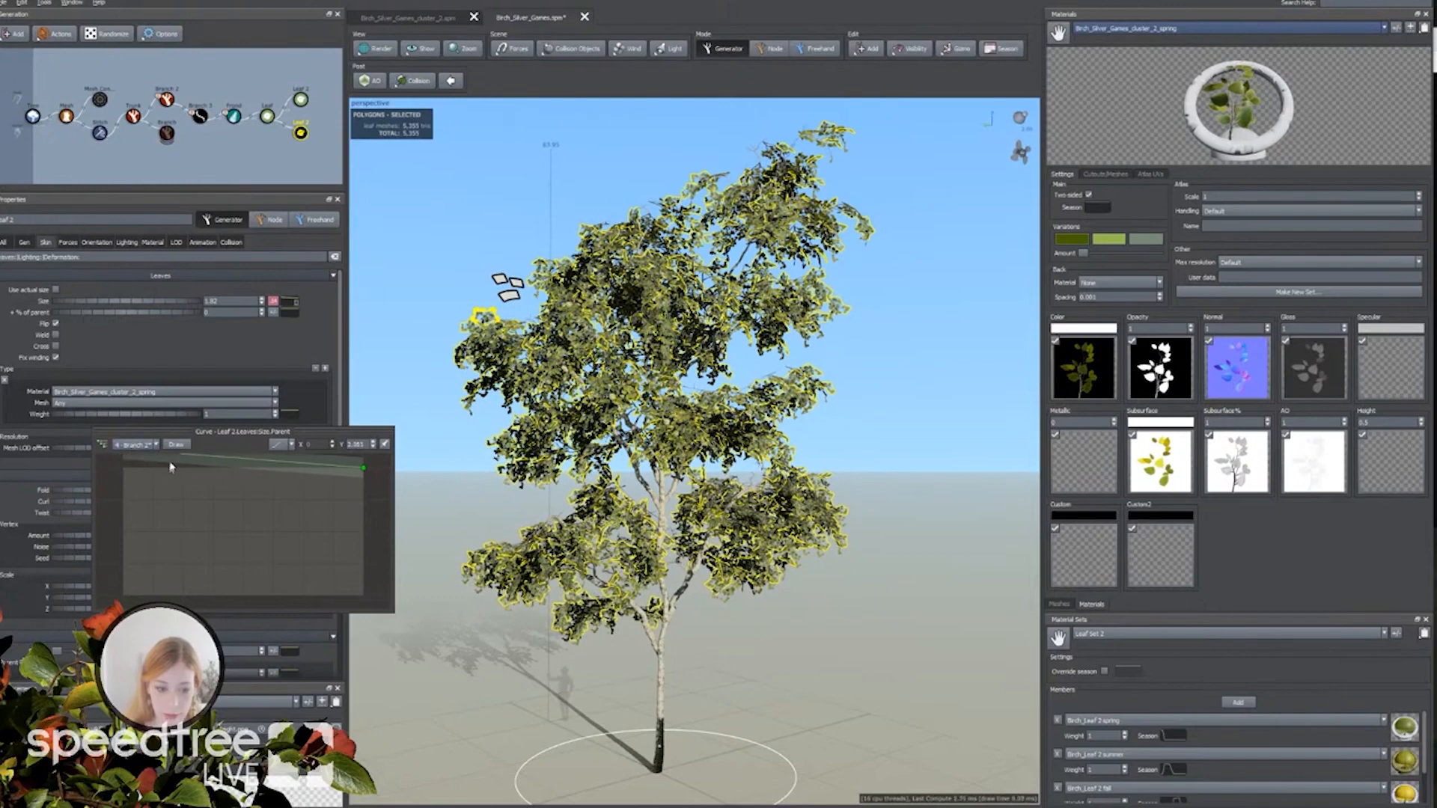
# On the same Size parent curve, raise the start and slightly lower the end for Branch 3.
pyautogui.click(152, 447)
pyautogui.click(143, 440)
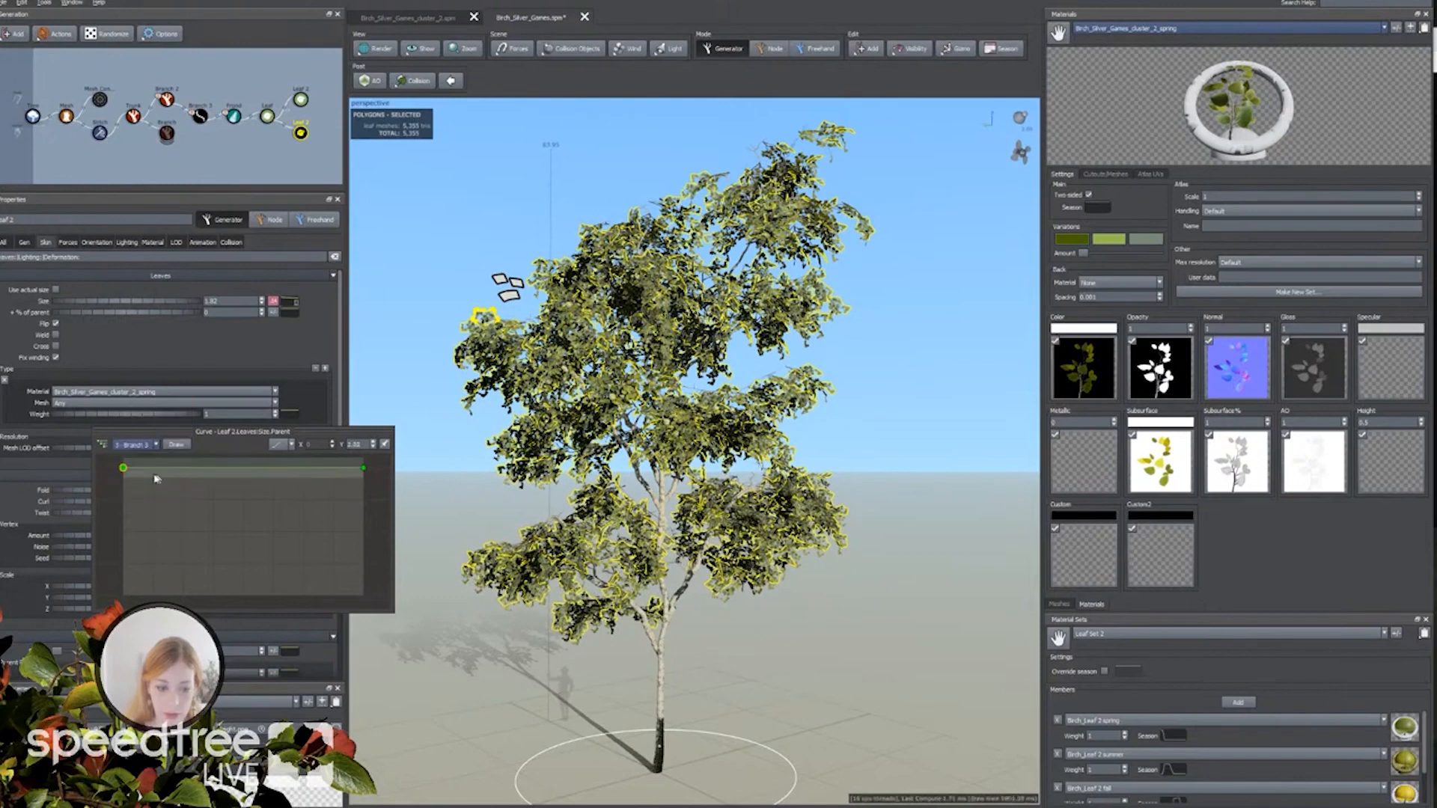
pyautogui.moveTo(125, 469); pyautogui.dragTo(124, 454)
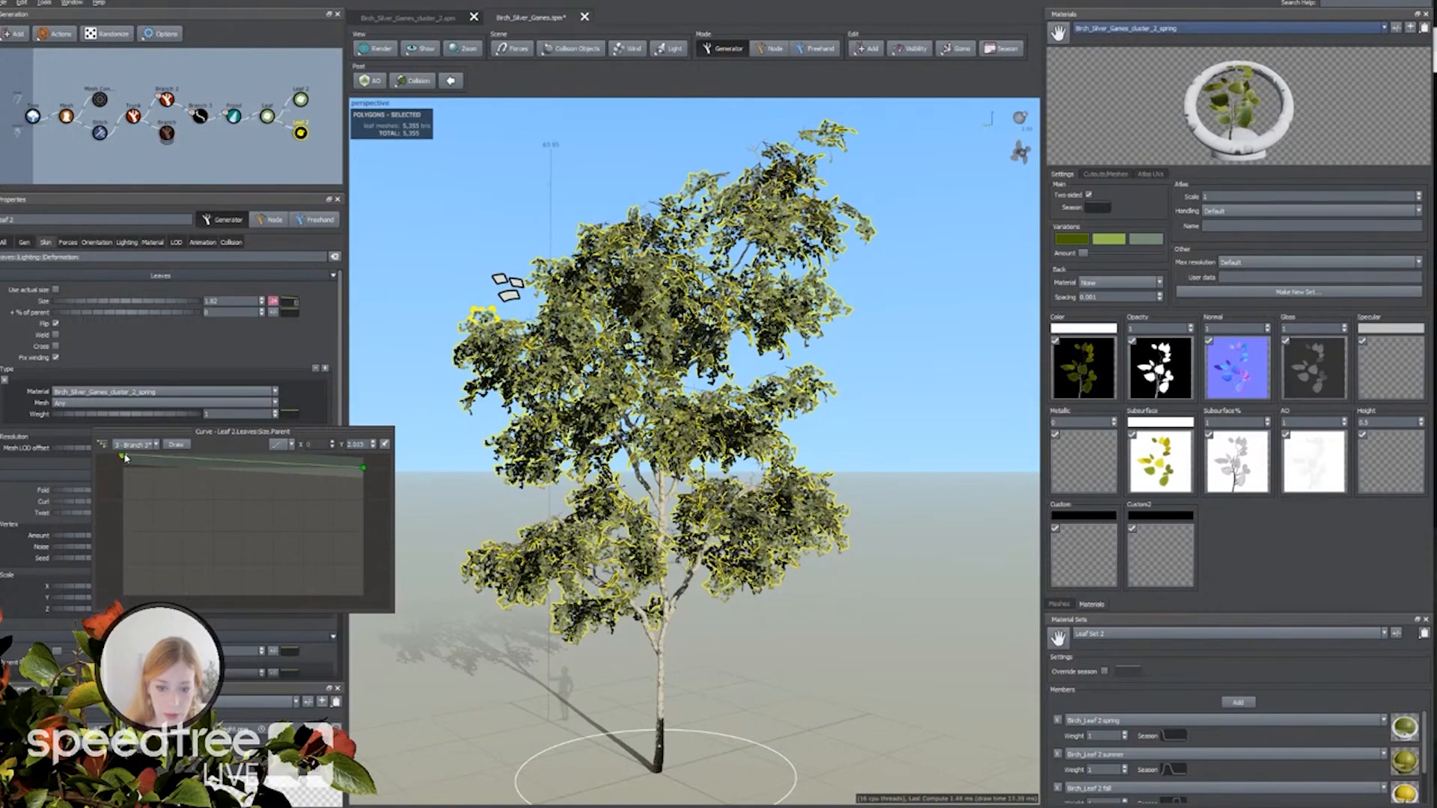
pyautogui.moveTo(362, 470); pyautogui.dragTo(363, 483)
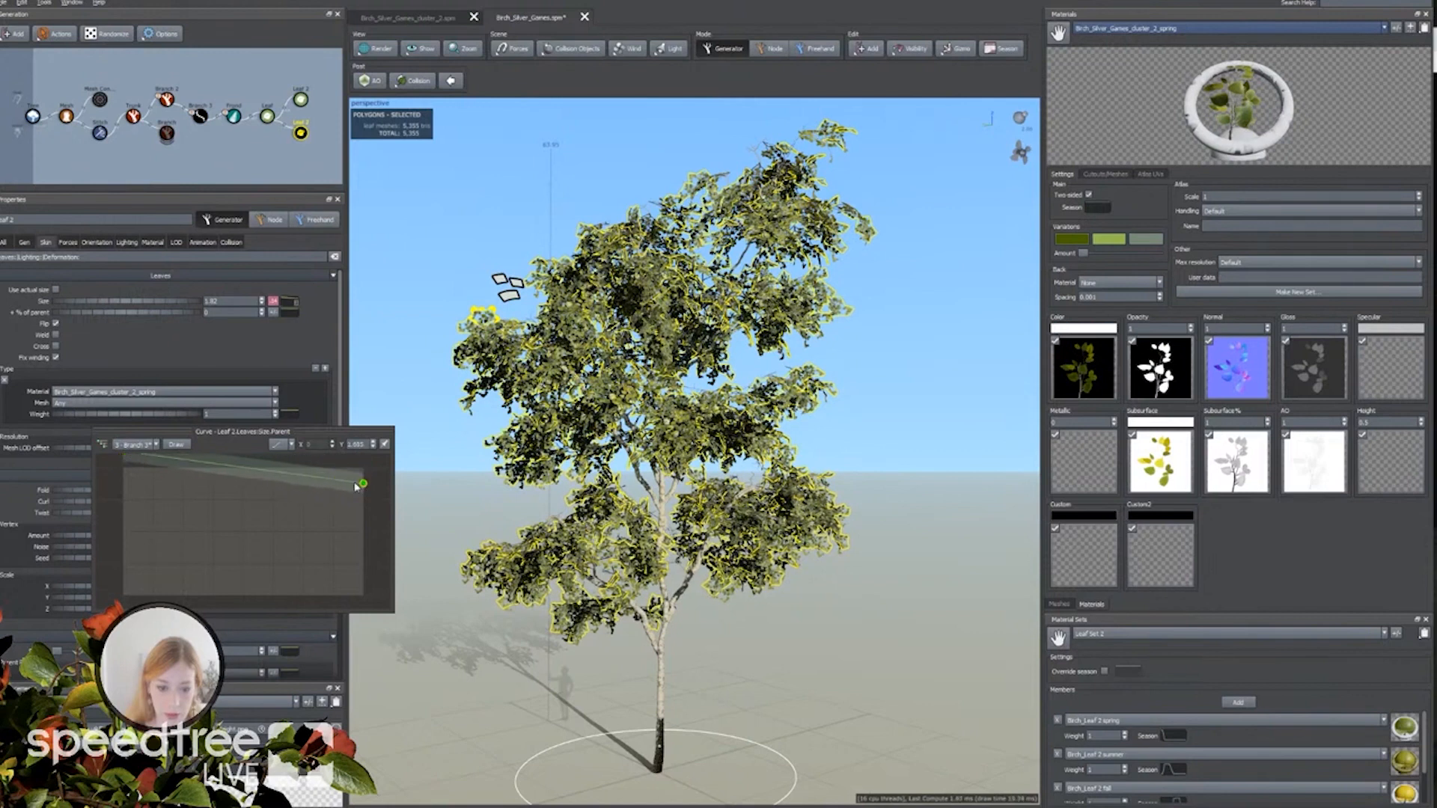
# Lower the end of the Size parent curve for the Frond level and close the curve editor.
pyautogui.click(149, 445)
pyautogui.click(135, 439)
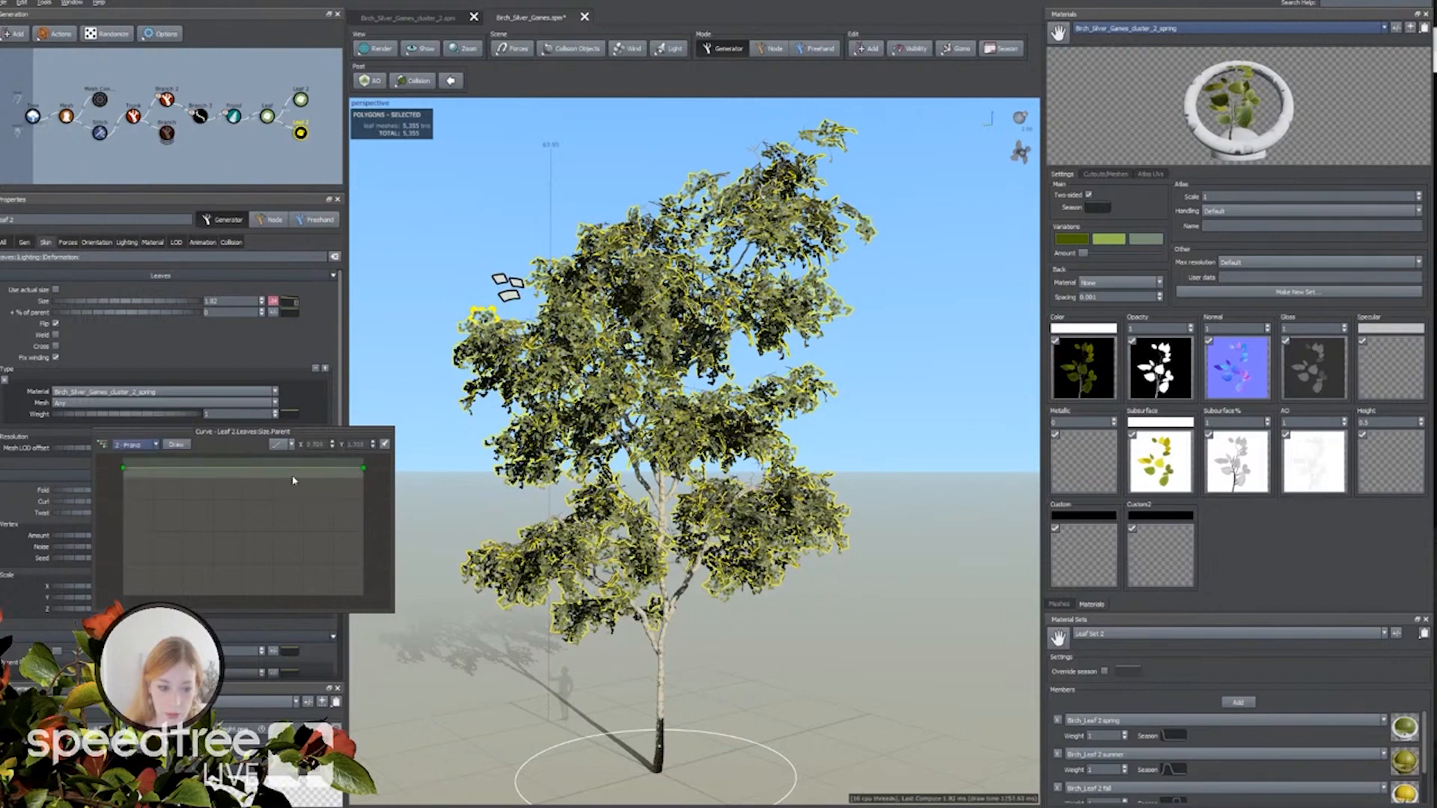
pyautogui.moveTo(365, 472); pyautogui.dragTo(365, 502)
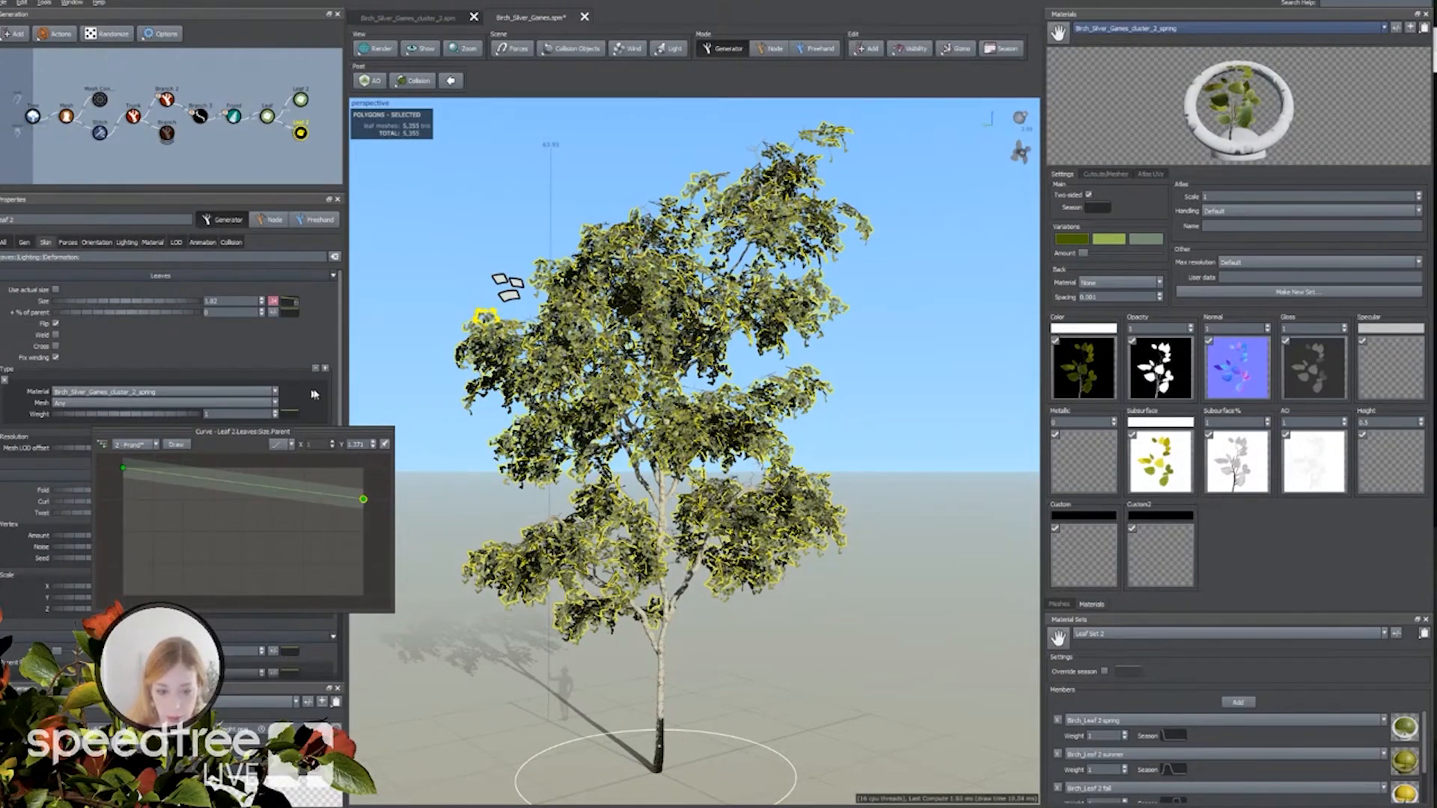
pyautogui.click(299, 333)
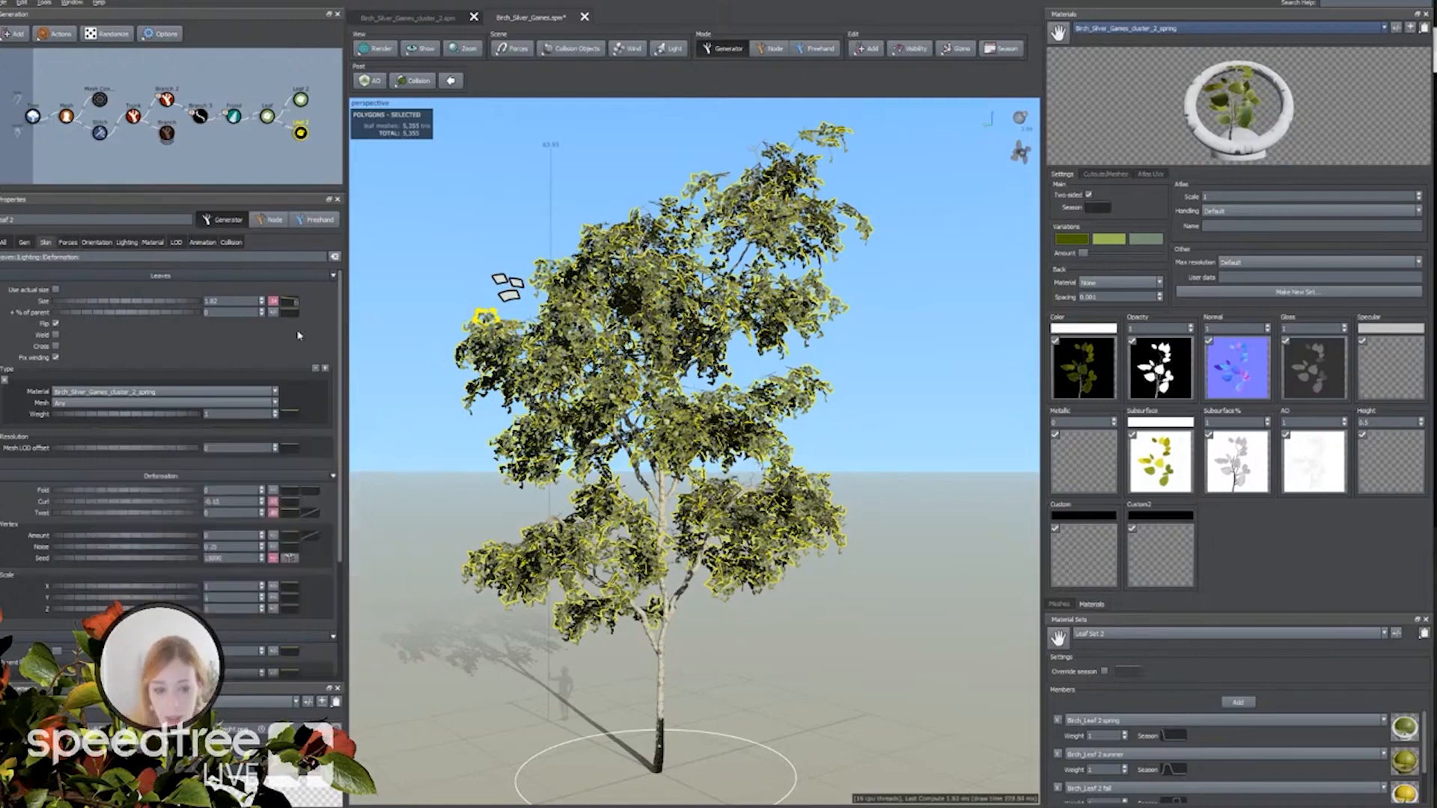
pyautogui.click(451, 408)
pyautogui.moveTo(438, 403); pyautogui.dragTo(438, 397)
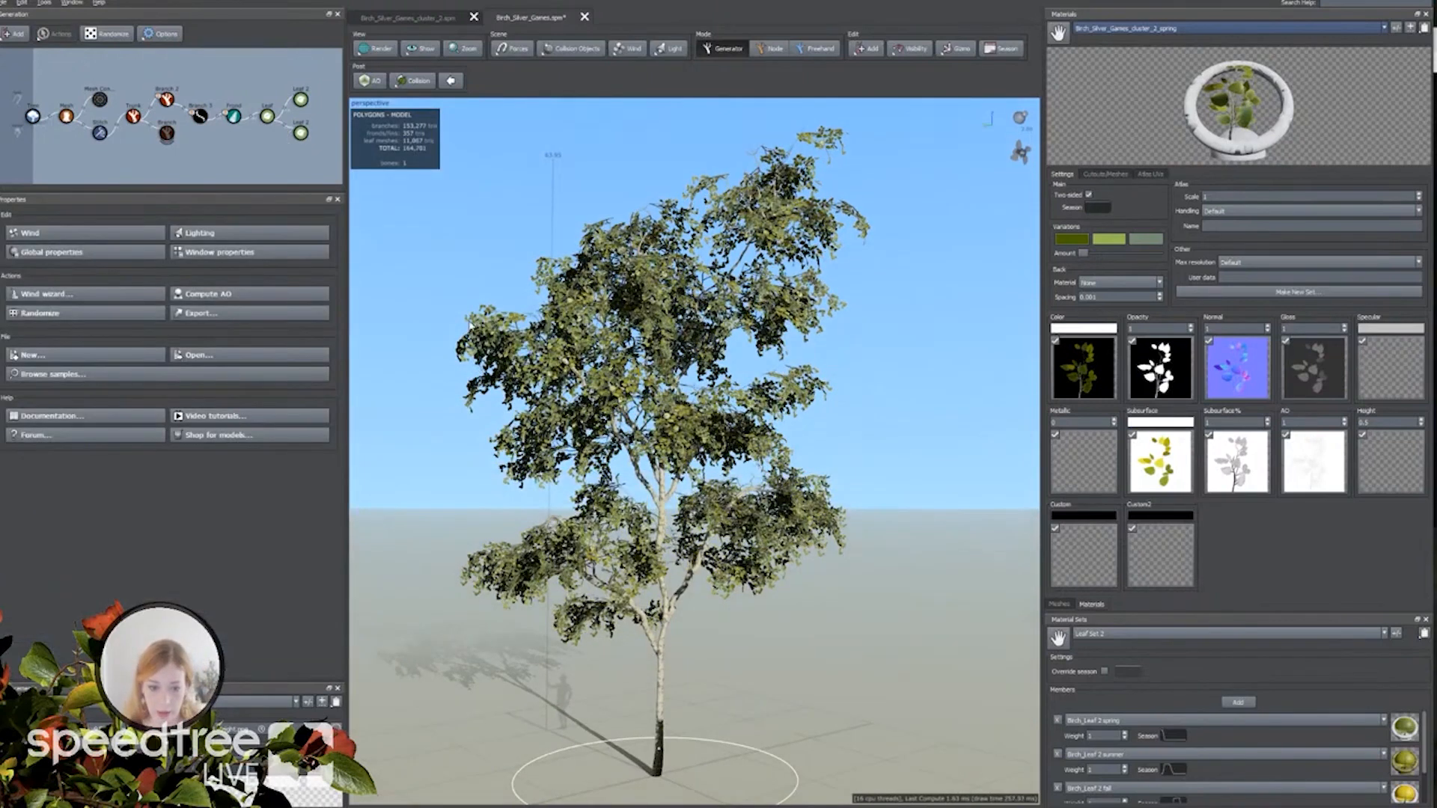
# Set the duplicated Leaf 2 generator's Curl to 0 and check the result on the whole tree.
pyautogui.click(470, 320)
pyautogui.moveTo(229, 502); pyautogui.dragTo(177, 500)
pyautogui.write('0')
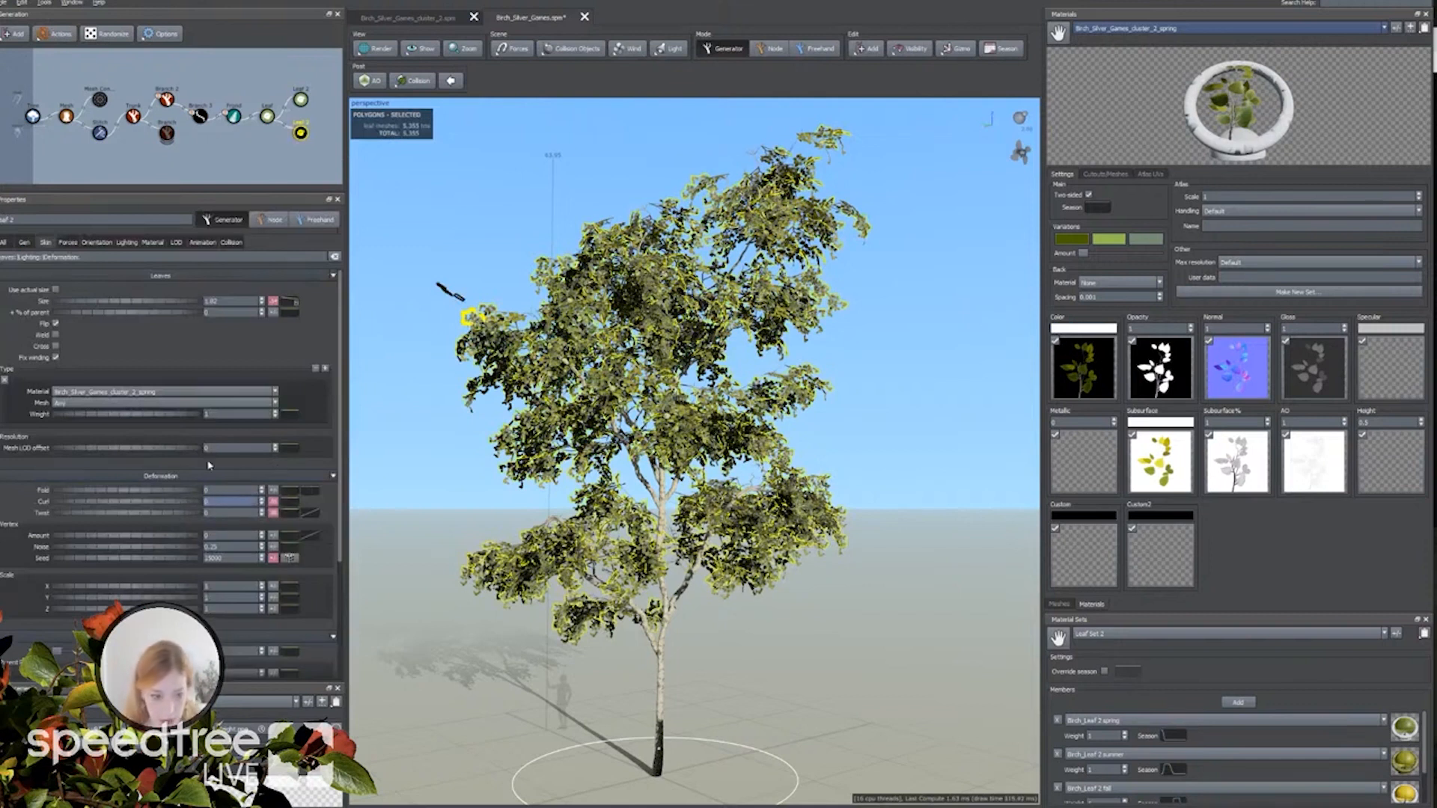
pyautogui.press('Return')
pyautogui.click(400, 470)
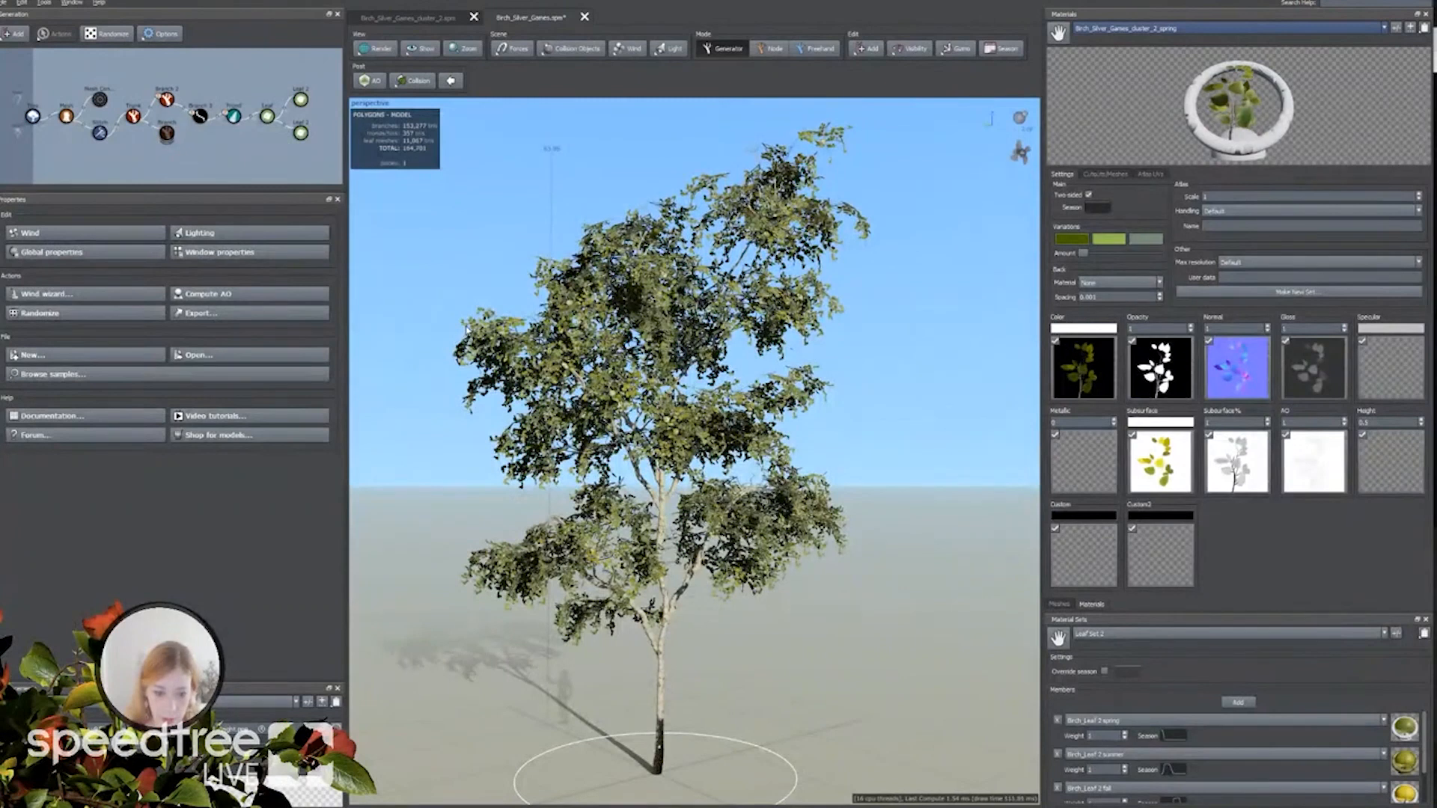
pyautogui.scroll(-3, 465, 330)
pyautogui.moveTo(586, 419); pyautogui.dragTo(503, 496)
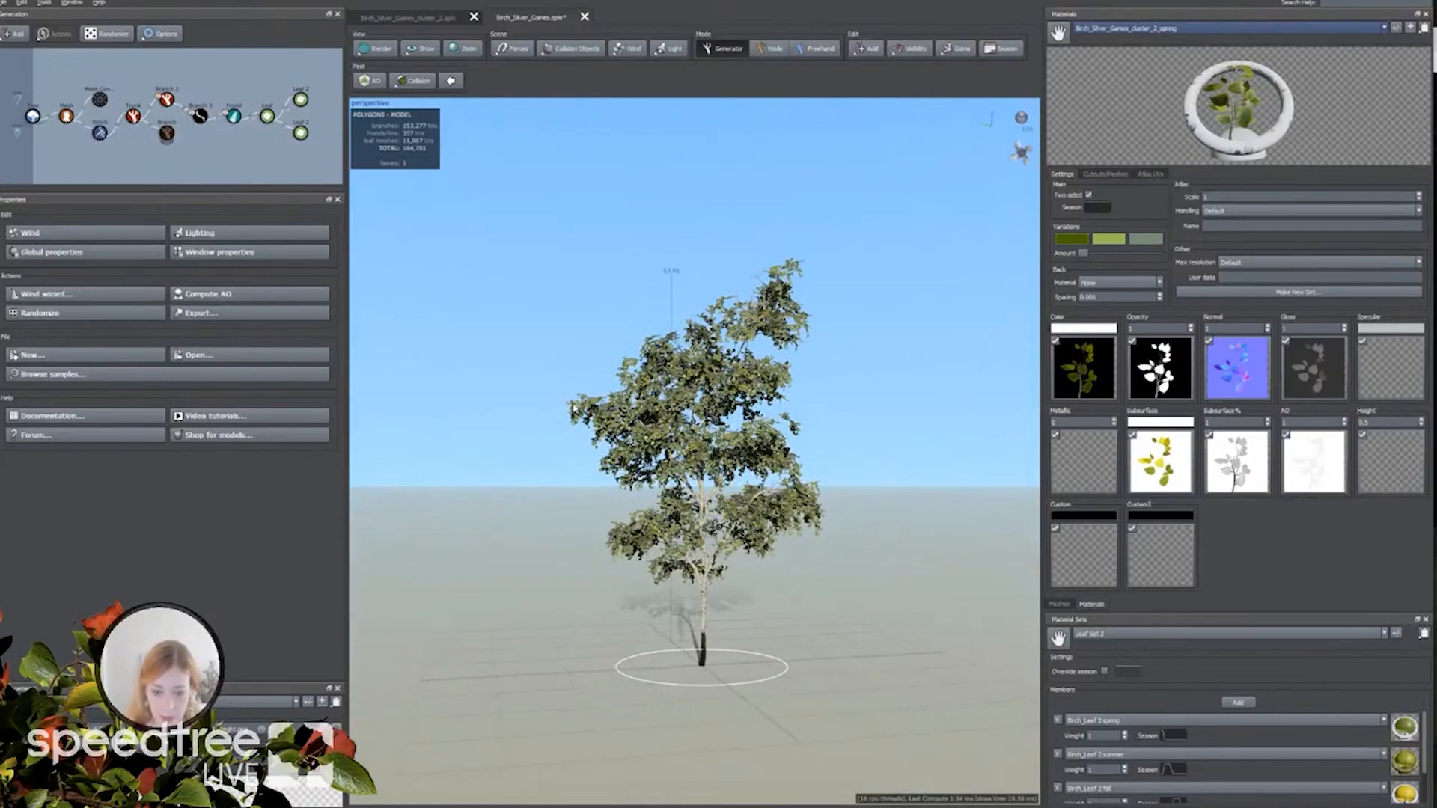
pyautogui.scroll(5, 550, 547)
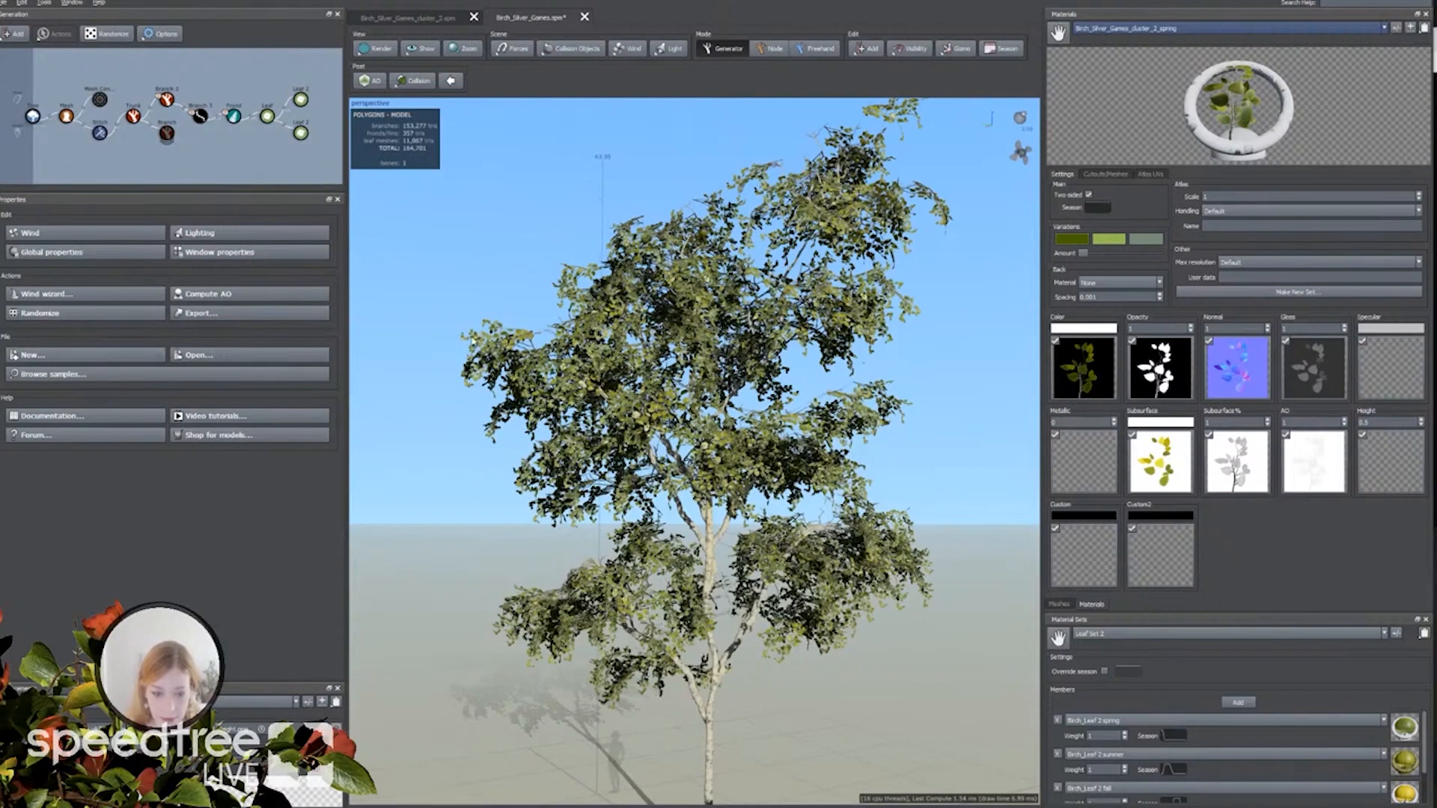
# Set the duplicate's Fold to about -0.2 and its vertex deformation Amount to about 0.33, and check the foliage from several angles.
pyautogui.click(470, 339)
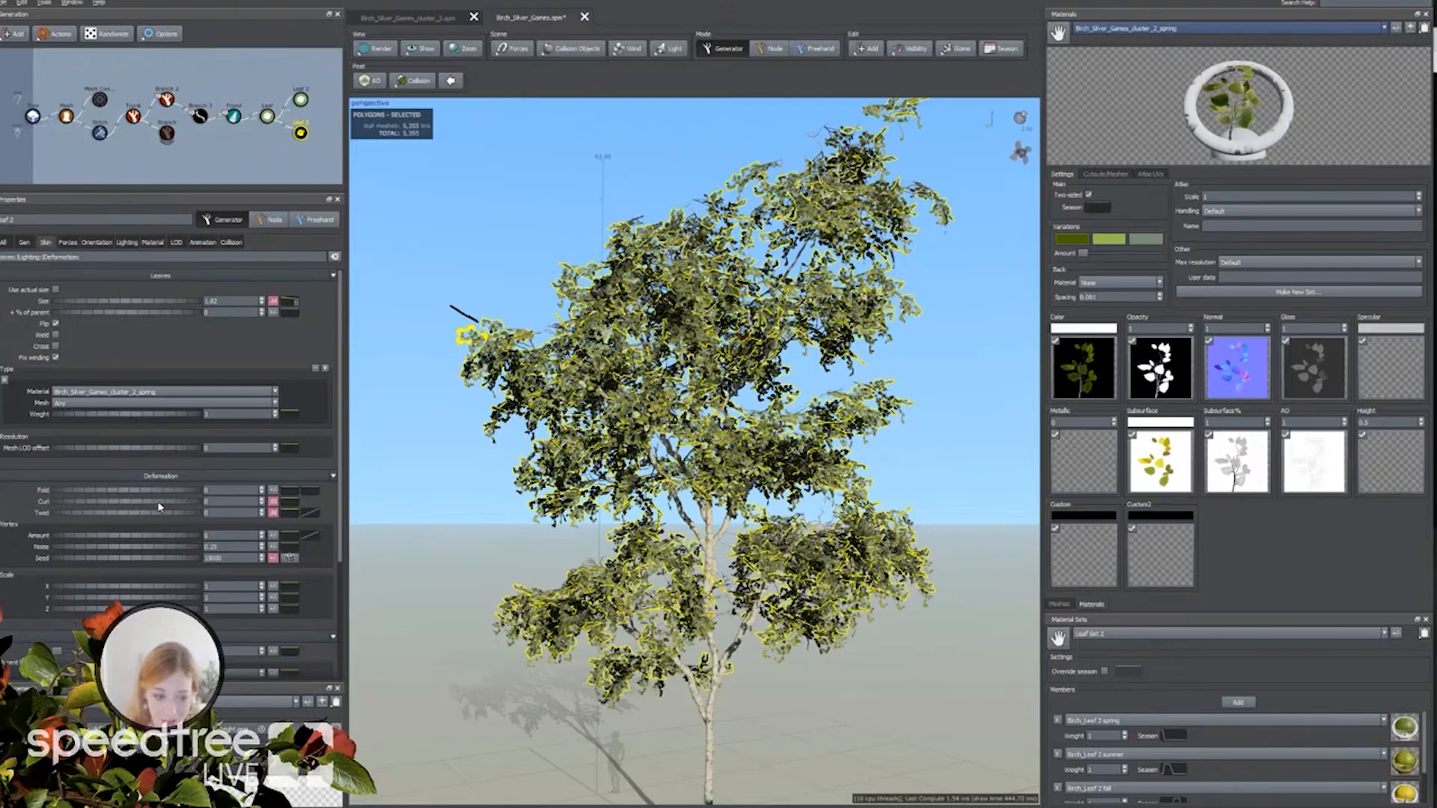
pyautogui.moveTo(170, 495); pyautogui.dragTo(153, 495)
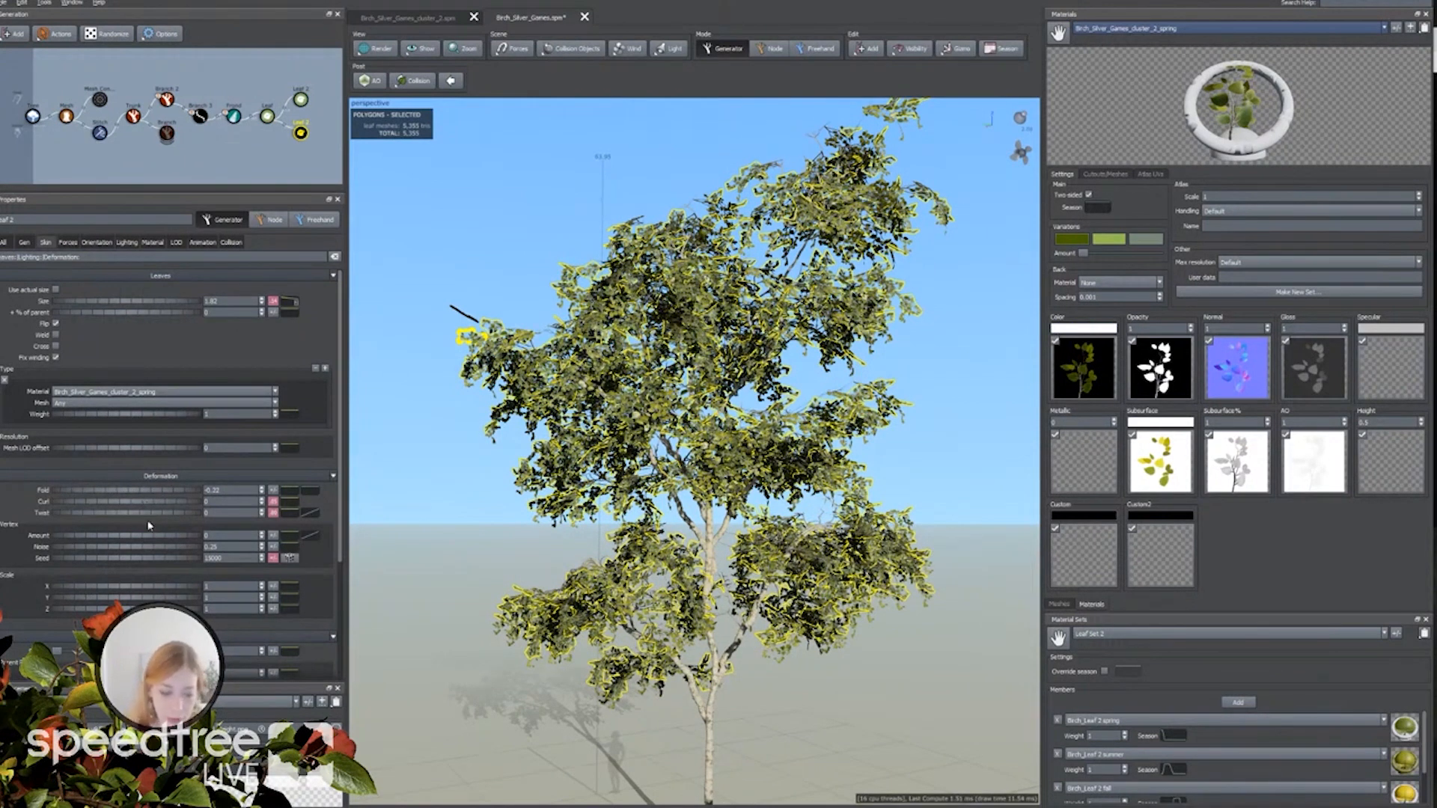
pyautogui.moveTo(144, 541); pyautogui.dragTo(126, 539)
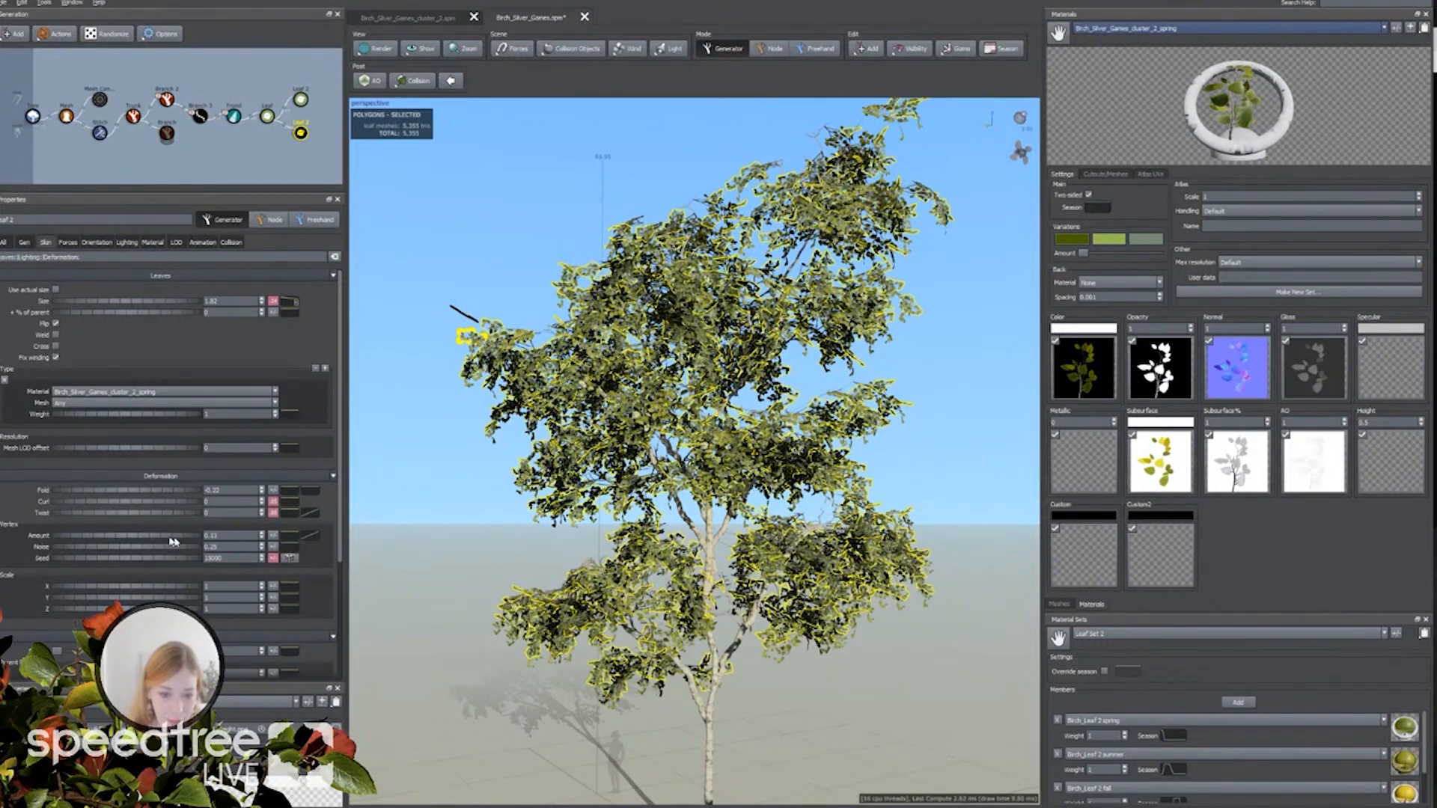
pyautogui.moveTo(420, 518); pyautogui.dragTo(503, 522)
pyautogui.click(428, 519)
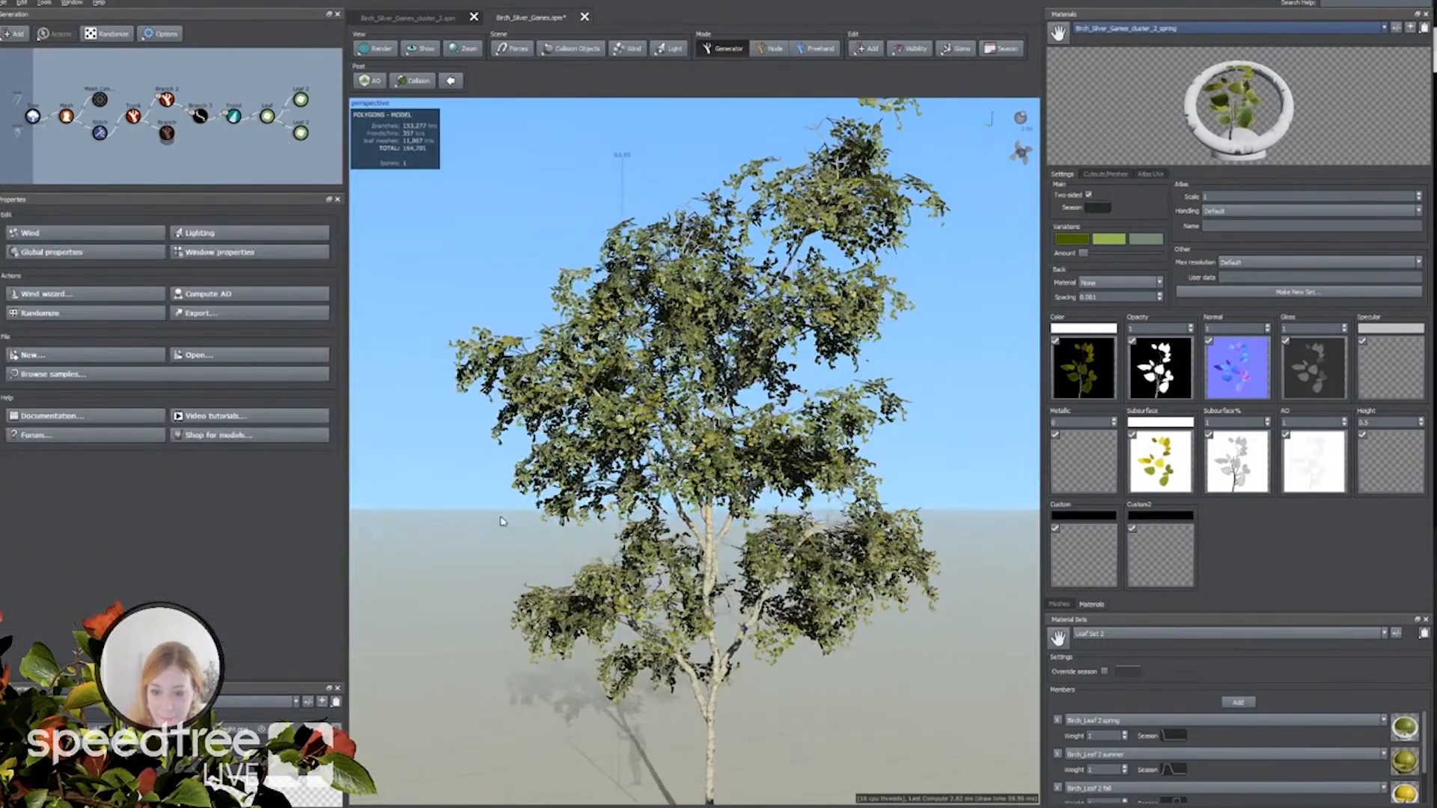
pyautogui.moveTo(648, 549); pyautogui.dragTo(728, 545)
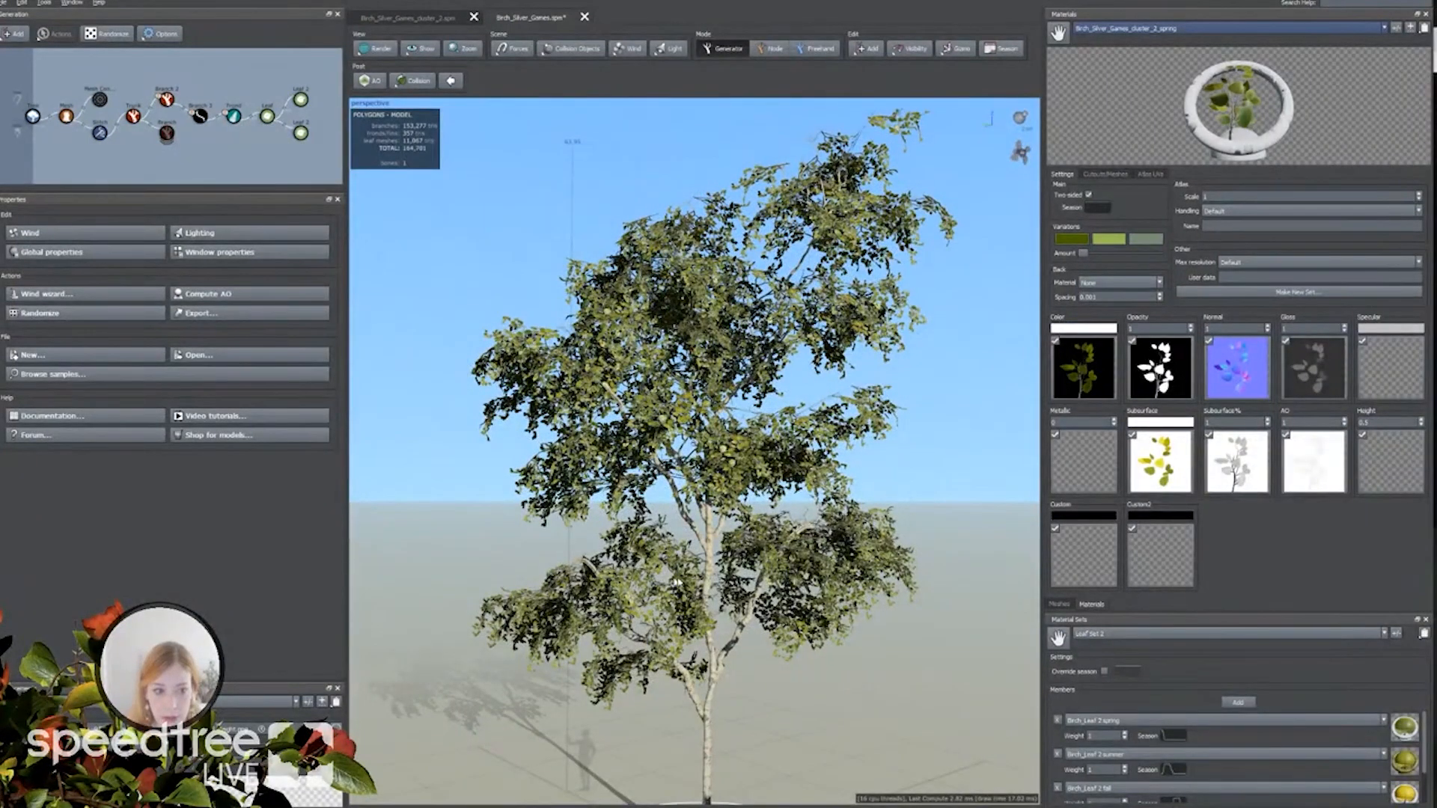
pyautogui.moveTo(499, 464); pyautogui.dragTo(539, 462)
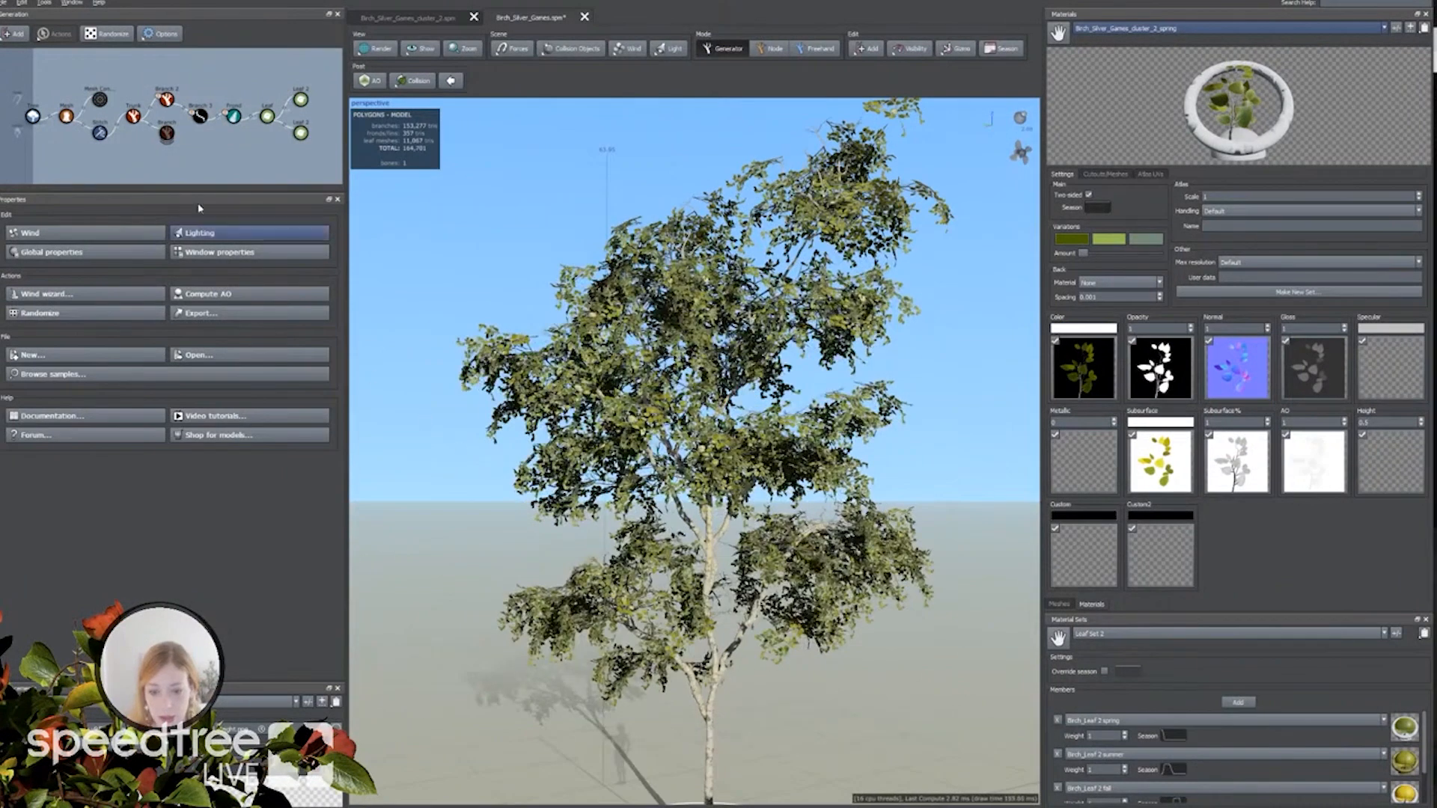
# Set the parent Leaf generator's Knockout amount to about 0.24.
pyautogui.click(269, 120)
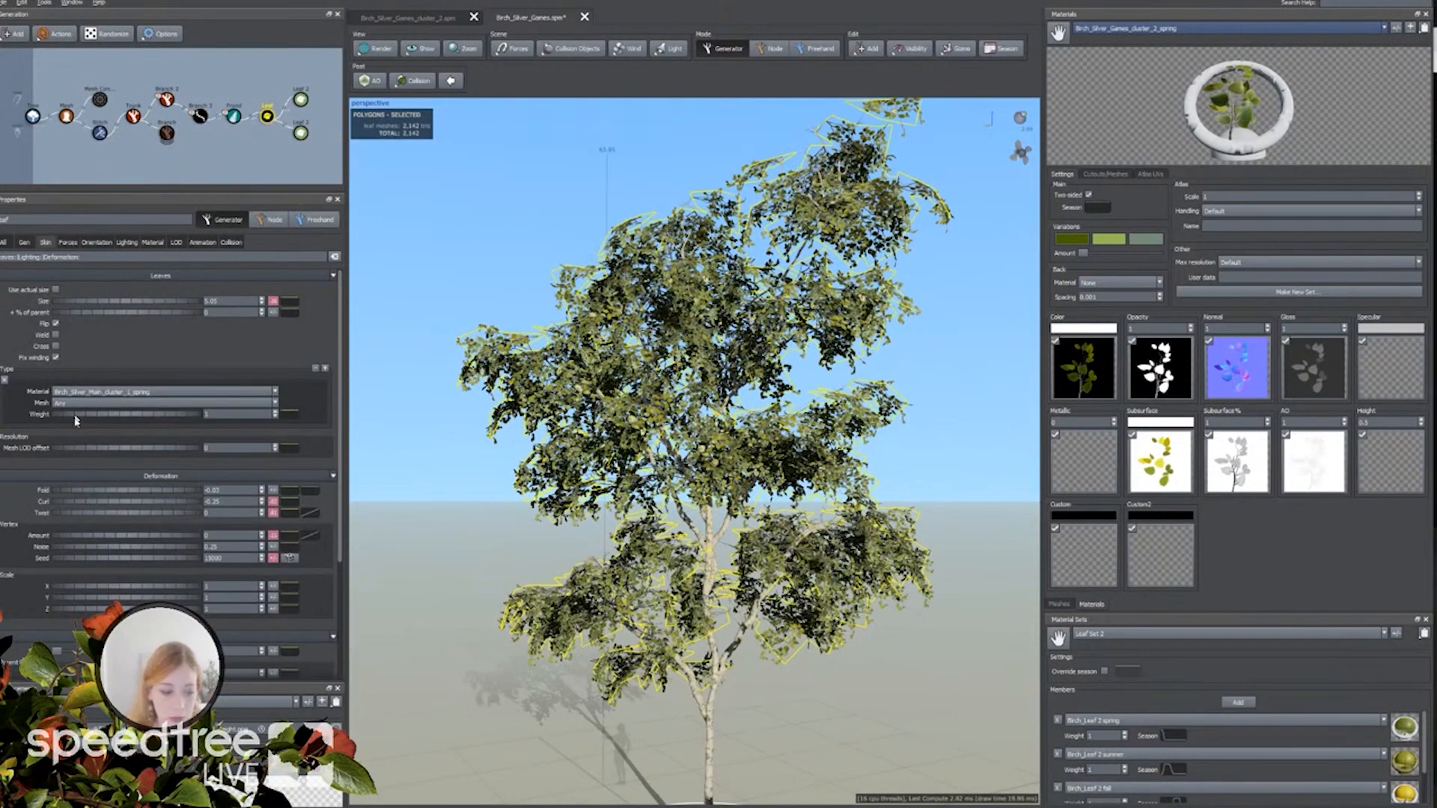
pyautogui.scroll(-3, 94, 509)
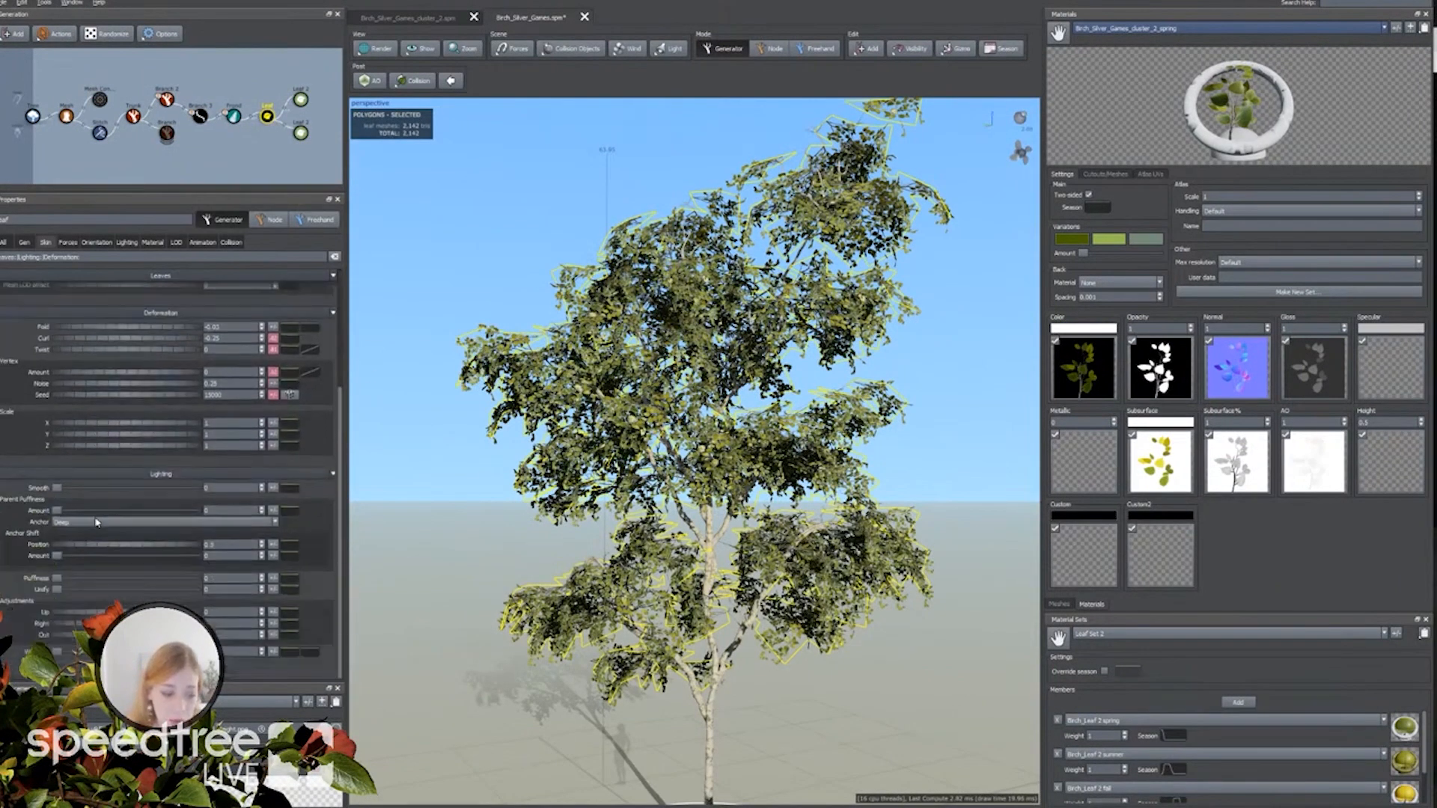
pyautogui.click(24, 242)
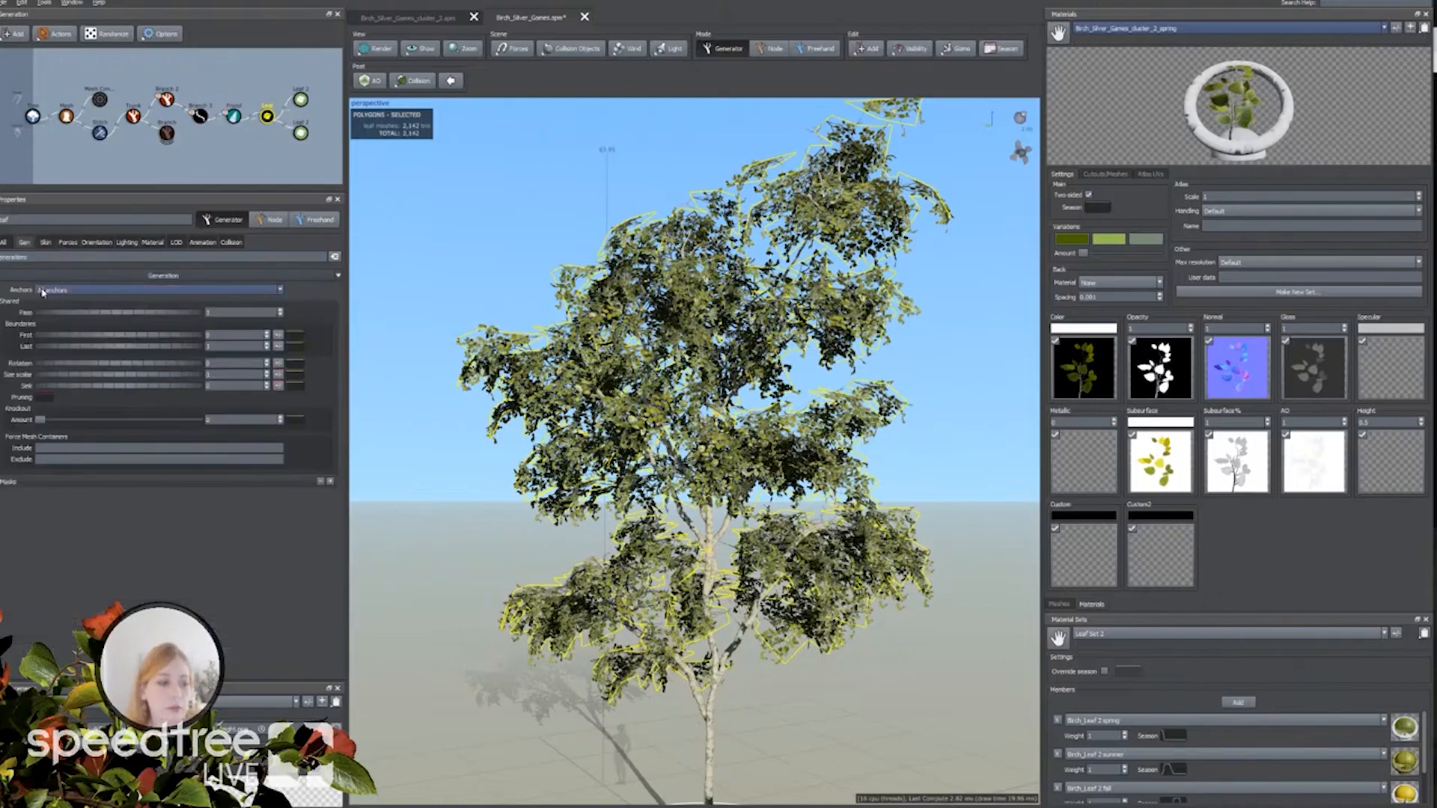
pyautogui.moveTo(42, 425)
pyautogui.mouseDown()
pyautogui.moveTo(91, 426)
pyautogui.moveTo(67, 413)
pyautogui.mouseUp()
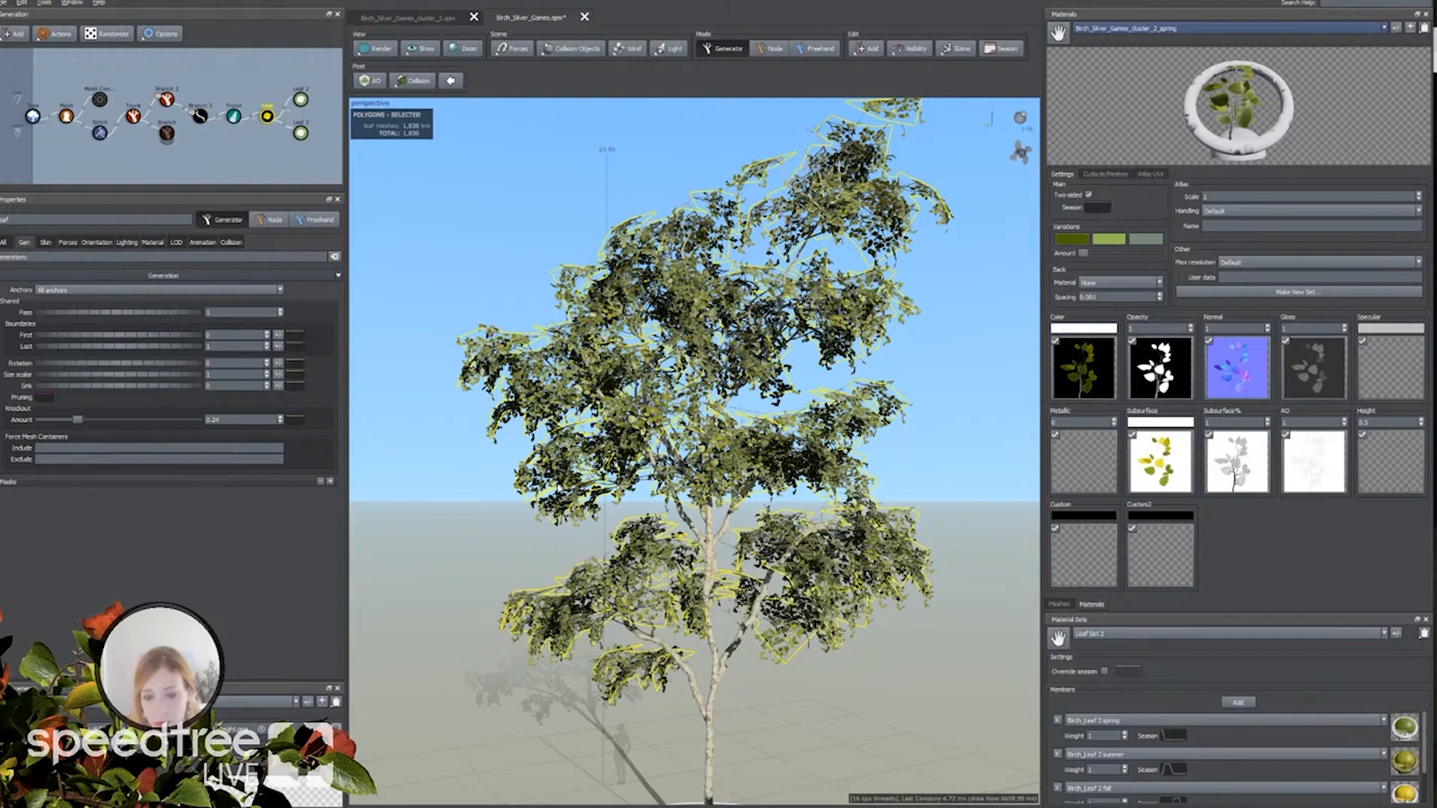
# Shape the Leaf generator's Knockout parent curve for Branch 3 to fall nearly to zero, with an extra point along the slope.
pyautogui.click(298, 422)
pyautogui.click(346, 433)
pyautogui.click(352, 453)
pyautogui.moveTo(576, 458); pyautogui.dragTo(575, 580)
pyautogui.click(554, 515)
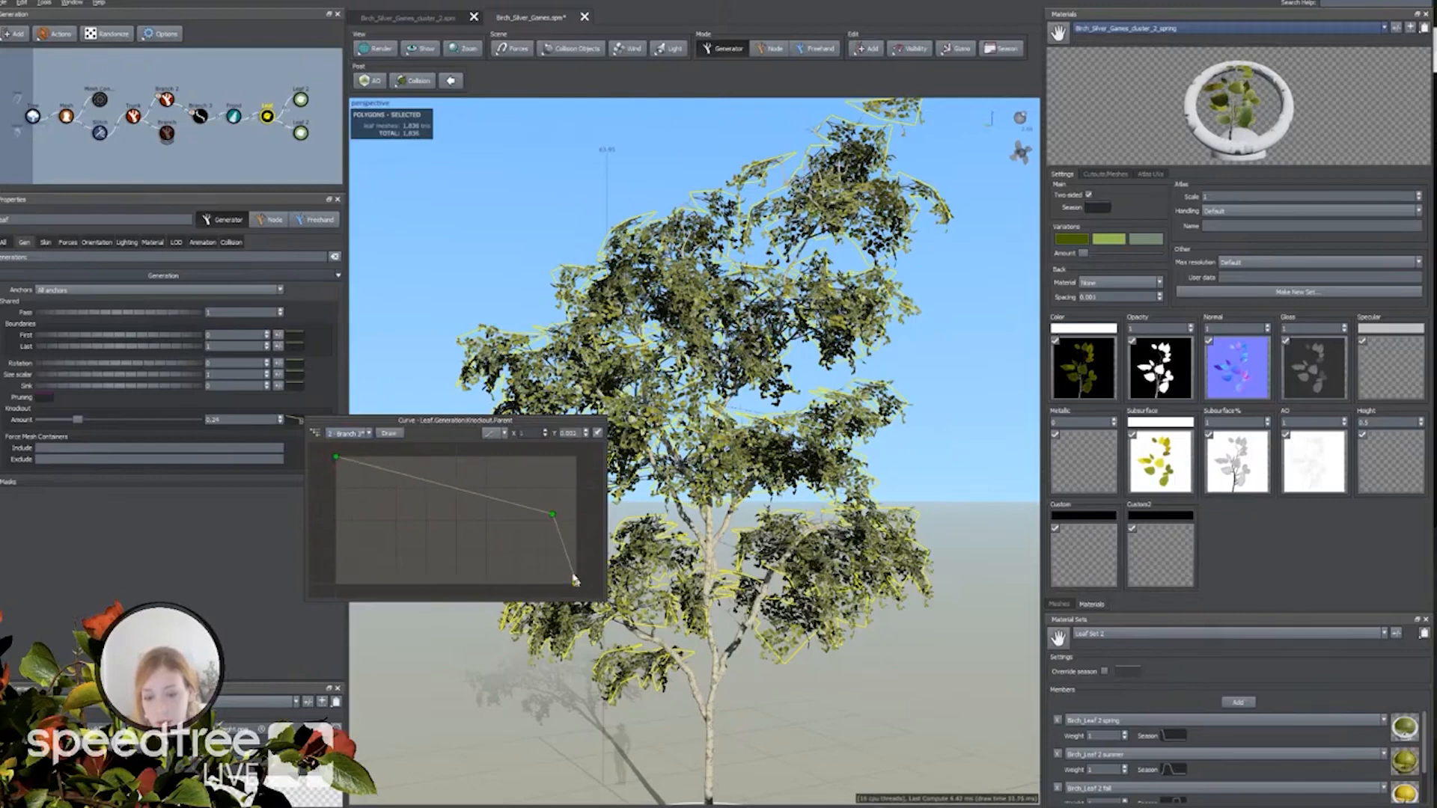
pyautogui.moveTo(553, 514); pyautogui.dragTo(512, 539)
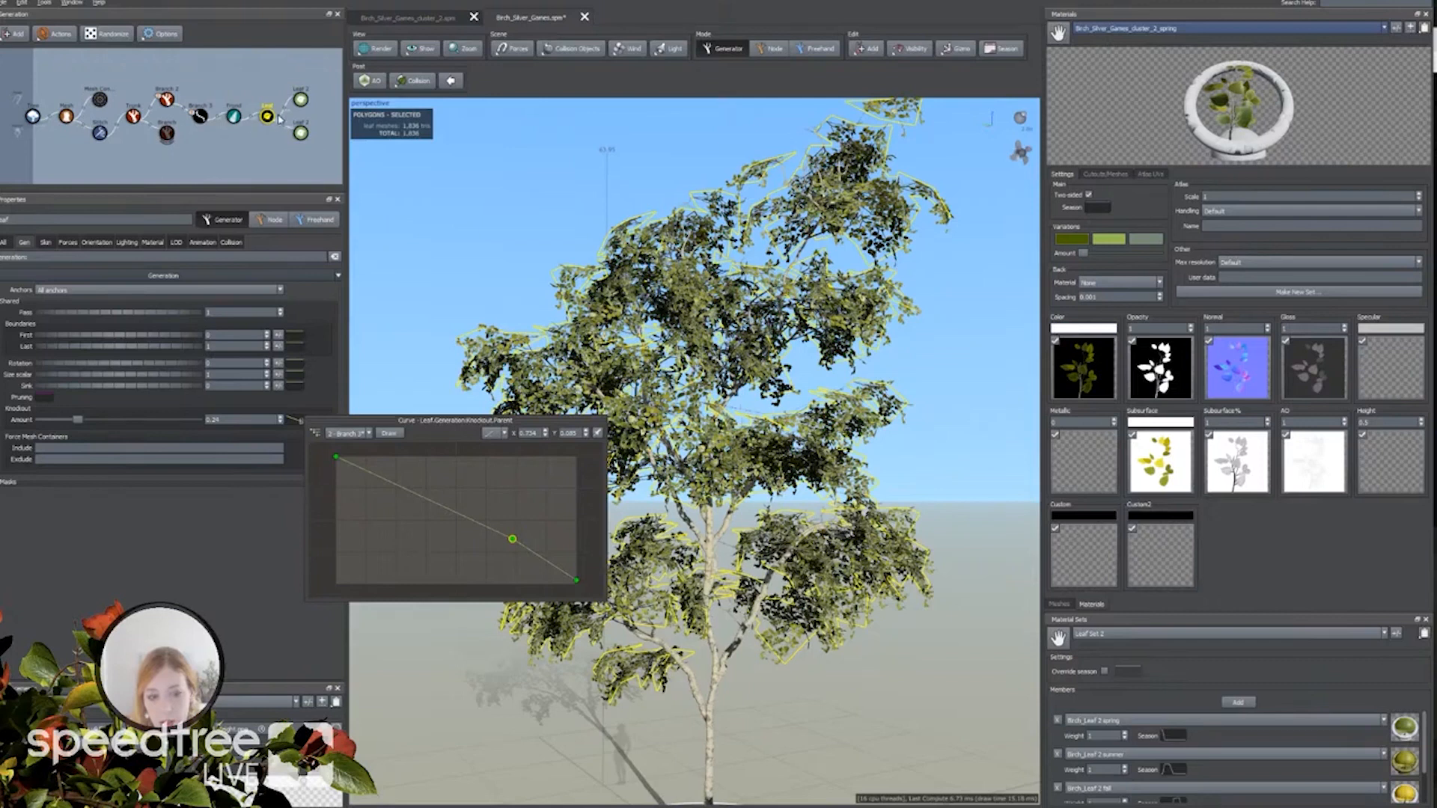
# Lower the end of the Knockout parent curve for Branch 2 to about 0.137 and review the whole tree with nothing selected.
pyautogui.click(349, 434)
pyautogui.click(354, 451)
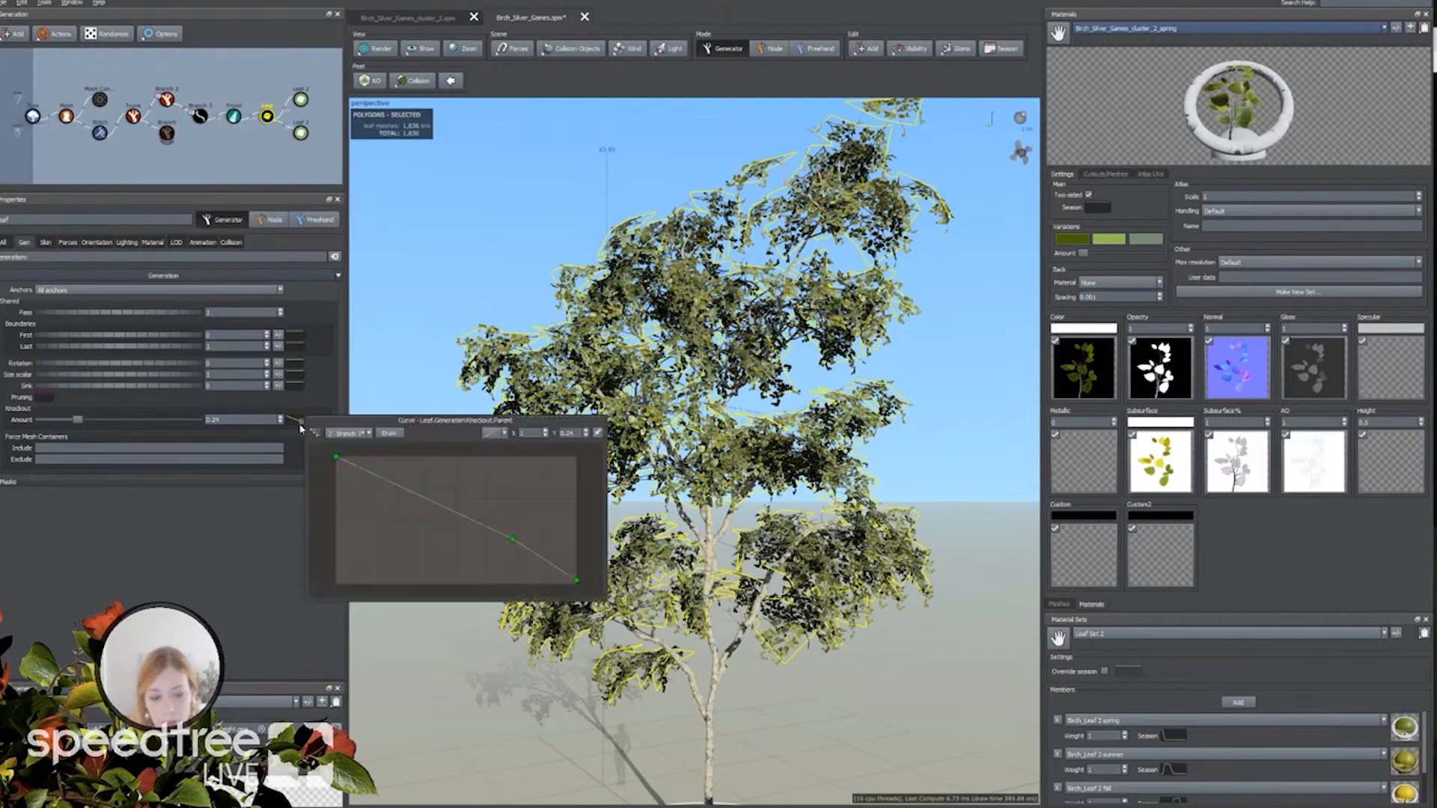
pyautogui.click(345, 433)
pyautogui.click(363, 456)
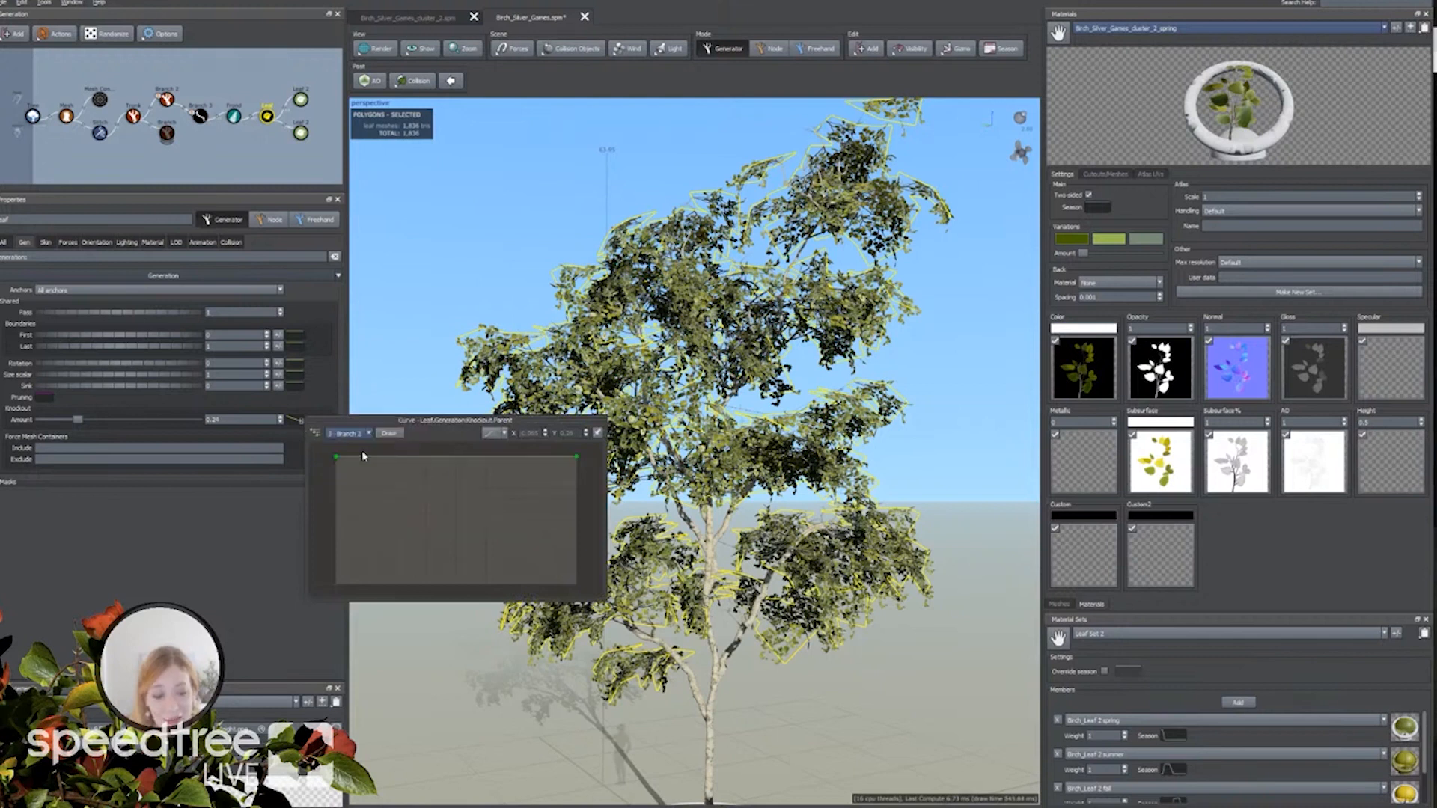
pyautogui.moveTo(577, 455); pyautogui.dragTo(569, 516)
pyautogui.moveTo(524, 421); pyautogui.dragTo(371, 472)
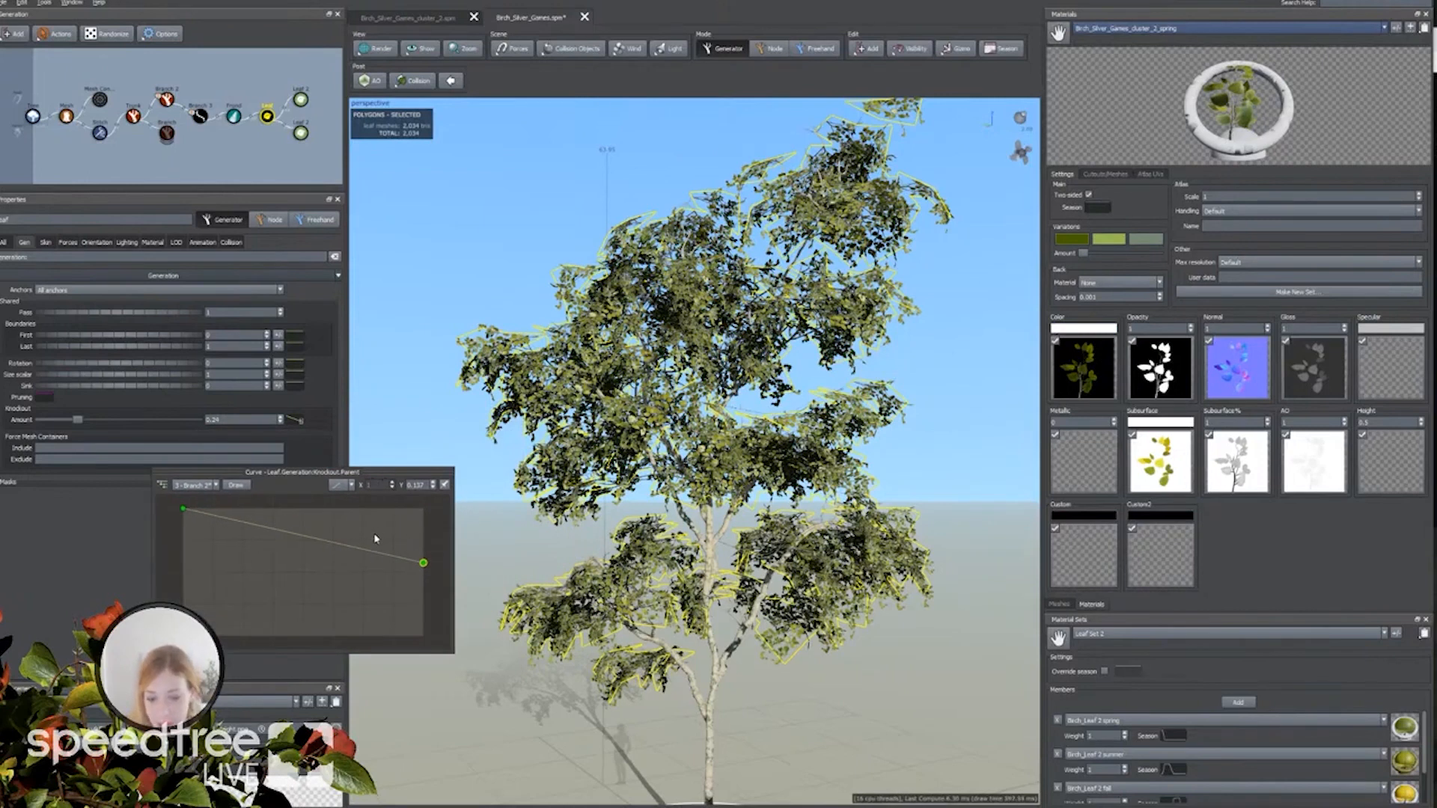
pyautogui.click(487, 256)
pyautogui.scroll(-4, 436, 496)
pyautogui.moveTo(447, 509); pyautogui.dragTo(524, 520)
pyautogui.scroll(3, 524, 517)
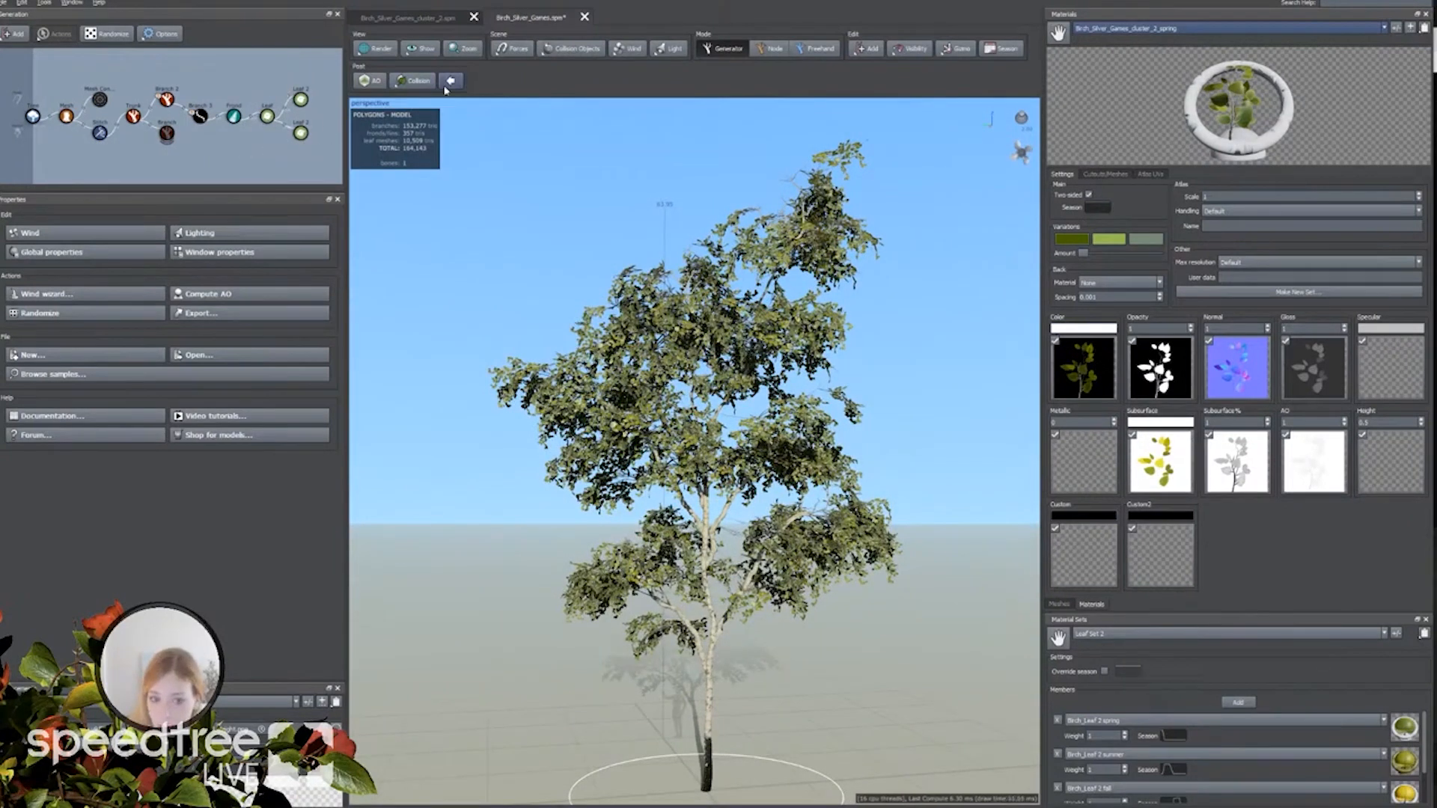
# Apply the High quality collision pass to the tree's foliage and check the thinned leaves from several angles.
pyautogui.click(413, 80)
pyautogui.click(449, 141)
pyautogui.moveTo(642, 292); pyautogui.dragTo(608, 360)
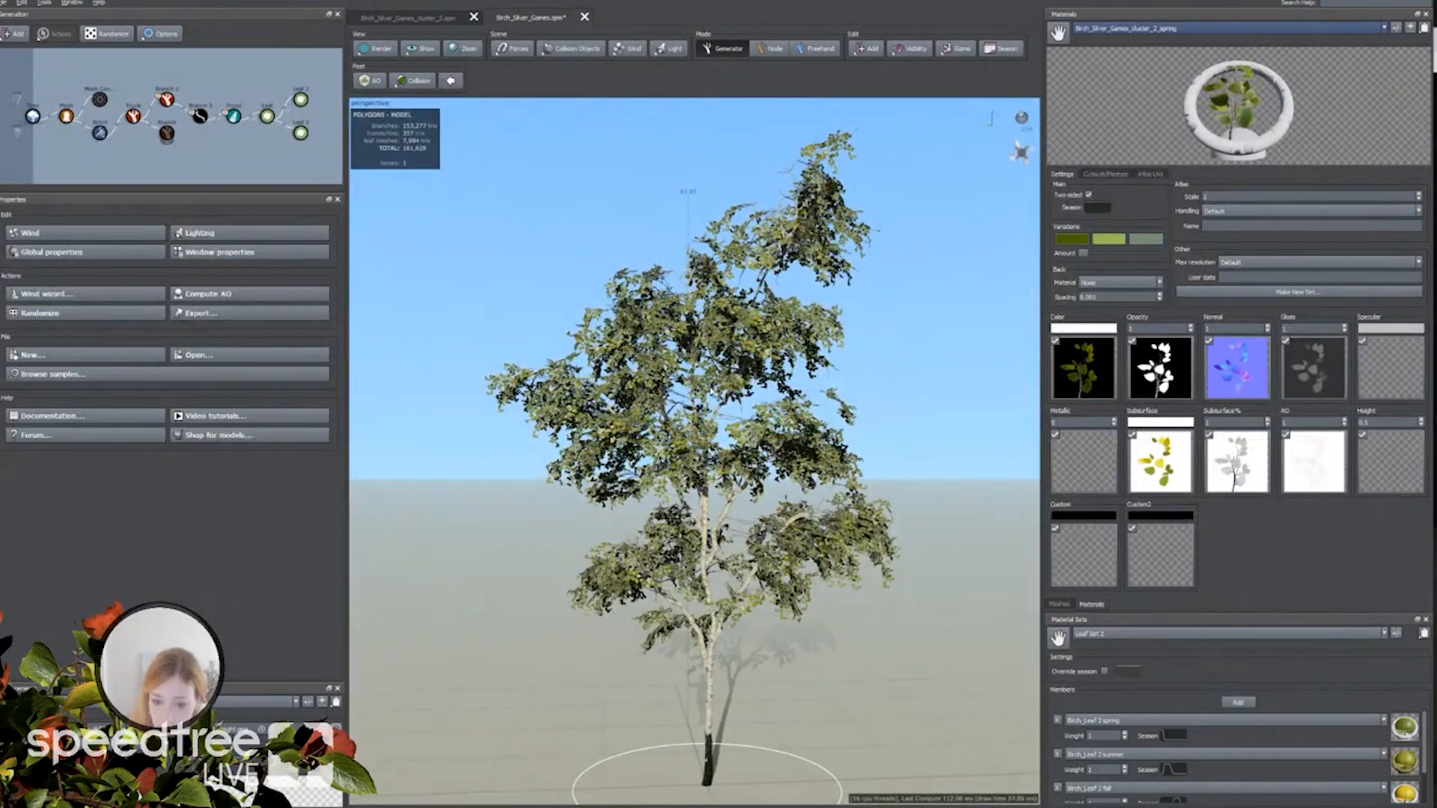
pyautogui.moveTo(718, 430); pyautogui.dragTo(734, 423)
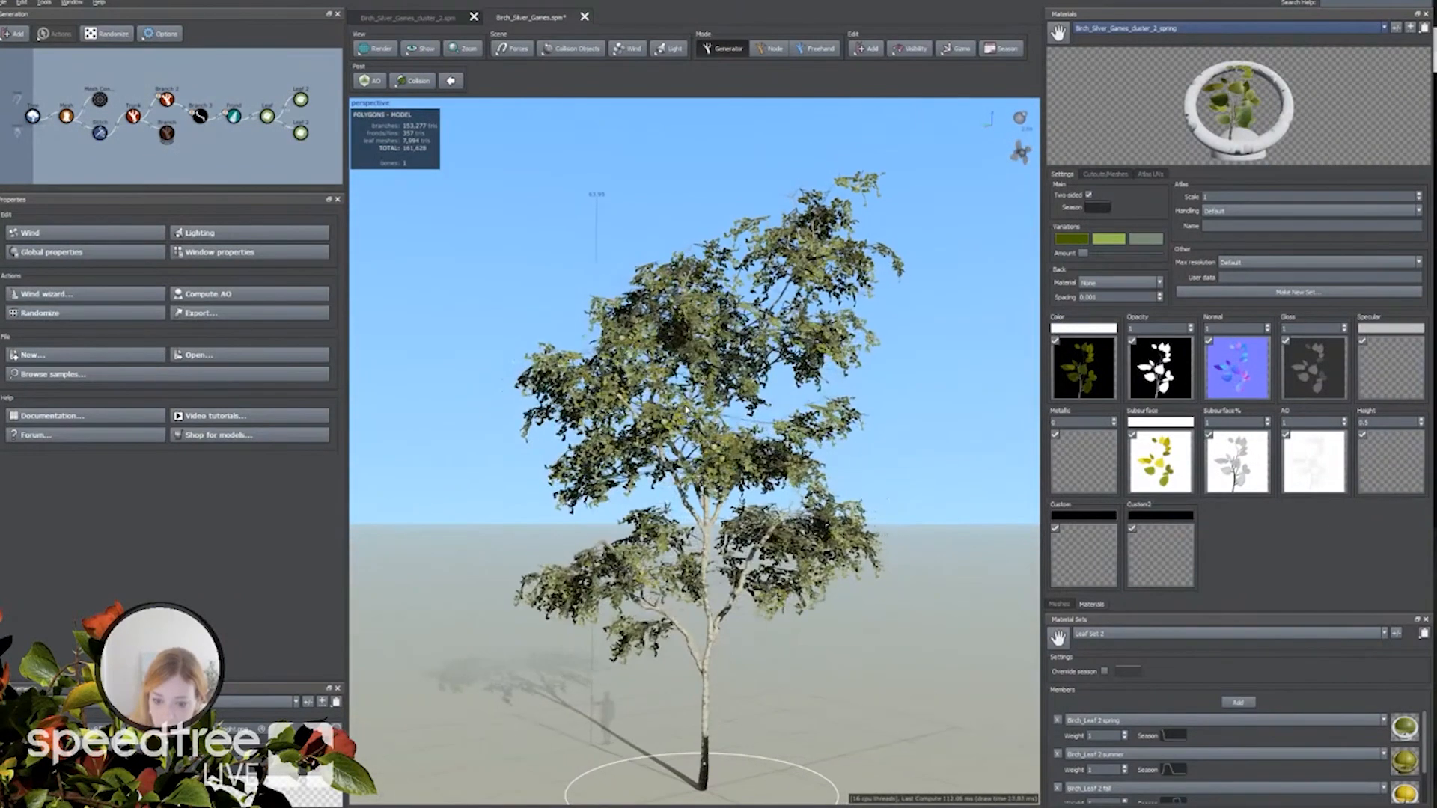
# Examine the Frond generator's Collision properties and clear the selection.
pyautogui.click(232, 119)
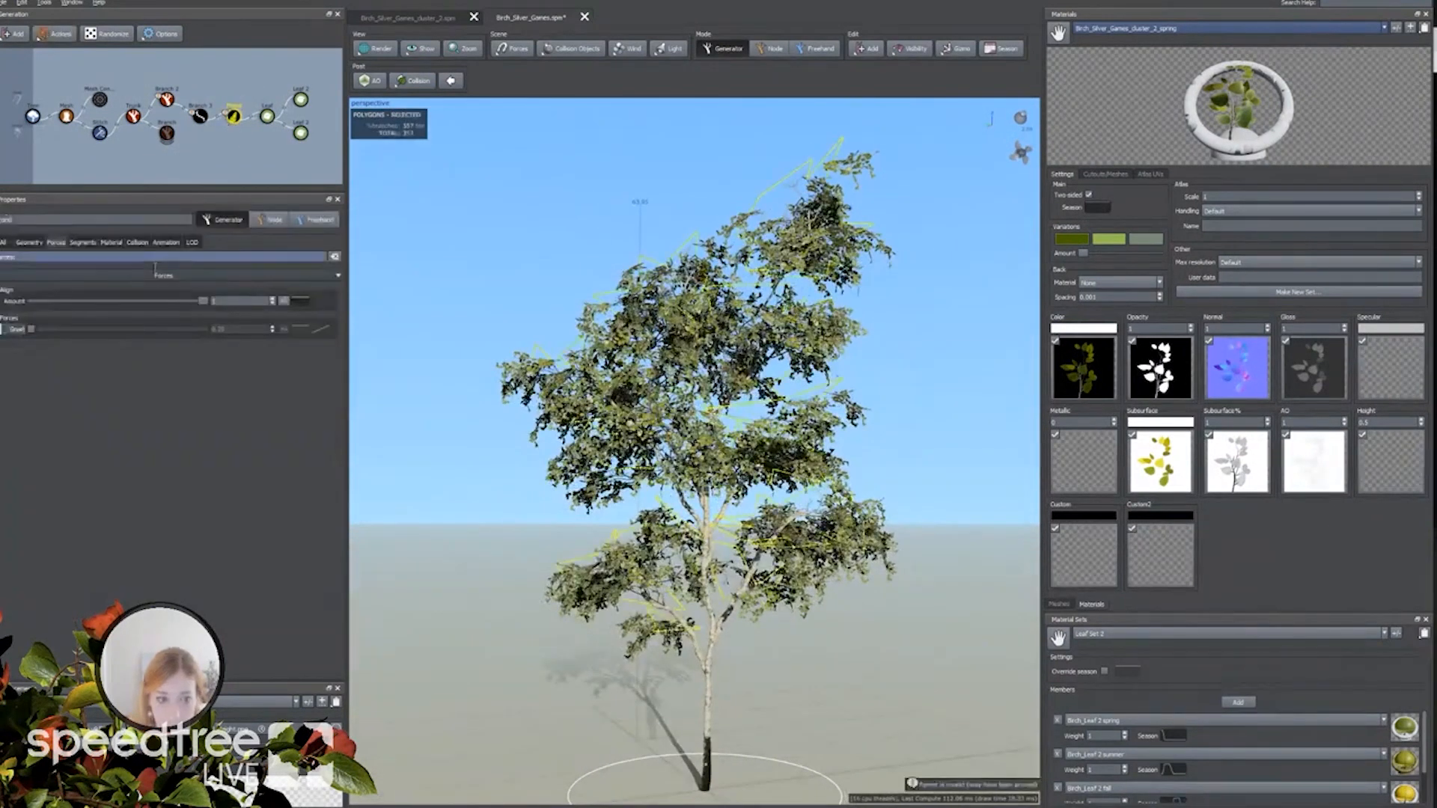
pyautogui.click(137, 242)
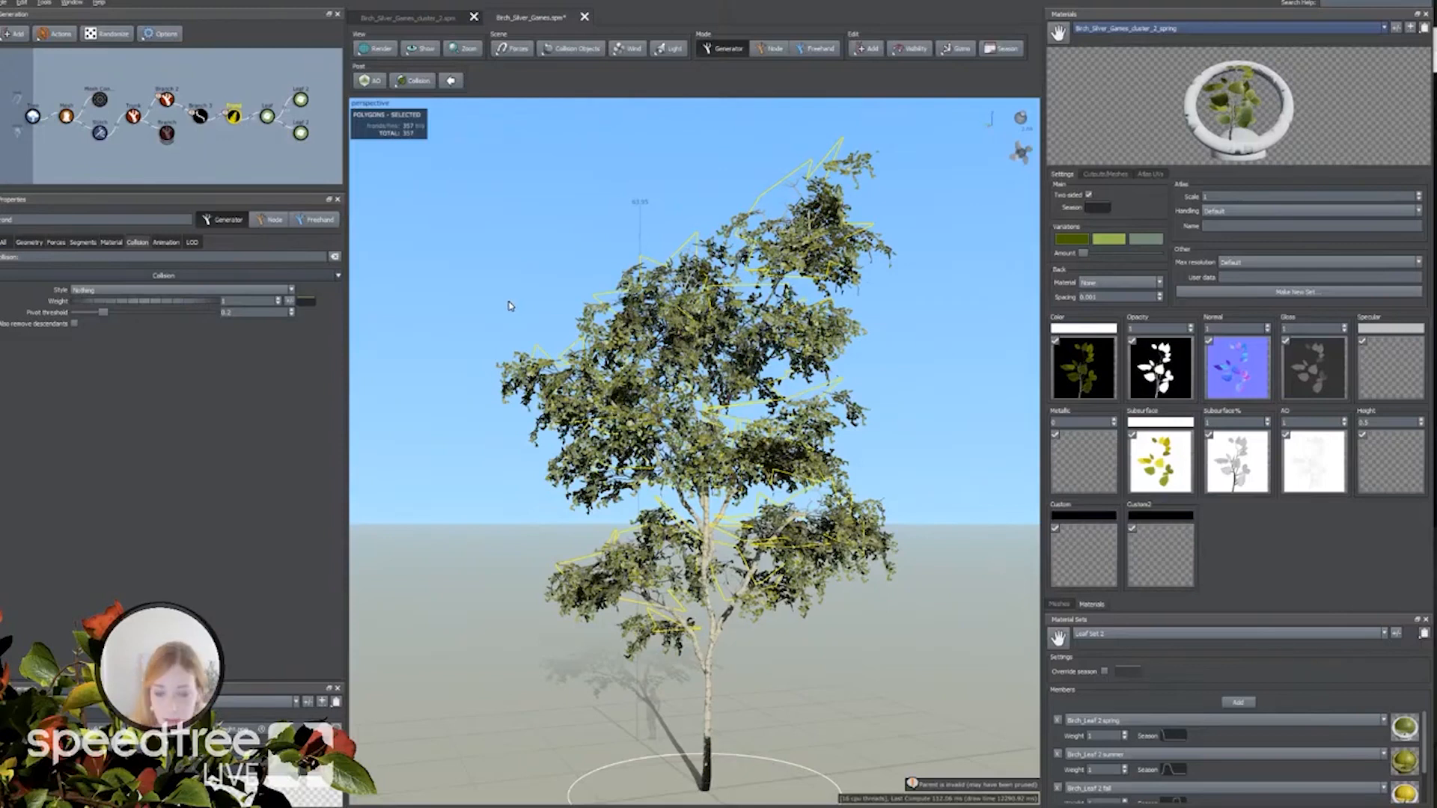
pyautogui.moveTo(453, 297); pyautogui.dragTo(477, 304)
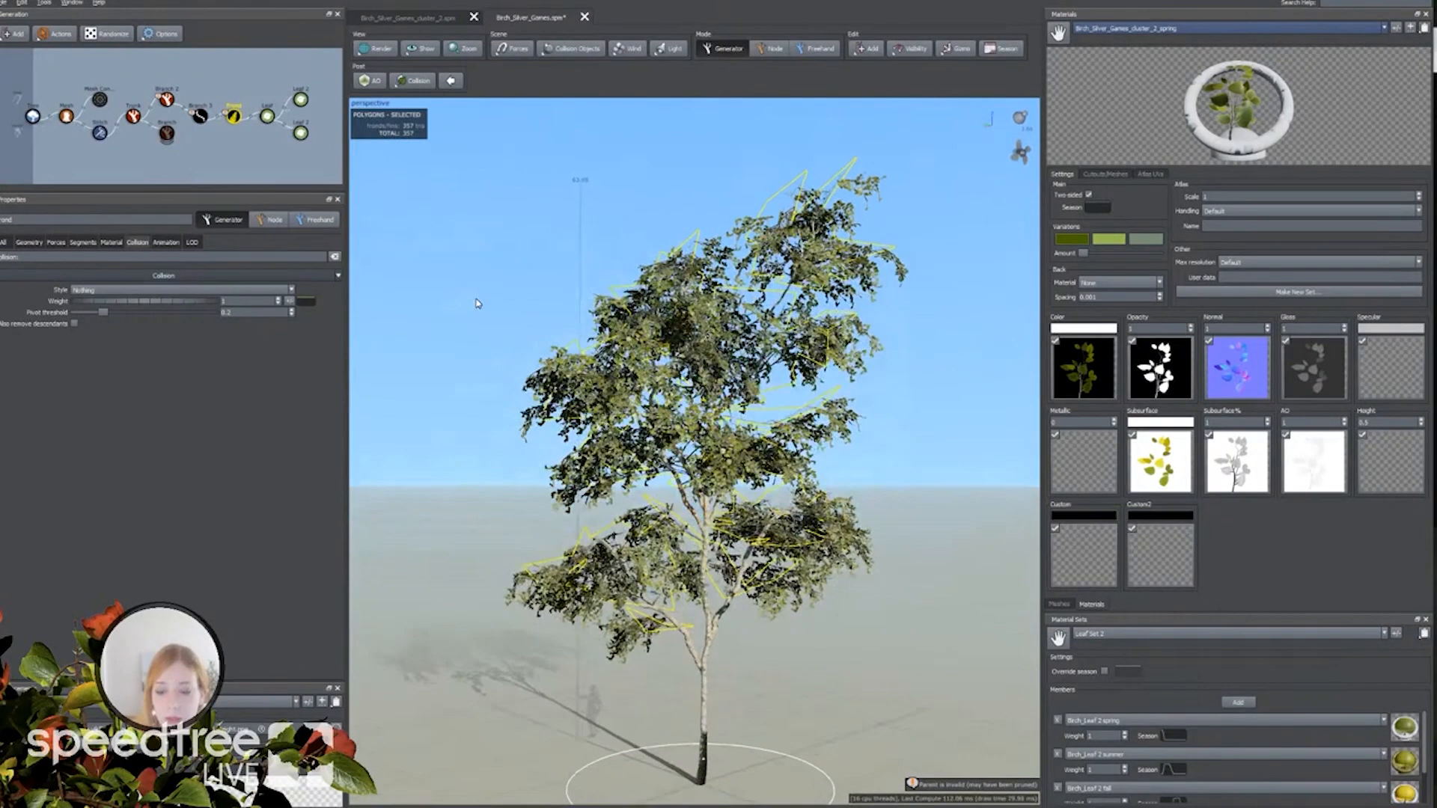
pyautogui.click(488, 301)
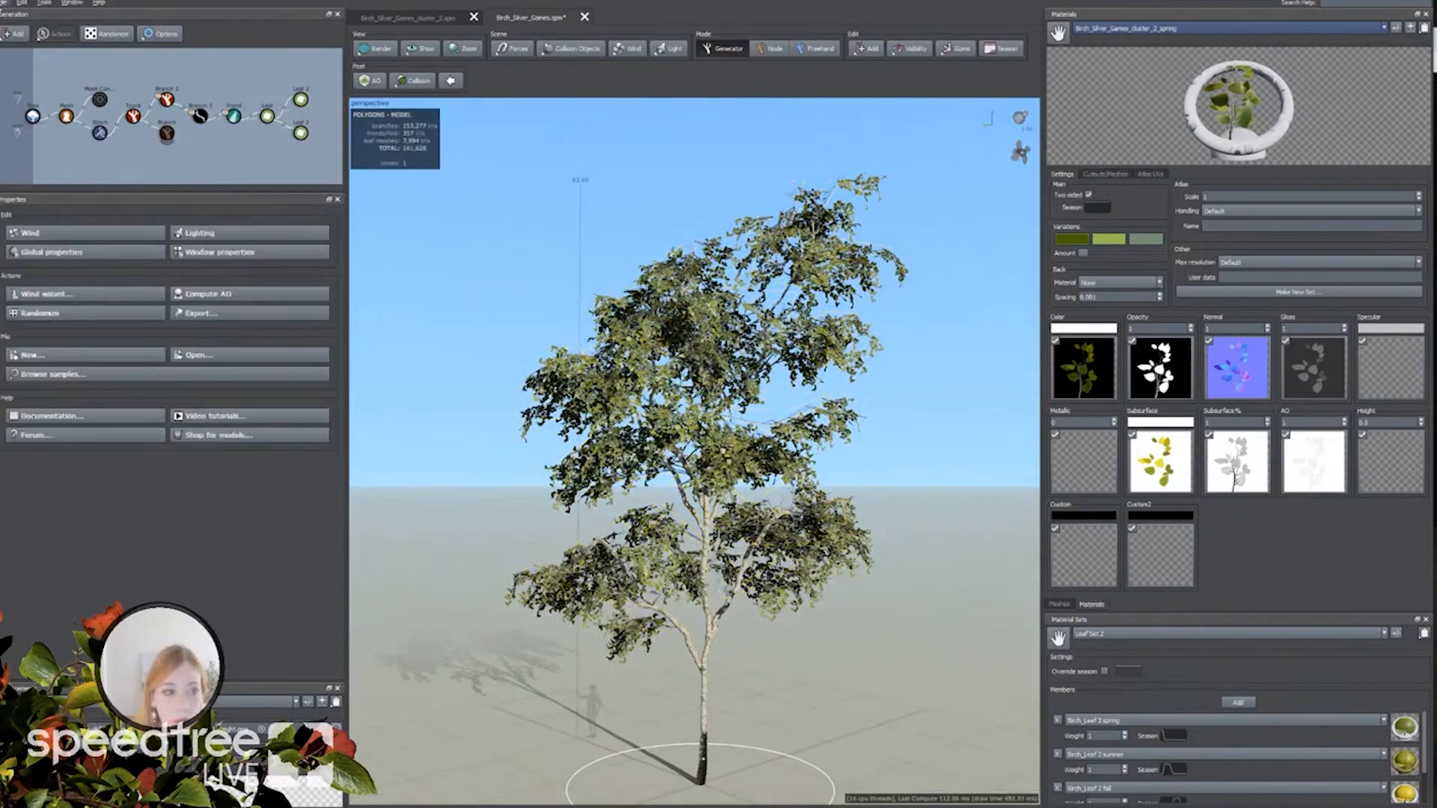
# Start a game export of Birch_Silver_Games in UE4 / Unity3D (*.st) format and show an enlarged atlas preview.
pyautogui.click(7, 3)
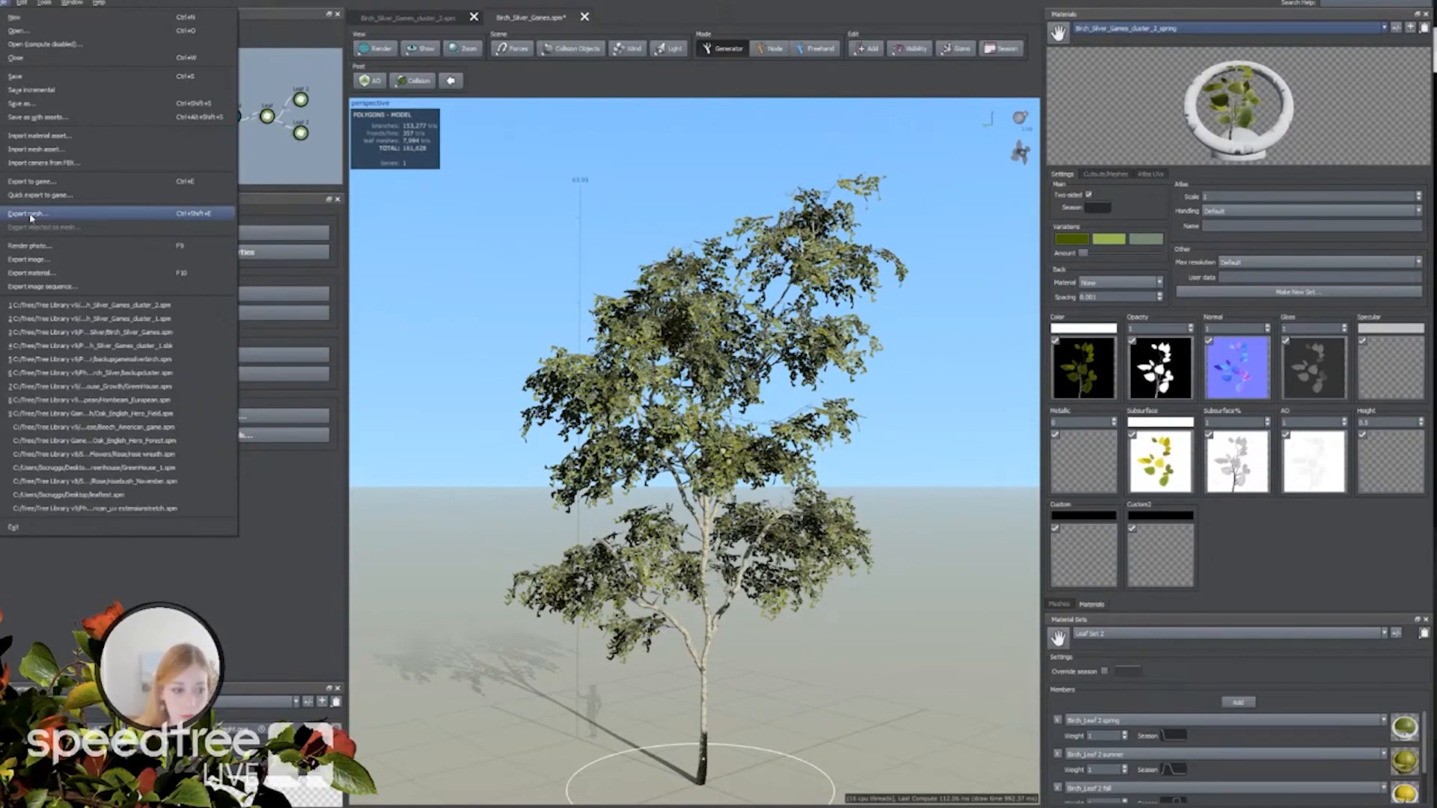
pyautogui.click(30, 181)
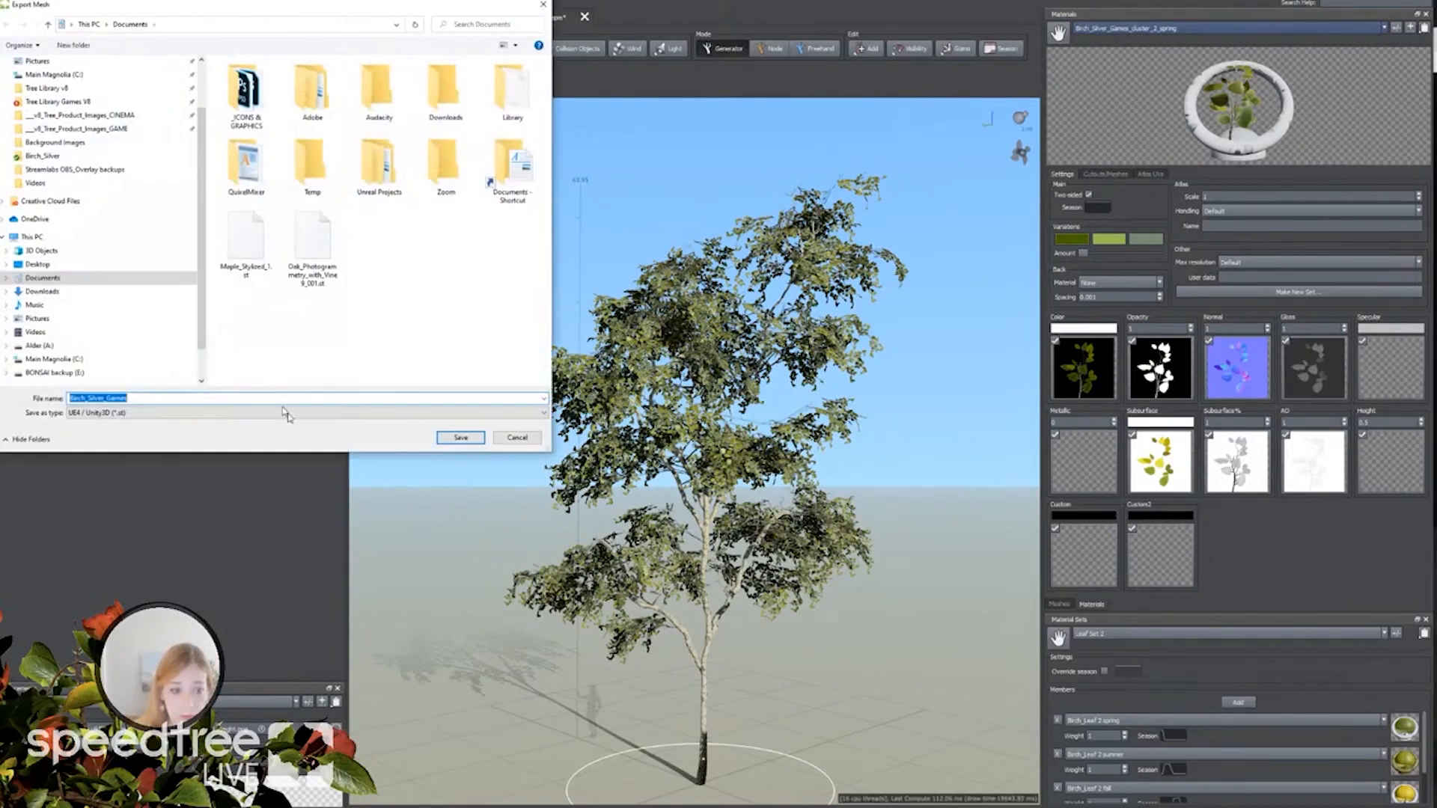
pyautogui.click(470, 443)
pyautogui.moveTo(765, 222); pyautogui.dragTo(278, 163)
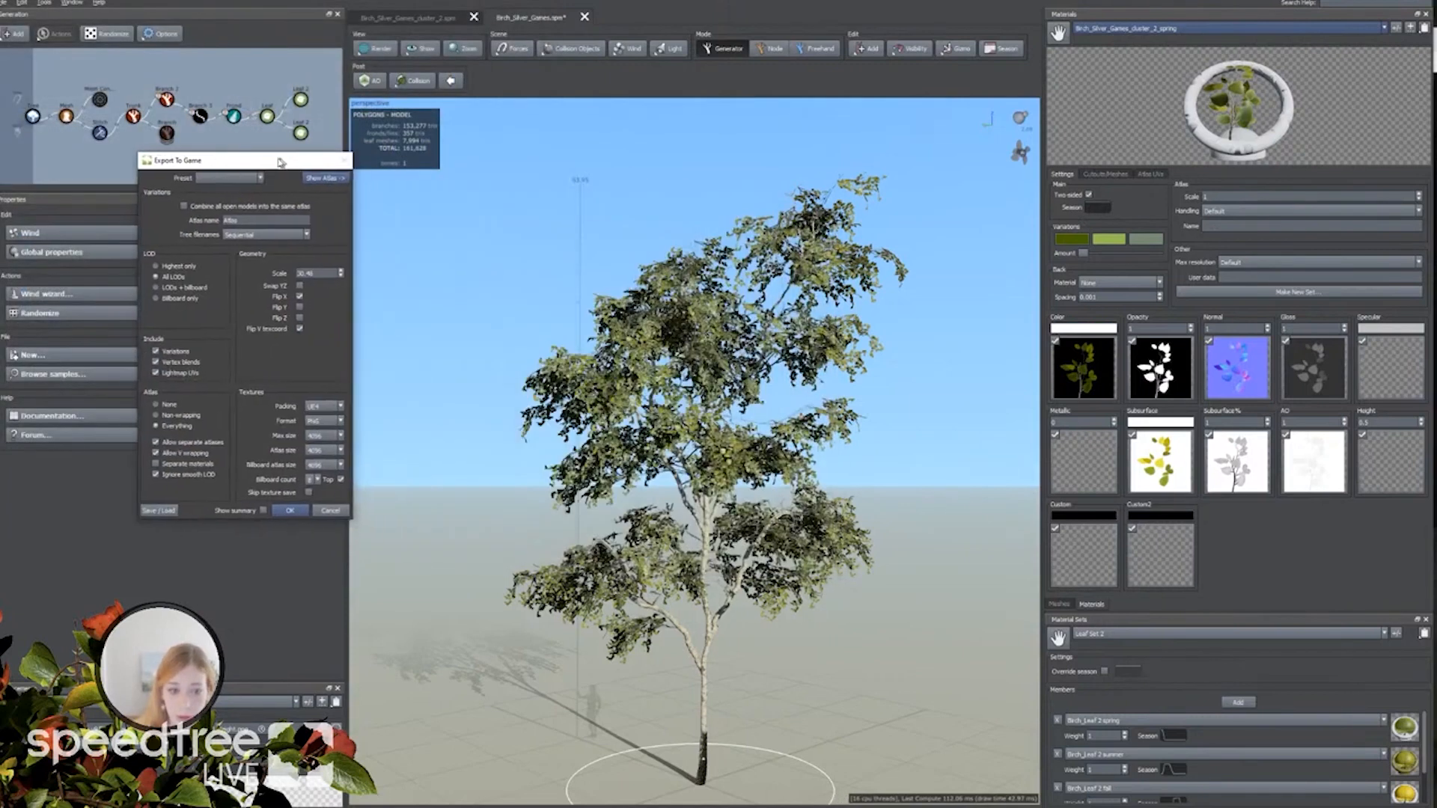
pyautogui.moveTo(360, 287); pyautogui.dragTo(618, 288)
pyautogui.moveTo(447, 163); pyautogui.dragTo(339, 166)
pyautogui.click(448, 178)
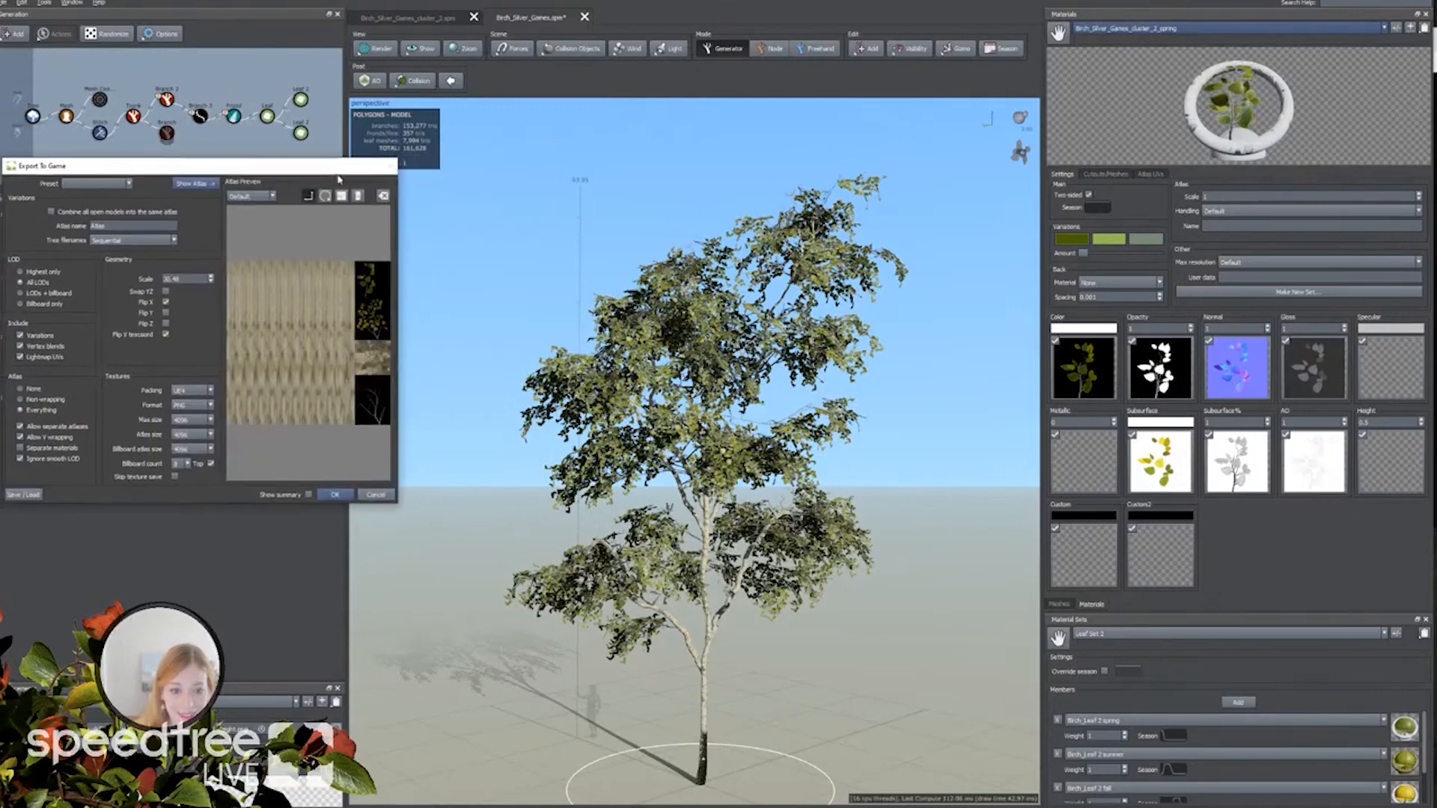
pyautogui.moveTo(397, 232); pyautogui.dragTo(668, 234)
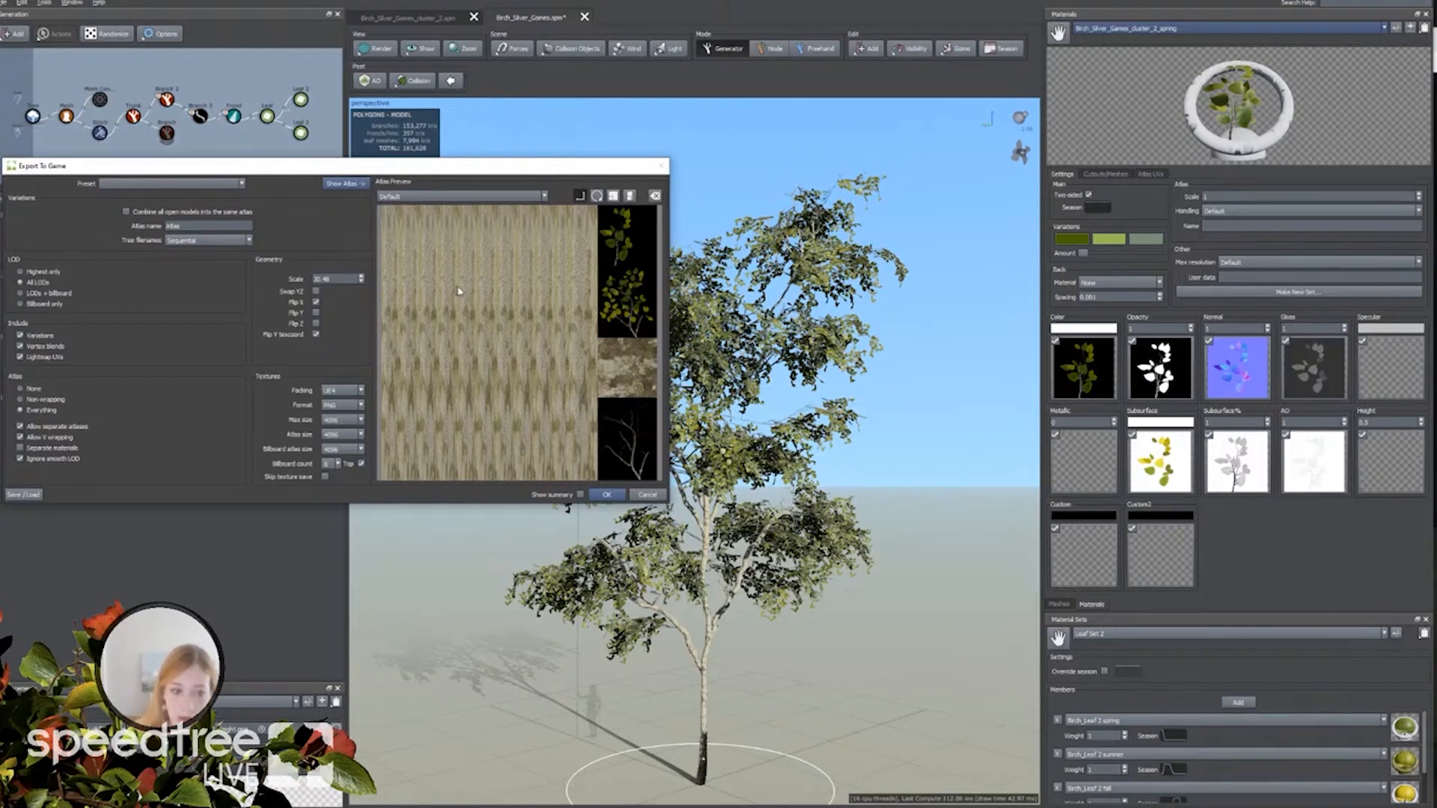
# Nudge a leaf cluster and a bark strip in the atlas preview, check the atlas list, and accept the export settings.
pyautogui.click(631, 299)
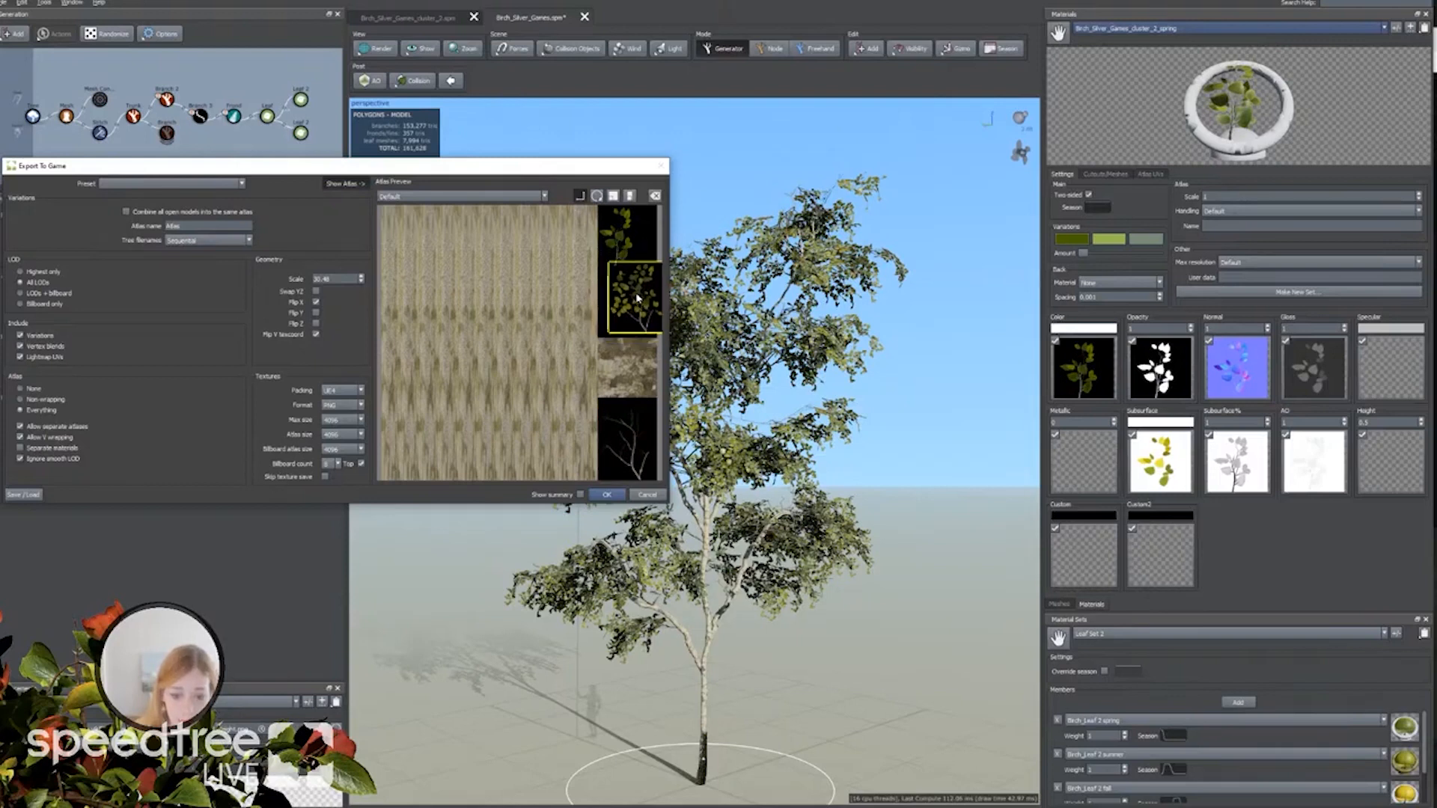
pyautogui.moveTo(628, 300); pyautogui.dragTo(626, 304)
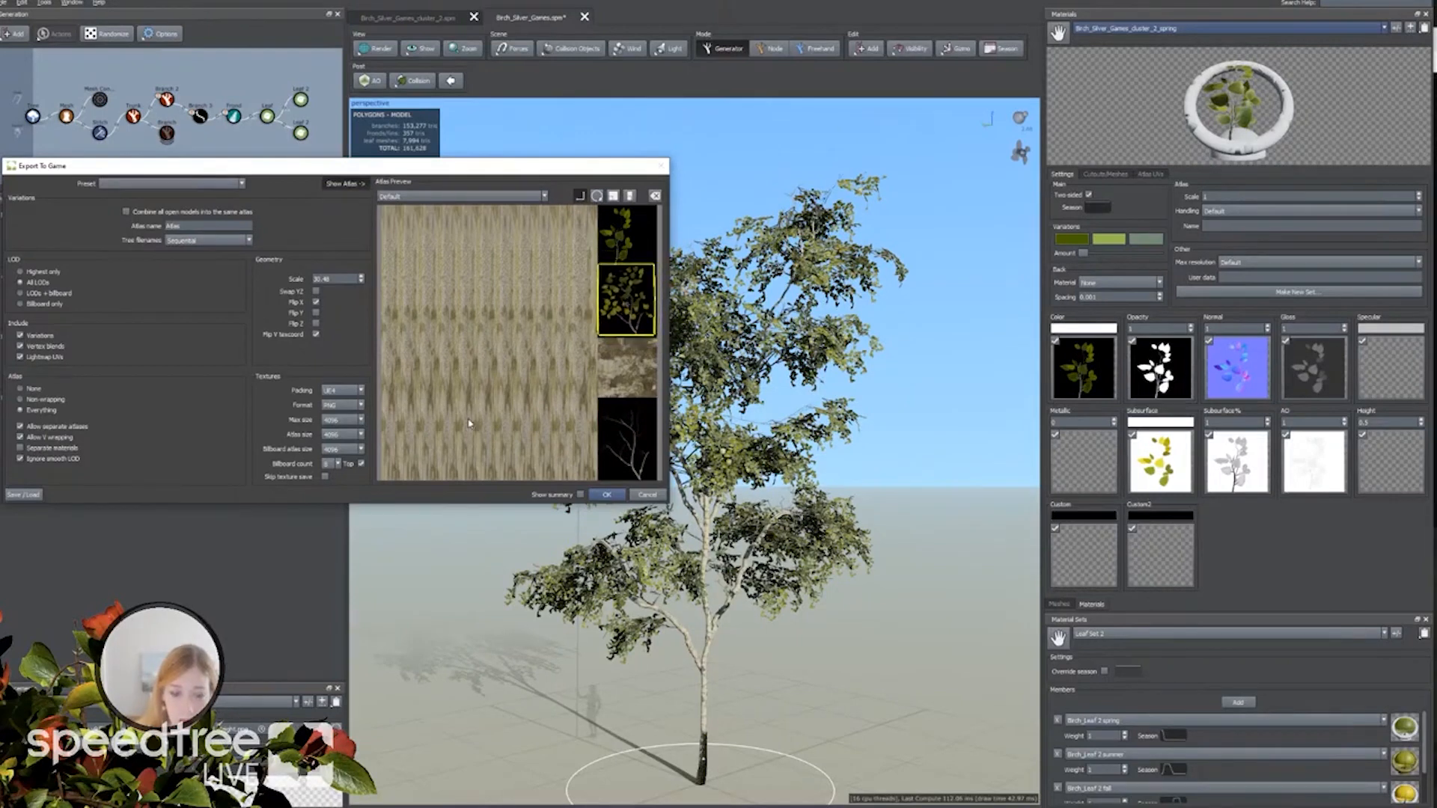
pyautogui.click(578, 240)
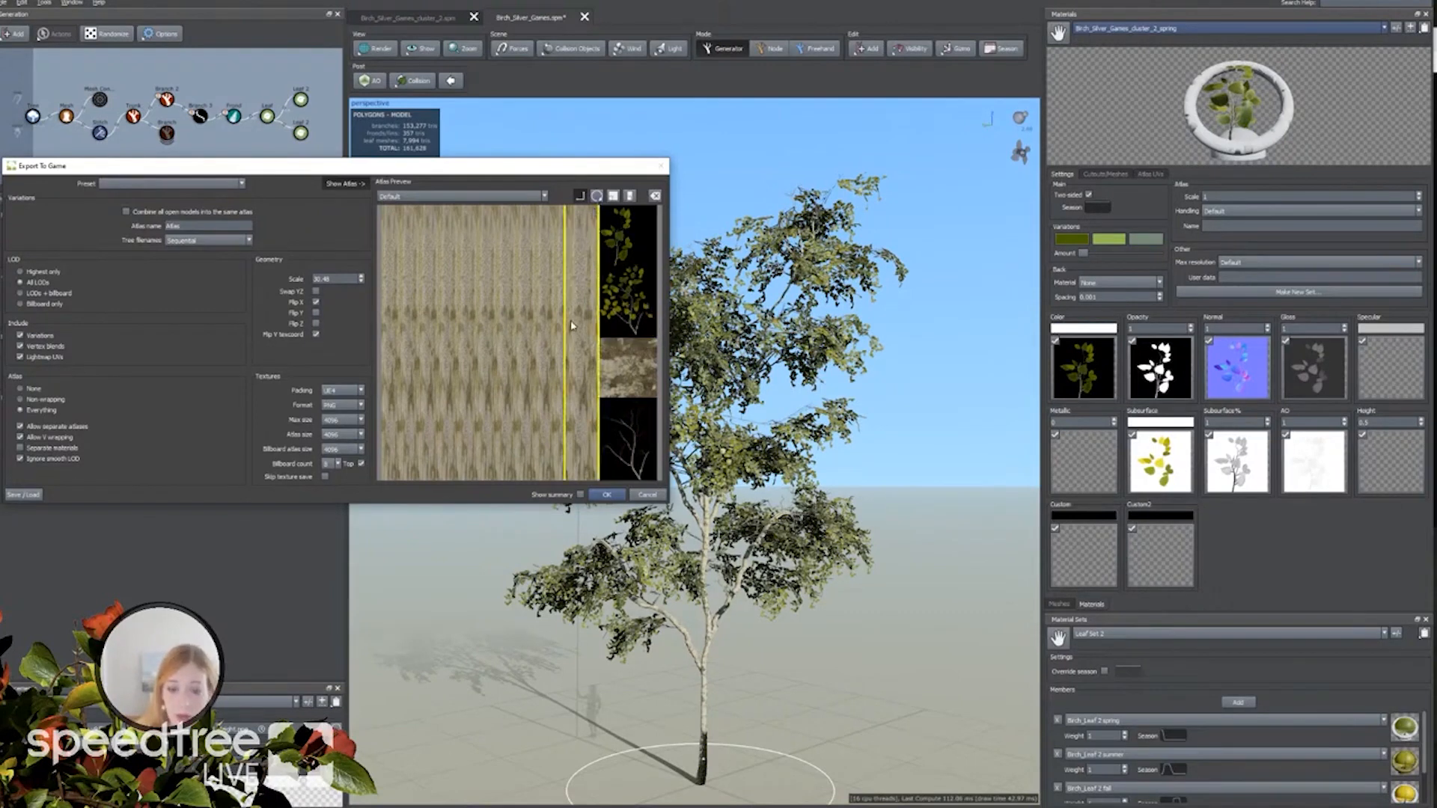
pyautogui.moveTo(597, 207)
pyautogui.mouseDown()
pyautogui.moveTo(577, 212)
pyautogui.moveTo(600, 233)
pyautogui.mouseUp()
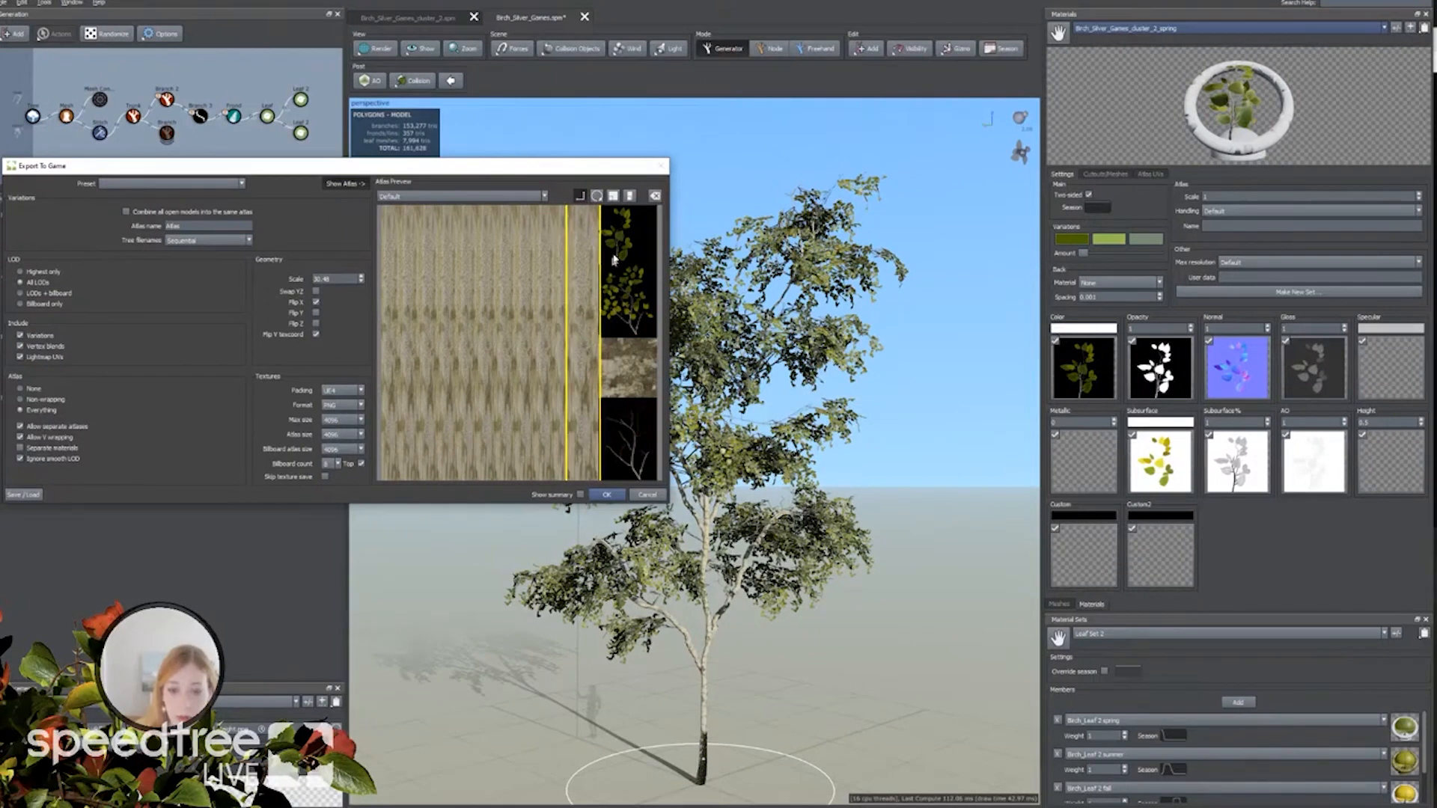
pyautogui.click(486, 198)
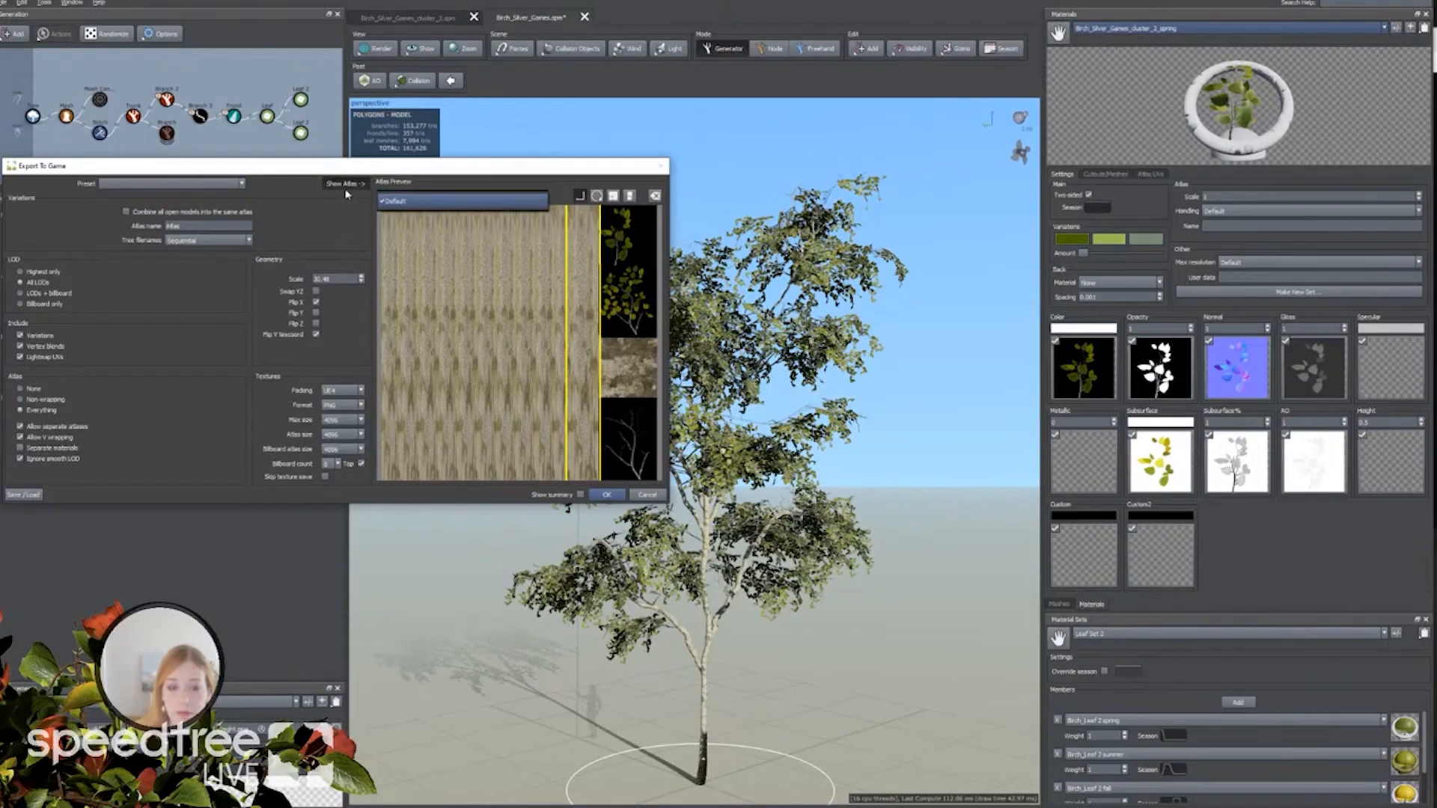
pyautogui.click(606, 495)
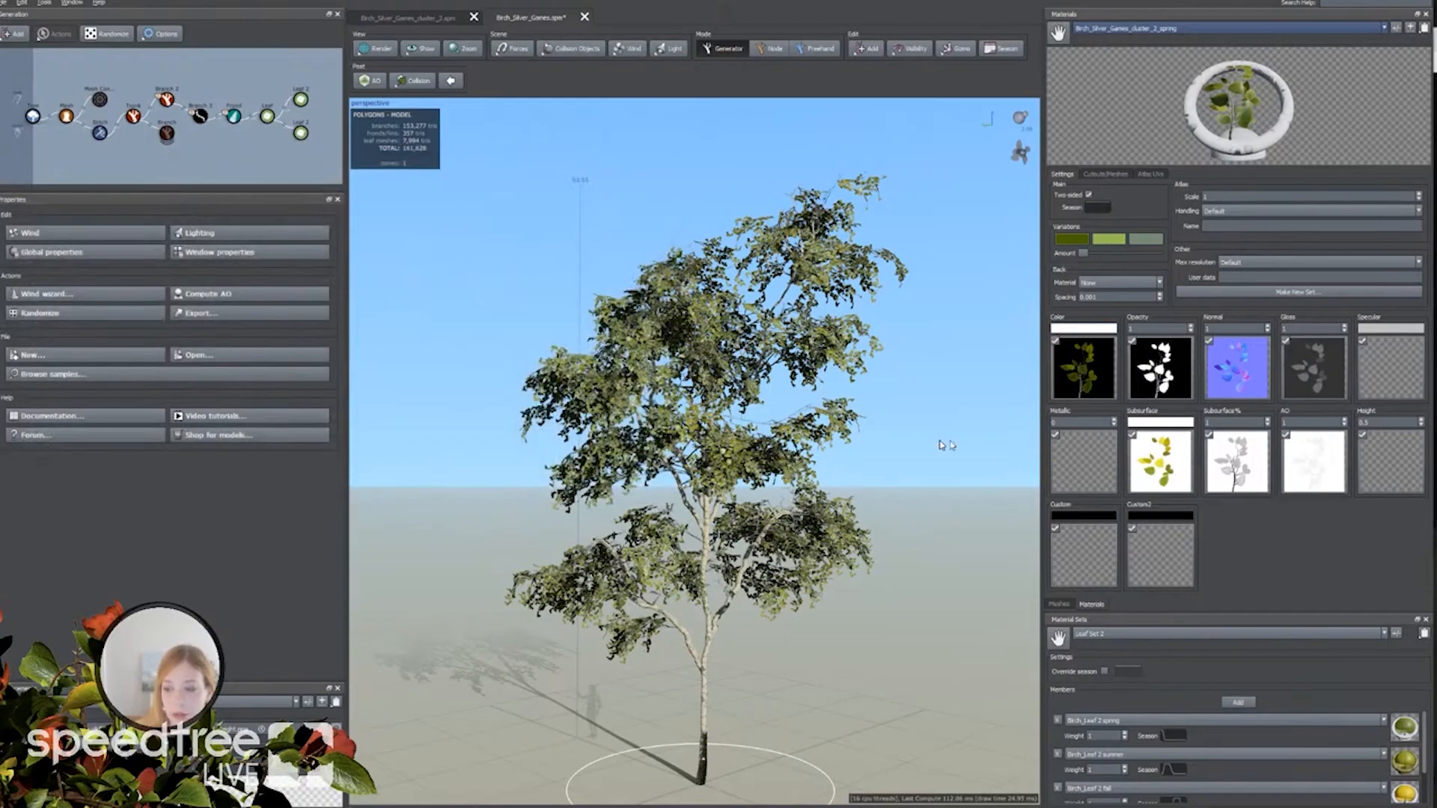
pyautogui.click(1206, 226)
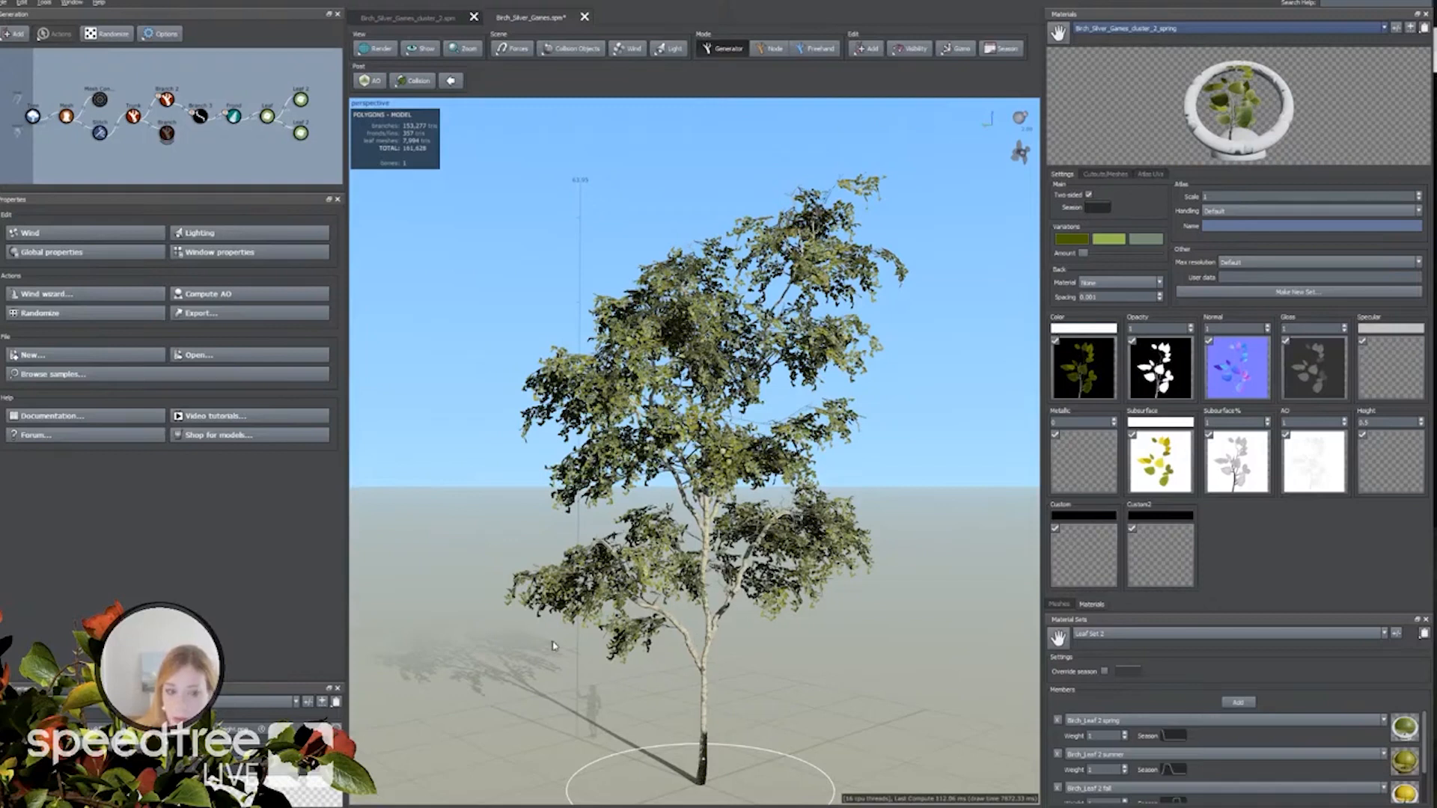
pyautogui.moveTo(563, 648); pyautogui.dragTo(569, 649)
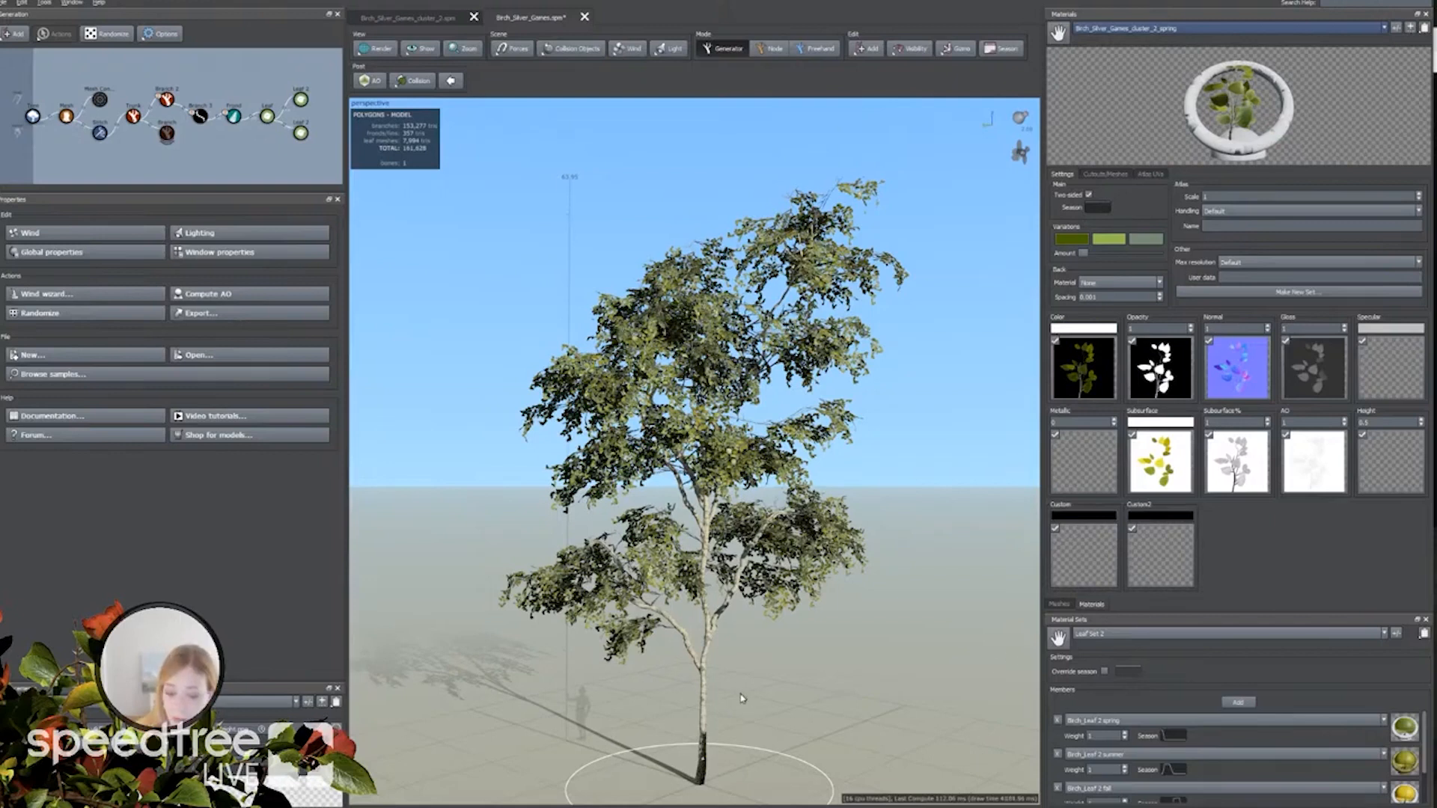
pyautogui.moveTo(796, 692); pyautogui.dragTo(730, 702)
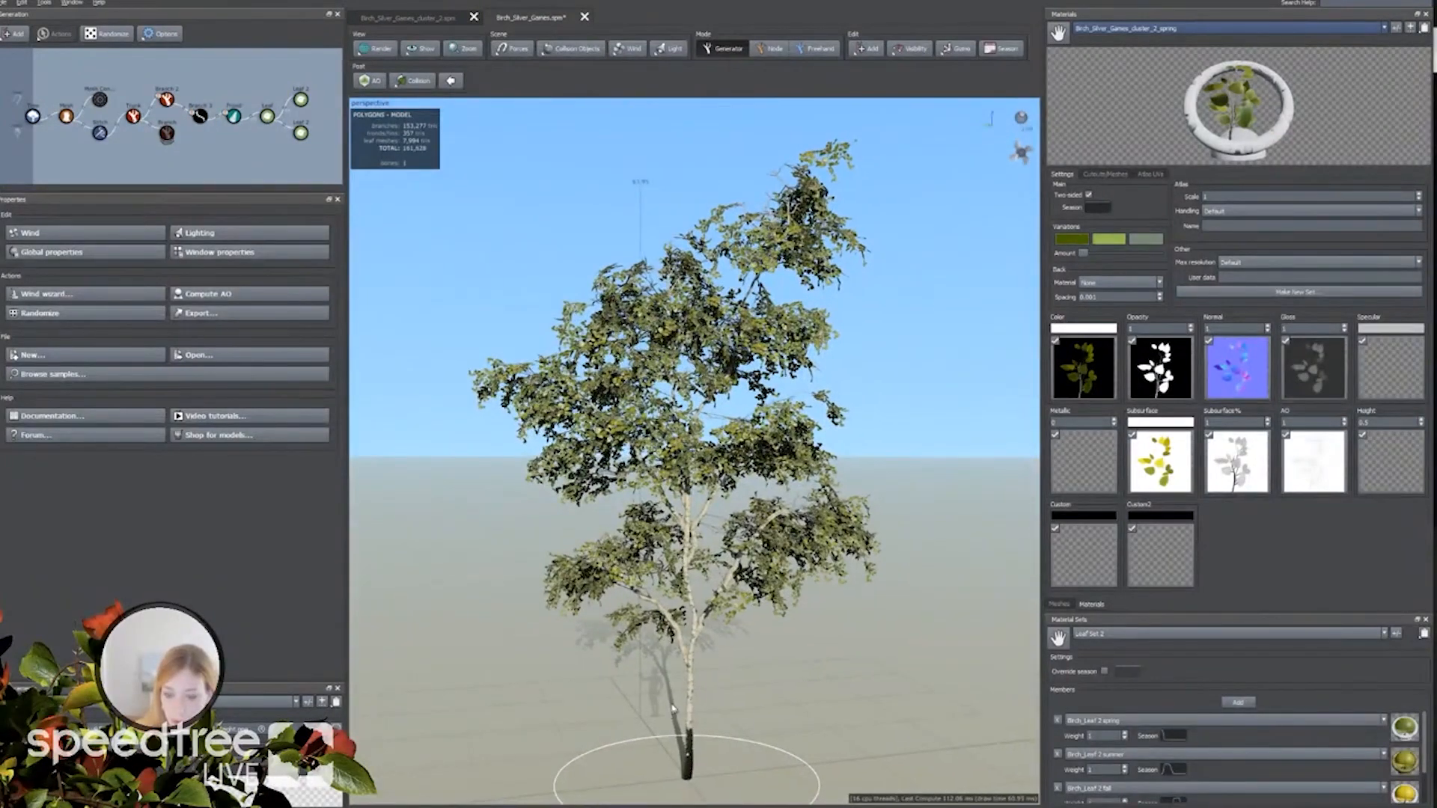
pyautogui.moveTo(714, 694)
pyautogui.mouseDown()
pyautogui.moveTo(701, 690)
pyautogui.moveTo(715, 693)
pyautogui.mouseUp()
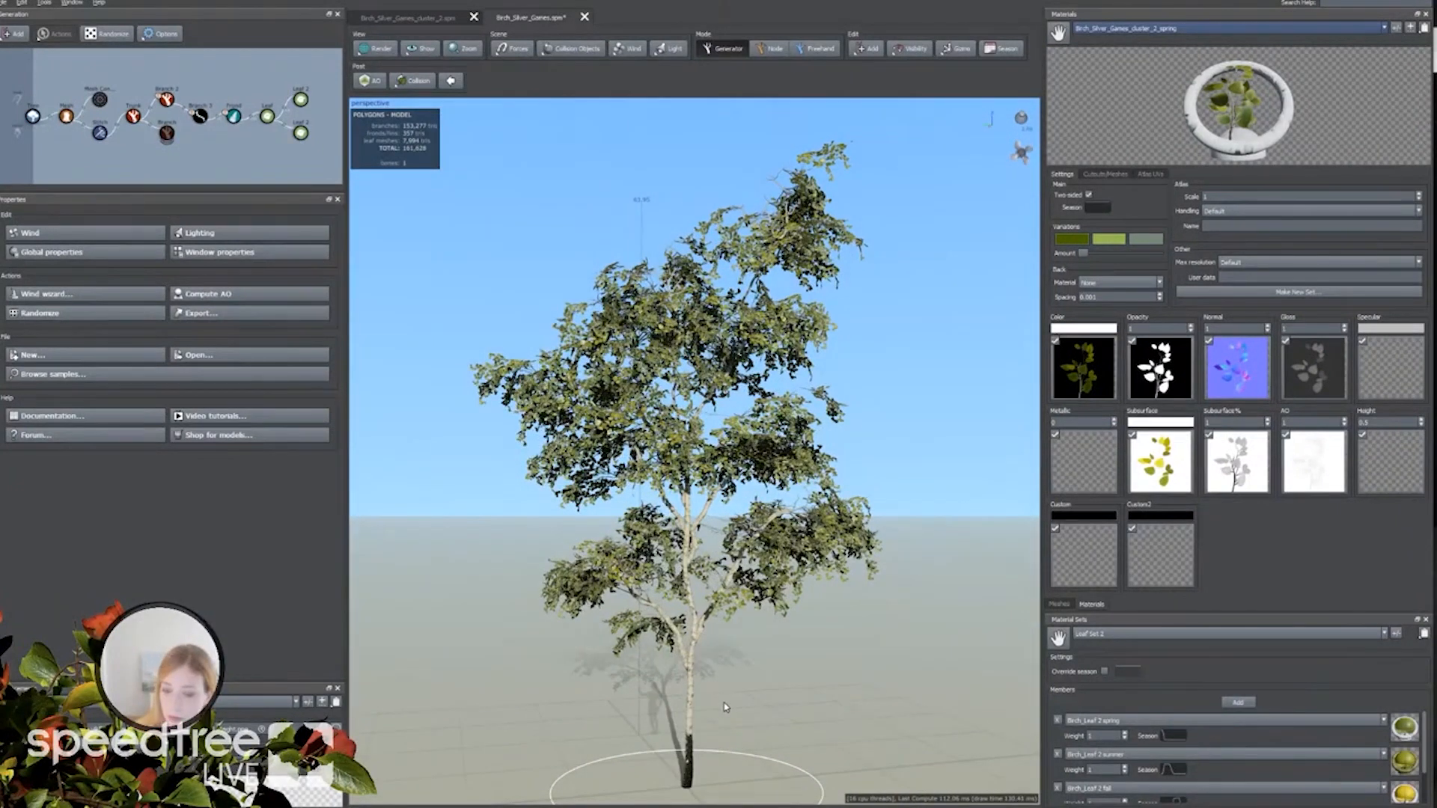
# Compare the foliage with collision set to None and restored to High quality.
pyautogui.click(420, 81)
pyautogui.click(435, 92)
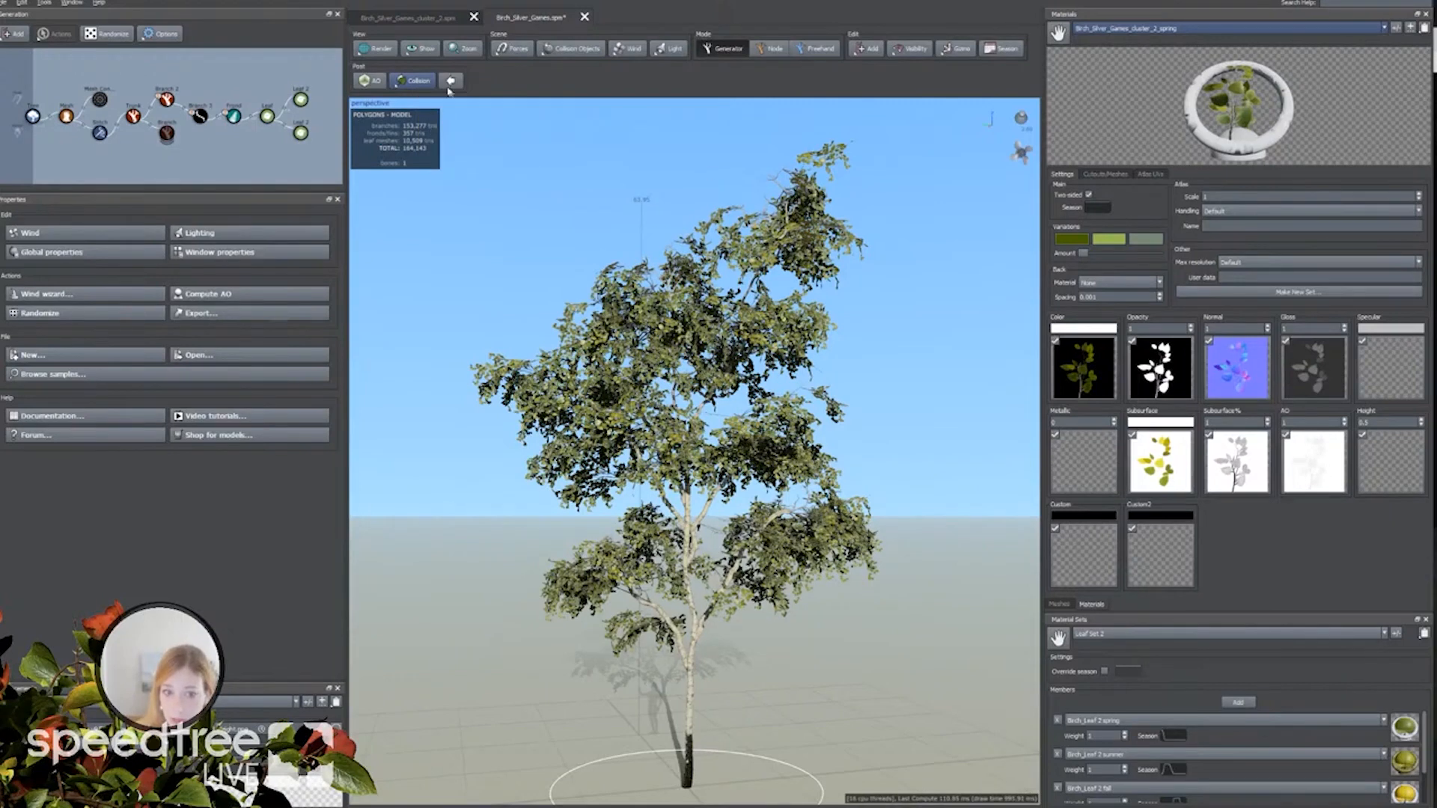
pyautogui.click(417, 81)
pyautogui.click(438, 127)
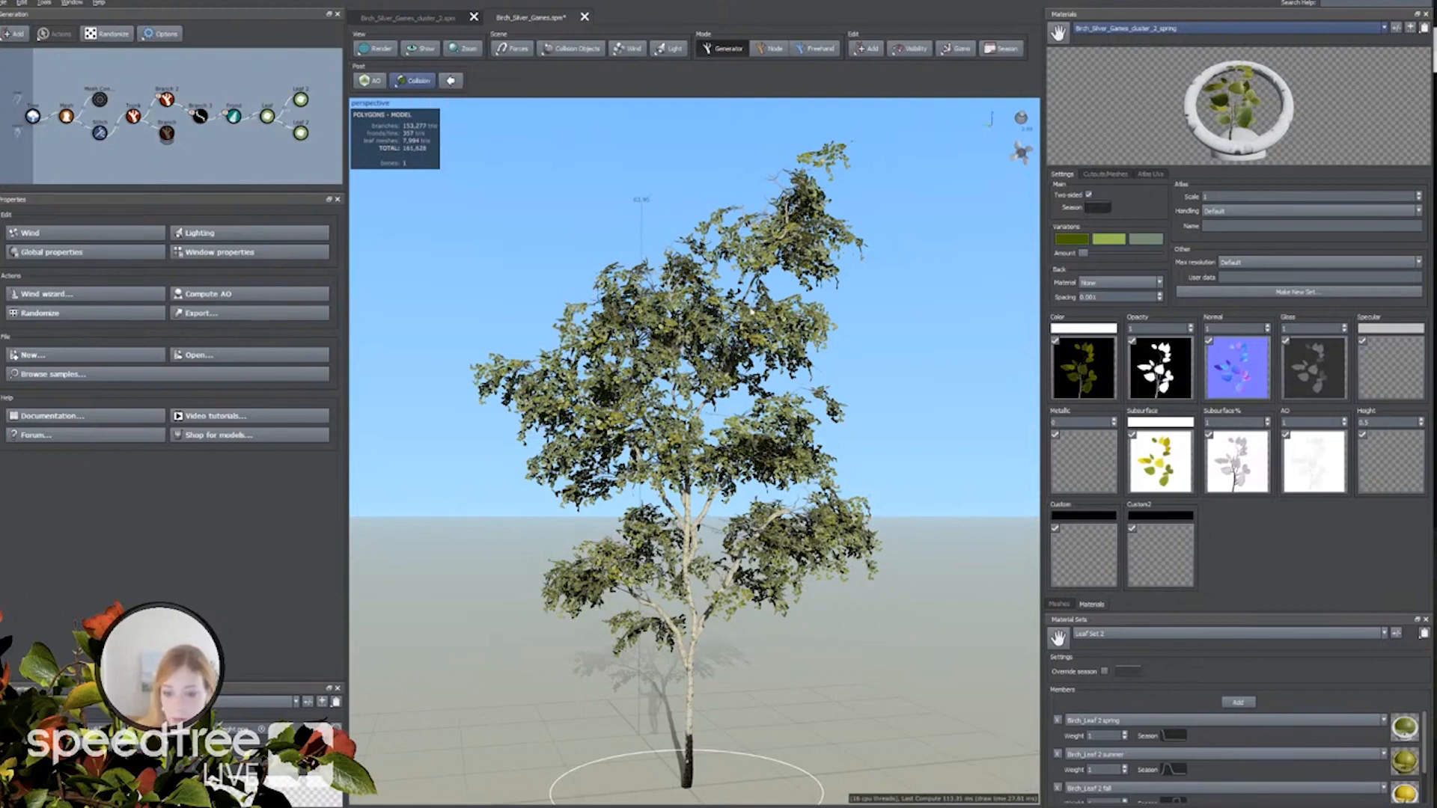
# Examine the Collision properties of the Leaf generators and the available collision quality options.
pyautogui.click(300, 134)
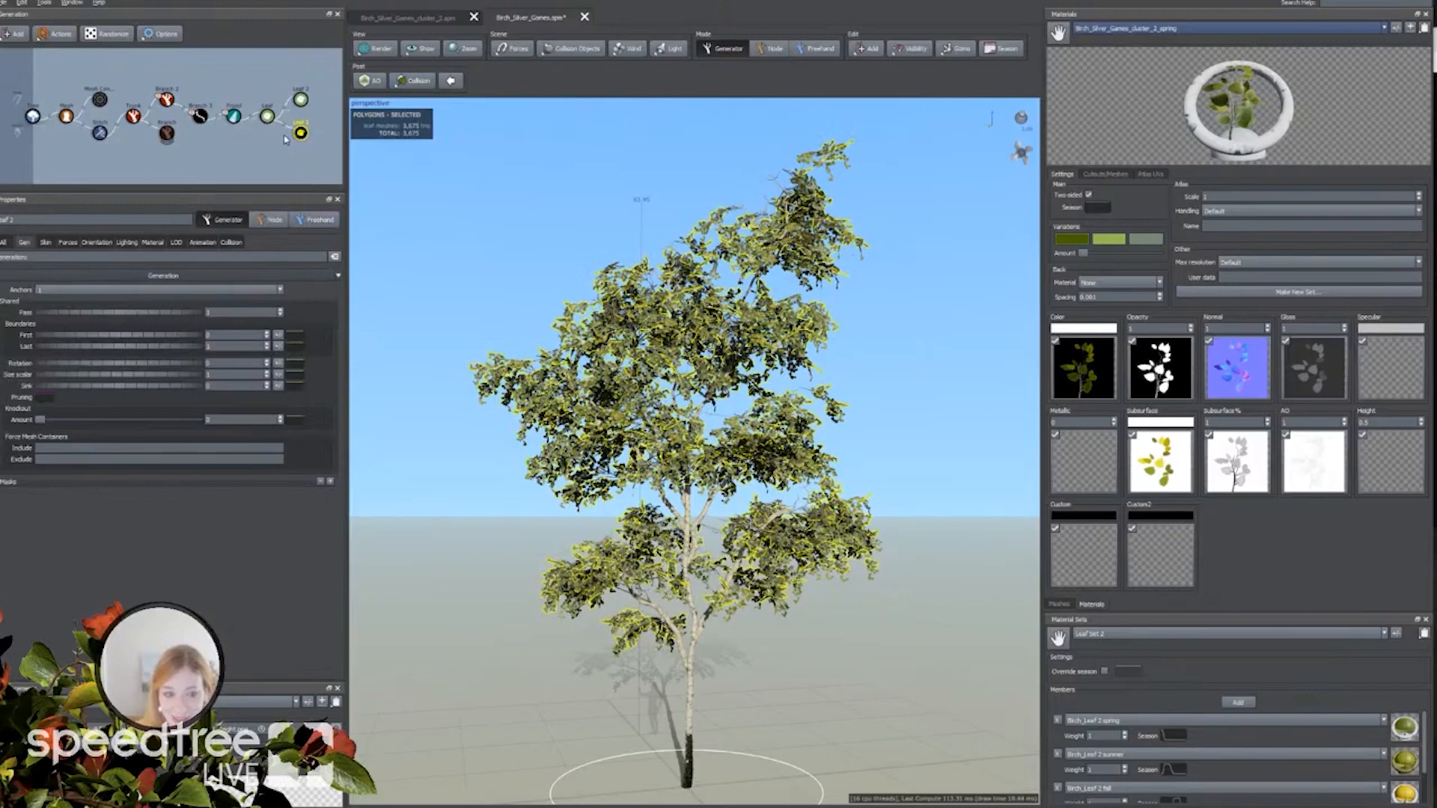
pyautogui.click(267, 116)
pyautogui.scroll(-8, 178, 265)
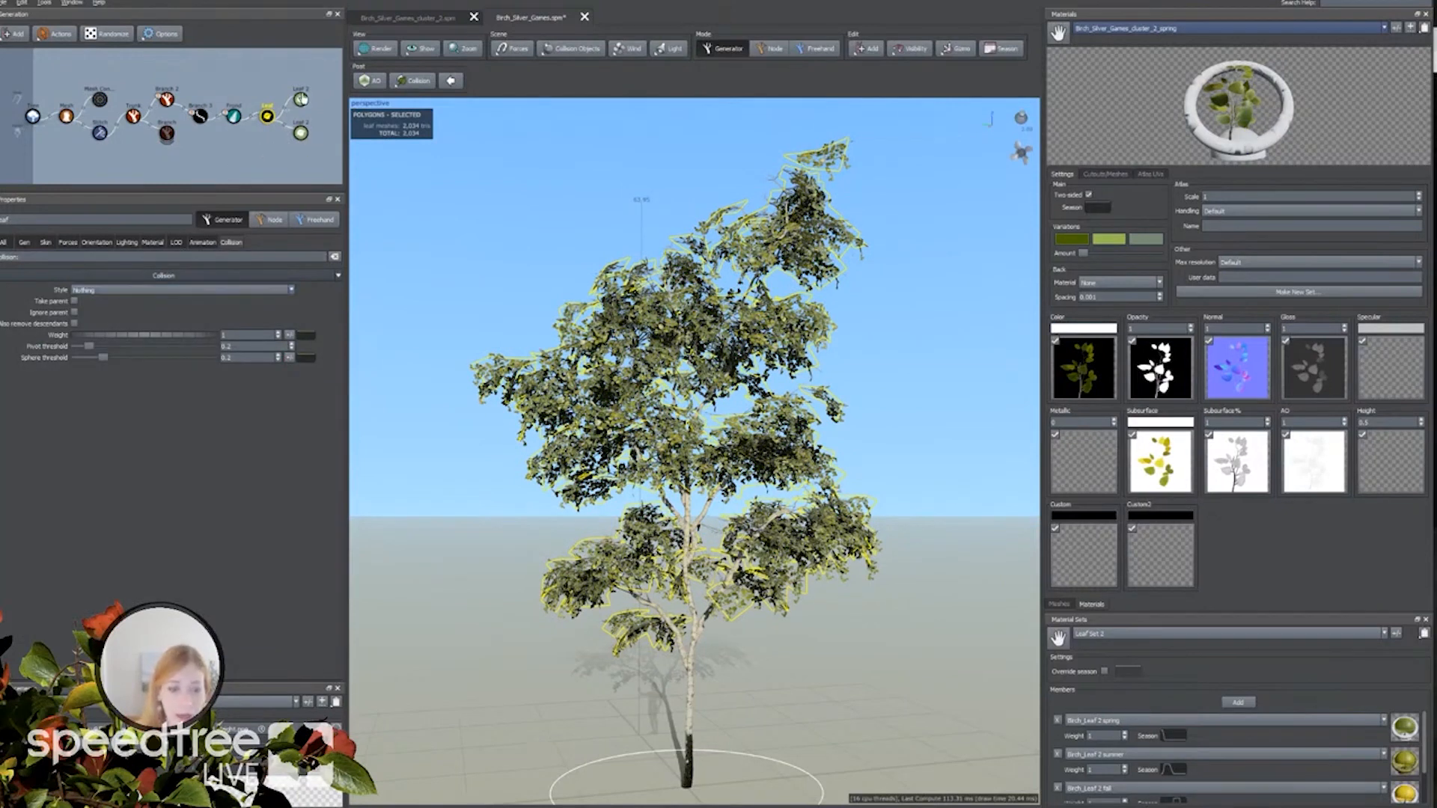
pyautogui.click(307, 83)
pyautogui.click(301, 134)
pyautogui.click(293, 139)
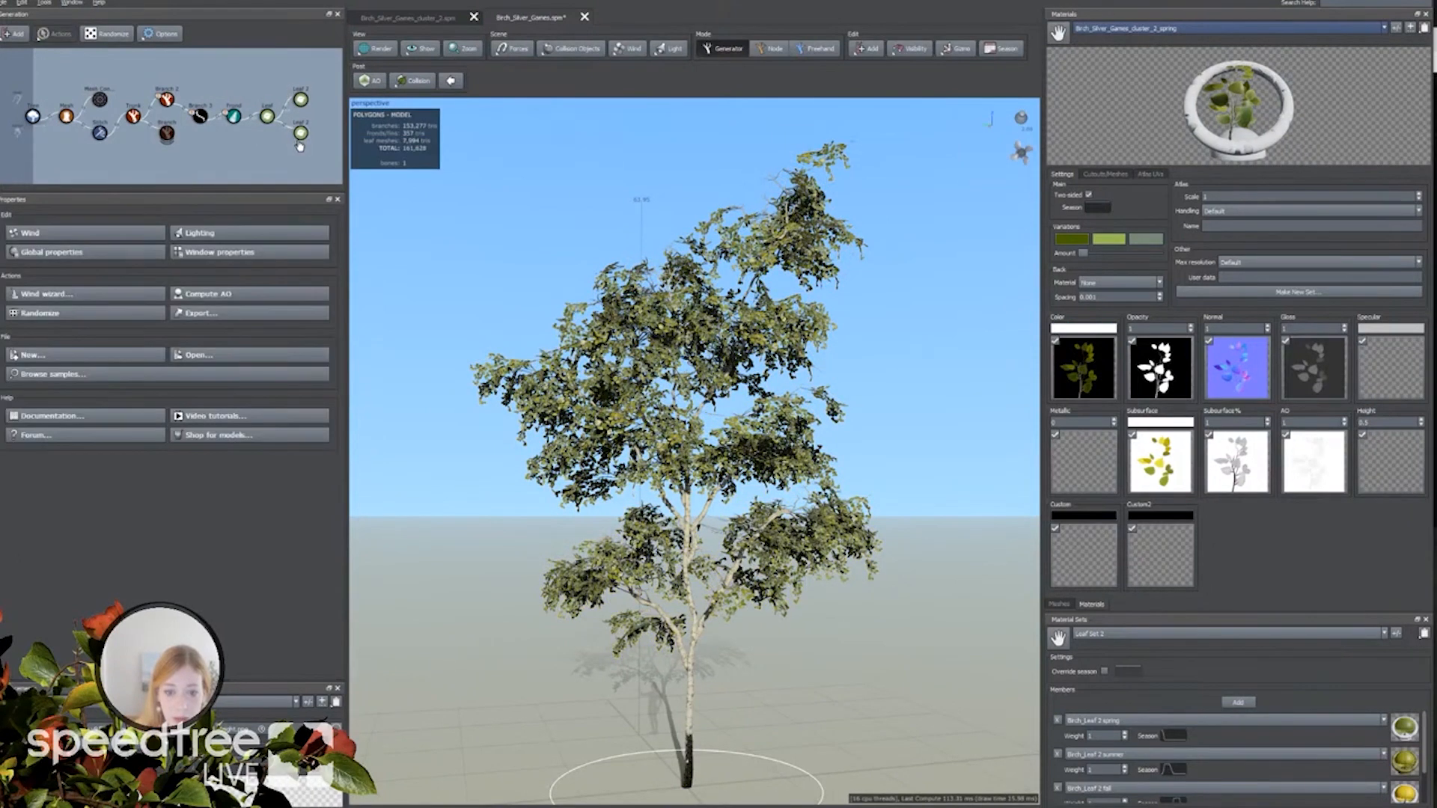
pyautogui.click(408, 81)
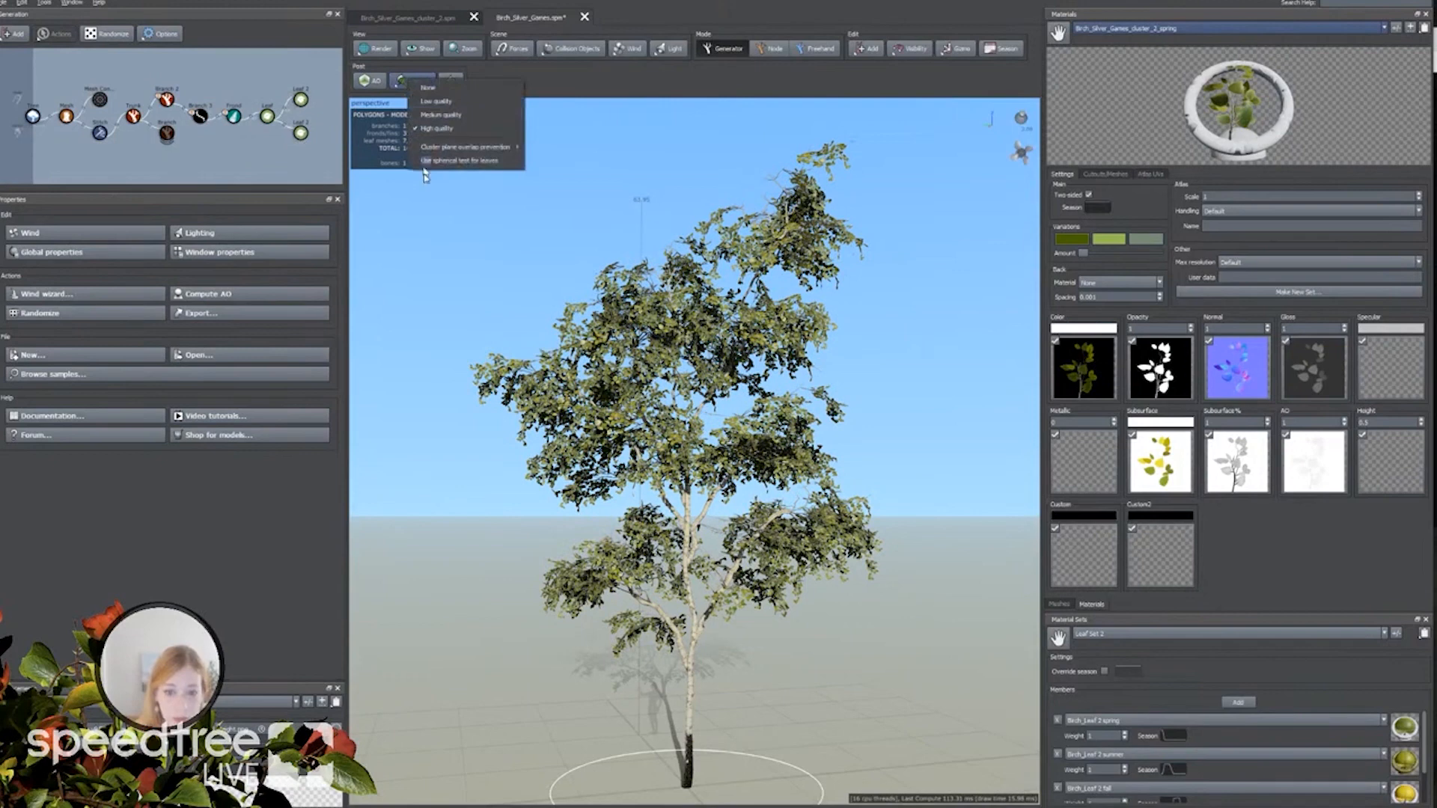
pyautogui.click(259, 174)
# Review the whole tree from several angles and save the Birch_Silver_Games file.
pyautogui.moveTo(622, 405)
pyautogui.mouseDown()
pyautogui.moveTo(514, 397)
pyautogui.moveTo(624, 405)
pyautogui.mouseUp()
pyautogui.moveTo(455, 399)
pyautogui.mouseDown()
pyautogui.moveTo(449, 416)
pyautogui.moveTo(572, 438)
pyautogui.moveTo(552, 397)
pyautogui.moveTo(459, 402)
pyautogui.mouseUp()
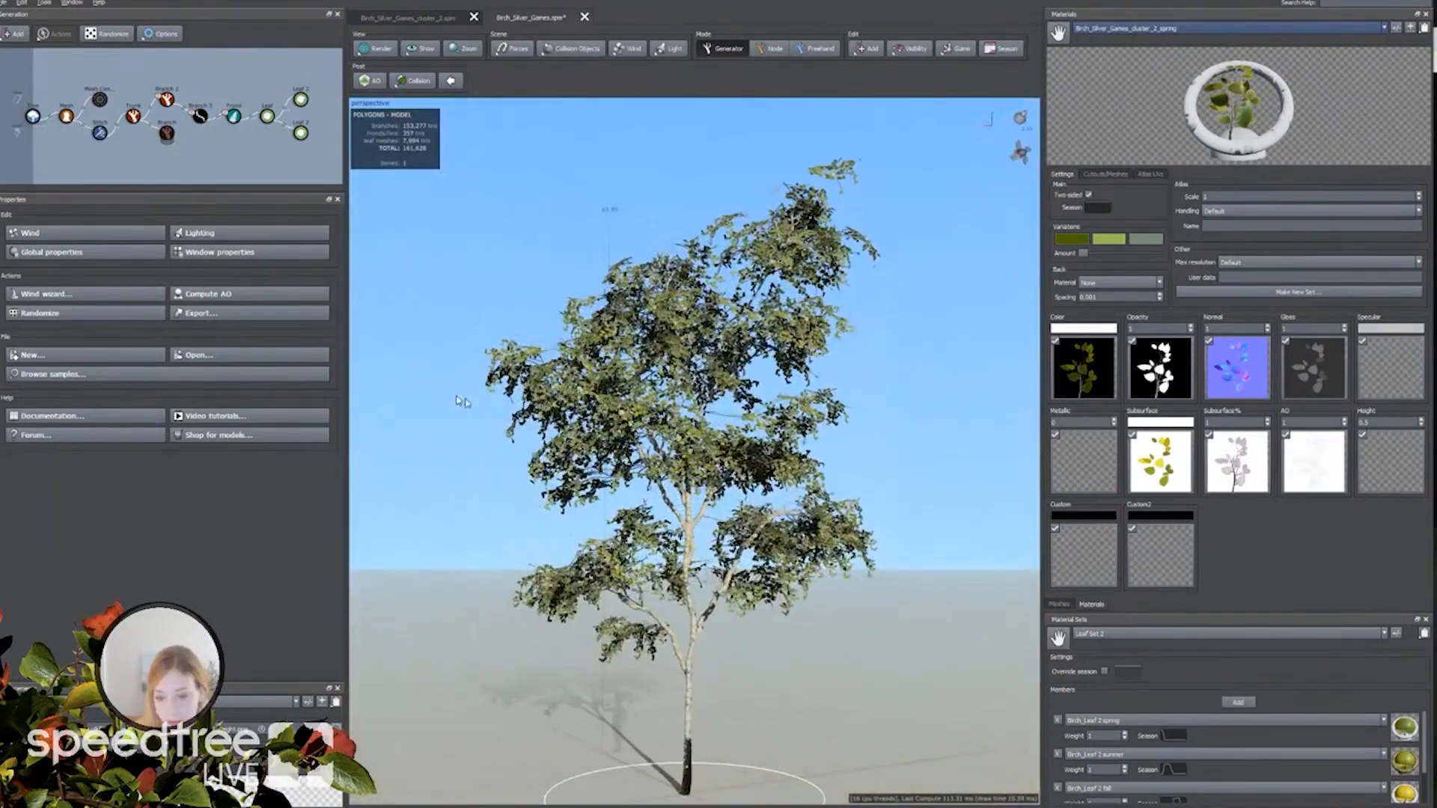
pyautogui.moveTo(488, 476); pyautogui.dragTo(517, 501)
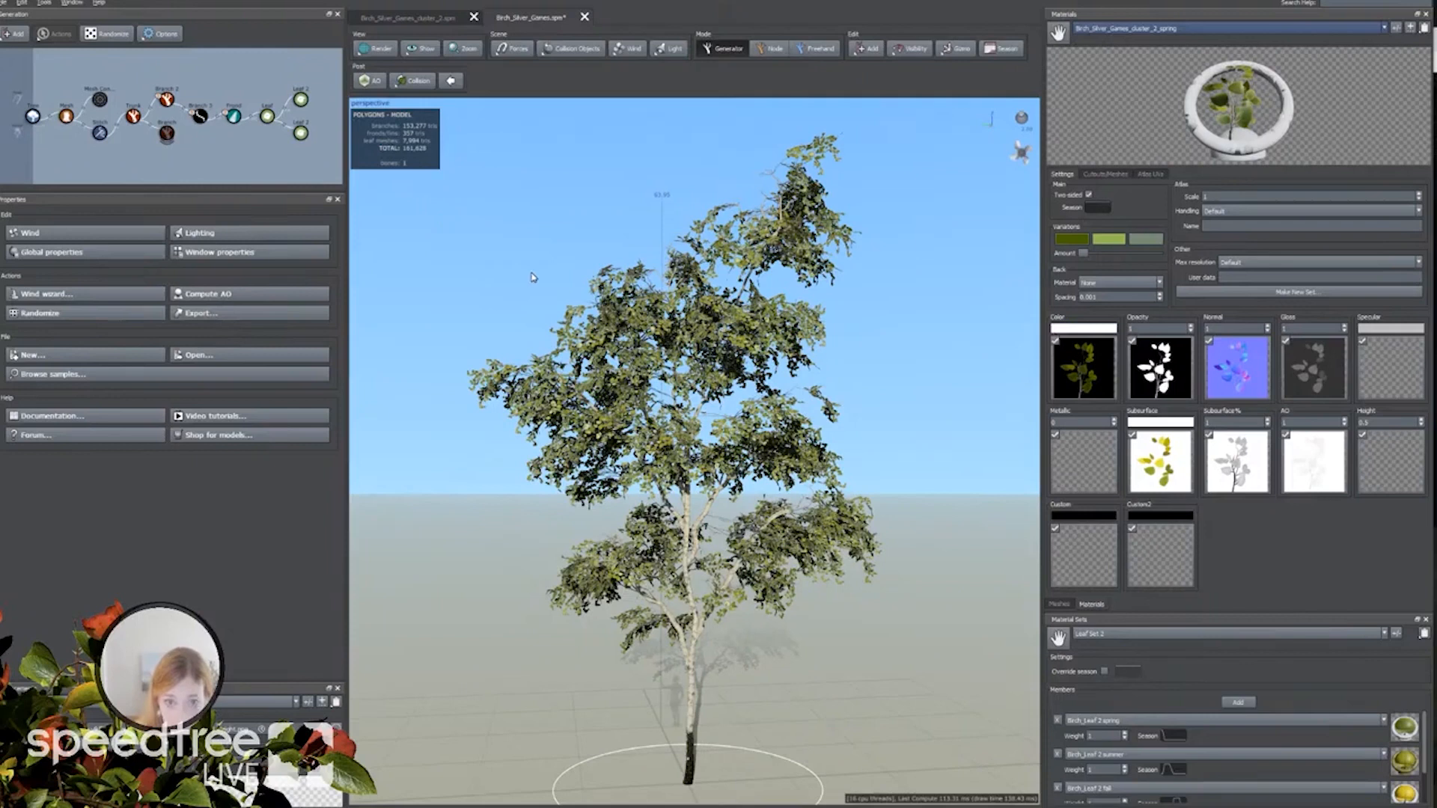
pyautogui.click(5, 3)
pyautogui.click(34, 76)
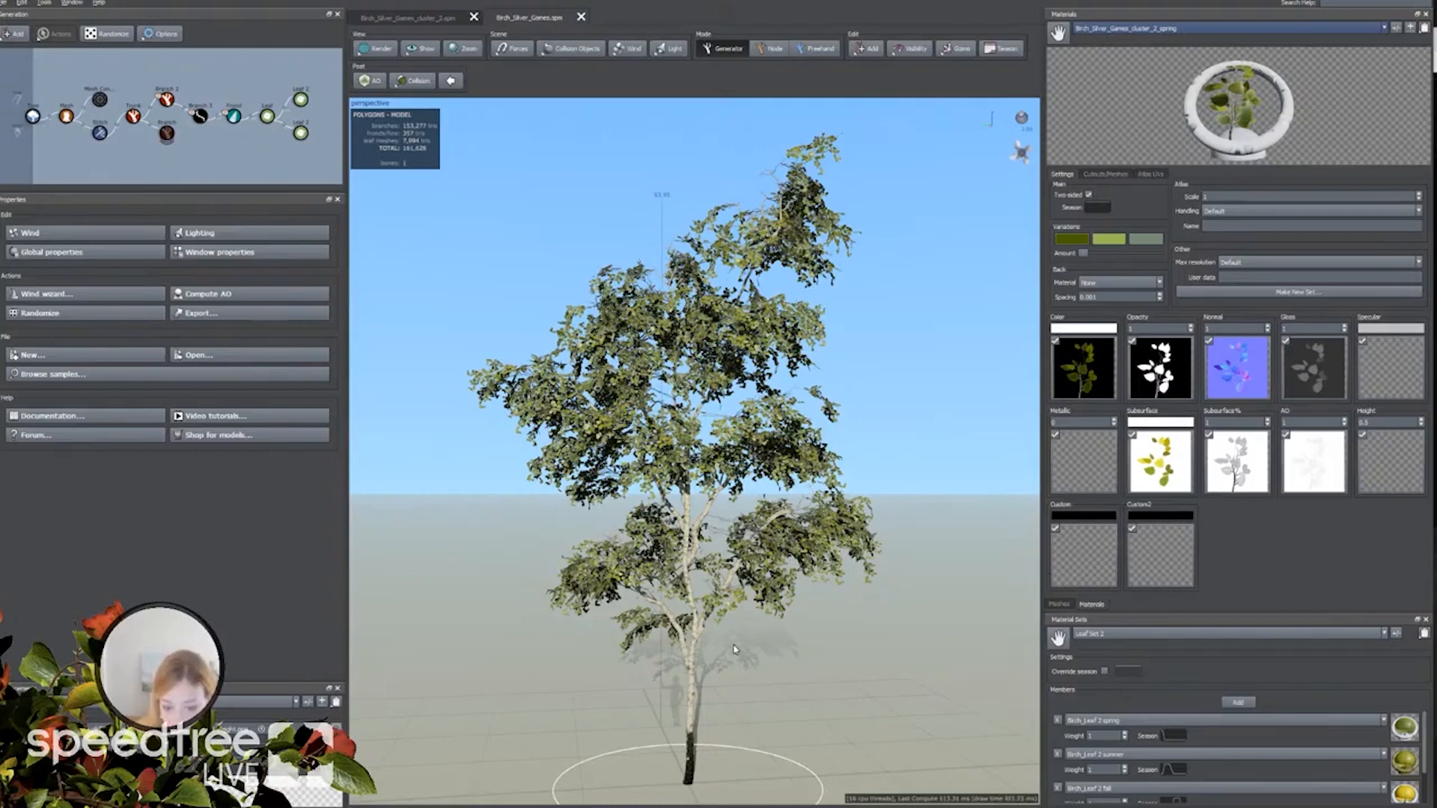
# Unhide the Branch generator for the small lower trunk branches and its attached Cap generator, and clear the selection.
pyautogui.scroll(3, 733, 650)
pyautogui.moveTo(733, 650); pyautogui.dragTo(699, 573, button='middle')
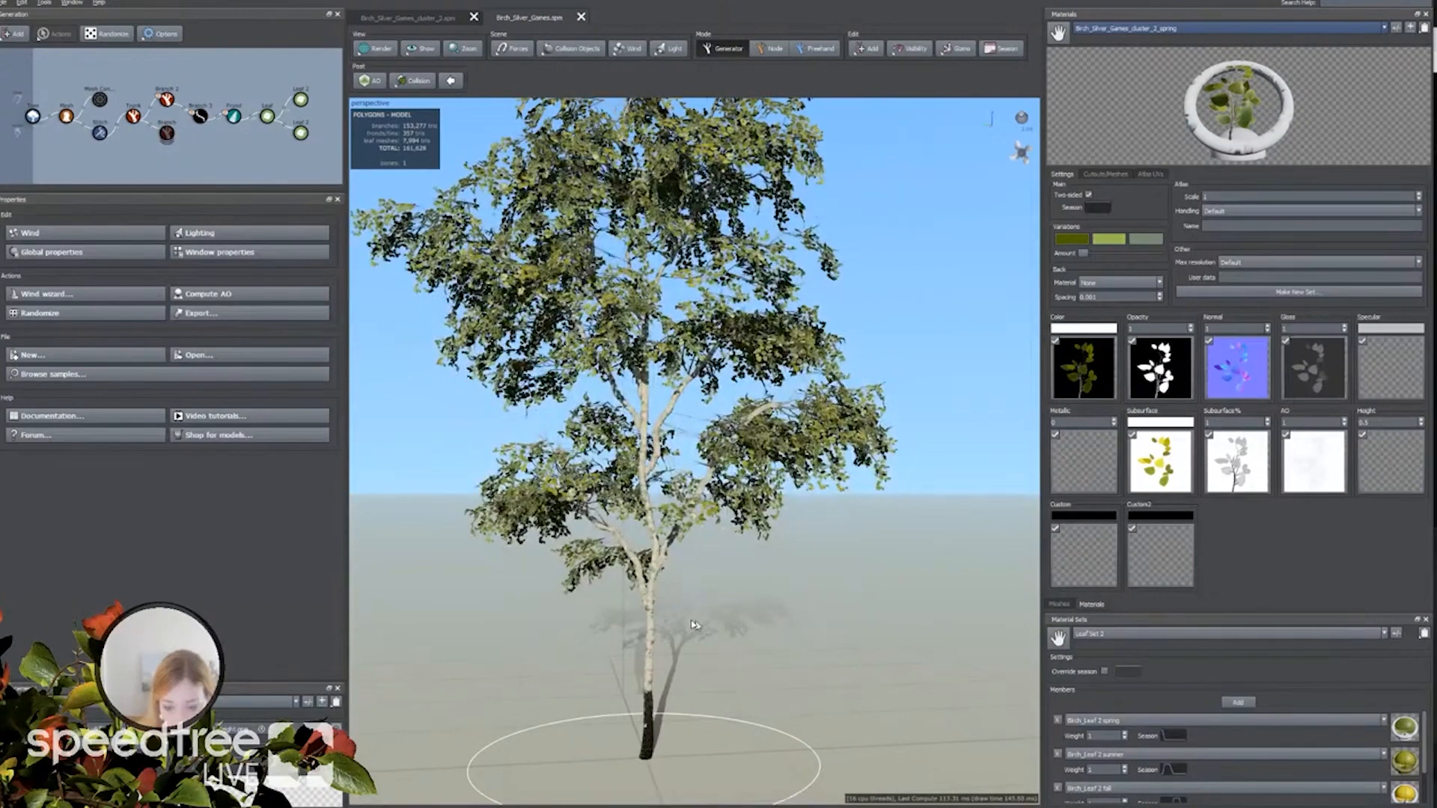
pyautogui.click(166, 134)
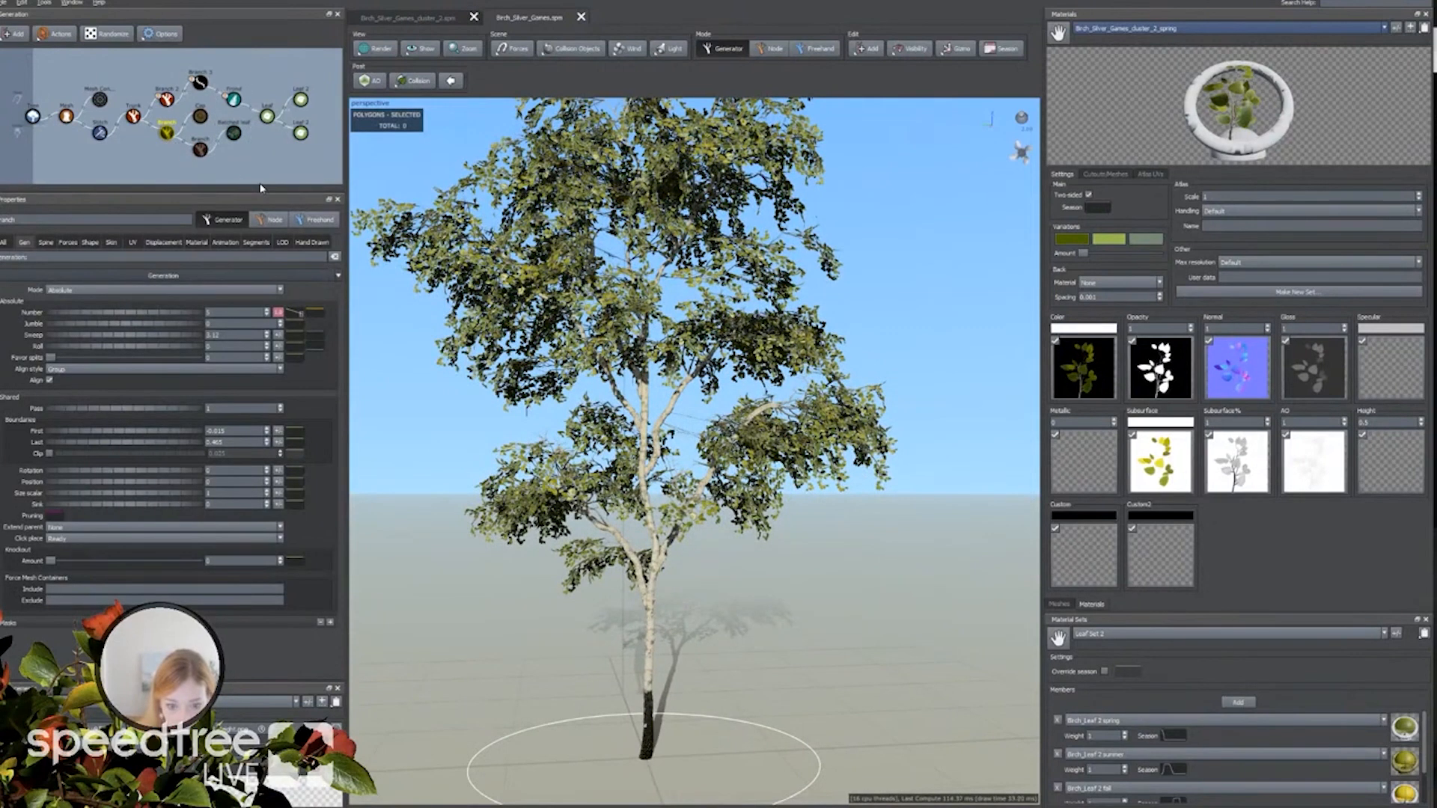
pyautogui.click(168, 134)
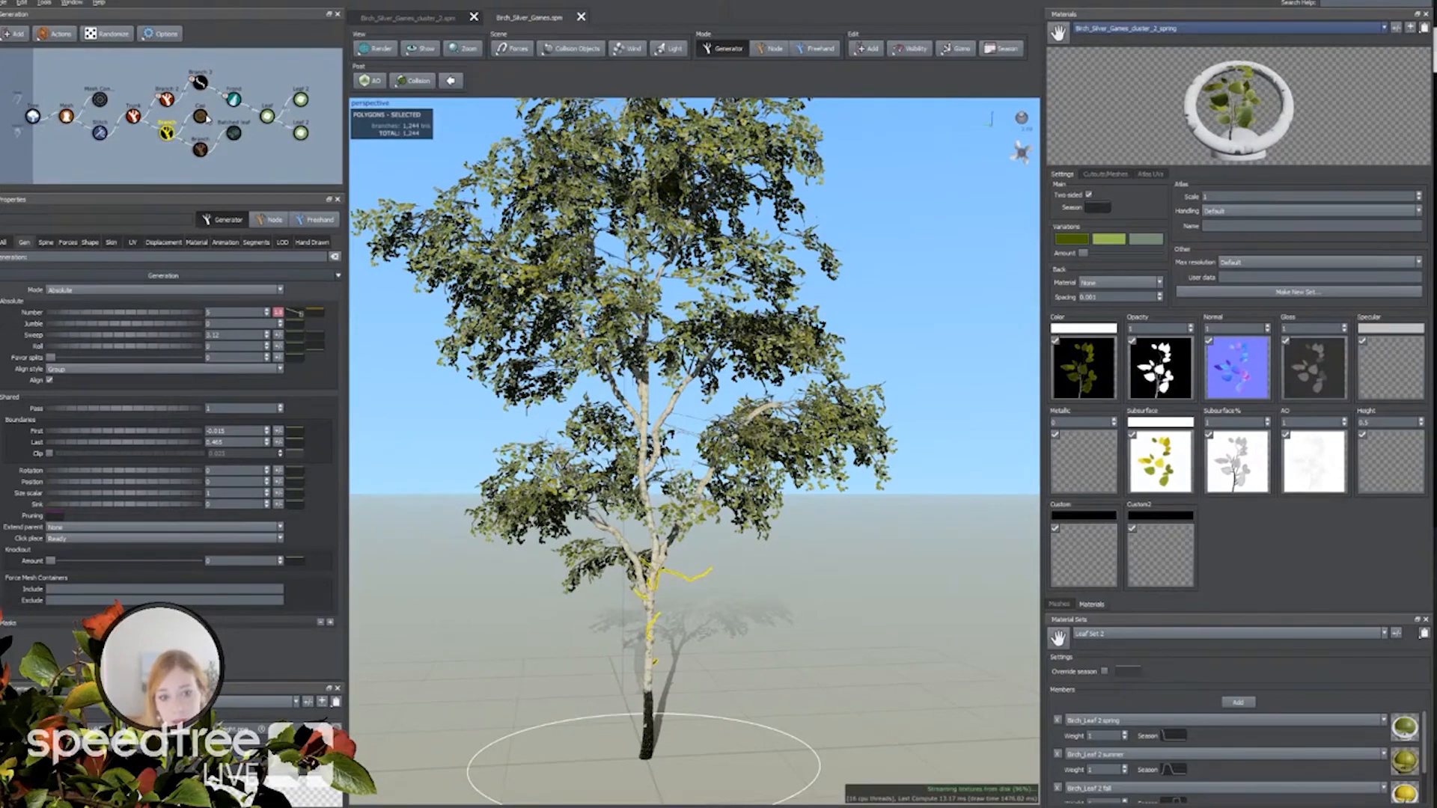
pyautogui.click(200, 116)
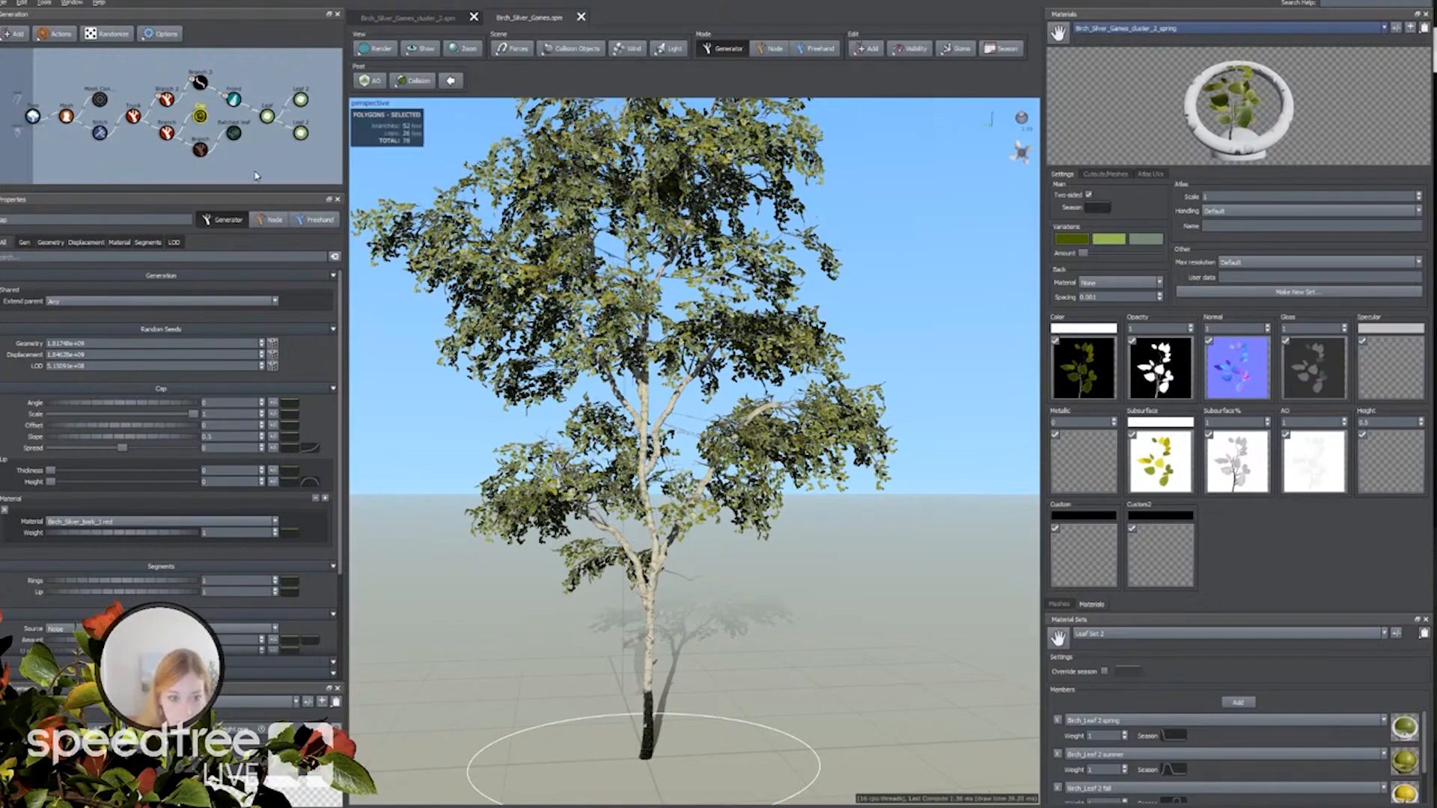
pyautogui.click(212, 159)
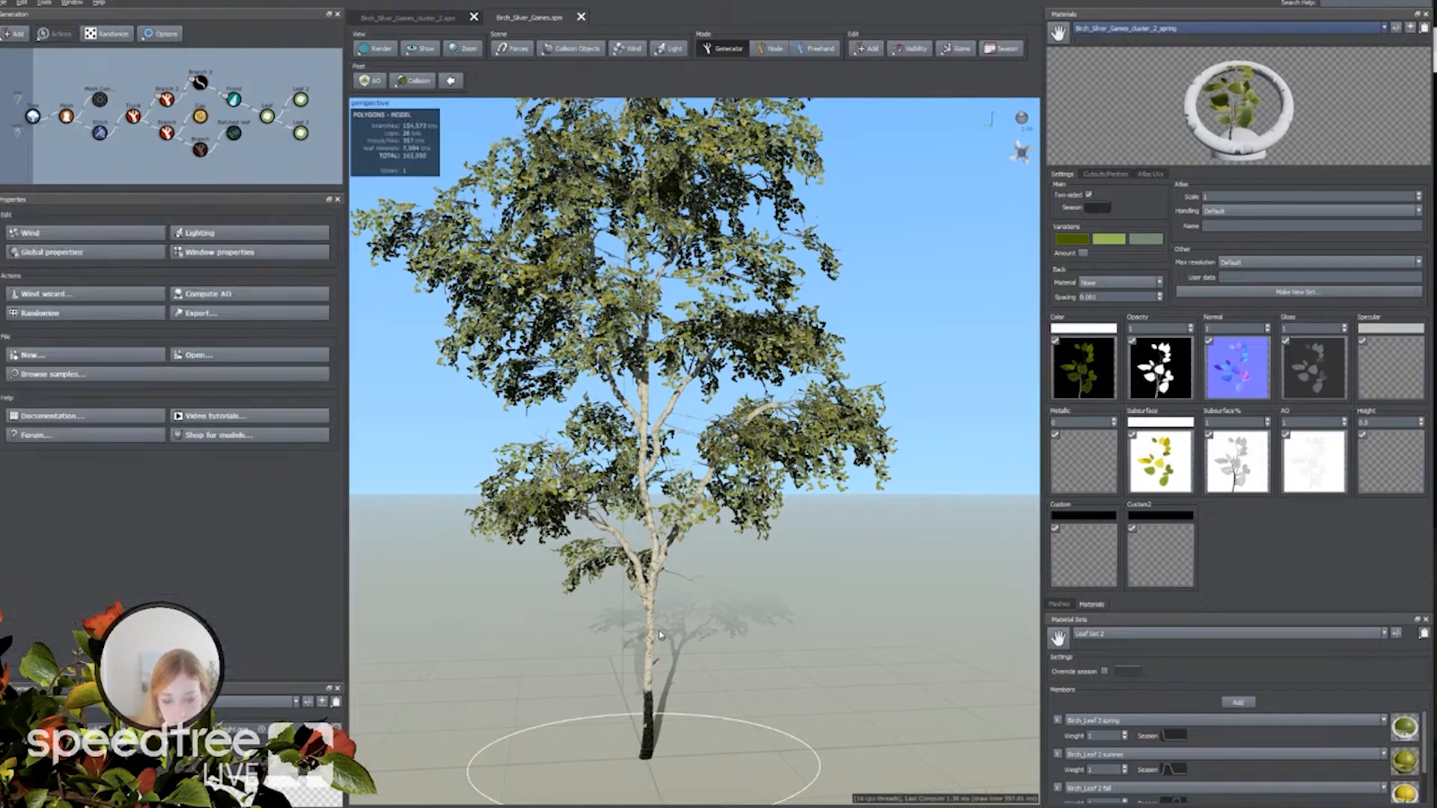
# Delete the Batched Leaf generator beside the small lower trunk Branch generator and clear the selection.
pyautogui.click(200, 152)
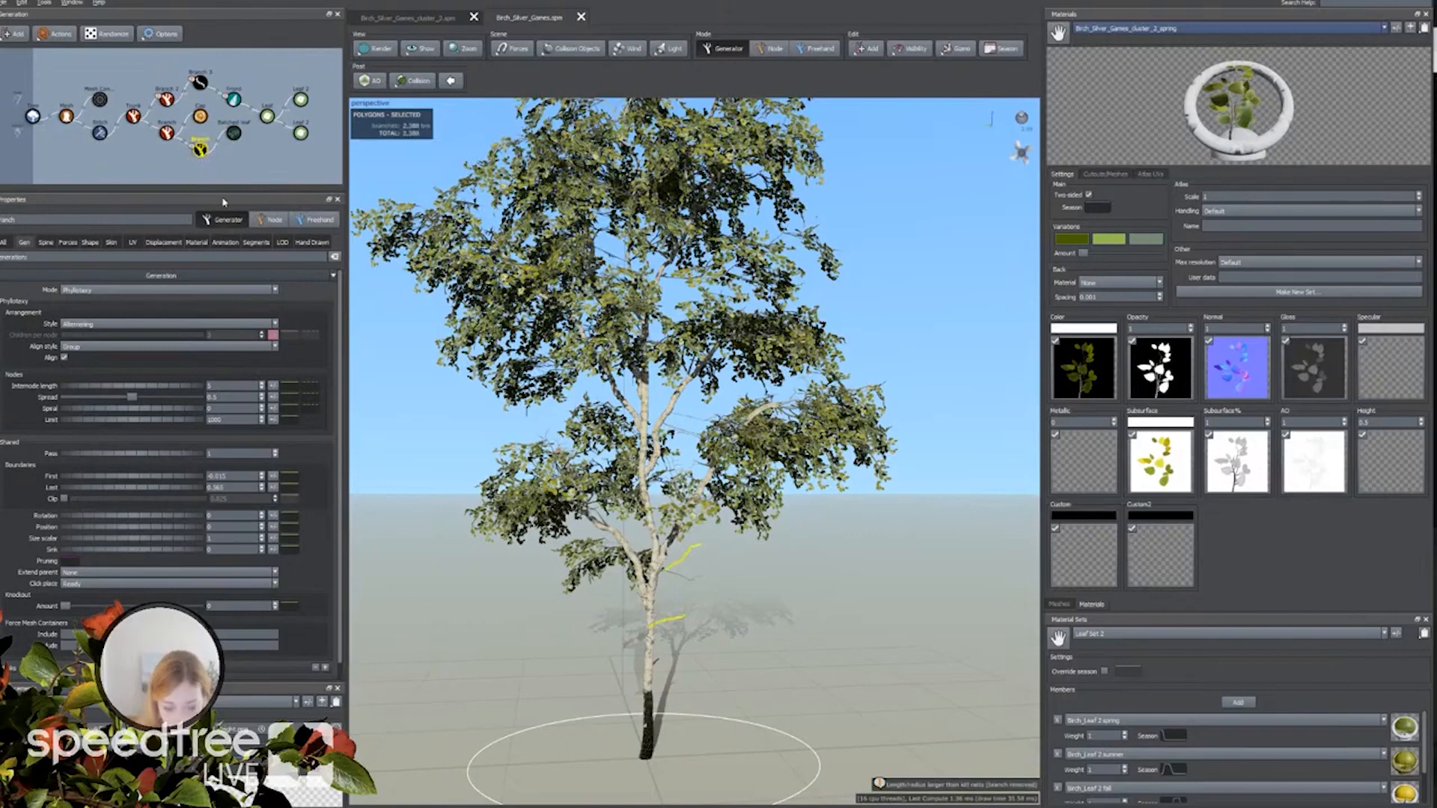
pyautogui.click(235, 145)
pyautogui.click(234, 135)
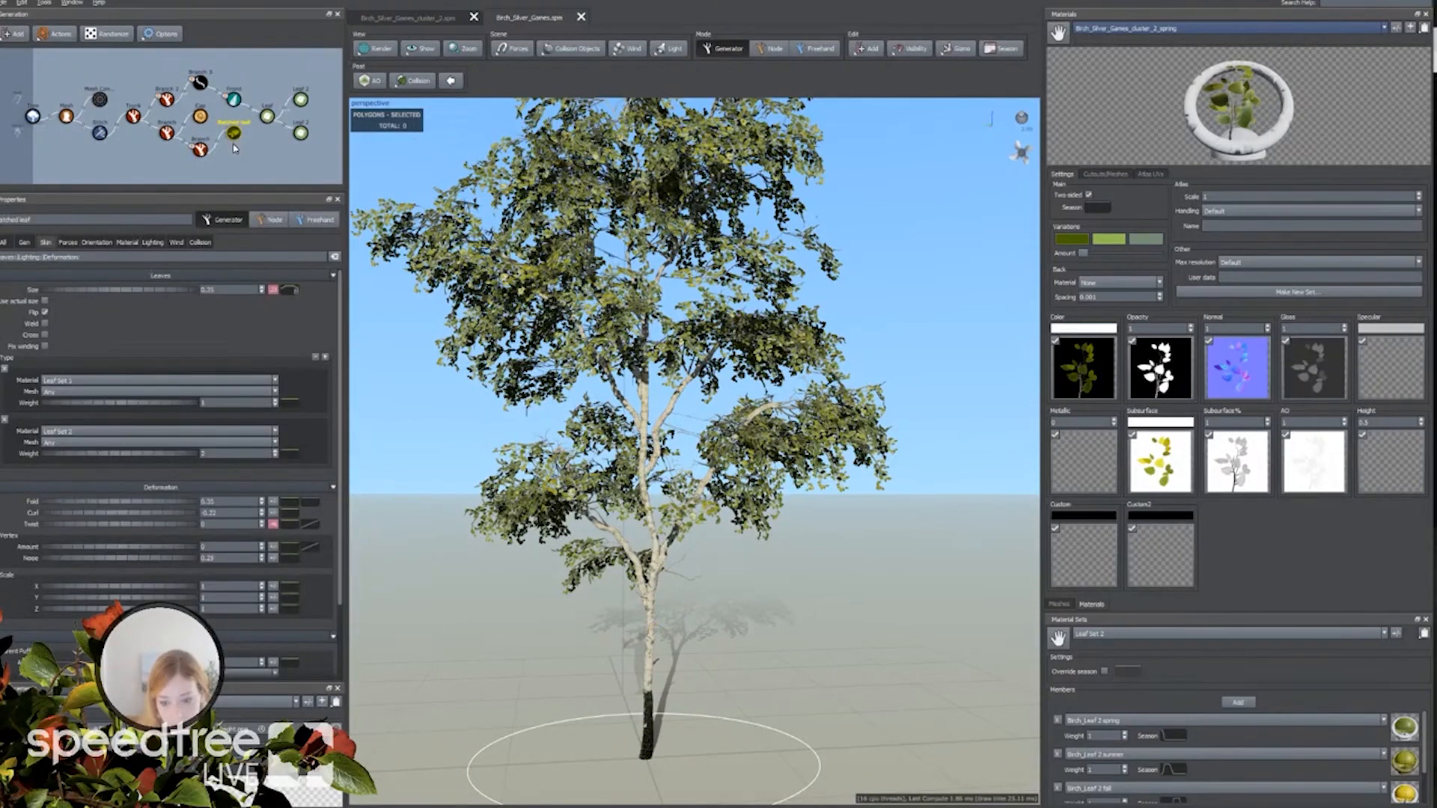
pyautogui.click(240, 154)
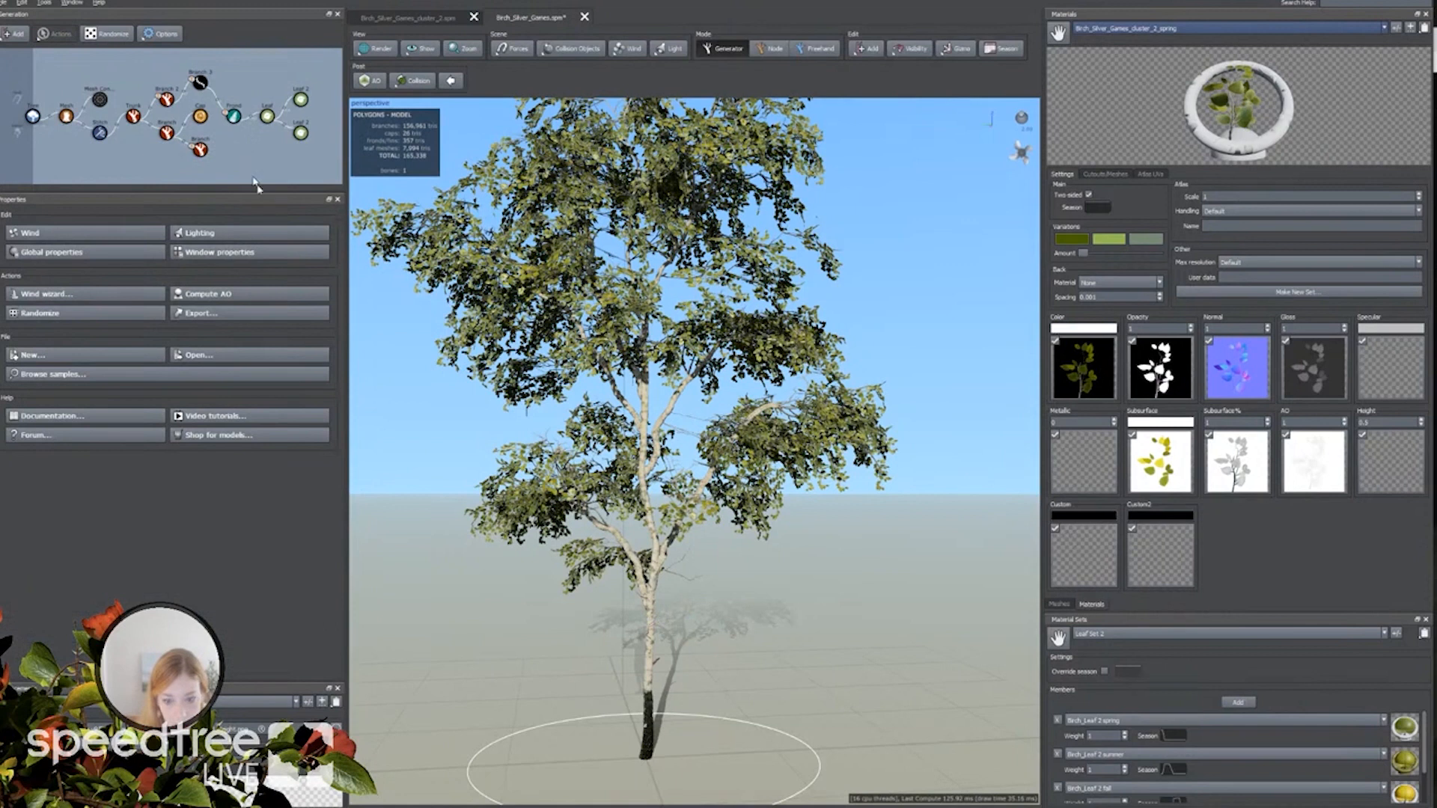
# Inspect the lower trunk and its small bare branches up close from several angles.
pyautogui.moveTo(616, 570); pyautogui.dragTo(612, 566)
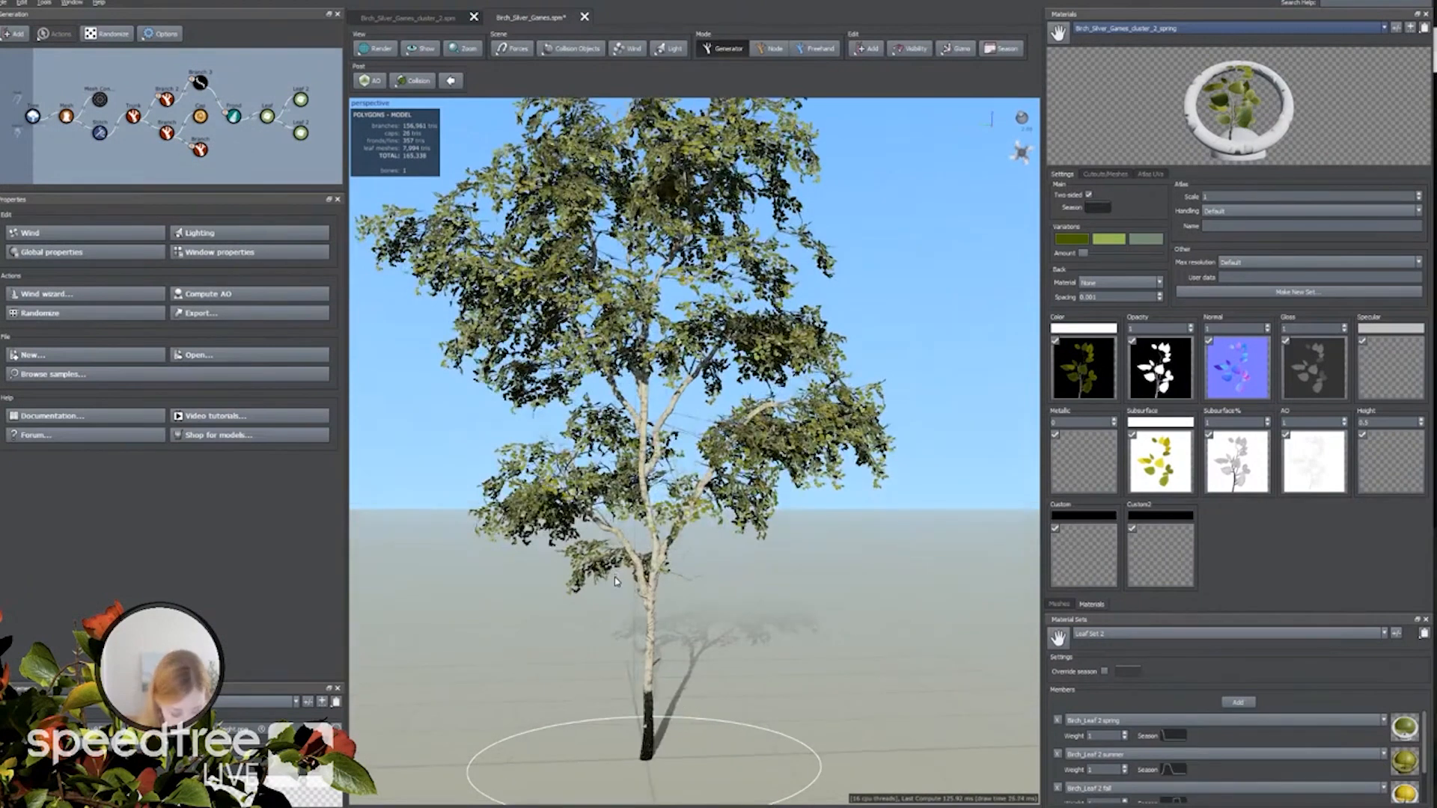
pyautogui.scroll(2, 615, 580)
pyautogui.moveTo(661, 585); pyautogui.dragTo(734, 611)
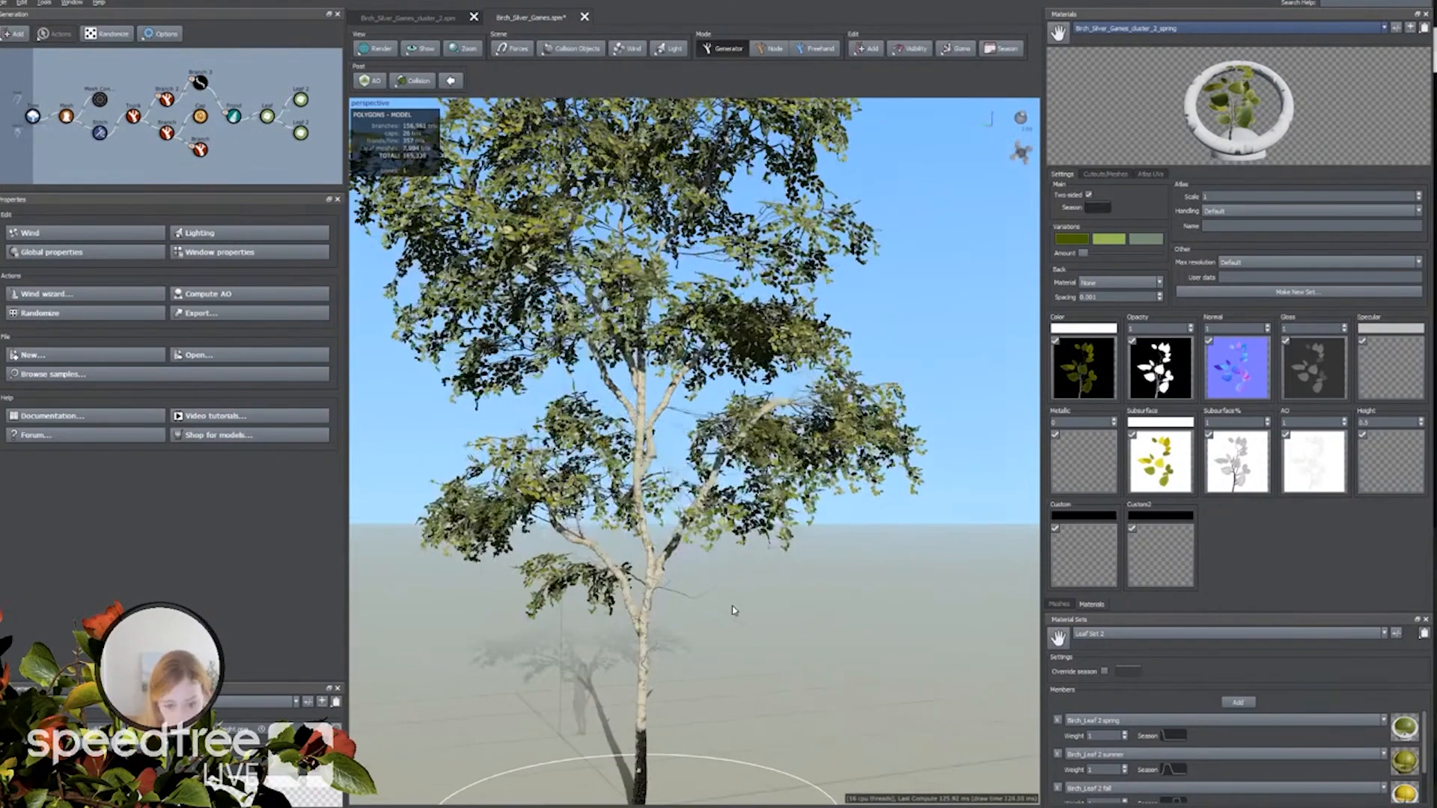
pyautogui.moveTo(732, 639); pyautogui.dragTo(735, 628, button='middle')
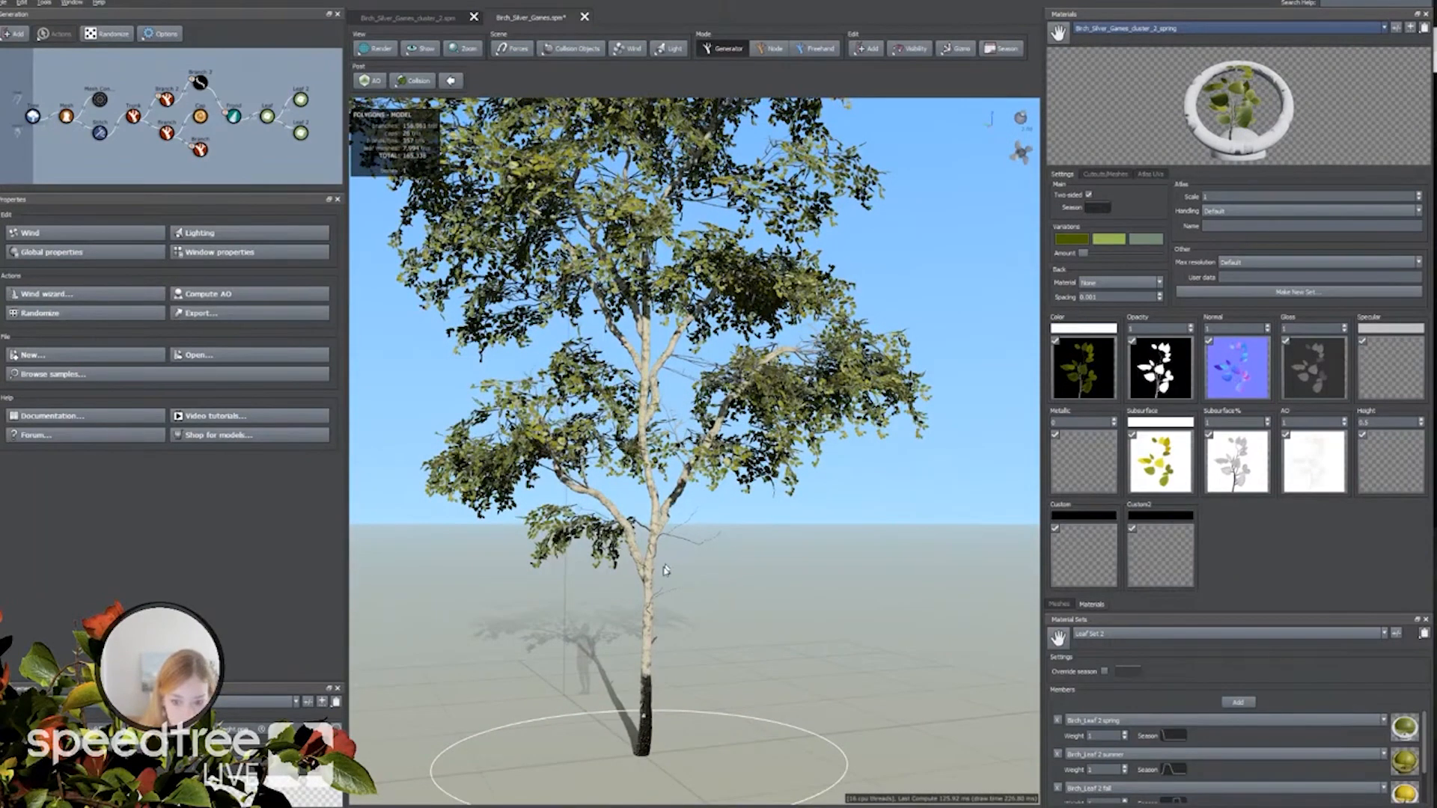
pyautogui.scroll(5, 638, 614)
pyautogui.scroll(-5, 669, 583)
pyautogui.scroll(6, 677, 524)
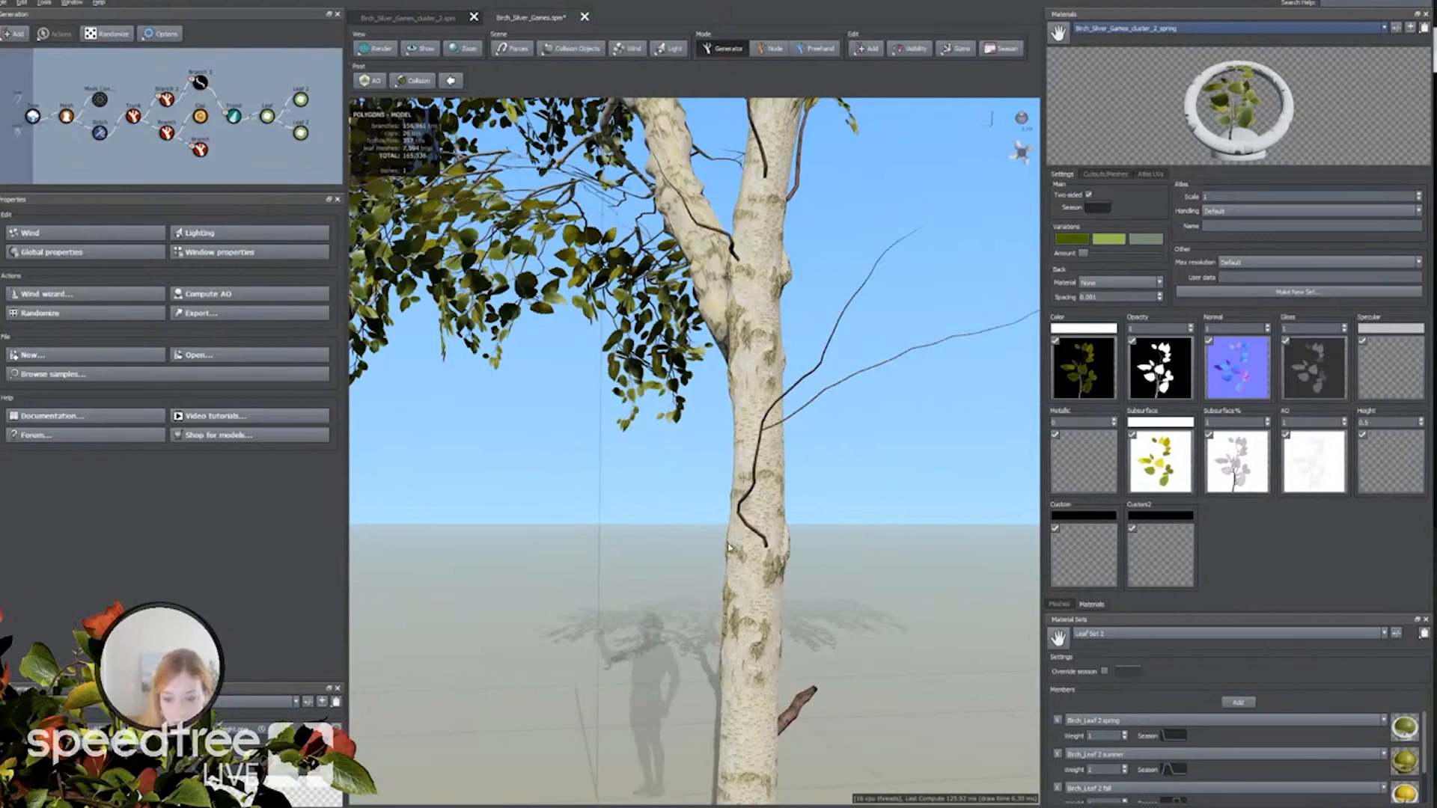
pyautogui.moveTo(754, 347); pyautogui.dragTo(814, 422)
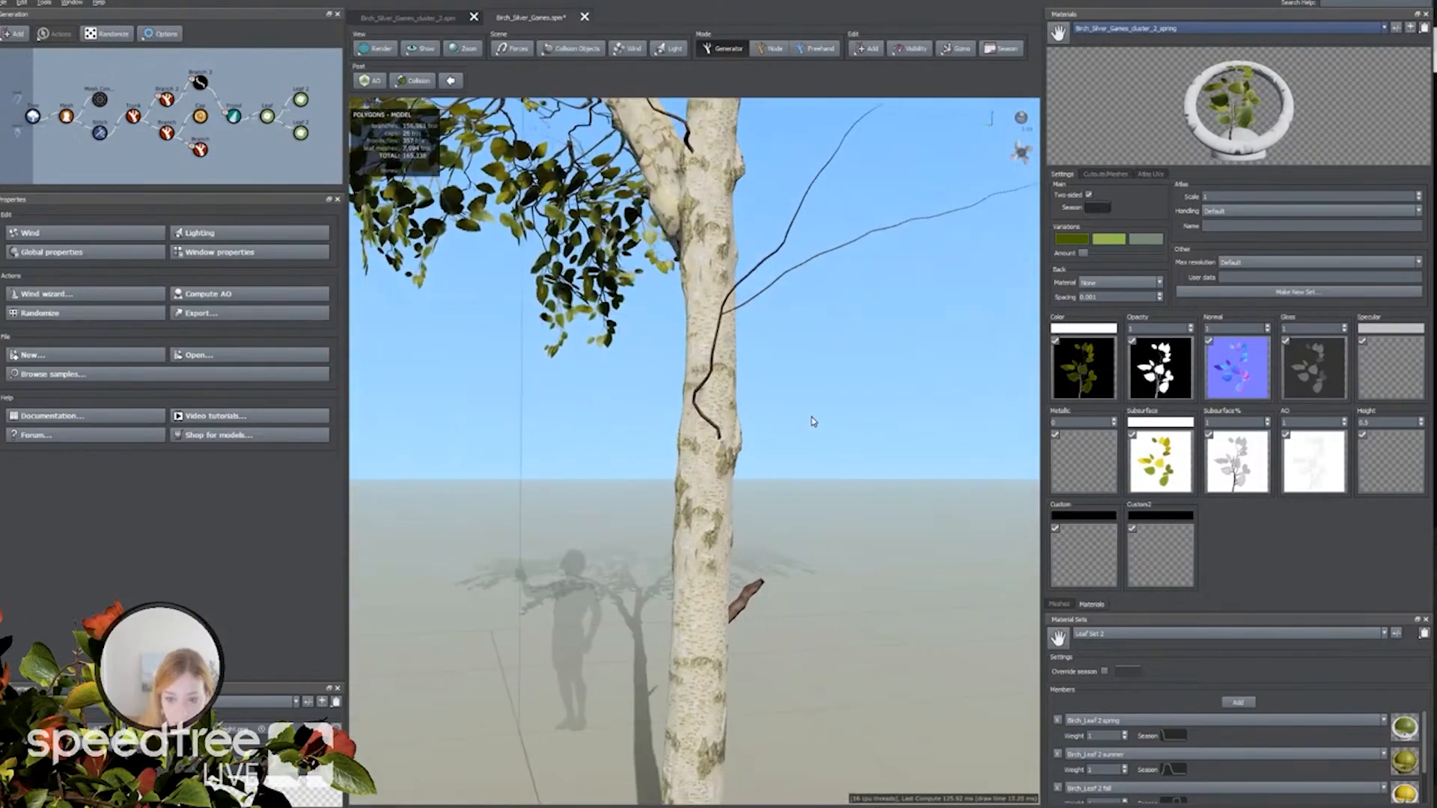
pyautogui.moveTo(797, 547); pyautogui.dragTo(784, 470)
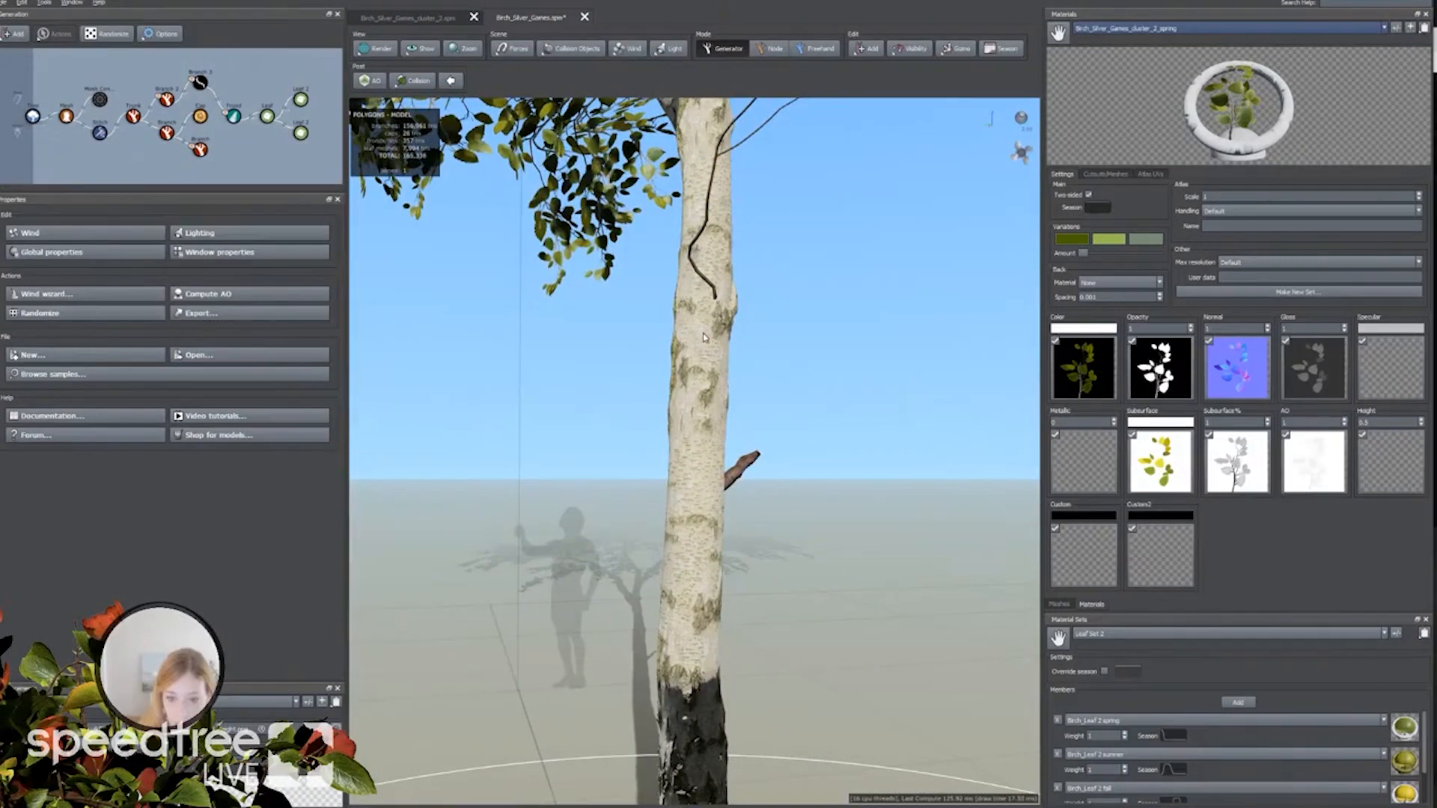
pyautogui.moveTo(730, 445); pyautogui.dragTo(820, 299)
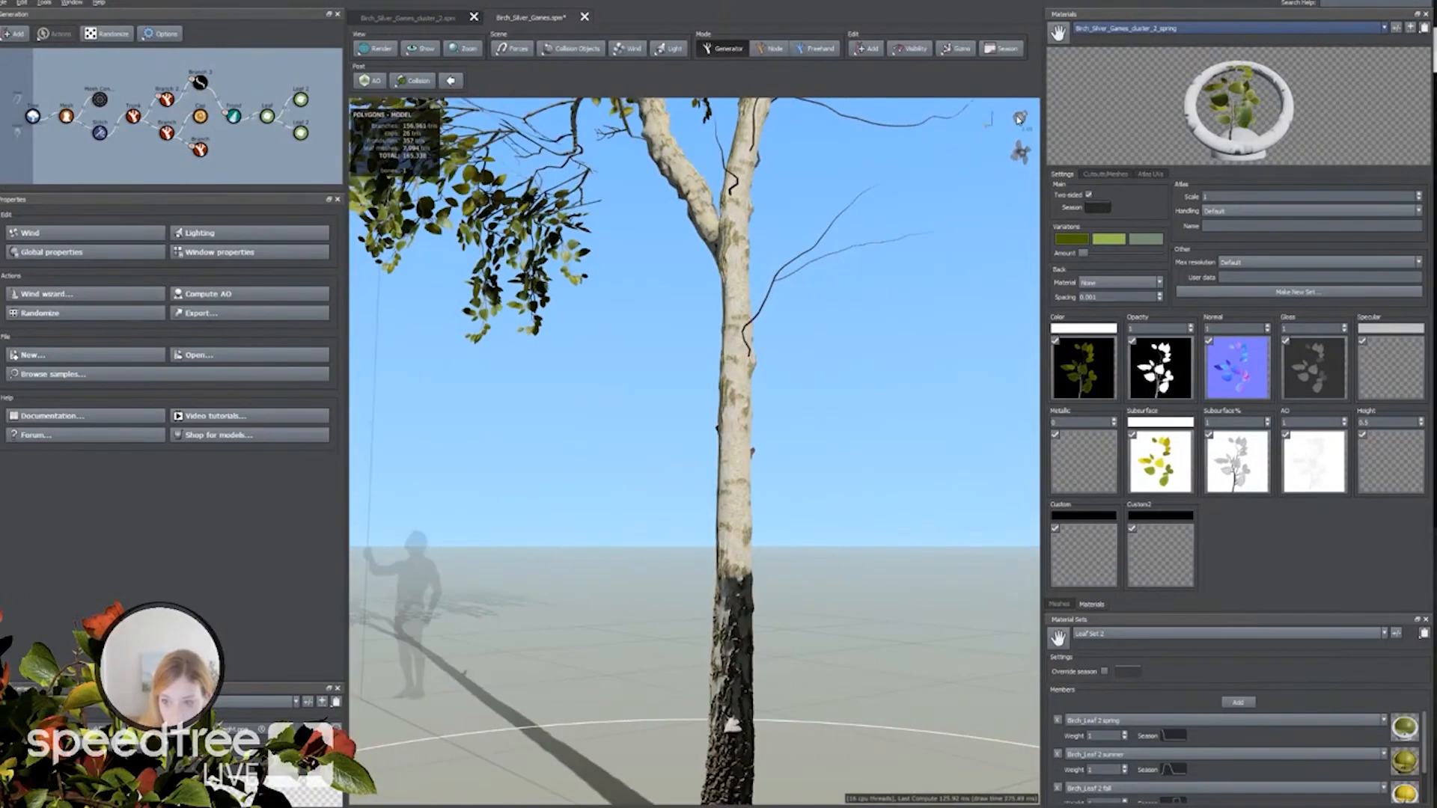
# Change the light direction and review the whole tree from several sides.
pyautogui.click(1019, 119)
pyautogui.moveTo(1028, 124); pyautogui.dragTo(1008, 54)
pyautogui.moveTo(936, 329)
pyautogui.mouseDown()
pyautogui.moveTo(889, 414)
pyautogui.moveTo(908, 412)
pyautogui.moveTo(909, 337)
pyautogui.mouseUp()
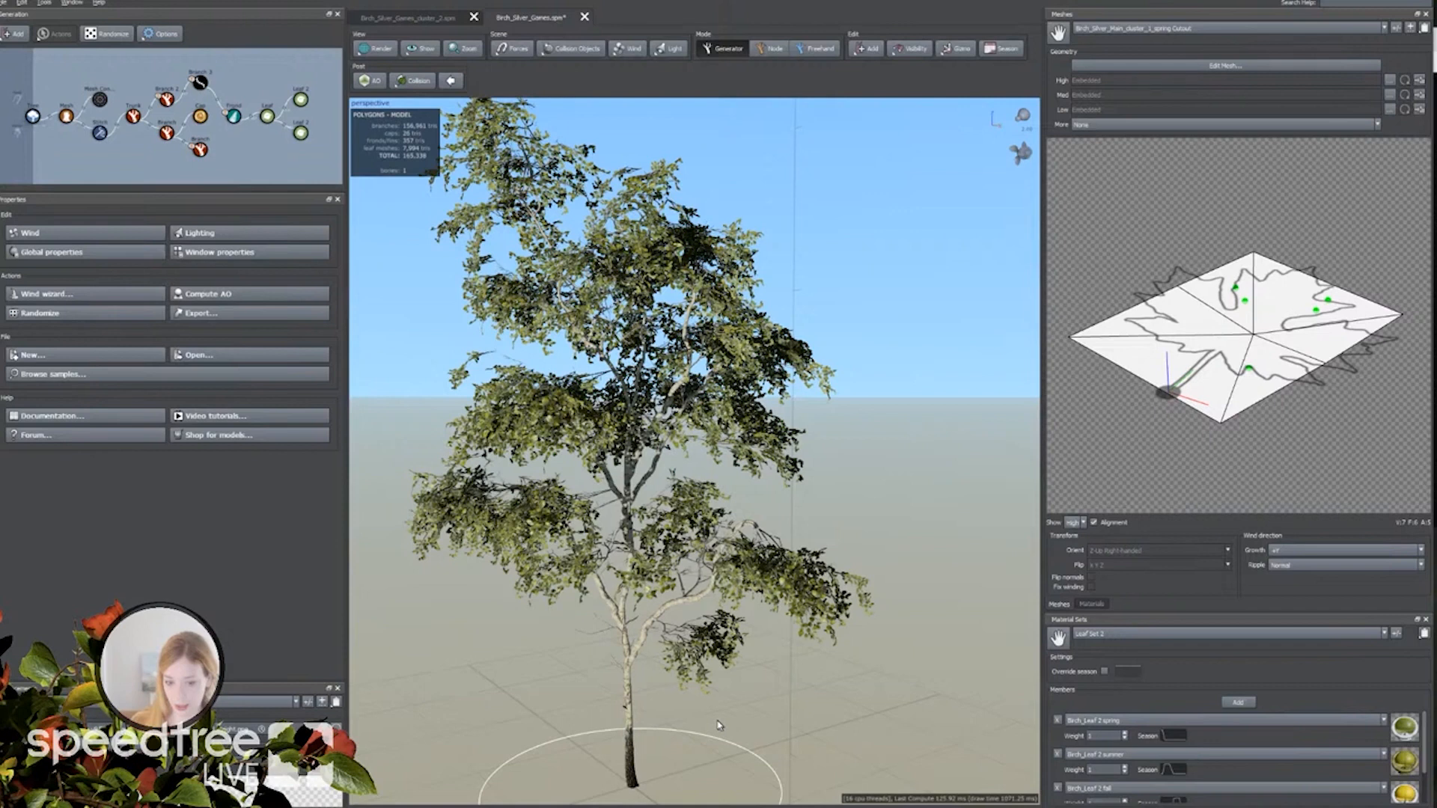
pyautogui.moveTo(717, 725); pyautogui.dragTo(582, 737)
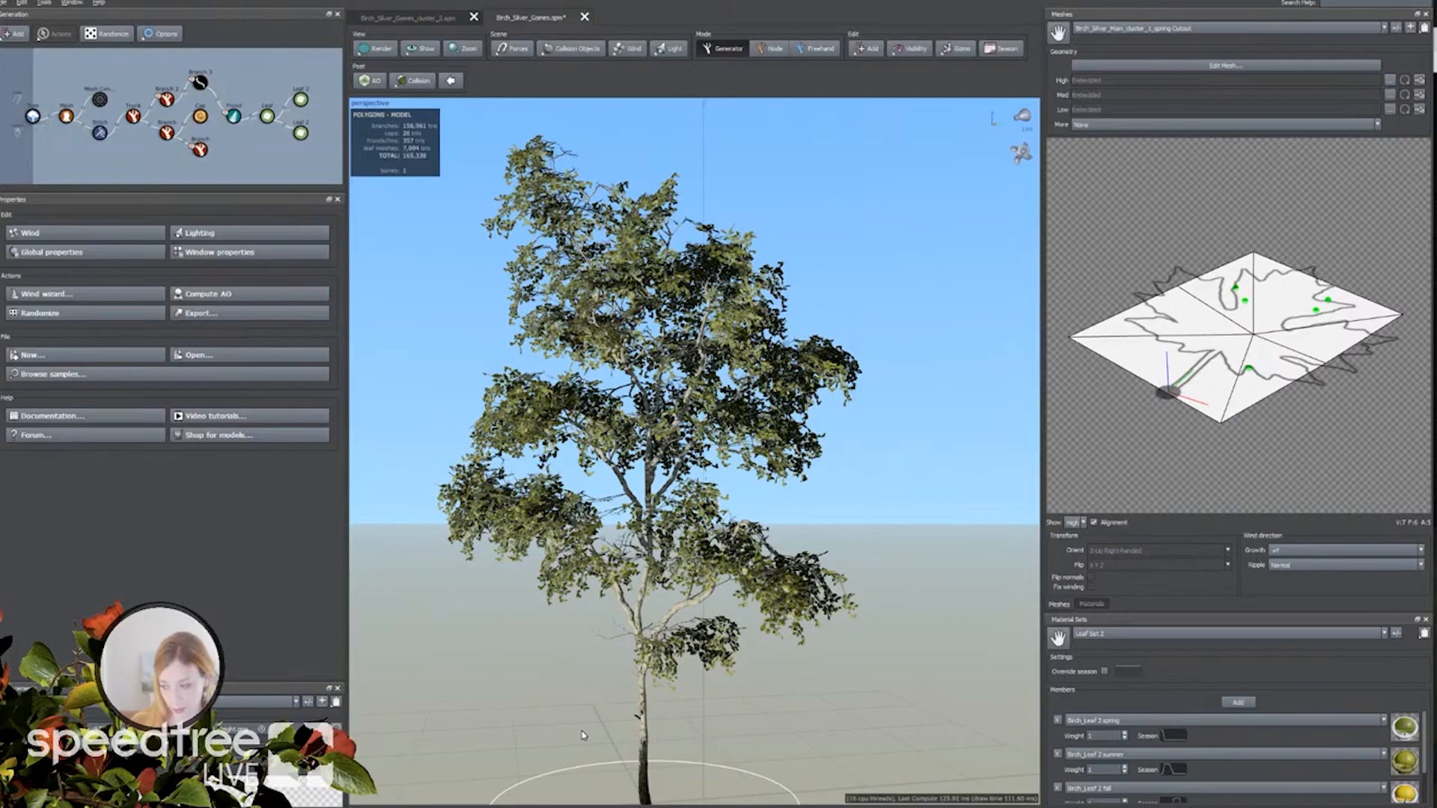
pyautogui.moveTo(580, 703); pyautogui.dragTo(610, 702)
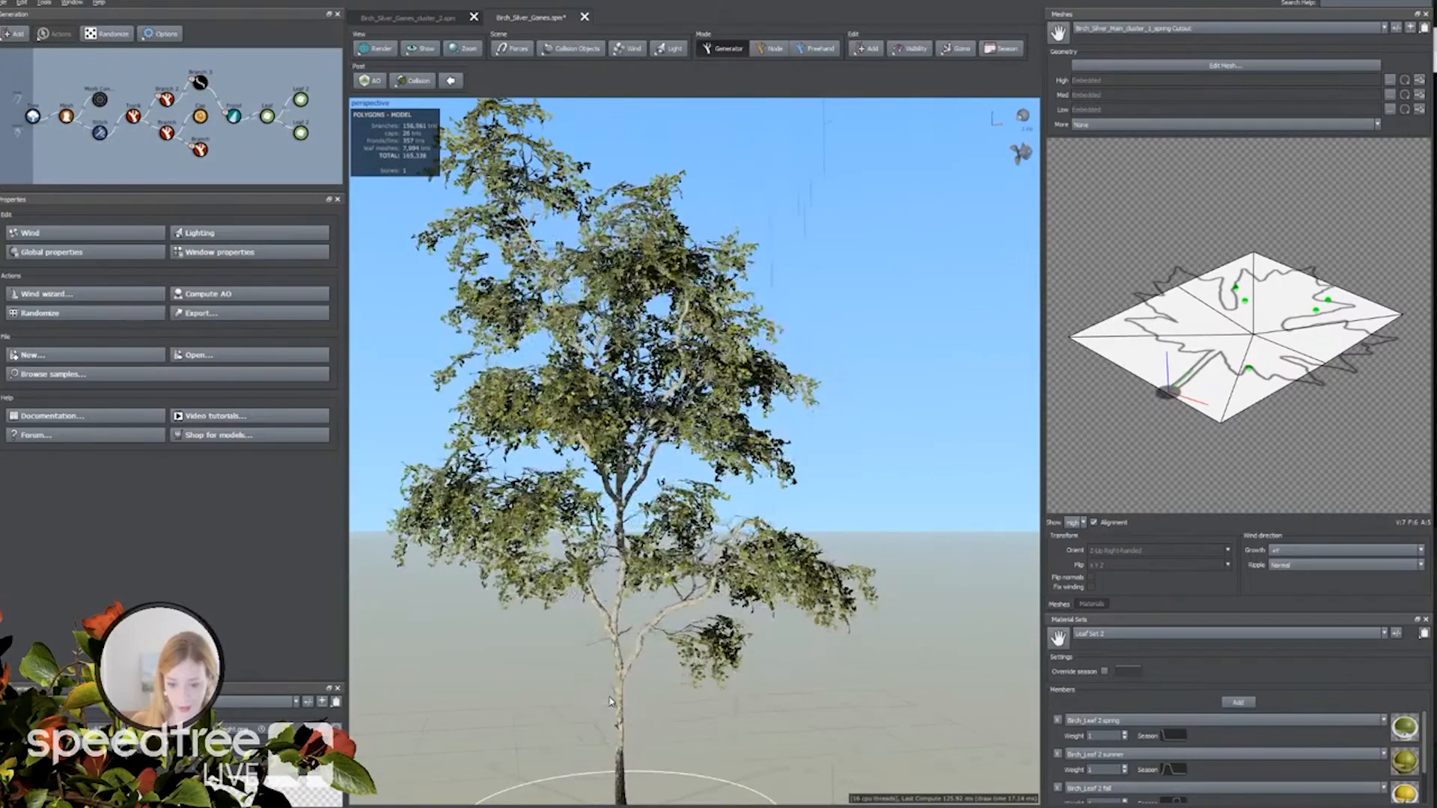
pyautogui.moveTo(611, 701); pyautogui.dragTo(627, 707)
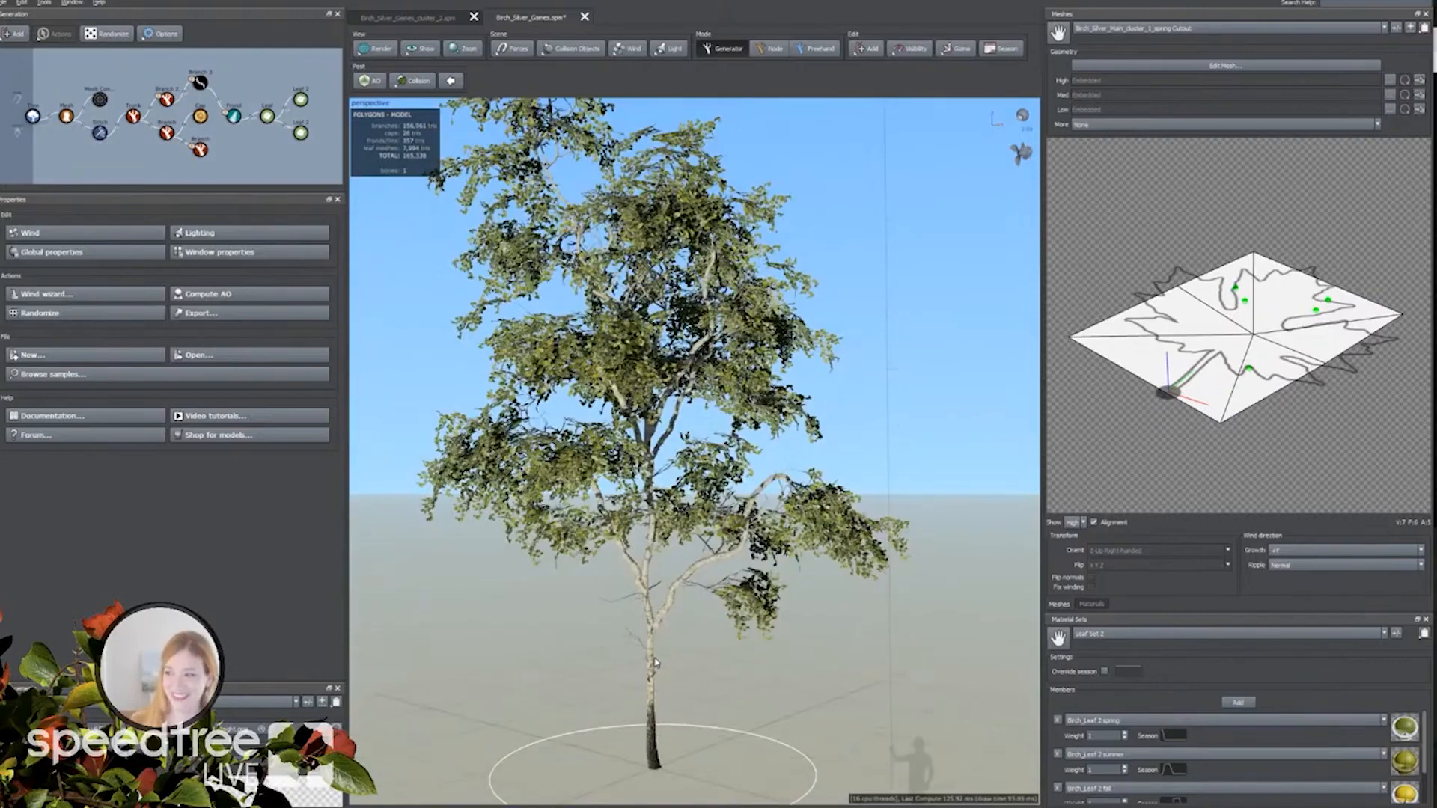
pyautogui.moveTo(655, 662); pyautogui.dragTo(786, 658)
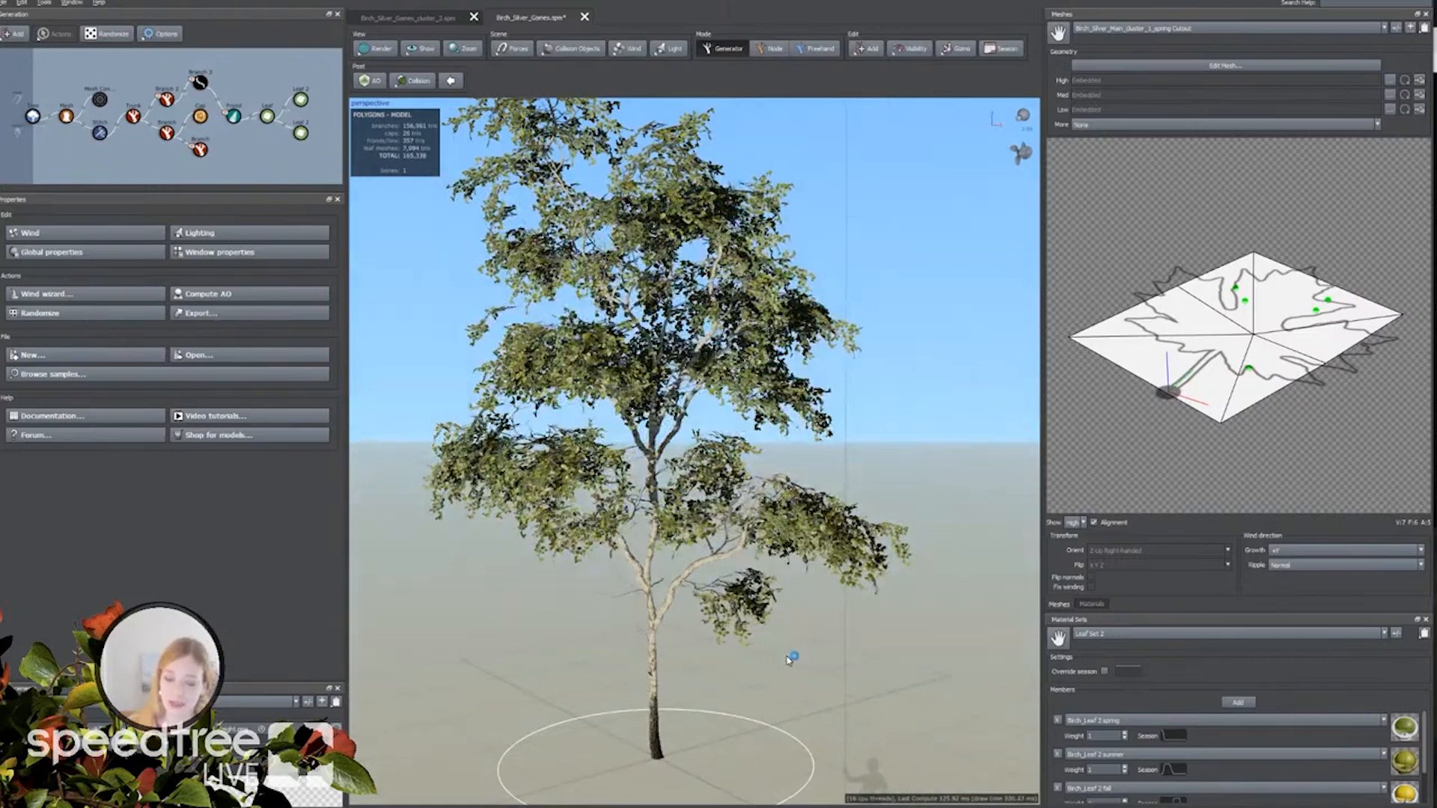
pyautogui.moveTo(786, 649); pyautogui.dragTo(786, 655, button='middle')
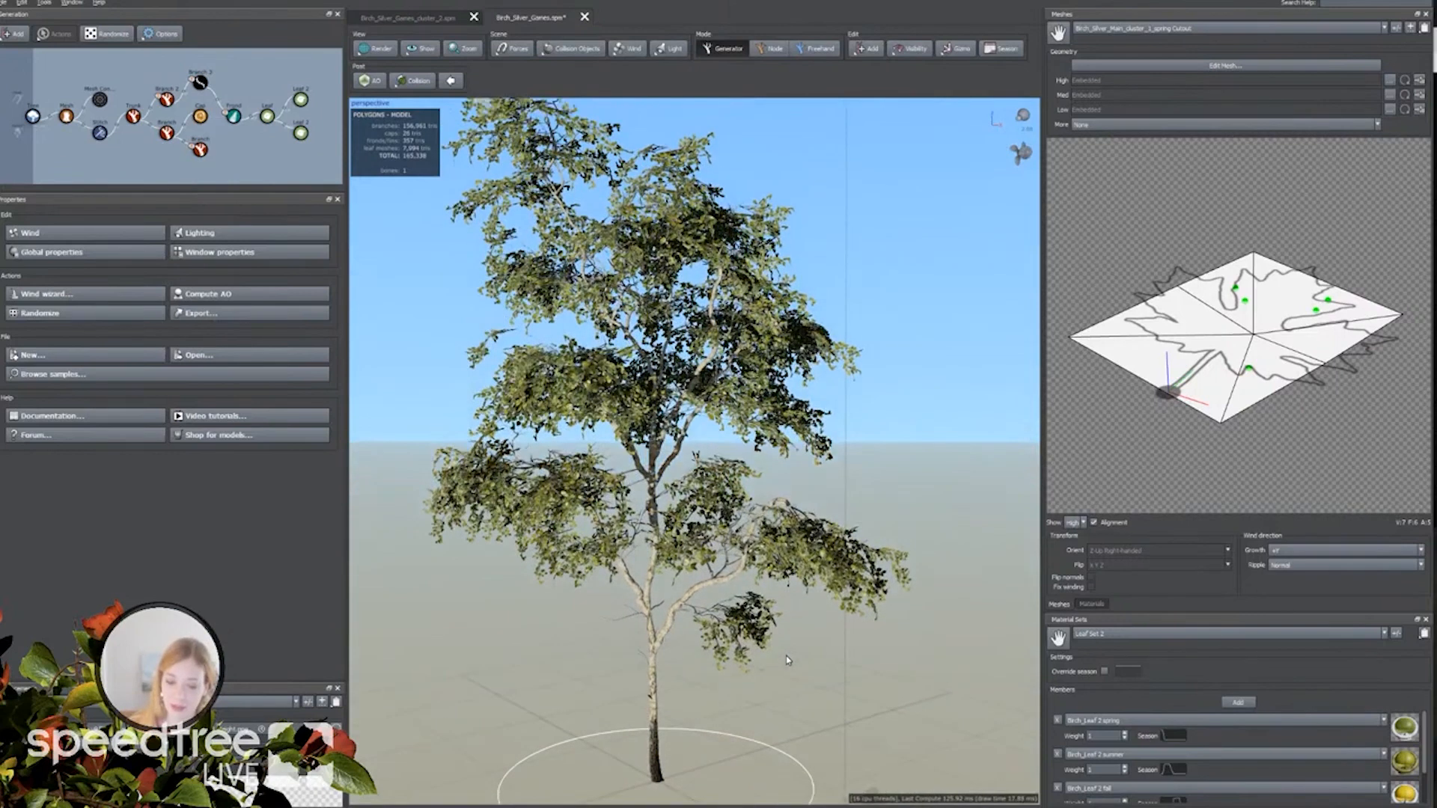
pyautogui.moveTo(787, 660); pyautogui.dragTo(649, 667)
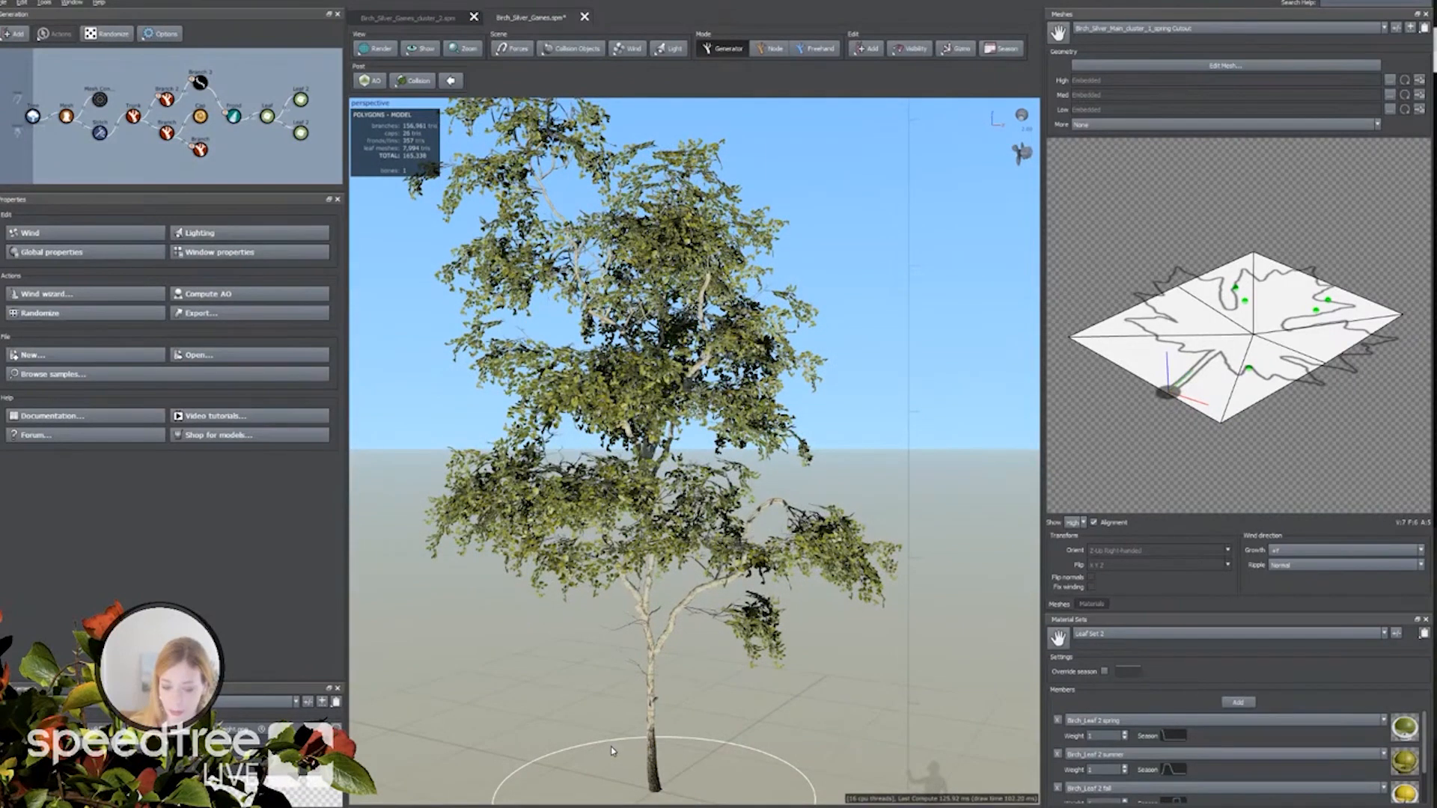
# Hide the upper trunk to isolate the scanned trunk base, and delete the Stitch generator attached to it.
pyautogui.scroll(5, 612, 751)
pyautogui.moveTo(535, 641); pyautogui.dragTo(573, 631)
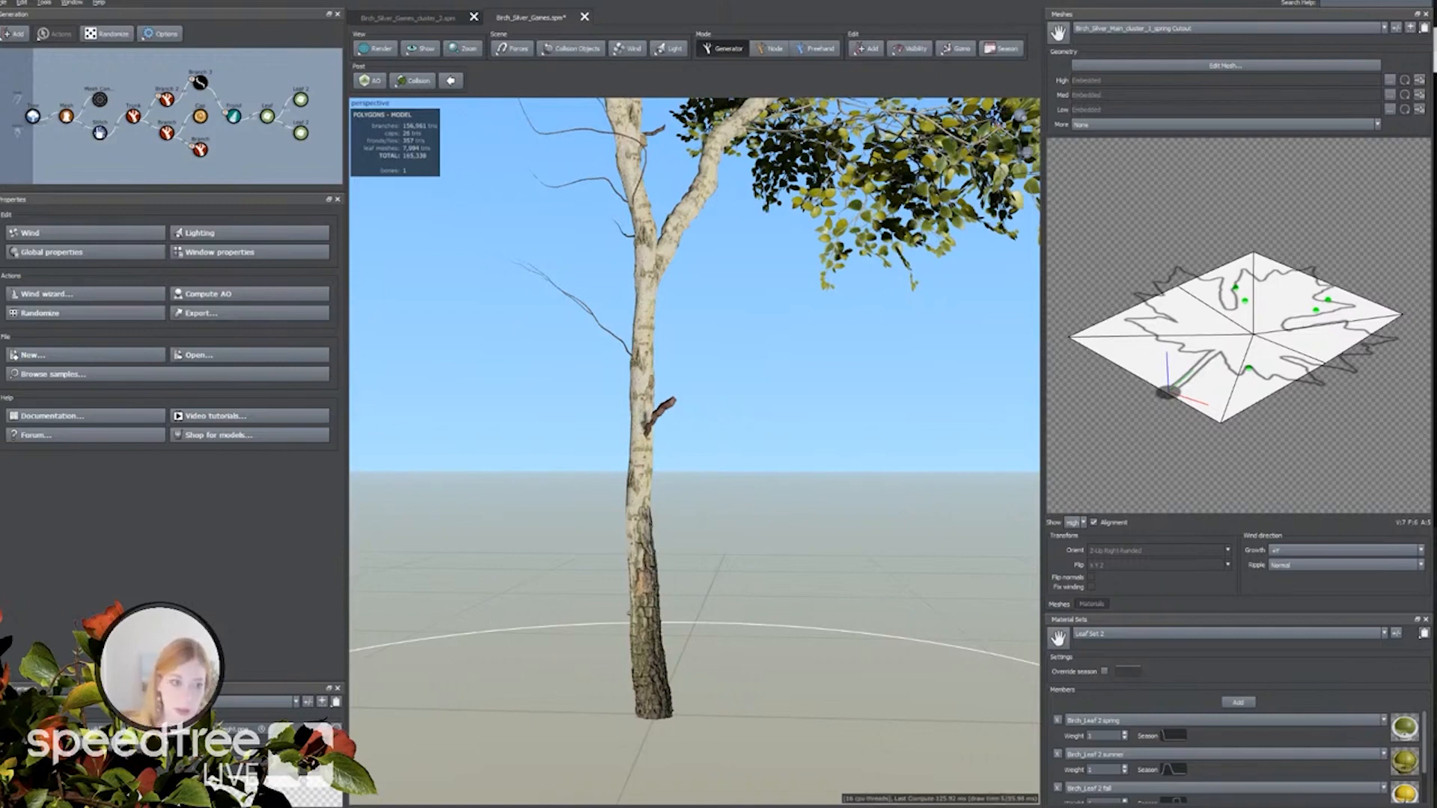
pyautogui.click(116, 130)
pyautogui.press('Delete')
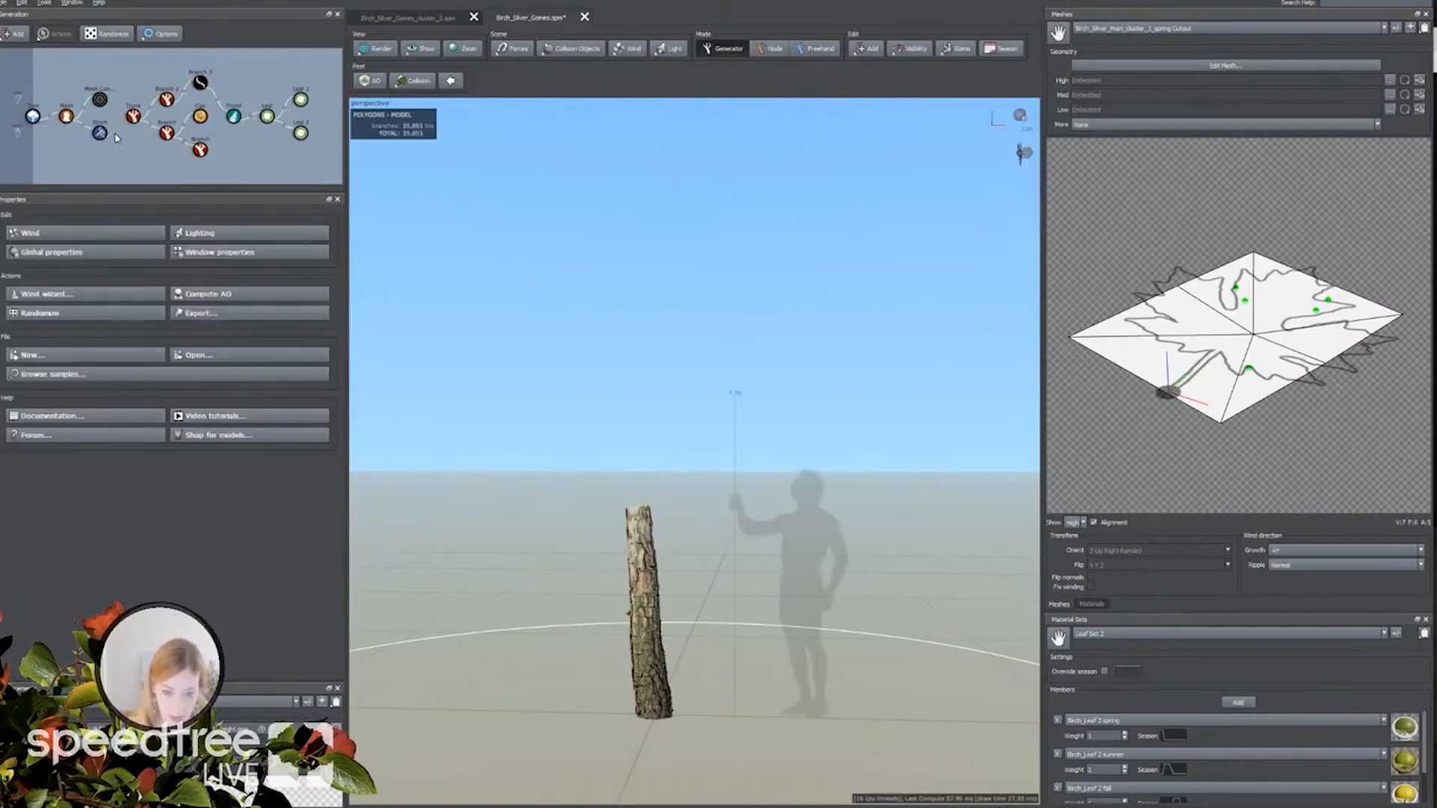
pyautogui.click(100, 134)
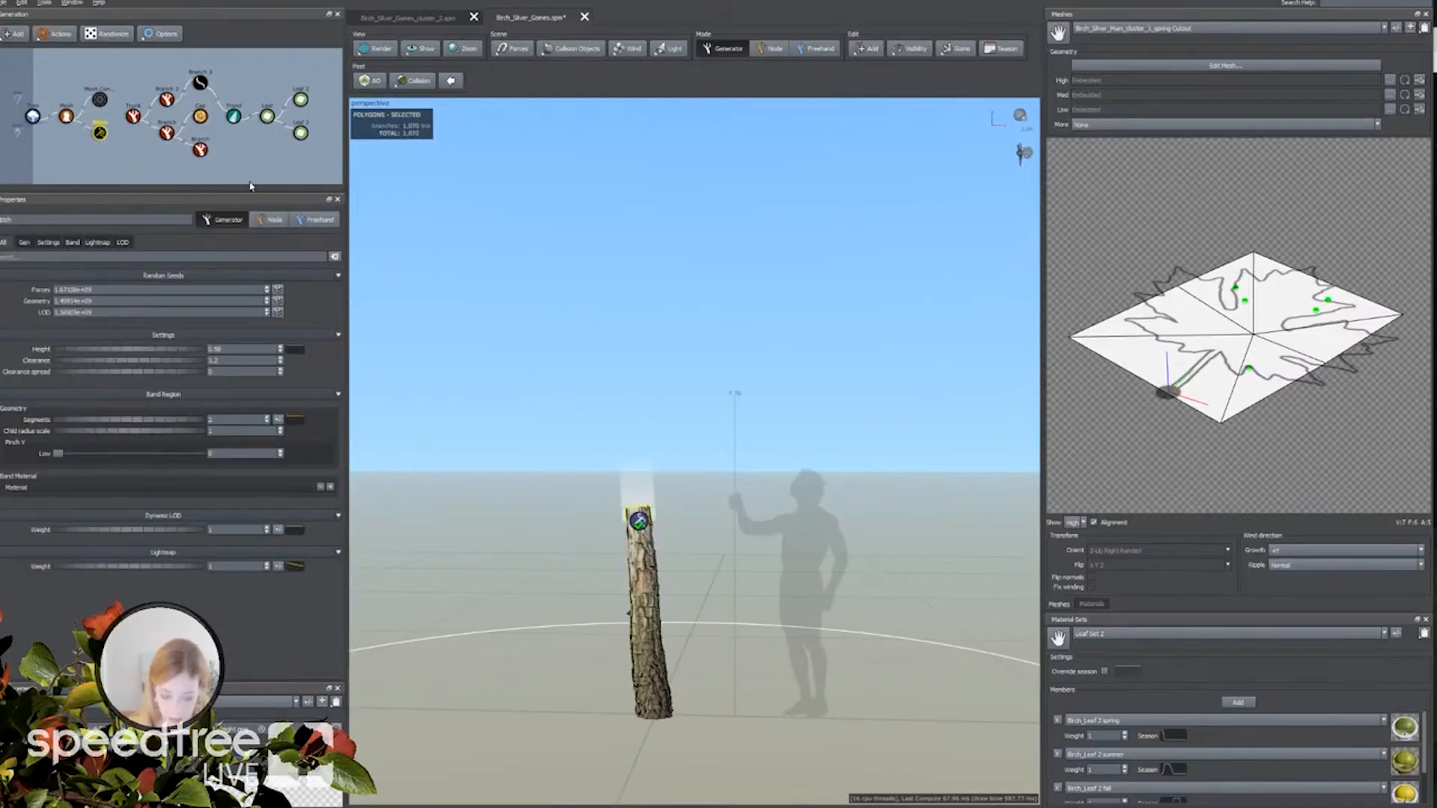
pyautogui.press('Delete')
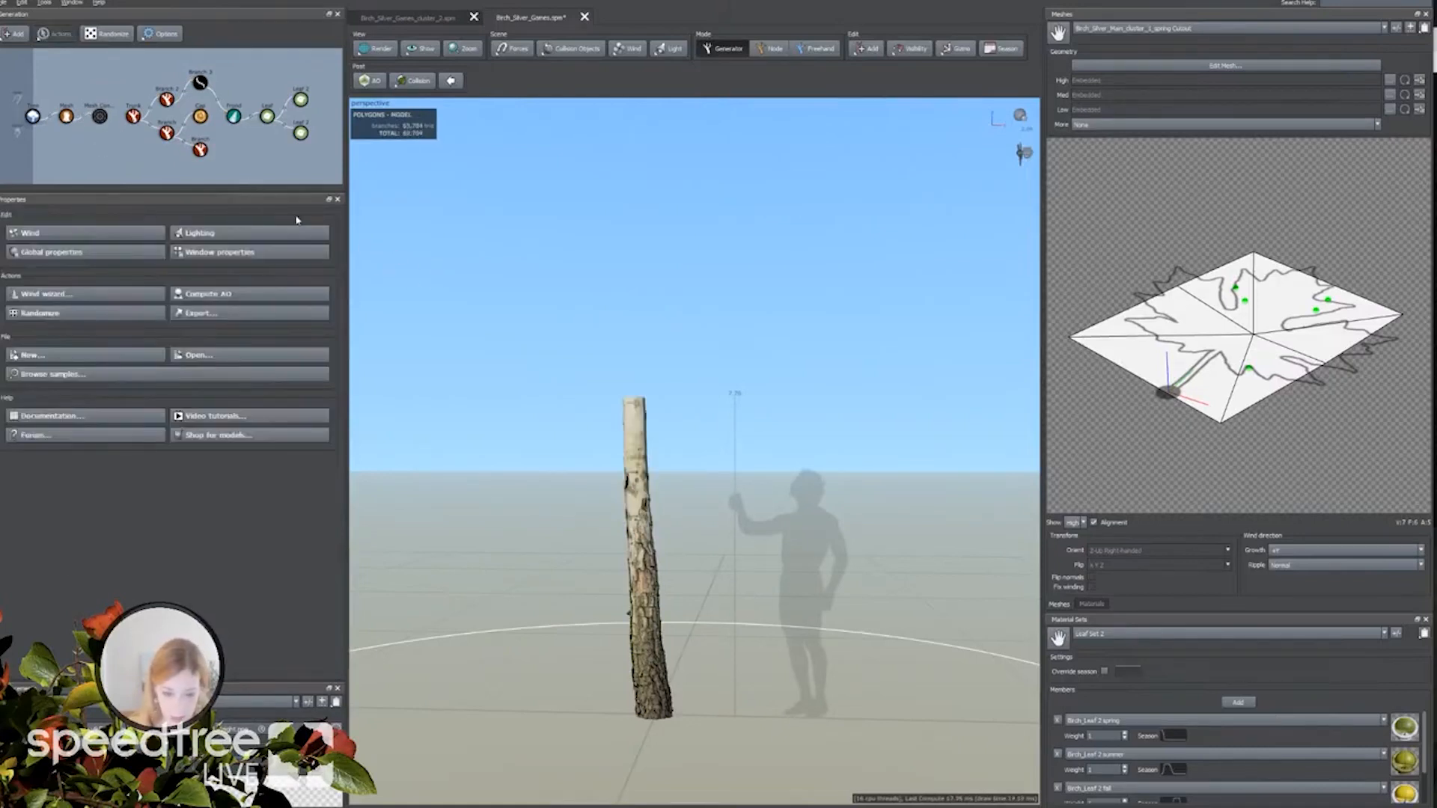
# In the Birch_Trunk_Highest 2 mesh asset, load Birch_Trunk_Low.obj as the High mesh and Birch_Trunk_Lowest.obj as the Med and Low meshes.
pyautogui.click(100, 117)
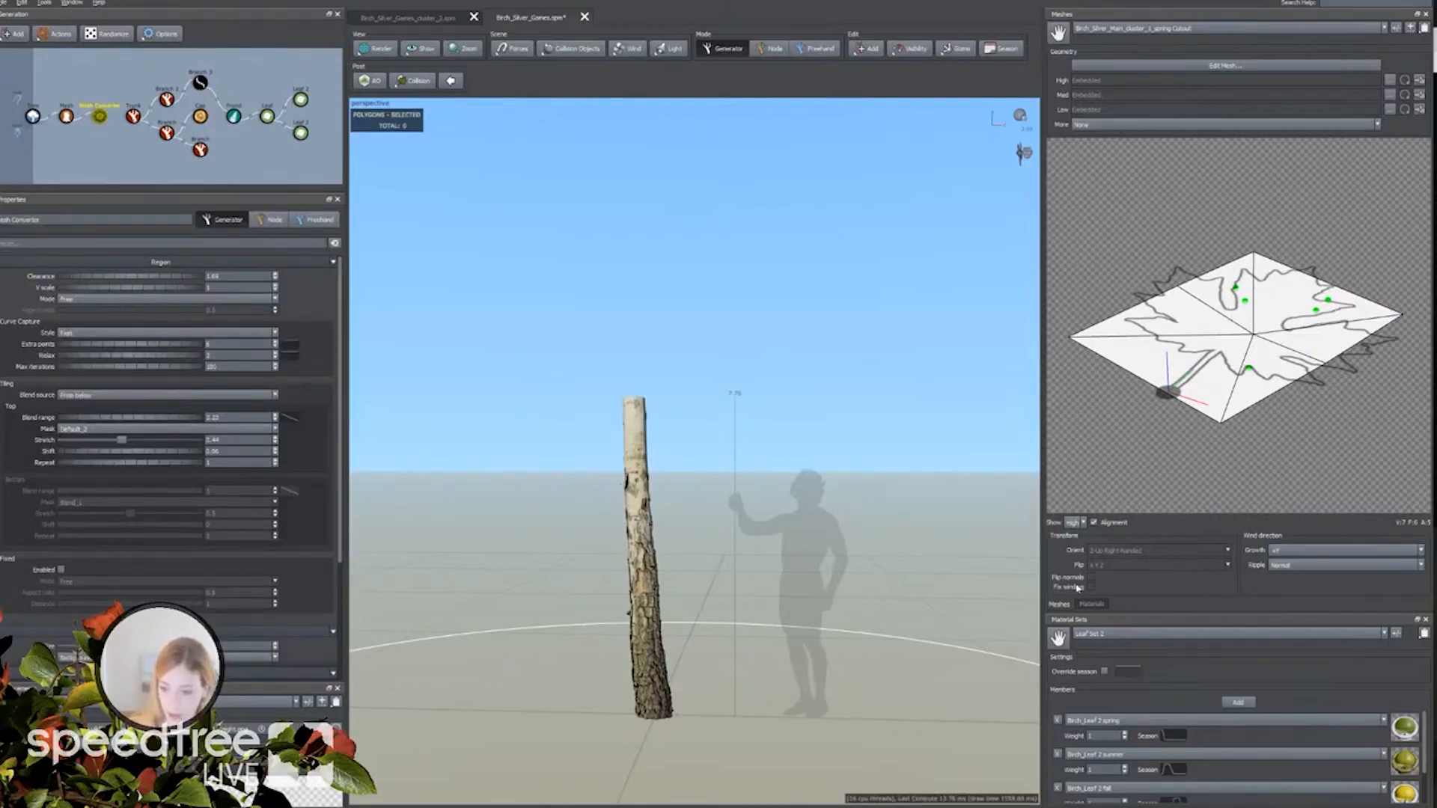
pyautogui.click(1136, 28)
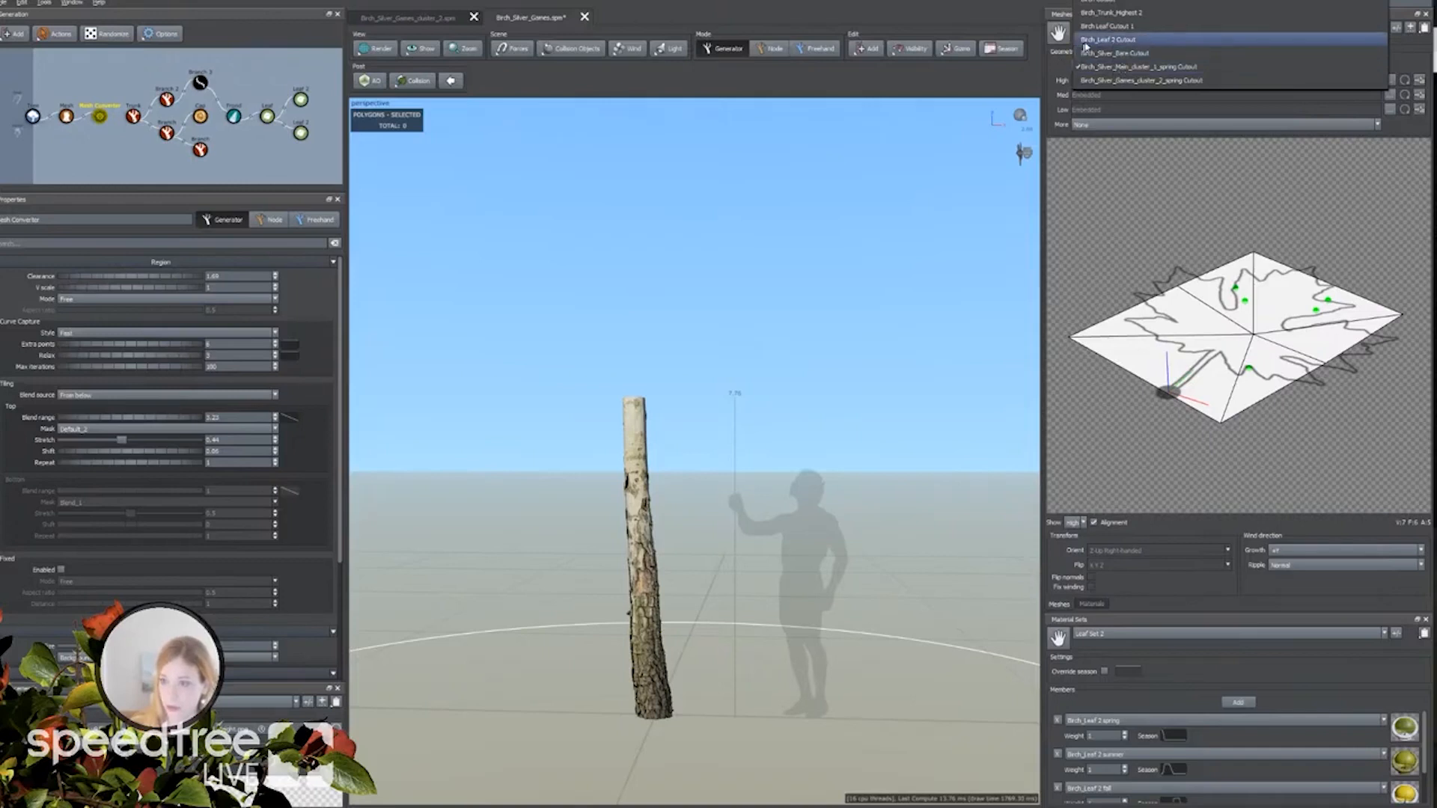
pyautogui.click(1119, 14)
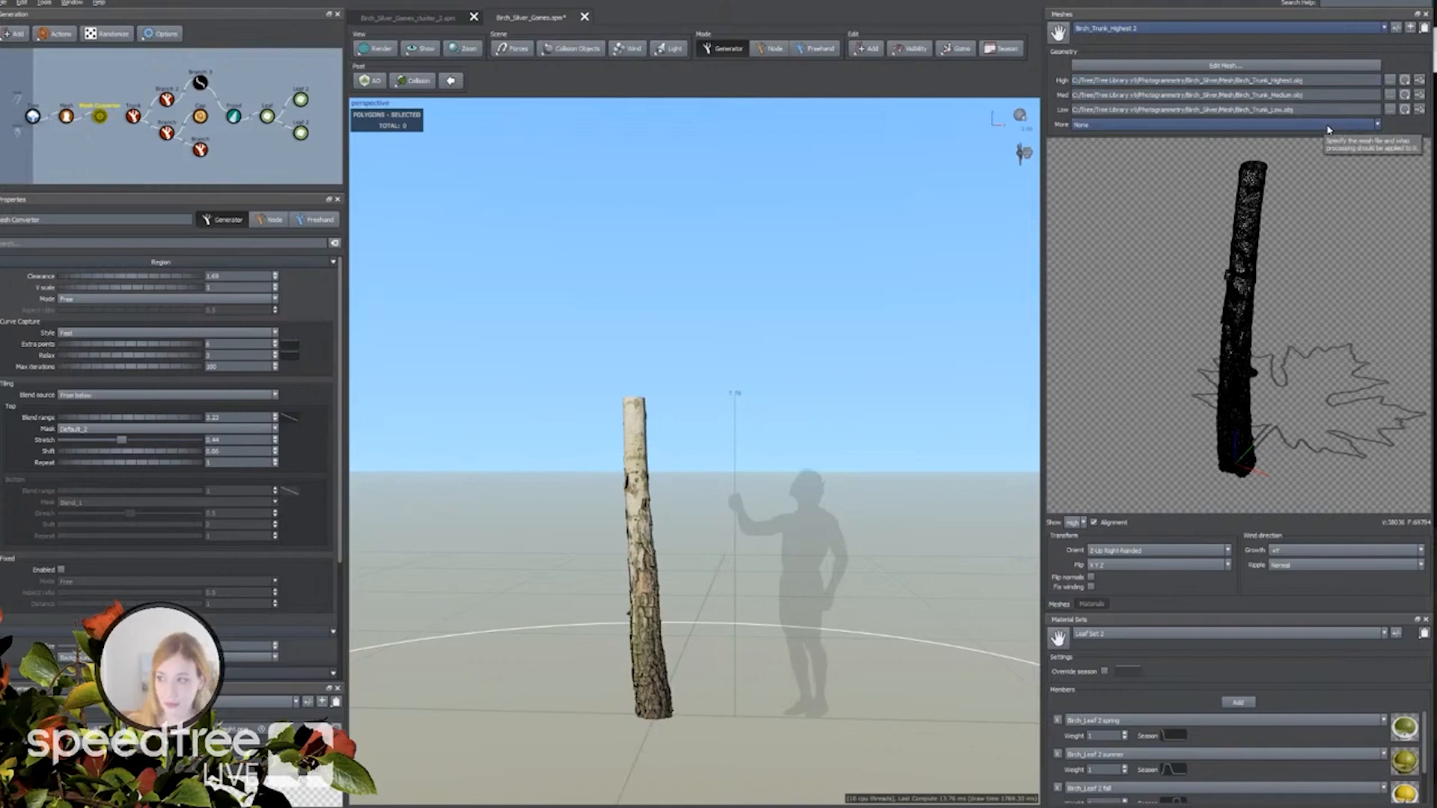
pyautogui.click(1391, 79)
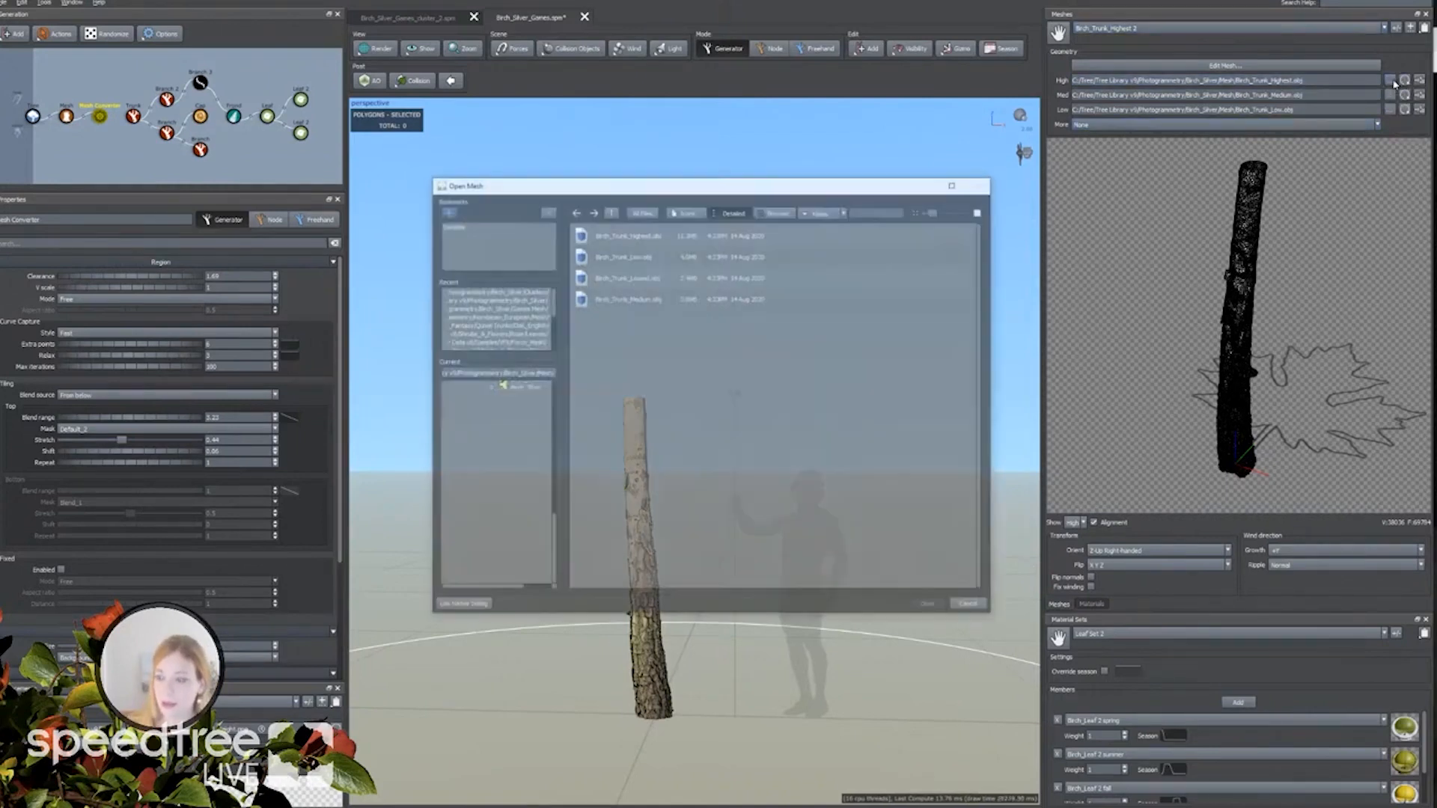
pyautogui.click(636, 278)
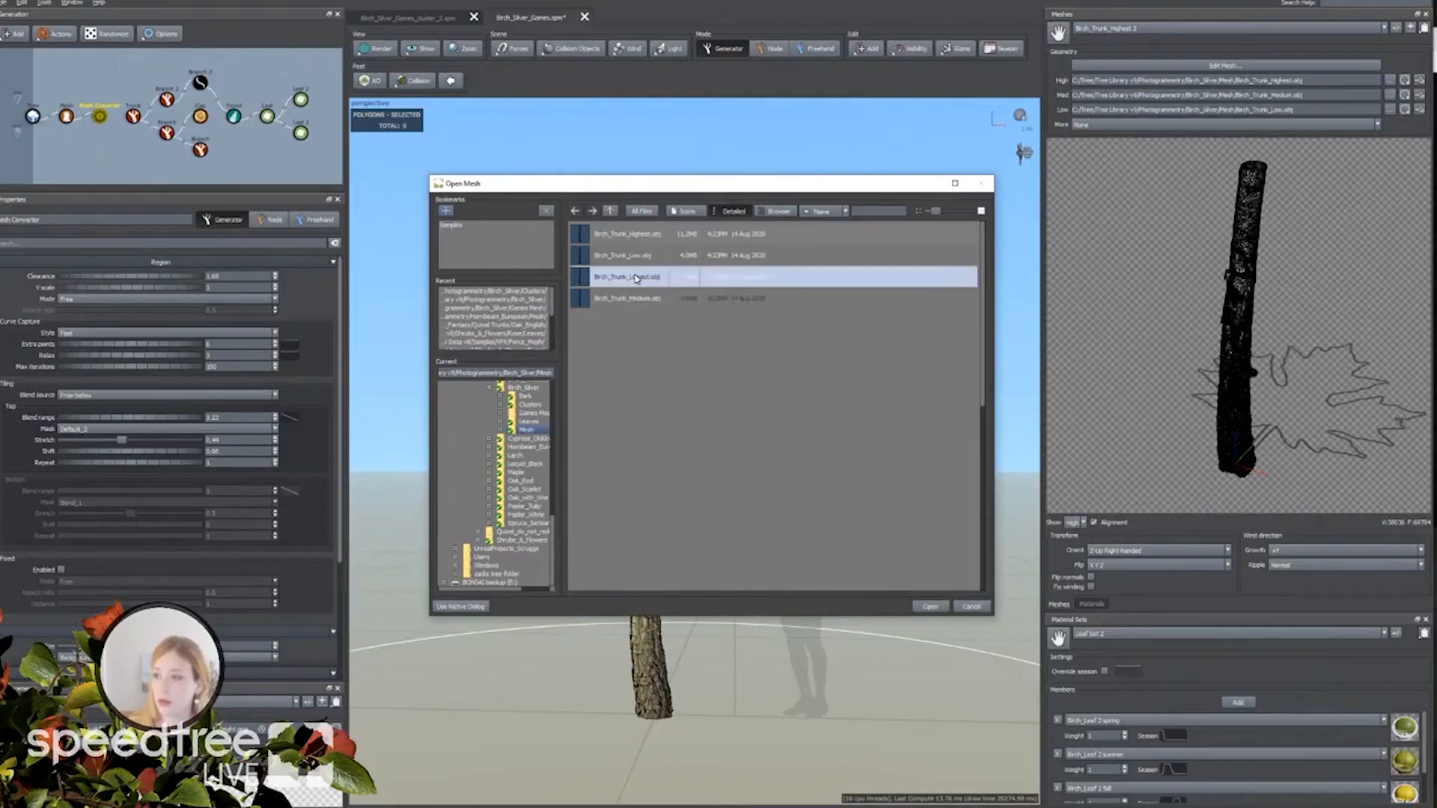
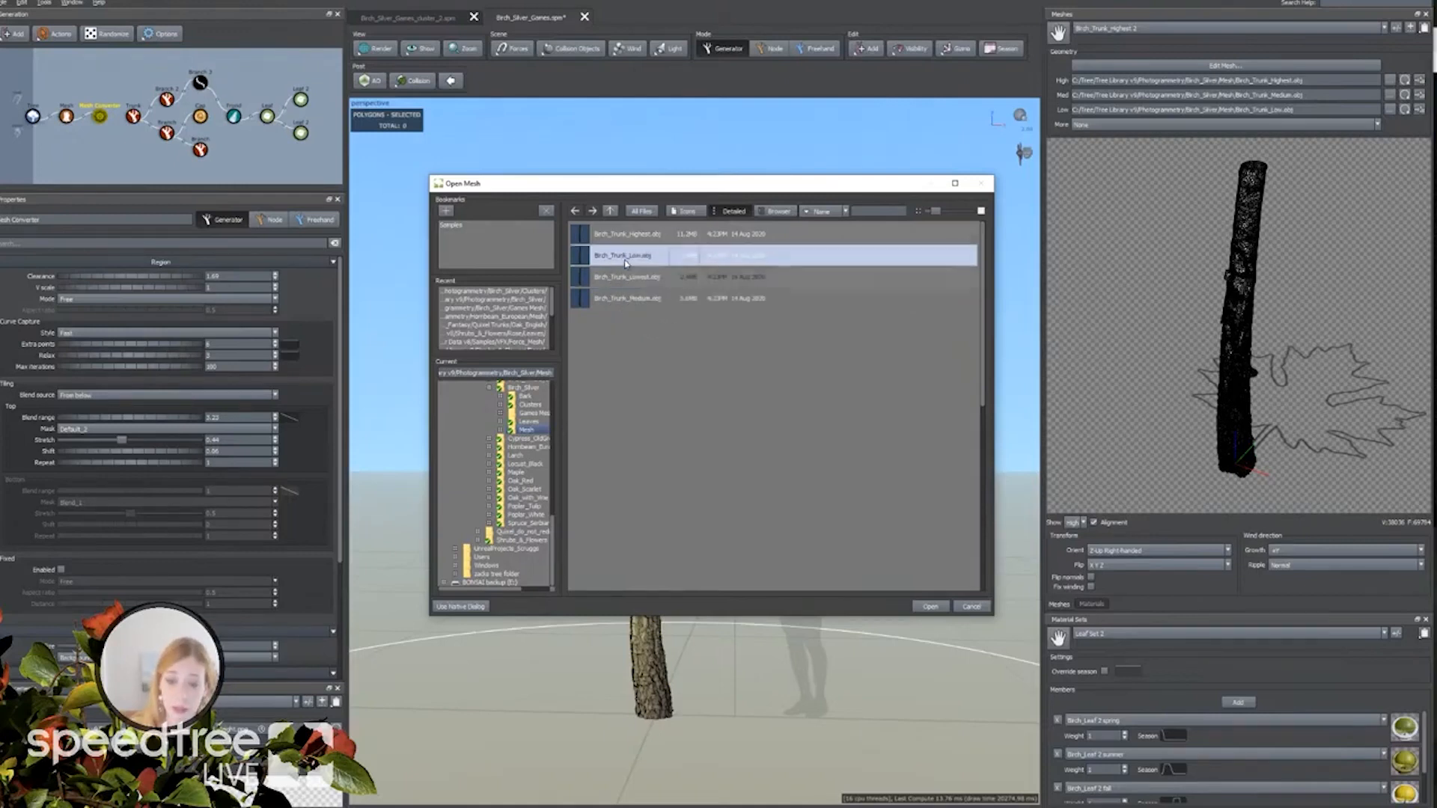
pyautogui.doubleClick(636, 255)
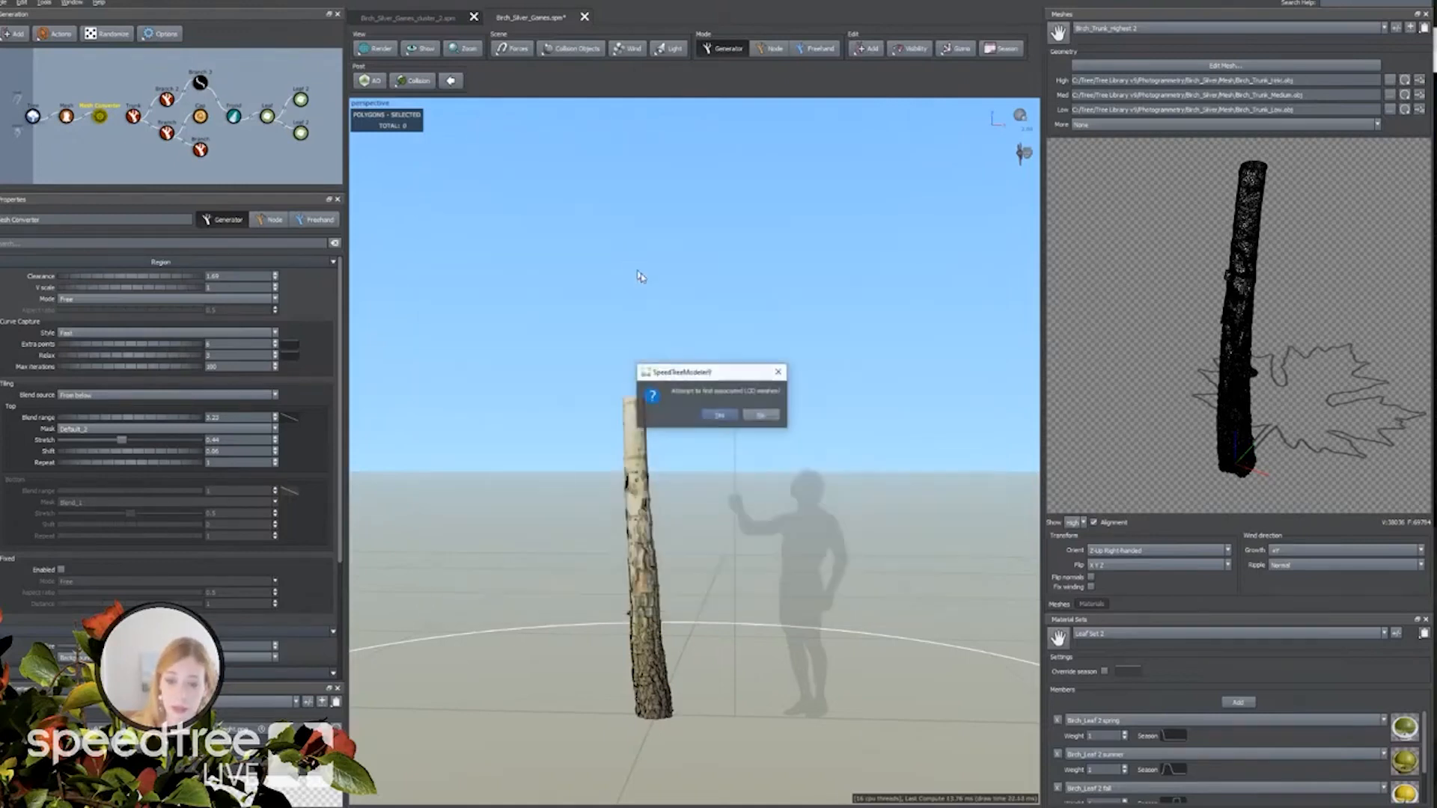
pyautogui.click(720, 415)
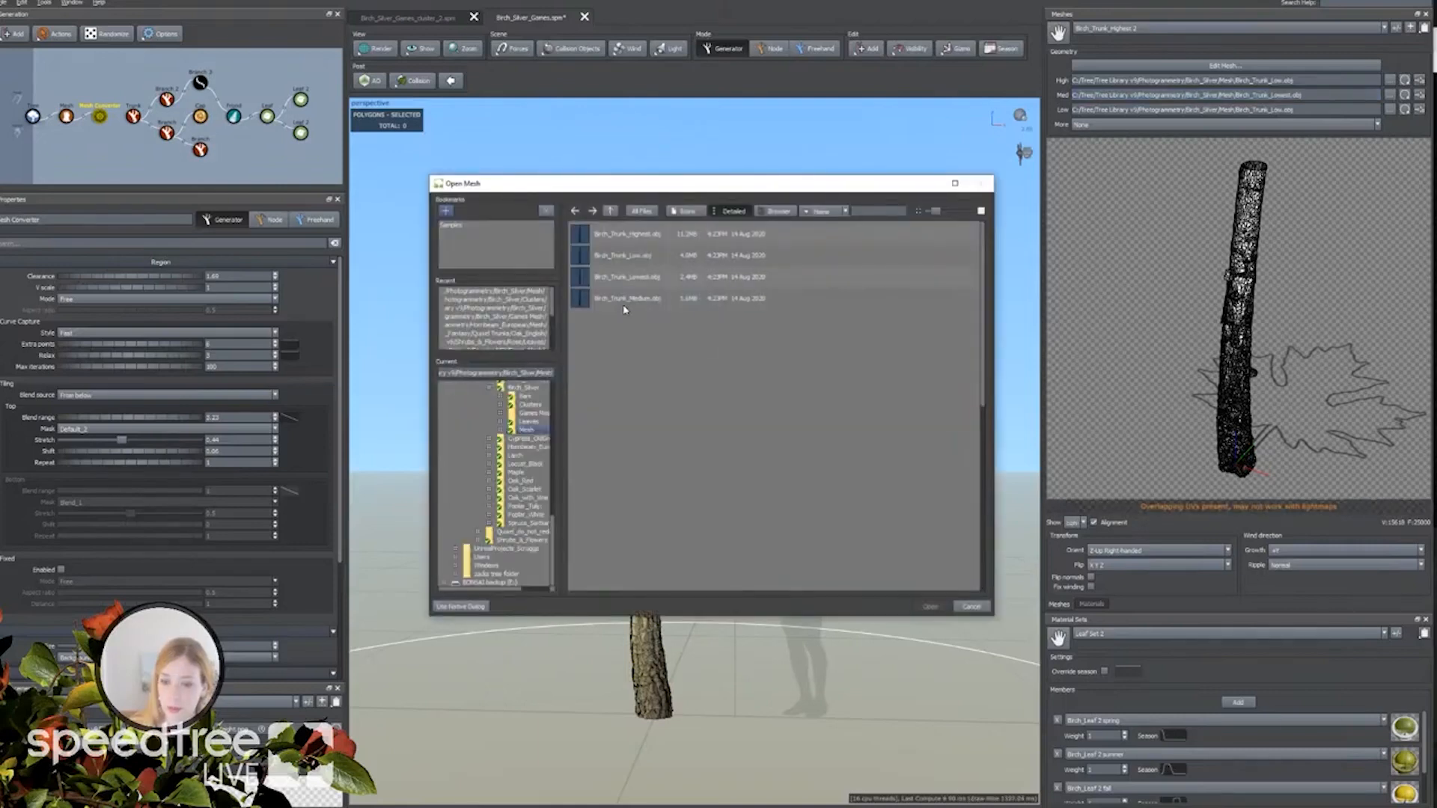
pyautogui.click(625, 303)
pyautogui.doubleClick(624, 281)
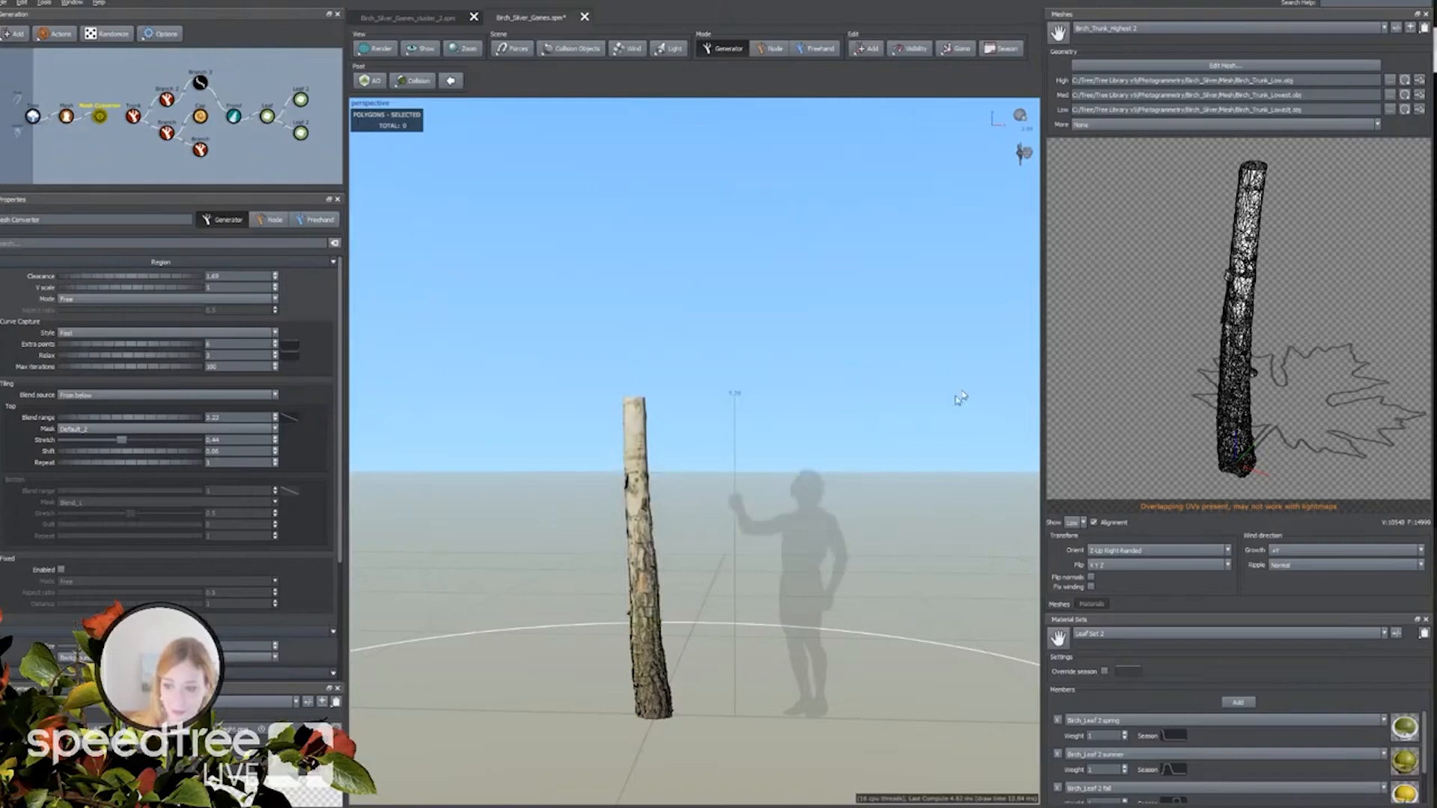
# Select the trunk base mesh and render it as wireframe to examine its polygon density.
pyautogui.click(635, 506)
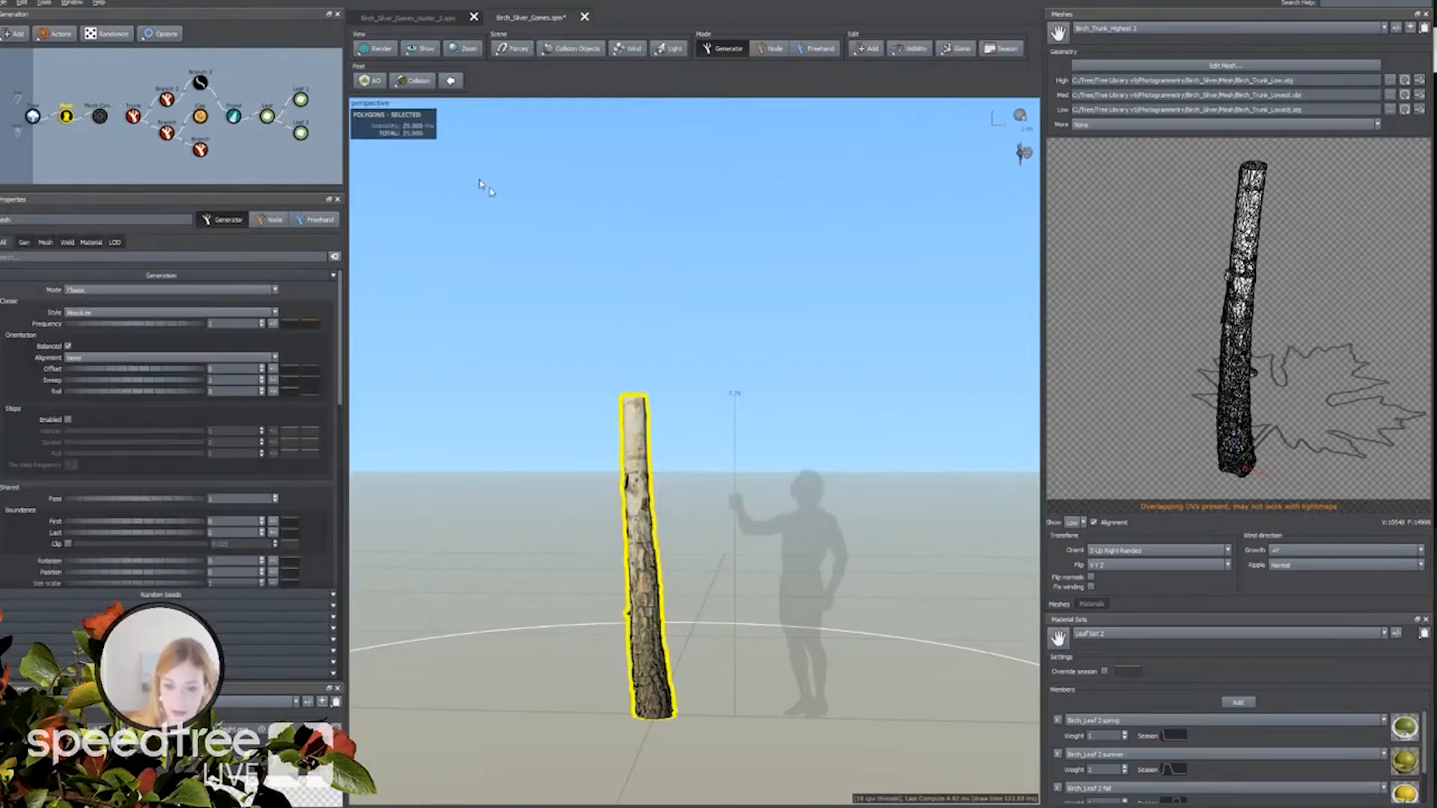
pyautogui.click(363, 49)
pyautogui.click(387, 72)
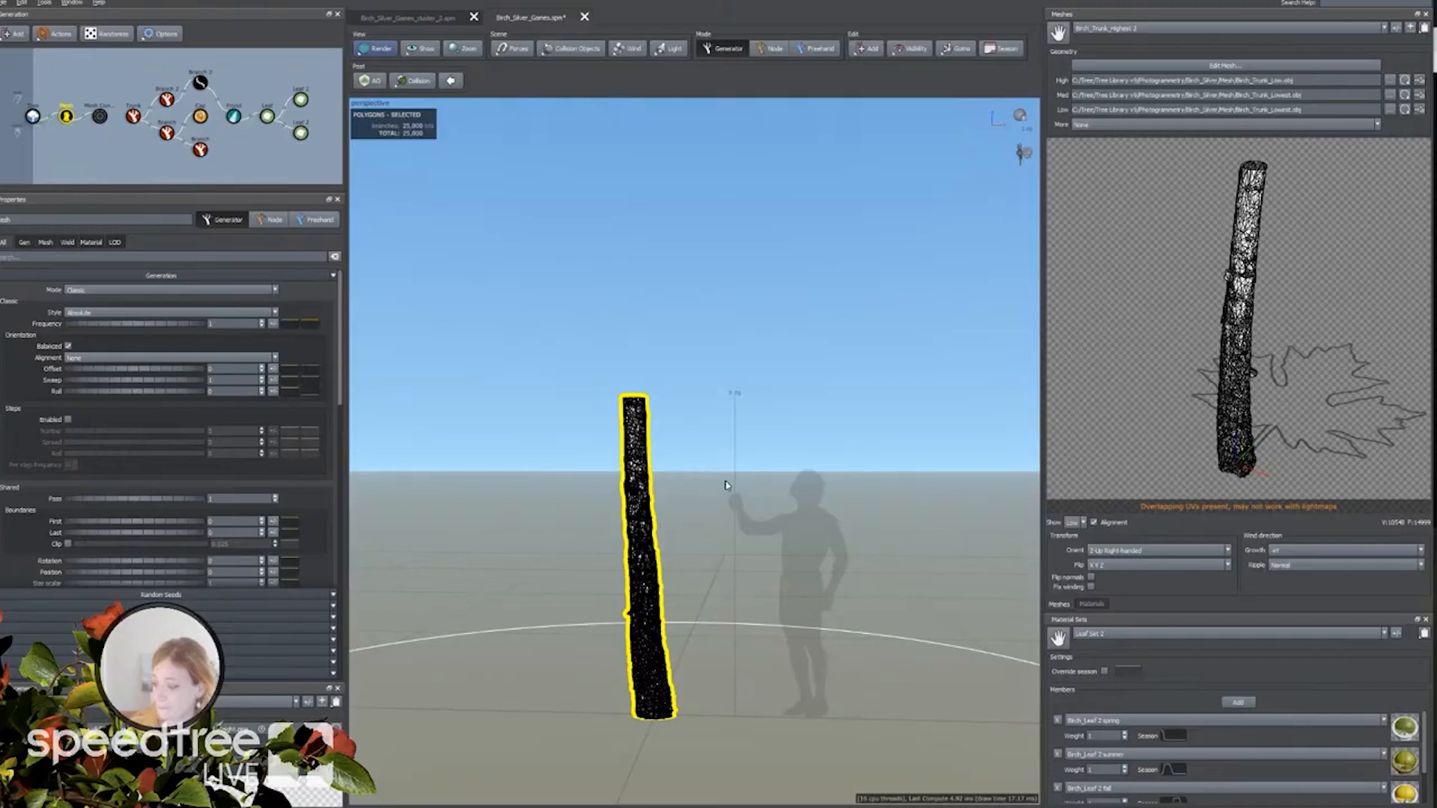
pyautogui.click(636, 577)
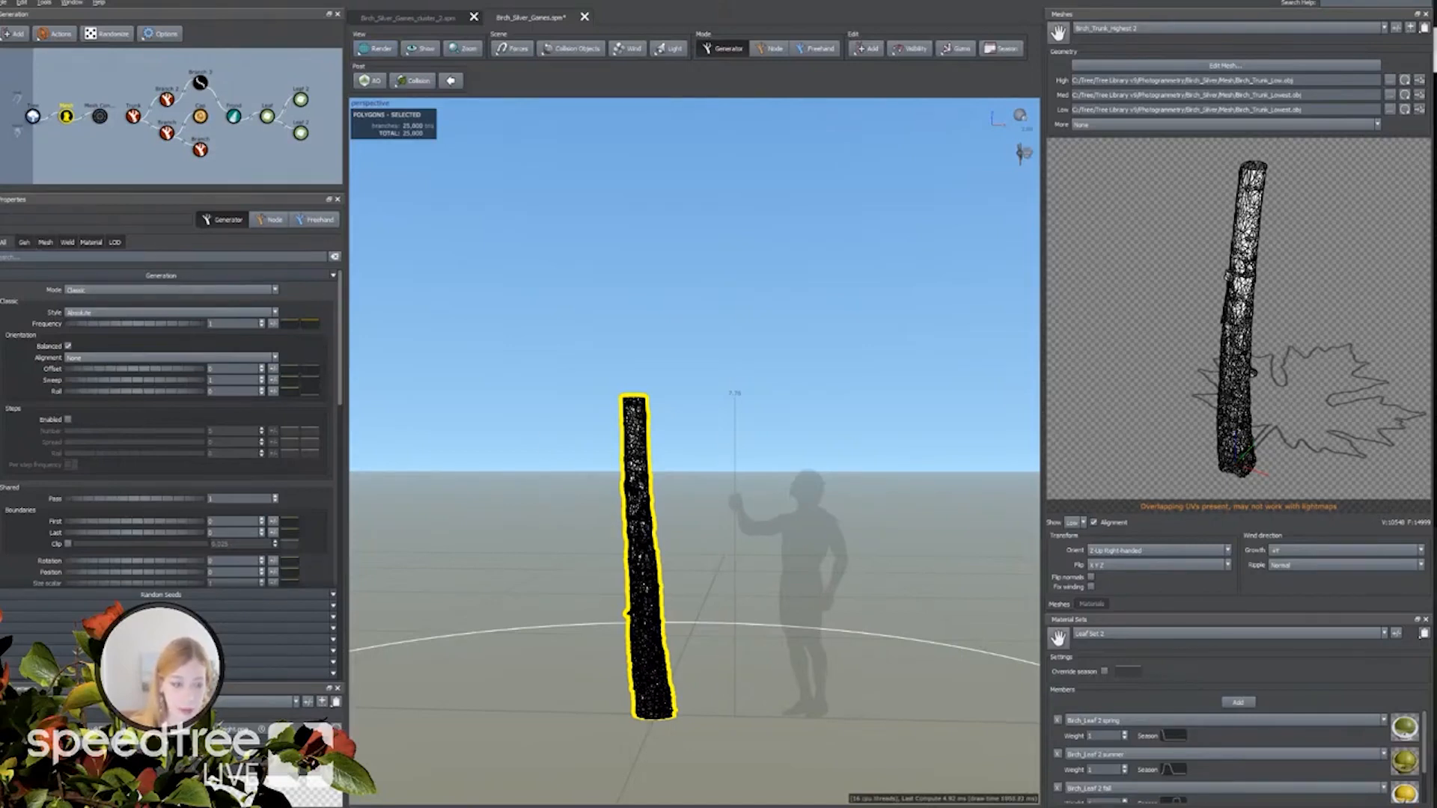
pyautogui.click(31, 164)
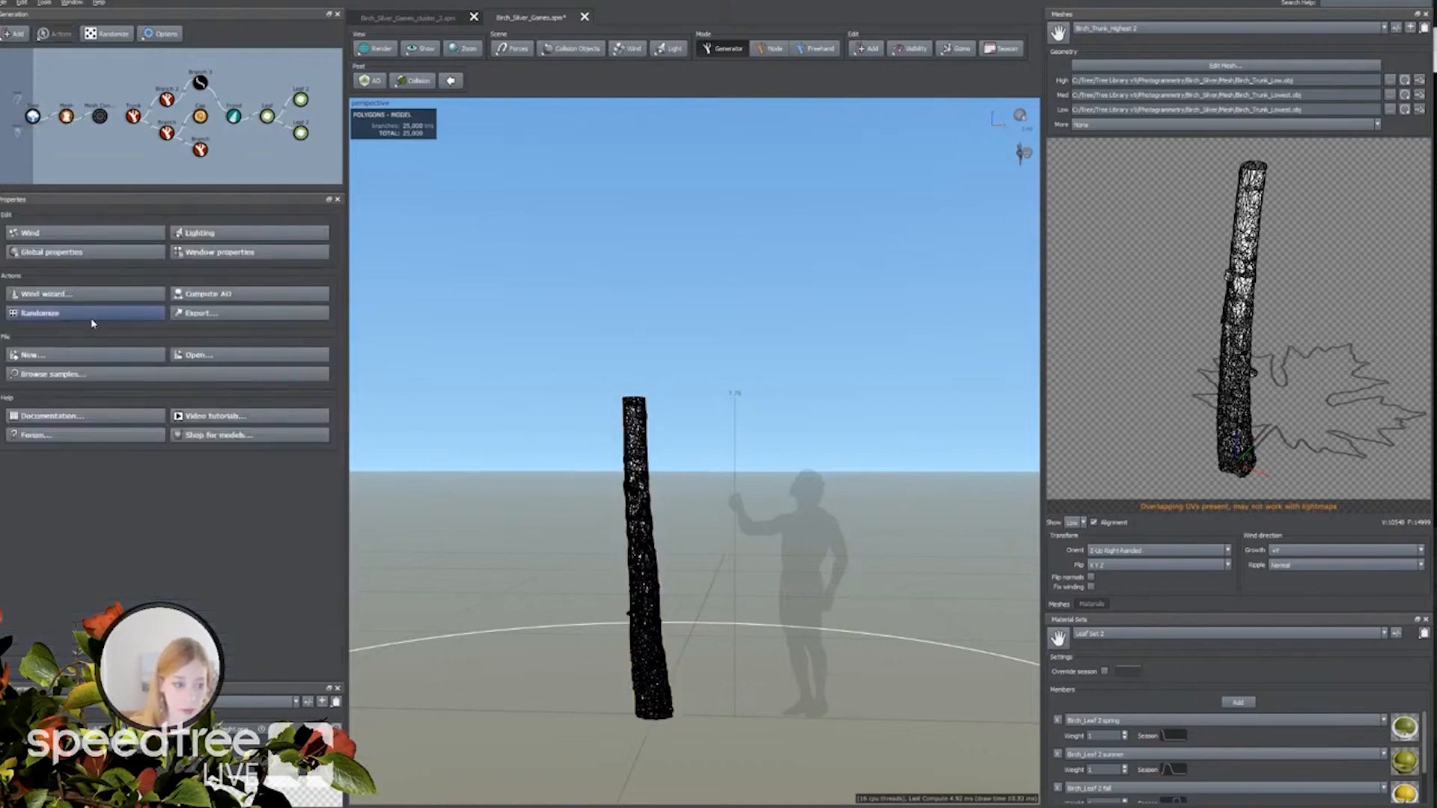
pyautogui.click(249, 252)
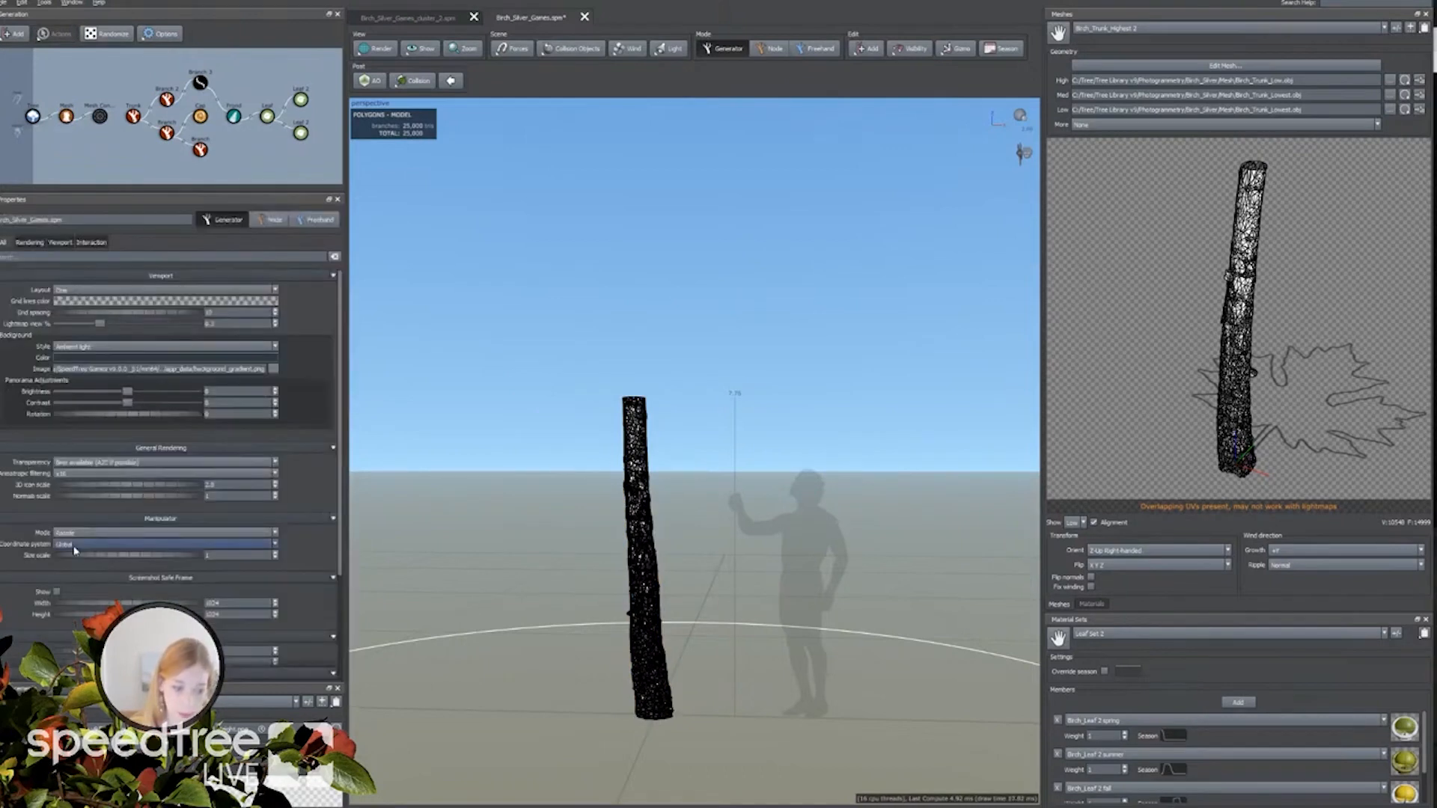
pyautogui.scroll(-5, 67, 584)
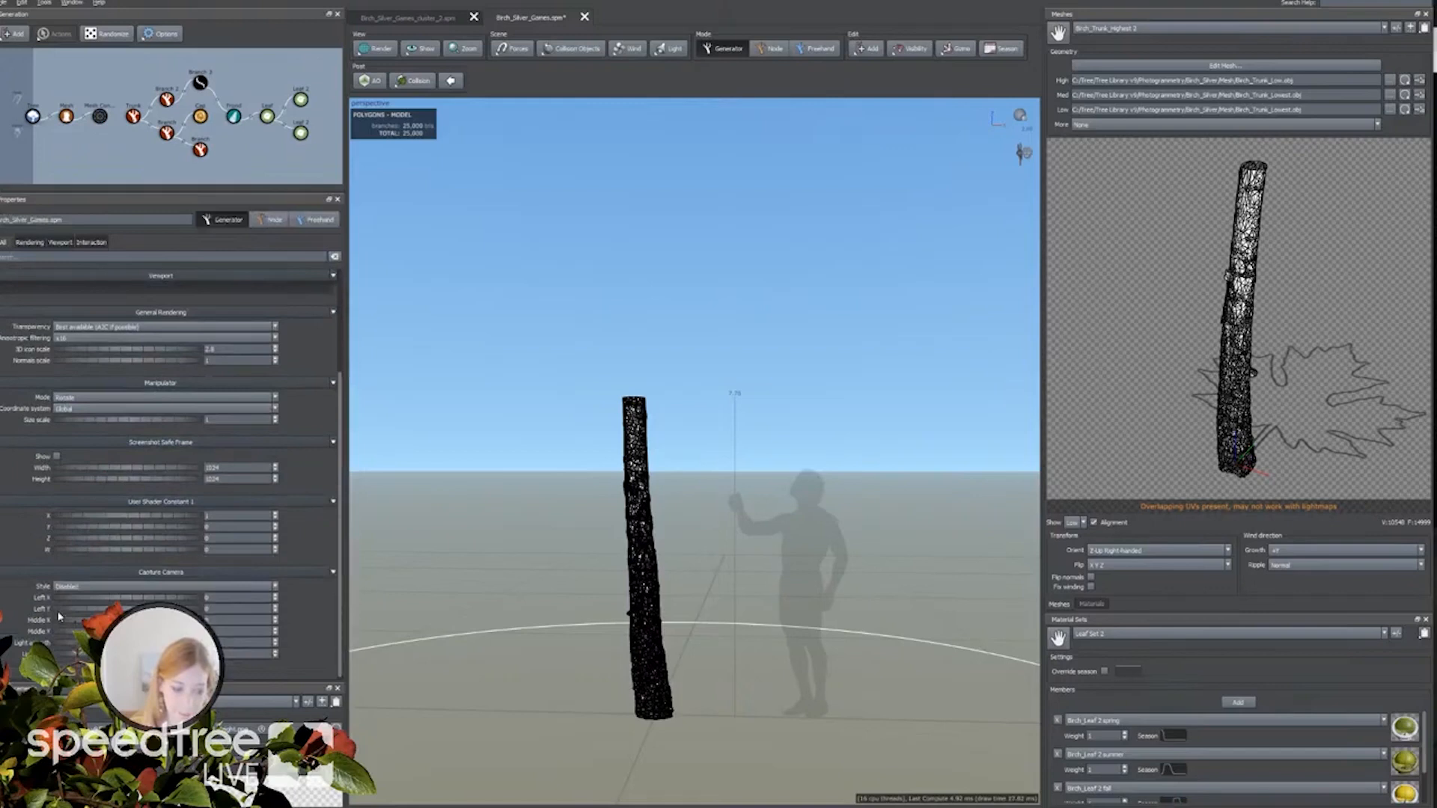
pyautogui.click(111, 154)
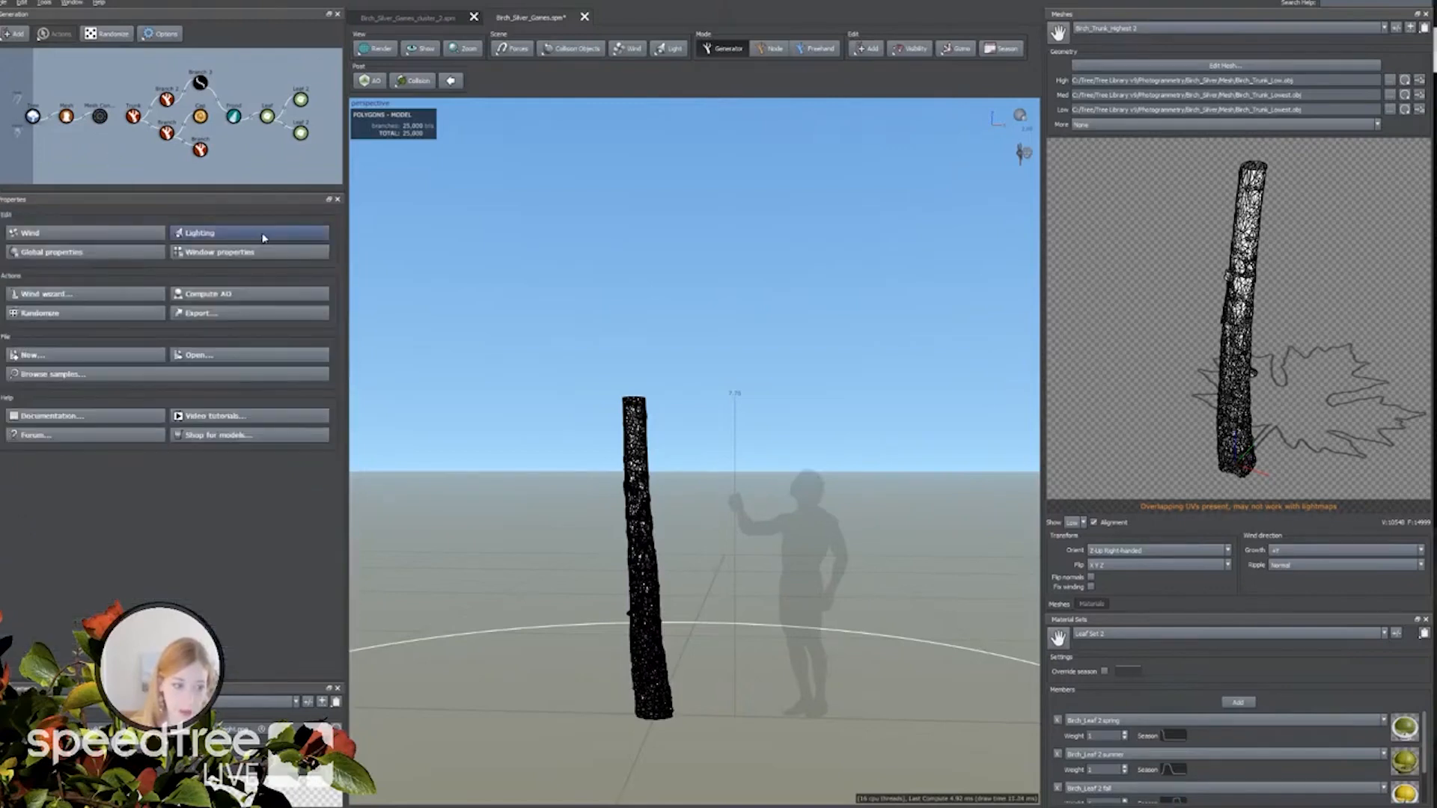
# Enable Dynamic LOD in the global properties of the tree.
pyautogui.click(103, 257)
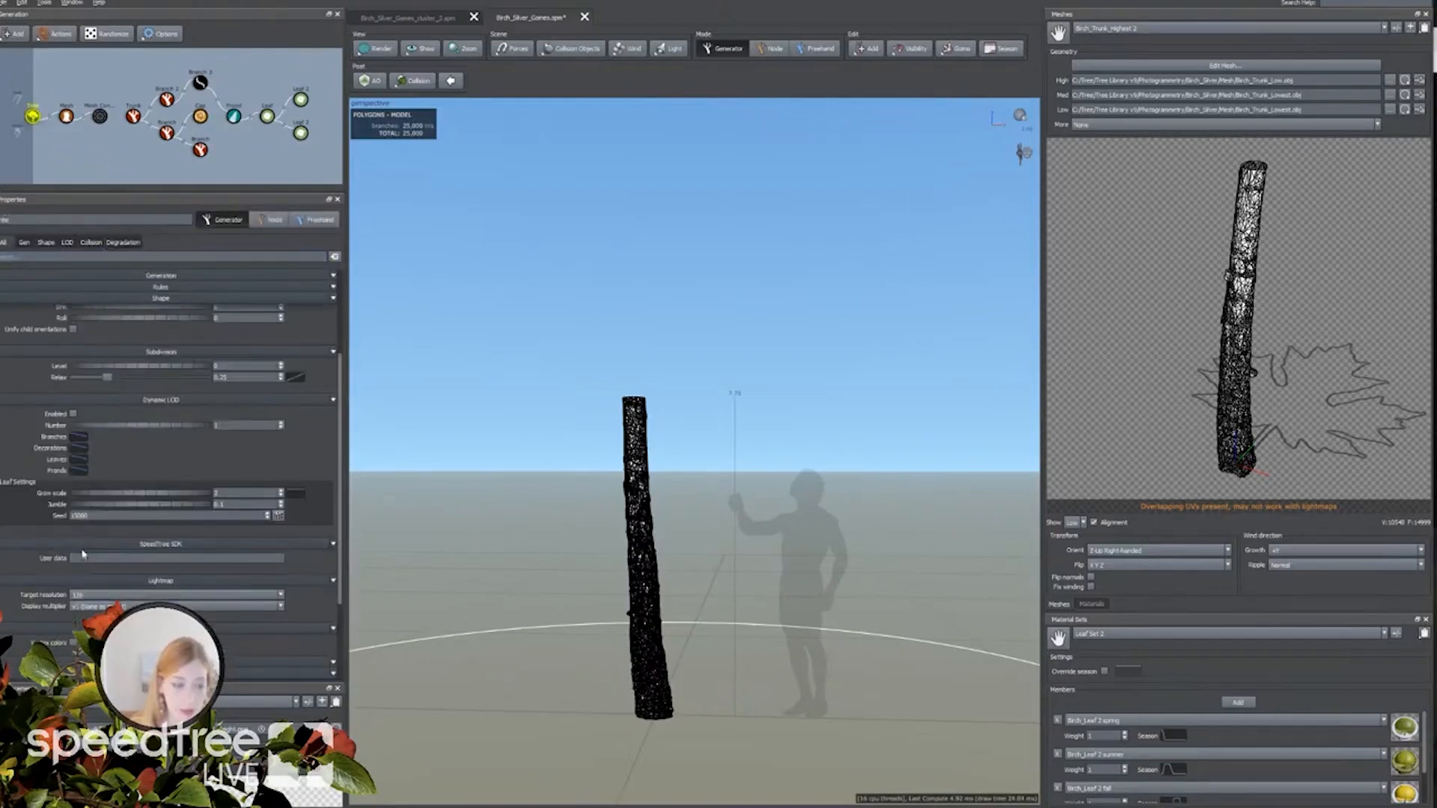
pyautogui.scroll(-3, 81, 539)
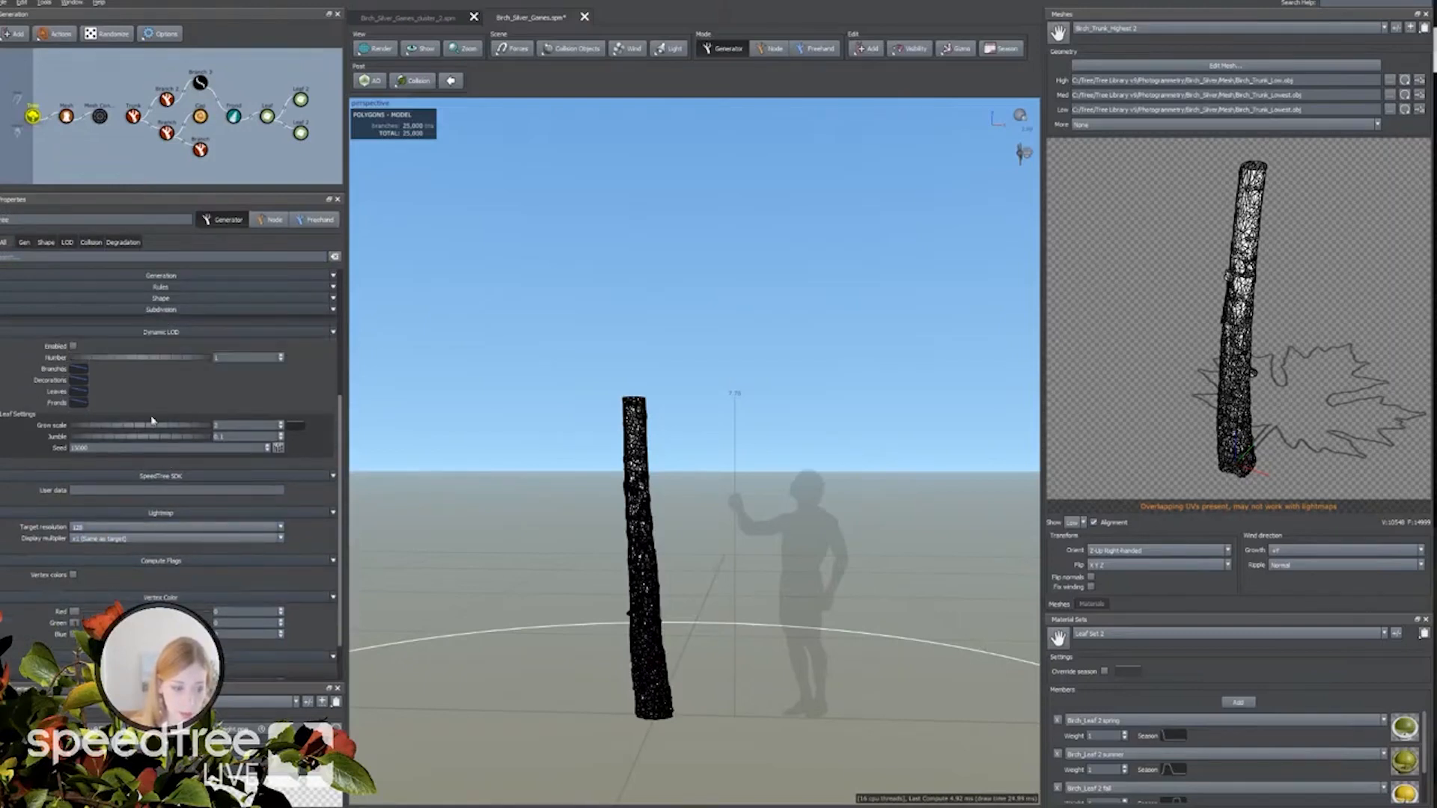
pyautogui.click(74, 346)
pyautogui.click(197, 357)
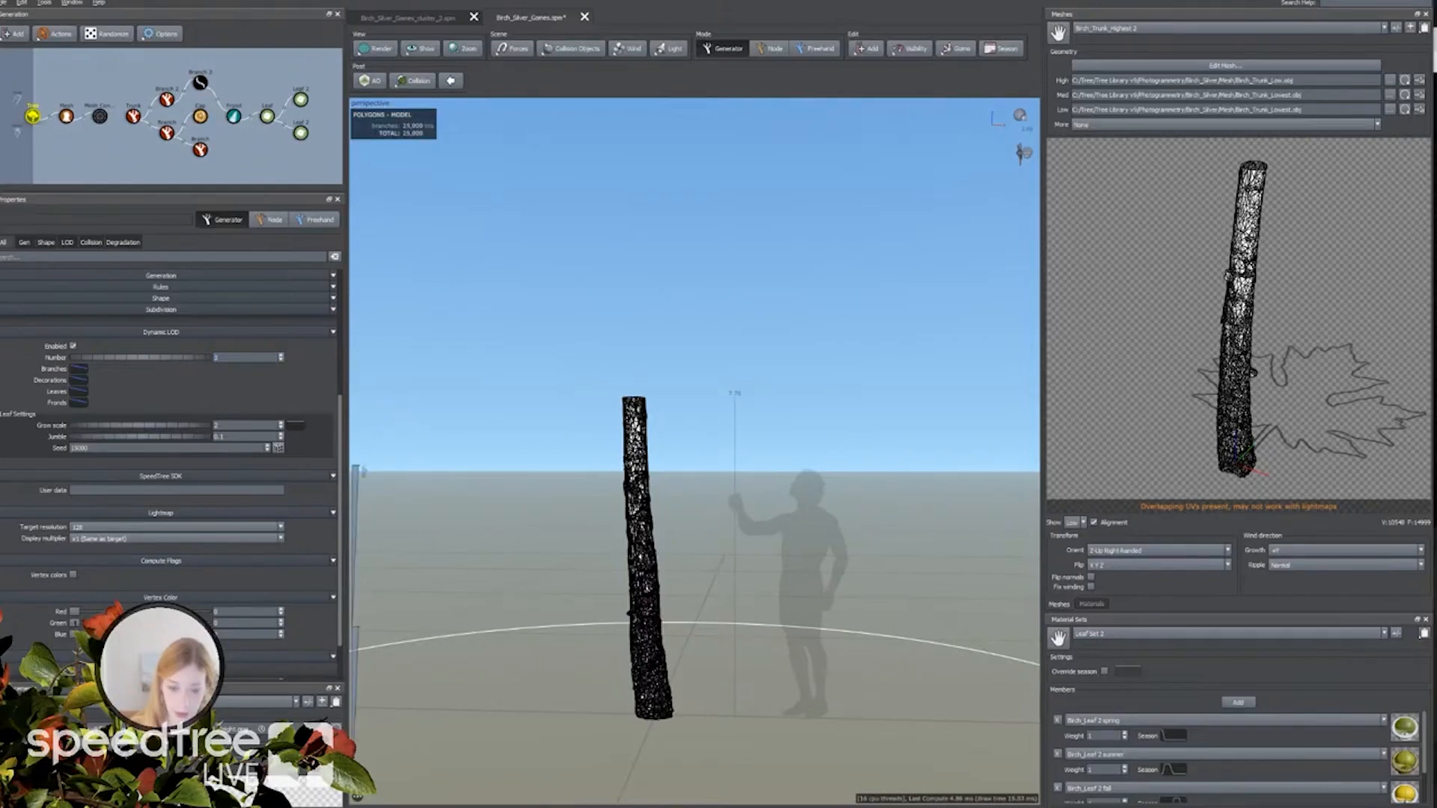
pyautogui.click(402, 486)
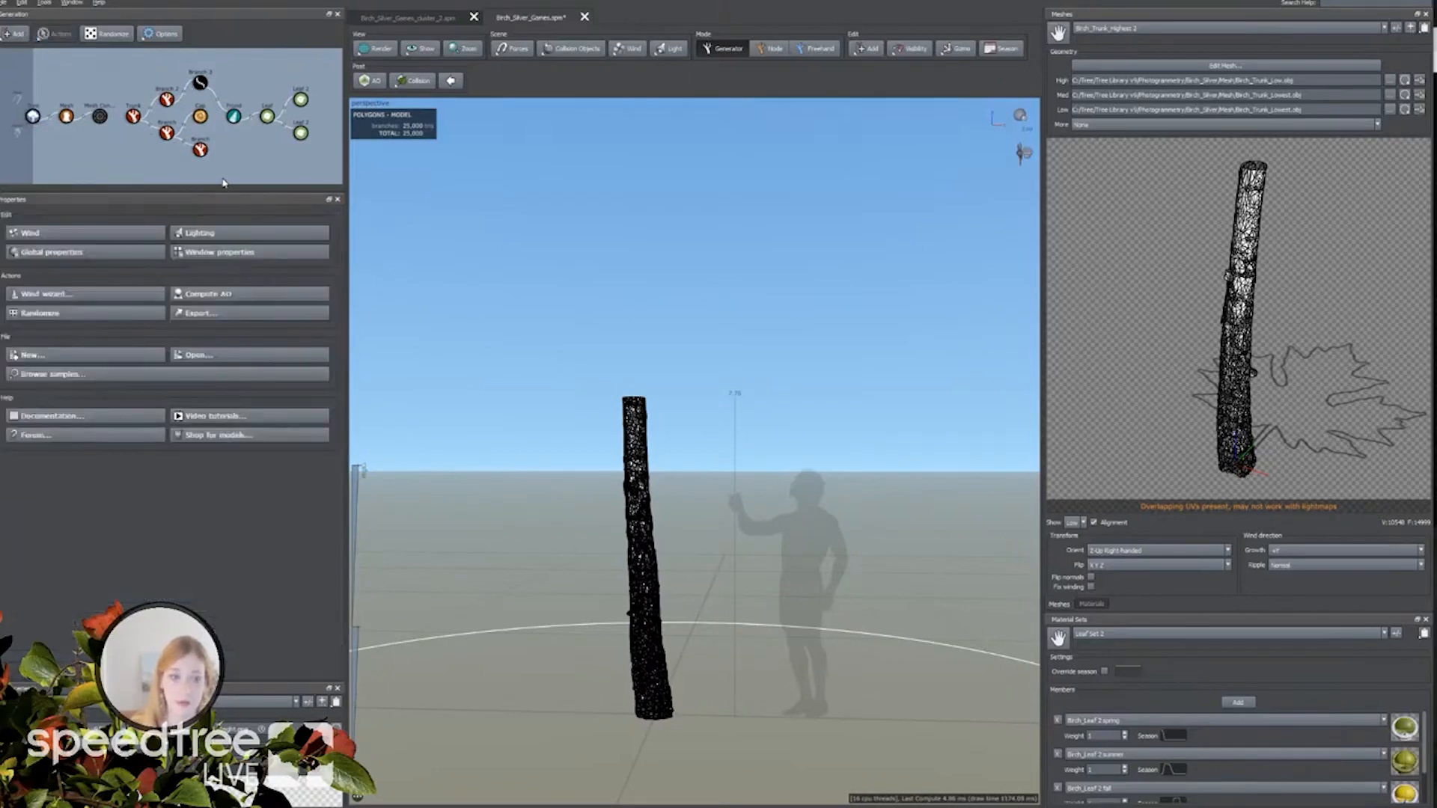
# Show the trunk base with its bark texture, change the light direction, and examine the Mesh Converter's capture region from several sides.
pyautogui.click(102, 119)
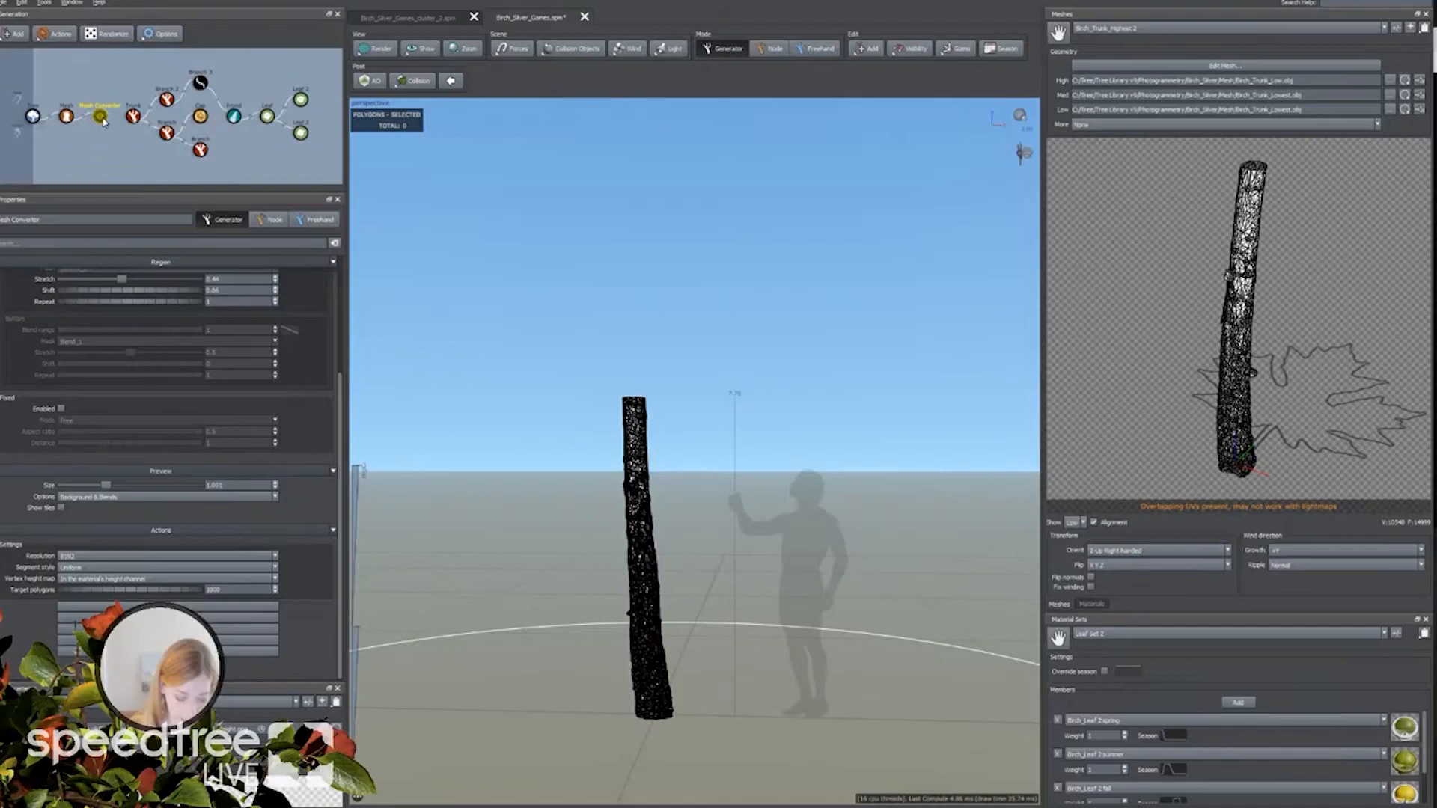
pyautogui.scroll(3, 875, 316)
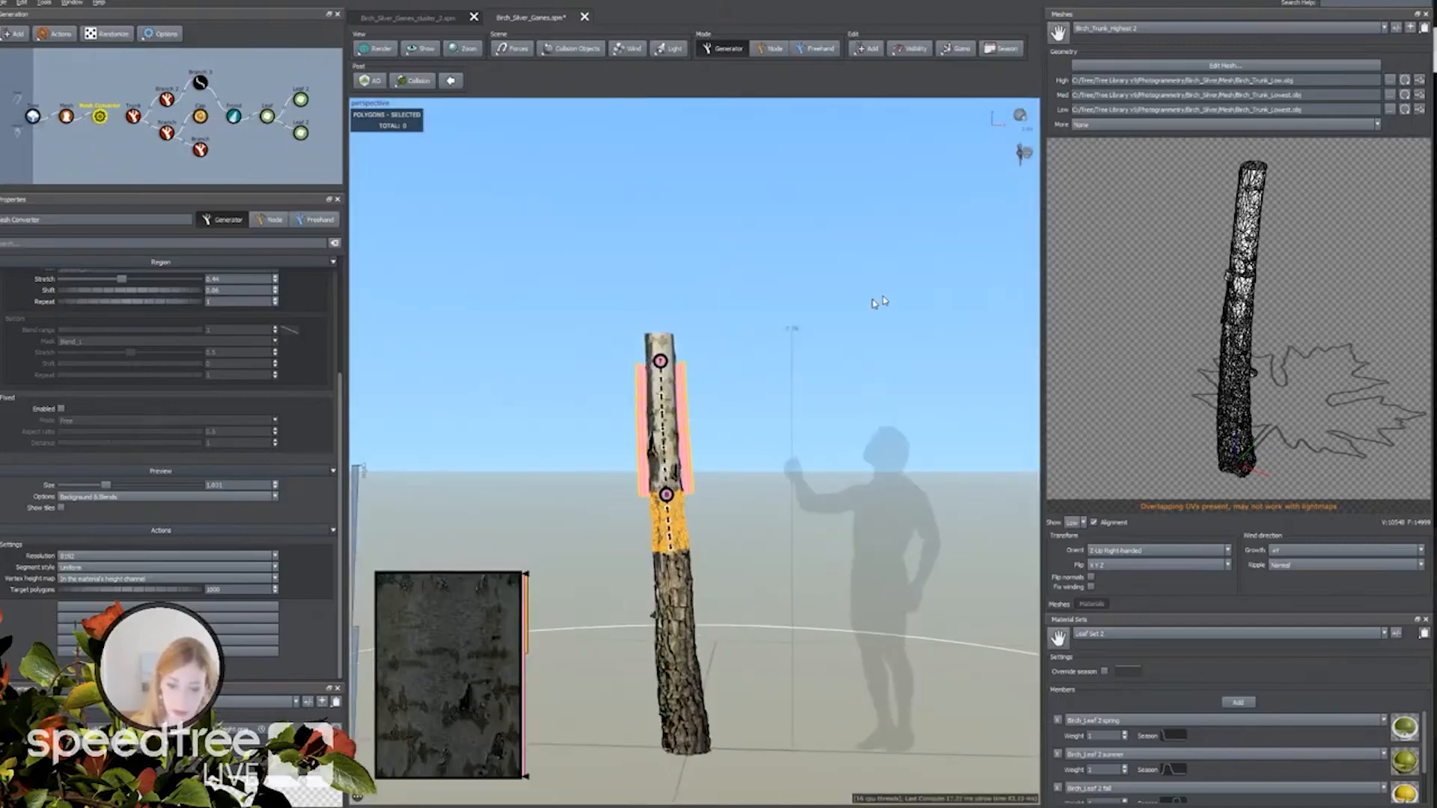
pyautogui.moveTo(1020, 116)
pyautogui.mouseDown()
pyautogui.moveTo(1016, 63)
pyautogui.moveTo(1018, 119)
pyautogui.mouseUp()
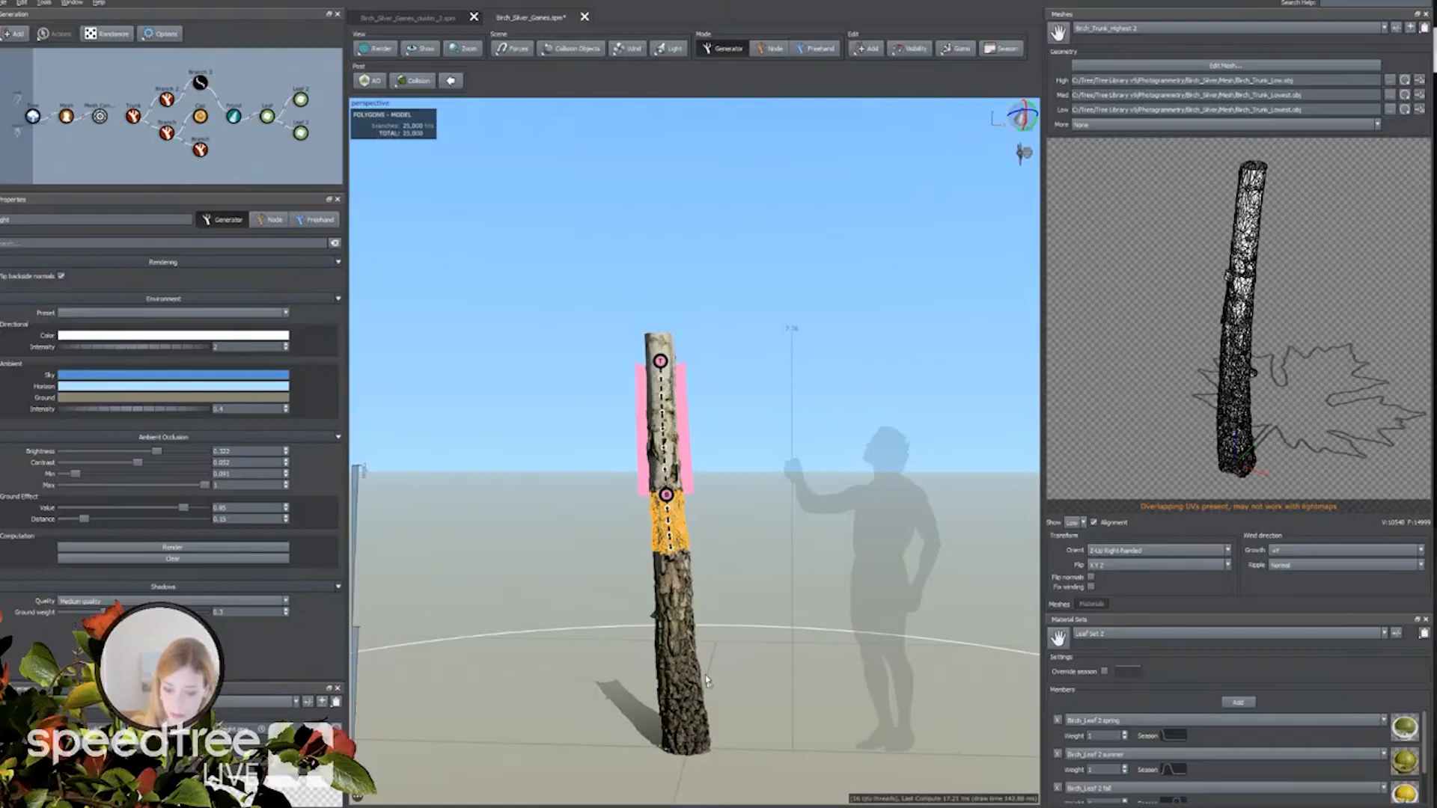
pyautogui.moveTo(699, 596)
pyautogui.mouseDown()
pyautogui.moveTo(652, 621)
pyautogui.moveTo(686, 619)
pyautogui.mouseUp()
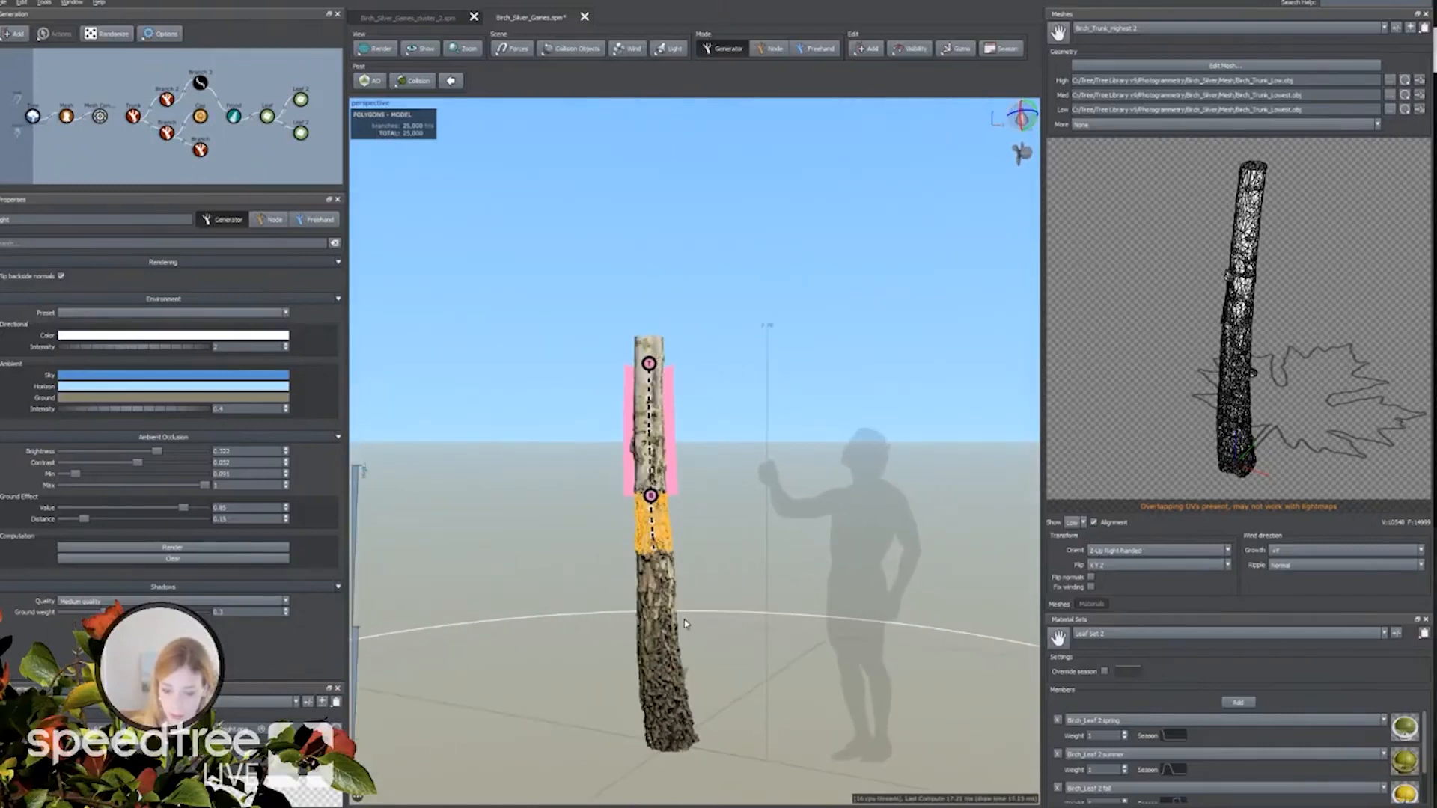
pyautogui.moveTo(644, 574); pyautogui.dragTo(670, 465)
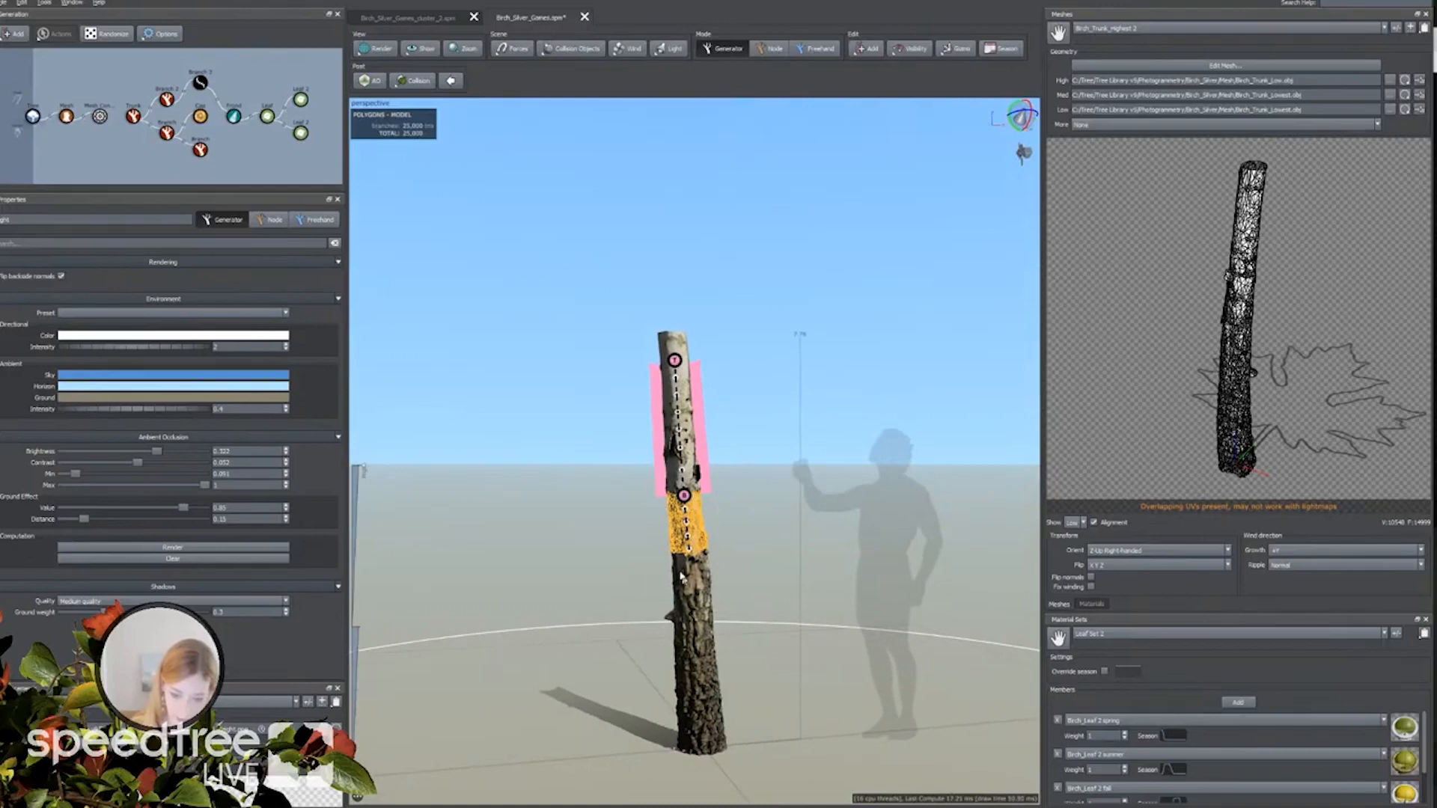
pyautogui.click(665, 436)
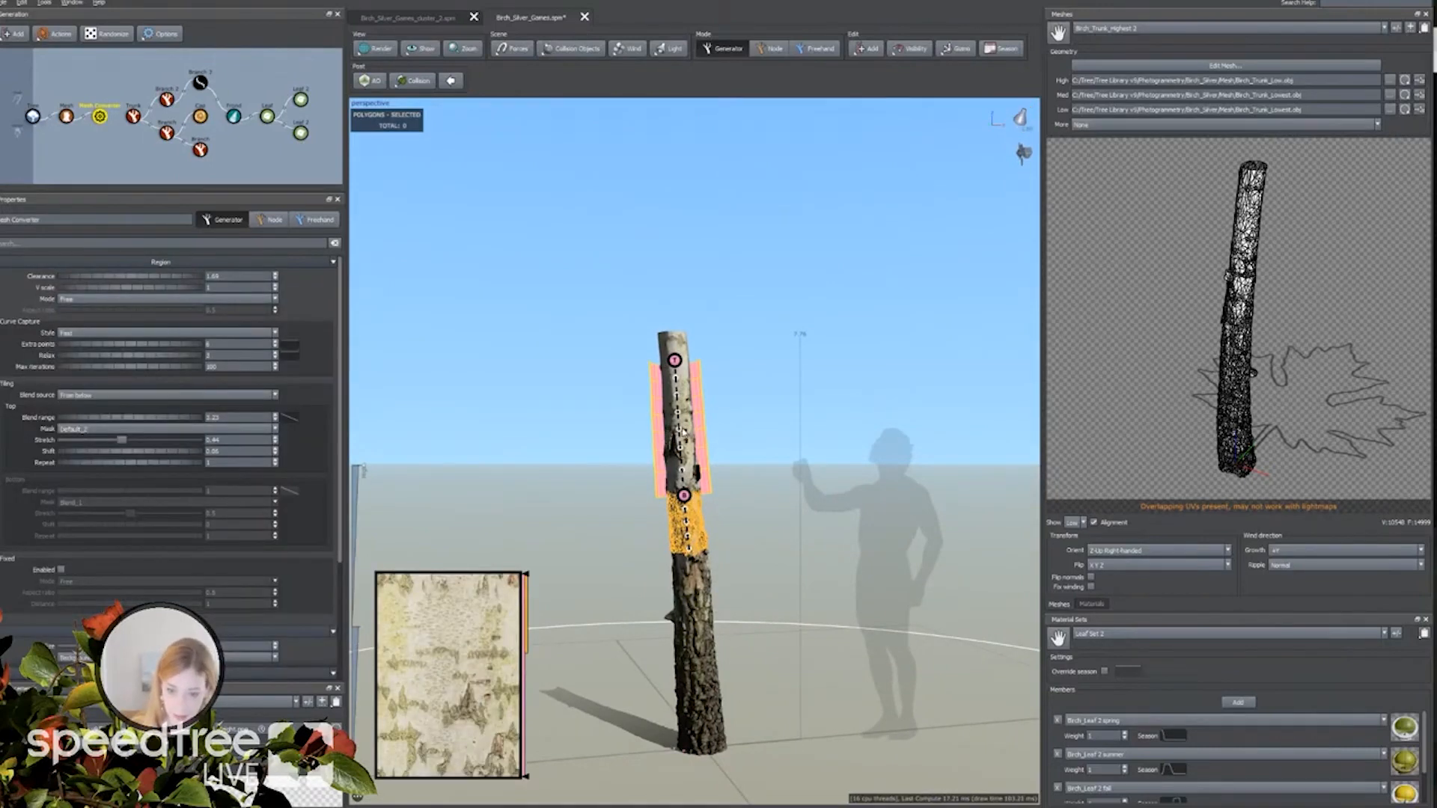
pyautogui.moveTo(691, 362); pyautogui.dragTo(675, 368)
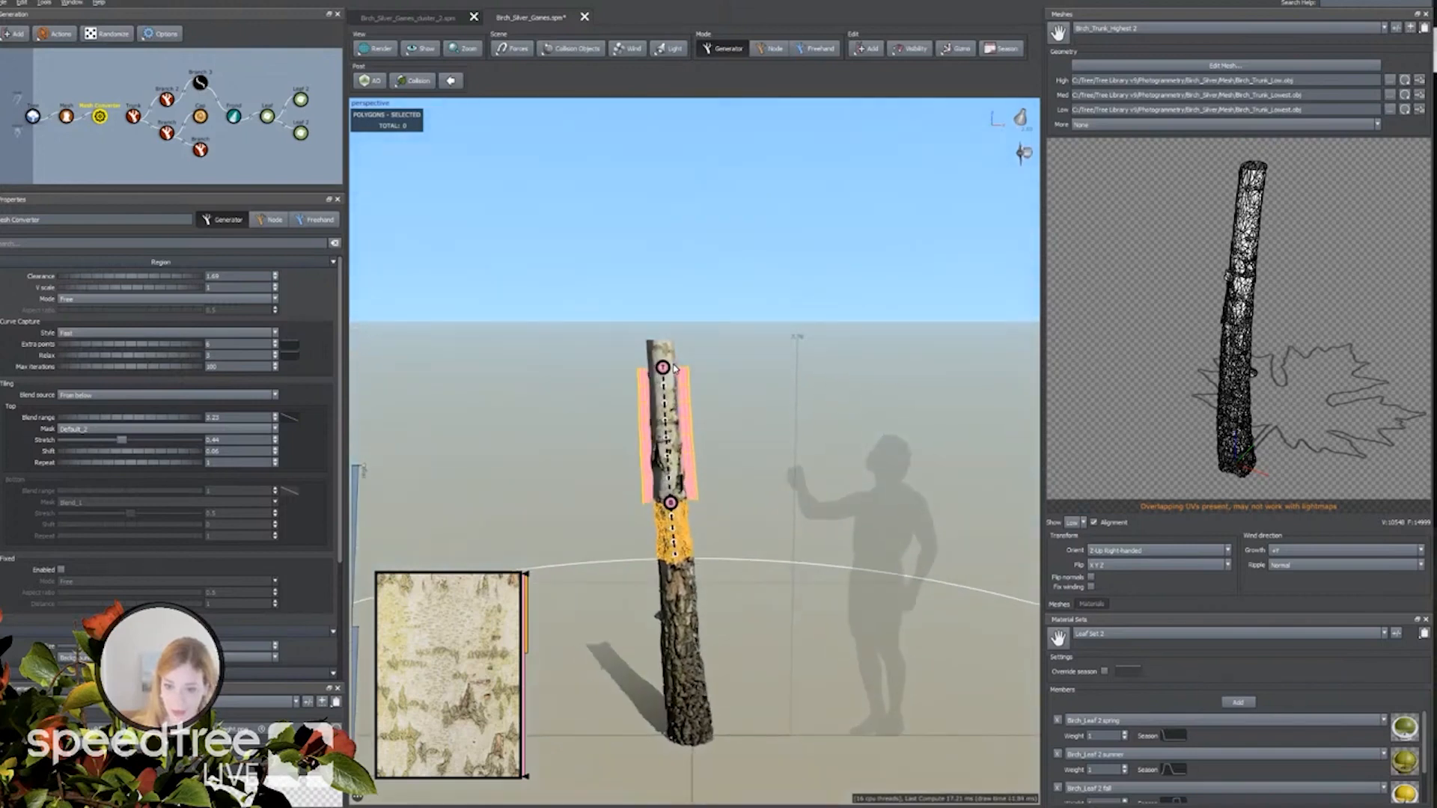
pyautogui.moveTo(674, 368); pyautogui.dragTo(732, 447)
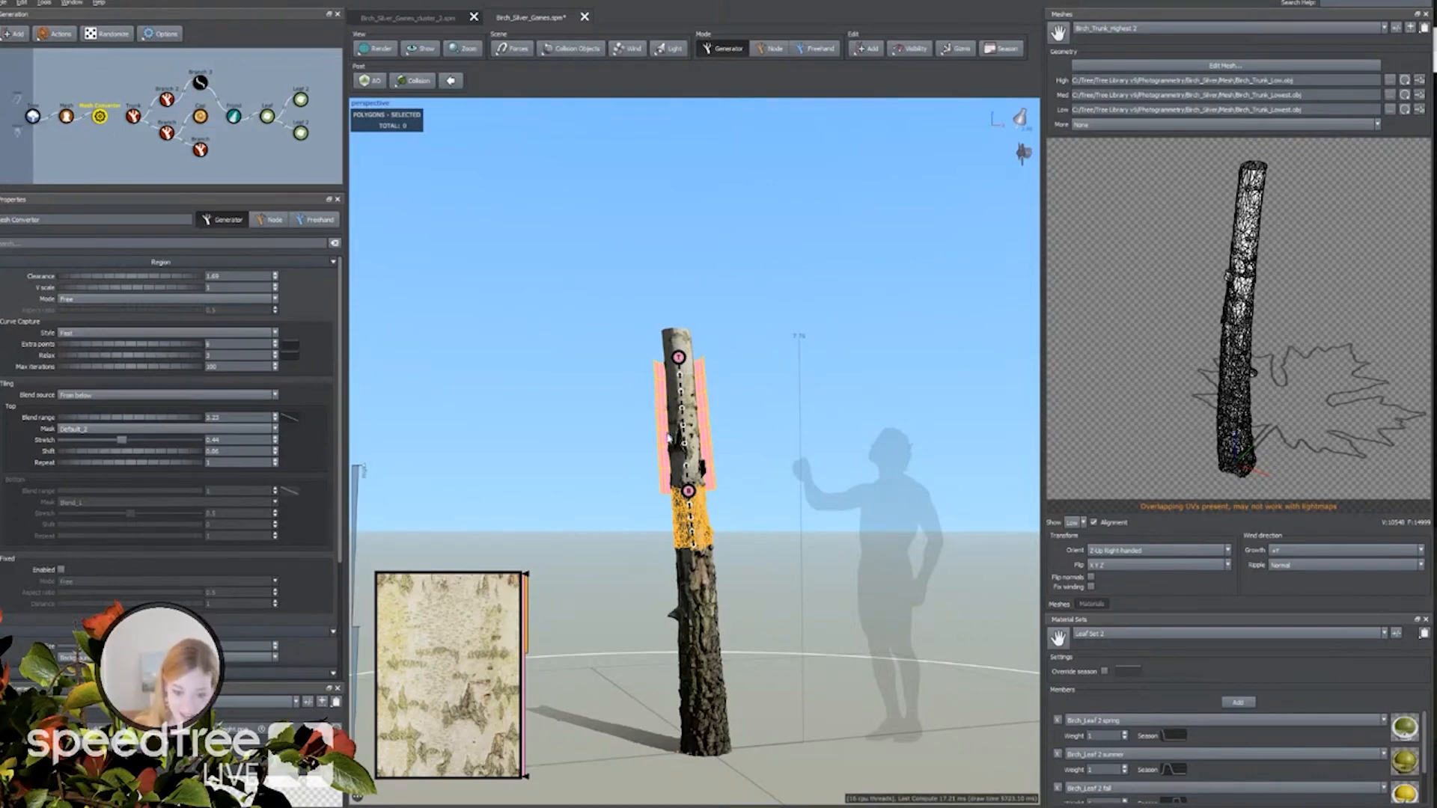
# Move the upper handle of the Mesh Converter's capture region close to the cut top of the trunk base.
pyautogui.click(680, 360)
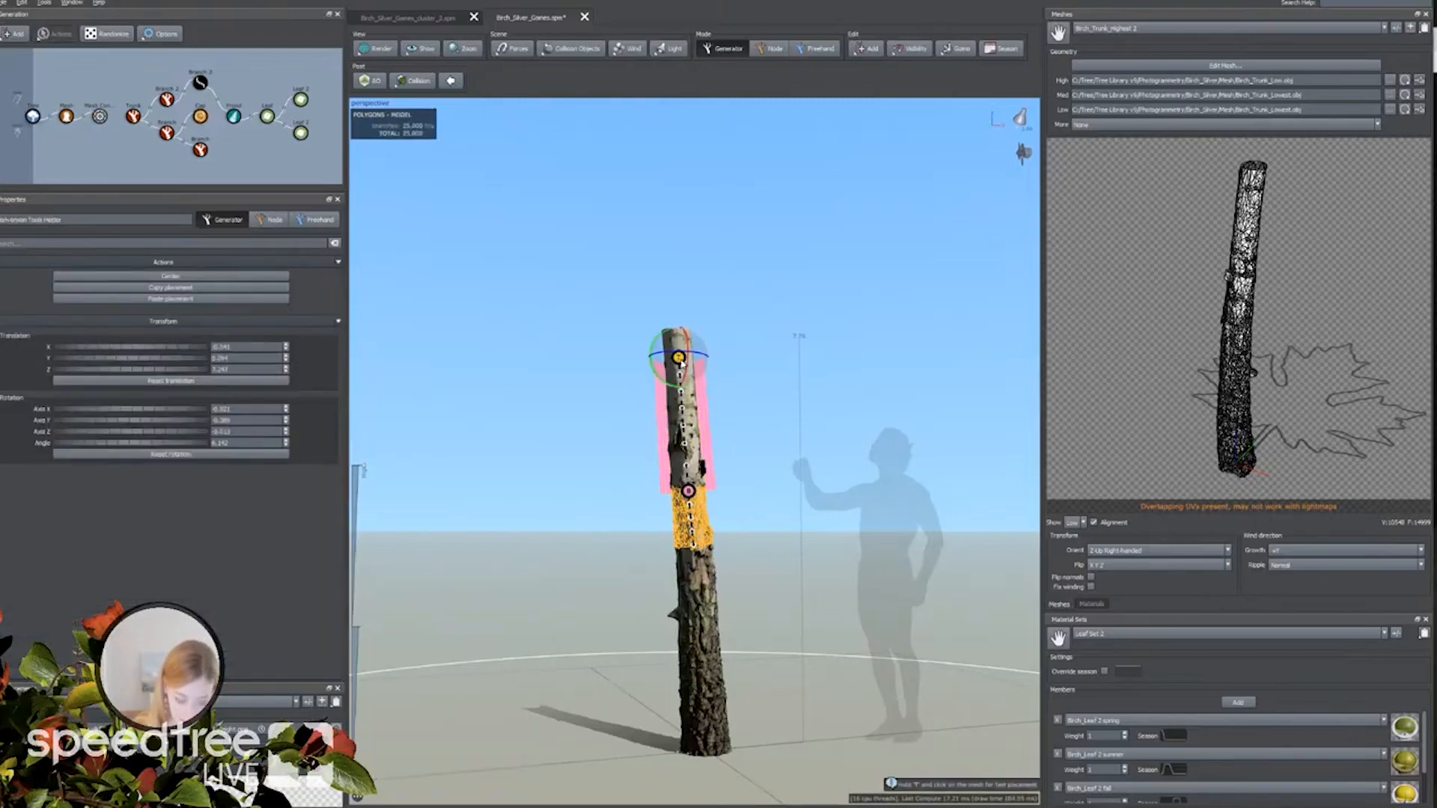
pyautogui.moveTo(724, 327); pyautogui.dragTo(715, 361)
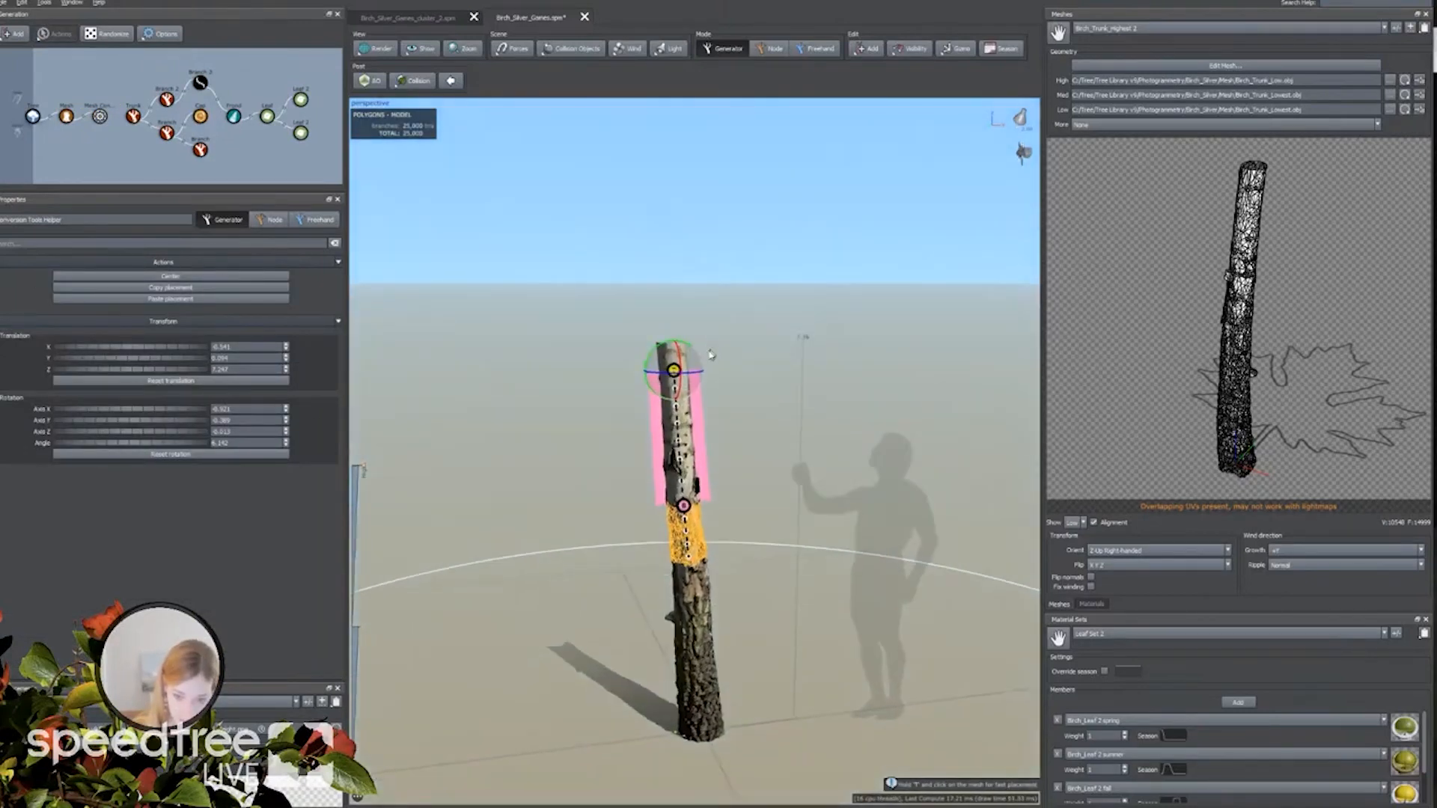
pyautogui.click(696, 336)
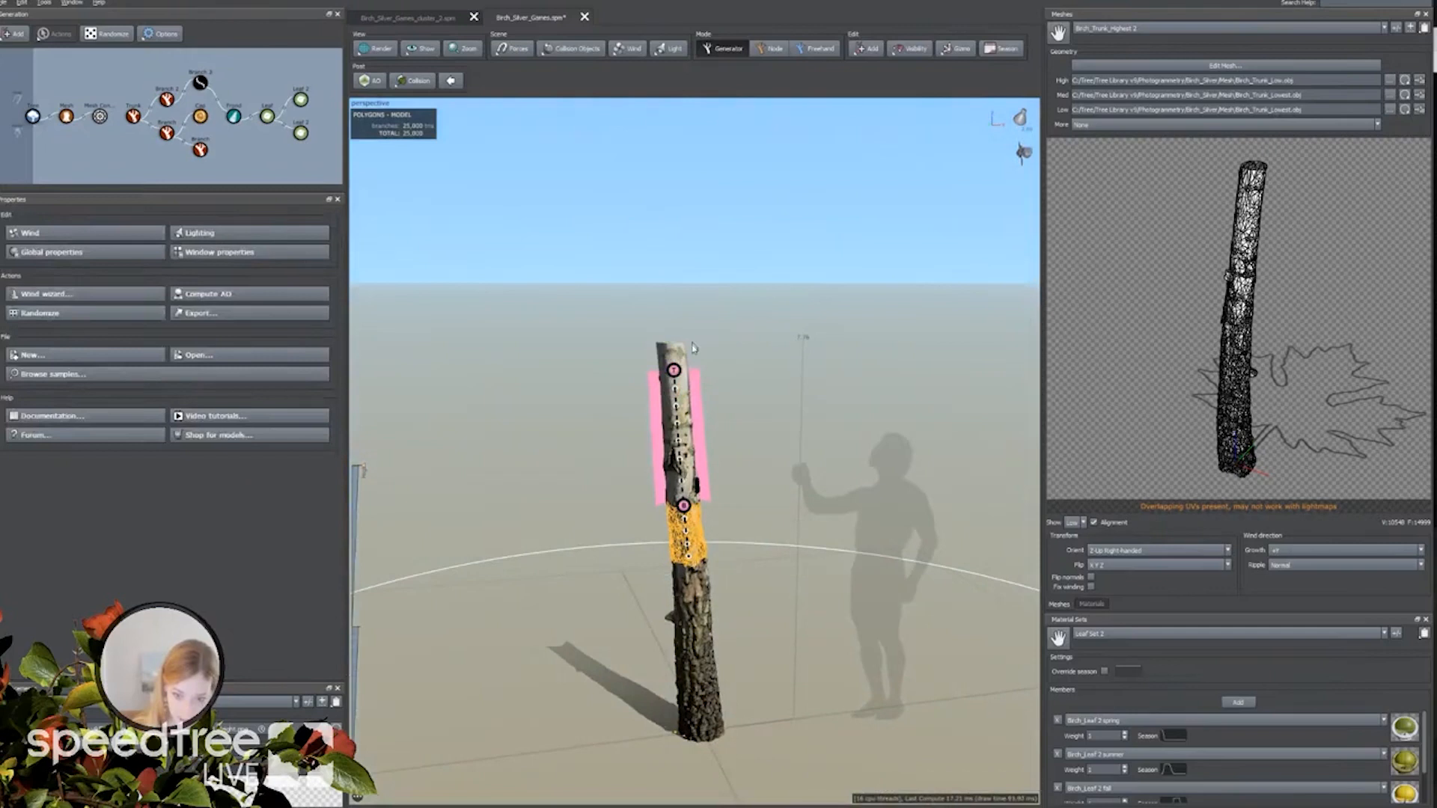
pyautogui.click(676, 361)
pyautogui.scroll(3, 608, 358)
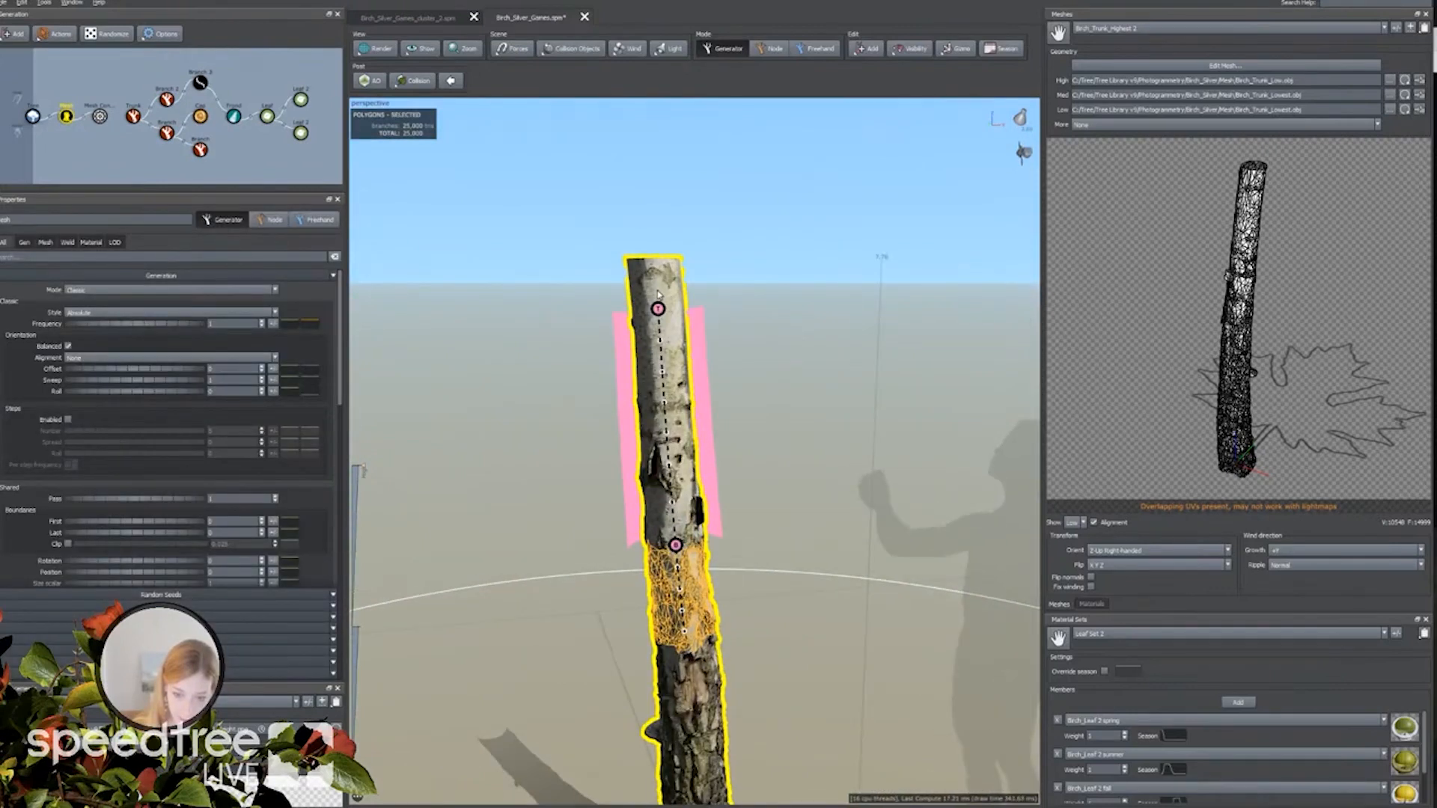
pyautogui.moveTo(659, 309); pyautogui.dragTo(606, 298)
pyautogui.press('space')
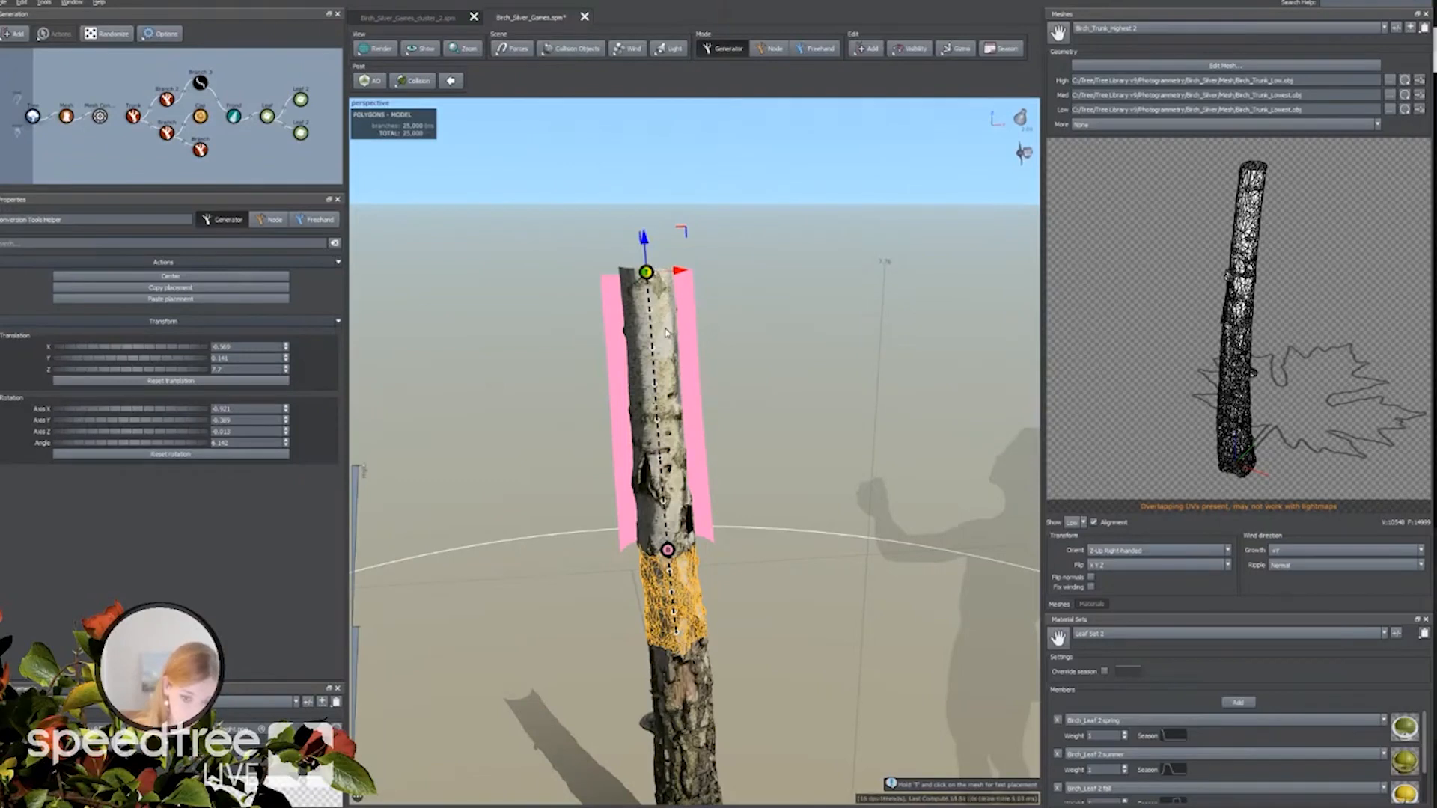
pyautogui.moveTo(646, 272); pyautogui.dragTo(682, 240)
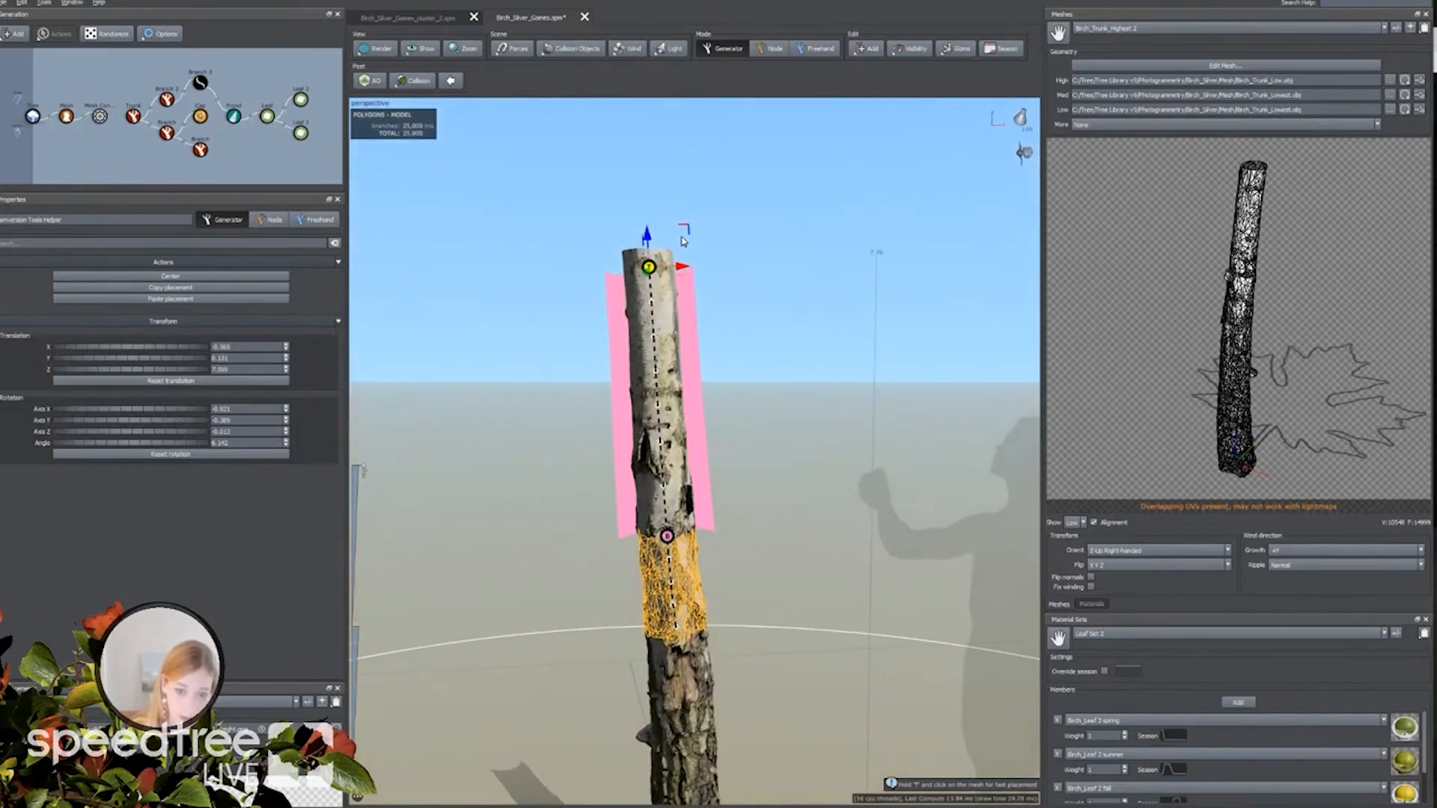
pyautogui.moveTo(682, 240); pyautogui.dragTo(608, 255)
pyautogui.moveTo(506, 339); pyautogui.dragTo(608, 281)
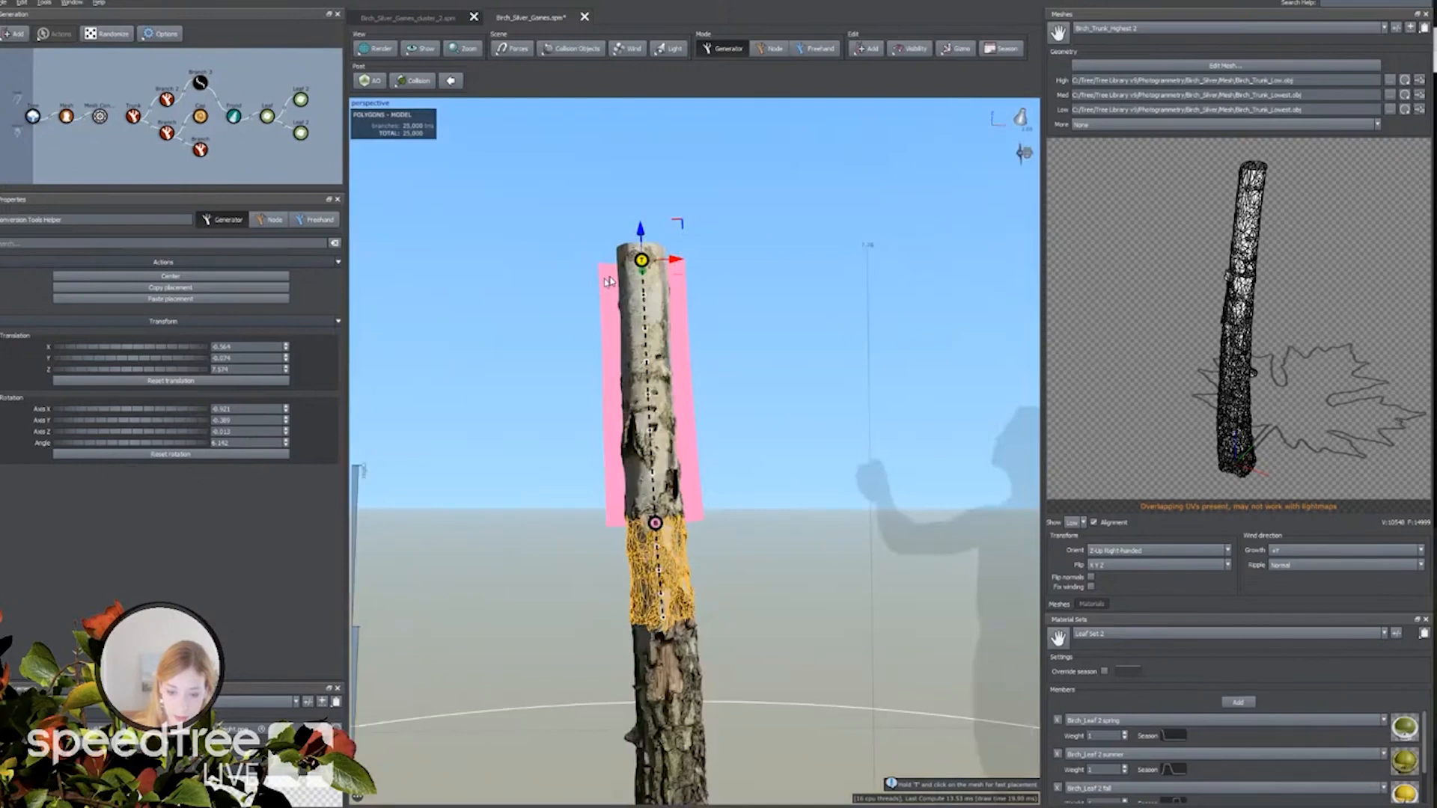
# Widen the Mesh Converter's capture region by adjusting its Clearance to about 1.9.
pyautogui.click(608, 281)
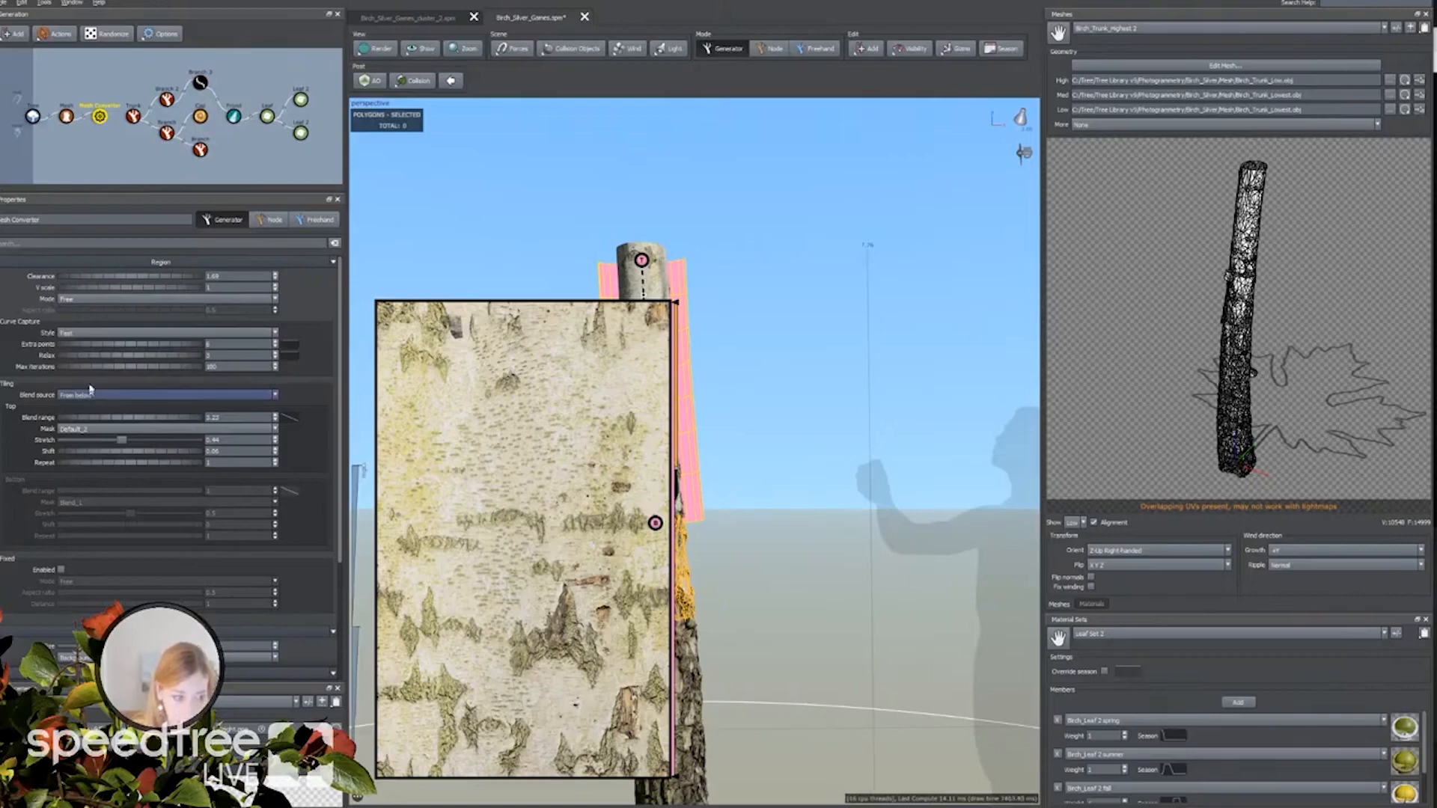
pyautogui.moveTo(103, 276); pyautogui.dragTo(119, 276)
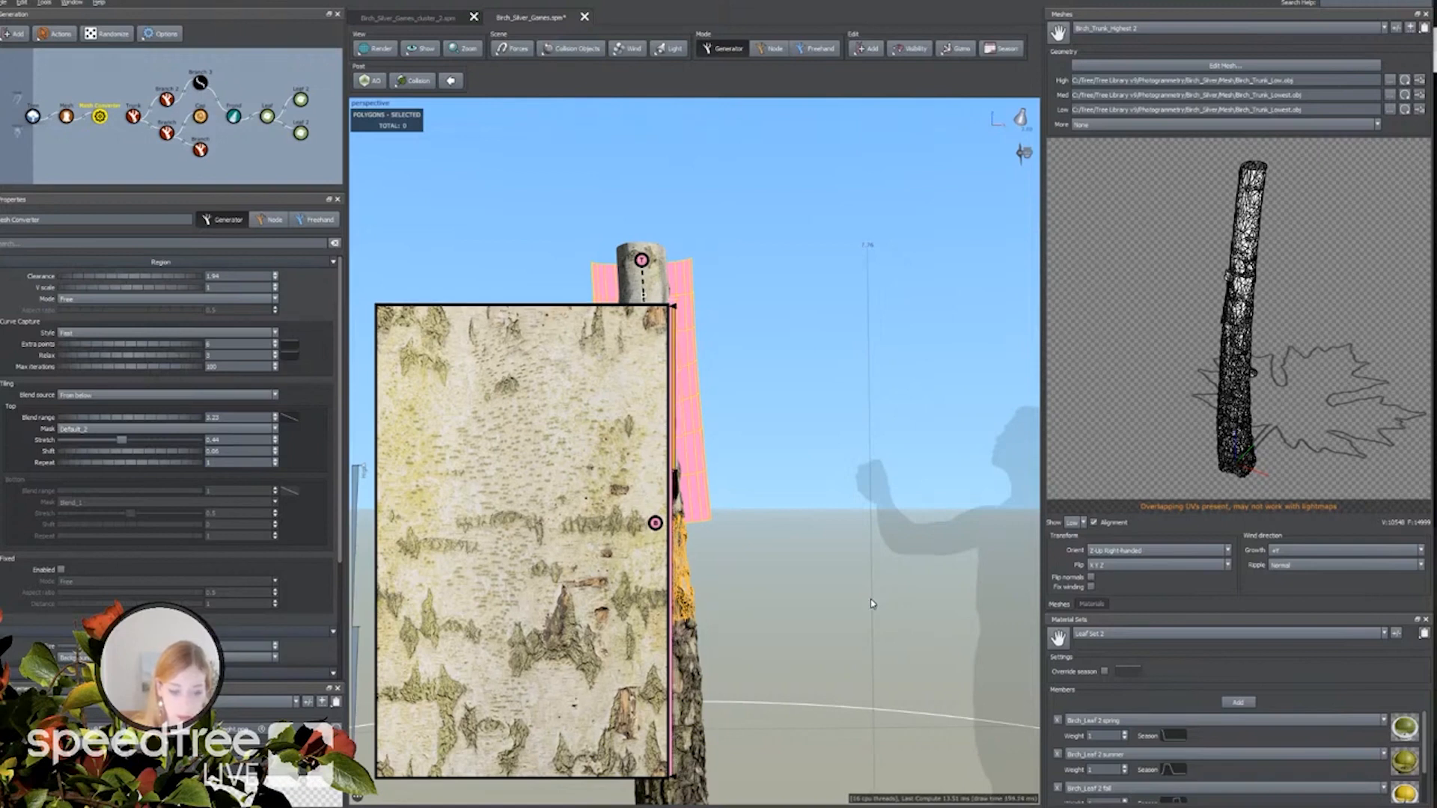
pyautogui.moveTo(871, 598); pyautogui.dragTo(879, 599, button='middle')
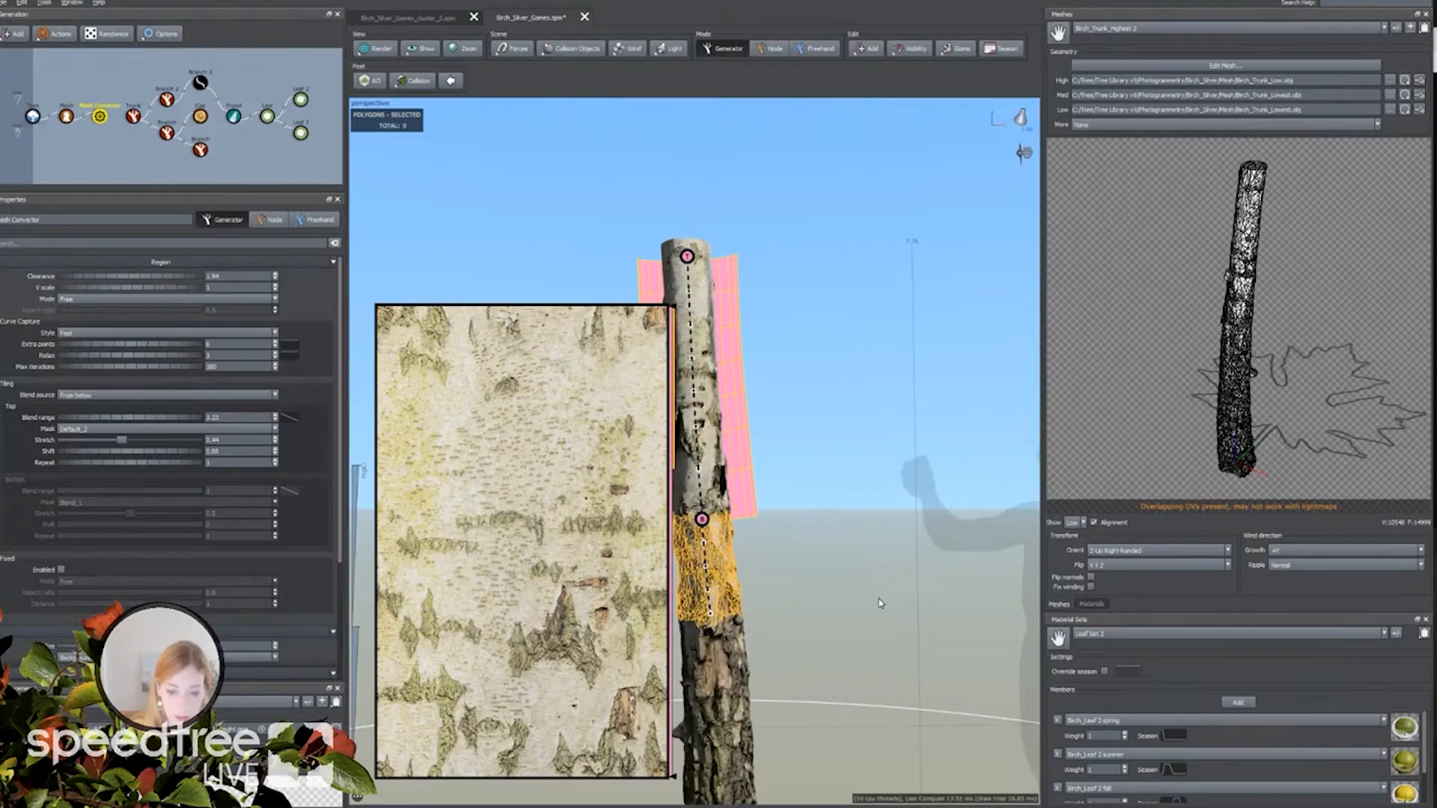
pyautogui.moveTo(881, 603); pyautogui.dragTo(840, 609)
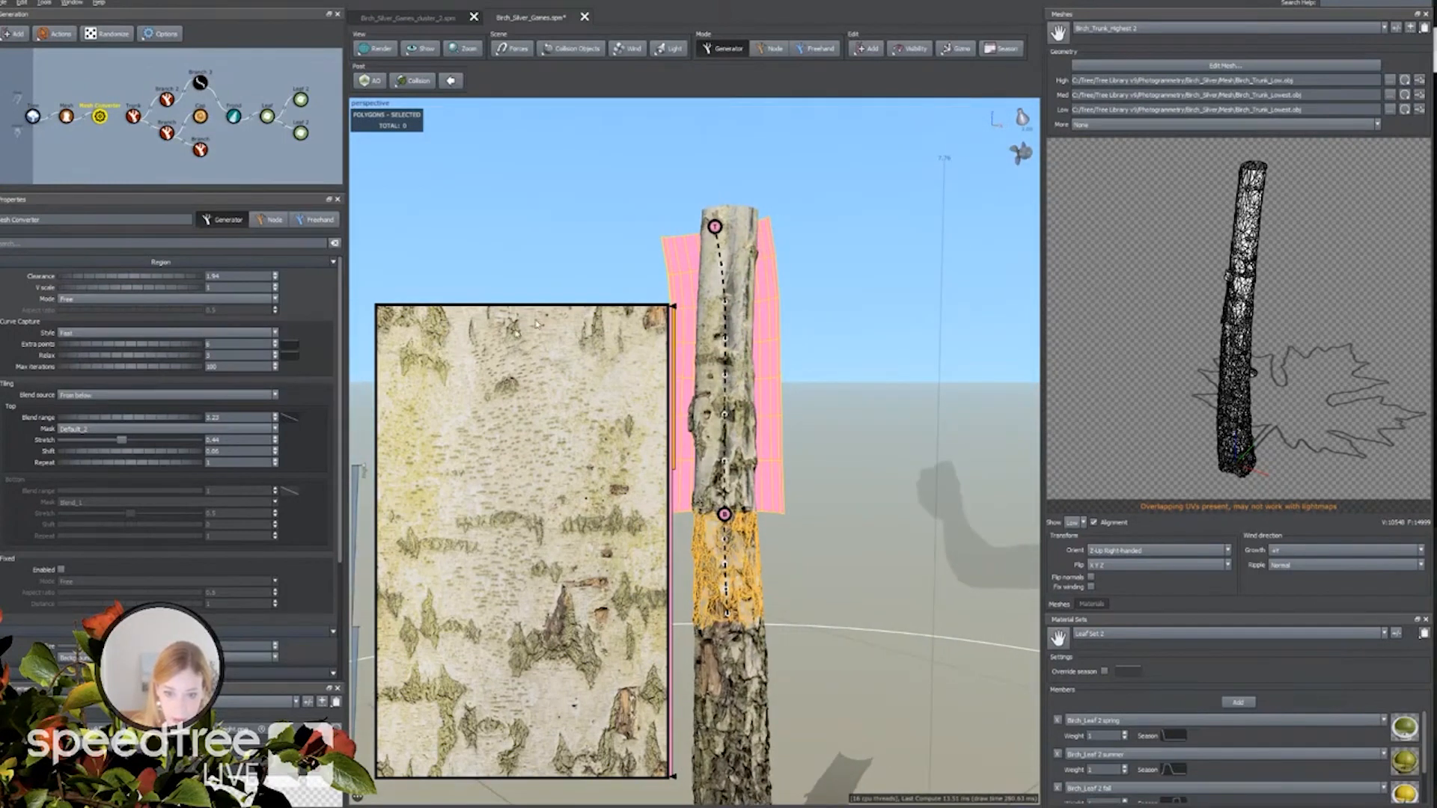
pyautogui.moveTo(121, 277); pyautogui.dragTo(93, 280)
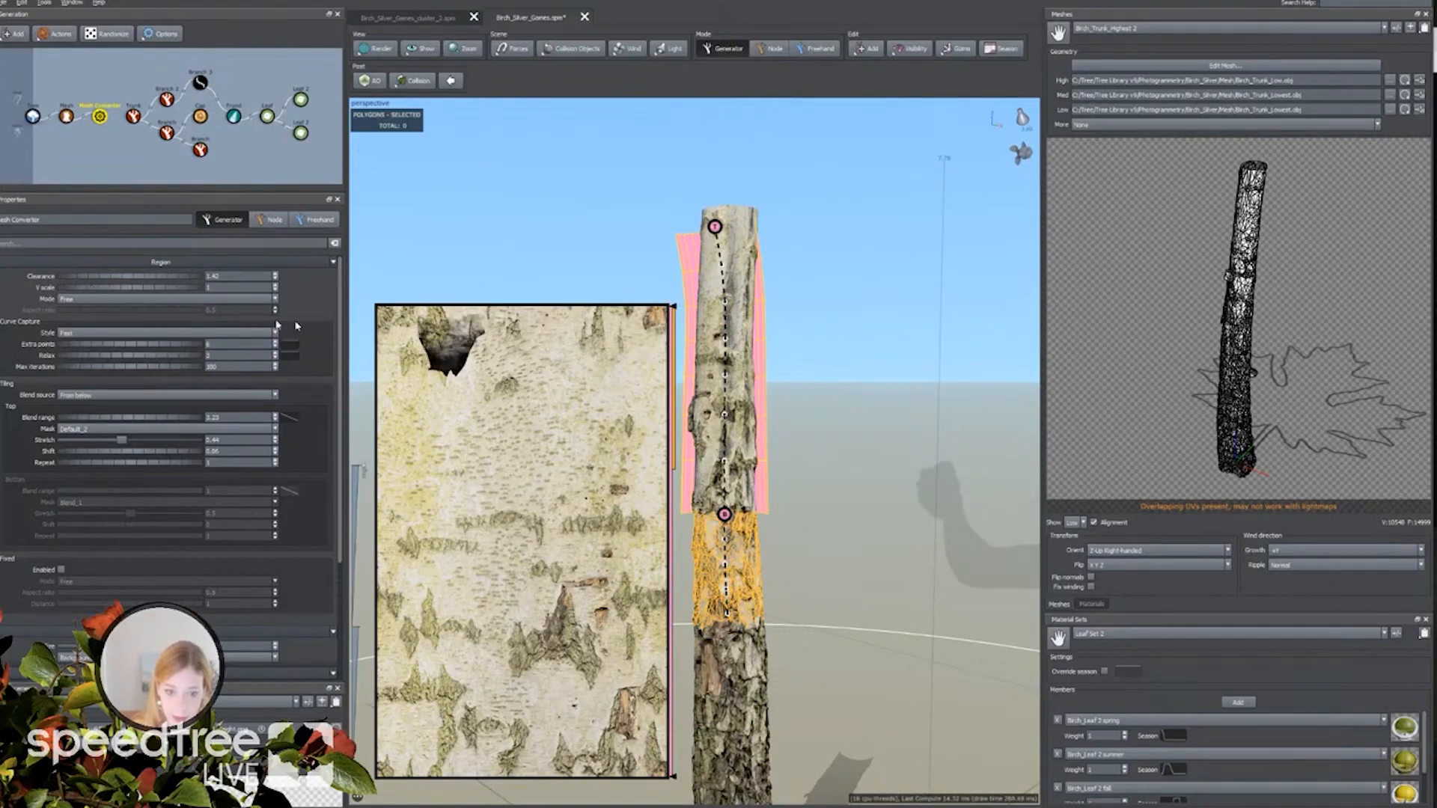
pyautogui.moveTo(152, 278); pyautogui.dragTo(180, 280)
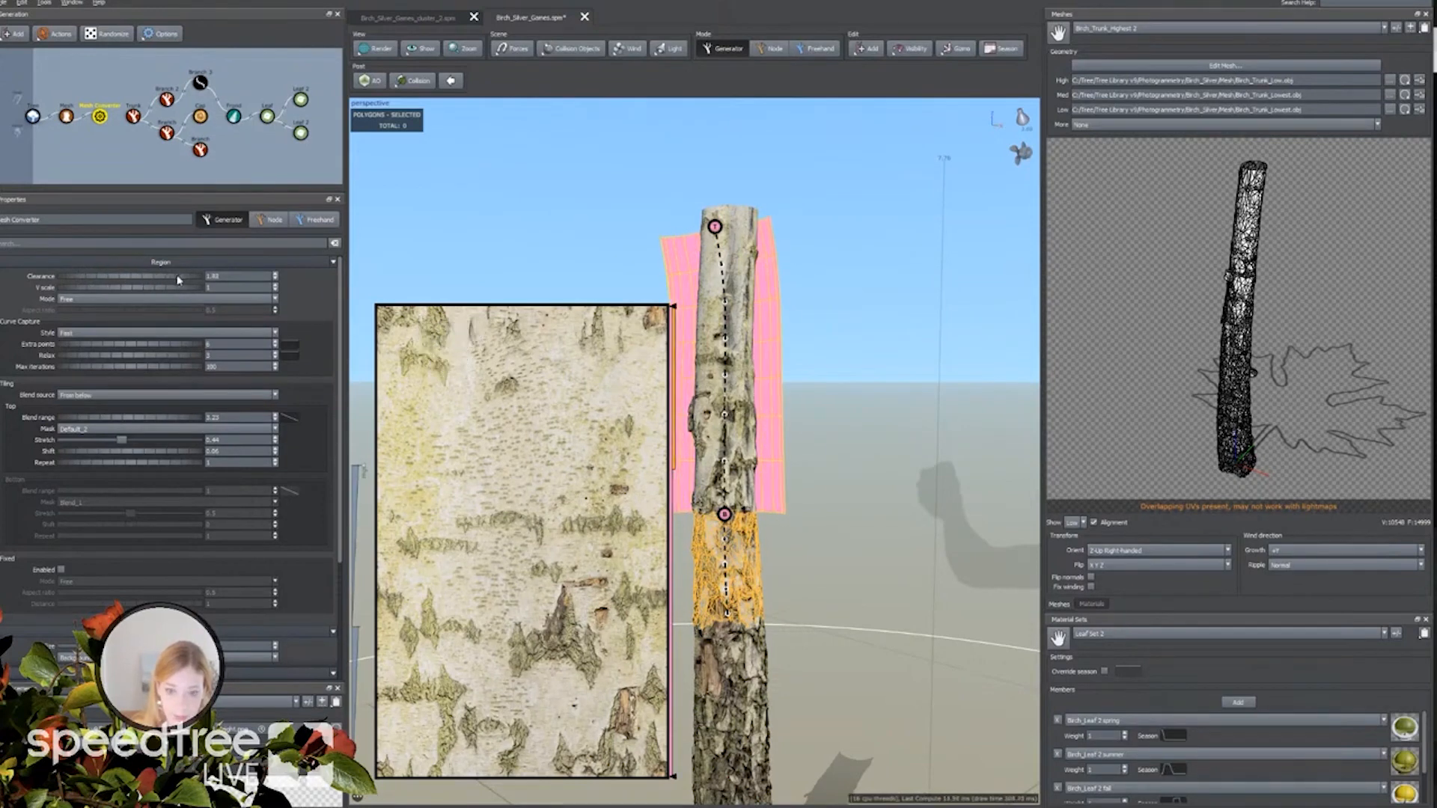
pyautogui.moveTo(838, 374); pyautogui.dragTo(860, 376)
pyautogui.moveTo(749, 266); pyautogui.dragTo(718, 239)
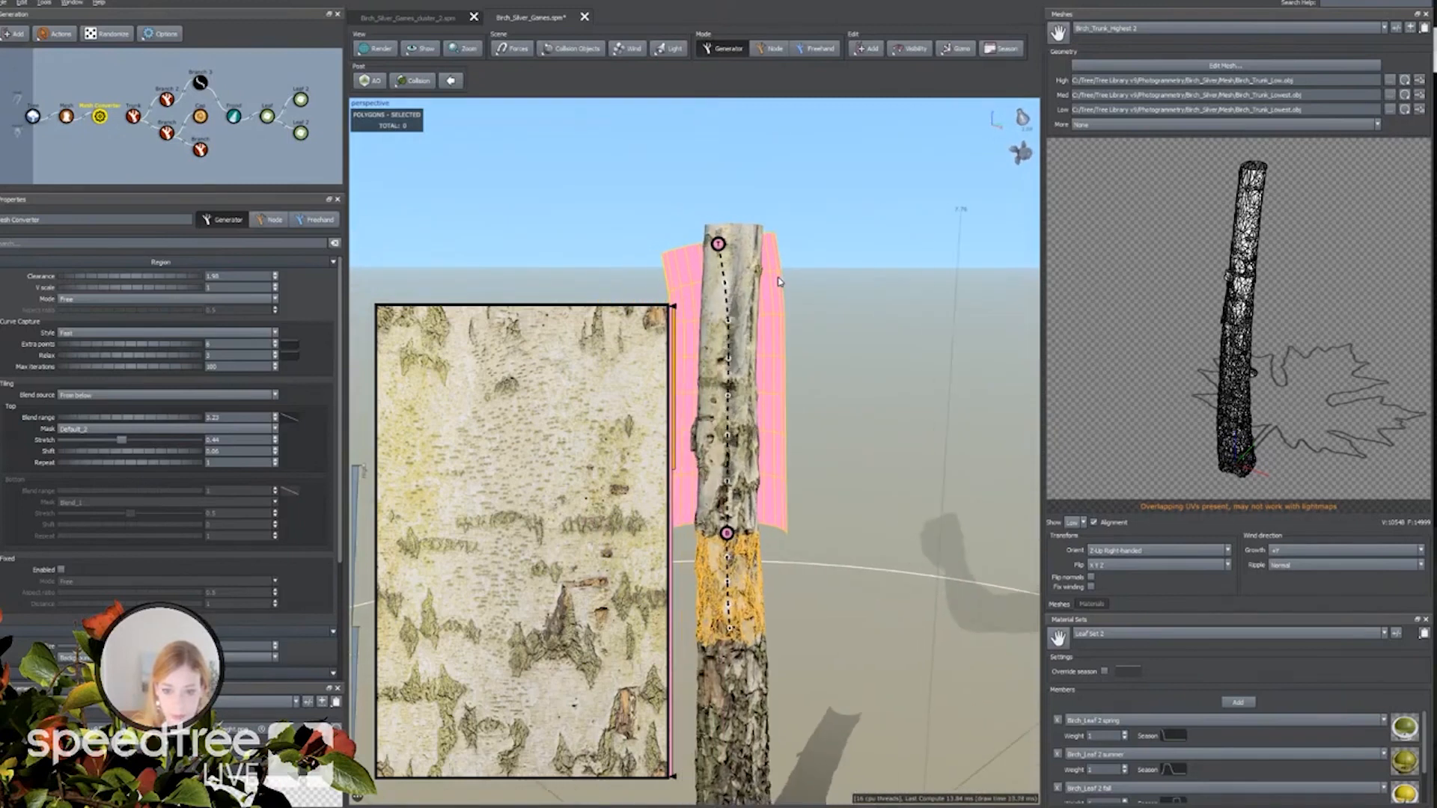
# Raise the curve capture's Extra points and centre the upper region handle inside the trunk.
pyautogui.moveTo(102, 345); pyautogui.dragTo(145, 349)
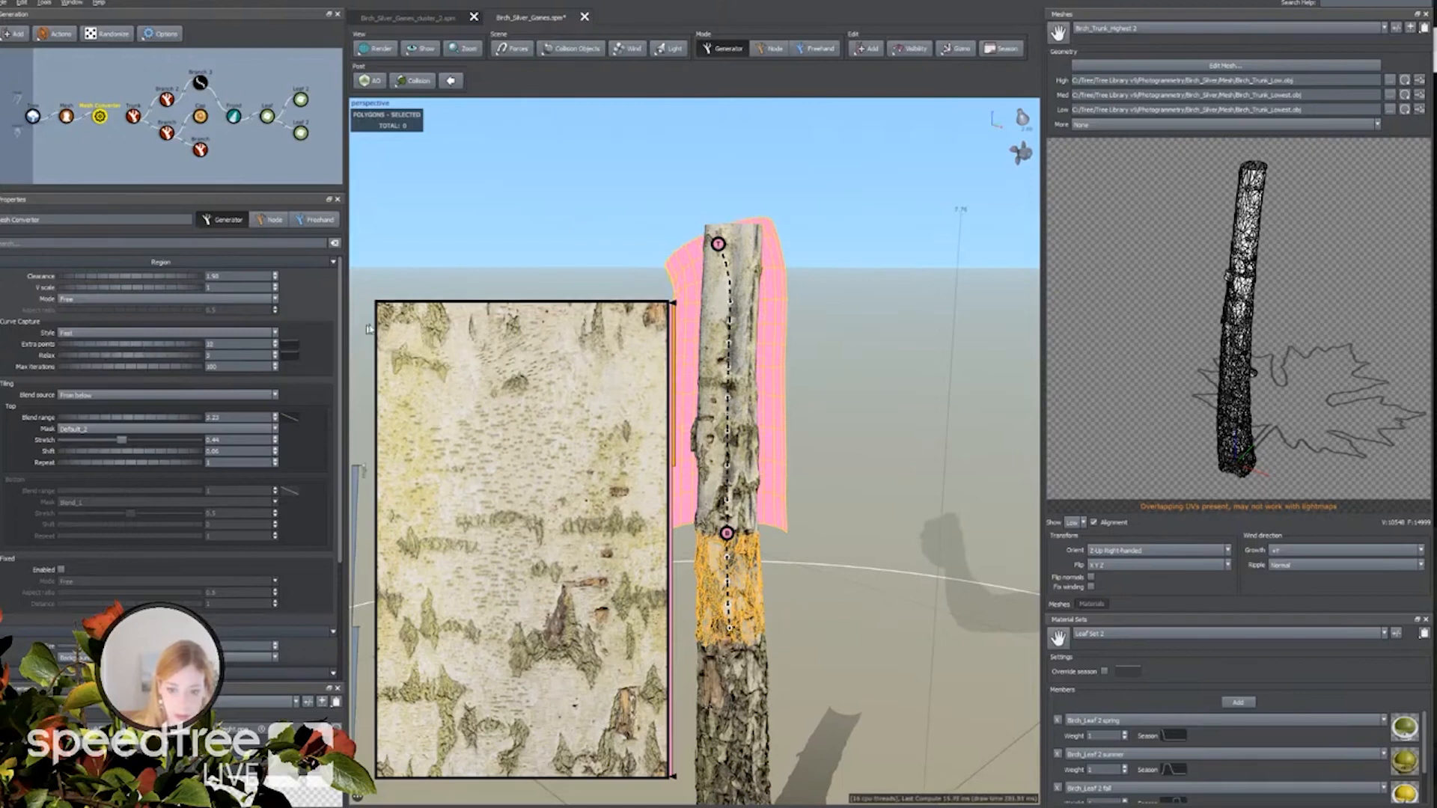
pyautogui.click(718, 244)
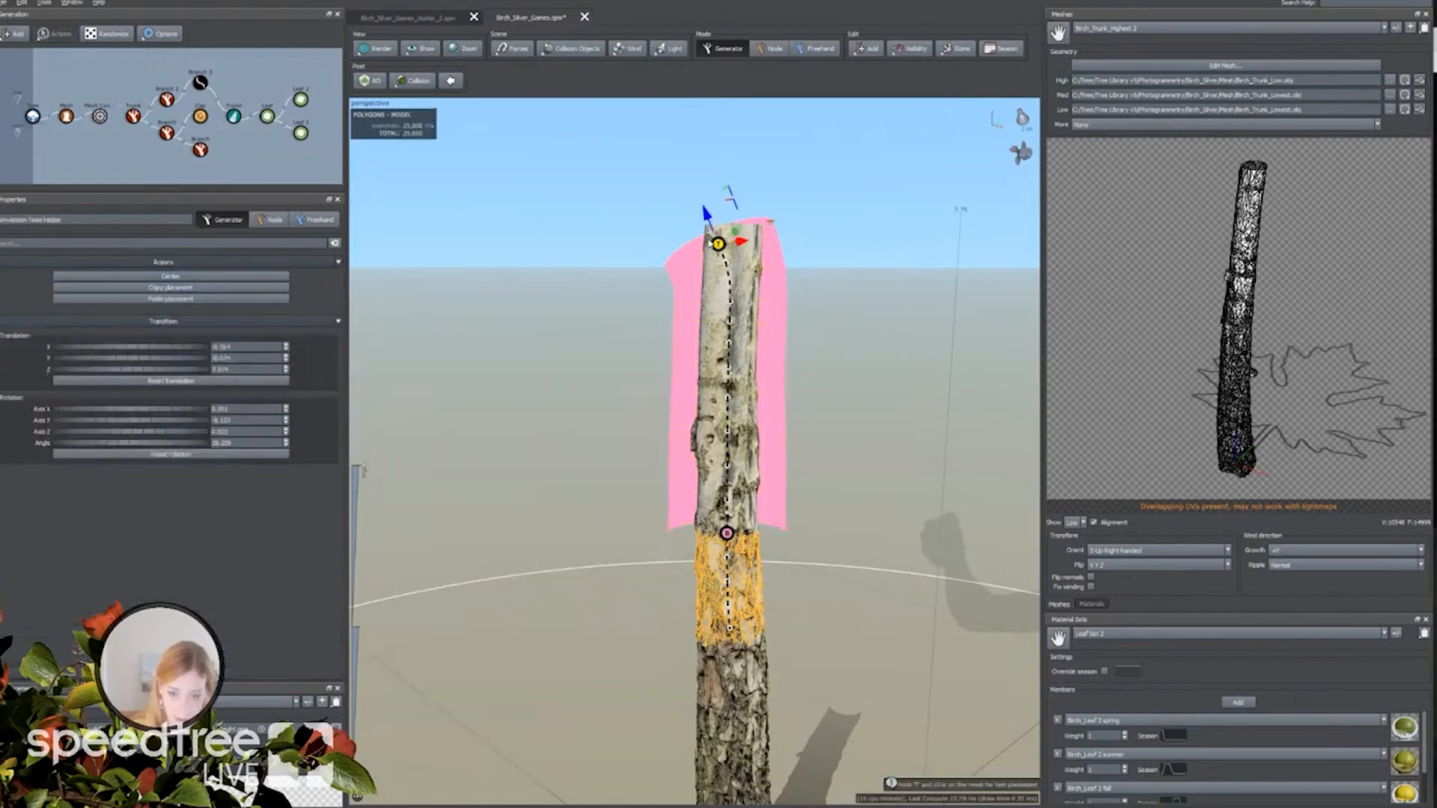
pyautogui.click(238, 279)
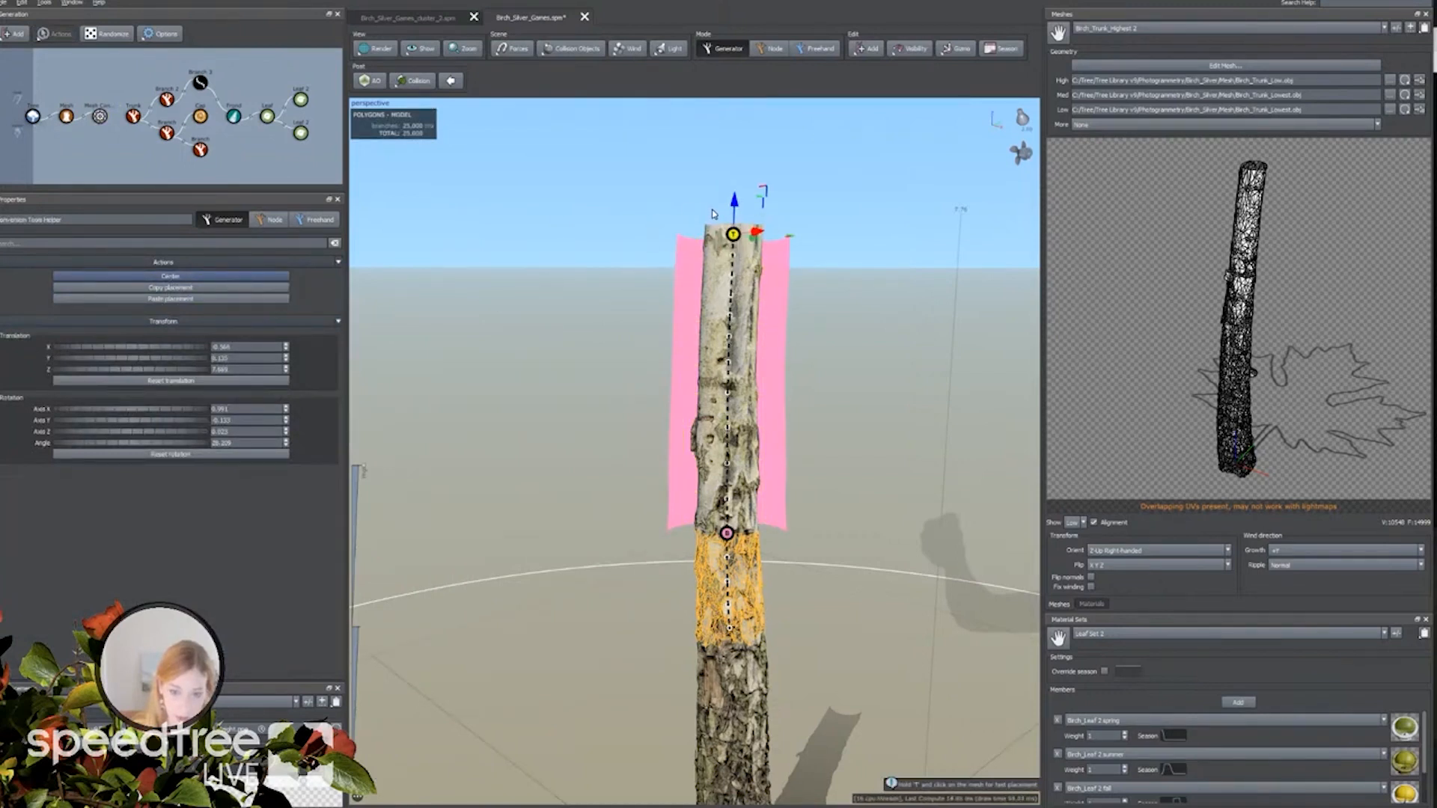
pyautogui.click(681, 331)
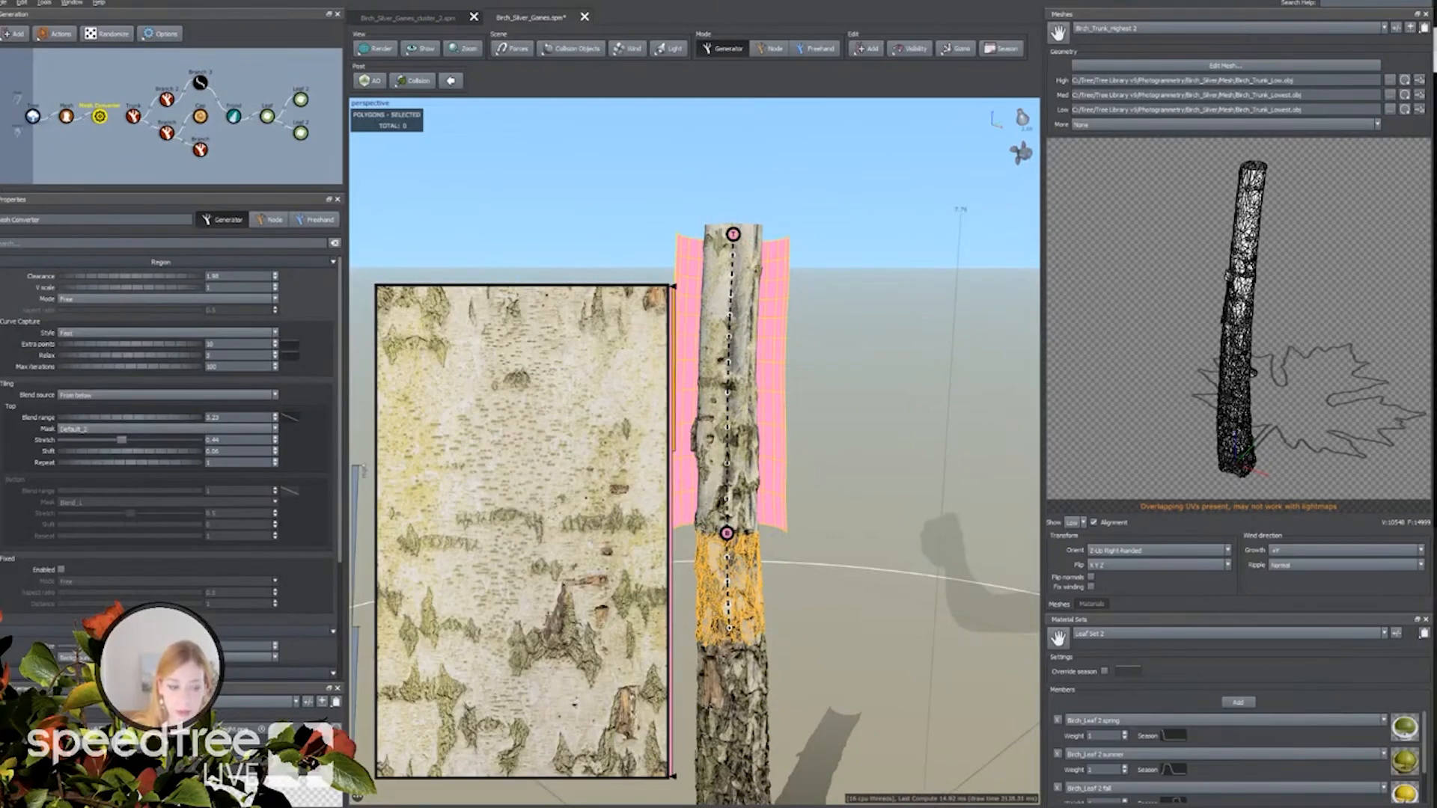
pyautogui.scroll(-1, 88, 586)
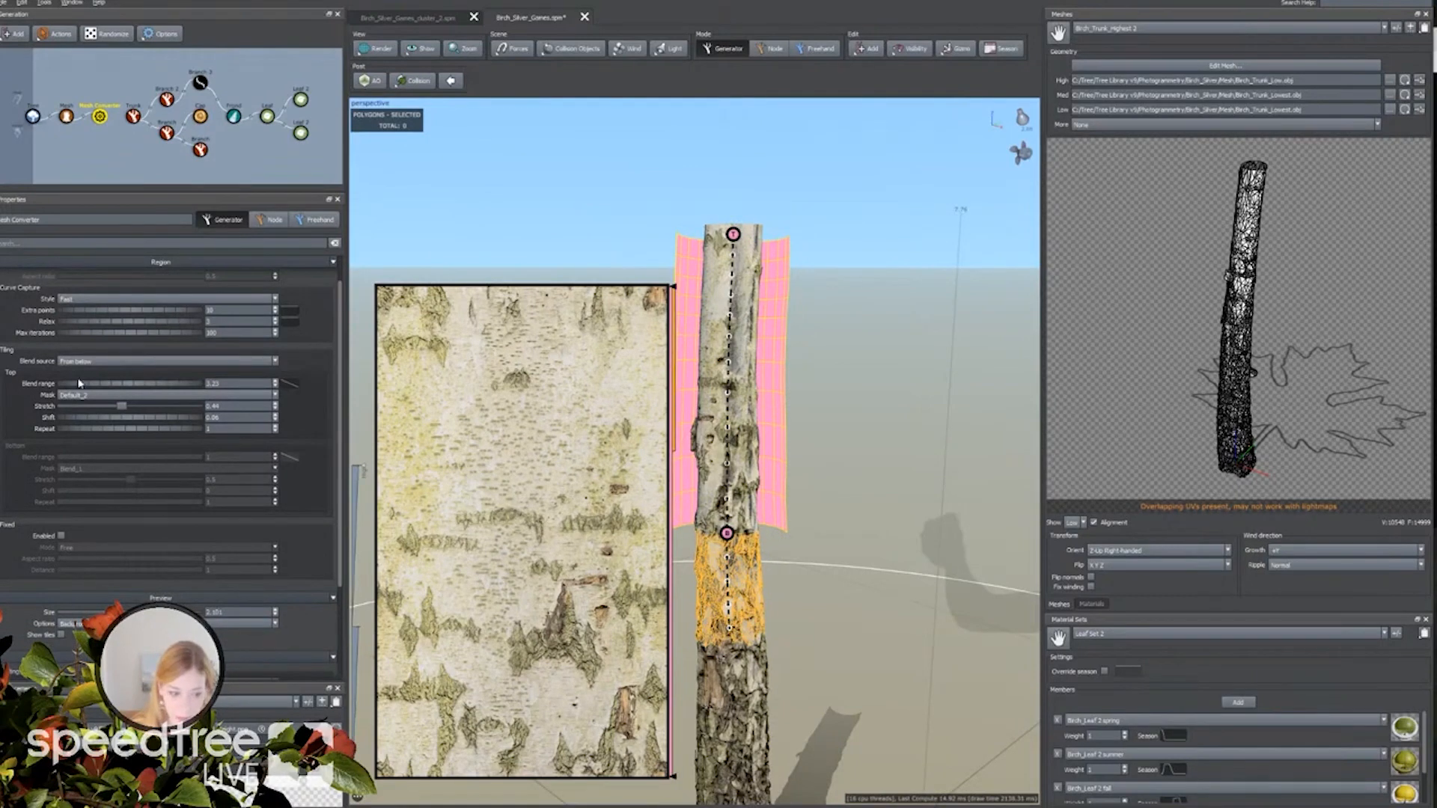
# Set the Mesh Converter's output resolution to 4096.
pyautogui.scroll(-4, 68, 490)
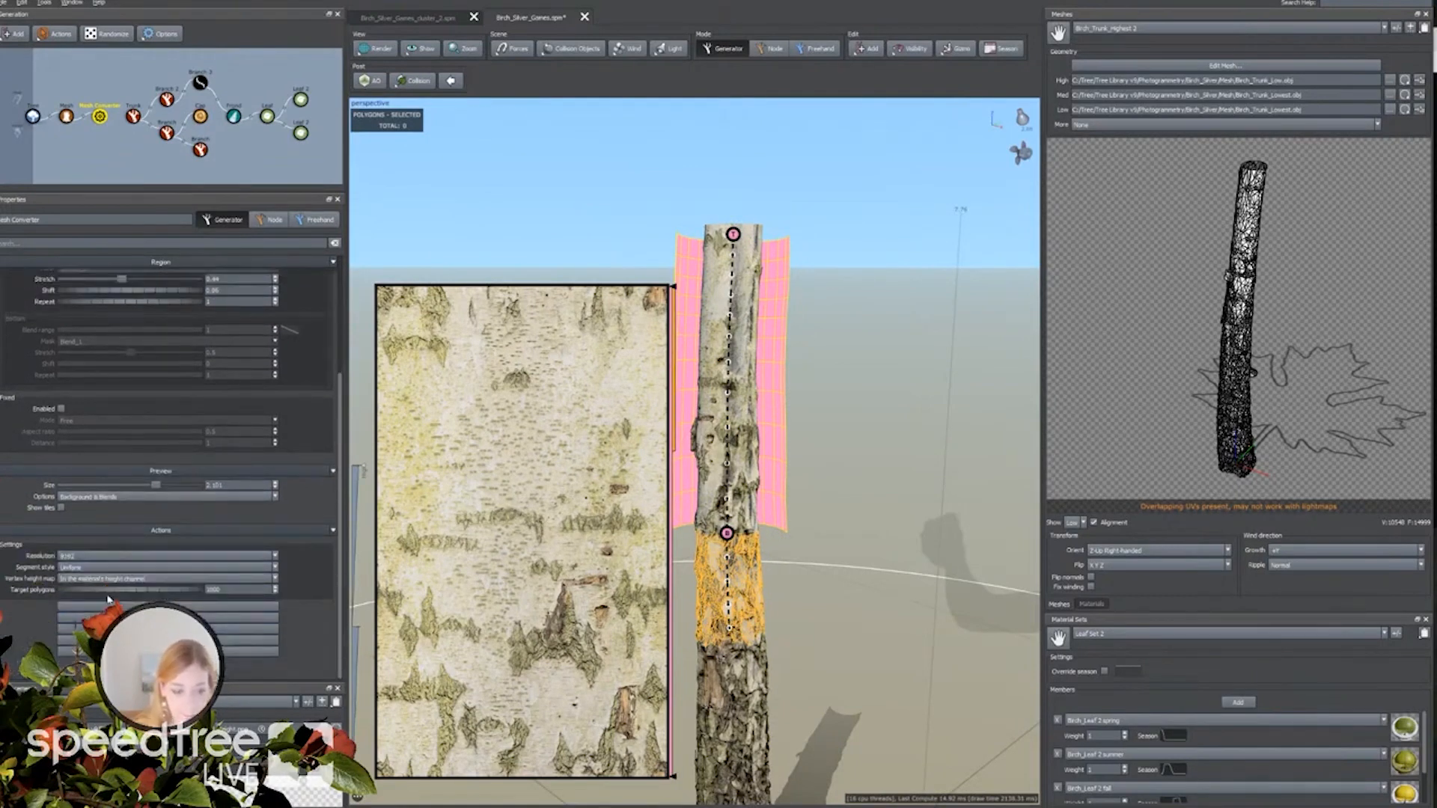
pyautogui.click(70, 556)
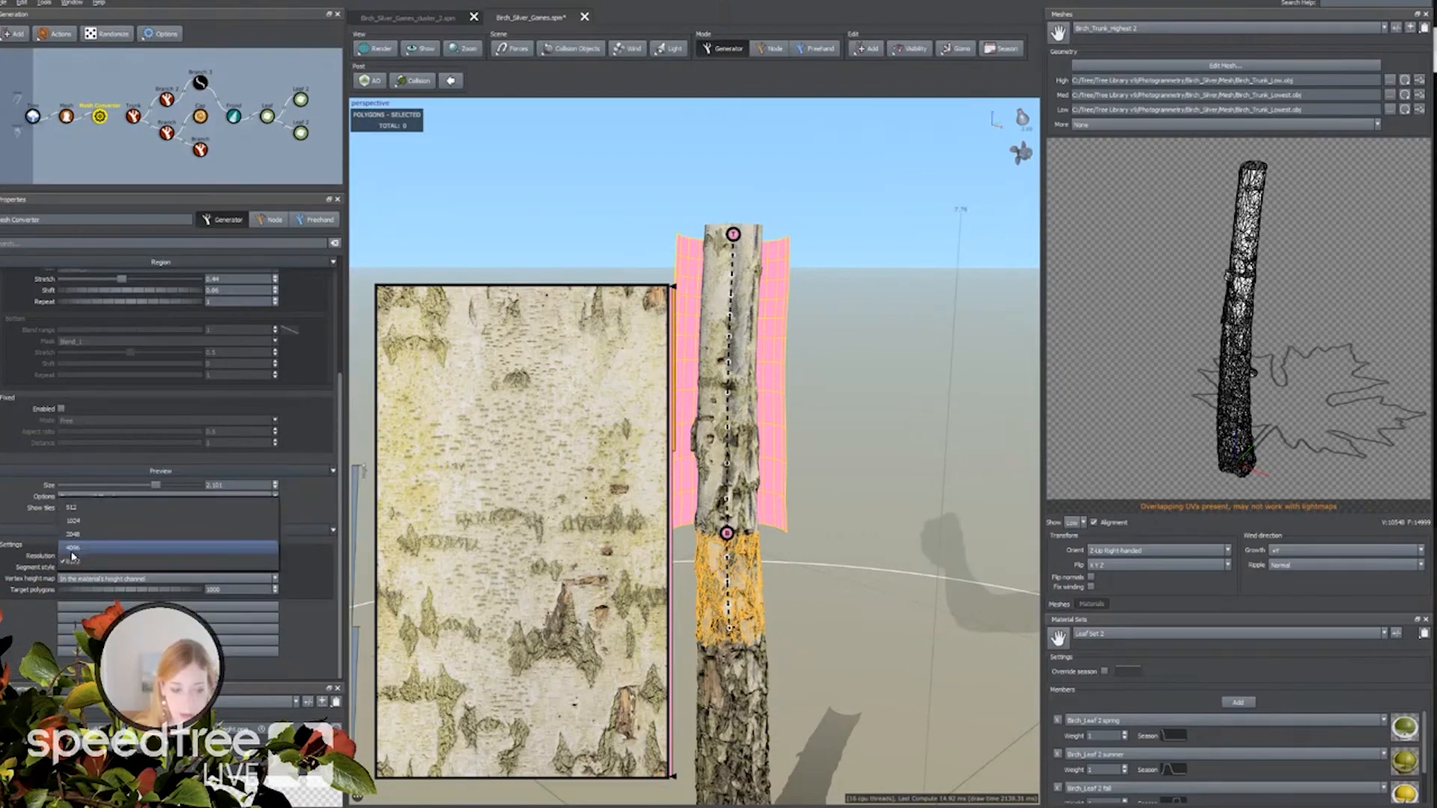
pyautogui.click(75, 549)
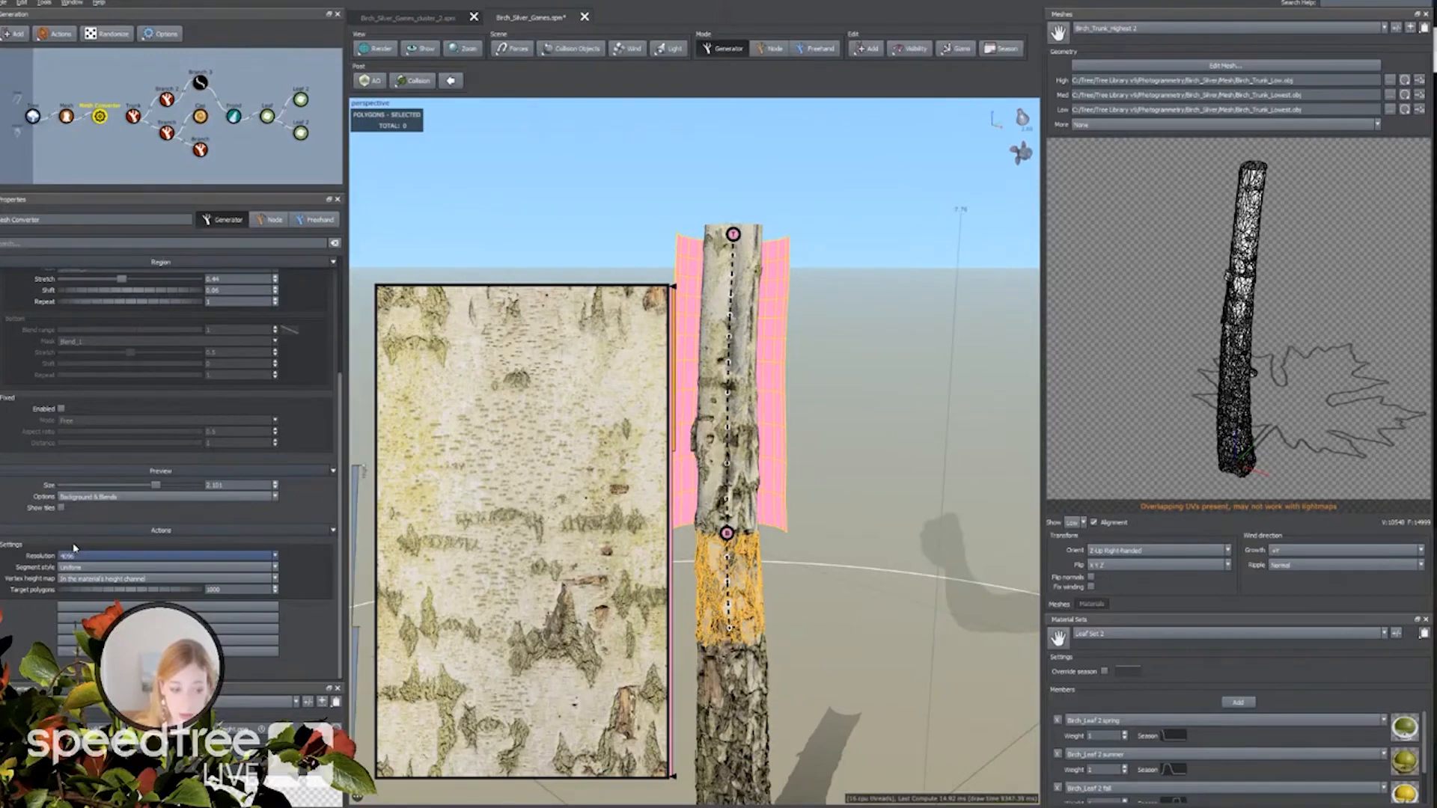
# Preview only the blends of the captured bark, then return the Mesh Converter preview to Background & Blends.
pyautogui.click(96, 497)
pyautogui.click(95, 518)
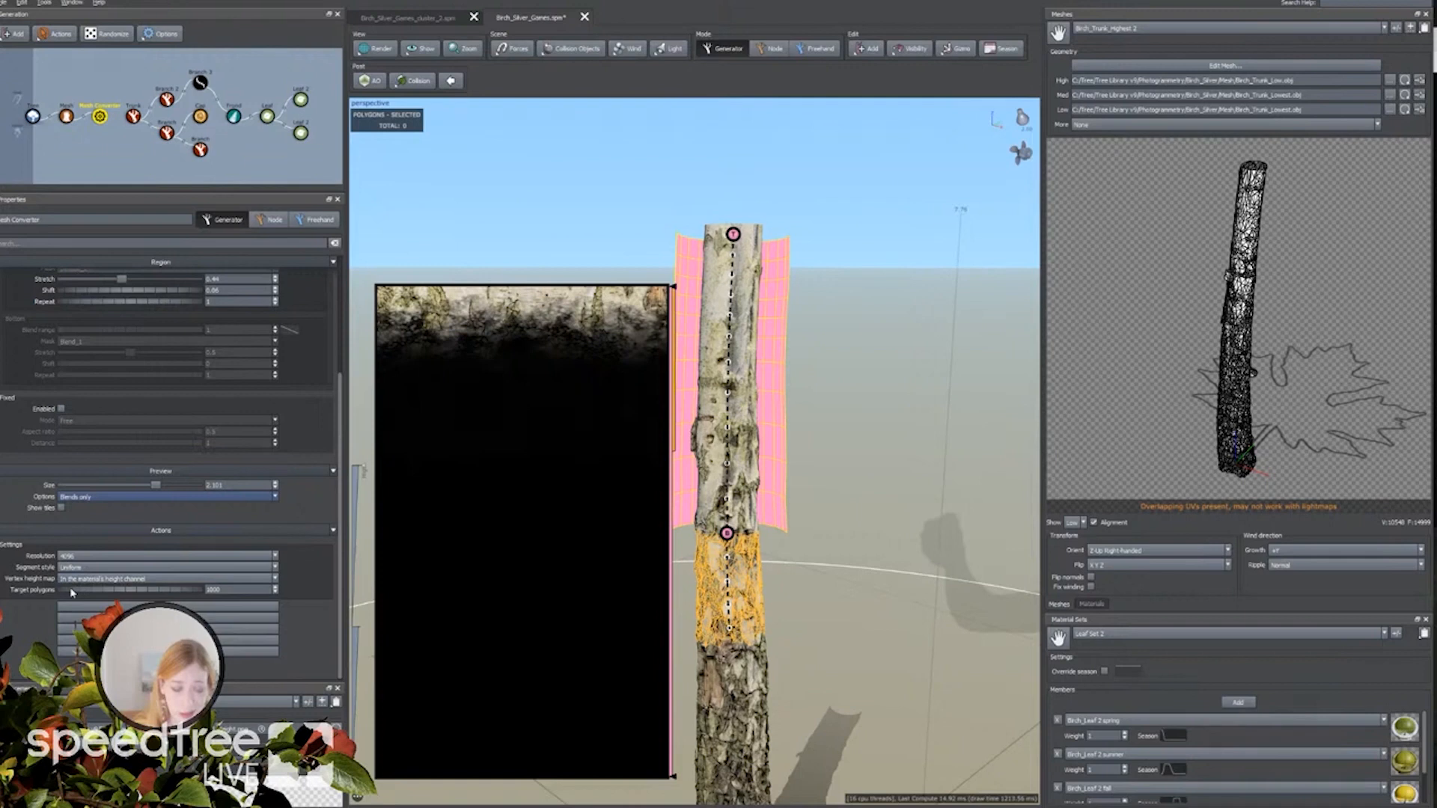
pyautogui.click(93, 496)
pyautogui.click(93, 491)
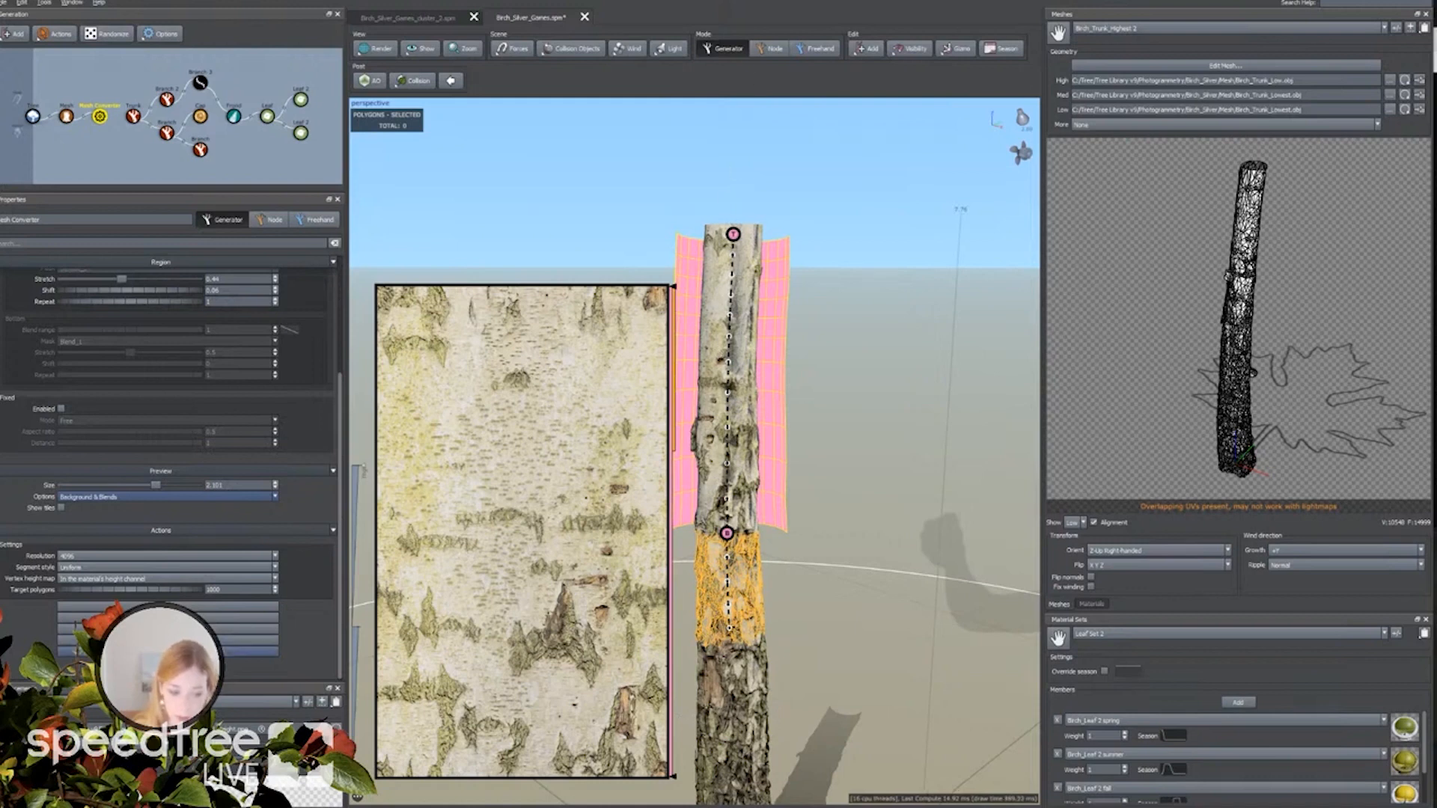
# Start saving the captured bark and browse to the Birch_Silver Bark folder under Tree Library v8, Photogrammetry.
pyautogui.click(169, 651)
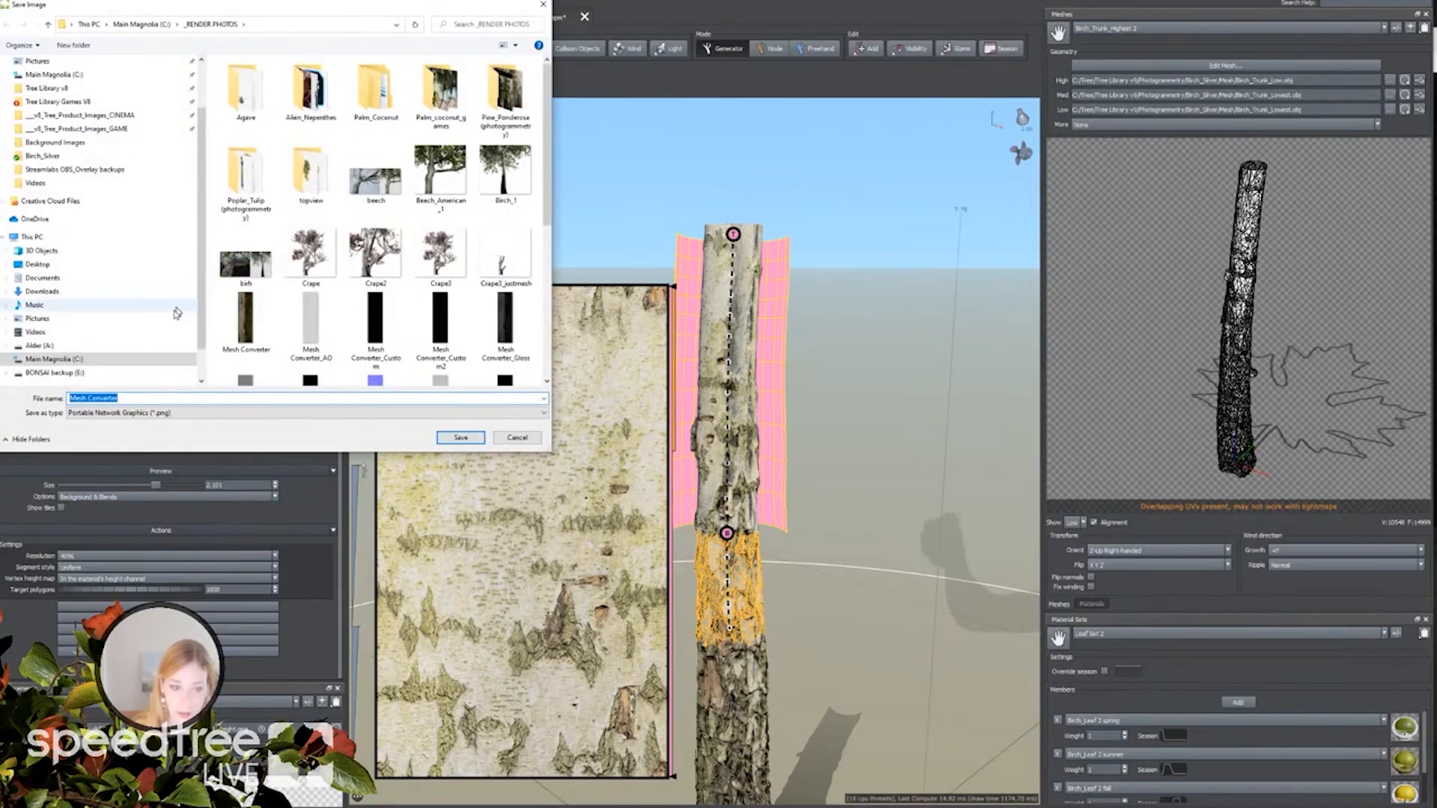
pyautogui.click(75, 360)
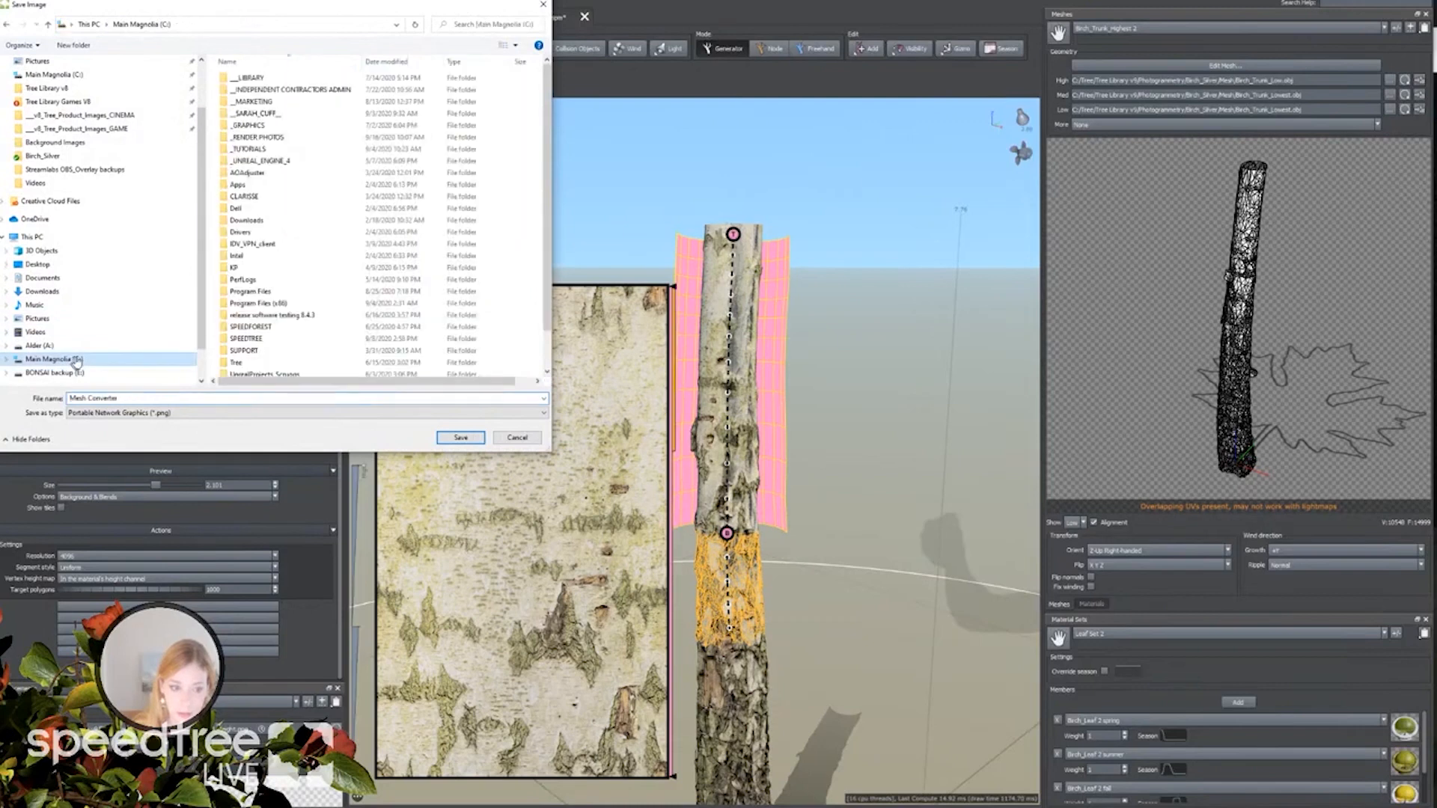
pyautogui.doubleClick(255, 362)
pyautogui.doubleClick(275, 149)
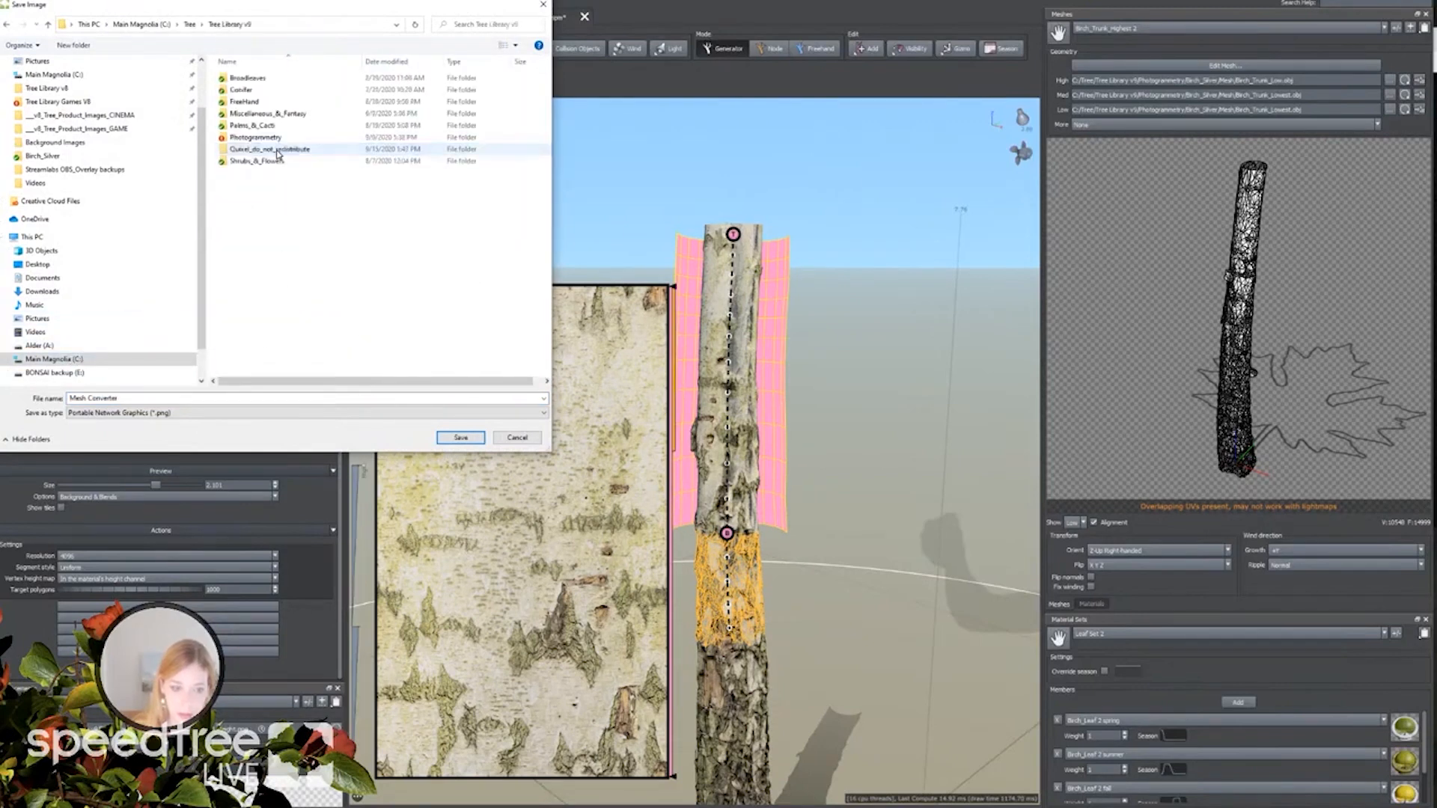
pyautogui.doubleClick(255, 137)
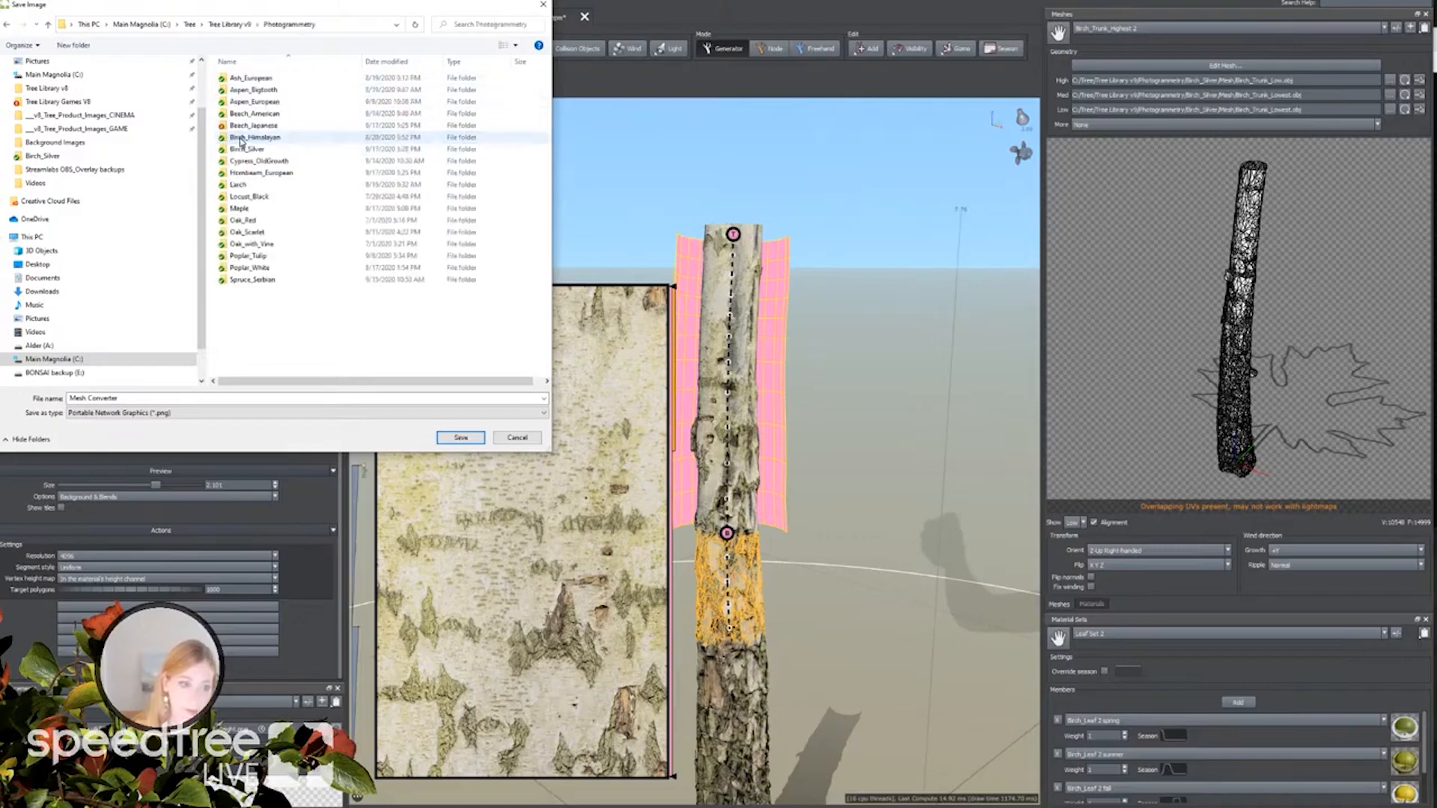
pyautogui.doubleClick(247, 149)
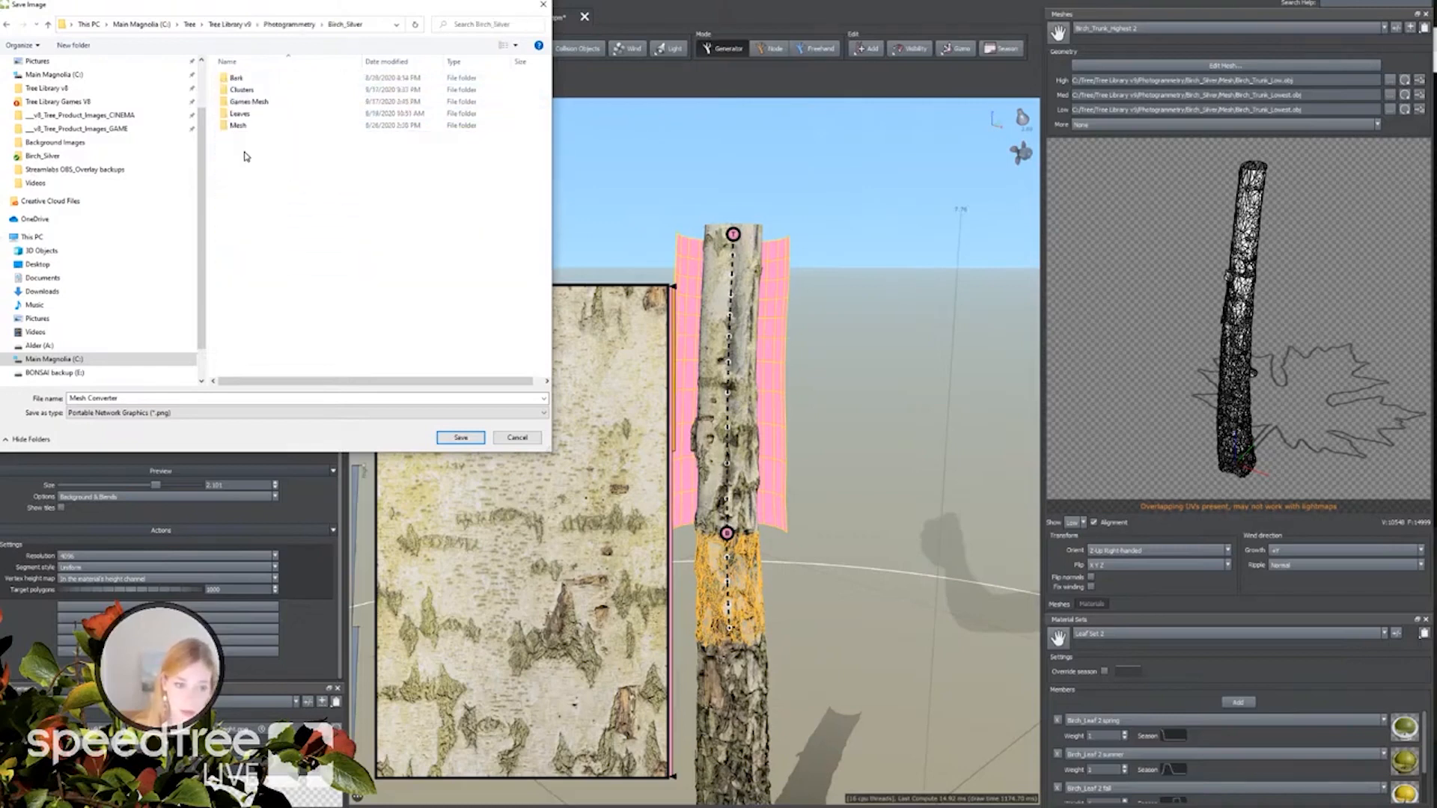
pyautogui.doubleClick(236, 79)
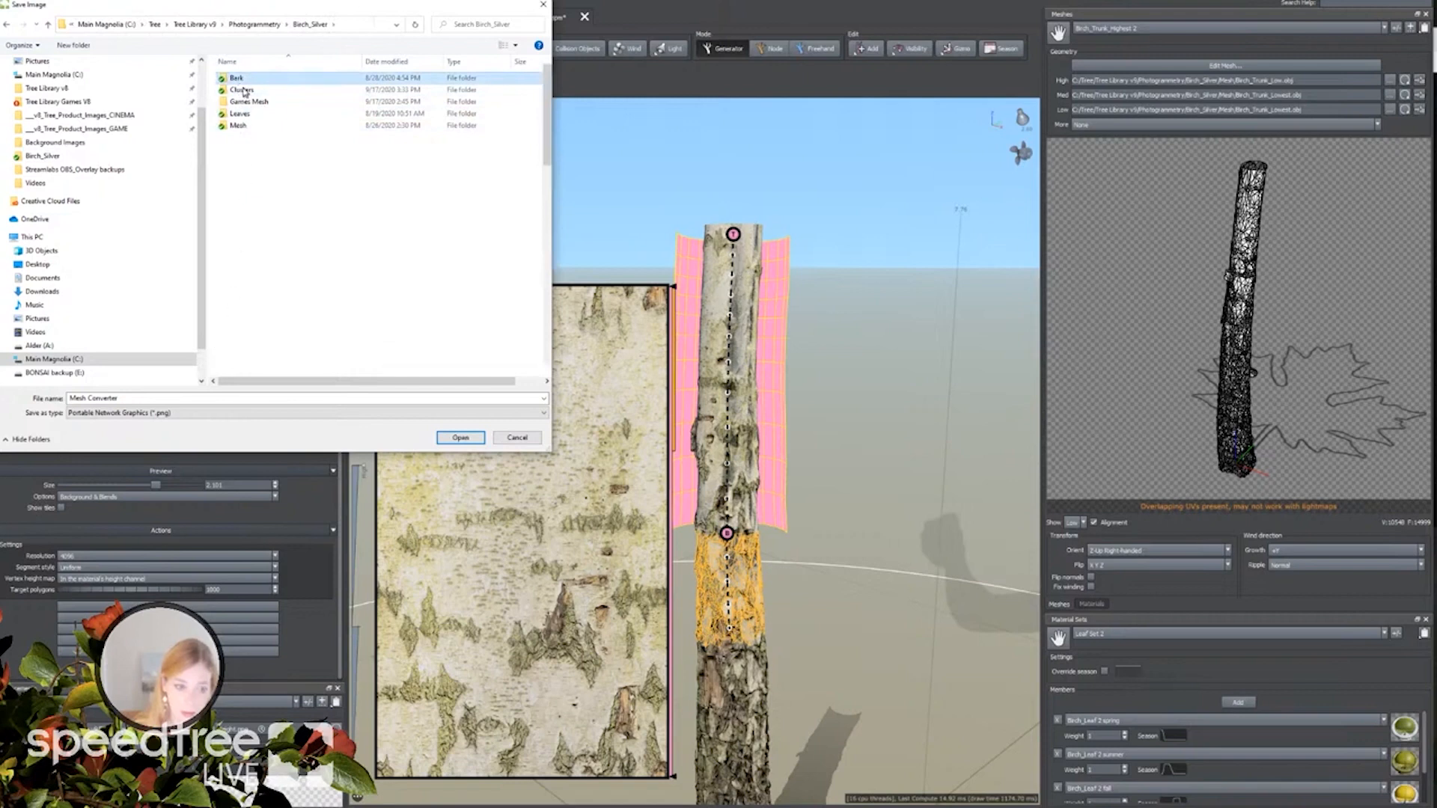
# Decline overwriting Base_Bark_1 and save the captured bark maps as Trunk_Bark_1 in PNG format.
pyautogui.doubleClick(258, 114)
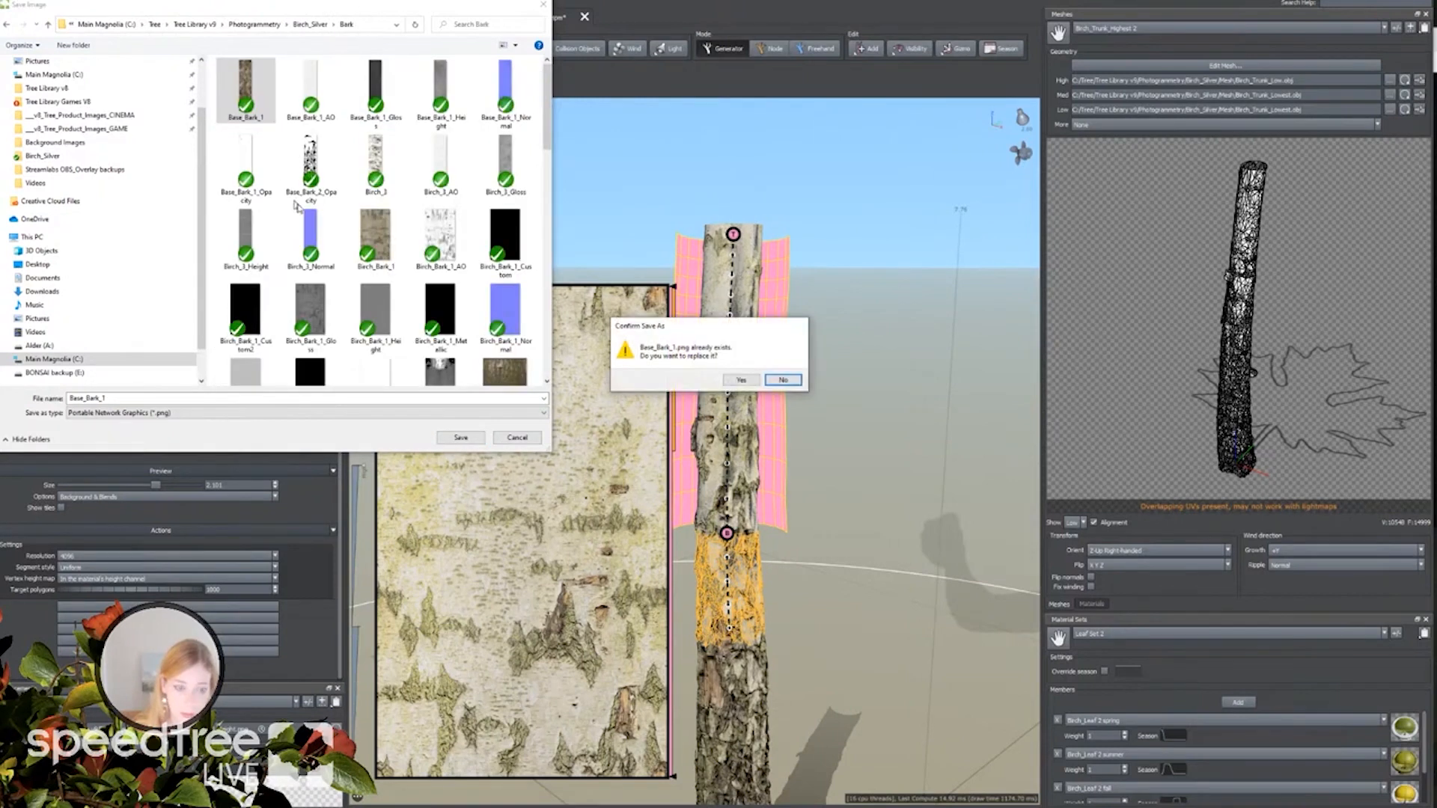
pyautogui.click(783, 379)
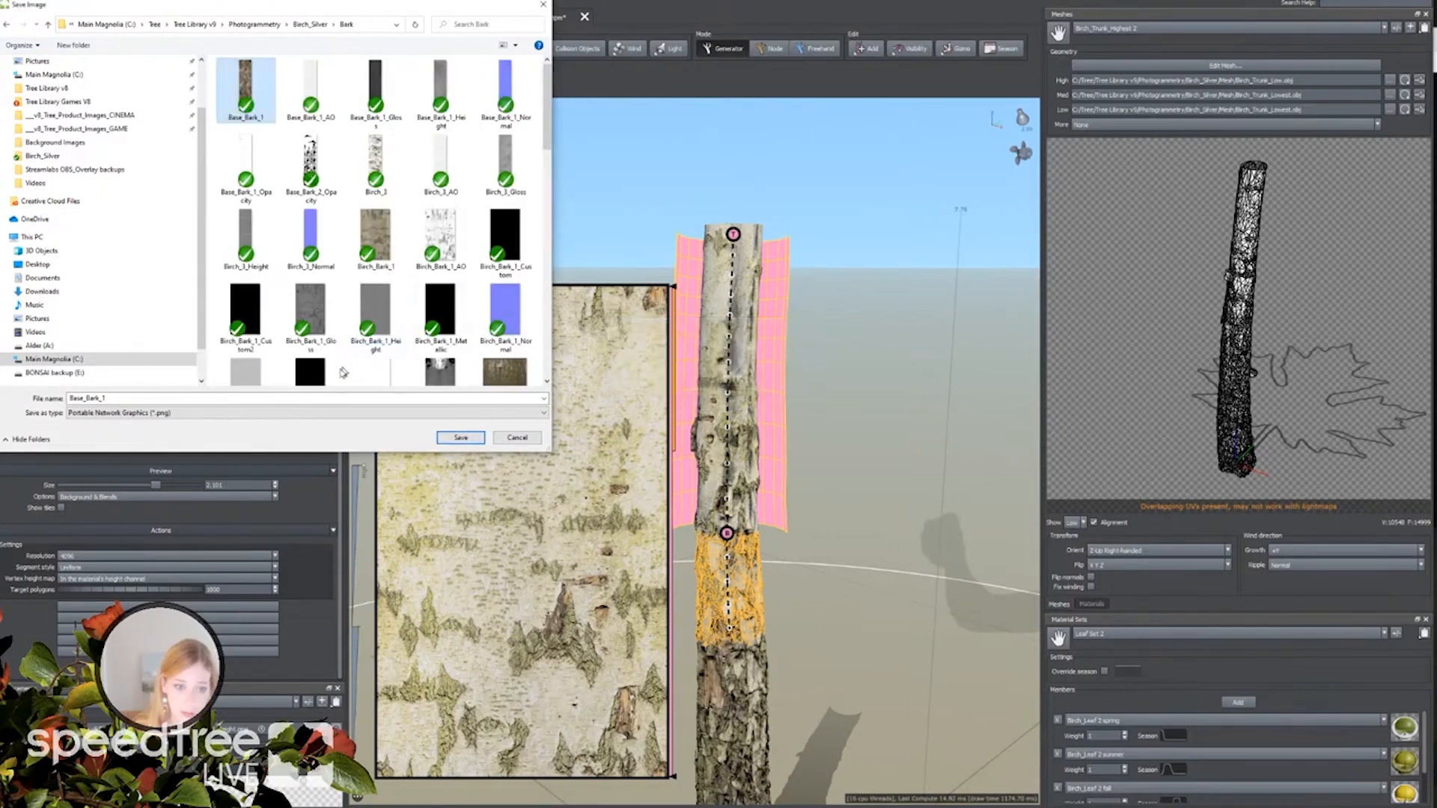
pyautogui.doubleClick(120, 398)
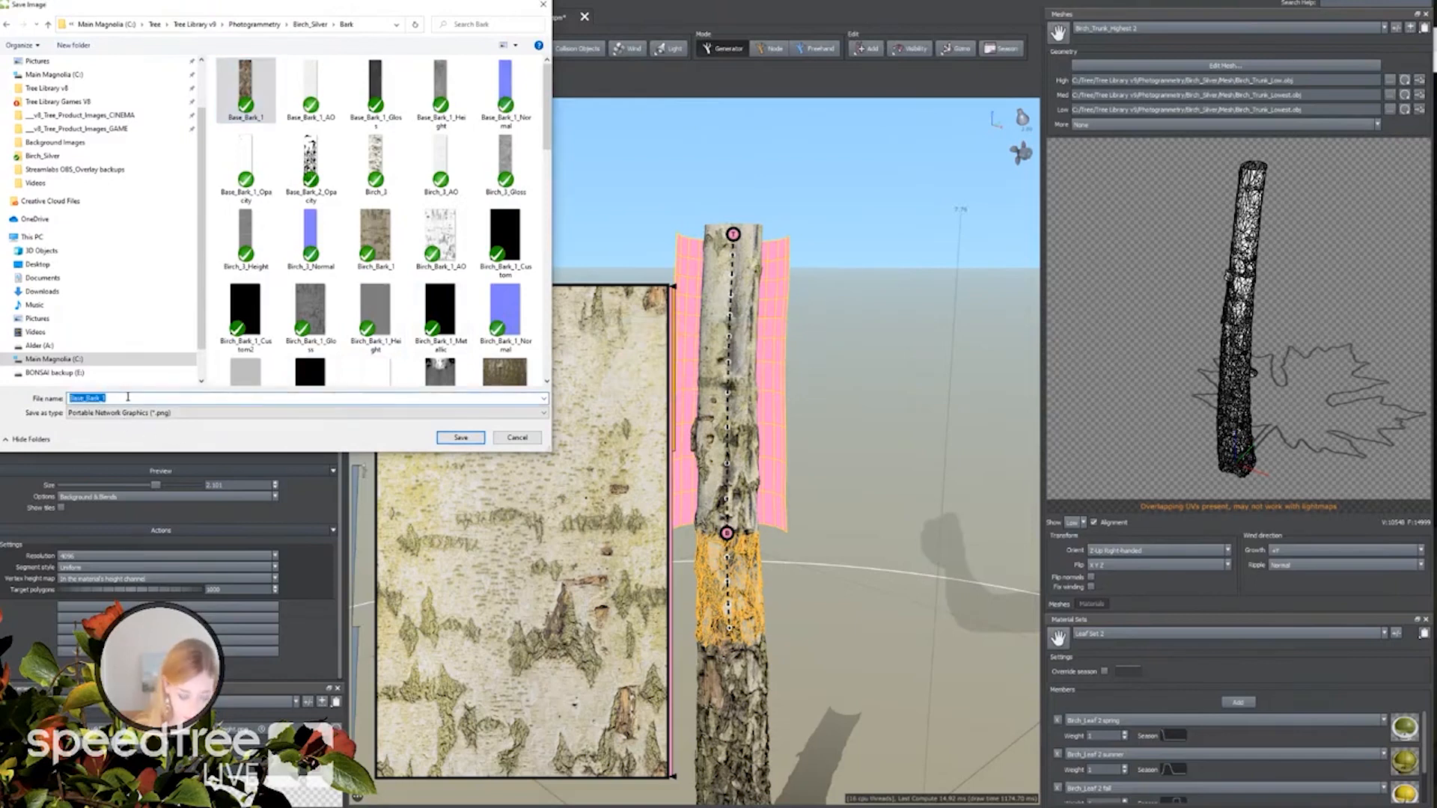
pyautogui.write('Trunk')
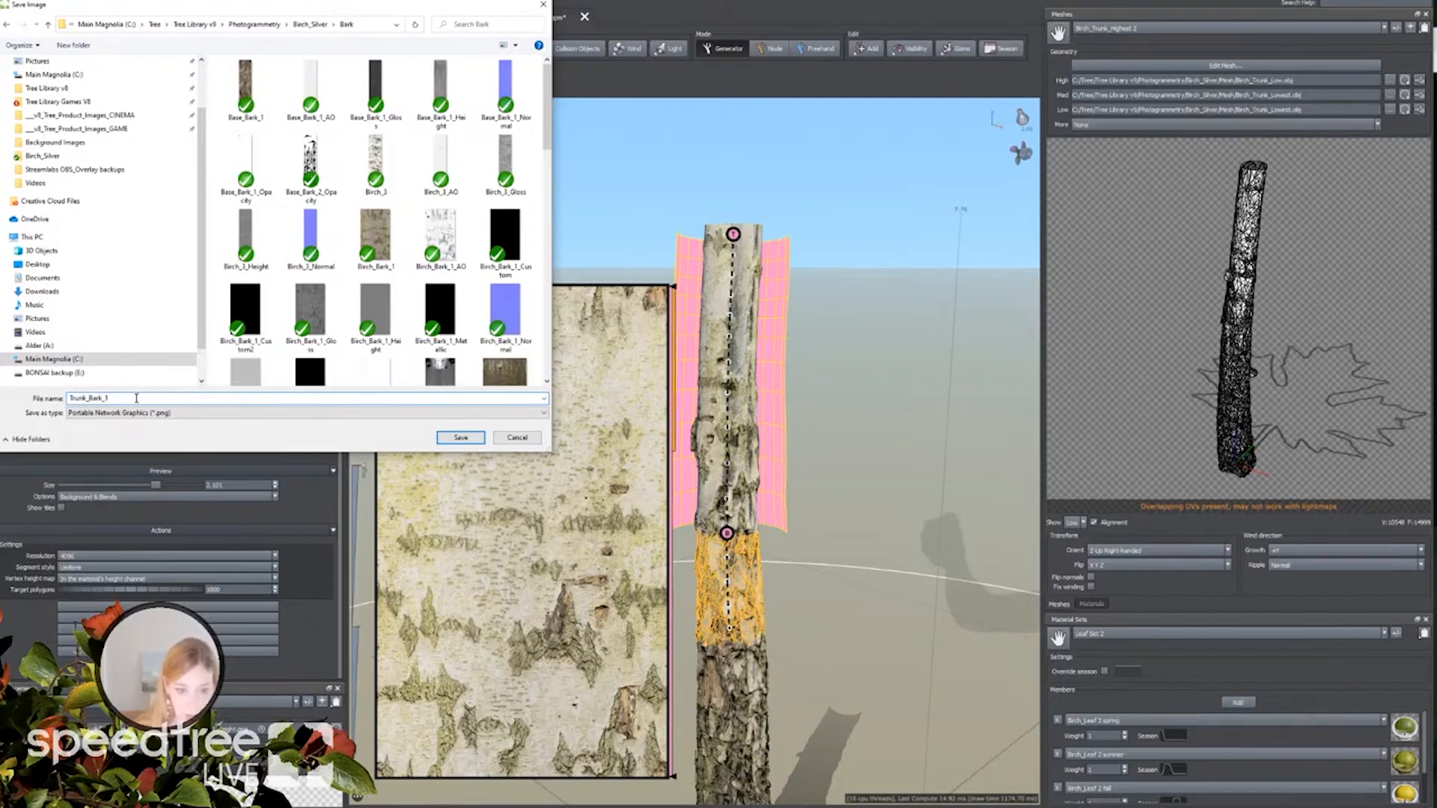
pyautogui.scroll(-5, 392, 222)
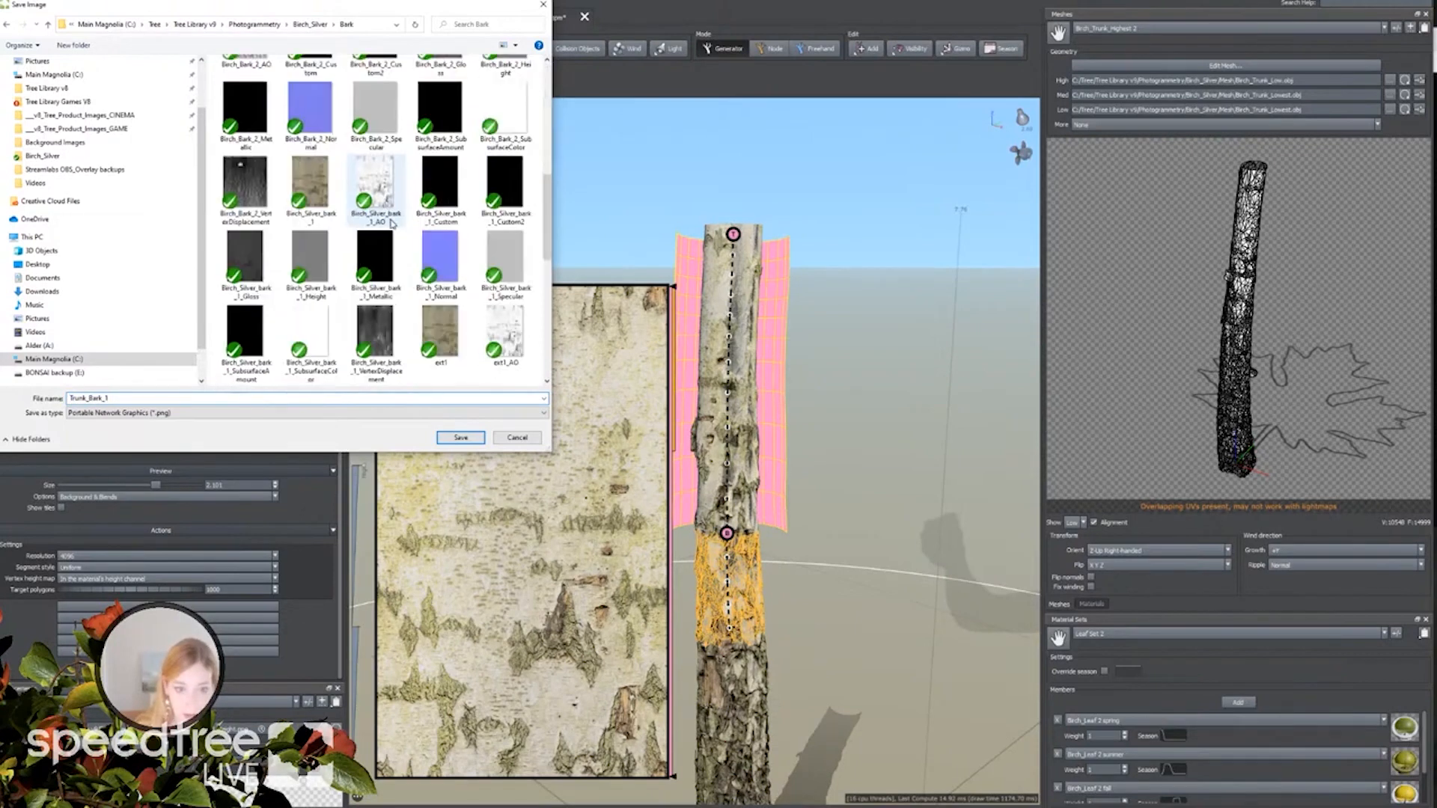
pyautogui.click(449, 440)
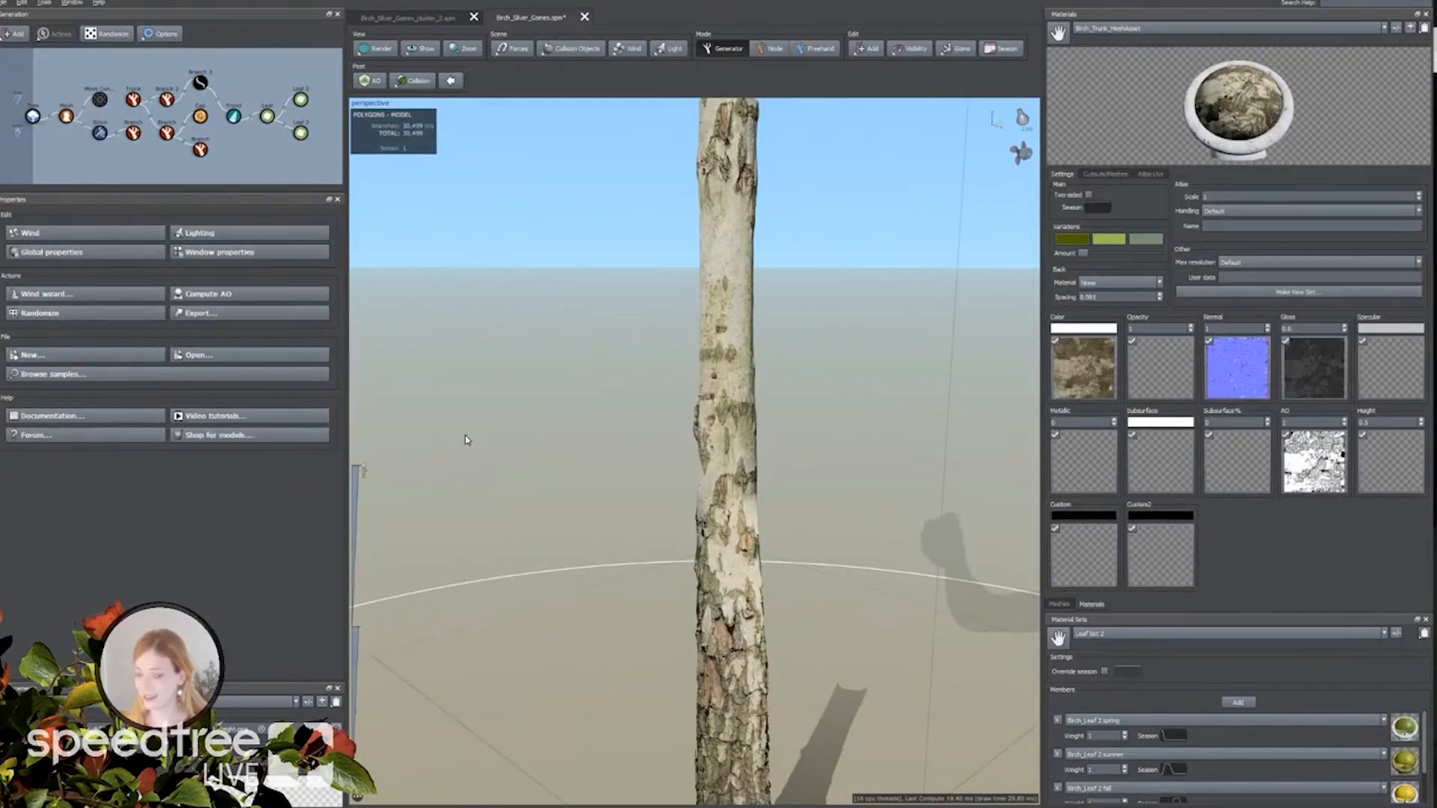
# Examine the whole trunk base and highlight the section built by the new Branch generator after the Spine.
pyautogui.scroll(-1, 482, 406)
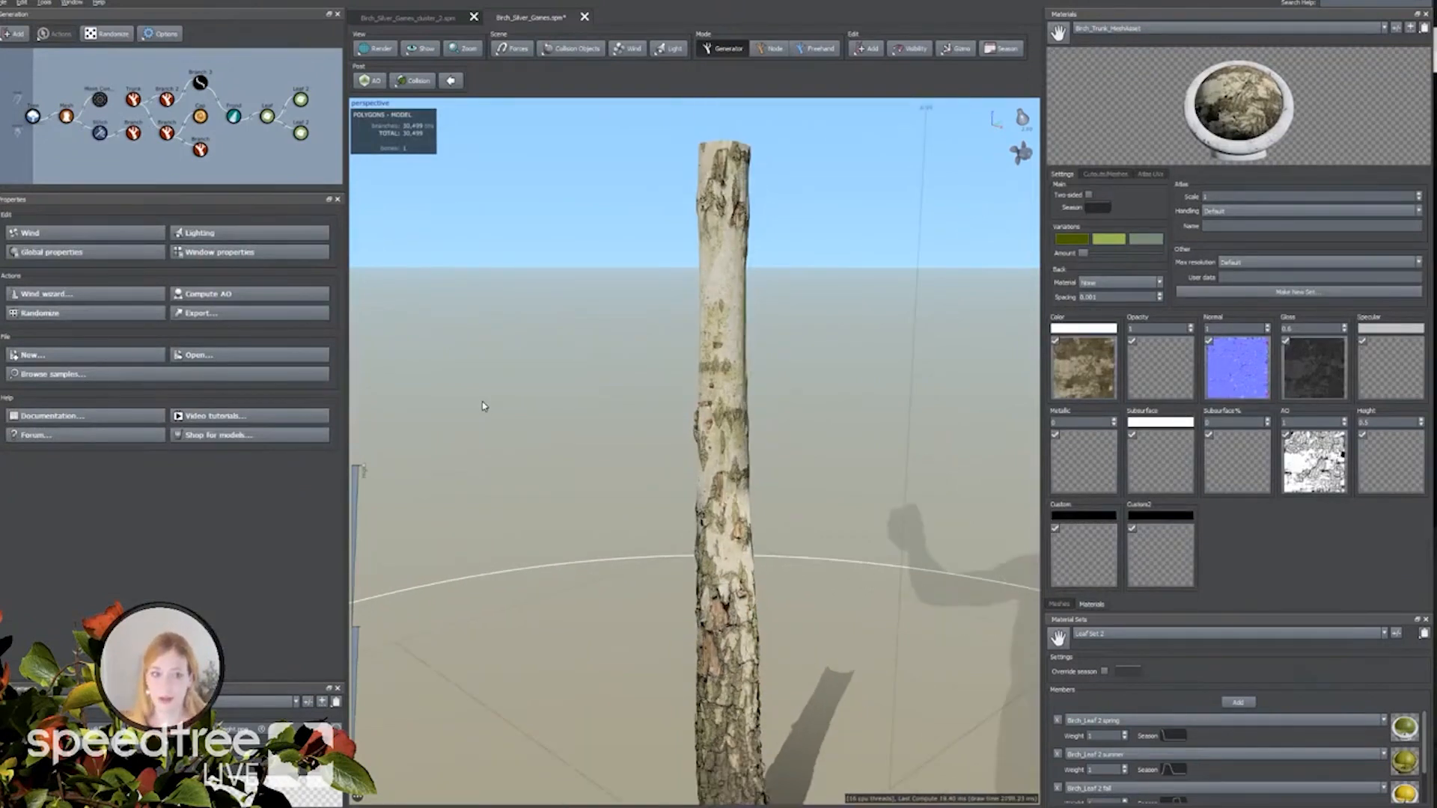
pyautogui.scroll(-2, 483, 406)
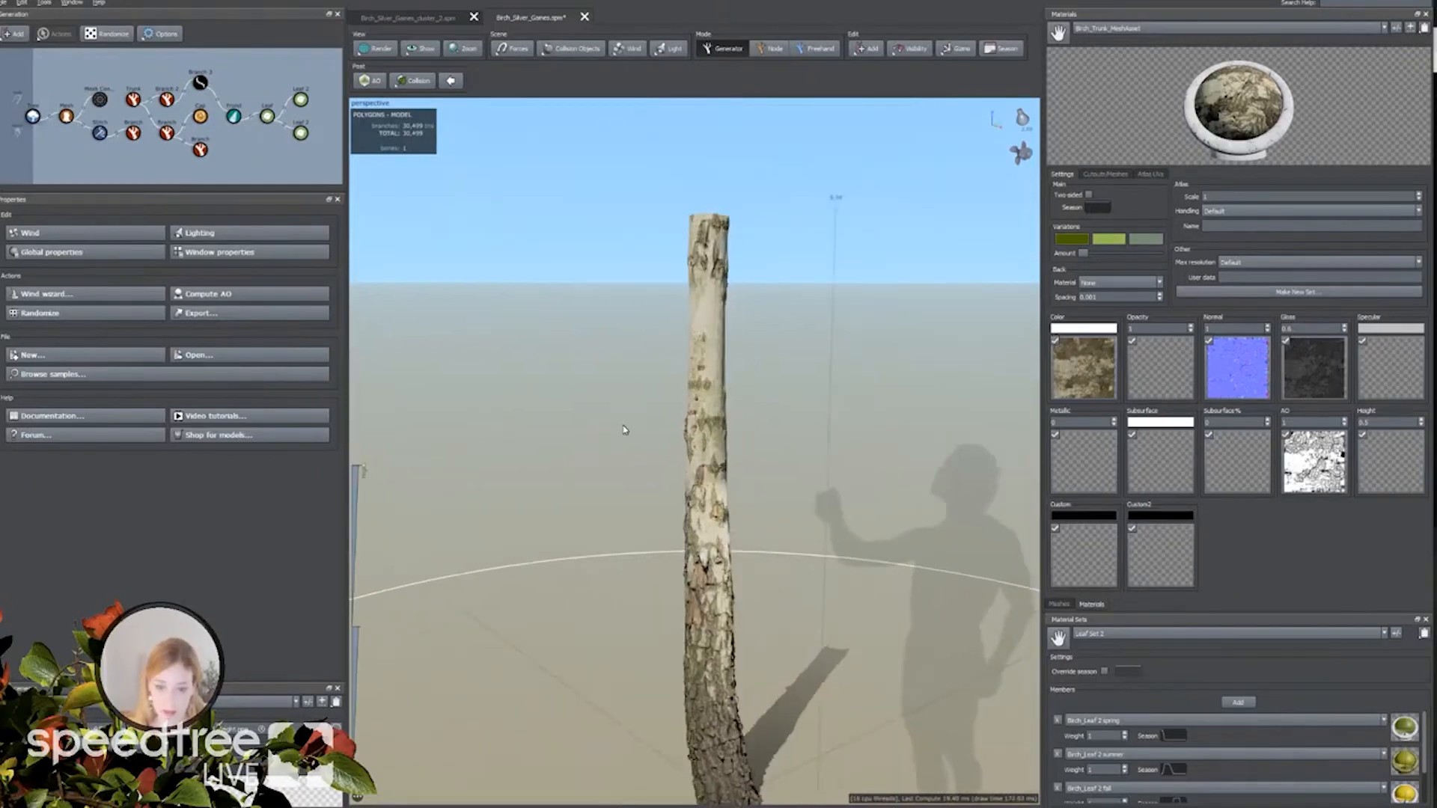
pyautogui.moveTo(623, 426); pyautogui.dragTo(620, 419, button='middle')
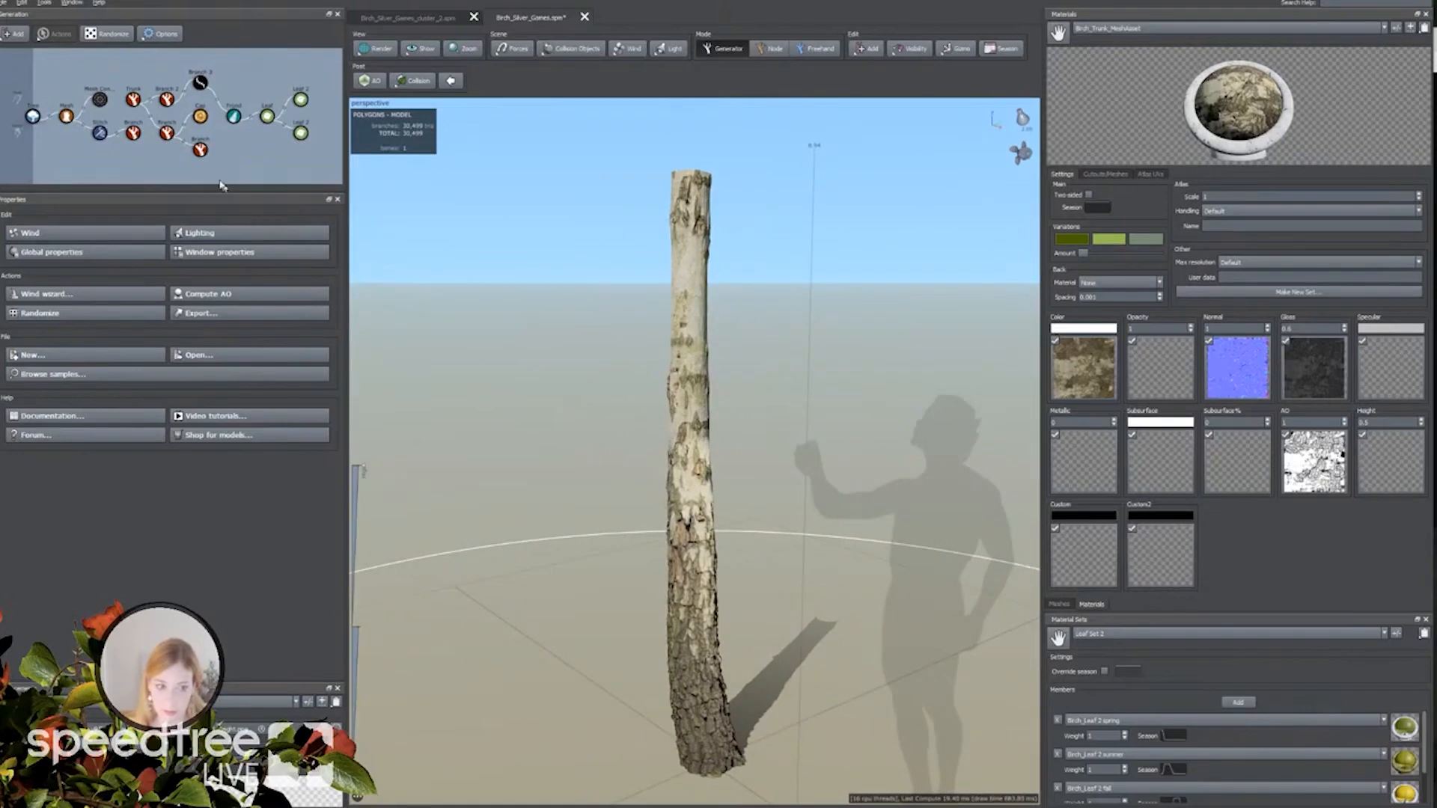
pyautogui.click(133, 133)
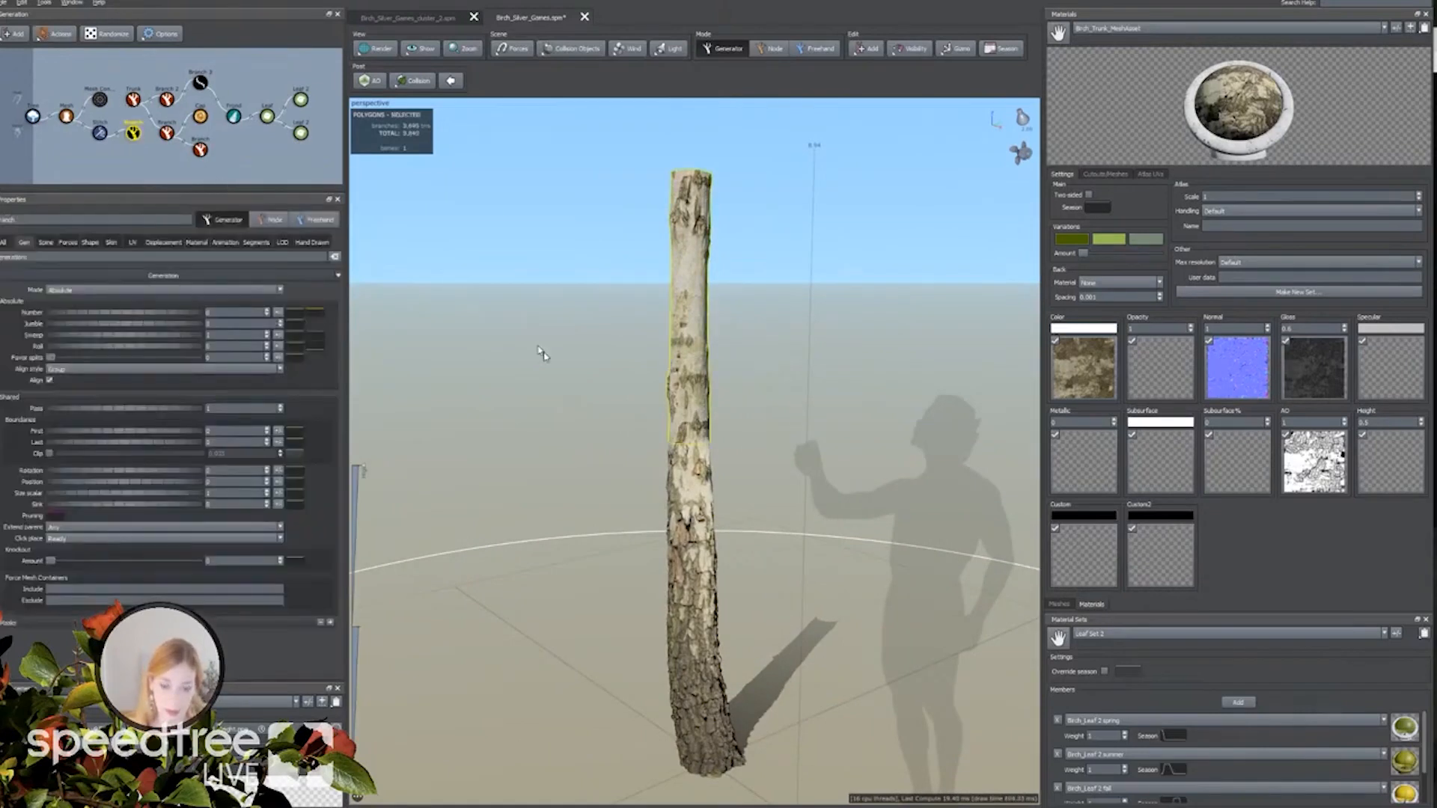
pyautogui.scroll(-5, 524, 569)
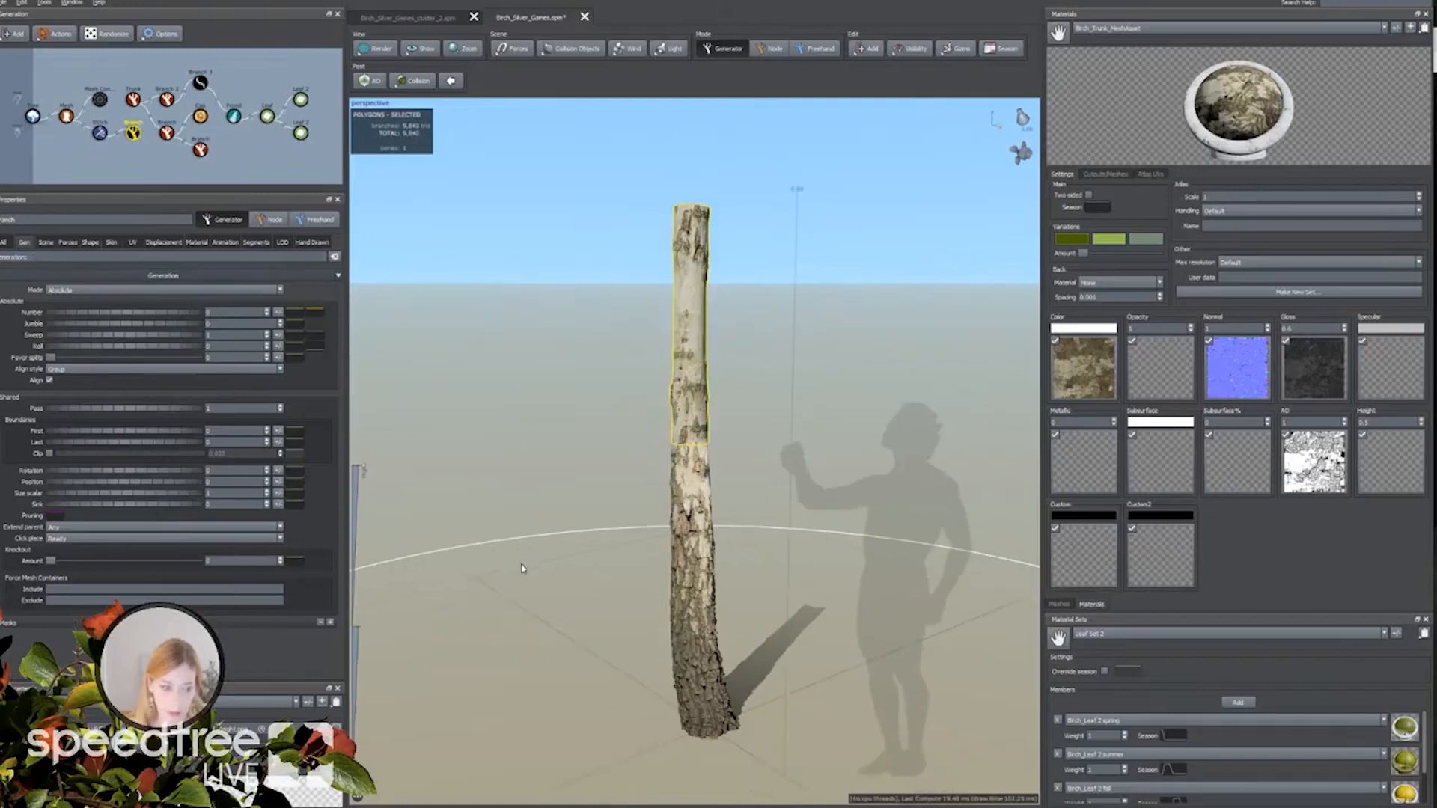
pyautogui.moveTo(524, 566); pyautogui.dragTo(535, 587, button='middle')
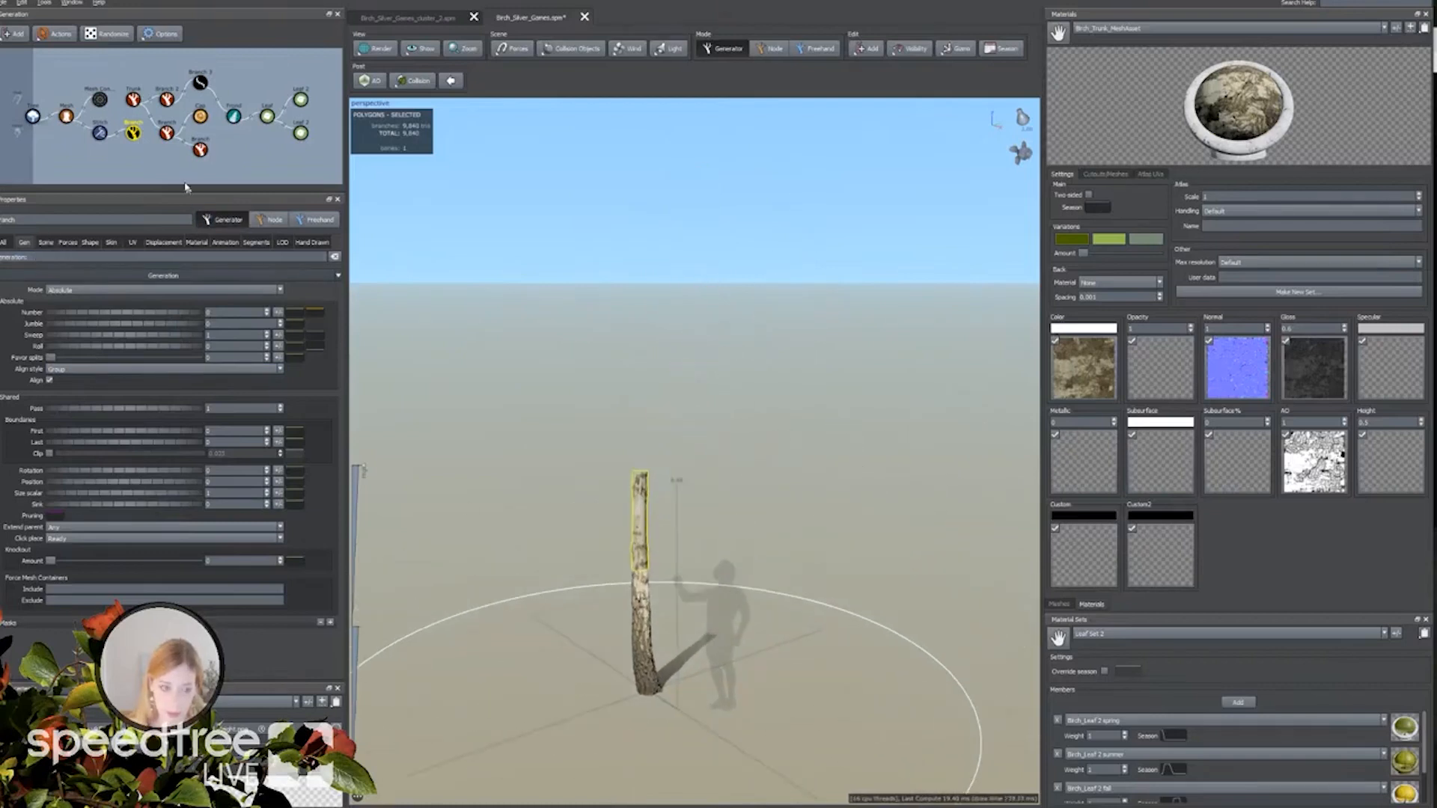
# Copy all visible Spine properties from the old Trunk generator and paste them onto the new Branch generator.
pyautogui.click(134, 102)
pyautogui.rightClick(133, 101)
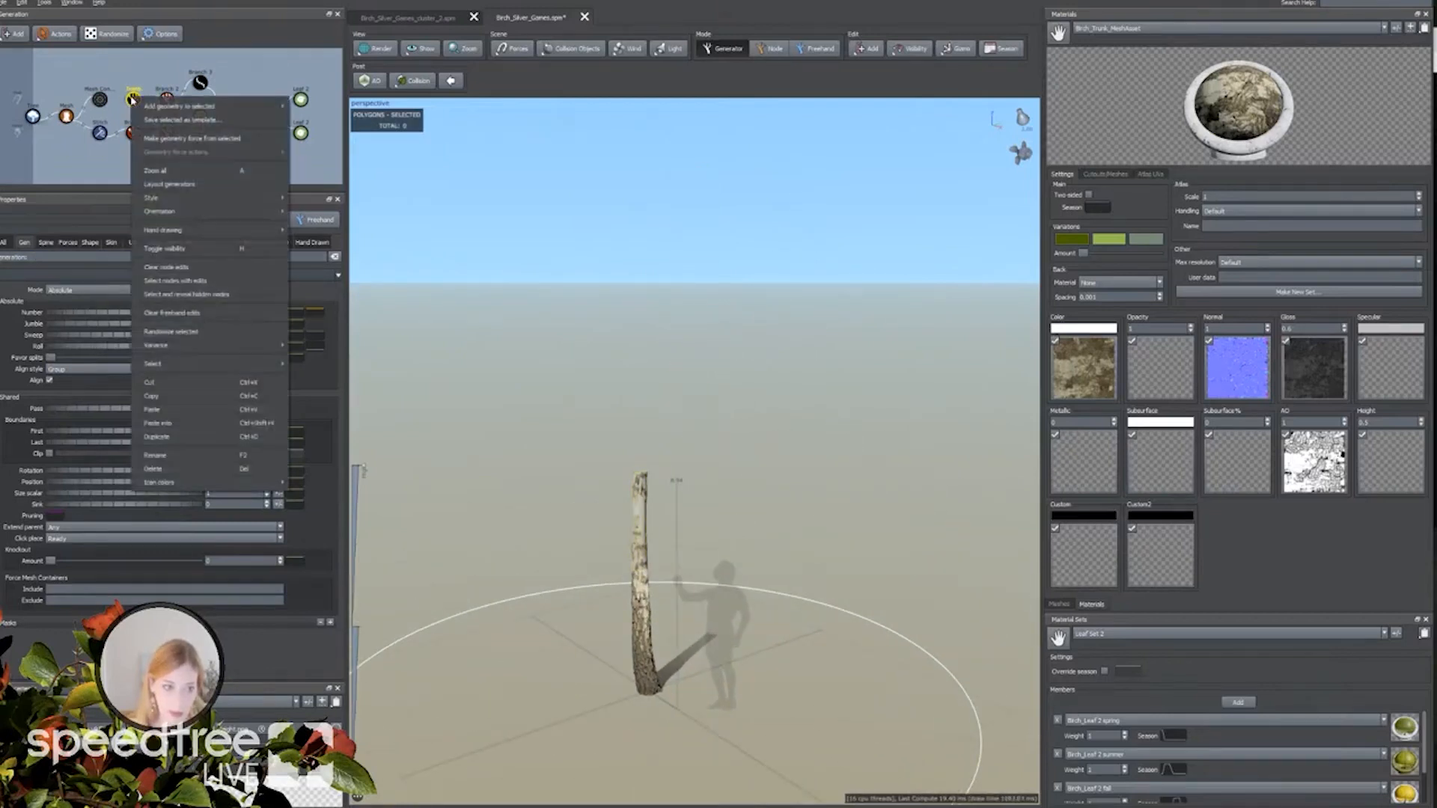
pyautogui.click(131, 101)
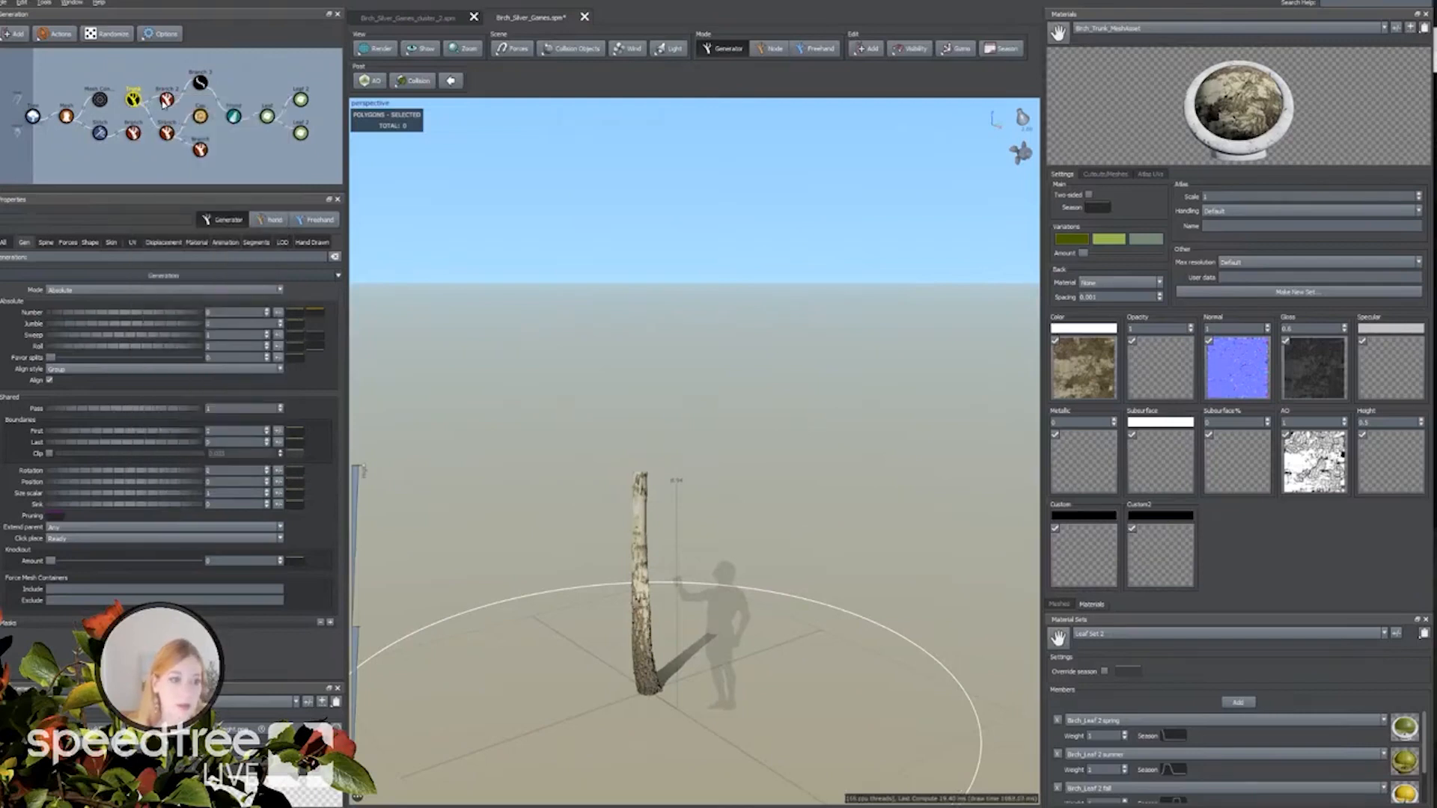
pyautogui.click(45, 242)
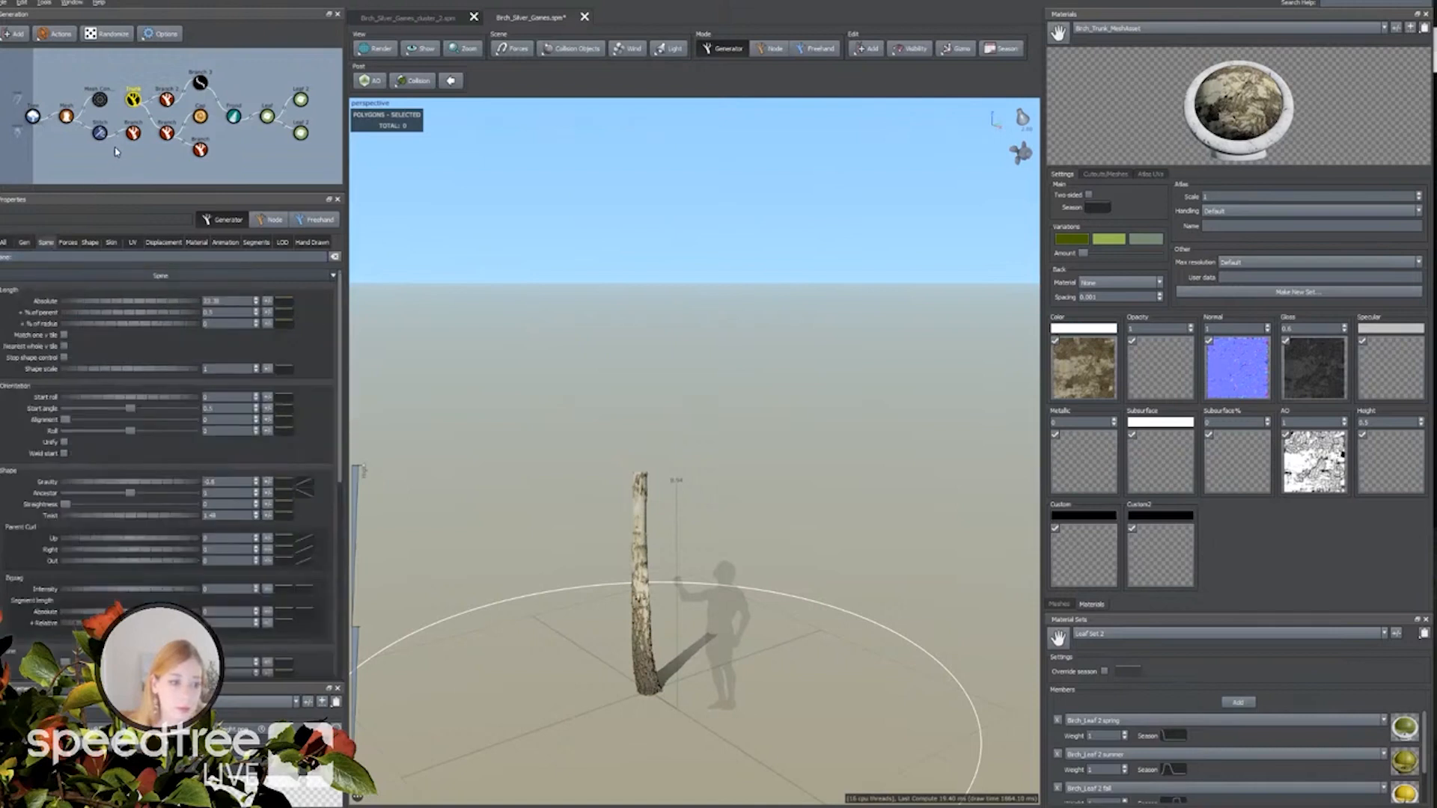
pyautogui.rightClick(85, 277)
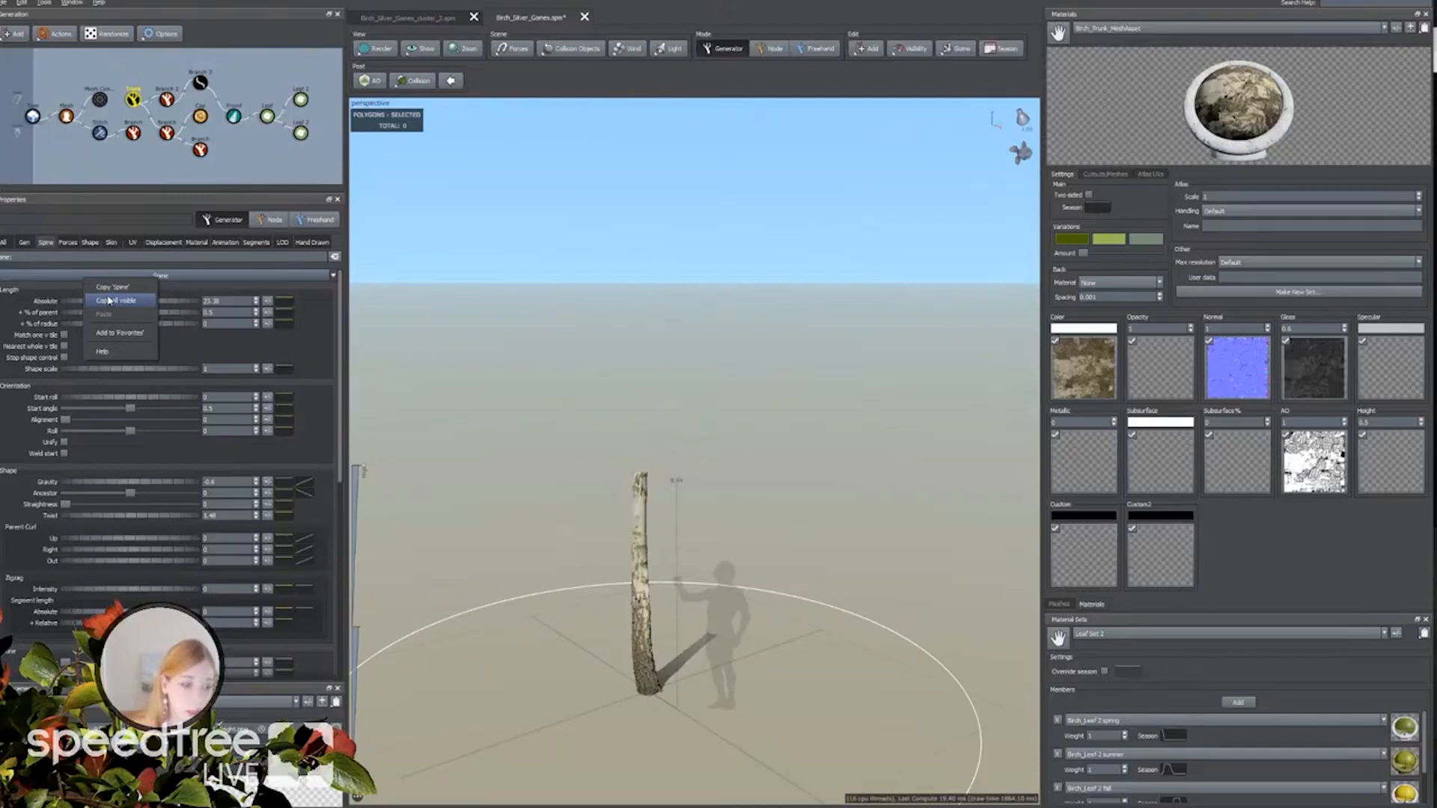
pyautogui.click(114, 301)
pyautogui.click(133, 132)
pyautogui.rightClick(99, 281)
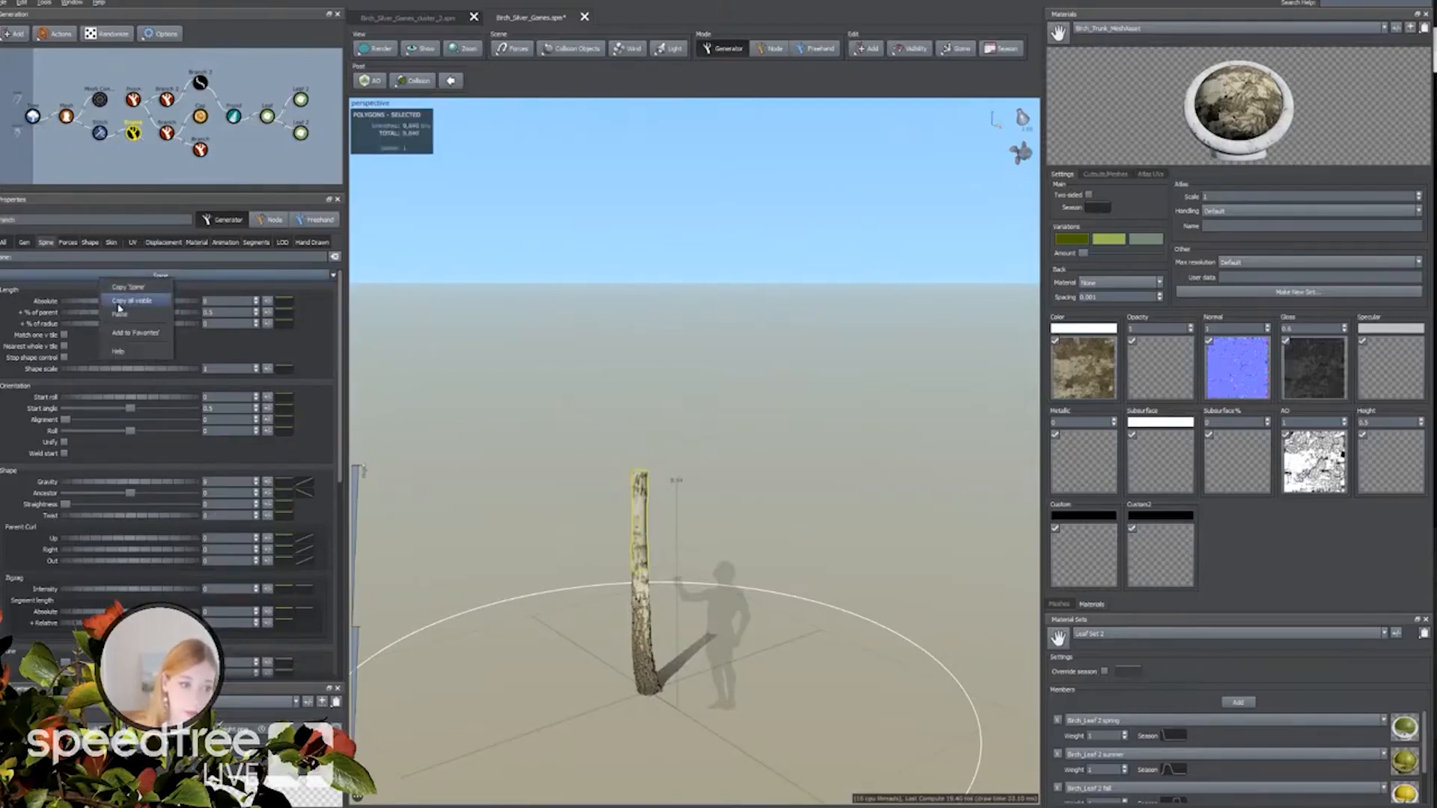
pyautogui.click(159, 315)
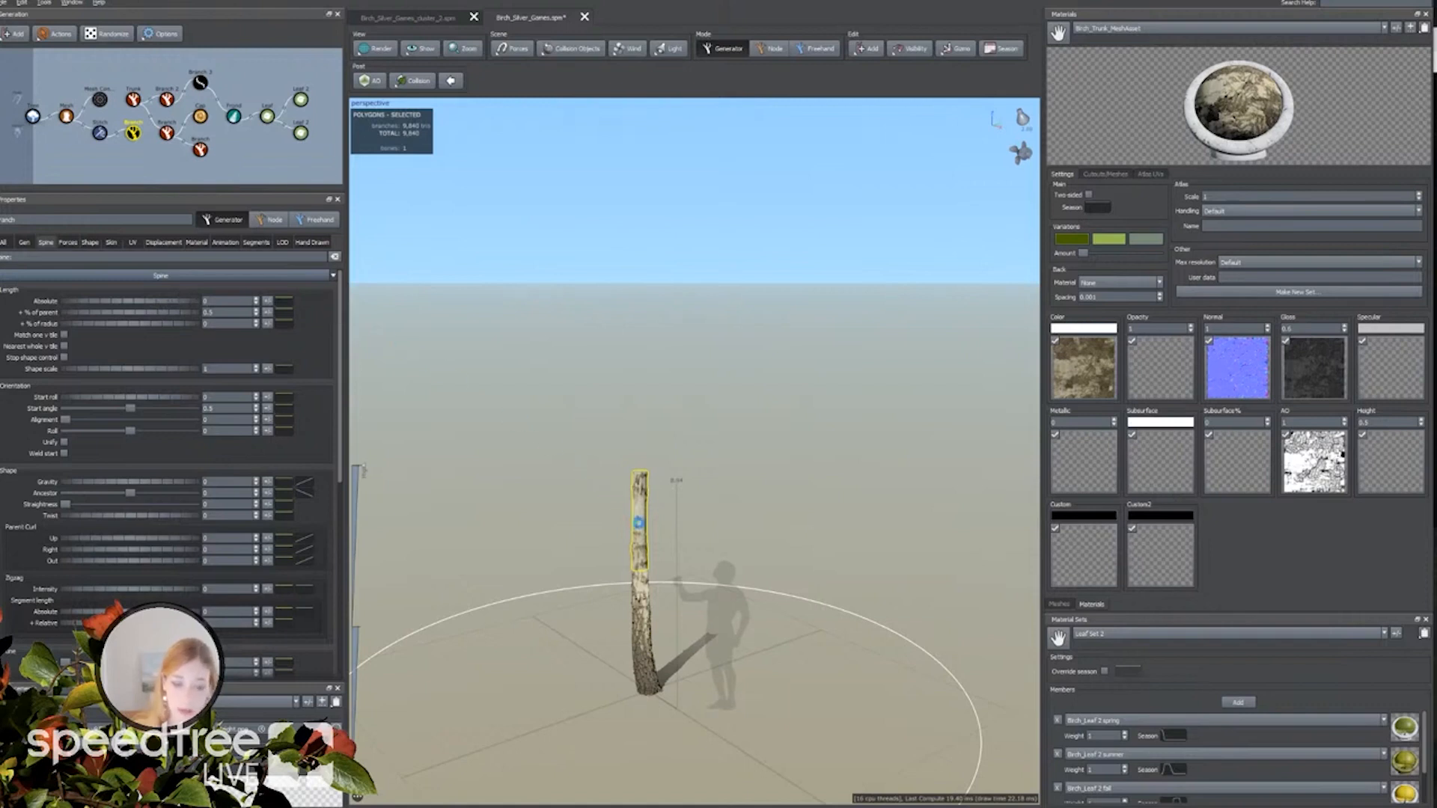
pyautogui.hotkey('ctrl', 'z')
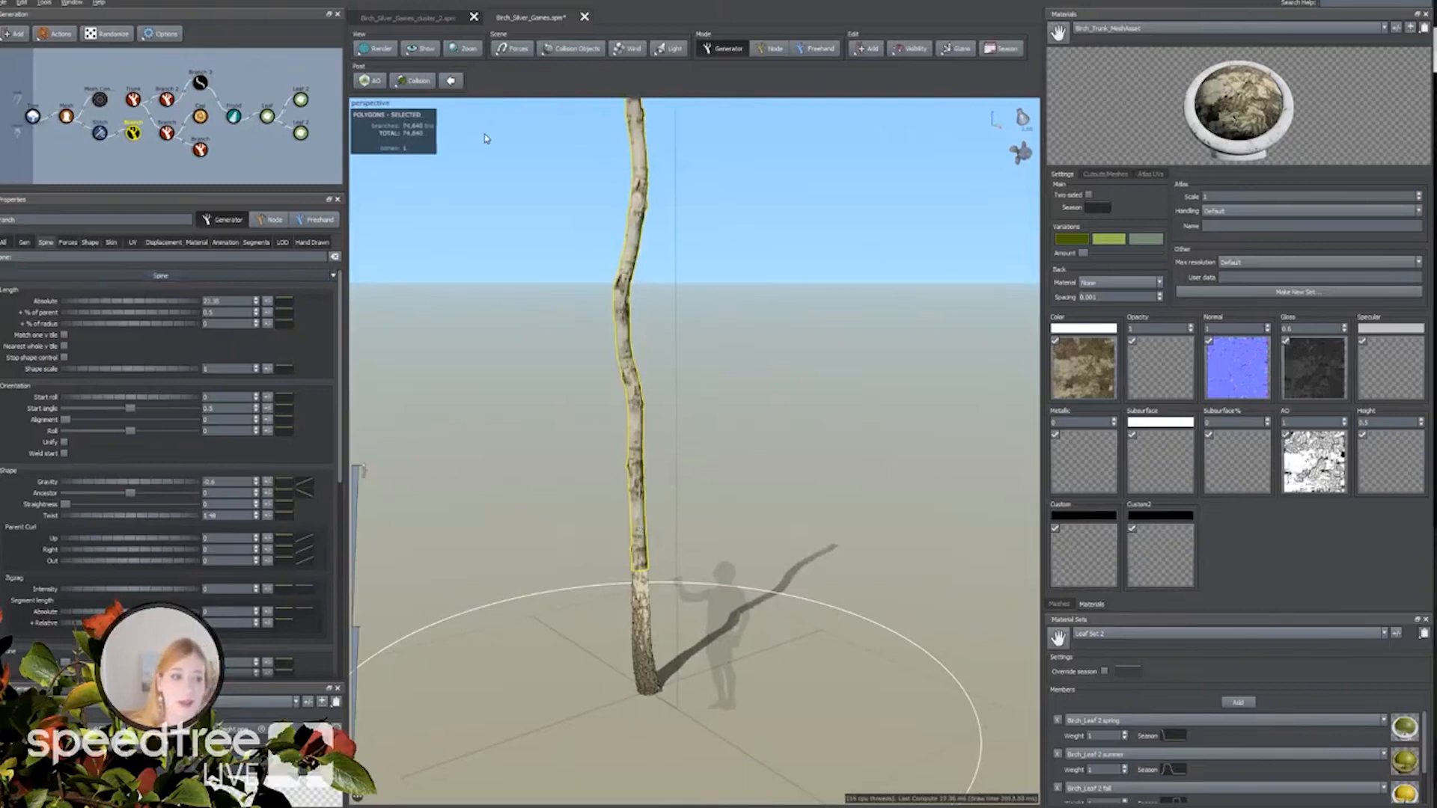
# Carry the old Trunk generator's Skin properties over to the new Branch generator.
pyautogui.scroll(-2, 500, 376)
pyautogui.scroll(-2, 500, 378)
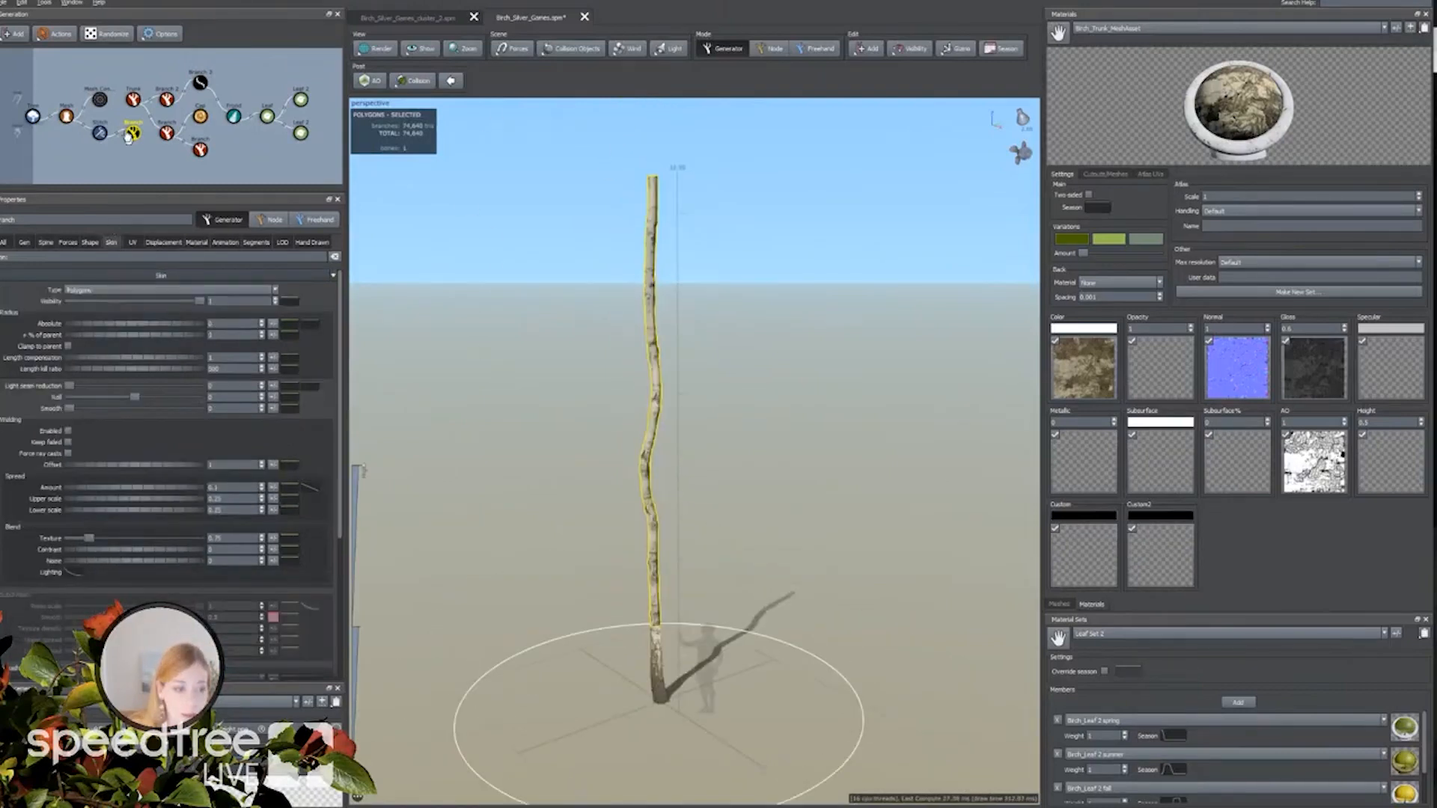
pyautogui.click(133, 99)
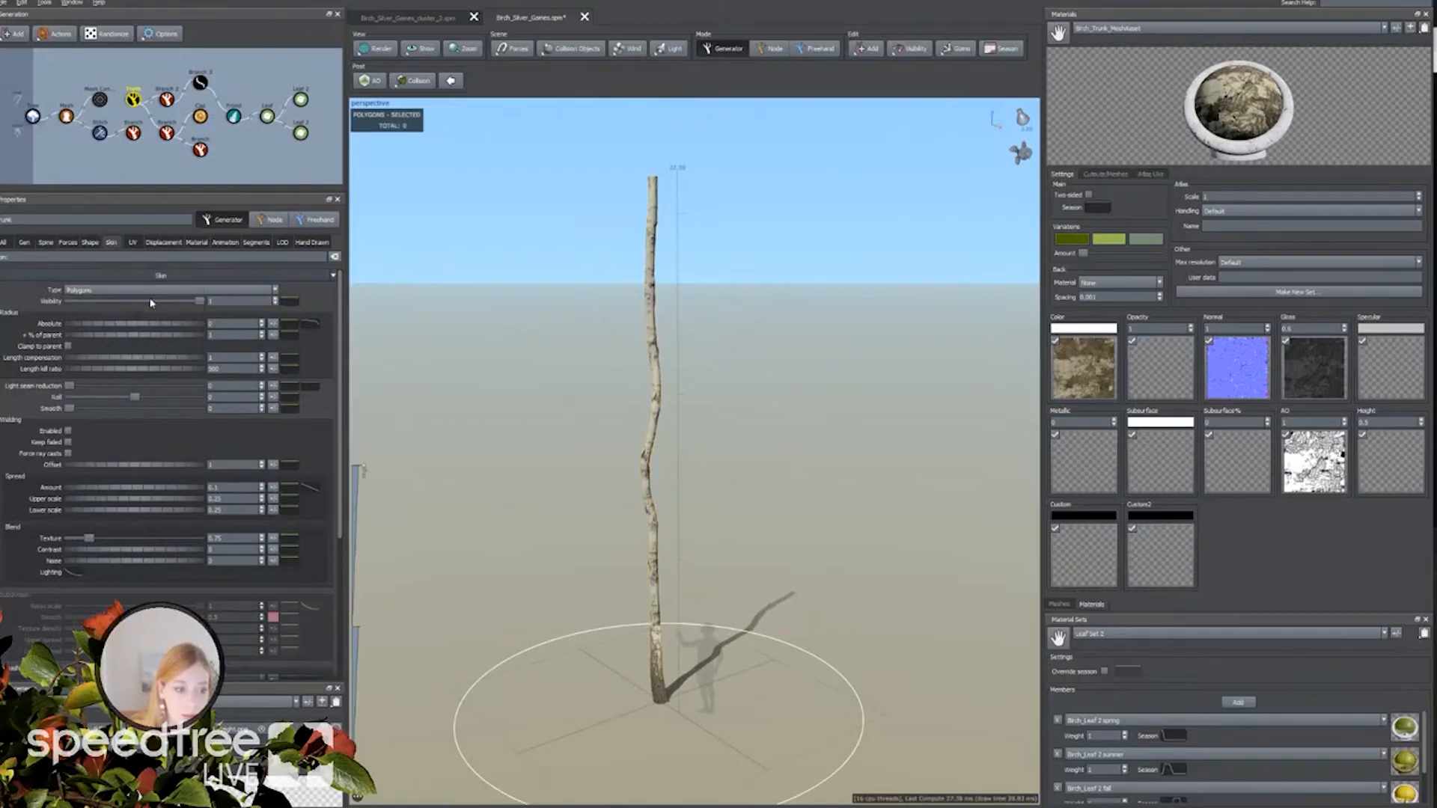
pyautogui.click(133, 133)
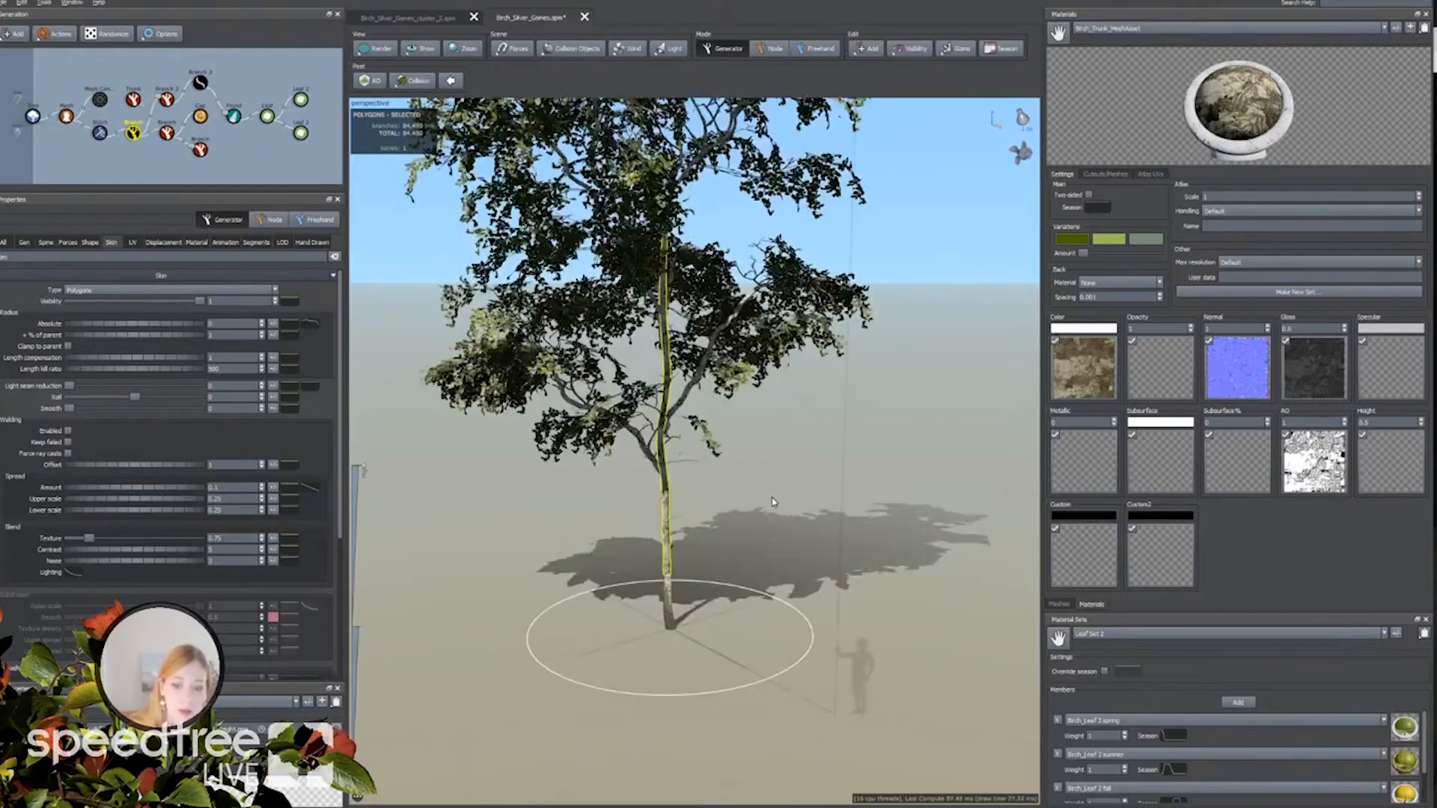
# Examine the full tree with its crown on the new trunk extension from several sides.
pyautogui.scroll(1, 771, 514)
pyautogui.moveTo(773, 513); pyautogui.dragTo(738, 512)
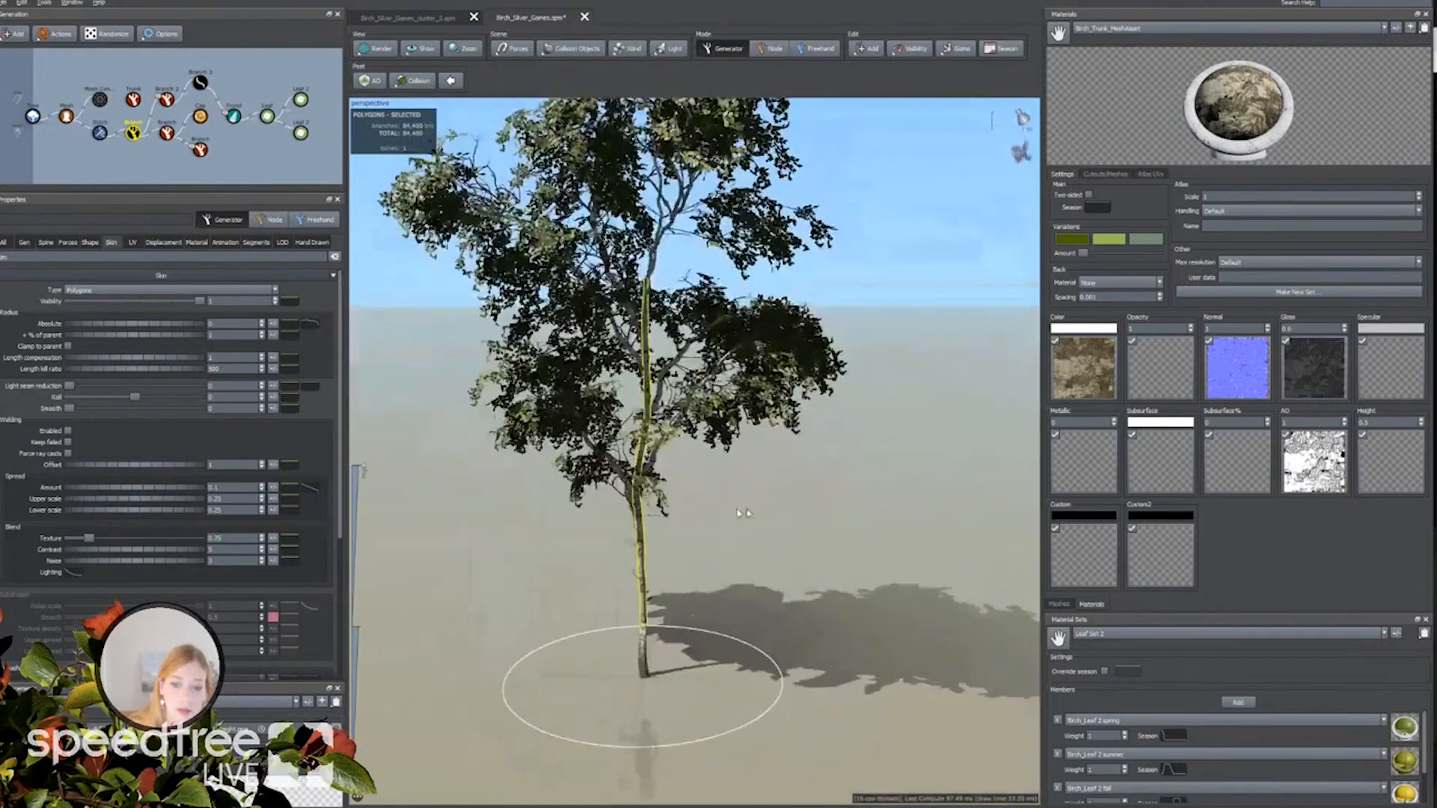
pyautogui.scroll(-2, 824, 509)
pyautogui.moveTo(824, 548); pyautogui.dragTo(698, 650)
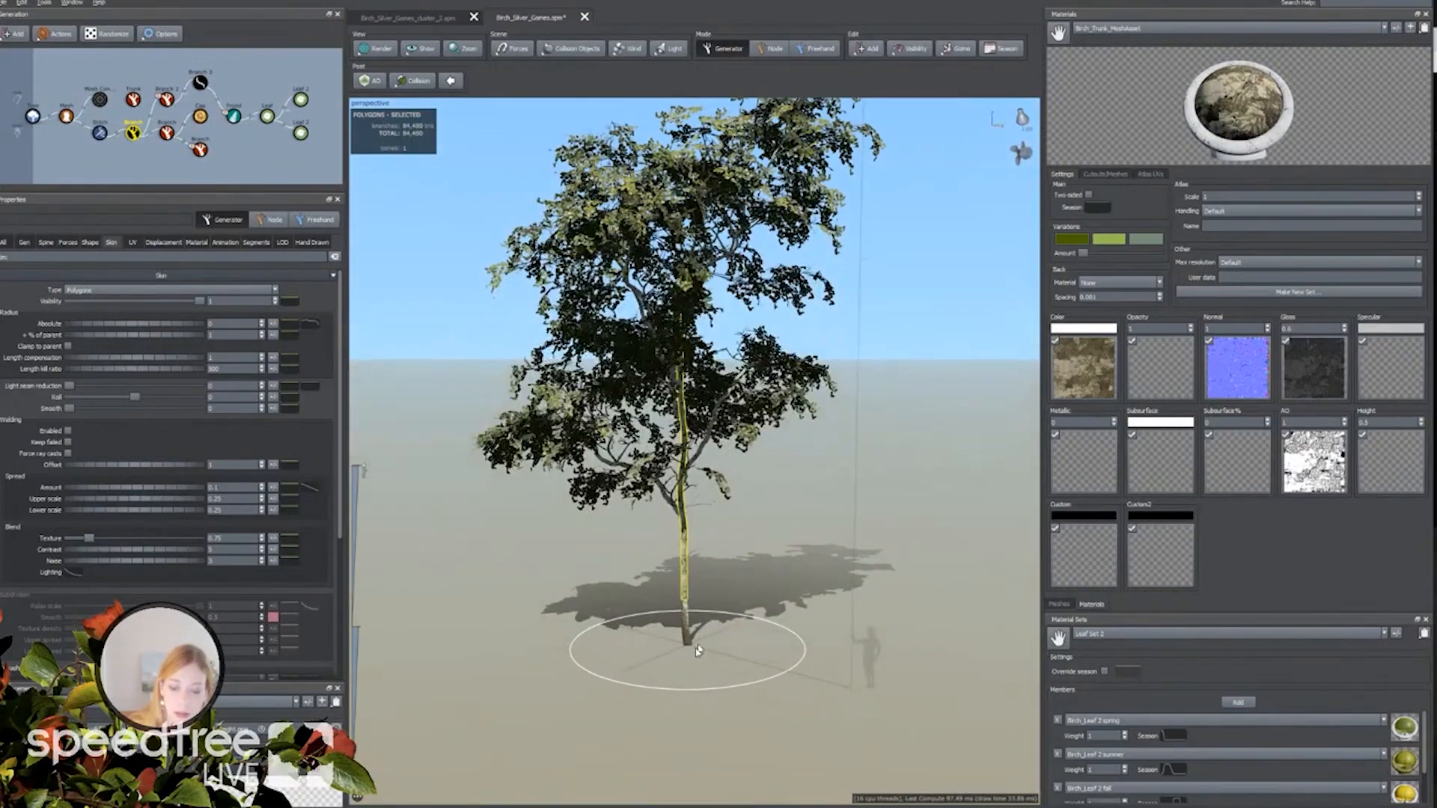
# Adjust the scene light's direction and inspect the whole birch with its crown from several sides.
pyautogui.moveTo(590, 607); pyautogui.dragTo(645, 608)
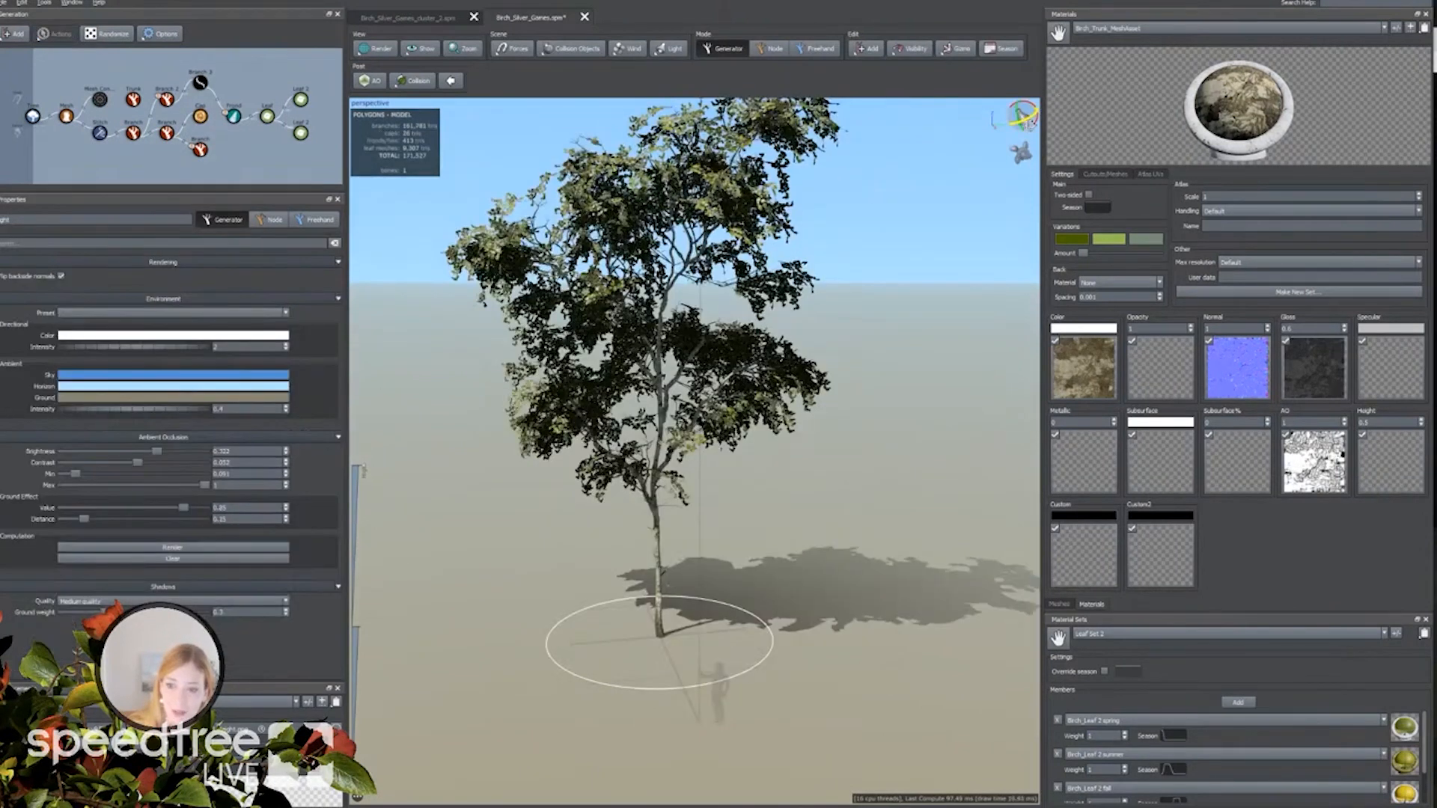
pyautogui.moveTo(1025, 120)
pyautogui.mouseDown()
pyautogui.moveTo(1024, 167)
pyautogui.moveTo(1026, 129)
pyautogui.mouseUp()
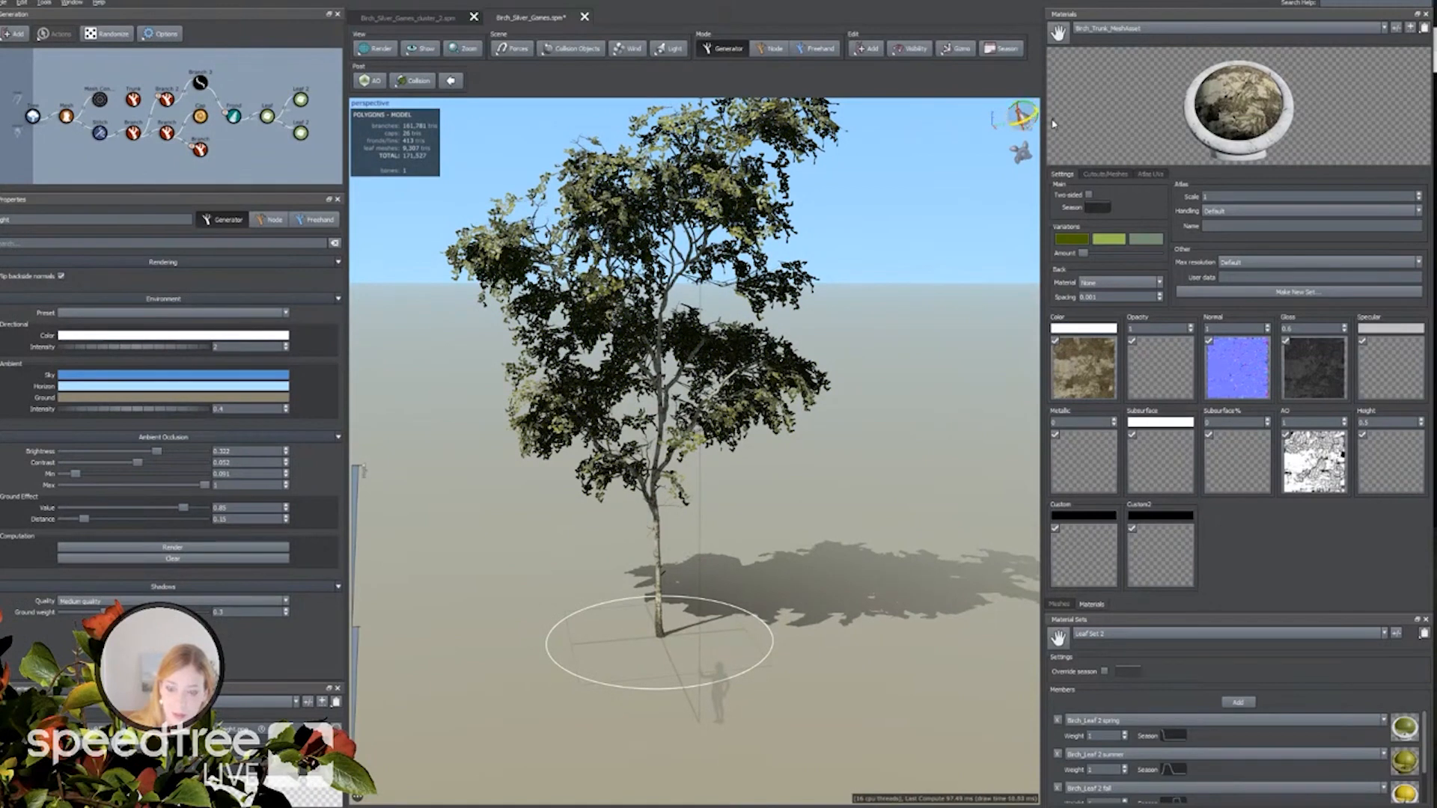
pyautogui.moveTo(805, 468); pyautogui.dragTo(819, 404)
pyautogui.moveTo(683, 427); pyautogui.dragTo(829, 481)
# Copy the Forces properties from the old Trunk generator to the new Branch generator that extends the trunk.
pyautogui.click(133, 97)
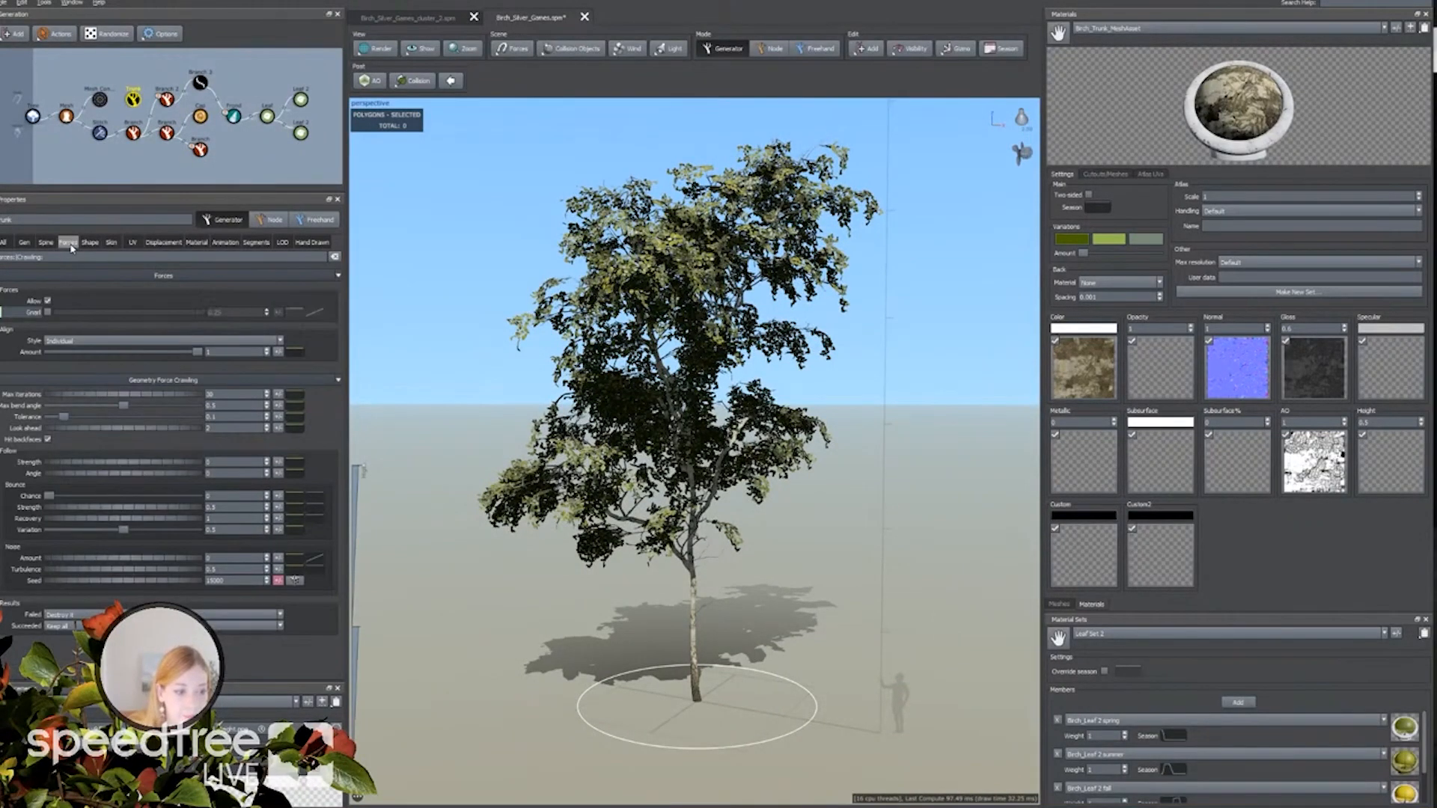
pyautogui.rightClick(72, 276)
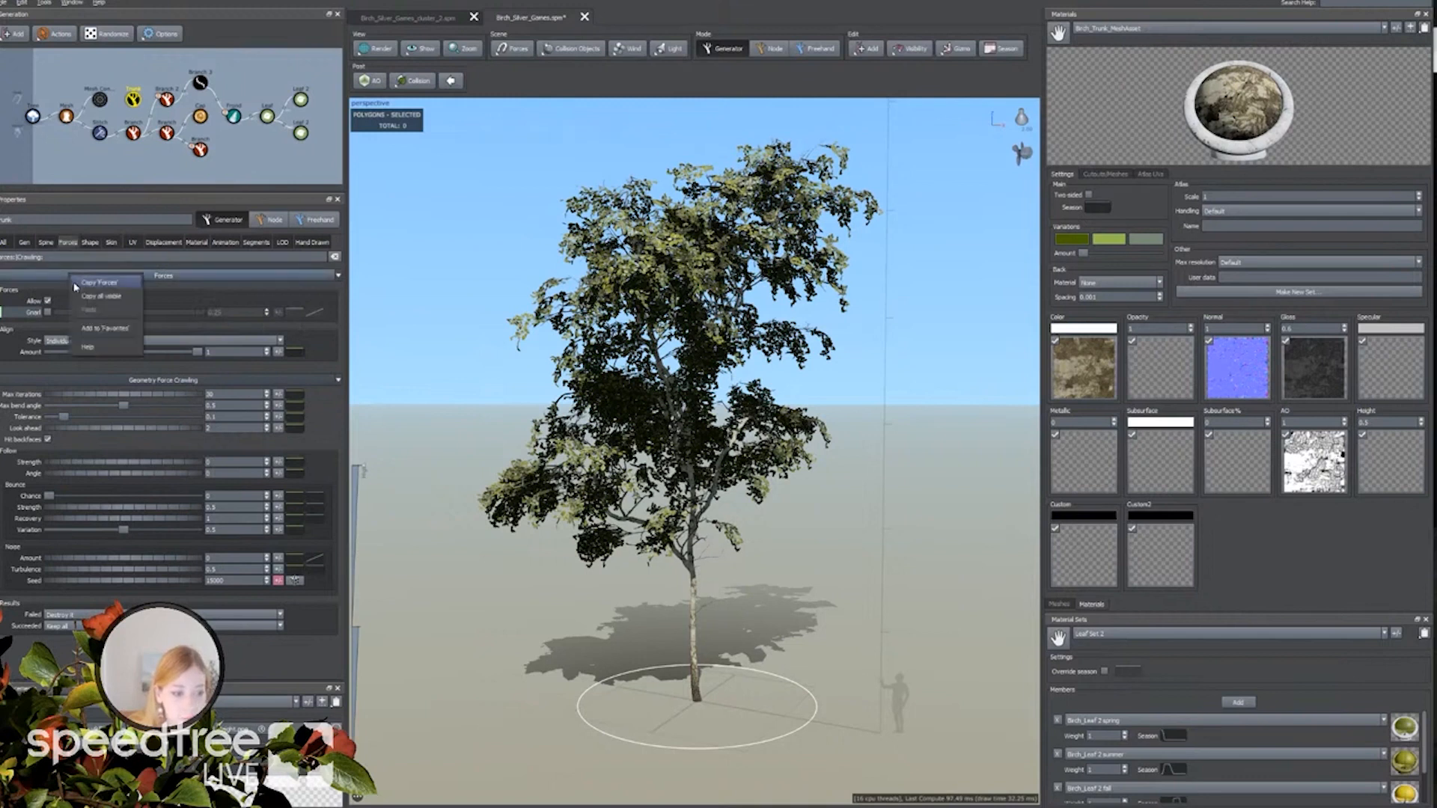
pyautogui.click(75, 284)
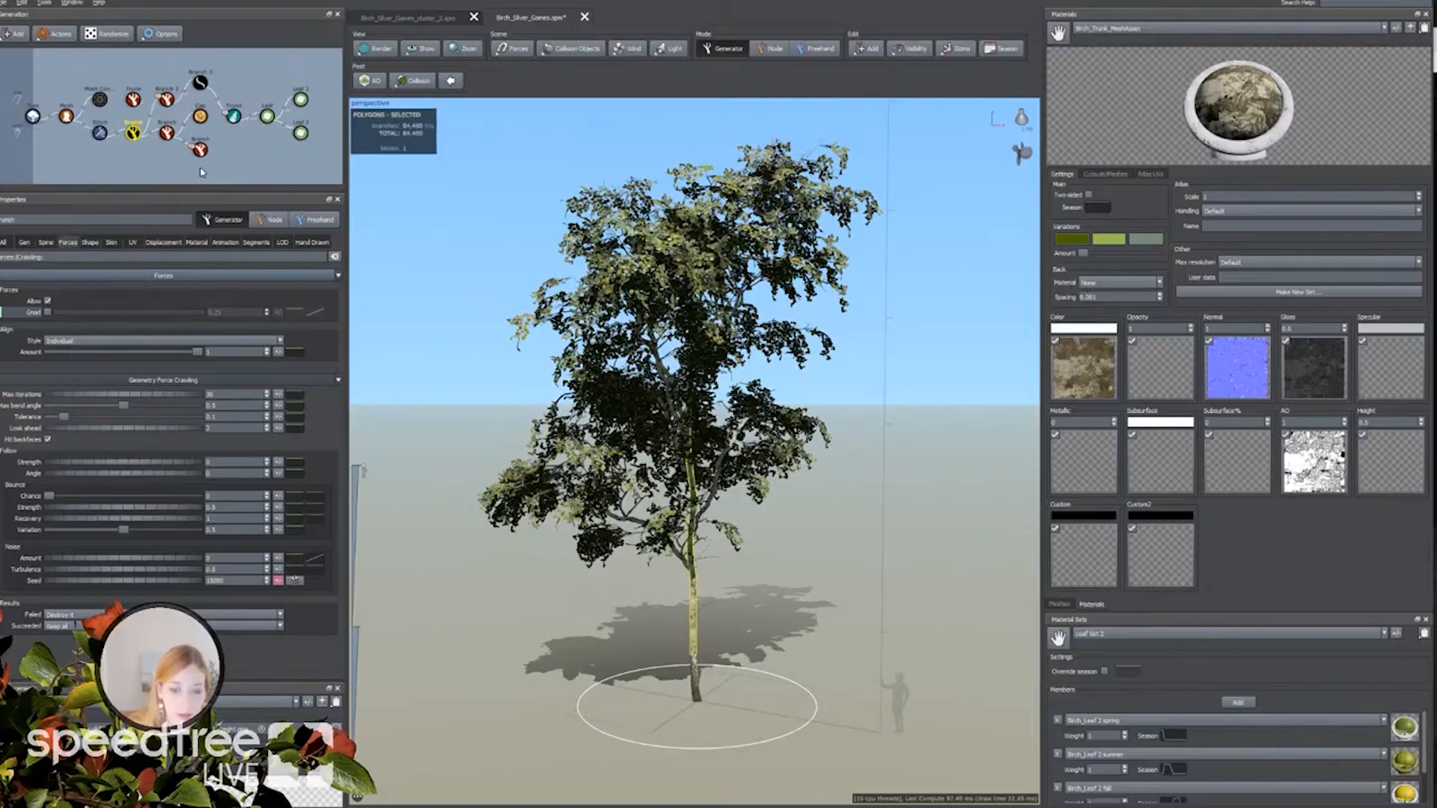
pyautogui.click(281, 164)
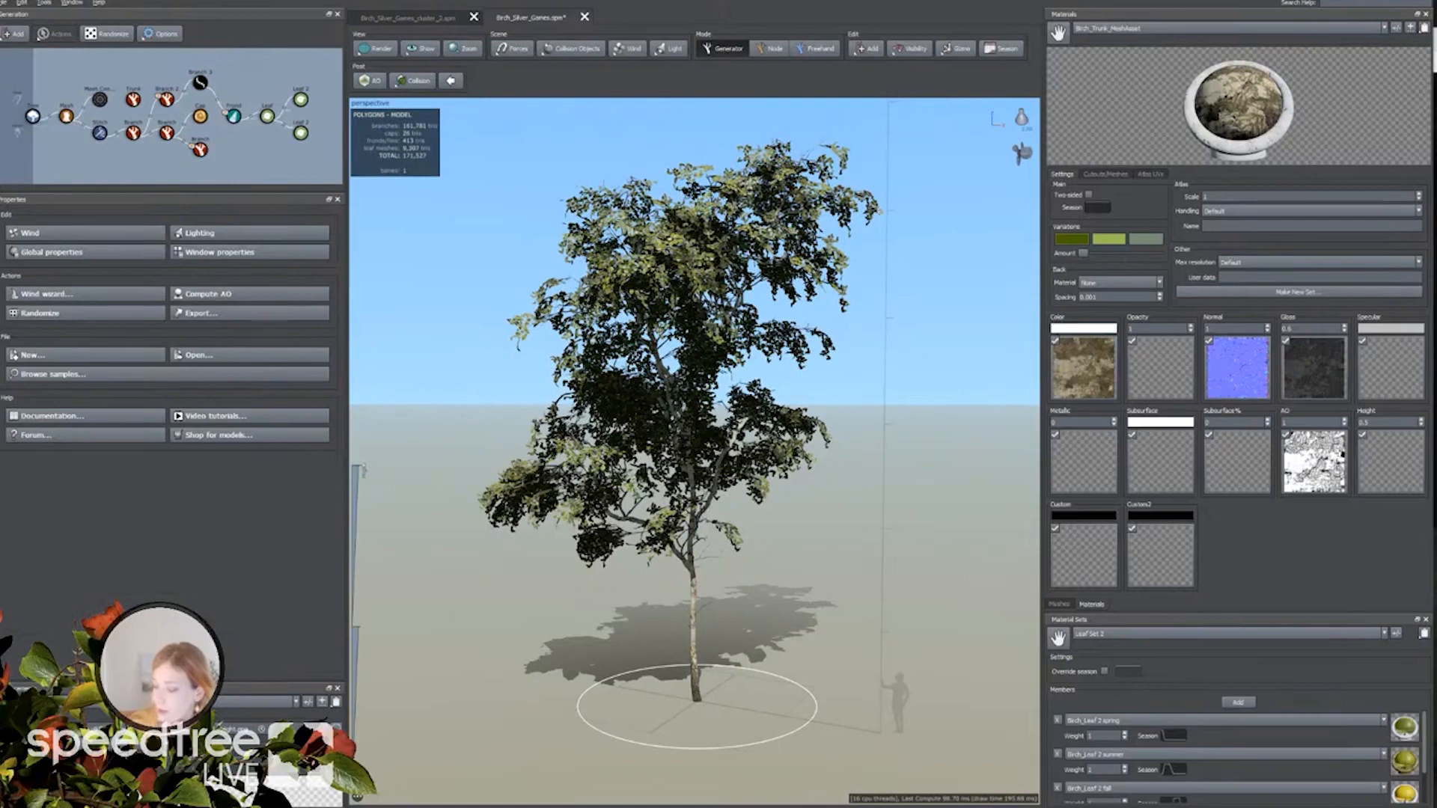
# Save the birch tree as a new incremental version after viewing it from another side.
pyautogui.moveTo(557, 596); pyautogui.dragTo(670, 645)
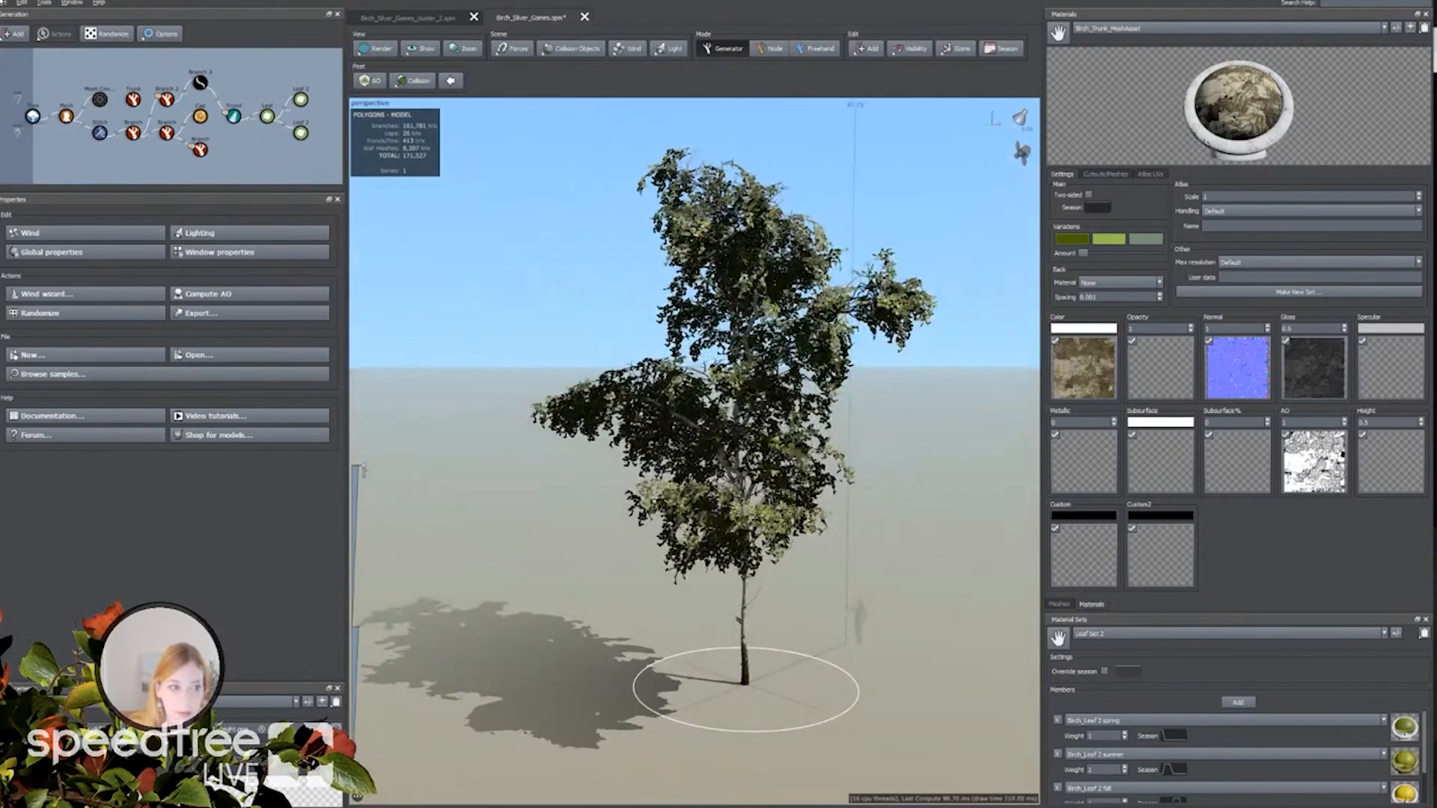
pyautogui.click(4, 4)
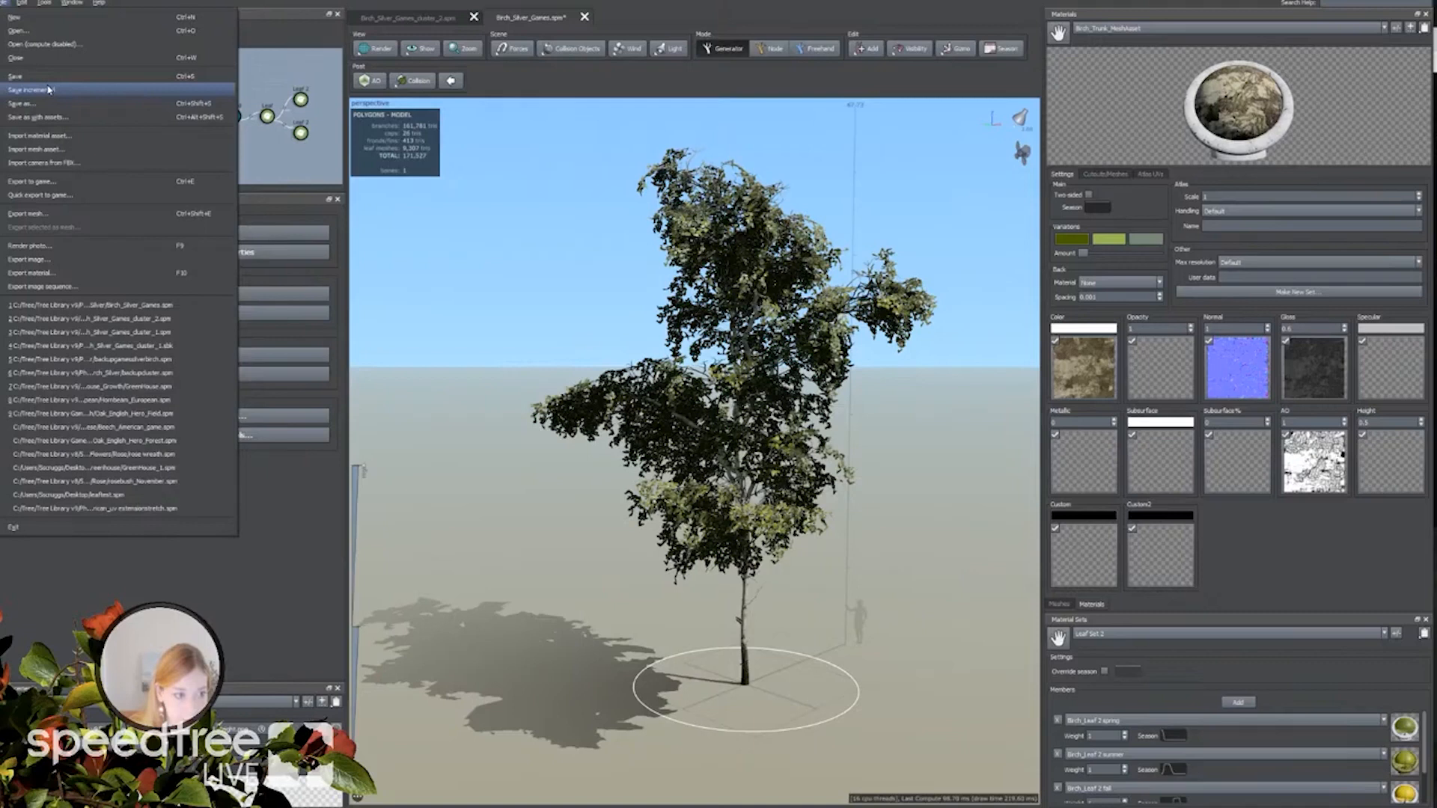
pyautogui.click(49, 90)
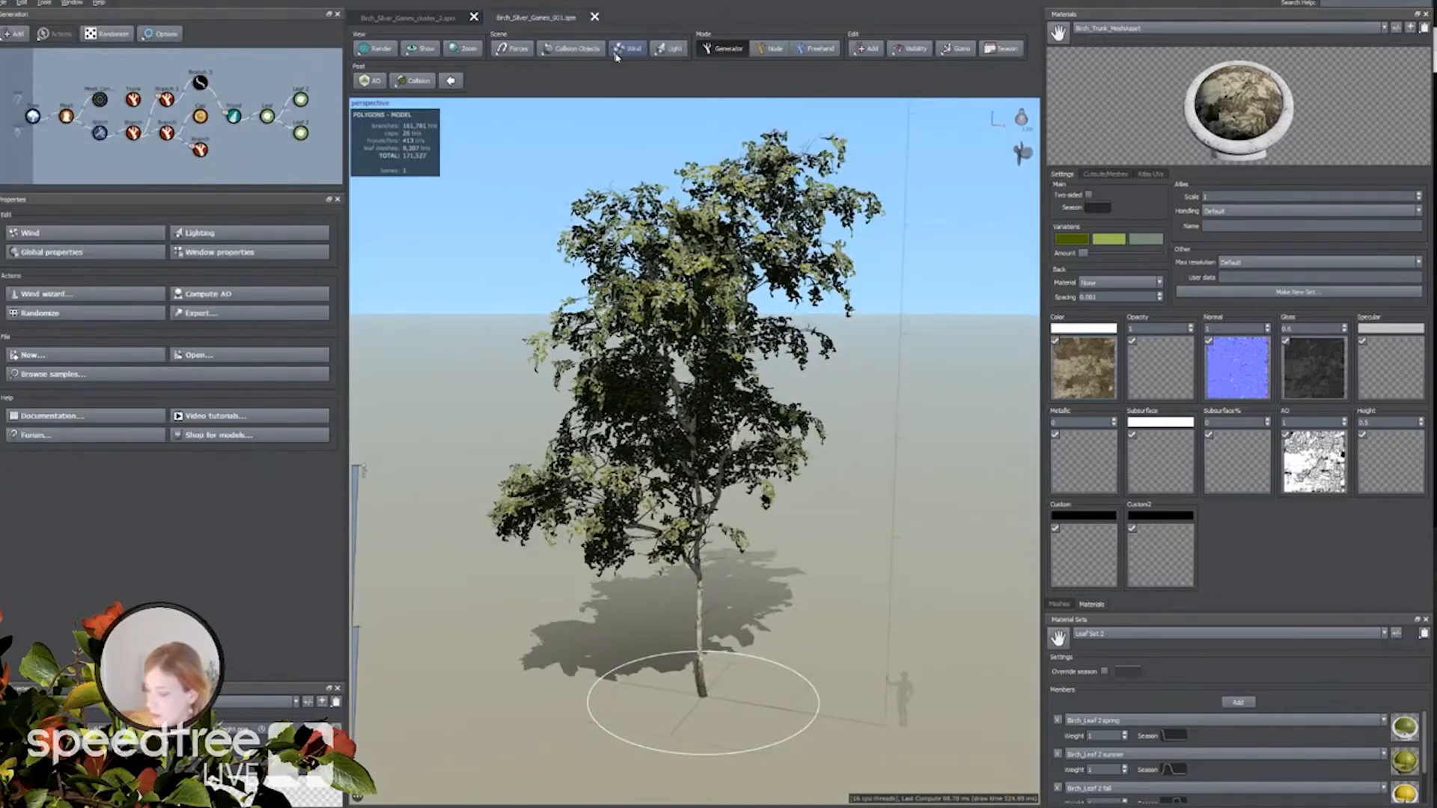
# Close the saved tree file and reopen Birch_Silver_Games_001 from disk.
pyautogui.click(595, 17)
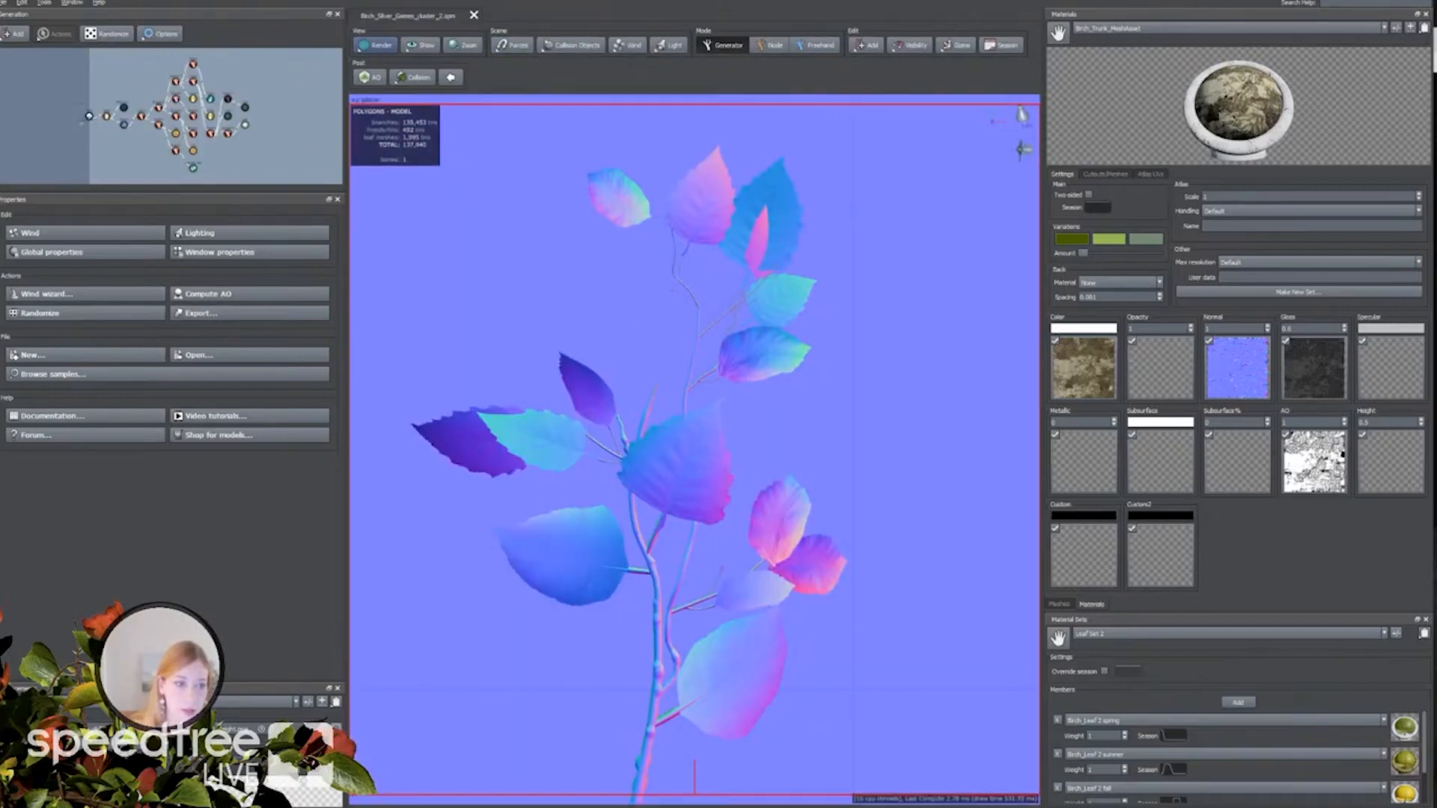
pyautogui.click(6, 3)
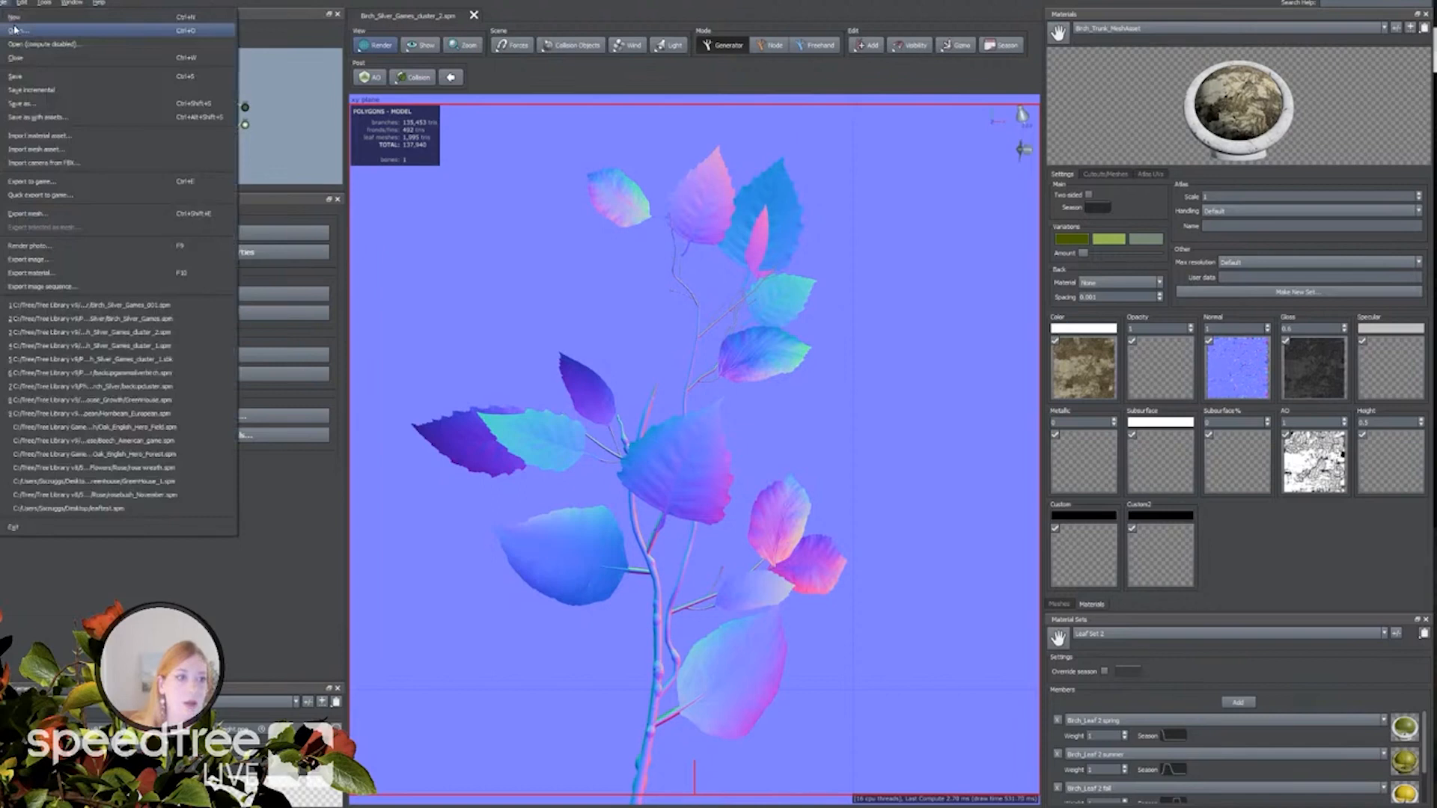
pyautogui.click(15, 29)
pyautogui.click(930, 608)
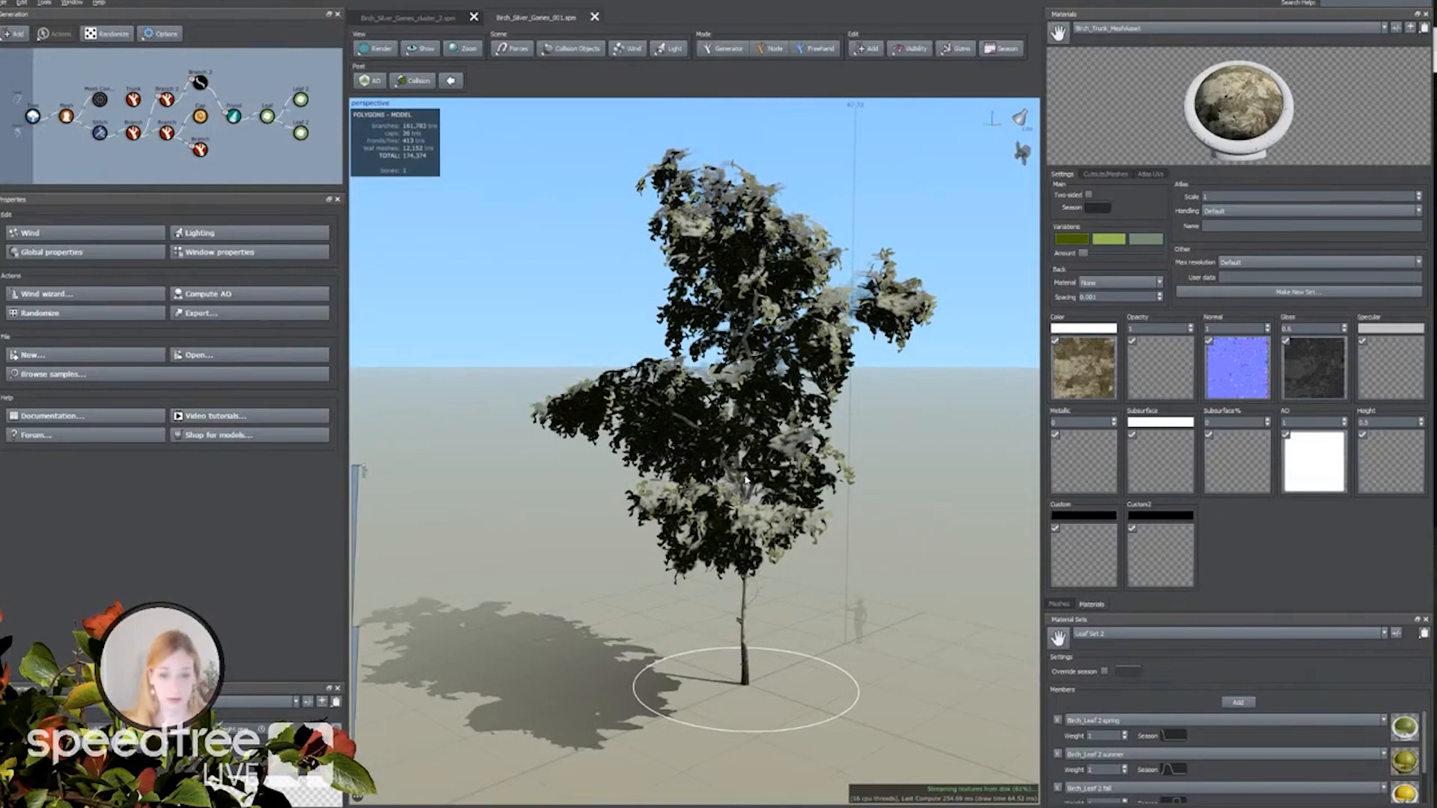
# Examine the reopened tree from several sides, including the trunk from its base to the first branches up close.
pyautogui.moveTo(745, 480); pyautogui.dragTo(669, 638)
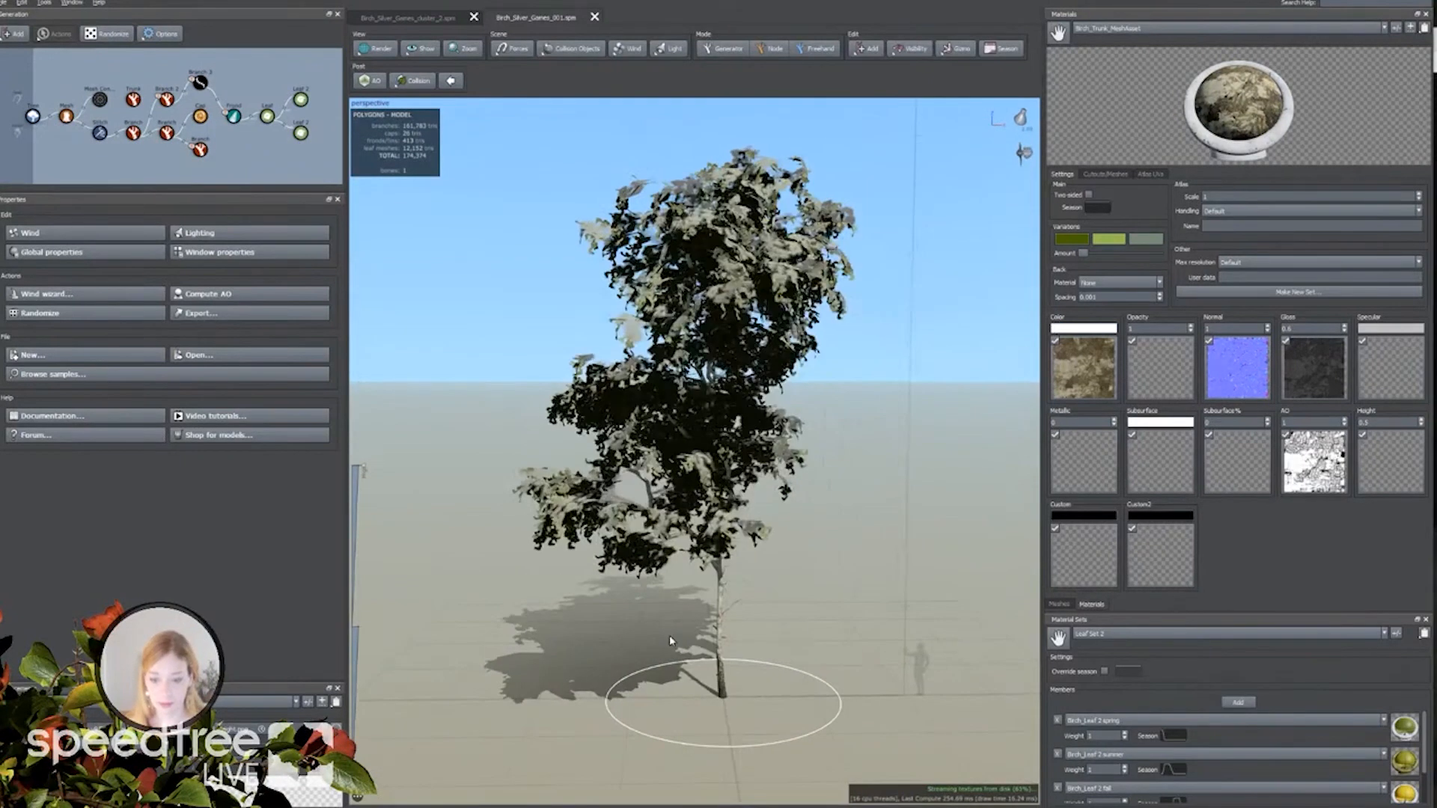
pyautogui.moveTo(670, 641); pyautogui.dragTo(657, 700)
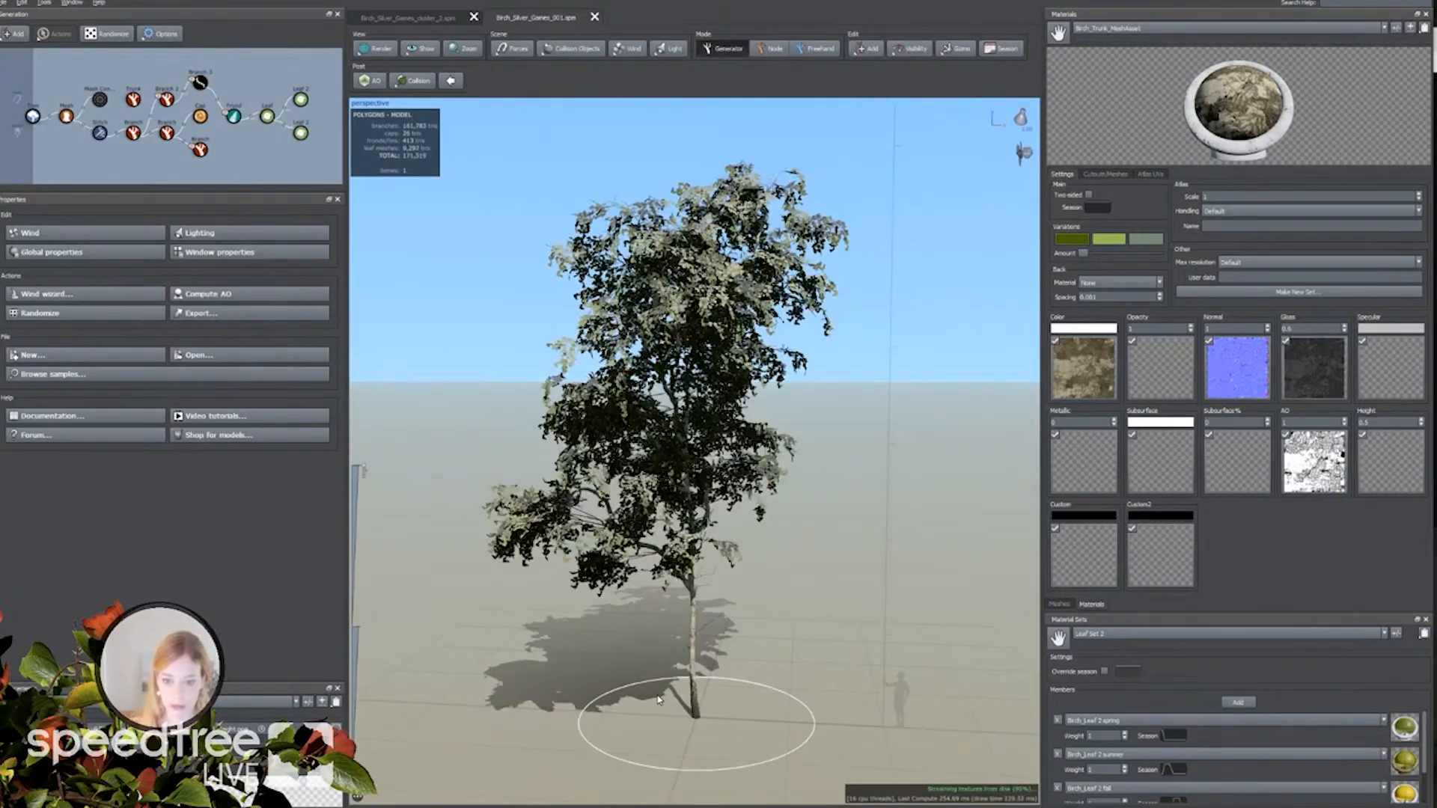
pyautogui.moveTo(658, 700); pyautogui.dragTo(621, 692)
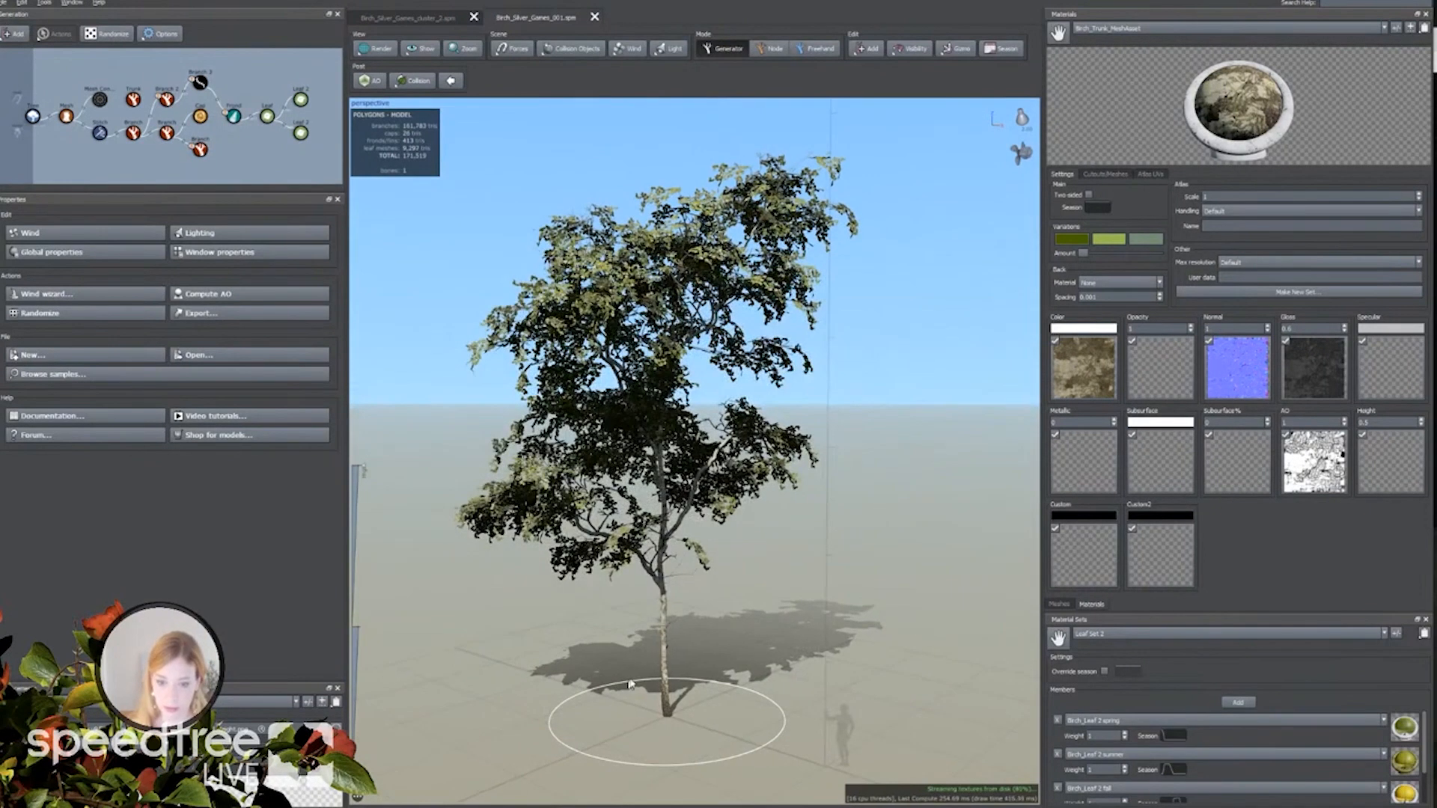
pyautogui.moveTo(756, 673); pyautogui.dragTo(795, 643)
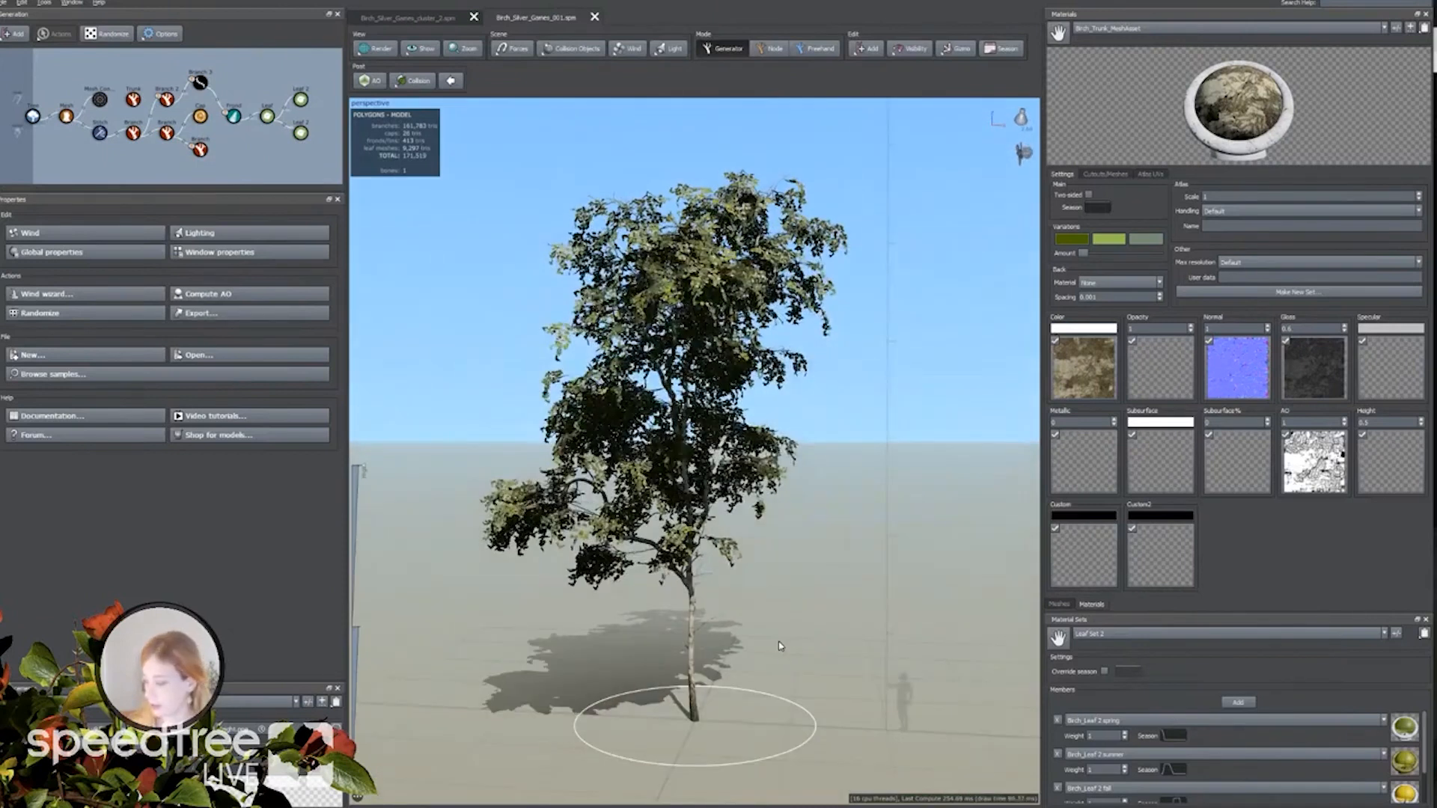
pyautogui.scroll(10, 779, 597)
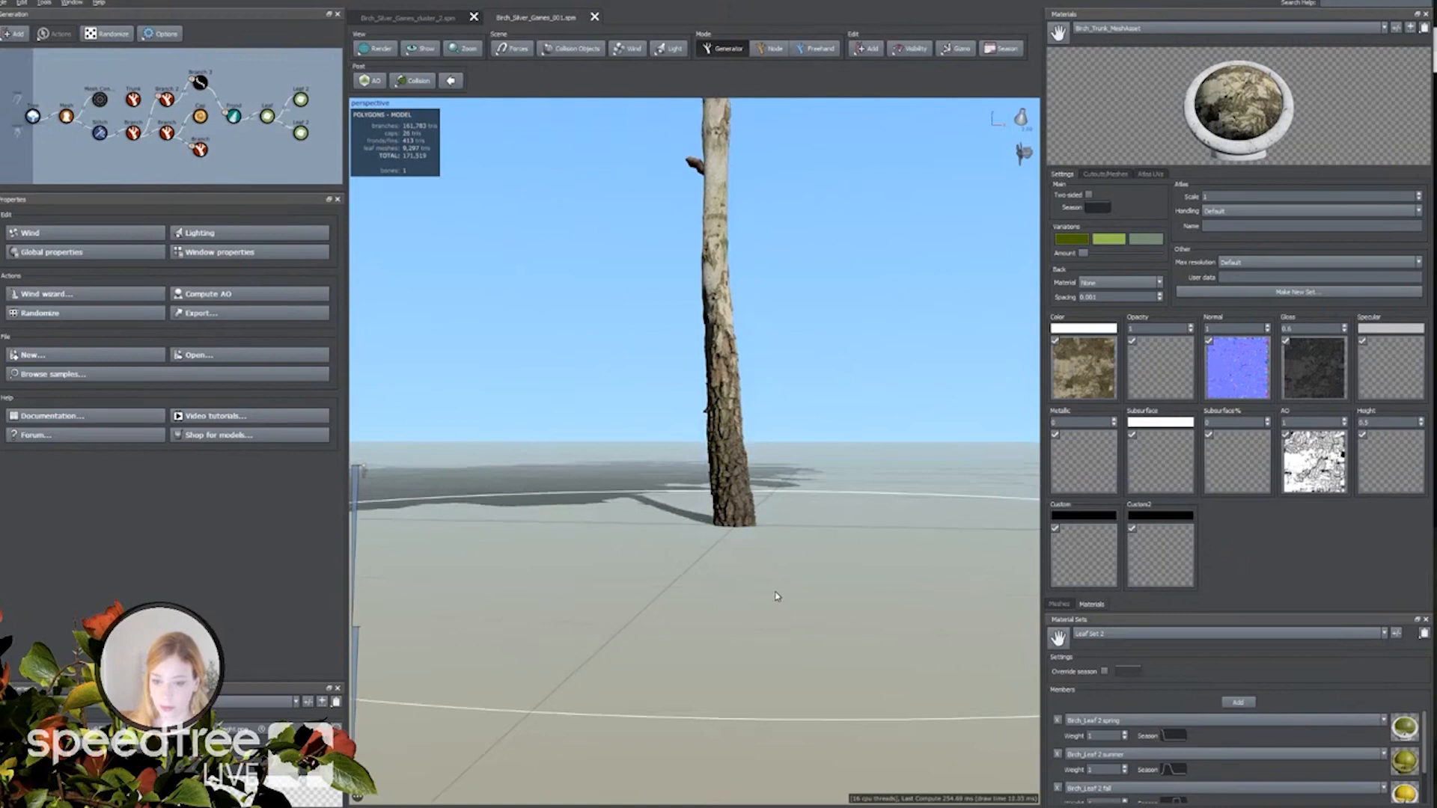
pyautogui.scroll(2, 777, 596)
pyautogui.moveTo(776, 597); pyautogui.dragTo(760, 651, button='middle')
pyautogui.moveTo(689, 586); pyautogui.dragTo(712, 602, button='middle')
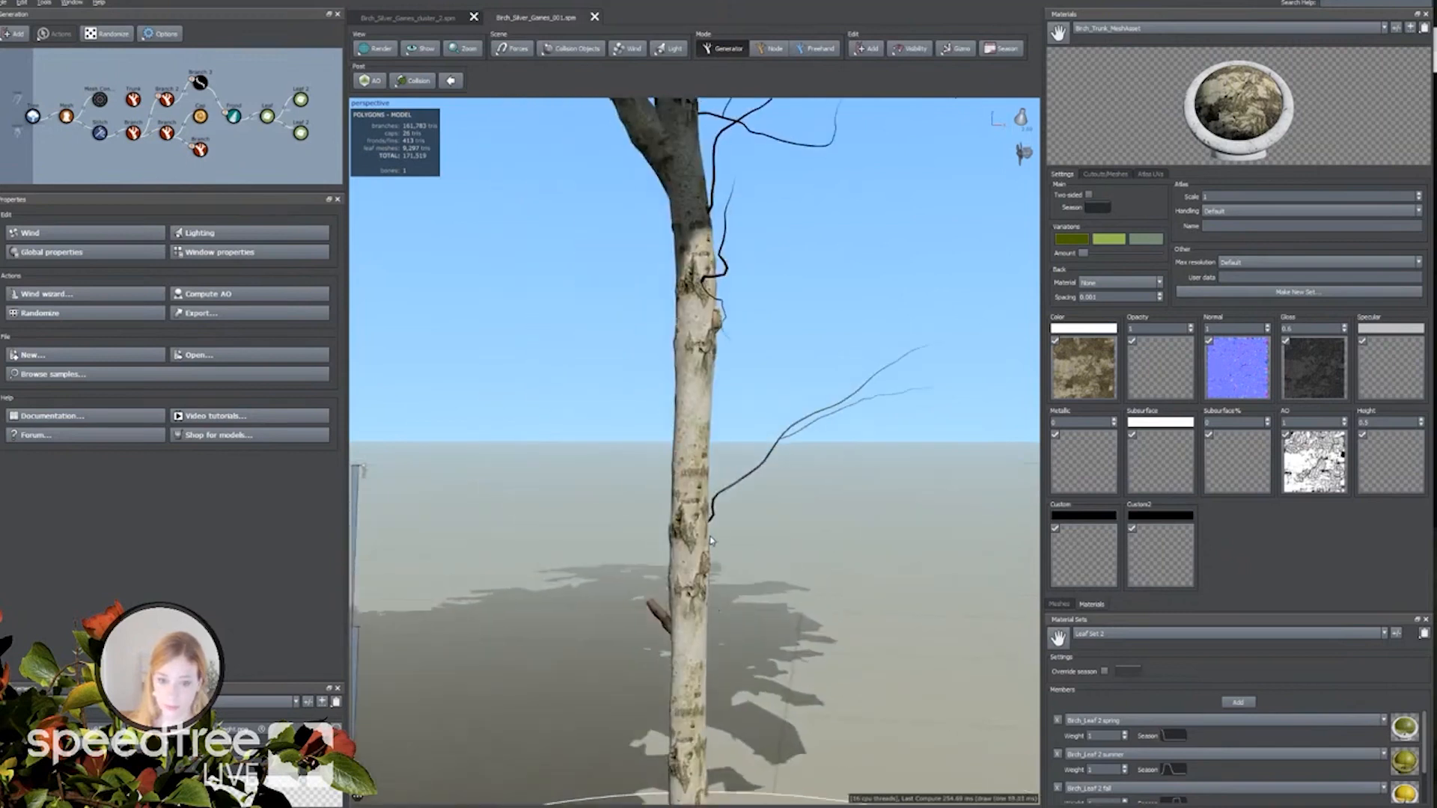
# Show the tree in wireframe and slope the trunk extension's absolute length-segment distribution curve downward toward its end.
pyautogui.click(375, 48)
pyautogui.click(405, 70)
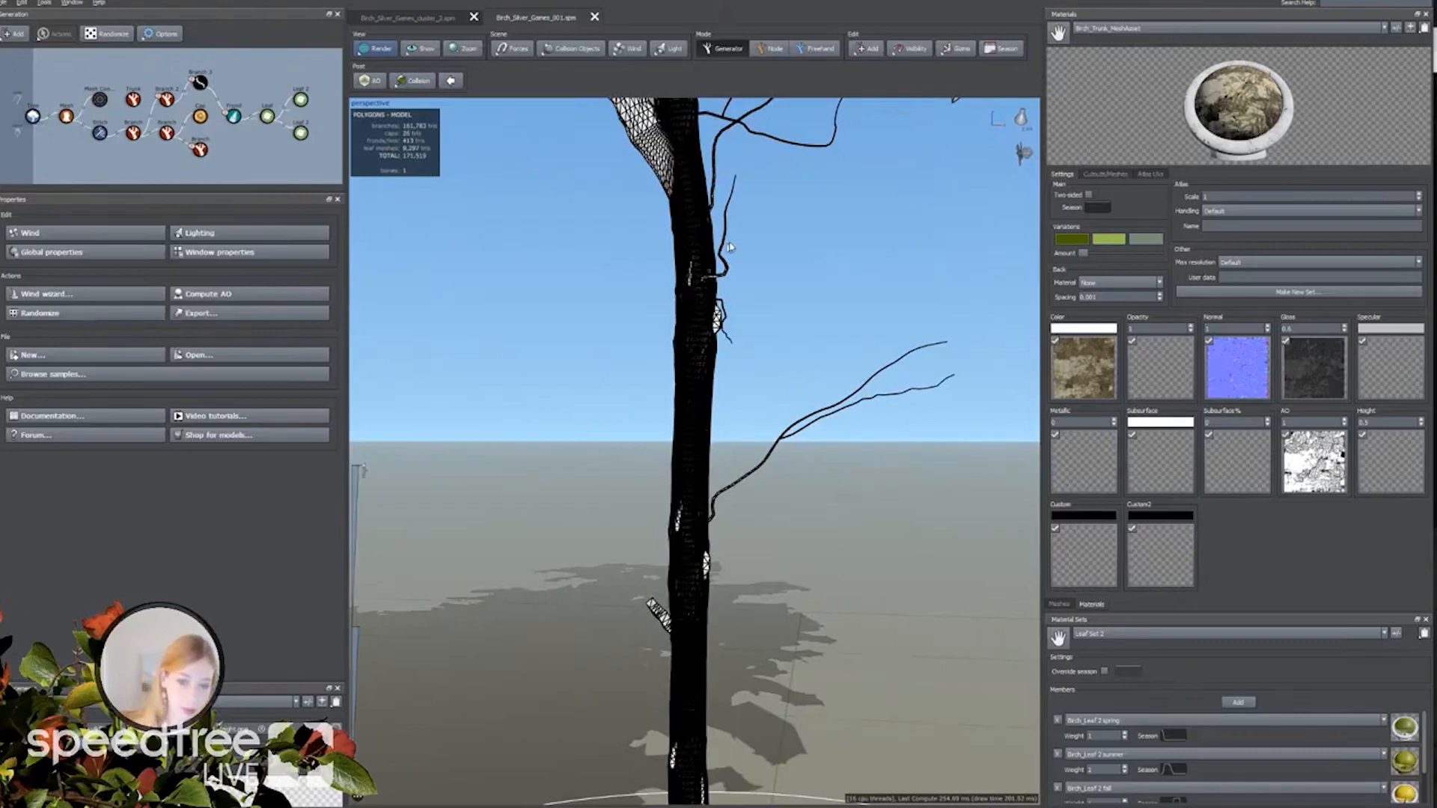
pyautogui.click(700, 246)
pyautogui.click(256, 242)
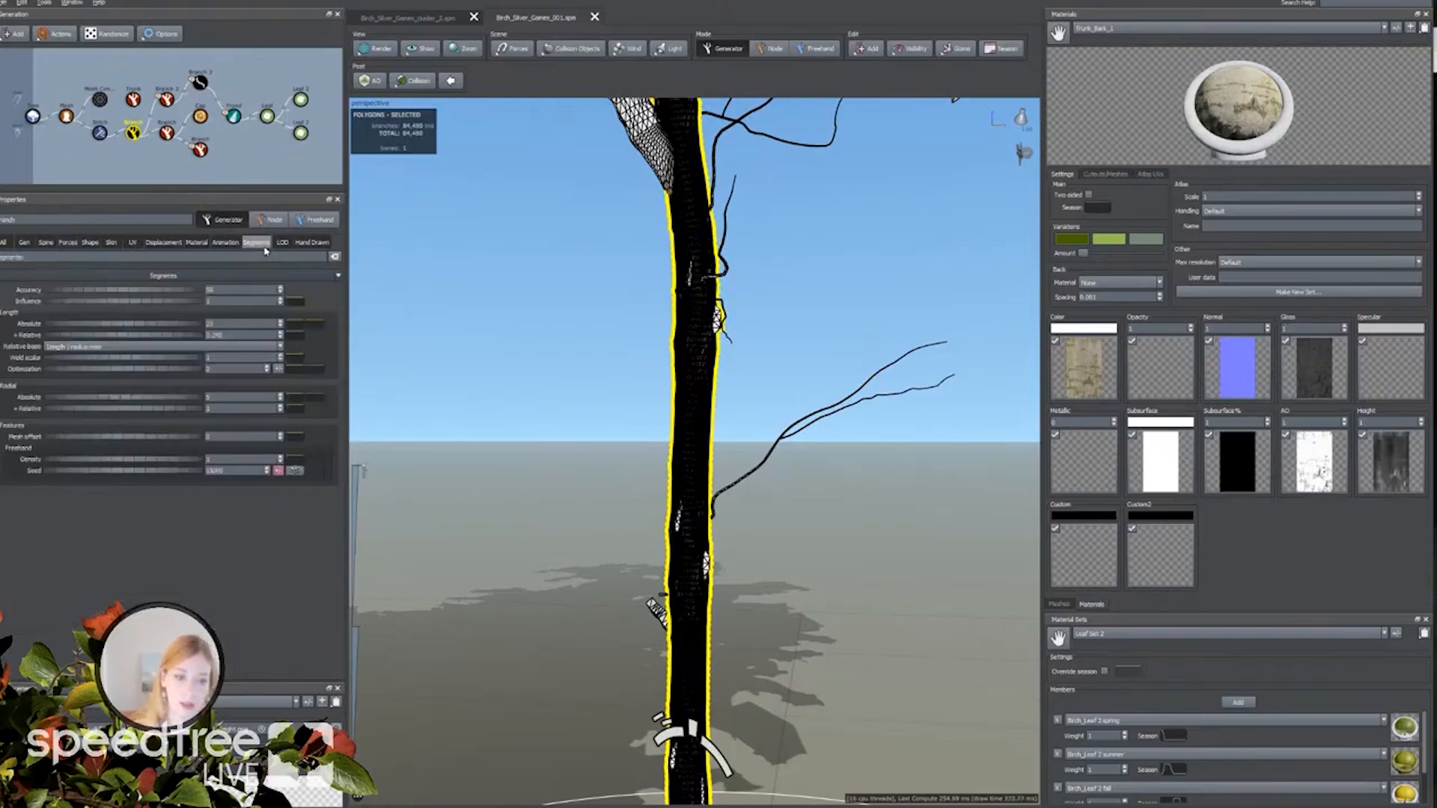
pyautogui.click(308, 326)
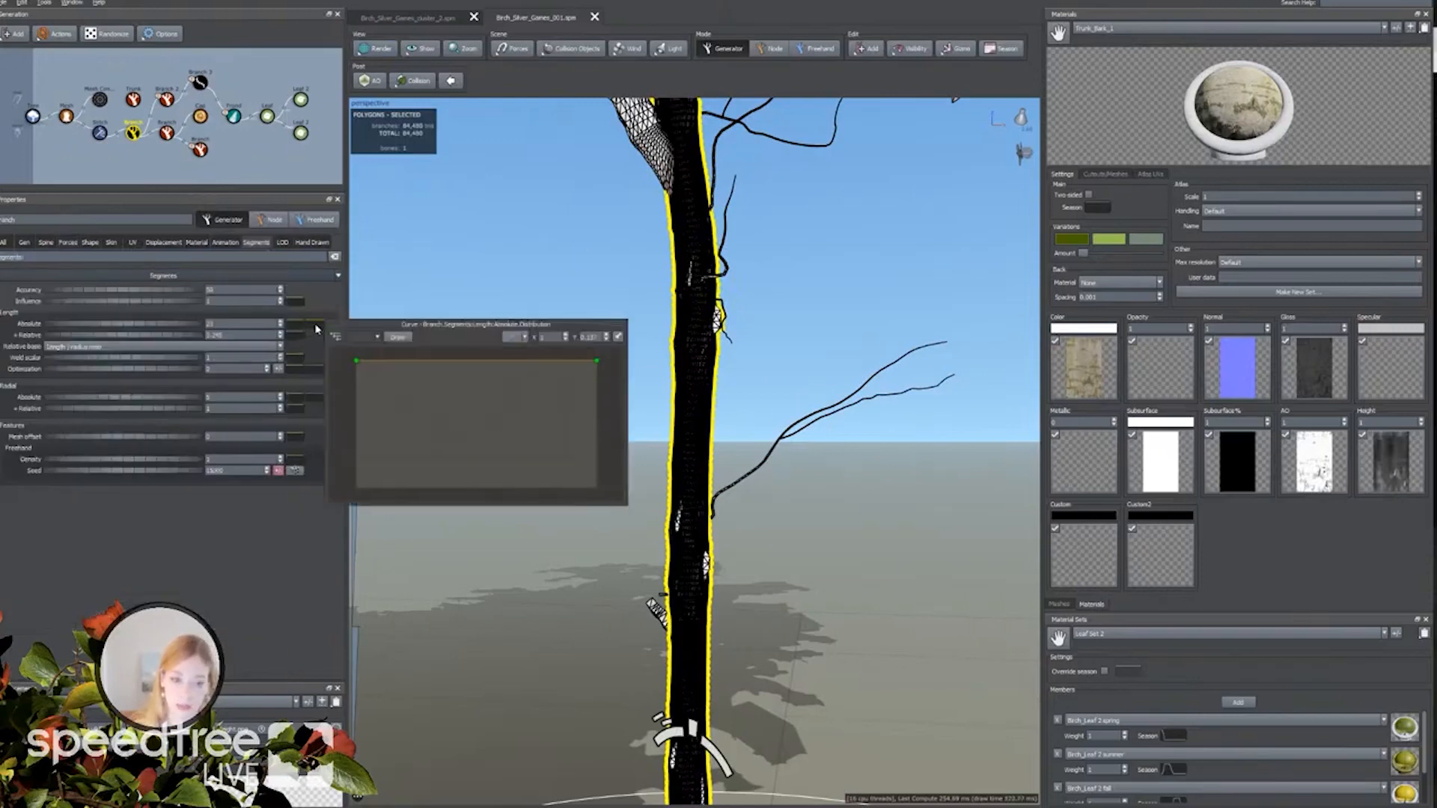
pyautogui.moveTo(596, 362); pyautogui.dragTo(597, 446)
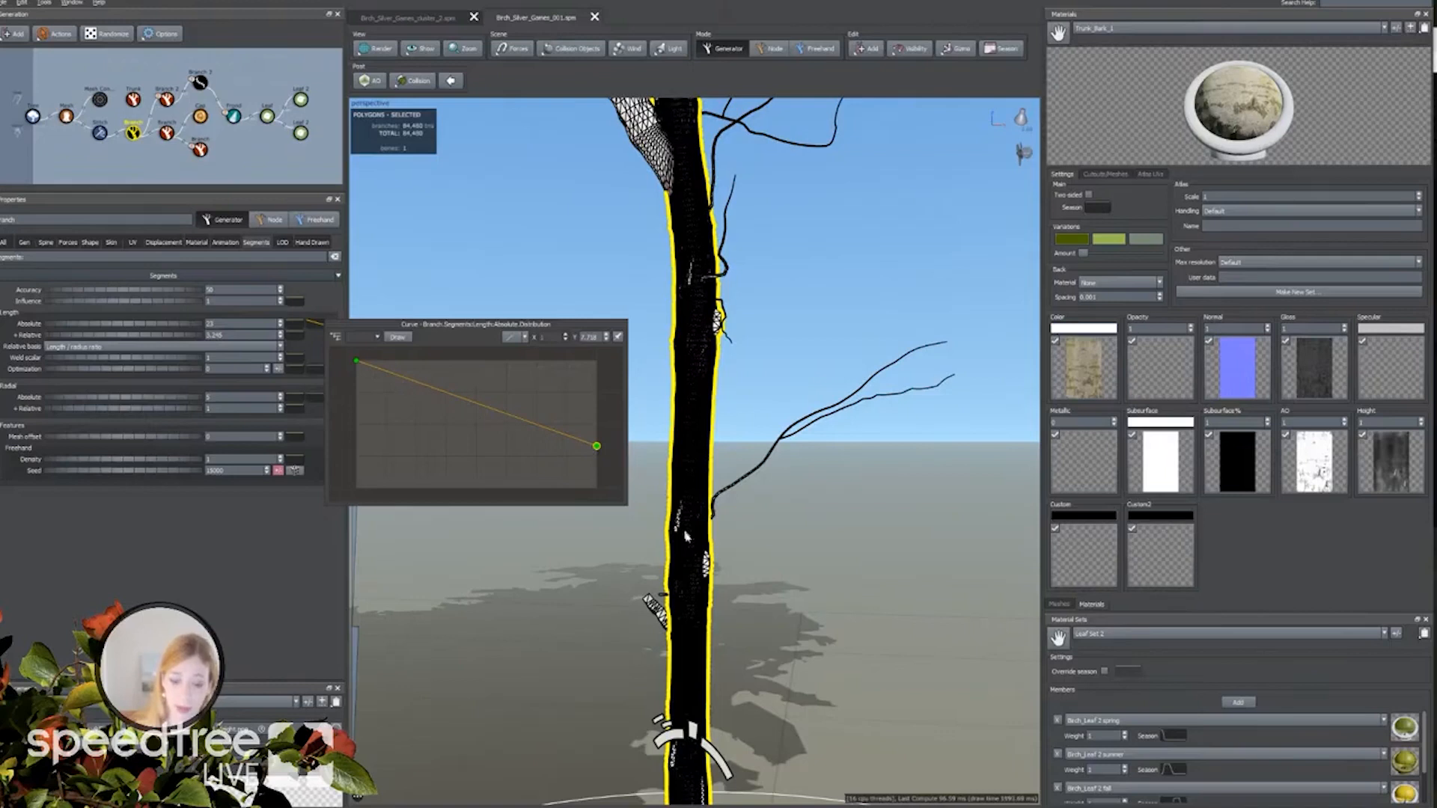
# Examine the wireframe density where the trunk extension meets the scanned base and along its length to the crown.
pyautogui.moveTo(644, 554); pyautogui.dragTo(632, 524, button='middle')
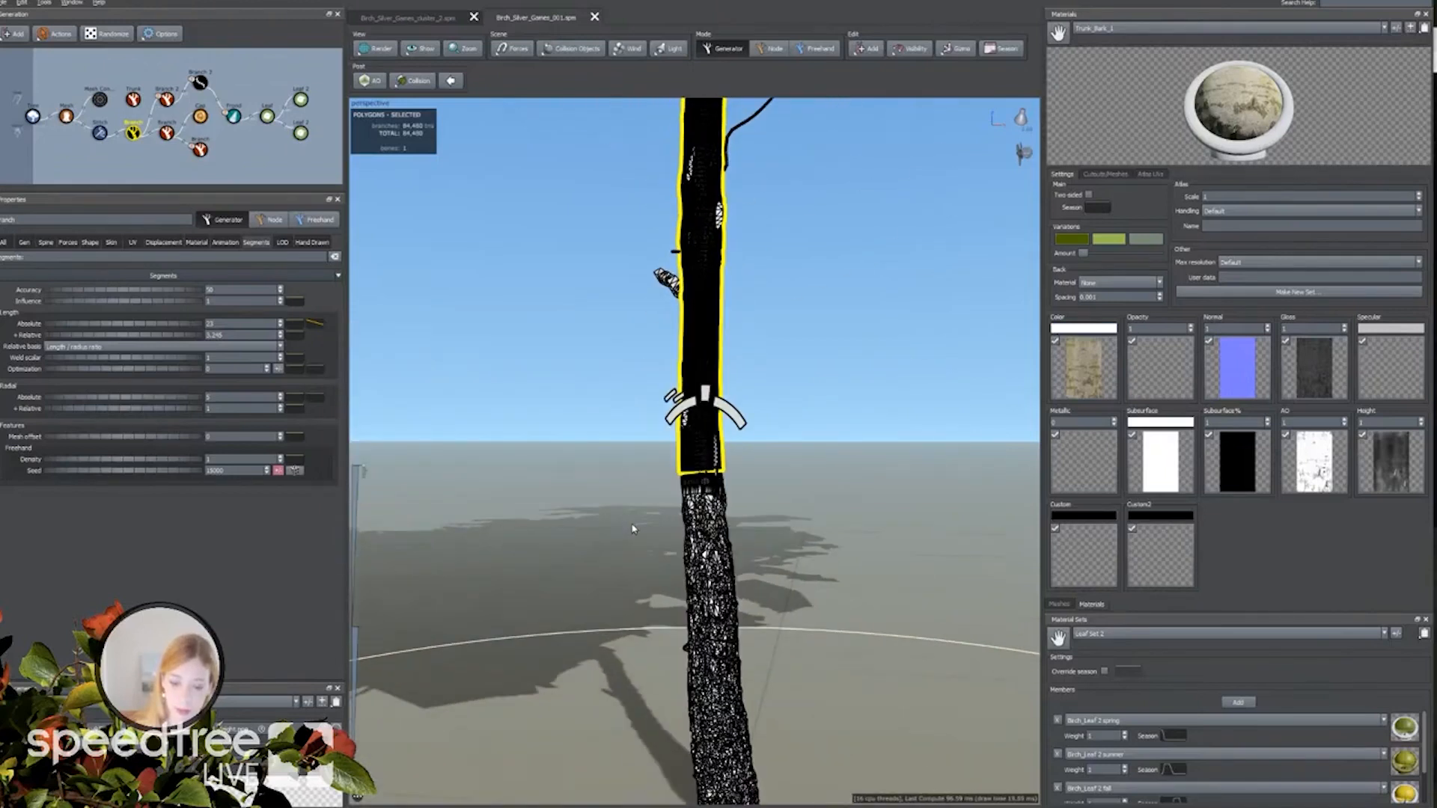
pyautogui.moveTo(633, 529); pyautogui.dragTo(635, 354)
pyautogui.moveTo(769, 358); pyautogui.dragTo(604, 431)
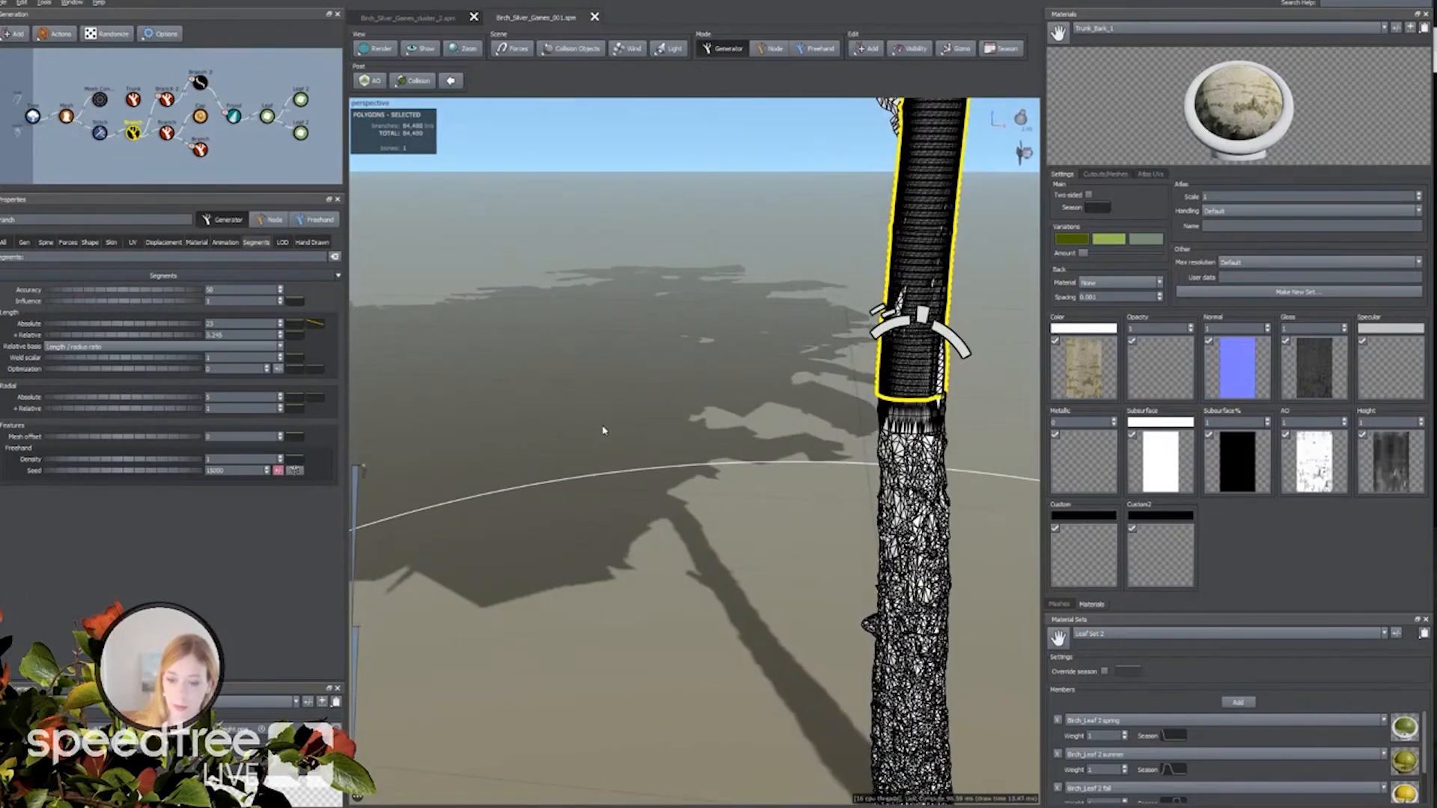
pyautogui.moveTo(699, 149); pyautogui.dragTo(706, 359)
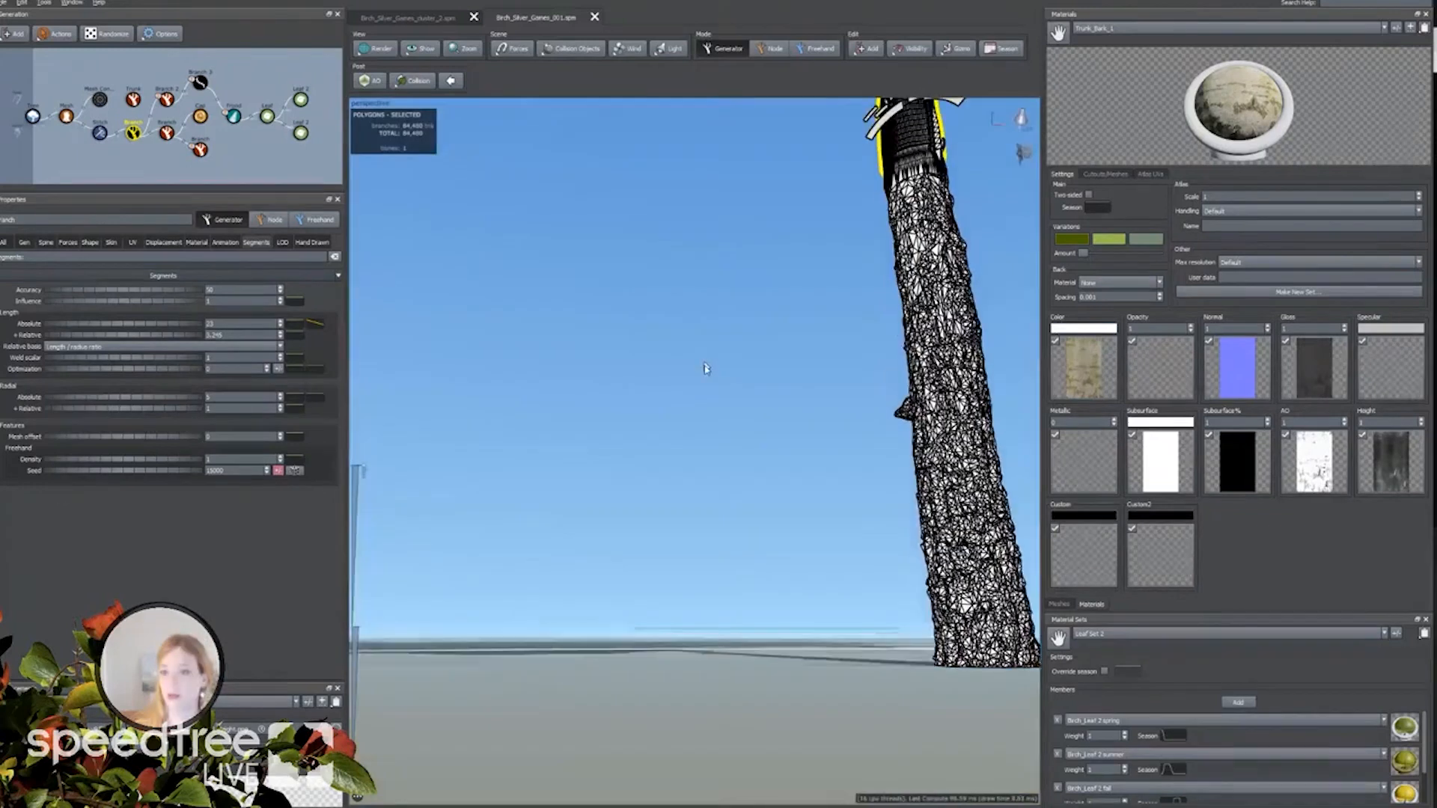
pyautogui.moveTo(706, 360); pyautogui.dragTo(708, 500, button='middle')
pyautogui.moveTo(709, 408); pyautogui.dragTo(710, 535)
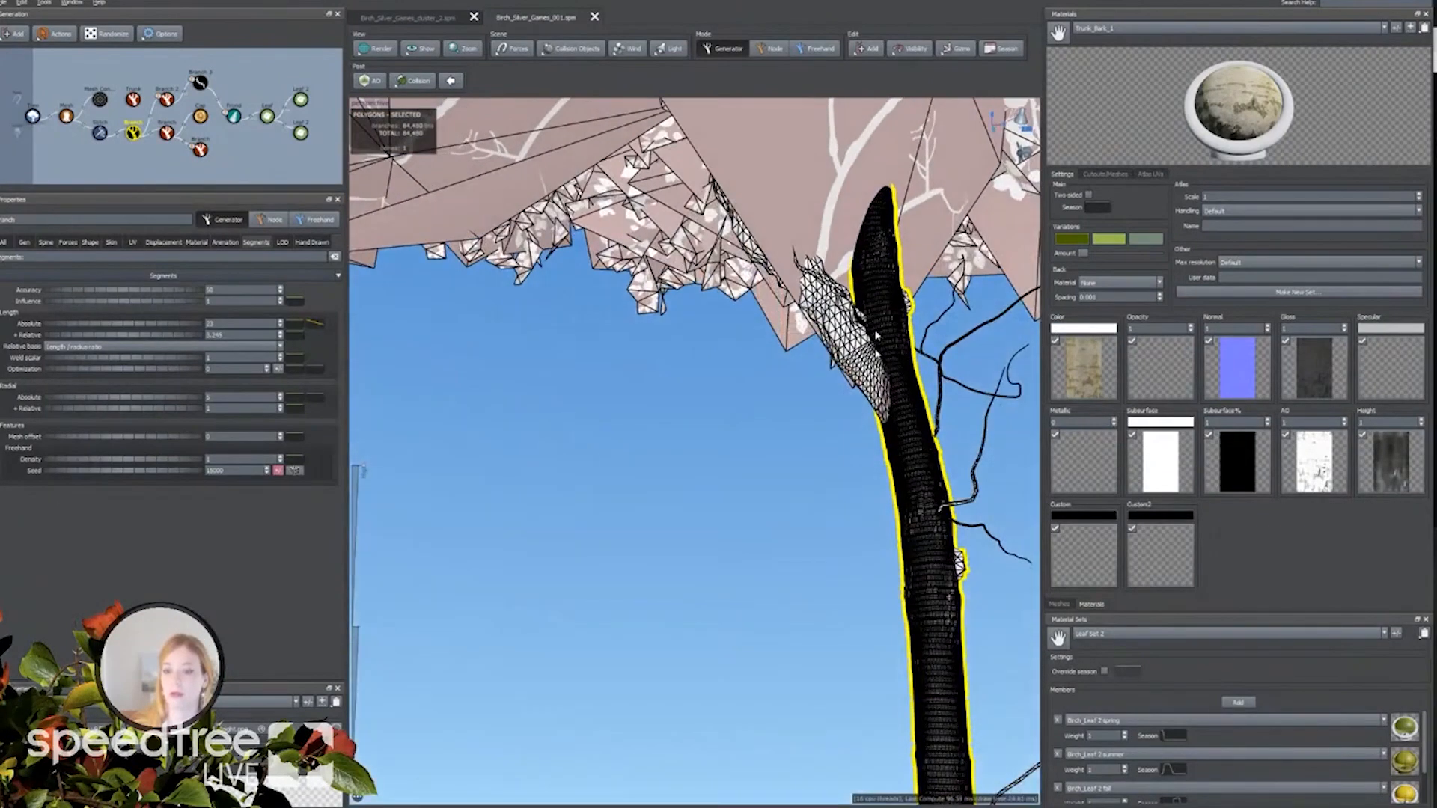
pyautogui.moveTo(925, 599); pyautogui.dragTo(889, 488, button='middle')
pyautogui.click(840, 429)
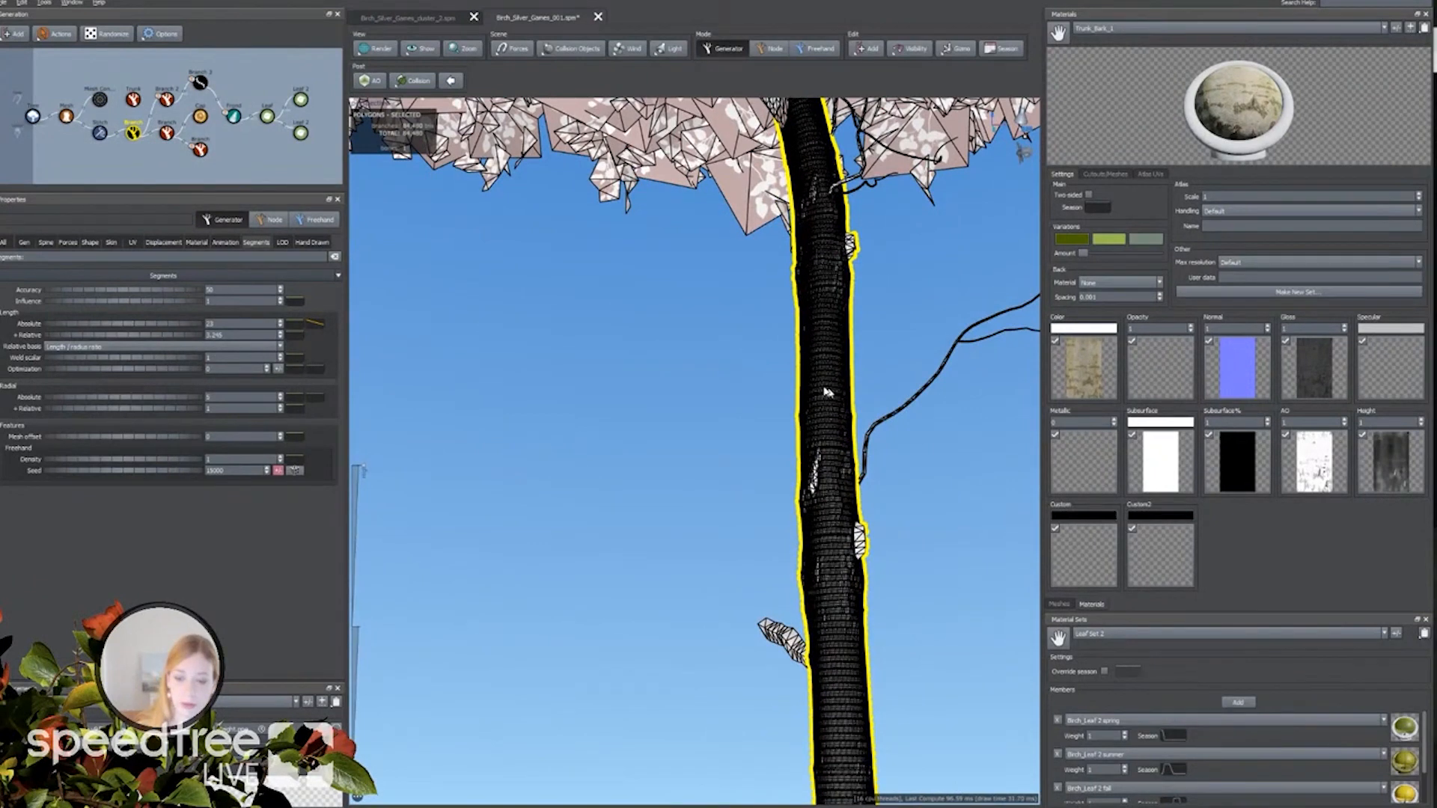
# Reduce the trunk extension's absolute length segments and set its relative length segments to about 1.75.
pyautogui.doubleClick(206, 323)
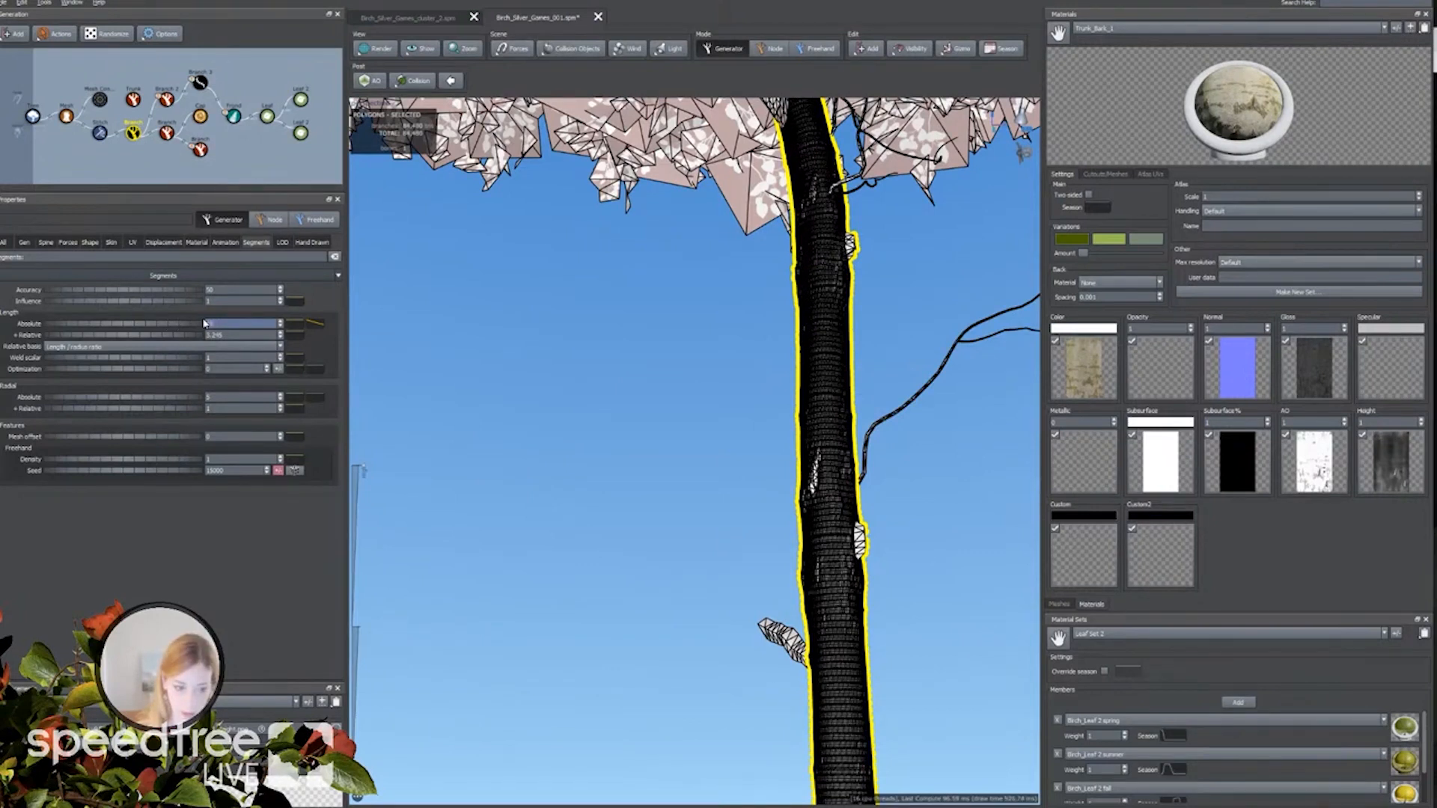
pyautogui.write('10')
pyautogui.press('Return')
pyautogui.moveTo(193, 325); pyautogui.dragTo(161, 337)
pyautogui.moveTo(745, 659); pyautogui.dragTo(732, 480, button='middle')
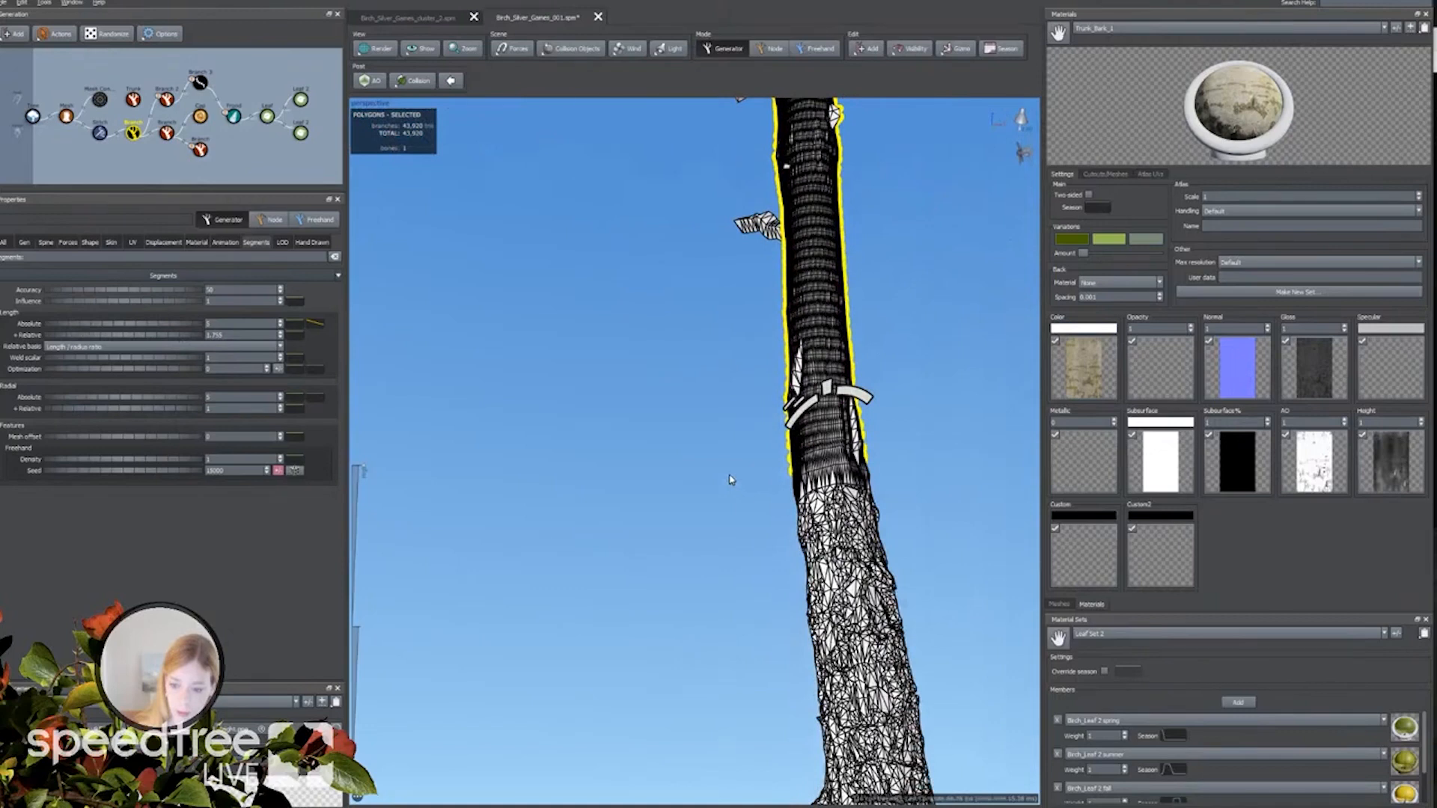
pyautogui.moveTo(732, 479); pyautogui.dragTo(732, 569)
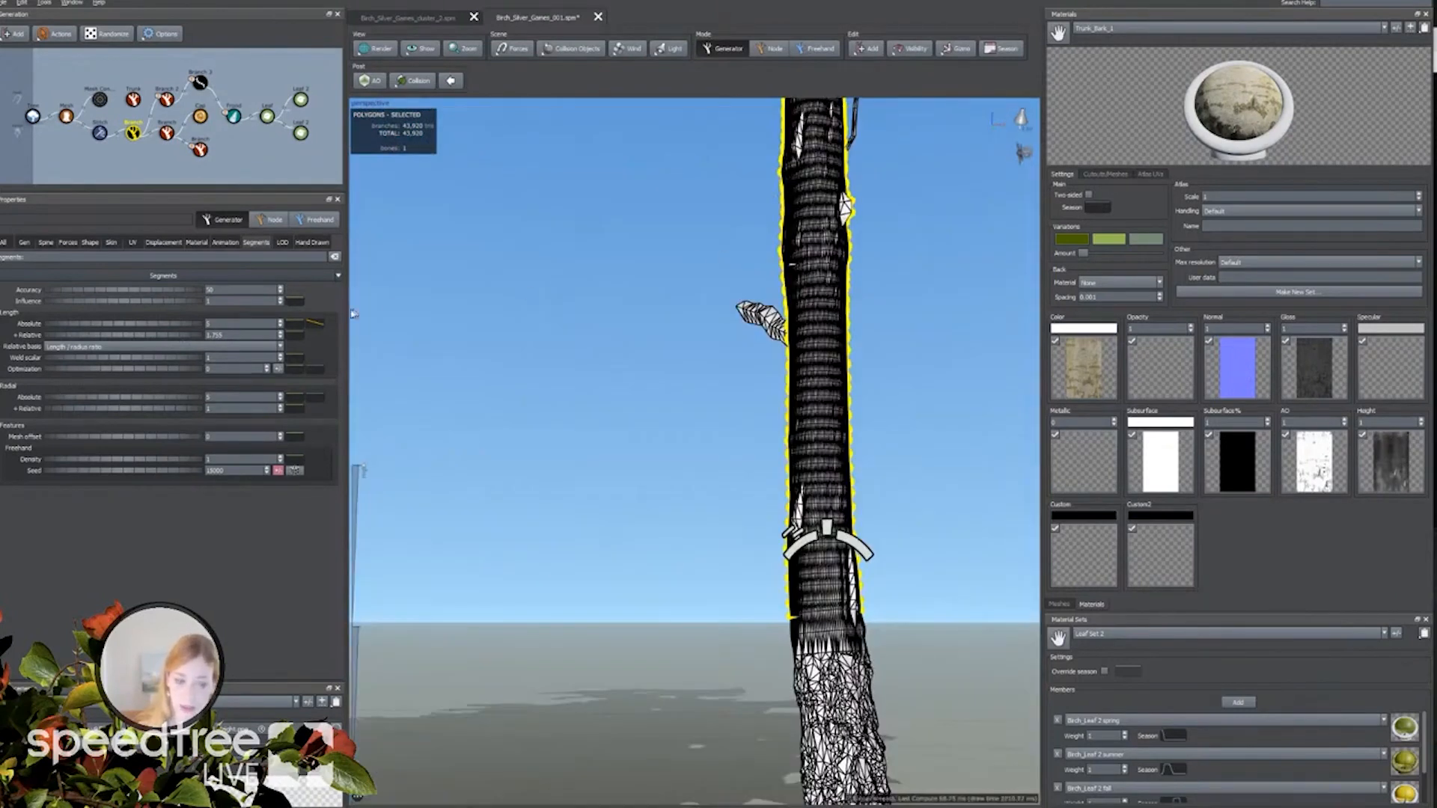
# Set the trunk extension's length optimization to 0.1 and shape its profile curve to stay at zero until midway, rising toward the end.
pyautogui.moveTo(148, 367); pyautogui.dragTo(153, 368)
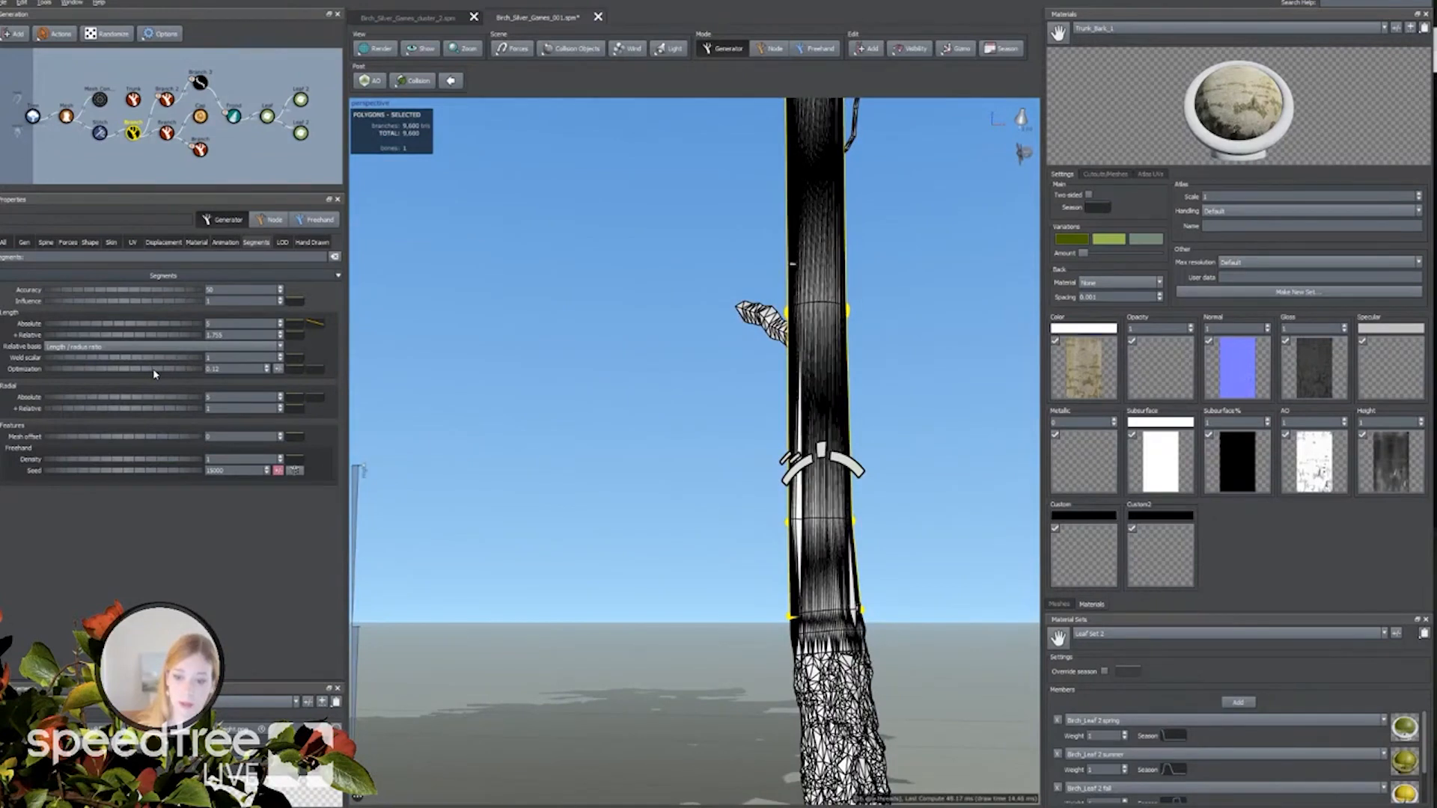
pyautogui.click(314, 369)
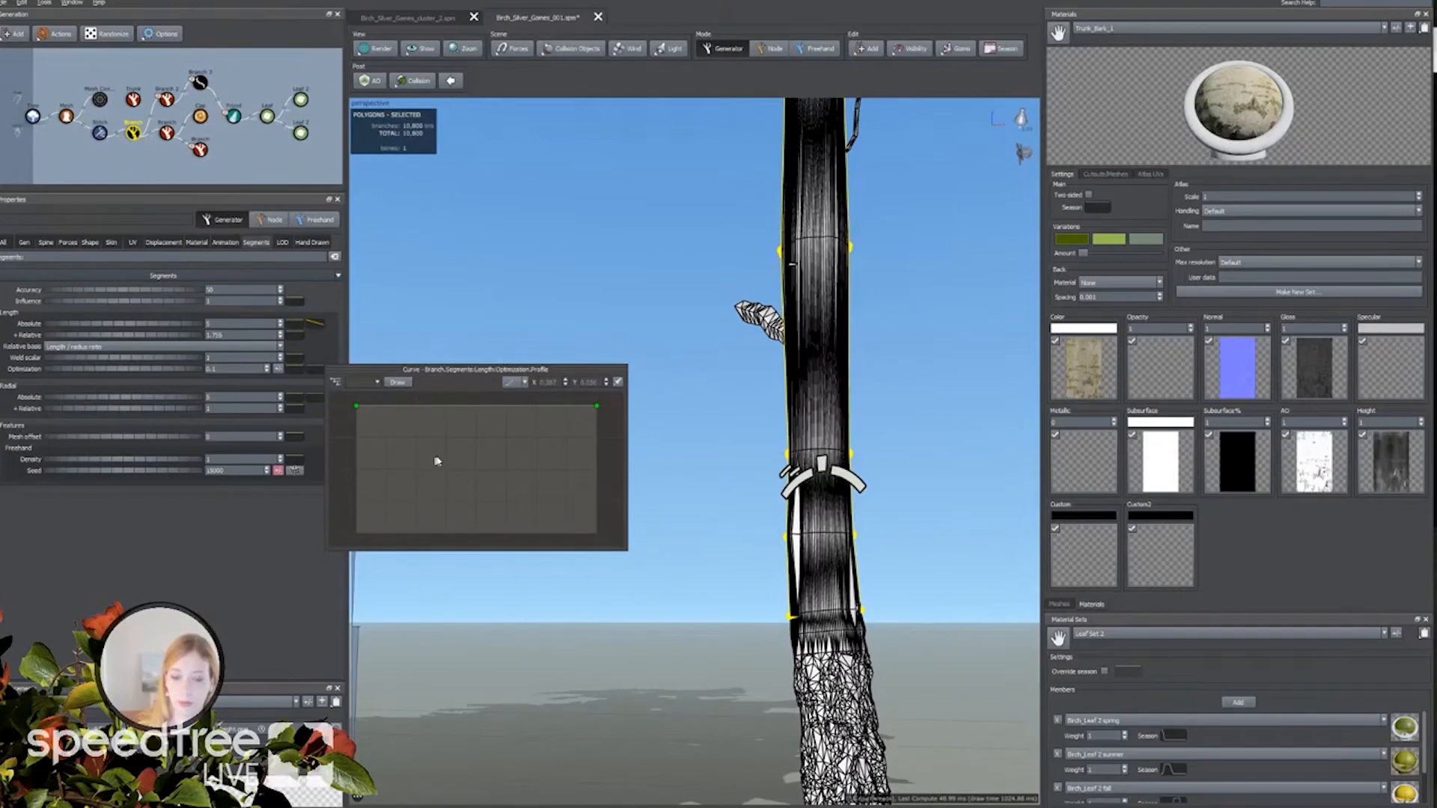
pyautogui.moveTo(476, 406); pyautogui.dragTo(474, 533)
pyautogui.moveTo(596, 532); pyautogui.dragTo(577, 443)
pyautogui.scroll(-4, 752, 482)
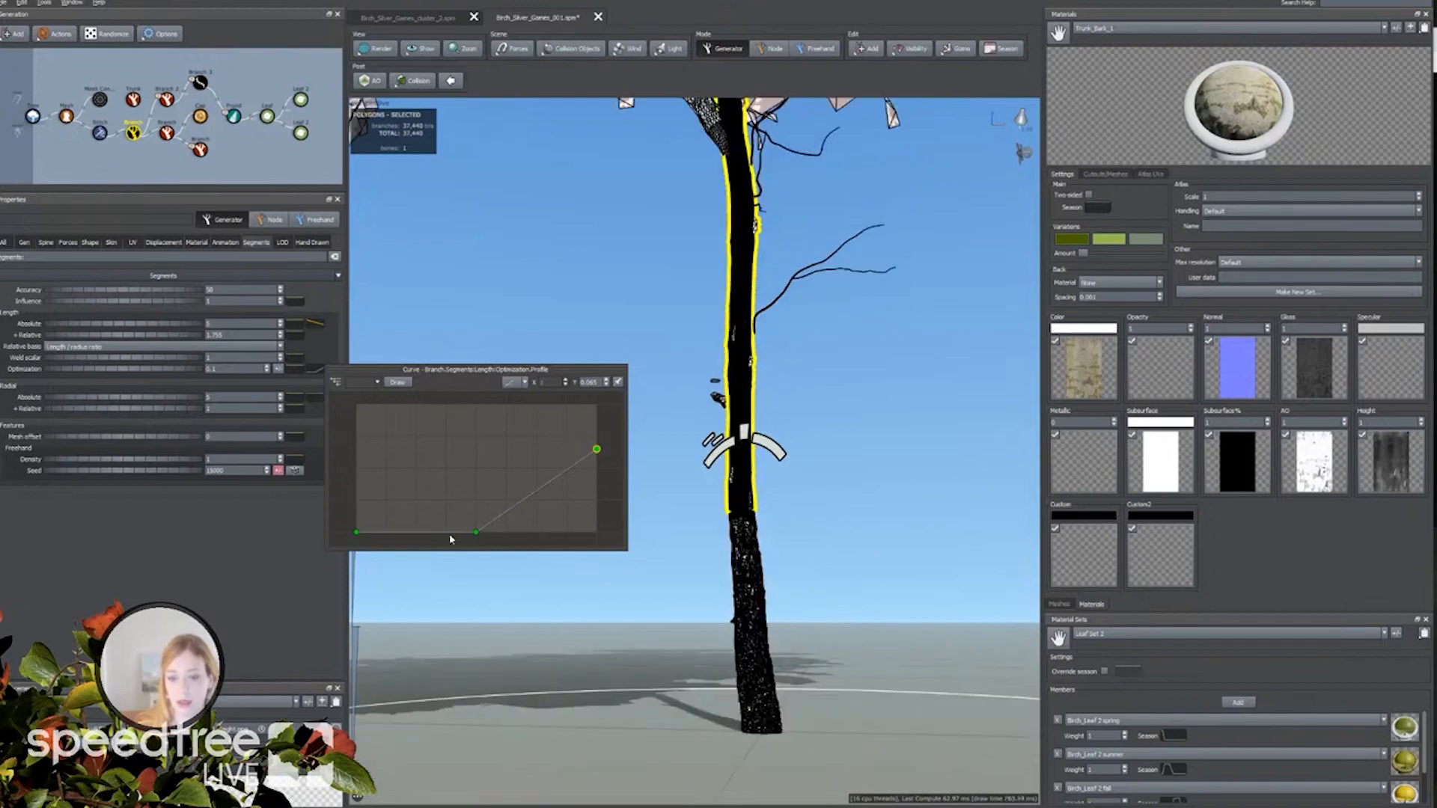
# Raise an added point in the early part of the optimization profile curve and check the trunk's wireframe.
pyautogui.moveTo(407, 532); pyautogui.dragTo(406, 452)
pyautogui.scroll(1, 568, 482)
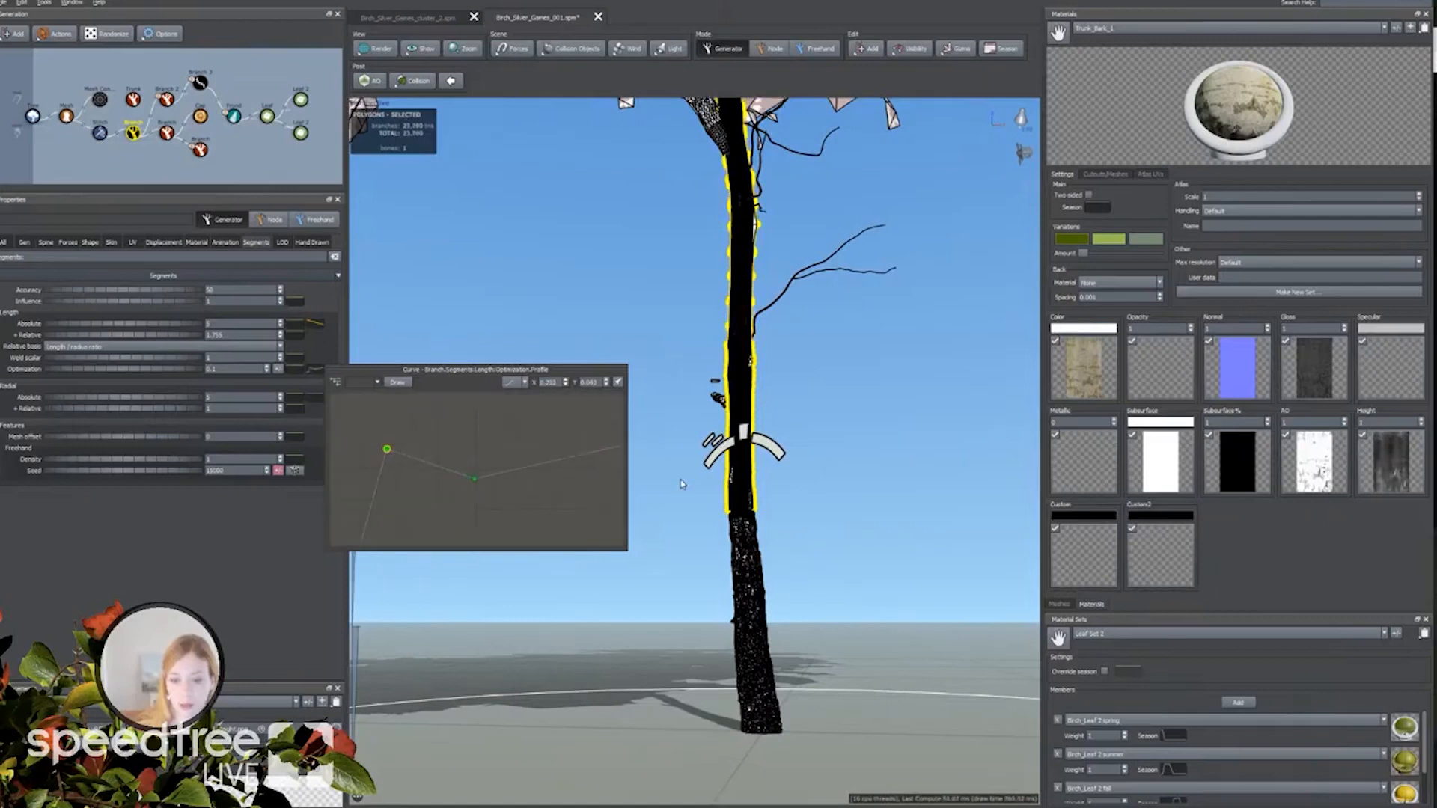
pyautogui.scroll(5, 681, 484)
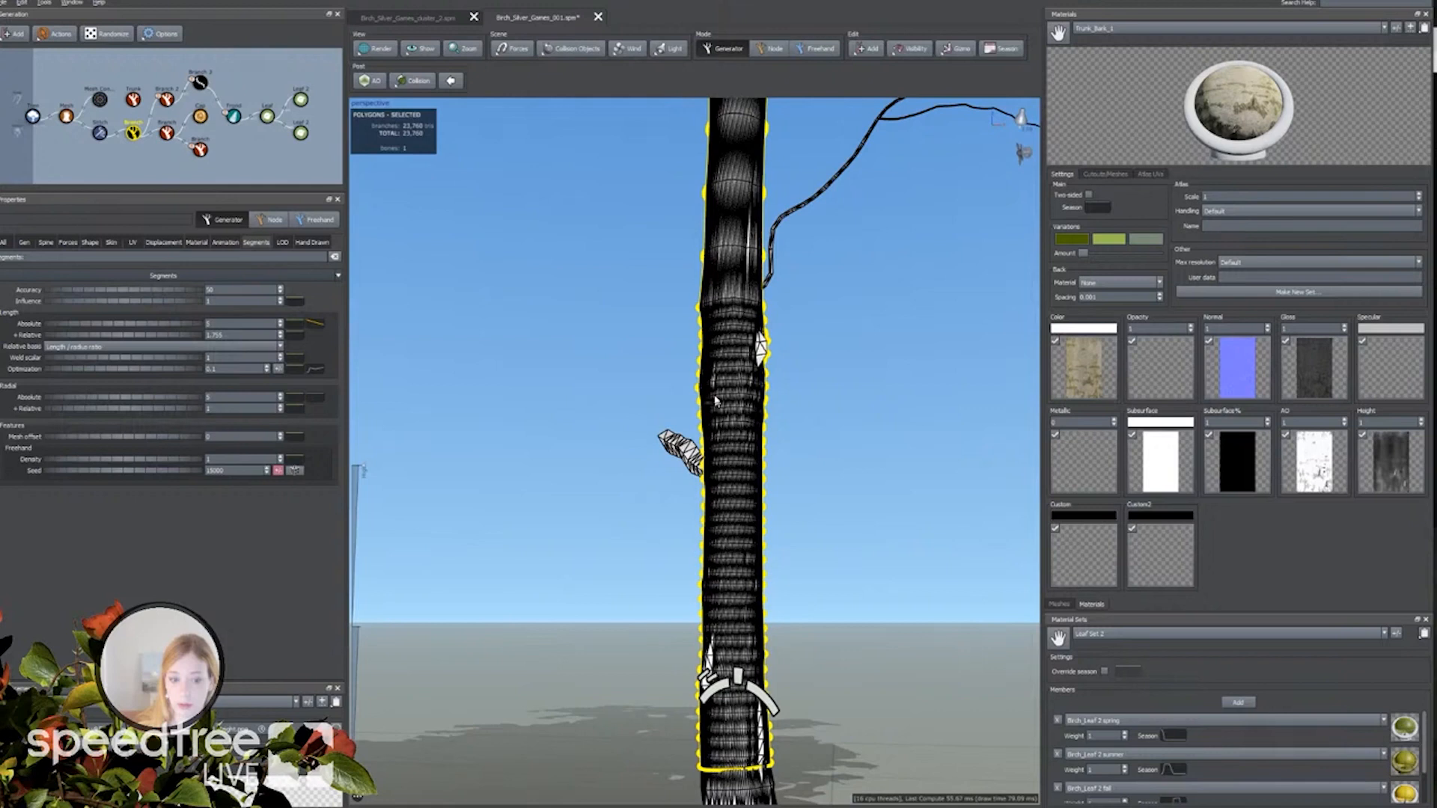
# Shape the trunk extension's radial absolute segments profile curve to fall to zero at the tip and check the crown's wireframe.
pyautogui.click(316, 398)
pyautogui.moveTo(598, 436); pyautogui.dragTo(595, 550)
pyautogui.scroll(-5, 839, 486)
pyautogui.moveTo(846, 485); pyautogui.dragTo(852, 587, button='middle')
pyautogui.scroll(6, 853, 588)
pyautogui.moveTo(854, 587); pyautogui.dragTo(659, 580)
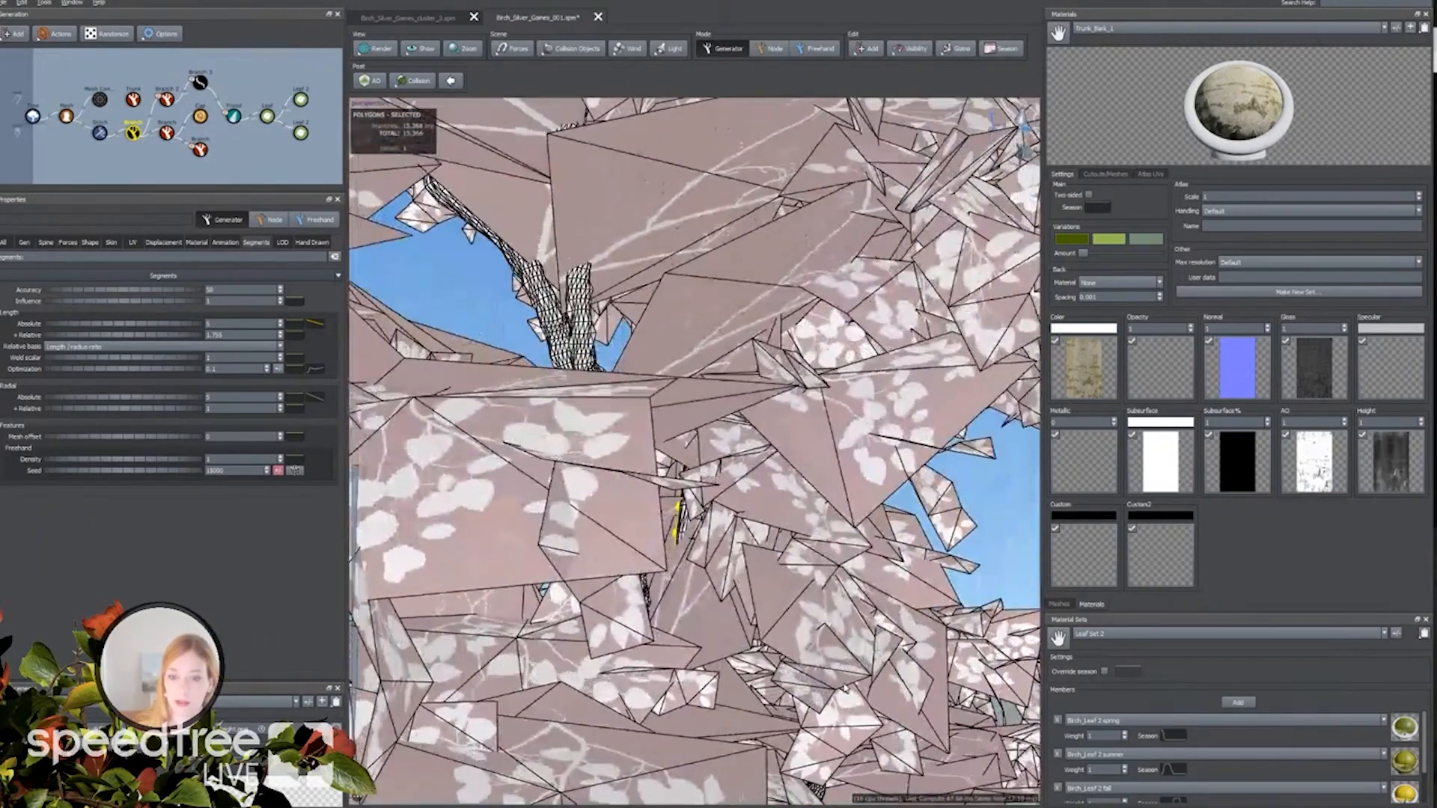
pyautogui.moveTo(676, 520); pyautogui.dragTo(783, 533)
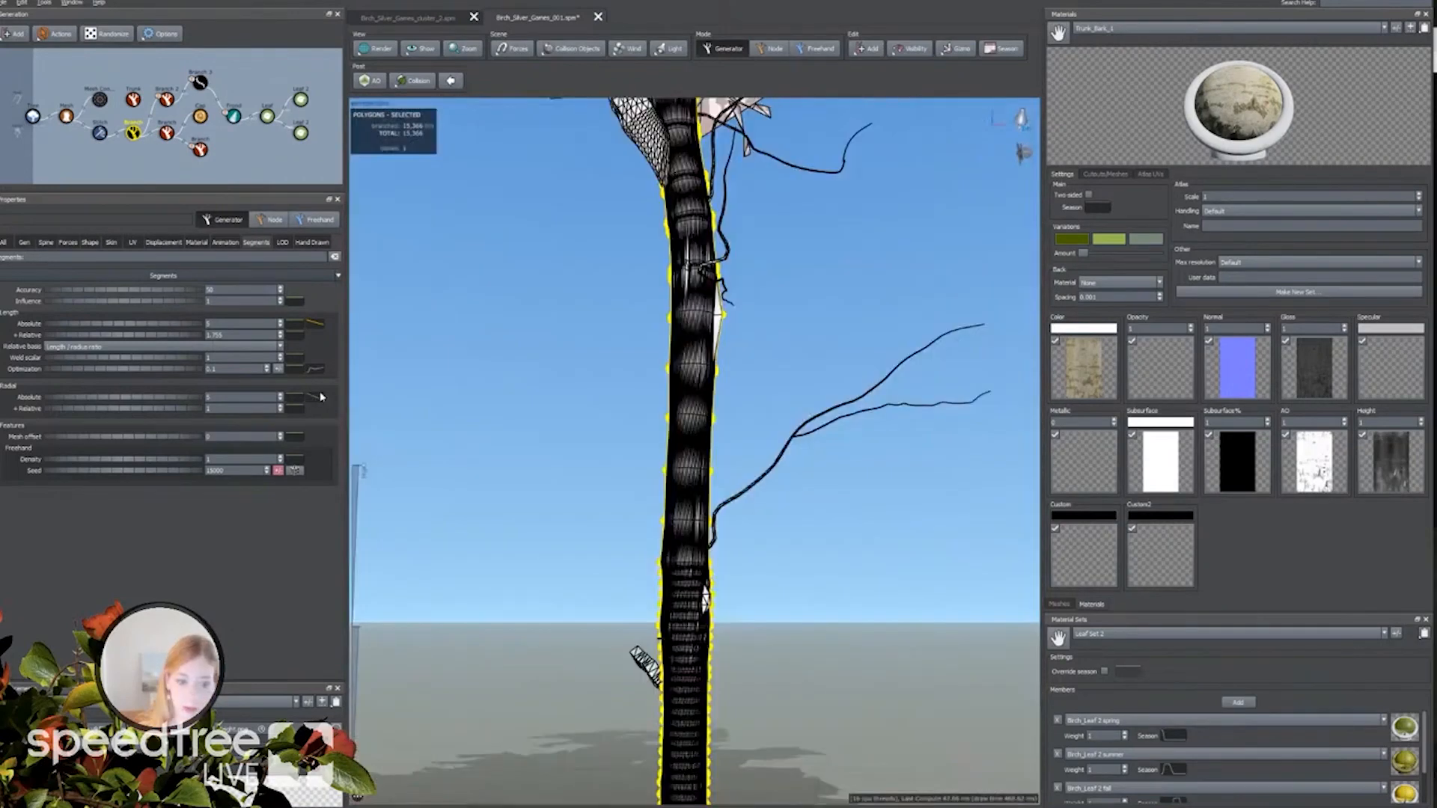
# Raise the end point of the radial absolute profile curve slightly and pull an added point low in the curve's early part.
pyautogui.click(314, 397)
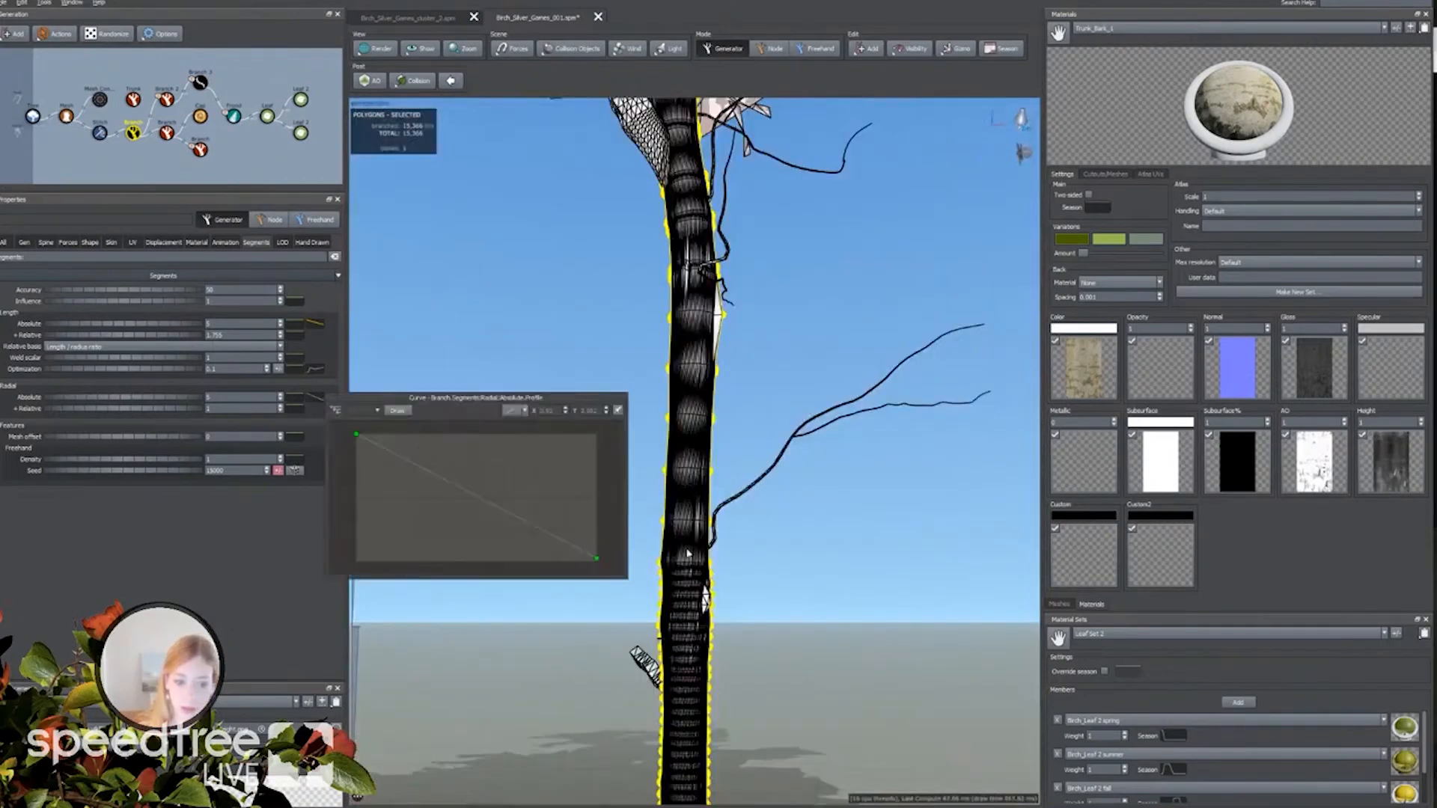
pyautogui.moveTo(595, 558); pyautogui.dragTo(598, 549)
pyautogui.click(504, 505)
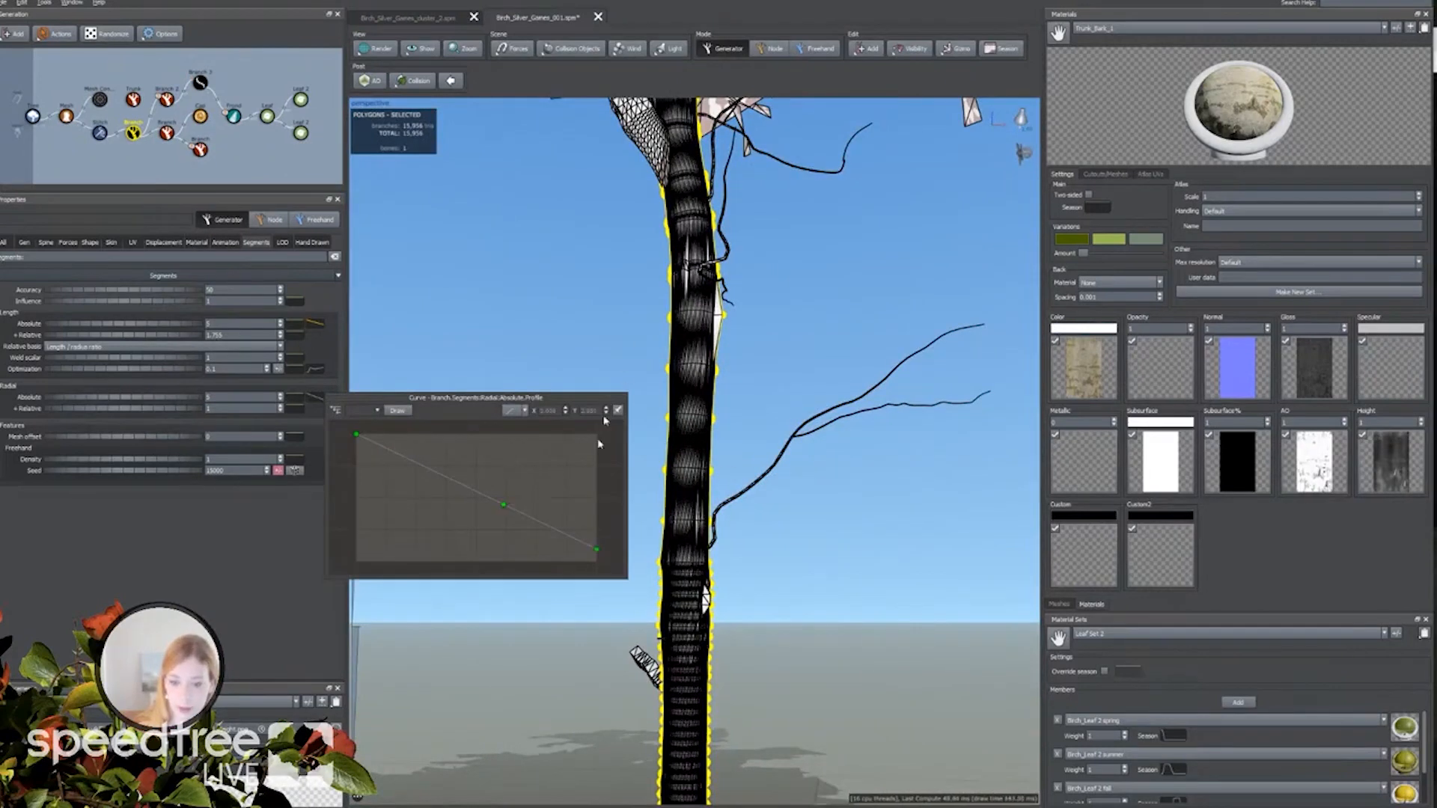
pyautogui.moveTo(504, 506); pyautogui.dragTo(423, 535)
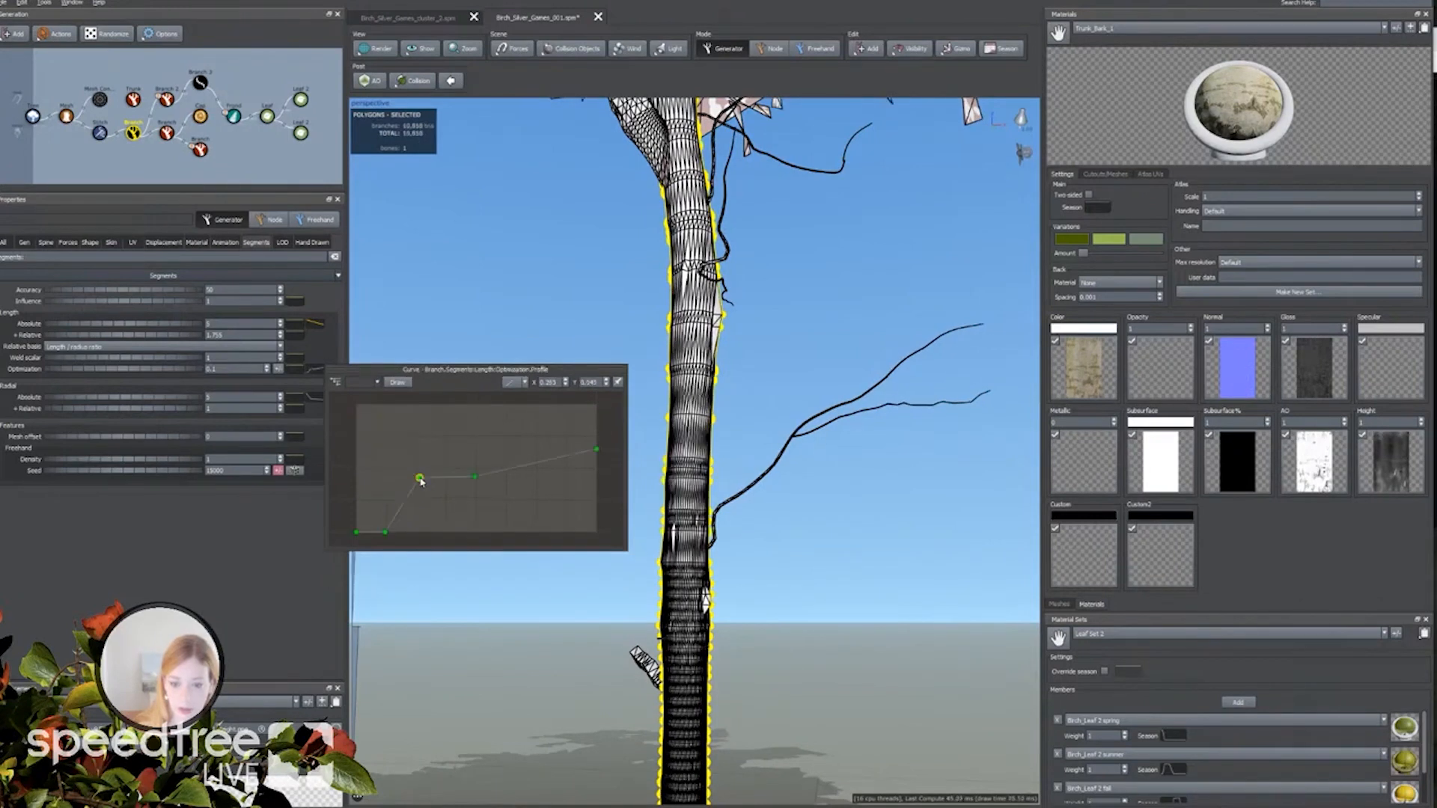
# Fine-tune the early points of the trunk extension's length optimization profile curve and set its radial relative segments to 0.94.
pyautogui.moveTo(417, 479); pyautogui.dragTo(420, 483)
pyautogui.moveTo(387, 536); pyautogui.dragTo(398, 528)
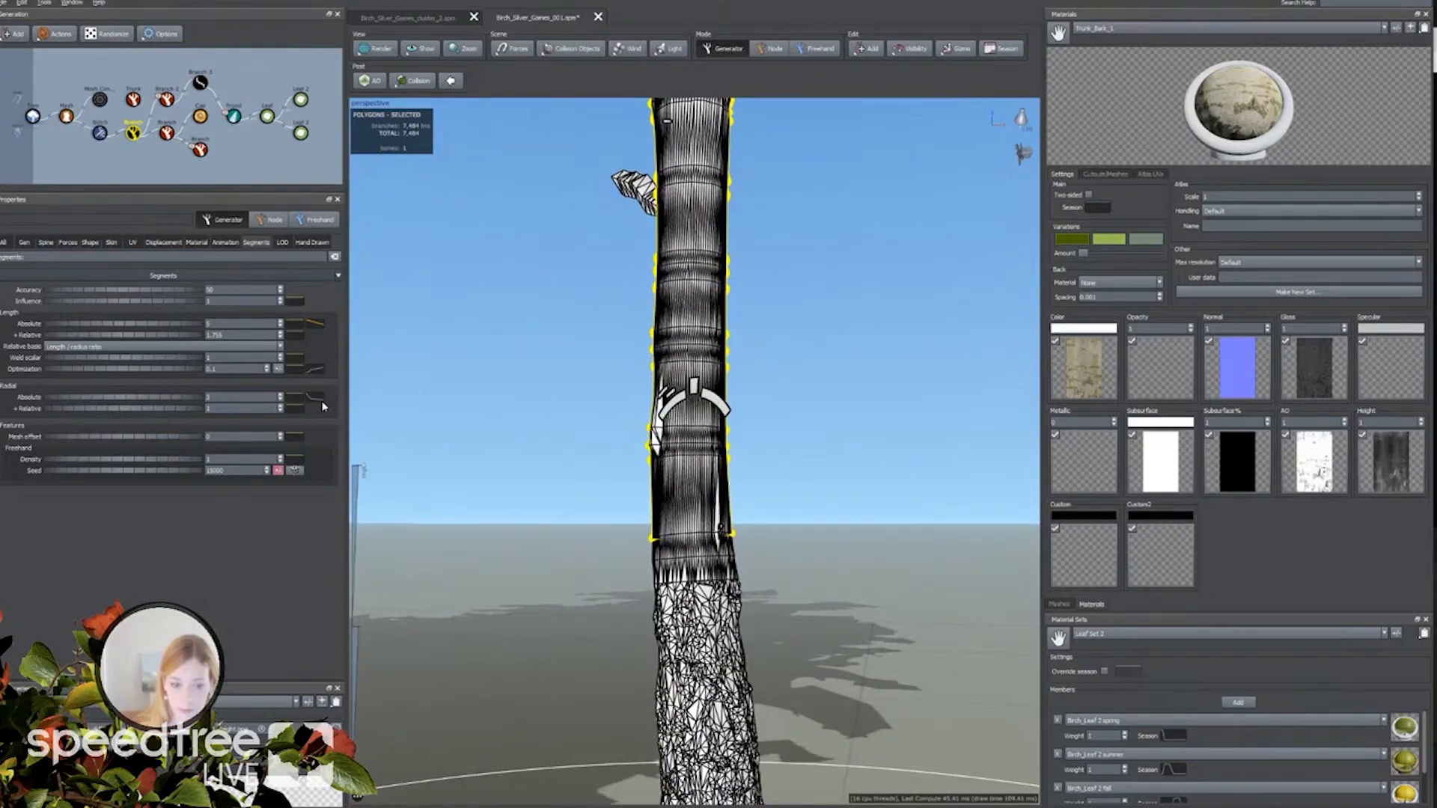
pyautogui.moveTo(124, 408); pyautogui.dragTo(161, 408)
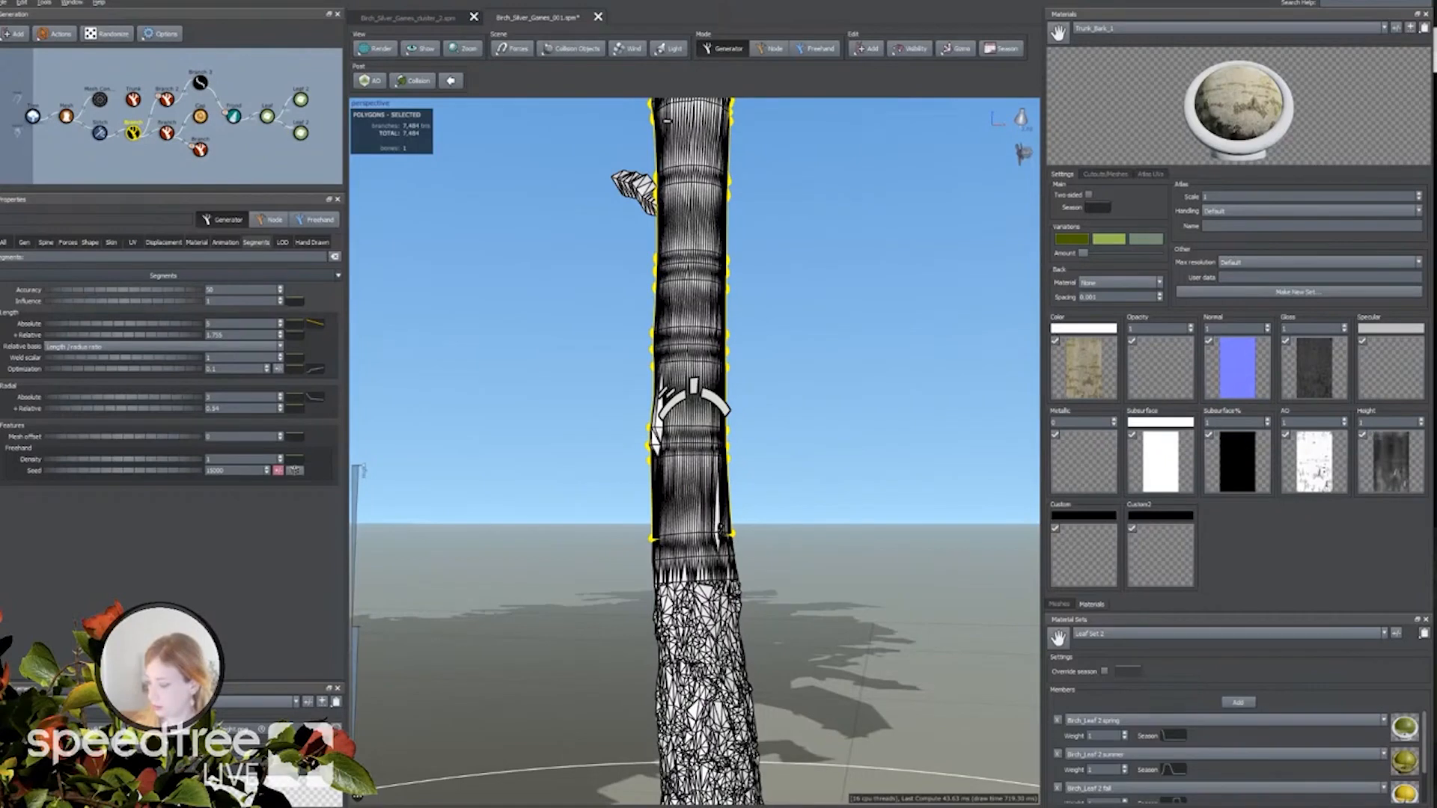
pyautogui.click(491, 535)
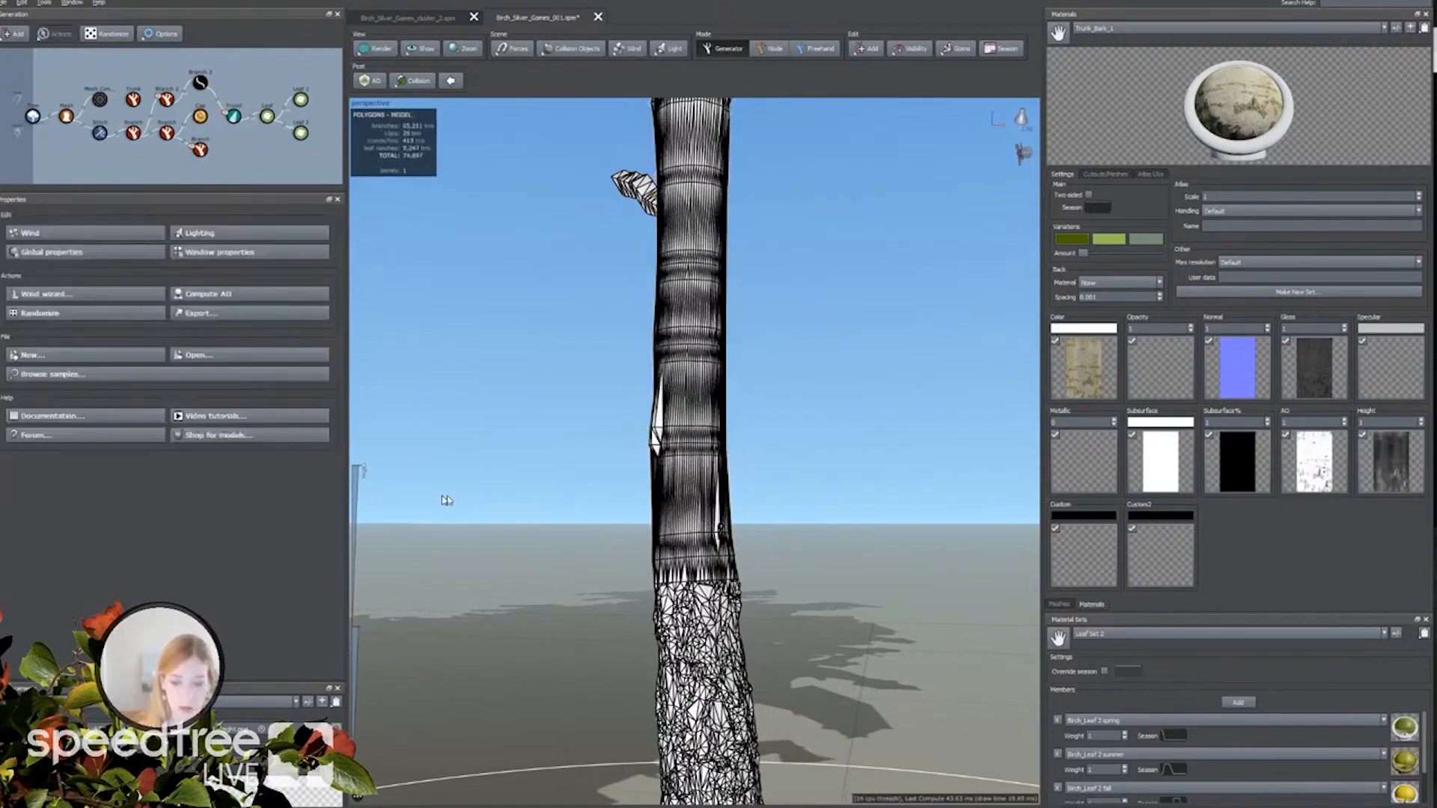
# Inspect the trunk's bark and its stitched transition in Standard rendering, and return to the wireframe display.
pyautogui.click(374, 49)
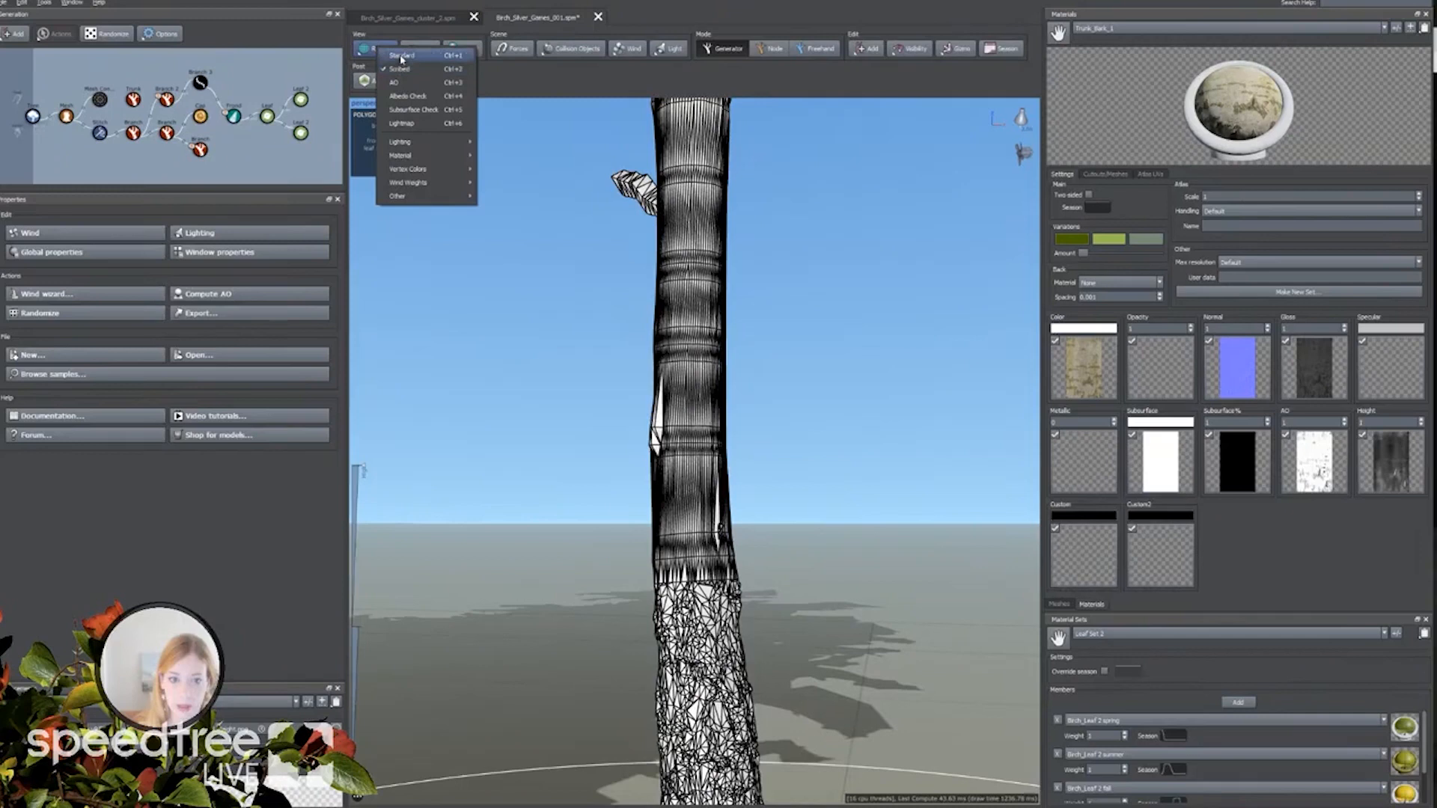
pyautogui.click(402, 56)
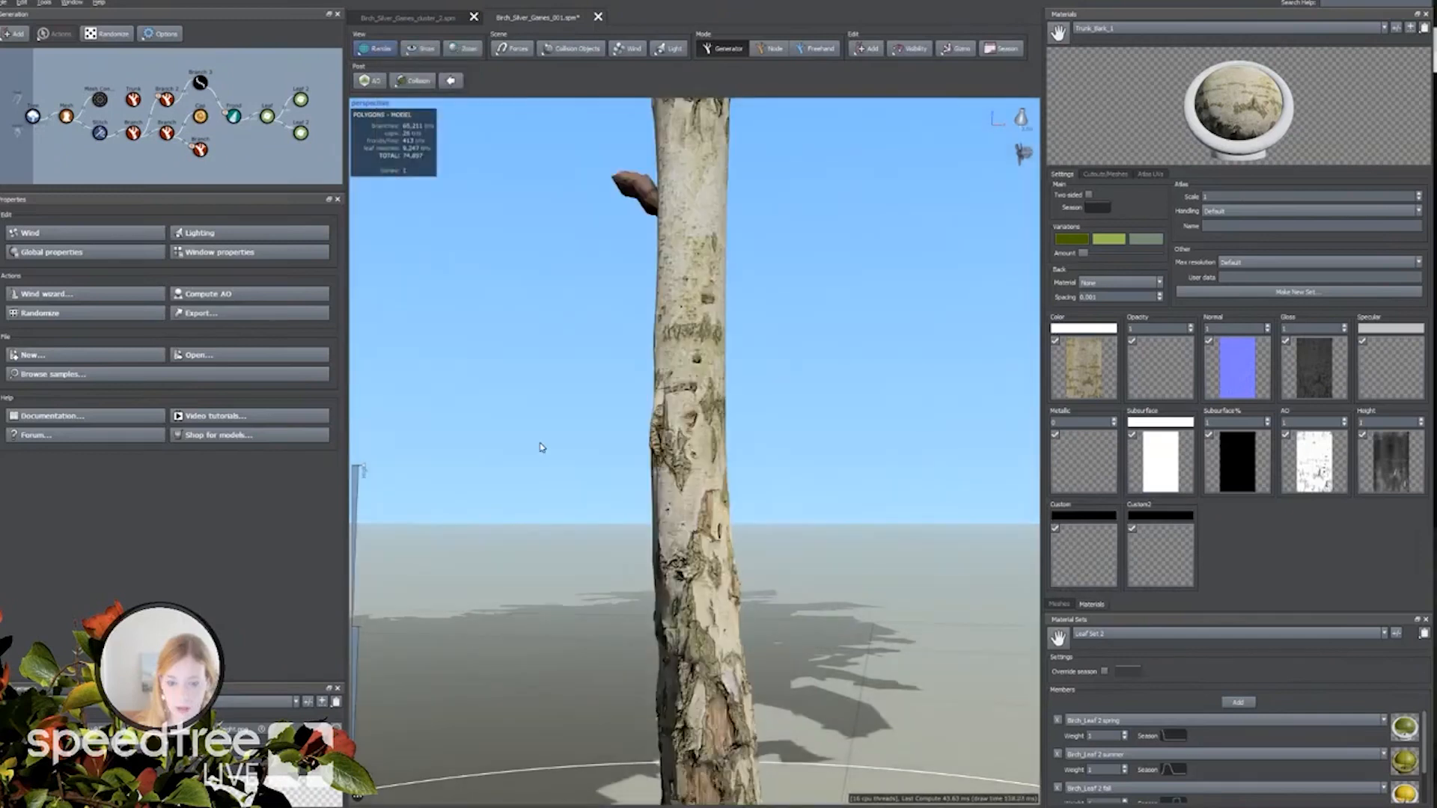
pyautogui.moveTo(540, 447)
pyautogui.mouseDown()
pyautogui.moveTo(484, 419)
pyautogui.moveTo(491, 404)
pyautogui.moveTo(475, 411)
pyautogui.moveTo(561, 414)
pyautogui.moveTo(577, 439)
pyautogui.moveTo(558, 448)
pyautogui.mouseUp()
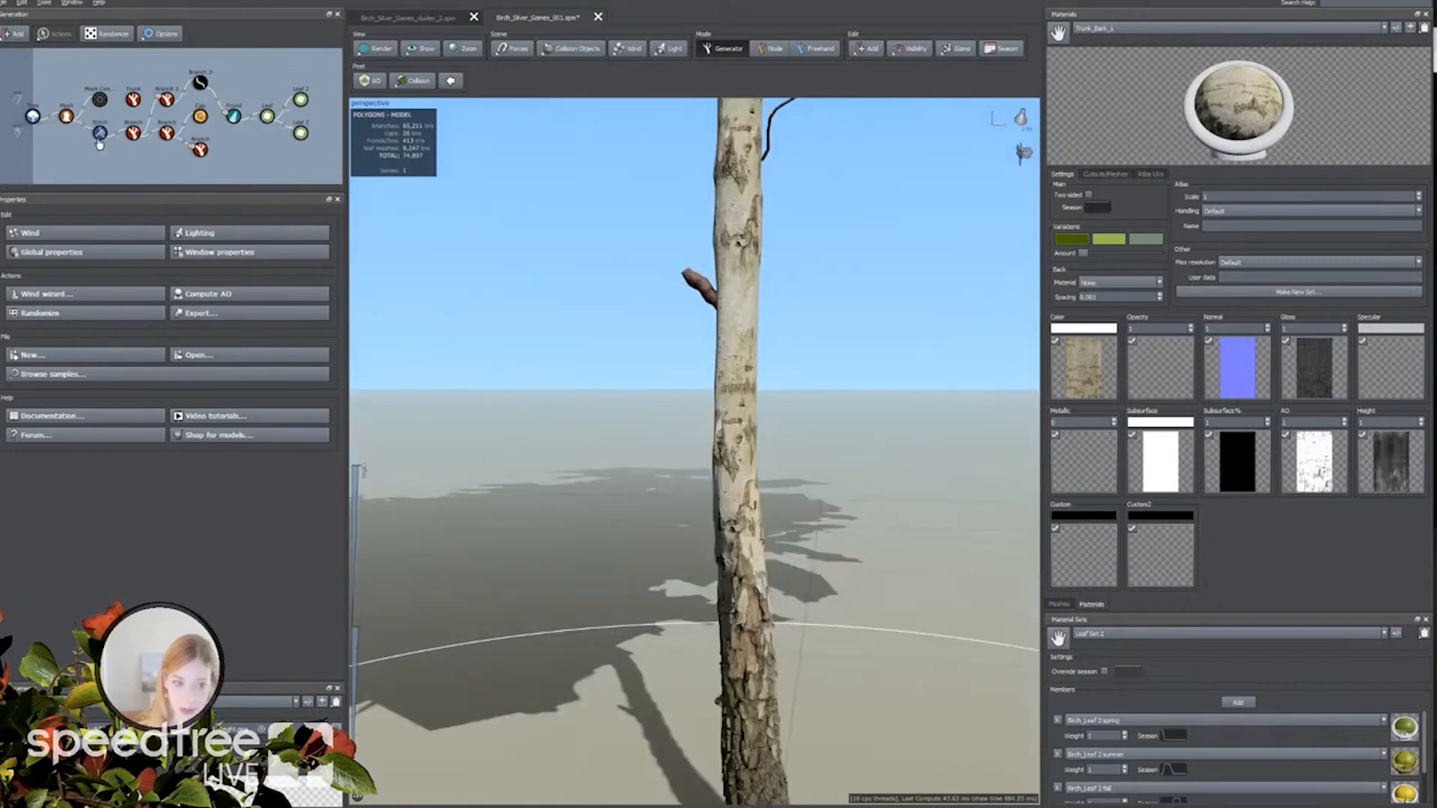
pyautogui.click(98, 136)
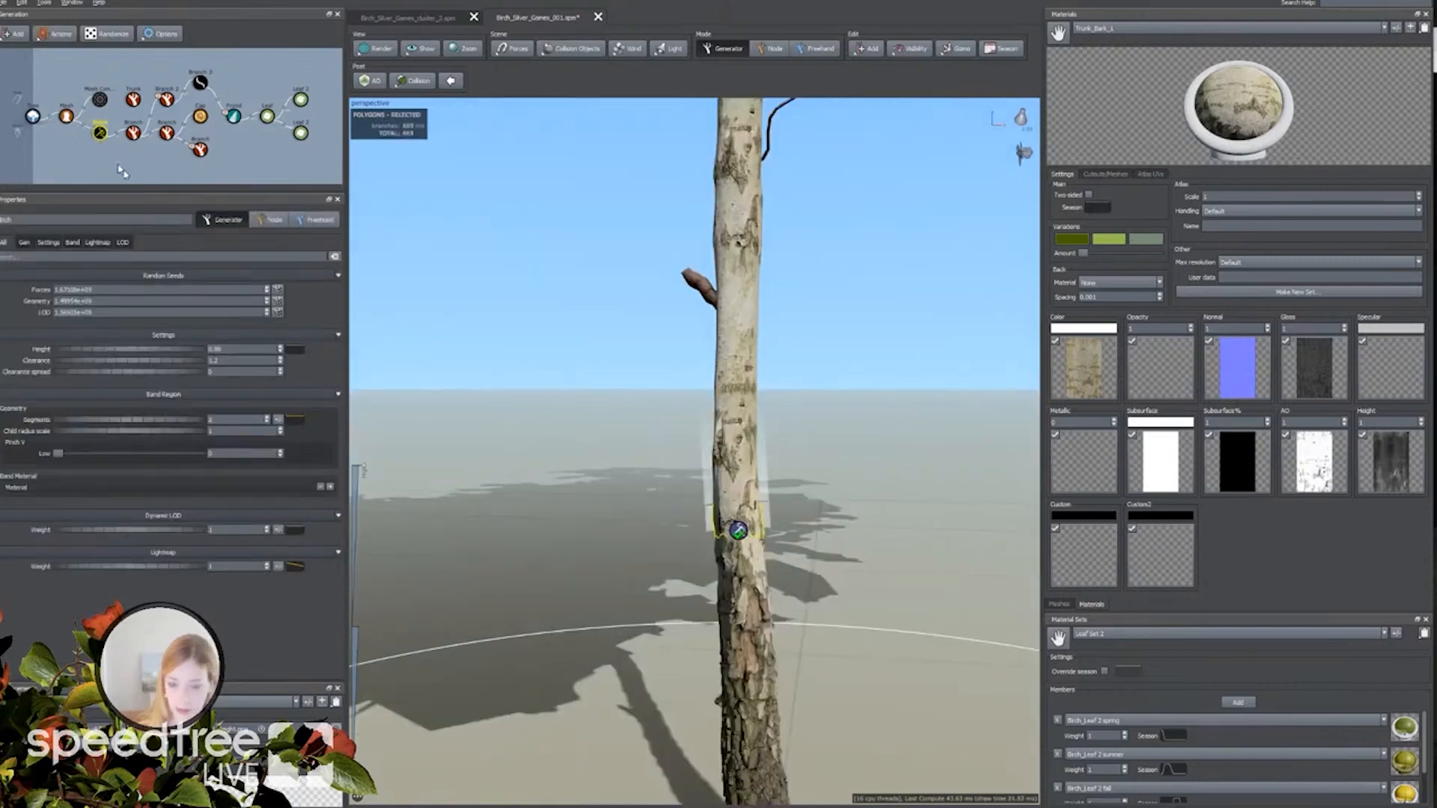
pyautogui.click(648, 515)
pyautogui.moveTo(648, 515)
pyautogui.mouseDown()
pyautogui.moveTo(619, 515)
pyautogui.moveTo(652, 507)
pyautogui.mouseUp()
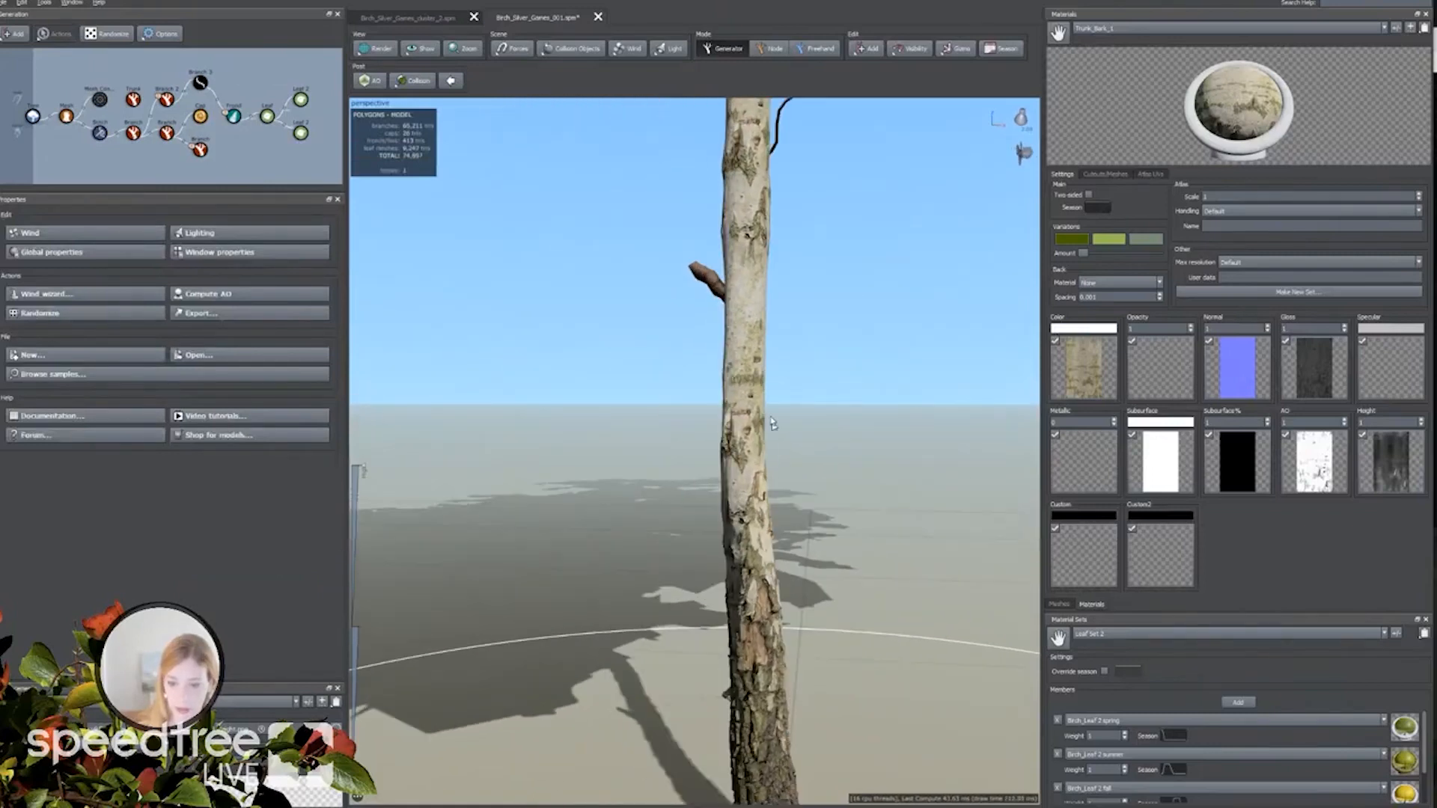
pyautogui.click(386, 53)
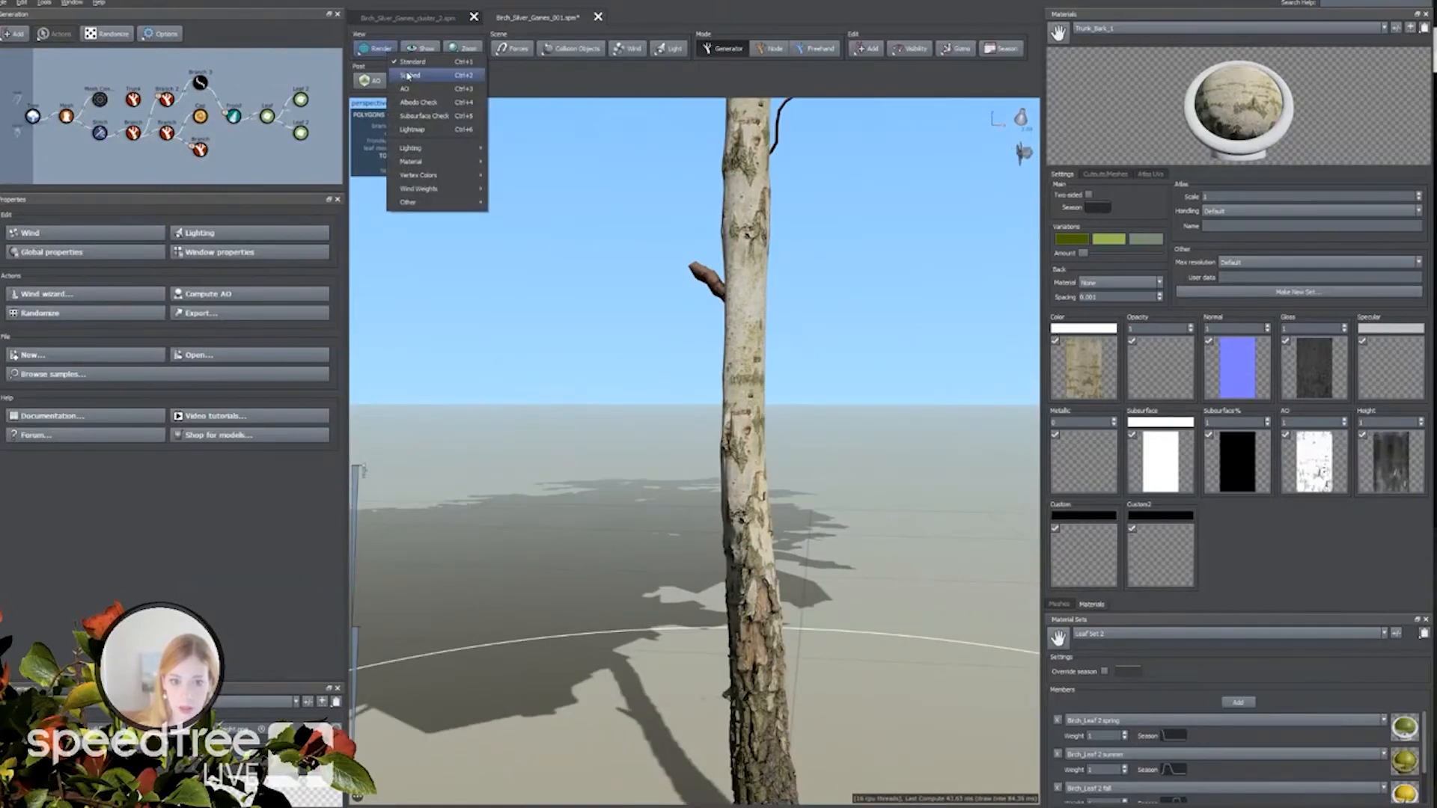
pyautogui.click(403, 77)
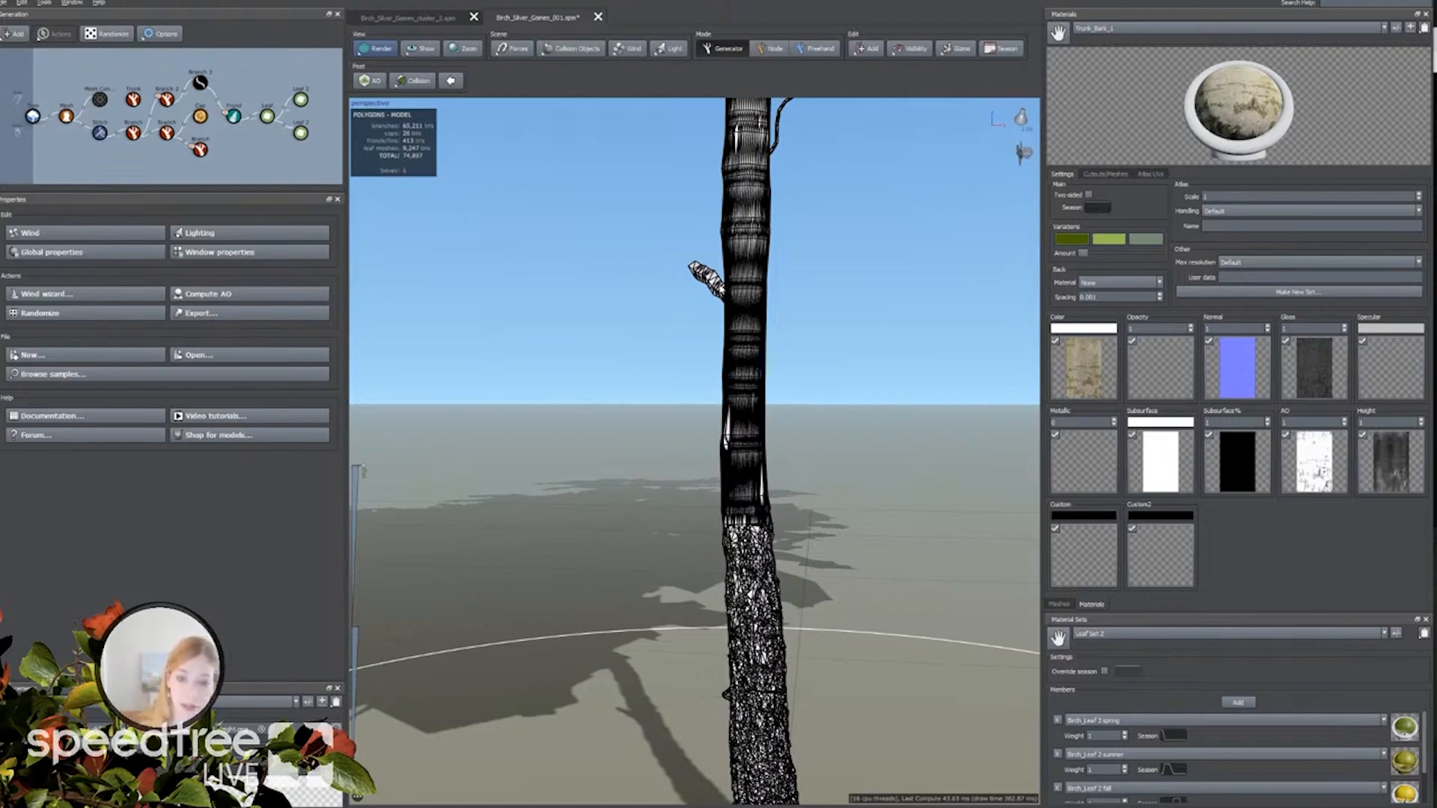
# Increase the radial absolute segments of the short side branch's generator and slope their profile curve down toward the tip.
pyautogui.click(706, 275)
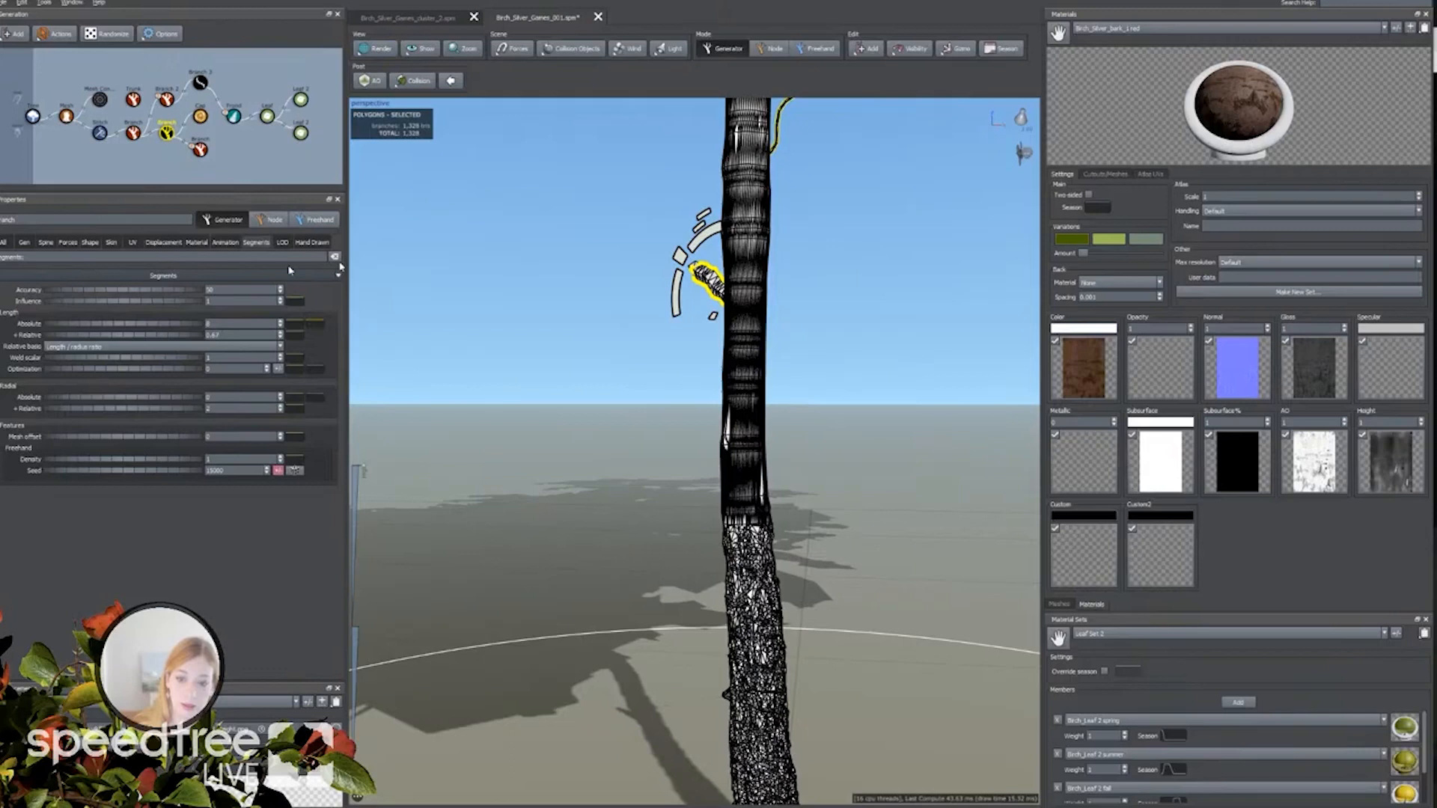
pyautogui.scroll(-3, 703, 366)
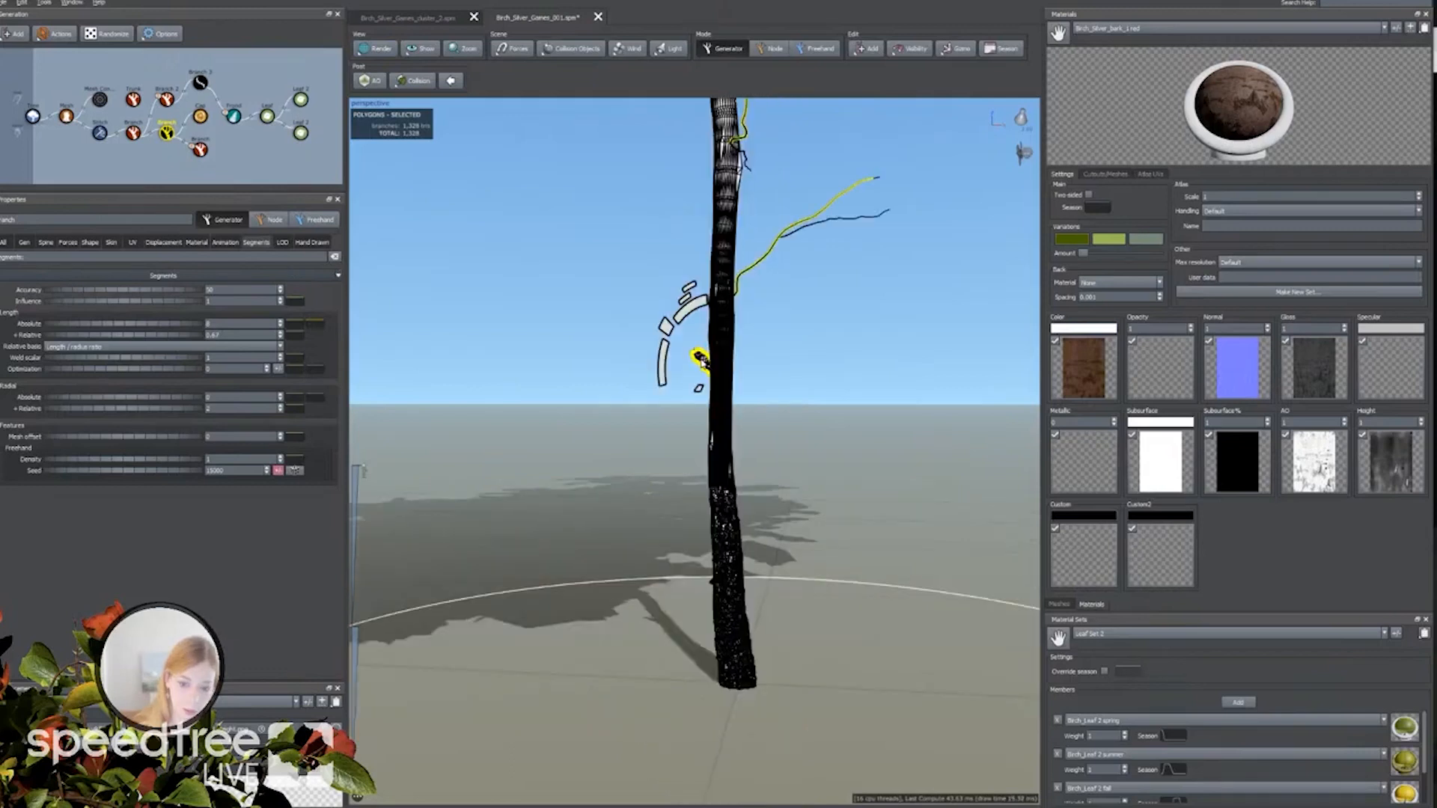
pyautogui.scroll(5, 703, 366)
pyautogui.moveTo(625, 339); pyautogui.dragTo(607, 361, button='middle')
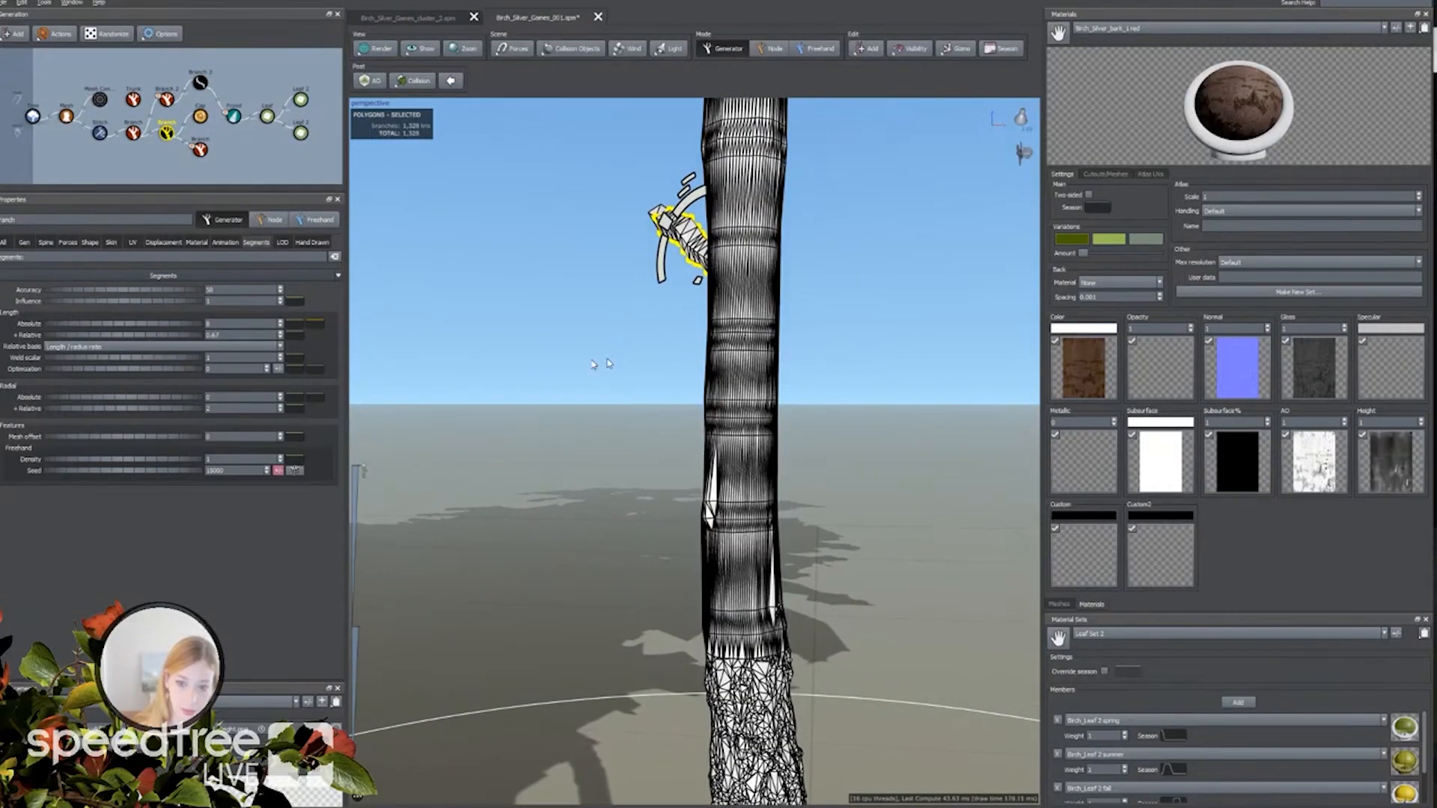
pyautogui.moveTo(133, 399); pyautogui.dragTo(170, 402)
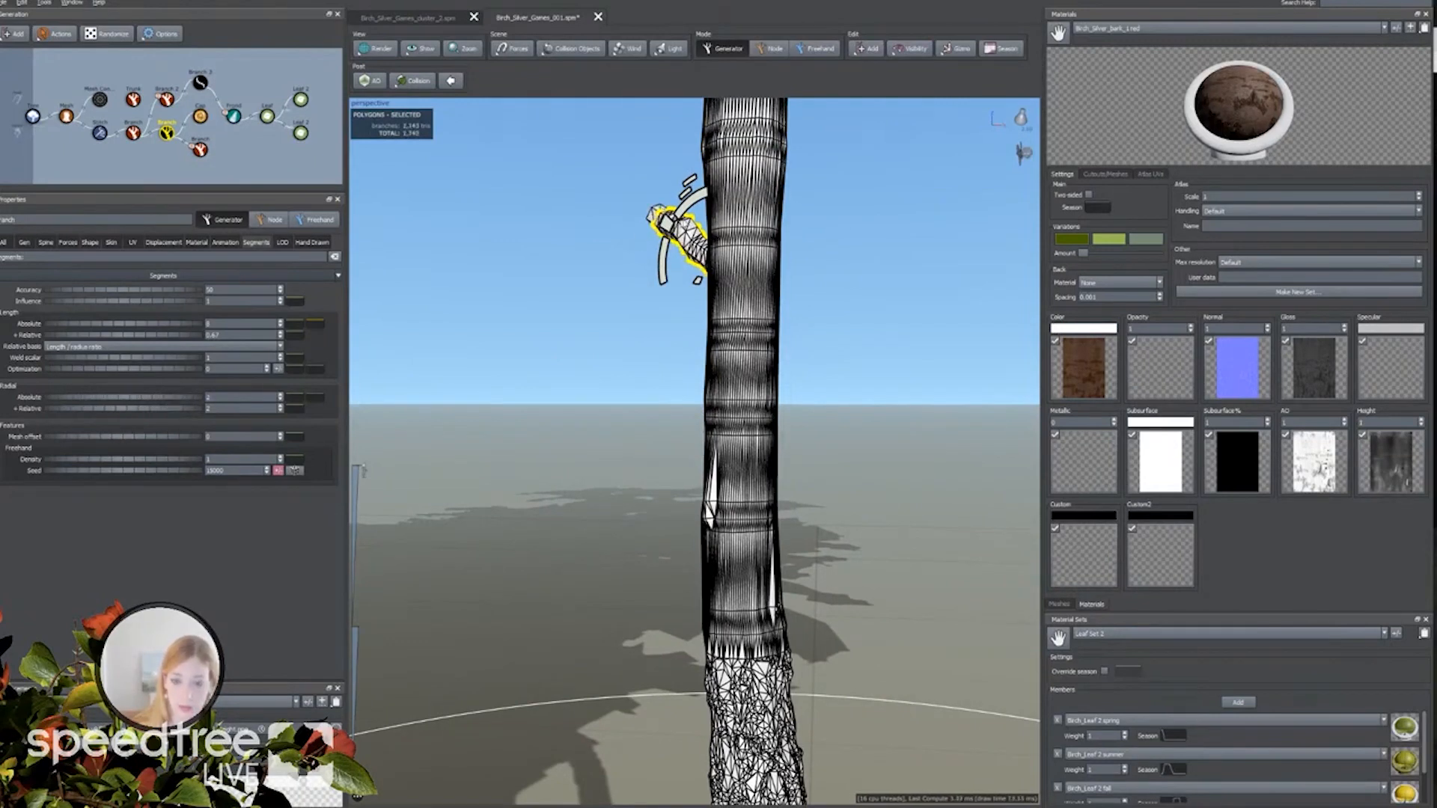
pyautogui.click(320, 399)
pyautogui.moveTo(597, 435); pyautogui.dragTo(585, 518)
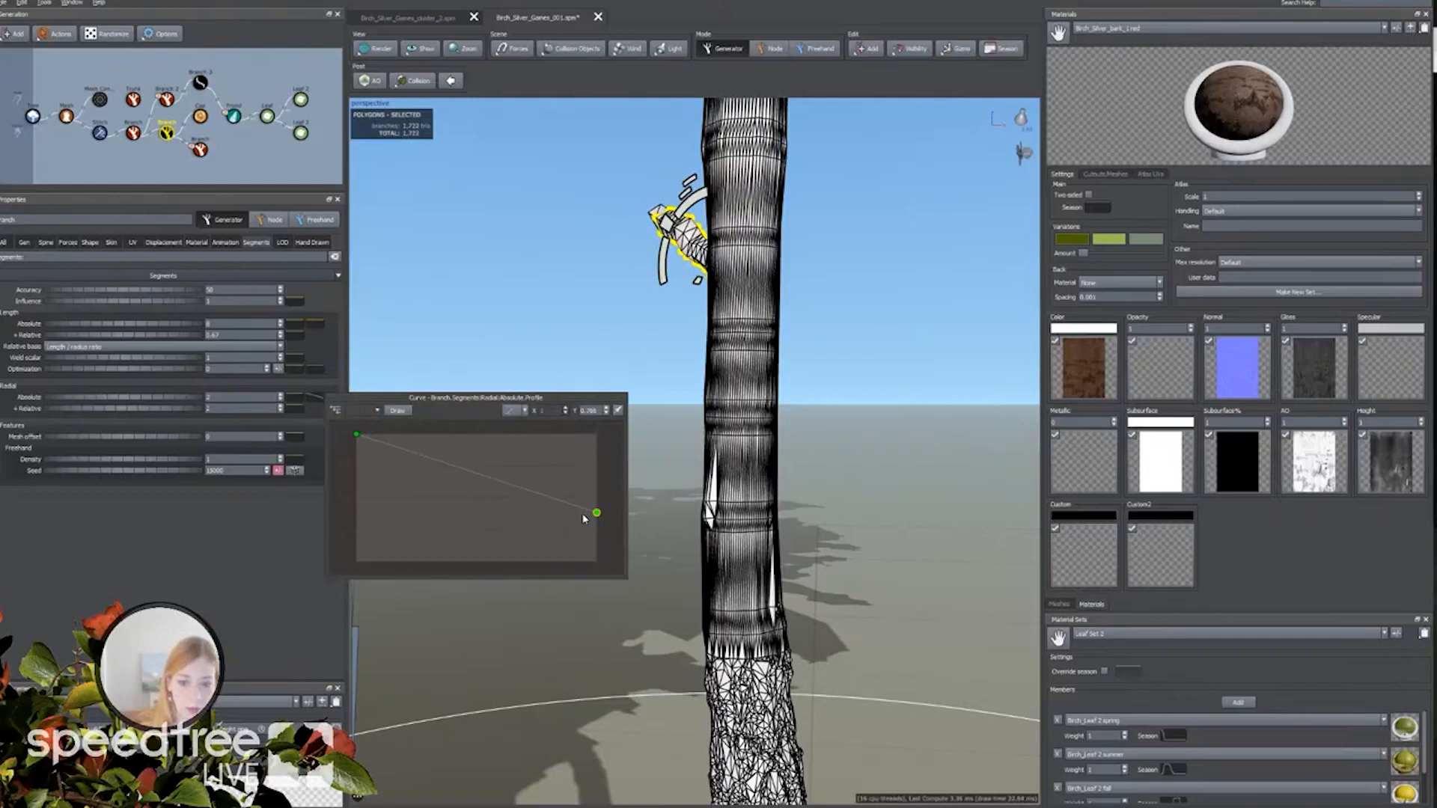
# Check the parent choices in the side branch's radial absolute parent curve and rename its generator in the generation graph.
pyautogui.click(293, 403)
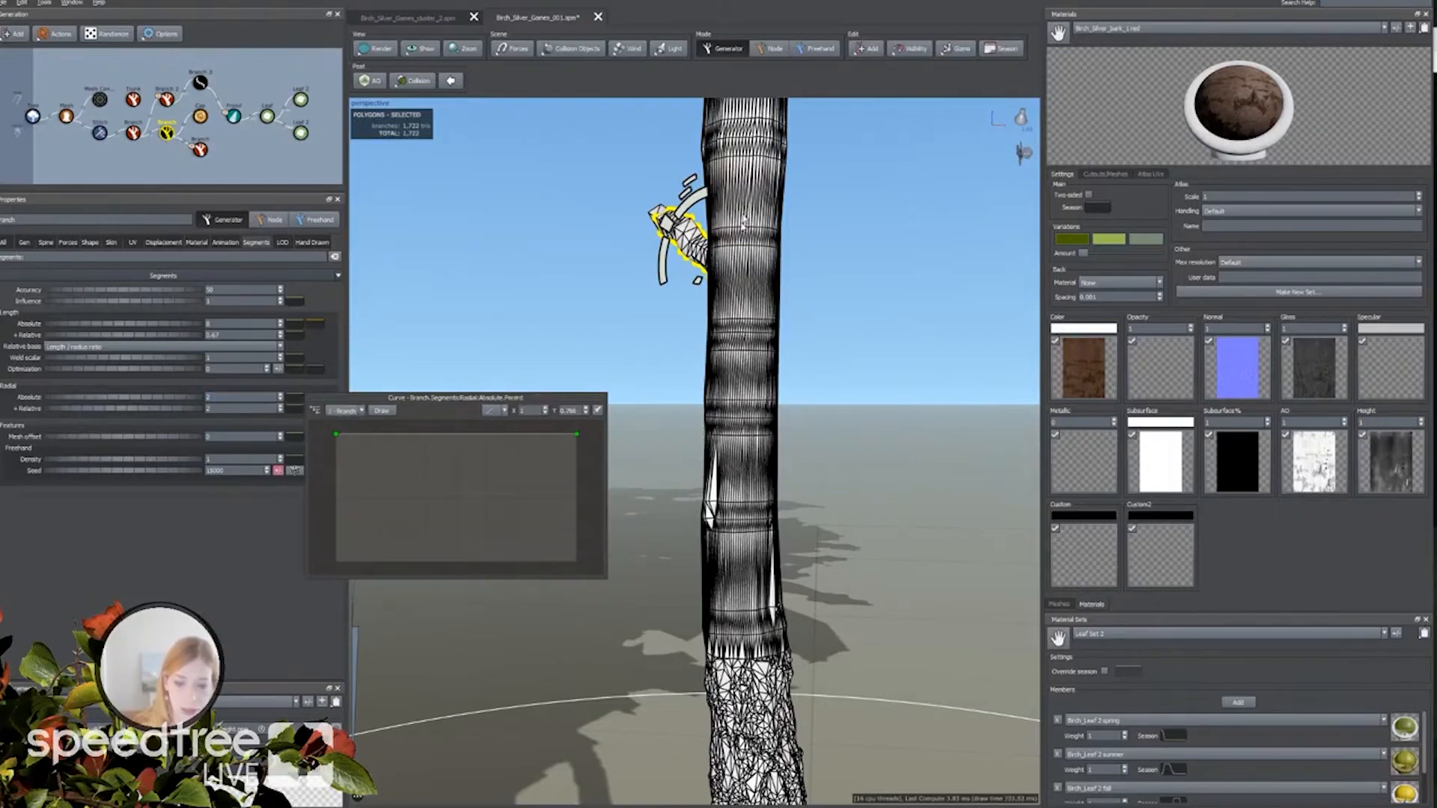
pyautogui.click(344, 412)
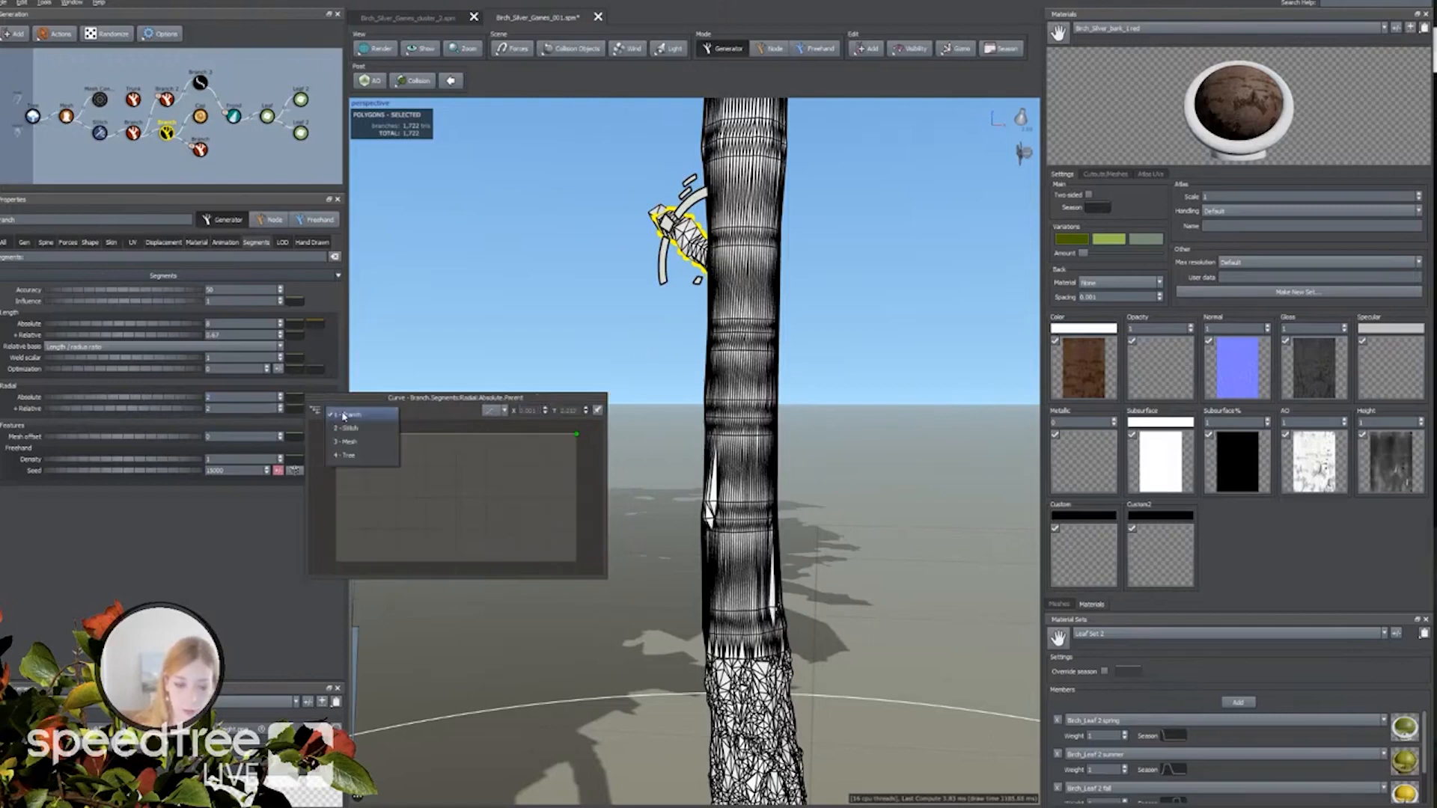
pyautogui.click(166, 133)
pyautogui.rightClick(168, 133)
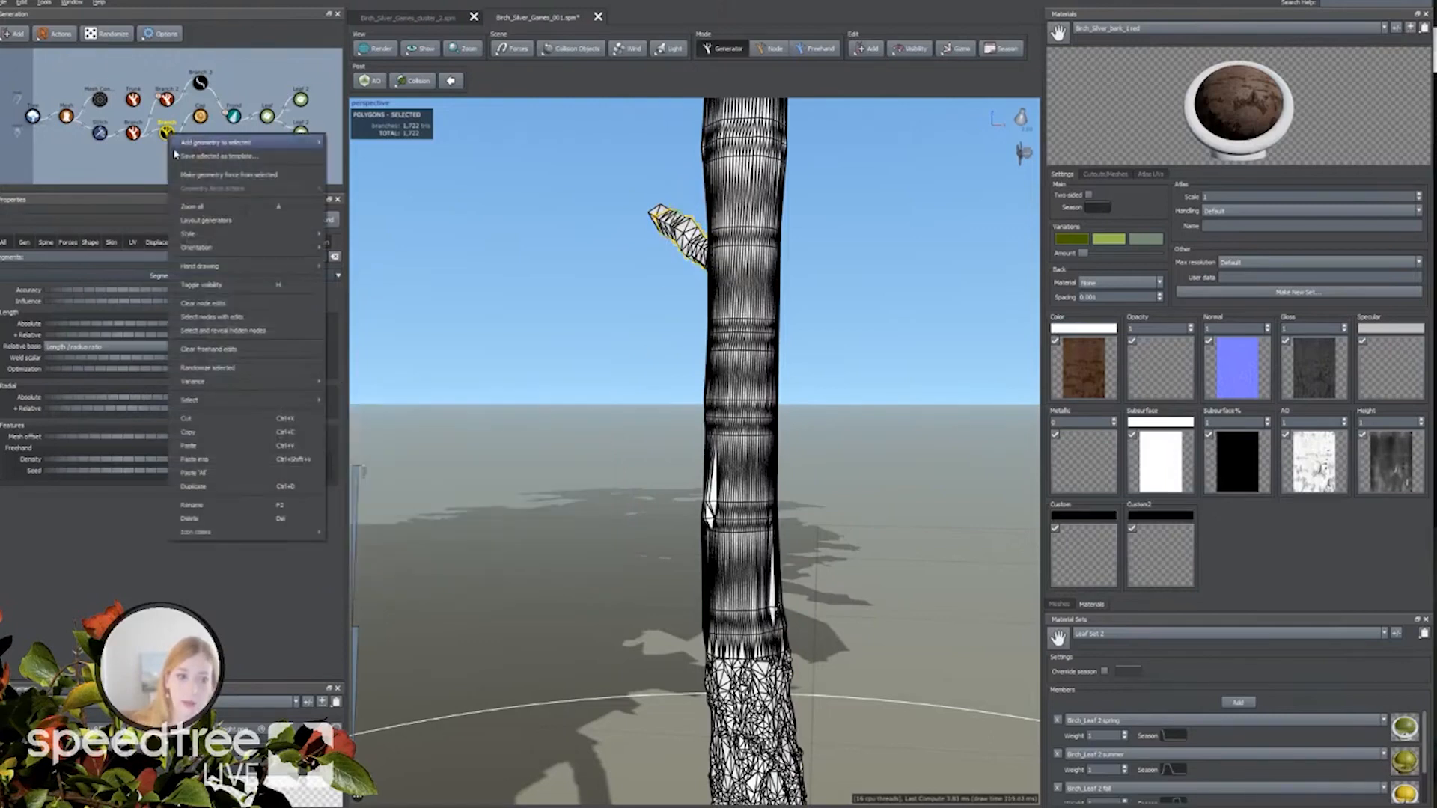
pyautogui.click(194, 508)
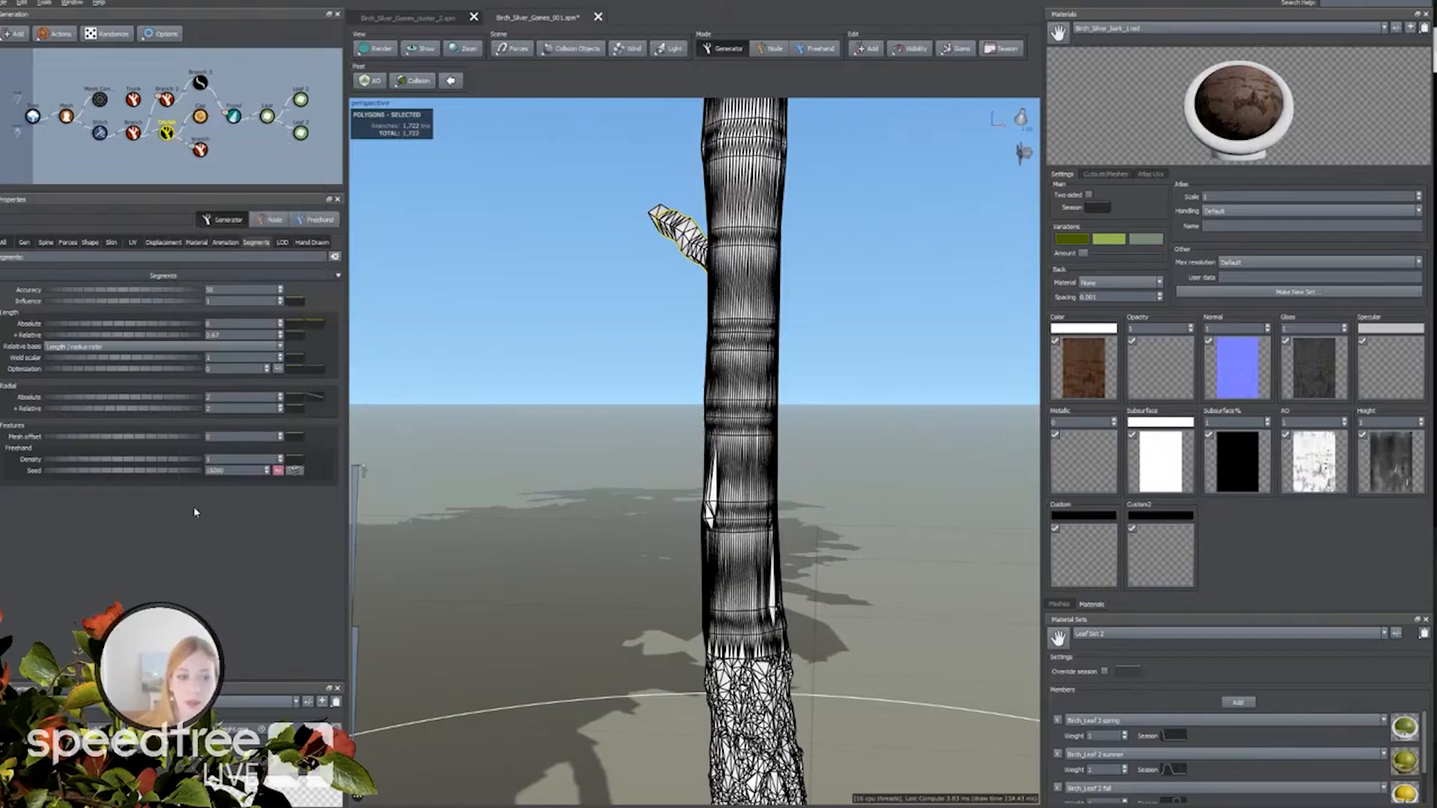
pyautogui.click(167, 133)
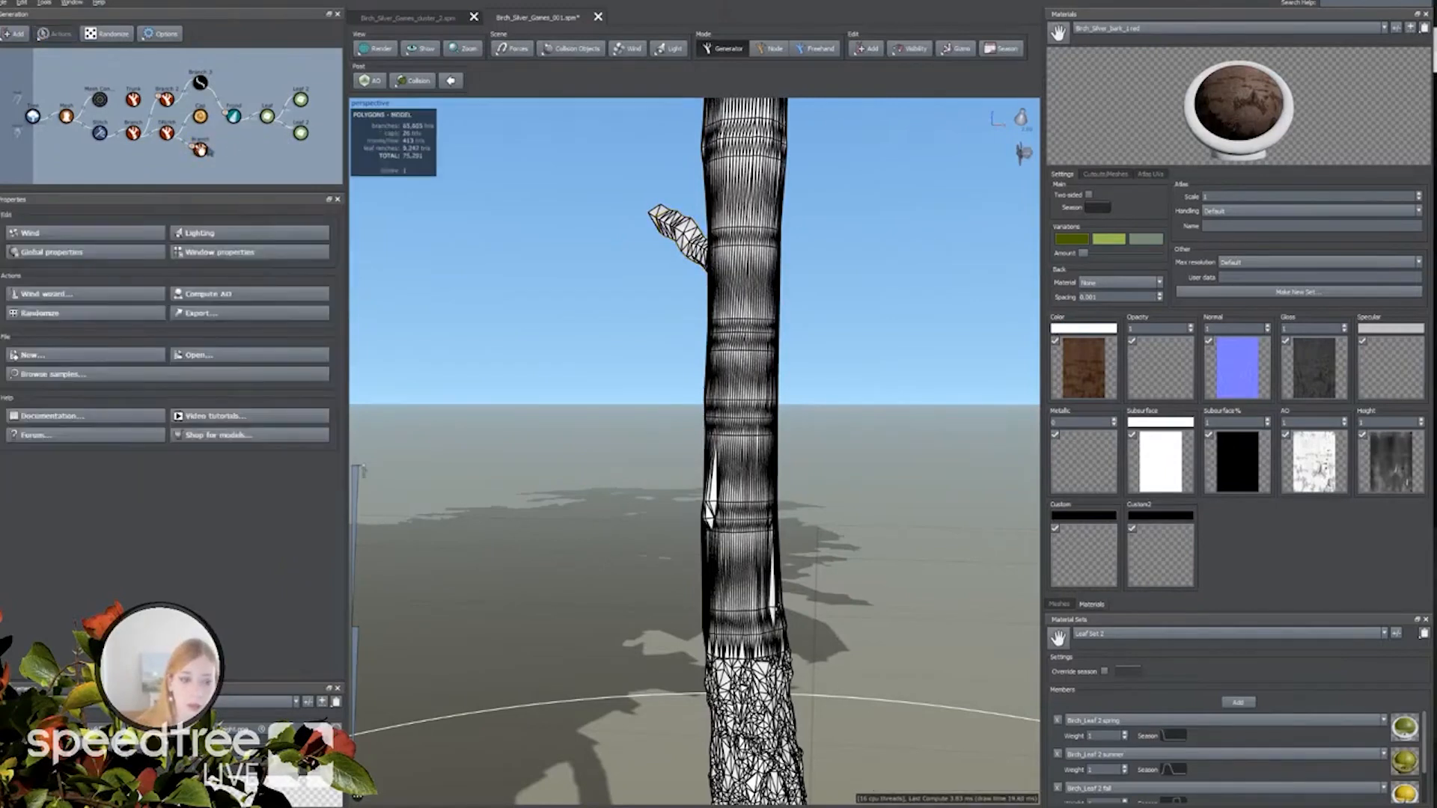
# View the icon background colour settings of the renamed generator and of the lowest branch generator.
pyautogui.rightClick(167, 135)
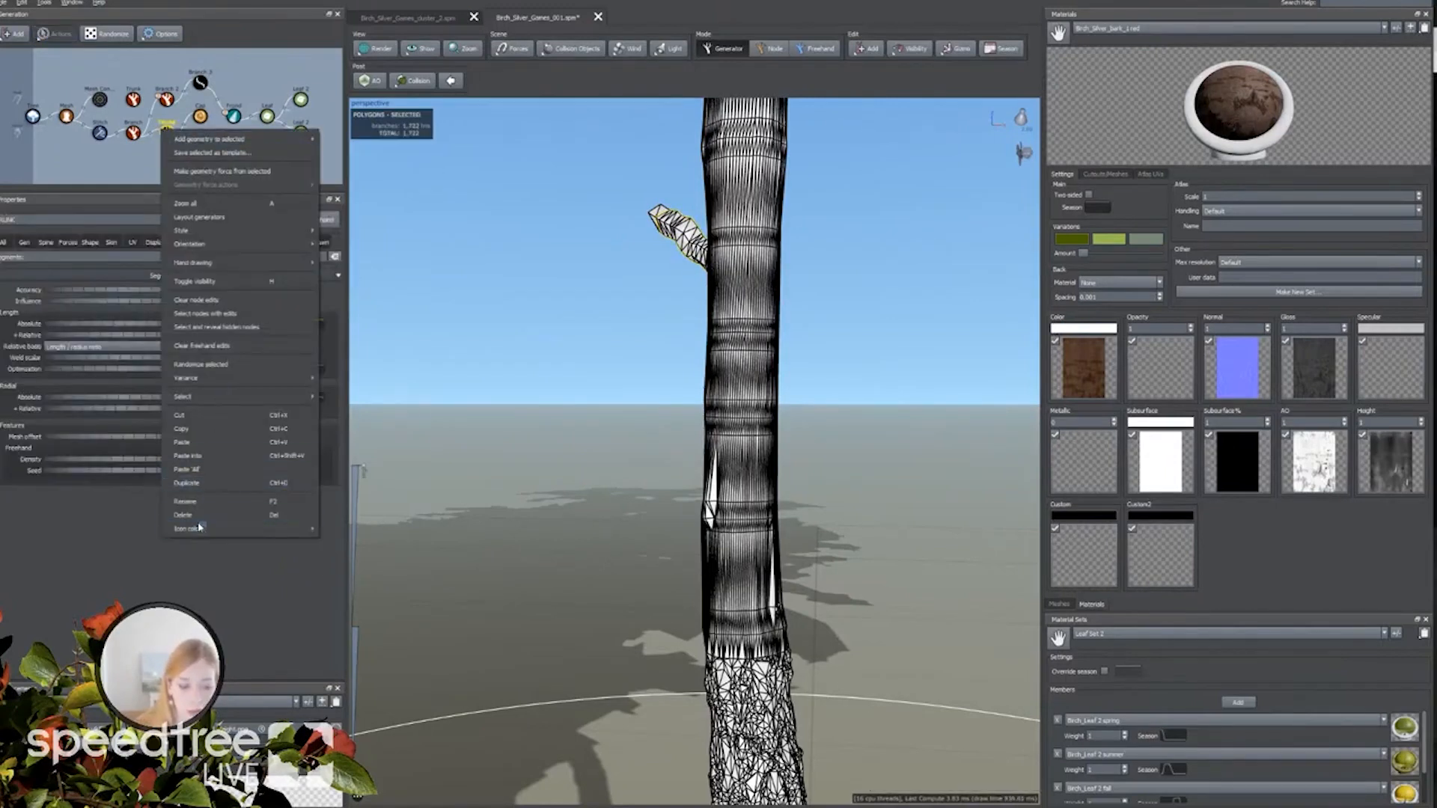
pyautogui.moveTo(200, 530)
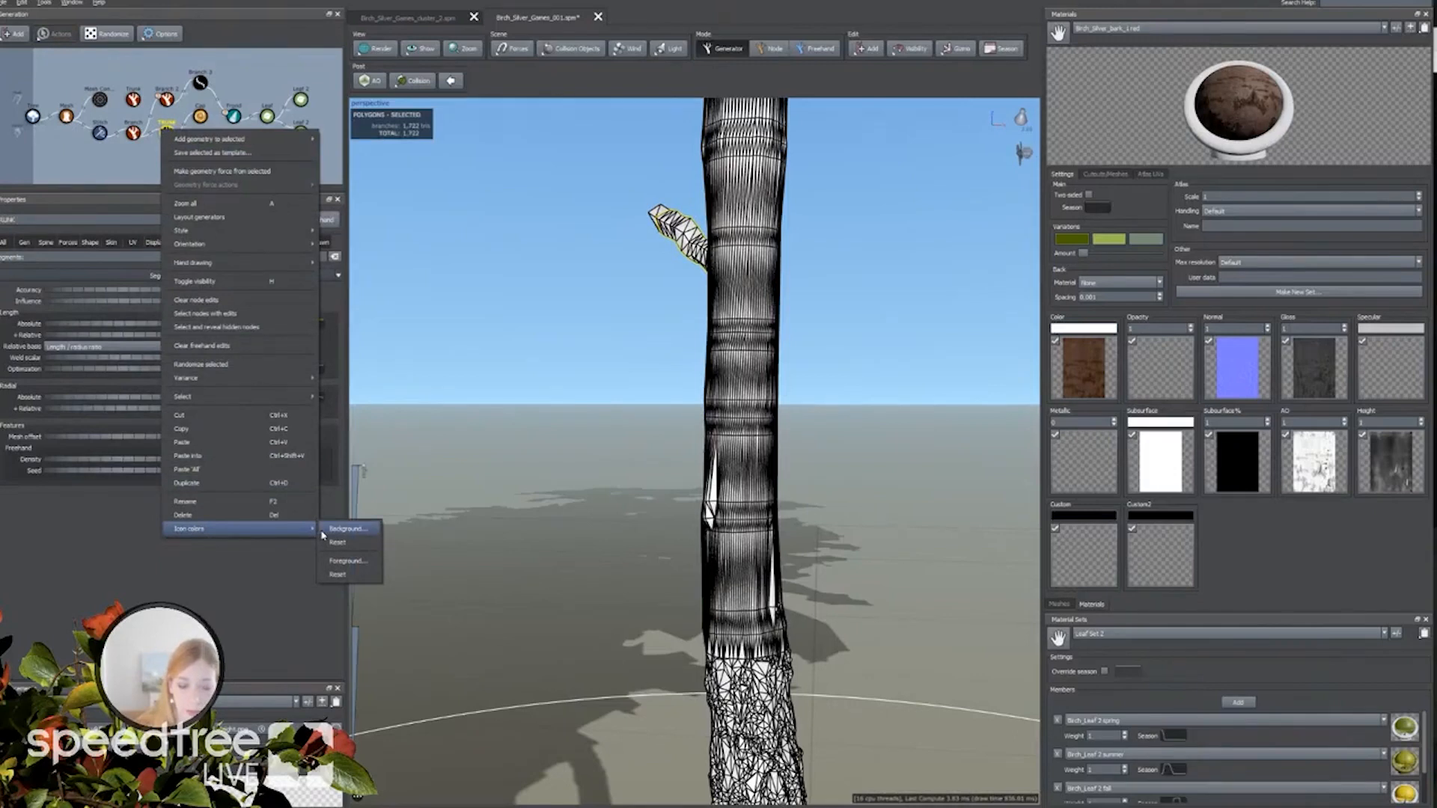
pyautogui.click(345, 529)
pyautogui.click(441, 597)
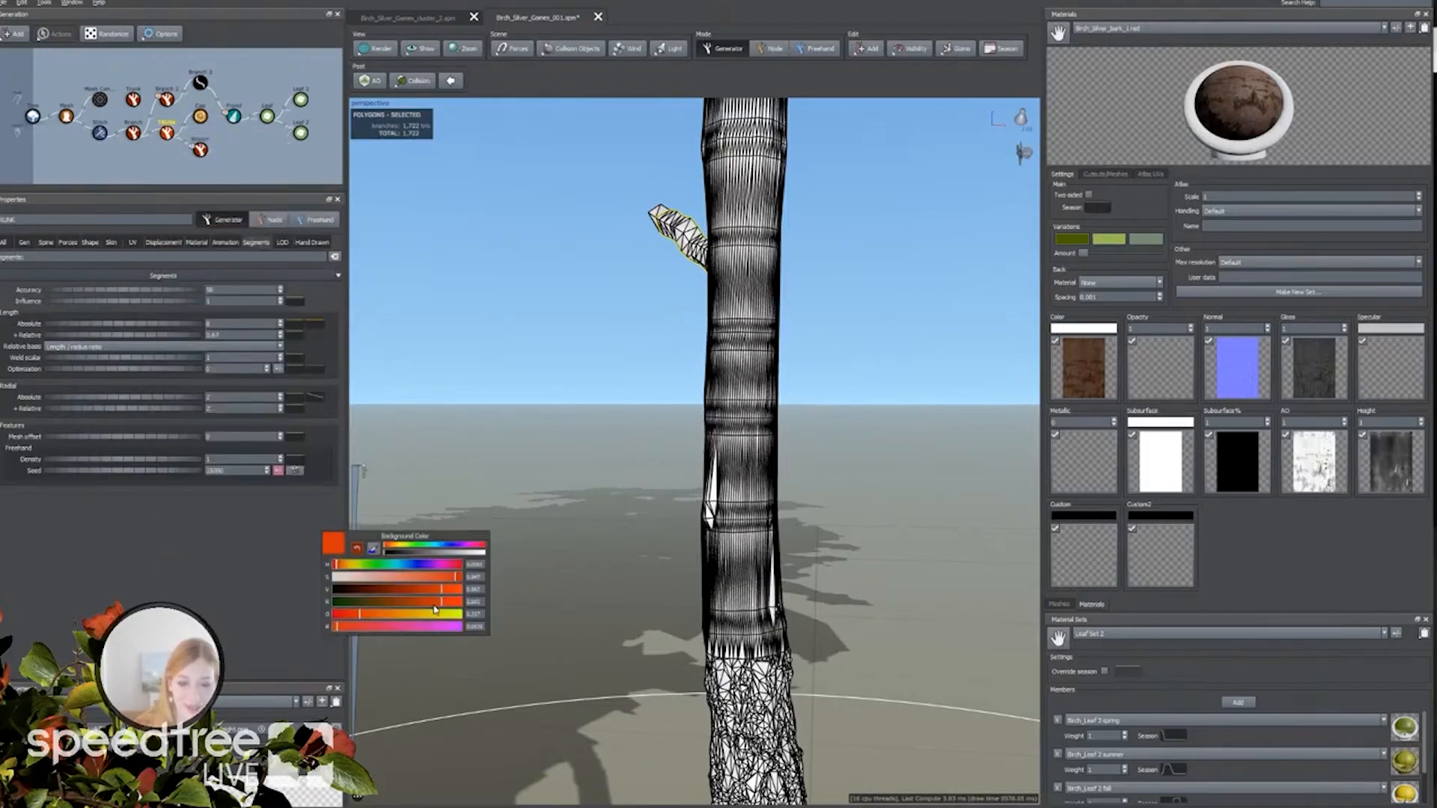
pyautogui.click(200, 150)
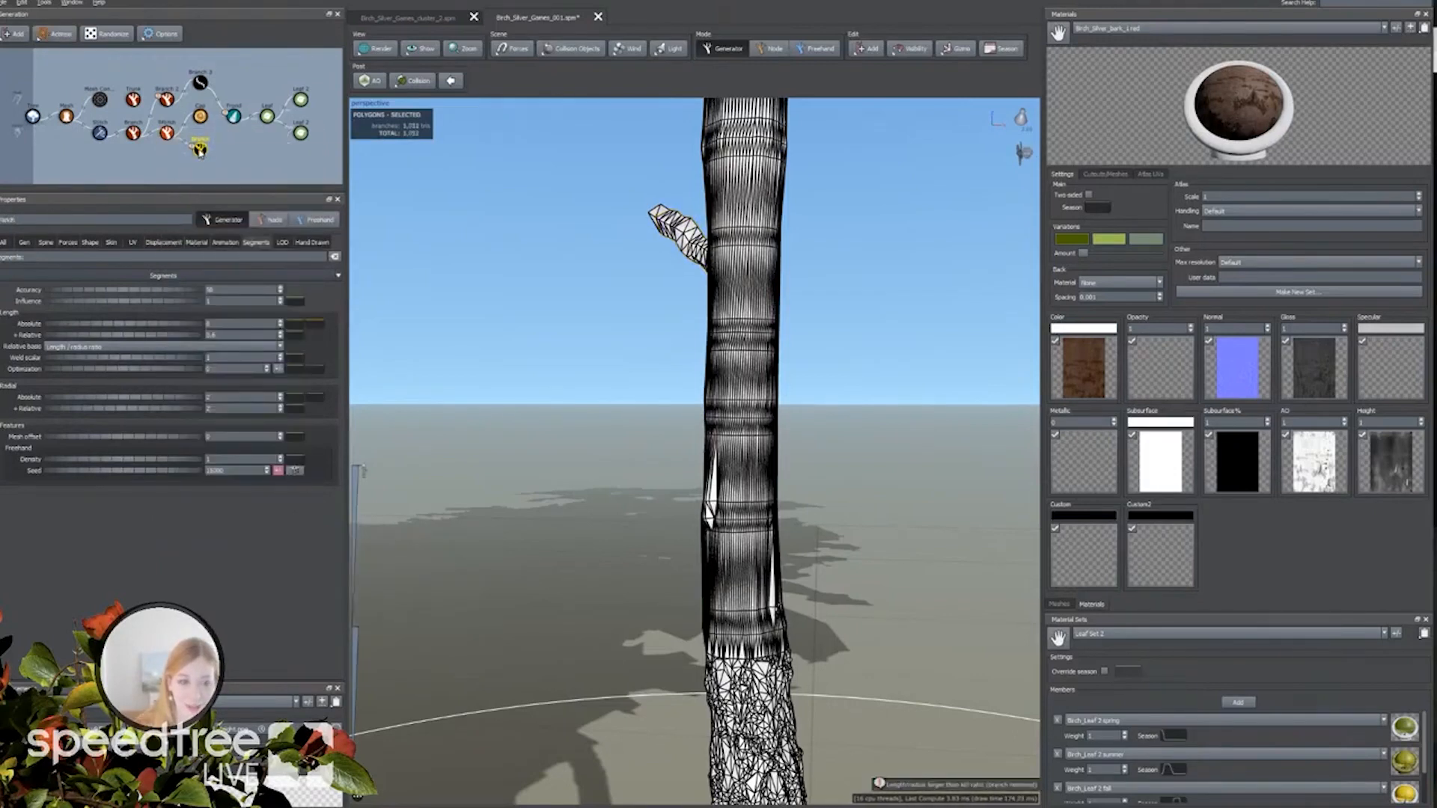
pyautogui.rightClick(199, 150)
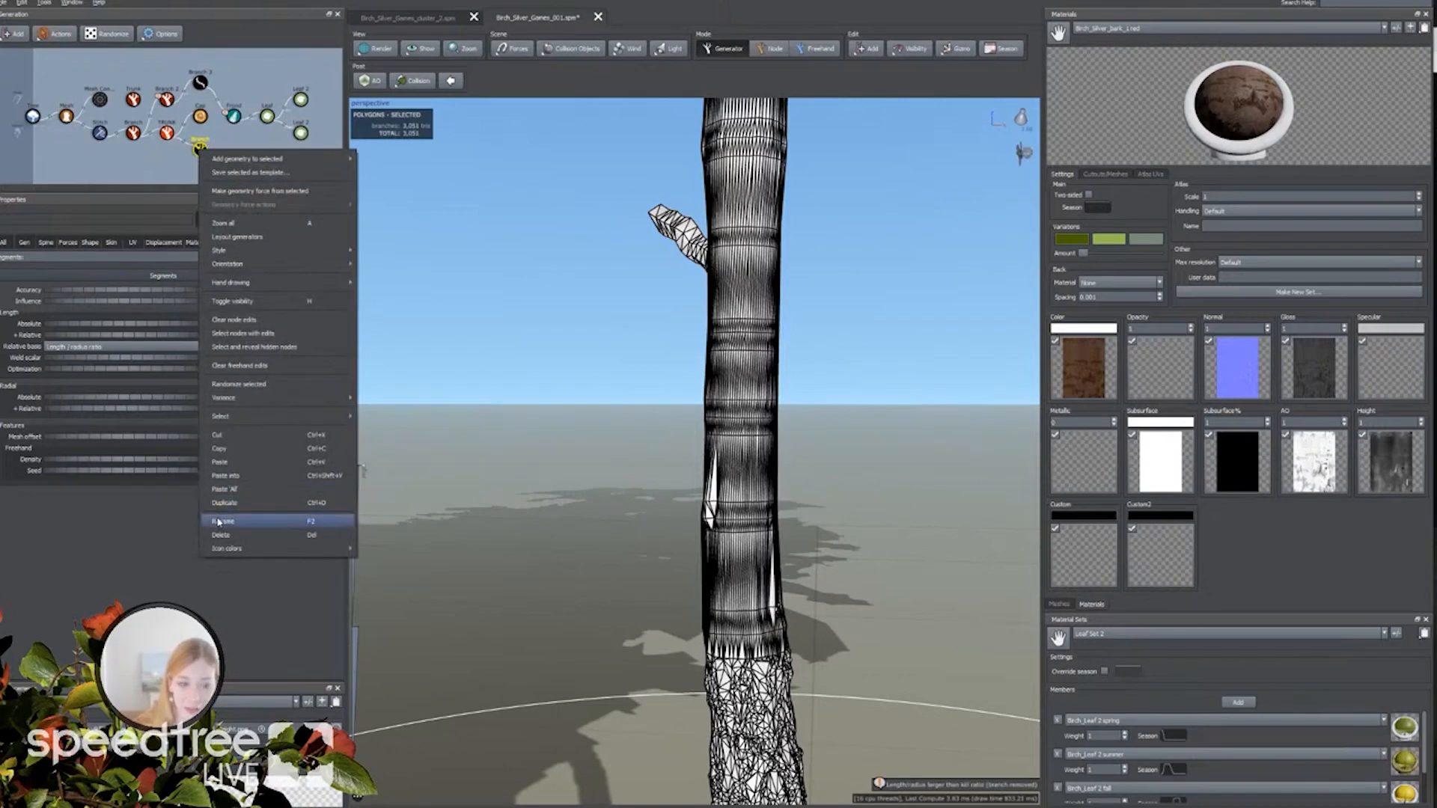
pyautogui.moveTo(225, 548)
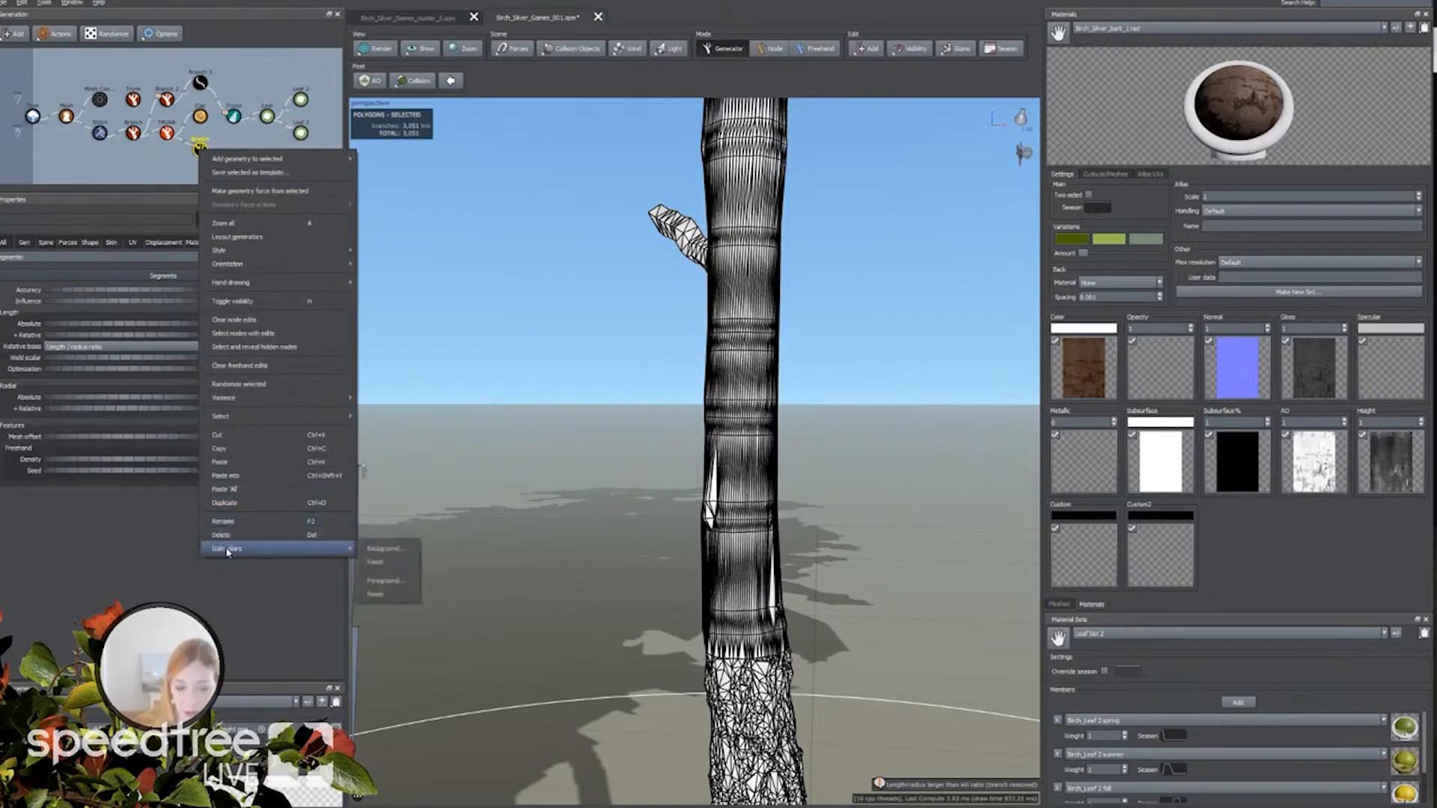
pyautogui.click(386, 550)
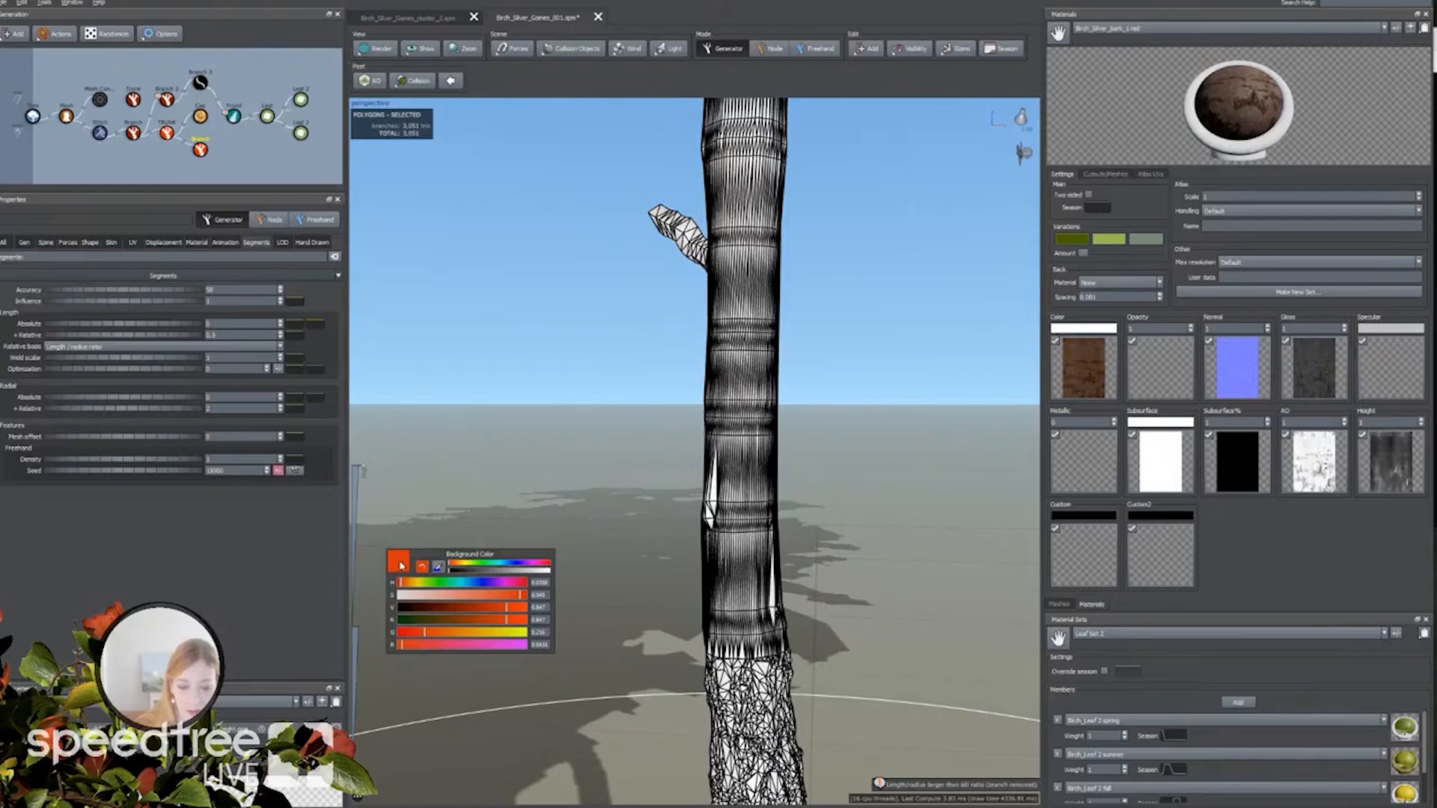
pyautogui.click(221, 137)
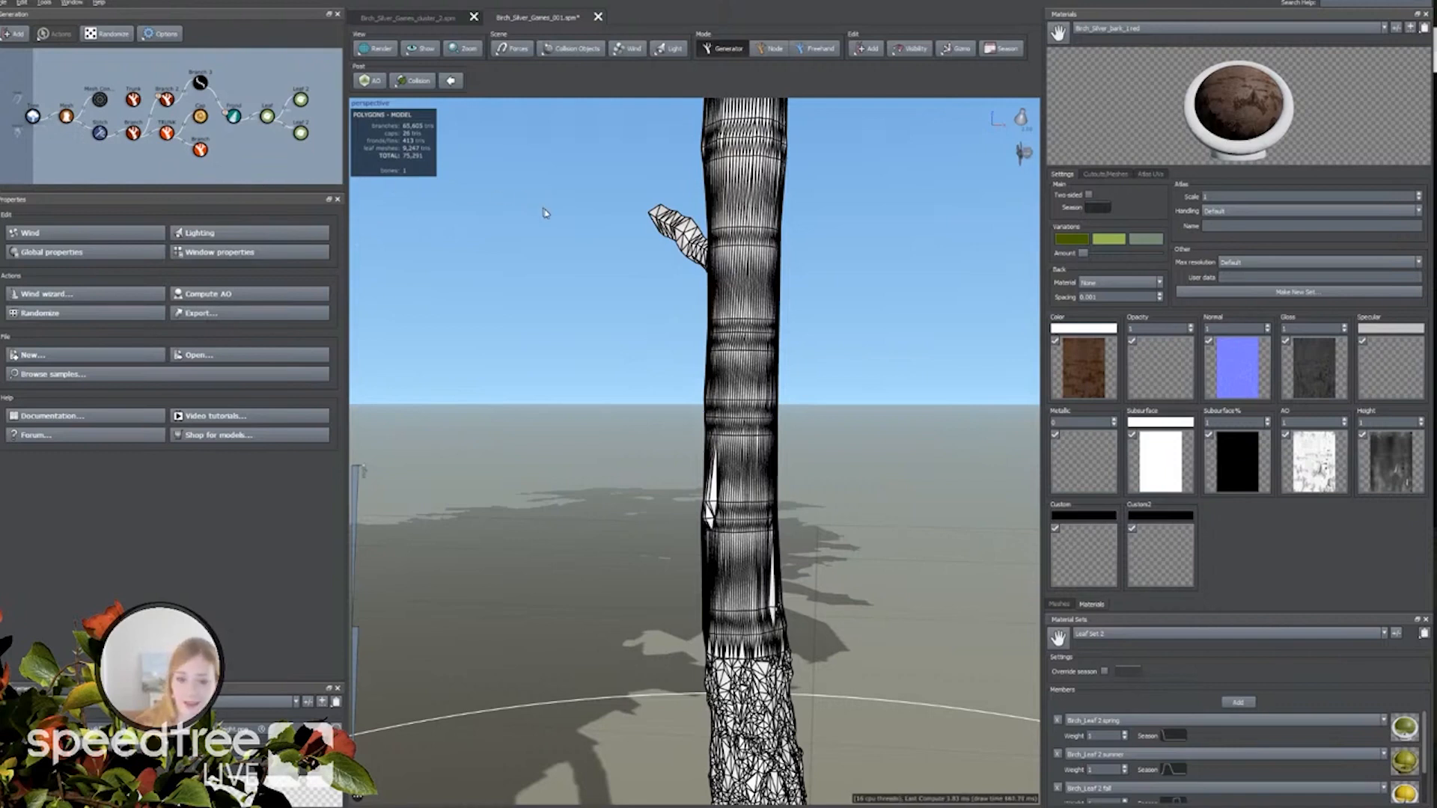
# Lower the middle point of the trunk extension's radial absolute profile curve to near zero and shift it toward the base.
pyautogui.moveTo(744, 356); pyautogui.dragTo(731, 461, button='middle')
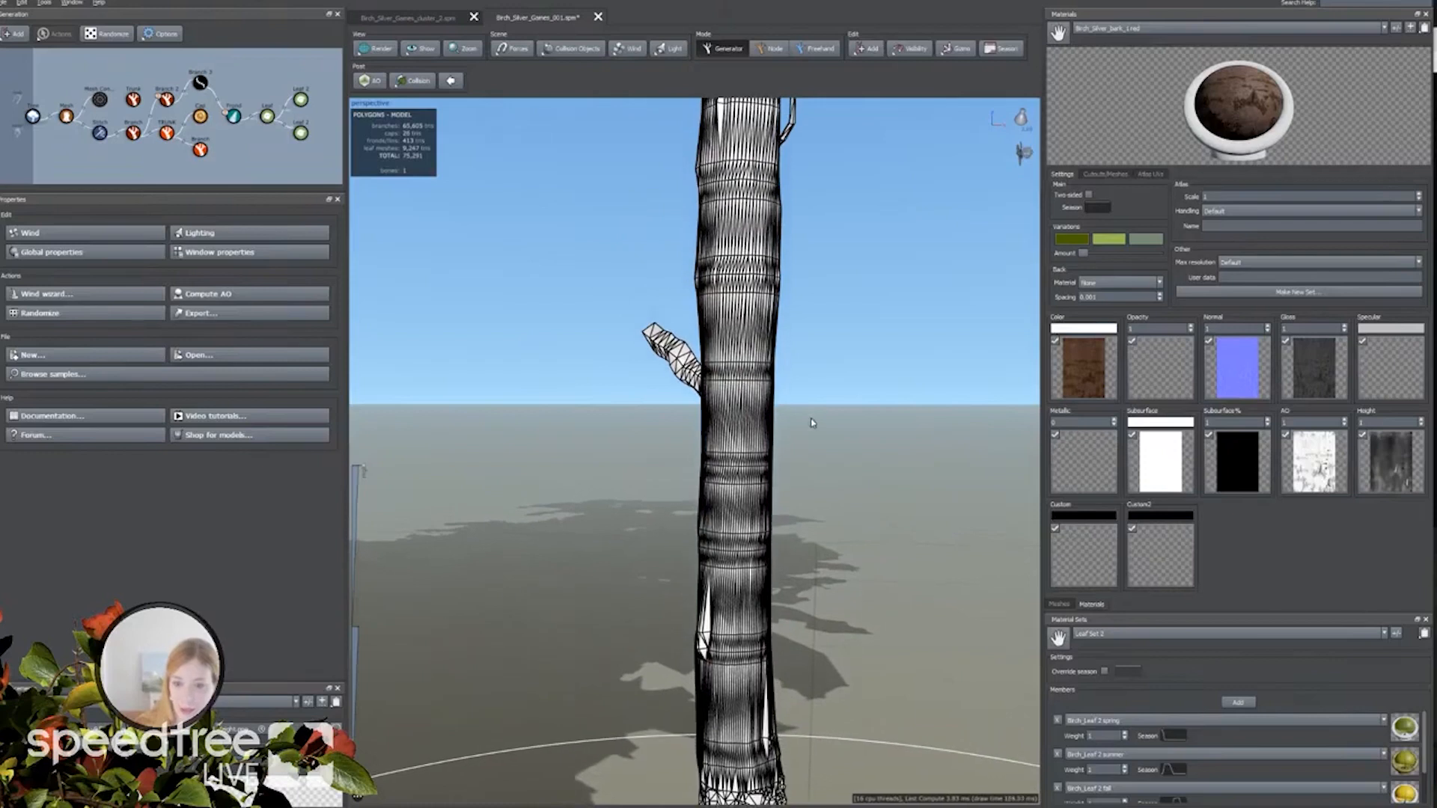
pyautogui.click(741, 396)
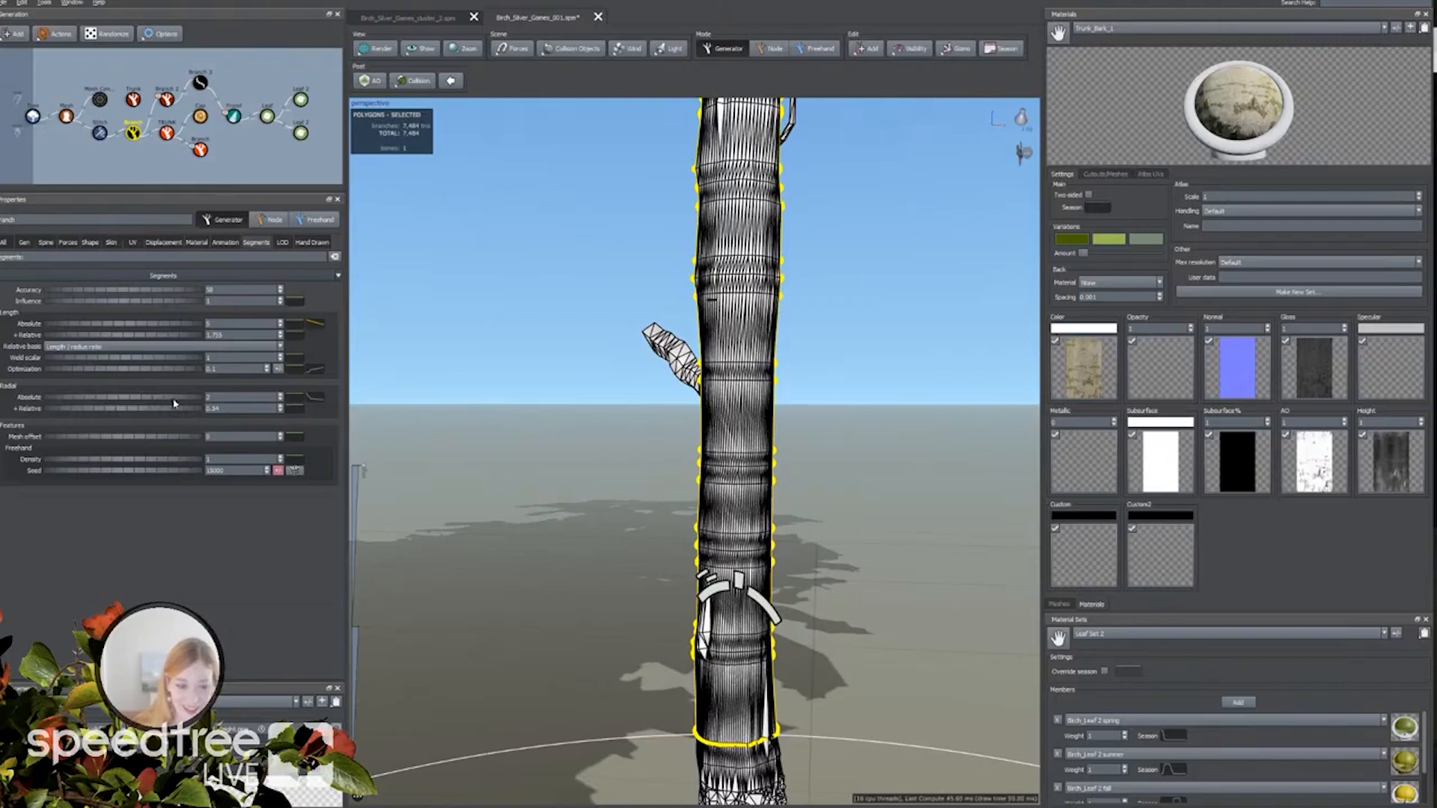
pyautogui.click(315, 398)
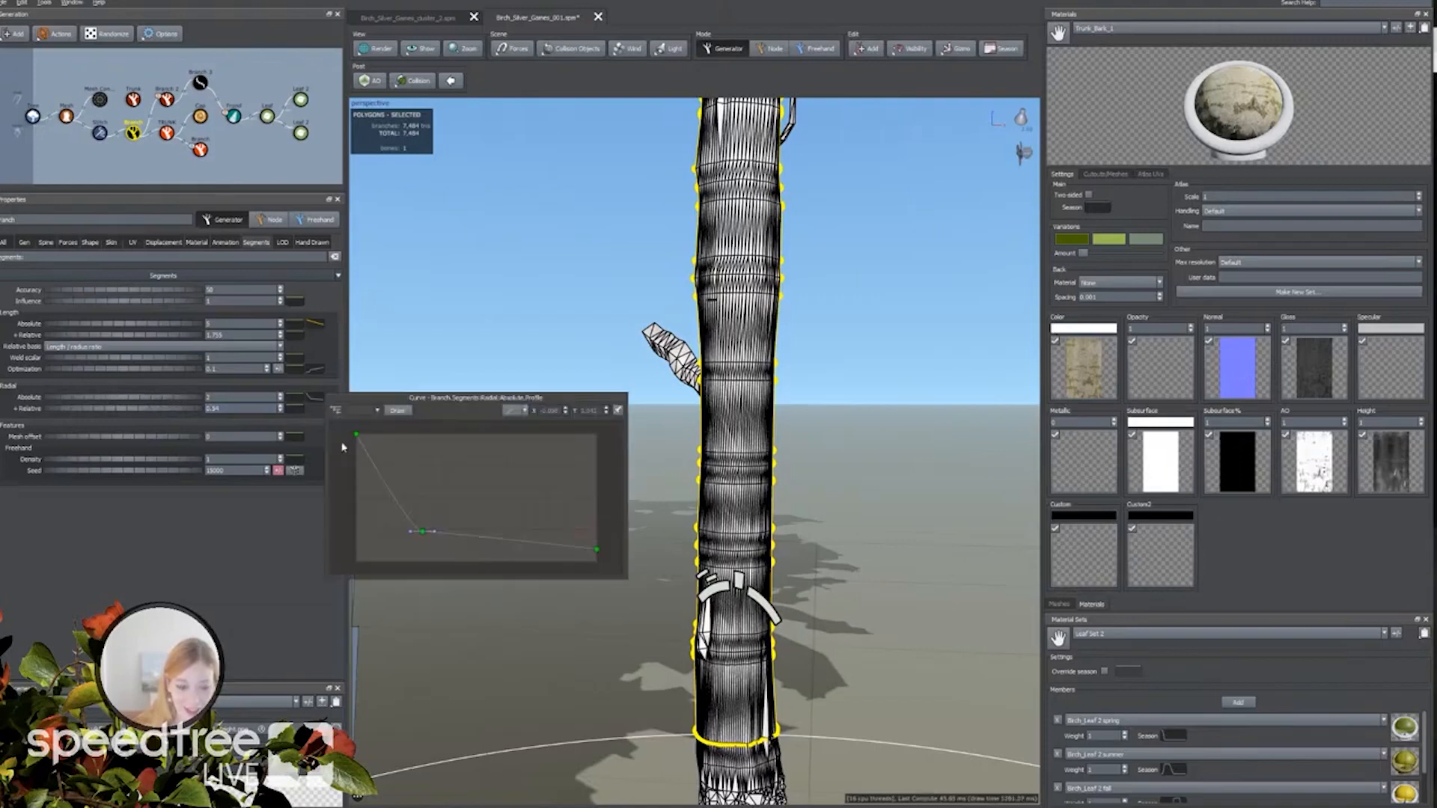
pyautogui.moveTo(423, 536); pyautogui.dragTo(424, 554)
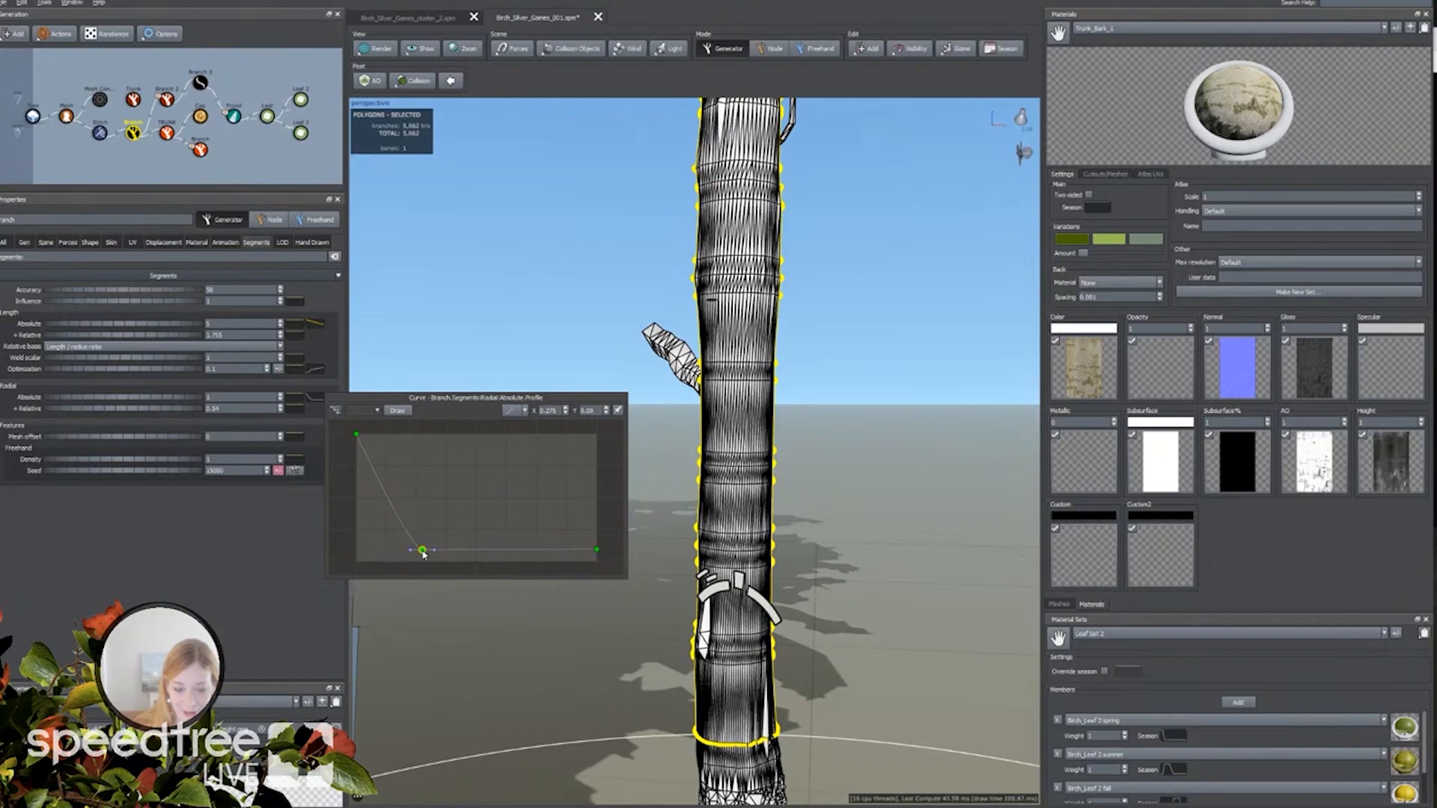
pyautogui.moveTo(424, 554); pyautogui.dragTo(424, 557)
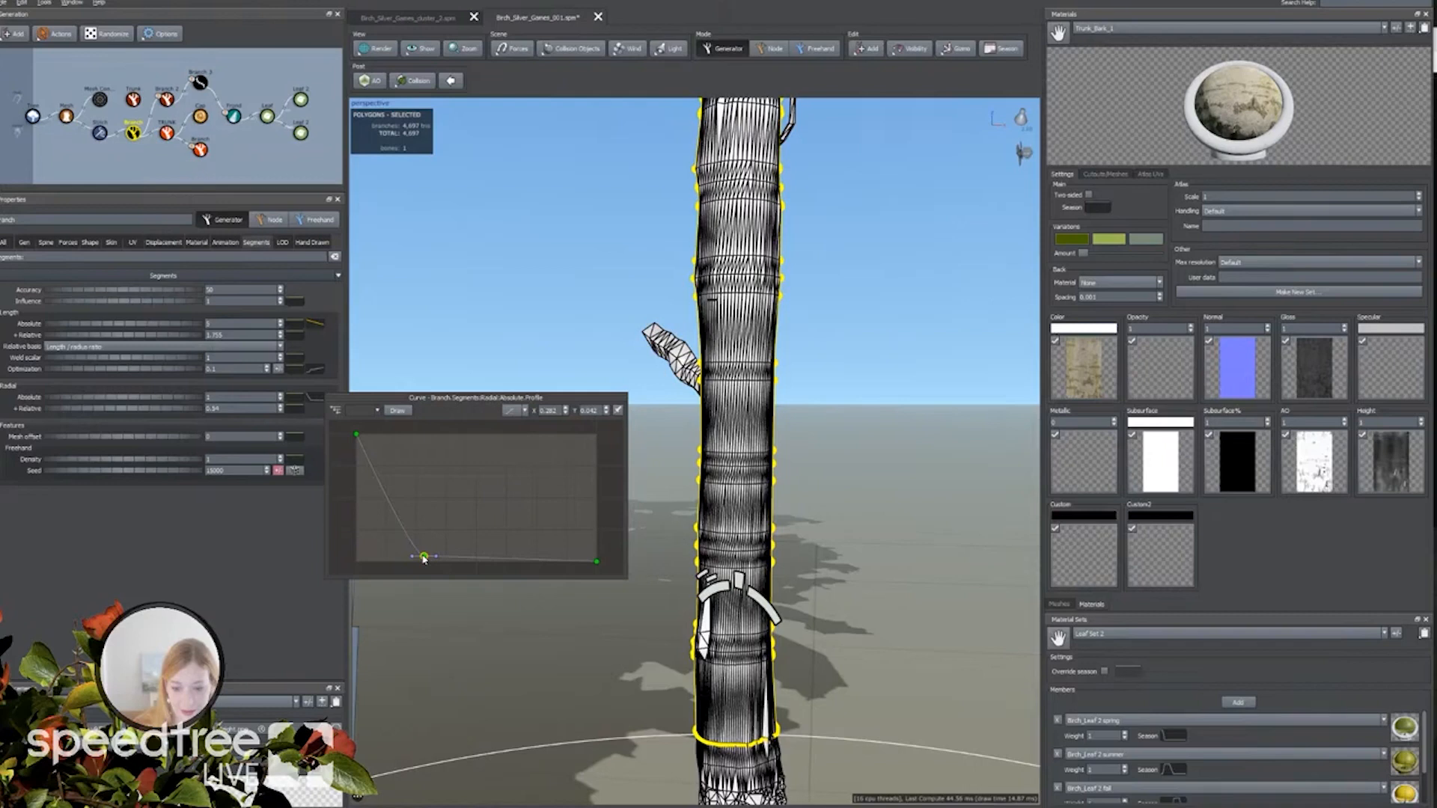
pyautogui.moveTo(424, 558); pyautogui.dragTo(392, 554)
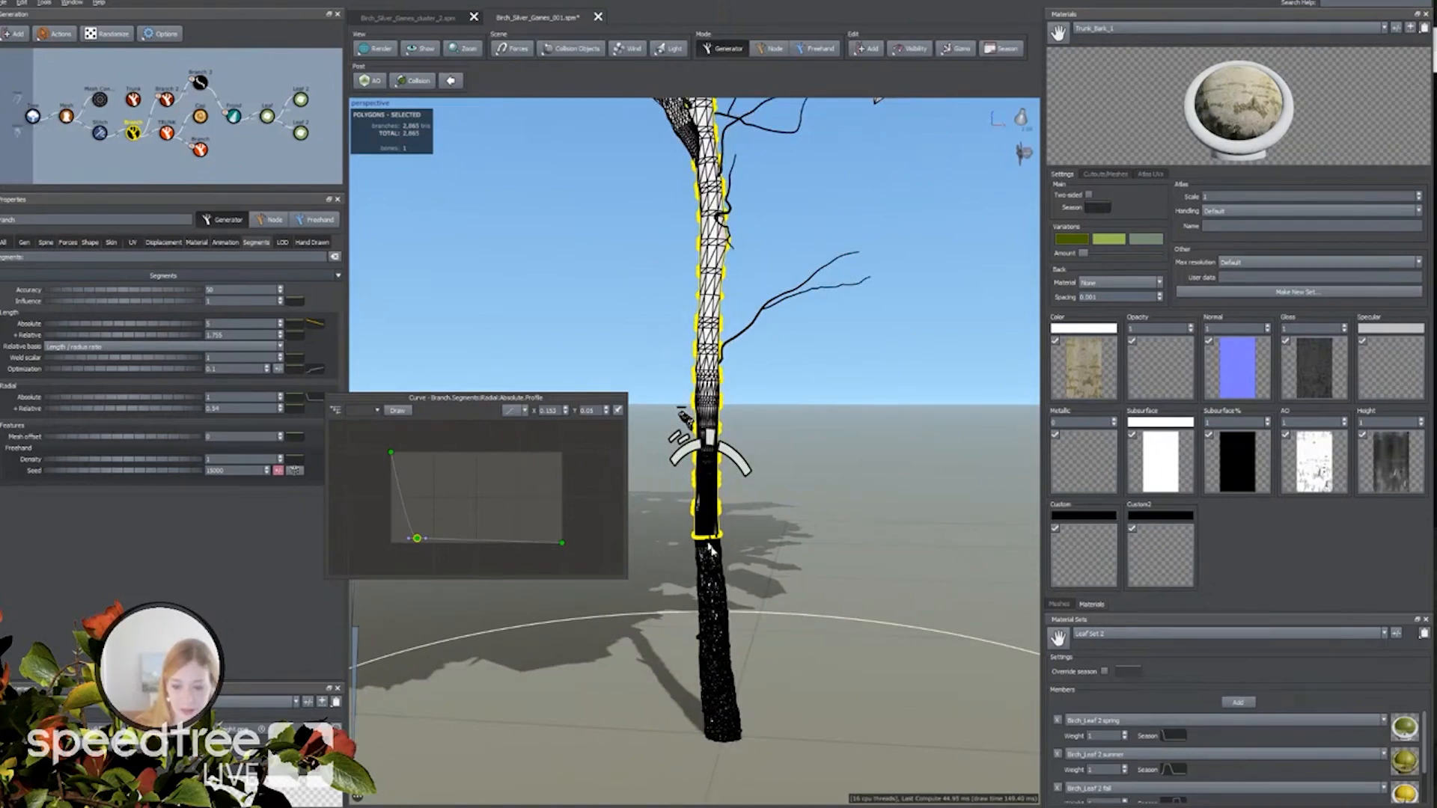
pyautogui.click(709, 544)
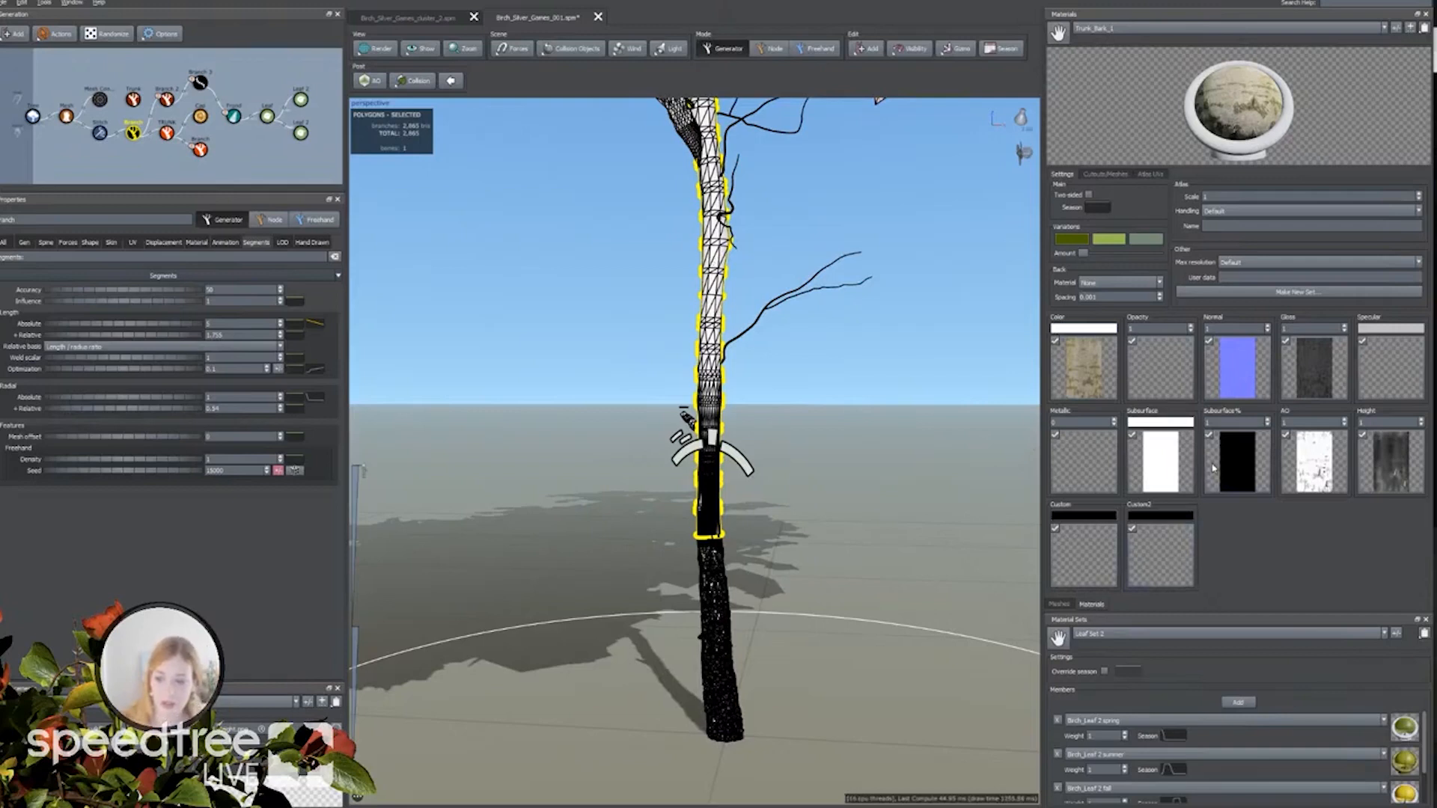
# View the height map's adjustment settings in the Trunk_Bark_1 material.
pyautogui.click(1413, 470)
pyautogui.click(1132, 447)
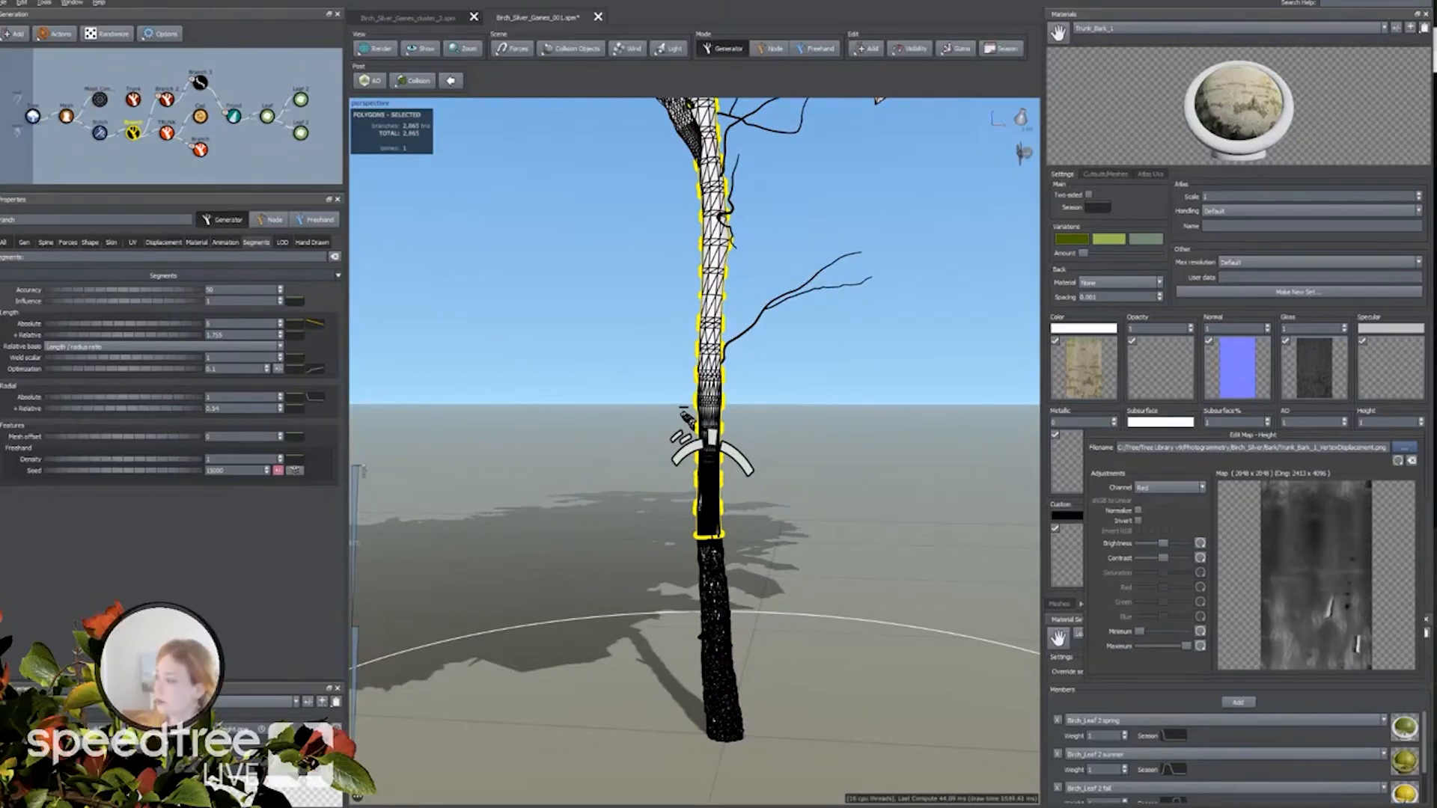
pyautogui.press('Escape')
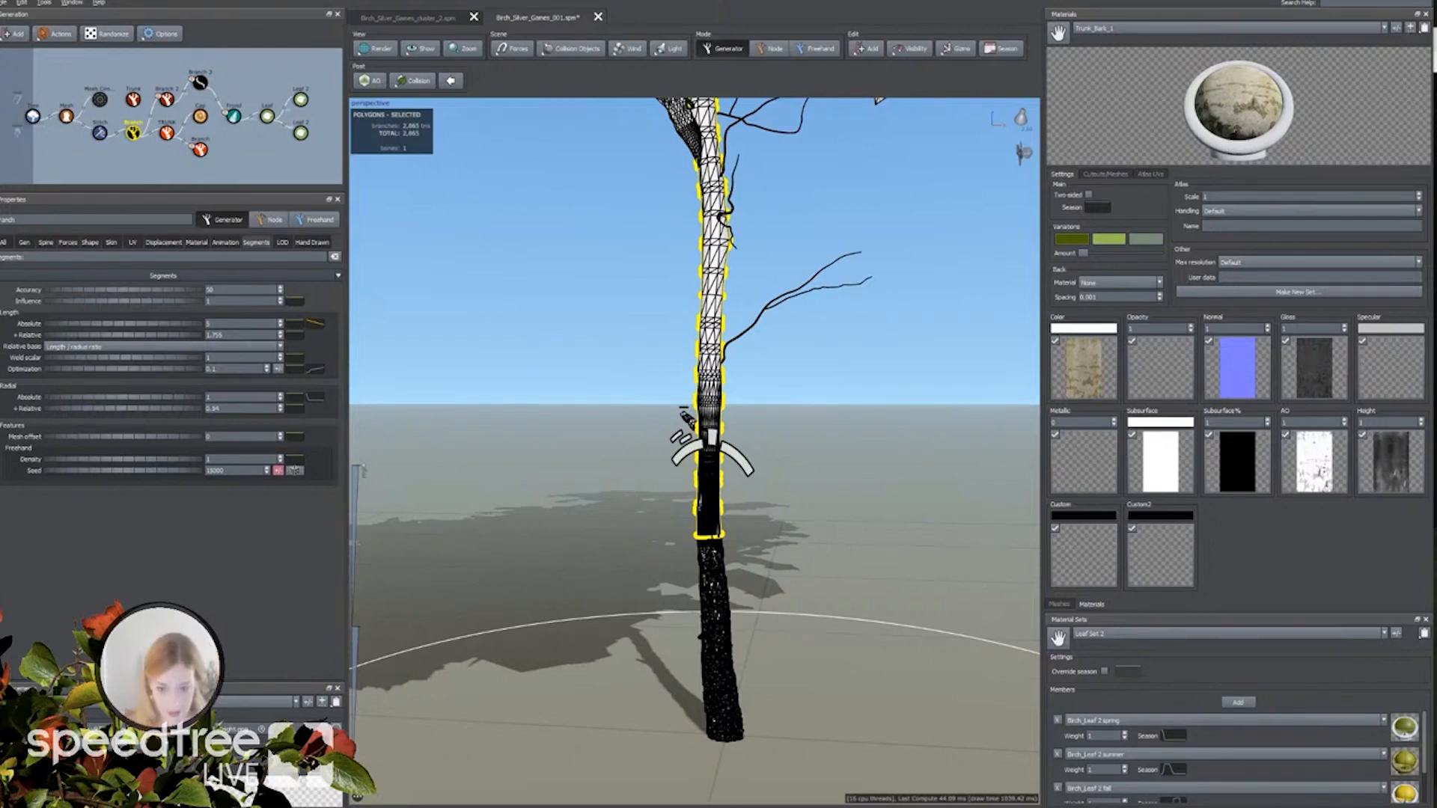
# Hide the fronds and leaves, and raise the length optimization of the large branches' generator, Branch 2, to 0.37.
pyautogui.moveTo(798, 411); pyautogui.dragTo(867, 470, button='middle')
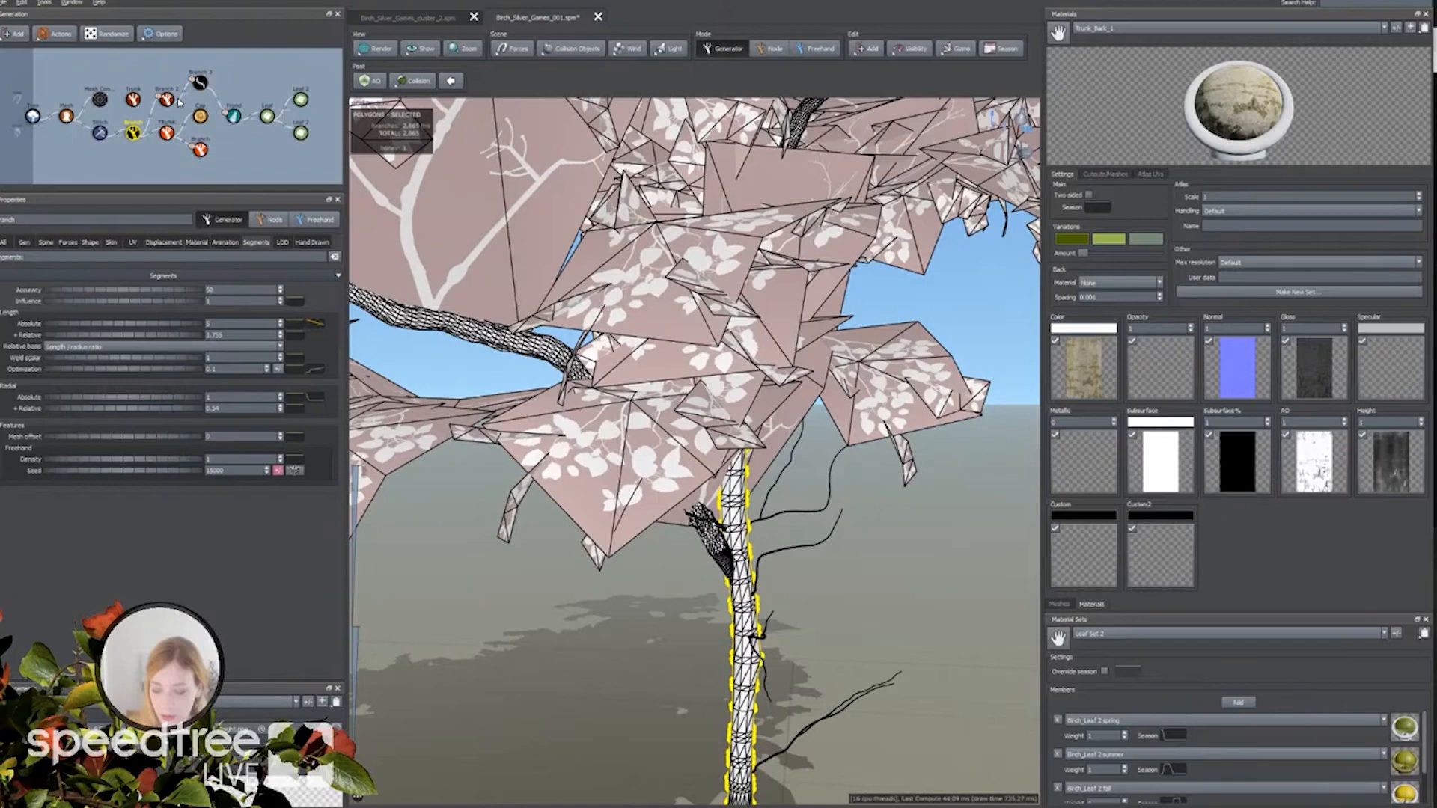
pyautogui.click(233, 116)
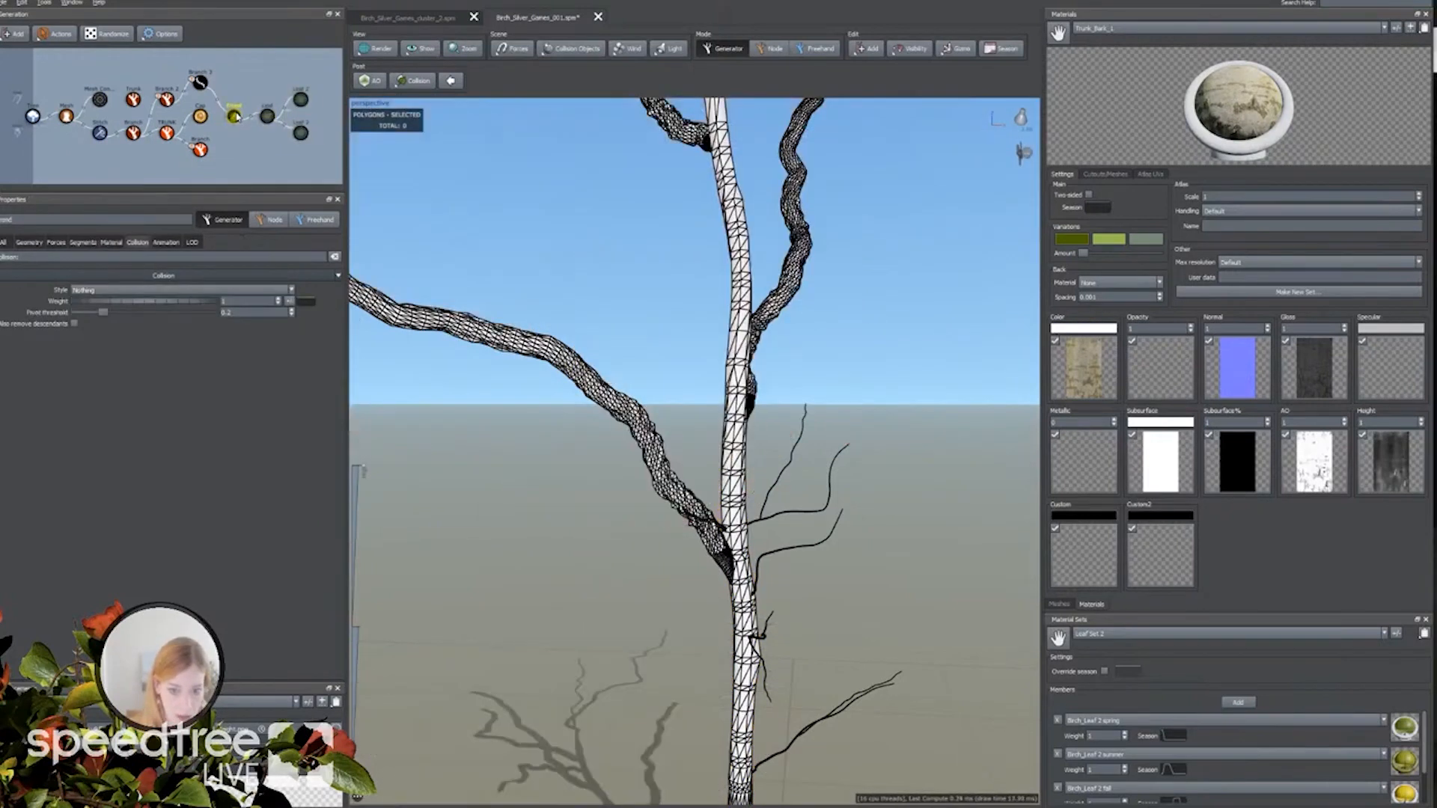
pyautogui.click(633, 441)
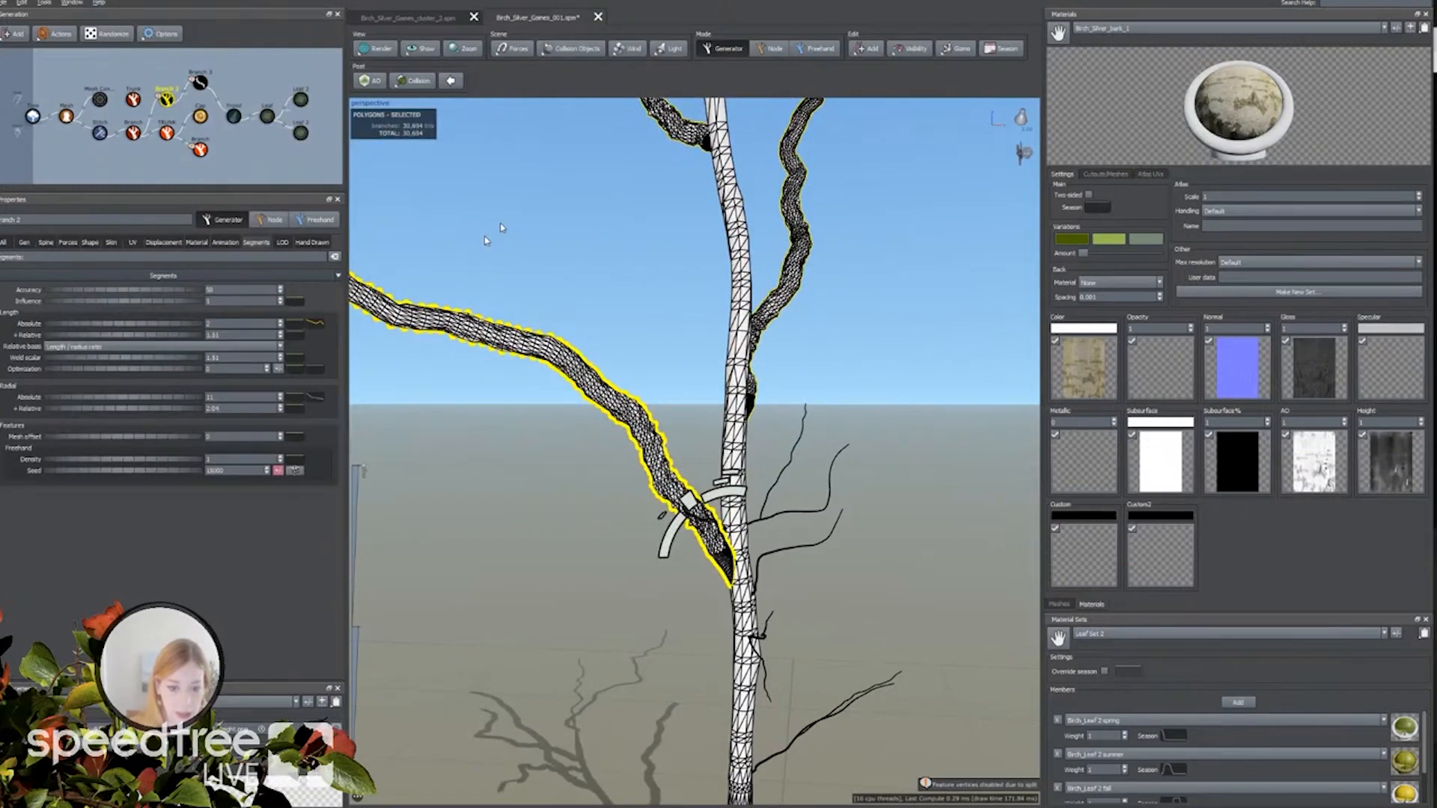
pyautogui.scroll(2, 500, 223)
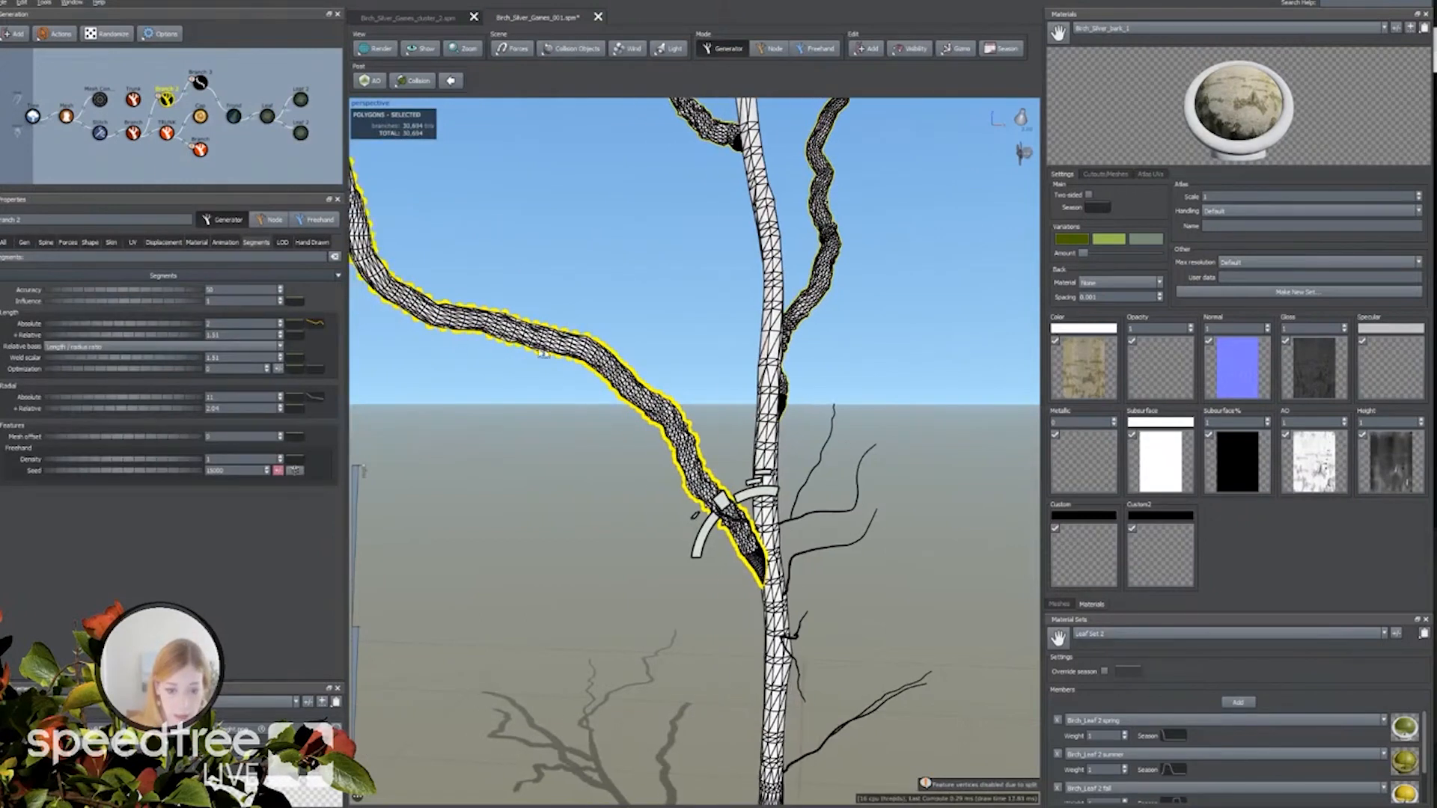
pyautogui.click(91, 369)
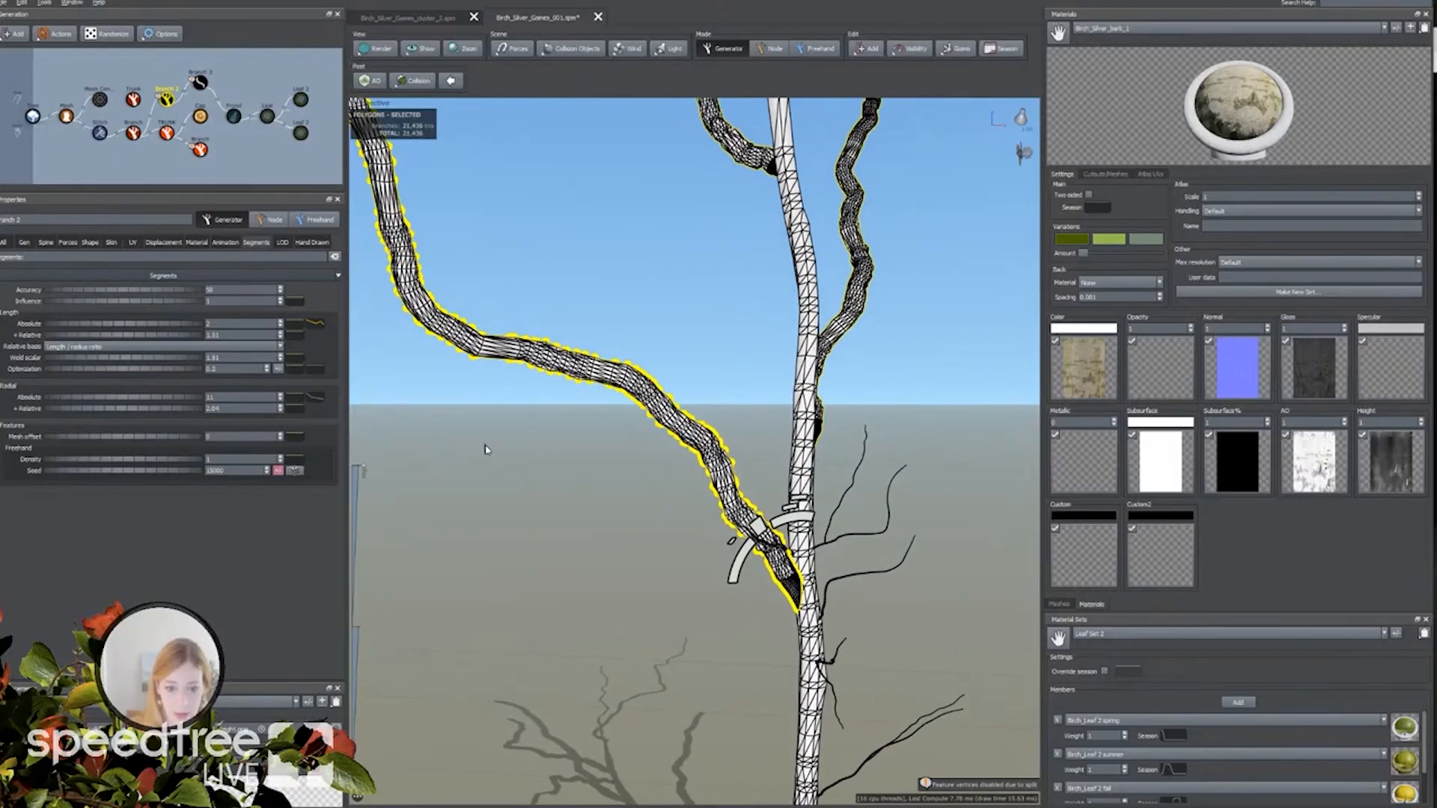
pyautogui.moveTo(488, 355); pyautogui.dragTo(516, 378, button='middle')
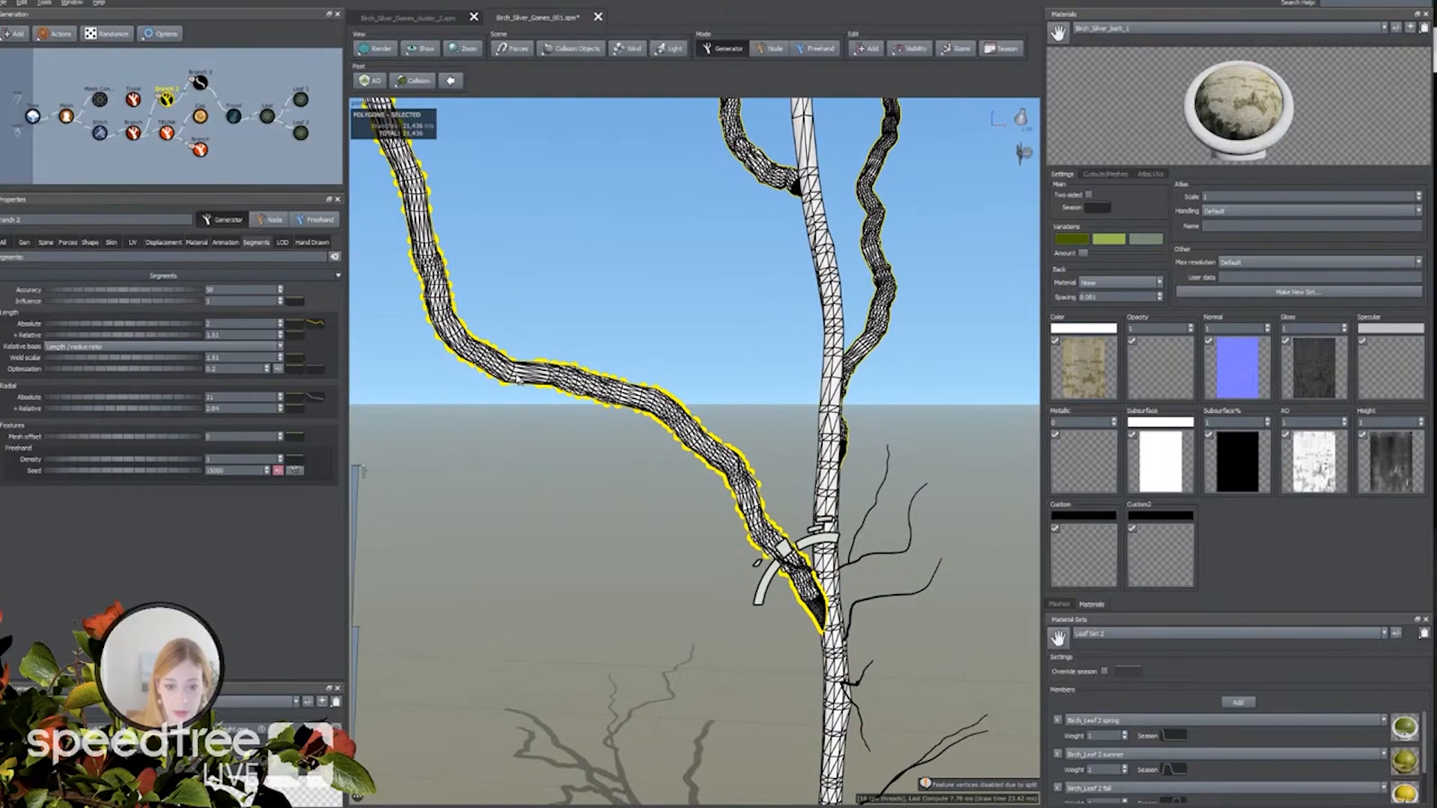
pyautogui.click(129, 369)
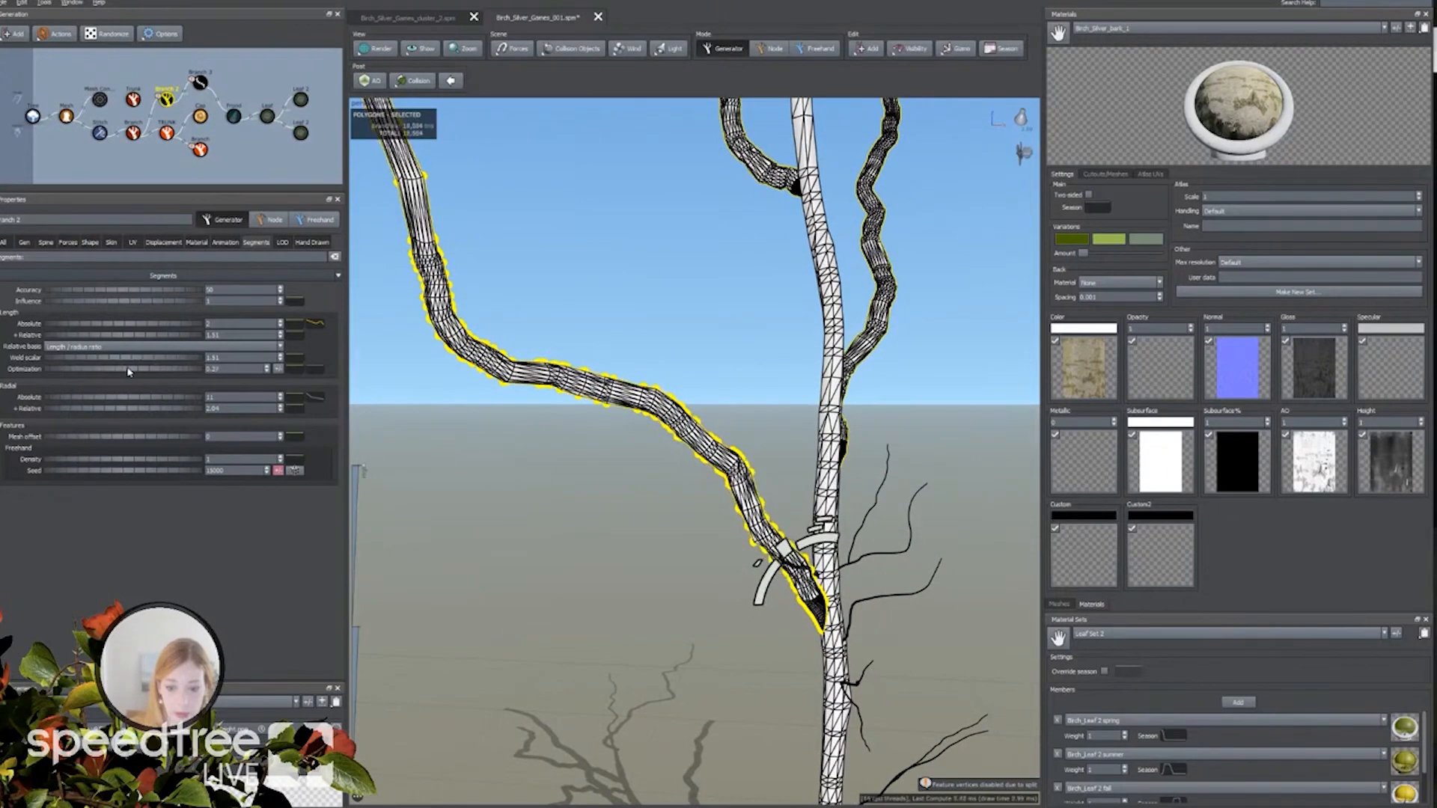
pyautogui.moveTo(635, 468); pyautogui.dragTo(640, 484, button='middle')
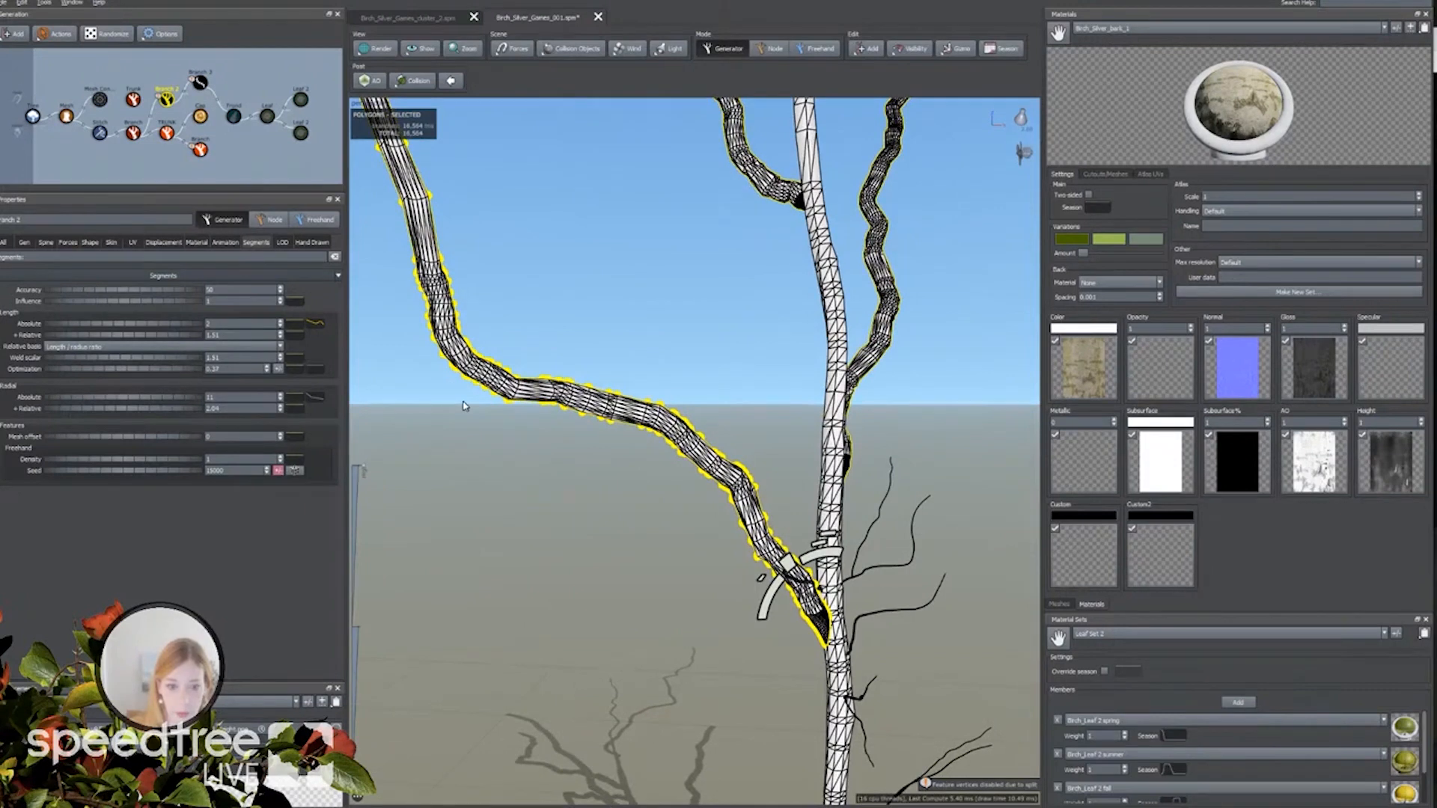
# Slightly reduce the relative length segments of Branch 2 and check the whole bare tree's wireframe.
pyautogui.moveTo(463, 406); pyautogui.dragTo(588, 371)
pyautogui.scroll(-3, 599, 366)
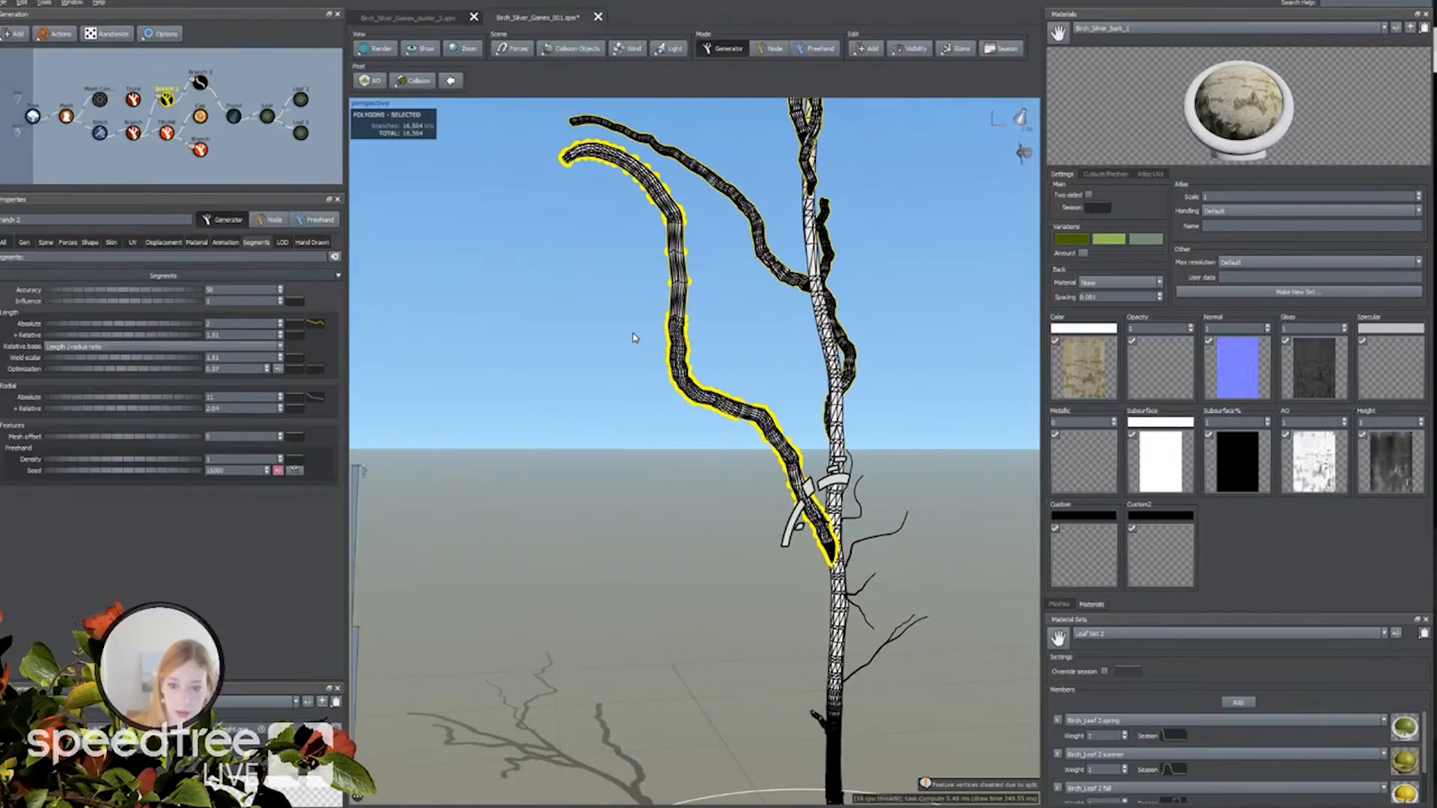
pyautogui.moveTo(575, 285); pyautogui.dragTo(566, 283)
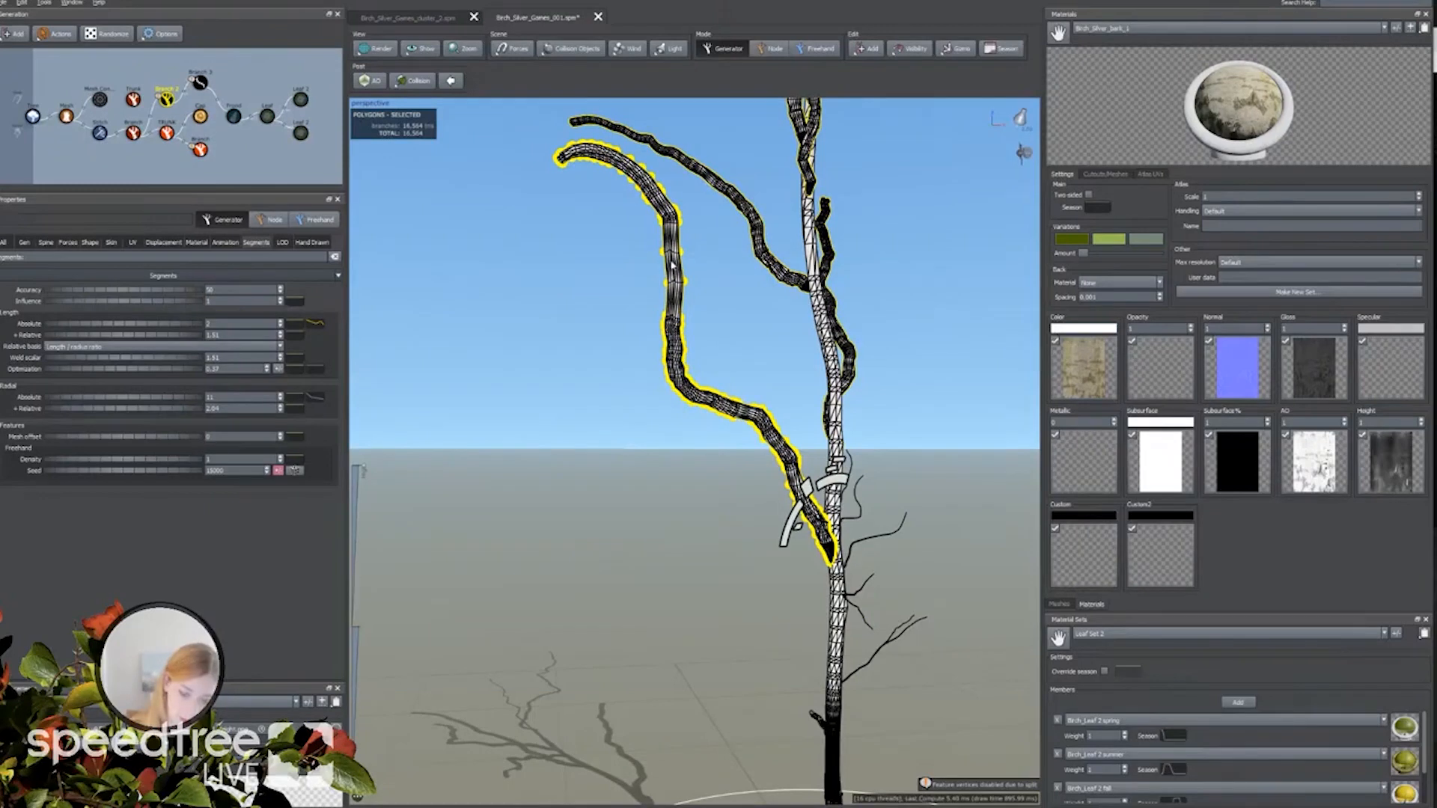
pyautogui.moveTo(170, 338); pyautogui.dragTo(142, 339)
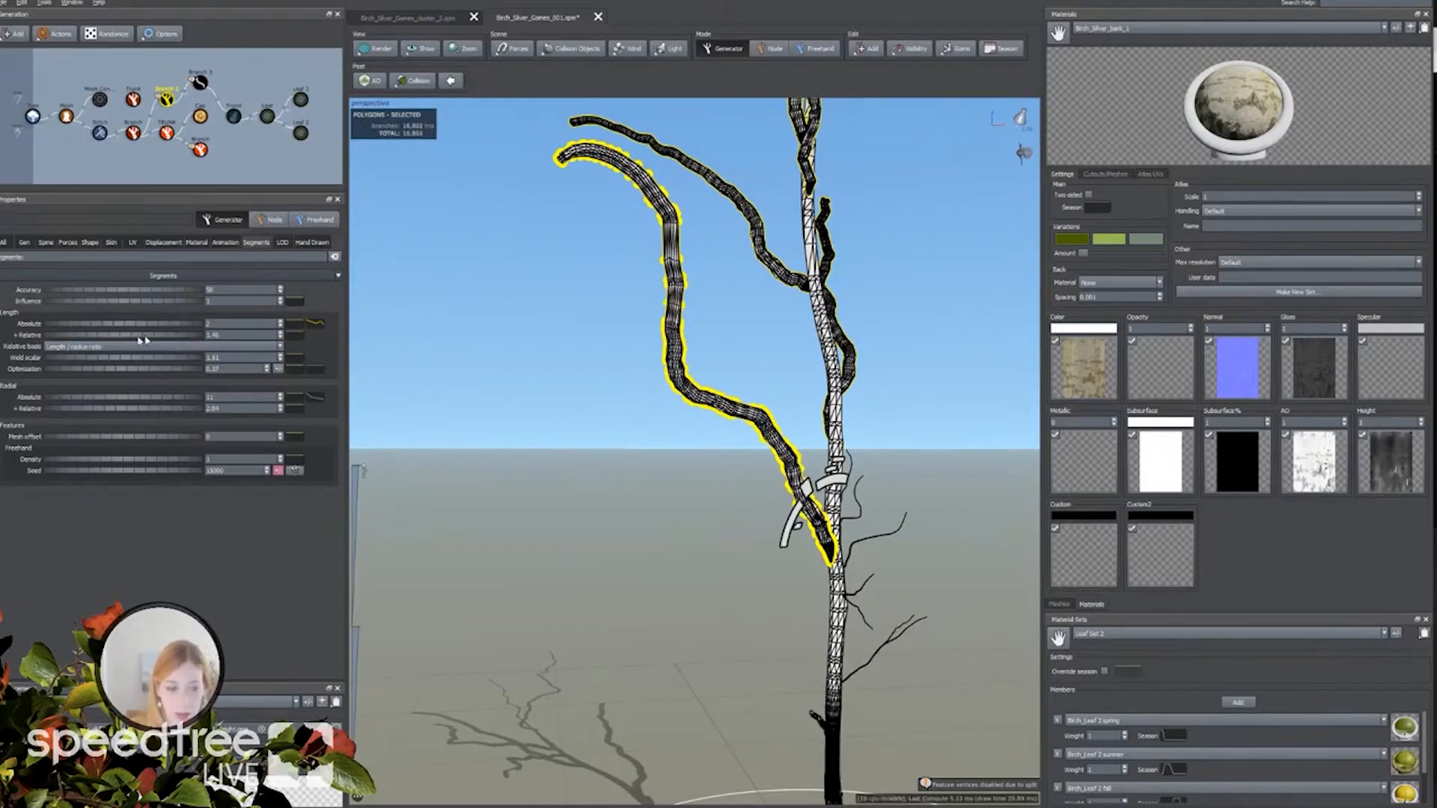
pyautogui.click(509, 282)
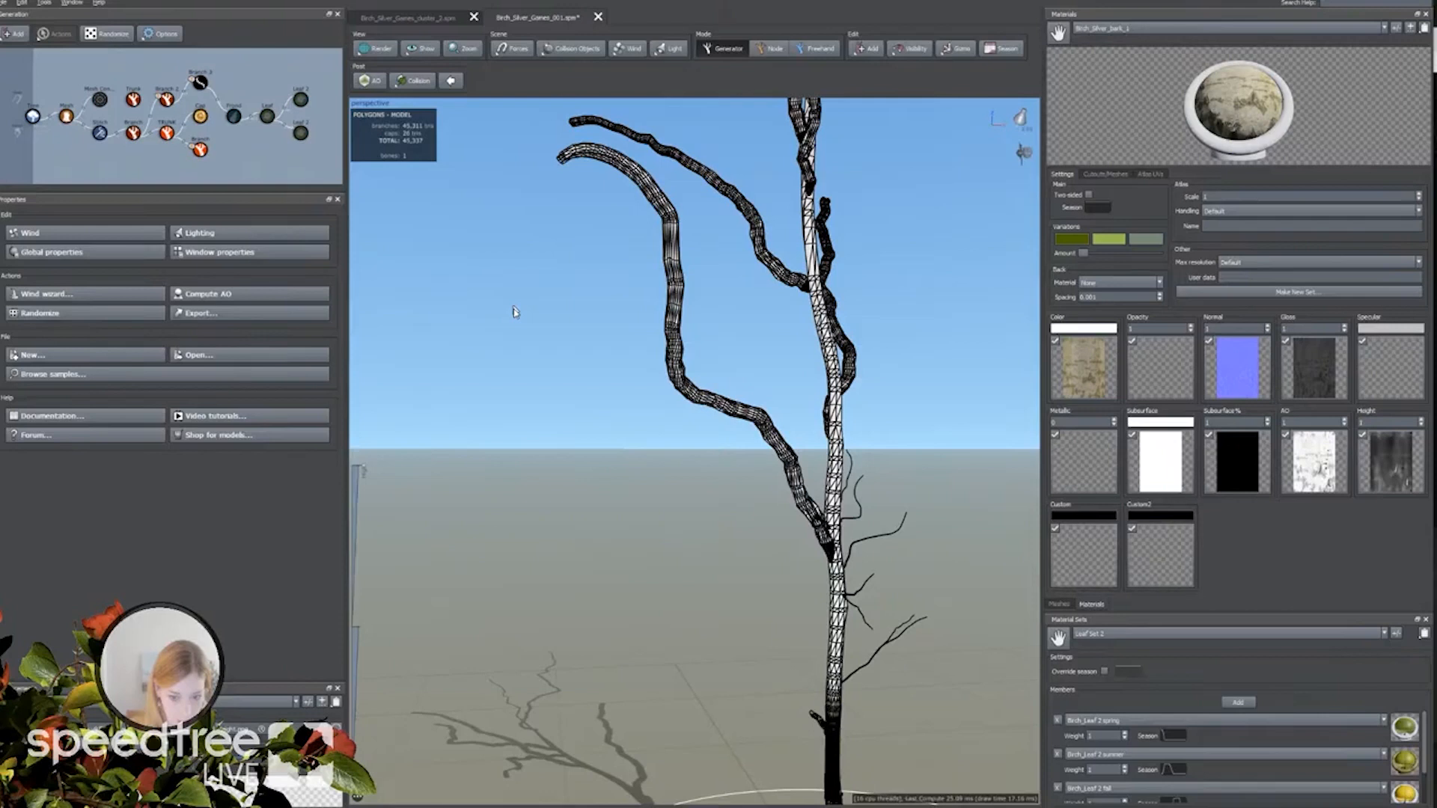
pyautogui.scroll(-5, 514, 311)
# Slope the relative length parent curve of Branch 2 down to about 0.44 at its end and view its parent choices.
pyautogui.click(133, 134)
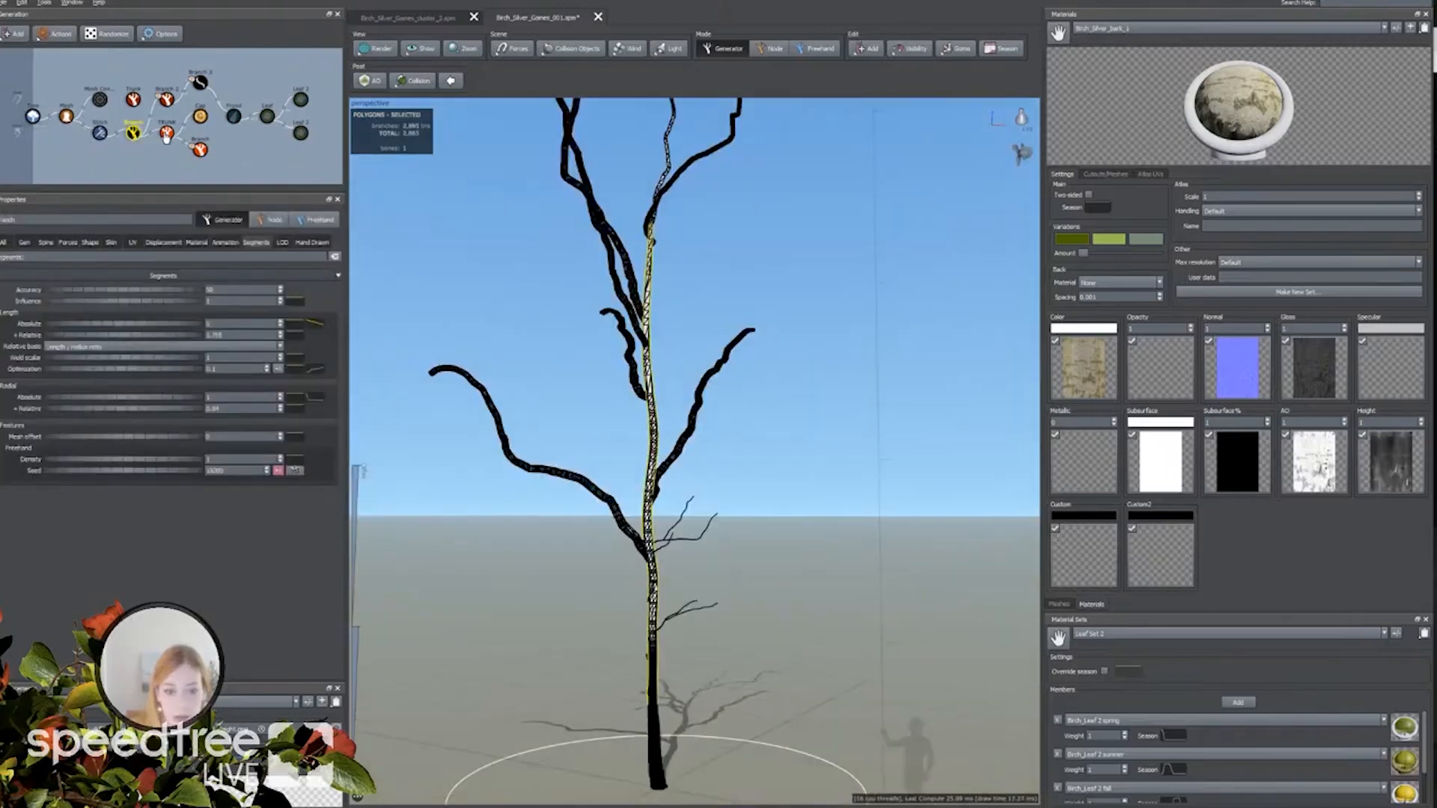
pyautogui.click(166, 99)
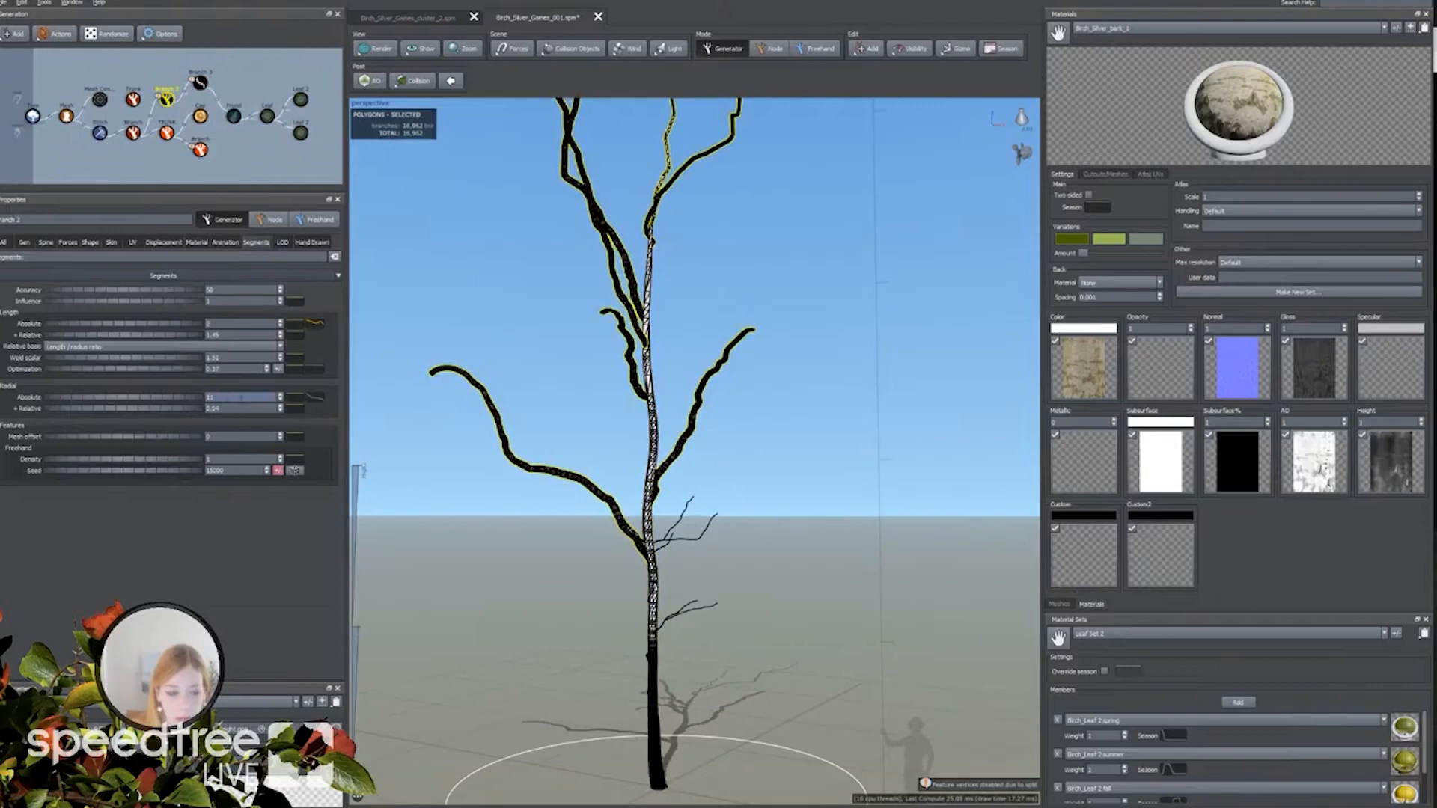
pyautogui.click(295, 334)
pyautogui.moveTo(576, 372); pyautogui.dragTo(583, 448)
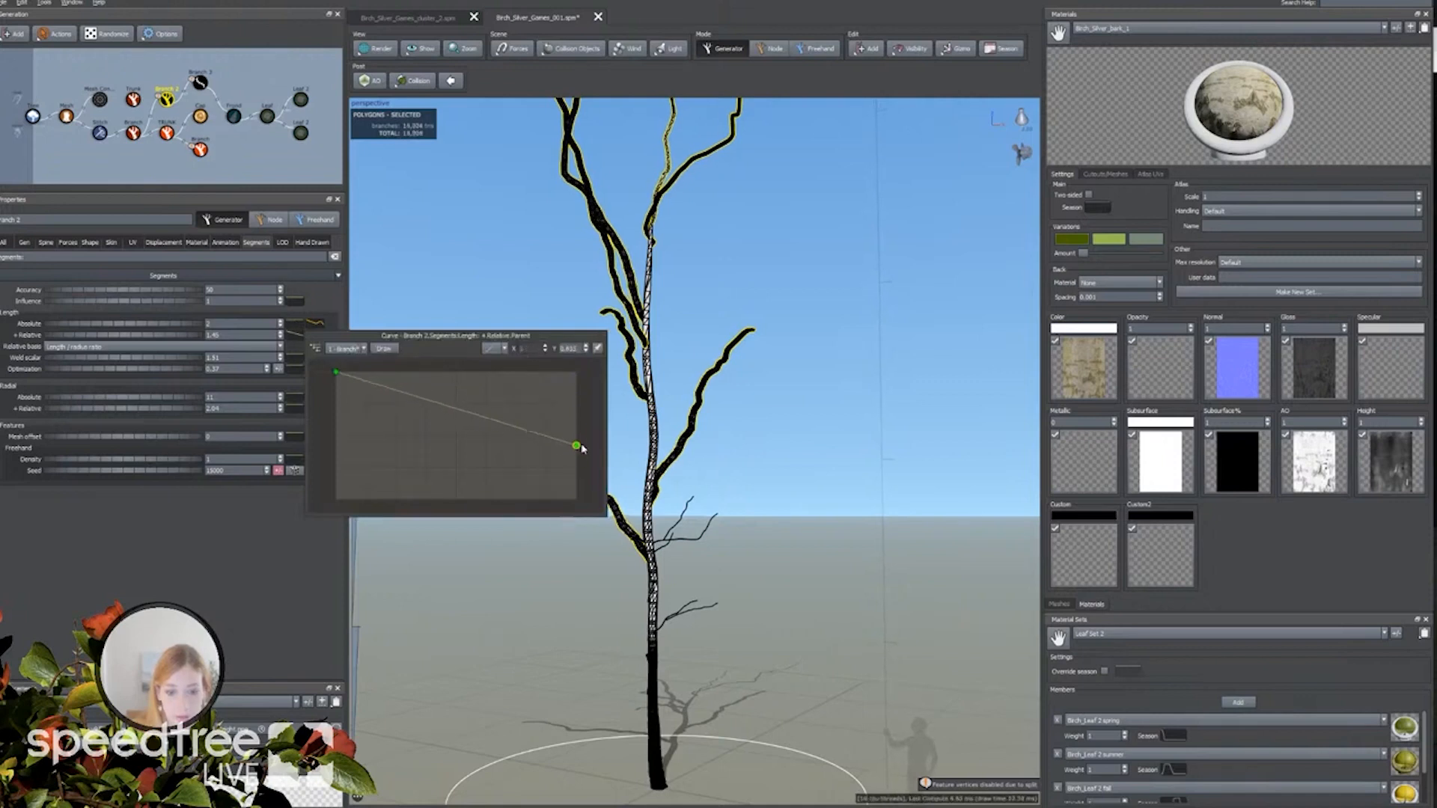
pyautogui.click(348, 350)
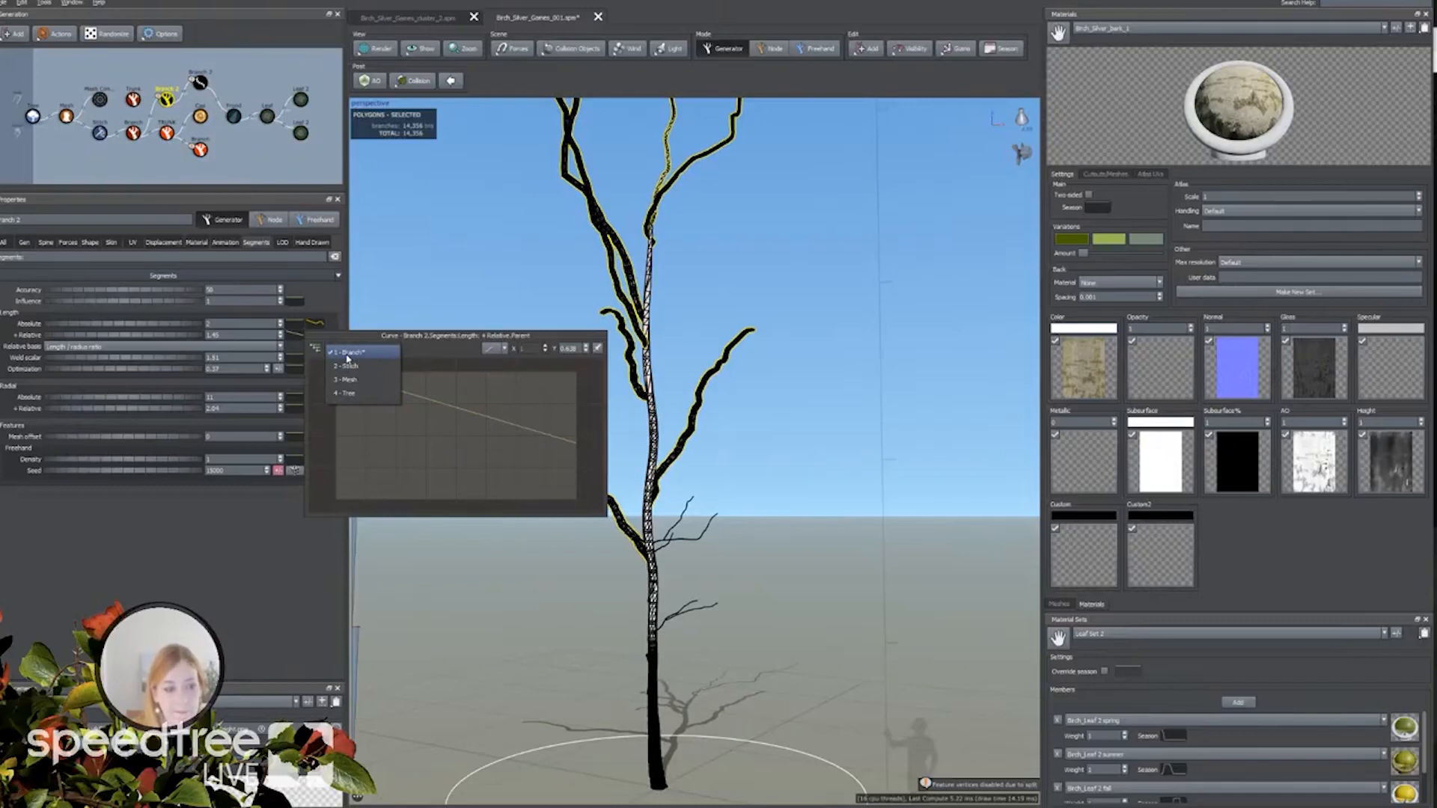
# Rename the trunk extension's generator in the generation graph as Trunks.
pyautogui.click(133, 135)
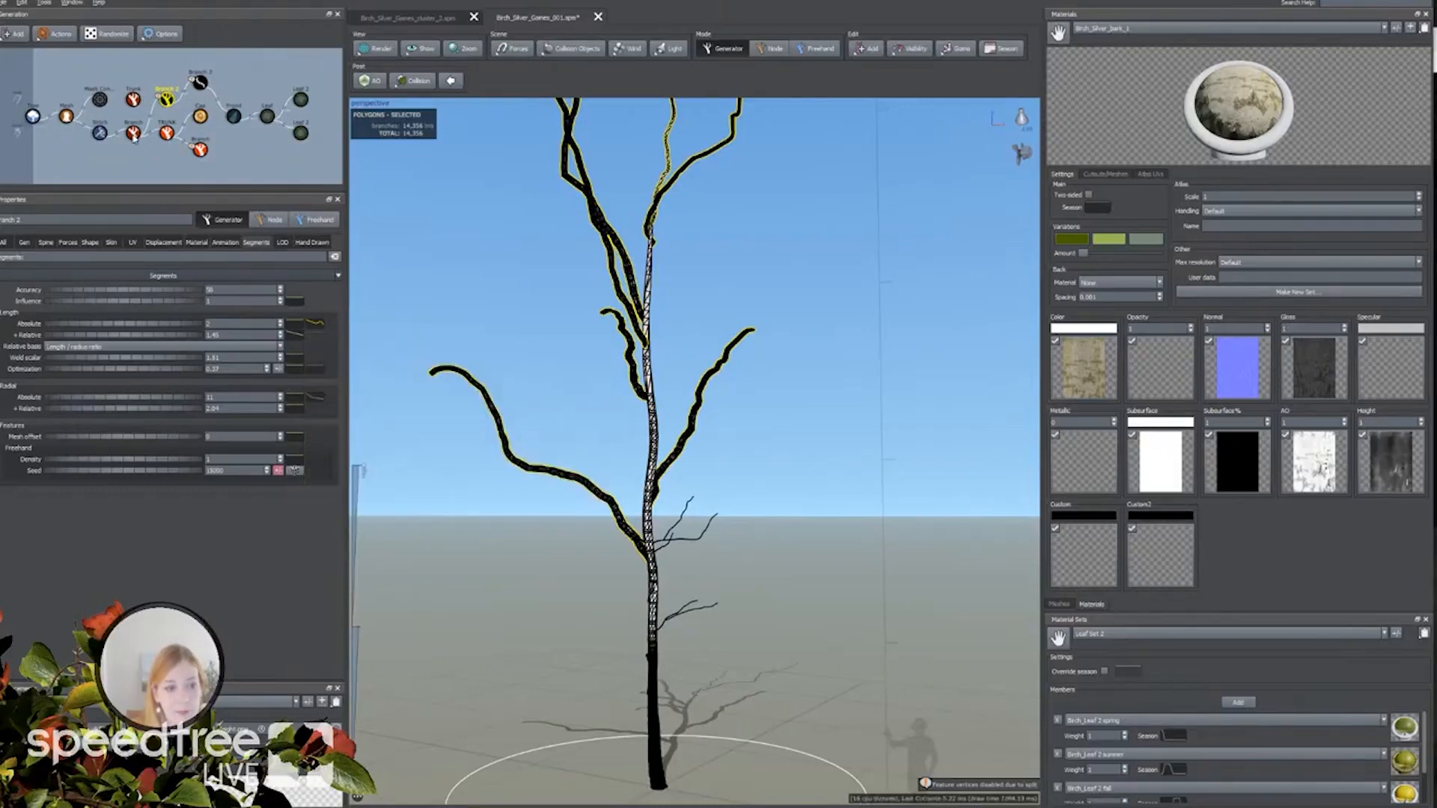
pyautogui.rightClick(135, 137)
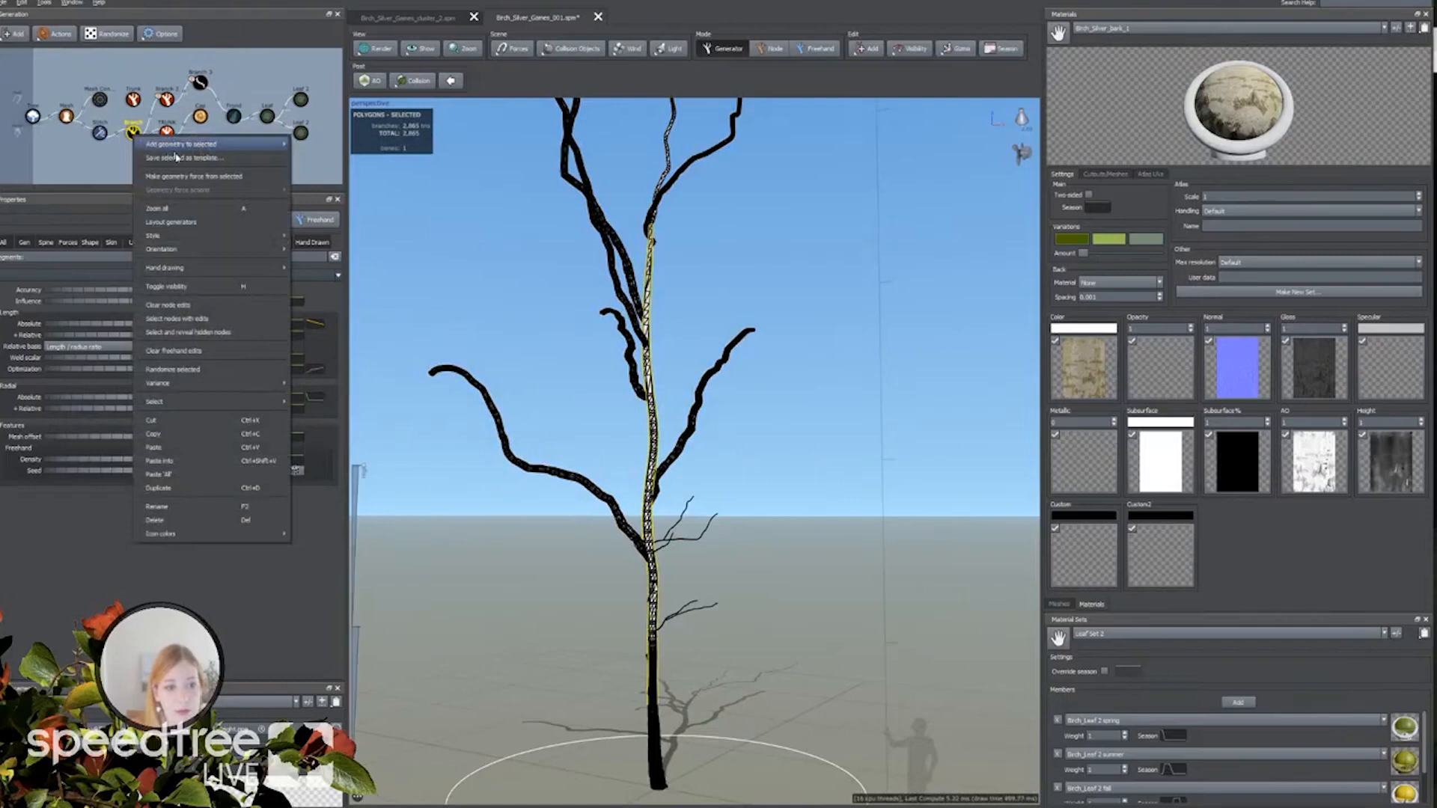
pyautogui.click(159, 507)
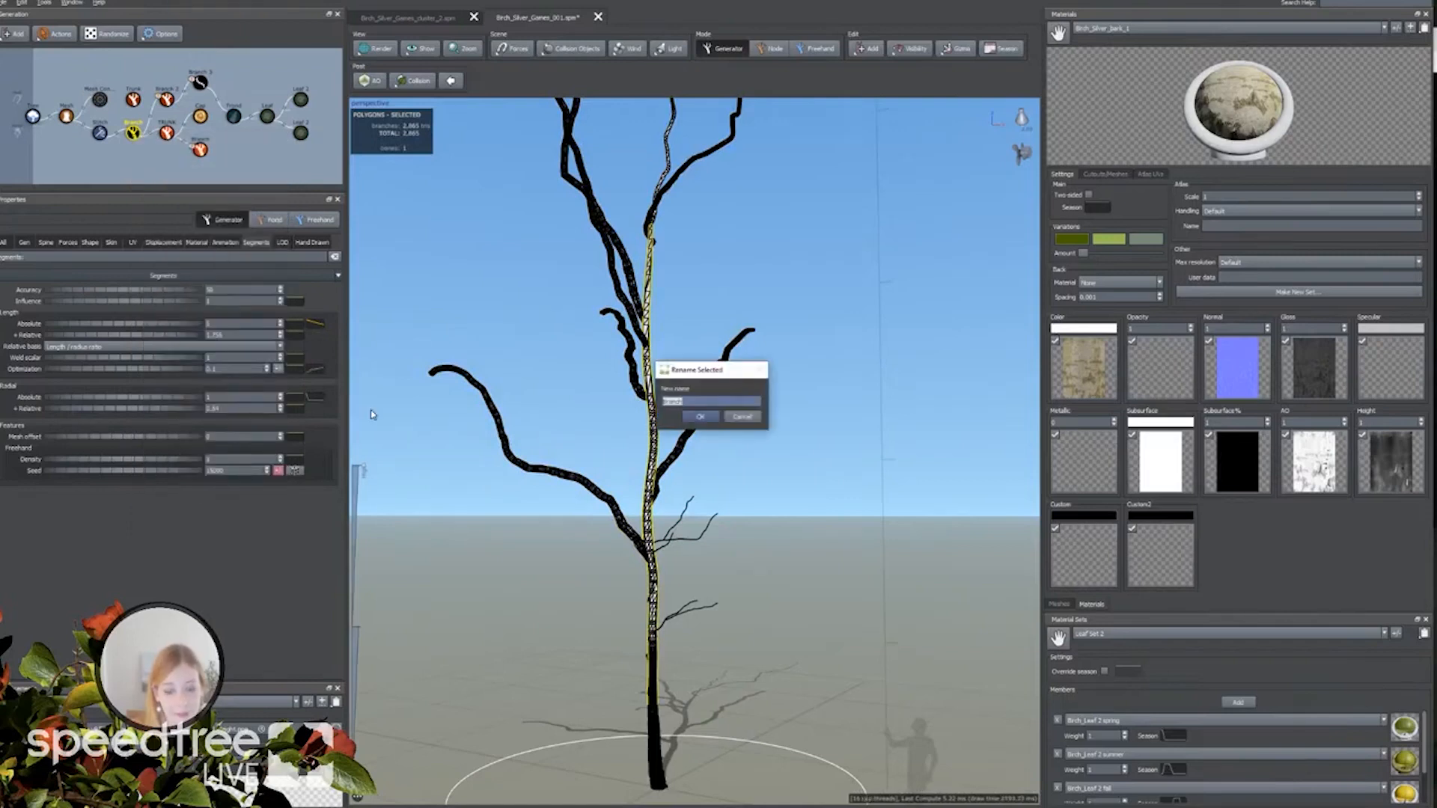
pyautogui.write('Trunks')
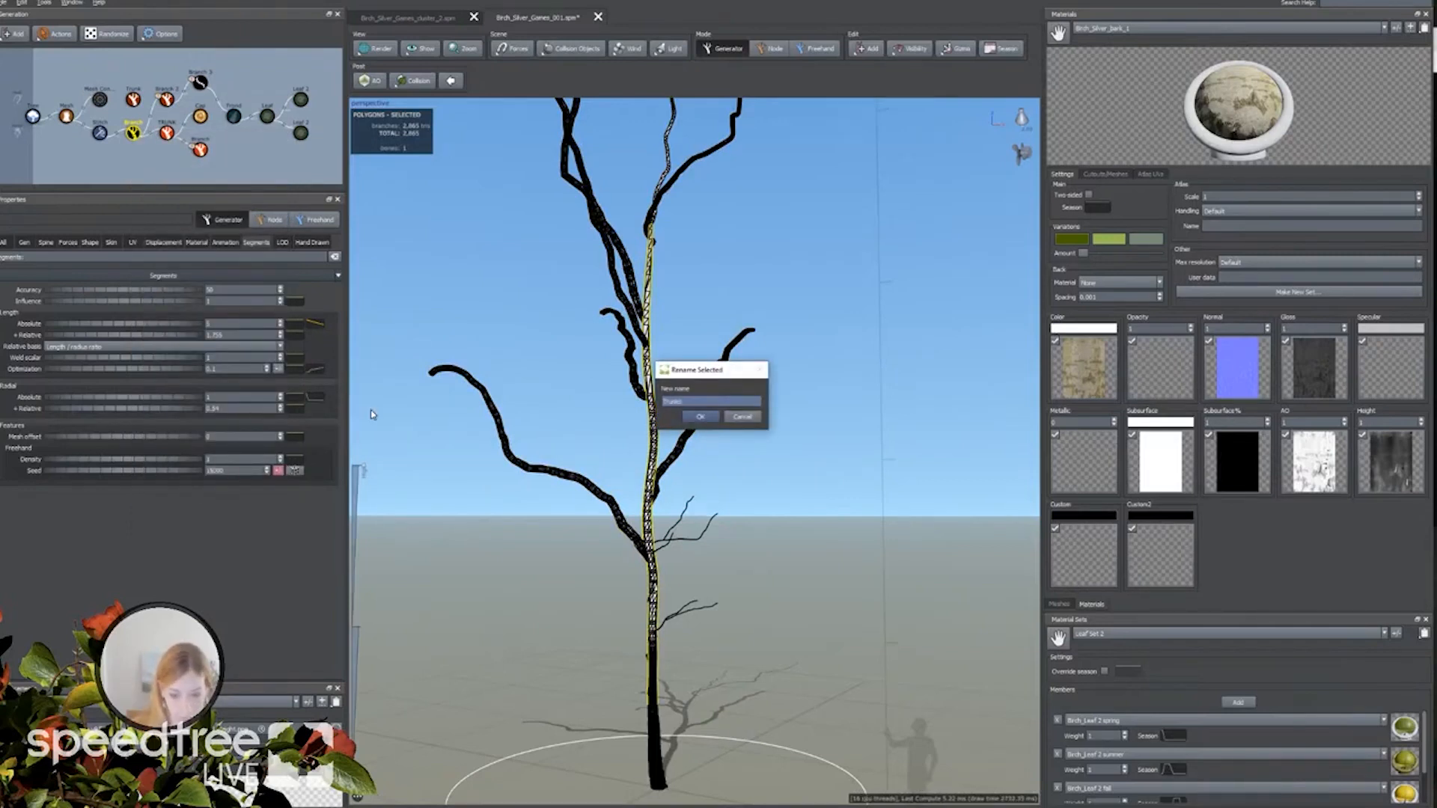
pyautogui.press('Return')
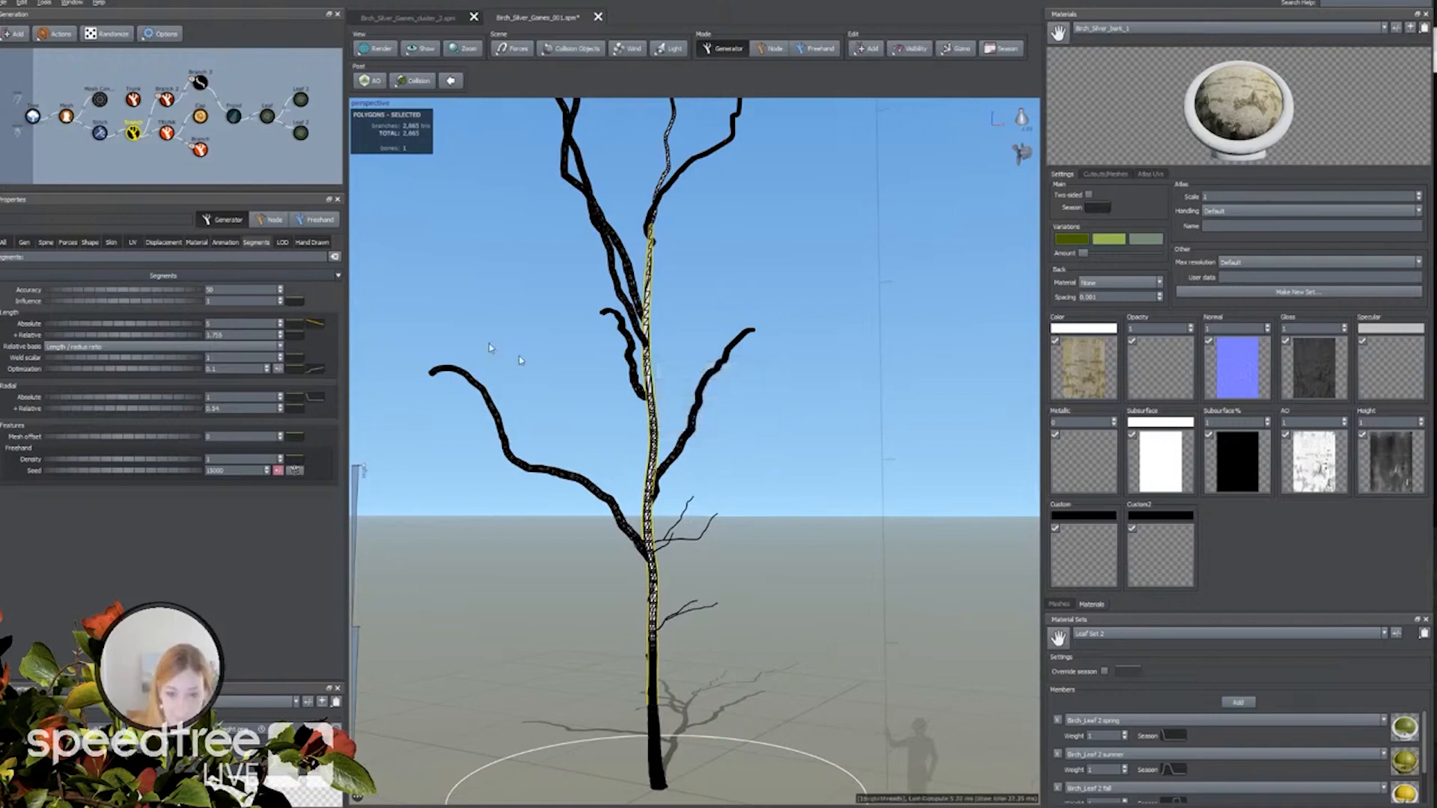
# Rename the generator of the thin side branches on the lower trunk.
pyautogui.rightClick(166, 136)
pyautogui.click(198, 507)
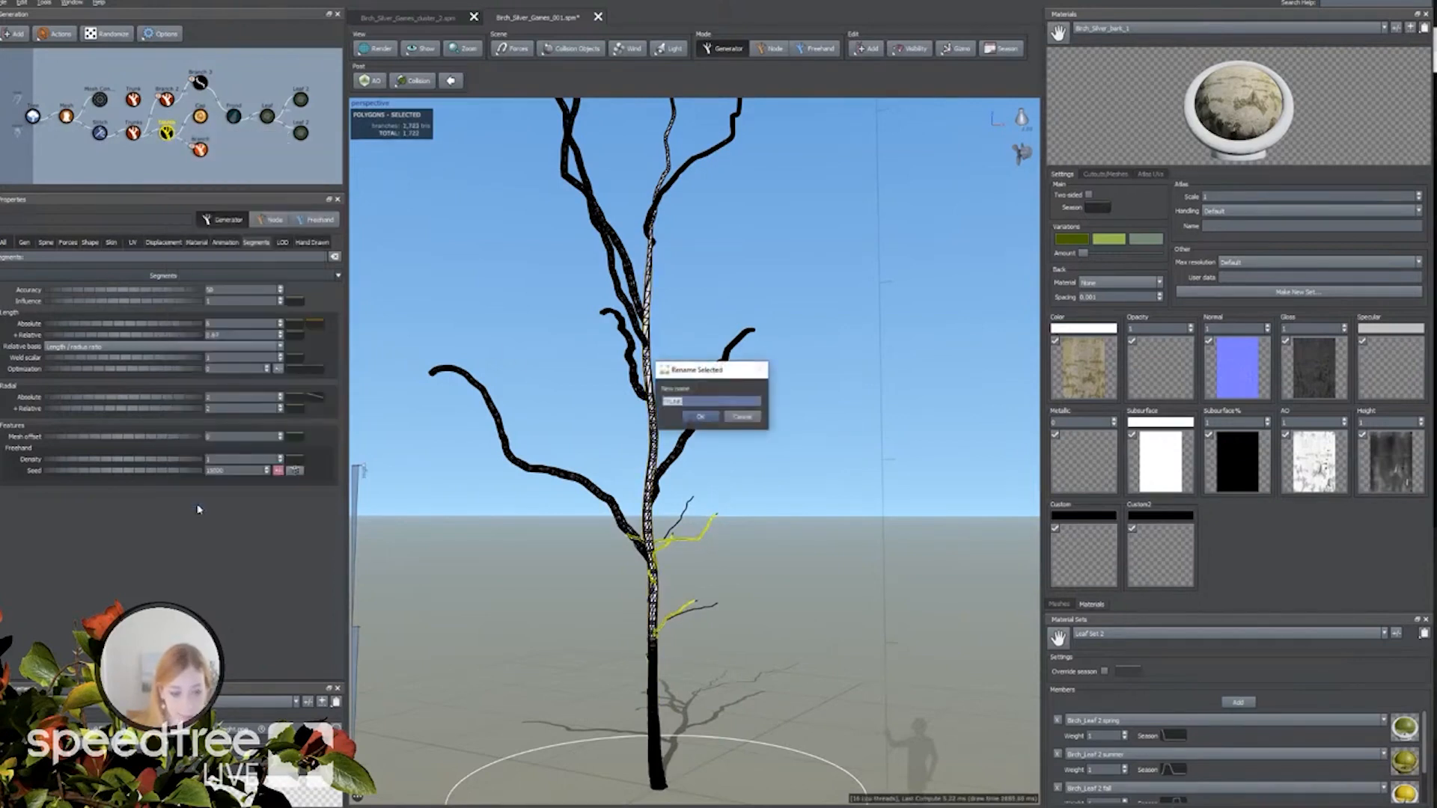
pyautogui.write('small tr')
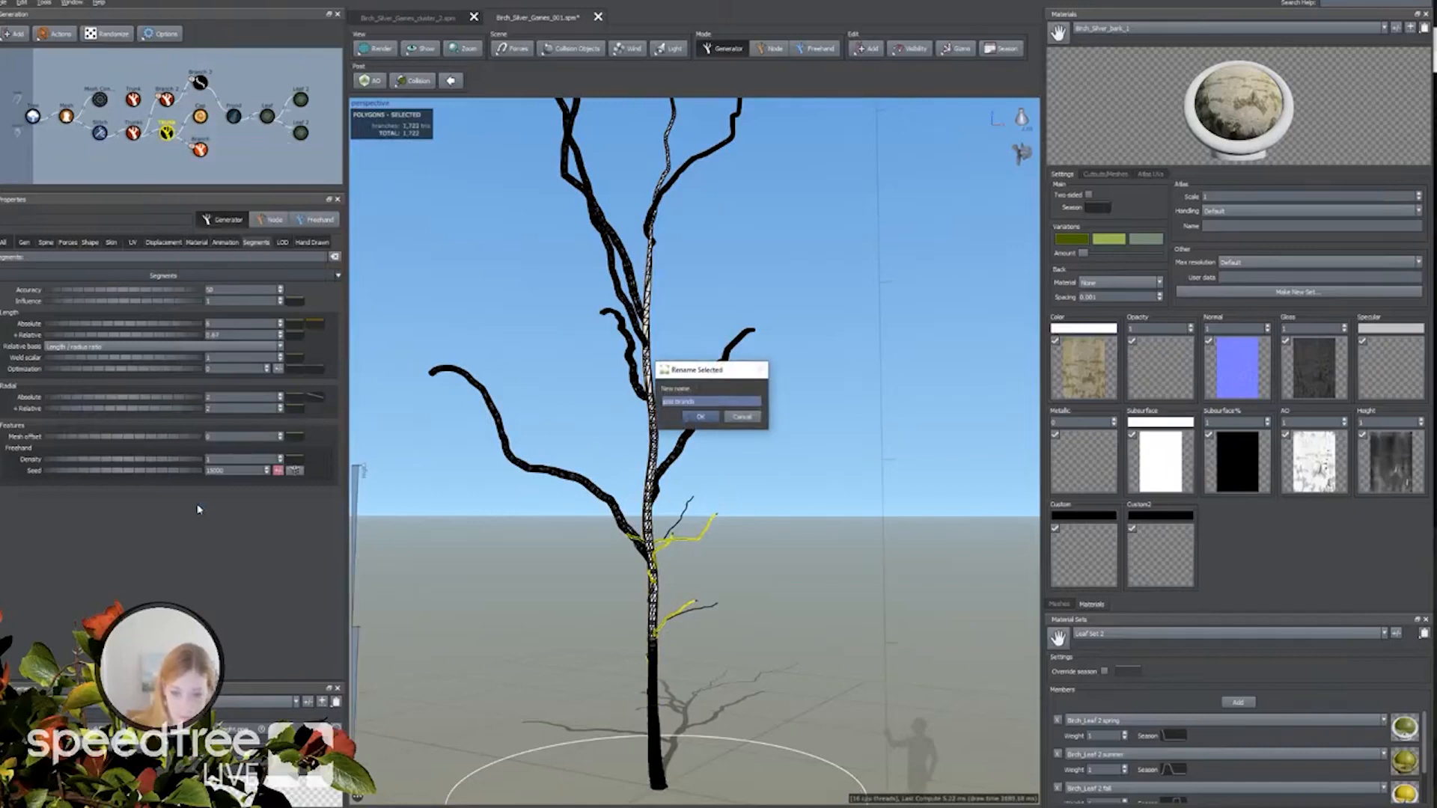
pyautogui.press('Return')
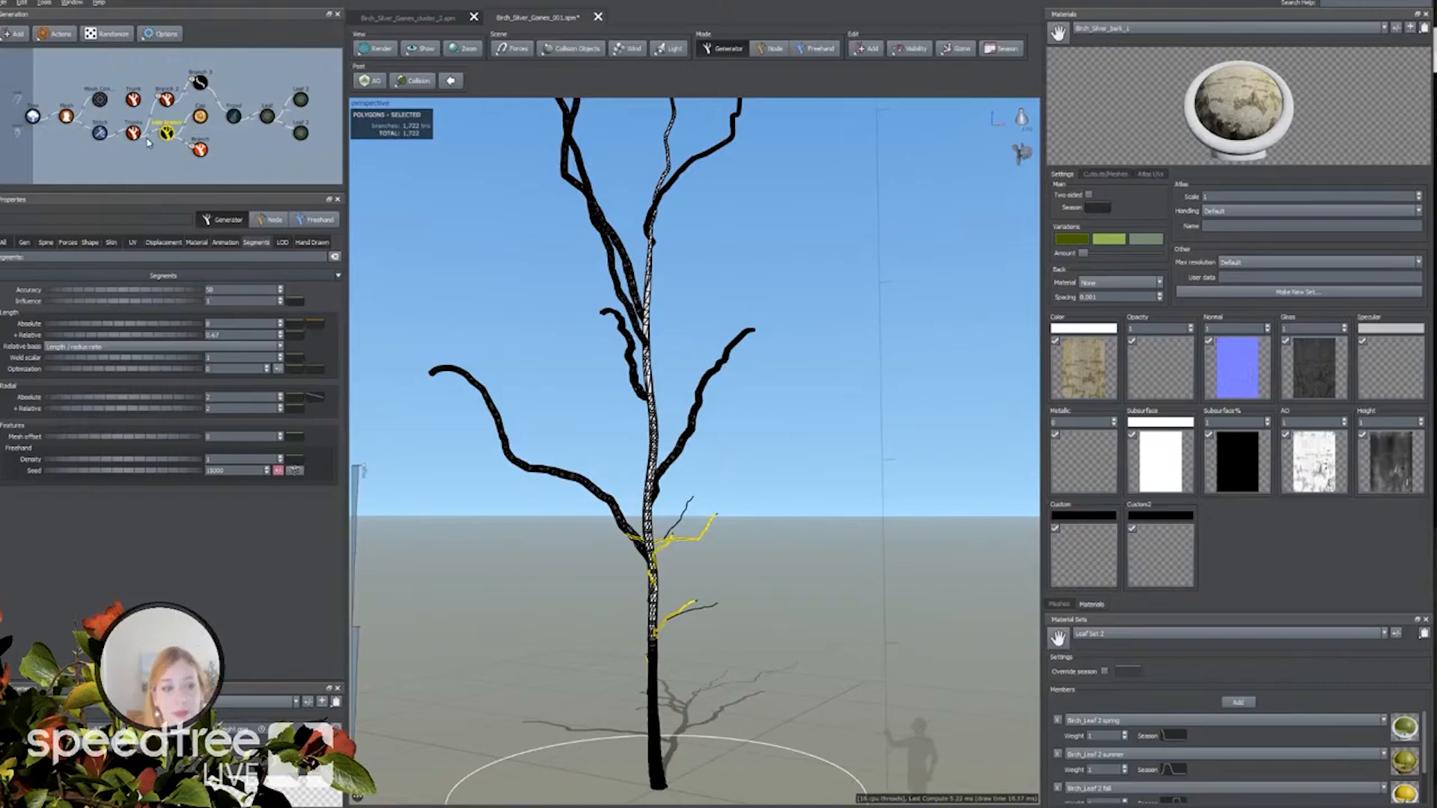
# Base Branch 2's relative length segments parent curve on Trunks and lower its middle and end points, with the end near zero.
pyautogui.click(166, 99)
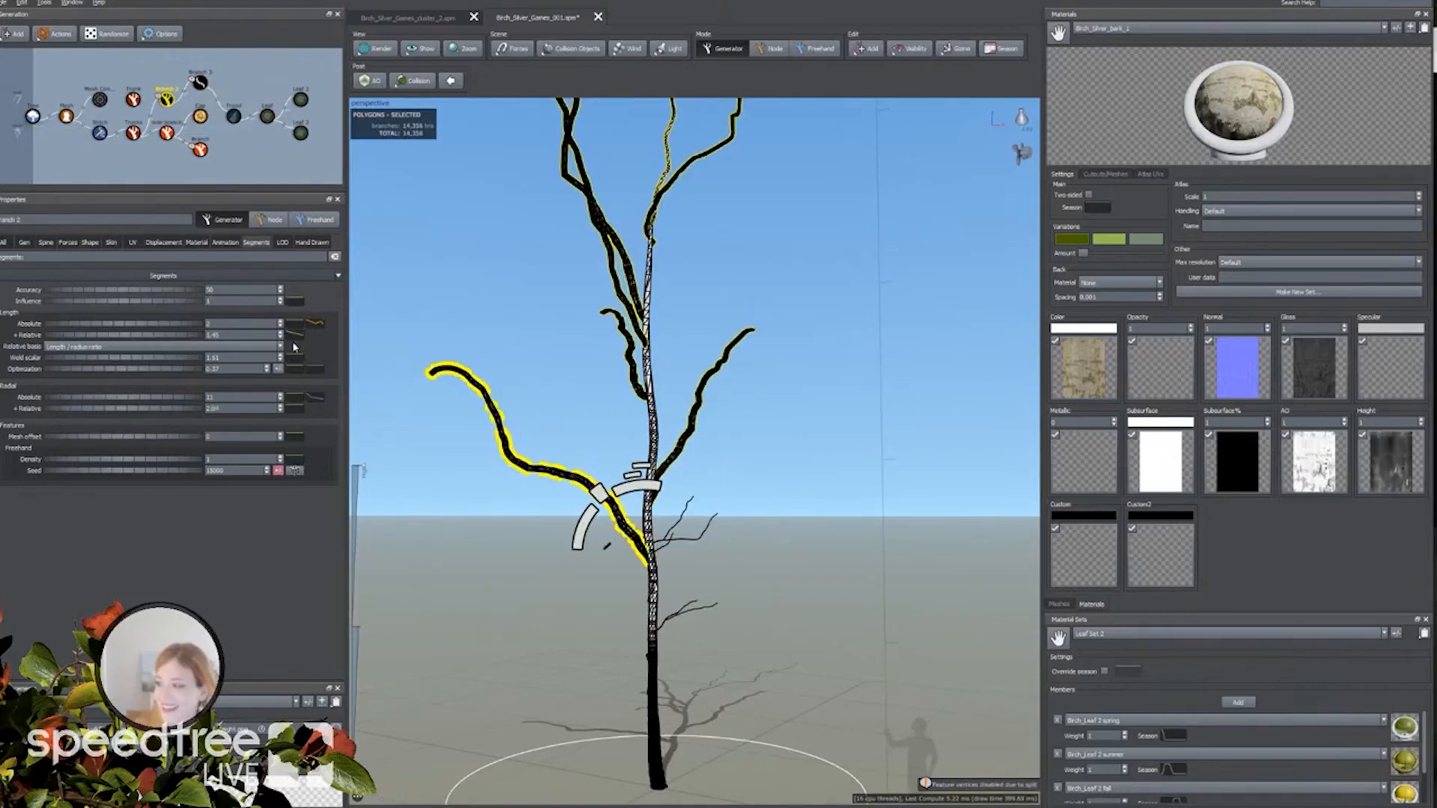
pyautogui.click(297, 334)
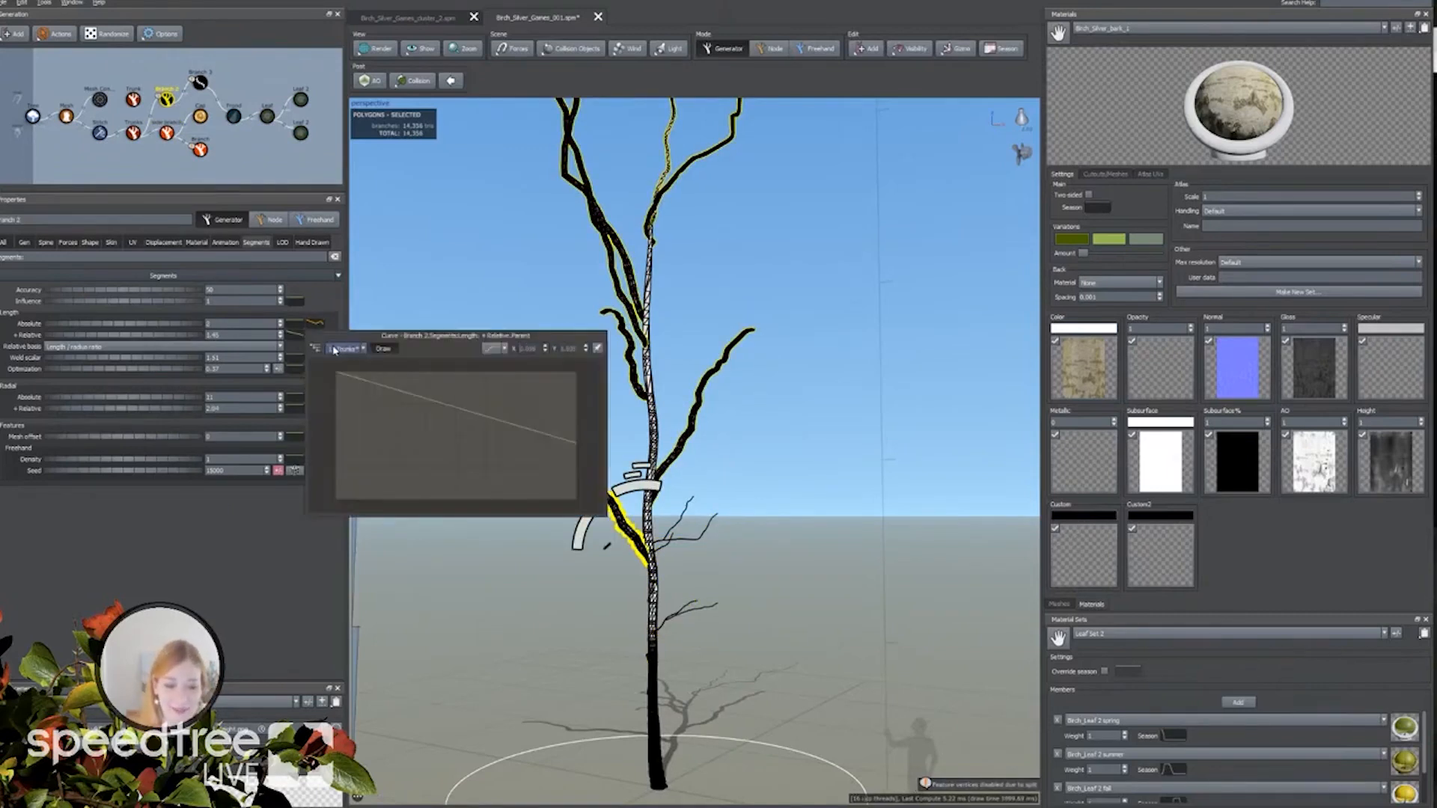
pyautogui.click(341, 348)
pyautogui.click(363, 352)
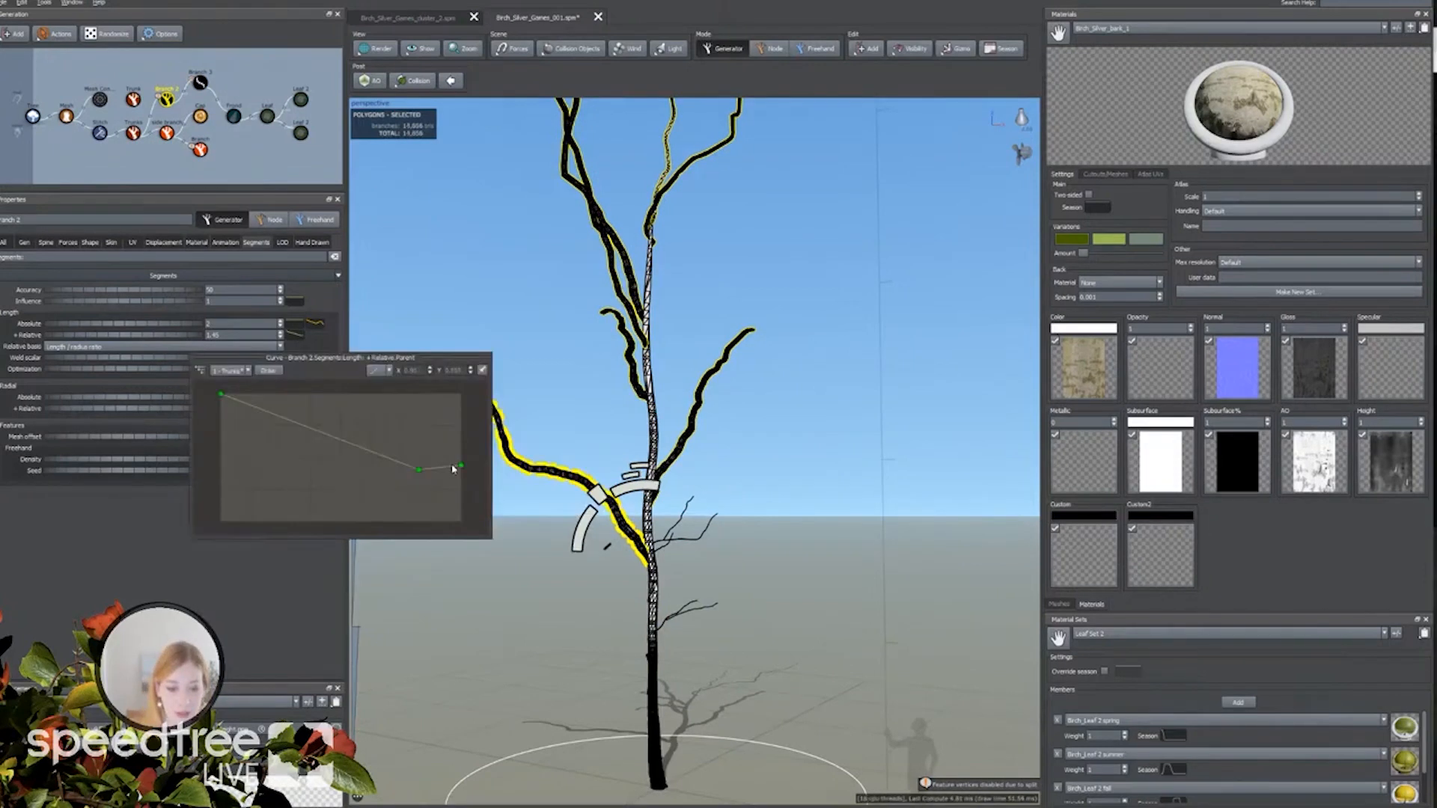
pyautogui.moveTo(460, 468); pyautogui.dragTo(461, 491)
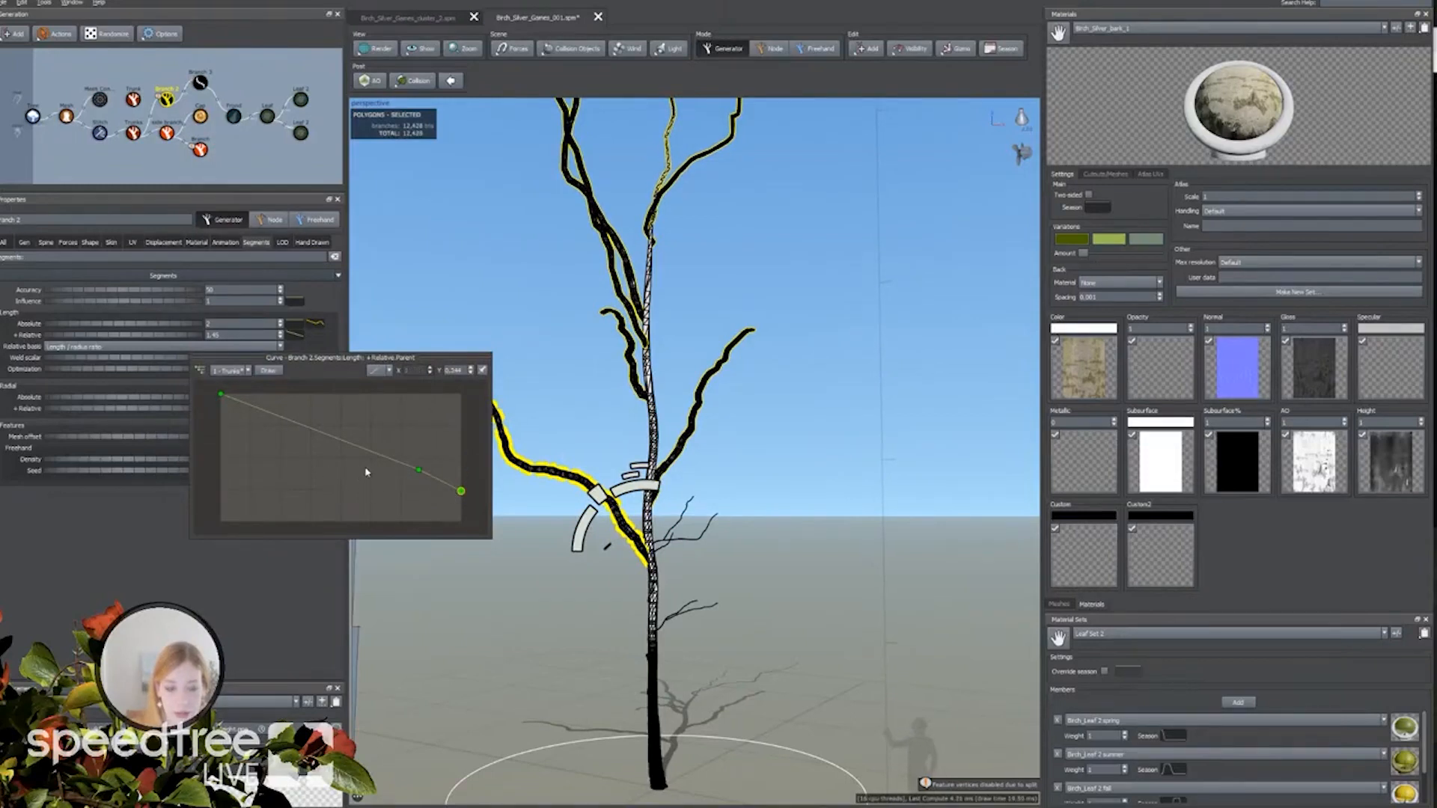
pyautogui.scroll(-1, 301, 435)
pyautogui.scroll(3, 301, 436)
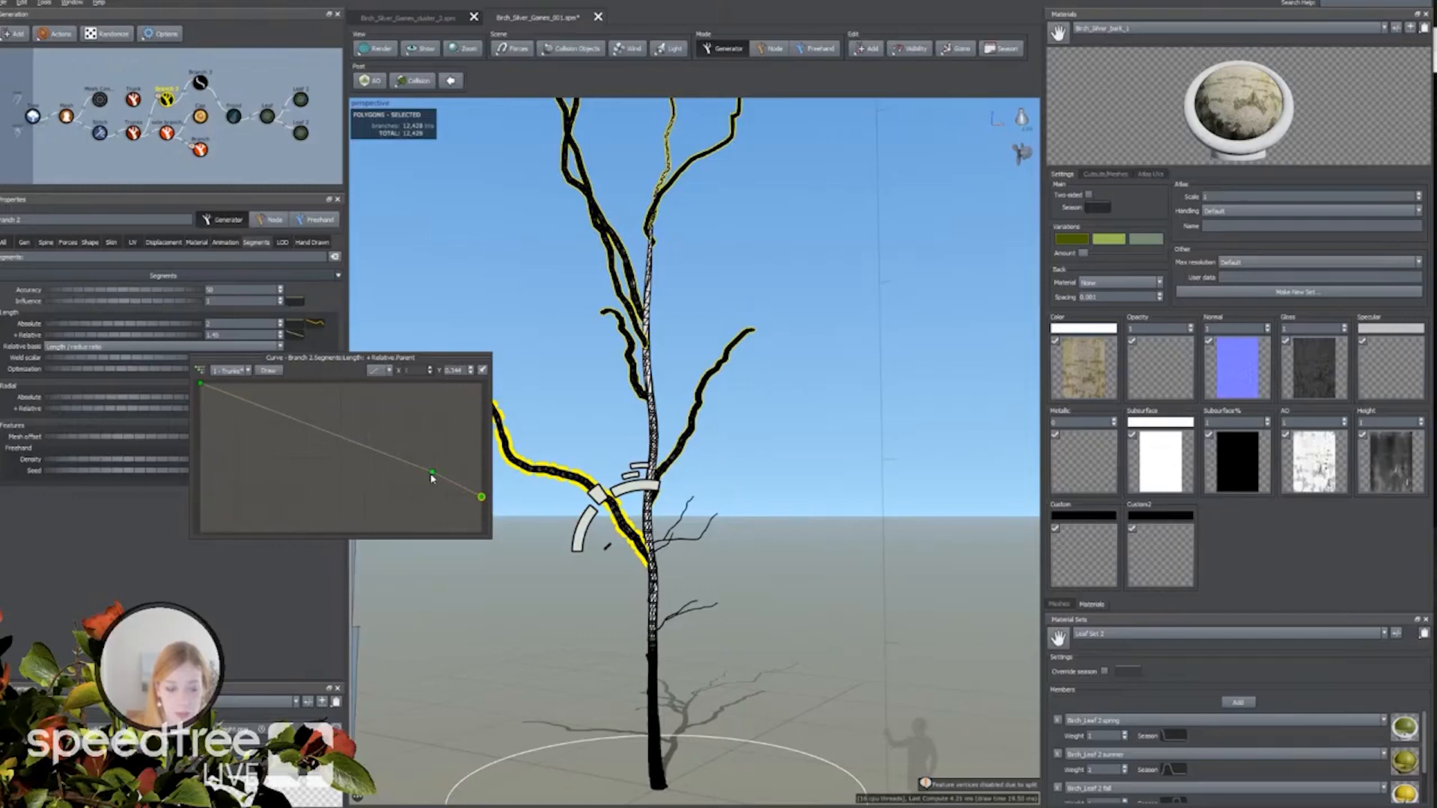
pyautogui.moveTo(432, 477); pyautogui.dragTo(396, 500)
pyautogui.moveTo(480, 520); pyautogui.dragTo(481, 522)
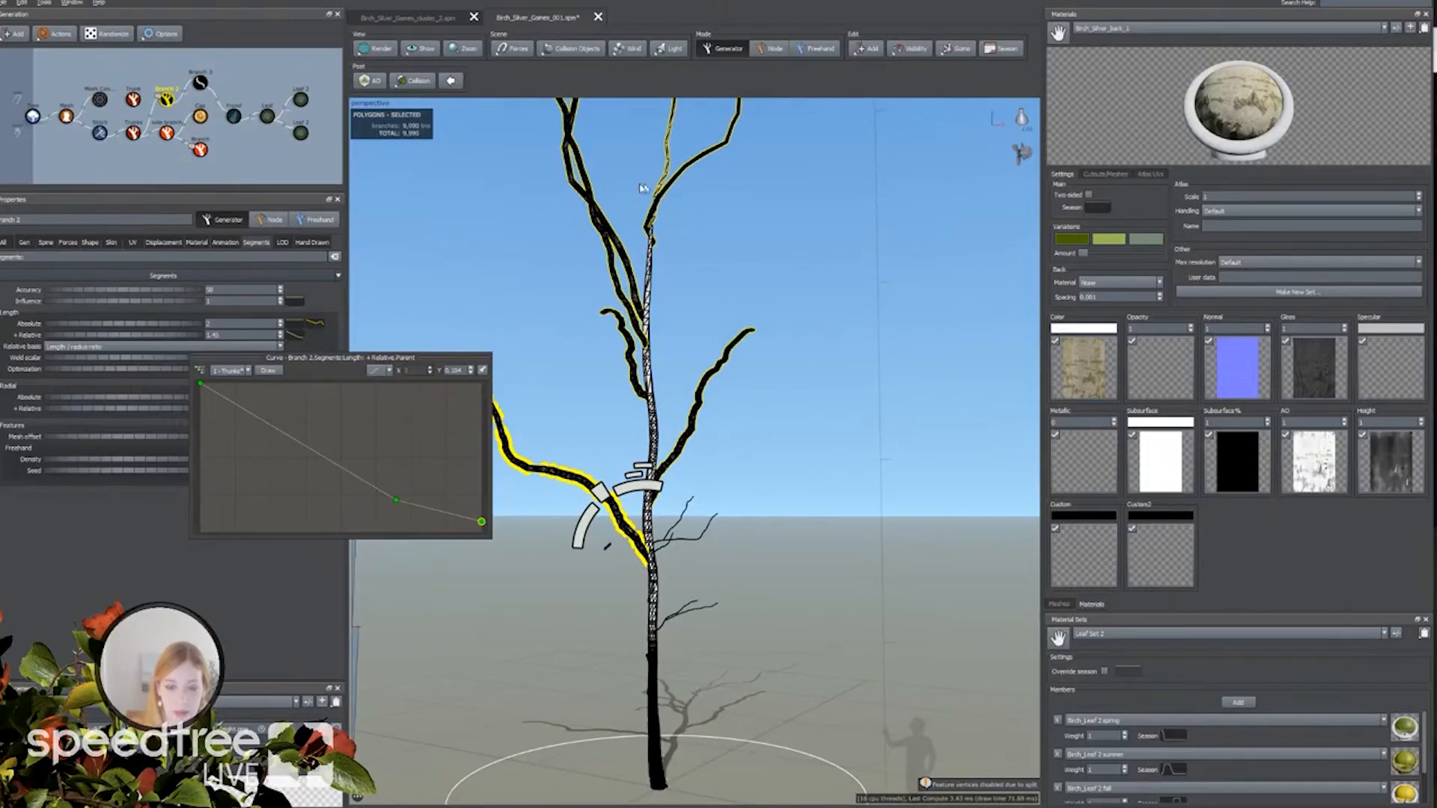
# Bring back the frond and leaf generators and inspect the full tree's wireframe from further away.
pyautogui.click(233, 159)
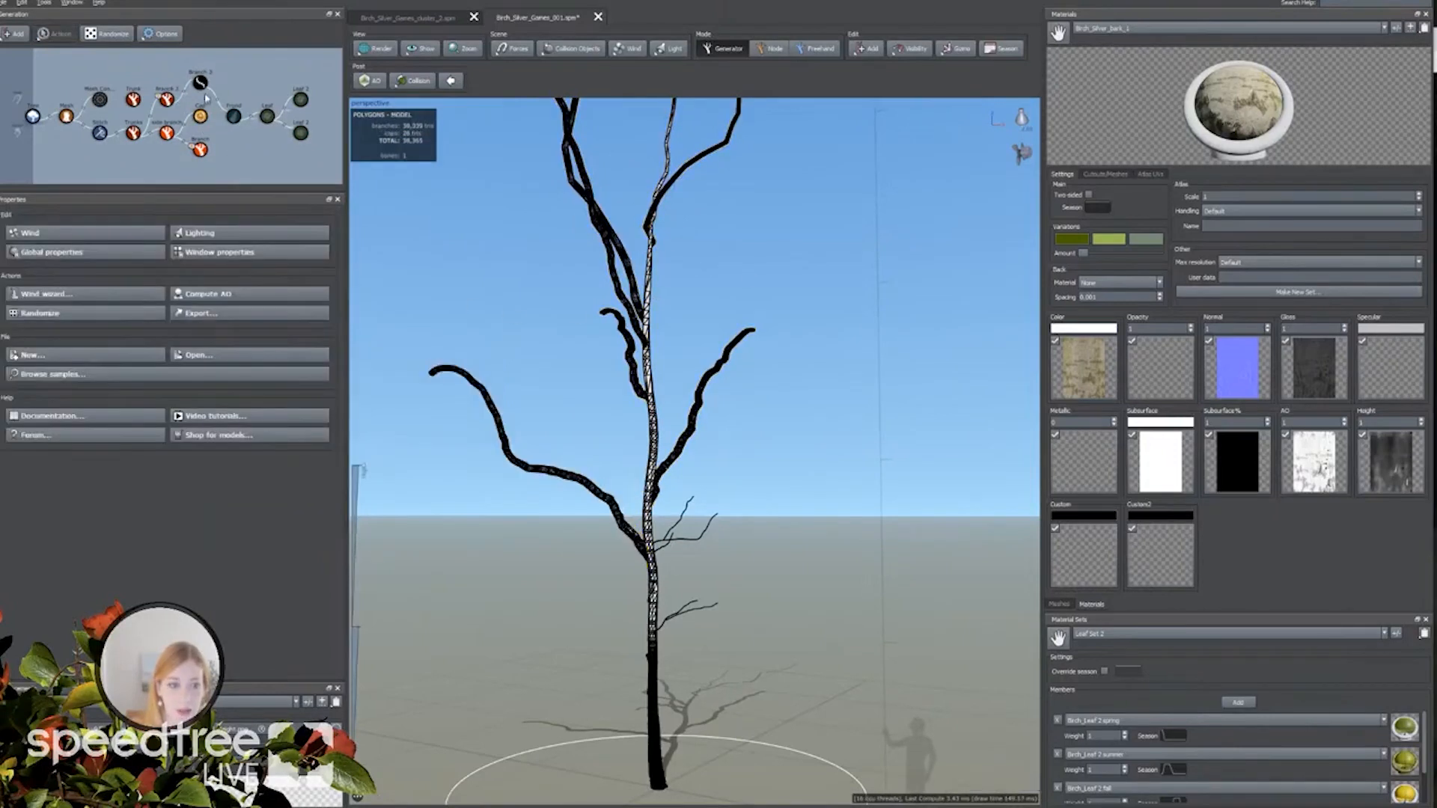
pyautogui.click(165, 99)
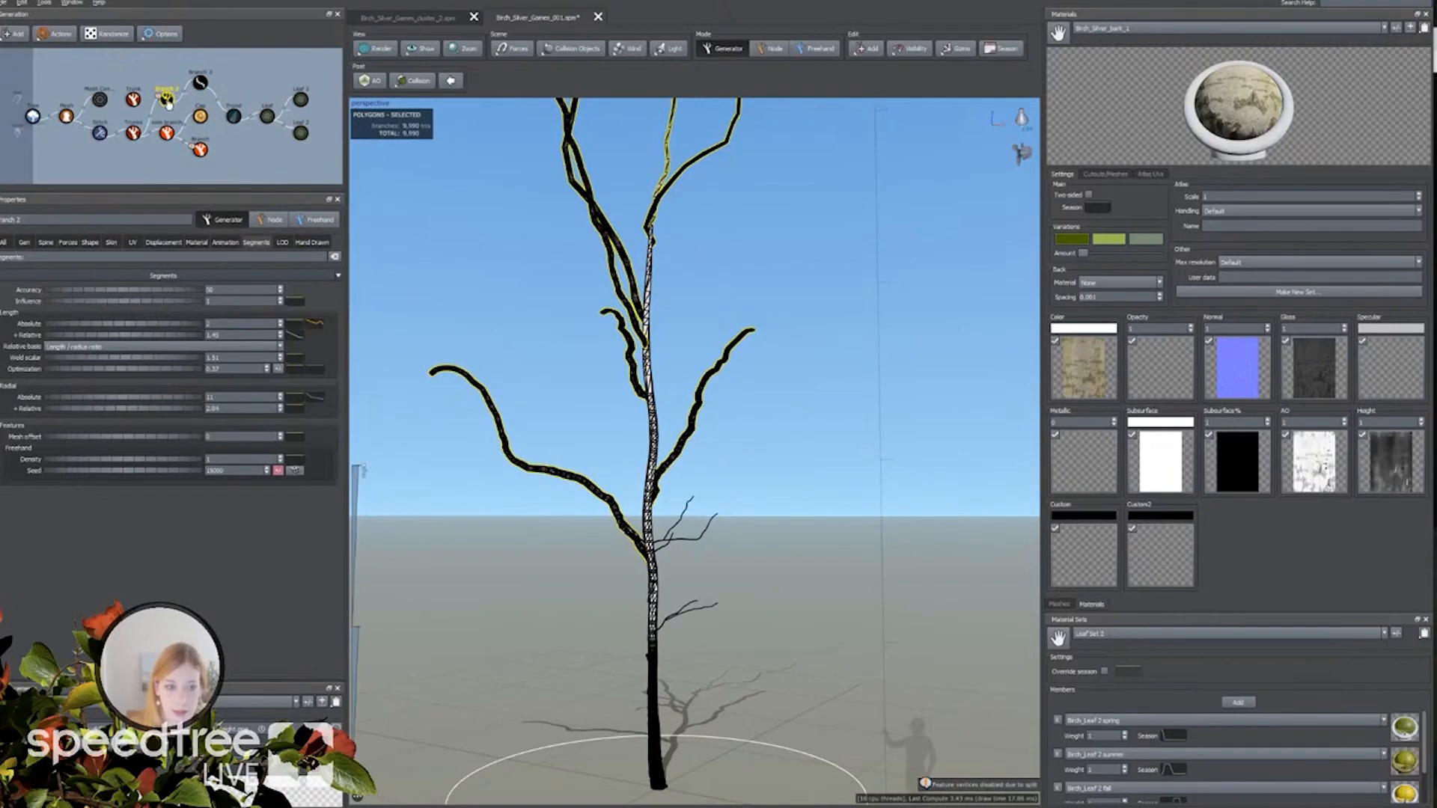
pyautogui.click(248, 171)
pyautogui.moveTo(225, 74); pyautogui.dragTo(319, 150)
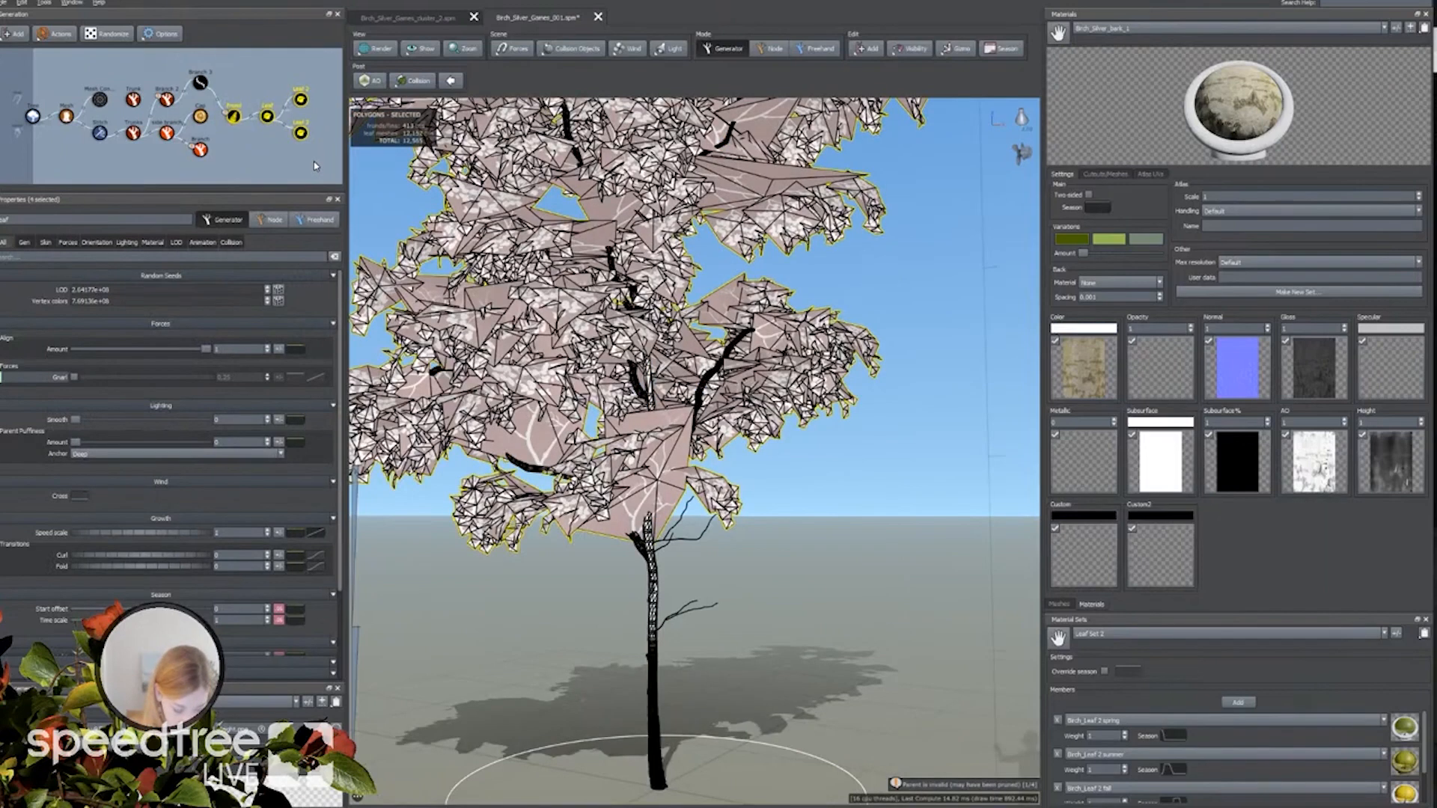
pyautogui.moveTo(445, 196); pyautogui.dragTo(483, 270, button='middle')
pyautogui.scroll(-2, 483, 271)
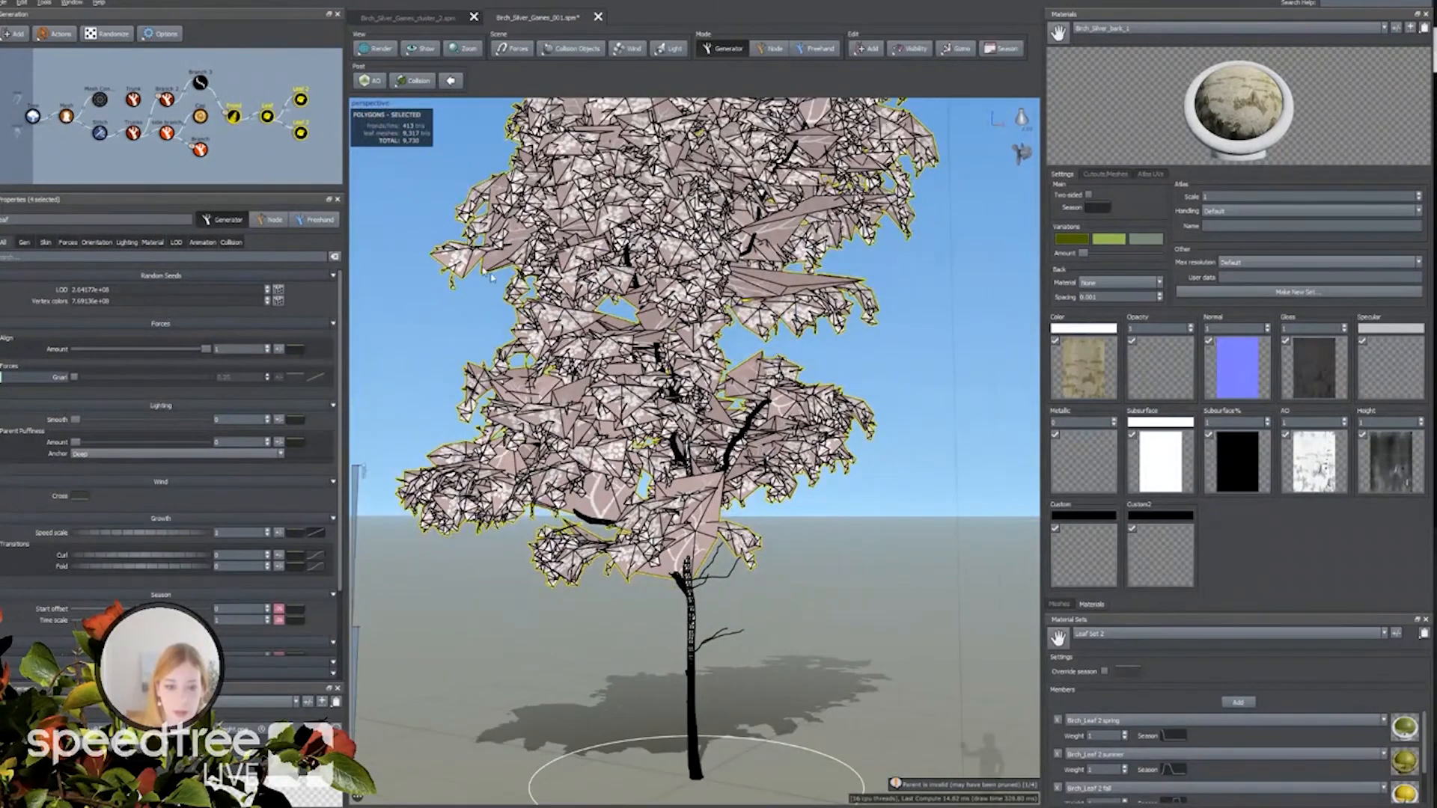
pyautogui.click(388, 178)
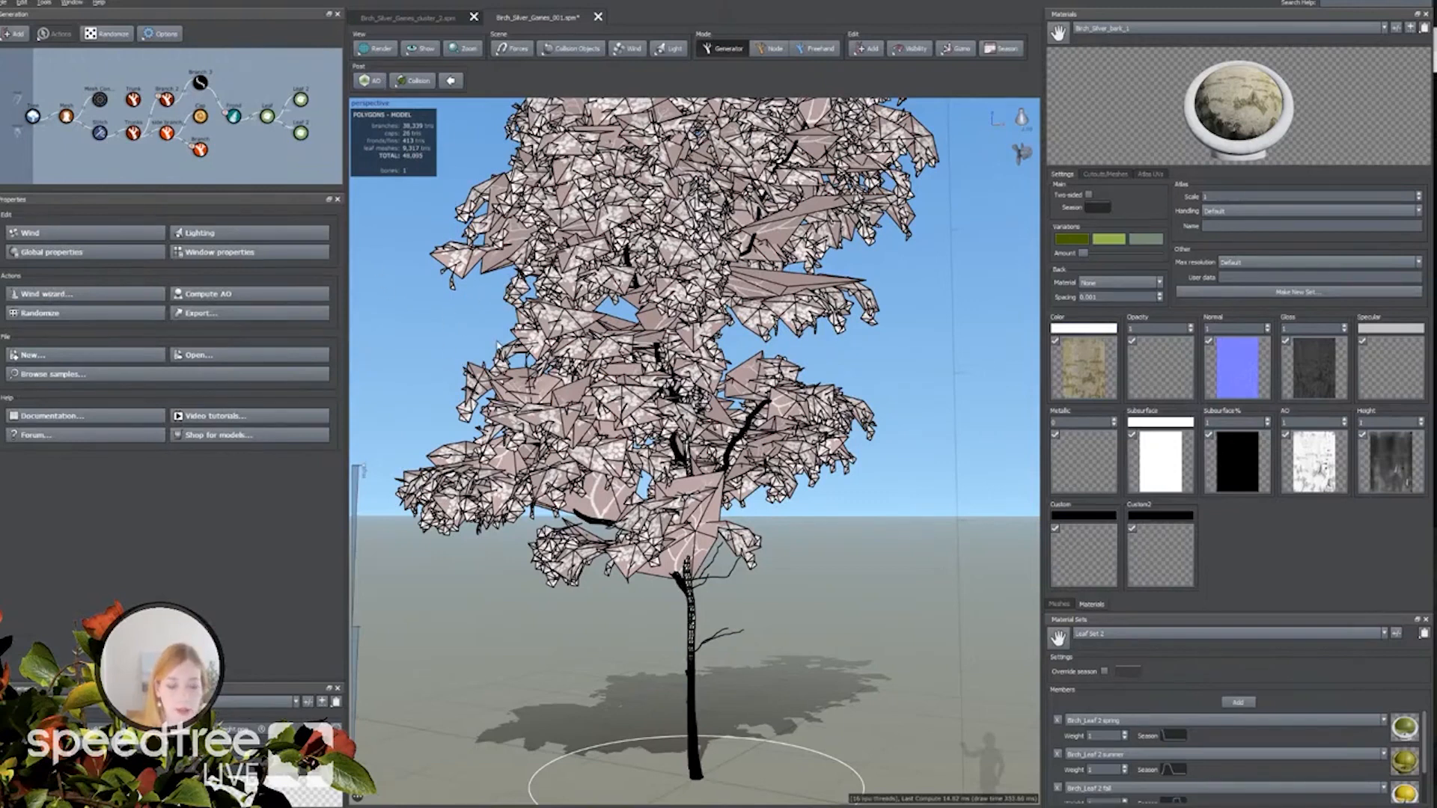
pyautogui.scroll(-3, 473, 320)
pyautogui.moveTo(487, 321); pyautogui.dragTo(464, 416)
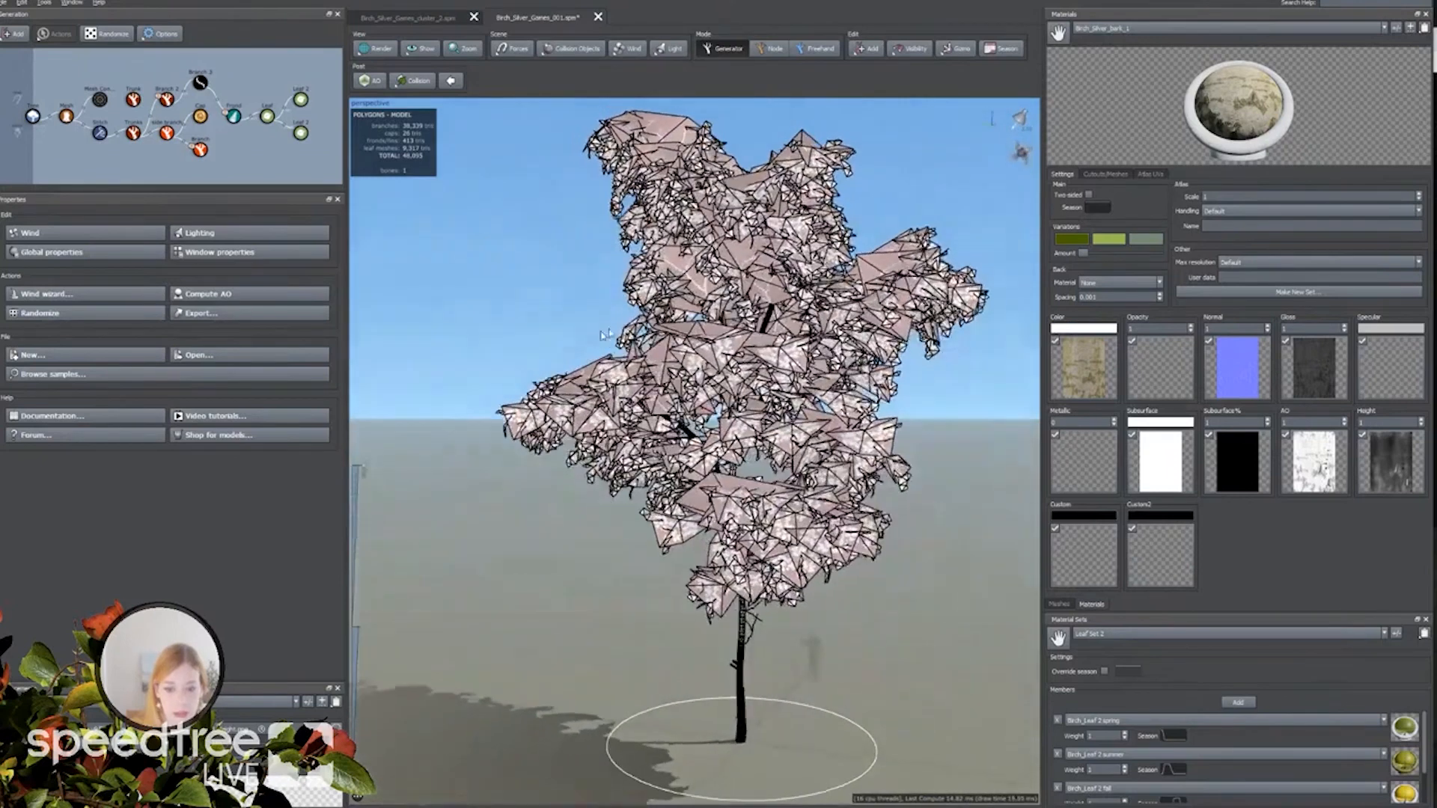
# Set the mesh LOD offset of the upper Leaf 2 generator to 1.
pyautogui.click(503, 434)
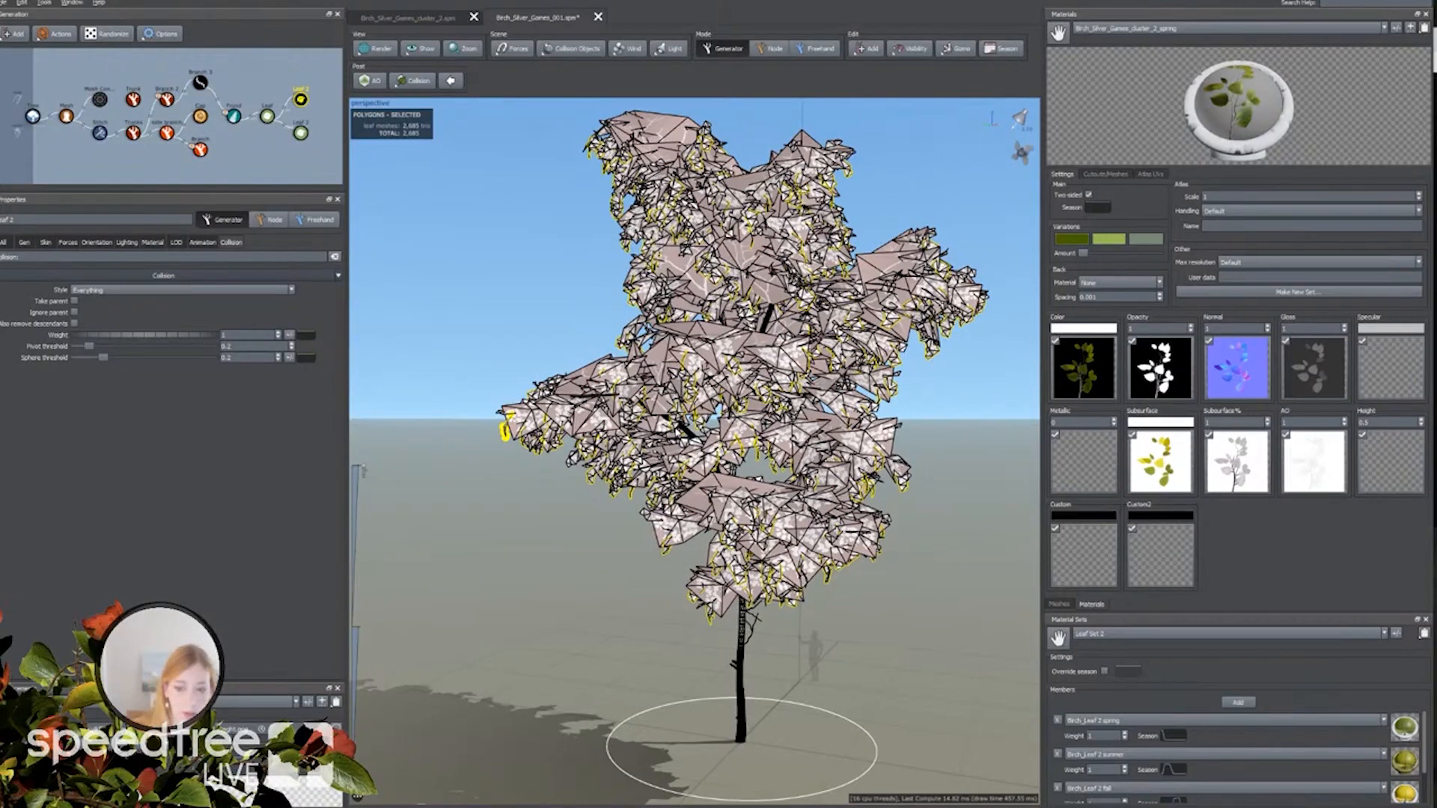
pyautogui.click(45, 244)
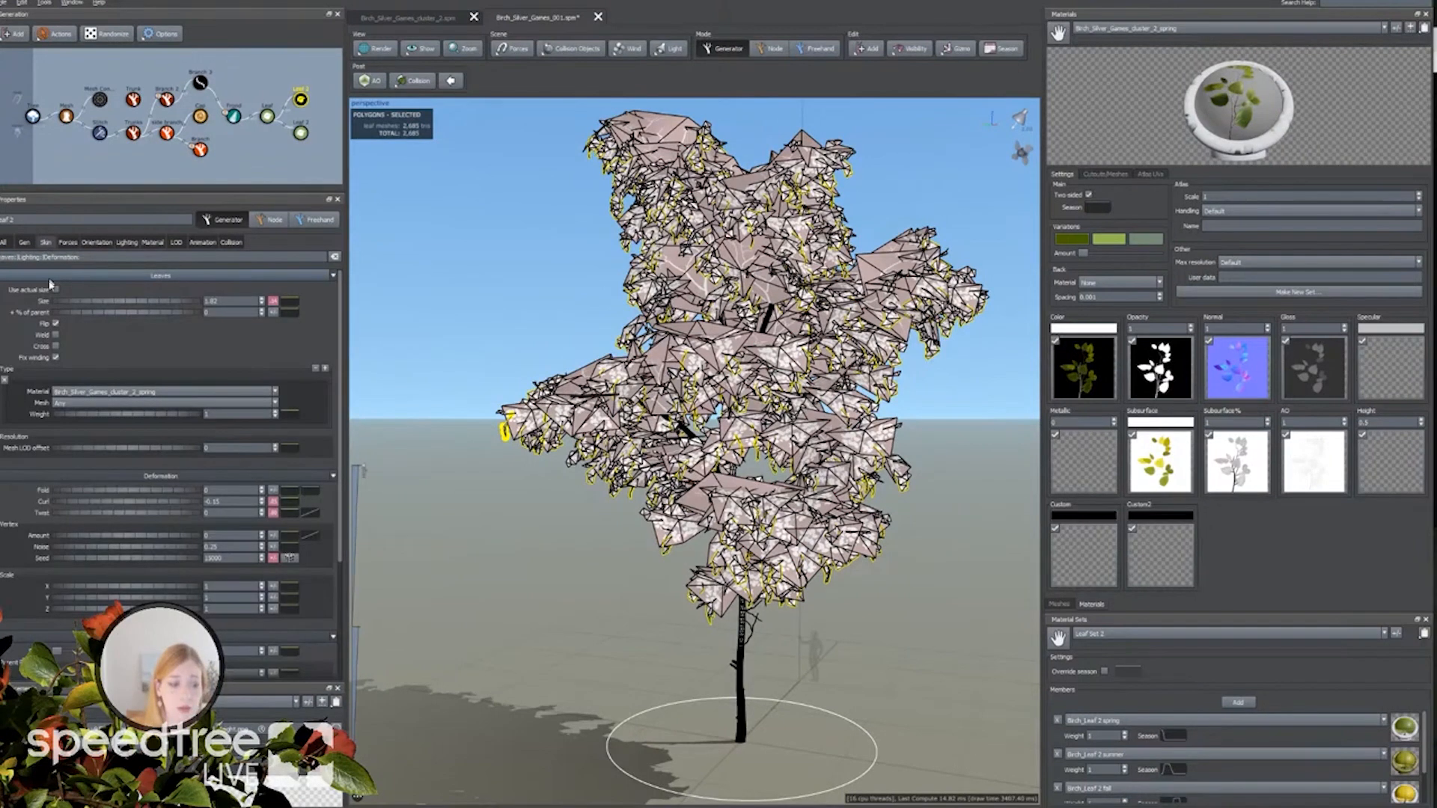
pyautogui.click(224, 447)
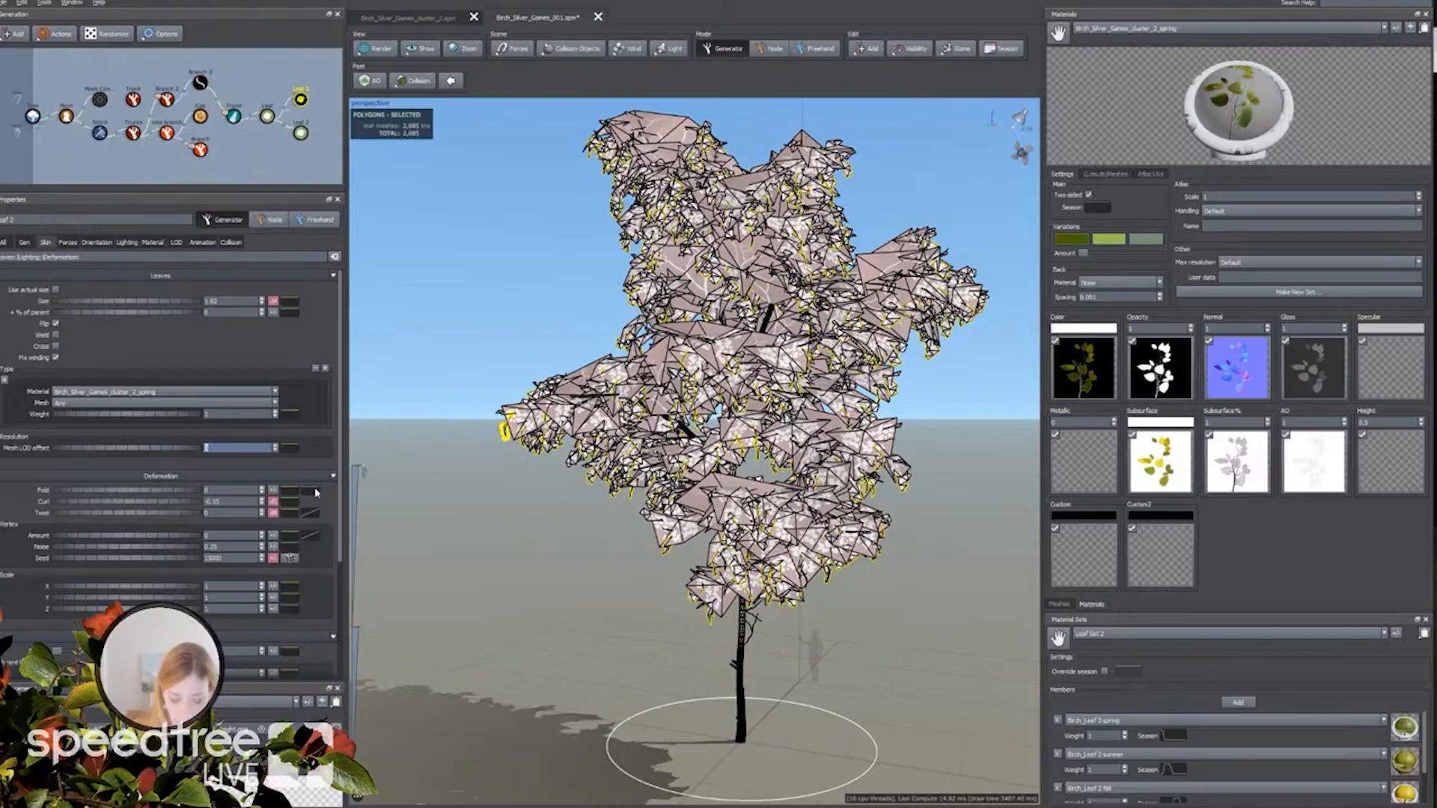
pyautogui.write('1')
pyautogui.press('Return')
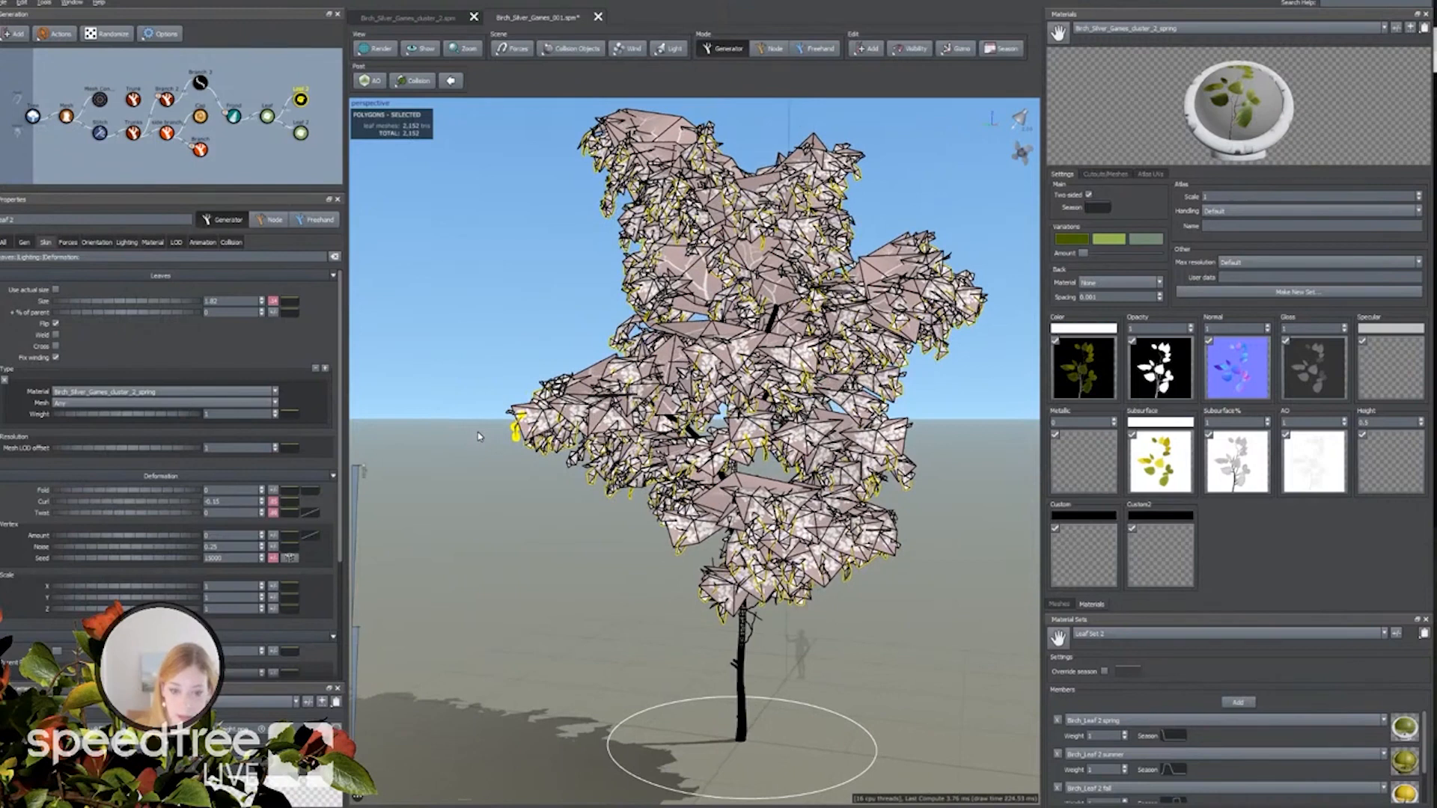
# Preview the Birch Leaf Cutout 1 mesh to examine its geometry.
pyautogui.click(1059, 603)
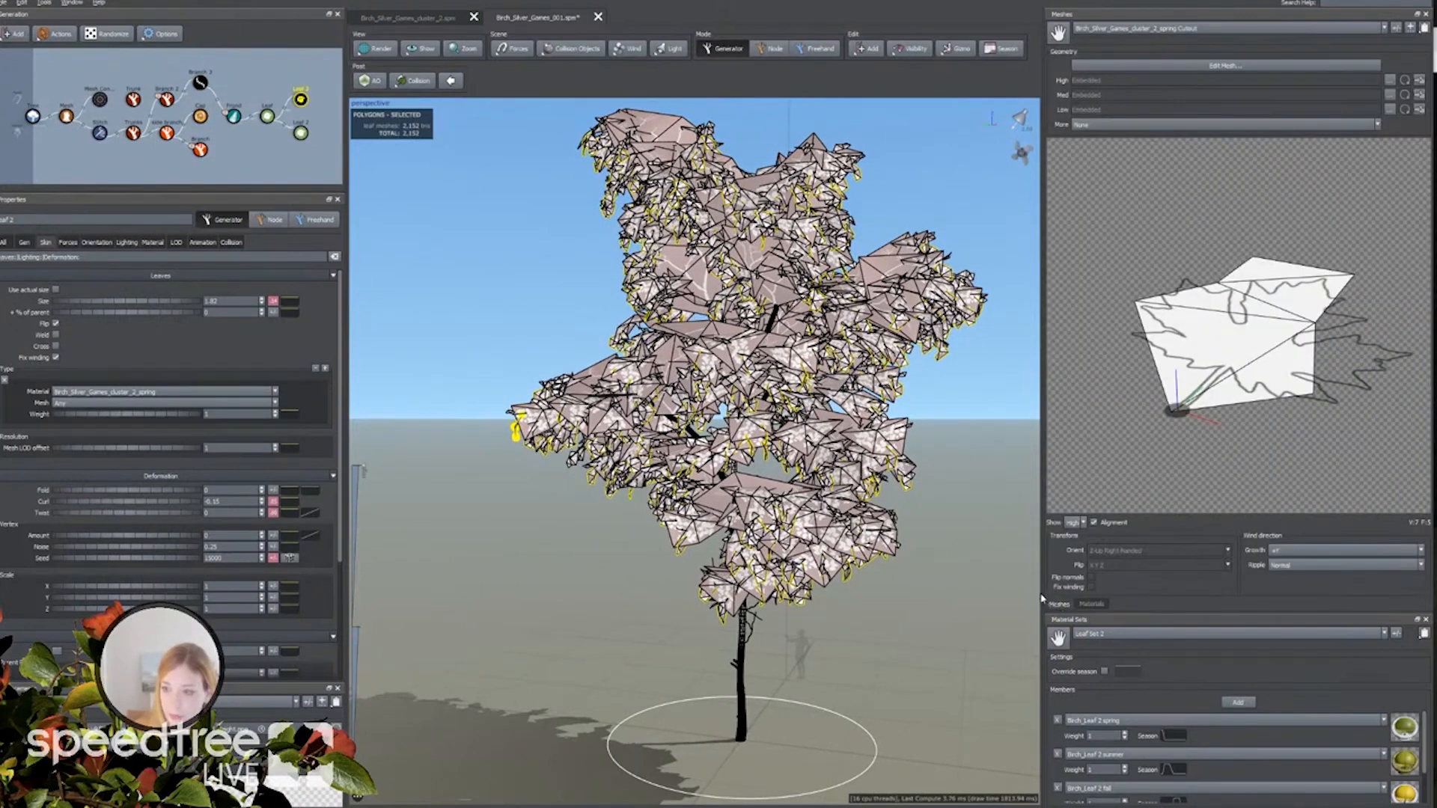
pyautogui.click(1095, 27)
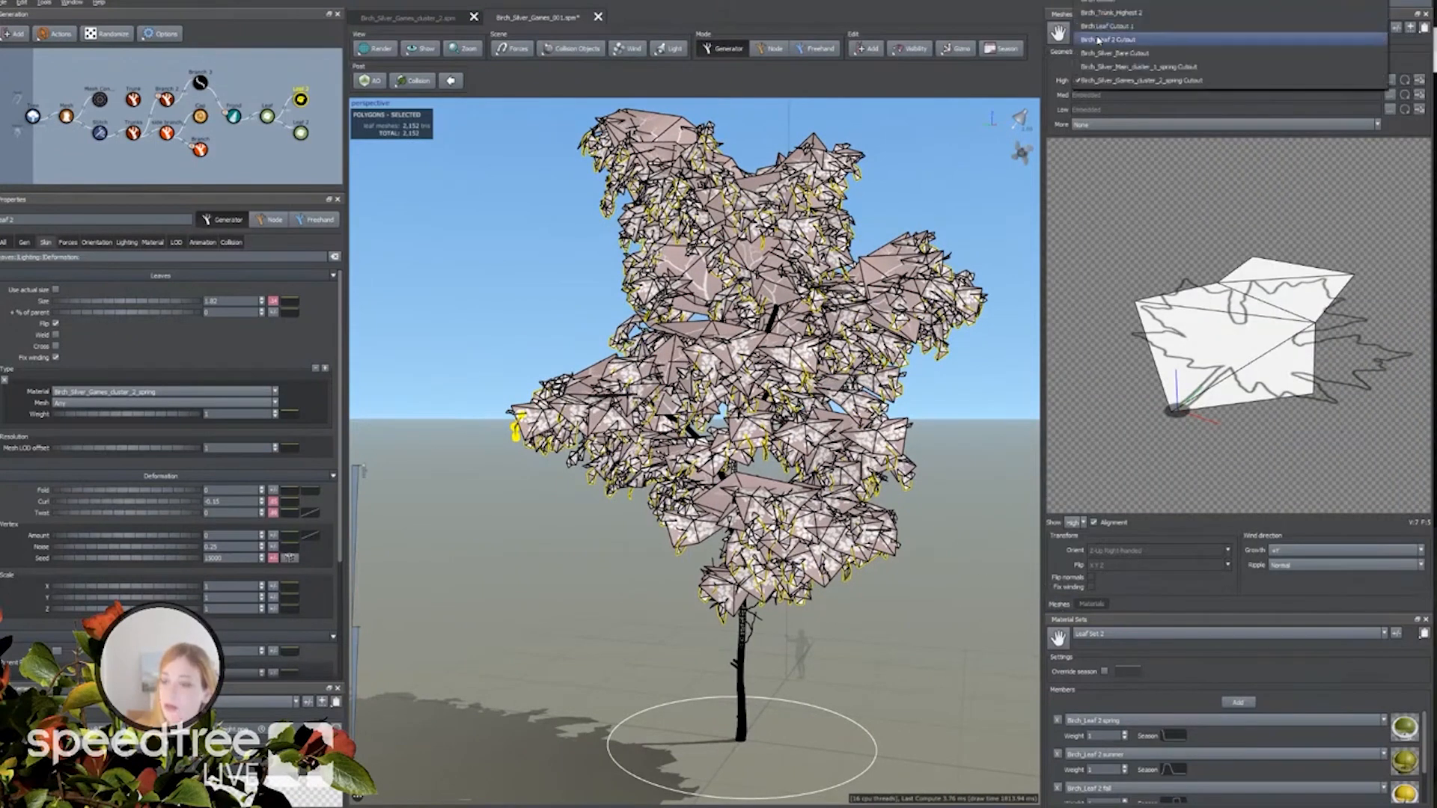
pyautogui.click(1106, 28)
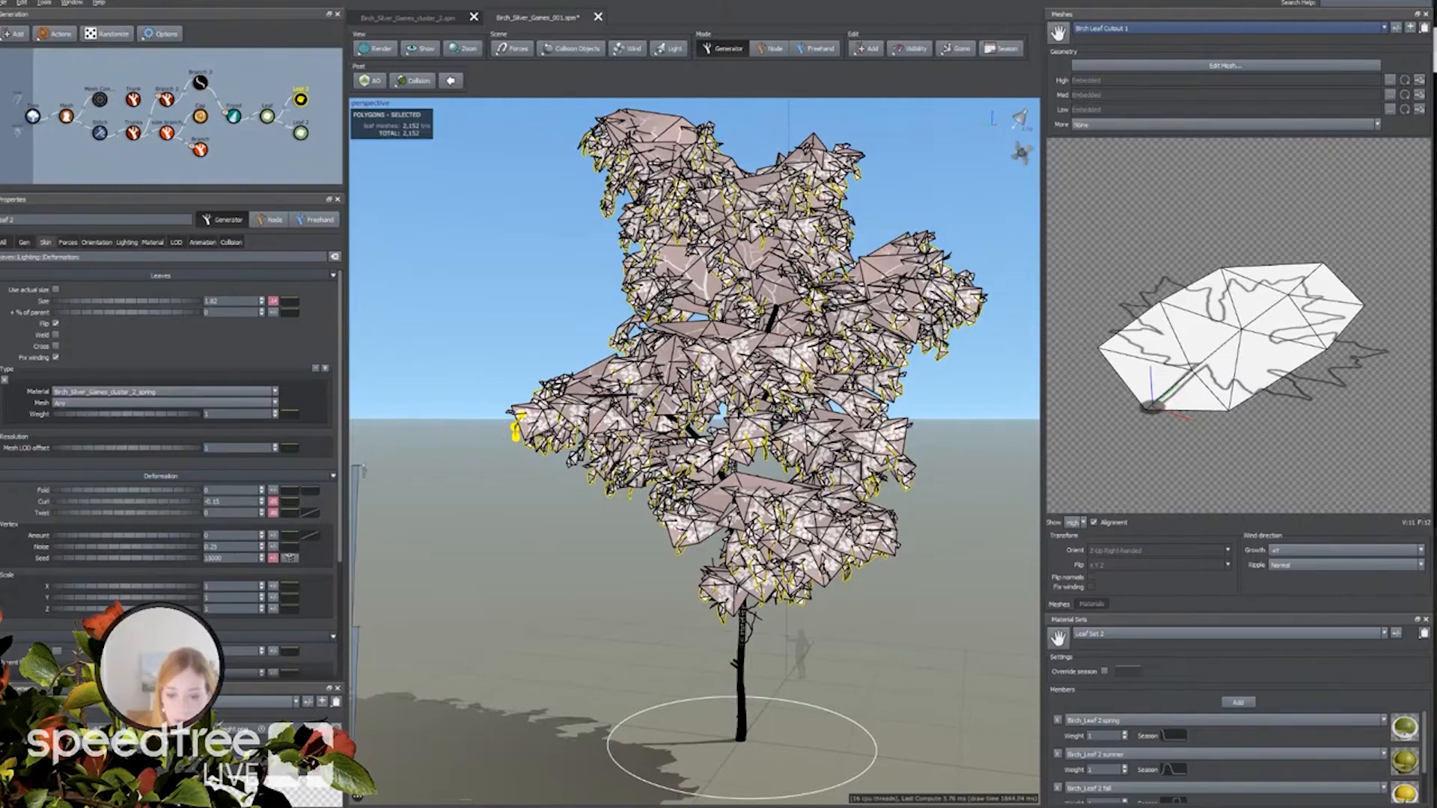
# Base the leaf mesh LOD offset's parent curve on Branch 2 and slope it down to about 0.04 at its end.
pyautogui.click(288, 447)
pyautogui.moveTo(423, 454); pyautogui.dragTo(375, 531)
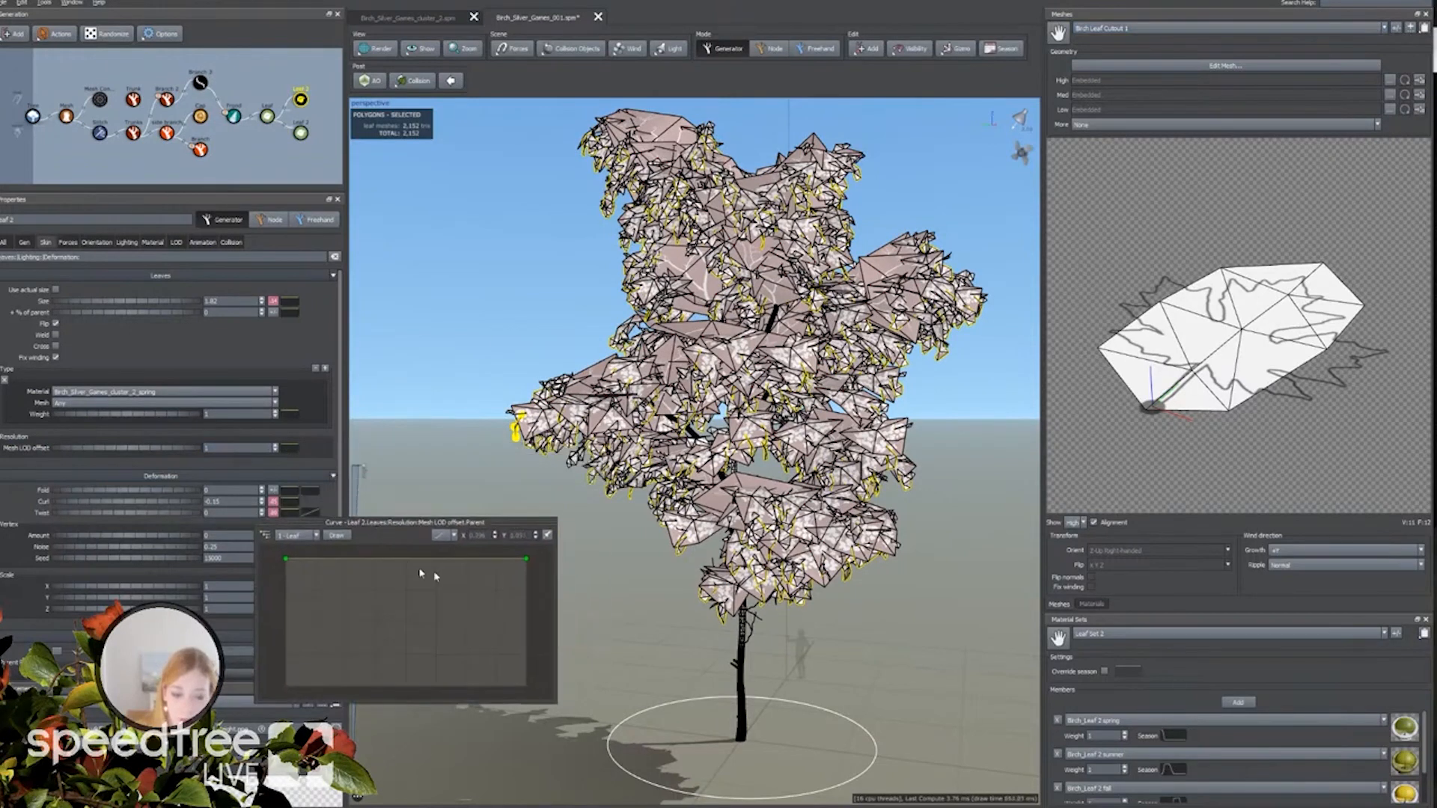
pyautogui.click(308, 536)
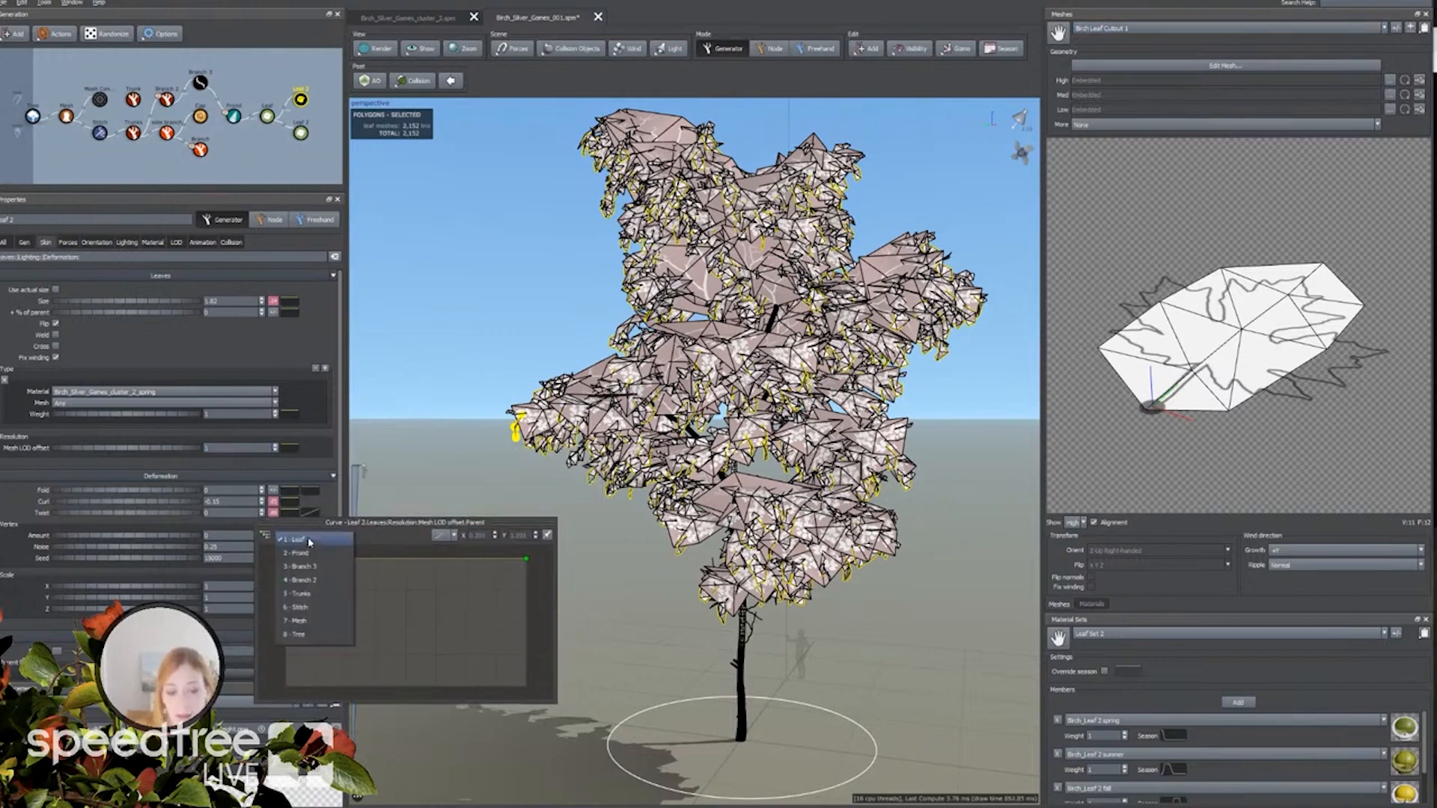
pyautogui.click(309, 582)
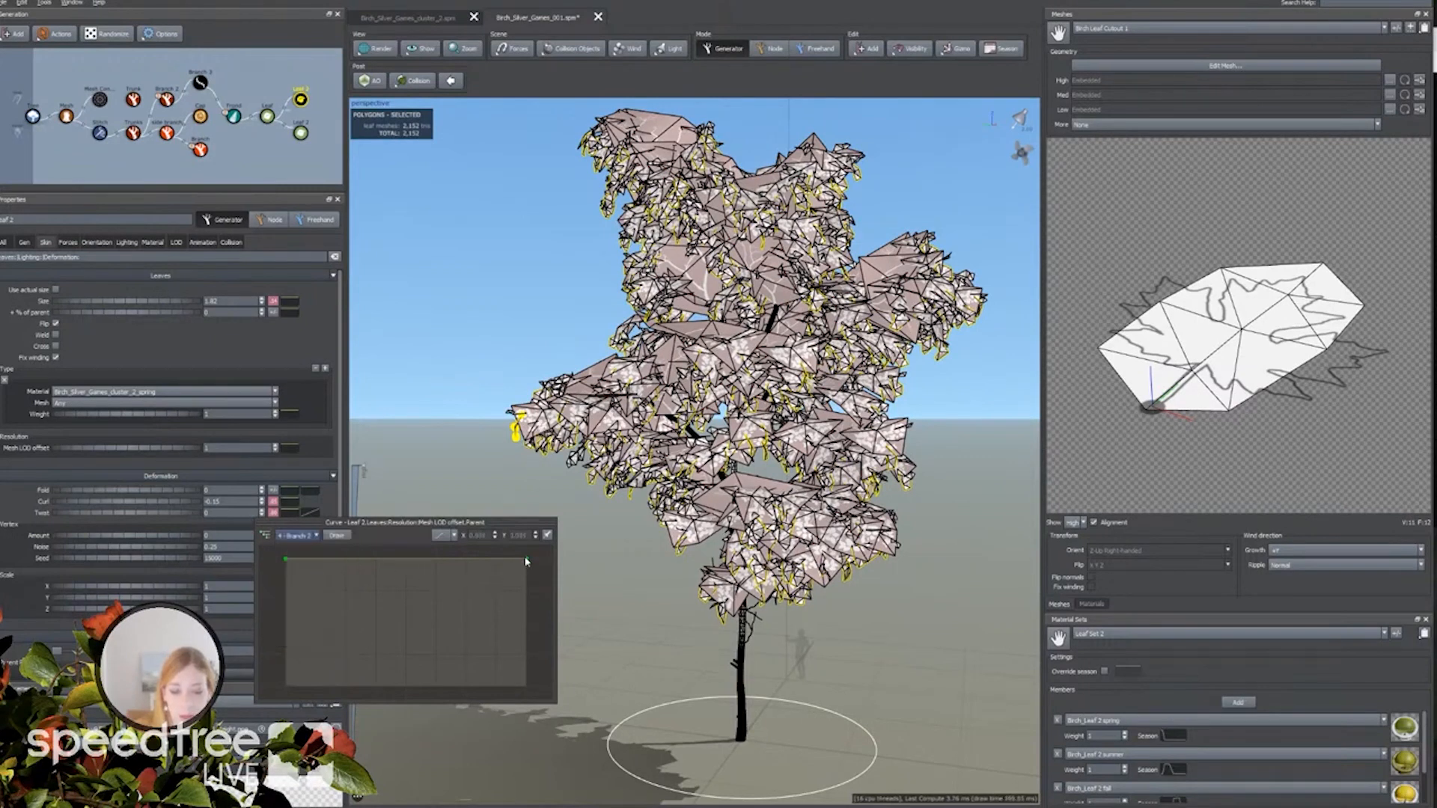
pyautogui.moveTo(527, 560); pyautogui.dragTo(530, 683)
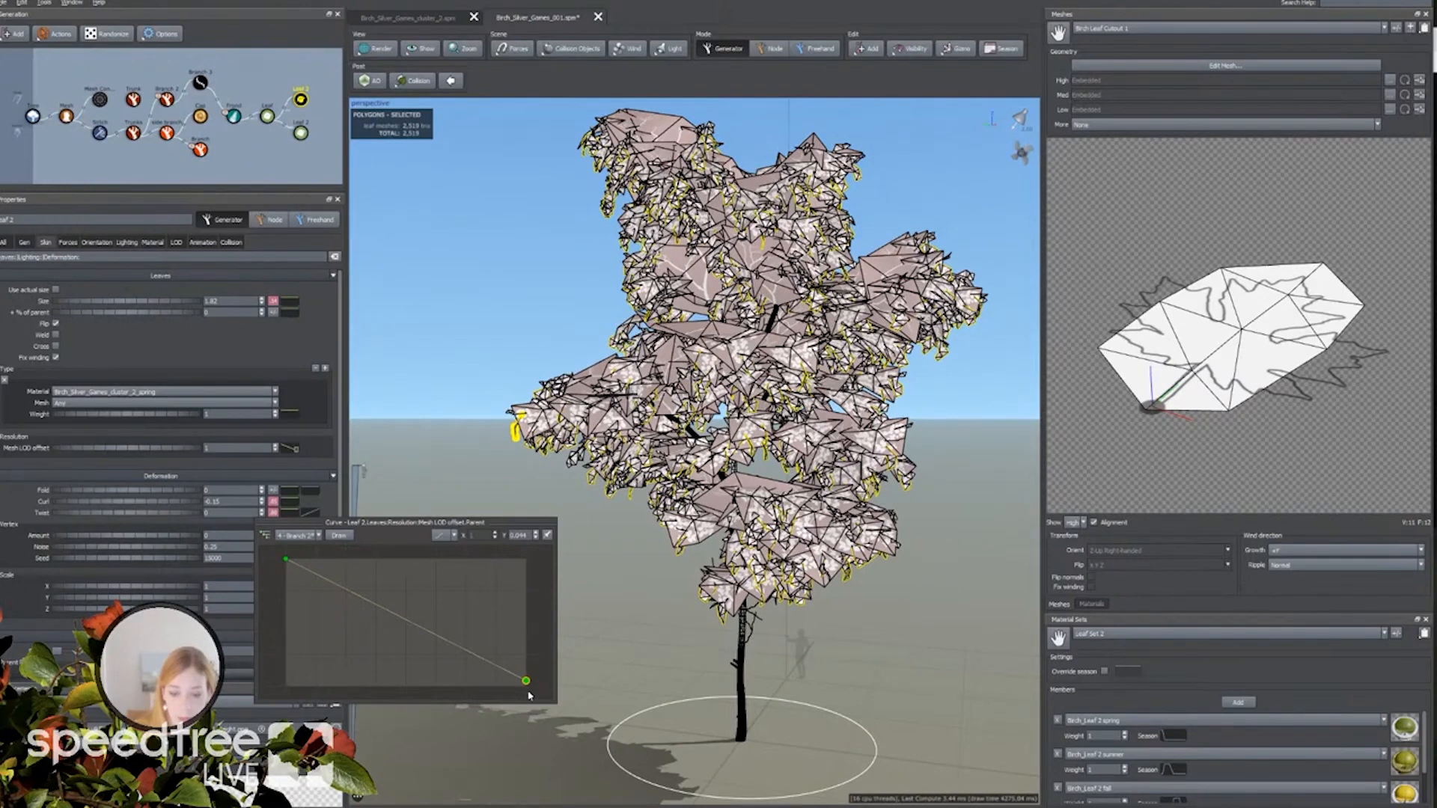
# Try a mesh LOD offset of 2 on the upper Leaf 2 generator and return it to 1.
pyautogui.doubleClick(204, 449)
pyautogui.write('2')
pyautogui.press('Return')
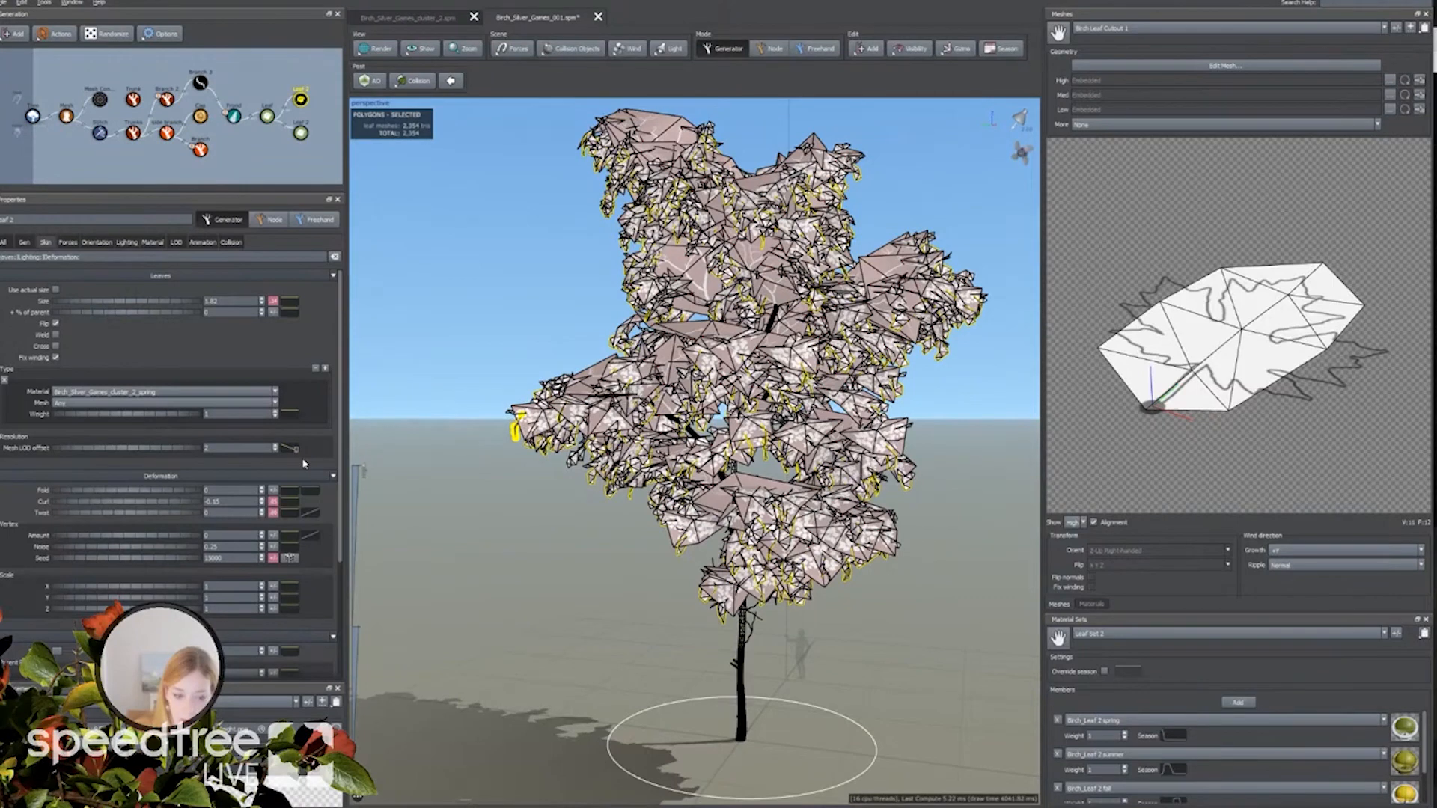
pyautogui.click(199, 448)
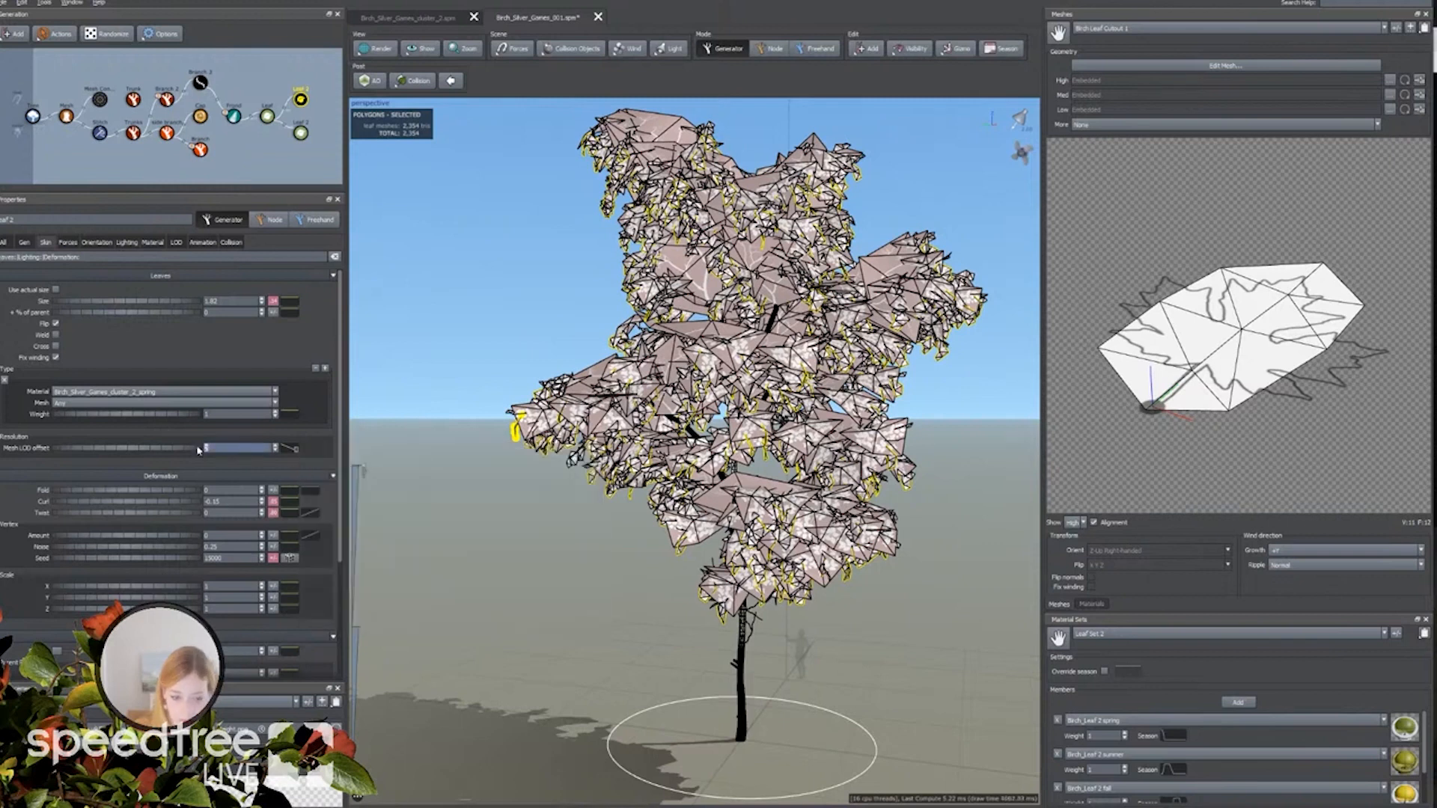
pyautogui.write('1')
pyautogui.press('Return')
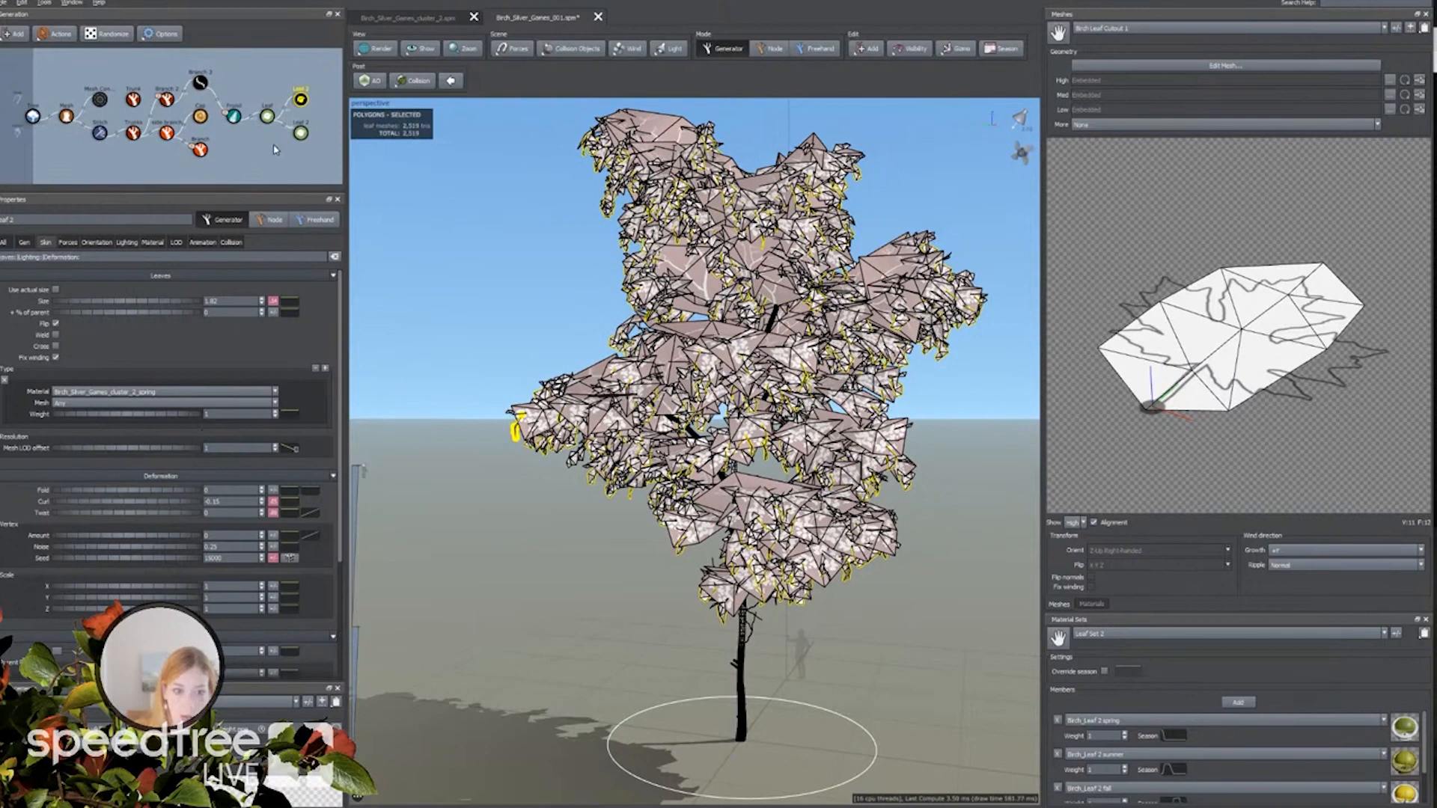
# Set the mesh LOD offset of the lower Leaf 2 generator to 1.
pyautogui.click(300, 136)
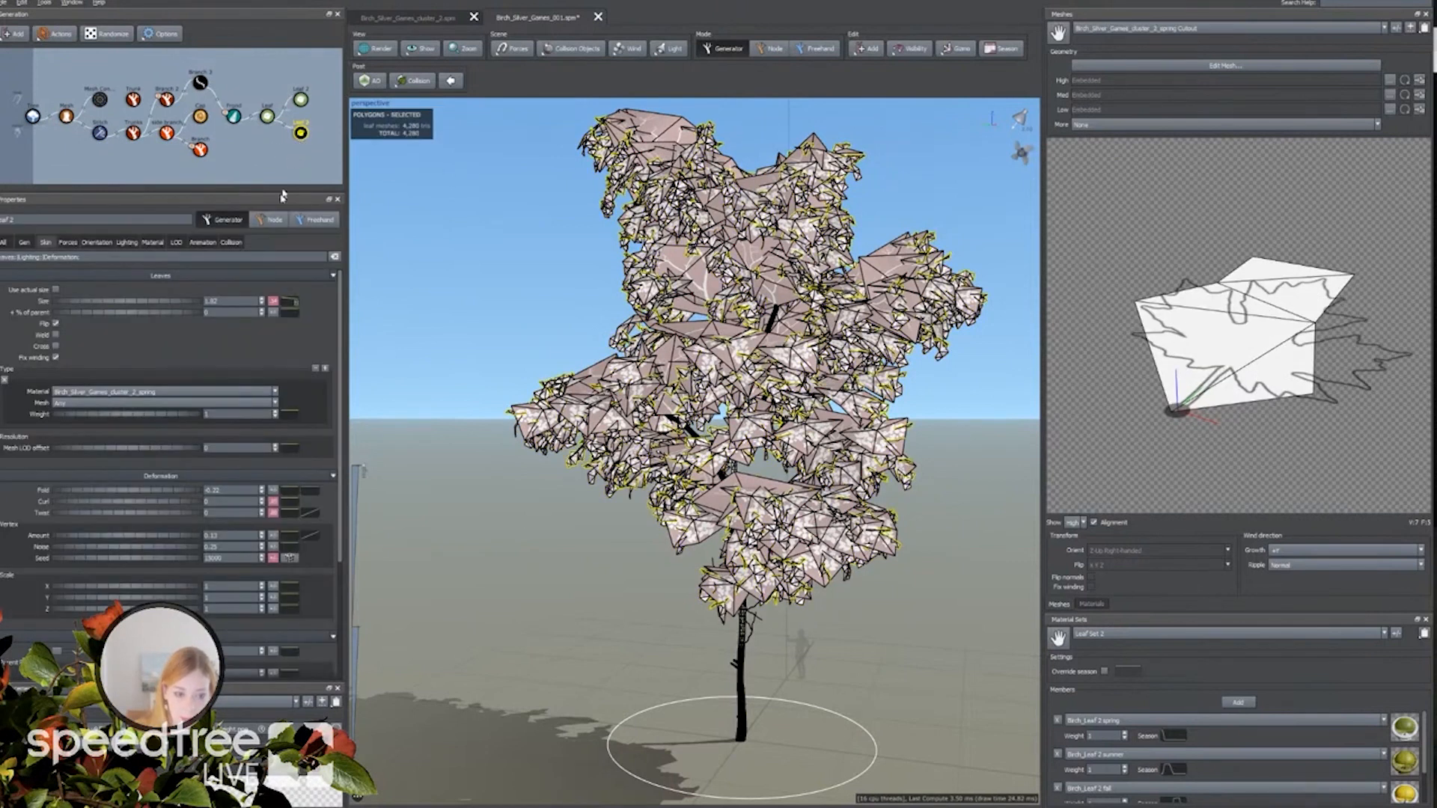
pyautogui.click(207, 447)
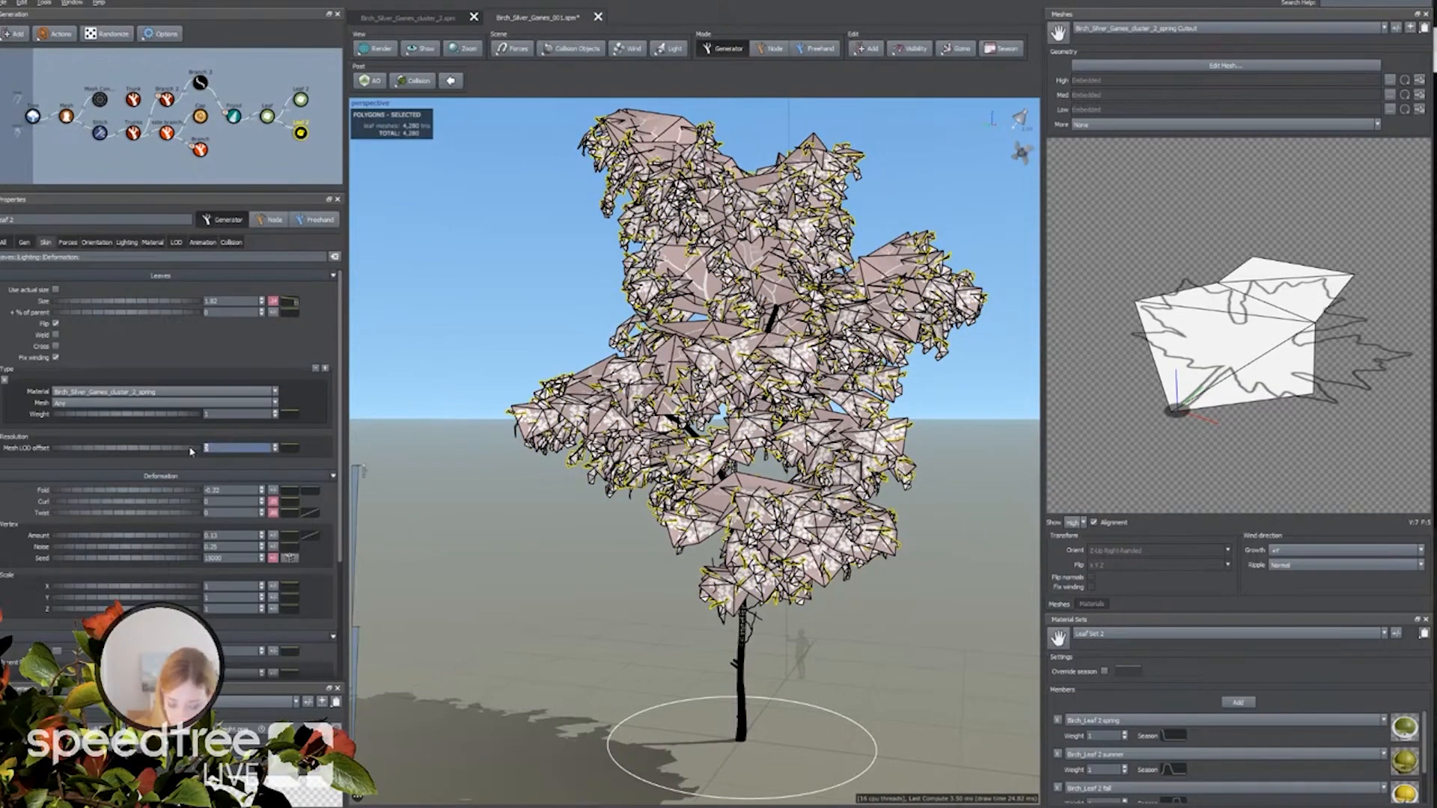
pyautogui.write('1')
pyautogui.press('Return')
# Base the lower Leaf 2 generator's mesh LOD offset parent curve on Branch 2 and slope it down to 0 at its end.
pyautogui.click(289, 447)
pyautogui.click(346, 462)
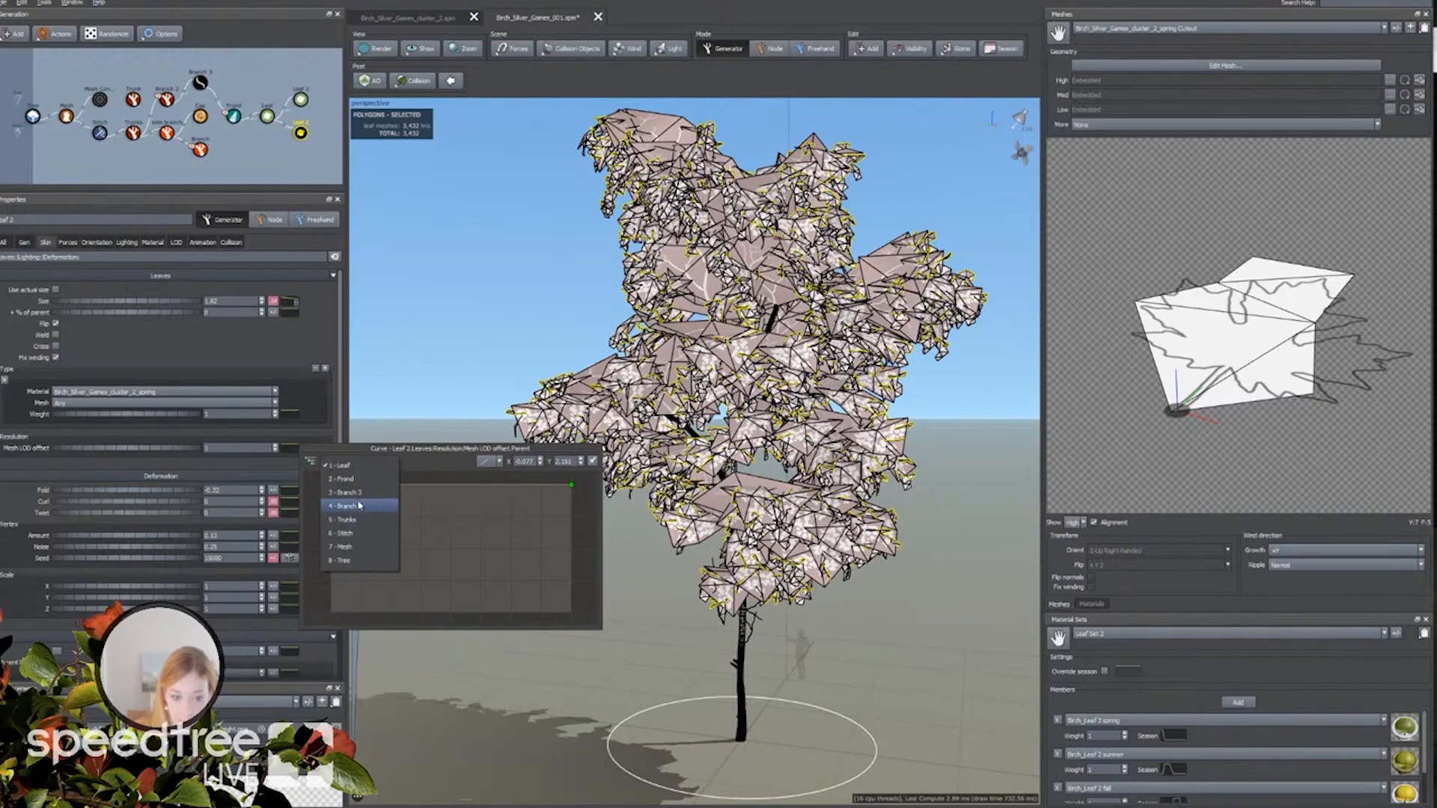
pyautogui.click(361, 506)
pyautogui.moveTo(573, 490); pyautogui.dragTo(572, 612)
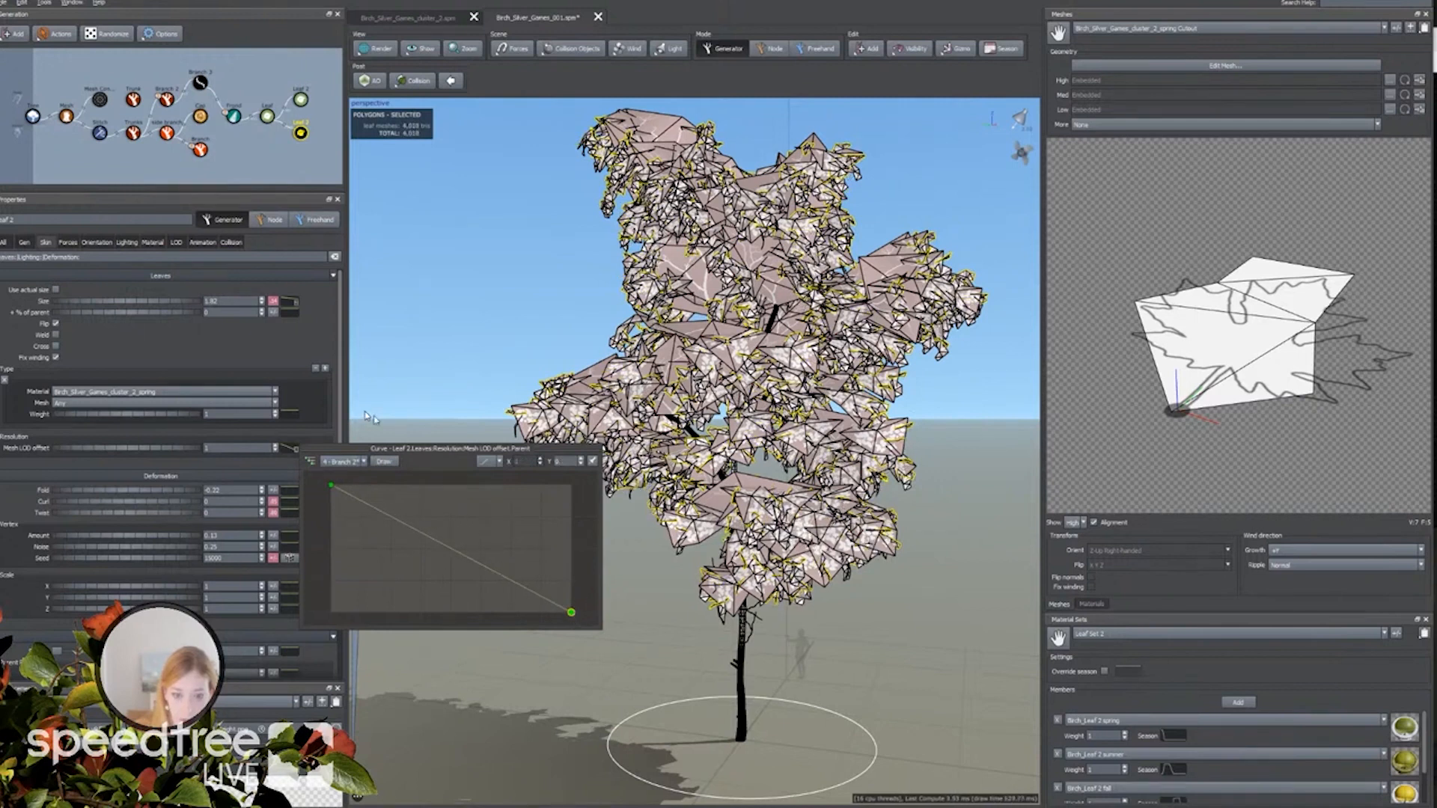
# Switch the viewport to Standard rendering and examine the textured tree from another angle.
pyautogui.click(365, 49)
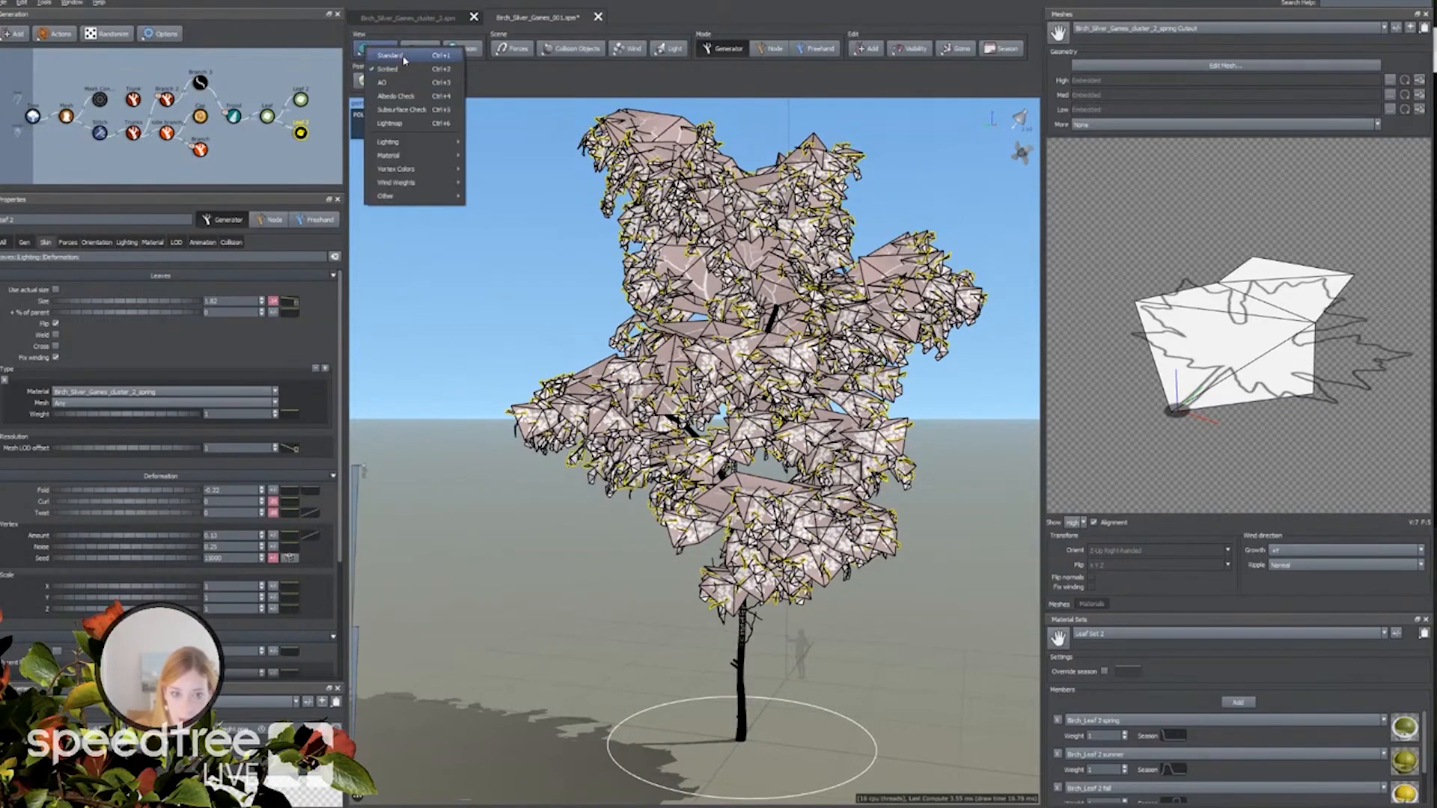
pyautogui.click(401, 59)
pyautogui.moveTo(427, 352)
pyautogui.mouseDown()
pyautogui.moveTo(469, 355)
pyautogui.moveTo(366, 343)
pyautogui.mouseUp()
pyautogui.click(414, 297)
pyautogui.moveTo(552, 344); pyautogui.dragTo(497, 351)
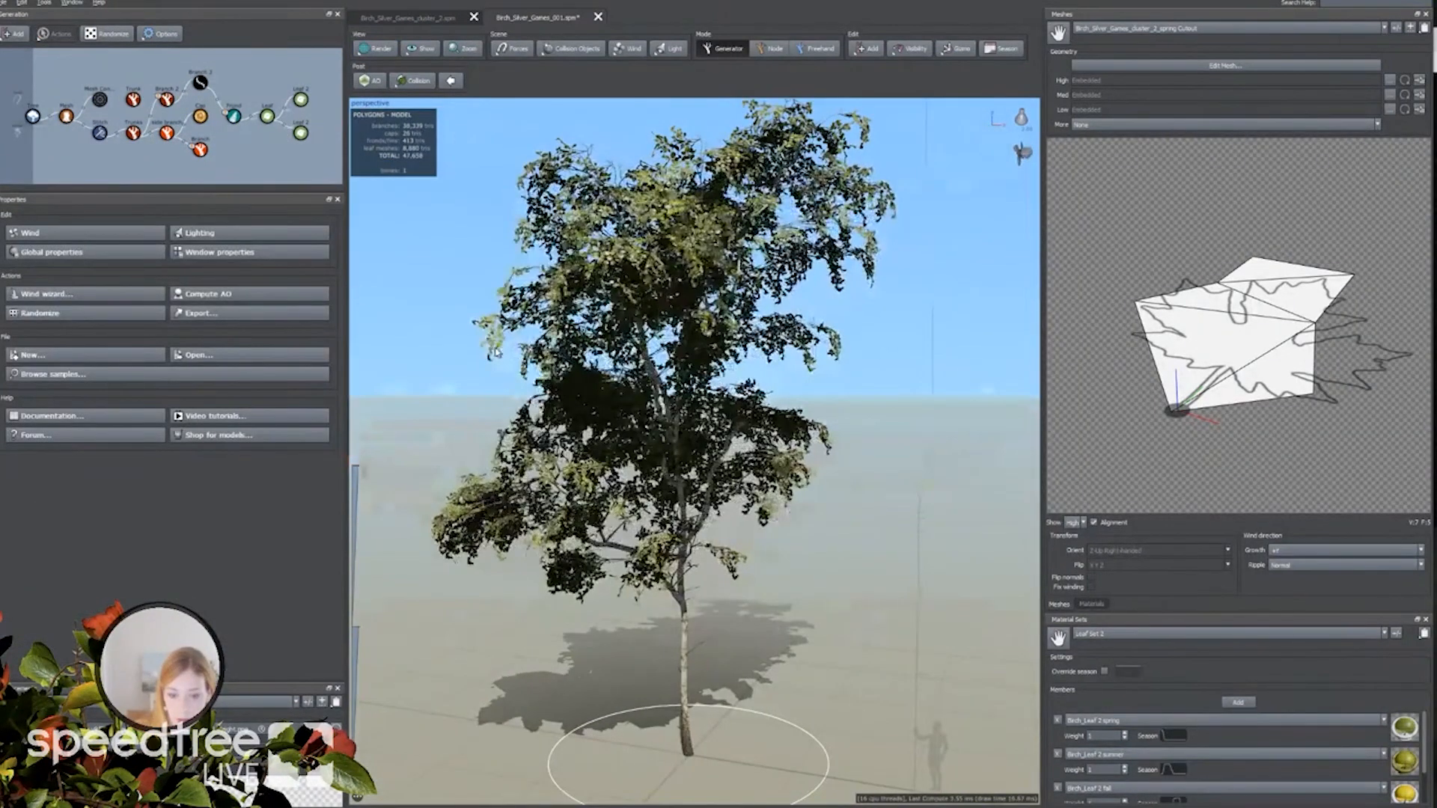
# View the material properties of the main Leaf generator.
pyautogui.click(496, 351)
pyautogui.click(151, 244)
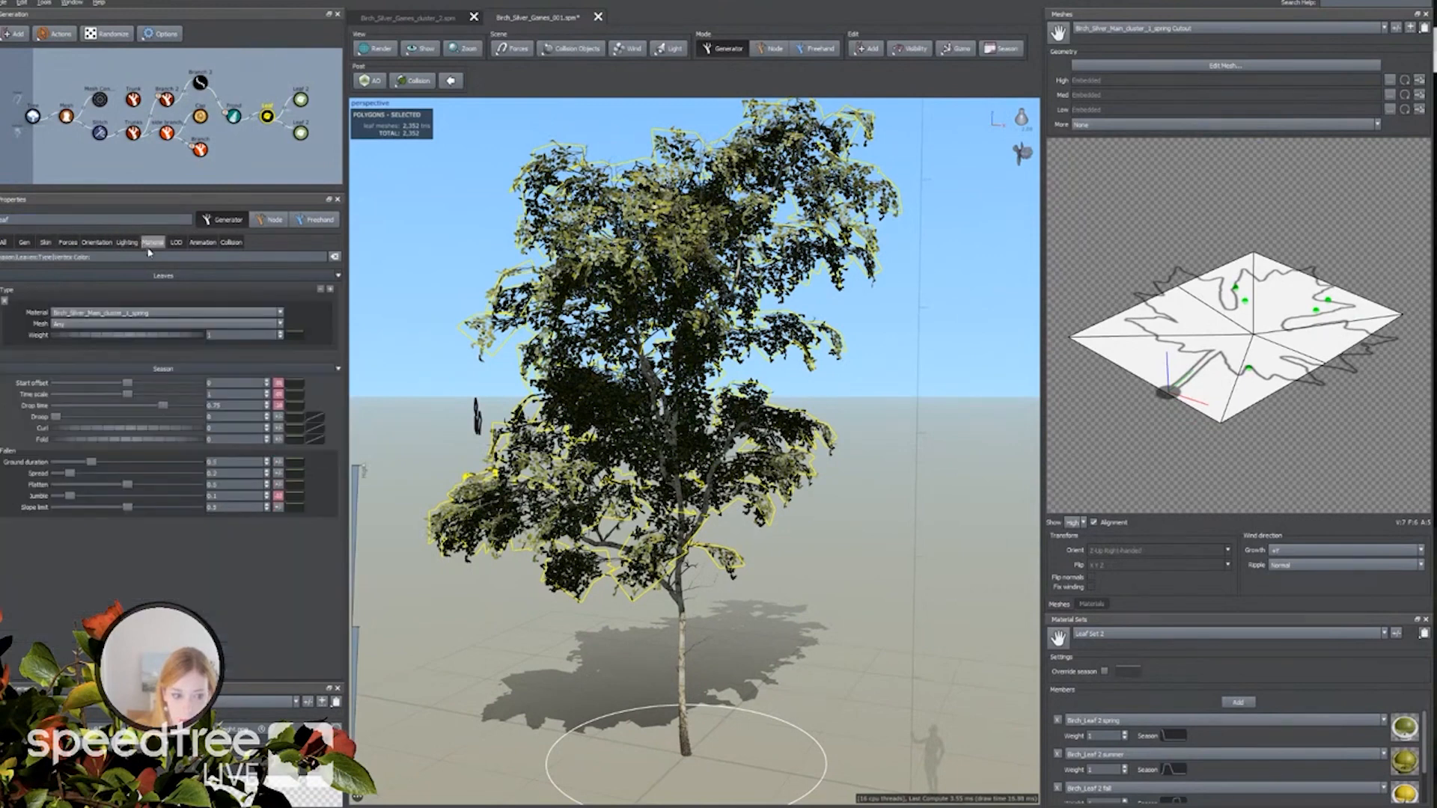
pyautogui.click(442, 366)
# Redirect the scene light to brighten the foliage and trunk on the side facing the camera.
pyautogui.moveTo(443, 369); pyautogui.dragTo(490, 405)
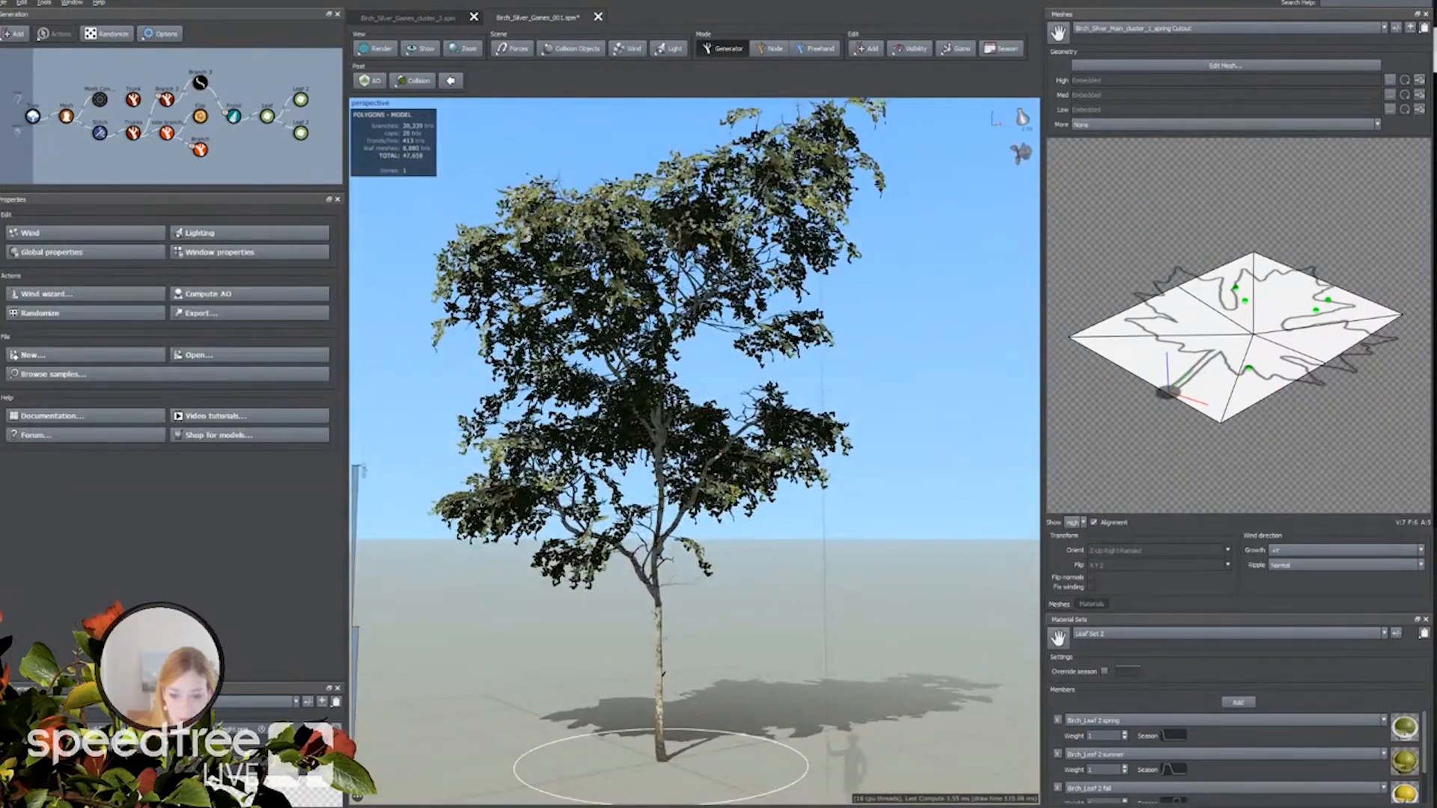
pyautogui.moveTo(659, 442); pyautogui.dragTo(693, 478)
pyautogui.moveTo(1021, 118); pyautogui.dragTo(1016, 123)
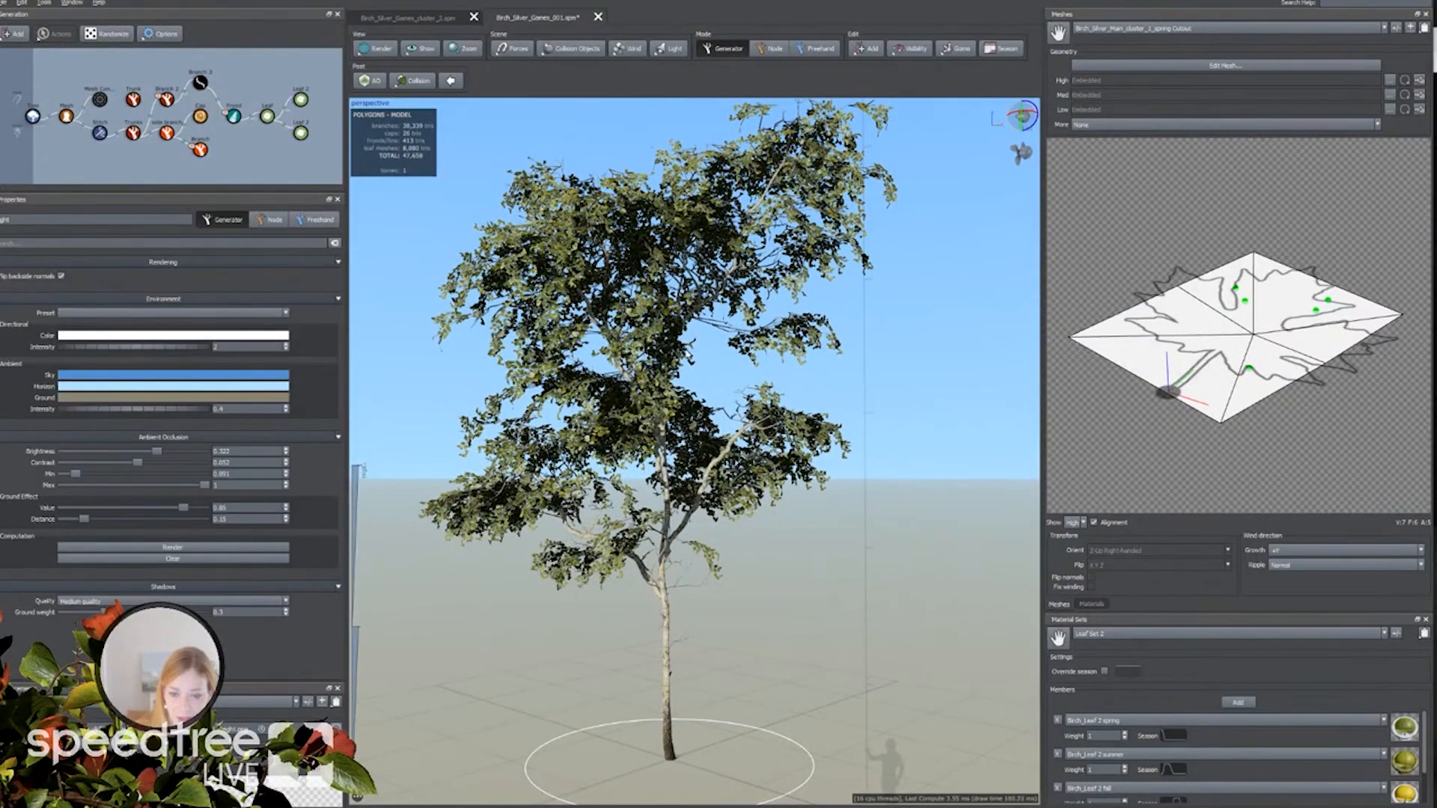
# Deselect the scene light and examine the whole birch's canopy, branches and trunk from several sides.
pyautogui.moveTo(495, 382); pyautogui.dragTo(528, 382, button='middle')
pyautogui.moveTo(527, 382); pyautogui.dragTo(434, 373)
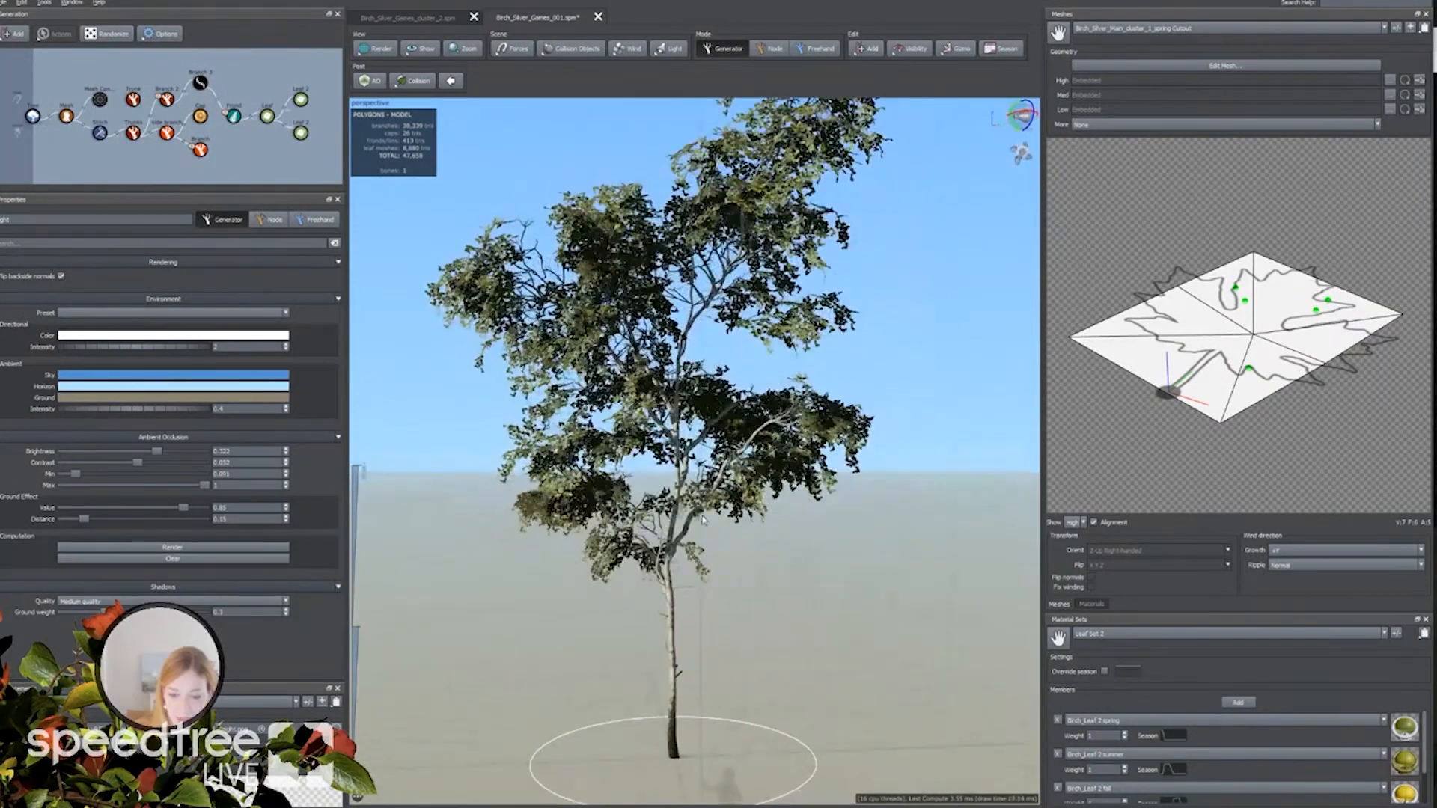
pyautogui.click(711, 540)
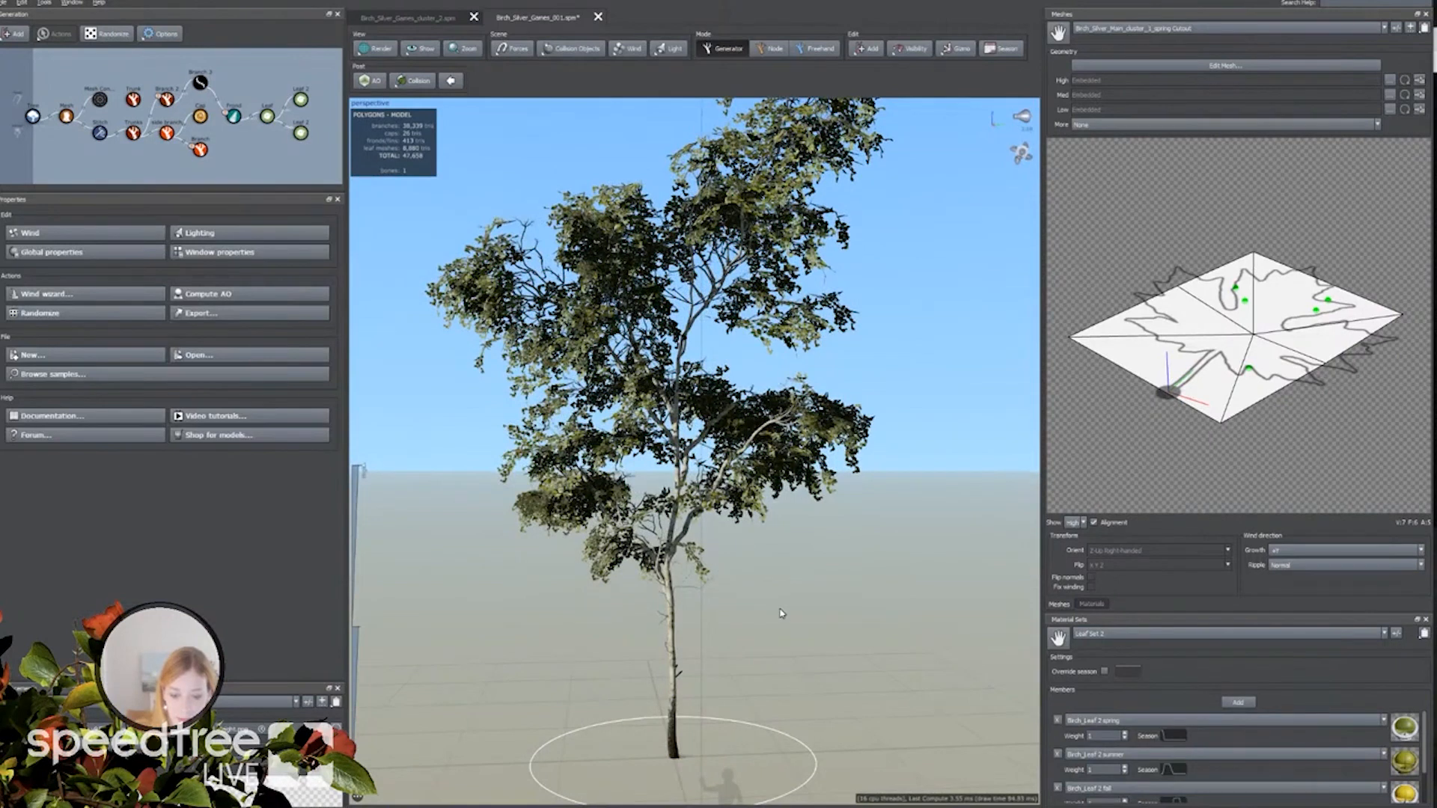
pyautogui.moveTo(779, 613); pyautogui.dragTo(781, 615, button='middle')
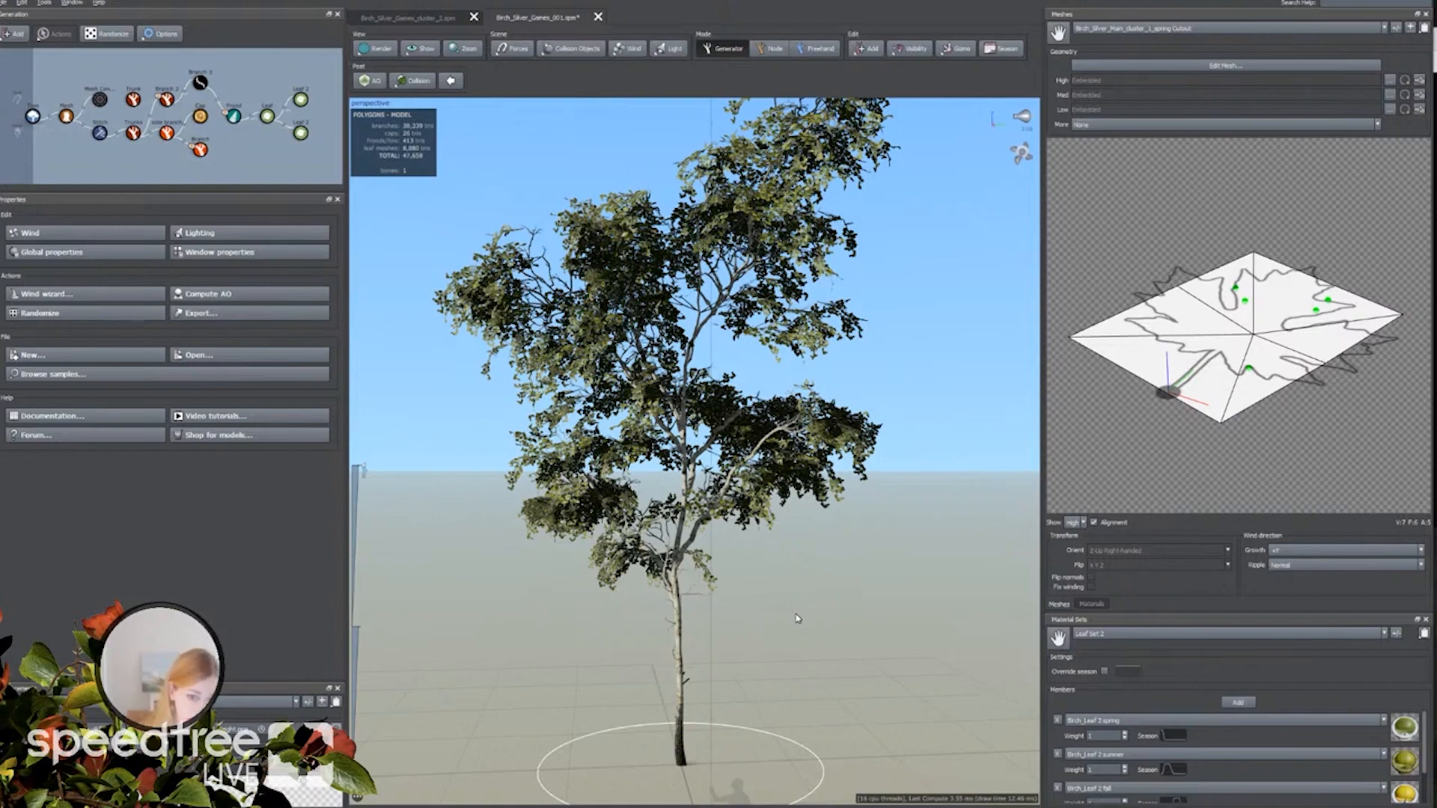
pyautogui.moveTo(635, 638); pyautogui.dragTo(565, 657)
pyautogui.moveTo(614, 695); pyautogui.dragTo(613, 700, button='middle')
pyautogui.moveTo(614, 705); pyautogui.dragTo(622, 708)
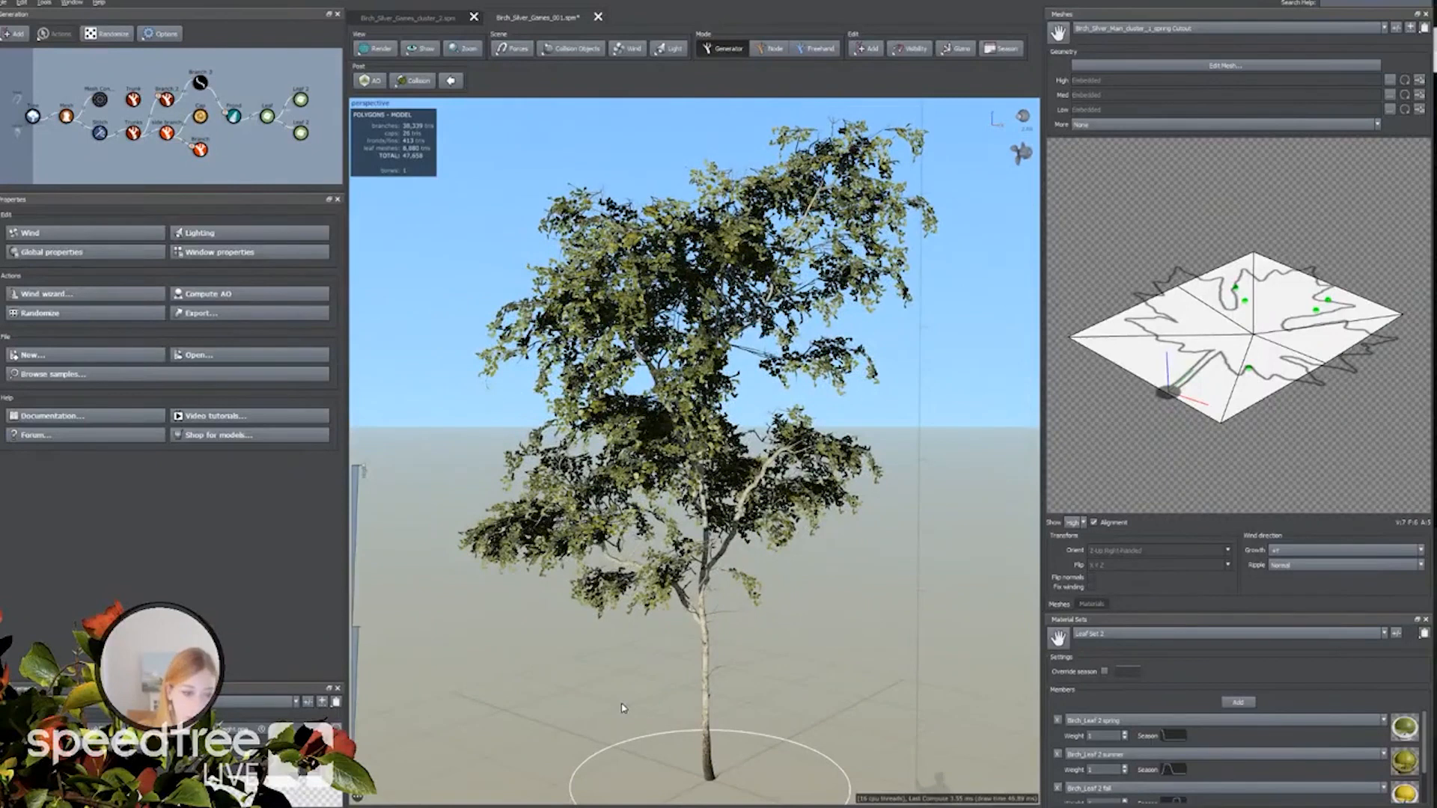
pyautogui.moveTo(650, 676); pyautogui.dragTo(654, 680)
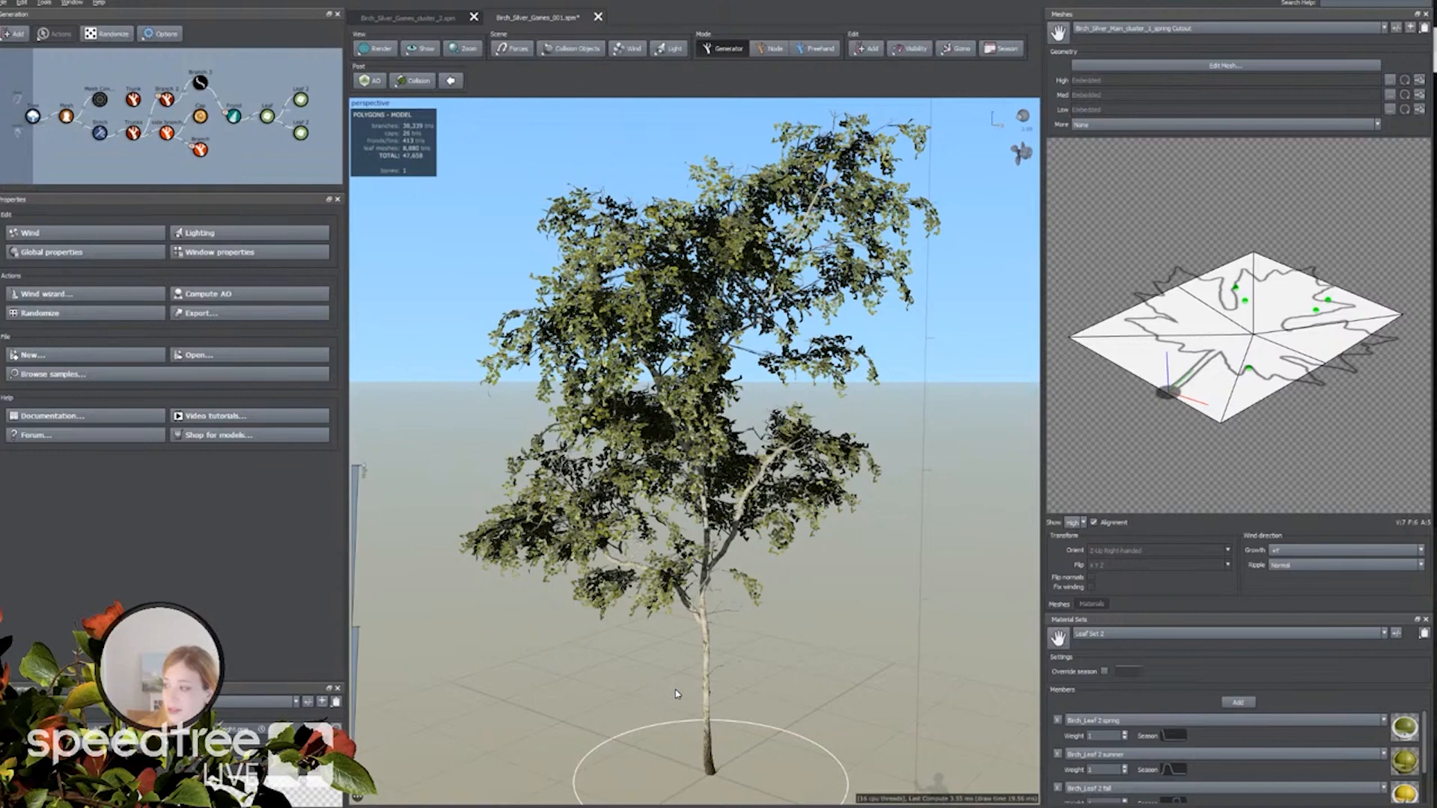
pyautogui.moveTo(677, 694); pyautogui.dragTo(744, 686)
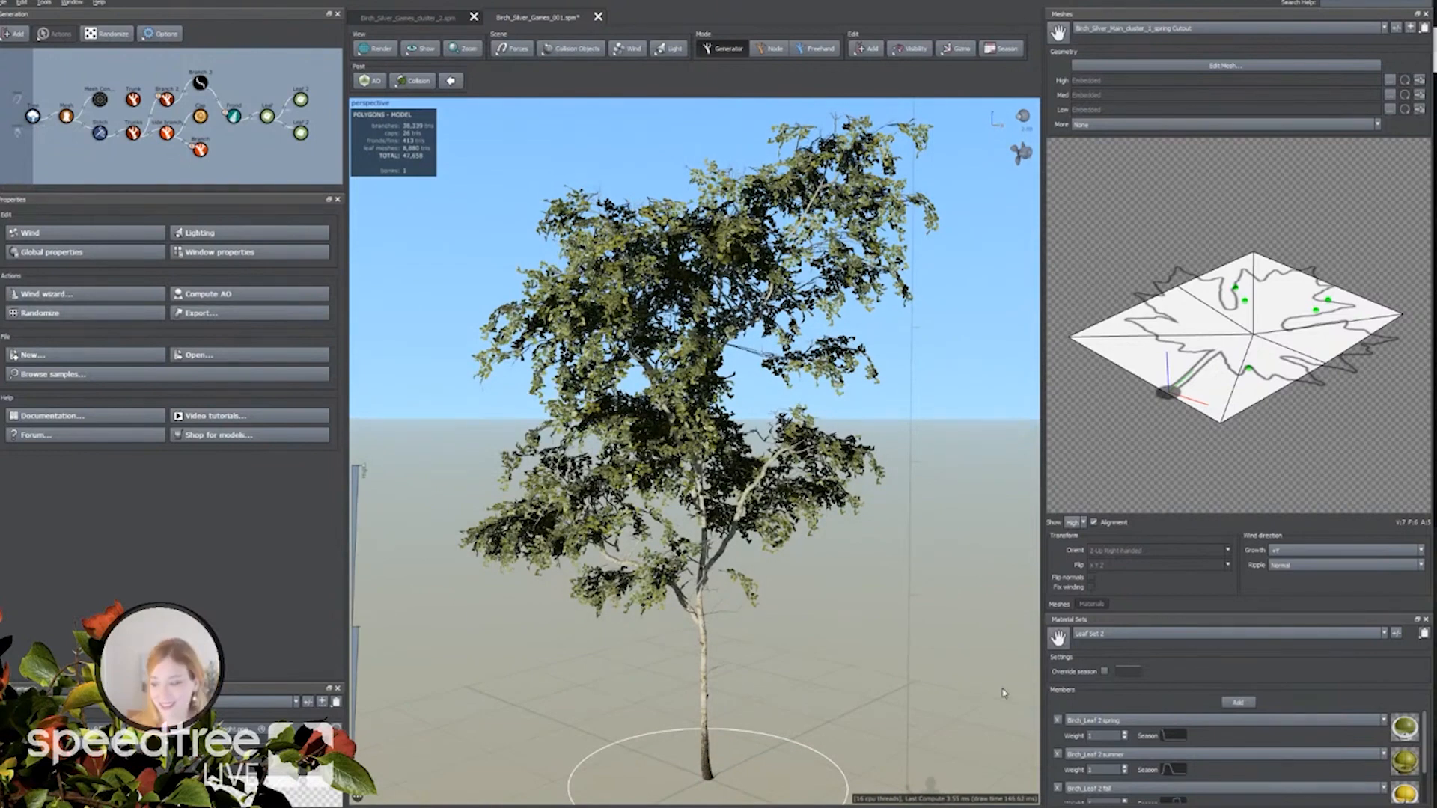